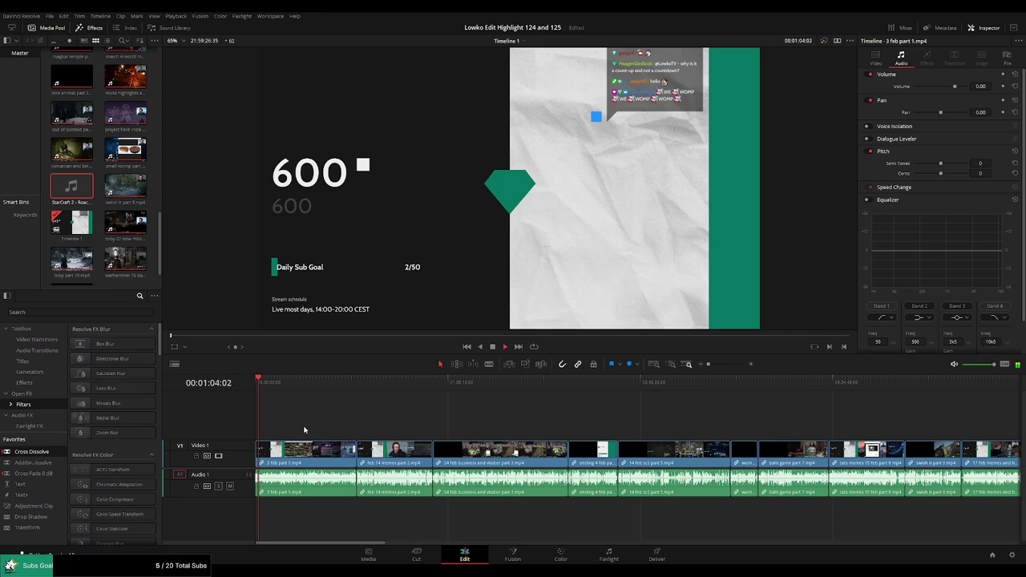
Make the Audio 1 track taller and the Video 1 track slightly shorter
{"action": "scroll", "coordinate": [304, 431], "scroll_direction": "up", "scroll_amount": 5}
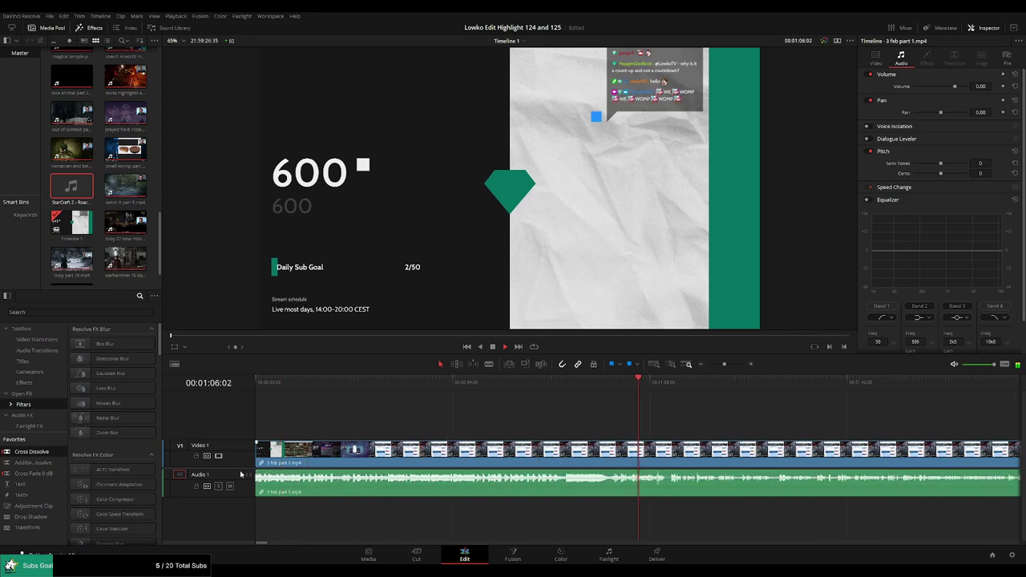
{"action": "left_click_drag", "start_coordinate": [227, 496], "coordinate": [227, 509]}
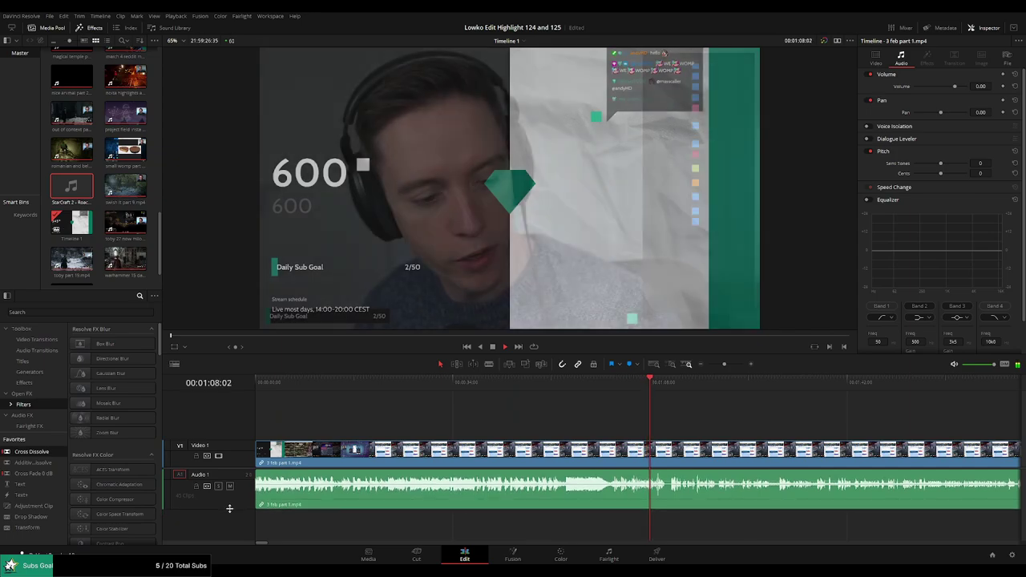
{"action": "left_click_drag", "start_coordinate": [234, 449], "coordinate": [234, 454]}
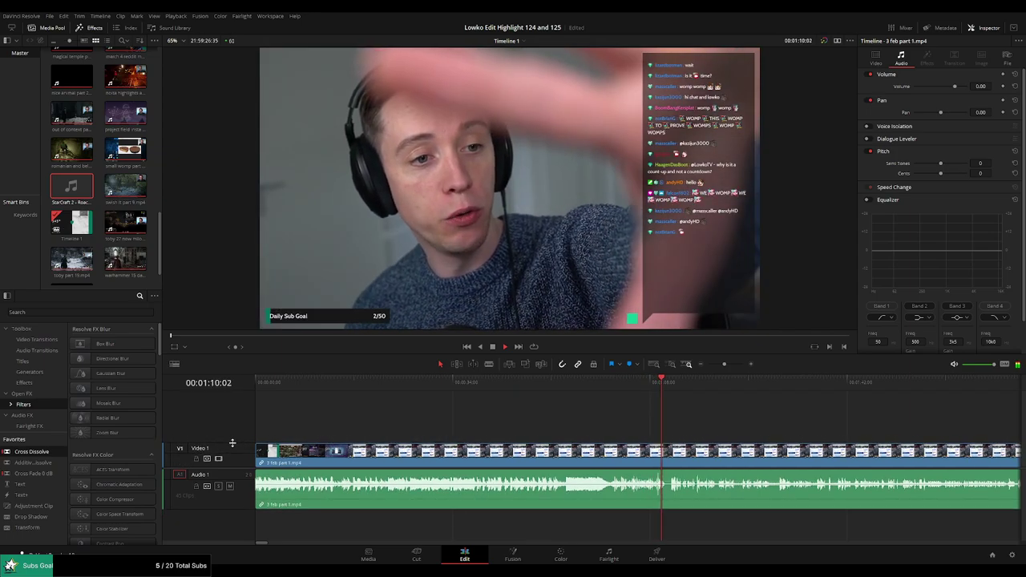
Play through the start of the facecam clip, then zoom the timeline back out
{"action": "scroll", "coordinate": [473, 425], "scroll_direction": "right", "scroll_amount": 3}
{"action": "scroll", "coordinate": [476, 421], "scroll_direction": "right", "scroll_amount": 3}
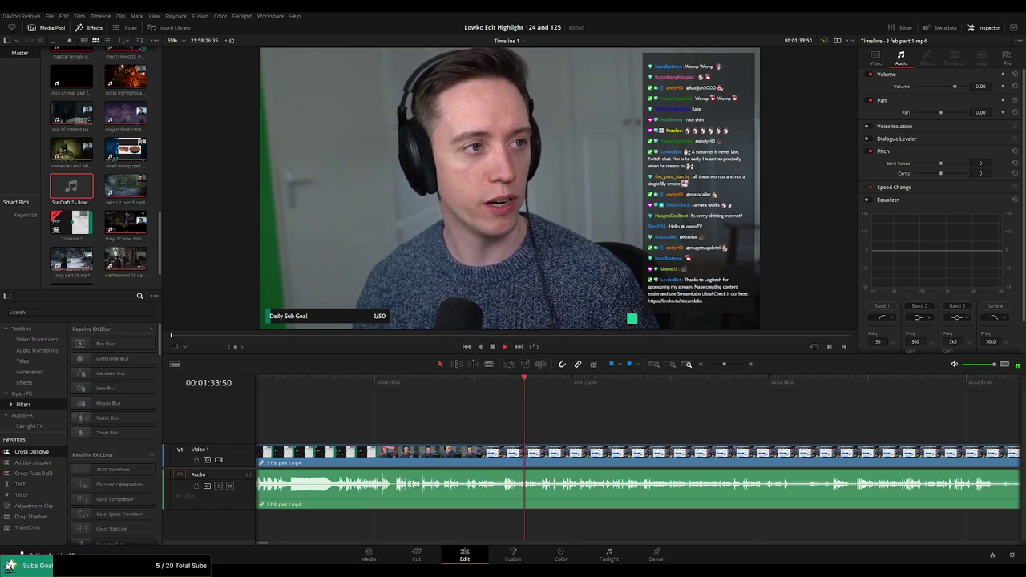
{"action": "key", "text": "space"}
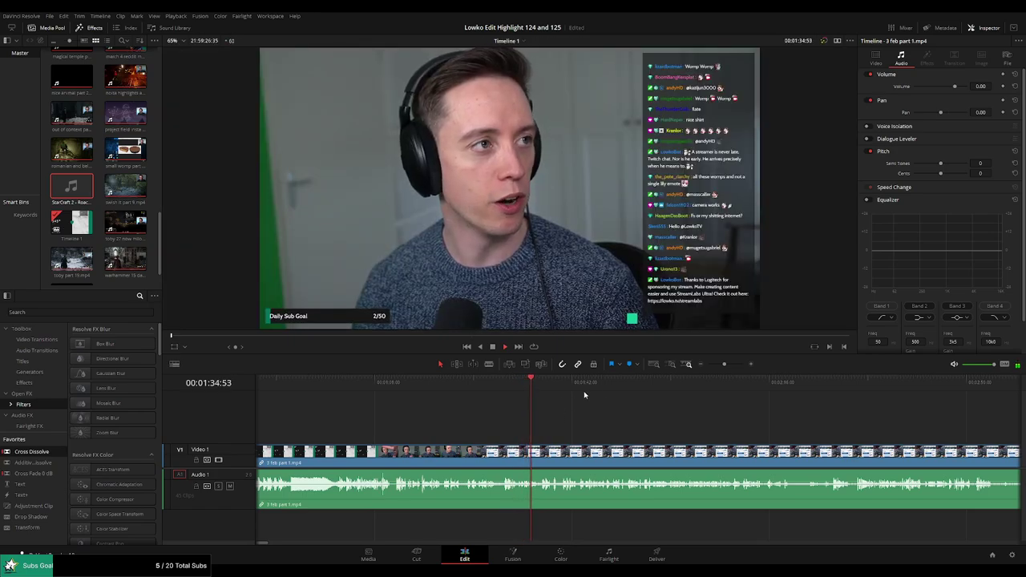
{"action": "left_click_drag", "start_coordinate": [726, 365], "coordinate": [708, 364]}
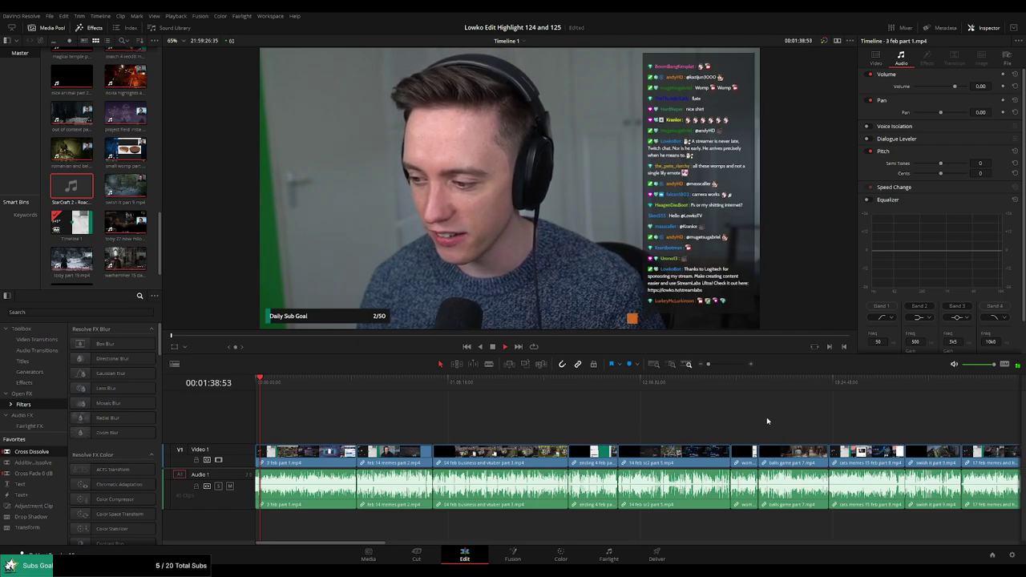
Stop playback, zoom in around the playhead and jump to a later point in the footage
{"action": "key", "text": "space"}
{"action": "scroll", "coordinate": [767, 421], "scroll_direction": "right", "scroll_amount": 15}
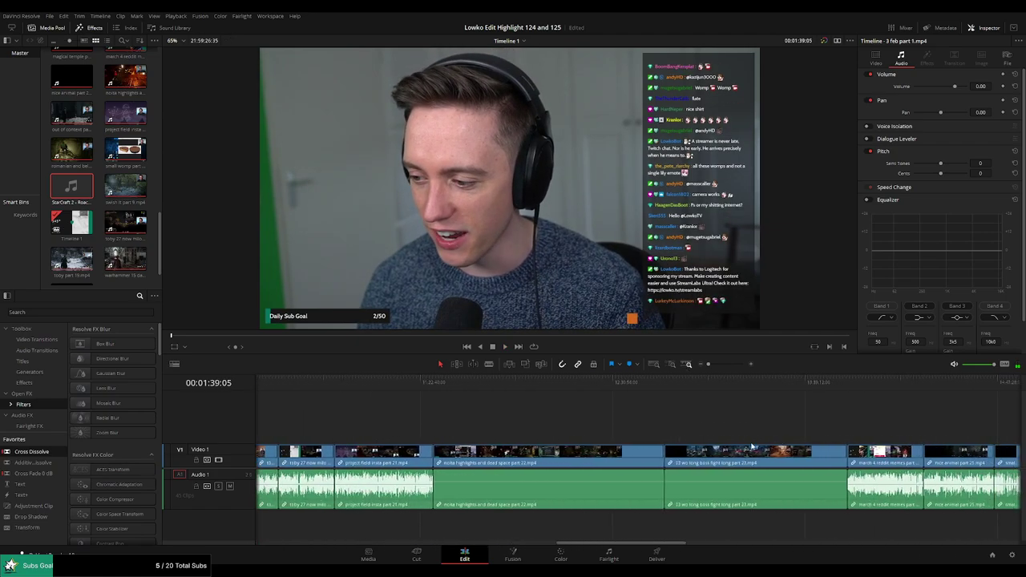
{"action": "scroll", "coordinate": [531, 429], "scroll_direction": "right", "scroll_amount": 3}
{"action": "scroll", "coordinate": [590, 415], "scroll_direction": "right", "scroll_amount": 3}
{"action": "scroll", "coordinate": [543, 428], "scroll_direction": "right", "scroll_amount": 2}
{"action": "scroll", "coordinate": [679, 415], "scroll_direction": "right", "scroll_amount": 3}
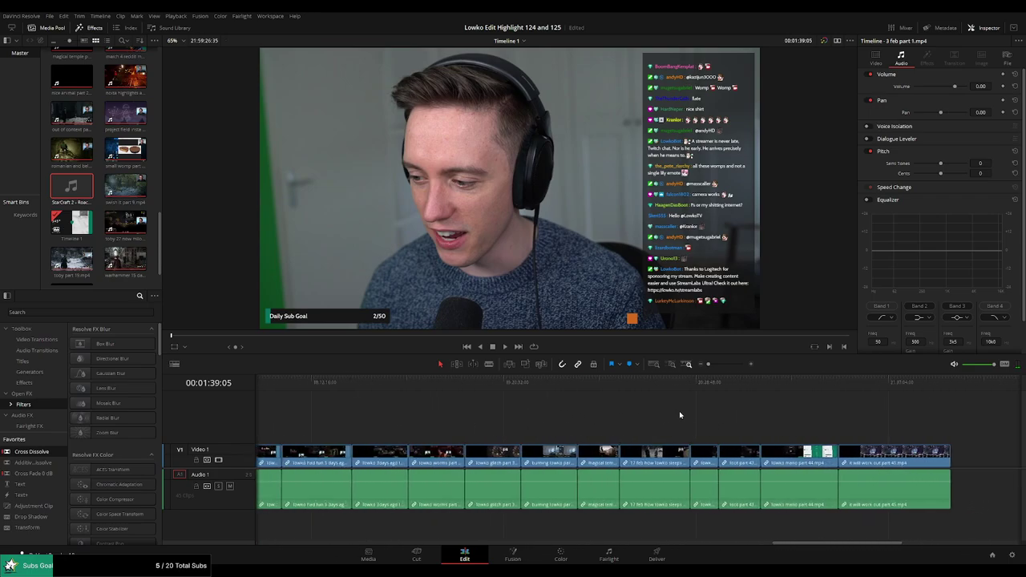
{"action": "left_click_drag", "start_coordinate": [813, 547], "coordinate": [243, 544]}
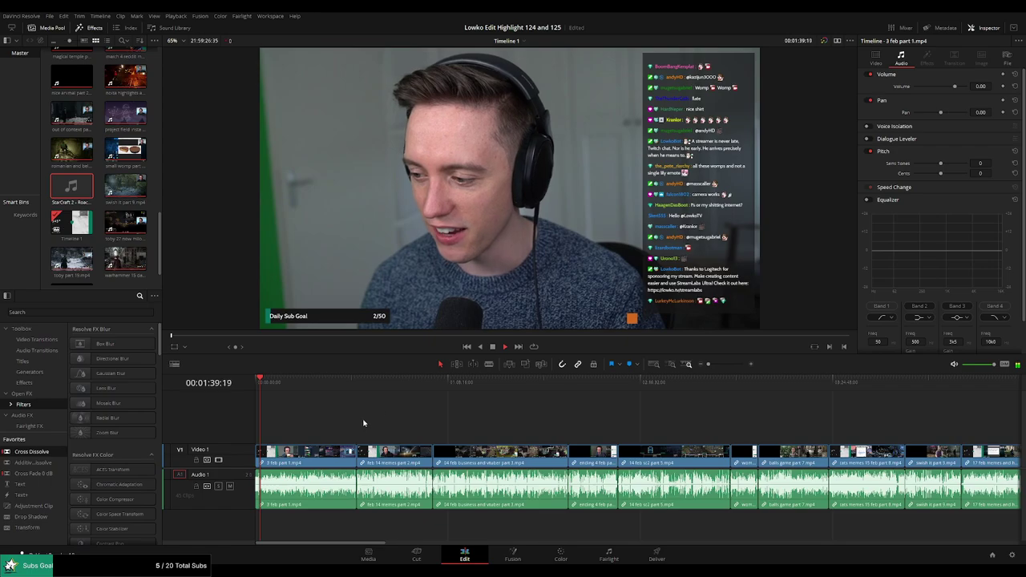
{"action": "left_click_drag", "start_coordinate": [708, 364], "coordinate": [728, 365]}
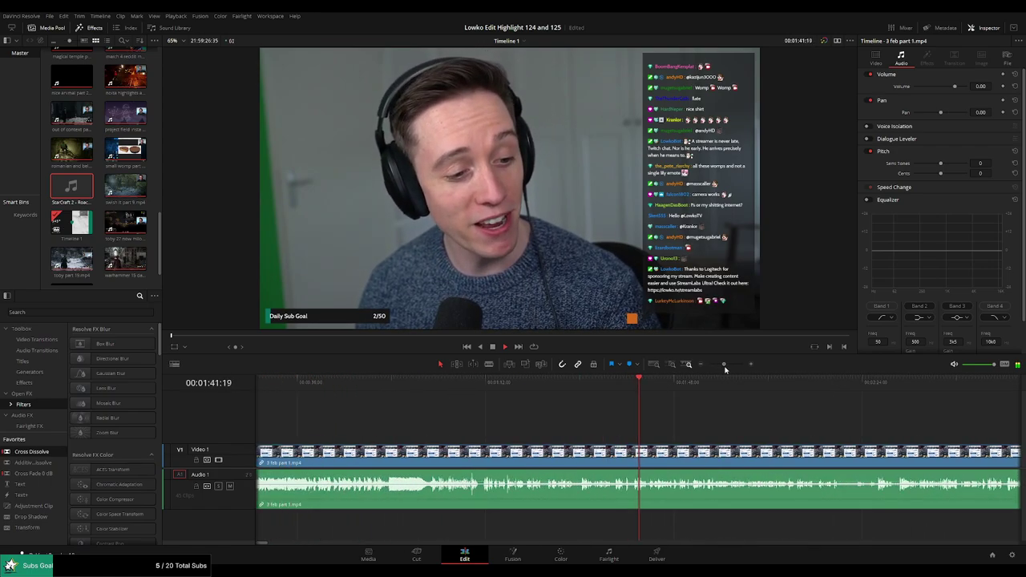
{"action": "scroll", "coordinate": [461, 423], "scroll_direction": "right", "scroll_amount": 3}
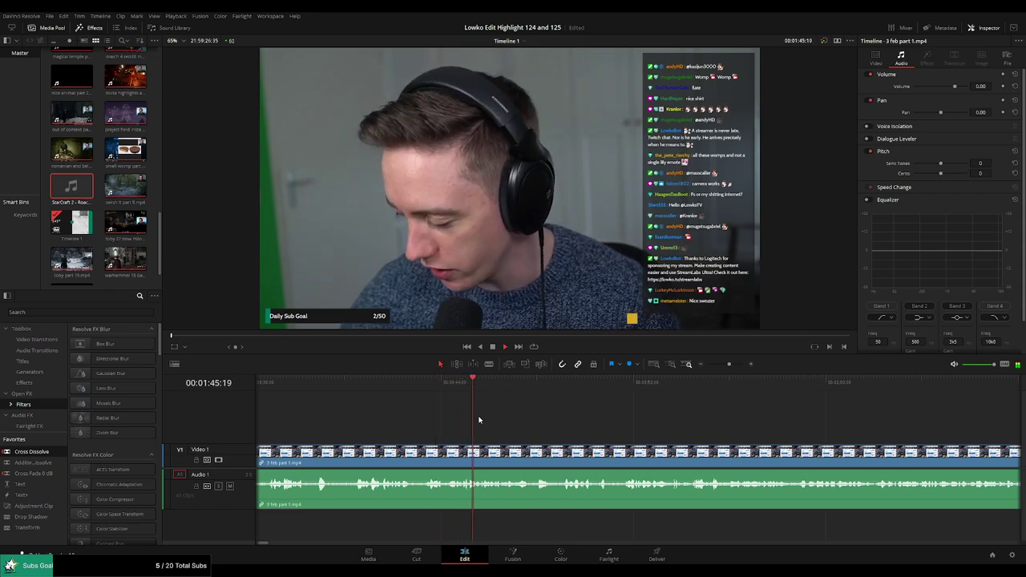
{"action": "scroll", "coordinate": [440, 417], "scroll_direction": "right", "scroll_amount": 1}
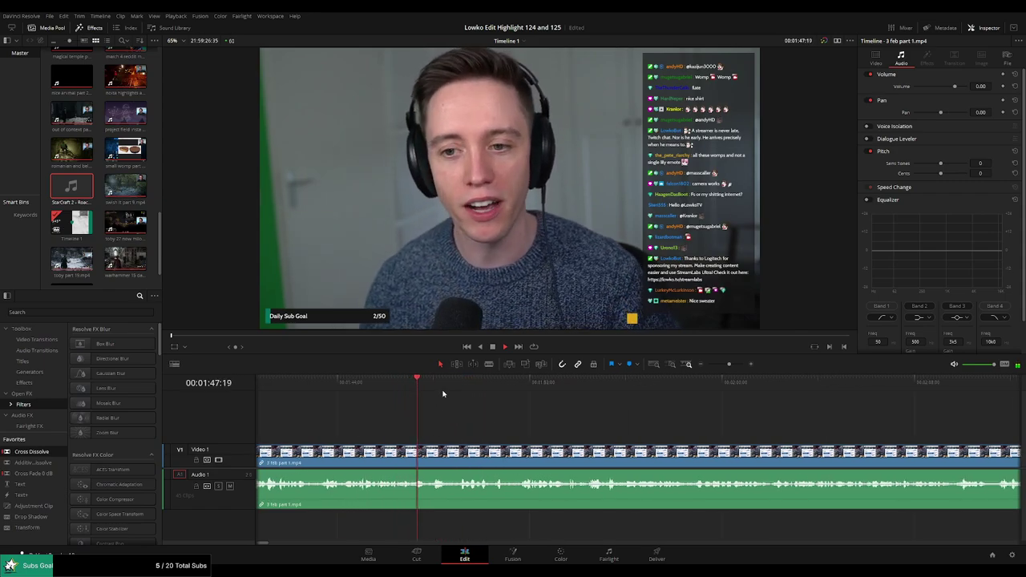
{"action": "left_click", "coordinate": [452, 389]}
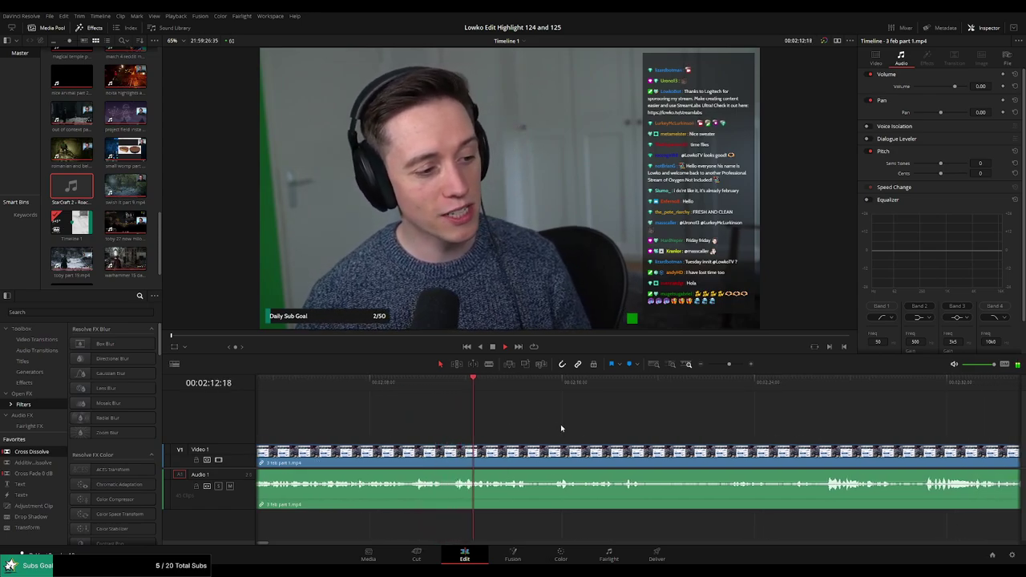
Make the audio track slightly taller, skip ahead through 03:00, 03:07 and 03:14, and resume playback
{"action": "left_click_drag", "start_coordinate": [237, 508], "coordinate": [237, 513]}
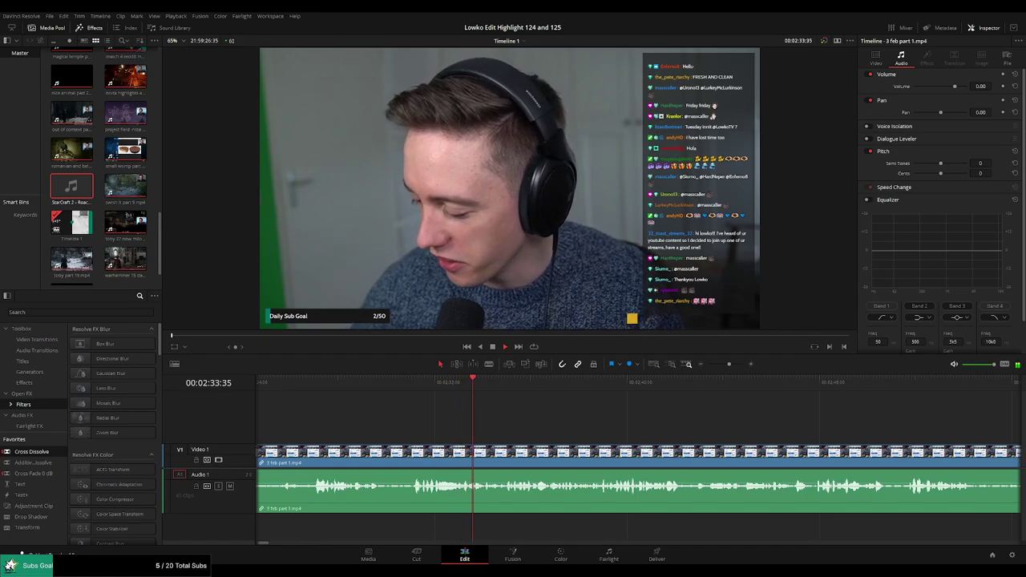
{"action": "left_click", "coordinate": [112, 433]}
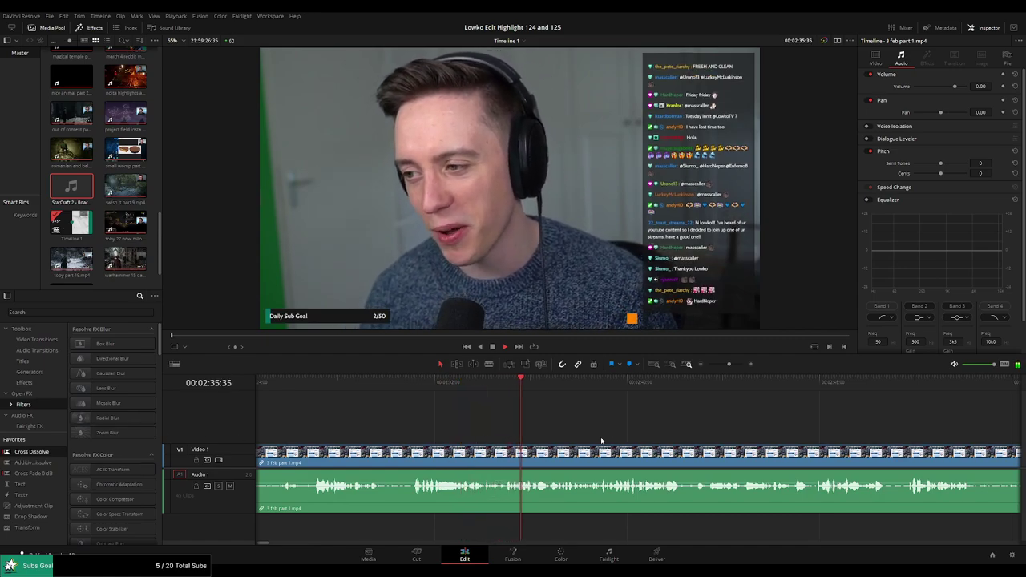
{"action": "scroll", "coordinate": [409, 426], "scroll_direction": "right", "scroll_amount": 5}
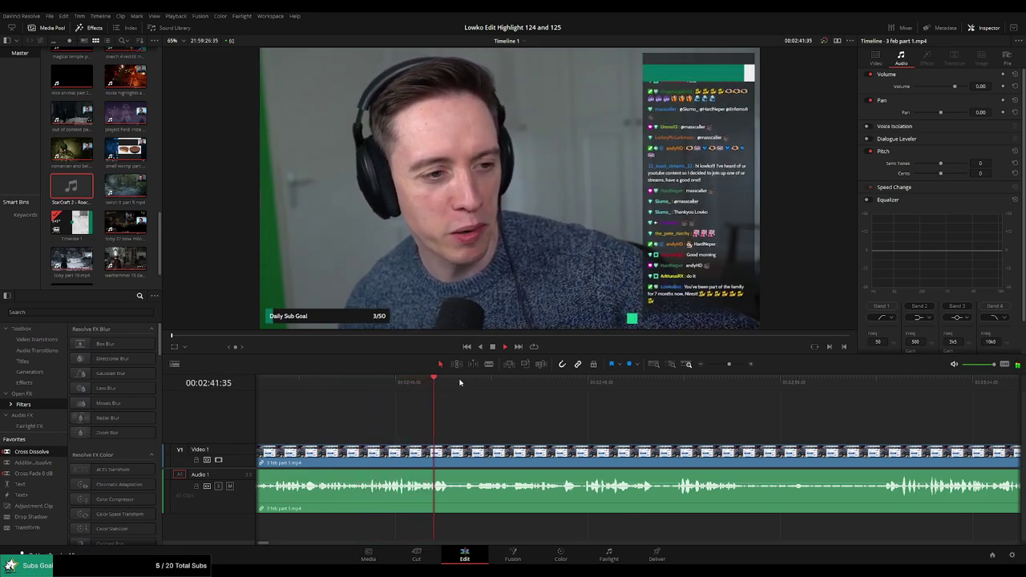
{"action": "left_click", "coordinate": [591, 383]}
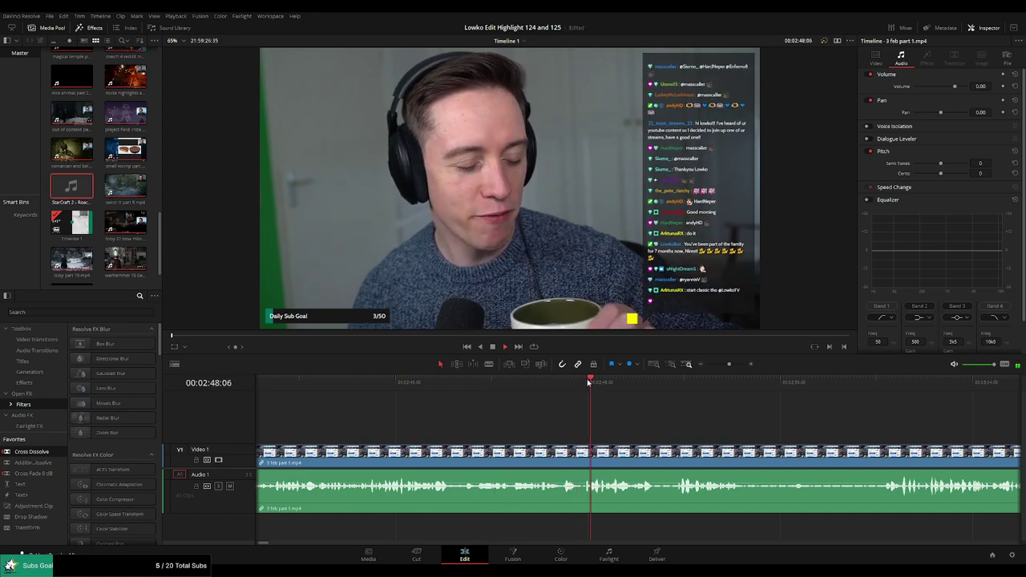
{"action": "scroll", "coordinate": [586, 390], "scroll_direction": "right", "scroll_amount": 3}
{"action": "left_click", "coordinate": [641, 383]}
{"action": "scroll", "coordinate": [653, 405], "scroll_direction": "right", "scroll_amount": 4}
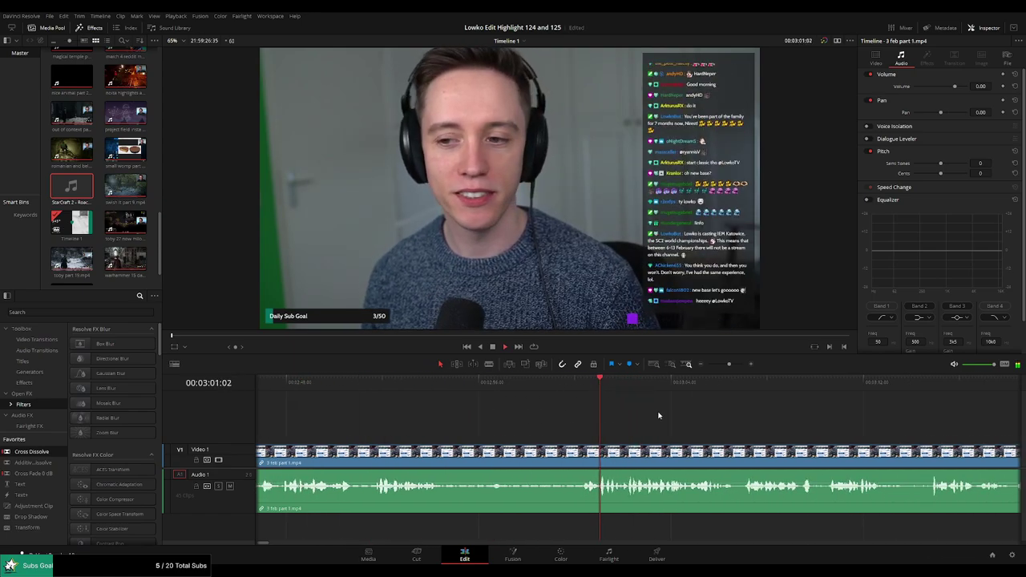
{"action": "left_click", "coordinate": [503, 383]}
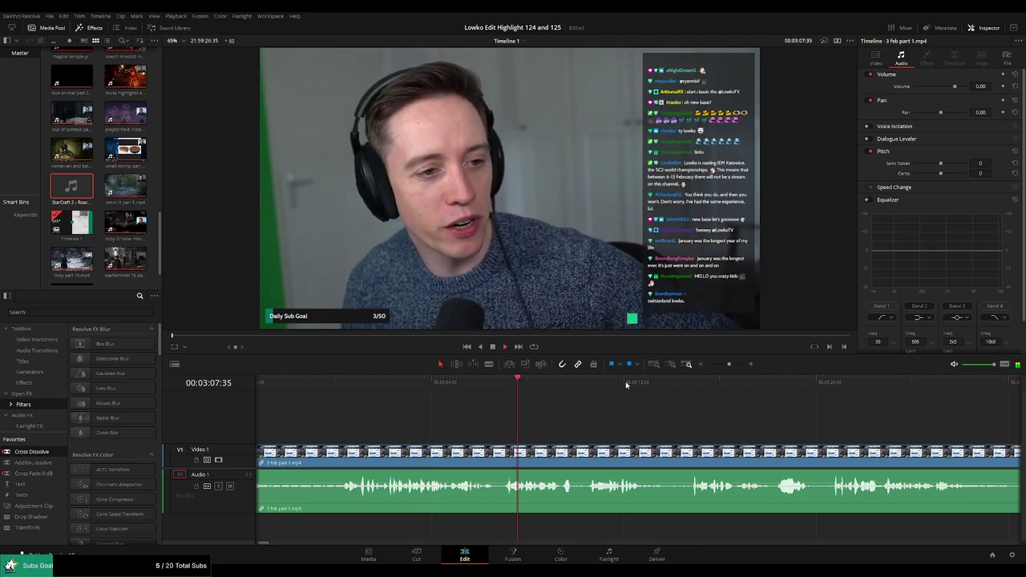
{"action": "left_click", "coordinate": [695, 383]}
{"action": "scroll", "coordinate": [432, 397], "scroll_direction": "right", "scroll_amount": 5}
{"action": "key", "text": "space"}
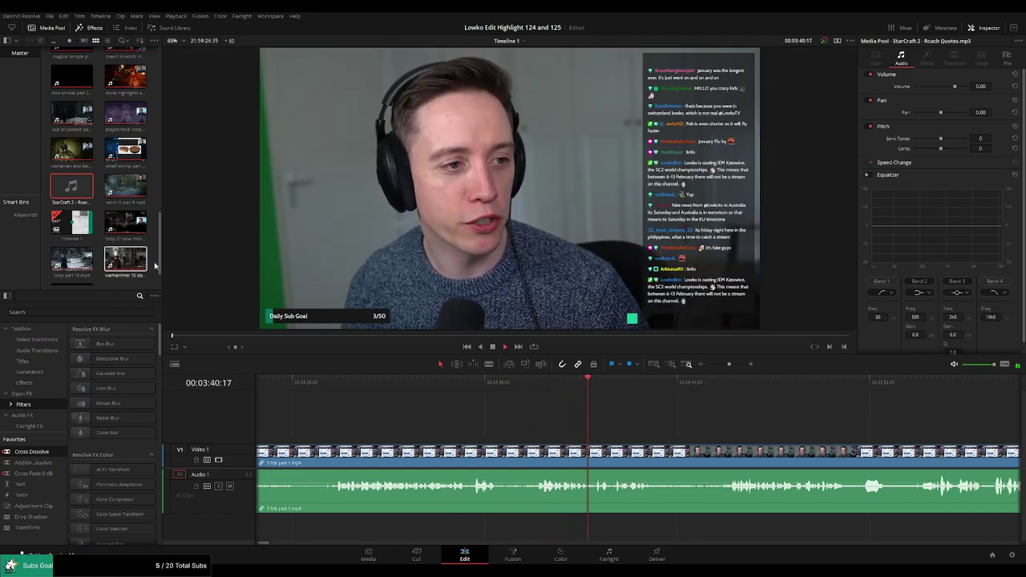
{"action": "key", "text": "q"}
{"action": "left_click", "coordinate": [567, 465]}
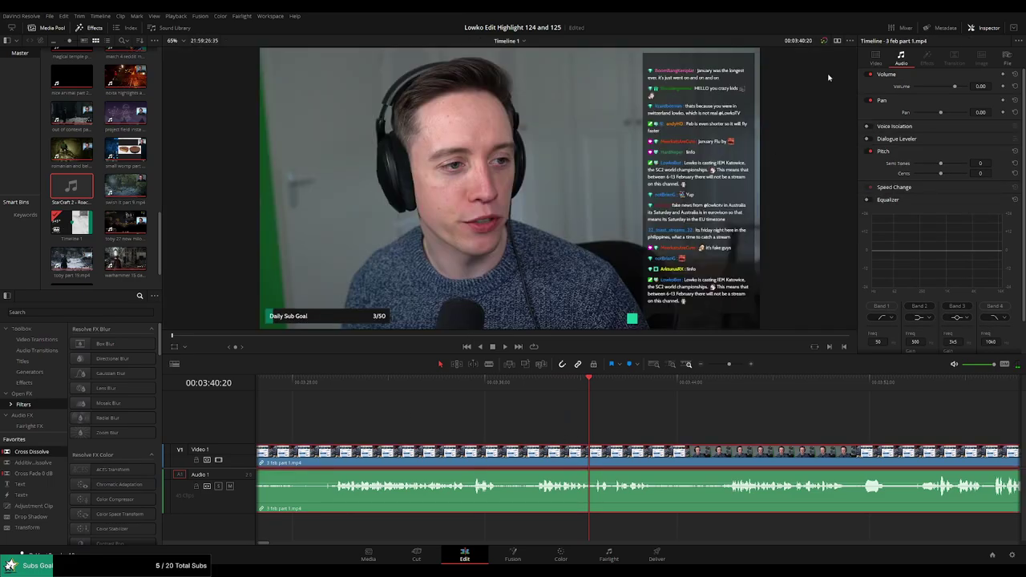
{"action": "left_click", "coordinate": [837, 40]}
{"action": "left_click", "coordinate": [834, 41]}
{"action": "left_click", "coordinate": [657, 419]}
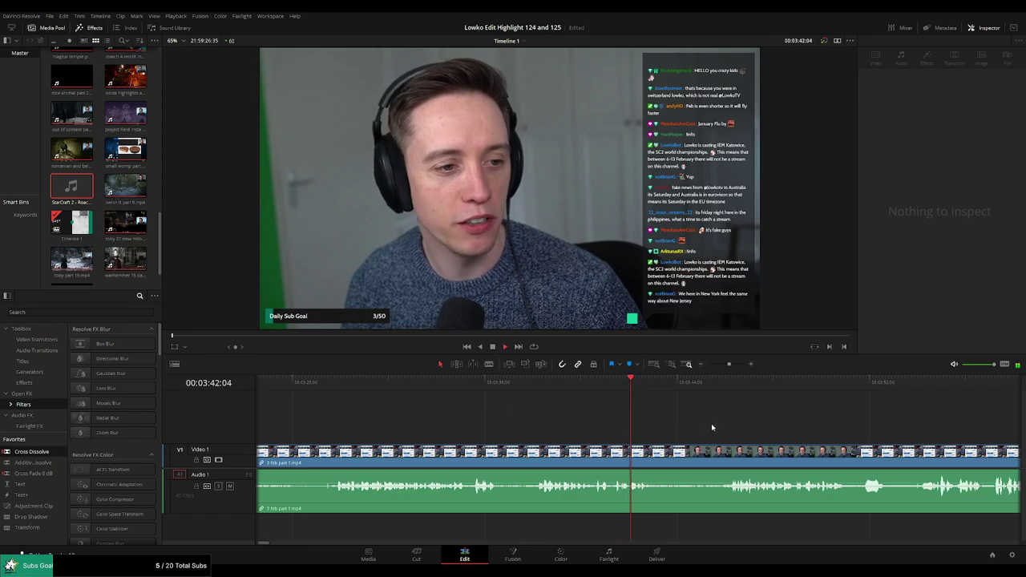
{"action": "left_click_drag", "start_coordinate": [711, 423], "coordinate": [499, 411]}
{"action": "double_click", "coordinate": [72, 186]}
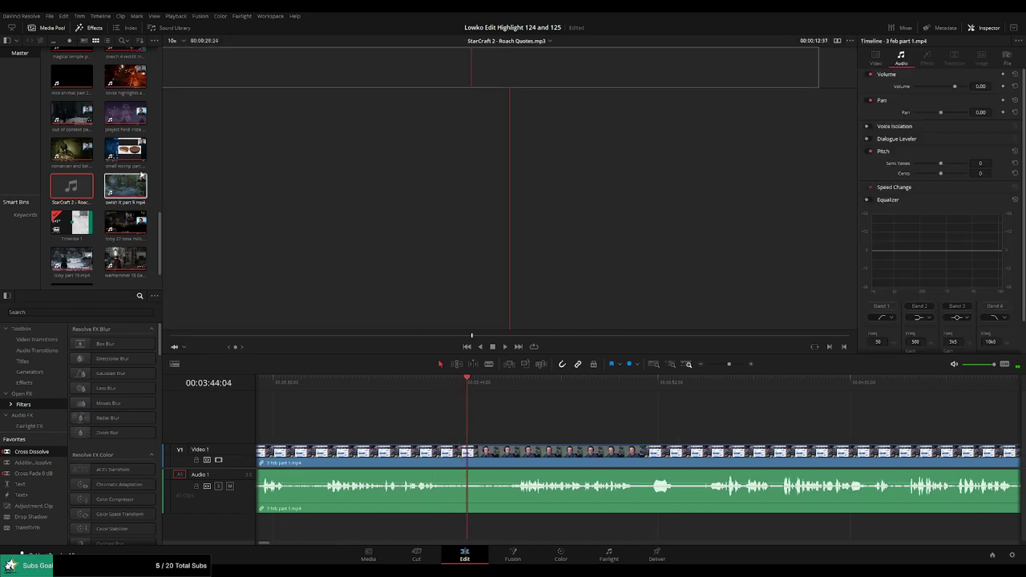
{"action": "left_click", "coordinate": [518, 407]}
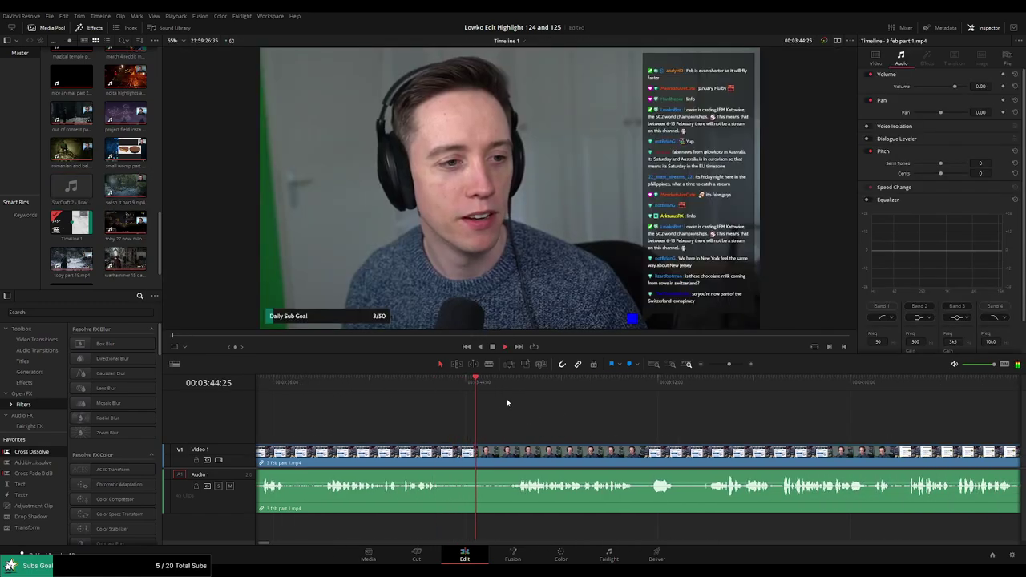
{"action": "left_click", "coordinate": [837, 41]}
{"action": "left_click", "coordinate": [837, 40]}
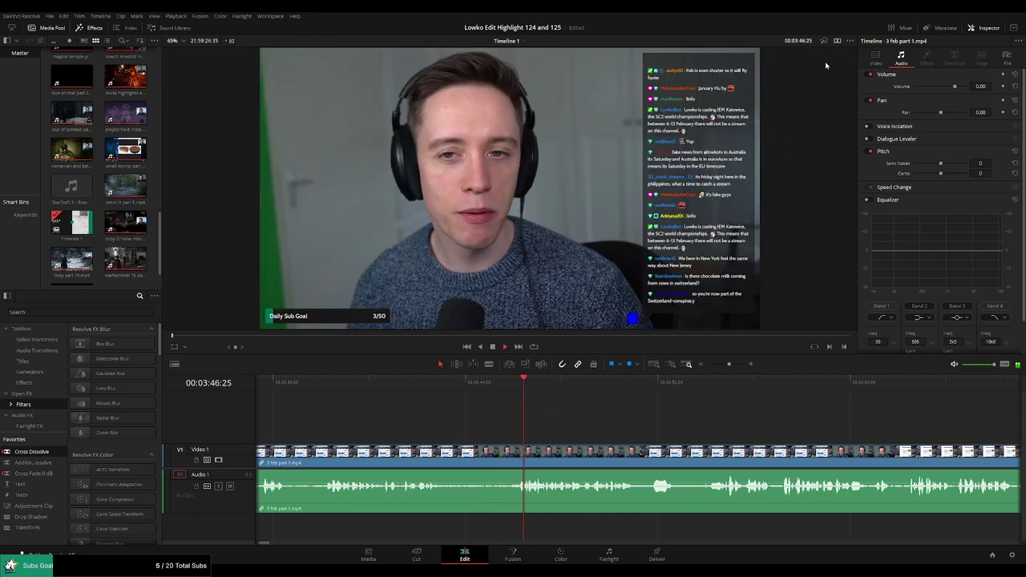
{"action": "scroll", "coordinate": [555, 418], "scroll_direction": "right", "scroll_amount": 4}
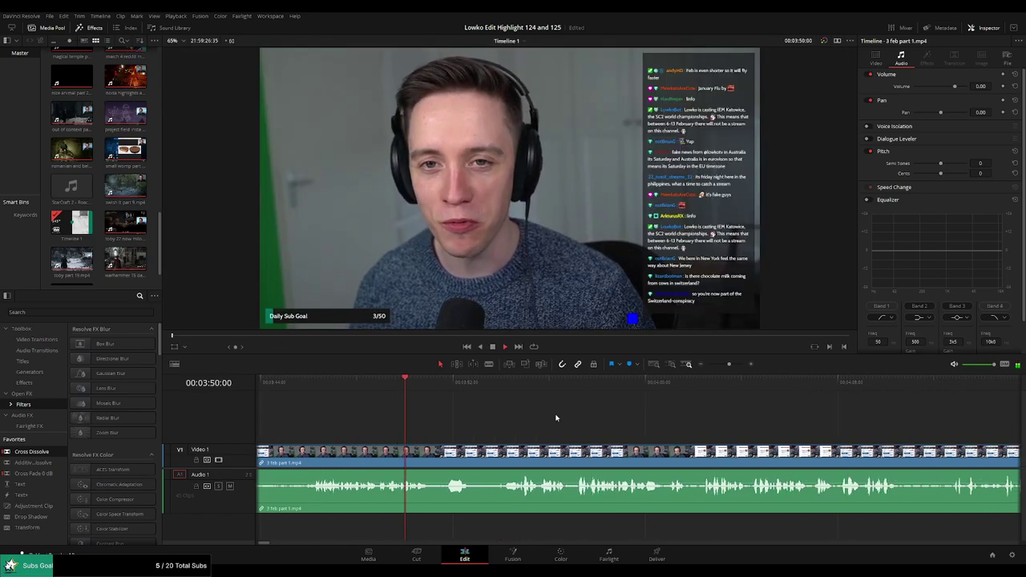
{"action": "scroll", "coordinate": [529, 417], "scroll_direction": "right", "scroll_amount": 2}
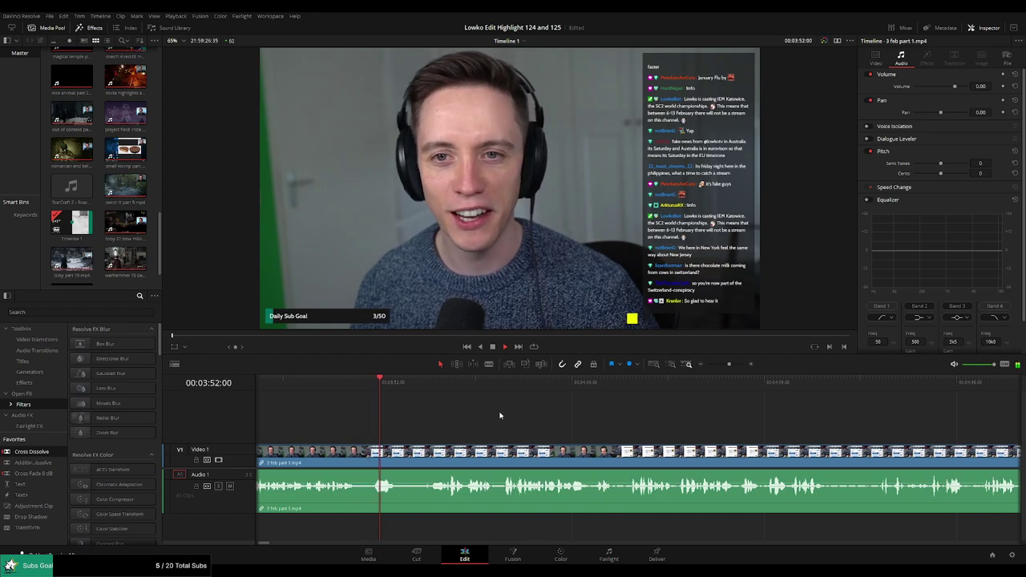
{"action": "left_click", "coordinate": [418, 383]}
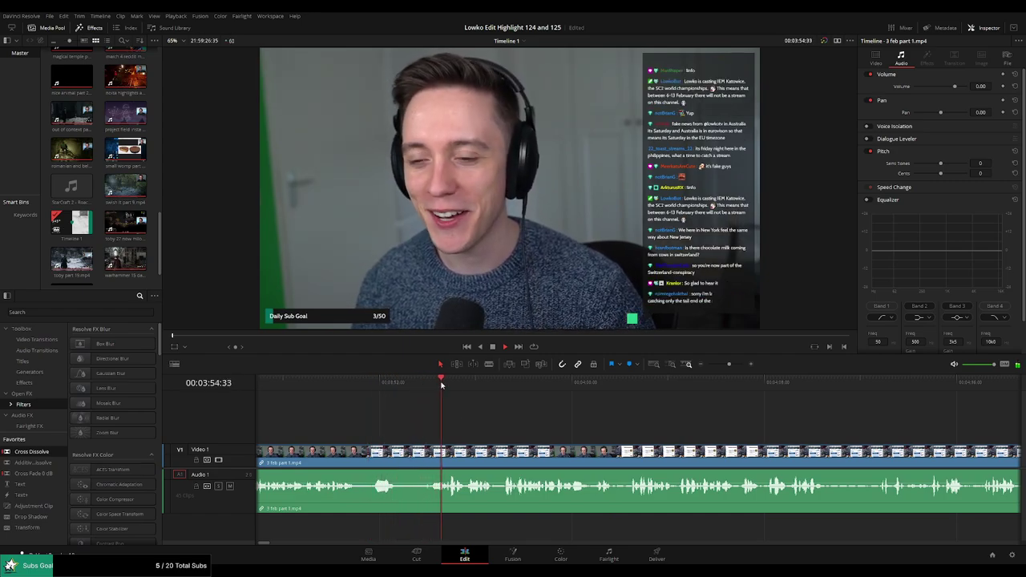
{"action": "left_click", "coordinate": [739, 382]}
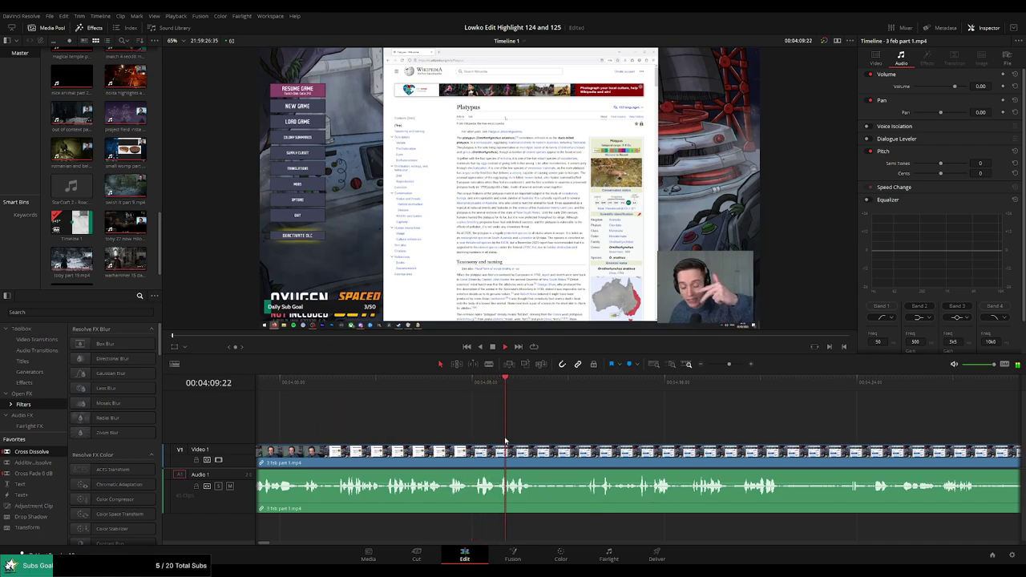
{"action": "key", "text": "space"}
{"action": "scroll", "coordinate": [837, 423], "scroll_direction": "left", "scroll_amount": 3}
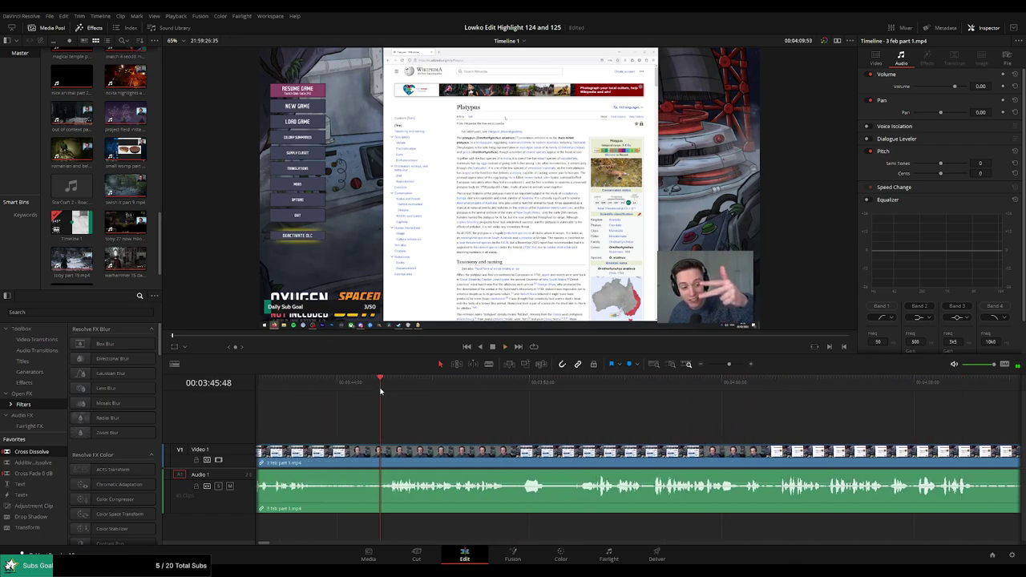
{"action": "key", "text": "space"}
{"action": "scroll", "coordinate": [640, 422], "scroll_direction": "left", "scroll_amount": 3}
{"action": "left_click", "coordinate": [404, 383]}
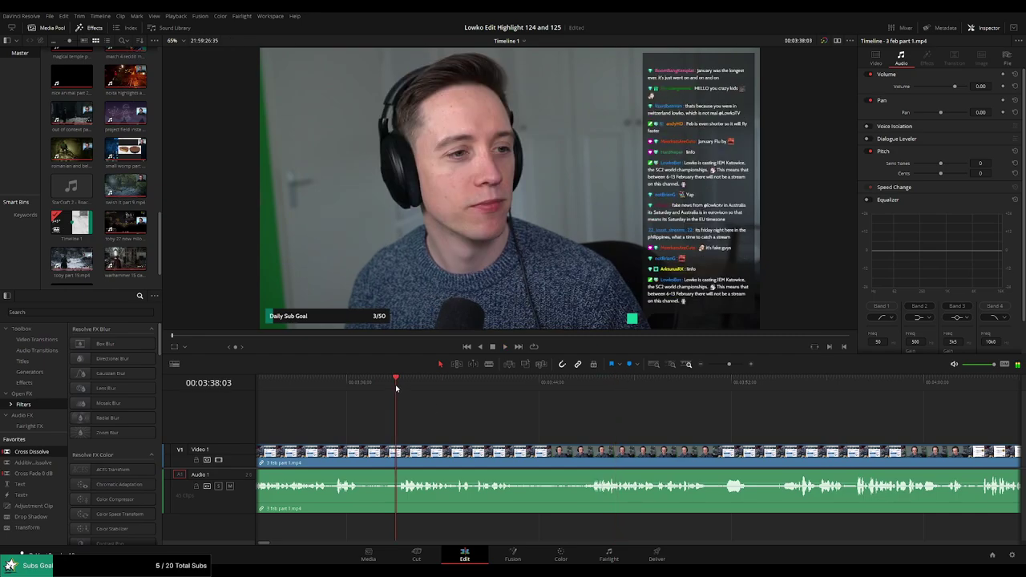
{"action": "scroll", "coordinate": [605, 427], "scroll_direction": "left", "scroll_amount": 3}
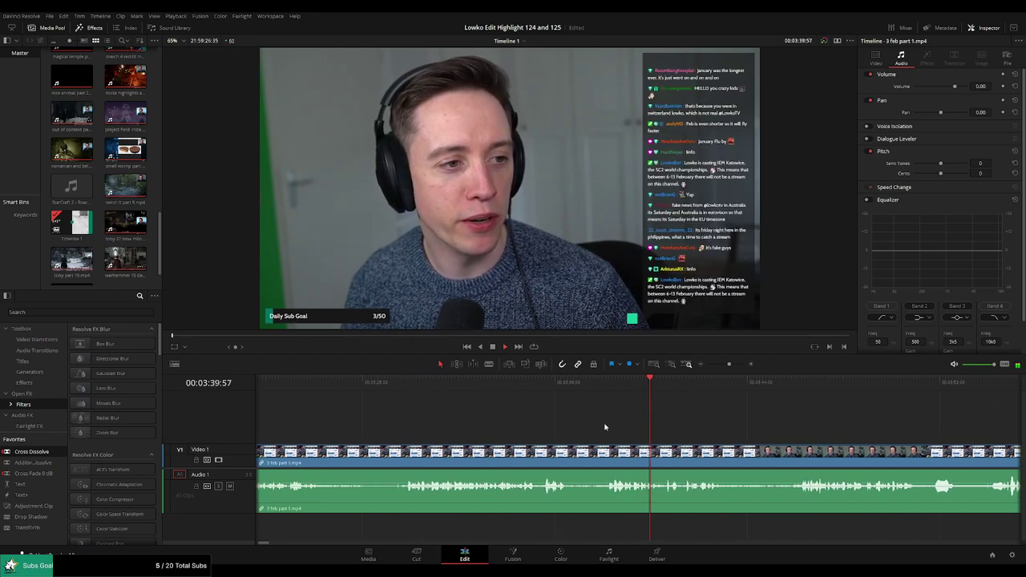
{"action": "left_click", "coordinate": [403, 391]}
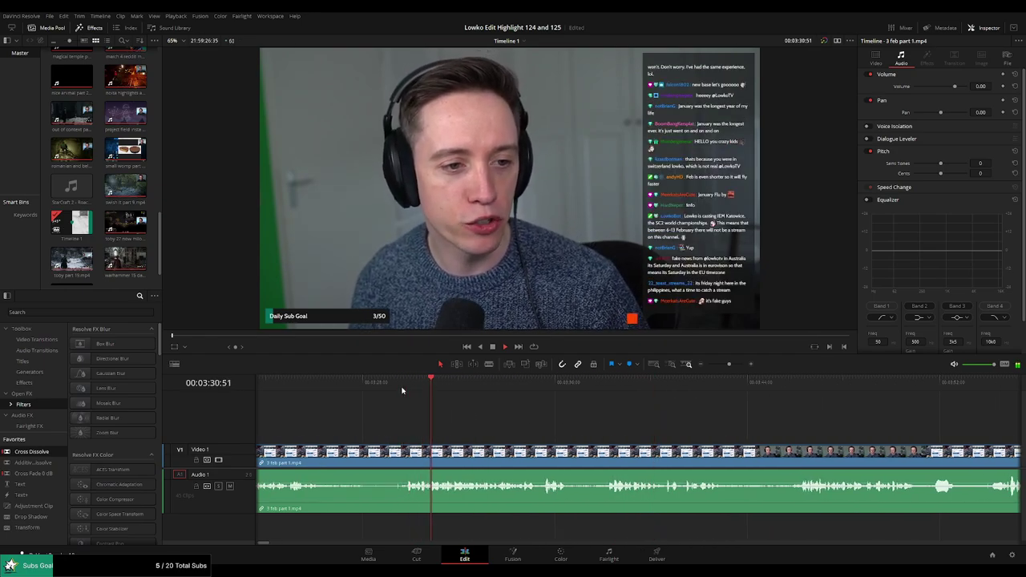
{"action": "scroll", "coordinate": [521, 423], "scroll_direction": "left", "scroll_amount": 2}
{"action": "scroll", "coordinate": [553, 424], "scroll_direction": "left", "scroll_amount": 2}
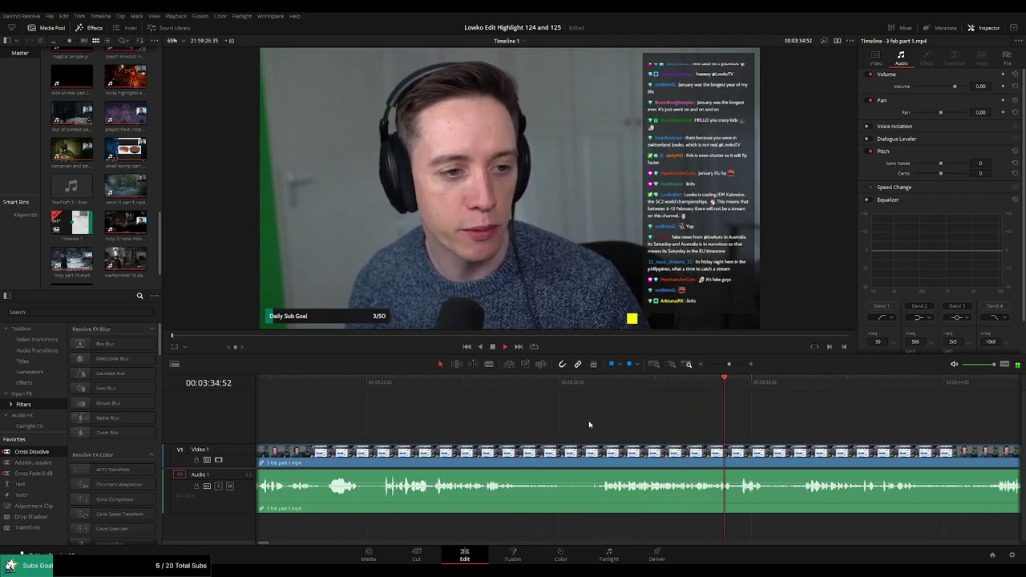
{"action": "left_click", "coordinate": [383, 394]}
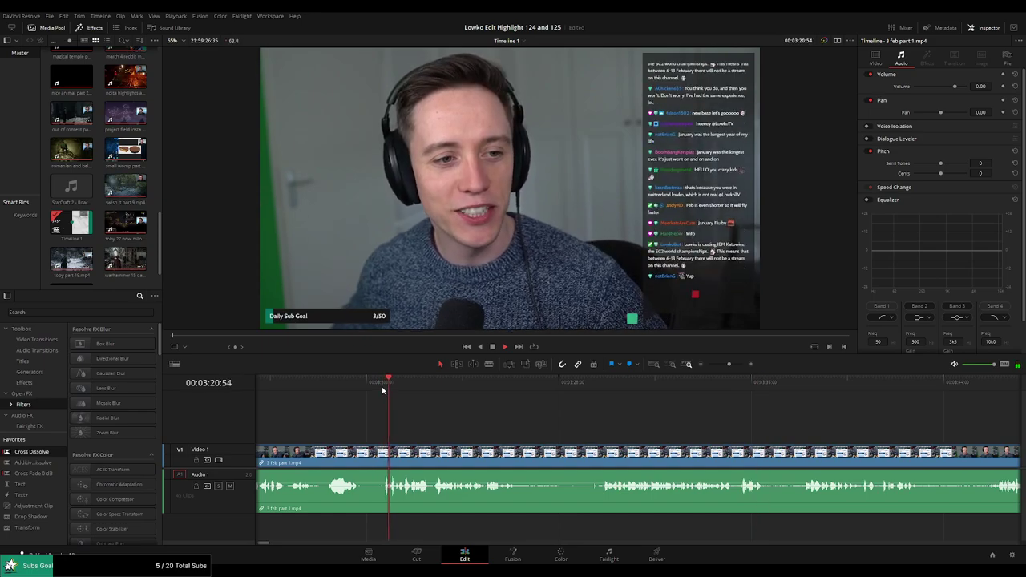
{"action": "scroll", "coordinate": [393, 400], "scroll_direction": "left", "scroll_amount": 4}
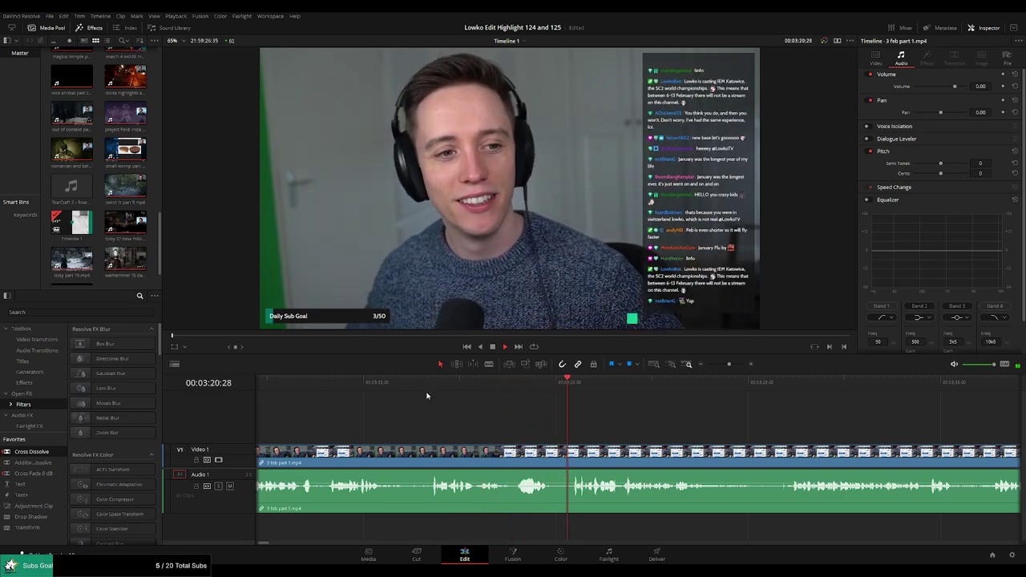
{"action": "left_click", "coordinate": [329, 382]}
{"action": "scroll", "coordinate": [481, 421], "scroll_direction": "up", "scroll_amount": 3}
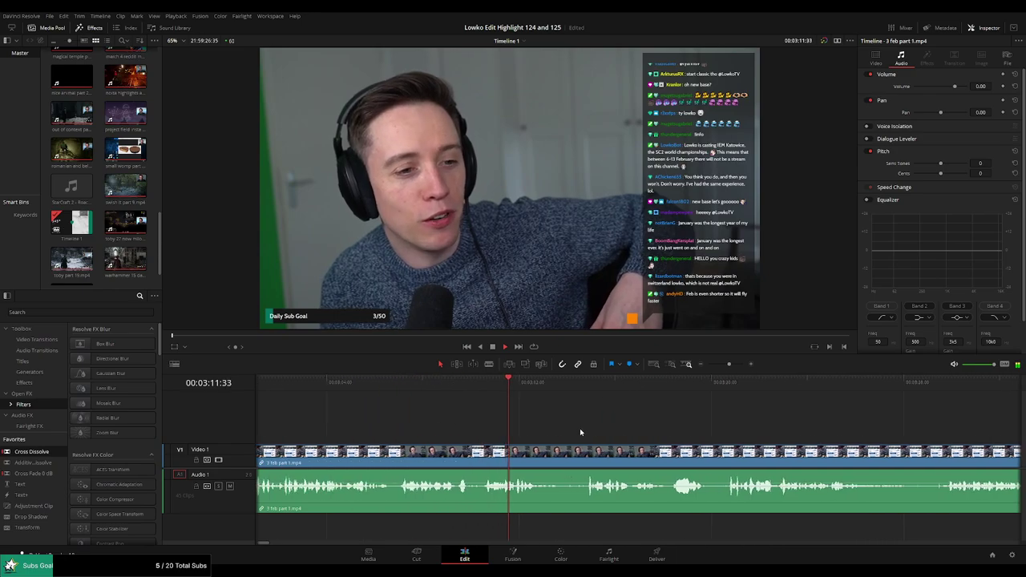
Blade the facecam clip around the first pause, undo a misplaced cut, and ripple-delete the pause
{"action": "key", "text": "b"}
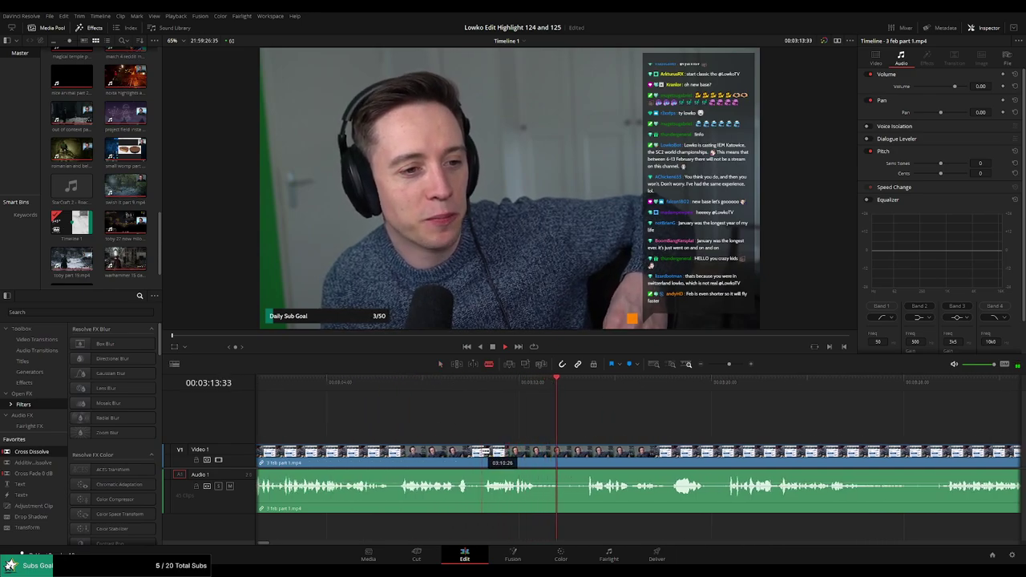
{"action": "left_click", "coordinate": [481, 453]}
{"action": "left_click", "coordinate": [422, 412]}
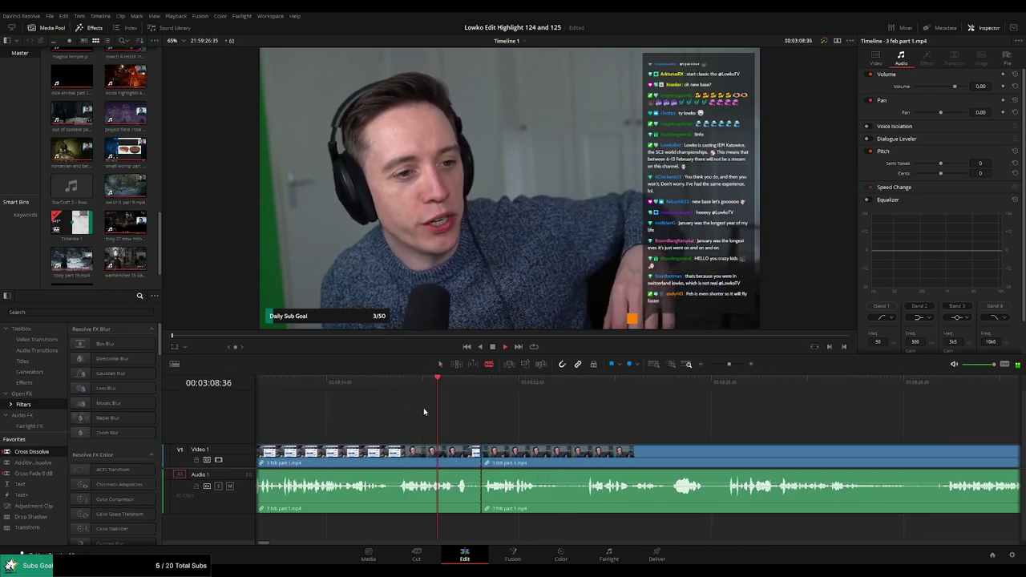
{"action": "left_click", "coordinate": [420, 397]}
{"action": "key", "text": "ctrl+z"}
{"action": "left_click", "coordinate": [390, 418]}
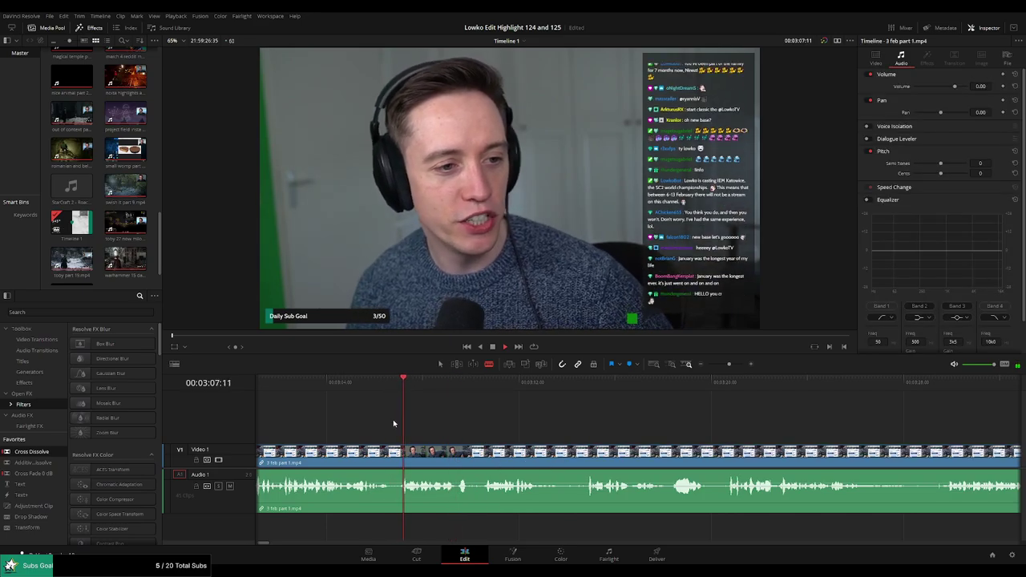
{"action": "left_click", "coordinate": [397, 453]}
{"action": "key", "text": "a"}
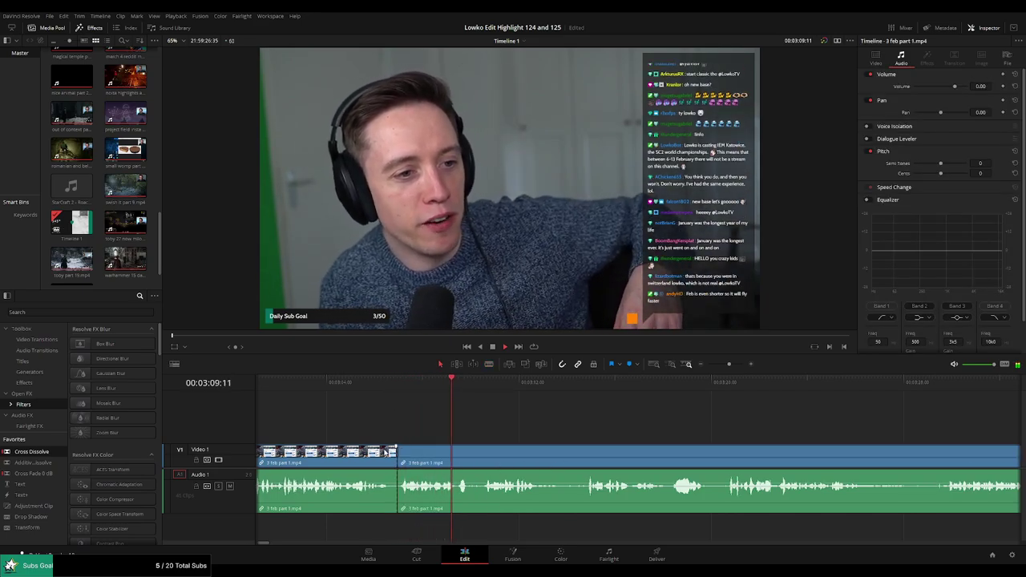
{"action": "left_click", "coordinate": [391, 453]}
{"action": "key", "text": "Delete"}
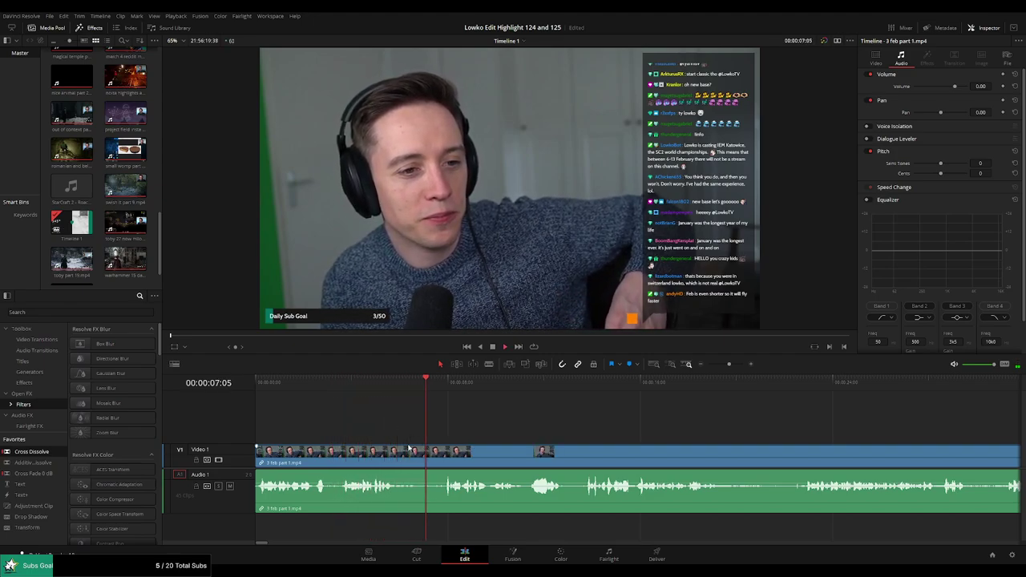
Cut out the next pause and add a Cross Fade 0 dB over the audio cut
{"action": "left_click", "coordinate": [391, 382]}
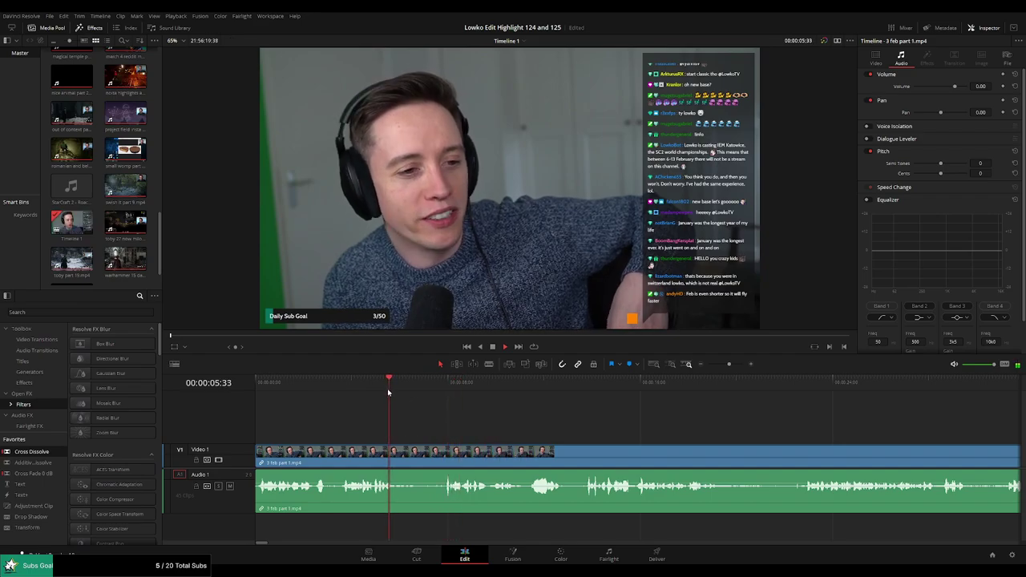
{"action": "key", "text": "b"}
{"action": "left_click", "coordinate": [403, 453]}
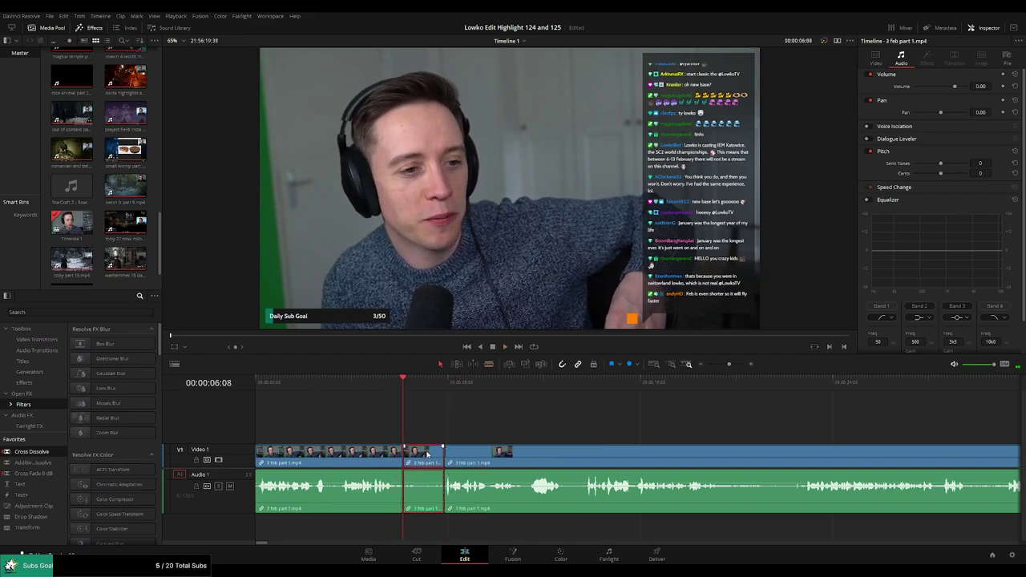
{"action": "key", "text": "Delete"}
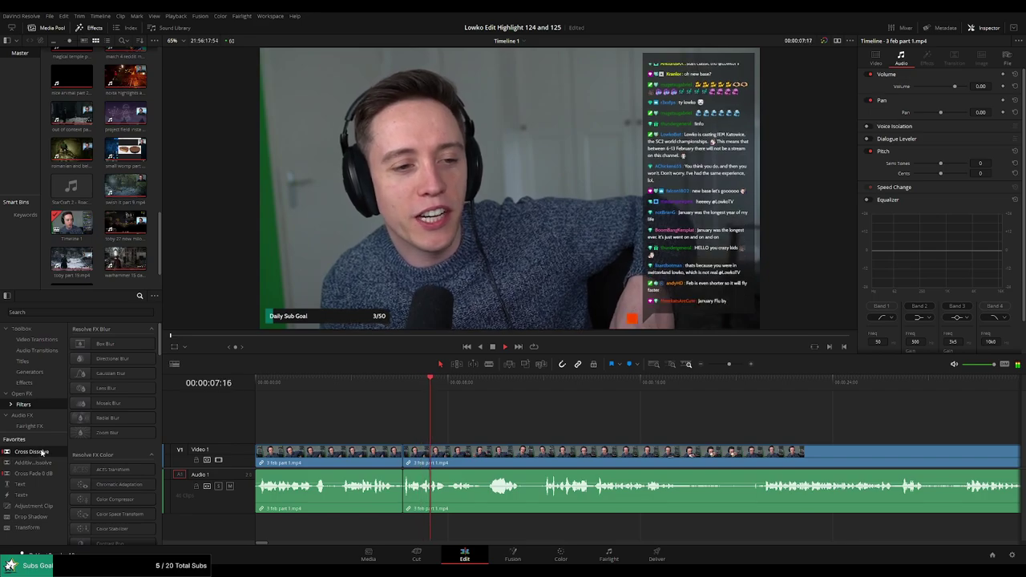
{"action": "left_click_drag", "start_coordinate": [32, 473], "coordinate": [403, 486]}
{"action": "left_click", "coordinate": [380, 388]}
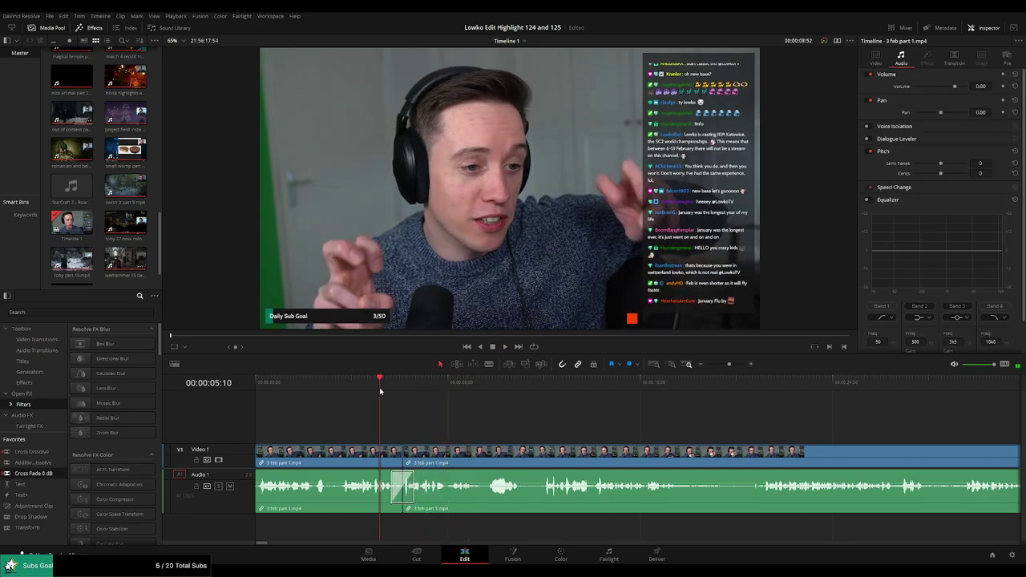
Blade both ends of the next pause, delete it and close the remaining gap
{"action": "scroll", "coordinate": [468, 411], "scroll_direction": "right", "scroll_amount": 3}
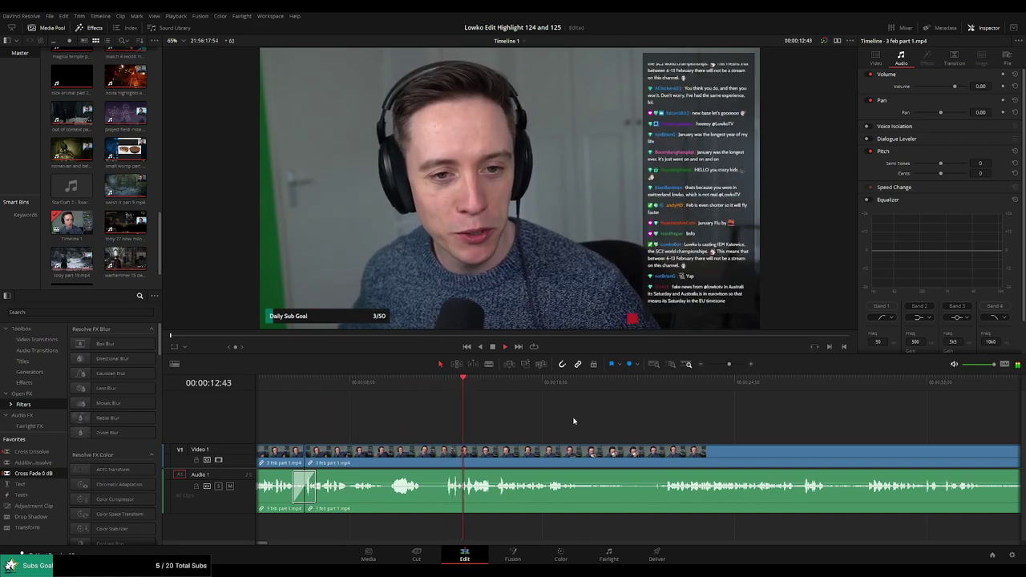
{"action": "scroll", "coordinate": [597, 421], "scroll_direction": "right", "scroll_amount": 4}
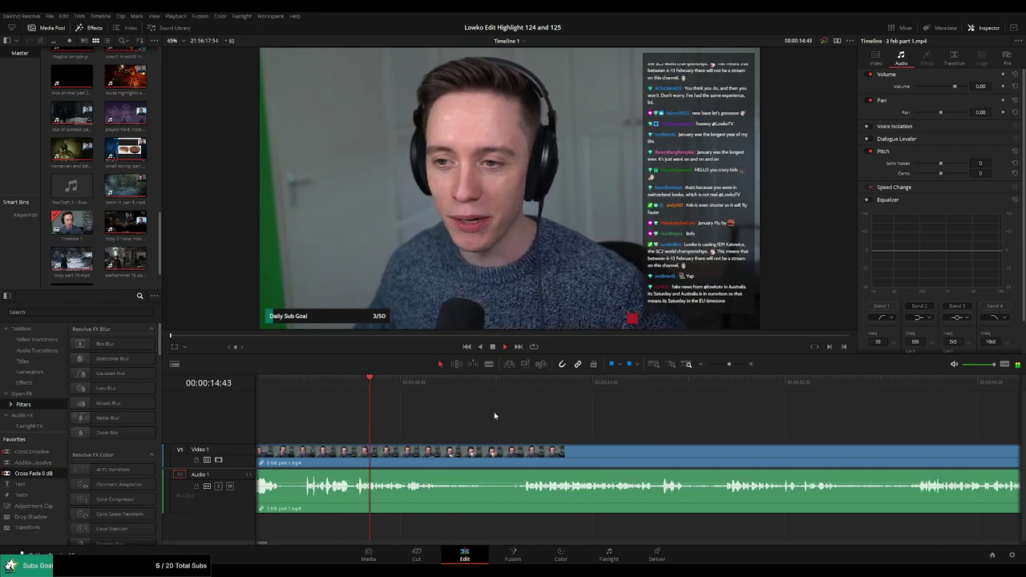
{"action": "scroll", "coordinate": [489, 421], "scroll_direction": "right", "scroll_amount": 3}
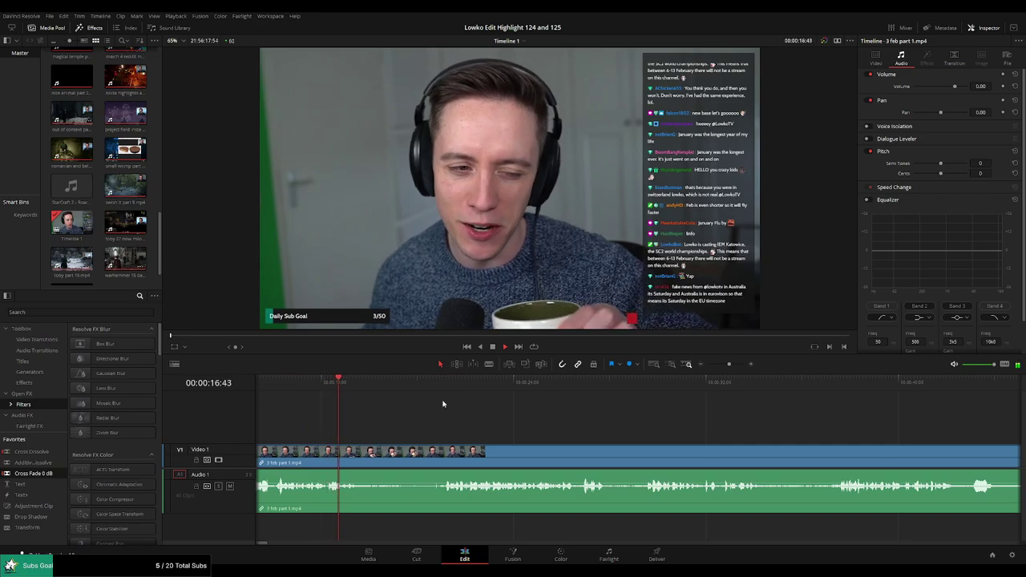
{"action": "left_click", "coordinate": [377, 453]}
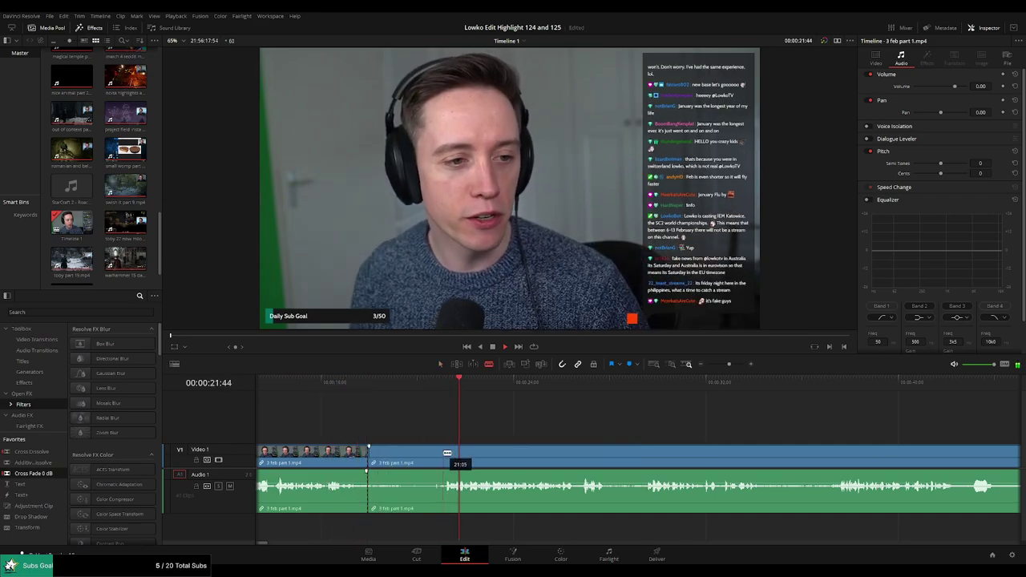
{"action": "left_click", "coordinate": [444, 453]}
{"action": "key", "text": "a"}
{"action": "left_click", "coordinate": [422, 457]}
{"action": "key", "text": "Delete"}
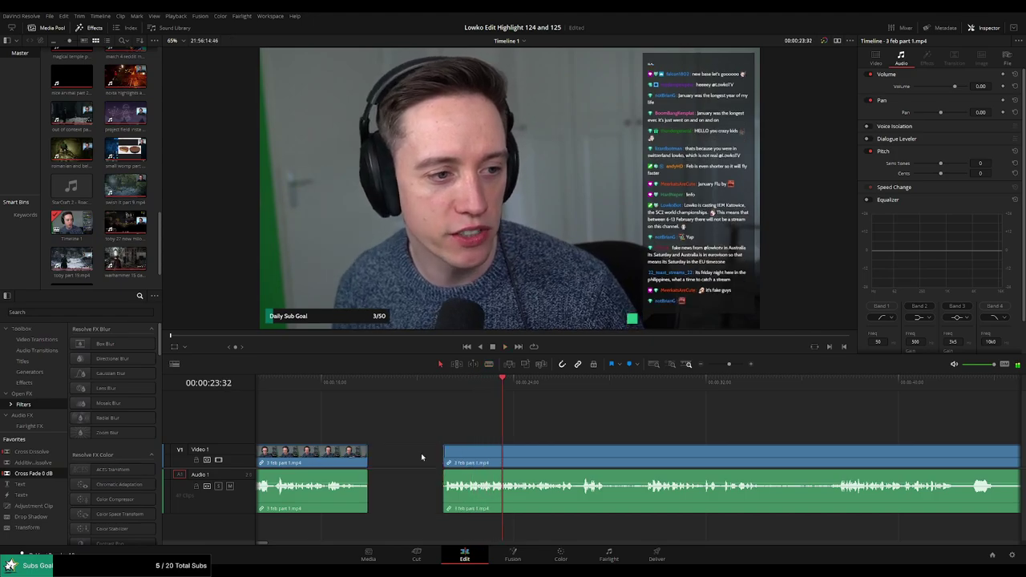
{"action": "left_click", "coordinate": [421, 457]}
{"action": "key", "text": "Delete"}
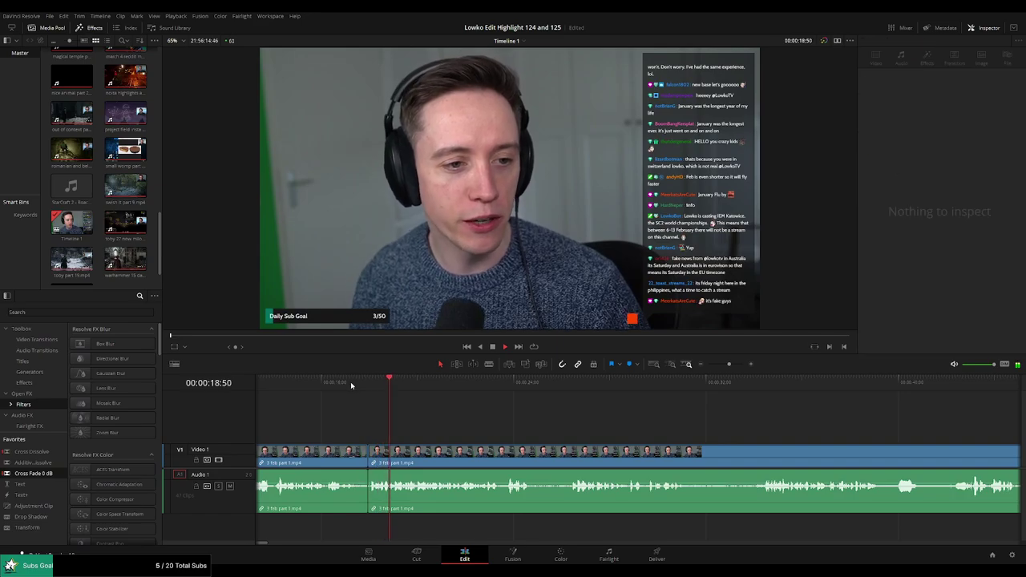
{"action": "left_click", "coordinate": [349, 383]}
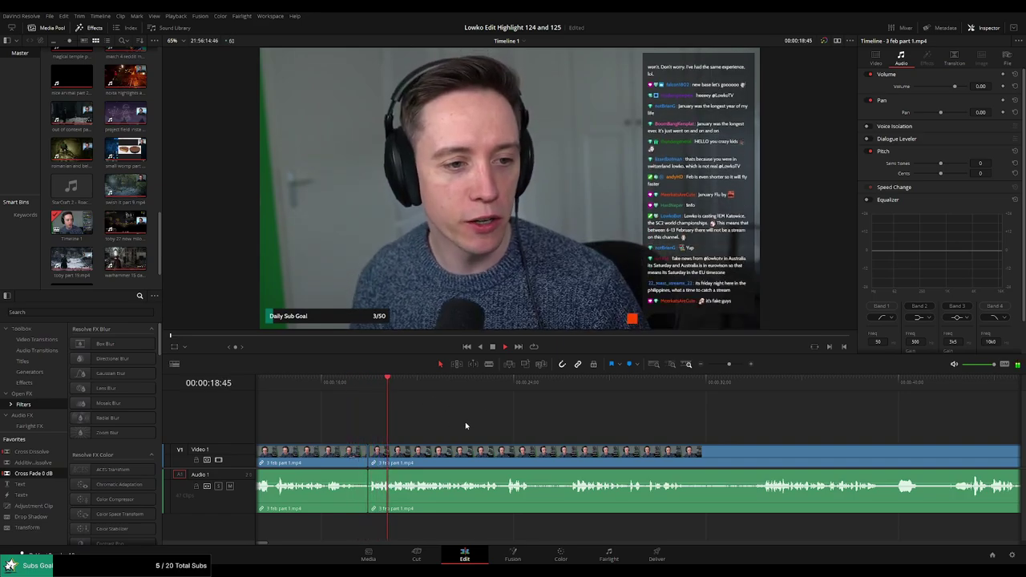
Add a transition at the new join and play over it to check it
{"action": "key", "text": "q"}
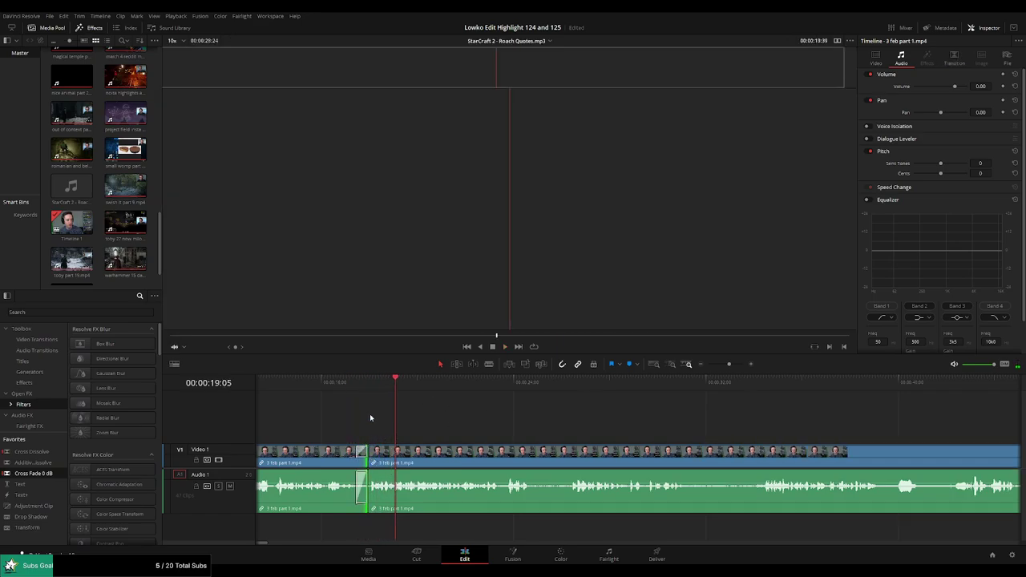
{"action": "left_click", "coordinate": [370, 416]}
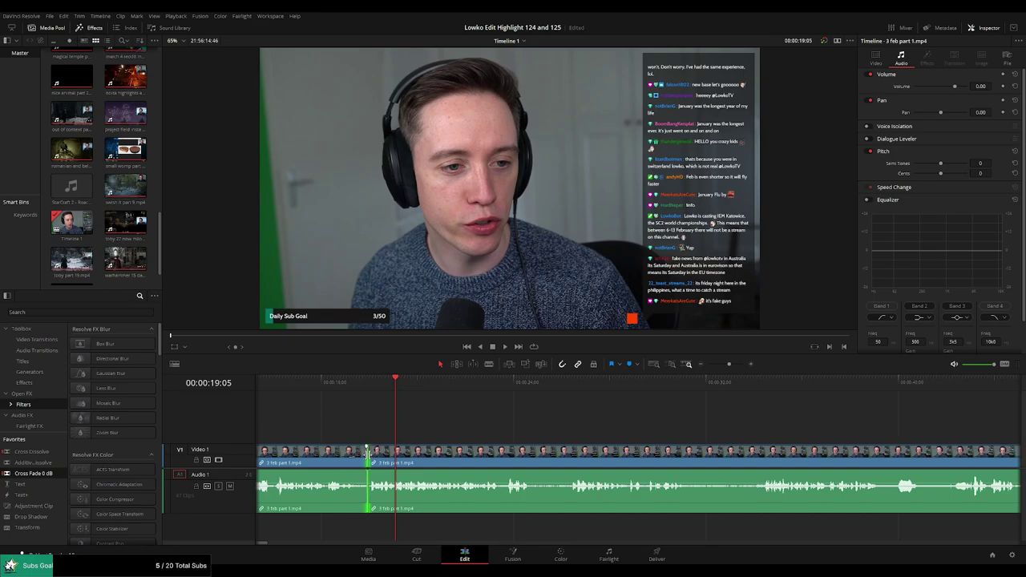
{"action": "left_click", "coordinate": [352, 390]}
{"action": "key", "text": "space"}
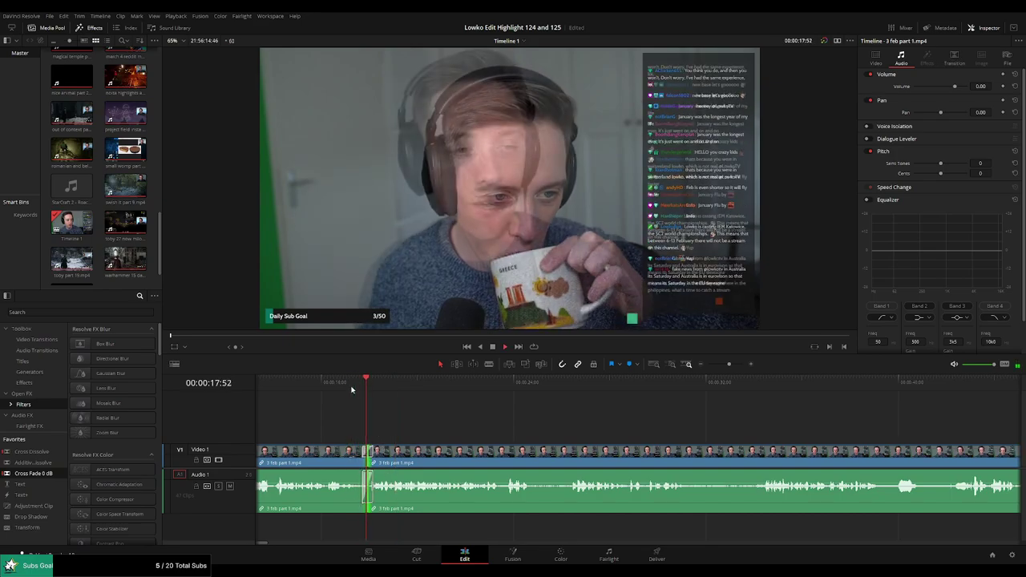
{"action": "left_click", "coordinate": [502, 411]}
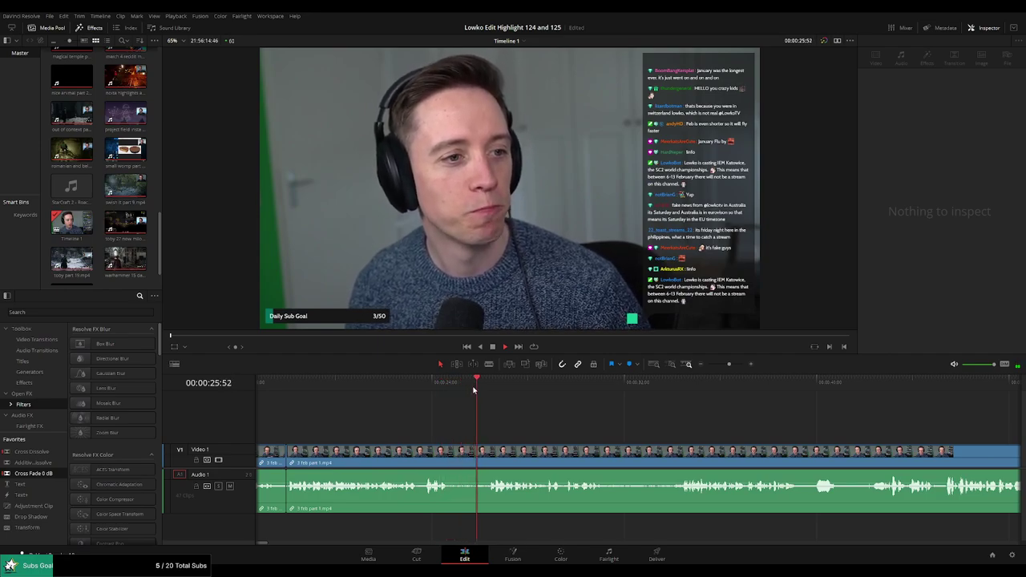
Blade out another pause, ripple-delete it and play back the edit
{"action": "left_click", "coordinate": [450, 455]}
{"action": "left_click", "coordinate": [486, 455]}
{"action": "key", "text": "a"}
{"action": "left_click", "coordinate": [473, 457]}
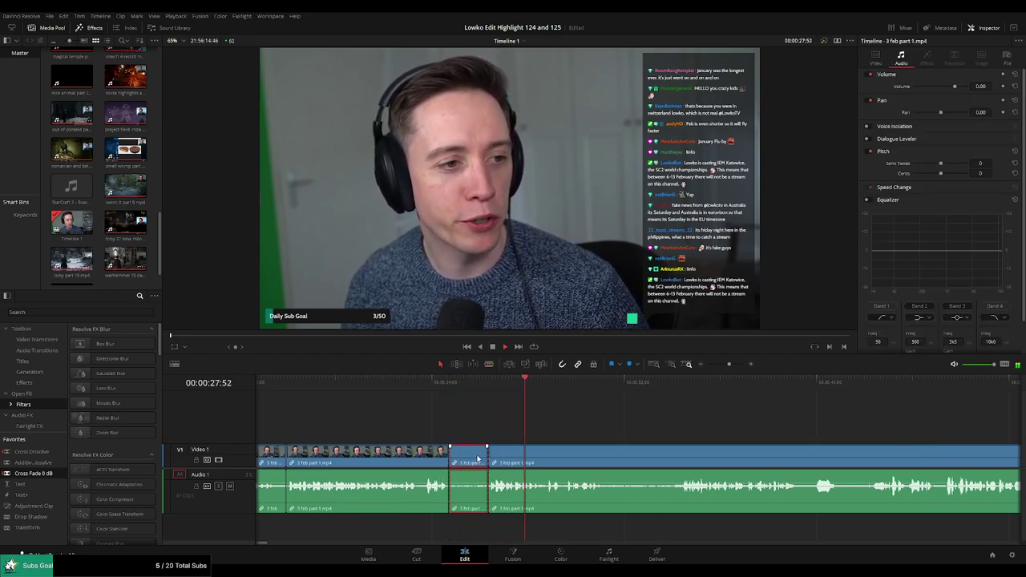
{"action": "key", "text": "Delete"}
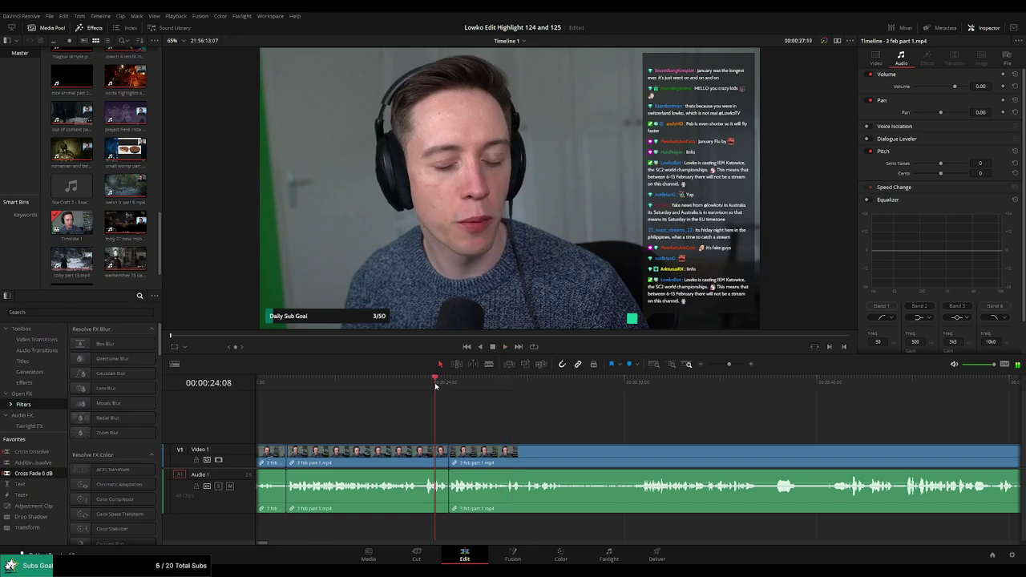
{"action": "key", "text": "space"}
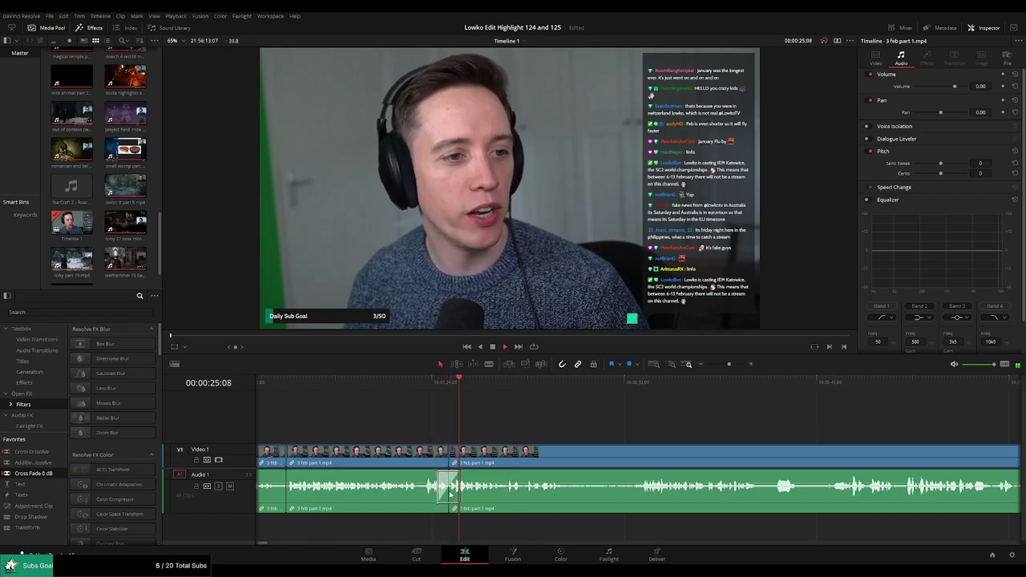
{"action": "scroll", "coordinate": [475, 418], "scroll_direction": "right", "scroll_amount": 5}
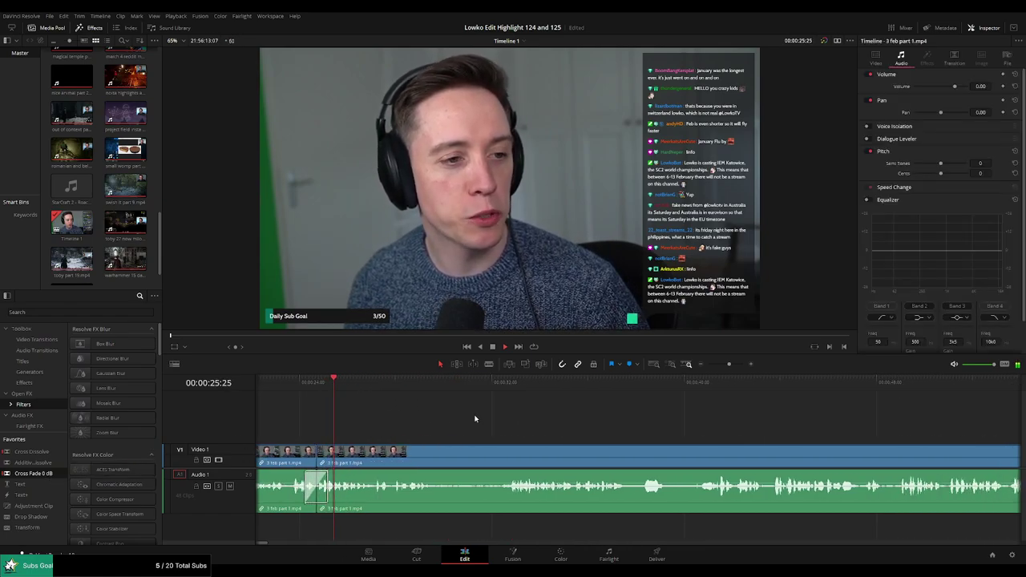
Enlarge the video preview and split the clip around the next pause
{"action": "left_click_drag", "start_coordinate": [469, 353], "coordinate": [469, 404]}
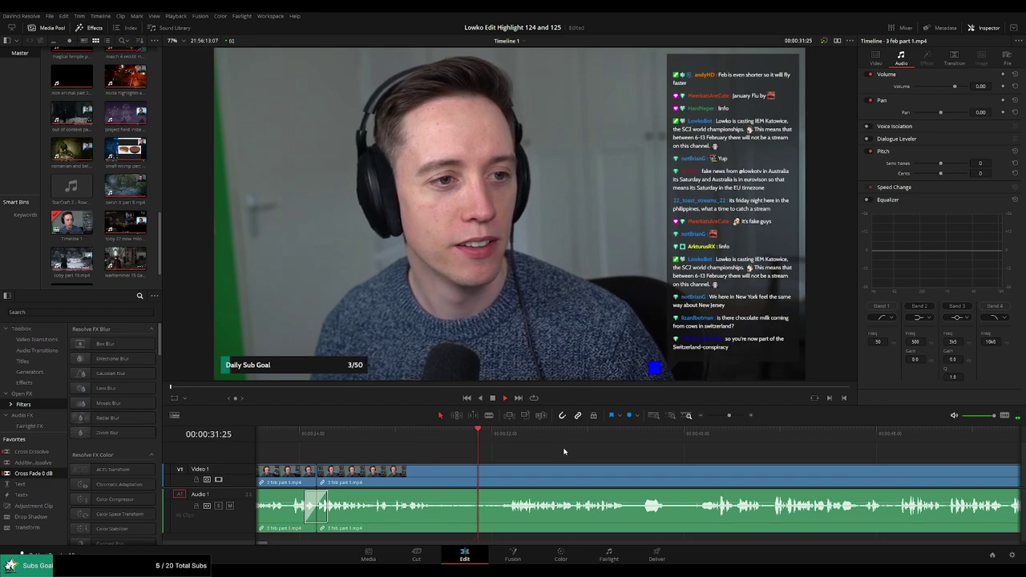
{"action": "left_click", "coordinate": [349, 430]}
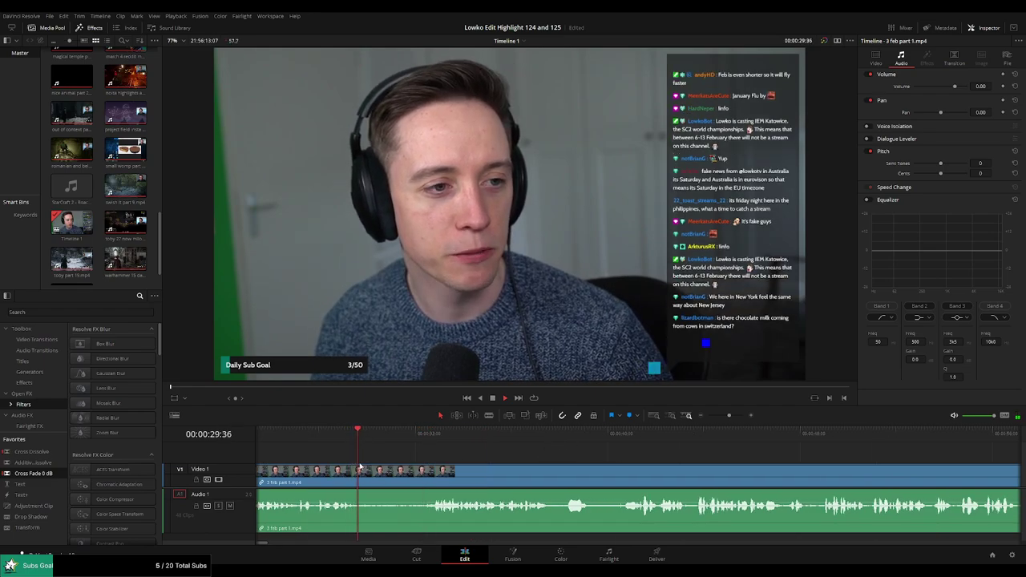
{"action": "left_click", "coordinate": [365, 474]}
{"action": "left_click", "coordinate": [431, 430]}
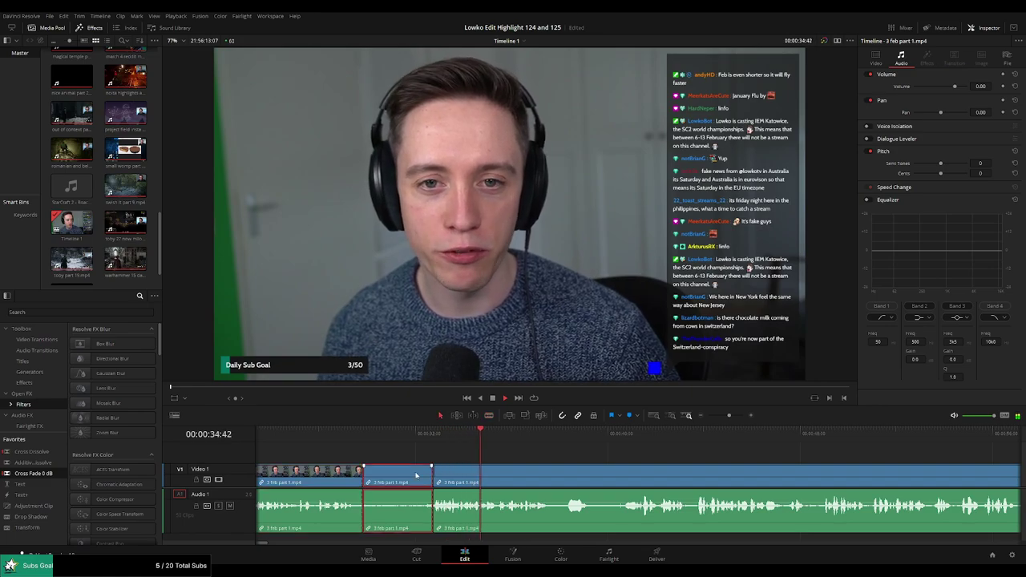
{"action": "key", "text": "a"}
{"action": "key", "text": "space"}
Drop an 18-frame Cross Fade 0 dB onto the audio edit point and play it back
{"action": "left_click_drag", "start_coordinate": [363, 473], "coordinate": [359, 509]}
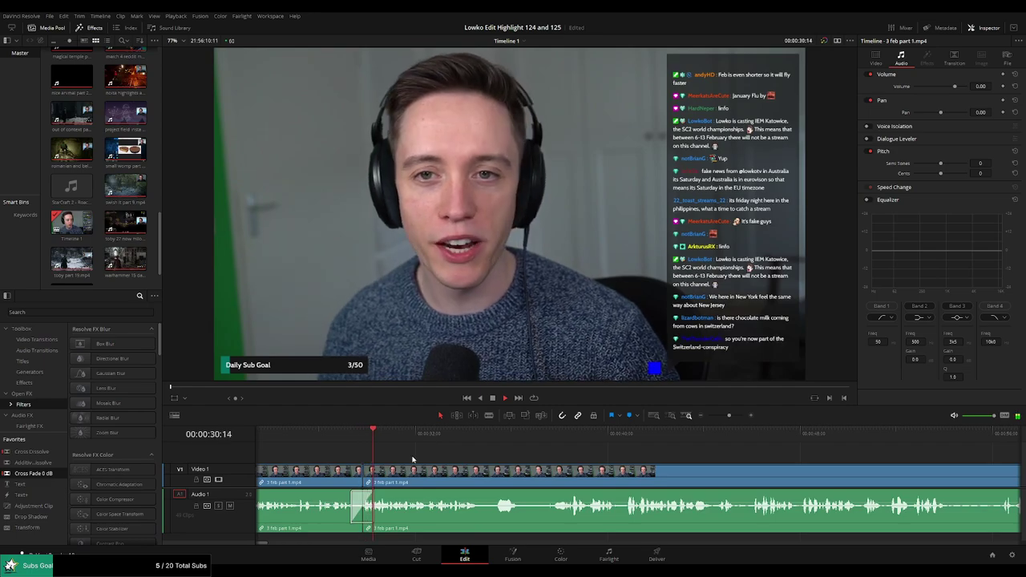
{"action": "left_click_drag", "start_coordinate": [378, 510], "coordinate": [377, 510]}
{"action": "left_click", "coordinate": [349, 442]}
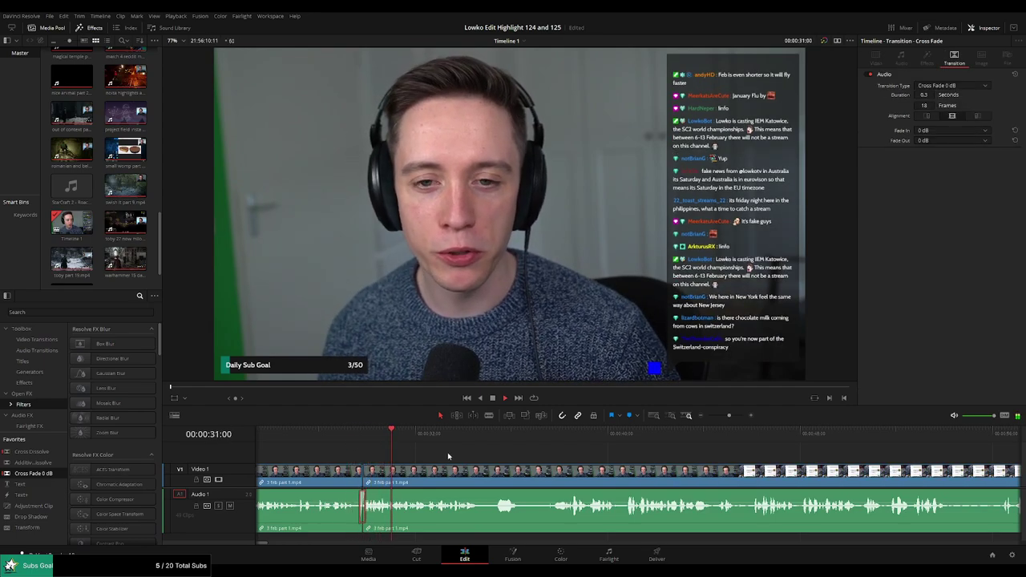
{"action": "left_click", "coordinate": [461, 456]}
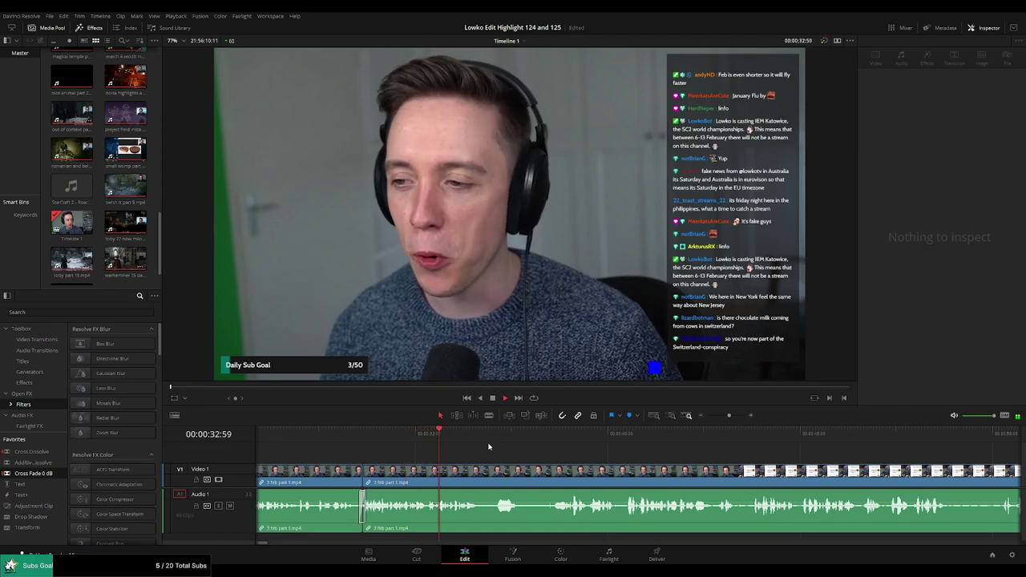
{"action": "key", "text": "space"}
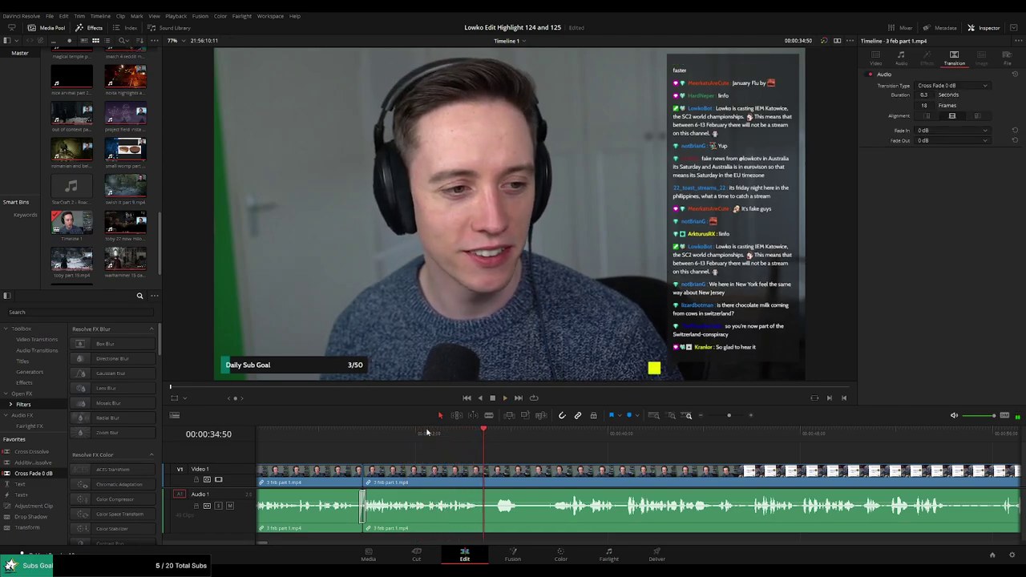
{"action": "left_click", "coordinate": [430, 434]}
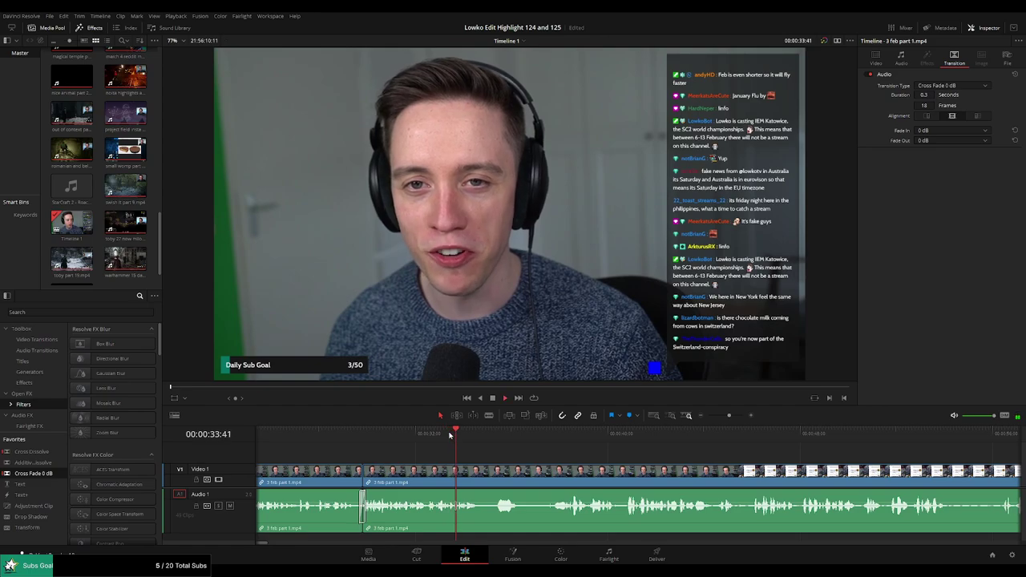
{"action": "key", "text": "space"}
{"action": "scroll", "coordinate": [609, 456], "scroll_direction": "up", "scroll_amount": 2}
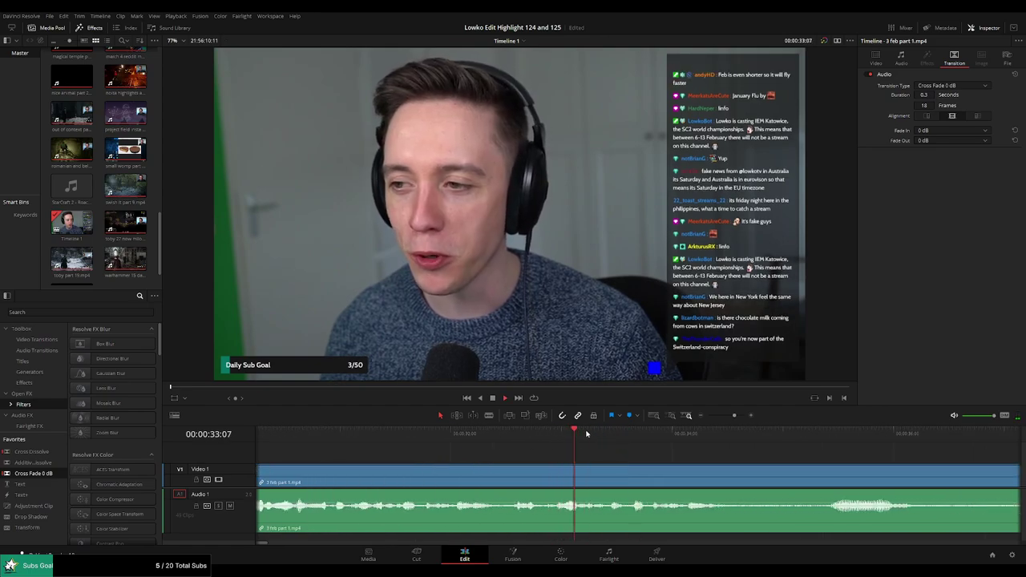
{"action": "left_click_drag", "start_coordinate": [580, 431], "coordinate": [623, 431]}
Place StarCraft 2 - Roach Quotes.mp3 on a new A2 track and trim its start
{"action": "double_click", "coordinate": [76, 199]}
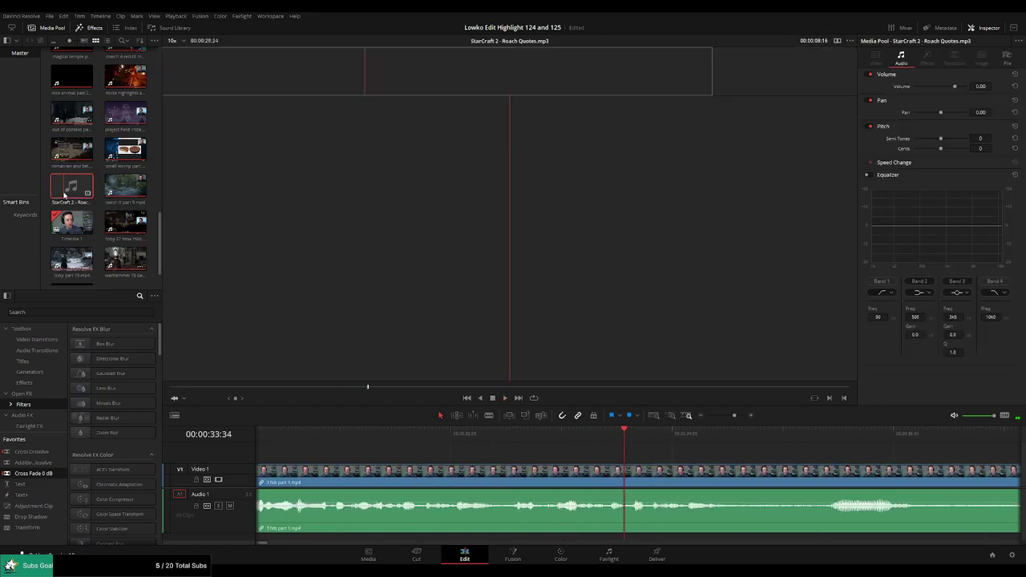
{"action": "left_click_drag", "start_coordinate": [826, 72], "coordinate": [594, 535]}
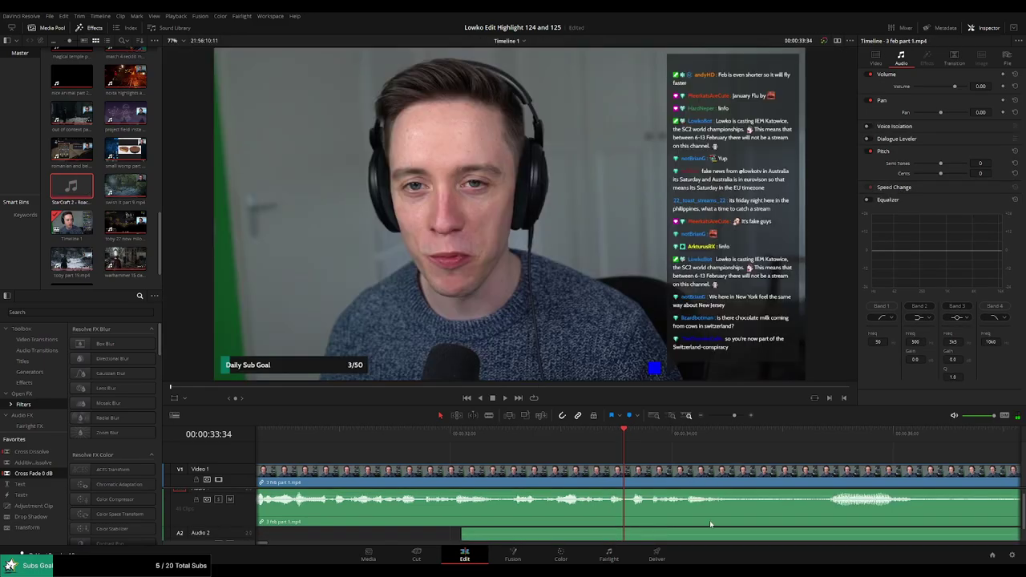
{"action": "left_click_drag", "start_coordinate": [734, 415], "coordinate": [727, 417]}
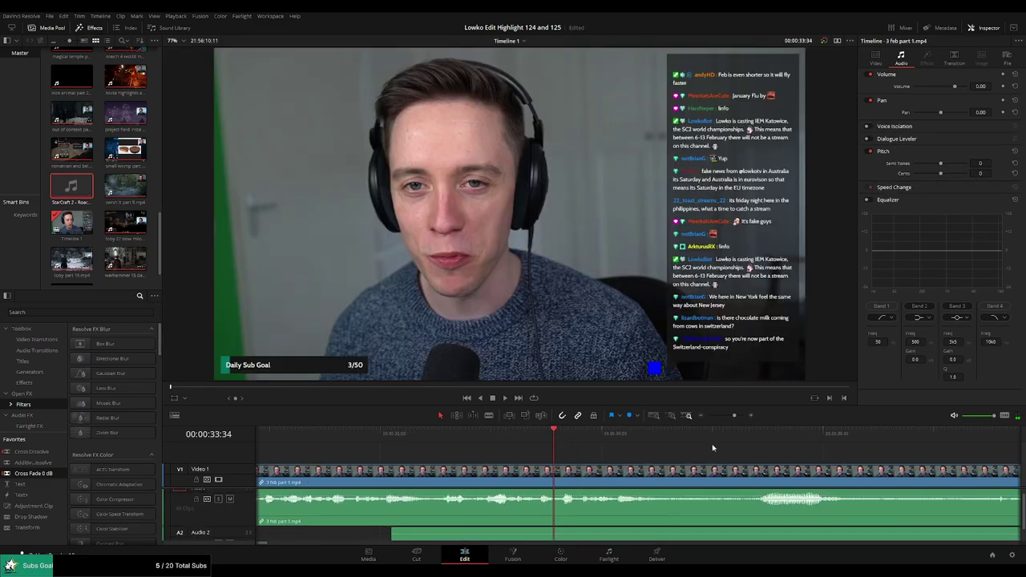
{"action": "left_click_drag", "start_coordinate": [530, 536], "coordinate": [554, 533]}
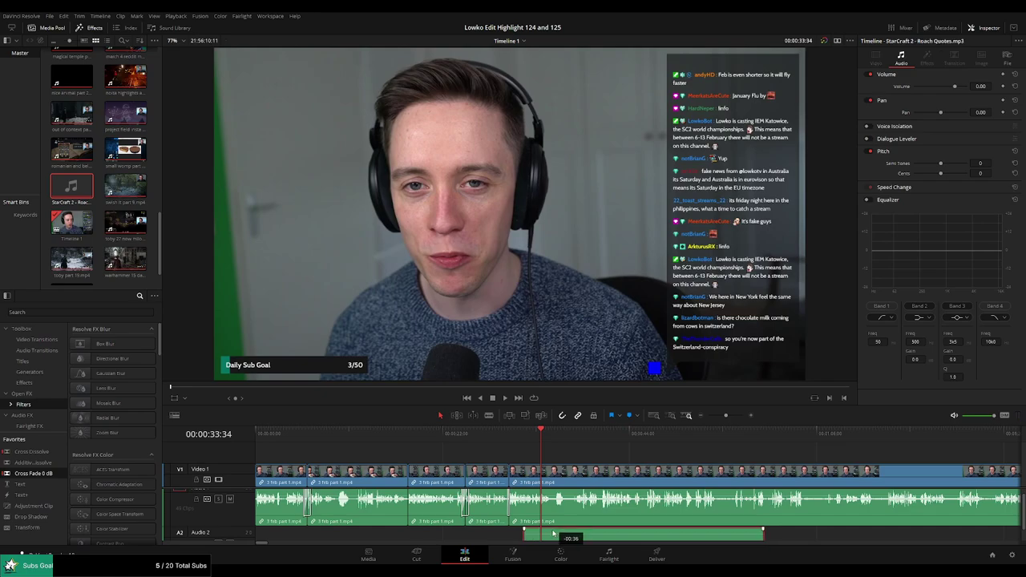
{"action": "key", "text": "space"}
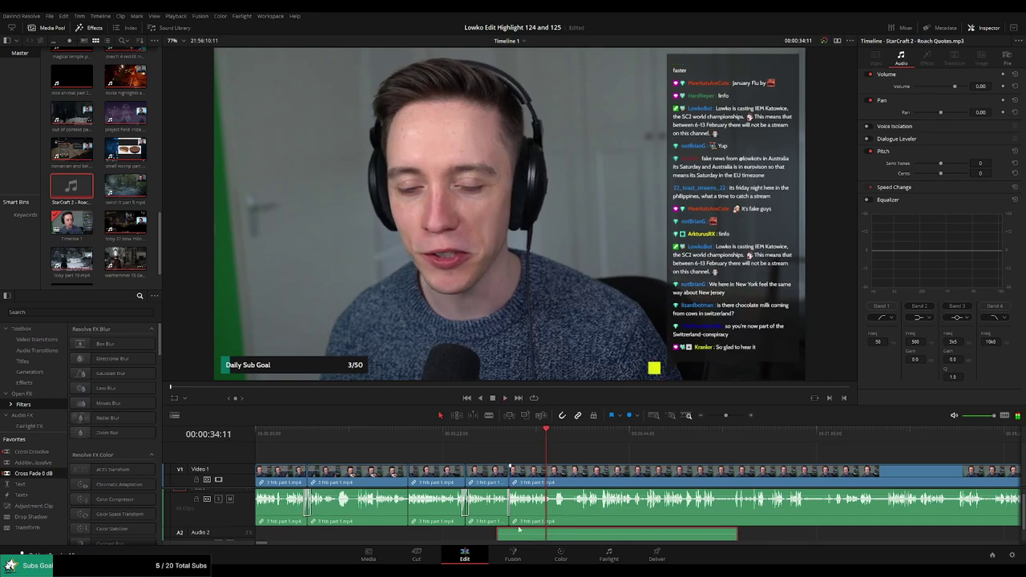
{"action": "left_click_drag", "start_coordinate": [497, 535], "coordinate": [587, 535]}
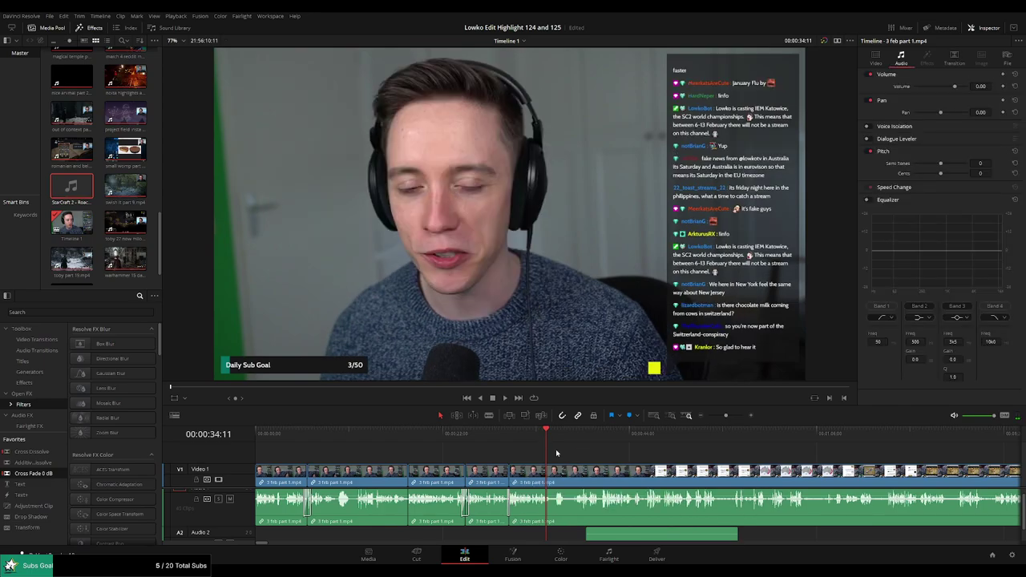
{"action": "key", "text": "space"}
Slide the Roach Quotes clip to around 00:00:37 on A2 and play the edit
{"action": "scroll", "coordinate": [661, 427], "scroll_direction": "up", "scroll_amount": 3}
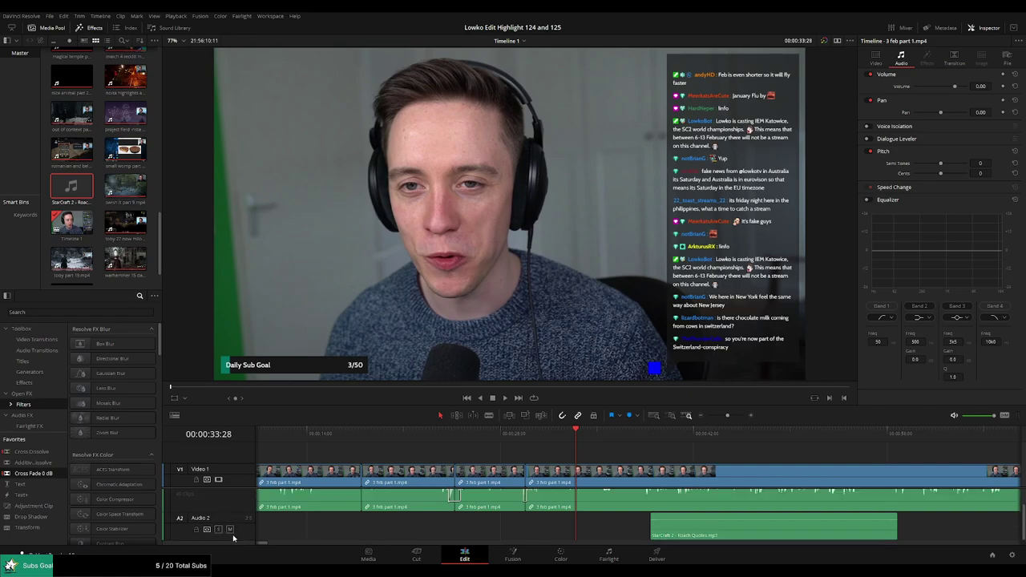
{"action": "left_click_drag", "start_coordinate": [226, 538], "coordinate": [230, 524]}
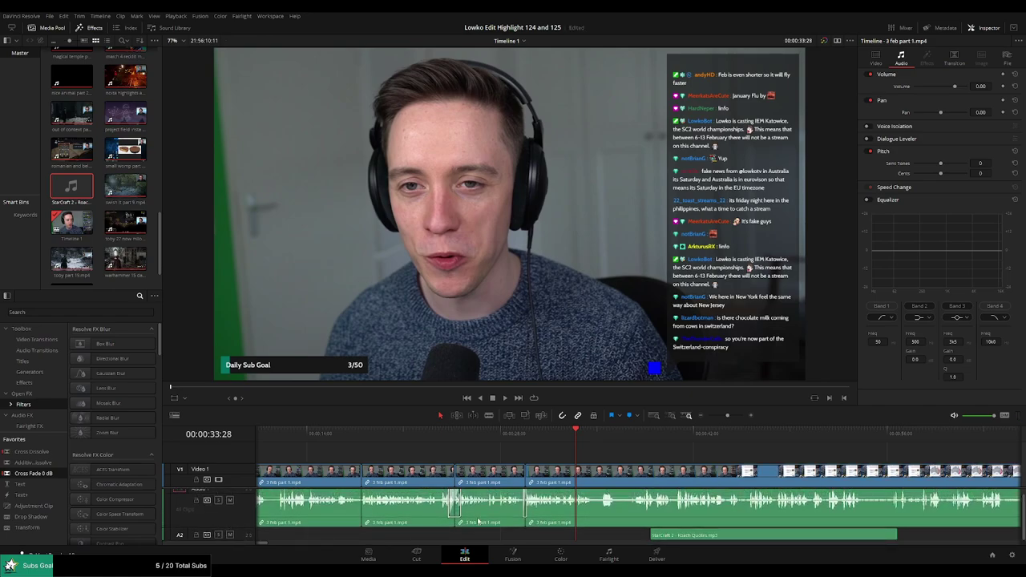
{"action": "left_click_drag", "start_coordinate": [703, 537], "coordinate": [529, 543]}
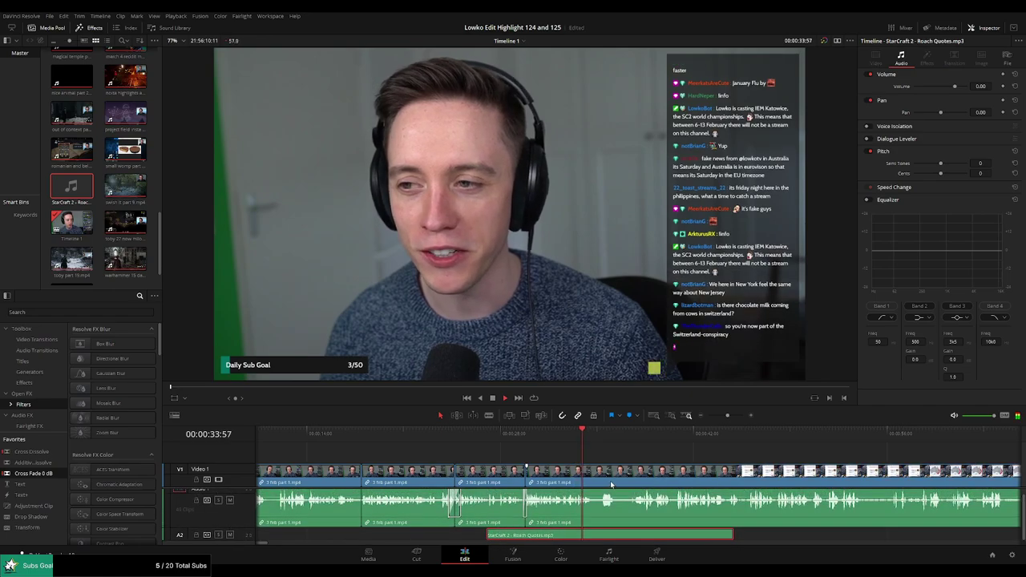
{"action": "key", "text": "space"}
{"action": "left_click_drag", "start_coordinate": [598, 535], "coordinate": [741, 536]}
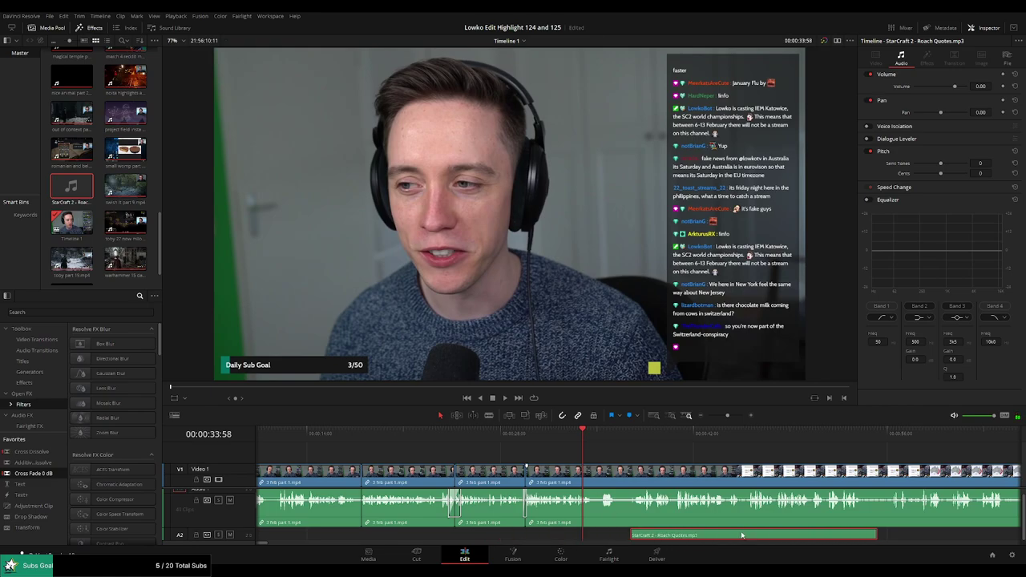
{"action": "key", "text": "space"}
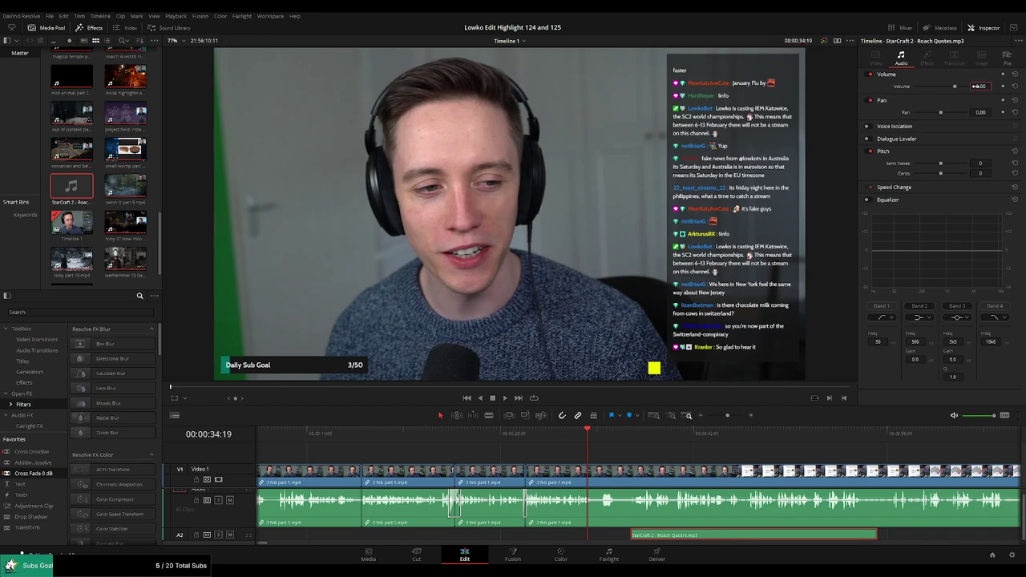
{"action": "type", "text": "-23"}
Confirm -23 volume on the A2 sound clip and listen from around 40:51
{"action": "key", "text": "Return"}
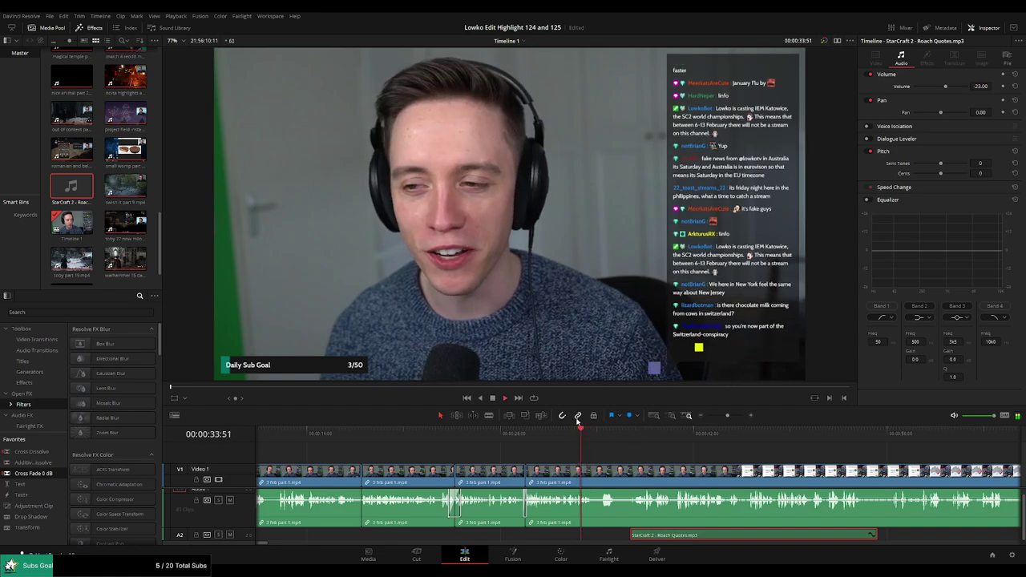
{"action": "left_click", "coordinate": [679, 435]}
{"action": "key", "text": "space"}
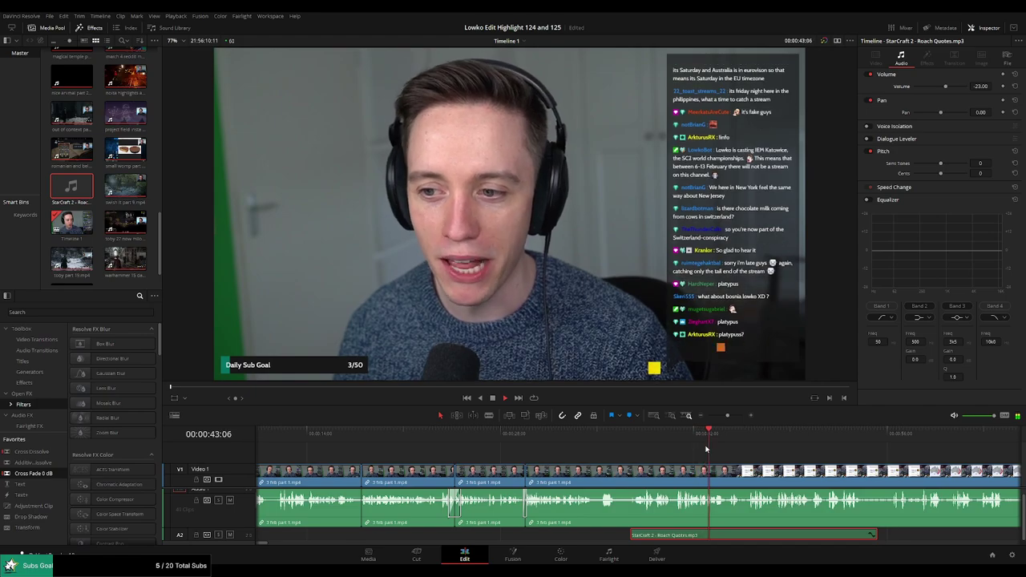
{"action": "left_click", "coordinate": [574, 431]}
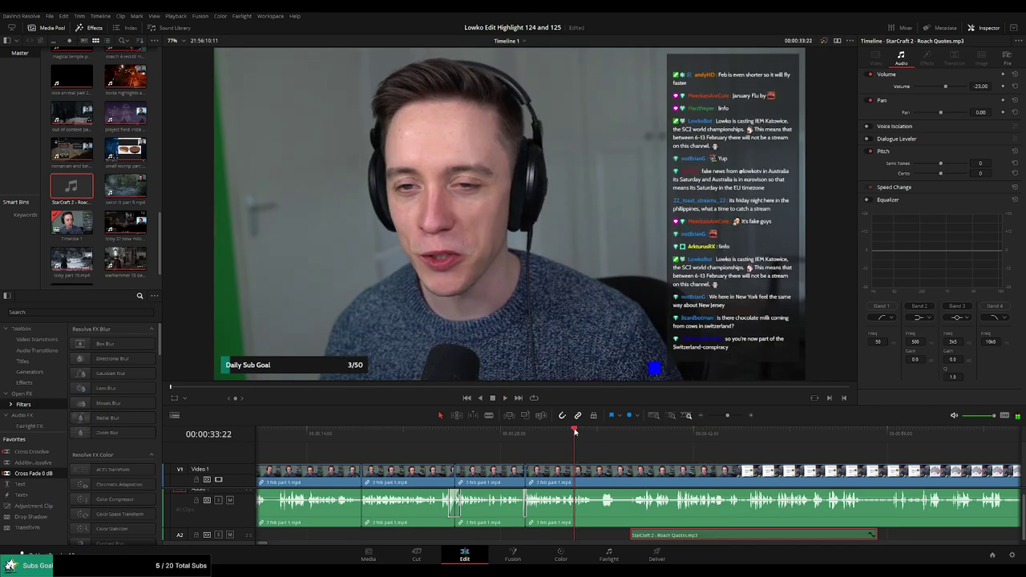
Preview the Roach Quotes clip in the source viewer, then delete it from A2
{"action": "double_click", "coordinate": [72, 186]}
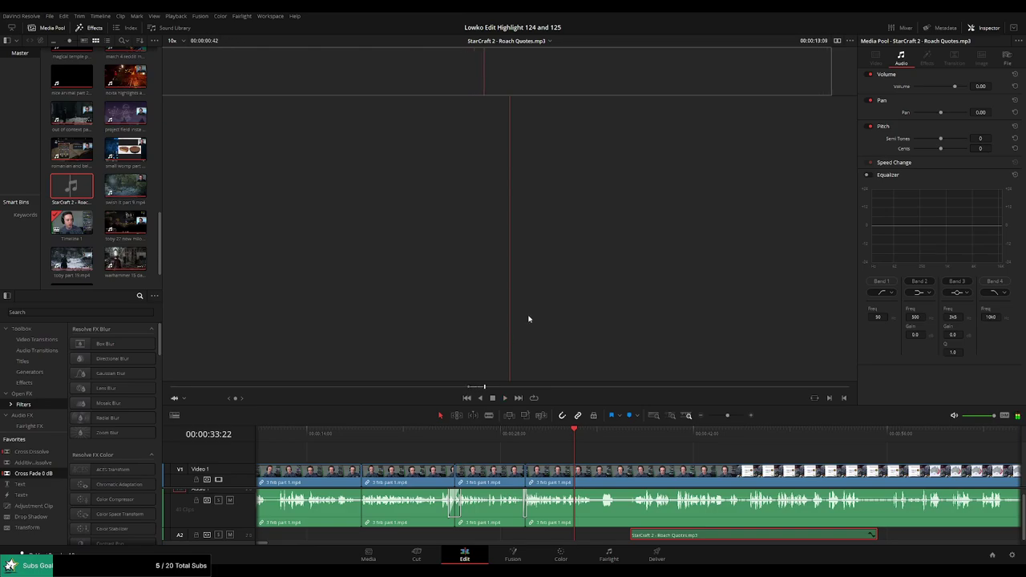
{"action": "left_click", "coordinate": [730, 536]}
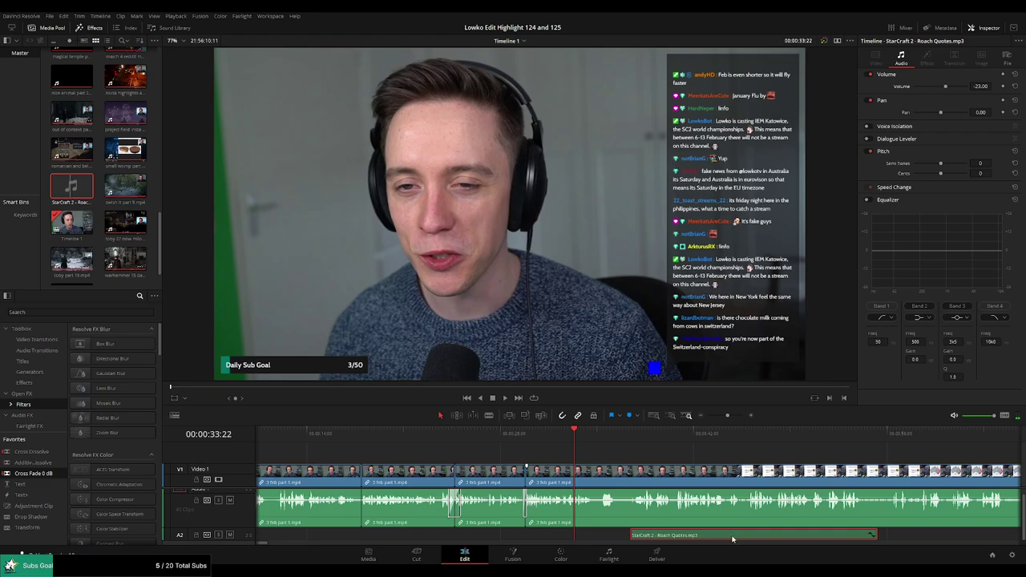
{"action": "key", "text": "Delete"}
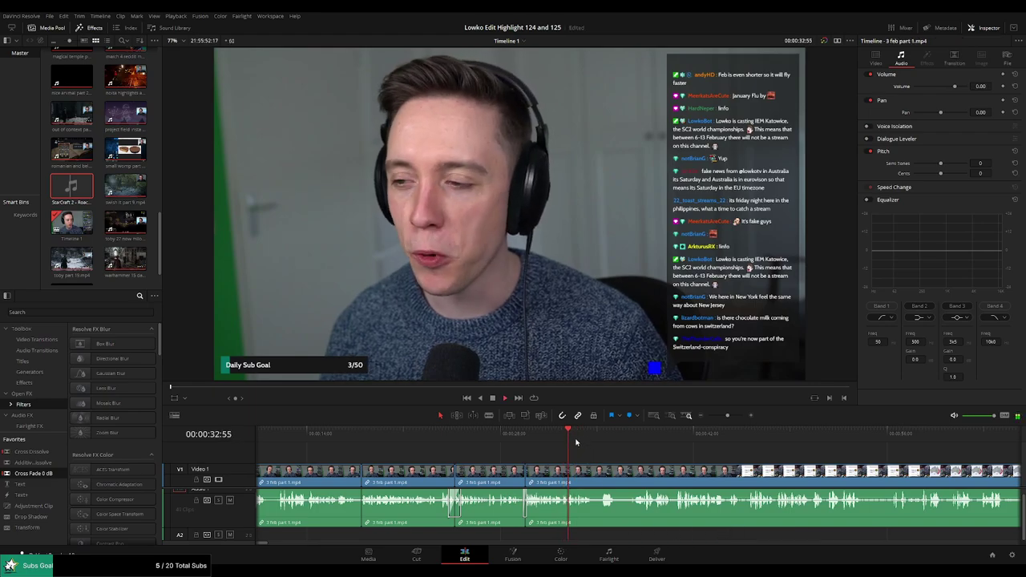
Blade the facecam clip at the playhead near 33:56
{"action": "scroll", "coordinate": [674, 442], "scroll_direction": "up", "scroll_amount": 2}
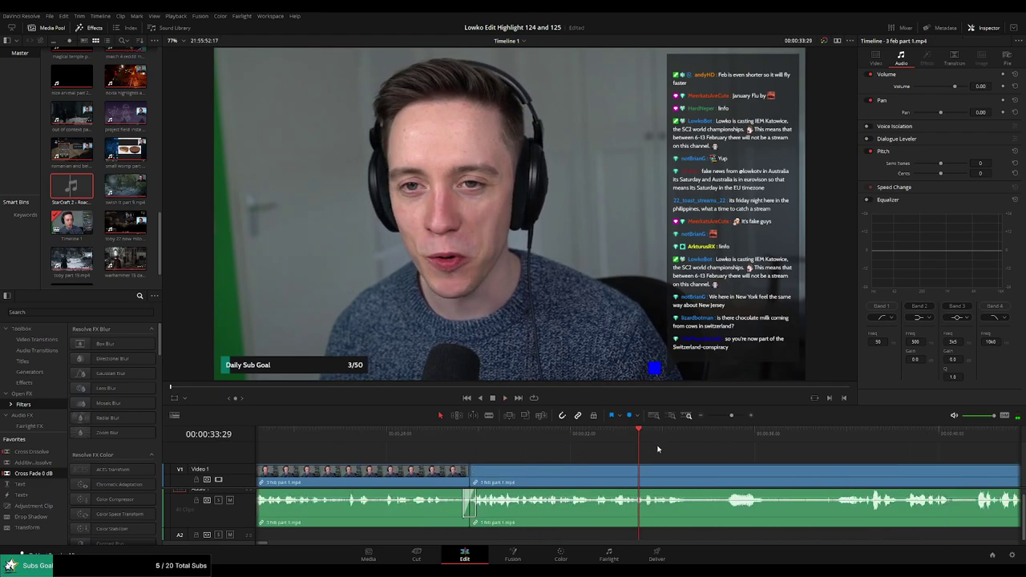
{"action": "left_click", "coordinate": [650, 441]}
{"action": "key", "text": "b"}
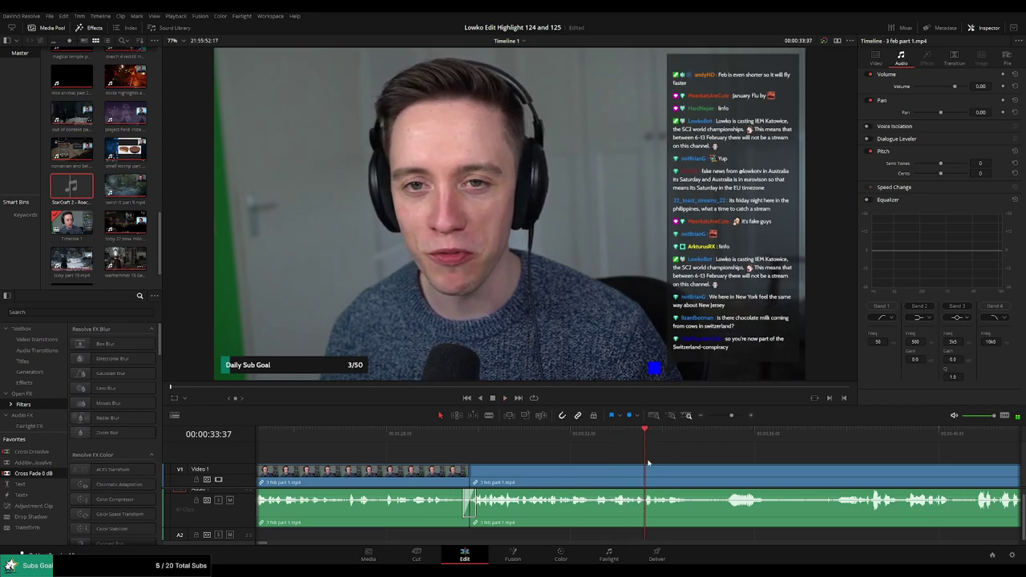
{"action": "left_click", "coordinate": [646, 475]}
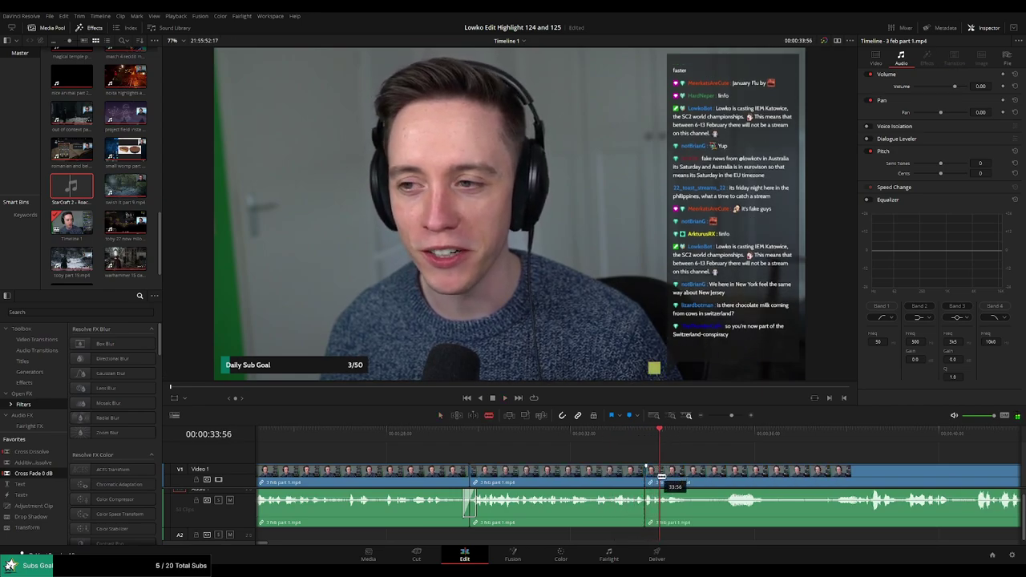
{"action": "key", "text": "a"}
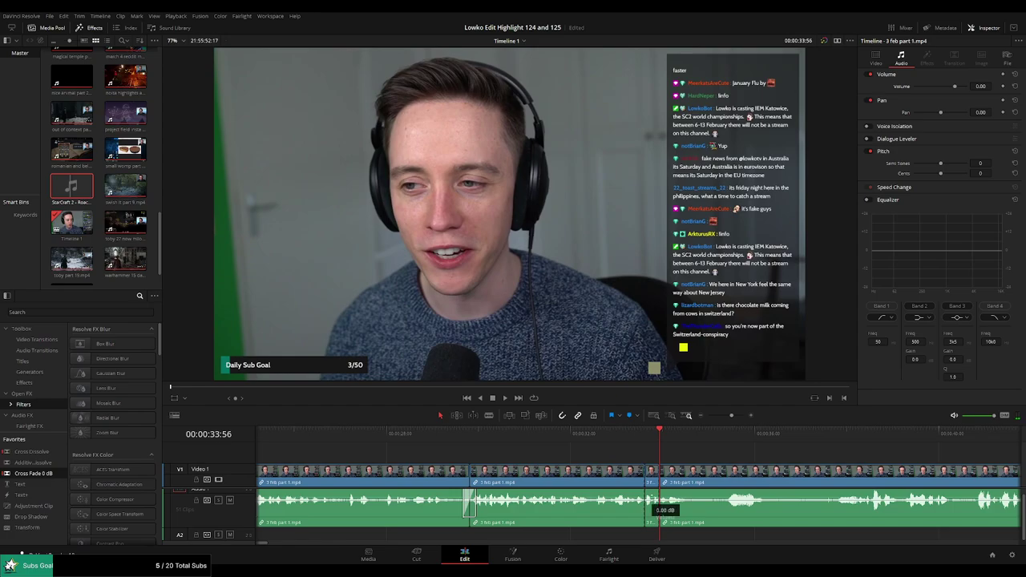
Drop a Roach Quotes snippet on A2 at the cut, set its volume to -23, and play it
{"action": "mouse_move", "coordinate": [71, 186]}
{"action": "left_mouse_down"}
{"action": "mouse_move", "coordinate": [642, 540]}
{"action": "mouse_move", "coordinate": [633, 538]}
{"action": "left_mouse_up"}
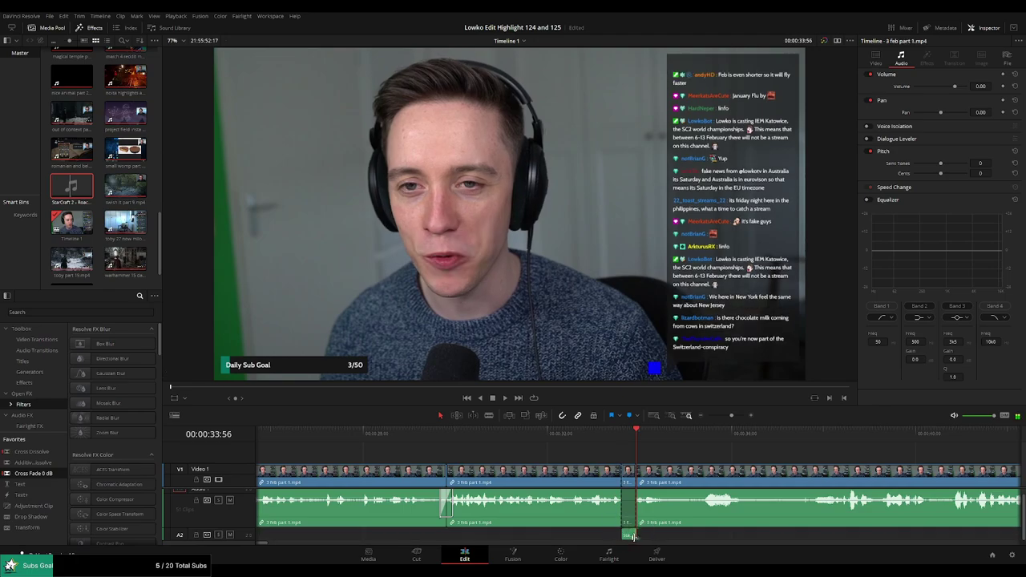
{"action": "left_click", "coordinate": [976, 85]}
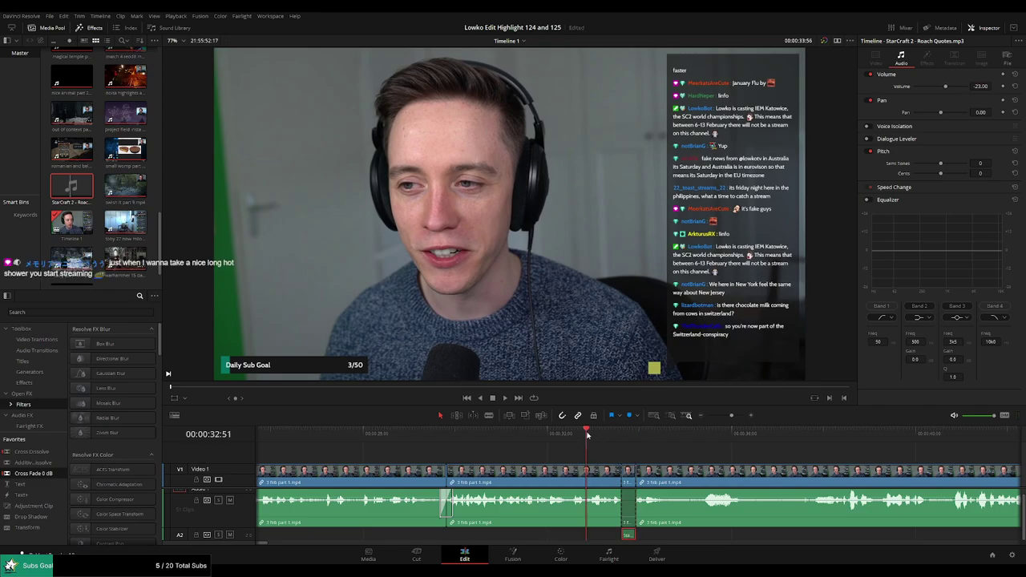
{"action": "key", "text": "space"}
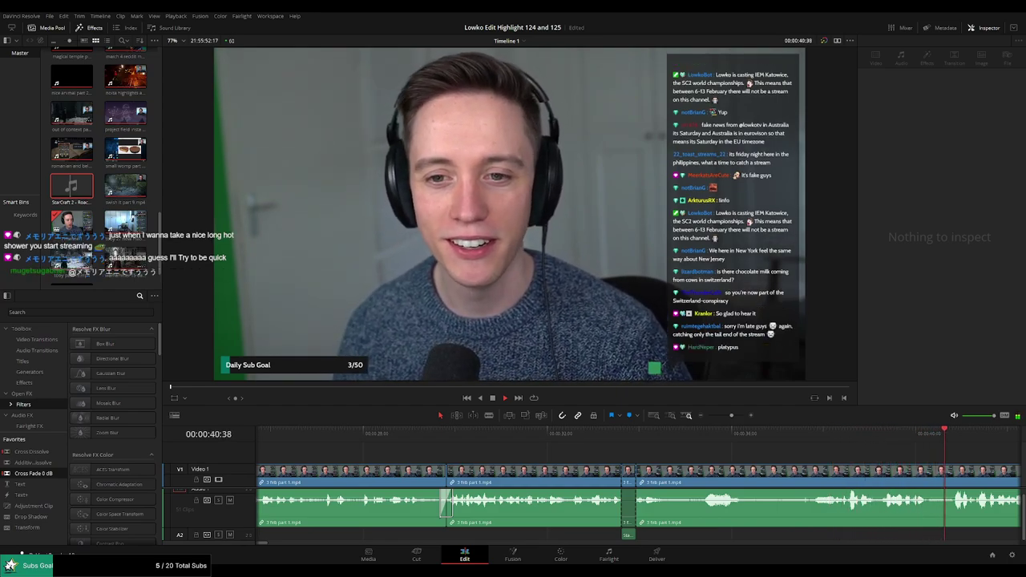
Blade the facecam clip at about 34:52 and 39:14, ripple-delete the middle piece, and review the join
{"action": "left_click", "coordinate": [858, 475]}
{"action": "left_click", "coordinate": [282, 437]}
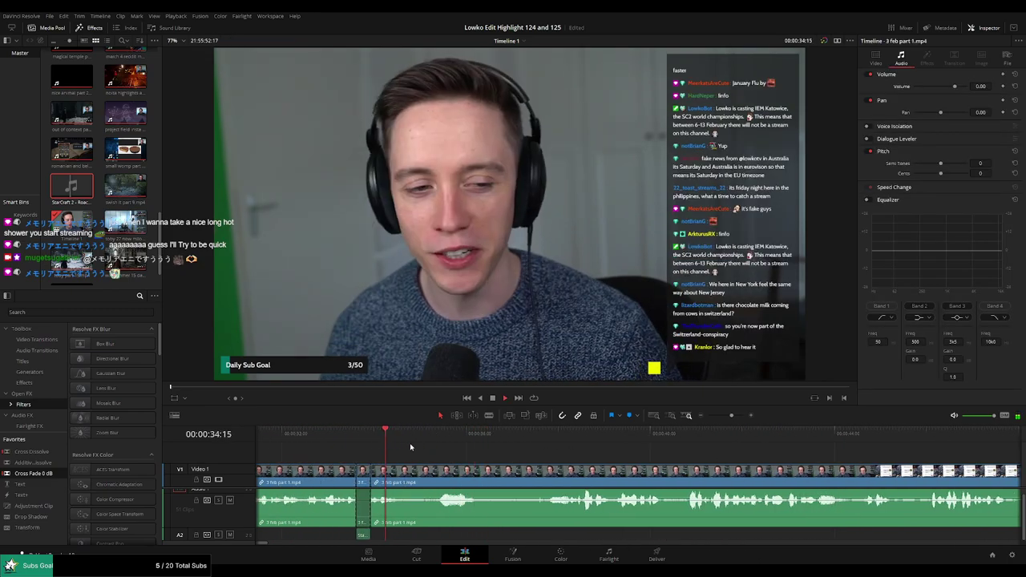
{"action": "key", "text": "ctrl+b"}
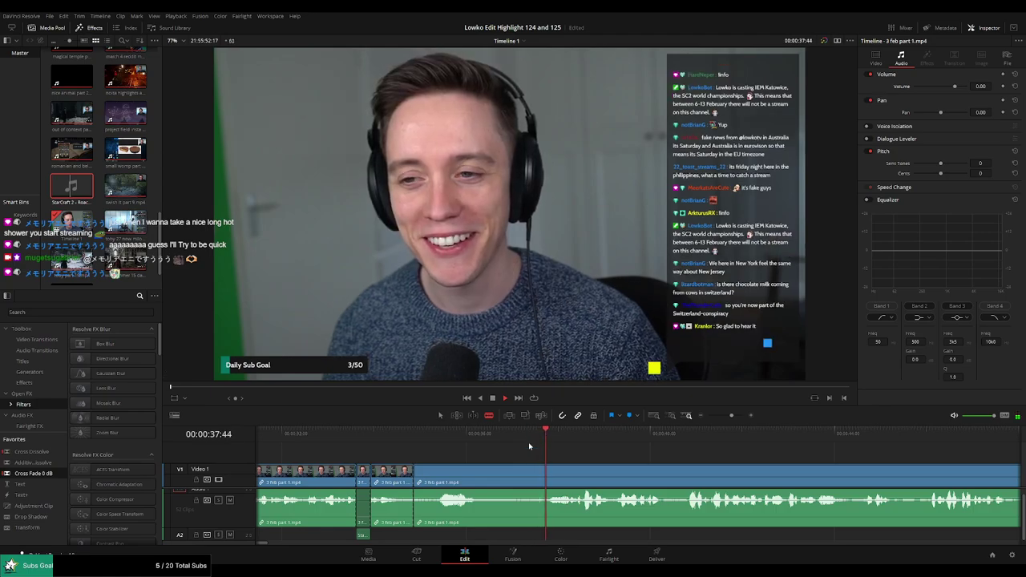
{"action": "left_click", "coordinate": [546, 477]}
{"action": "key", "text": "a"}
{"action": "left_click", "coordinate": [513, 482]}
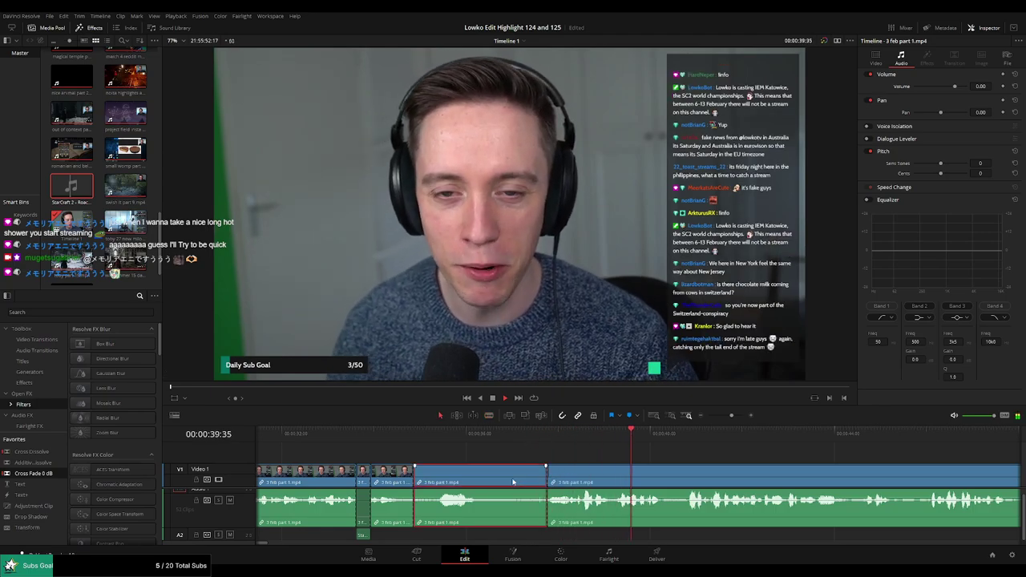
{"action": "key", "text": "Delete"}
{"action": "left_click_drag", "start_coordinate": [602, 437], "coordinate": [390, 437]}
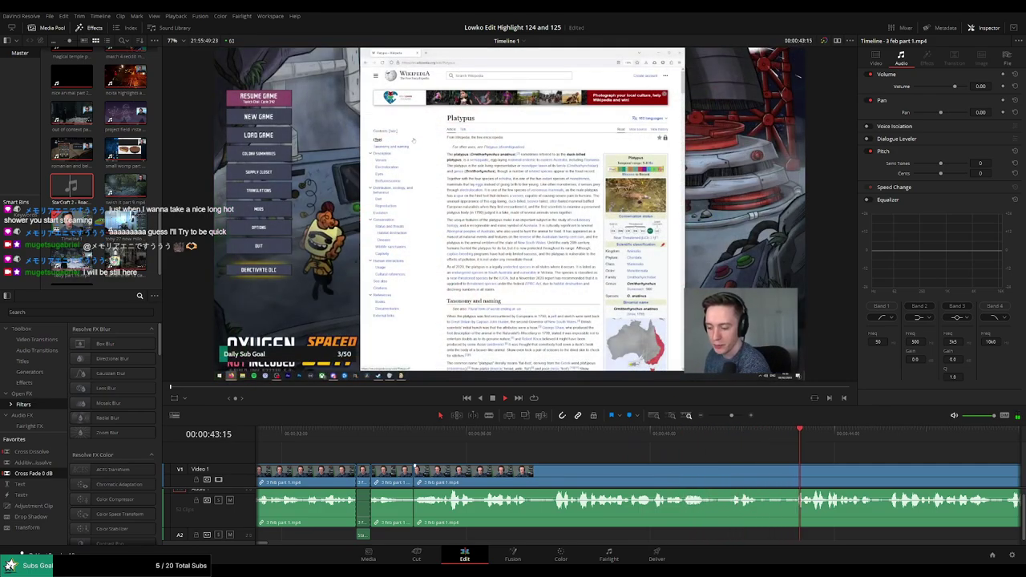
Zoom out, scroll back to the timeline start, and show the facecam footage at 33:56 in the viewer
{"action": "left_click_drag", "start_coordinate": [724, 417], "coordinate": [708, 415]}
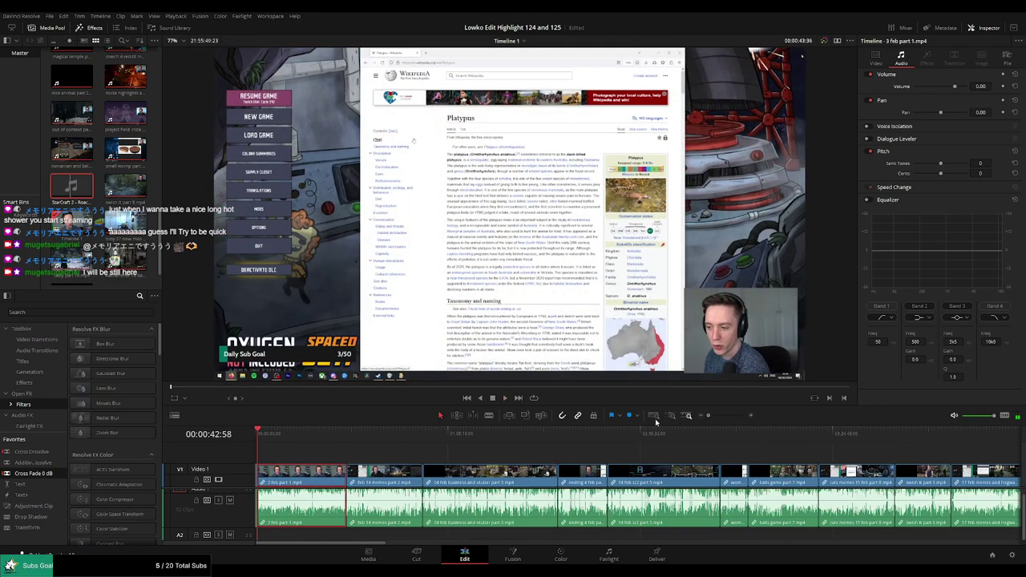
{"action": "scroll", "coordinate": [877, 472], "scroll_direction": "right", "scroll_amount": 15}
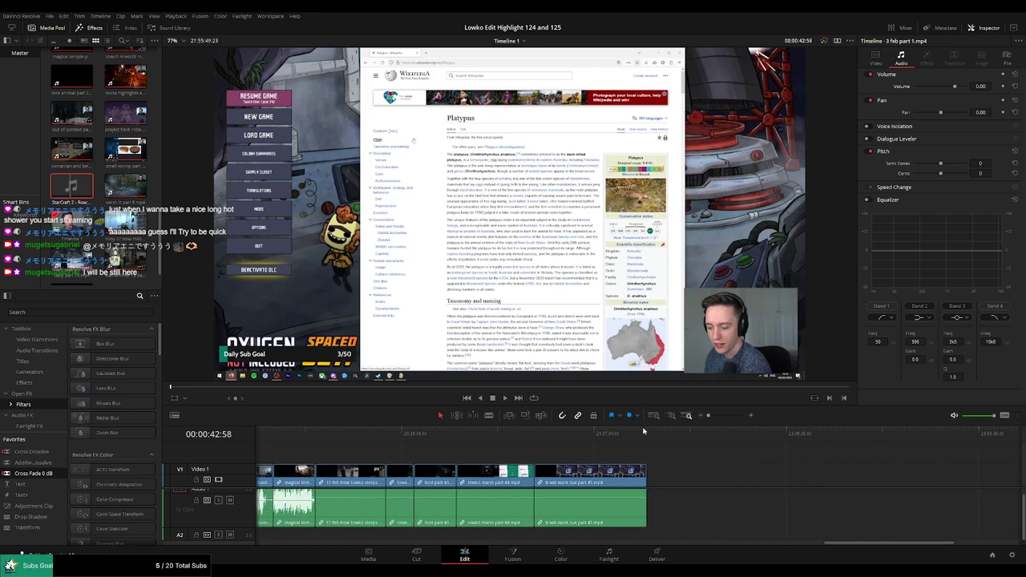
{"action": "left_click", "coordinate": [726, 463]}
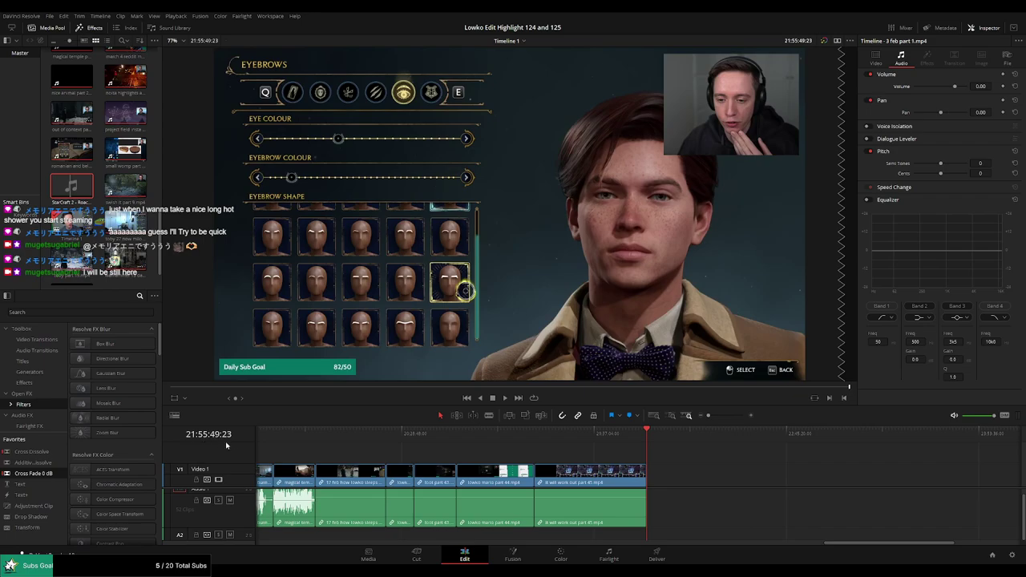
{"action": "scroll", "coordinate": [529, 497], "scroll_direction": "left", "scroll_amount": 5}
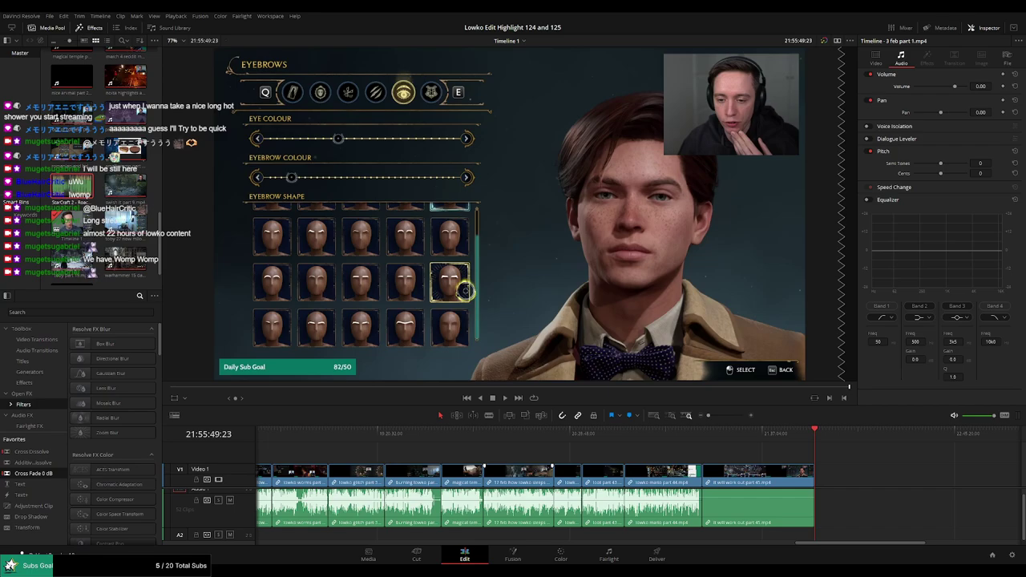
{"action": "scroll", "coordinate": [639, 497], "scroll_direction": "left", "scroll_amount": 5}
{"action": "scroll", "coordinate": [639, 497], "scroll_direction": "left", "scroll_amount": 5}
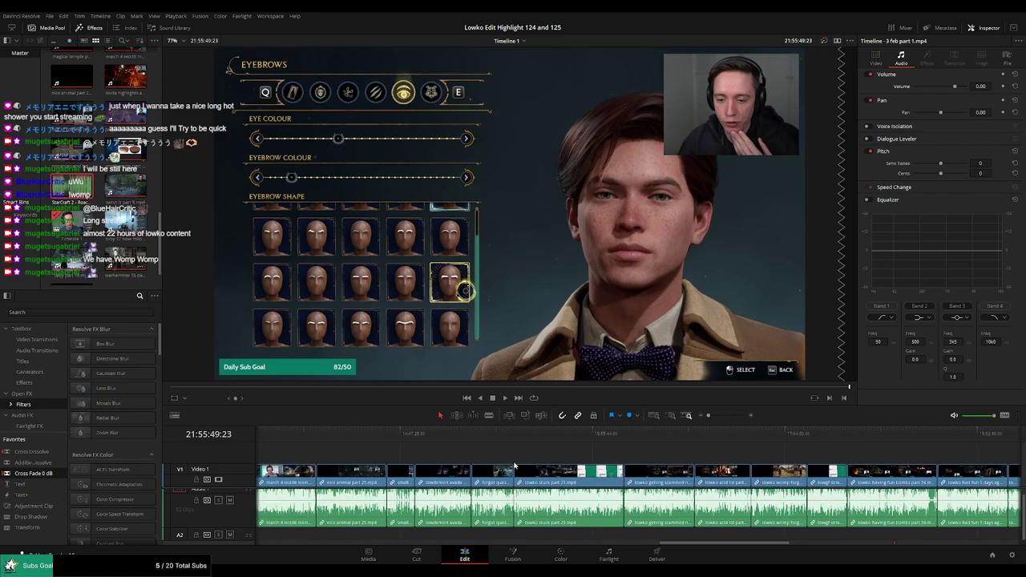
{"action": "scroll", "coordinate": [639, 497], "scroll_direction": "left", "scroll_amount": 5}
{"action": "scroll", "coordinate": [639, 497], "scroll_direction": "left", "scroll_amount": 5}
{"action": "scroll", "coordinate": [374, 487], "scroll_direction": "left", "scroll_amount": 5}
{"action": "scroll", "coordinate": [374, 488], "scroll_direction": "left", "scroll_amount": 5}
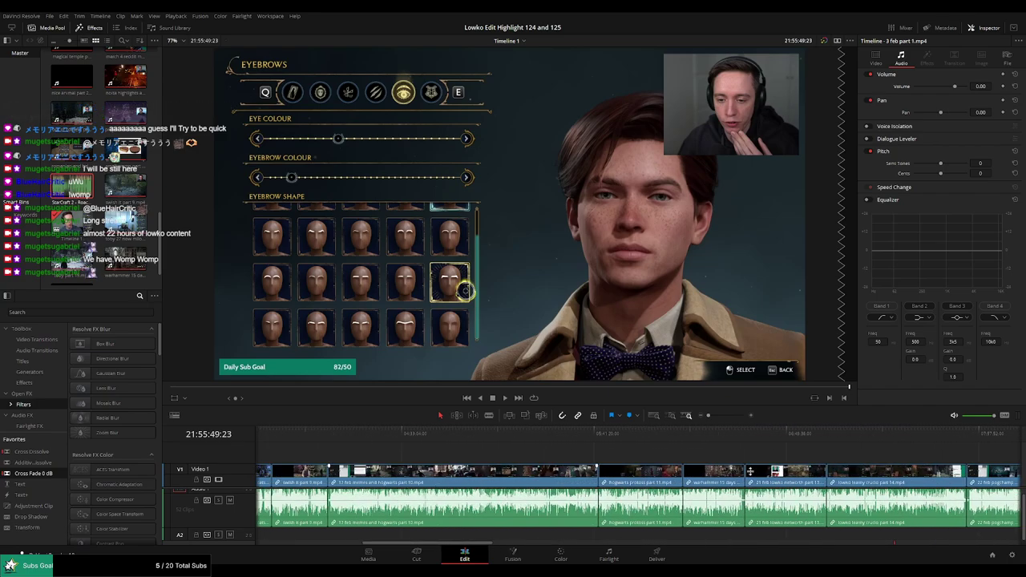
{"action": "scroll", "coordinate": [373, 487], "scroll_direction": "left", "scroll_amount": 5}
{"action": "scroll", "coordinate": [374, 487], "scroll_direction": "left", "scroll_amount": 5}
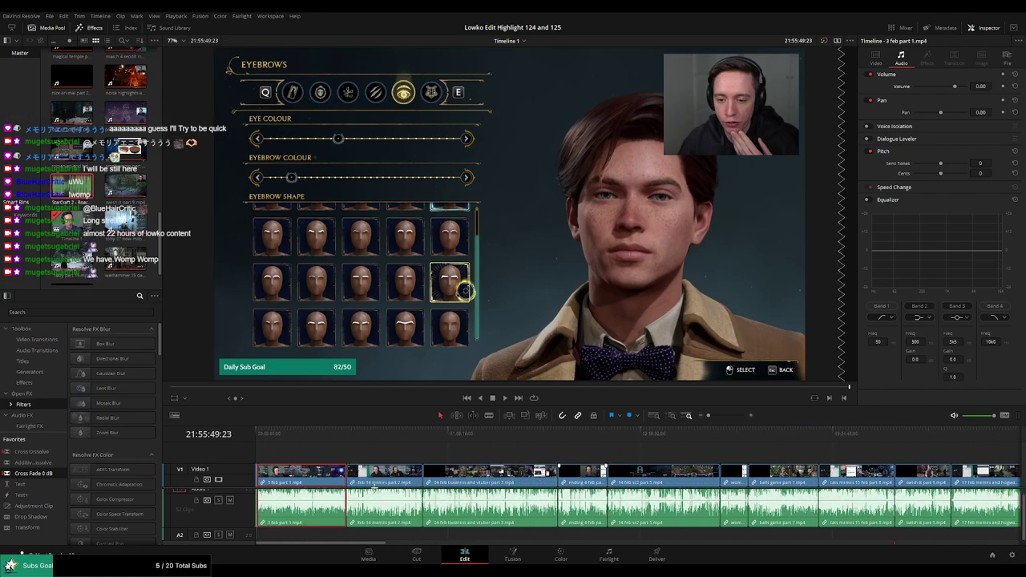
{"action": "left_click", "coordinate": [276, 448]}
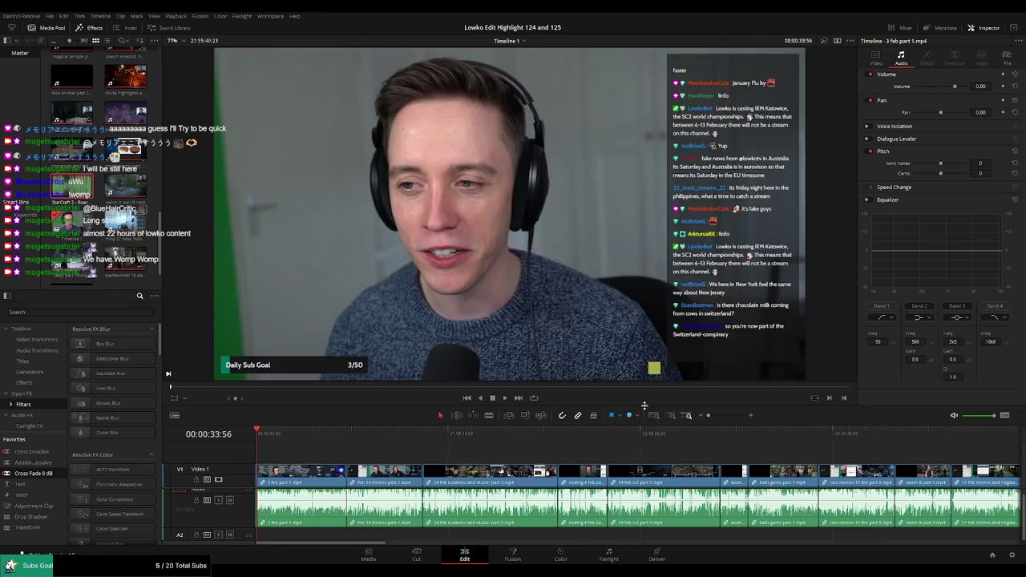
Zoom in, play to the next pause, and blade the facecam clip at 41:27 and 42:09
{"action": "left_click_drag", "start_coordinate": [721, 417], "coordinate": [732, 417]}
{"action": "key", "text": "space"}
{"action": "scroll", "coordinate": [461, 462], "scroll_direction": "right", "scroll_amount": 5}
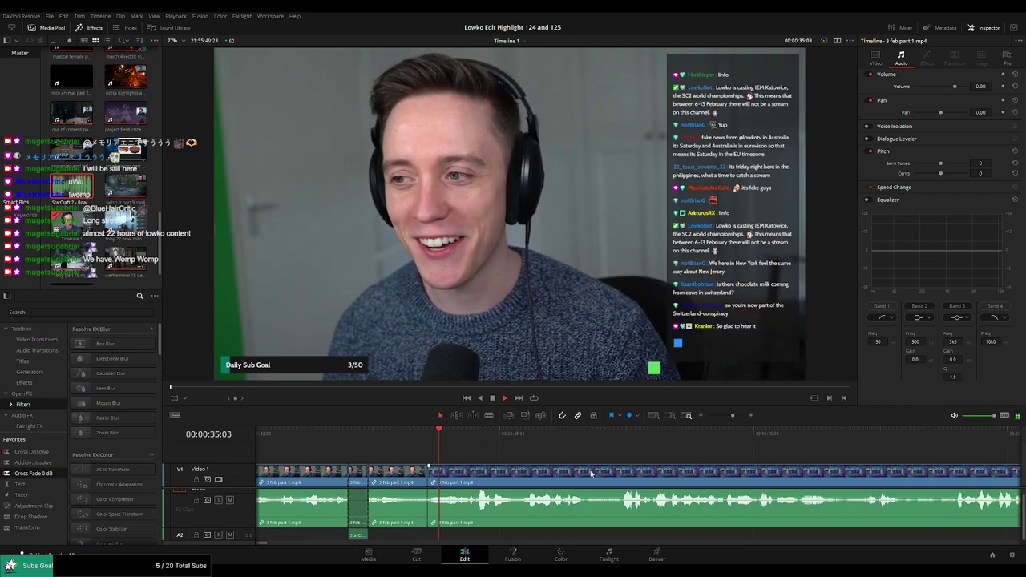
{"action": "scroll", "coordinate": [454, 467], "scroll_direction": "right", "scroll_amount": 3}
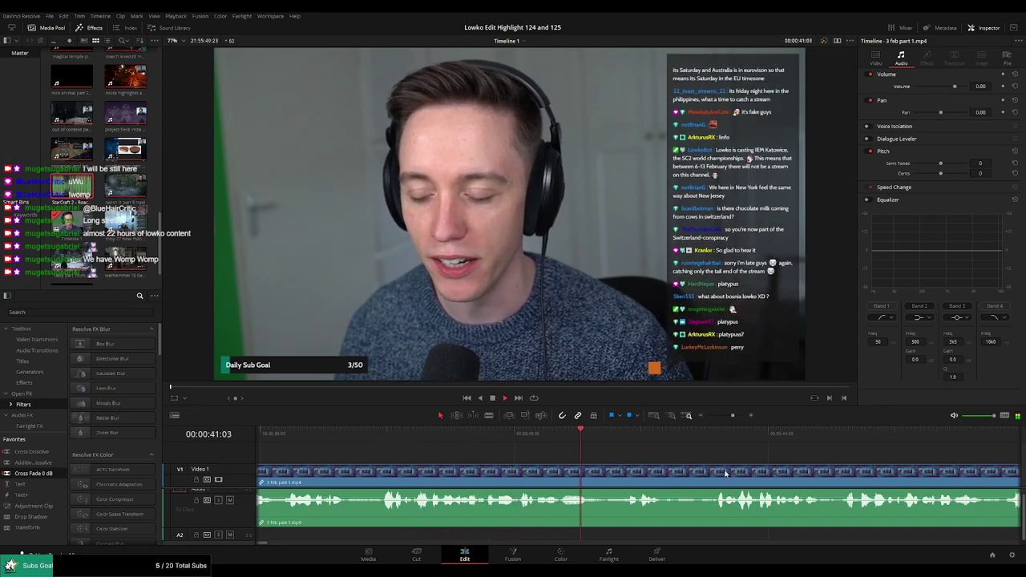
{"action": "key", "text": "b"}
{"action": "left_click", "coordinate": [657, 471]}
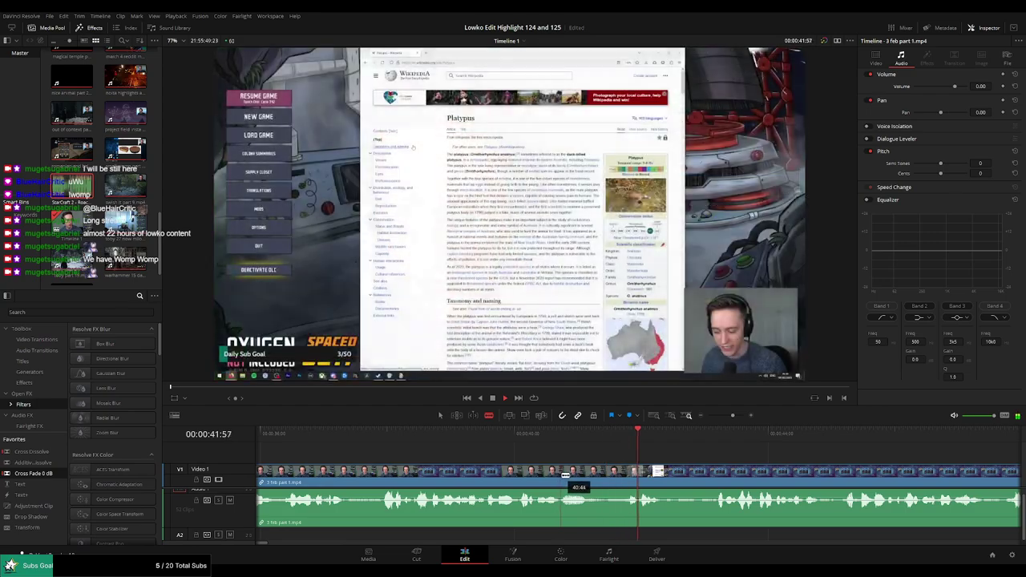
{"action": "left_click", "coordinate": [562, 475]}
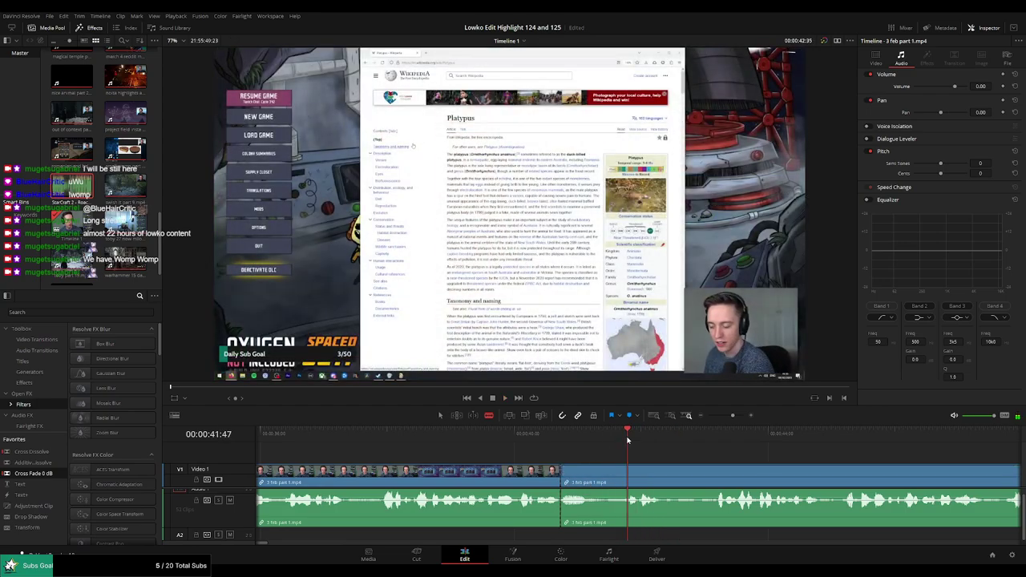
Blade both ends of the pause near 52 seconds and ripple-delete it from the facecam clip
{"action": "key", "text": "a"}
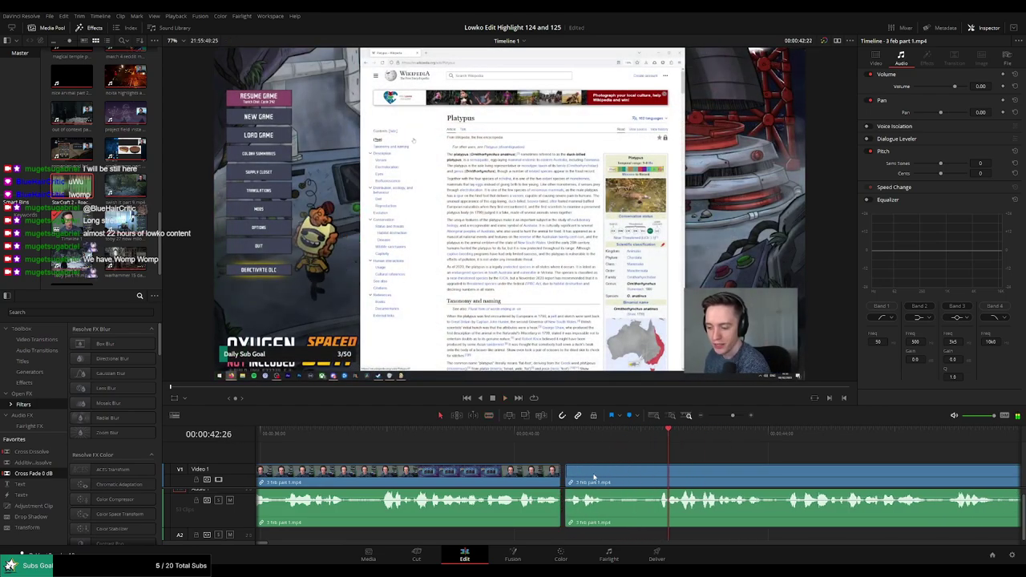
{"action": "left_click", "coordinate": [541, 434]}
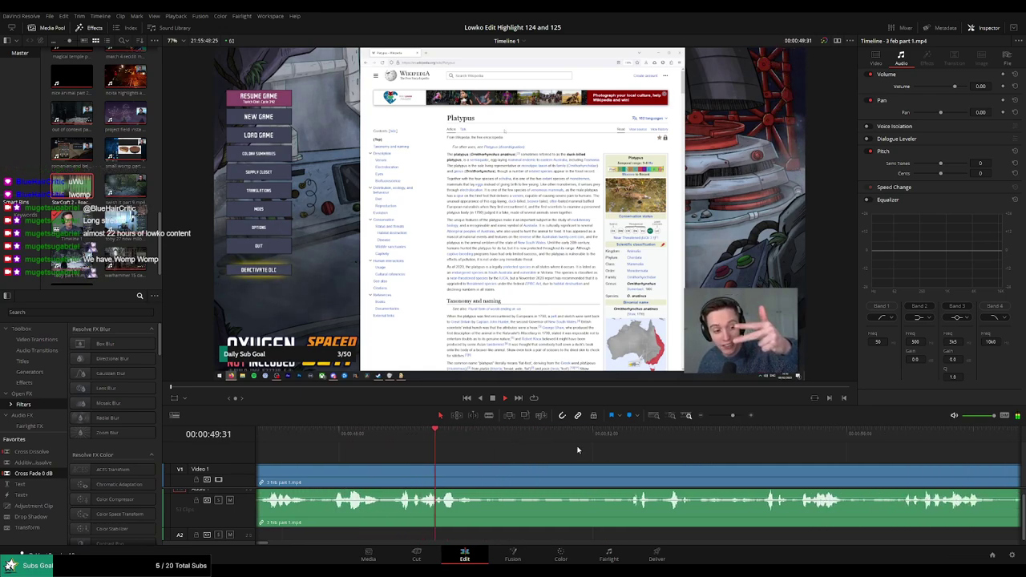
{"action": "key", "text": "b"}
{"action": "left_click", "coordinate": [488, 473]}
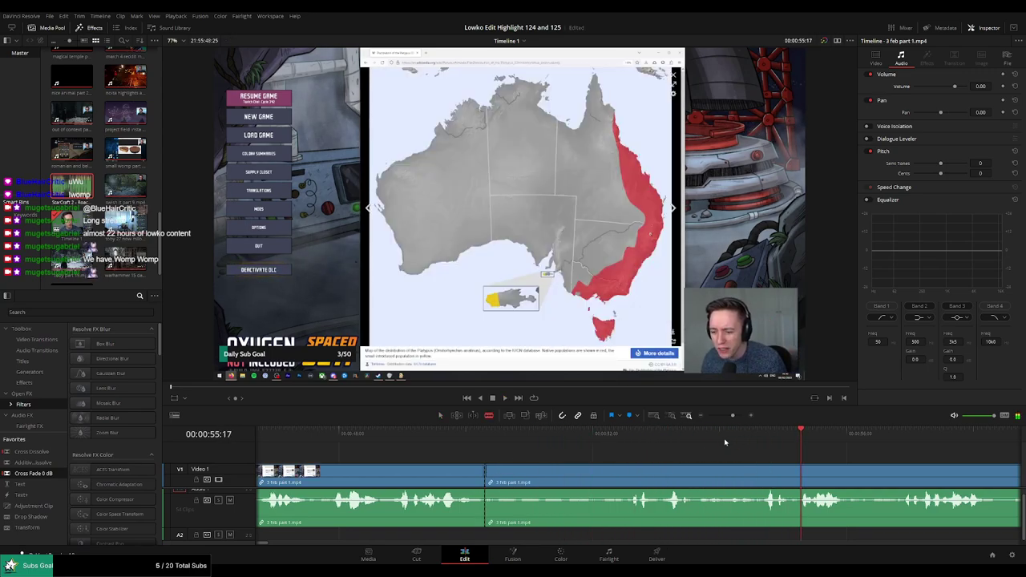
{"action": "left_click", "coordinate": [694, 433]}
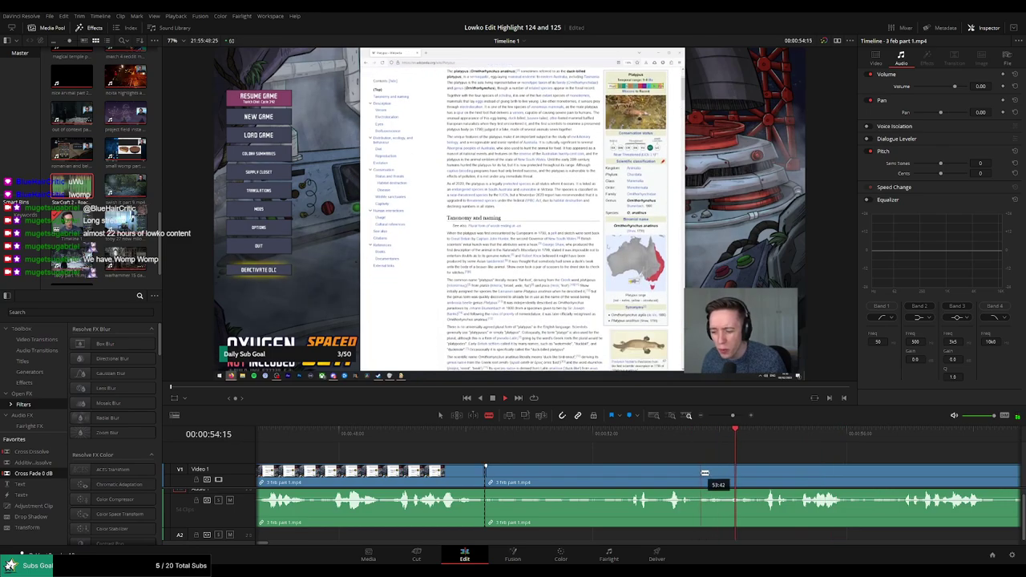
{"action": "left_click", "coordinate": [696, 477]}
{"action": "key", "text": "a"}
{"action": "left_click", "coordinate": [669, 481]}
{"action": "key", "text": "Delete"}
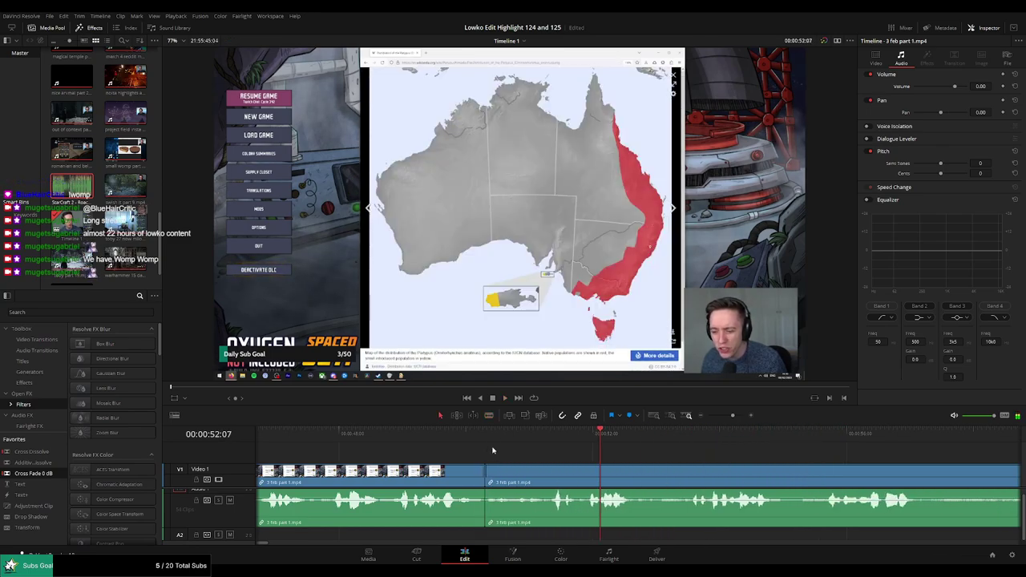
Add a Cross Fade 0 dB to the new audio join and play it back
{"action": "left_click", "coordinate": [461, 433]}
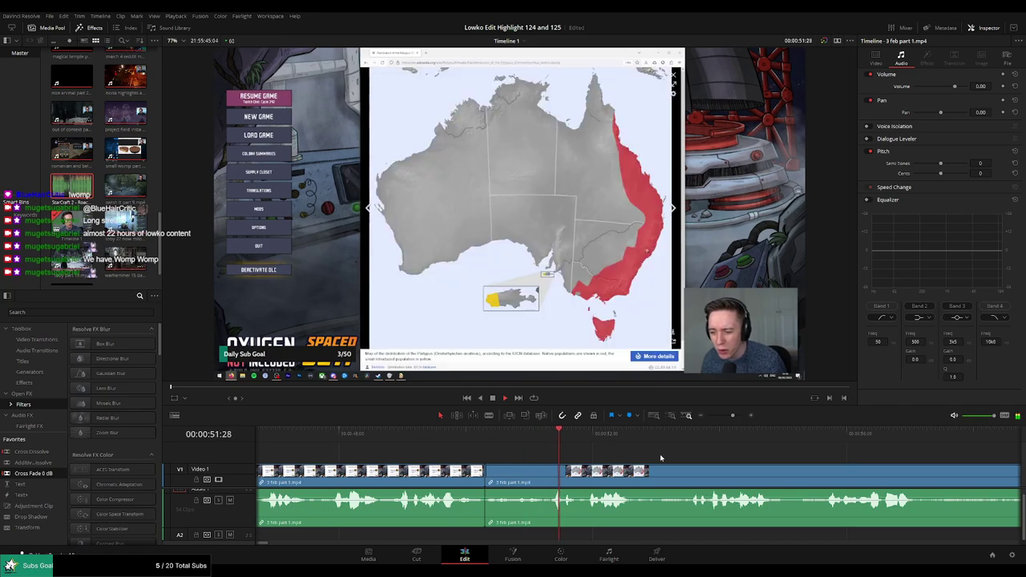
{"action": "key", "text": "space"}
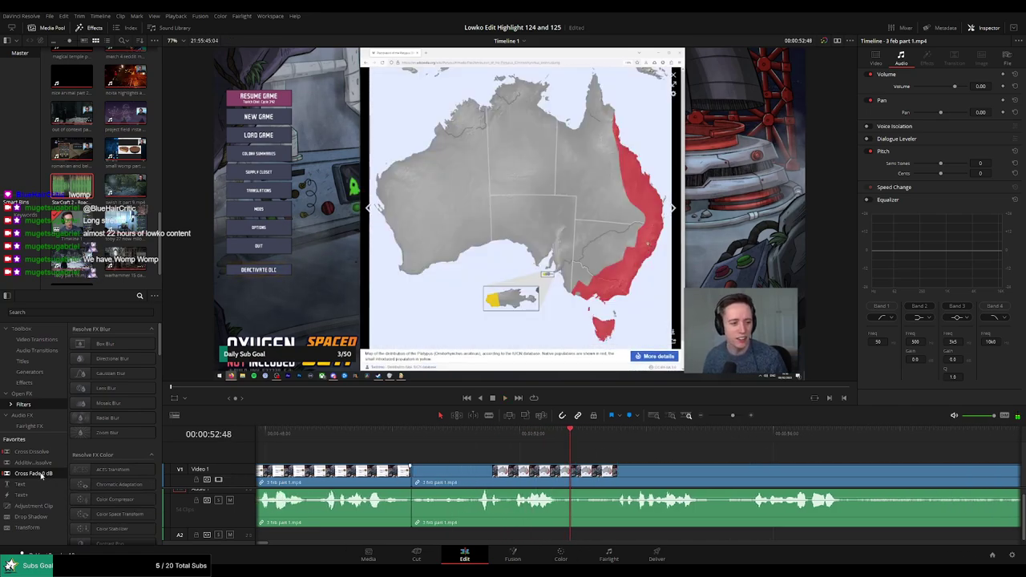
{"action": "left_click_drag", "start_coordinate": [42, 475], "coordinate": [412, 503]}
{"action": "left_click", "coordinate": [367, 433]}
{"action": "key", "text": "space"}
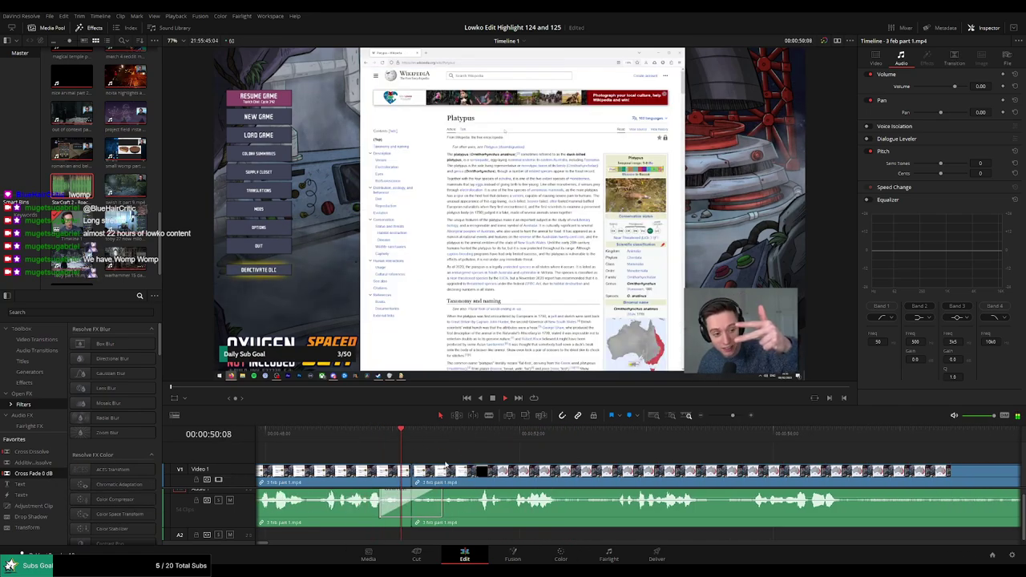
Shorten the cross-fade to 0.4 seconds, resize the audio and video tracks, and replay the join
{"action": "left_click_drag", "start_coordinate": [444, 511], "coordinate": [424, 512]}
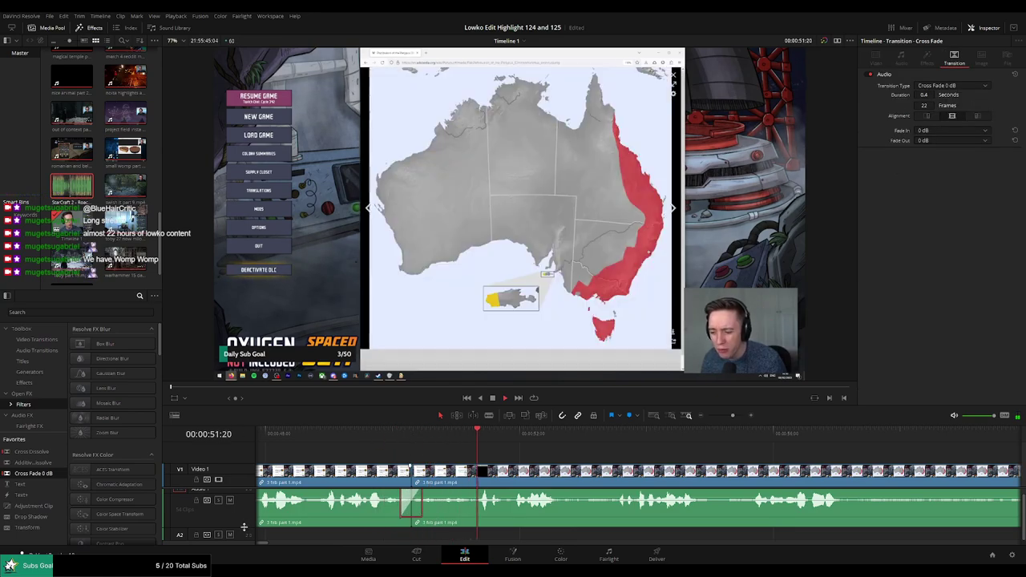
{"action": "left_click_drag", "start_coordinate": [243, 527], "coordinate": [245, 515]}
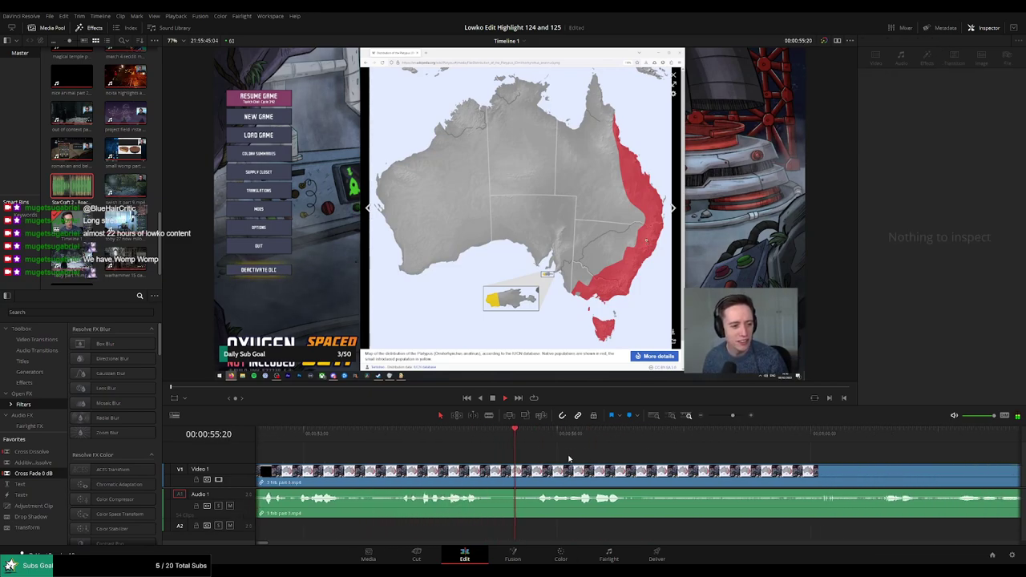
{"action": "key", "text": "ctrl+shift+a"}
{"action": "left_click_drag", "start_coordinate": [248, 463], "coordinate": [247, 466]}
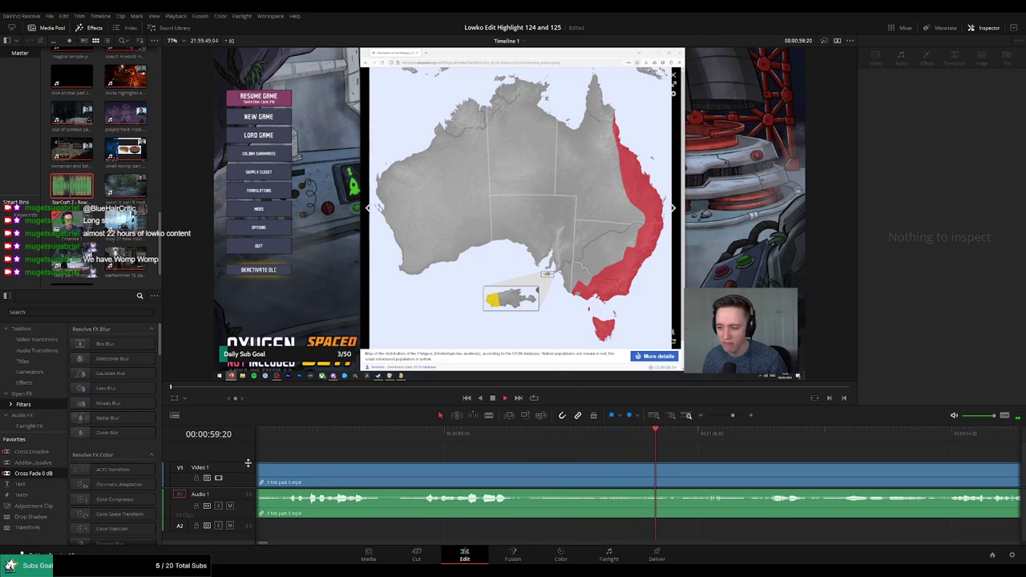
{"action": "left_click", "coordinate": [446, 433]}
{"action": "left_click", "coordinate": [417, 438]}
{"action": "key", "text": "space"}
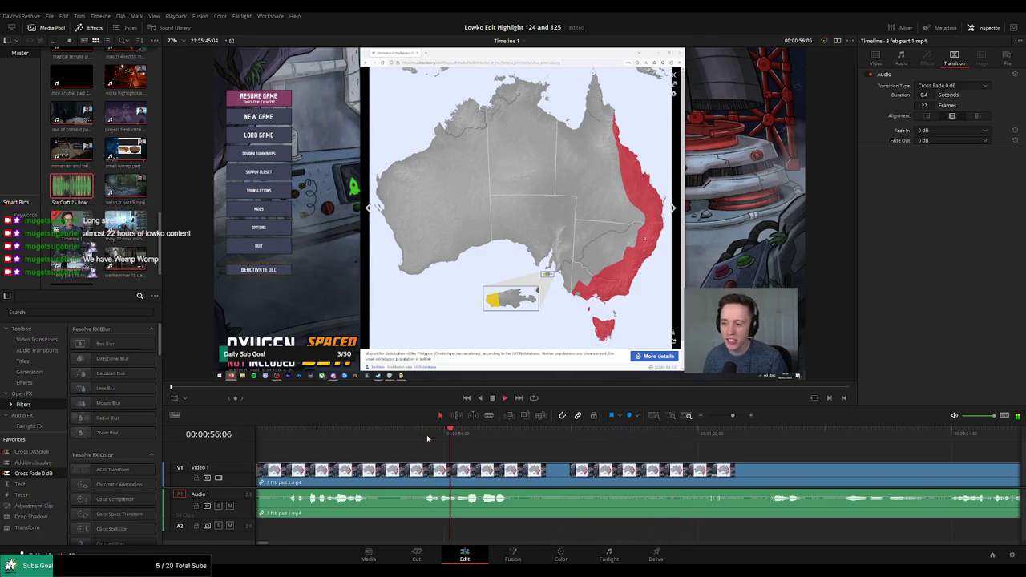
Split the facecam clip at 1:03:57
{"action": "scroll", "coordinate": [527, 459], "scroll_direction": "down", "scroll_amount": 1}
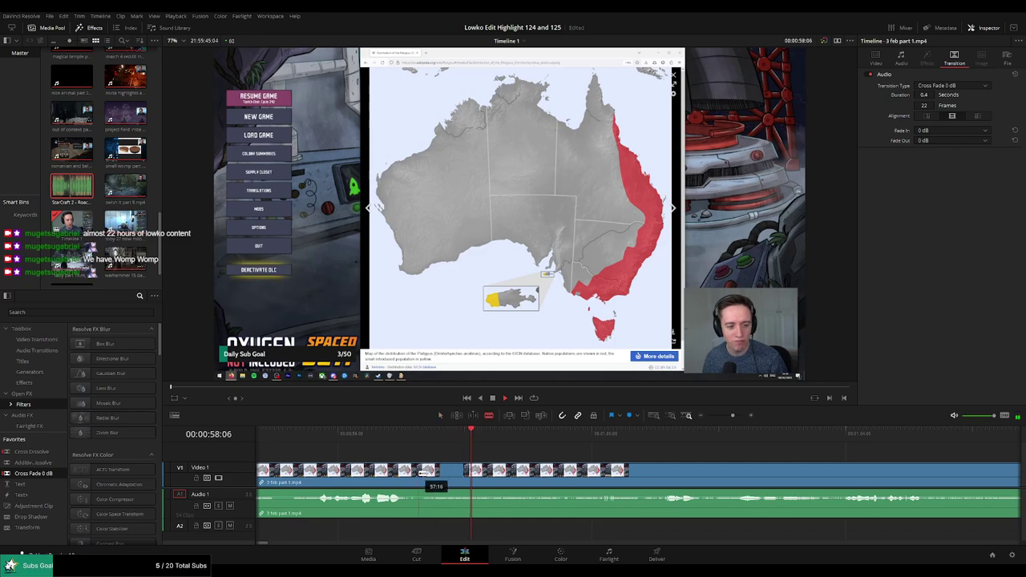
{"action": "key", "text": "b"}
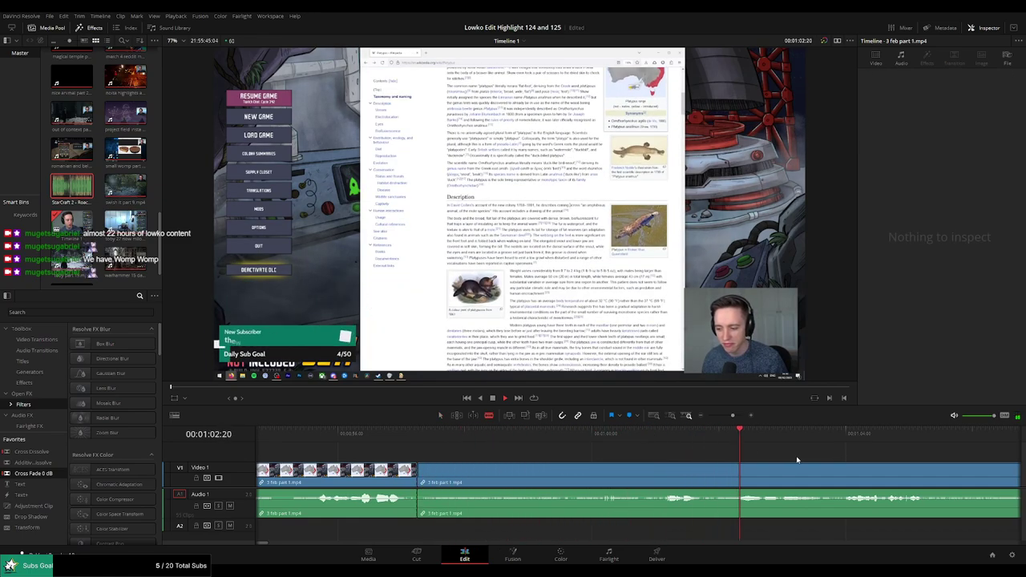
{"action": "scroll", "coordinate": [668, 437], "scroll_direction": "right", "scroll_amount": 3}
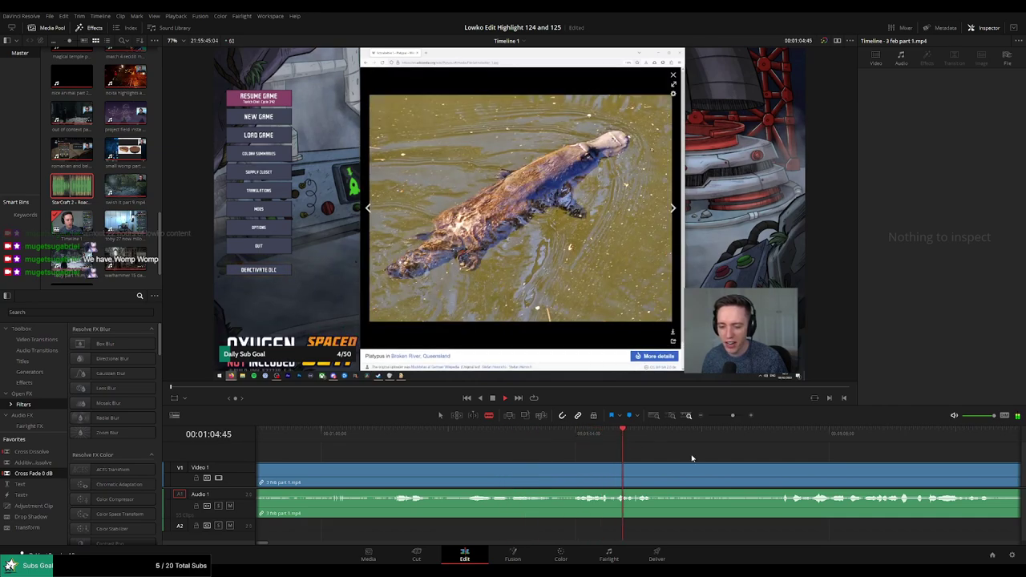
{"action": "left_click", "coordinate": [573, 432]}
{"action": "key", "text": "ctrl+b"}
Delete the stretch before the 1:03:57 cut, close the leftover gap, and play it back
{"action": "left_click", "coordinate": [546, 479]}
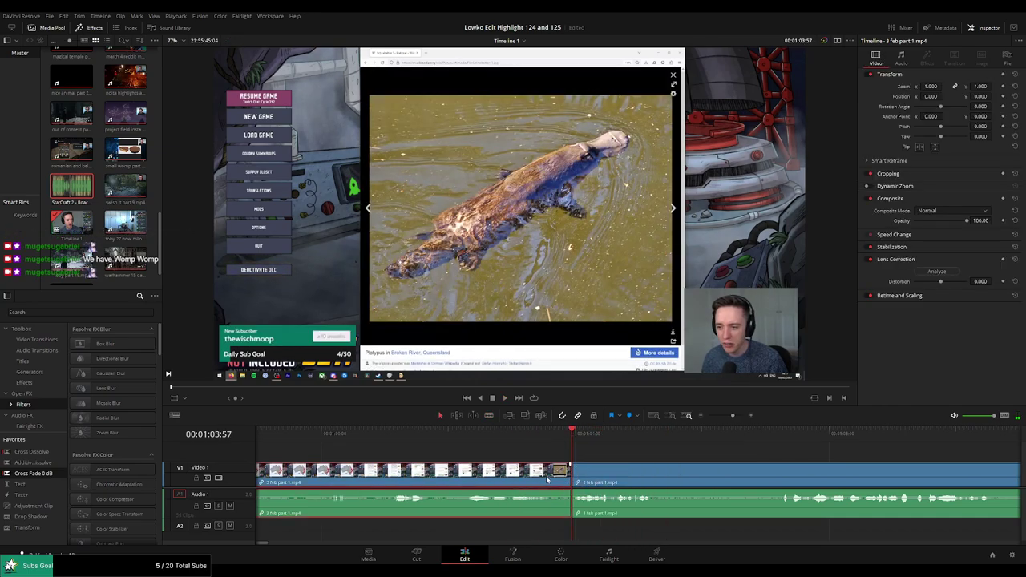
{"action": "key", "text": "BackSpace"}
{"action": "left_click", "coordinate": [546, 480]}
{"action": "key", "text": "BackSpace"}
{"action": "key", "text": "space"}
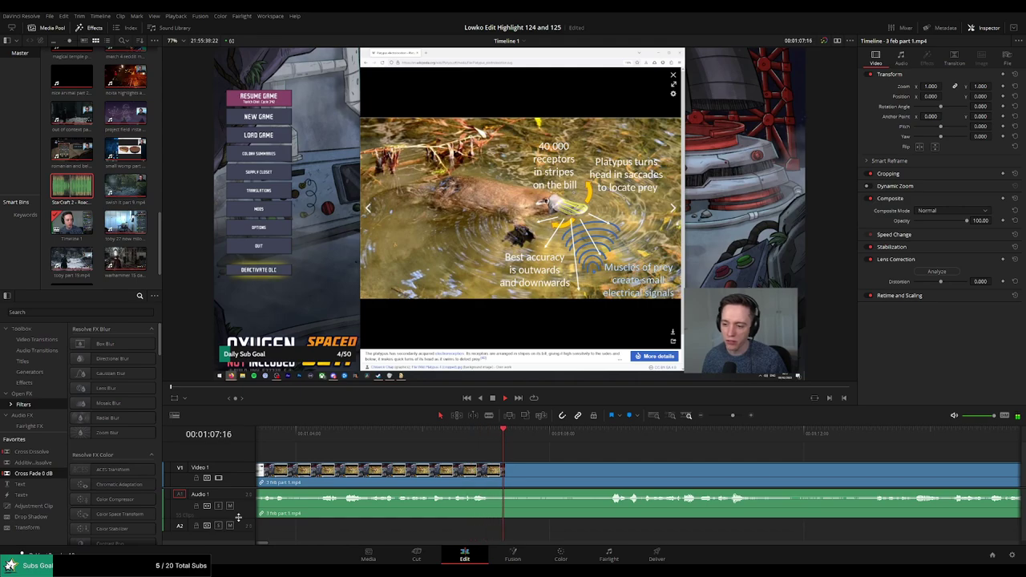
Cut the pause near 01:11 out of the facecam clip and check the new join
{"action": "scroll", "coordinate": [241, 493], "scroll_direction": "down", "scroll_amount": 2}
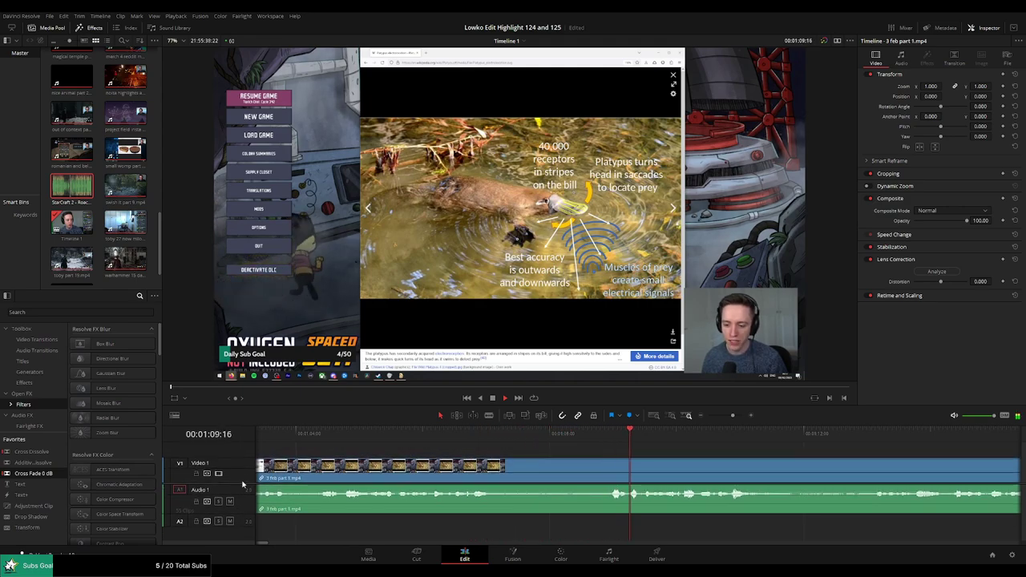
{"action": "scroll", "coordinate": [520, 447], "scroll_direction": "right", "scroll_amount": 5}
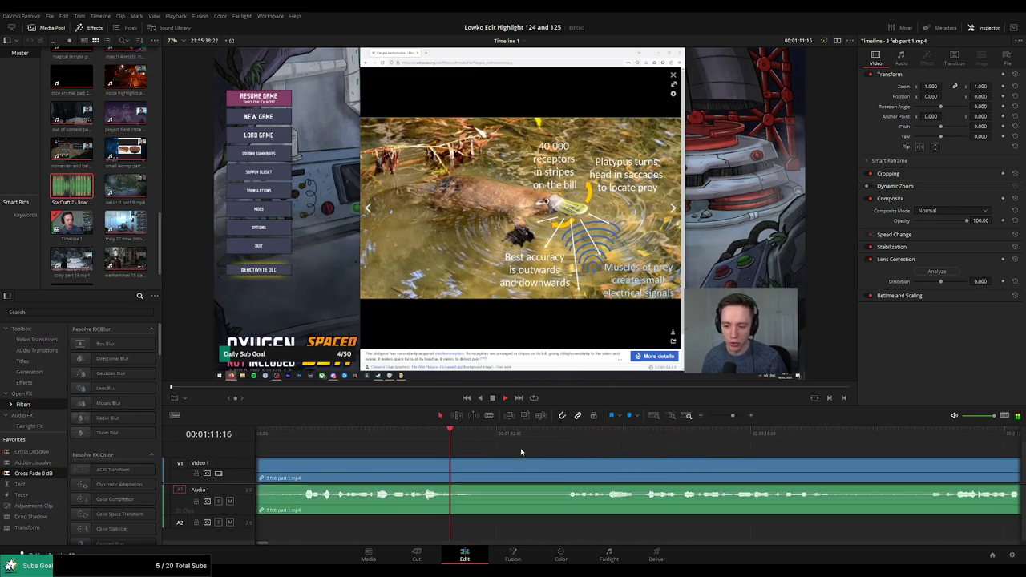
{"action": "key", "text": "b"}
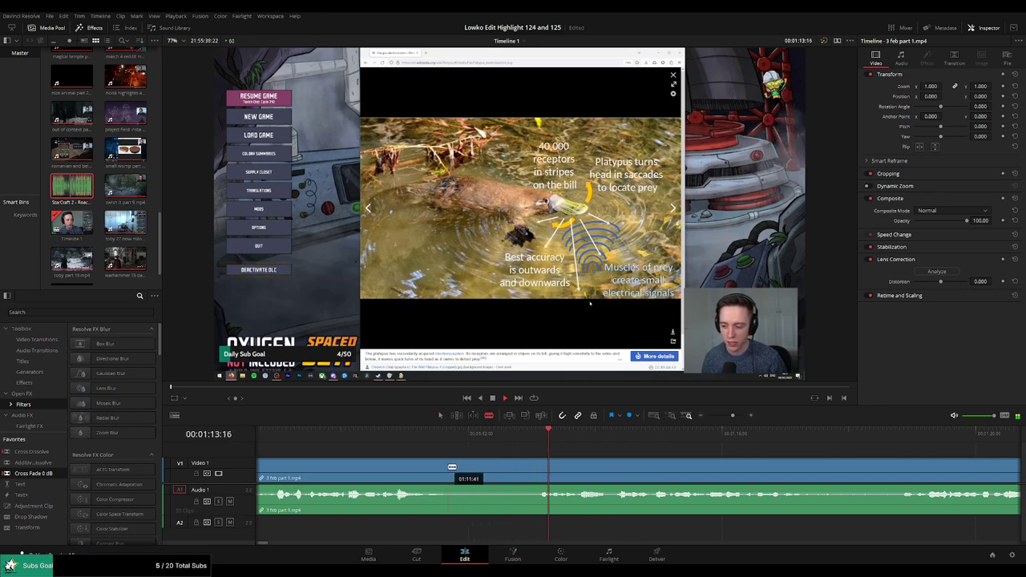
{"action": "left_click", "coordinate": [450, 469]}
{"action": "key", "text": "a"}
{"action": "left_click", "coordinate": [501, 471]}
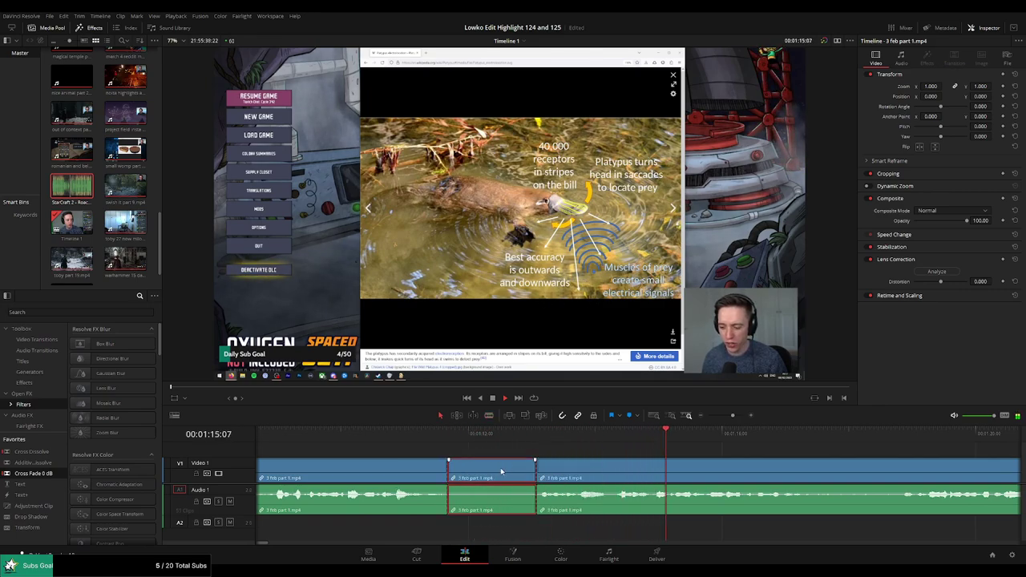
{"action": "key", "text": "Delete"}
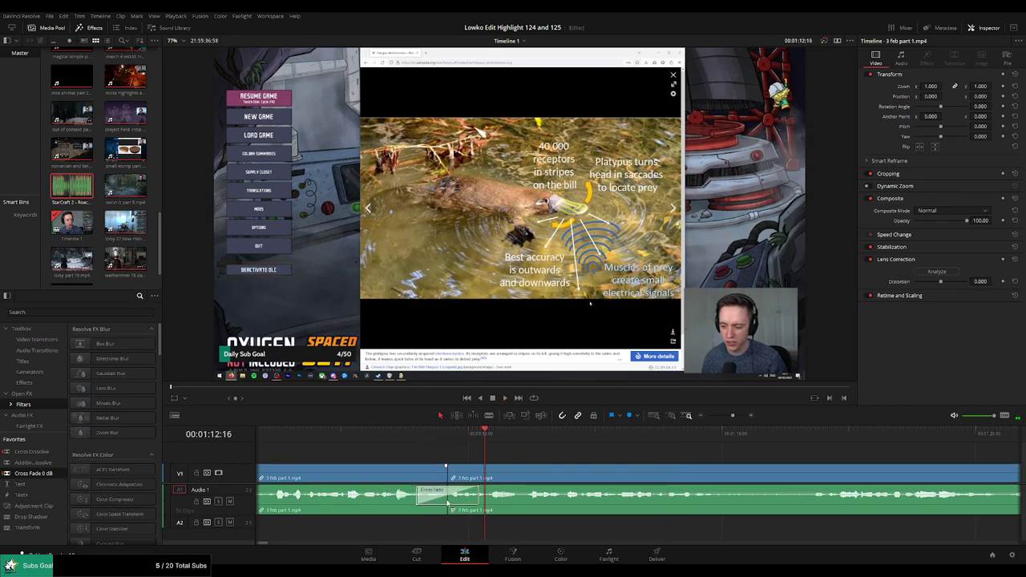
{"action": "key", "text": "space"}
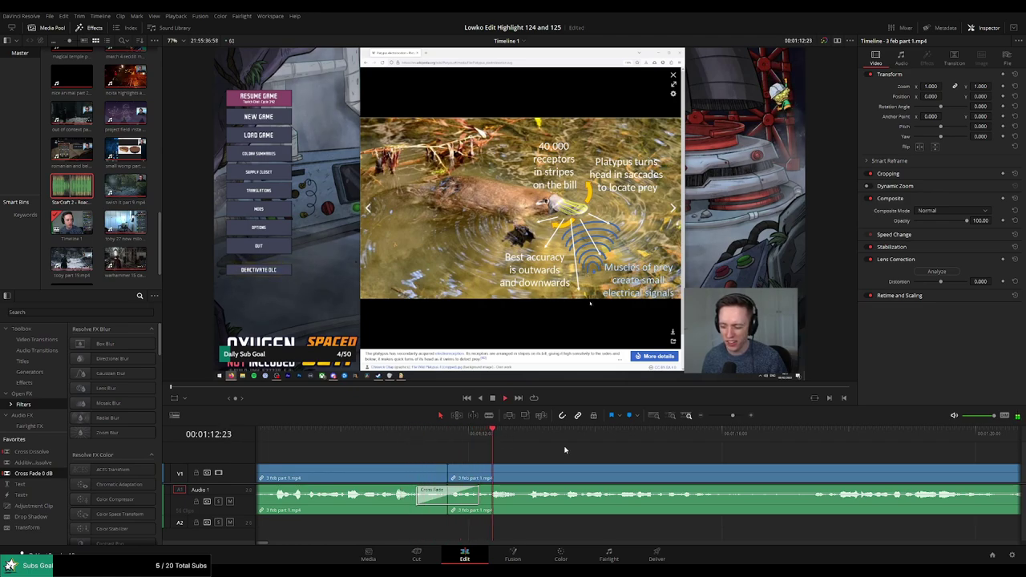
{"action": "scroll", "coordinate": [506, 452], "scroll_direction": "right", "scroll_amount": 5}
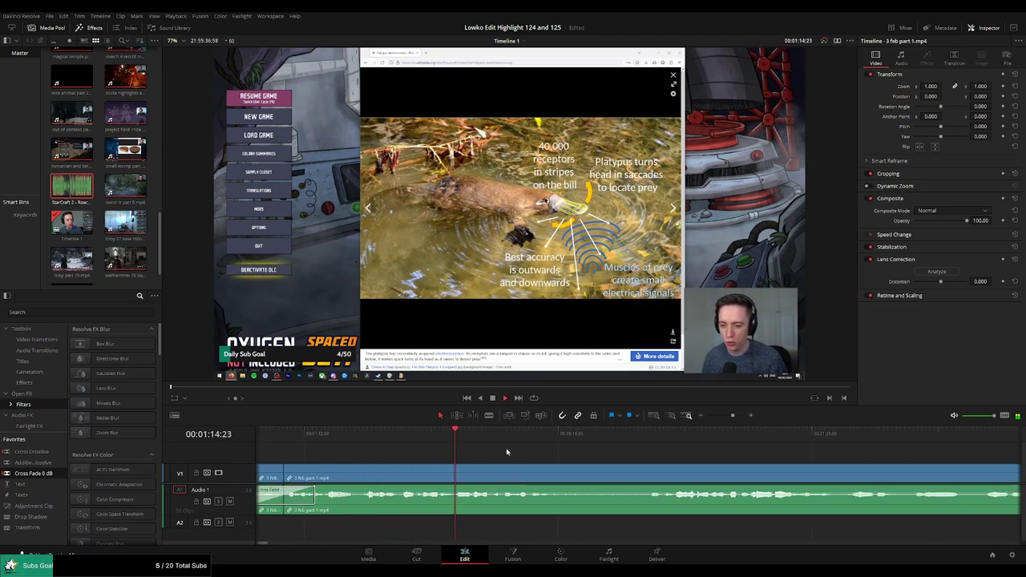
{"action": "scroll", "coordinate": [508, 450], "scroll_direction": "right", "scroll_amount": 5}
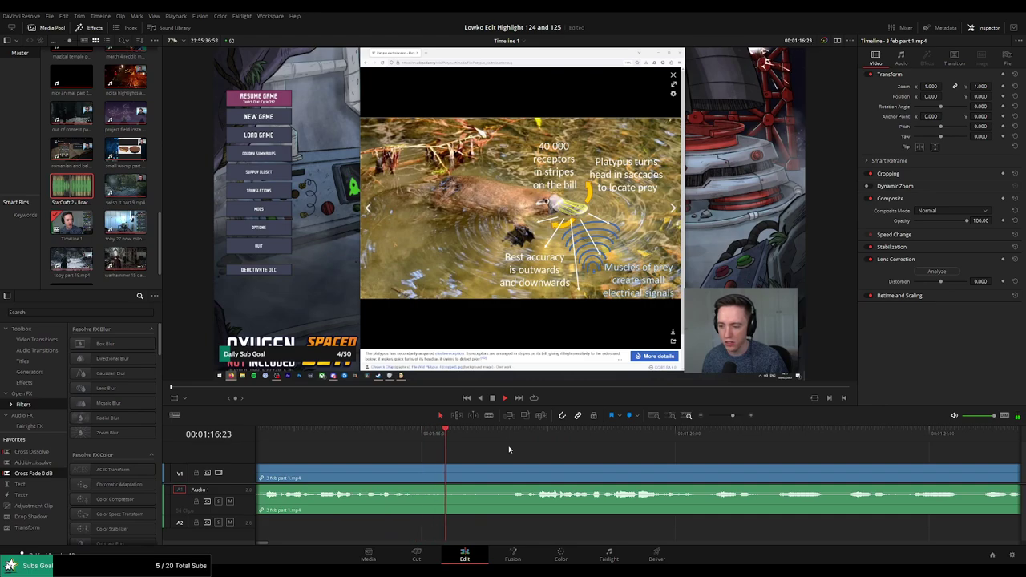
{"action": "scroll", "coordinate": [505, 449], "scroll_direction": "right", "scroll_amount": 3}
{"action": "scroll", "coordinate": [488, 446], "scroll_direction": "right", "scroll_amount": 2}
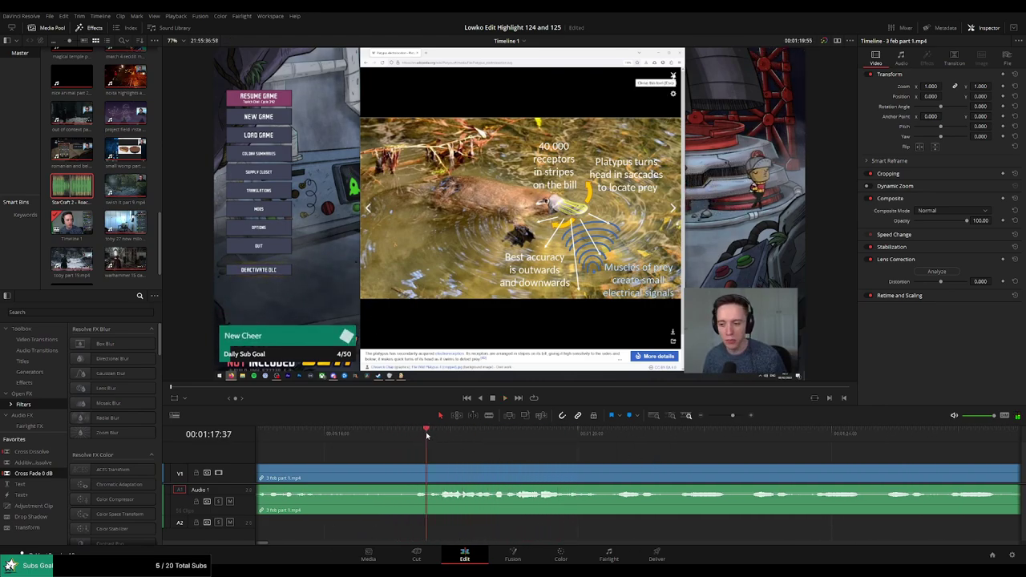
Split off a short stretch of facecam audio on A1 and drop its volume to -100 dB
{"action": "left_click", "coordinate": [497, 474]}
{"action": "left_click", "coordinate": [514, 478]}
{"action": "key", "text": "a"}
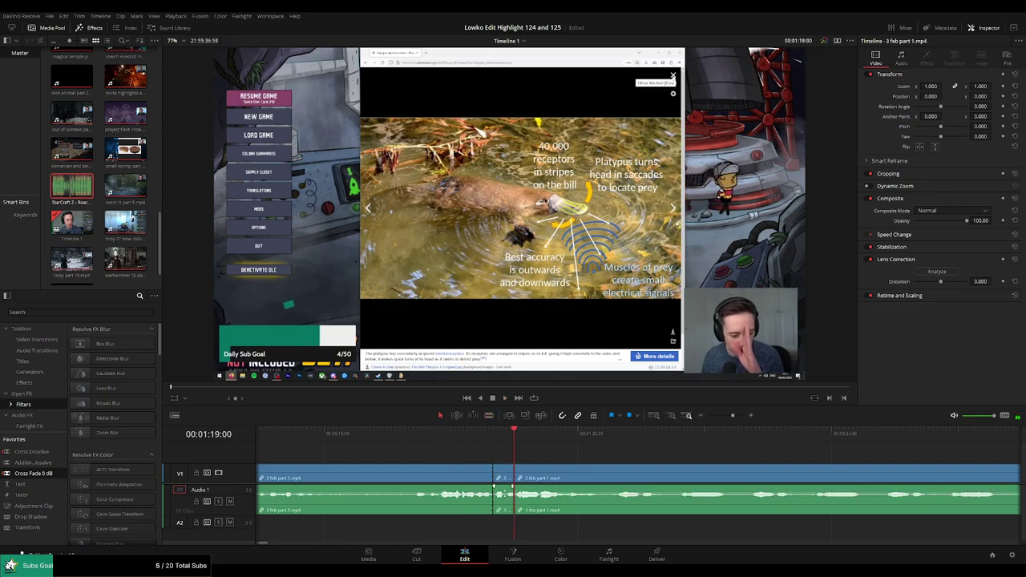
{"action": "left_click_drag", "start_coordinate": [503, 491], "coordinate": [504, 517]}
Place StarCraft 2 - Roach Quotes.mp3 on A2, trim it to the muted stretch, and play it
{"action": "double_click", "coordinate": [71, 193]}
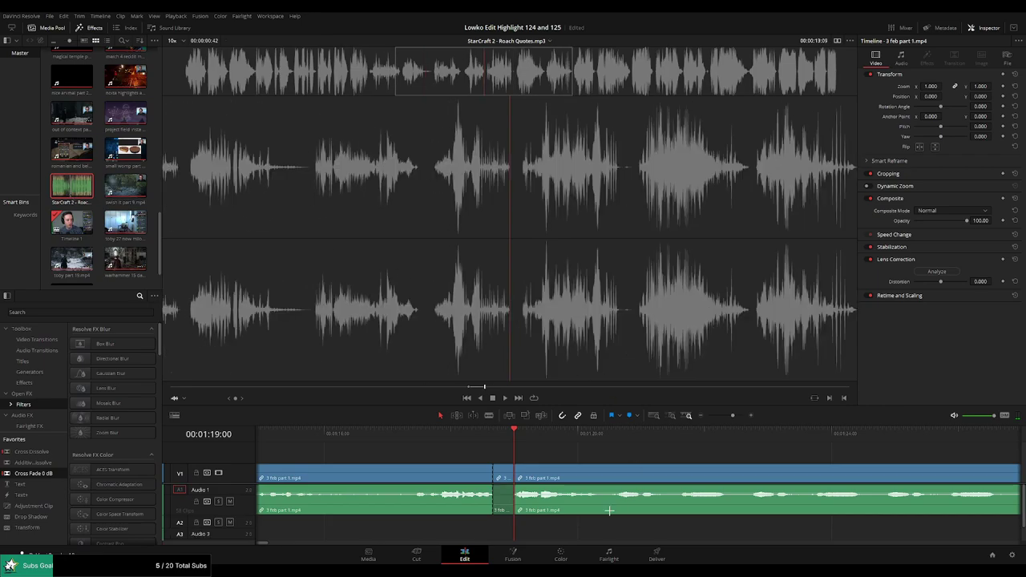
{"action": "left_click_drag", "start_coordinate": [485, 525], "coordinate": [486, 525]}
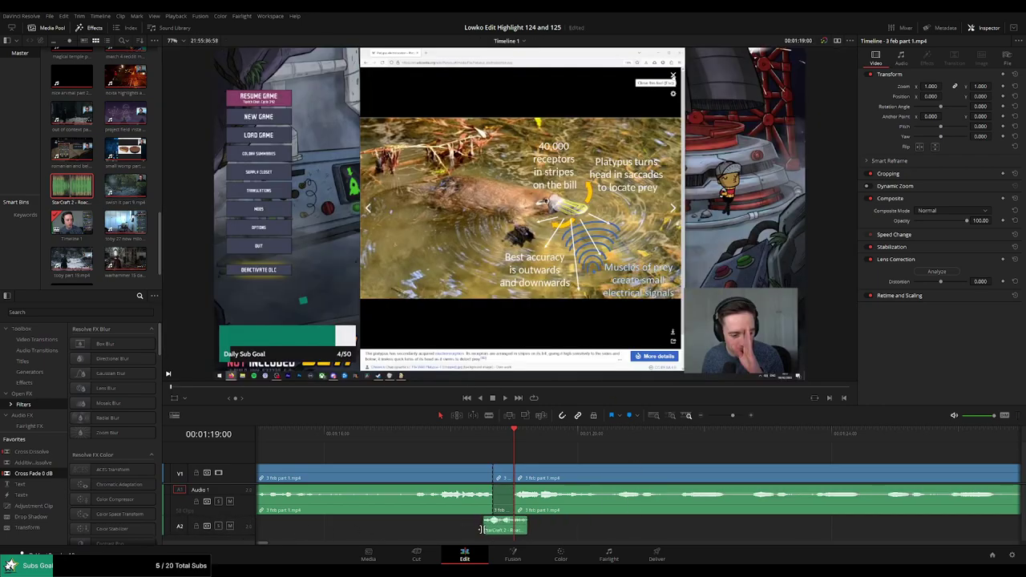
{"action": "left_click_drag", "start_coordinate": [481, 530], "coordinate": [513, 525]}
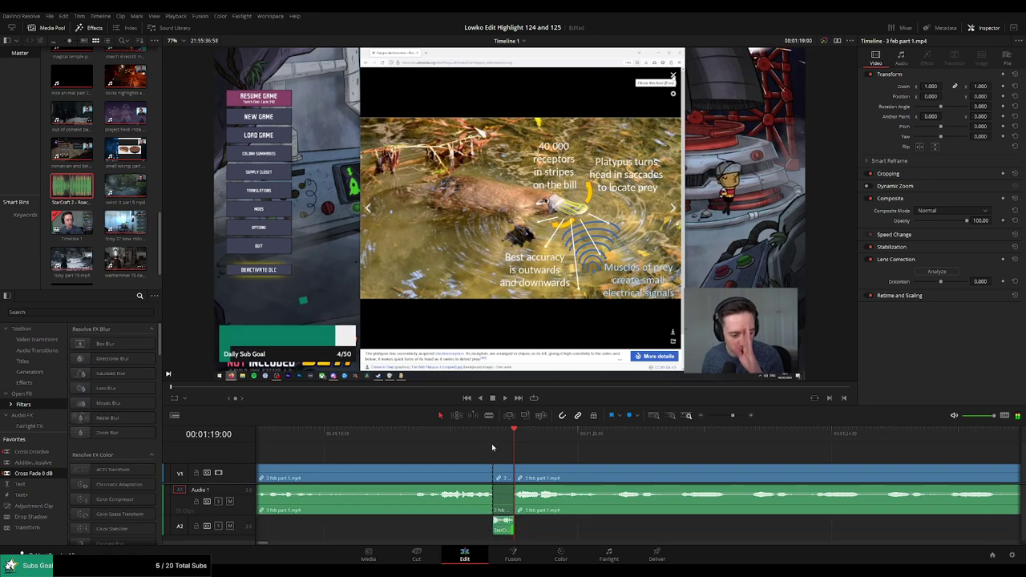
{"action": "left_click", "coordinate": [503, 525]}
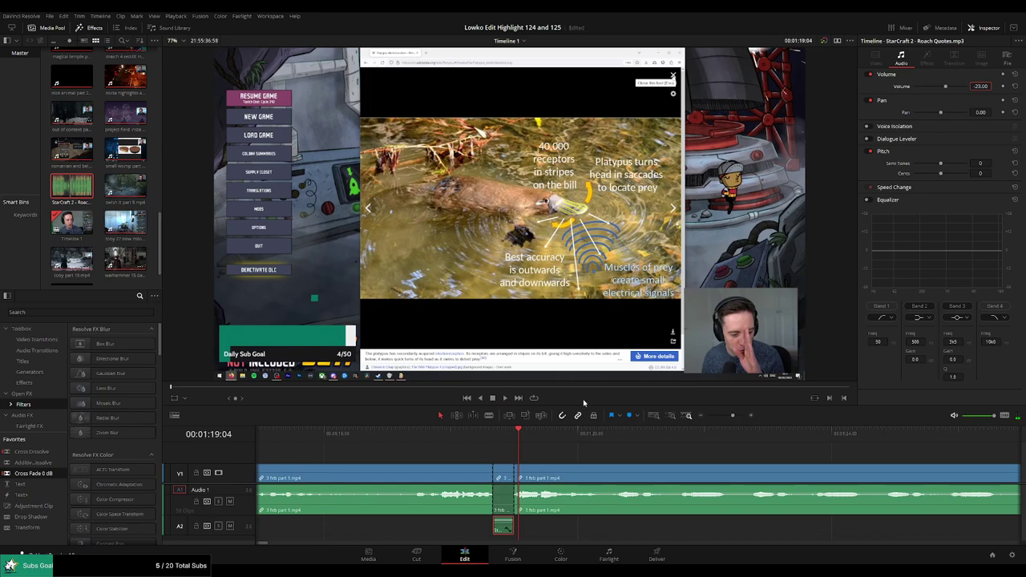
{"action": "key", "text": "space"}
{"action": "left_click", "coordinate": [583, 450]}
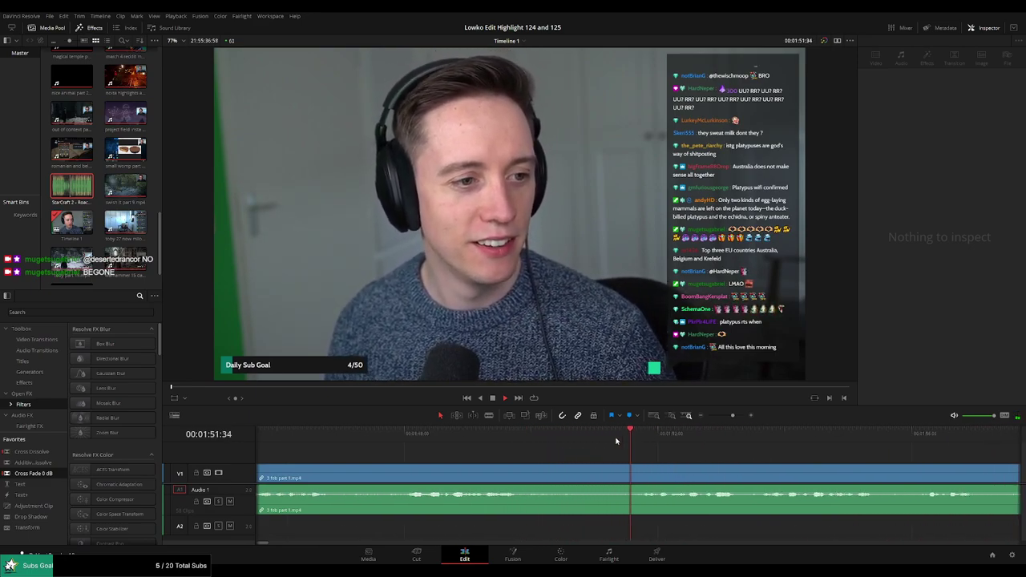
Close the gap after 01:50 and shorten its audio cross-fade to 0.7 seconds
{"action": "left_click_drag", "start_coordinate": [492, 473], "coordinate": [604, 477]}
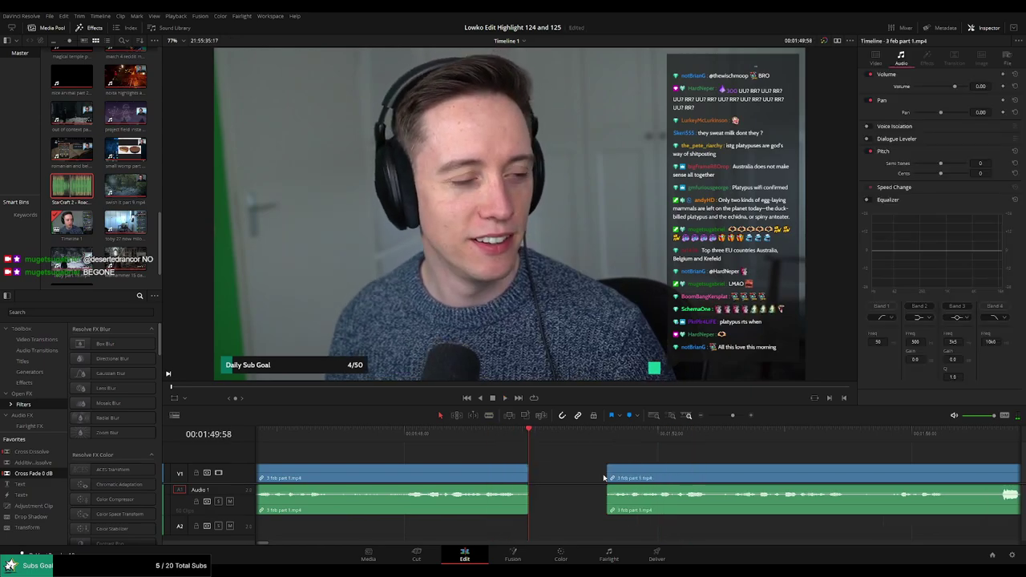
{"action": "key", "text": "ctrl+z"}
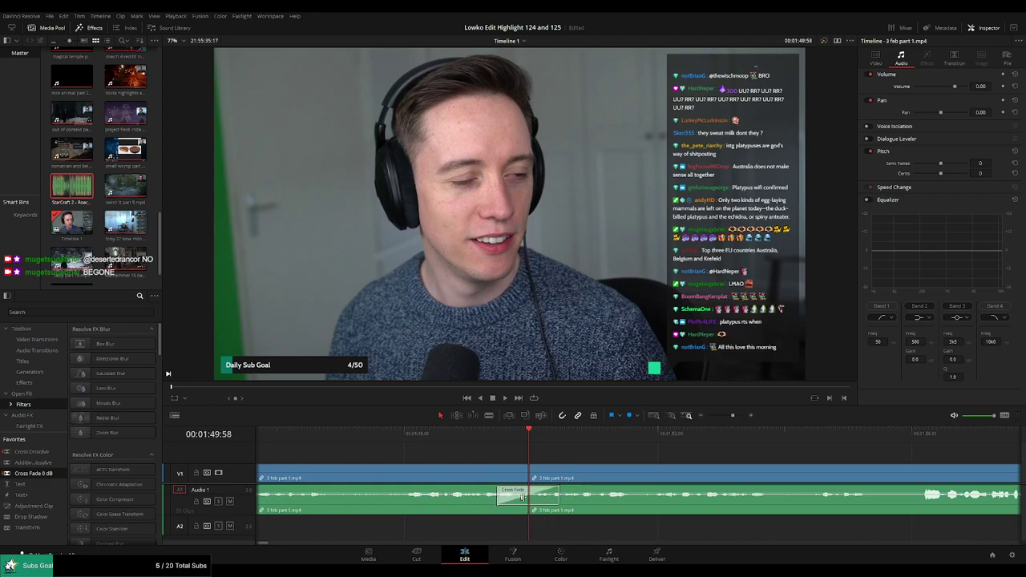
{"action": "left_click_drag", "start_coordinate": [496, 501], "coordinate": [506, 502]}
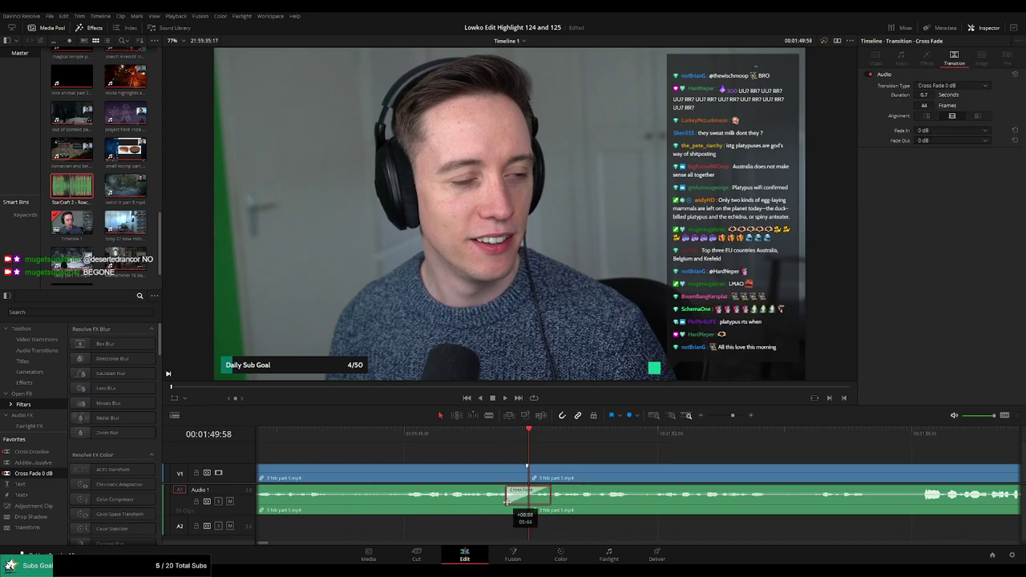
{"action": "key", "text": "space"}
Make the Audio 1 track taller and give the timeline more room than the viewer
{"action": "scroll", "coordinate": [681, 459], "scroll_direction": "right", "scroll_amount": 2}
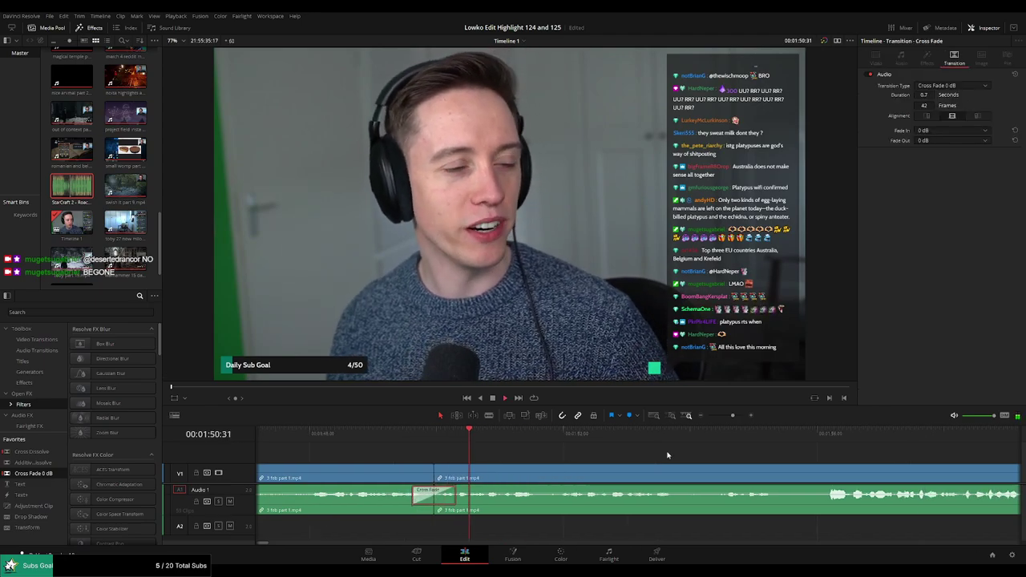
{"action": "scroll", "coordinate": [681, 454], "scroll_direction": "right", "scroll_amount": 2}
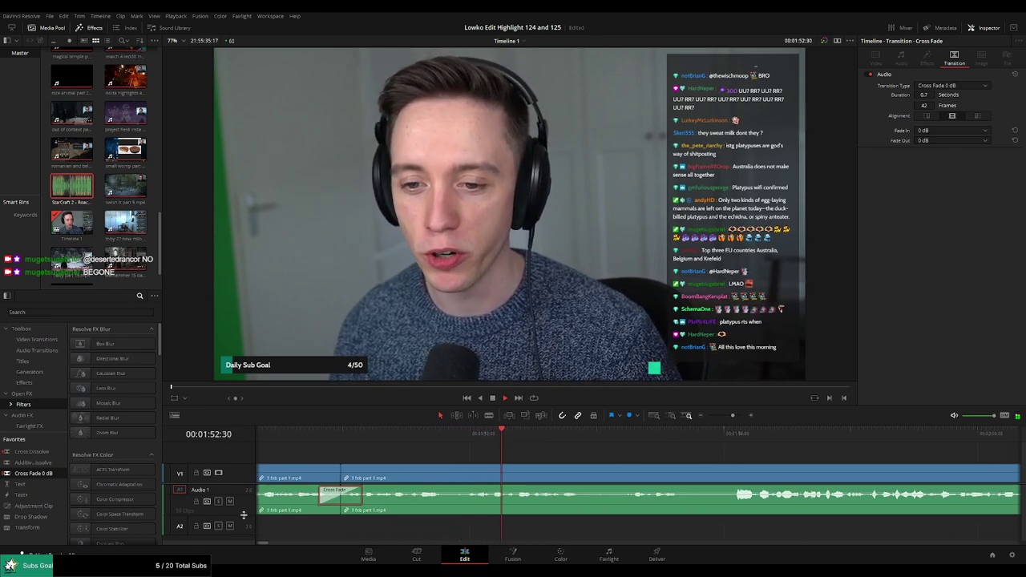
{"action": "left_click_drag", "start_coordinate": [242, 513], "coordinate": [242, 520]}
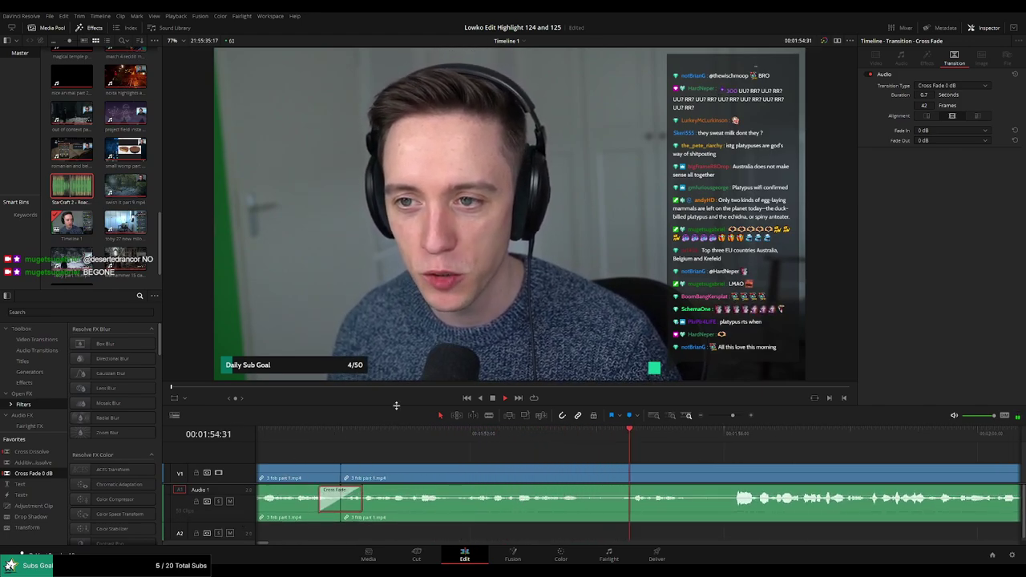
{"action": "left_click_drag", "start_coordinate": [397, 406], "coordinate": [398, 398]}
{"action": "scroll", "coordinate": [481, 449], "scroll_direction": "right", "scroll_amount": 4}
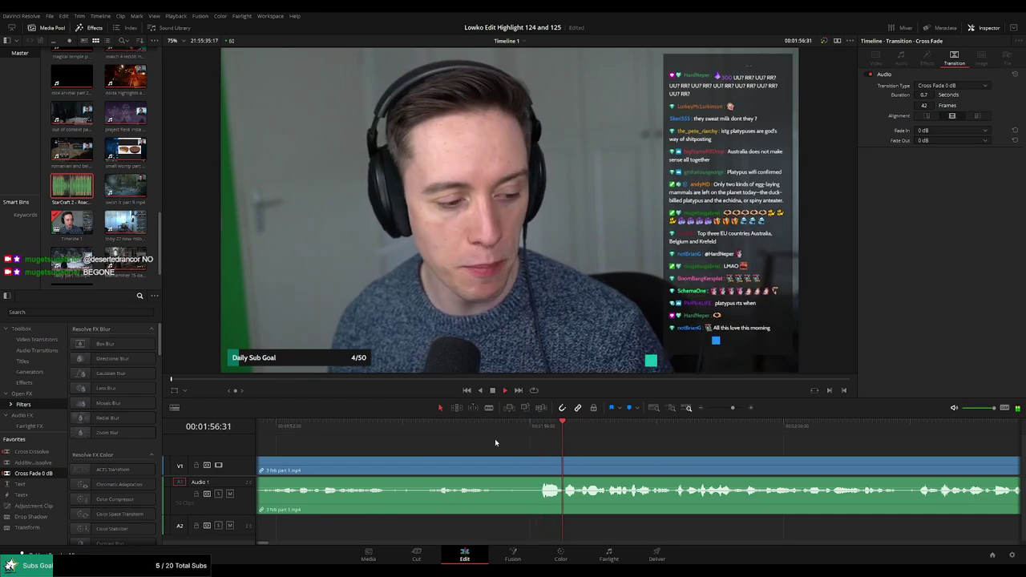
{"action": "left_click", "coordinate": [454, 433]}
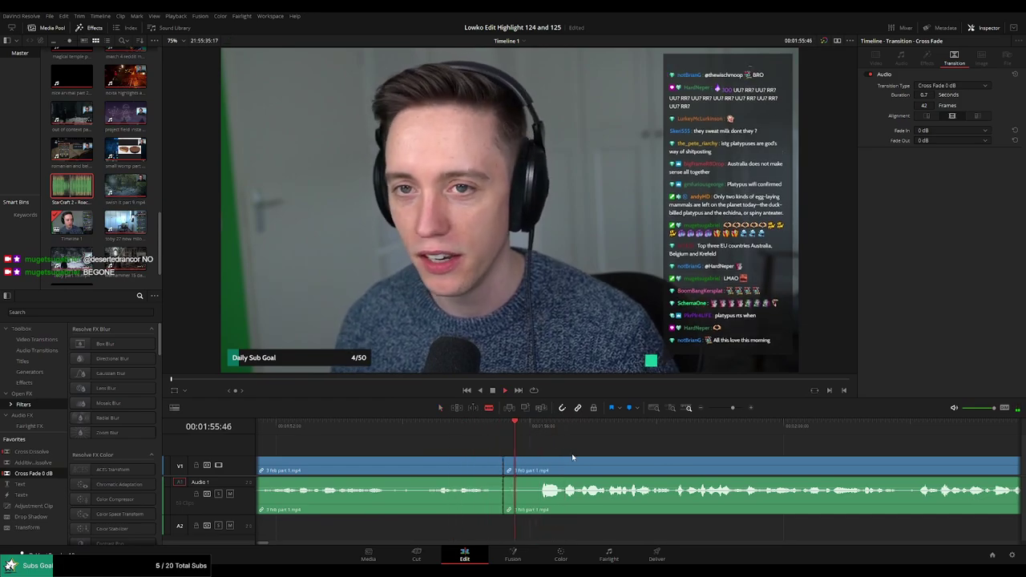
{"action": "left_click", "coordinate": [636, 428]}
{"action": "scroll", "coordinate": [802, 457], "scroll_direction": "right", "scroll_amount": 6}
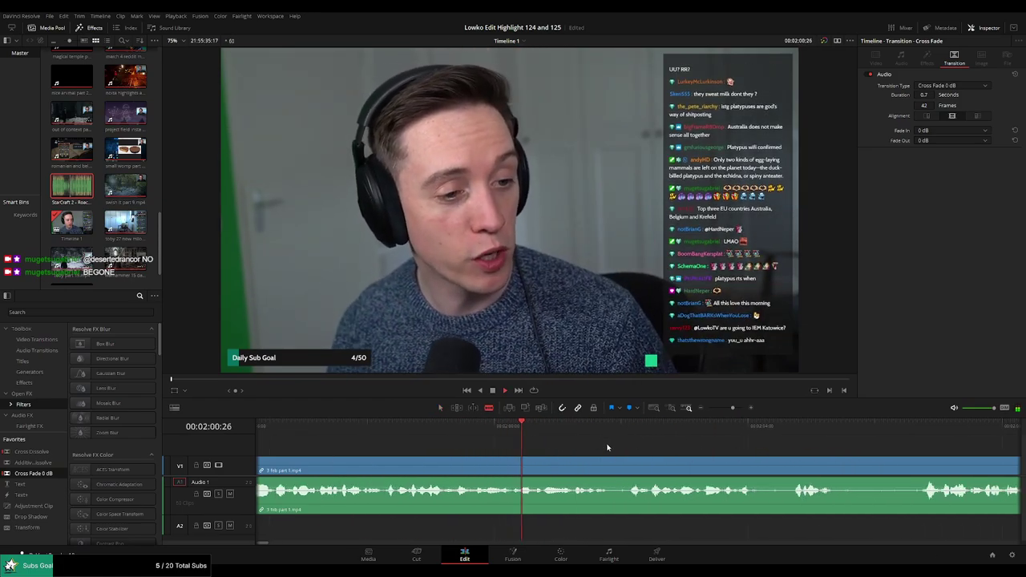
{"action": "scroll", "coordinate": [763, 456], "scroll_direction": "left", "scroll_amount": 2}
{"action": "scroll", "coordinate": [834, 469], "scroll_direction": "right", "scroll_amount": 6}
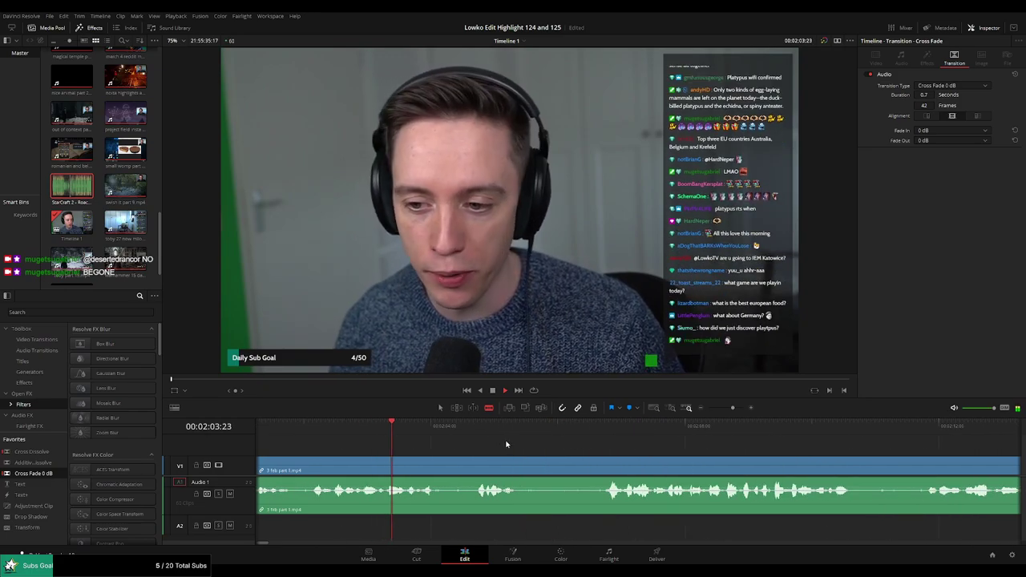
{"action": "scroll", "coordinate": [488, 437], "scroll_direction": "right", "scroll_amount": 5}
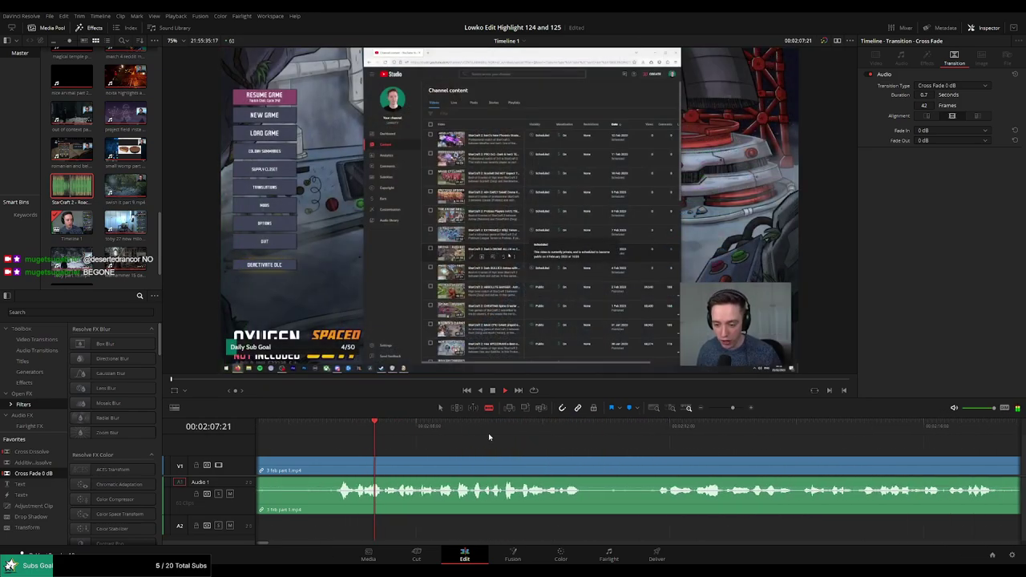
{"action": "scroll", "coordinate": [646, 441], "scroll_direction": "right", "scroll_amount": 2}
{"action": "scroll", "coordinate": [512, 438], "scroll_direction": "right", "scroll_amount": 4}
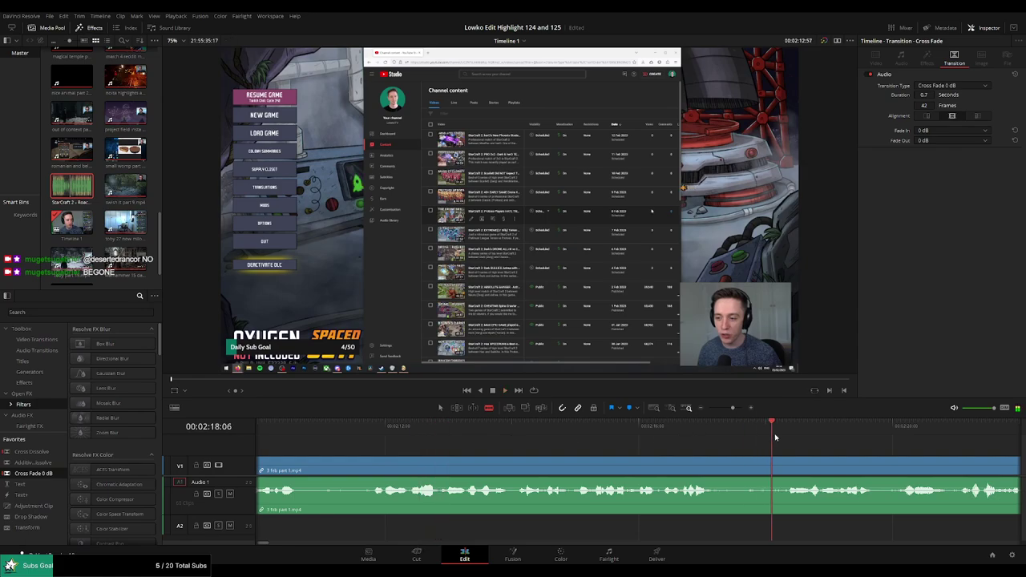
{"action": "scroll", "coordinate": [458, 445], "scroll_direction": "right", "scroll_amount": 8}
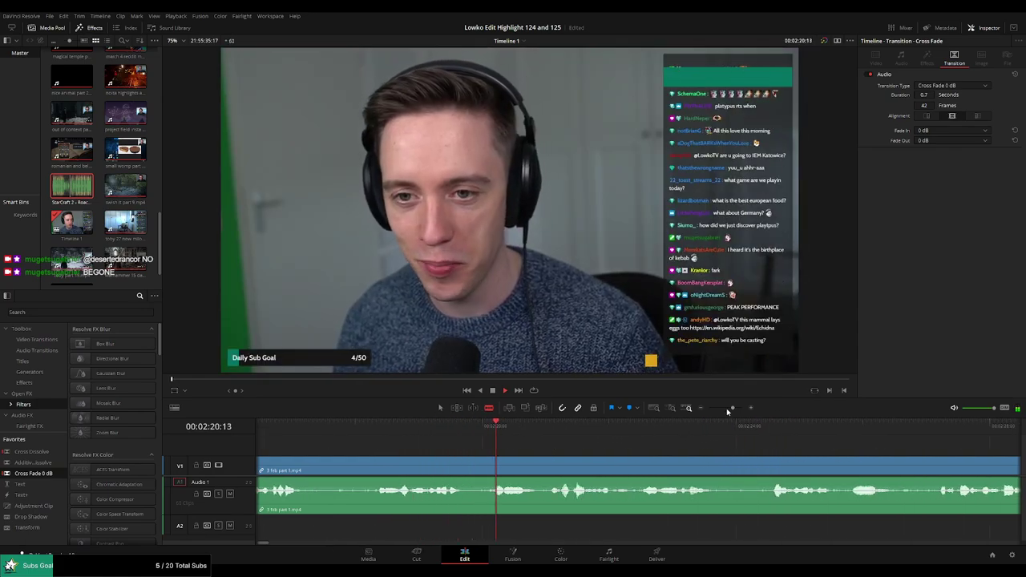
{"action": "scroll", "coordinate": [593, 445], "scroll_direction": "down", "scroll_amount": 2}
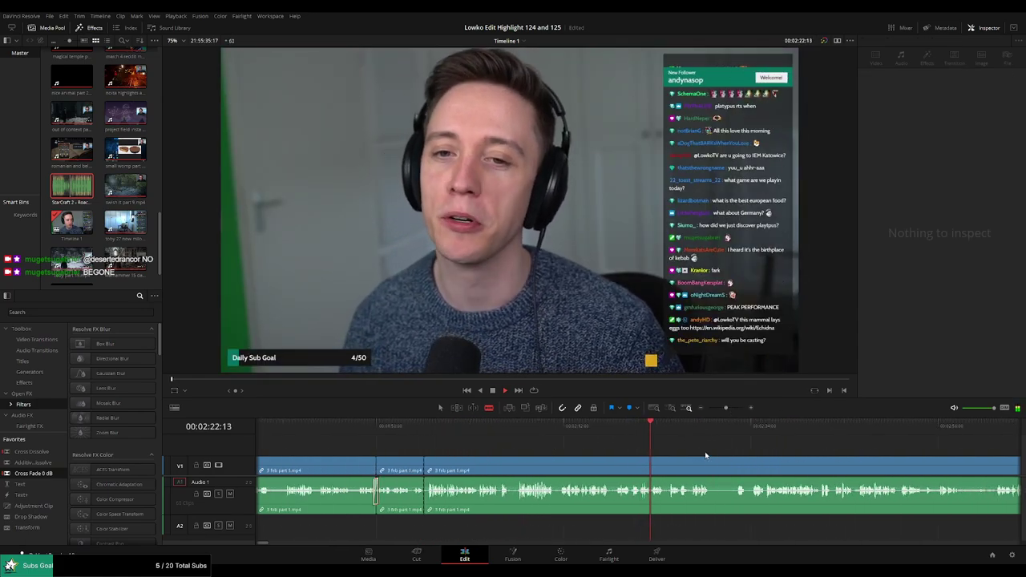
{"action": "scroll", "coordinate": [517, 440], "scroll_direction": "right", "scroll_amount": 5}
{"action": "scroll", "coordinate": [517, 440], "scroll_direction": "right", "scroll_amount": 5}
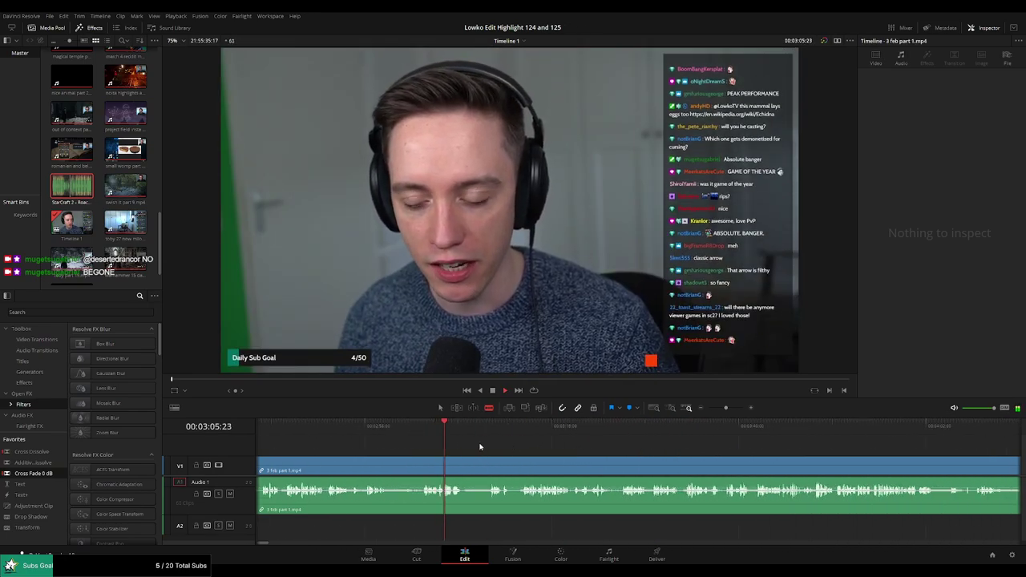
{"action": "left_click_drag", "start_coordinate": [483, 431], "coordinate": [579, 428]}
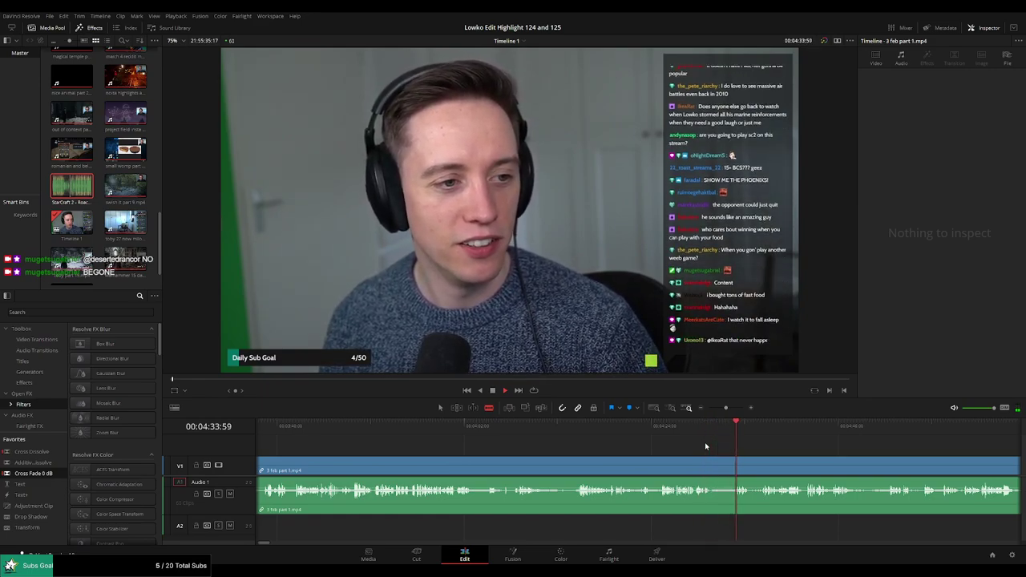
{"action": "scroll", "coordinate": [712, 454], "scroll_direction": "right", "scroll_amount": 4}
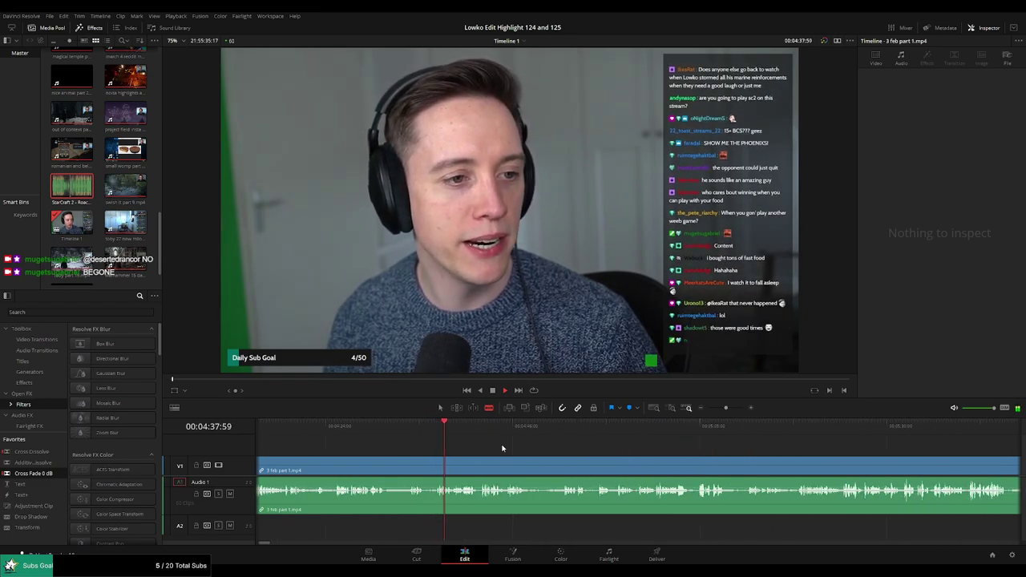
{"action": "left_click_drag", "start_coordinate": [725, 408], "coordinate": [726, 408]}
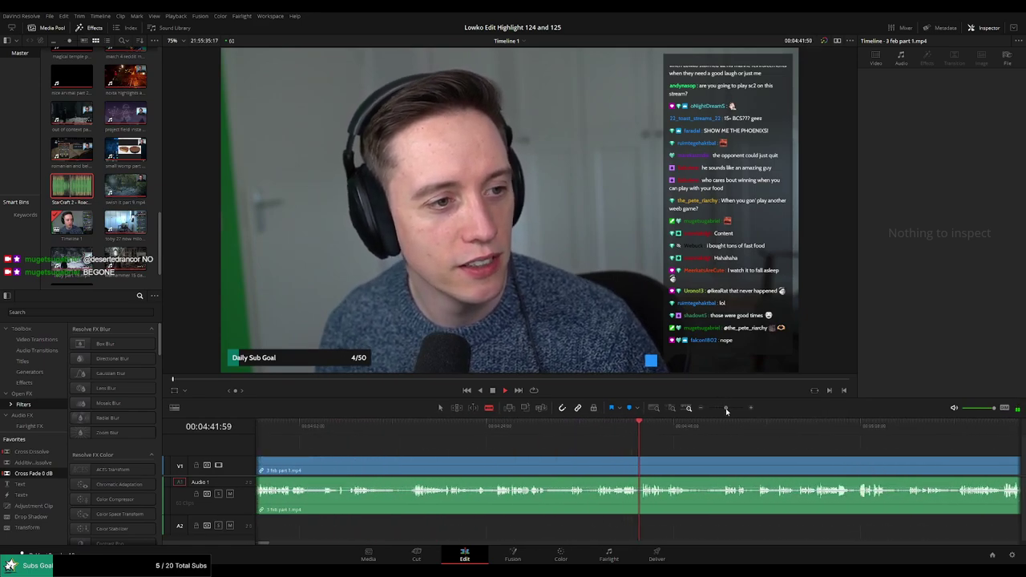
{"action": "scroll", "coordinate": [522, 429], "scroll_direction": "right", "scroll_amount": 3}
{"action": "left_click", "coordinate": [519, 427]}
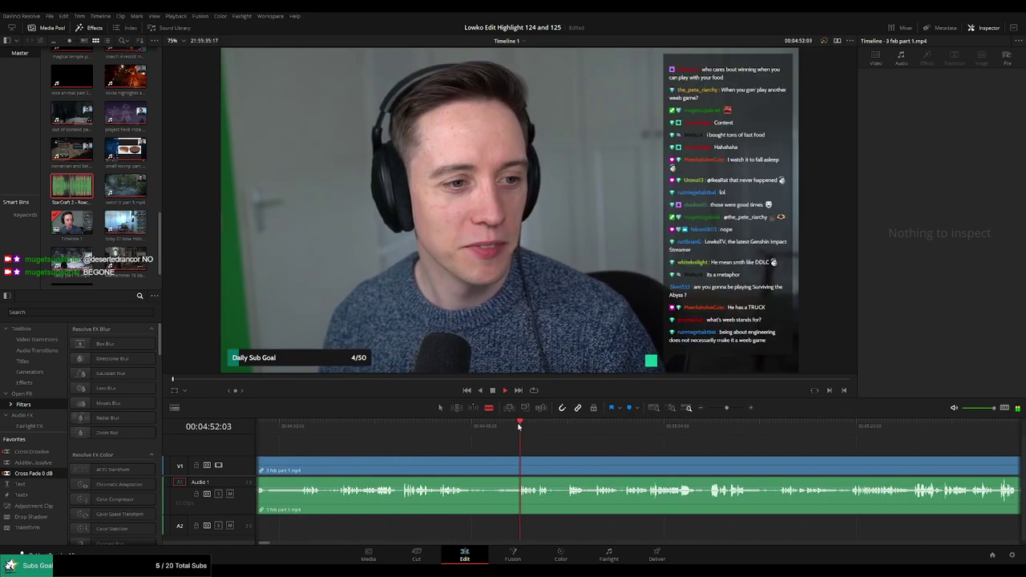
{"action": "left_click", "coordinate": [565, 423]}
{"action": "scroll", "coordinate": [593, 447], "scroll_direction": "right", "scroll_amount": 3}
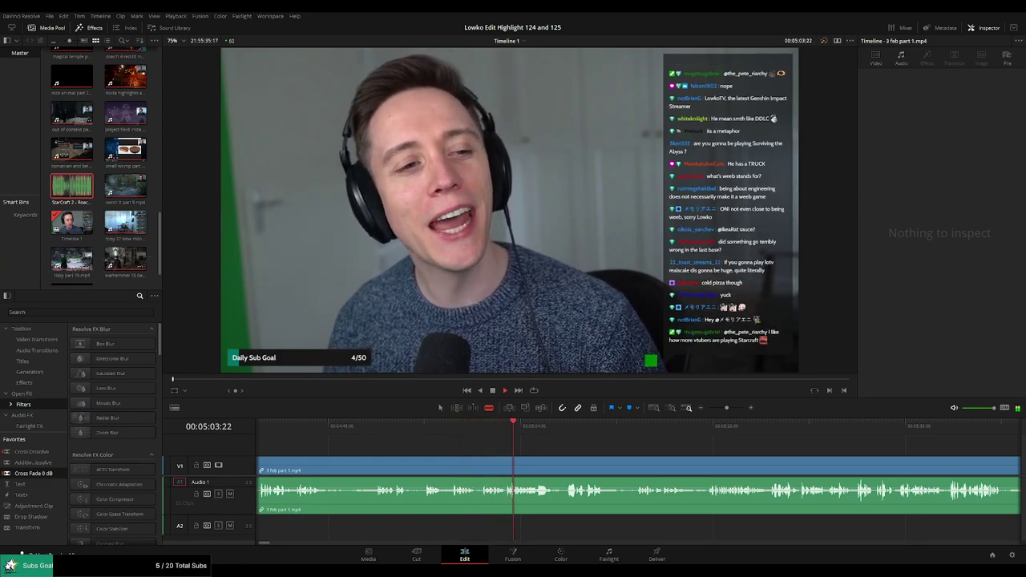
{"action": "scroll", "coordinate": [513, 454], "scroll_direction": "right", "scroll_amount": 3}
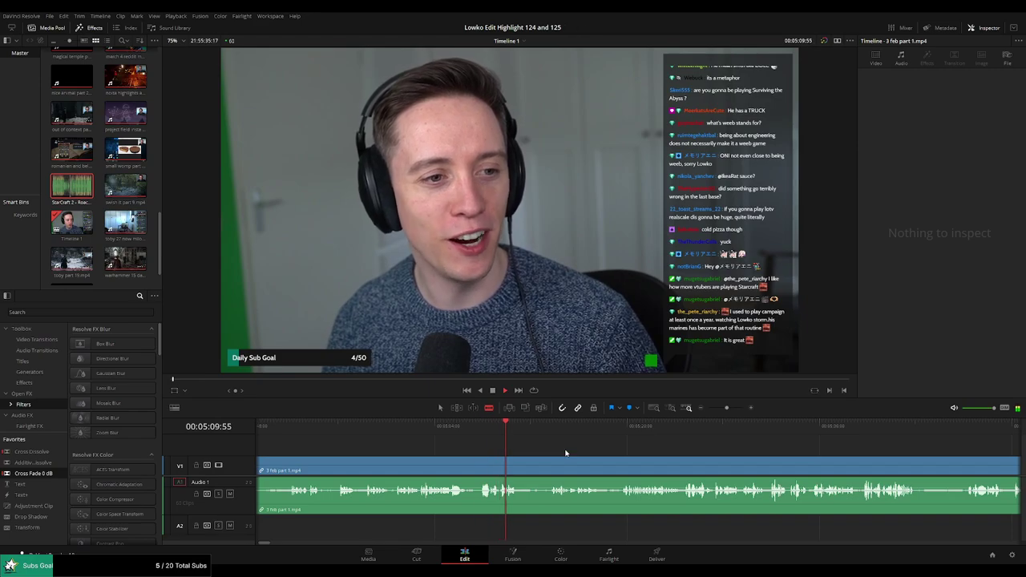
{"action": "left_click", "coordinate": [545, 435]}
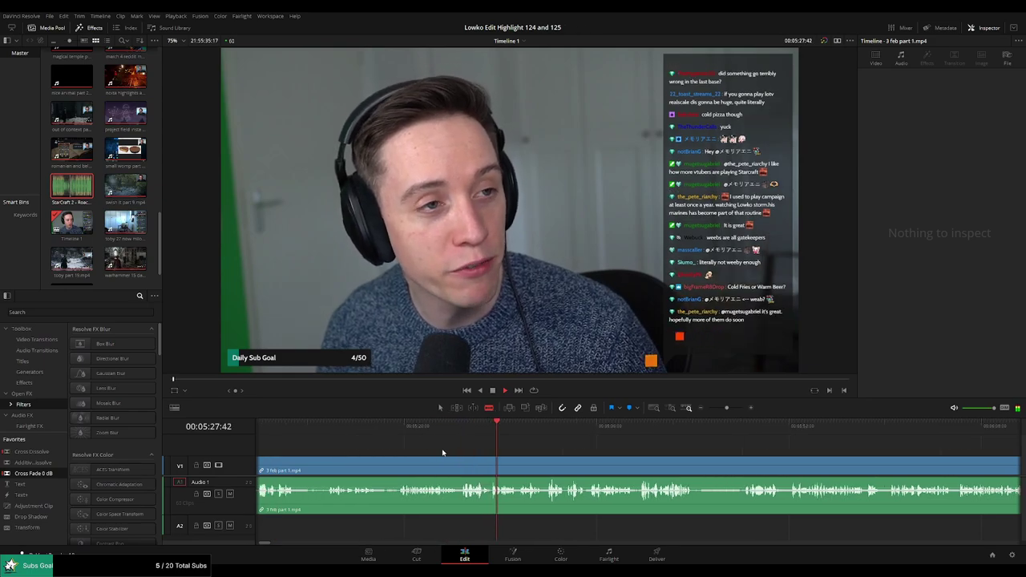
{"action": "left_click", "coordinate": [371, 433]}
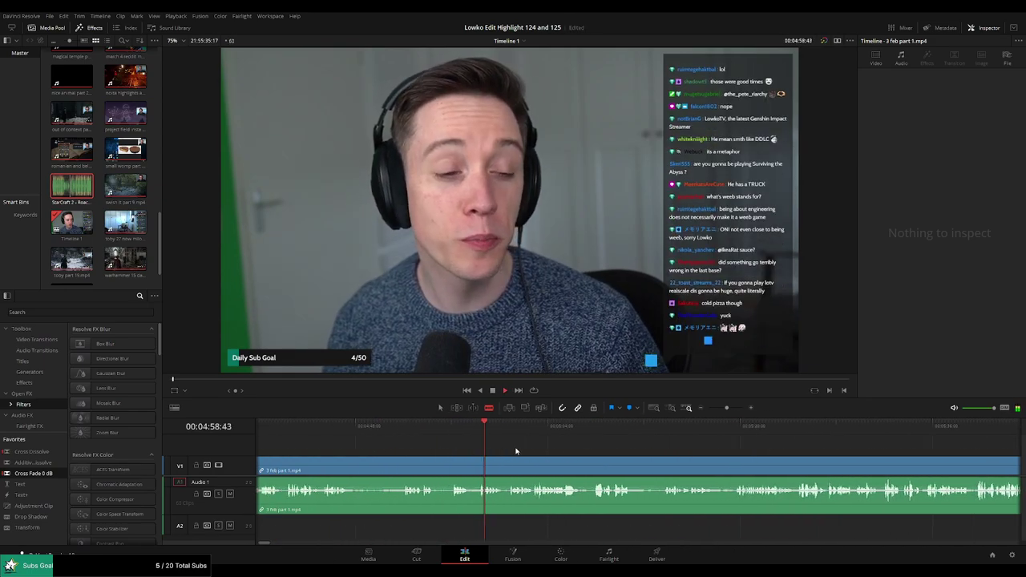
{"action": "left_click", "coordinate": [494, 428]}
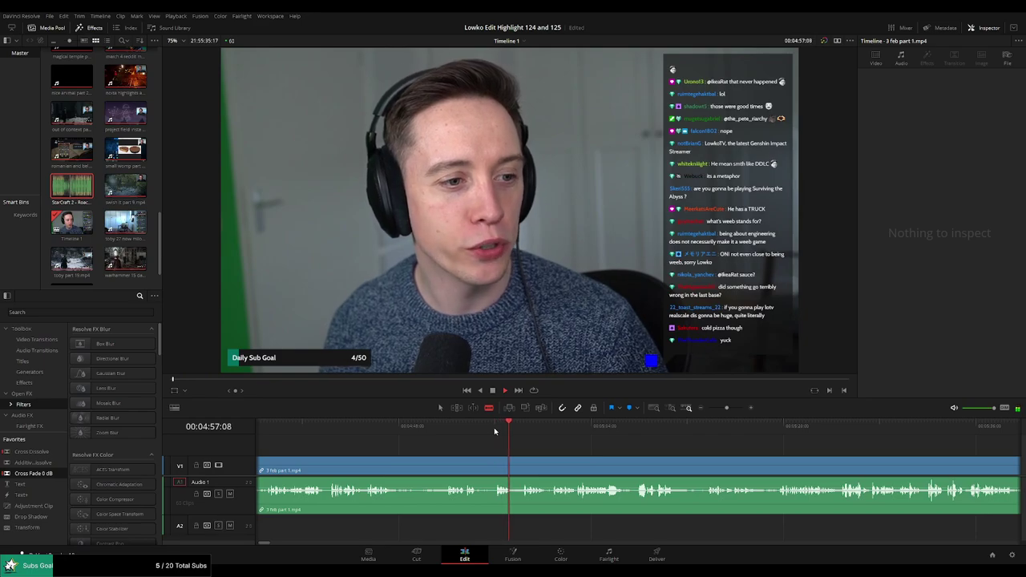
{"action": "left_click", "coordinate": [449, 428]}
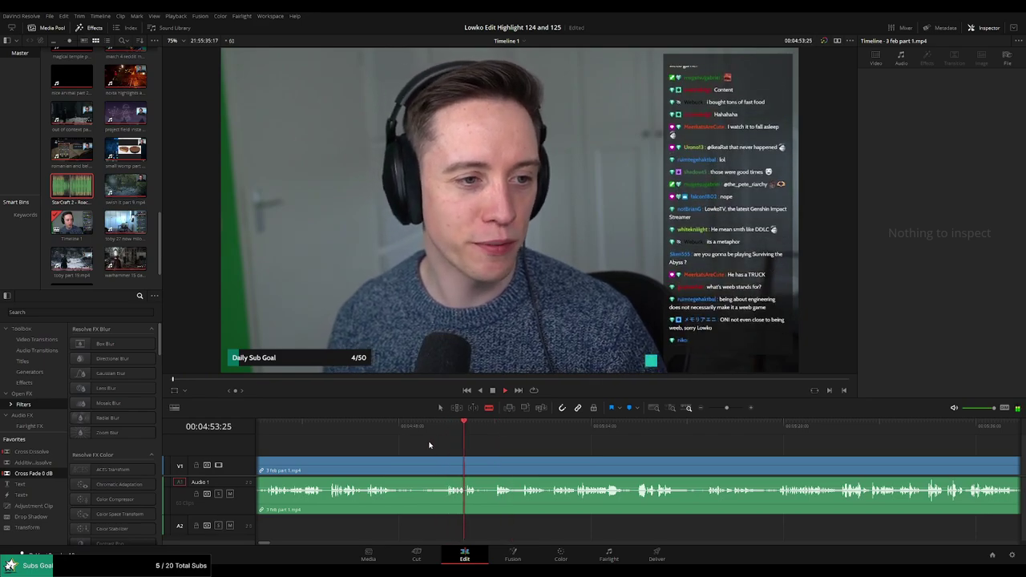
{"action": "left_click", "coordinate": [369, 428]}
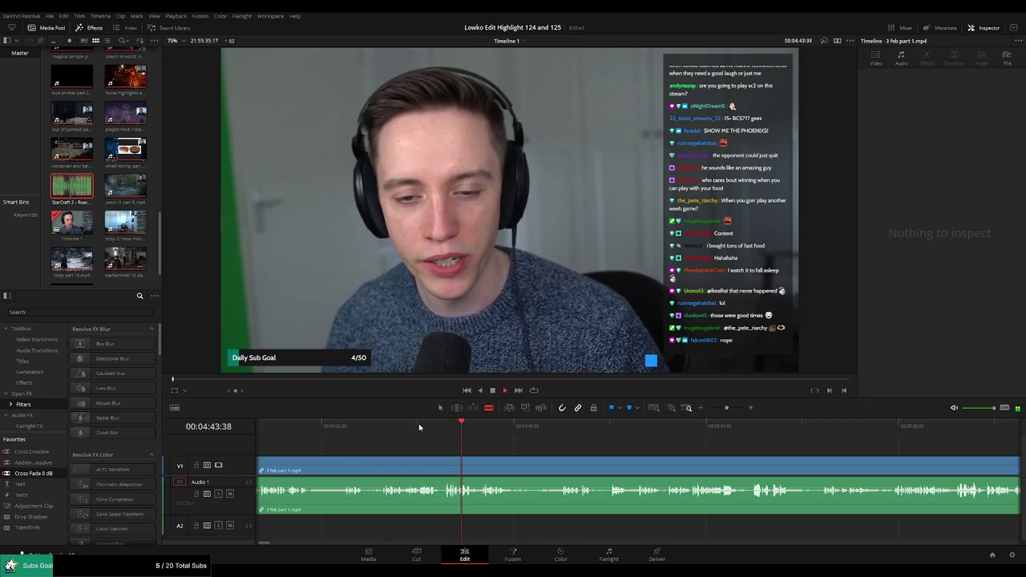
{"action": "left_click", "coordinate": [385, 424]}
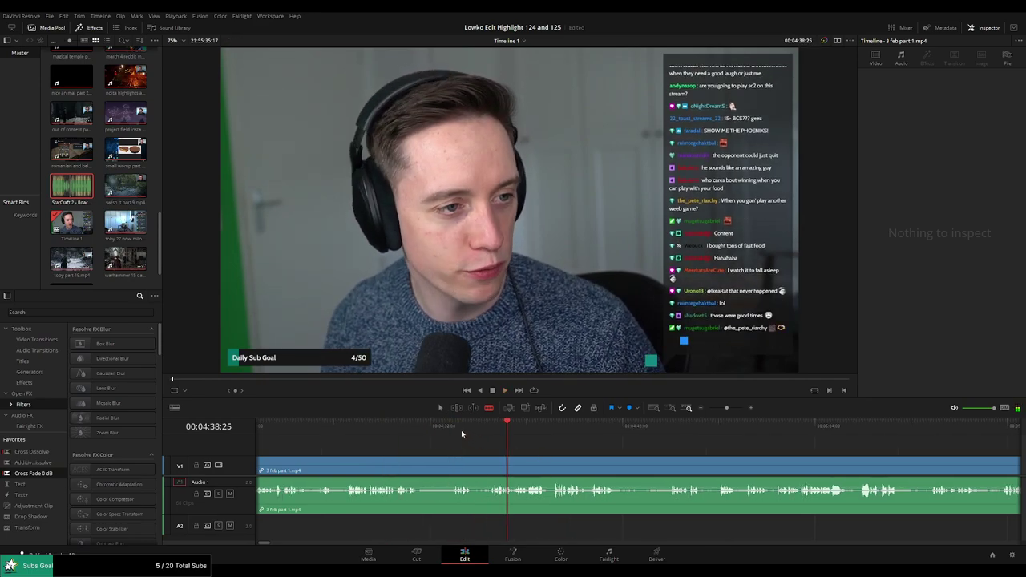
{"action": "left_click", "coordinate": [461, 430]}
{"action": "left_click", "coordinate": [449, 431]}
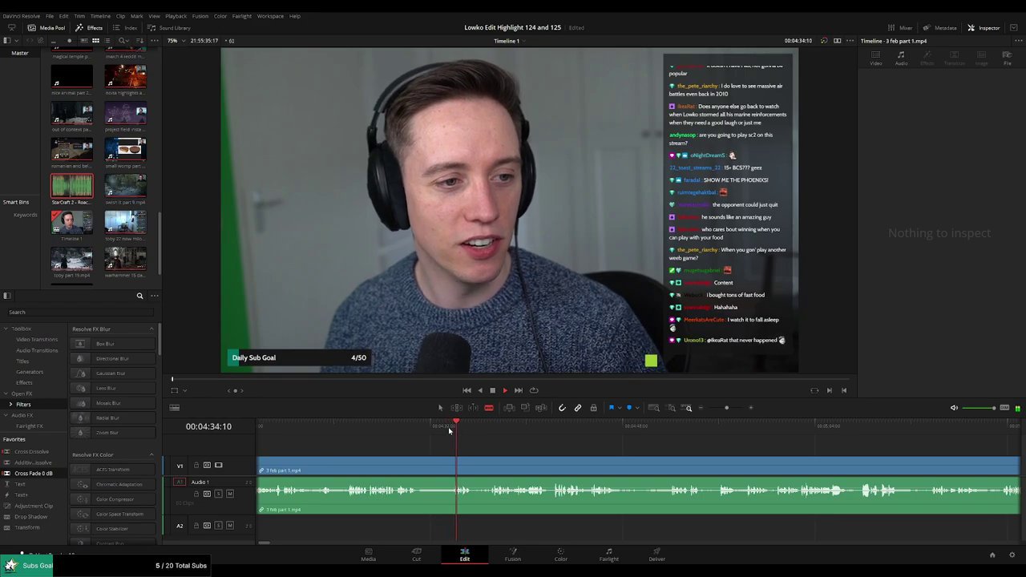
{"action": "left_click", "coordinate": [350, 430]}
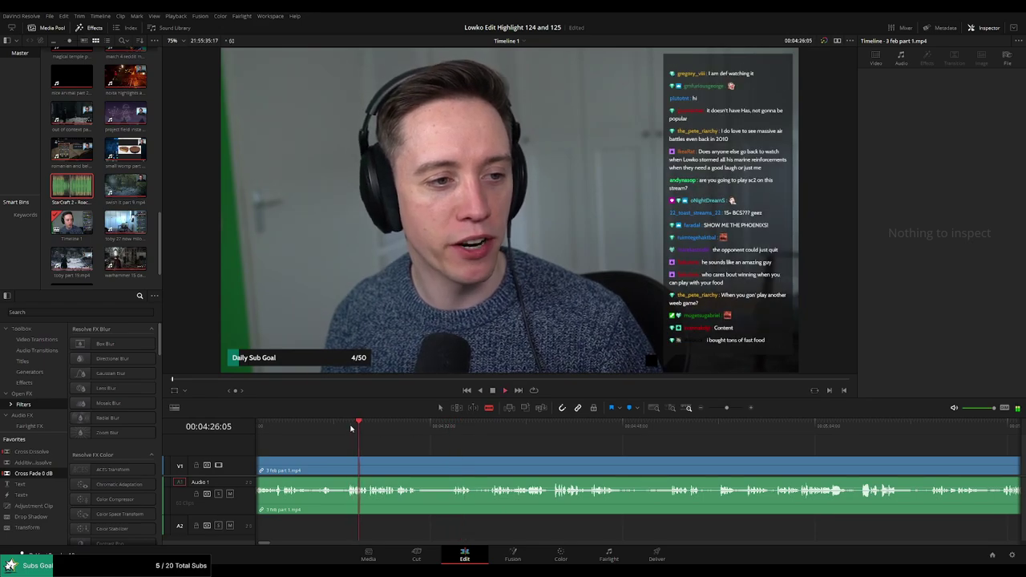
{"action": "left_click", "coordinate": [462, 431]}
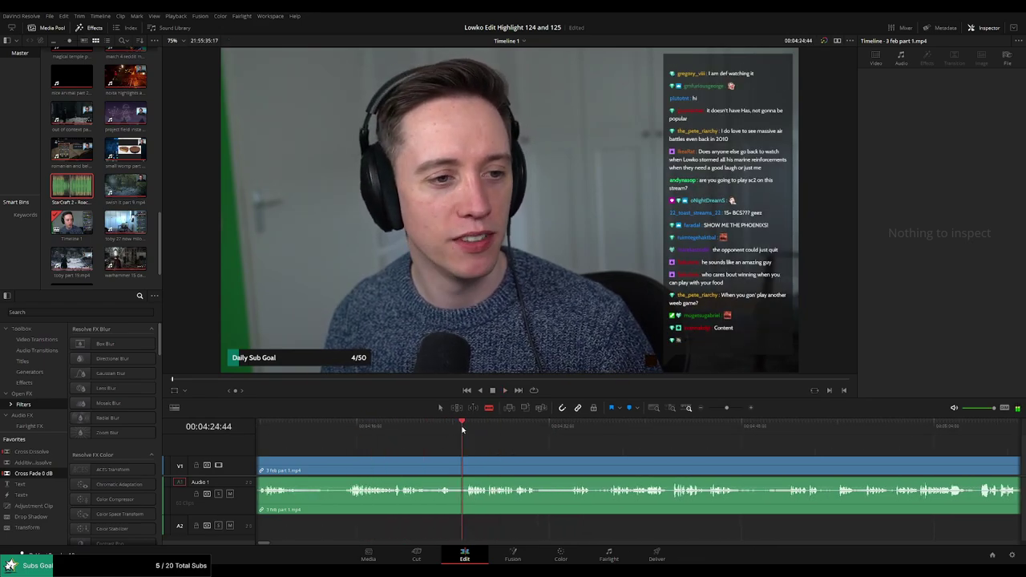
{"action": "left_click", "coordinate": [351, 429]}
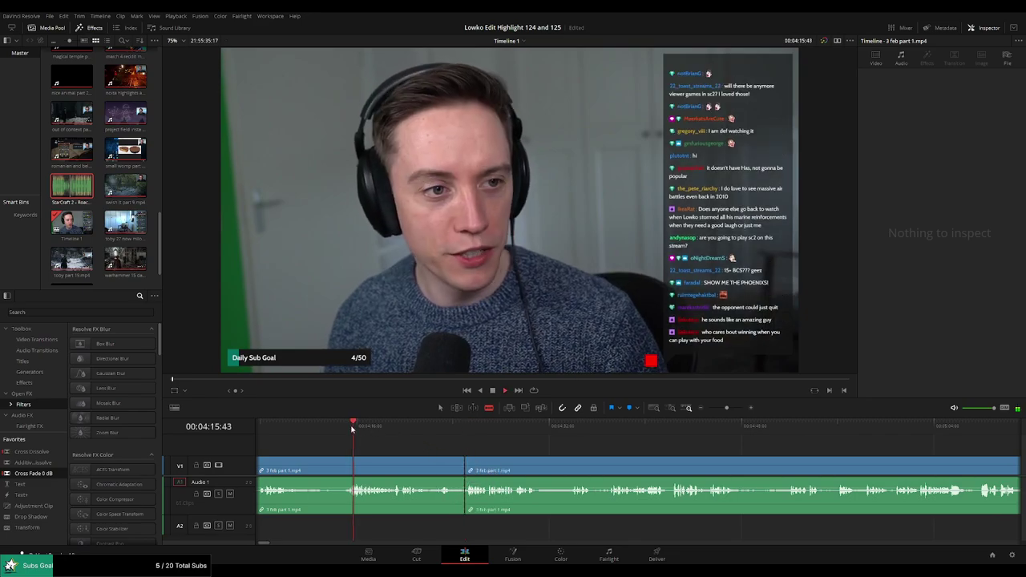
{"action": "left_click", "coordinate": [359, 430]}
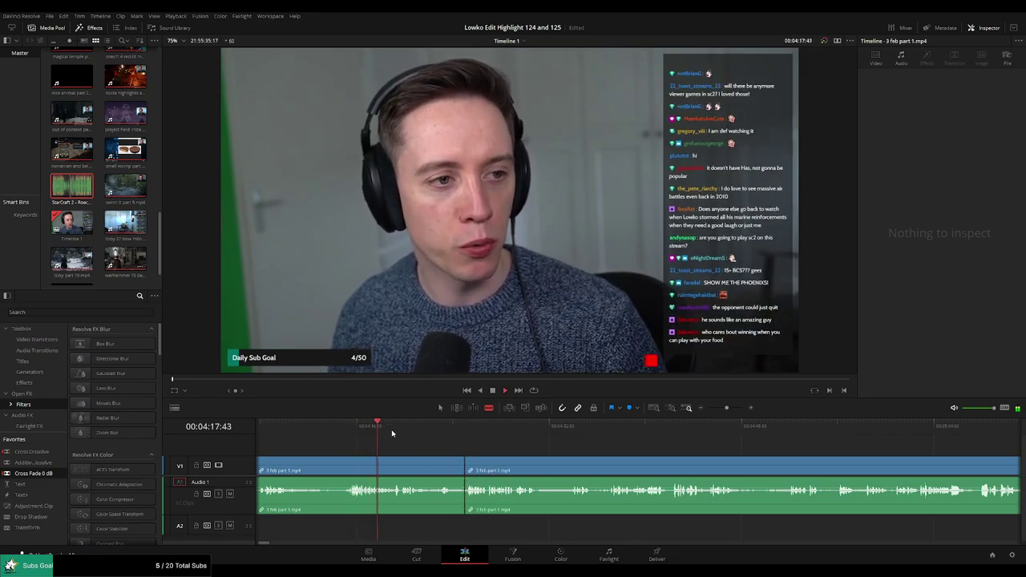
{"action": "key", "text": "ctrl+z"}
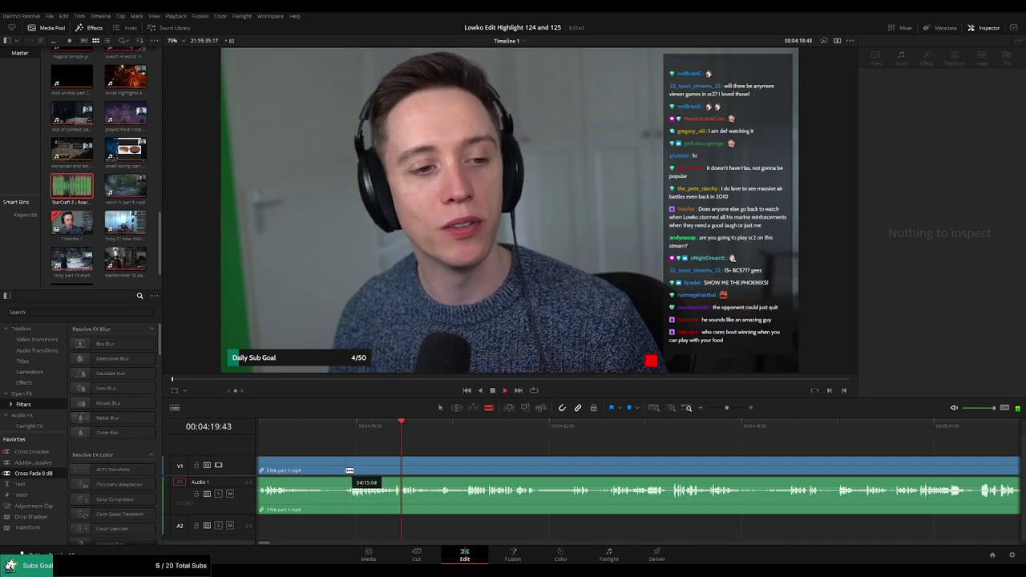
Split the facecam clip at the pause and ripple-delete the paused section
{"action": "left_click", "coordinate": [350, 471]}
{"action": "key", "text": "a"}
{"action": "left_click", "coordinate": [334, 473]}
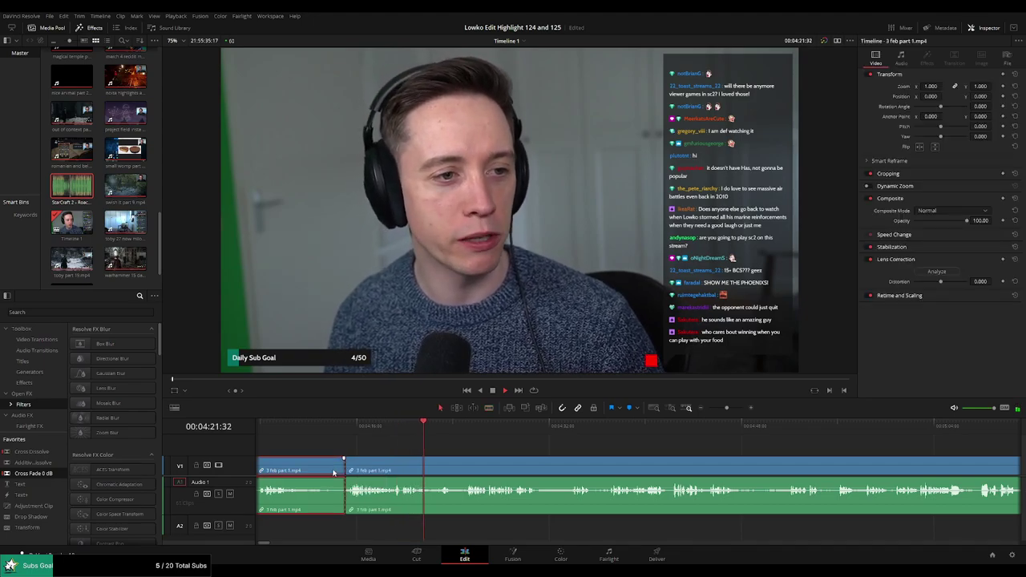
{"action": "key", "text": "Delete"}
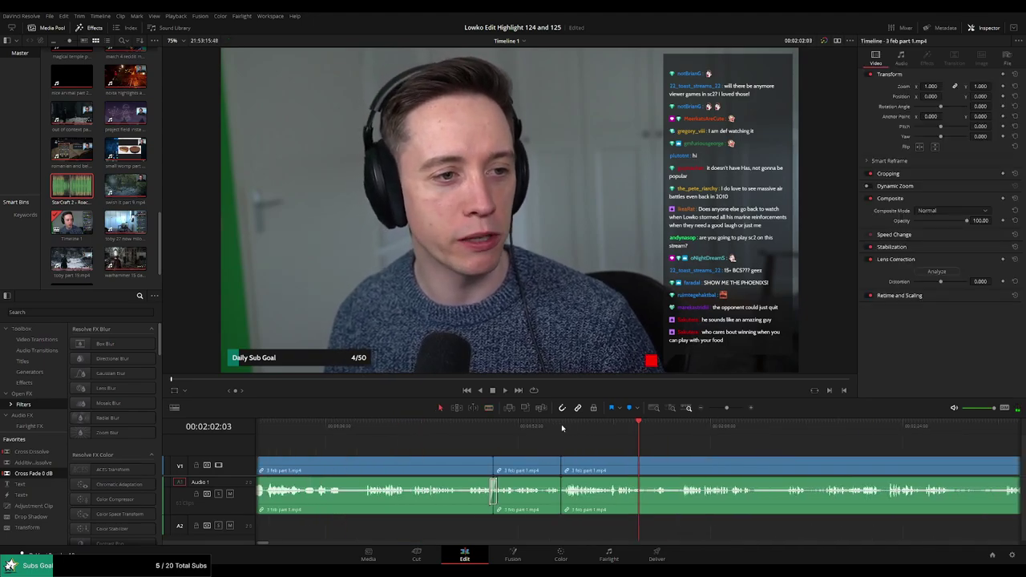
{"action": "left_click", "coordinate": [554, 427]}
{"action": "key", "text": "space"}
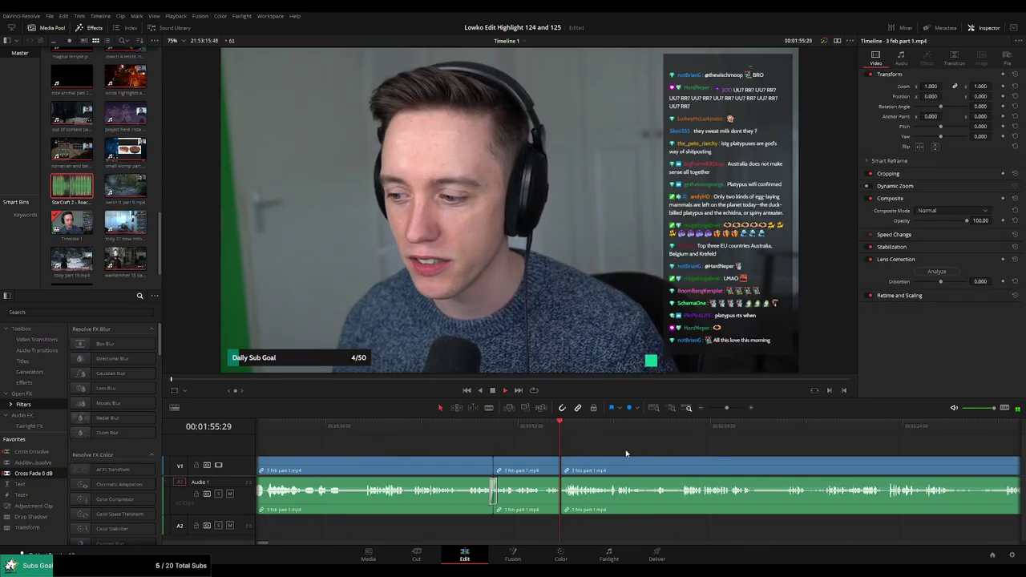
Trim the edit point later, delete the leftover sliver, and extend the join about 12 frames
{"action": "scroll", "coordinate": [544, 447], "scroll_direction": "right", "scroll_amount": 3}
{"action": "scroll", "coordinate": [497, 452], "scroll_direction": "up", "scroll_amount": 2}
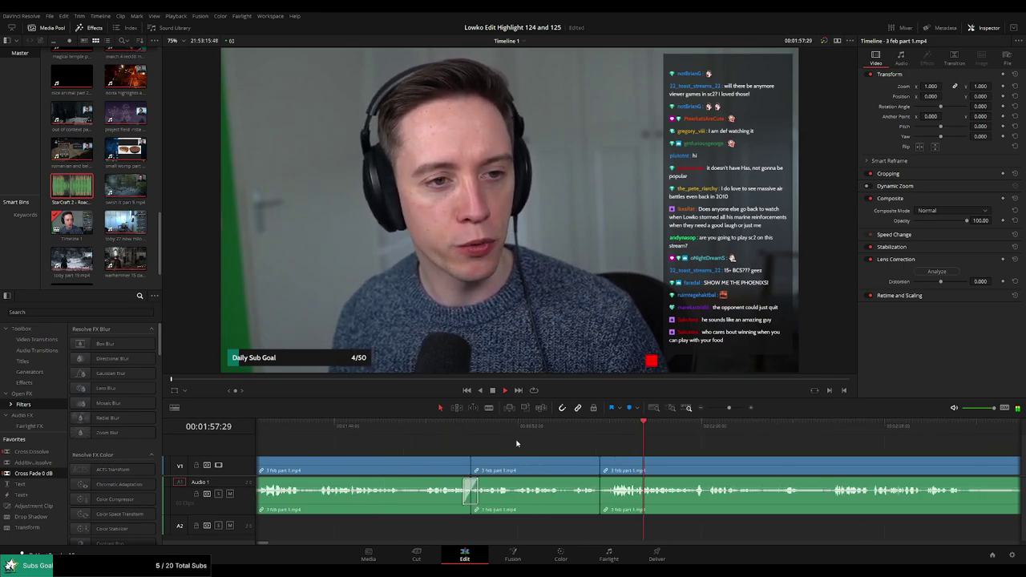
{"action": "left_click_drag", "start_coordinate": [538, 469], "coordinate": [538, 471]}
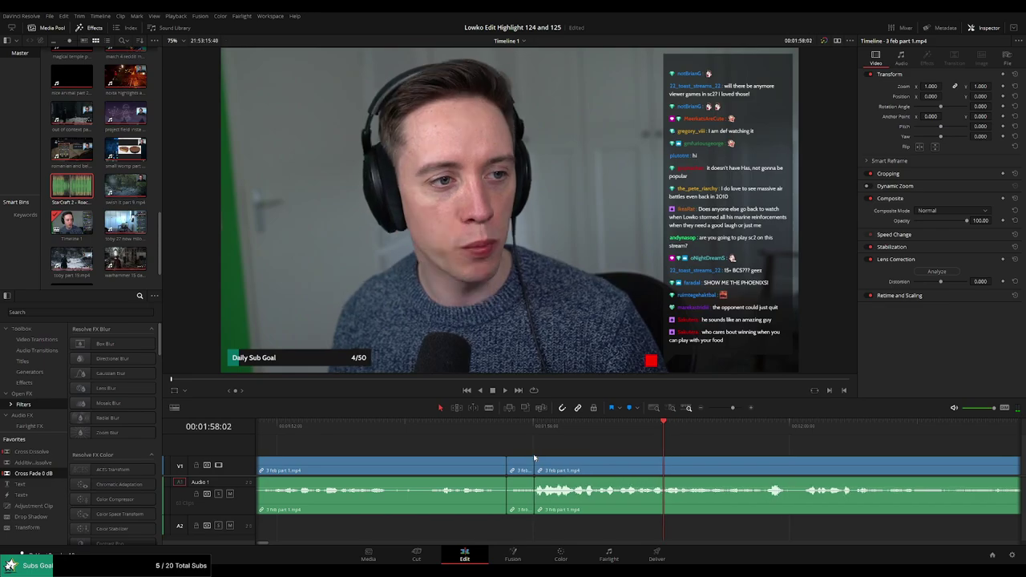
{"action": "left_click", "coordinate": [534, 432]}
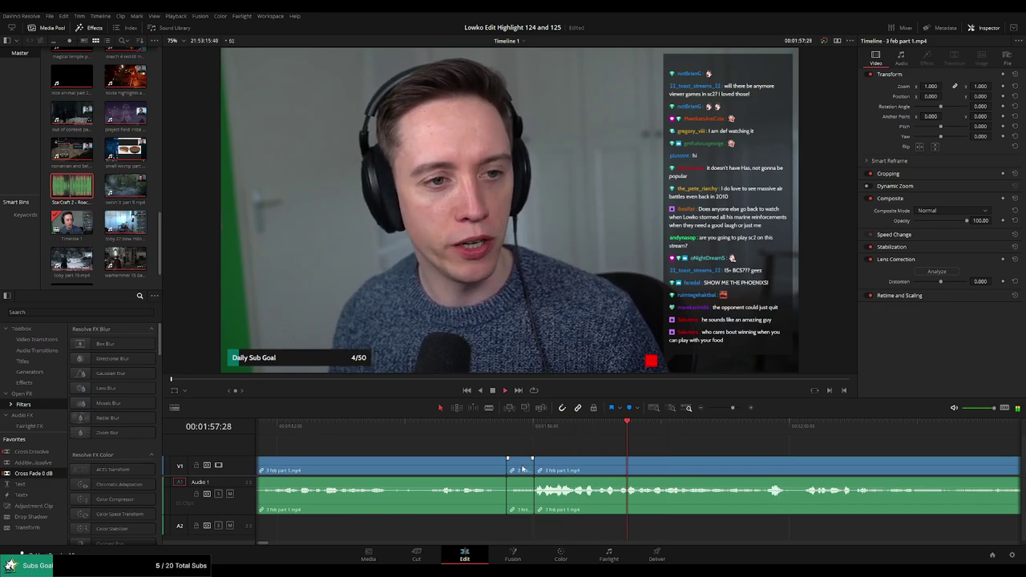
{"action": "key", "text": "Delete"}
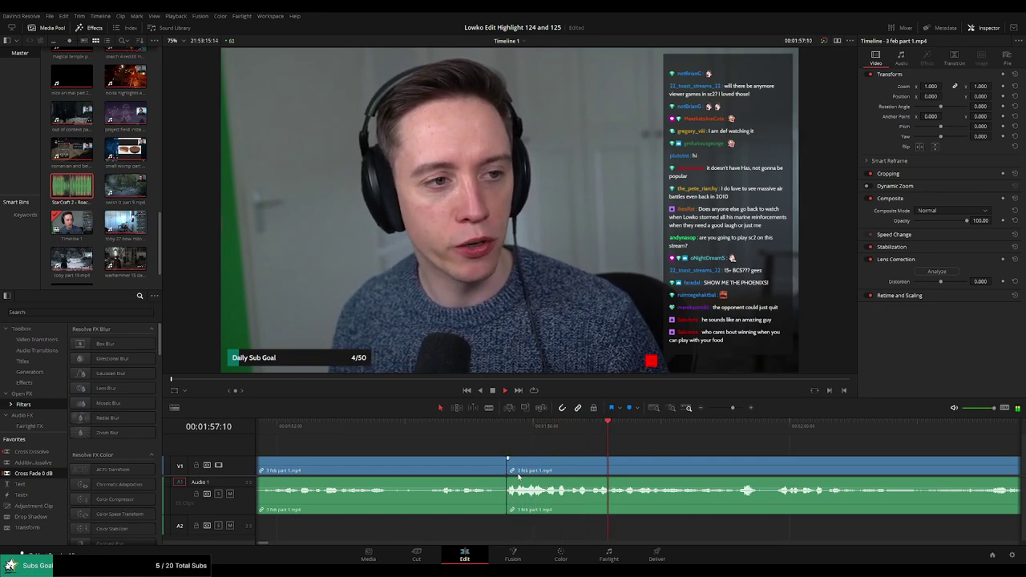
{"action": "left_click_drag", "start_coordinate": [508, 480], "coordinate": [534, 479]}
{"action": "left_click", "coordinate": [474, 430]}
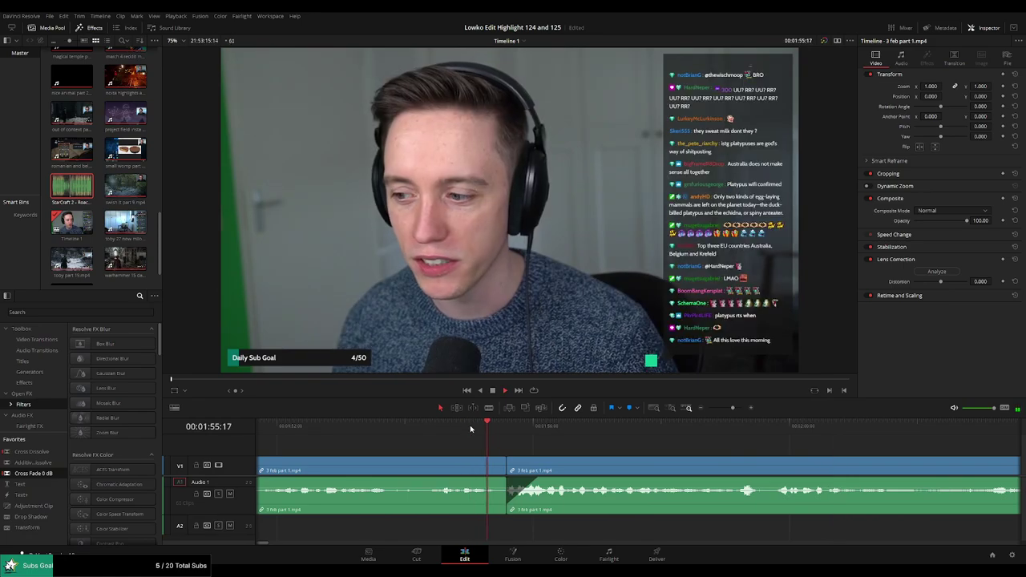
{"action": "left_click", "coordinate": [438, 427]}
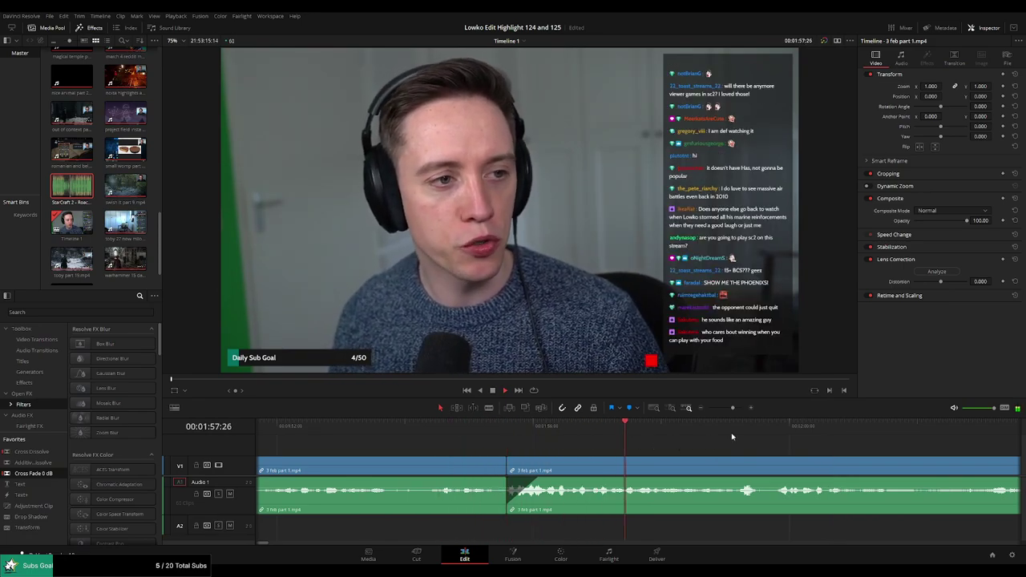
{"action": "left_click_drag", "start_coordinate": [732, 408], "coordinate": [729, 408]}
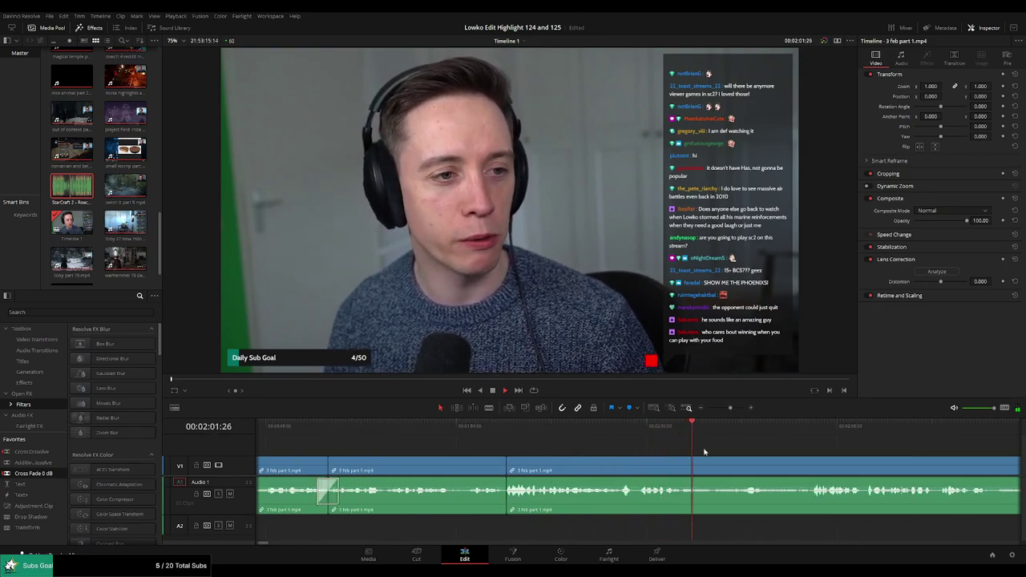
Split the facecam clip at the start of the pause near 02:10
{"action": "scroll", "coordinate": [772, 449], "scroll_direction": "right", "scroll_amount": 3}
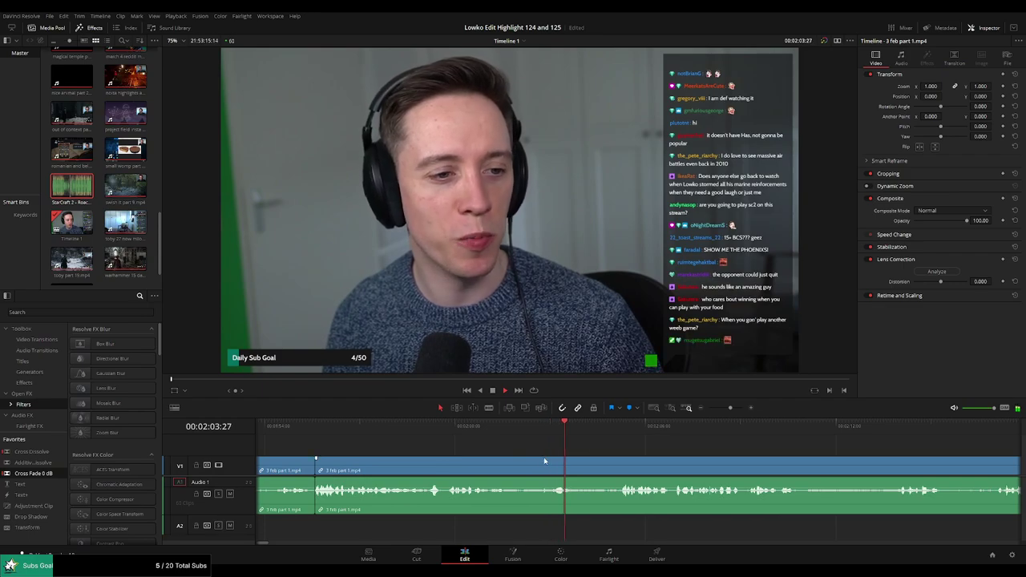
{"action": "key", "text": "b"}
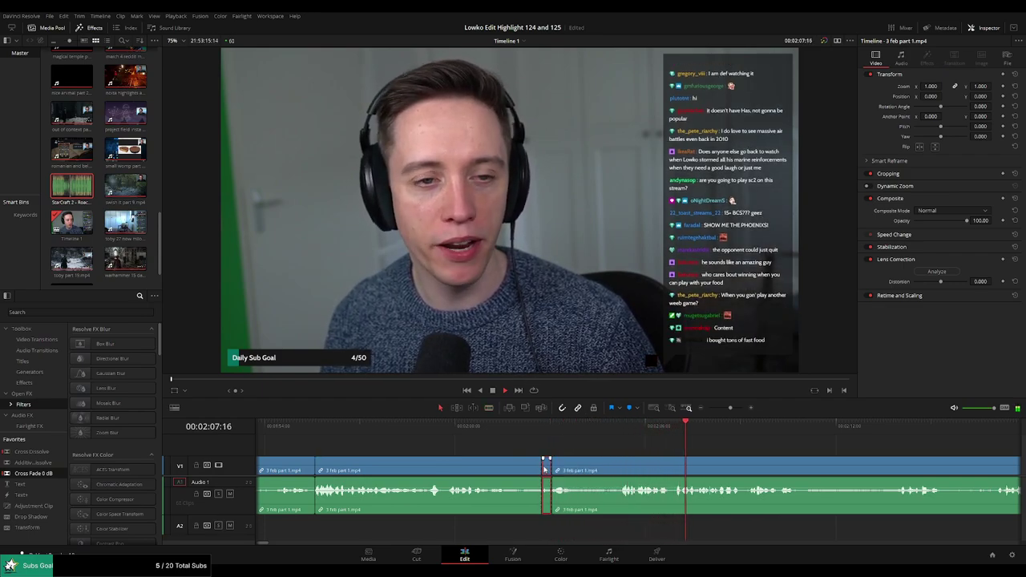
{"action": "left_click", "coordinate": [525, 433]}
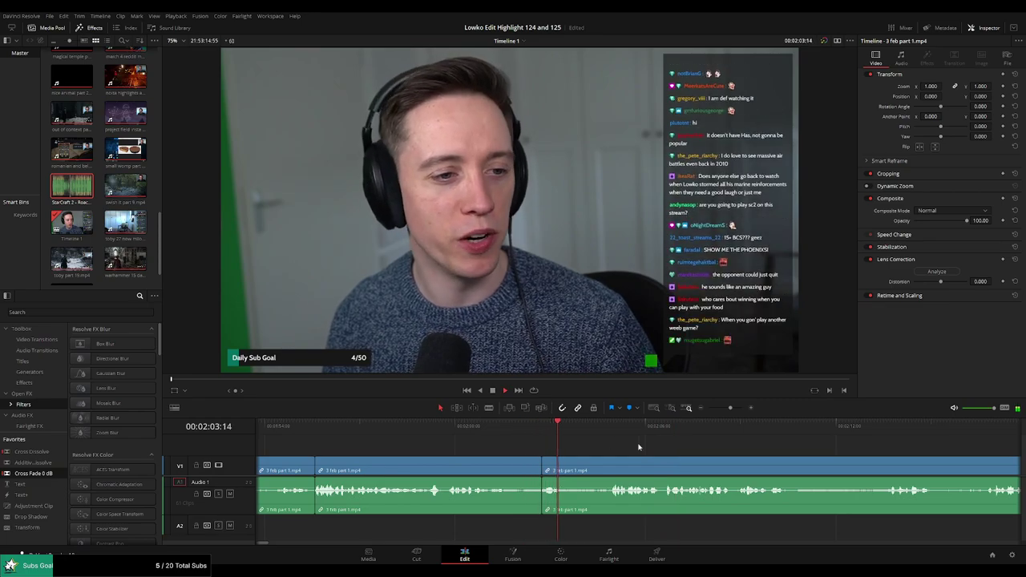
{"action": "scroll", "coordinate": [518, 442], "scroll_direction": "right", "scroll_amount": 2}
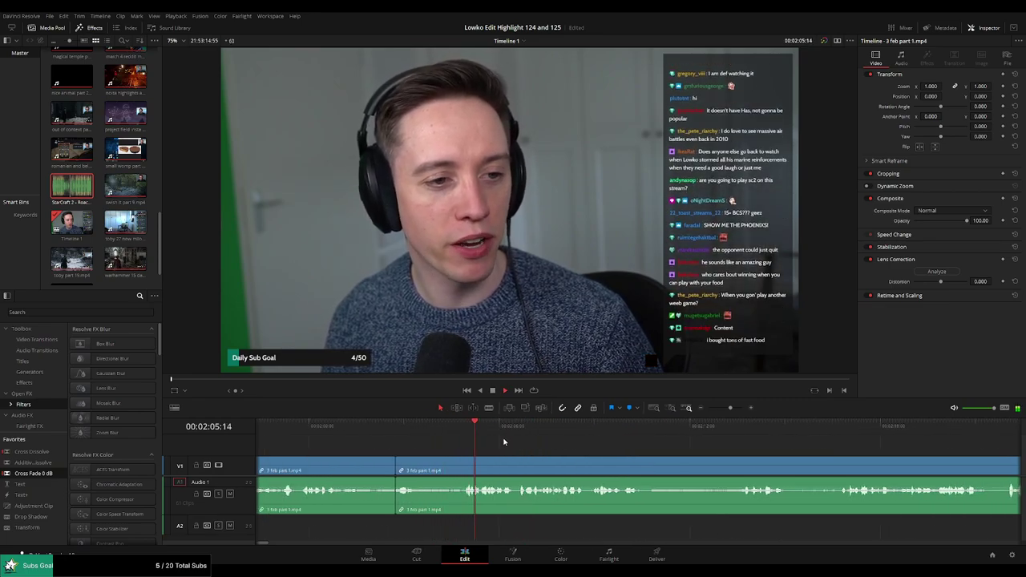
{"action": "scroll", "coordinate": [599, 447], "scroll_direction": "right", "scroll_amount": 1}
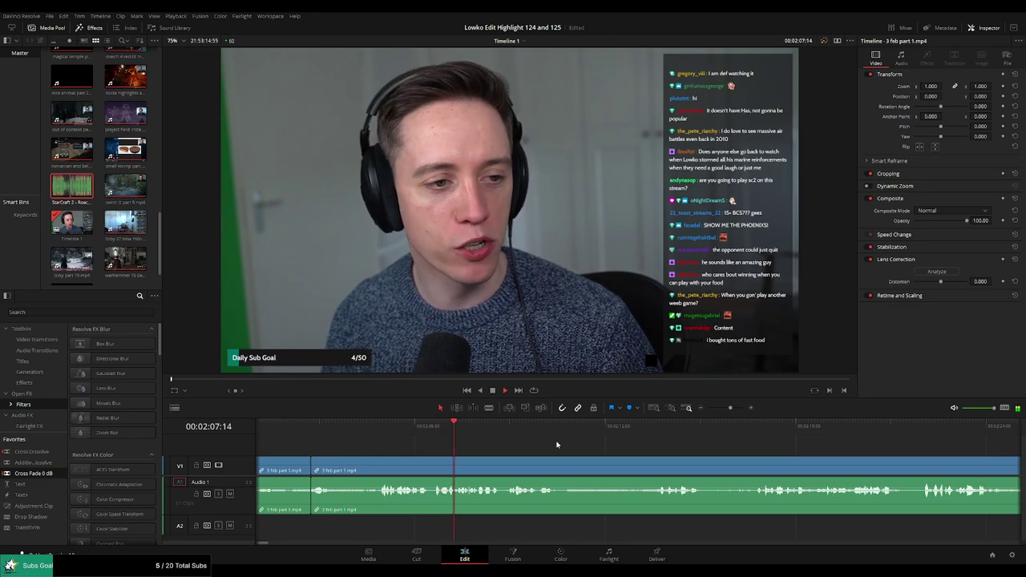
{"action": "scroll", "coordinate": [559, 437], "scroll_direction": "right", "scroll_amount": 2}
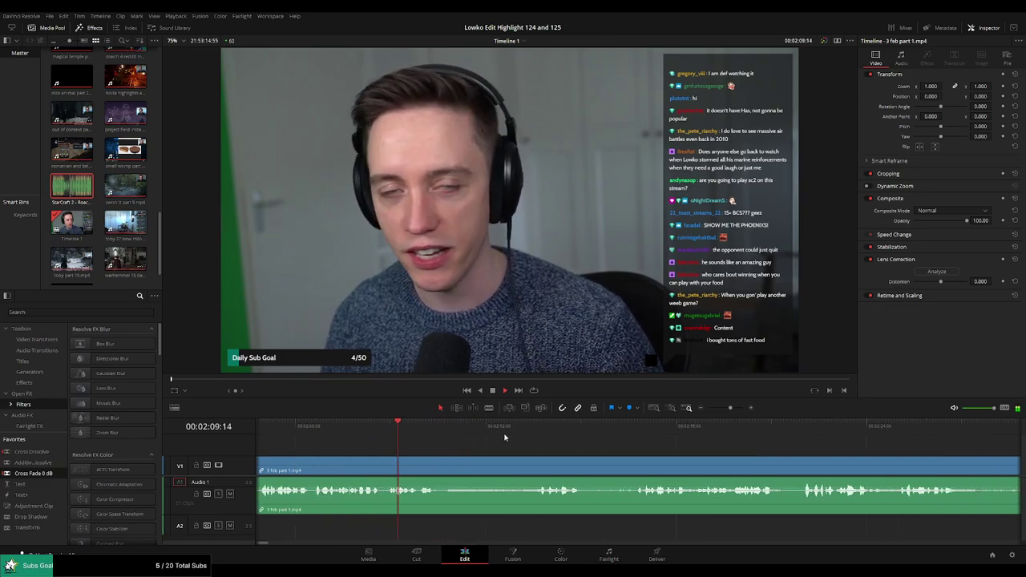
{"action": "key", "text": "b"}
{"action": "left_click", "coordinate": [441, 469]}
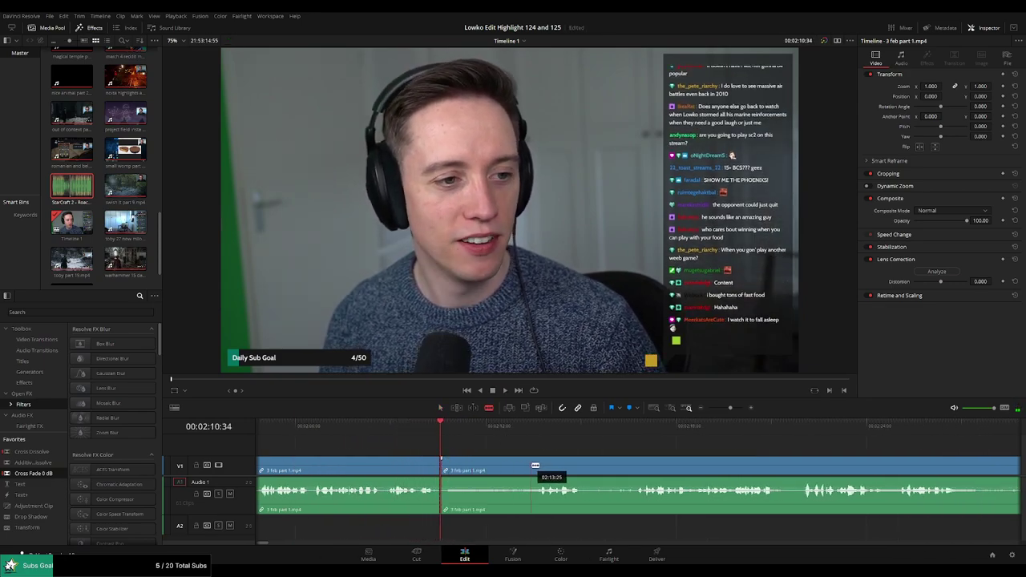
Cut where speech resumes, ripple-delete the silent section, and move on to the next pause
{"action": "left_click", "coordinate": [526, 428]}
{"action": "key", "text": "space"}
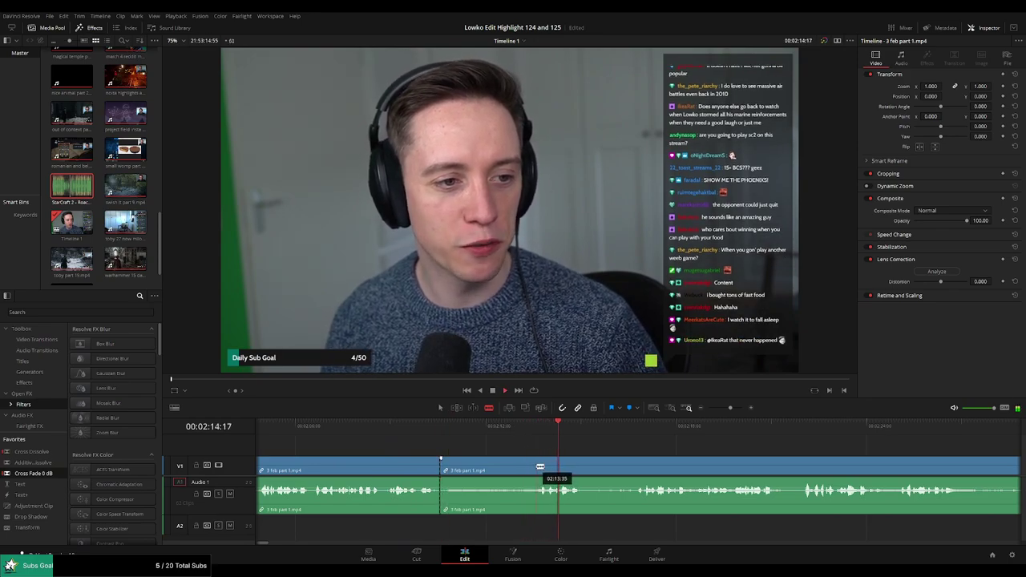
{"action": "left_click", "coordinate": [535, 466]}
{"action": "key", "text": "a"}
{"action": "left_click", "coordinate": [520, 469]}
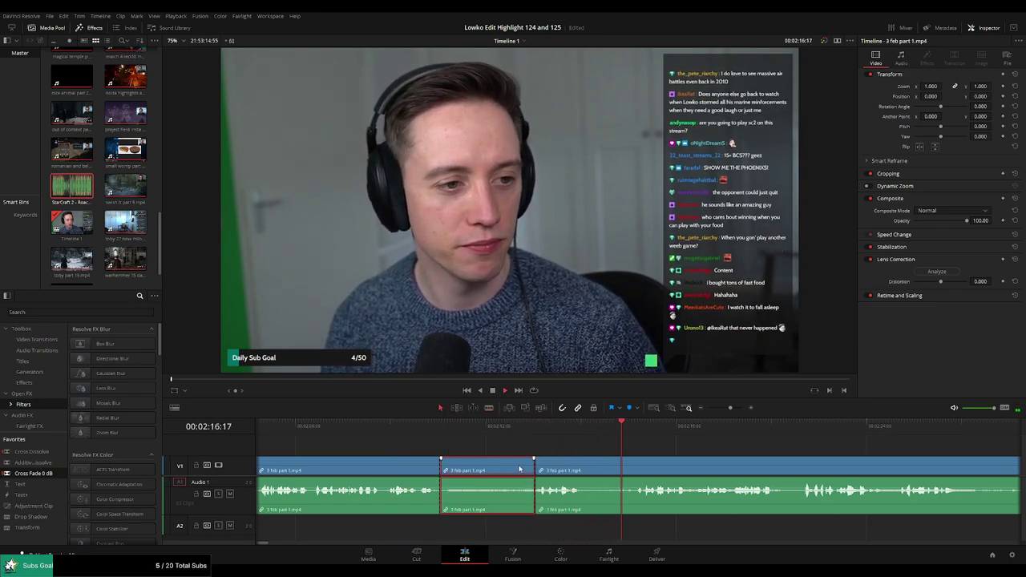
{"action": "key", "text": "Delete"}
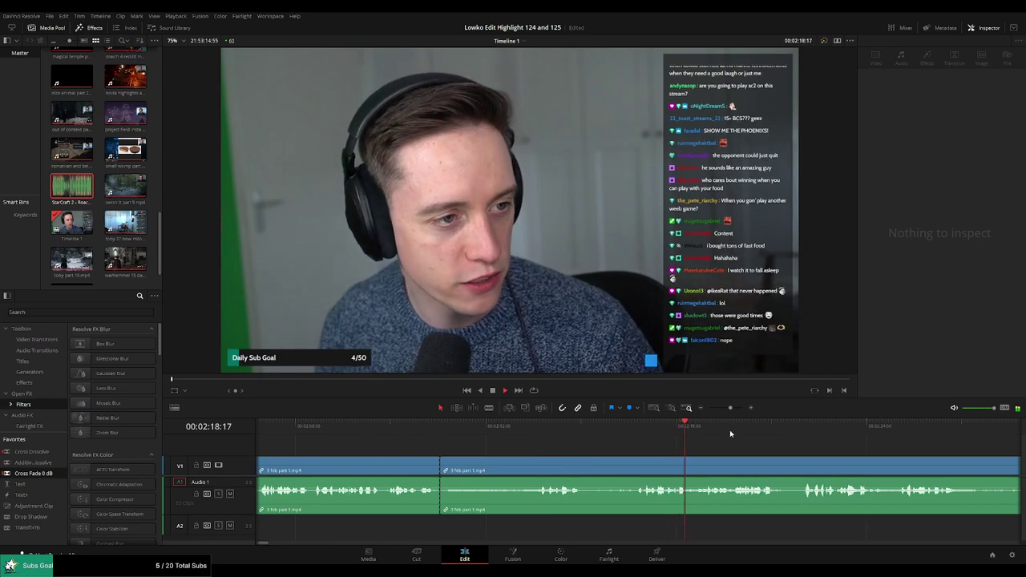
{"action": "left_click", "coordinate": [794, 426]}
{"action": "scroll", "coordinate": [739, 434], "scroll_direction": "down", "scroll_amount": 2}
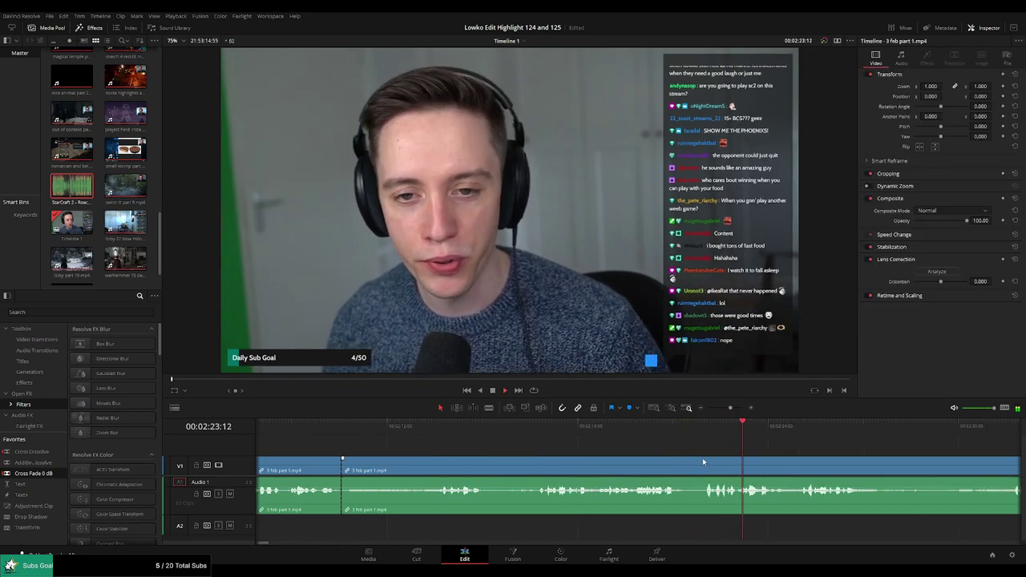
{"action": "scroll", "coordinate": [769, 445], "scroll_direction": "down", "scroll_amount": 2}
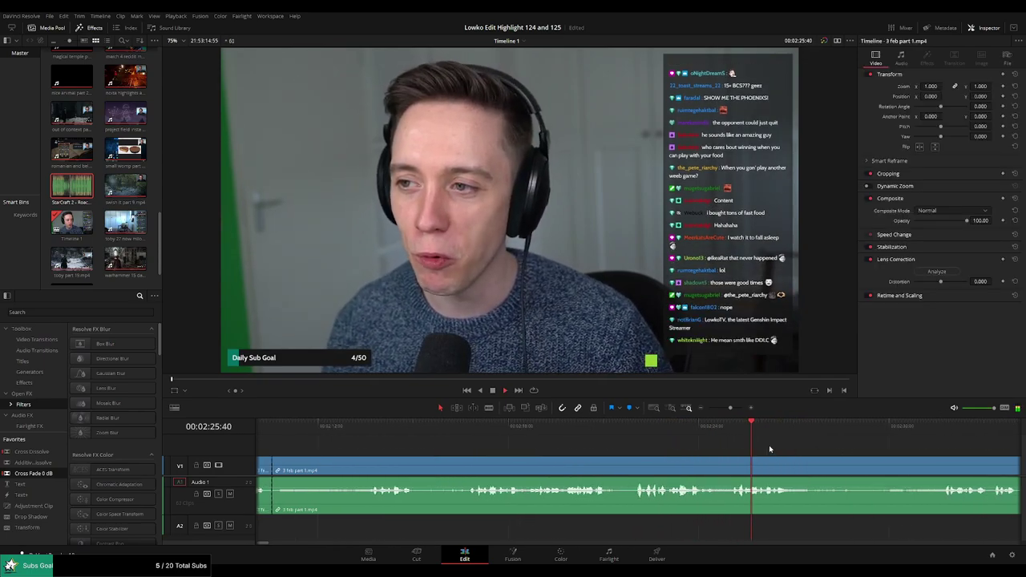
{"action": "scroll", "coordinate": [619, 441], "scroll_direction": "down", "scroll_amount": 3}
{"action": "left_click", "coordinate": [739, 432]}
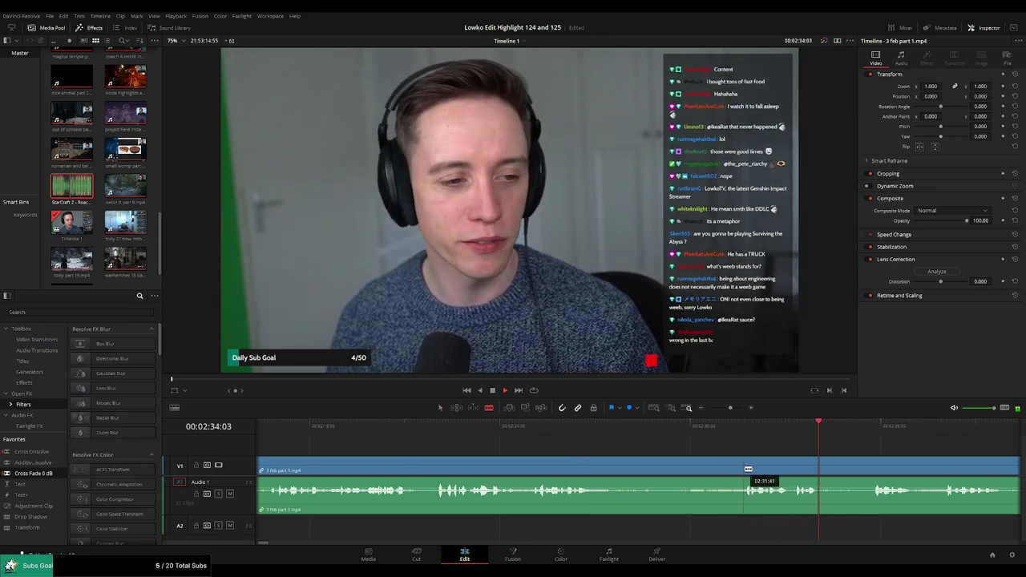
Cut the first pause out of the facecam footage and replay the join
{"action": "left_click", "coordinate": [742, 473]}
{"action": "left_click", "coordinate": [706, 470]}
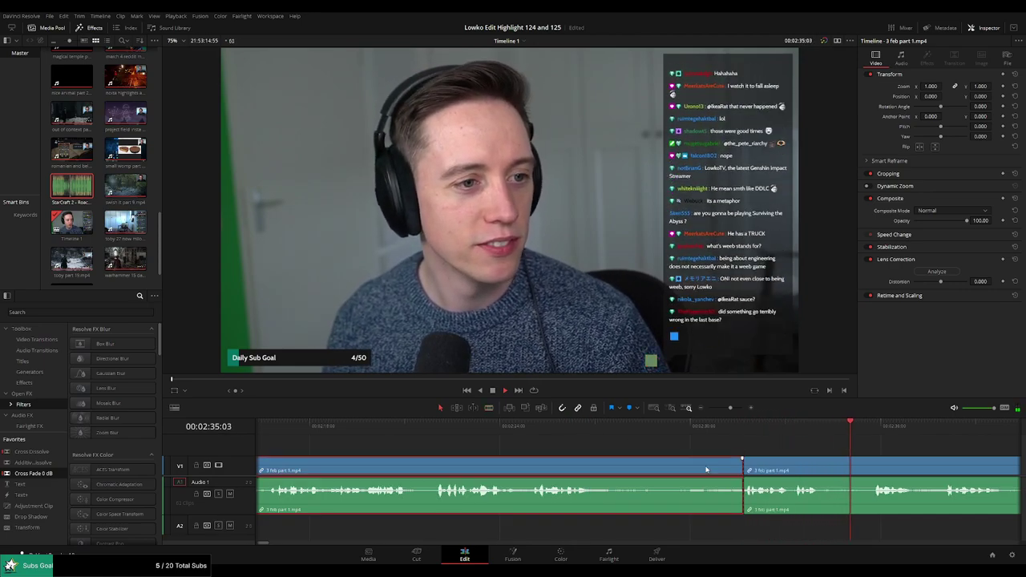
{"action": "key", "text": "Delete"}
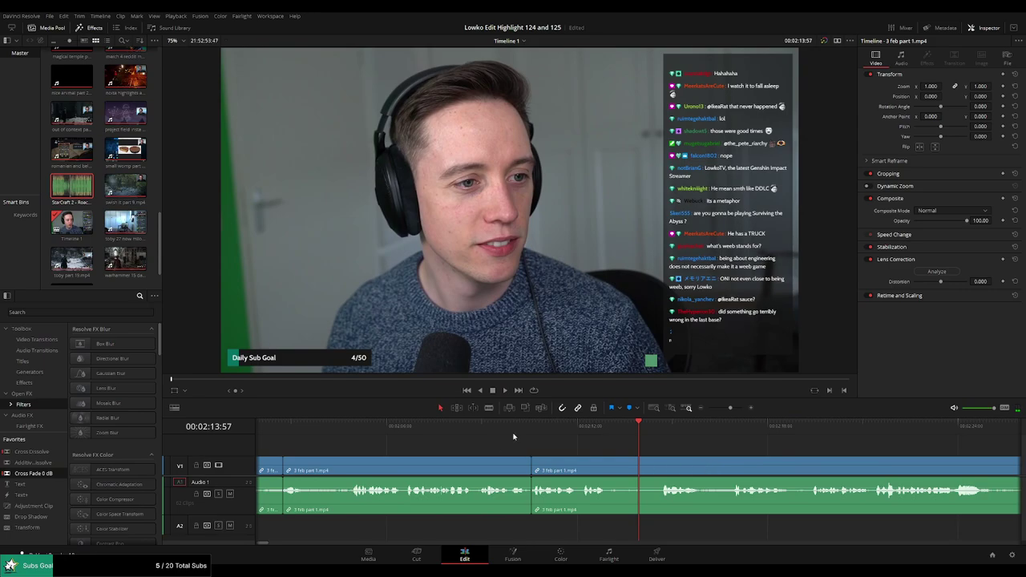
{"action": "left_click", "coordinate": [513, 436]}
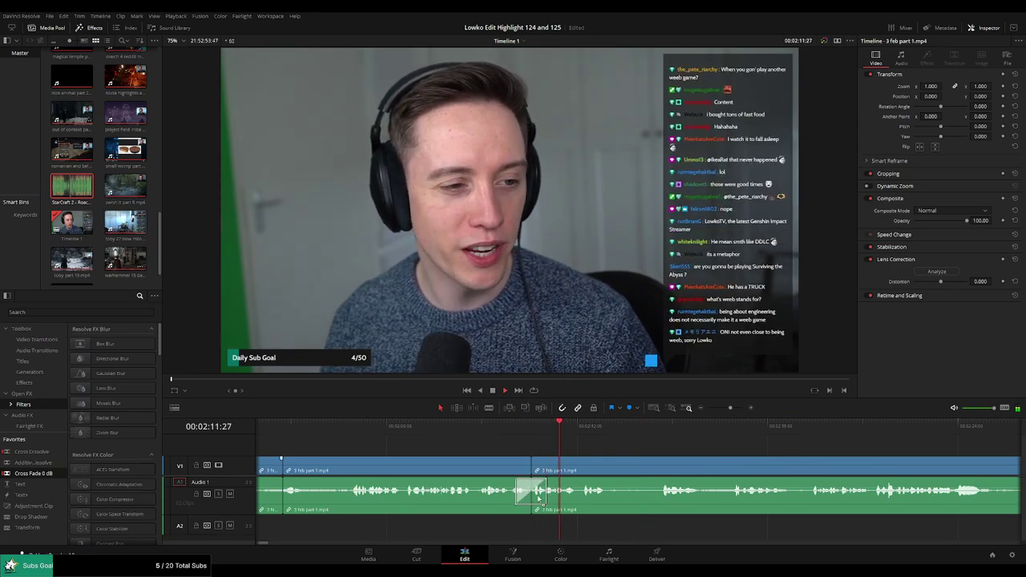
{"action": "left_click", "coordinate": [516, 427]}
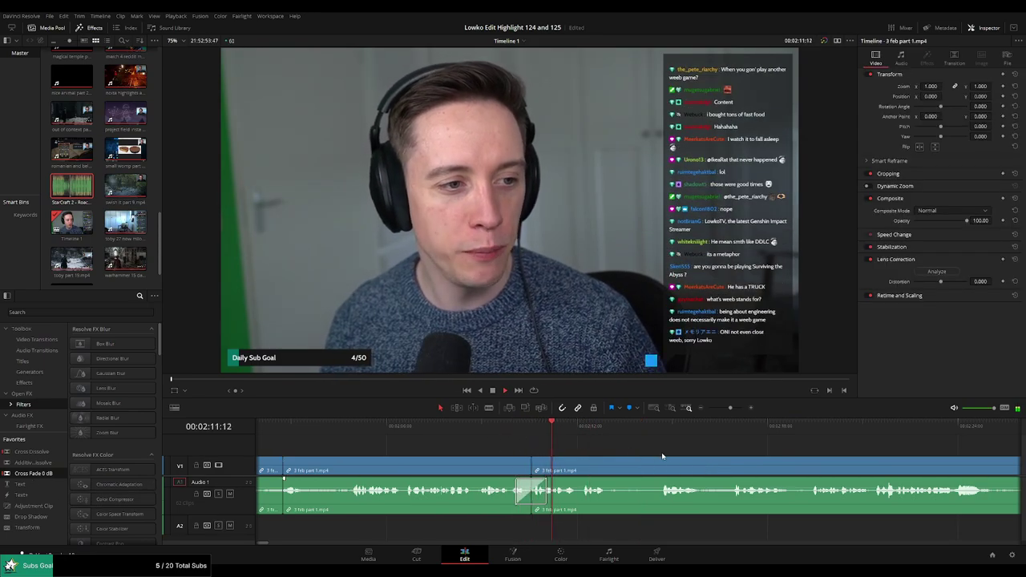
{"action": "scroll", "coordinate": [609, 446], "scroll_direction": "right", "scroll_amount": 2}
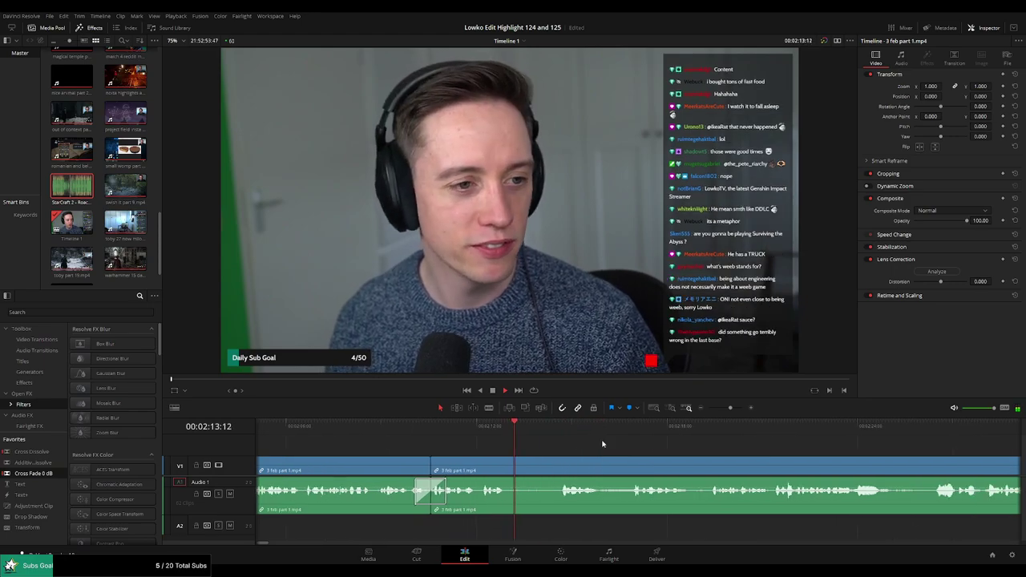
Remove a second short pause, extending the cut to where speech resumes, and replay the cross-fade
{"action": "key", "text": "b"}
{"action": "left_click", "coordinate": [507, 471]}
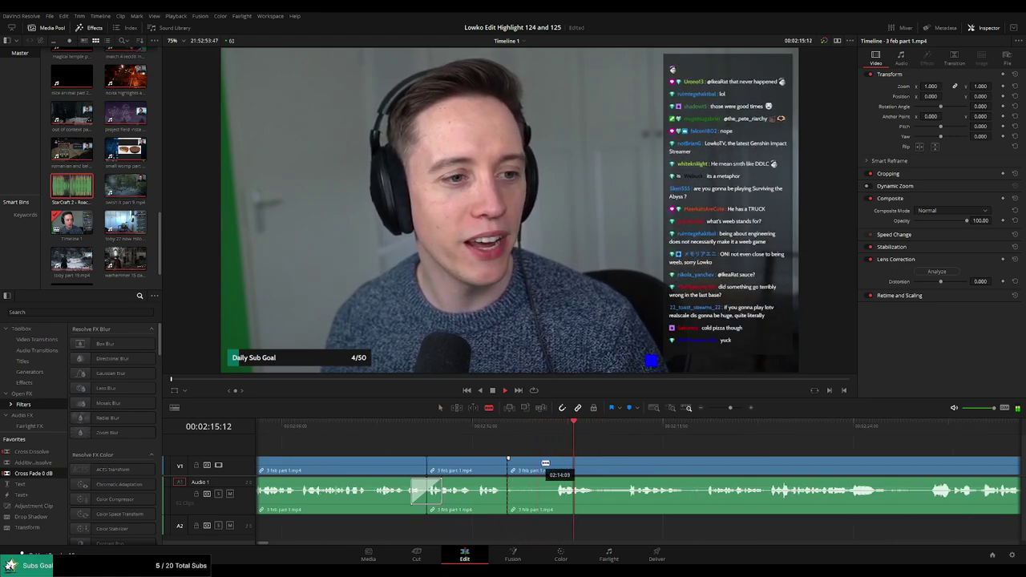
{"action": "left_click", "coordinate": [494, 427]}
{"action": "key", "text": "space"}
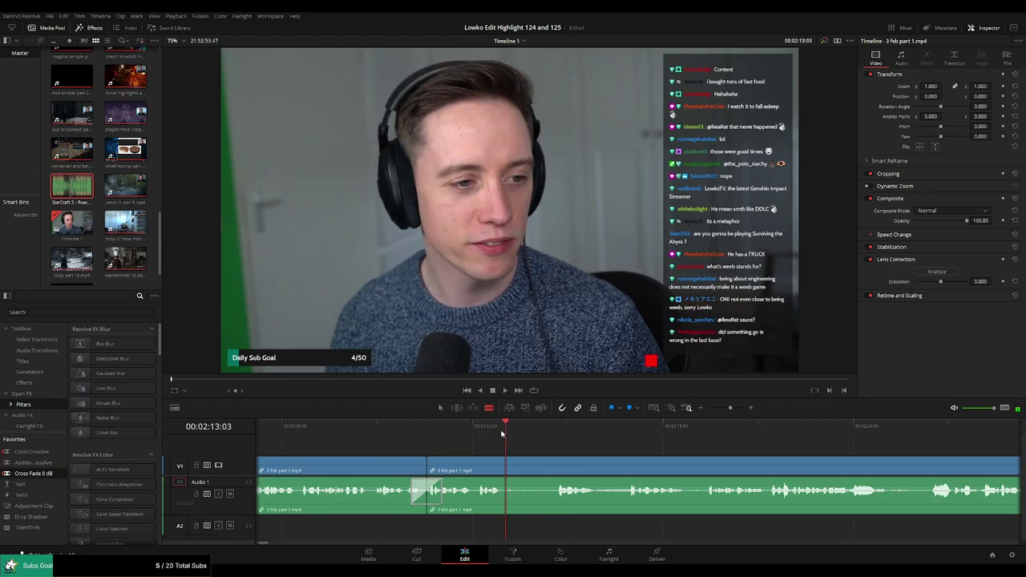
{"action": "left_click_drag", "start_coordinate": [510, 467], "coordinate": [559, 470]}
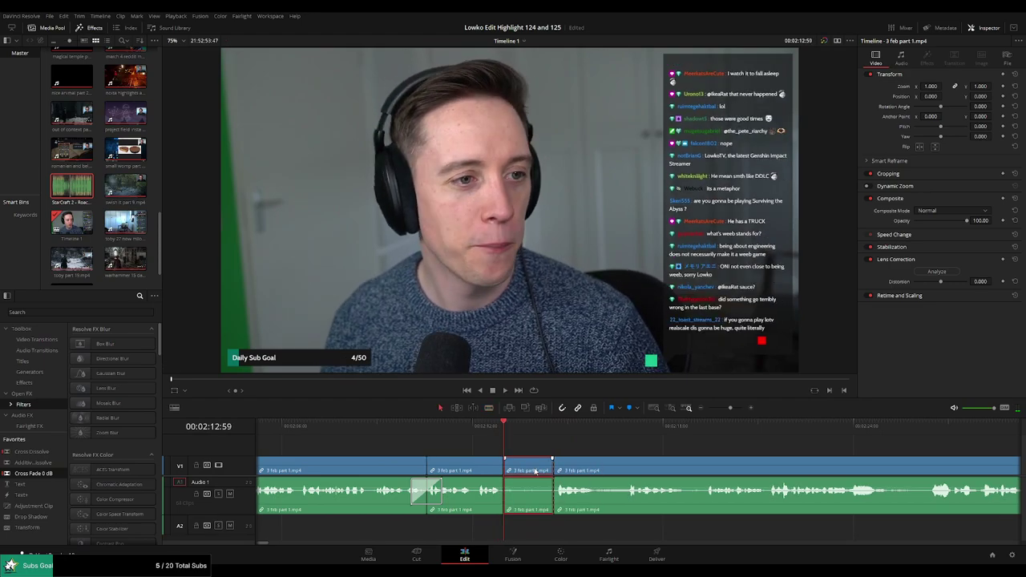
{"action": "key", "text": "Delete"}
{"action": "key", "text": "space"}
{"action": "key", "text": "space"}
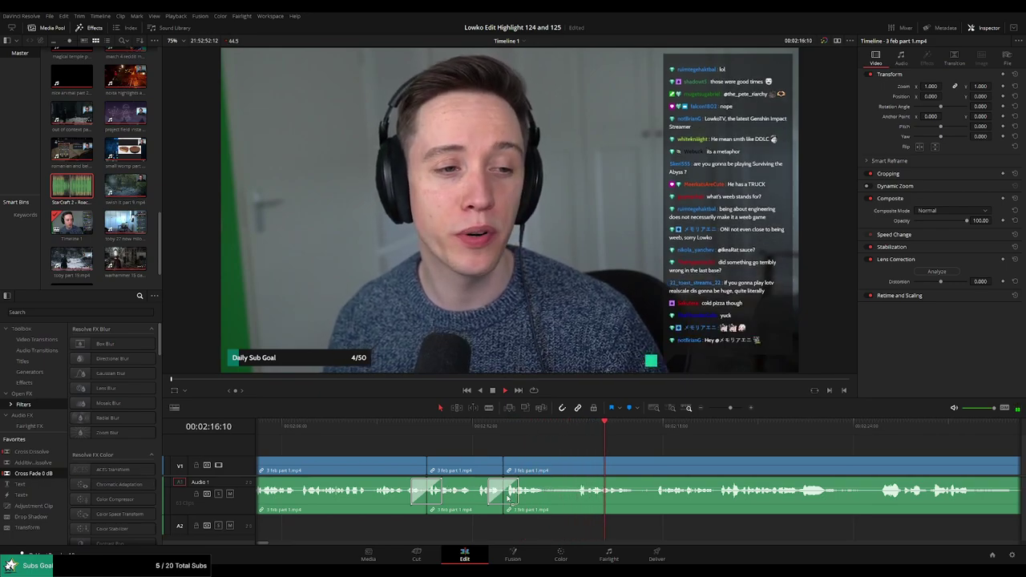
{"action": "left_click", "coordinate": [494, 429]}
{"action": "scroll", "coordinate": [516, 446], "scroll_direction": "right", "scroll_amount": 3}
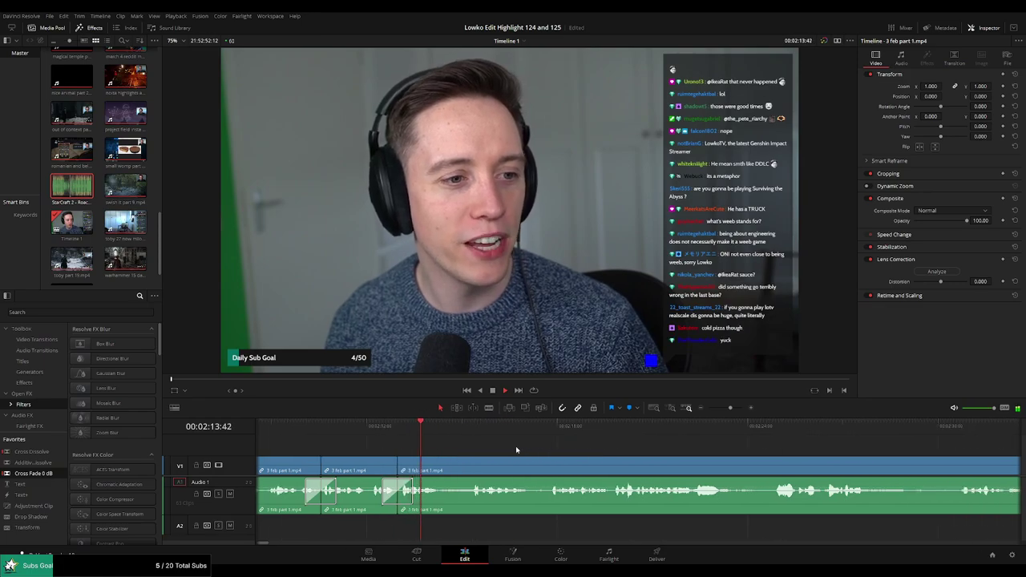
Blade both ends of a third pause, ripple-delete the silent piece, and review the join
{"action": "left_click", "coordinate": [465, 433]}
{"action": "left_click", "coordinate": [548, 435]}
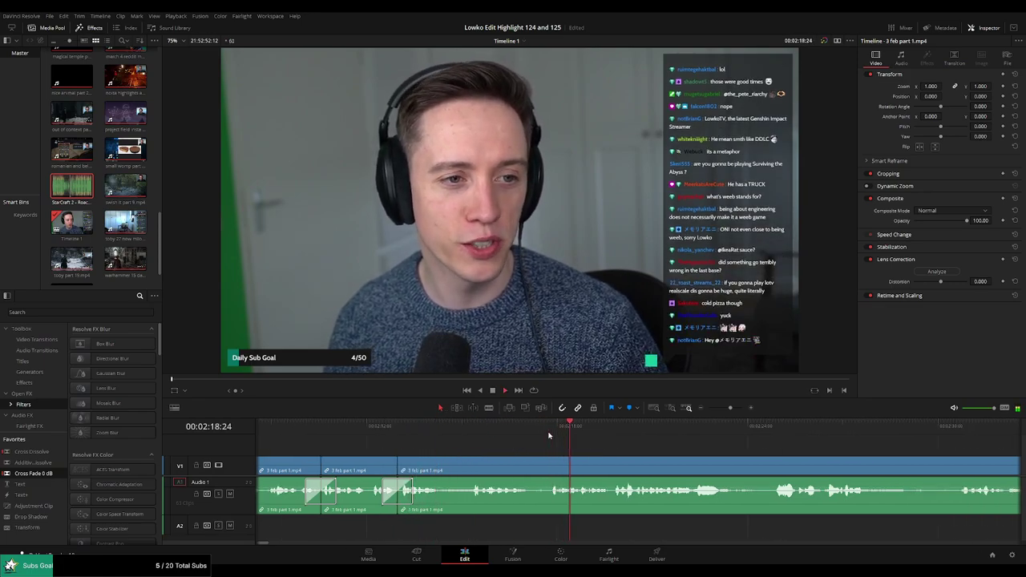
{"action": "key", "text": "b"}
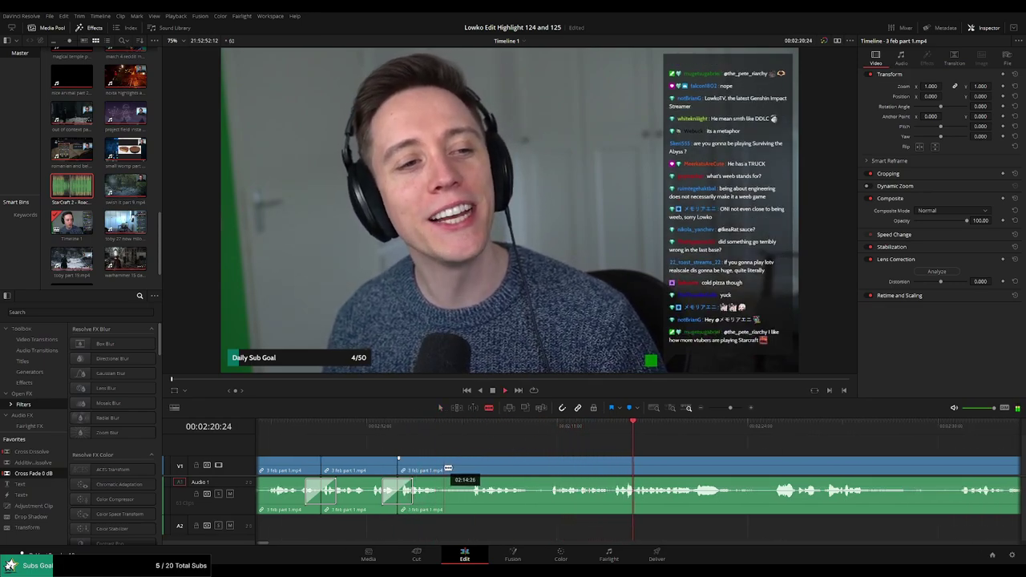
{"action": "left_click", "coordinate": [444, 470]}
{"action": "left_click", "coordinate": [549, 471]}
{"action": "key", "text": "a"}
{"action": "left_click", "coordinate": [524, 471]}
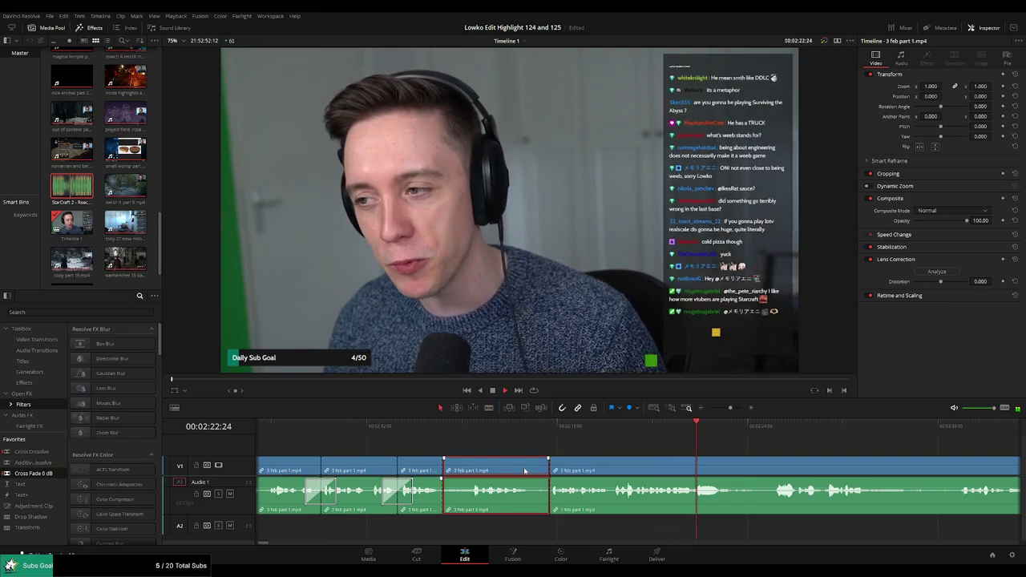
{"action": "key", "text": "Delete"}
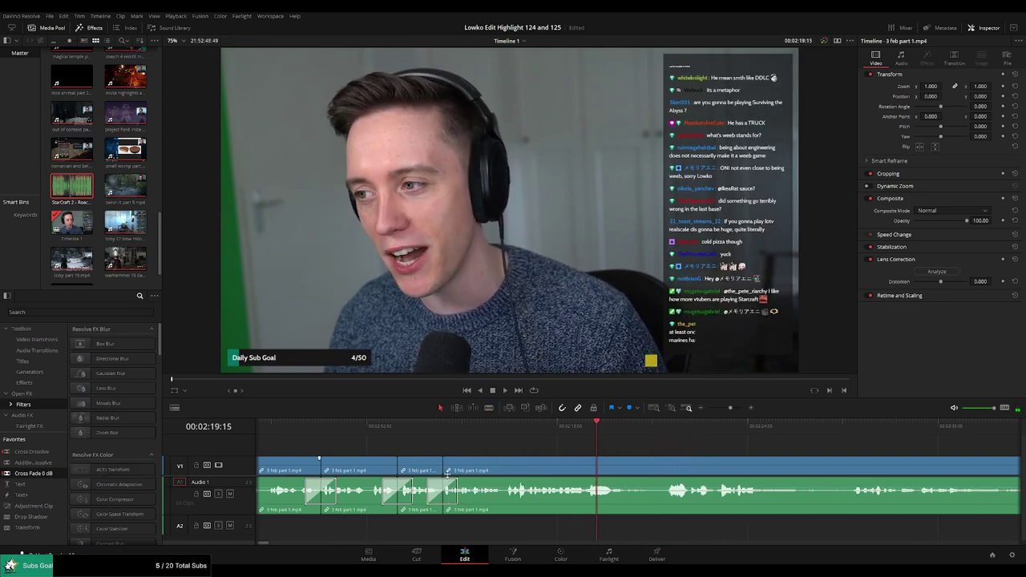
{"action": "left_click", "coordinate": [424, 425]}
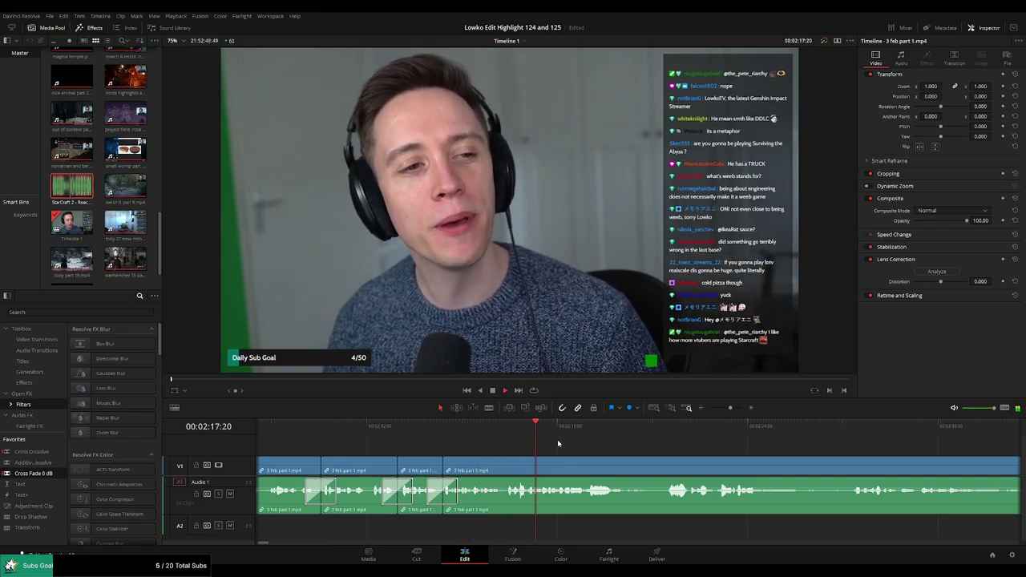
{"action": "scroll", "coordinate": [582, 443], "scroll_direction": "down", "scroll_amount": 2}
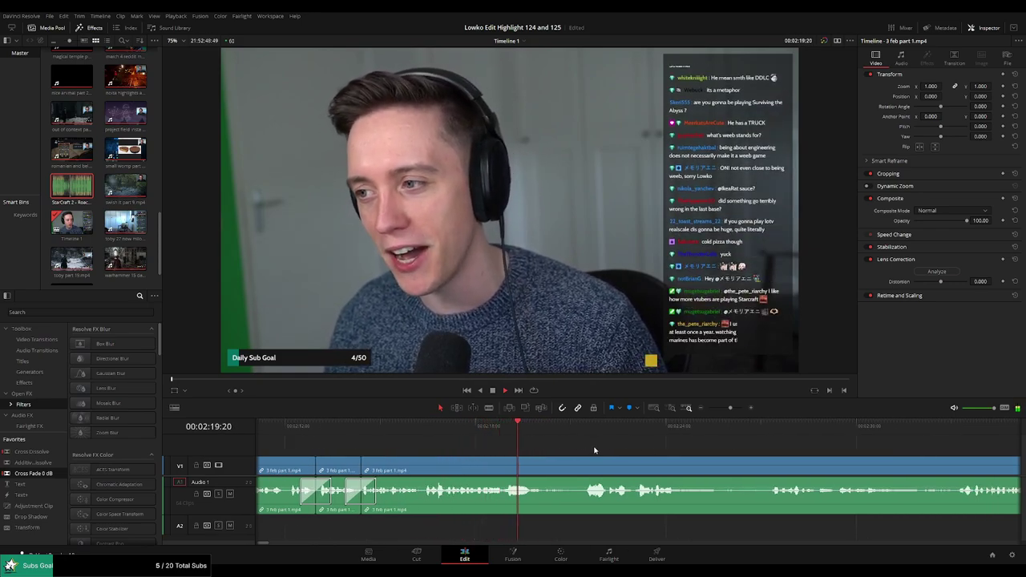
{"action": "scroll", "coordinate": [532, 443], "scroll_direction": "down", "scroll_amount": 3}
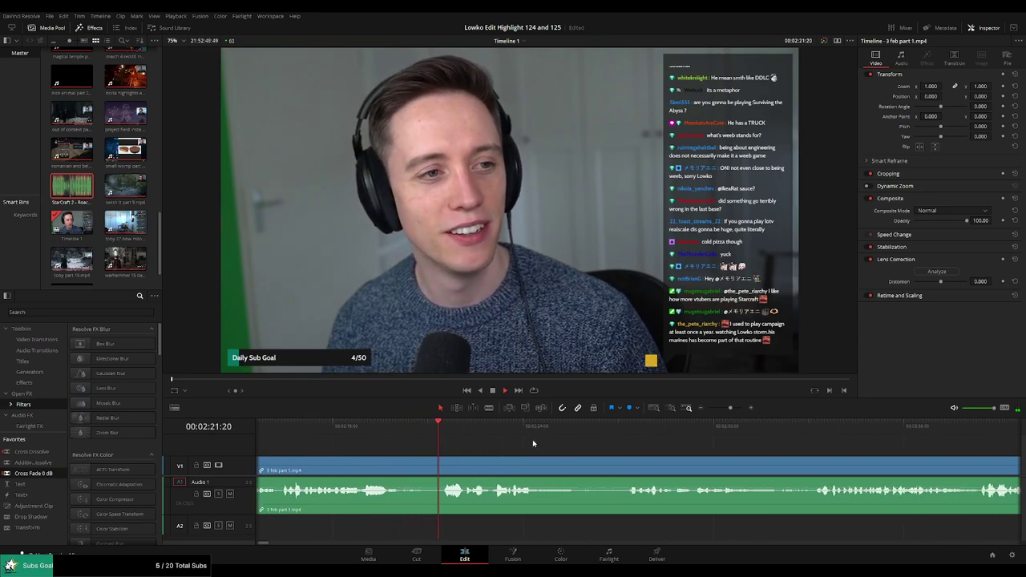
{"action": "scroll", "coordinate": [561, 449], "scroll_direction": "down", "scroll_amount": 1}
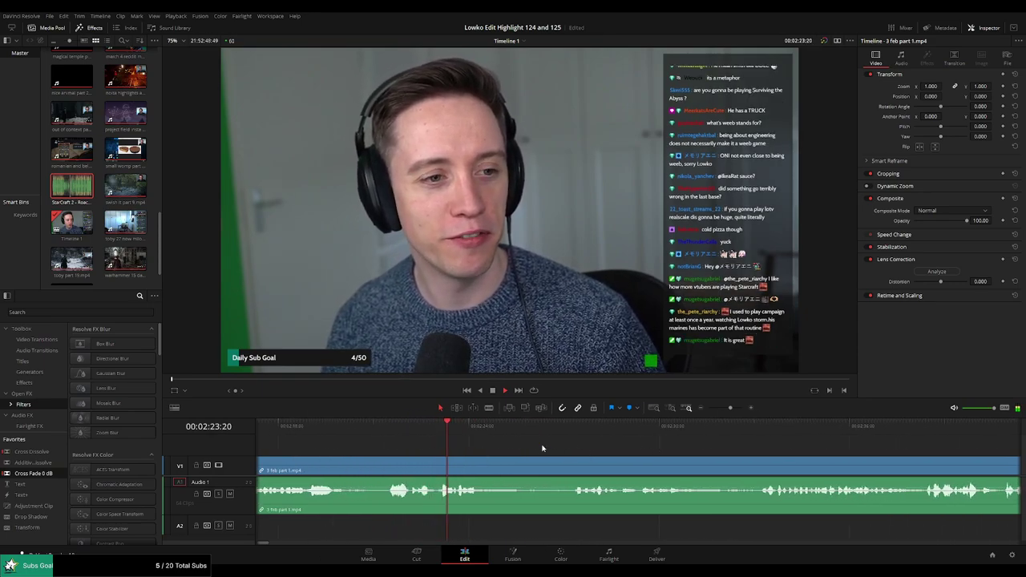
{"action": "scroll", "coordinate": [543, 447], "scroll_direction": "down", "scroll_amount": 1}
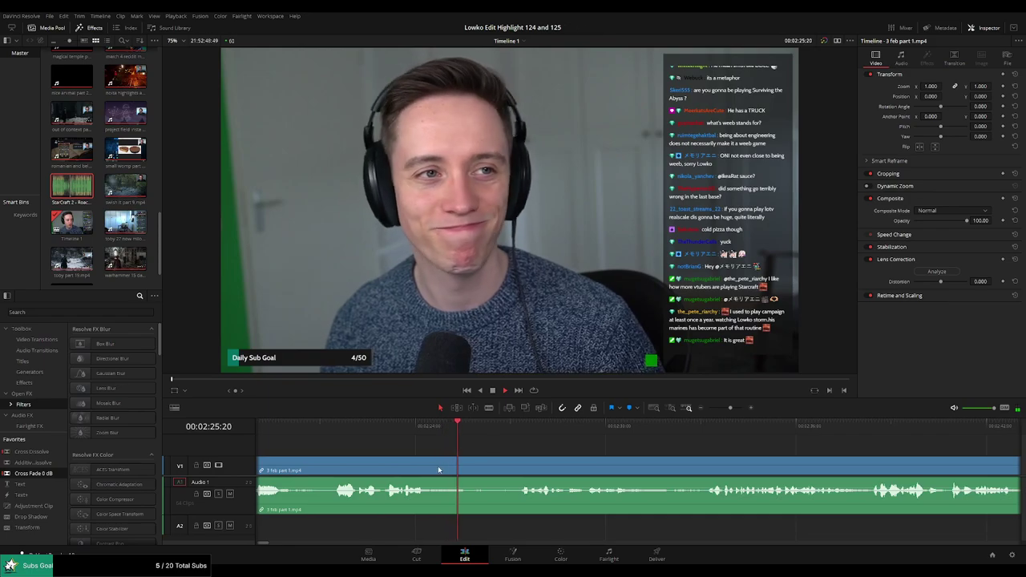
{"action": "scroll", "coordinate": [537, 447], "scroll_direction": "down", "scroll_amount": 2}
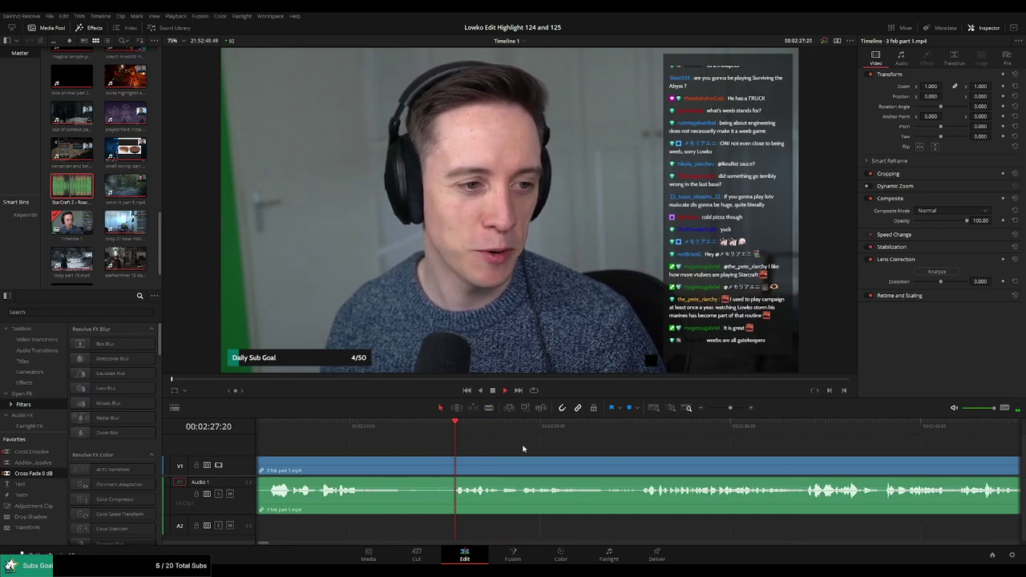
{"action": "scroll", "coordinate": [523, 445], "scroll_direction": "down", "scroll_amount": 2}
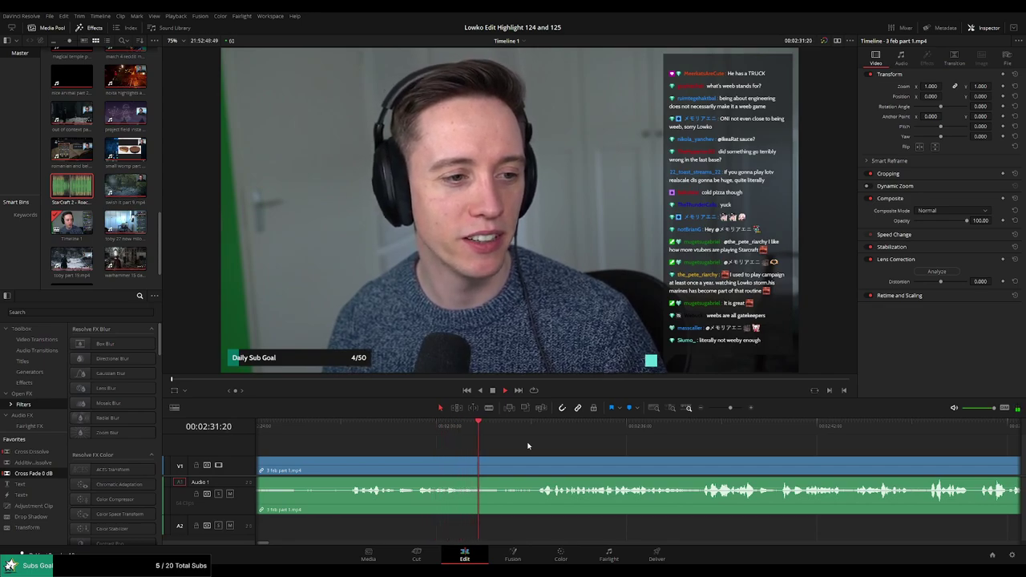
{"action": "key", "text": "b"}
{"action": "left_click", "coordinate": [475, 465]}
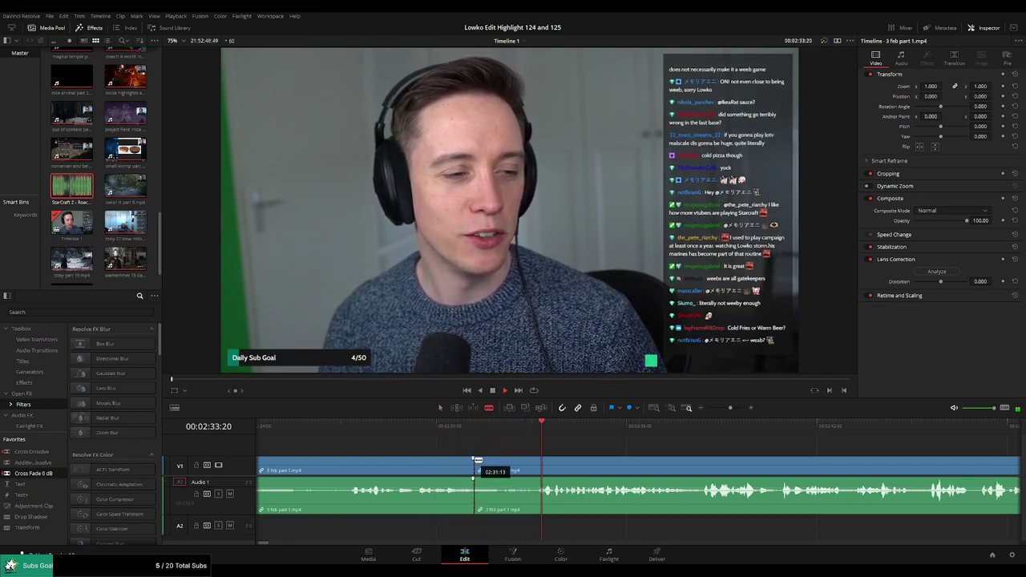
{"action": "left_click", "coordinate": [542, 465]}
{"action": "key", "text": "a"}
{"action": "left_click", "coordinate": [514, 465]}
{"action": "key", "text": "BackSpace"}
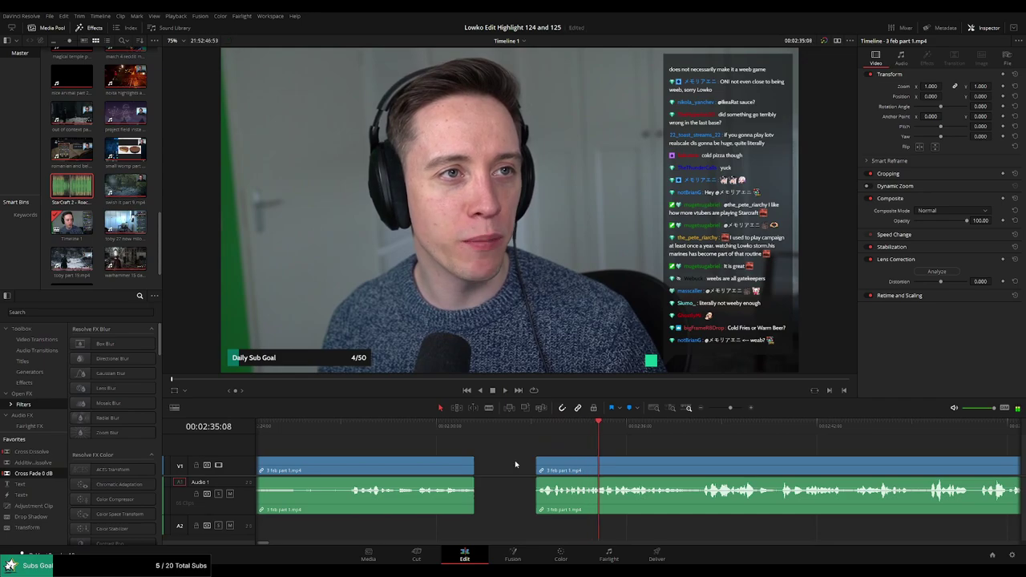
{"action": "left_click", "coordinate": [515, 464]}
{"action": "key", "text": "BackSpace"}
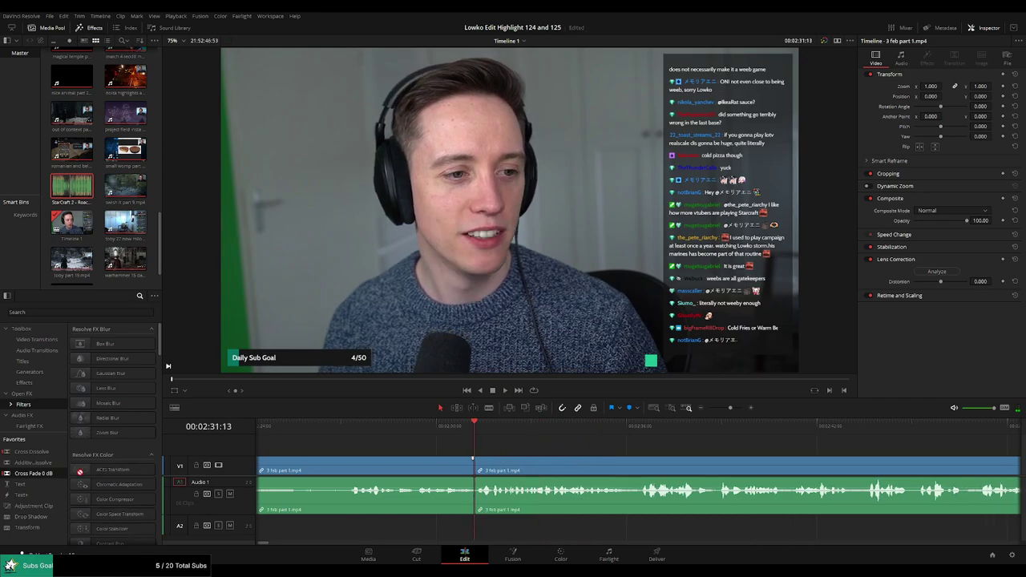
{"action": "left_click", "coordinate": [441, 425]}
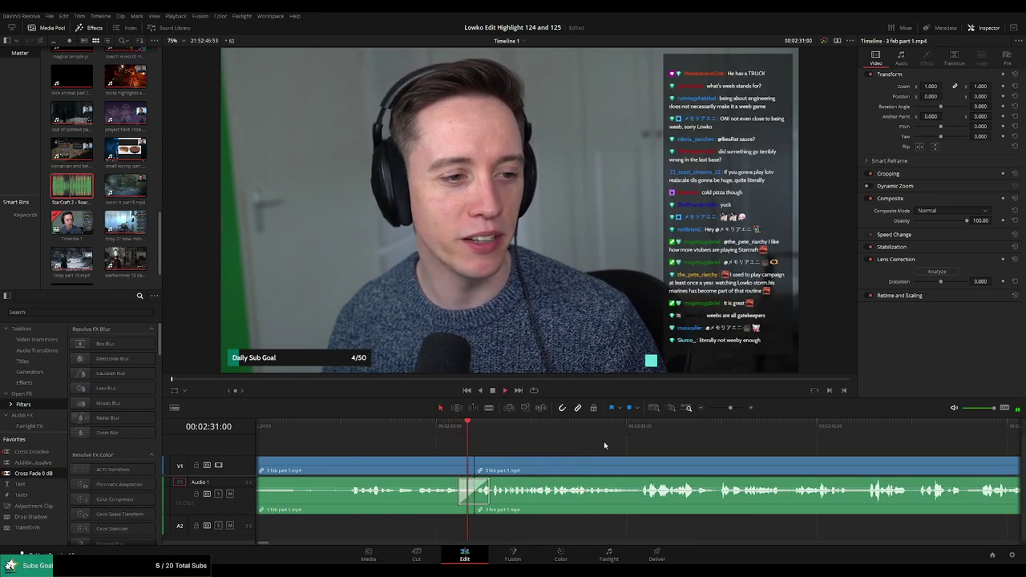
{"action": "scroll", "coordinate": [556, 441], "scroll_direction": "down", "scroll_amount": 3}
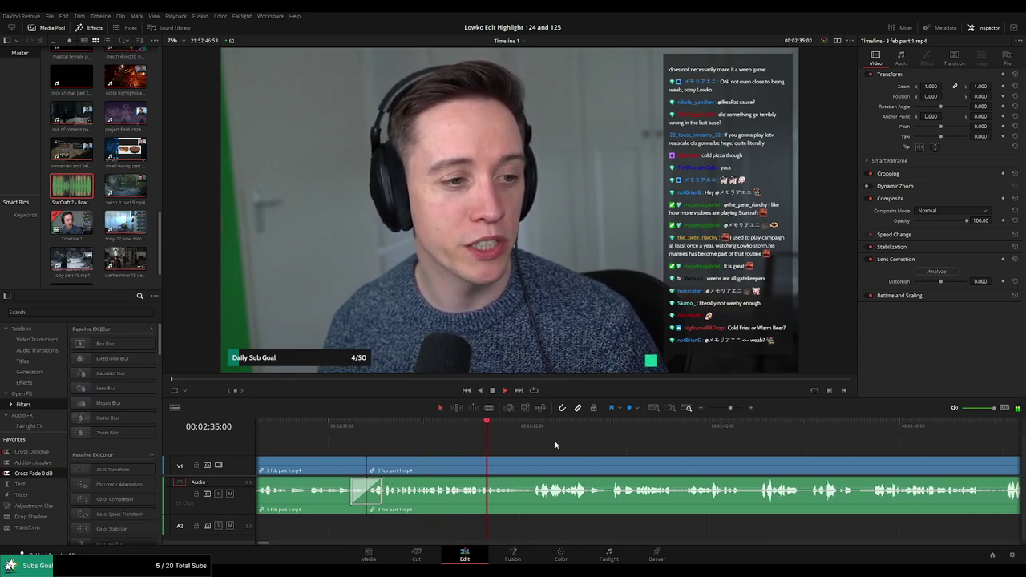
{"action": "scroll", "coordinate": [555, 443], "scroll_direction": "down", "scroll_amount": 3}
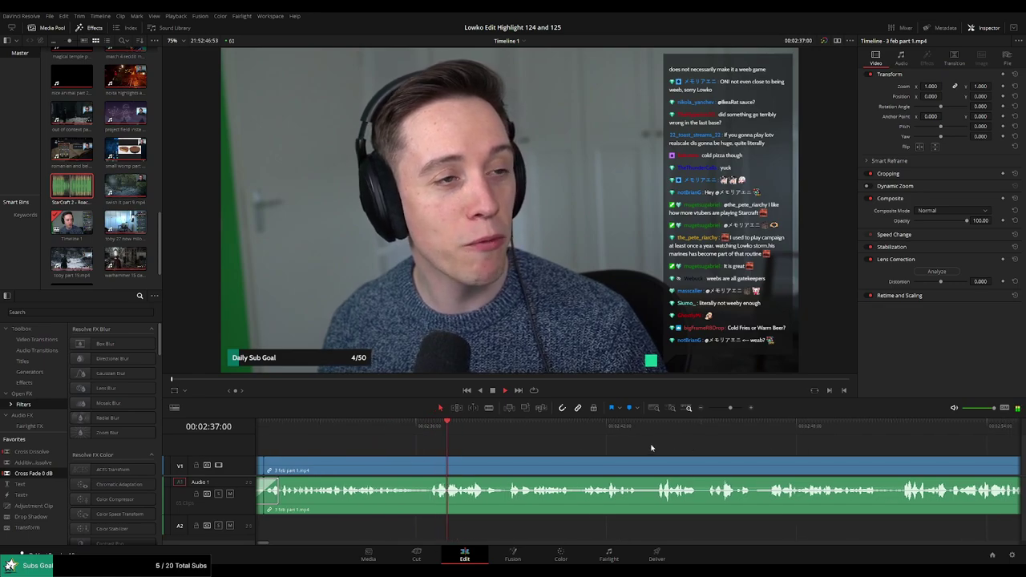
{"action": "scroll", "coordinate": [577, 444], "scroll_direction": "down", "scroll_amount": 3}
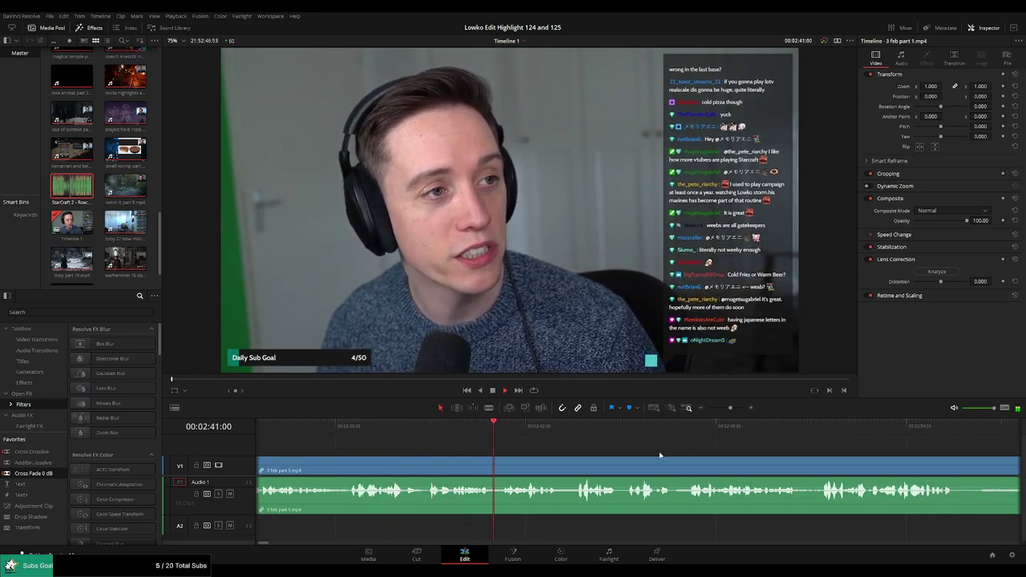
{"action": "scroll", "coordinate": [609, 449], "scroll_direction": "down", "scroll_amount": 3}
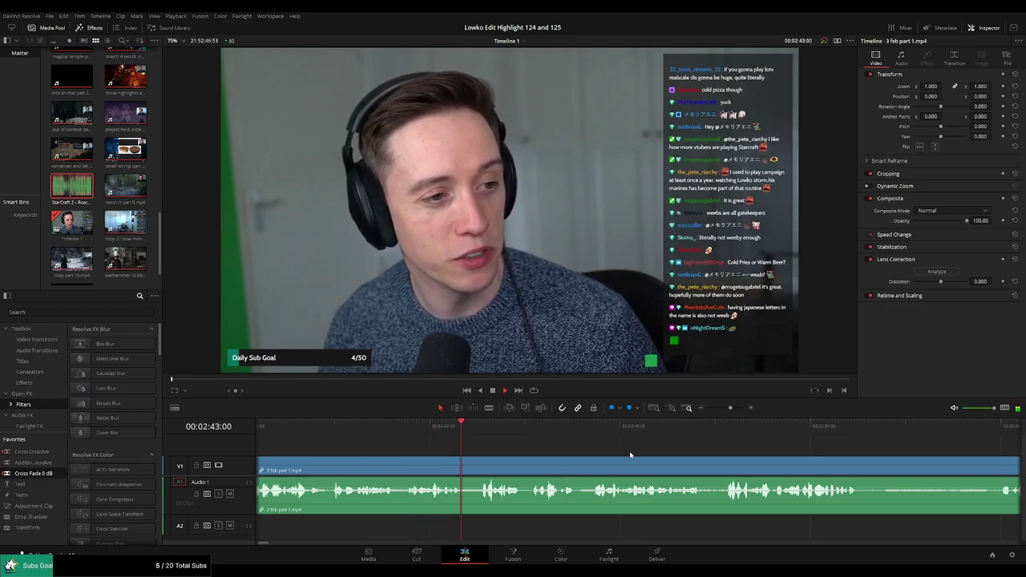
{"action": "scroll", "coordinate": [595, 455], "scroll_direction": "down", "scroll_amount": 3}
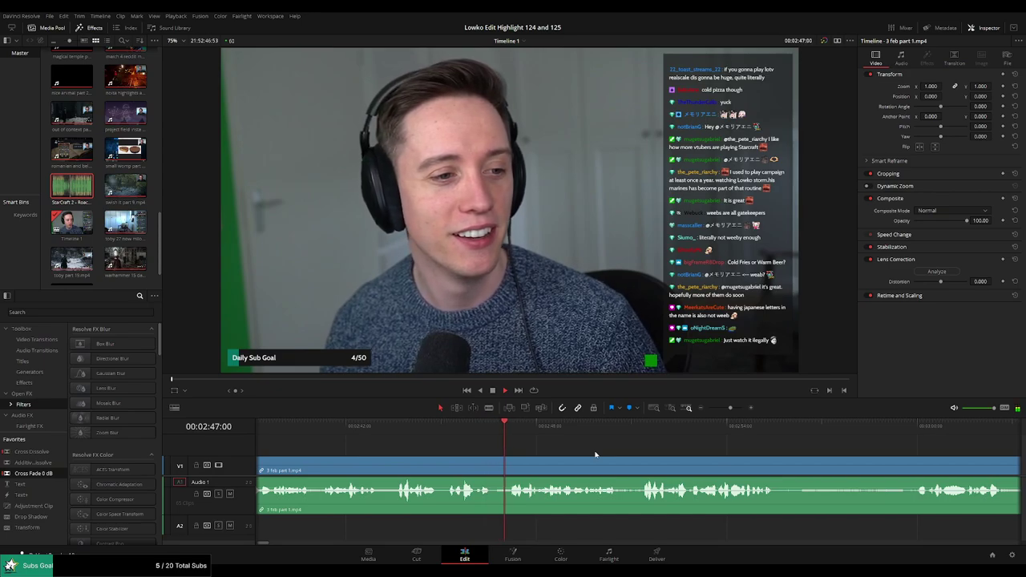
{"action": "scroll", "coordinate": [732, 450], "scroll_direction": "down", "scroll_amount": 2}
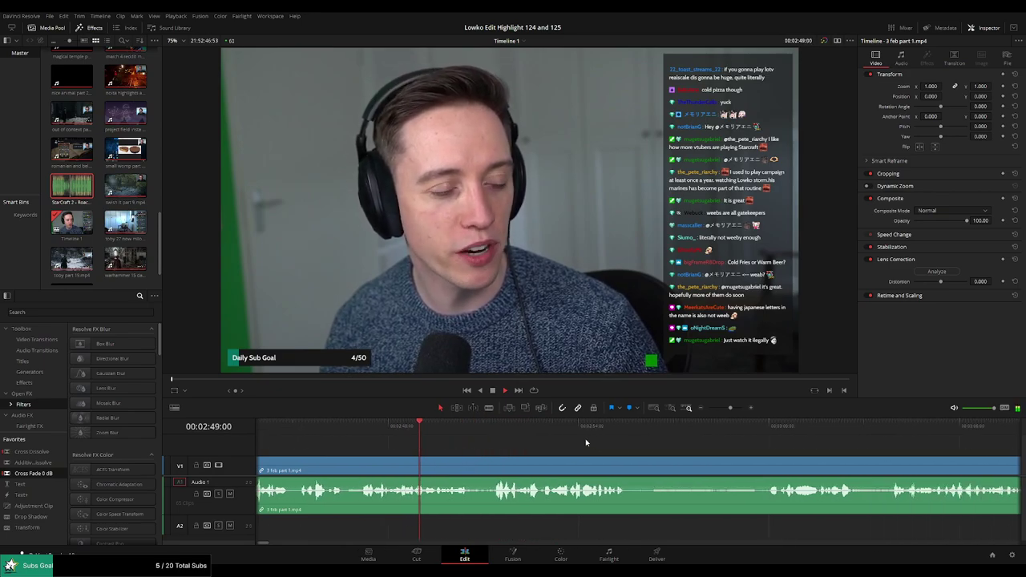
{"action": "scroll", "coordinate": [613, 445], "scroll_direction": "down", "scroll_amount": 2}
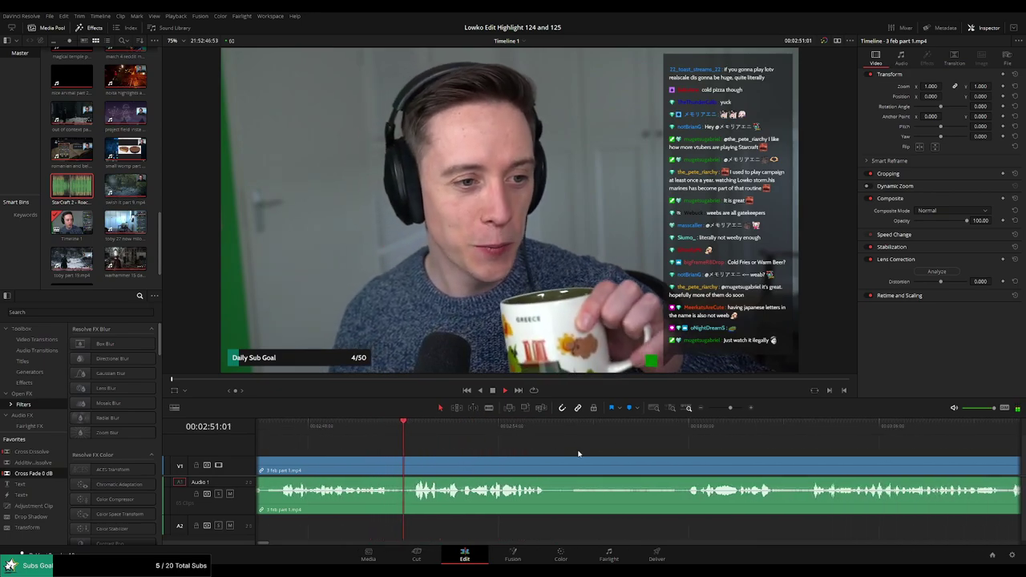
{"action": "scroll", "coordinate": [589, 446], "scroll_direction": "down", "scroll_amount": 2}
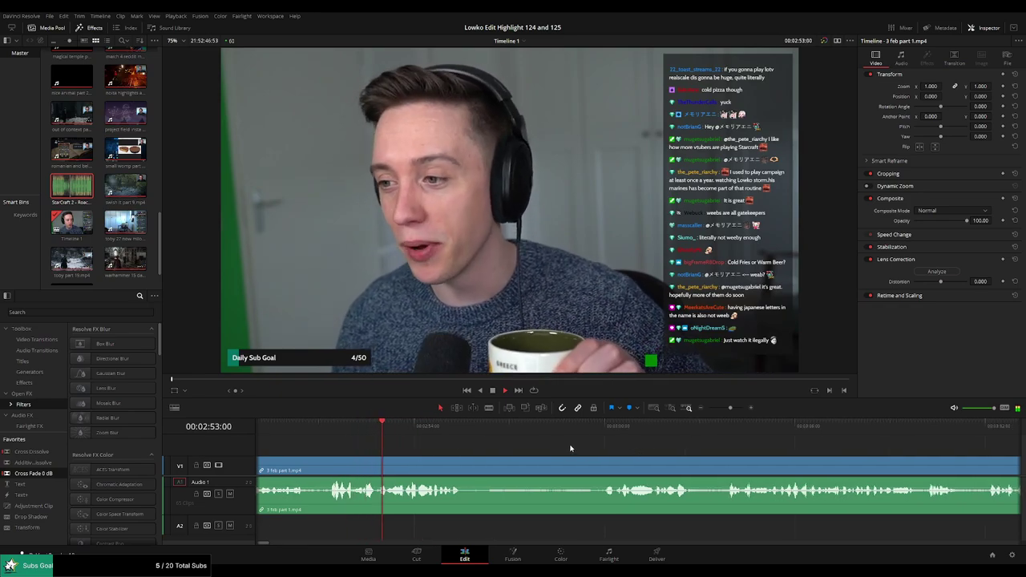
{"action": "scroll", "coordinate": [530, 442], "scroll_direction": "down", "scroll_amount": 1}
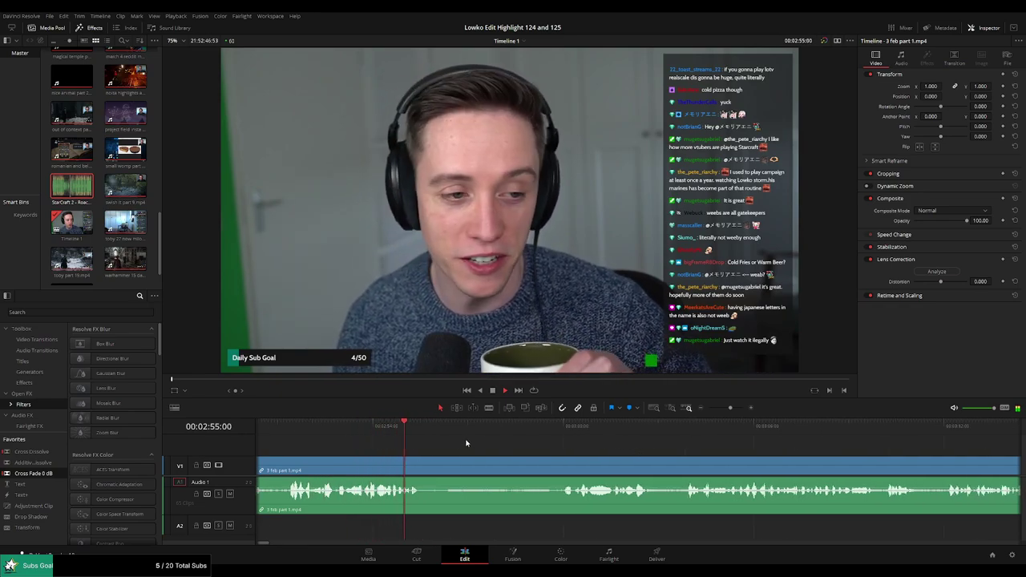
Place a StarCraft 2 - Roach Quotes.mp3 clip on A2 near 00:02:54 and shorten its end
{"action": "left_click", "coordinate": [733, 409]}
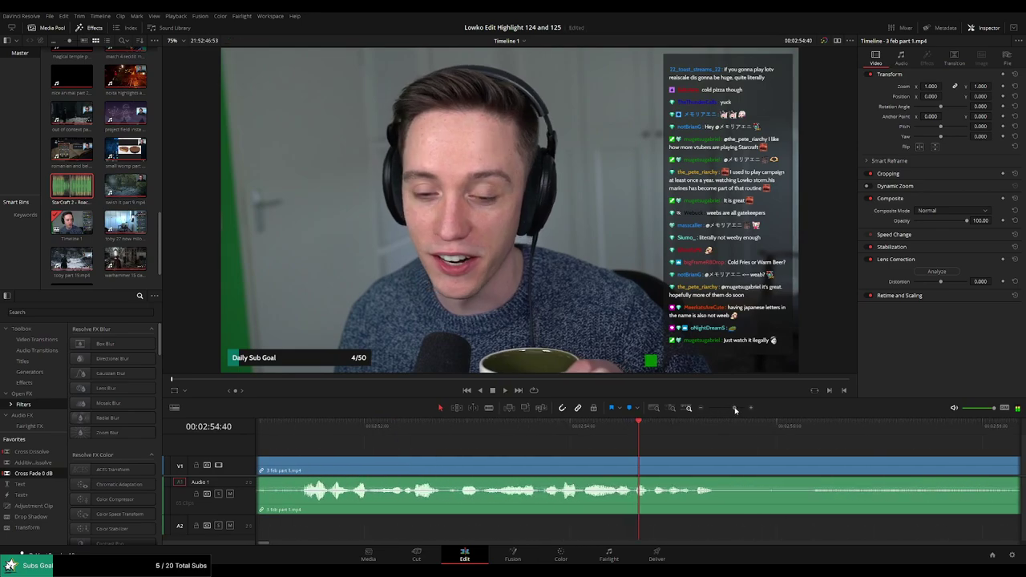
{"action": "left_click_drag", "start_coordinate": [604, 427], "coordinate": [661, 440]}
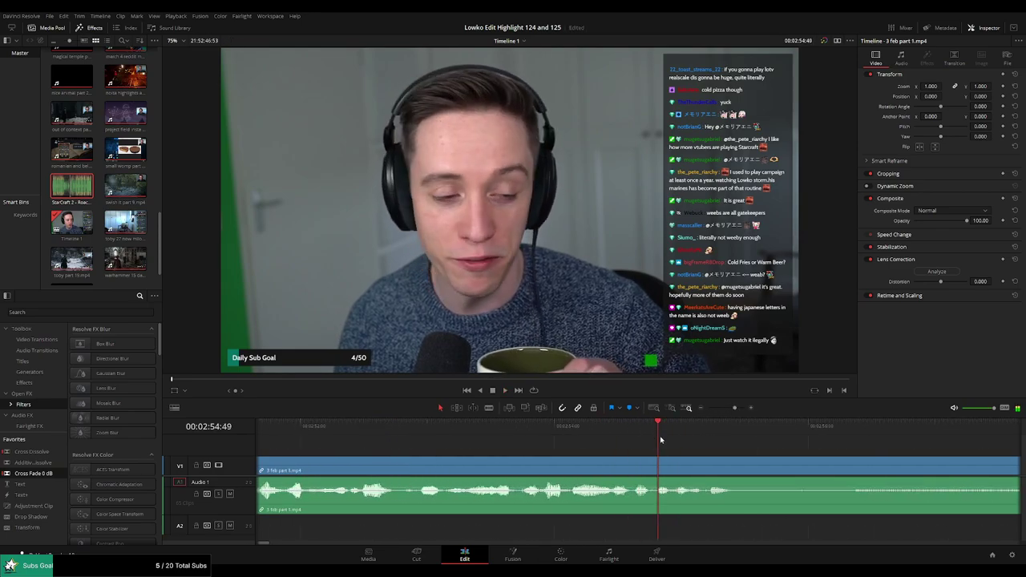
{"action": "key", "text": "space"}
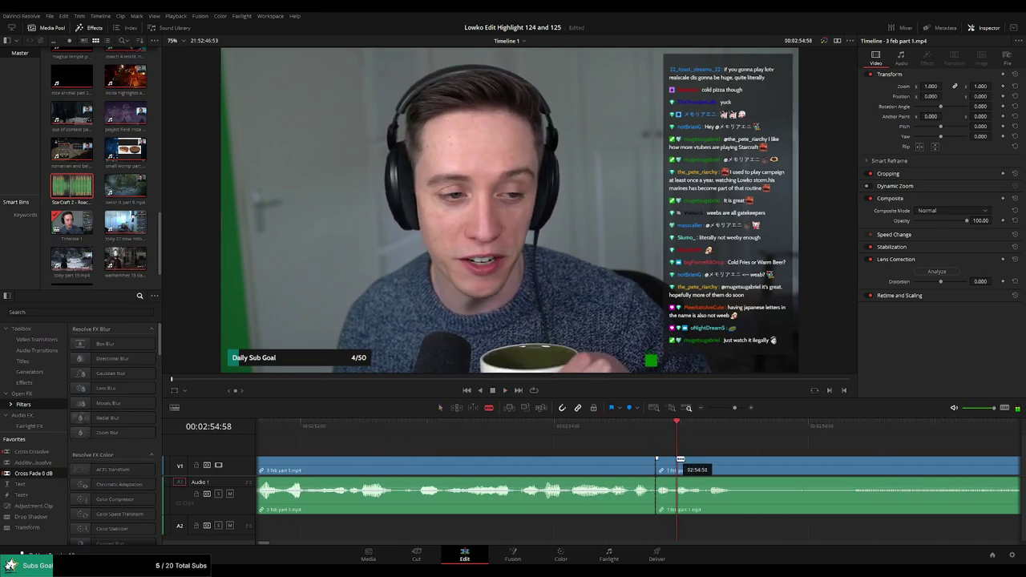
{"action": "key", "text": "space"}
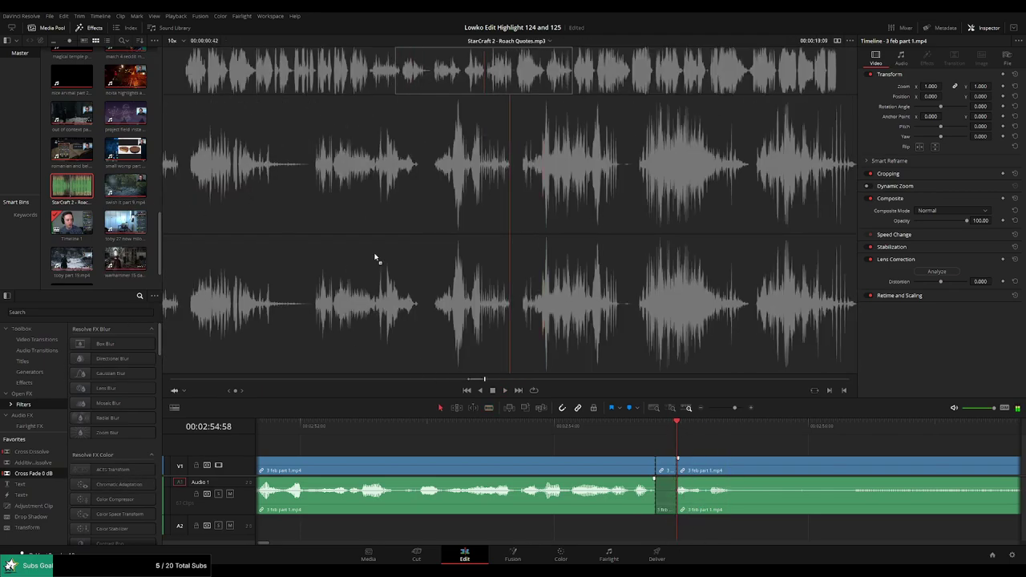
{"action": "mouse_move", "coordinate": [124, 250]}
{"action": "left_mouse_down"}
{"action": "mouse_move", "coordinate": [624, 524]}
{"action": "mouse_move", "coordinate": [656, 530]}
{"action": "left_mouse_up"}
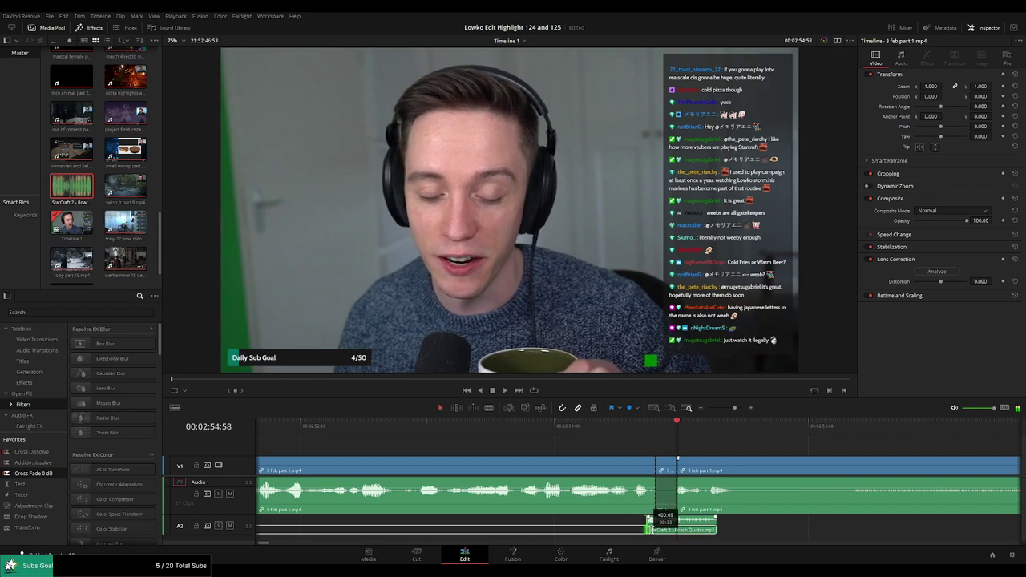
{"action": "left_click_drag", "start_coordinate": [717, 529], "coordinate": [676, 529]}
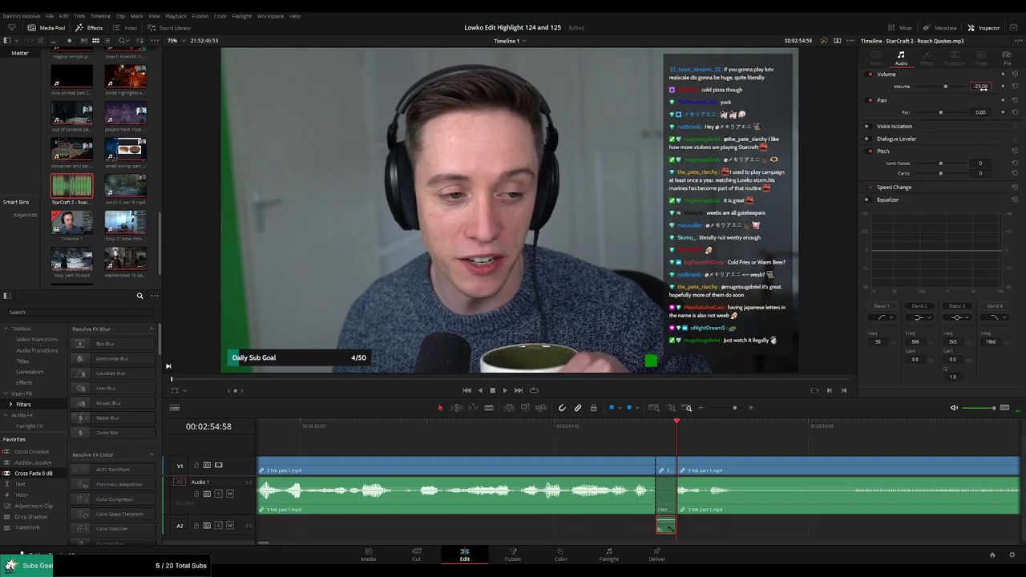
{"action": "left_click", "coordinate": [624, 429]}
{"action": "key", "text": "space"}
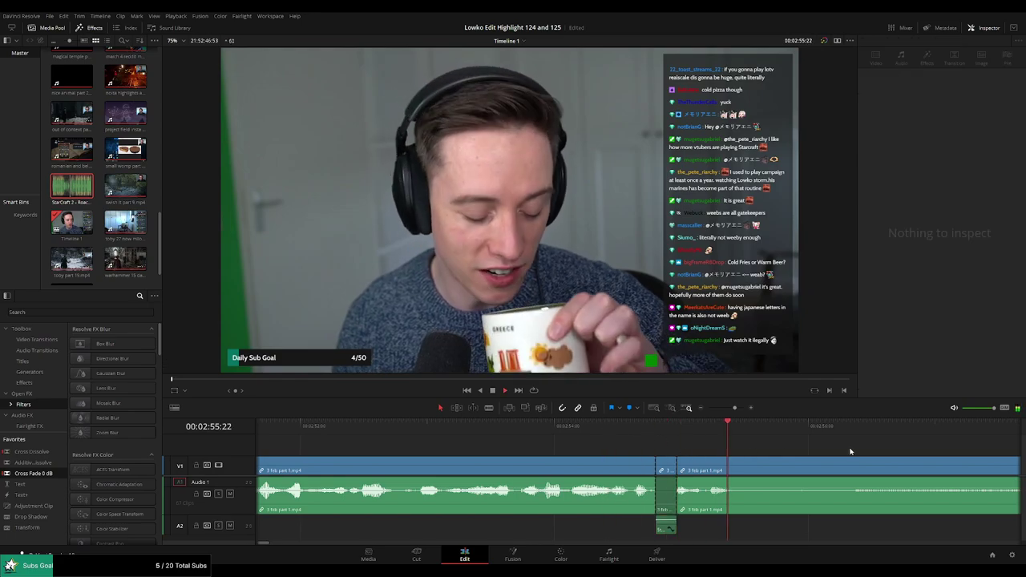
Split the V1/A1 facecam clip where the next pause starts
{"action": "scroll", "coordinate": [609, 450], "scroll_direction": "down", "scroll_amount": 3}
{"action": "left_click_drag", "start_coordinate": [734, 408], "coordinate": [731, 410]}
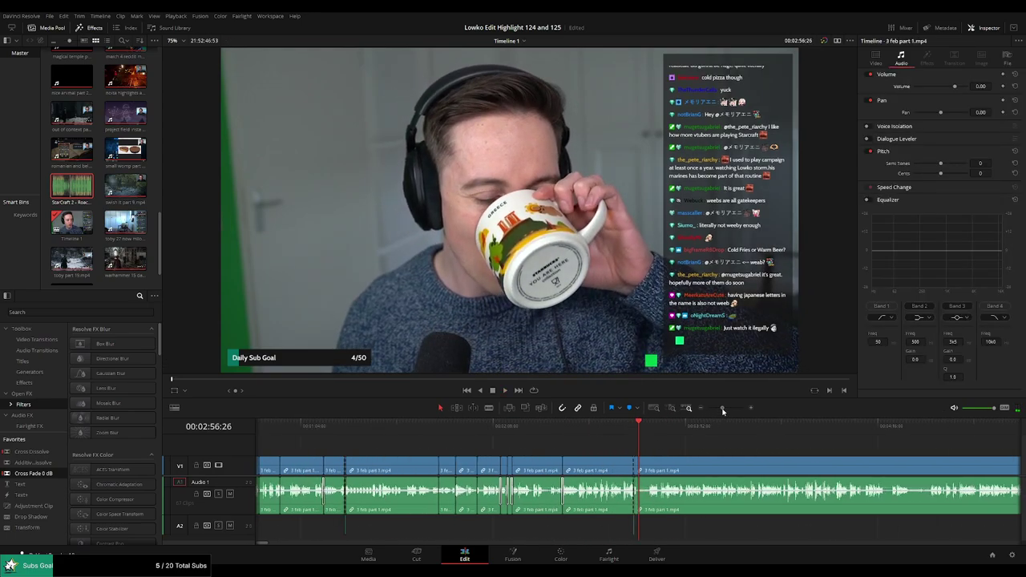
{"action": "left_click", "coordinate": [563, 426]}
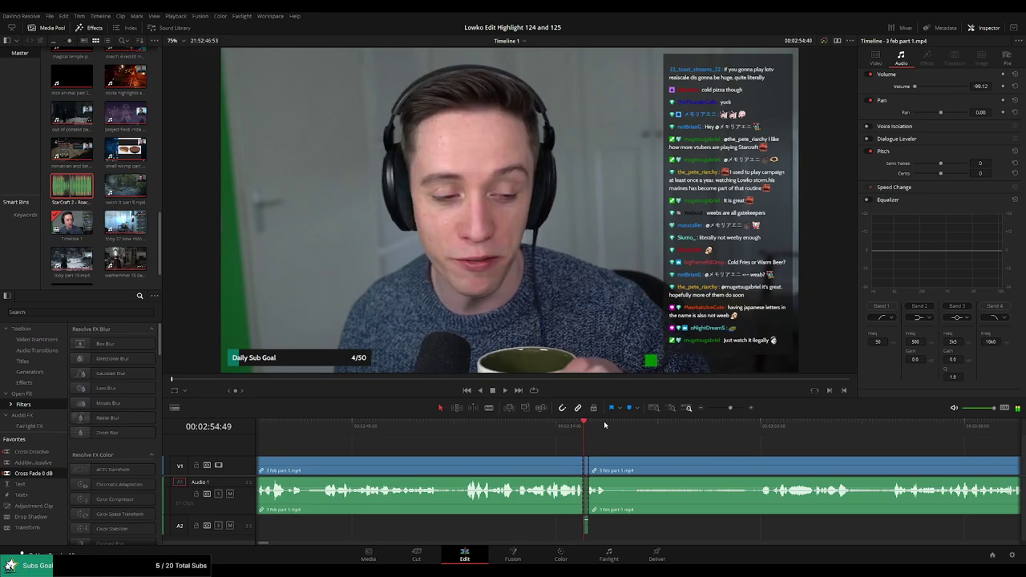
{"action": "key", "text": "b"}
{"action": "left_click", "coordinate": [617, 481]}
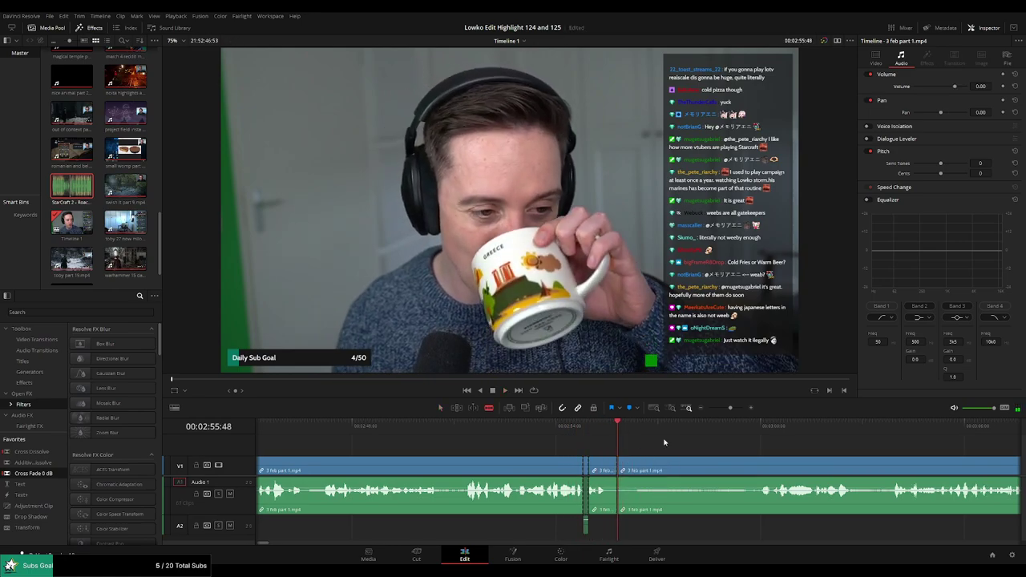
Split the facecam clip where the first pause ends, ripple delete the pause, and replay the join
{"action": "left_click", "coordinate": [749, 425]}
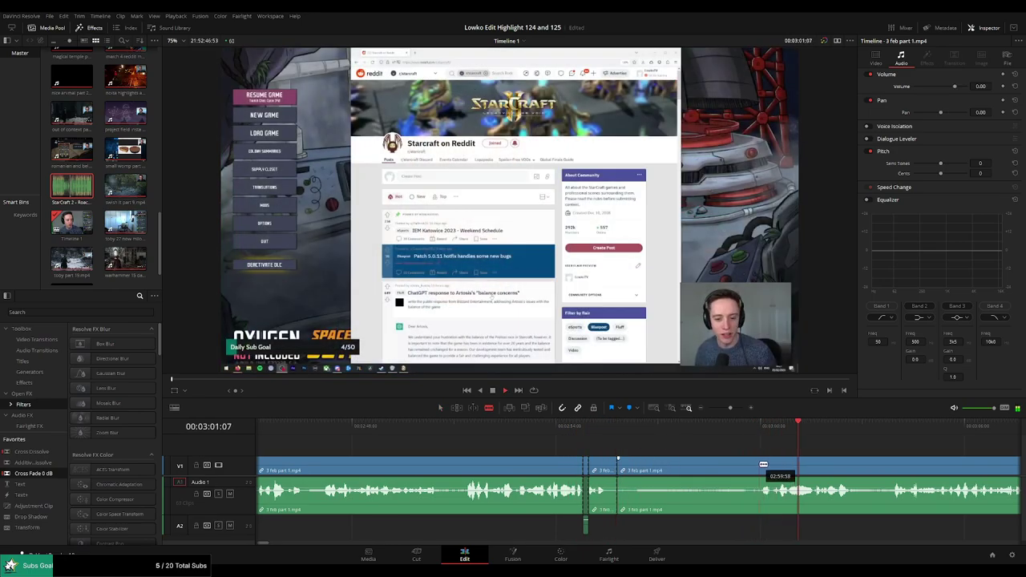
{"action": "left_click", "coordinate": [758, 465]}
{"action": "key", "text": "a"}
{"action": "left_click", "coordinate": [736, 466]}
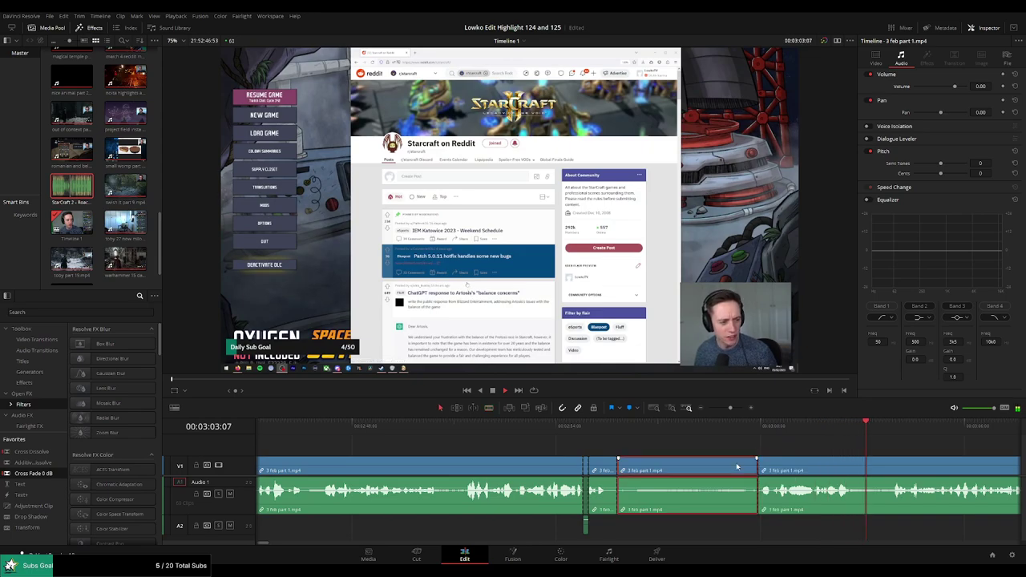
{"action": "key", "text": "Delete"}
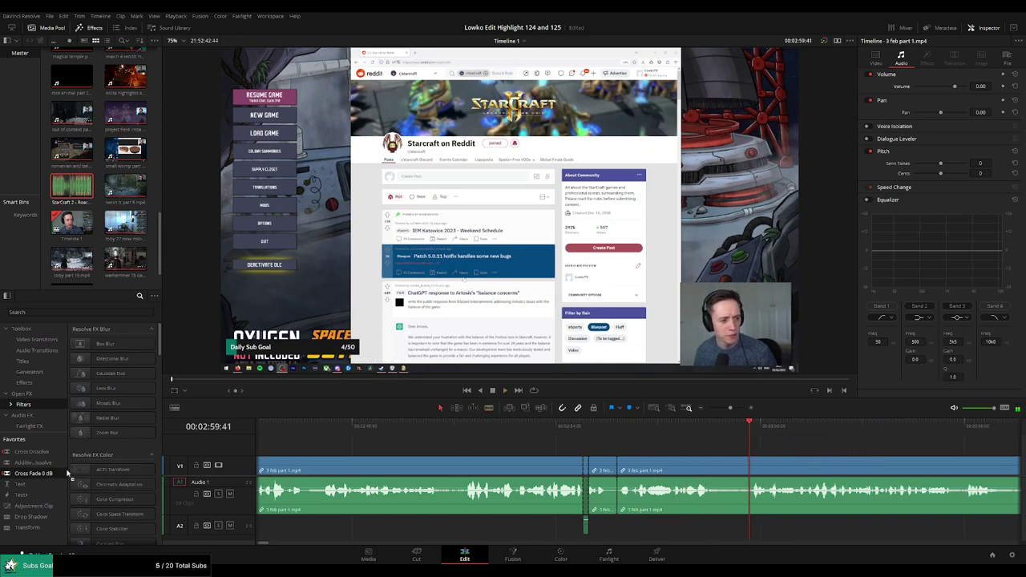
{"action": "left_click", "coordinate": [587, 449]}
{"action": "key", "text": "space"}
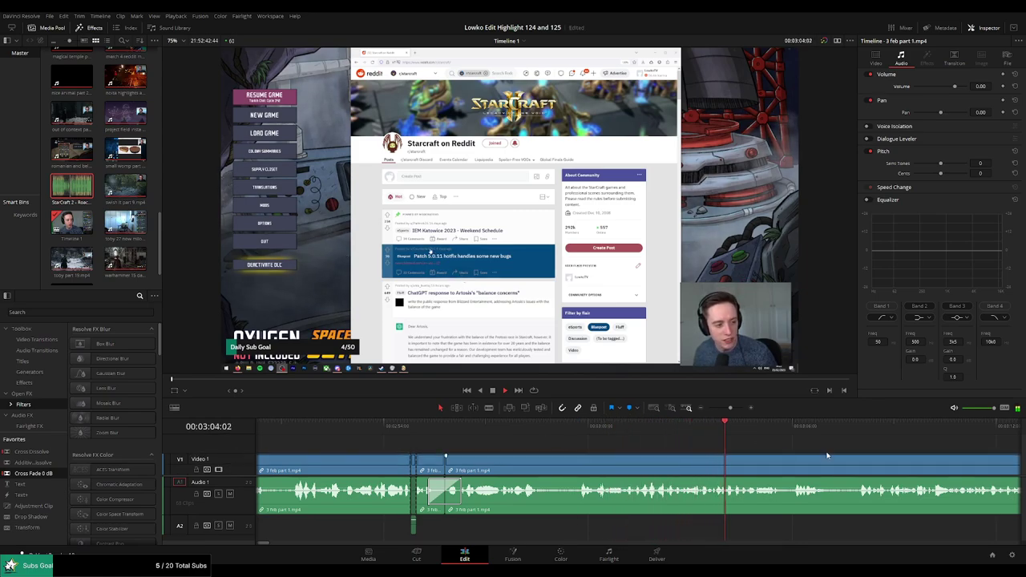
Cut out the second short pause near 00:03:12 and replay across the new join
{"action": "scroll", "coordinate": [521, 442], "scroll_direction": "right", "scroll_amount": 3}
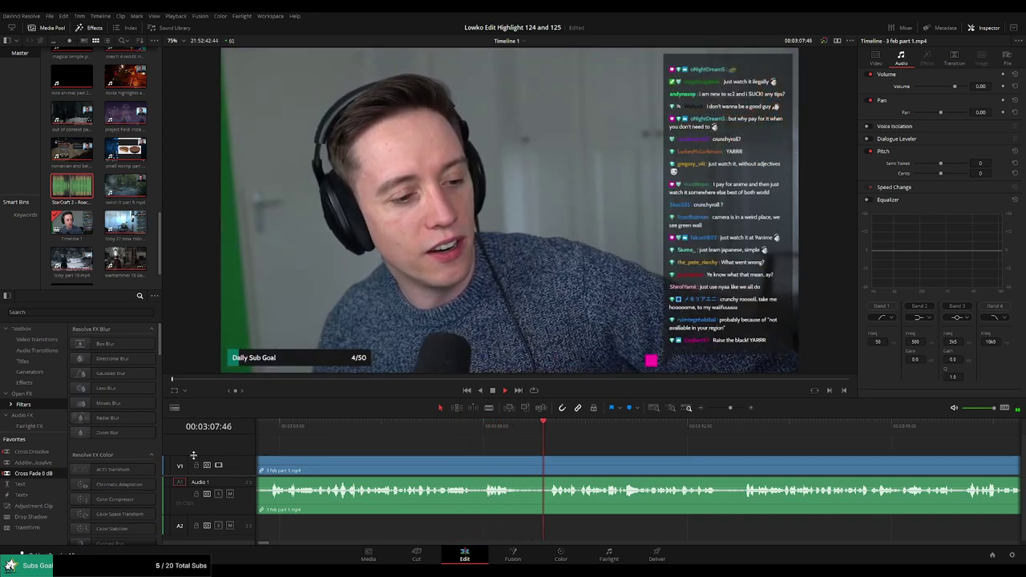
{"action": "scroll", "coordinate": [567, 447], "scroll_direction": "right", "scroll_amount": 2}
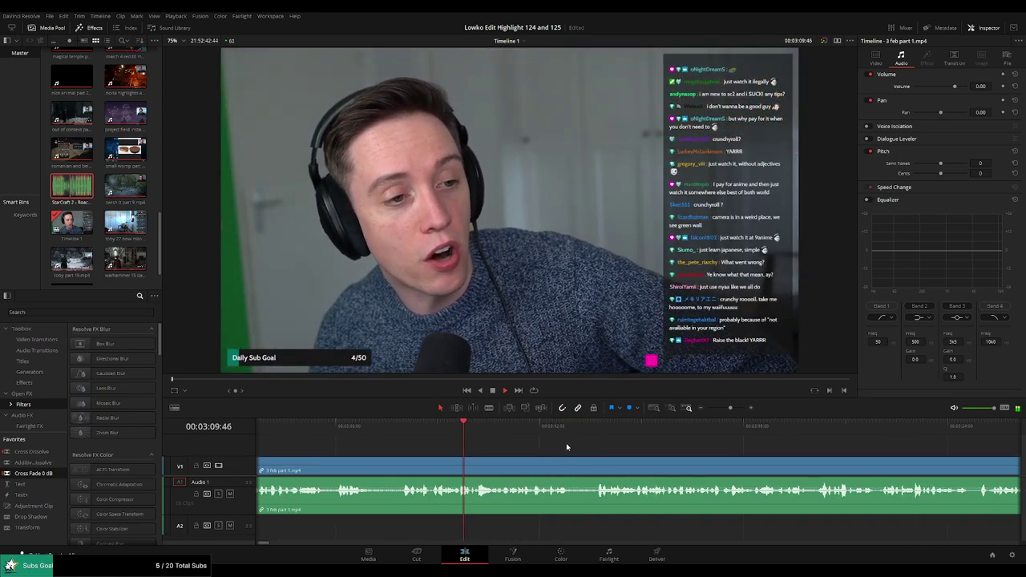
{"action": "scroll", "coordinate": [522, 454], "scroll_direction": "right", "scroll_amount": 2}
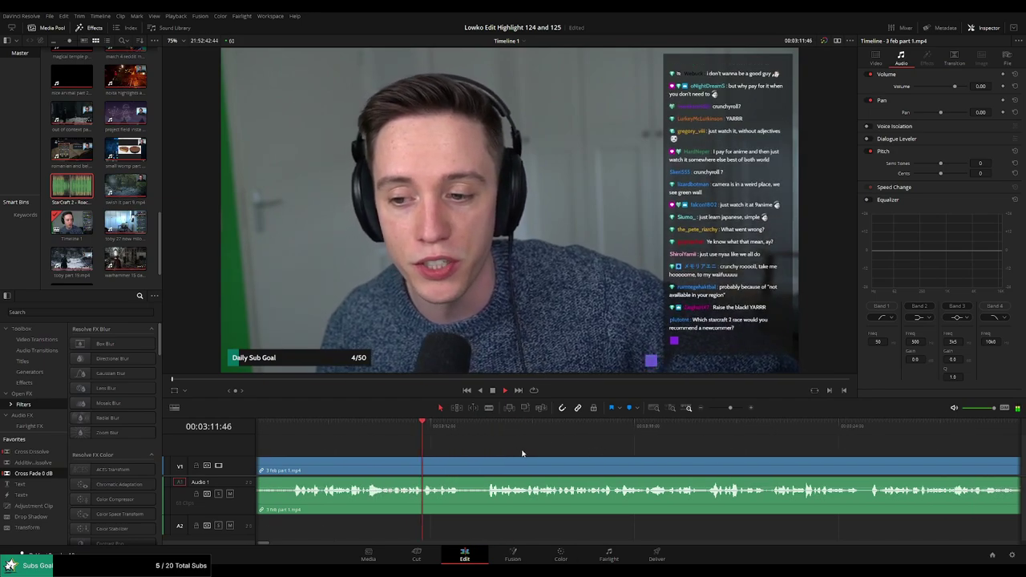
{"action": "key", "text": "b"}
{"action": "left_click", "coordinate": [460, 470]}
{"action": "left_click", "coordinate": [486, 470]}
{"action": "key", "text": "a"}
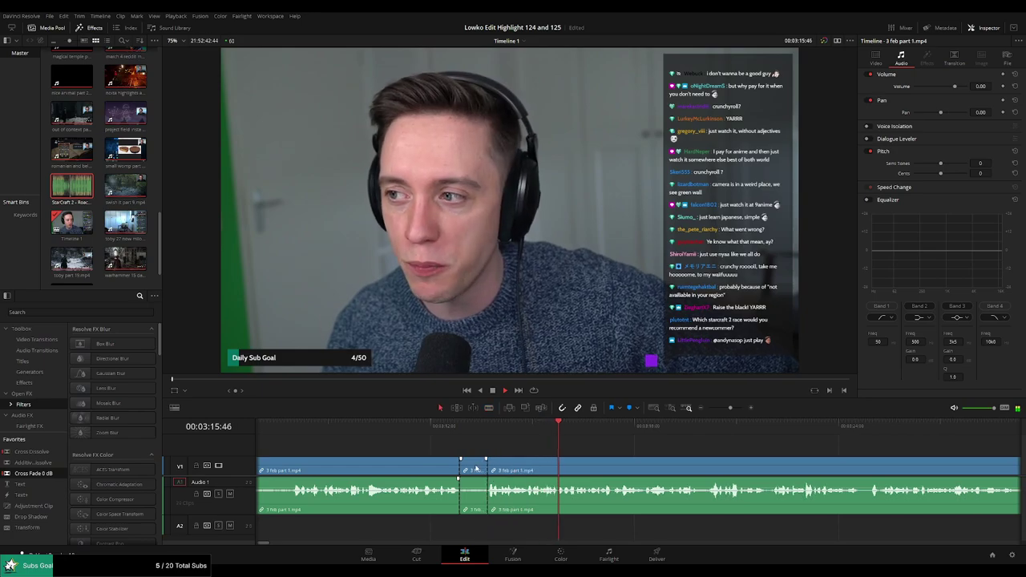
{"action": "left_click", "coordinate": [475, 470]}
{"action": "key", "text": "BackSpace"}
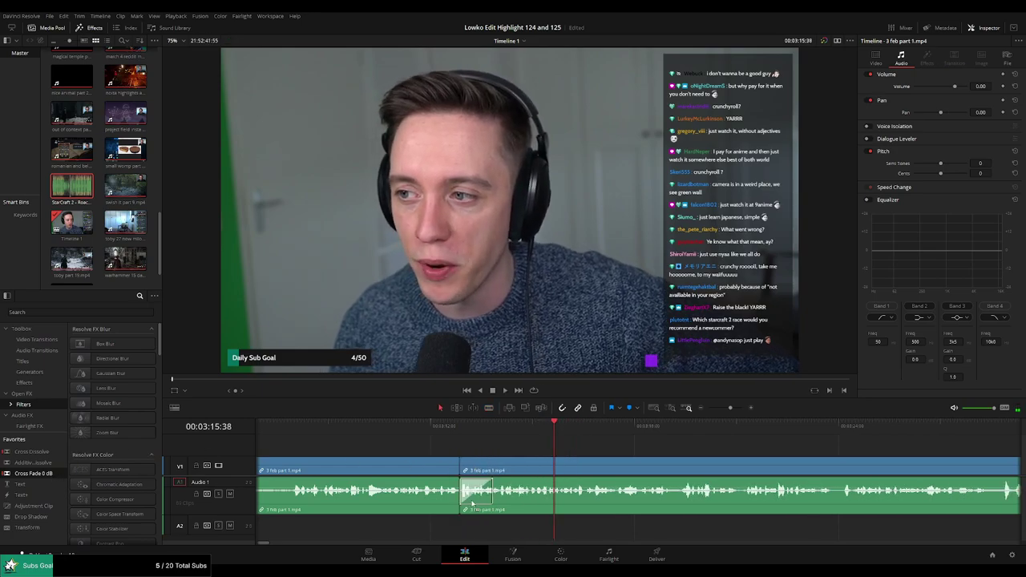
{"action": "key", "text": "/"}
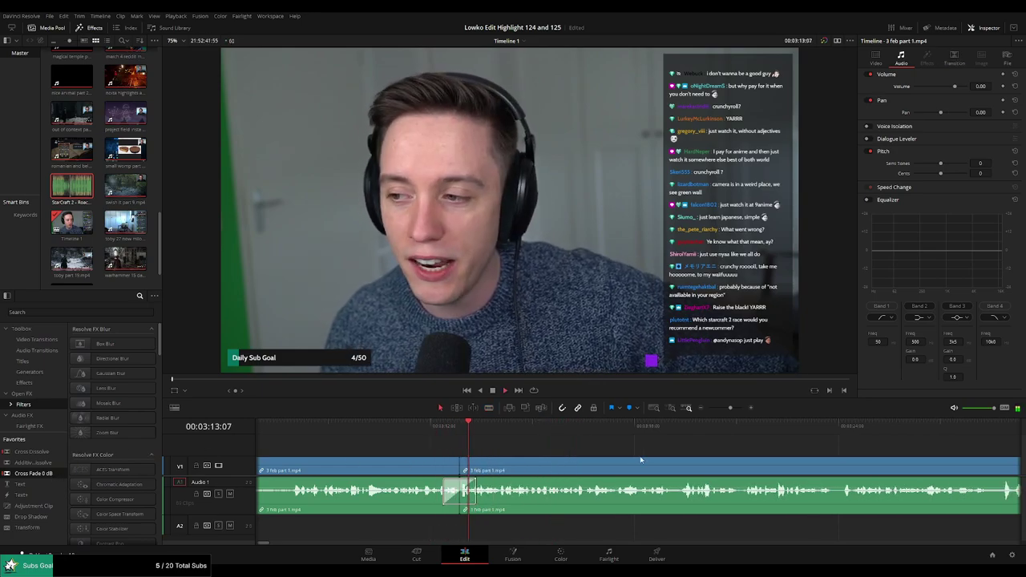
{"action": "scroll", "coordinate": [640, 459], "scroll_direction": "right", "scroll_amount": 3}
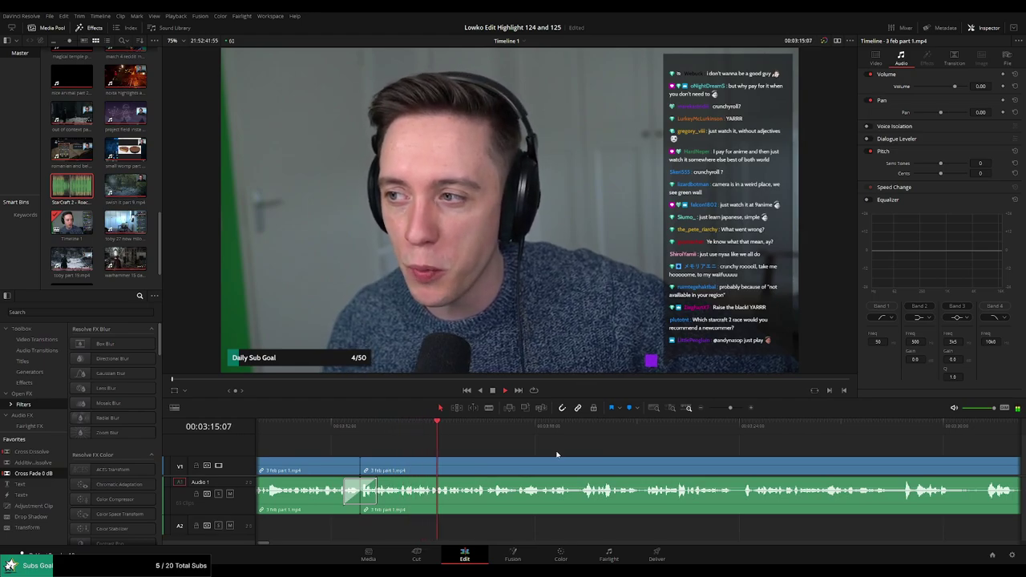
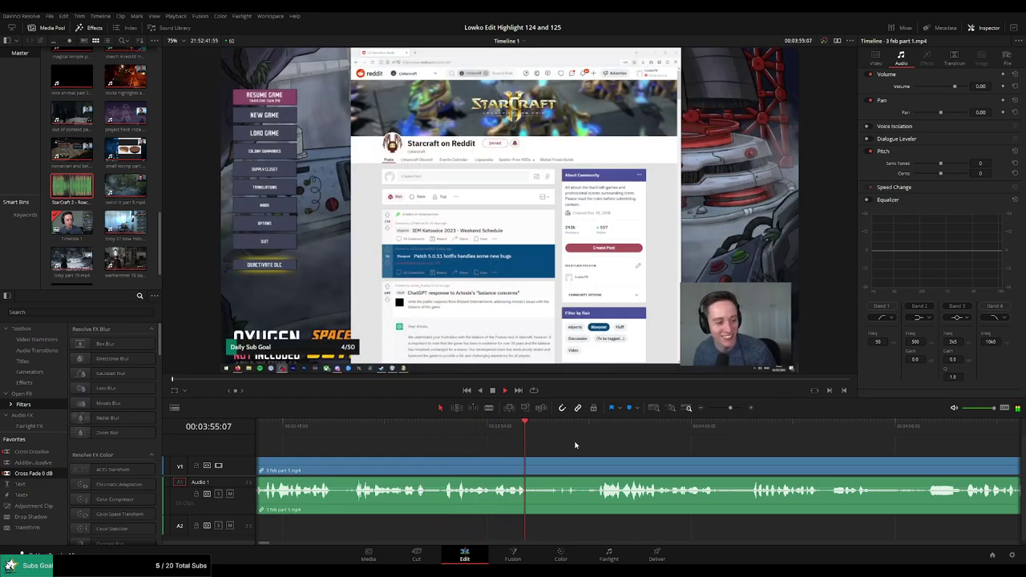
Split the stream clip at 04:00
{"action": "scroll", "coordinate": [519, 441], "scroll_direction": "right", "scroll_amount": 3}
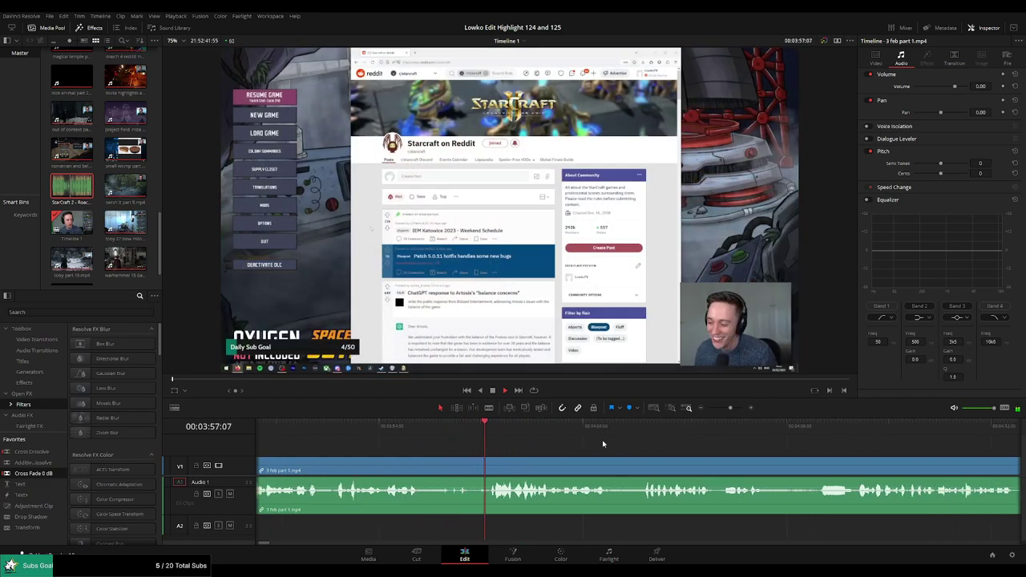
{"action": "scroll", "coordinate": [596, 444], "scroll_direction": "right", "scroll_amount": 2}
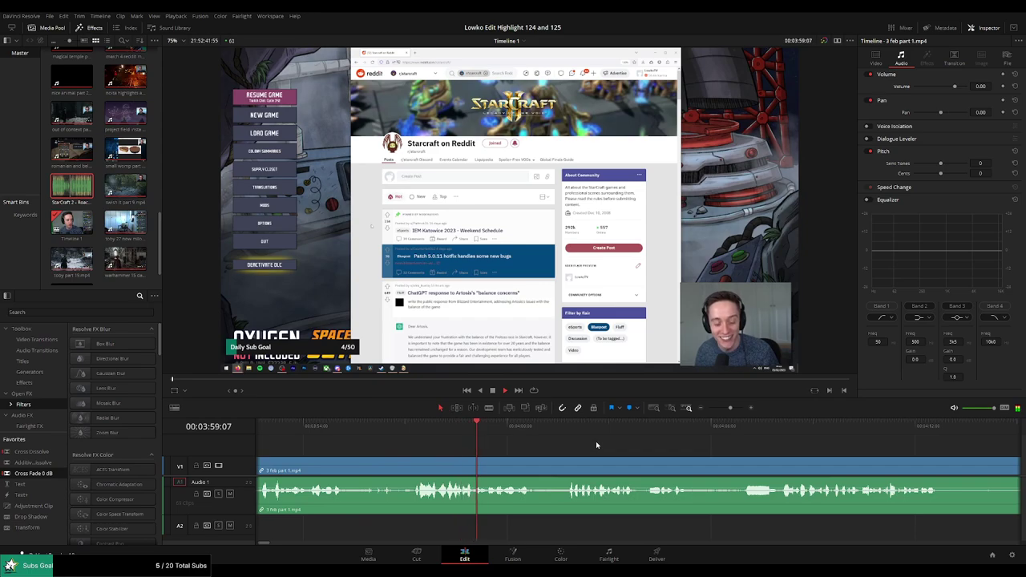
{"action": "scroll", "coordinate": [602, 447], "scroll_direction": "right", "scroll_amount": 1}
{"action": "scroll", "coordinate": [586, 445], "scroll_direction": "right", "scroll_amount": 1}
{"action": "scroll", "coordinate": [556, 442], "scroll_direction": "right", "scroll_amount": 2}
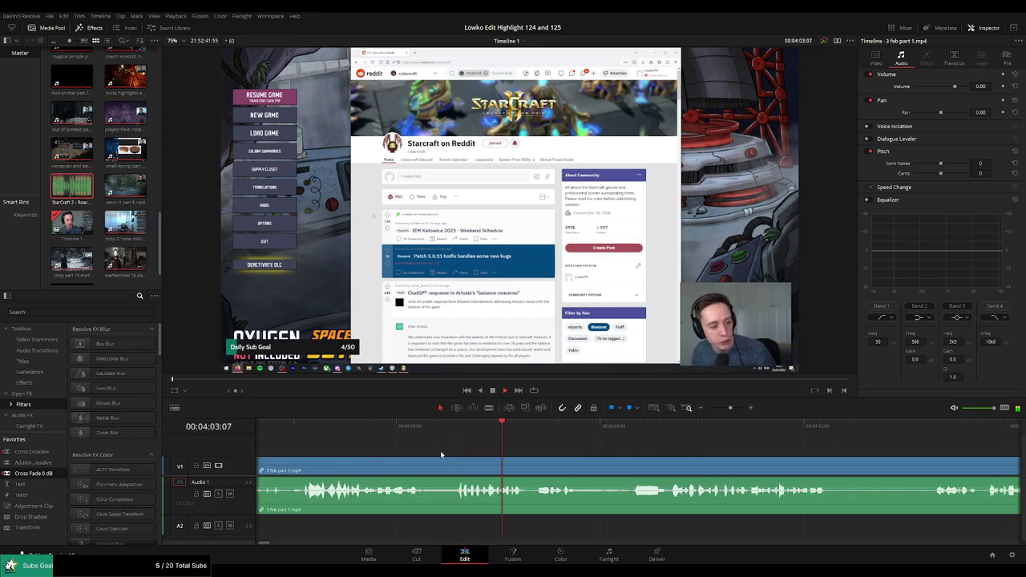
{"action": "left_click", "coordinate": [408, 427]}
{"action": "key", "text": "ctrl+b"}
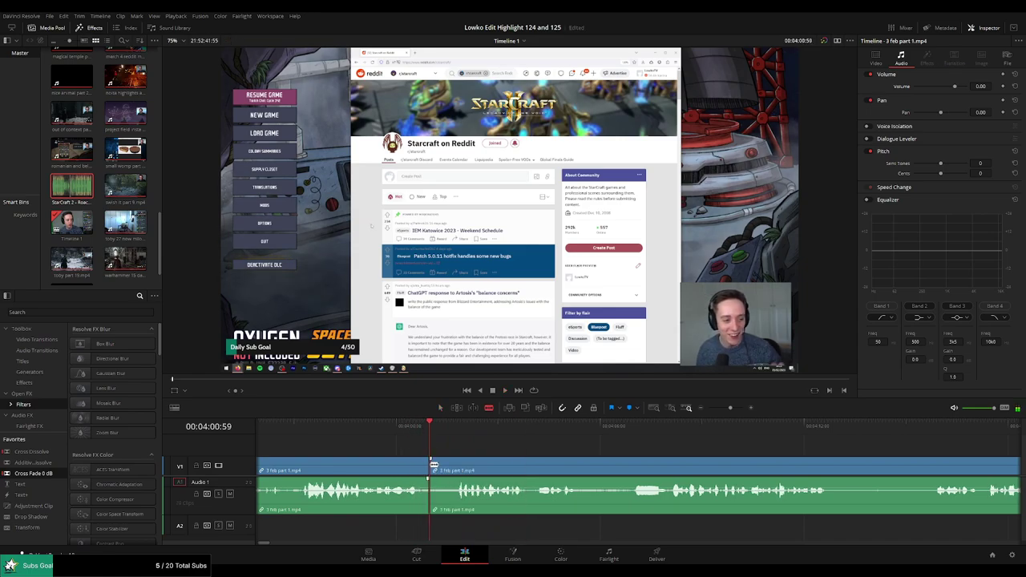
Split again at 04:28:21 and ripple-delete the footage between 04:00 and 04:28
{"action": "left_click", "coordinate": [632, 427]}
{"action": "scroll", "coordinate": [547, 440], "scroll_direction": "right", "scroll_amount": 6}
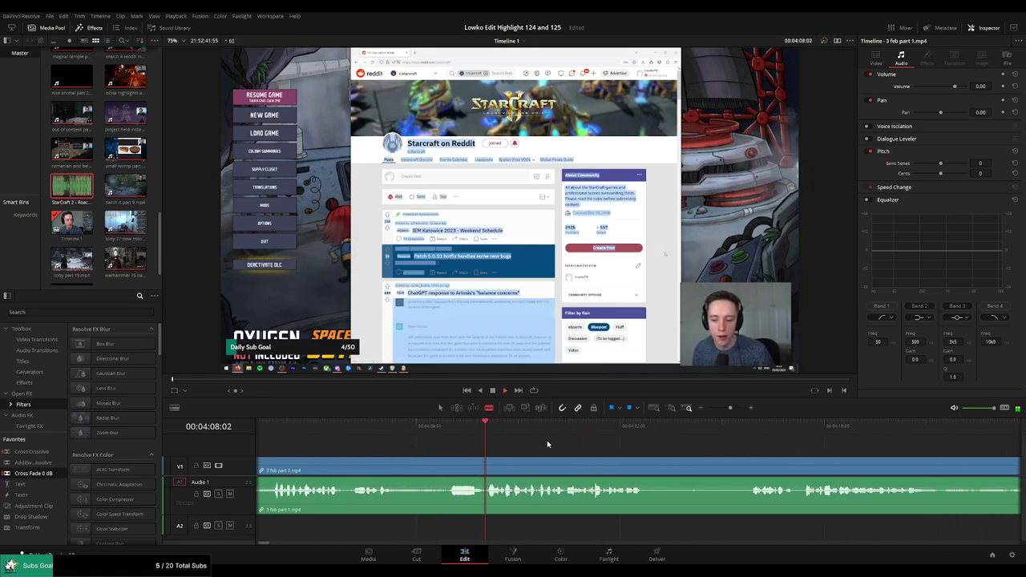
{"action": "left_click", "coordinate": [696, 428]}
{"action": "key", "text": "space"}
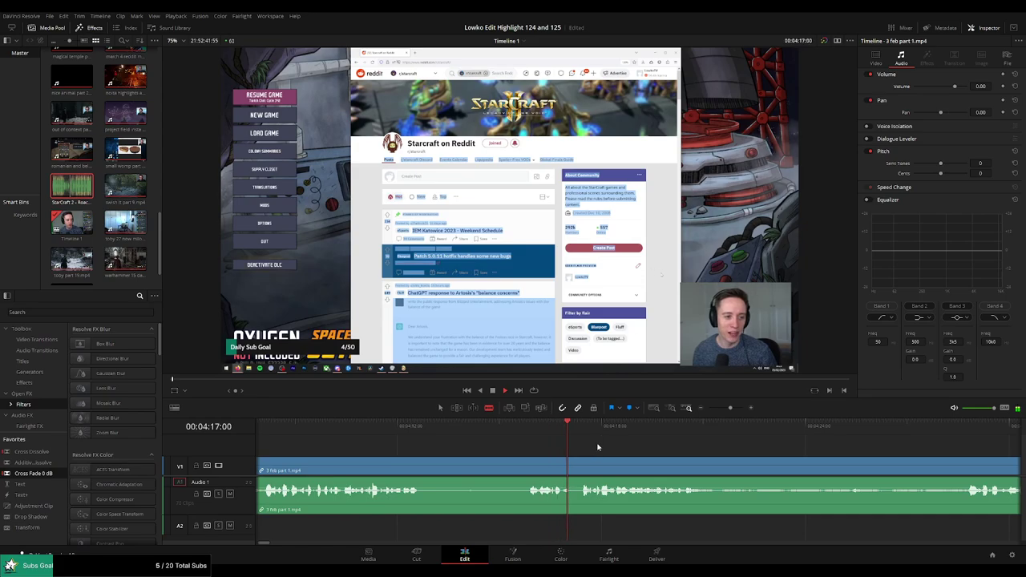
{"action": "left_click", "coordinate": [946, 427]}
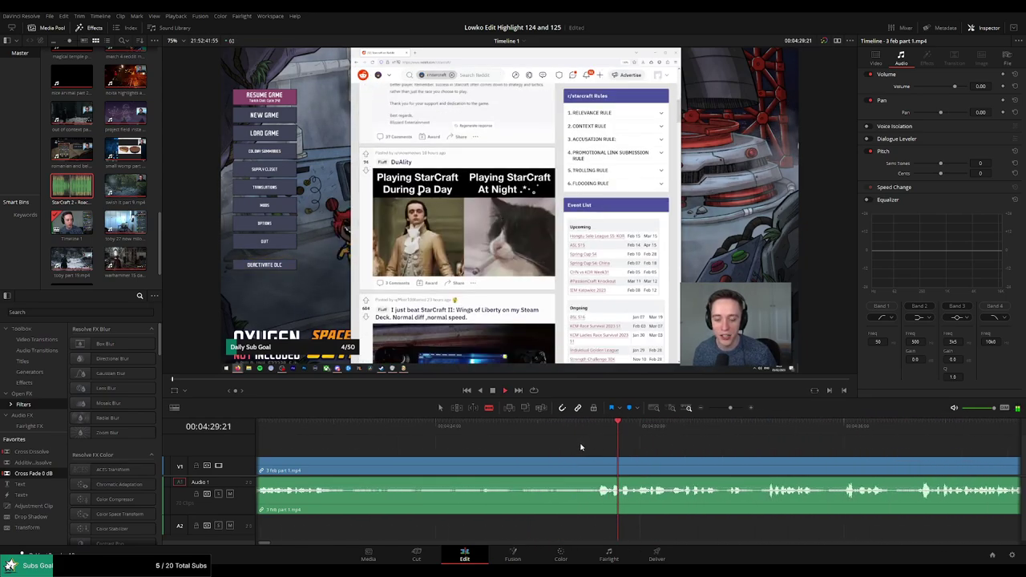
{"action": "left_click", "coordinate": [583, 428]}
{"action": "left_click", "coordinate": [563, 471]}
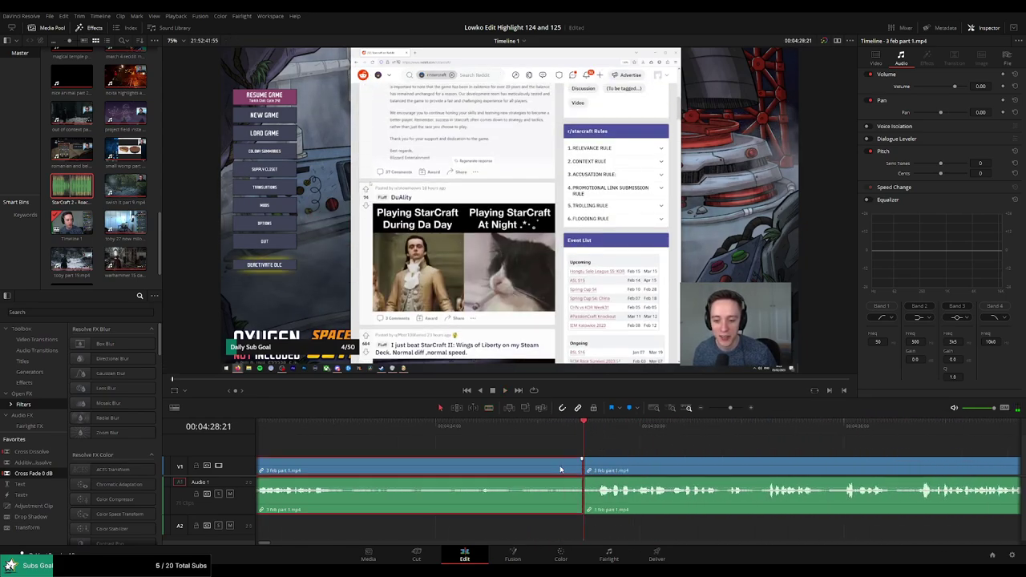
{"action": "key", "text": "Delete"}
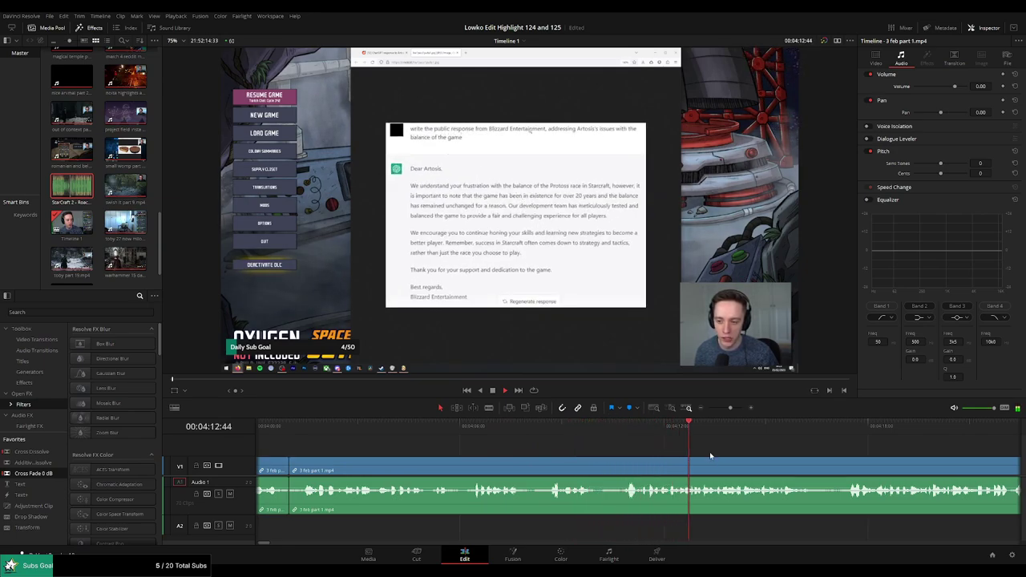
Play through the footage and split 3 feb part 1.mp4 at about 04:53
{"action": "scroll", "coordinate": [802, 460], "scroll_direction": "right", "scroll_amount": 3}
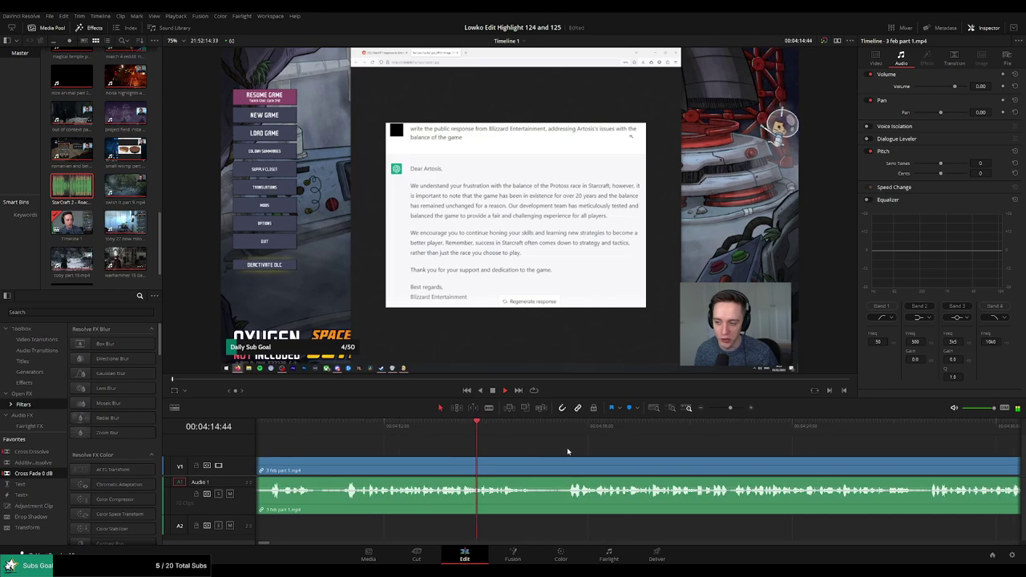
{"action": "scroll", "coordinate": [548, 447], "scroll_direction": "right", "scroll_amount": 2}
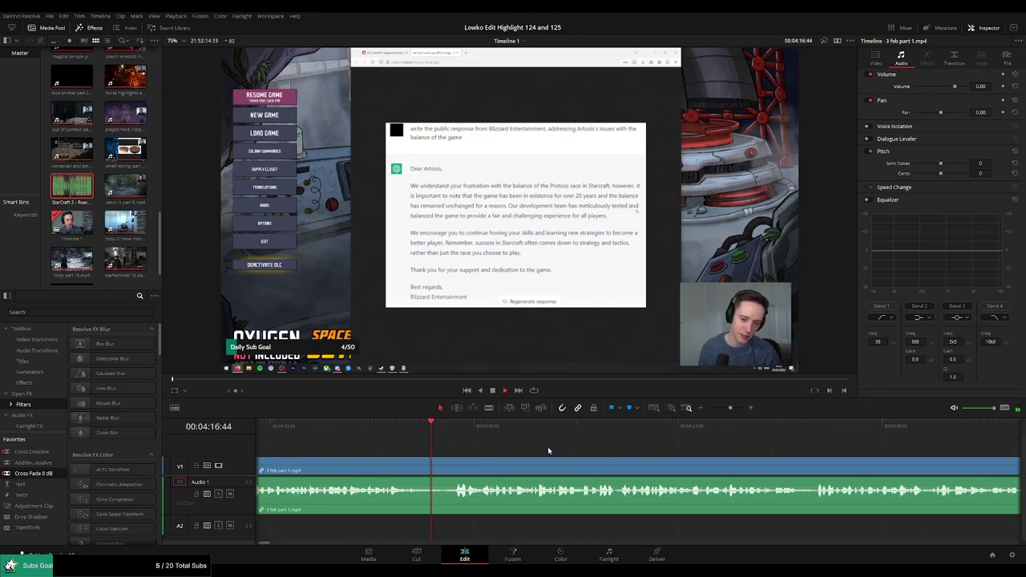
{"action": "scroll", "coordinate": [618, 458], "scroll_direction": "right", "scroll_amount": 1}
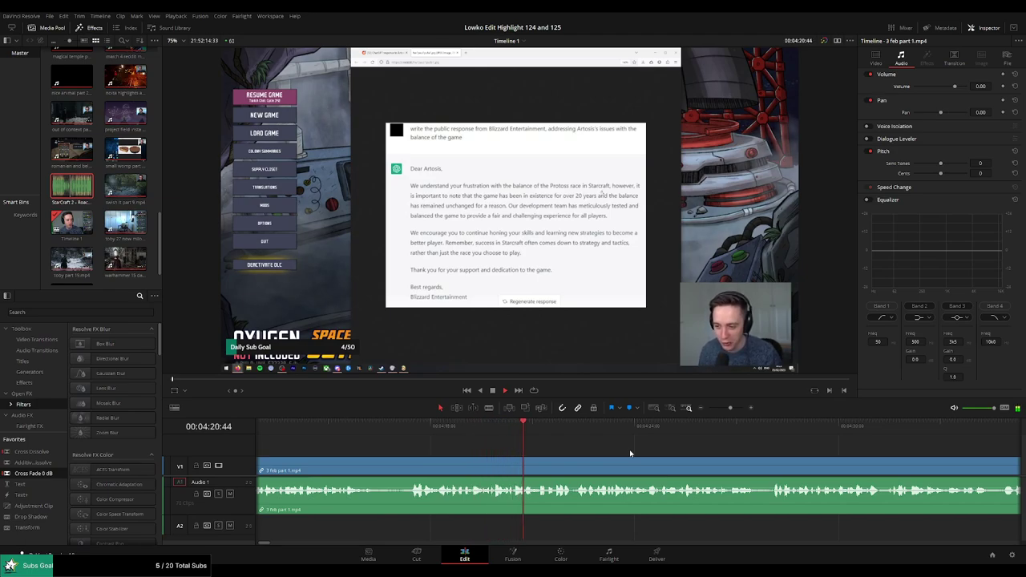
{"action": "scroll", "coordinate": [642, 447], "scroll_direction": "right", "scroll_amount": 2}
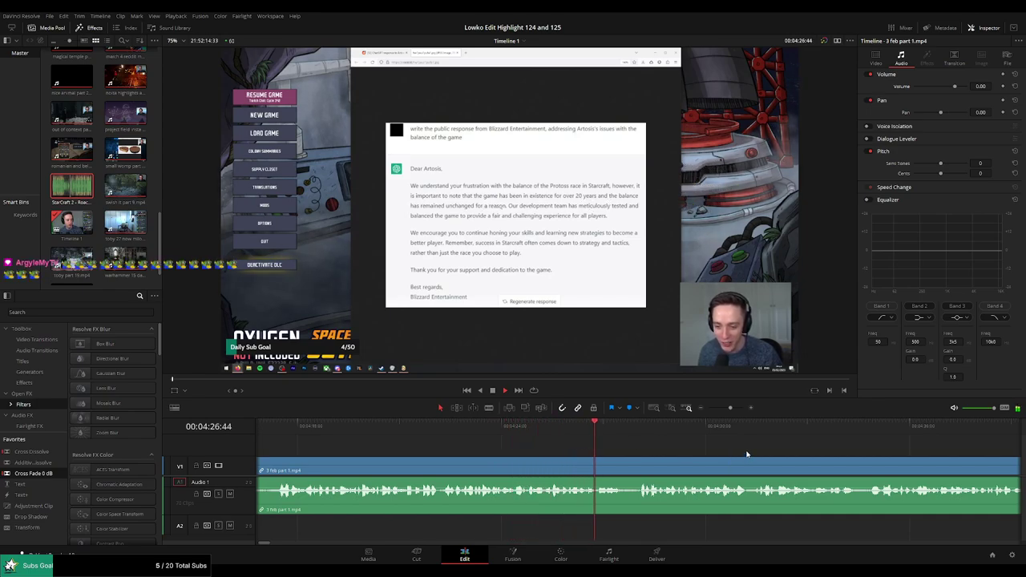
{"action": "scroll", "coordinate": [724, 451], "scroll_direction": "right", "scroll_amount": 3}
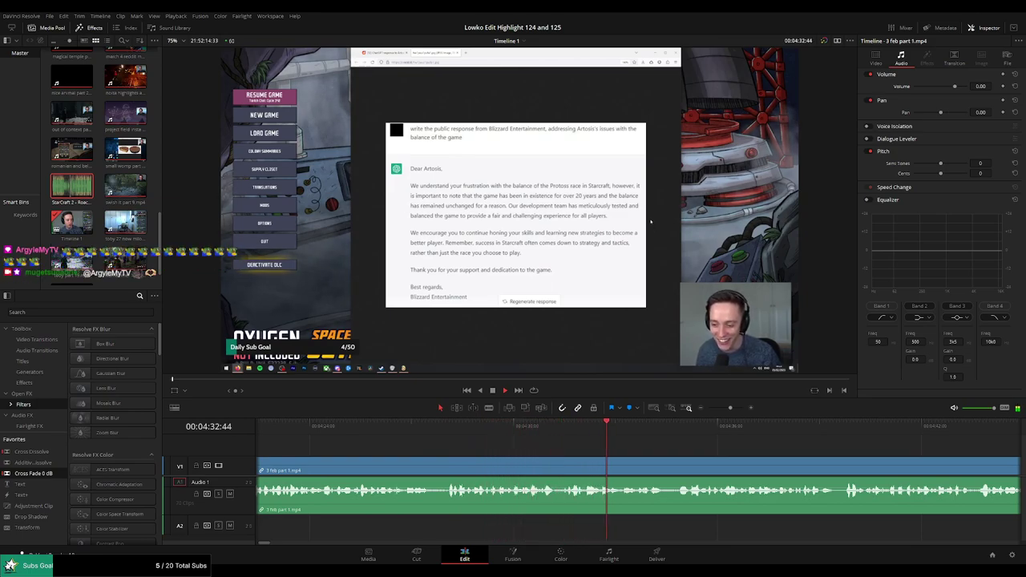
{"action": "scroll", "coordinate": [725, 452], "scroll_direction": "right", "scroll_amount": 3}
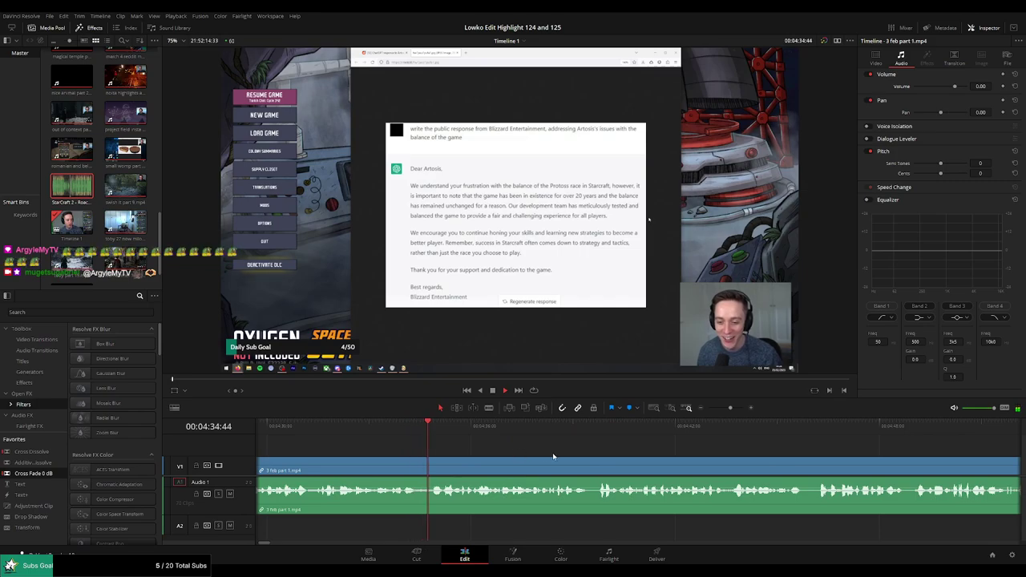
{"action": "scroll", "coordinate": [577, 454], "scroll_direction": "right", "scroll_amount": 1}
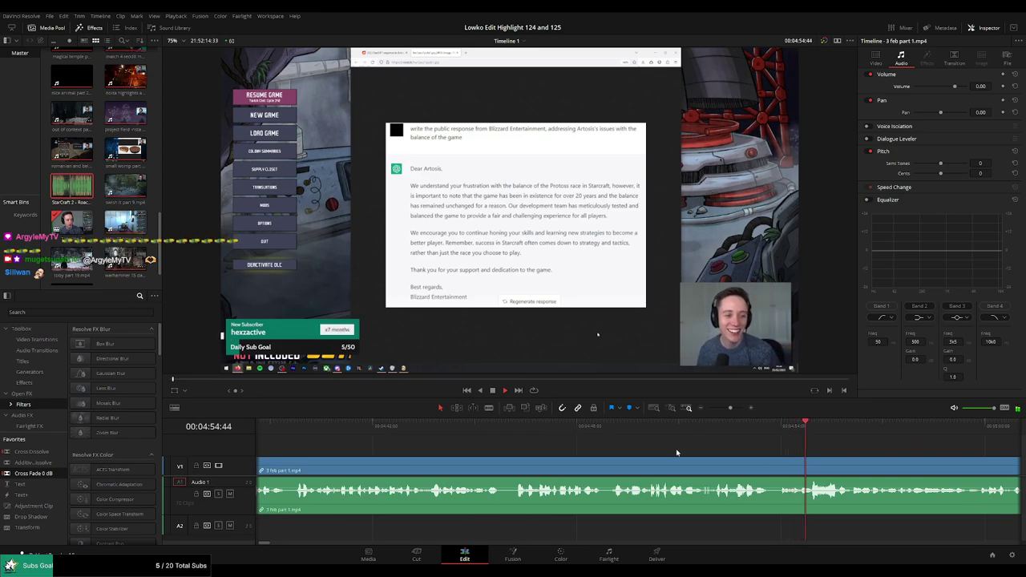
{"action": "left_click", "coordinate": [712, 430]}
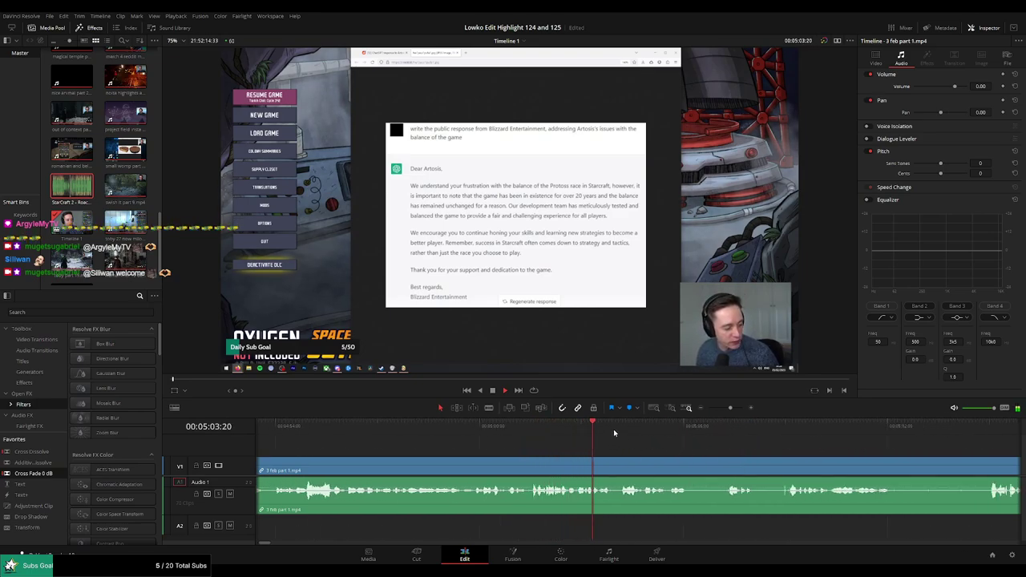
{"action": "left_click", "coordinate": [377, 422]}
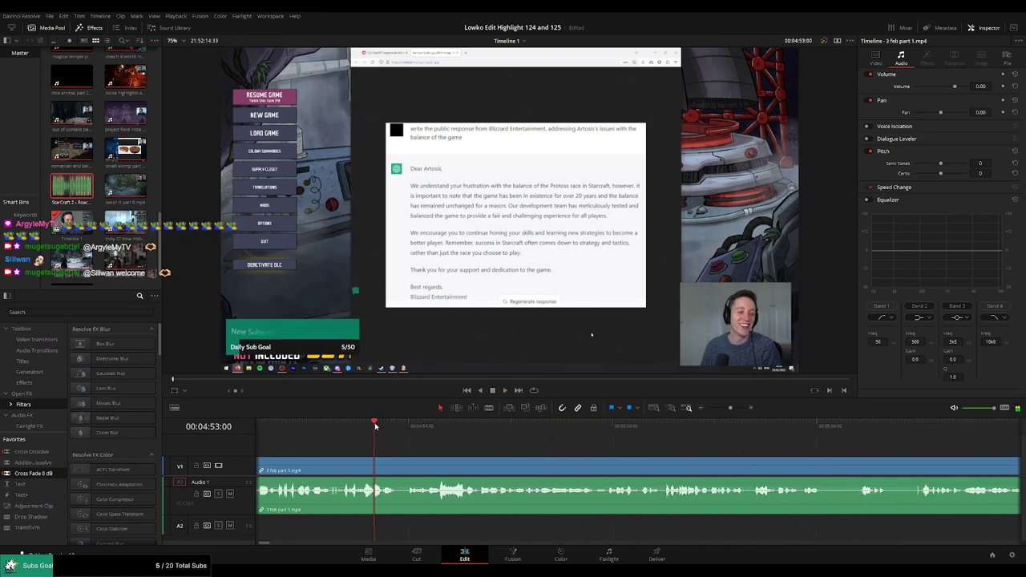
{"action": "key", "text": "ctrl+b"}
{"action": "left_click", "coordinate": [867, 423]}
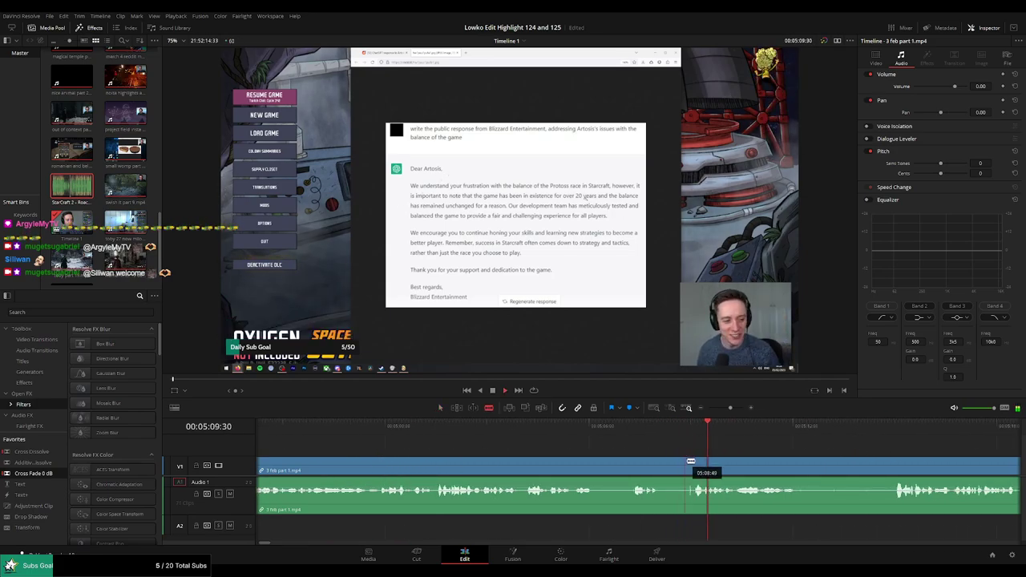
Split the clip where the next highlight begins, around 04:53
{"action": "left_click", "coordinate": [698, 463]}
{"action": "key", "text": "a"}
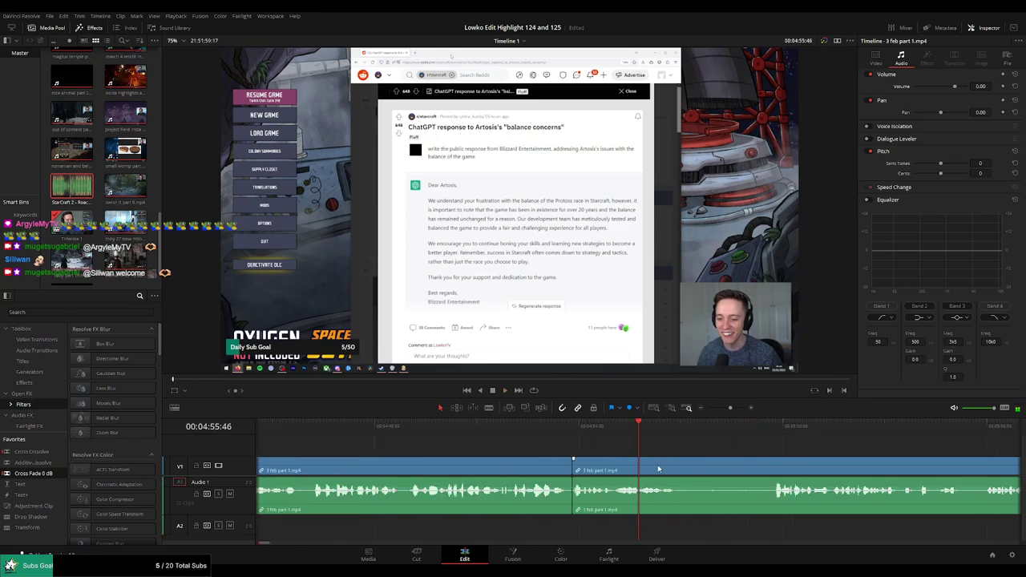
{"action": "left_click", "coordinate": [607, 431]}
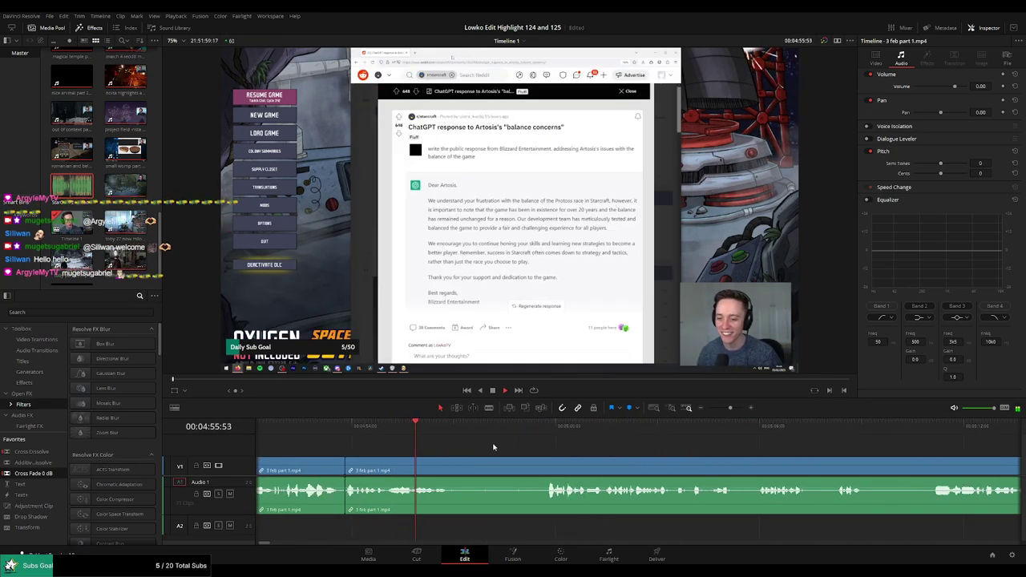
{"action": "left_click", "coordinate": [463, 469]}
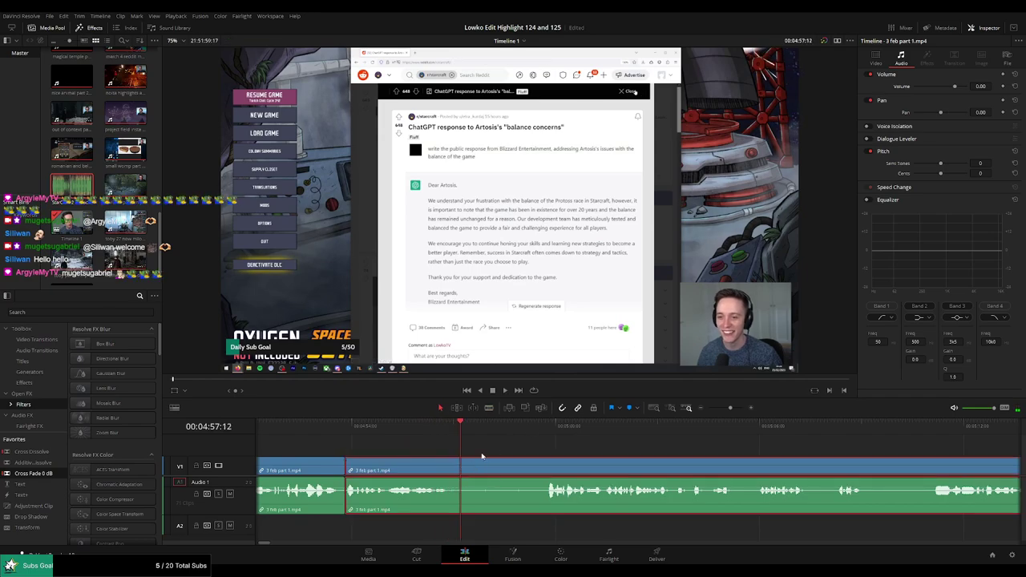
{"action": "key", "text": "b"}
{"action": "key", "text": "ctrl+b"}
{"action": "key", "text": "space"}
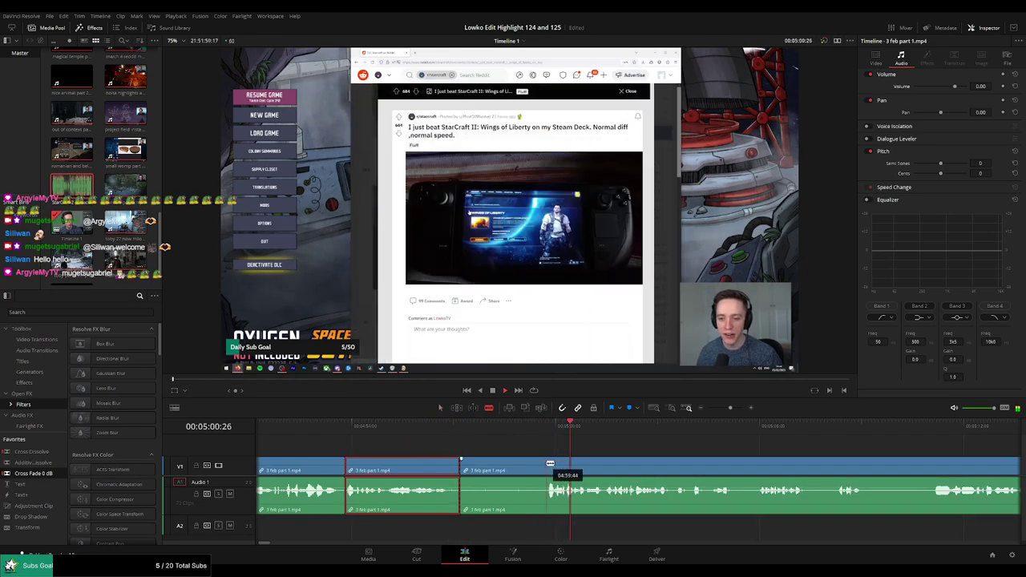
Cut at the start of the Steam Deck Reddit post and ripple-delete the piece before it
{"action": "left_click", "coordinate": [546, 465]}
{"action": "key", "text": "a"}
{"action": "left_click", "coordinate": [526, 469]}
{"action": "key", "text": "Delete"}
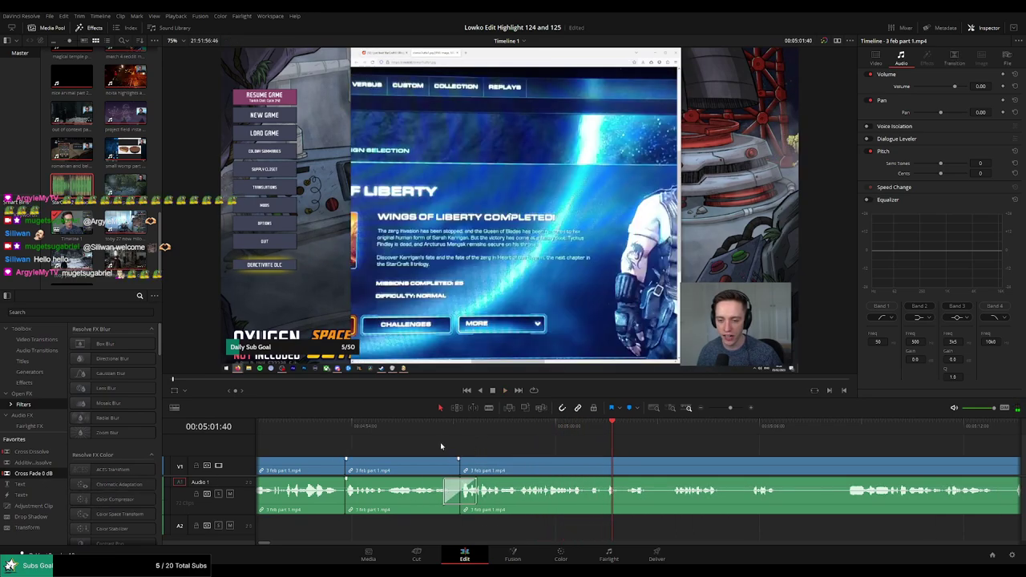
{"action": "left_click", "coordinate": [440, 446]}
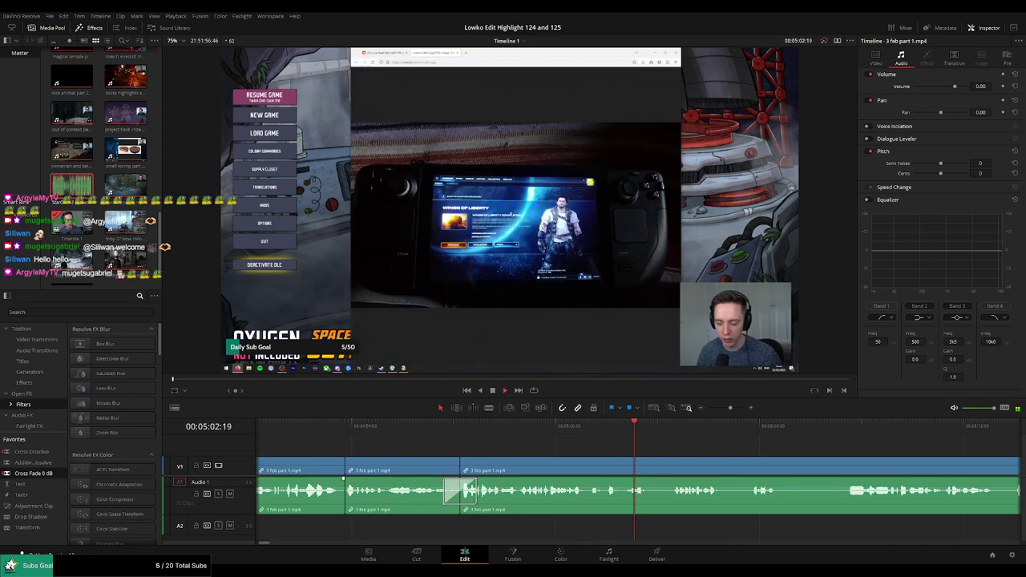
Cut out the short dull bit between two new cuts and replay the join
{"action": "scroll", "coordinate": [531, 446], "scroll_direction": "right", "scroll_amount": 5}
{"action": "scroll", "coordinate": [508, 447], "scroll_direction": "right", "scroll_amount": 2}
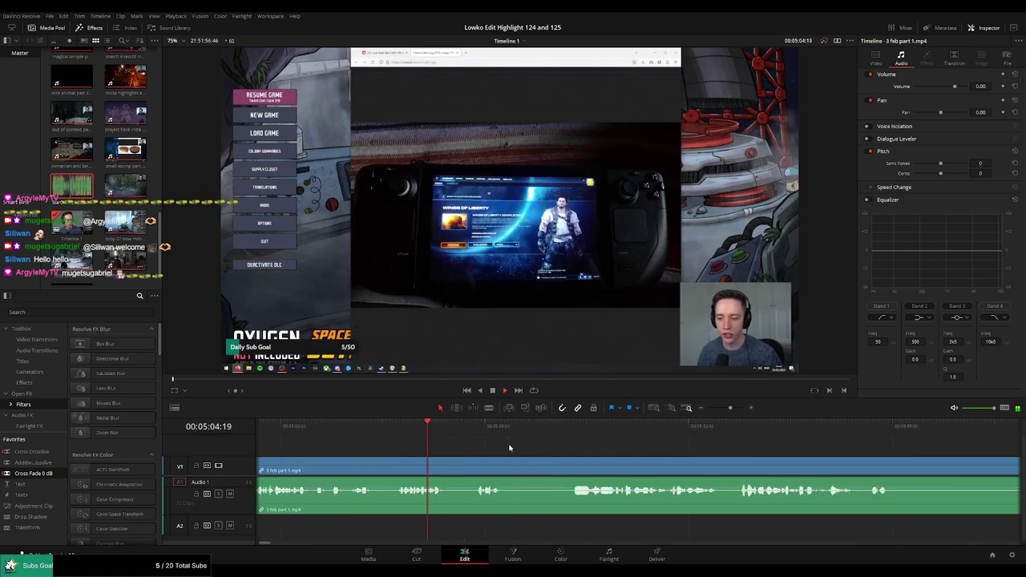
{"action": "left_click", "coordinate": [446, 466]}
{"action": "left_click", "coordinate": [472, 465]}
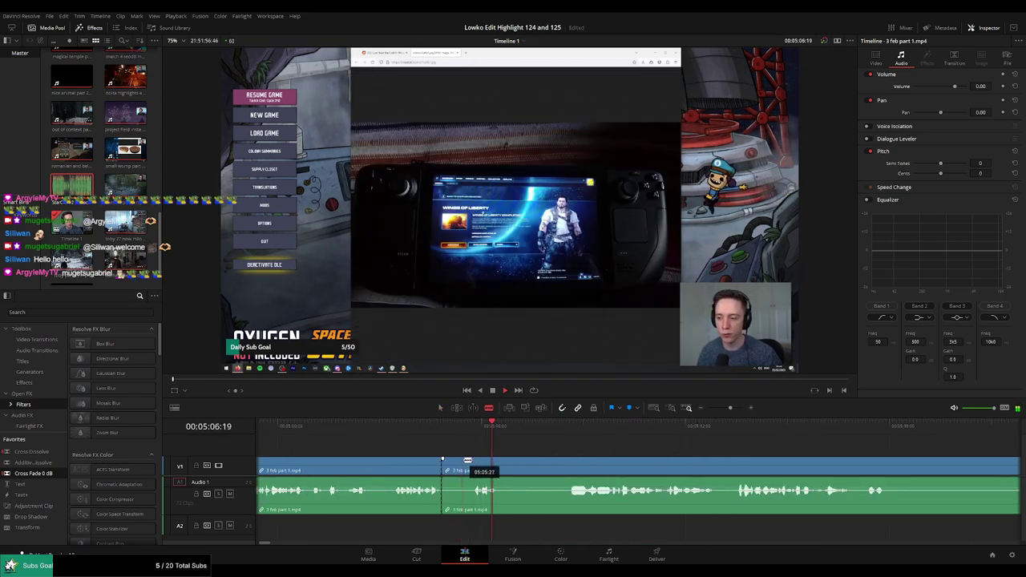
{"action": "key", "text": "a"}
{"action": "left_click", "coordinate": [459, 467]}
{"action": "key", "text": "Delete"}
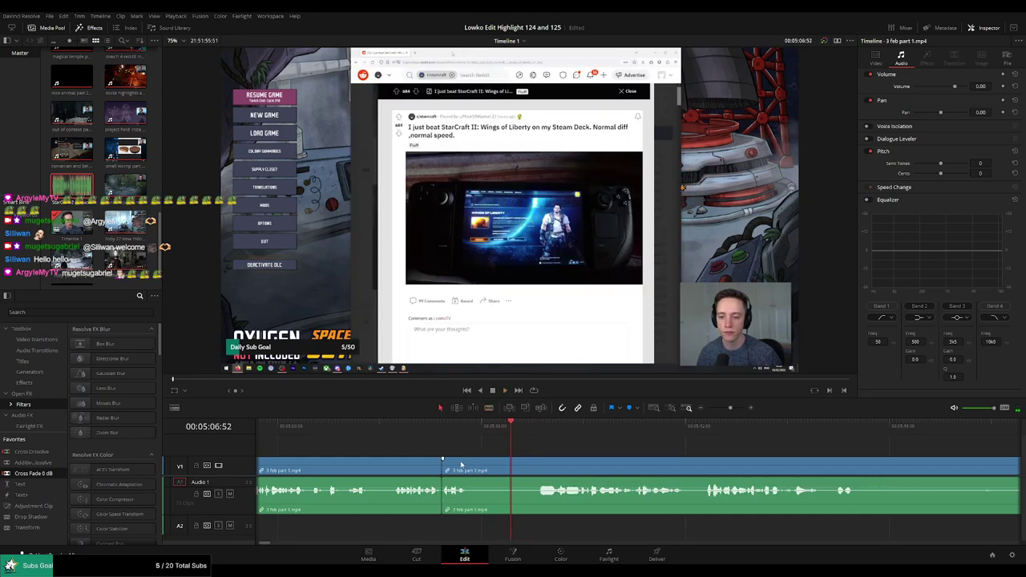
{"action": "left_click", "coordinate": [419, 427]}
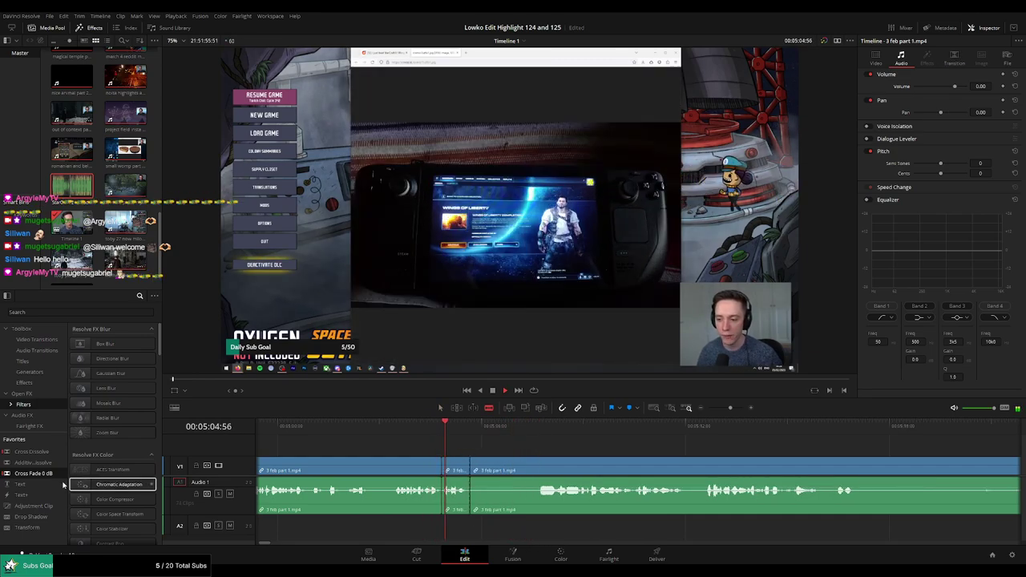
{"action": "left_click", "coordinate": [425, 428]}
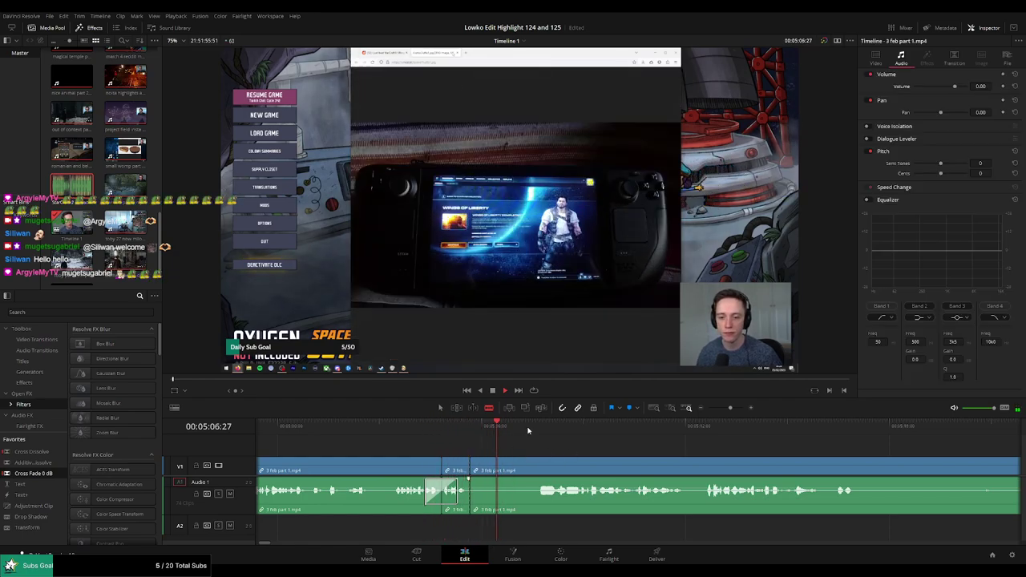
Cut at the current frame and ripple-delete the short section before it
{"action": "scroll", "coordinate": [493, 442], "scroll_direction": "right", "scroll_amount": 3}
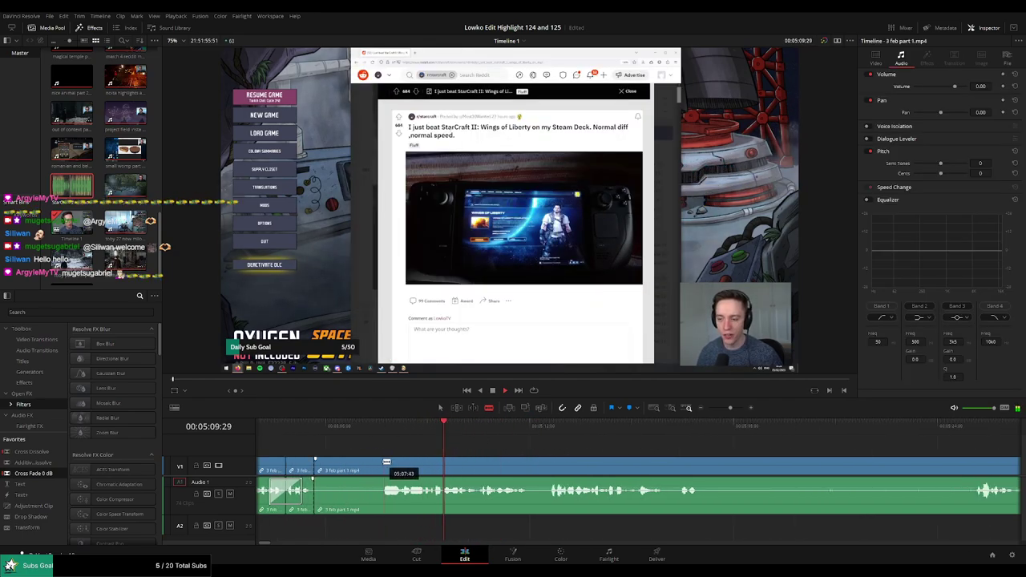
{"action": "left_click", "coordinate": [383, 469]}
{"action": "key", "text": "a"}
{"action": "left_click", "coordinate": [356, 469]}
{"action": "key", "text": "Delete"}
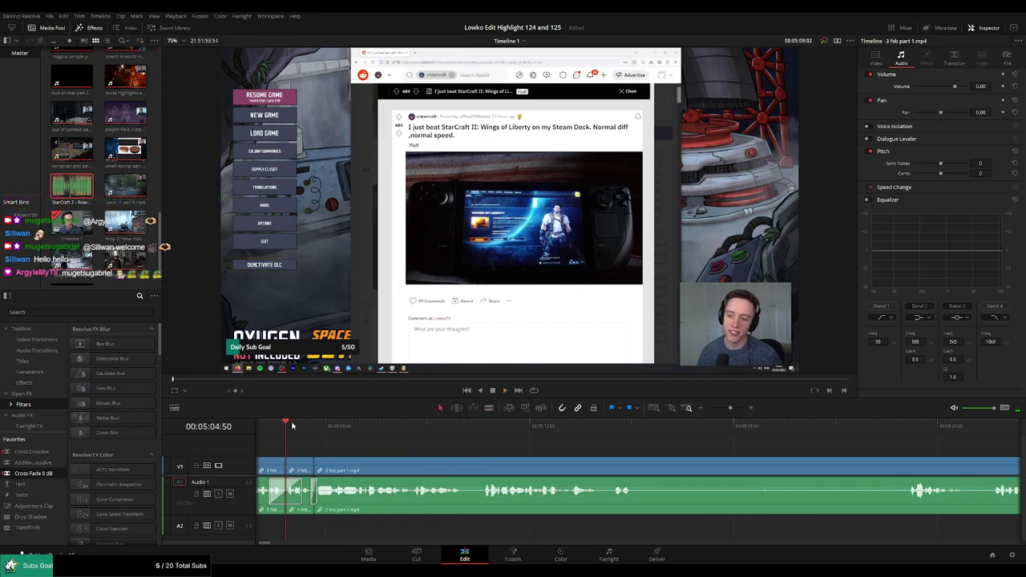
{"action": "key", "text": "space"}
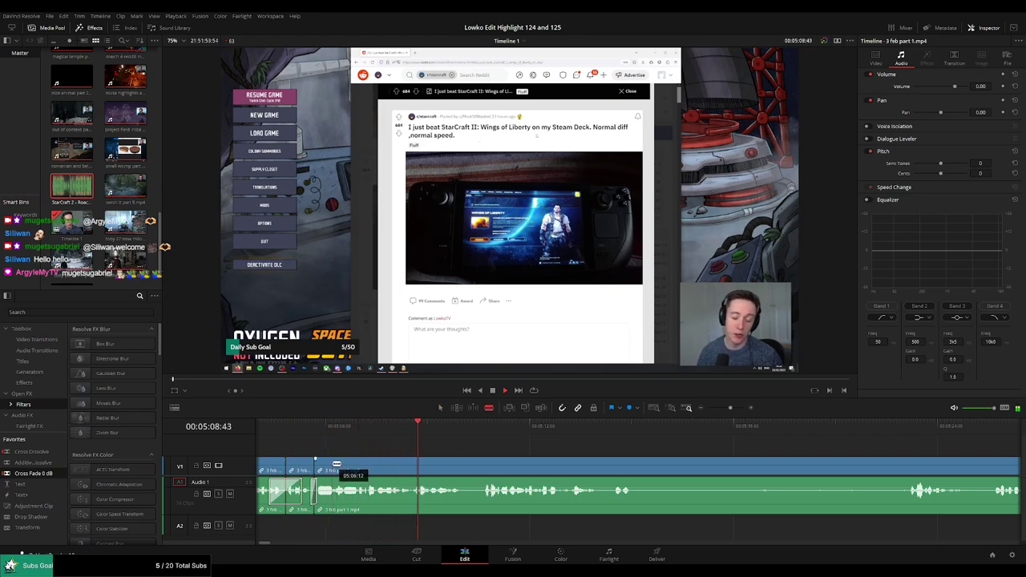
Add another split further along at roughly 05:15
{"action": "left_click_drag", "start_coordinate": [338, 465], "coordinate": [395, 454]}
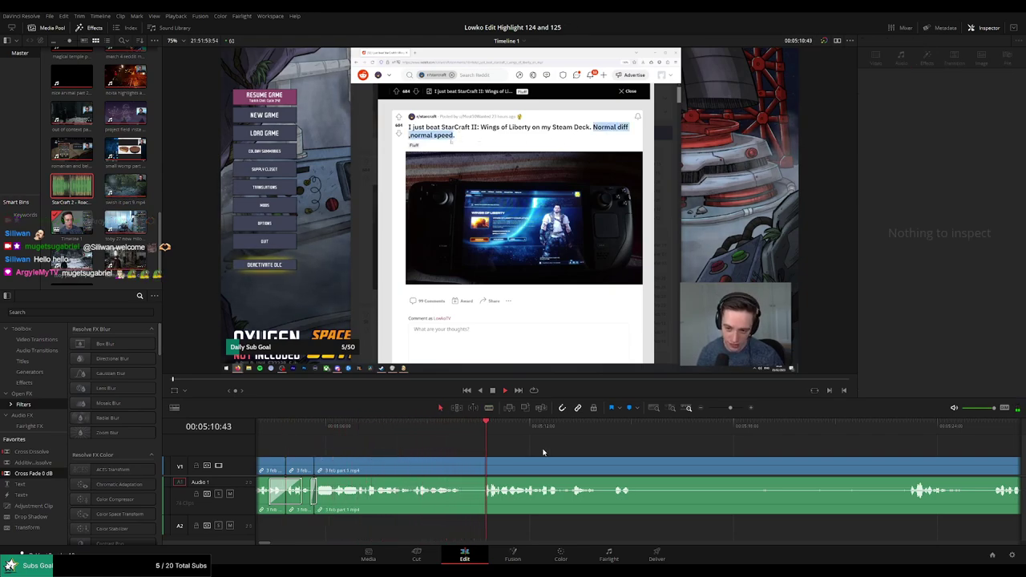
{"action": "scroll", "coordinate": [553, 449], "scroll_direction": "right", "scroll_amount": 5}
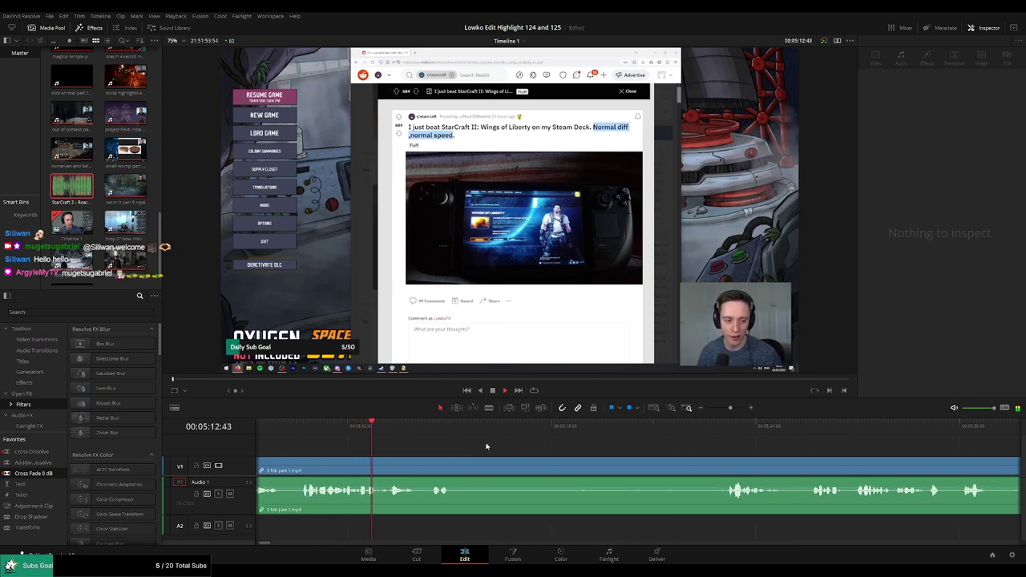
{"action": "scroll", "coordinate": [482, 446], "scroll_direction": "right", "scroll_amount": 1}
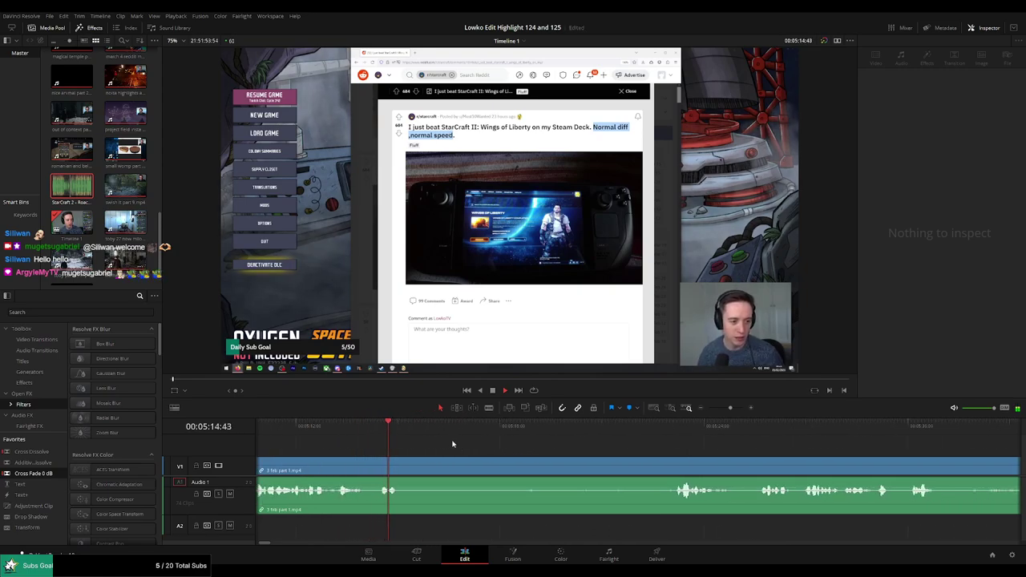
{"action": "left_click", "coordinate": [411, 465]}
{"action": "key", "text": "ctrl+b"}
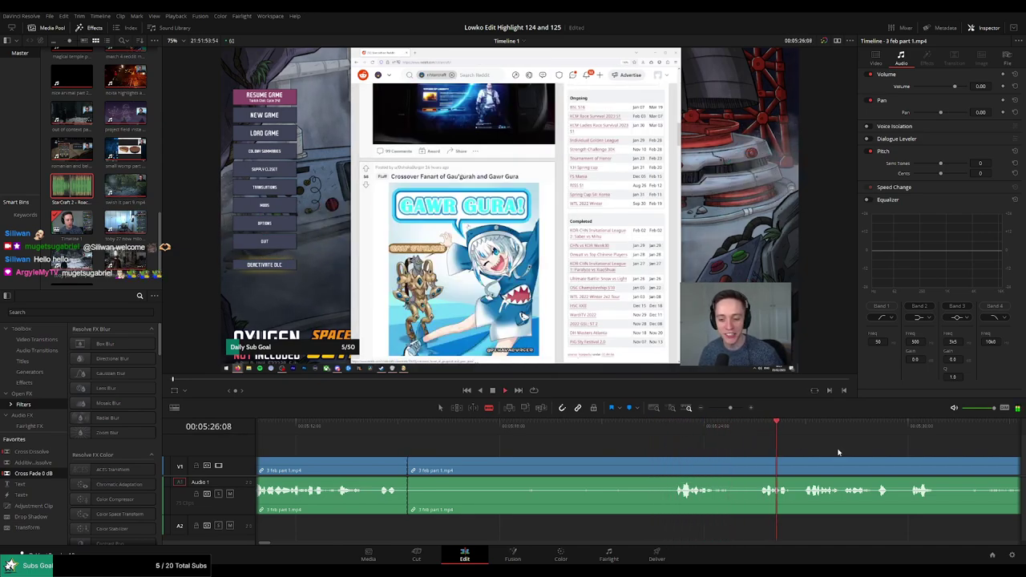
Cut near the Gawr Gura image and ripple-delete the earlier section
{"action": "scroll", "coordinate": [589, 434], "scroll_direction": "right", "scroll_amount": 3}
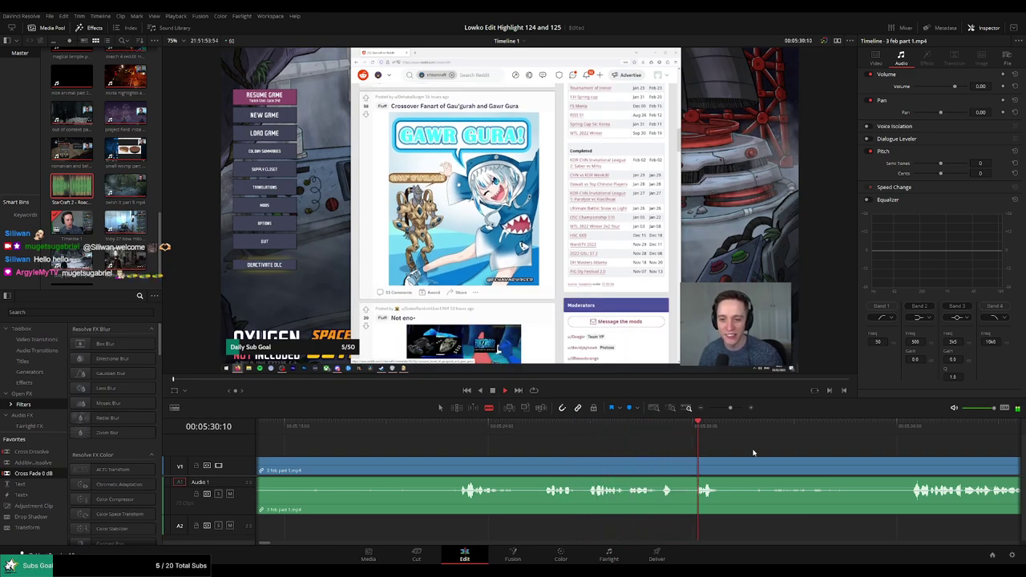
{"action": "scroll", "coordinate": [753, 453], "scroll_direction": "right", "scroll_amount": 3}
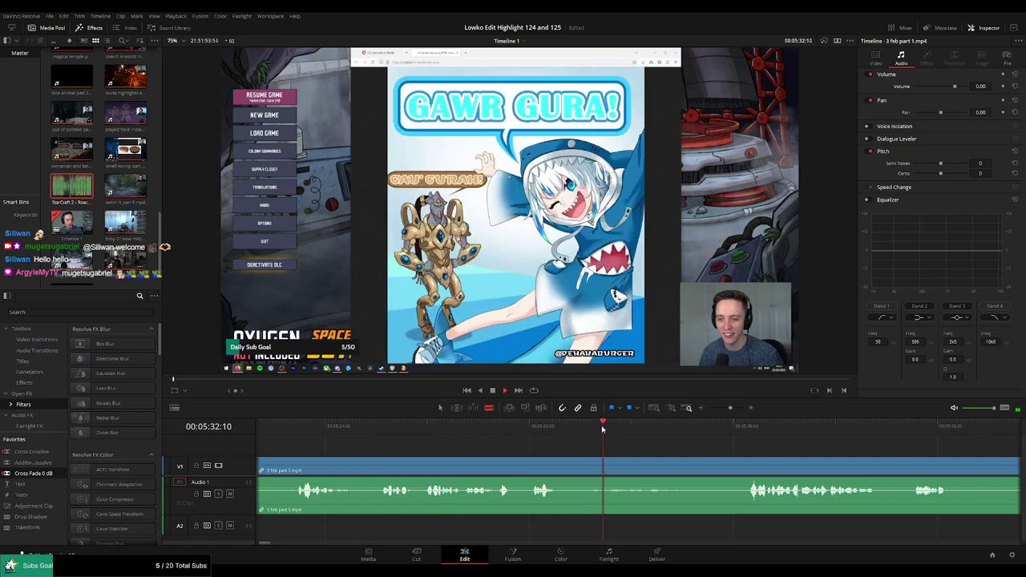
{"action": "left_click", "coordinate": [523, 465]}
{"action": "key", "text": "a"}
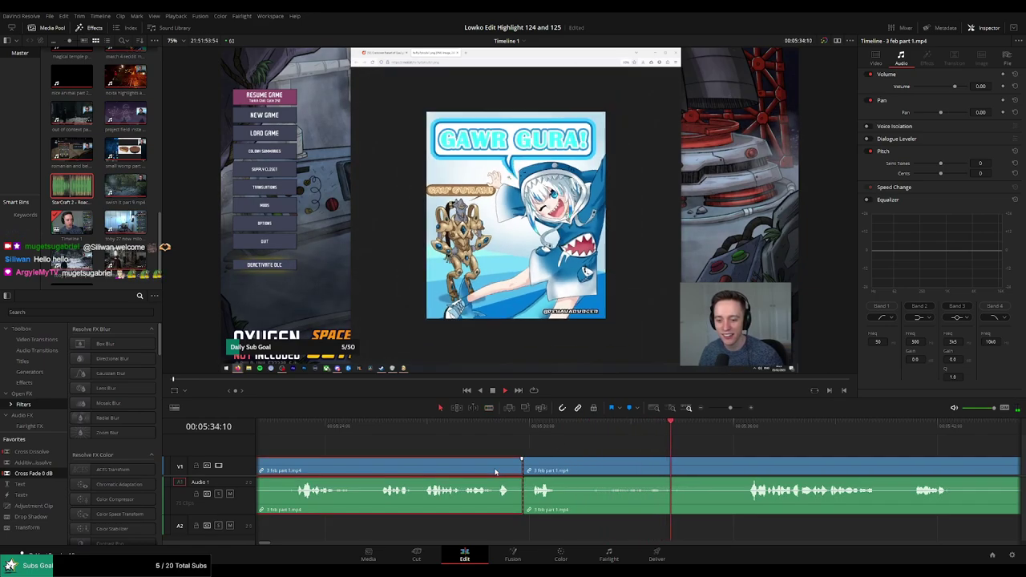
{"action": "key", "text": "BackSpace"}
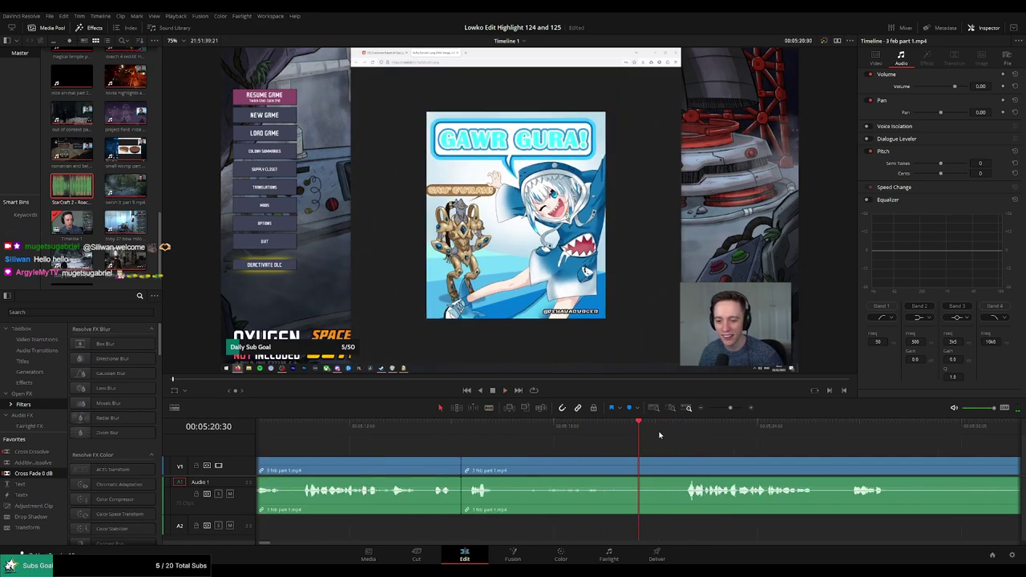
{"action": "key", "text": "space"}
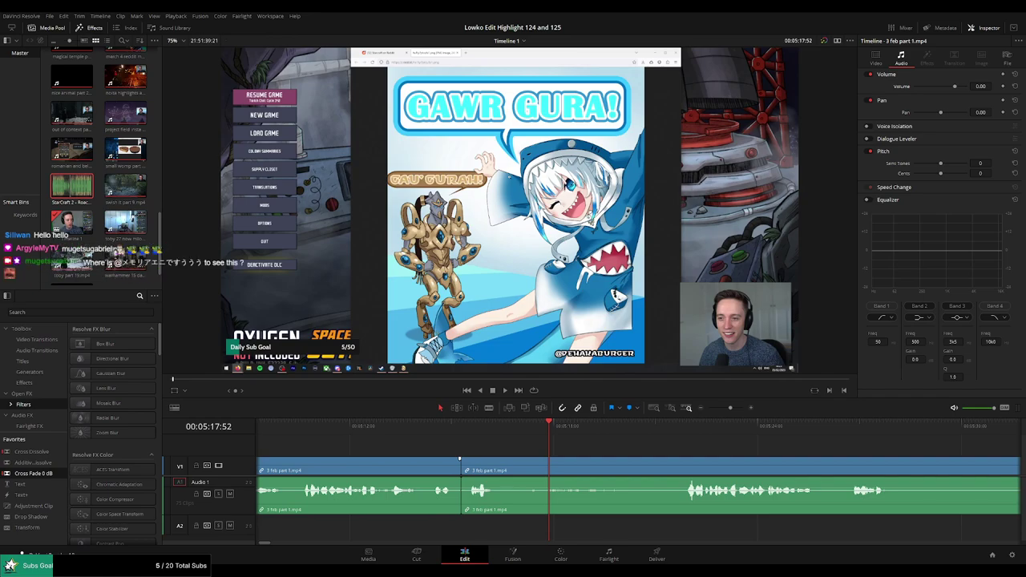
Split twice and ripple-delete the unwanted section between the cuts
{"action": "key", "text": "space"}
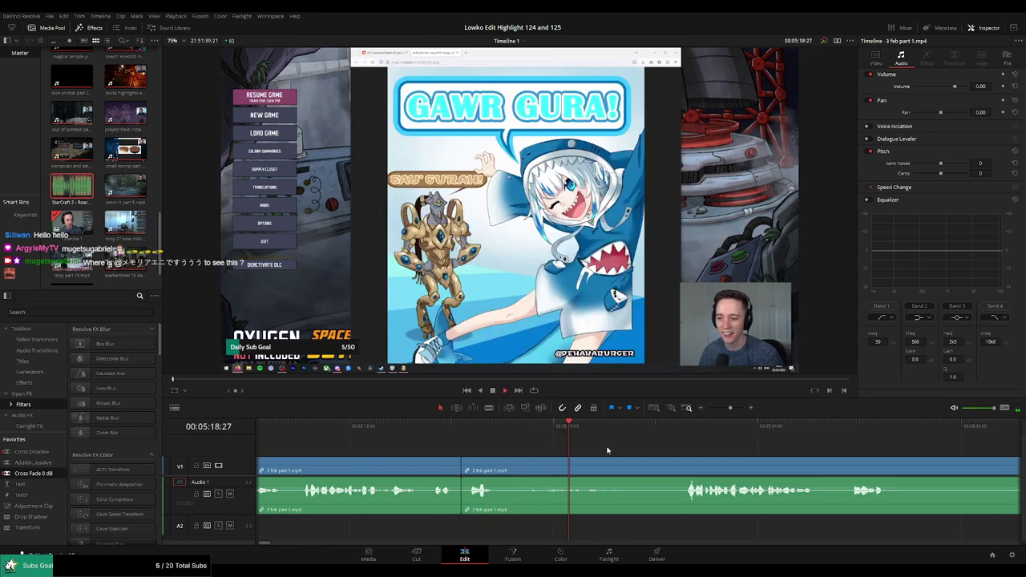
{"action": "key", "text": "ctrl+b"}
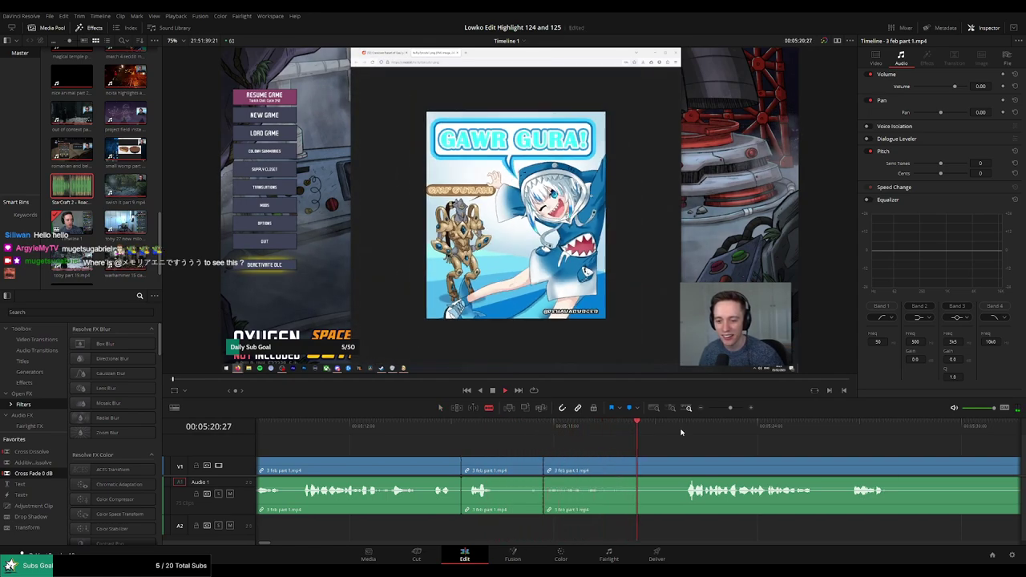
{"action": "key", "text": "ctrl+b"}
{"action": "left_click", "coordinate": [643, 471]}
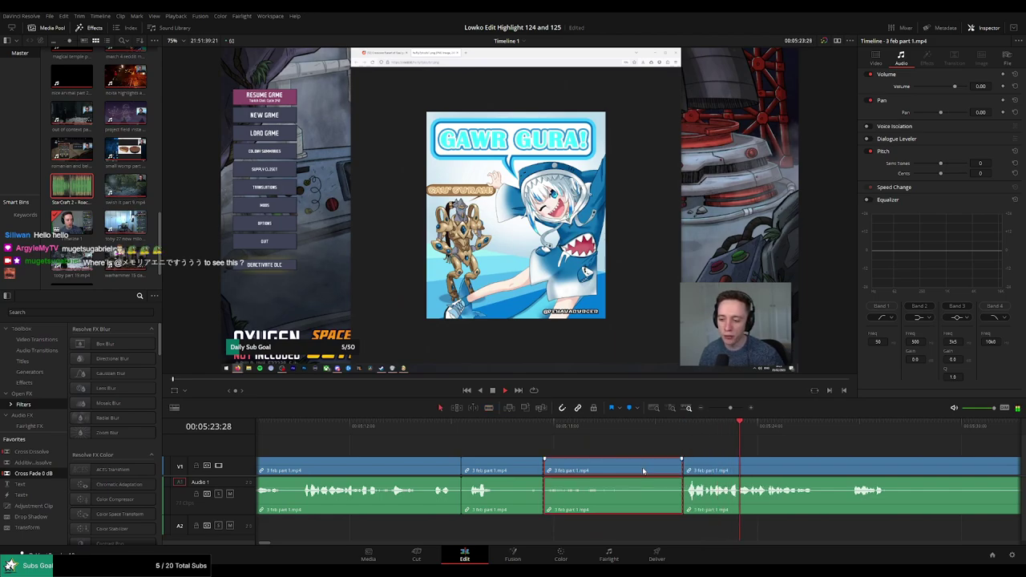
{"action": "key", "text": "Delete"}
{"action": "key", "text": "space"}
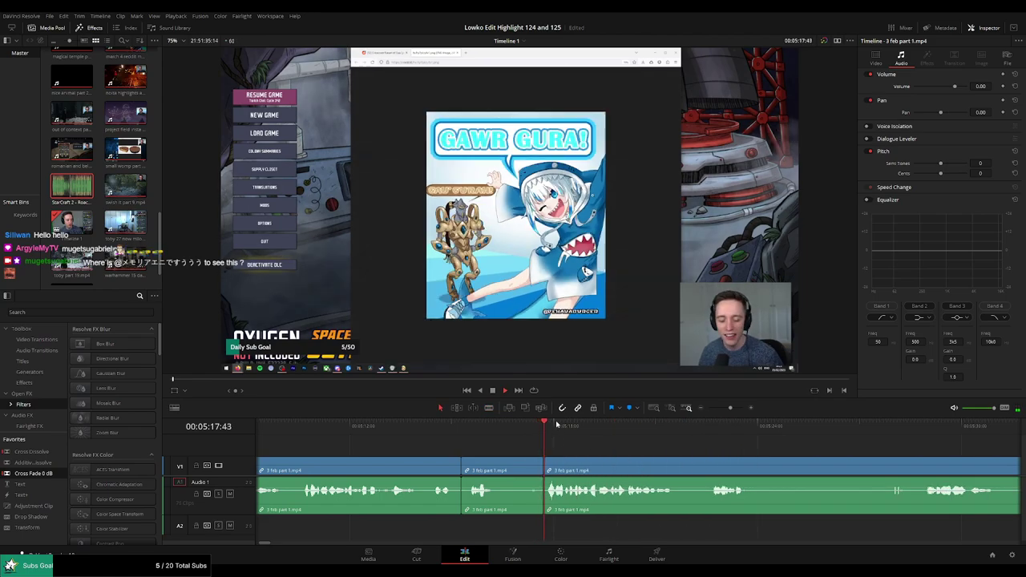
Place a Cross Fade 0 dB over the resulting audio cut
{"action": "left_click_drag", "start_coordinate": [556, 502], "coordinate": [550, 491]}
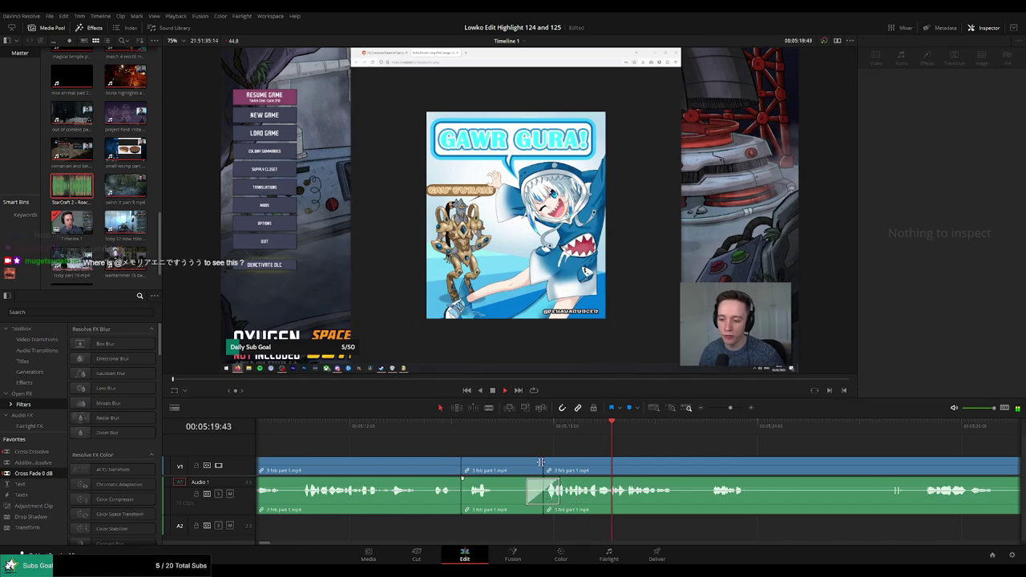
{"action": "key", "text": "Up"}
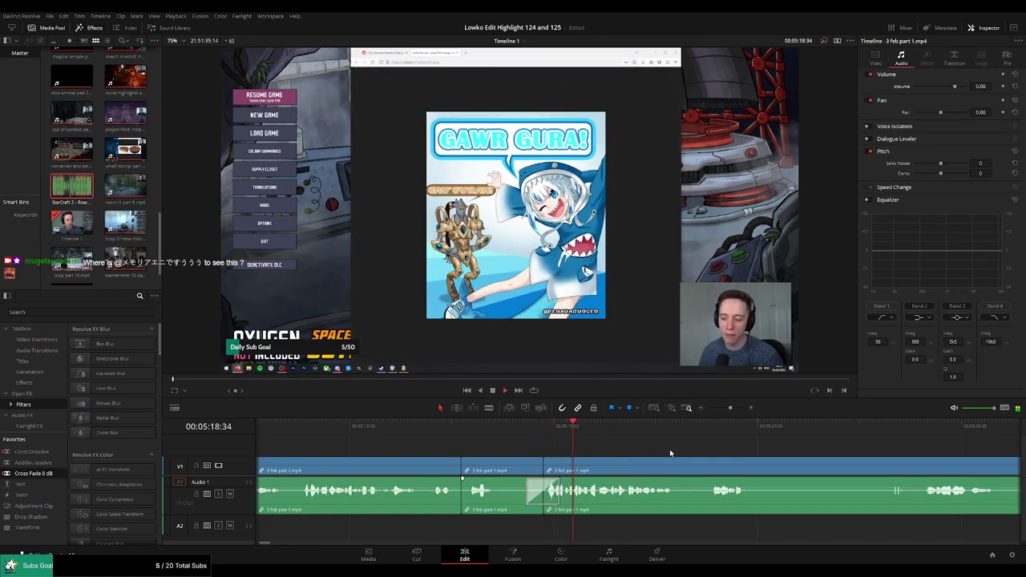
{"action": "scroll", "coordinate": [710, 452], "scroll_direction": "right", "scroll_amount": 3}
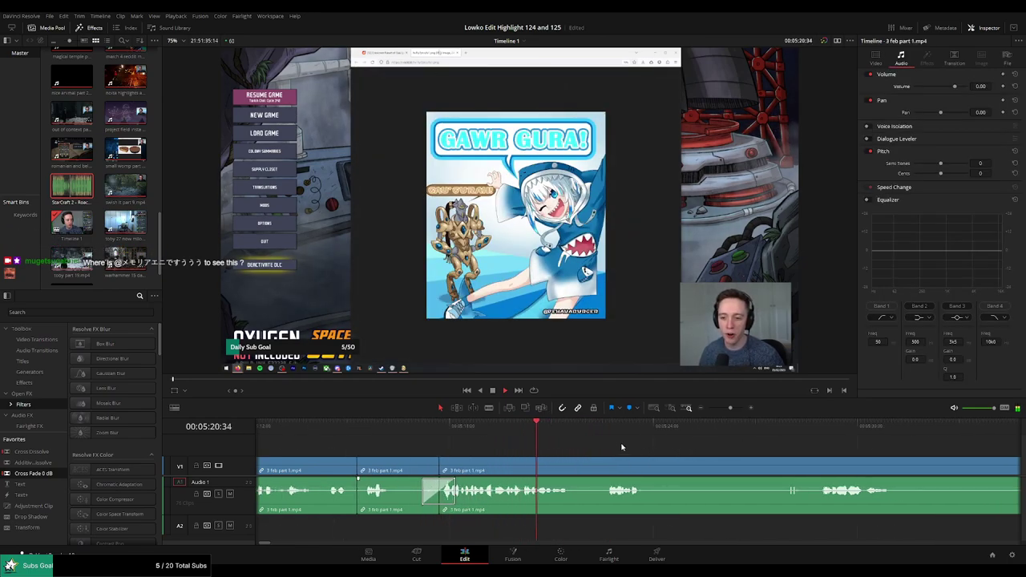
{"action": "scroll", "coordinate": [566, 437], "scroll_direction": "right", "scroll_amount": 3}
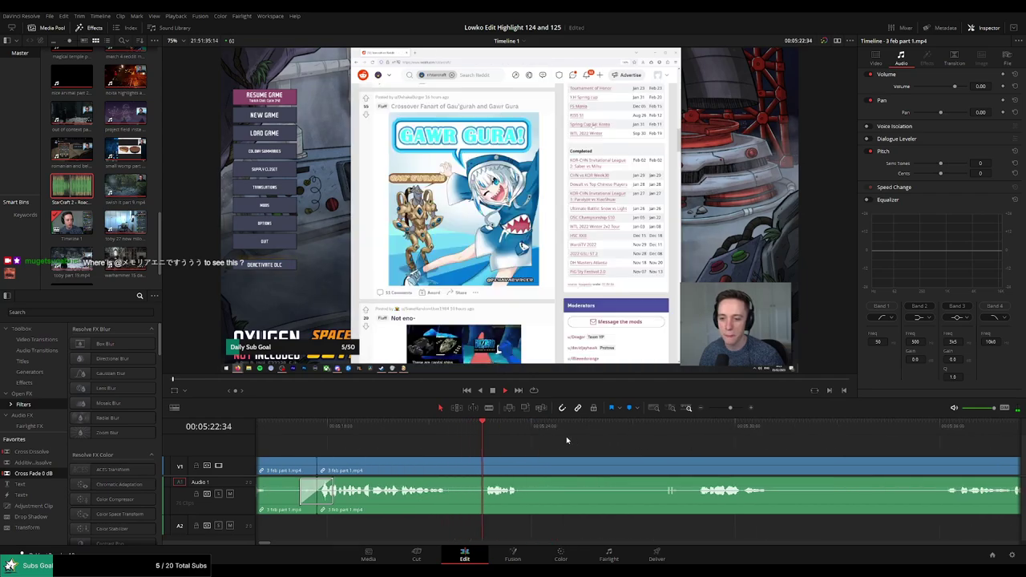
Split at the playhead, ripple-delete the section after the cut, and replay the join
{"action": "key", "text": "ctrl+b"}
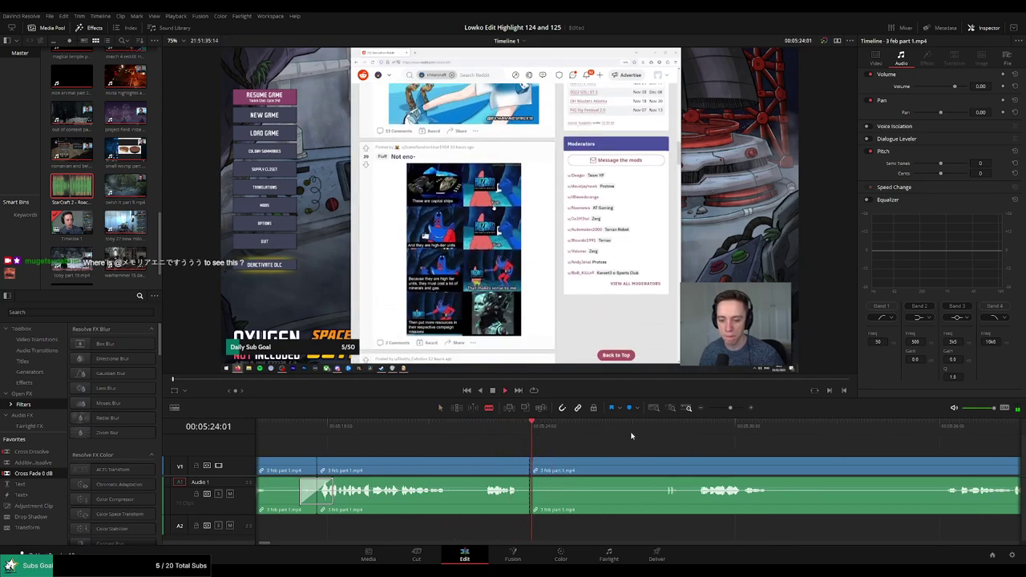
{"action": "left_click", "coordinate": [659, 425]}
{"action": "scroll", "coordinate": [600, 443], "scroll_direction": "right", "scroll_amount": 5}
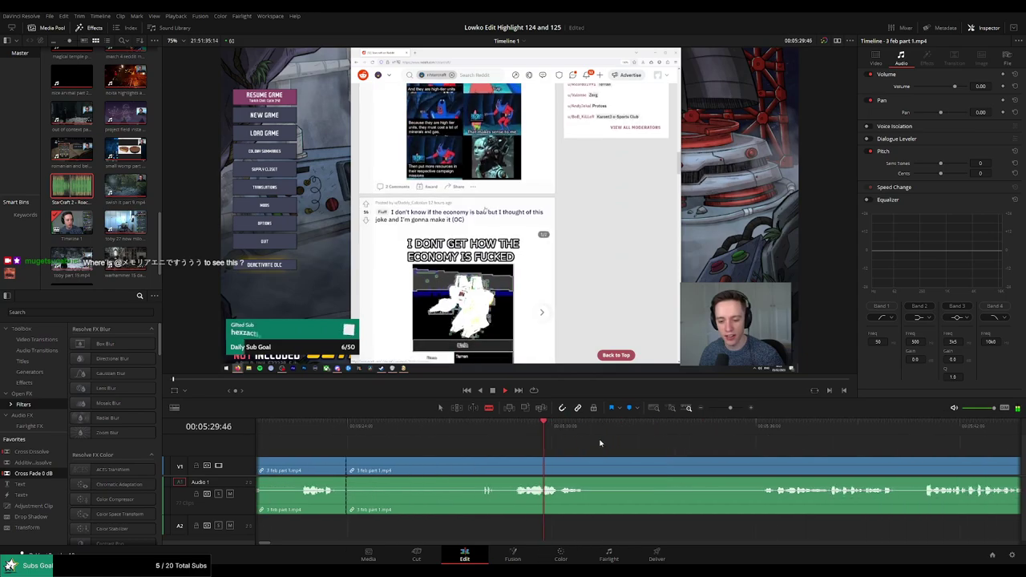
{"action": "left_click", "coordinate": [518, 458]}
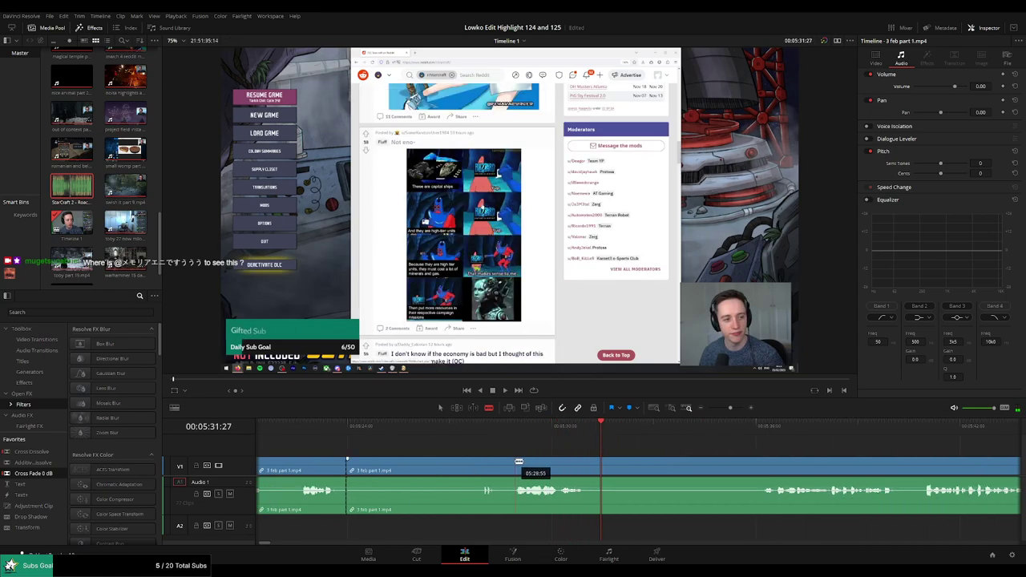
{"action": "key", "text": "BackSpace"}
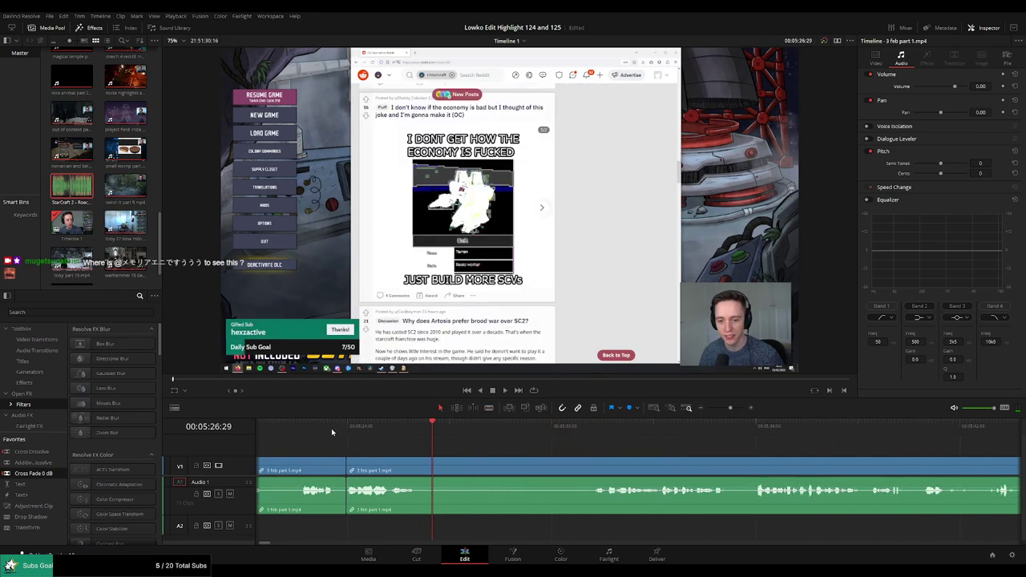
{"action": "left_click", "coordinate": [331, 428]}
{"action": "key", "text": "space"}
Scrub through the Reddit section to where the YouTube video starts around 05:49
{"action": "left_click", "coordinate": [592, 430]}
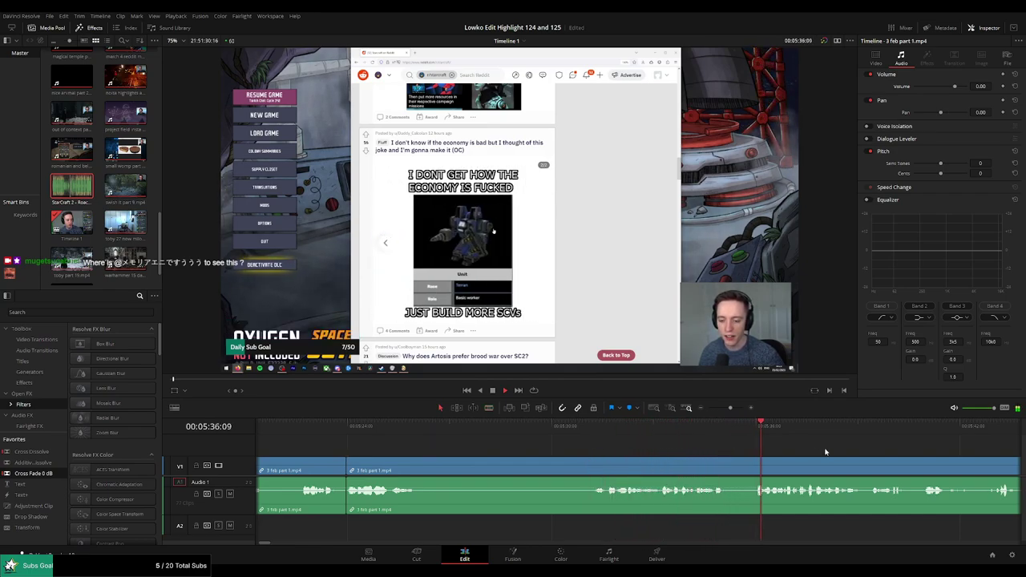
{"action": "scroll", "coordinate": [825, 453], "scroll_direction": "right", "scroll_amount": 2}
{"action": "scroll", "coordinate": [715, 442], "scroll_direction": "right", "scroll_amount": 3}
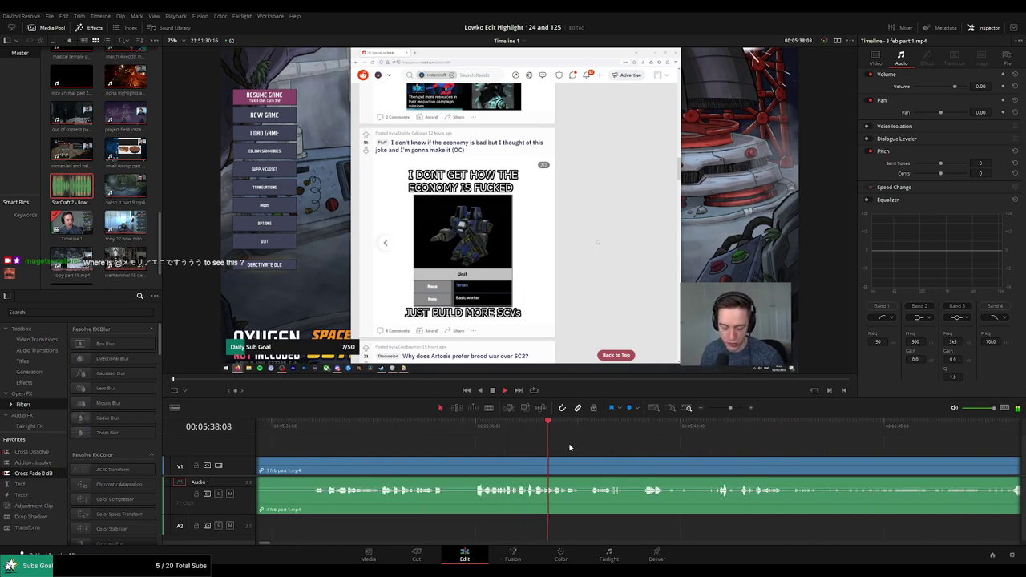
{"action": "left_click", "coordinate": [648, 431]}
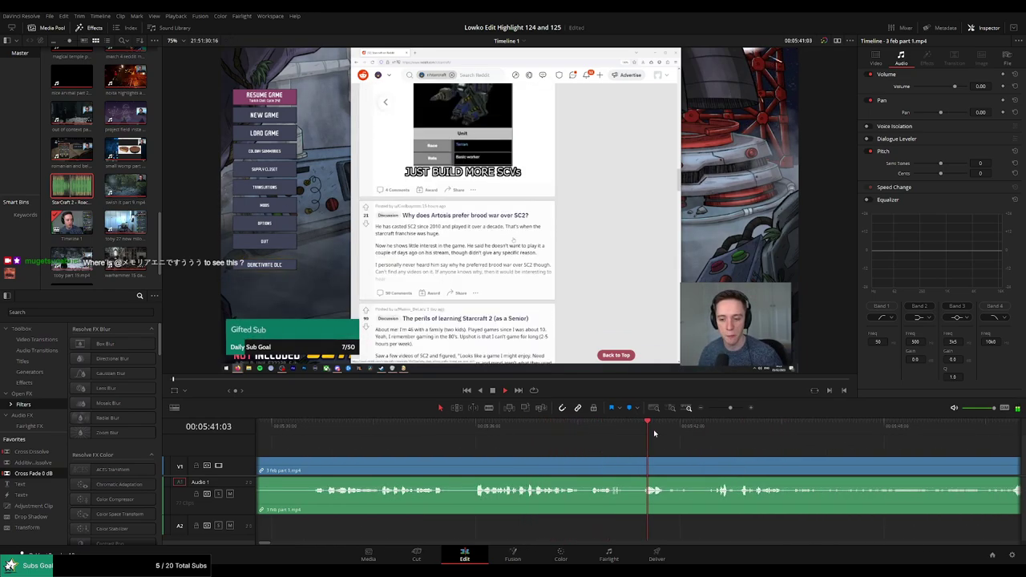
{"action": "left_click", "coordinate": [710, 428]}
{"action": "scroll", "coordinate": [721, 433], "scroll_direction": "right", "scroll_amount": 2}
{"action": "left_click", "coordinate": [771, 428]}
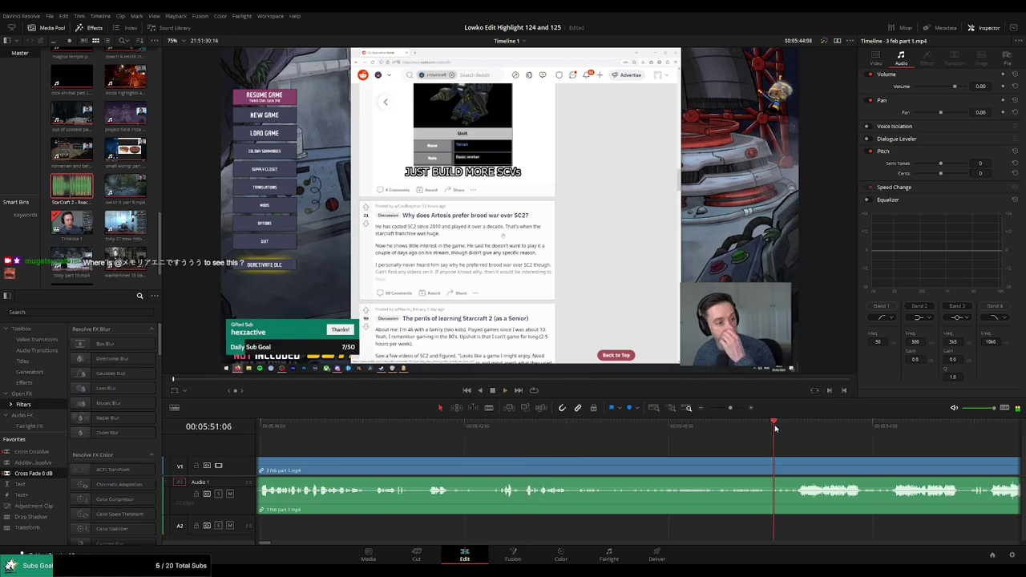
{"action": "scroll", "coordinate": [801, 439], "scroll_direction": "right", "scroll_amount": 1}
{"action": "scroll", "coordinate": [682, 437], "scroll_direction": "right", "scroll_amount": 3}
{"action": "left_click", "coordinate": [547, 432]}
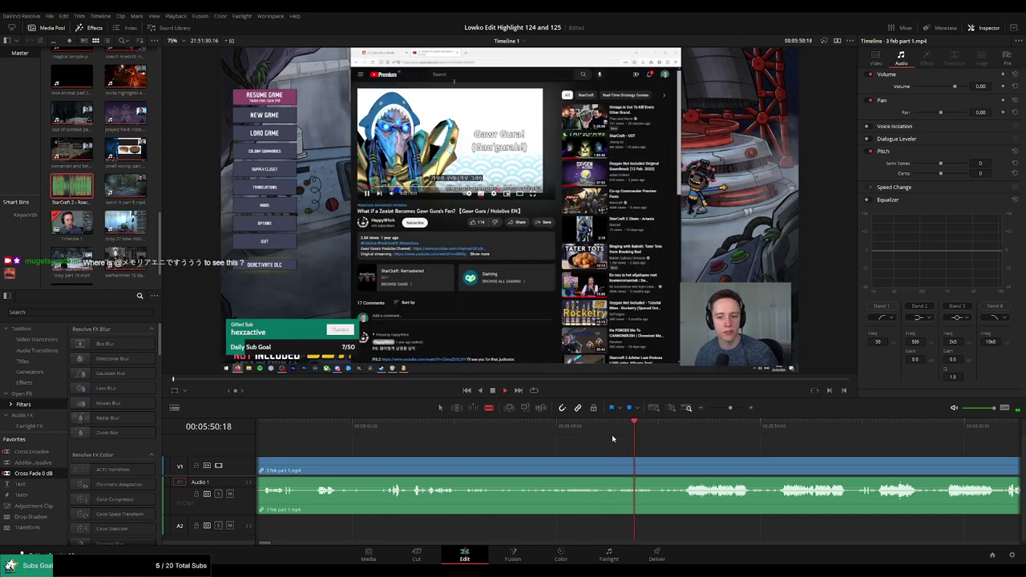
Ripple-delete the Reddit-browsing stretch and crossfade the new join near 05:24
{"action": "left_click", "coordinate": [610, 434]}
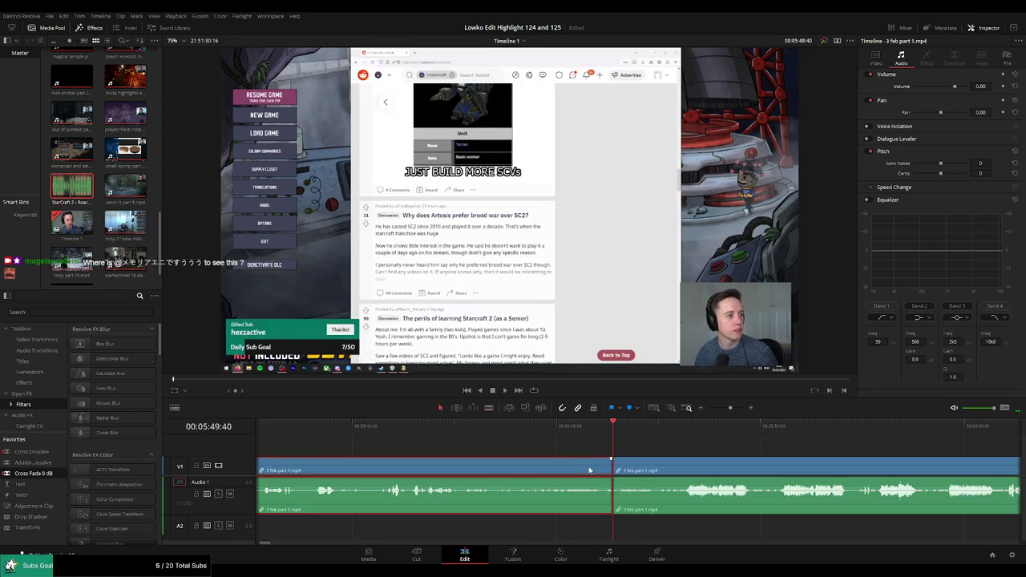
{"action": "key", "text": "Up"}
{"action": "key", "text": "space"}
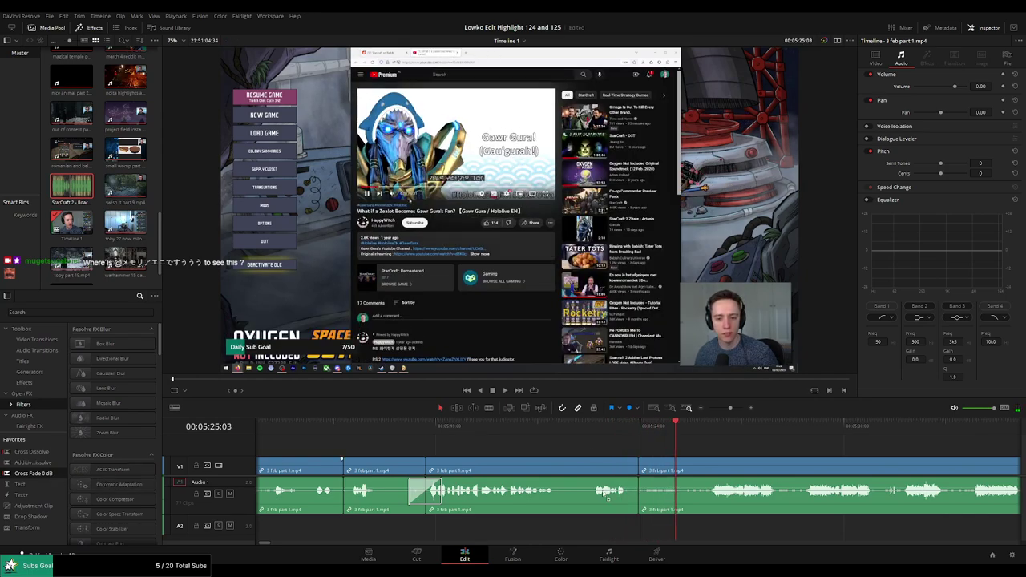
{"action": "key", "text": "Up"}
{"action": "key", "text": "space"}
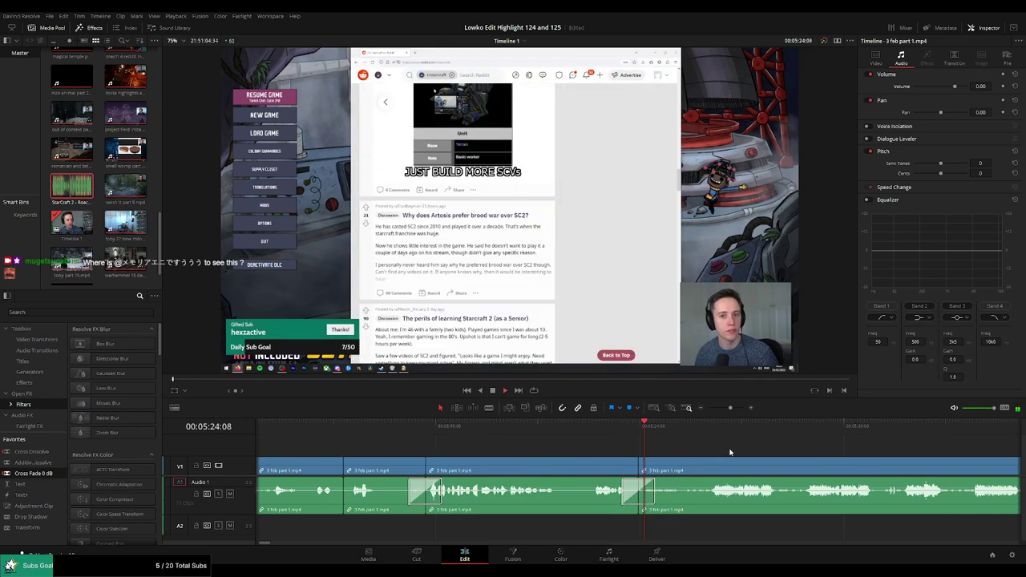
Follow playback along the timeline to 05:54, where the Gawr Gura channel page appears
{"action": "scroll", "coordinate": [573, 441], "scroll_direction": "right", "scroll_amount": 3}
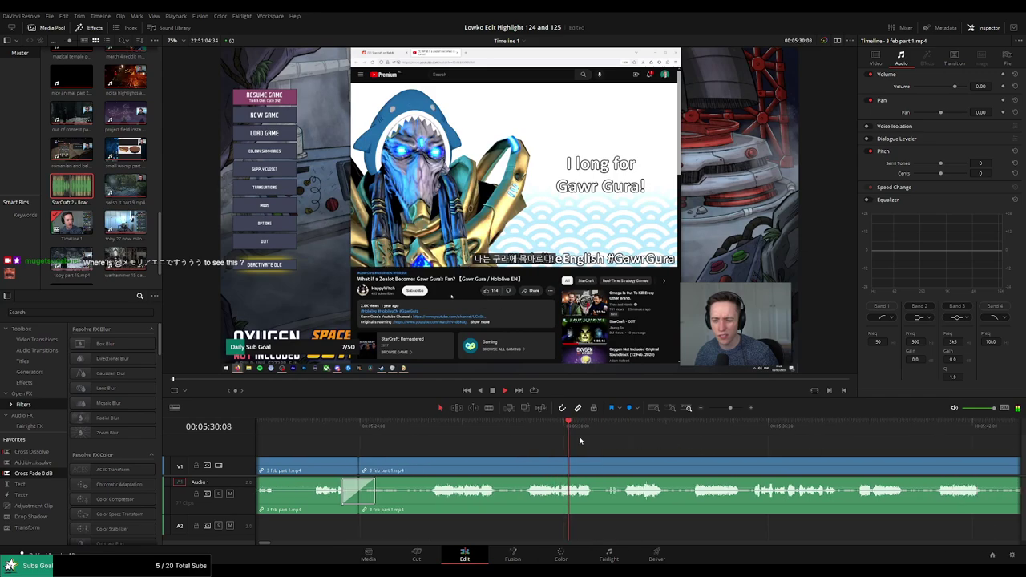
{"action": "scroll", "coordinate": [543, 435], "scroll_direction": "right", "scroll_amount": 3}
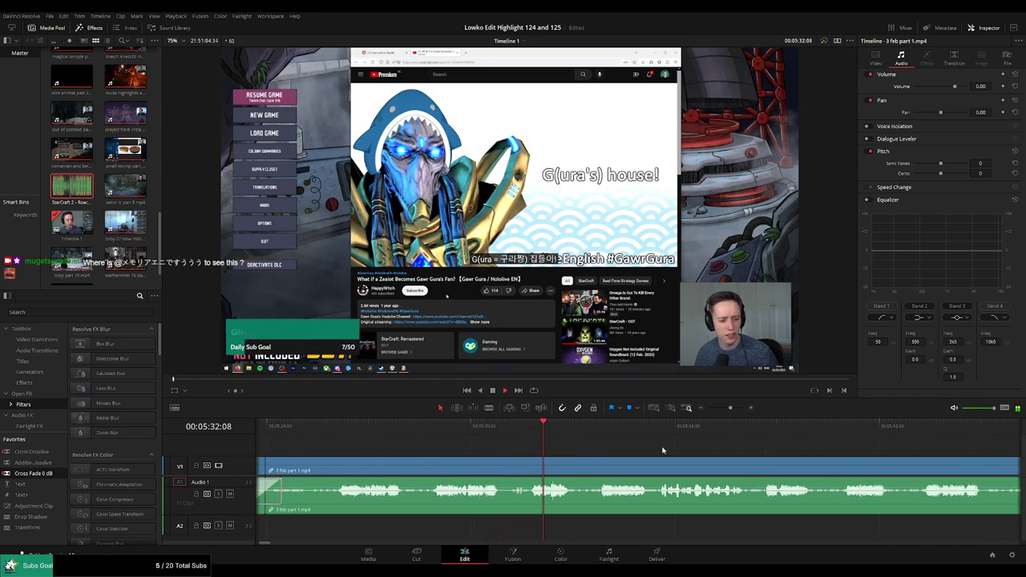
{"action": "scroll", "coordinate": [580, 442], "scroll_direction": "right", "scroll_amount": 2}
{"action": "scroll", "coordinate": [562, 445], "scroll_direction": "right", "scroll_amount": 2}
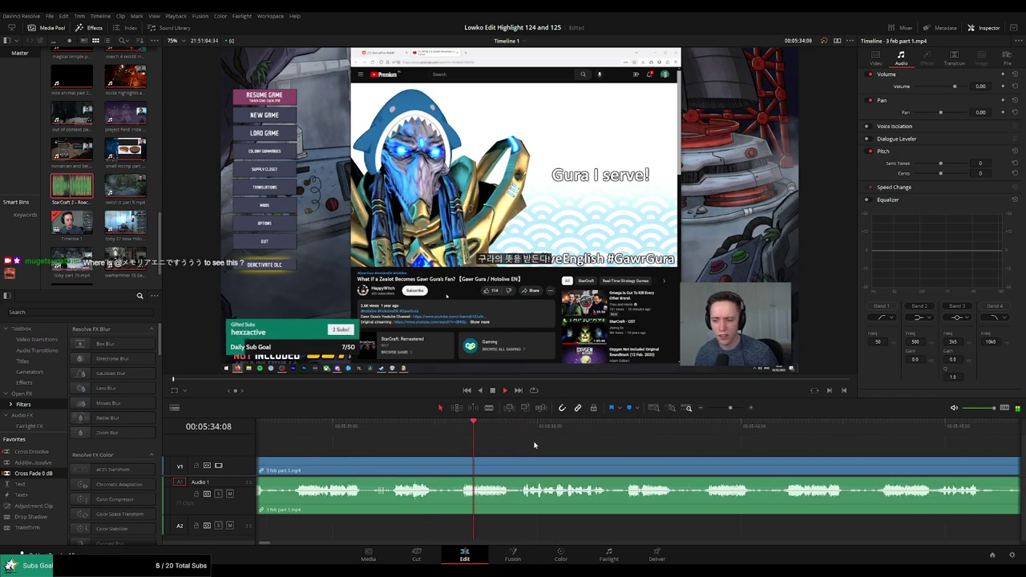
{"action": "scroll", "coordinate": [542, 447], "scroll_direction": "right", "scroll_amount": 1}
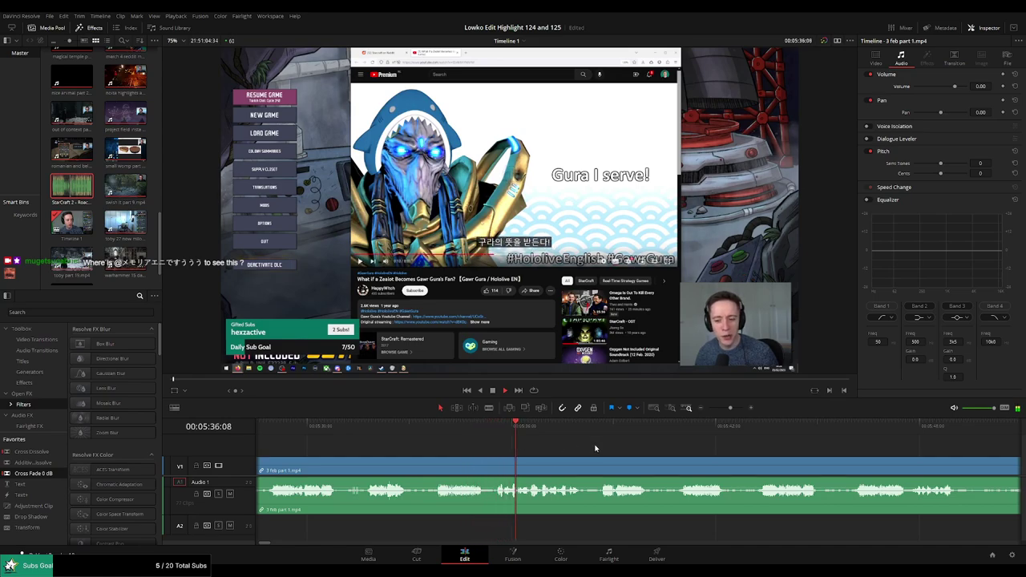
{"action": "scroll", "coordinate": [625, 444], "scroll_direction": "right", "scroll_amount": 2}
{"action": "scroll", "coordinate": [565, 446], "scroll_direction": "right", "scroll_amount": 1}
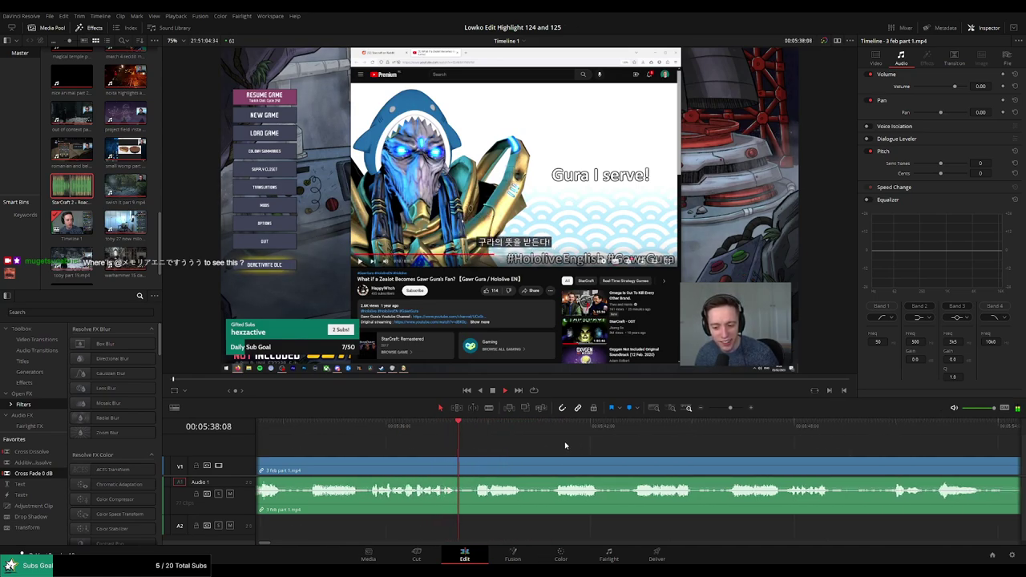
{"action": "scroll", "coordinate": [565, 446], "scroll_direction": "right", "scroll_amount": 1}
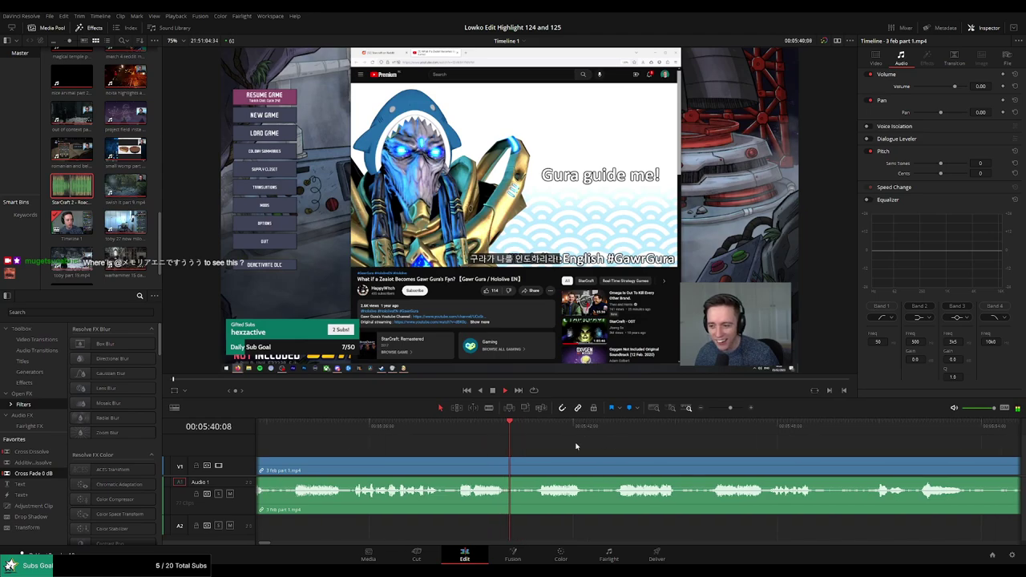
{"action": "scroll", "coordinate": [546, 445], "scroll_direction": "right", "scroll_amount": 2}
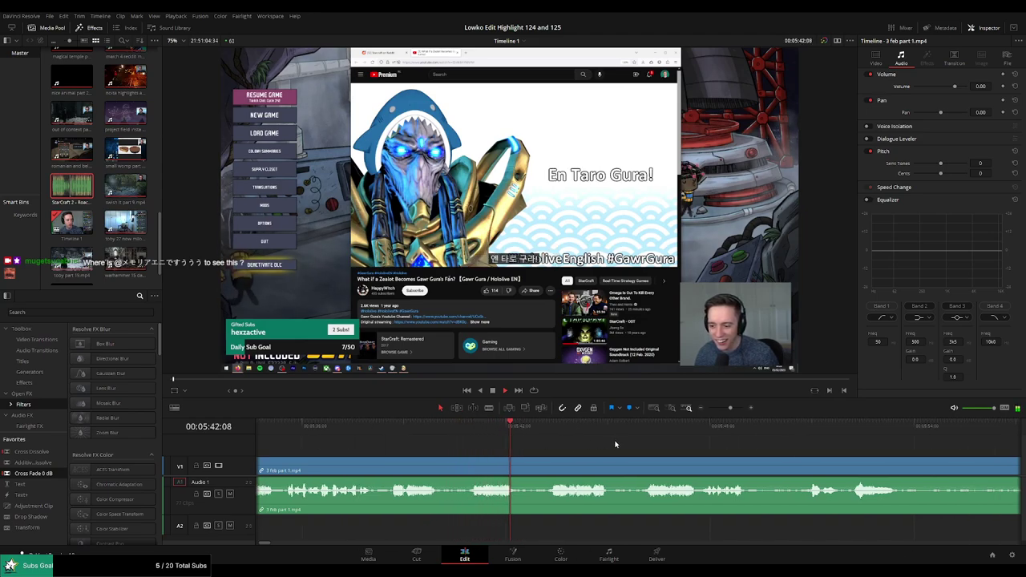
{"action": "scroll", "coordinate": [626, 446], "scroll_direction": "right", "scroll_amount": 2}
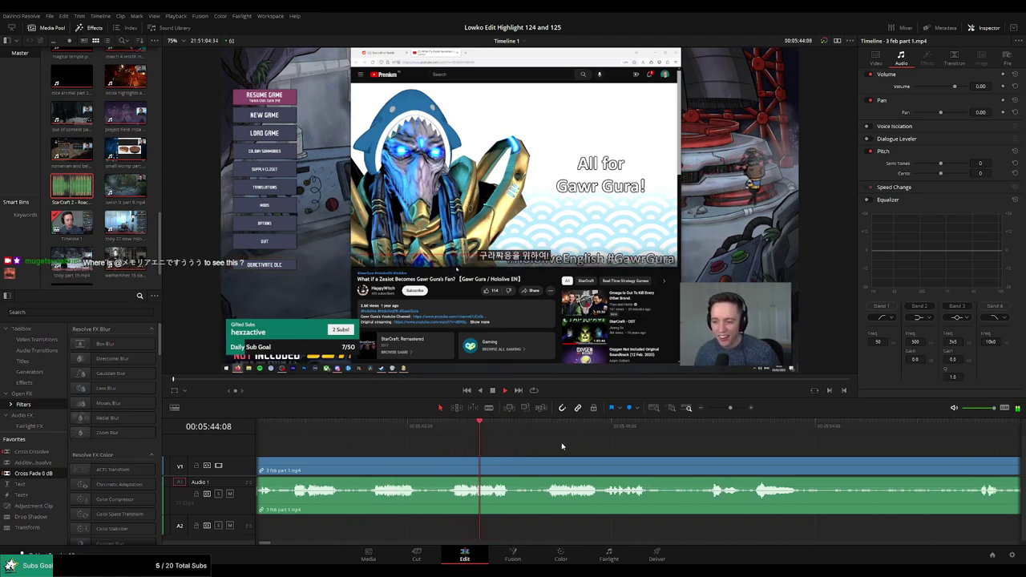
{"action": "scroll", "coordinate": [626, 448], "scroll_direction": "right", "scroll_amount": 3}
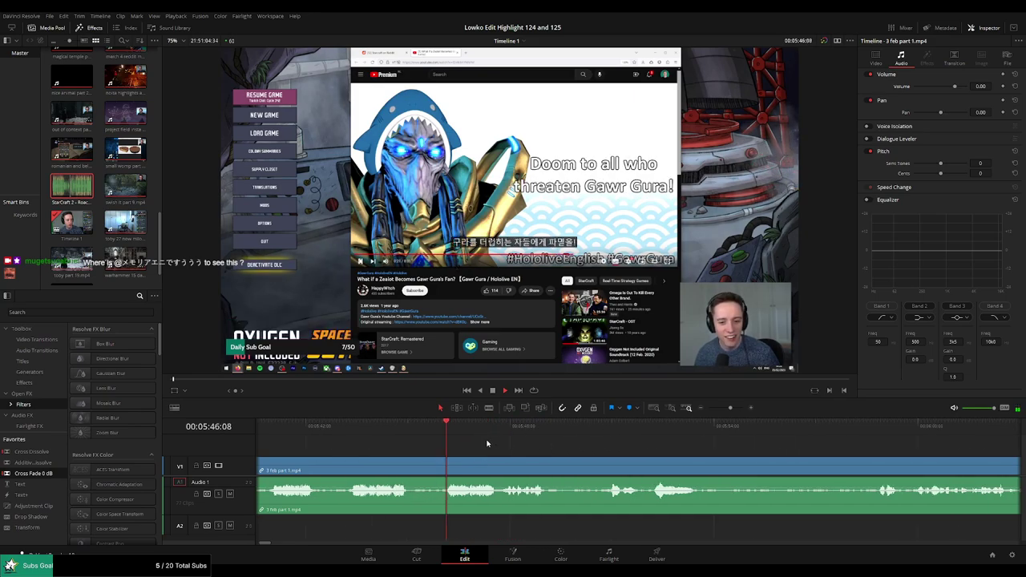
{"action": "scroll", "coordinate": [607, 450], "scroll_direction": "right", "scroll_amount": 2}
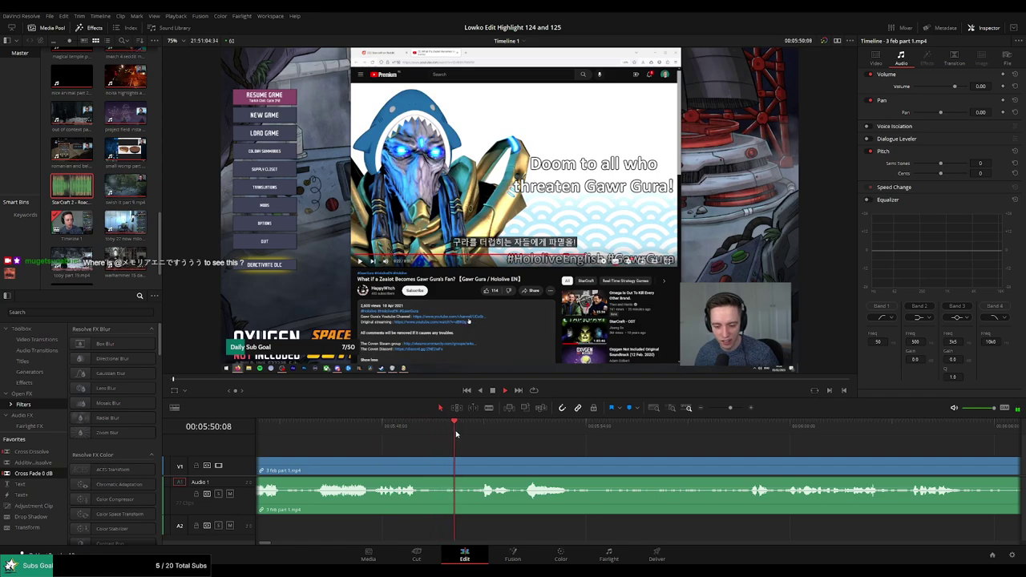
{"action": "scroll", "coordinate": [609, 437], "scroll_direction": "right", "scroll_amount": 2}
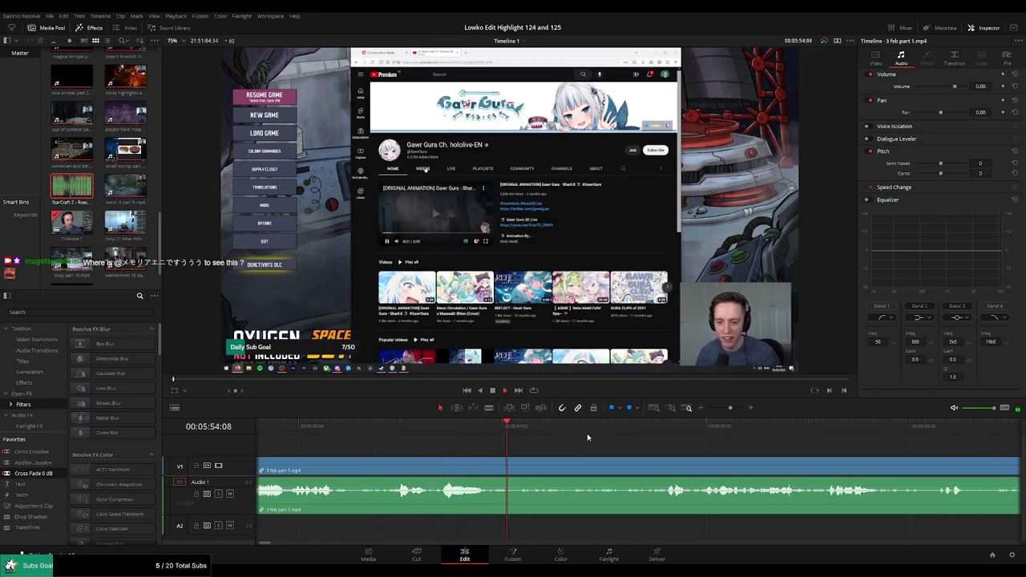
Cut out the stretch from 05:54:50 to 05:57:39 and close the gap
{"action": "scroll", "coordinate": [570, 439], "scroll_direction": "right", "scroll_amount": 1}
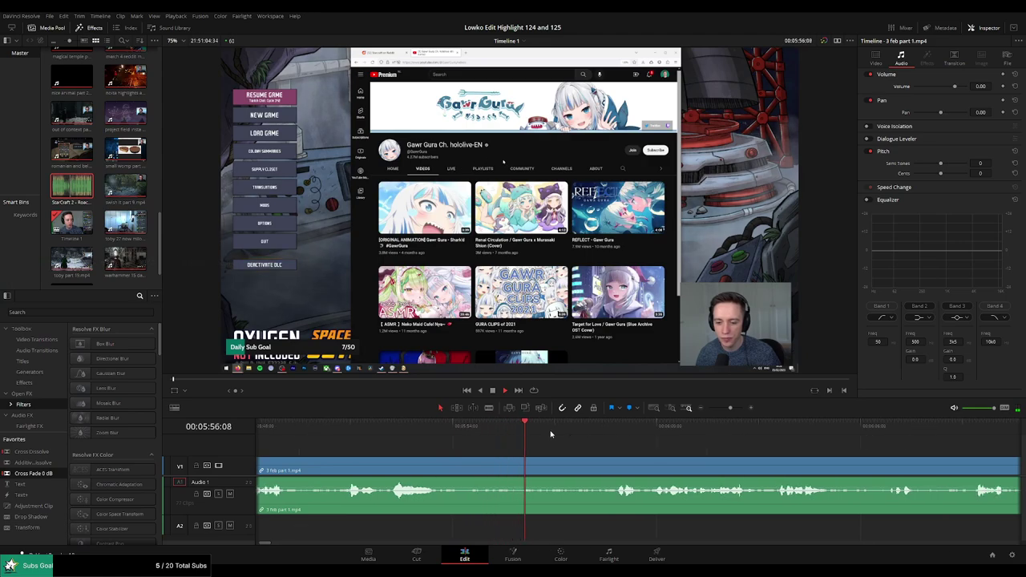
{"action": "left_click", "coordinate": [481, 434]}
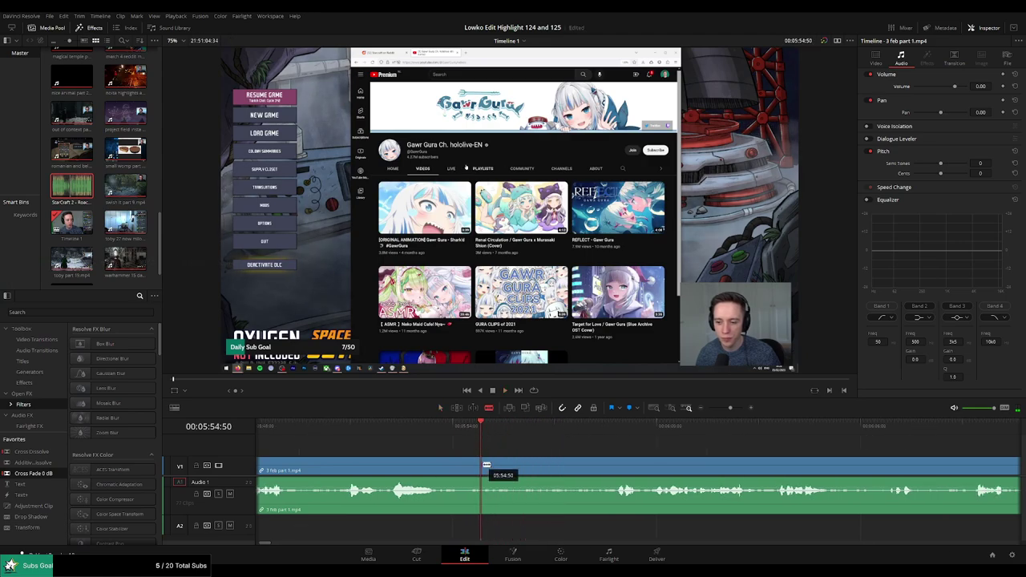
{"action": "left_click", "coordinate": [576, 427]}
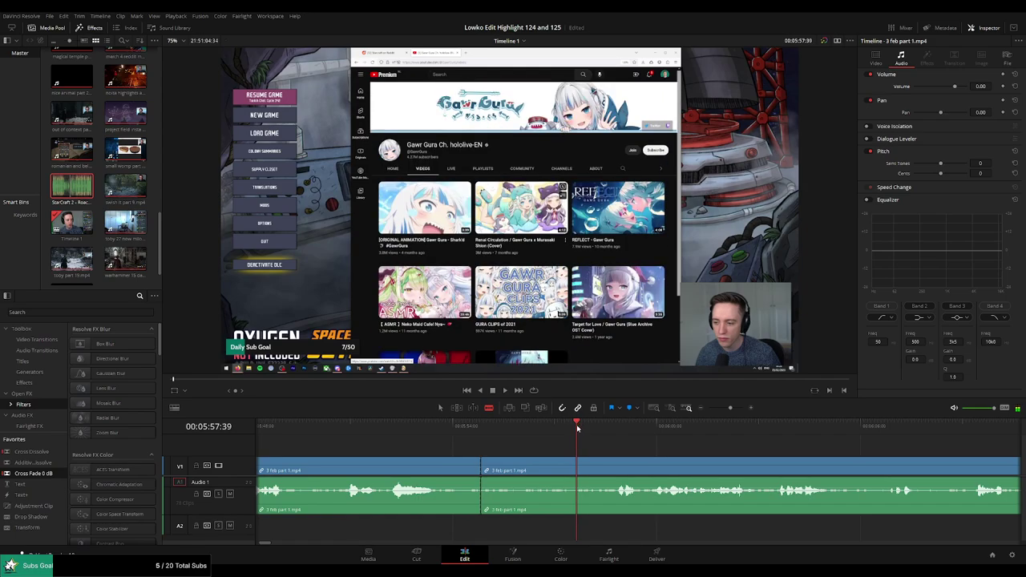
{"action": "key", "text": "ctrl+b"}
{"action": "left_click", "coordinate": [548, 469]}
{"action": "key", "text": "Delete"}
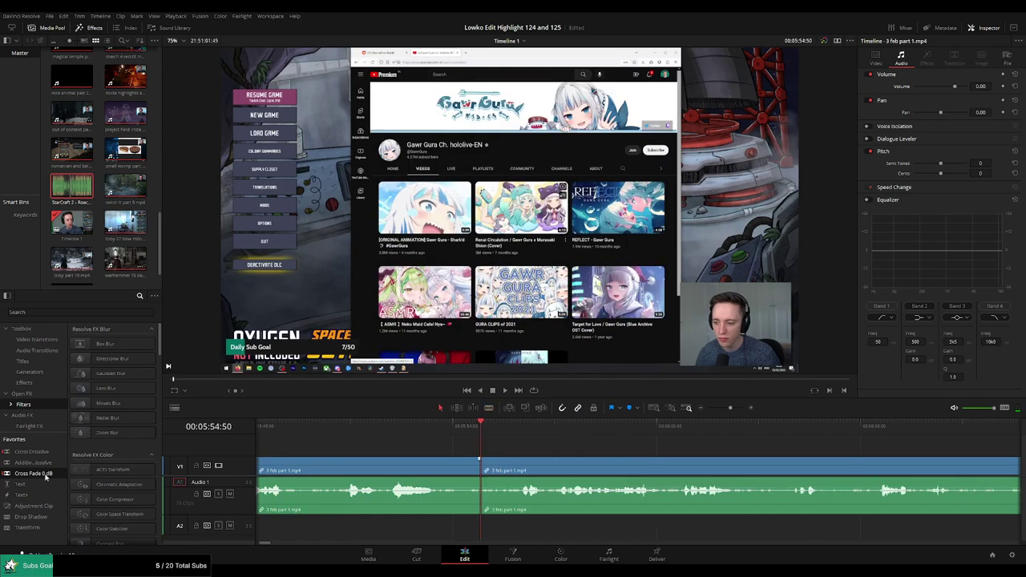
{"action": "key", "text": "space"}
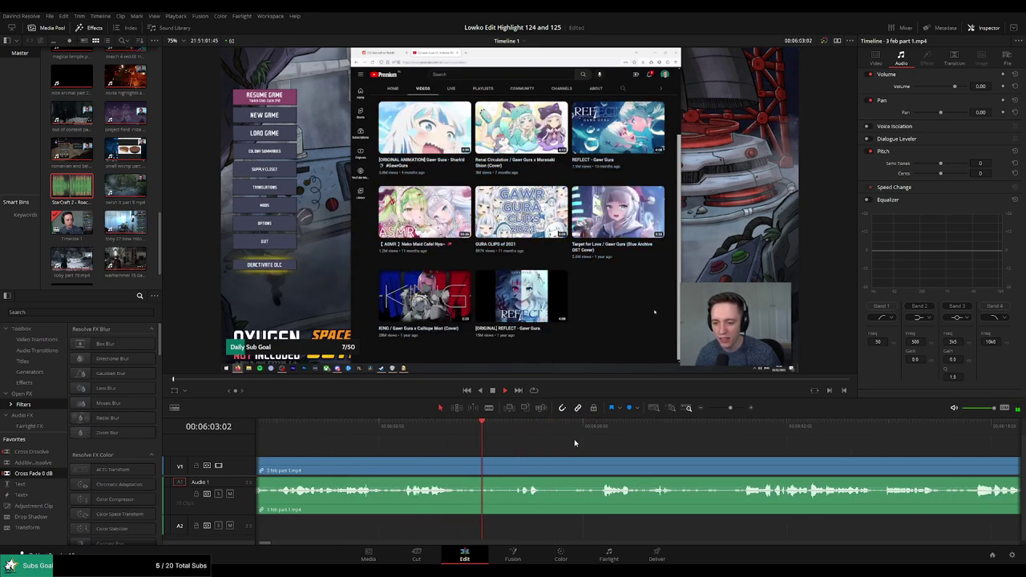
Split the clip around 06:06 and replay across the cut
{"action": "key", "text": "b"}
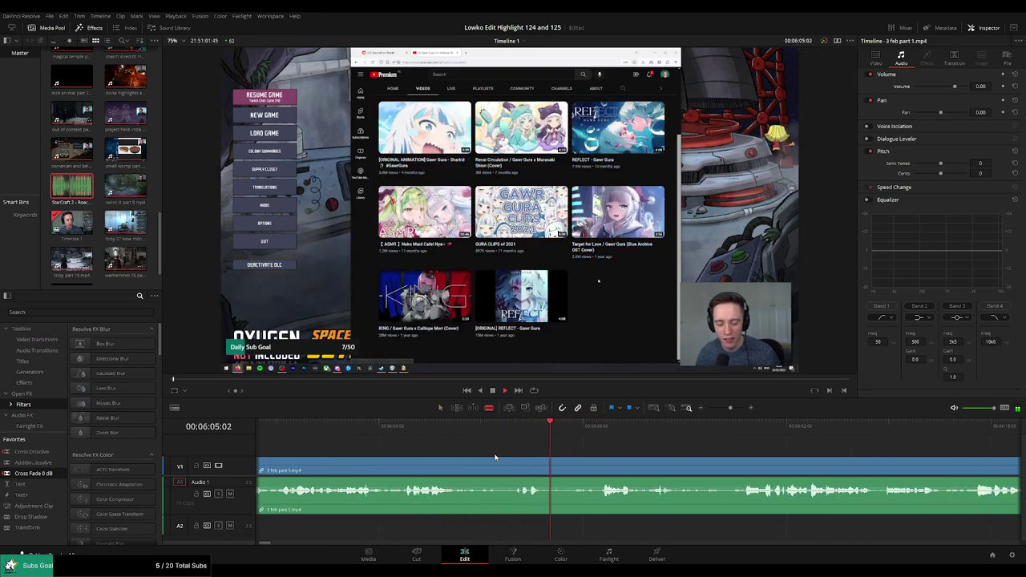
{"action": "left_click", "coordinate": [480, 469]}
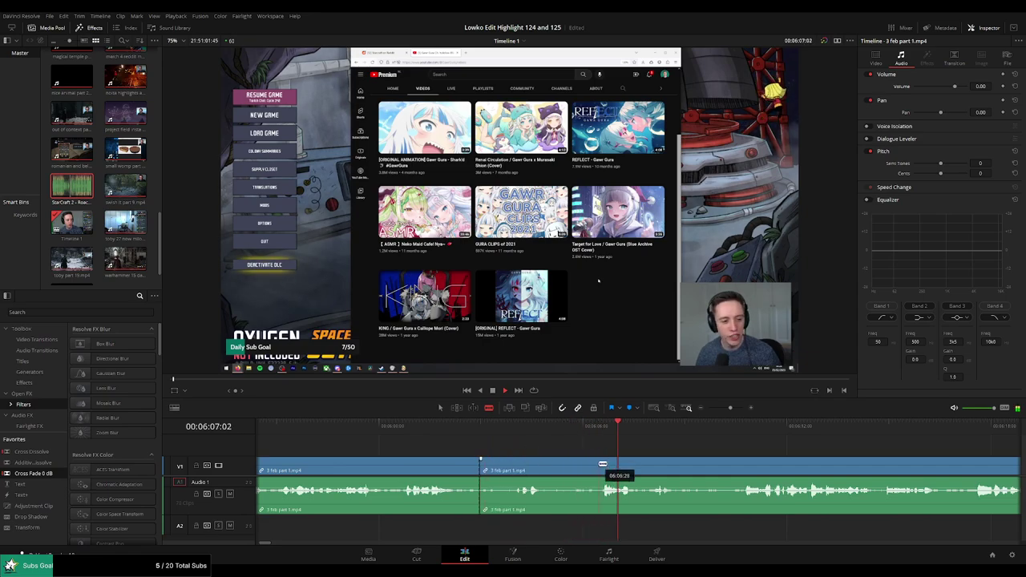
{"action": "key", "text": "a"}
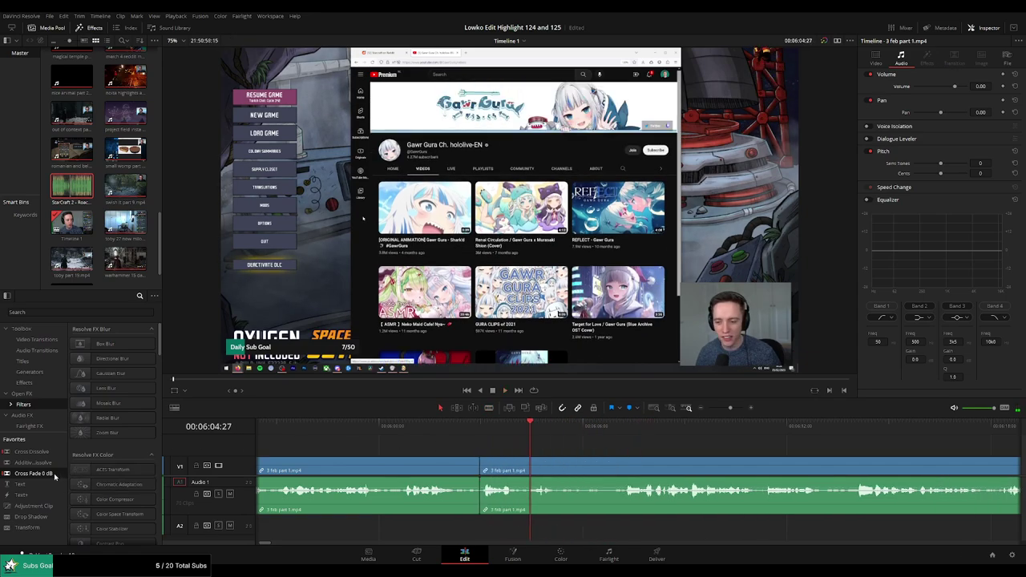
{"action": "left_click", "coordinate": [459, 448]}
{"action": "key", "text": "space"}
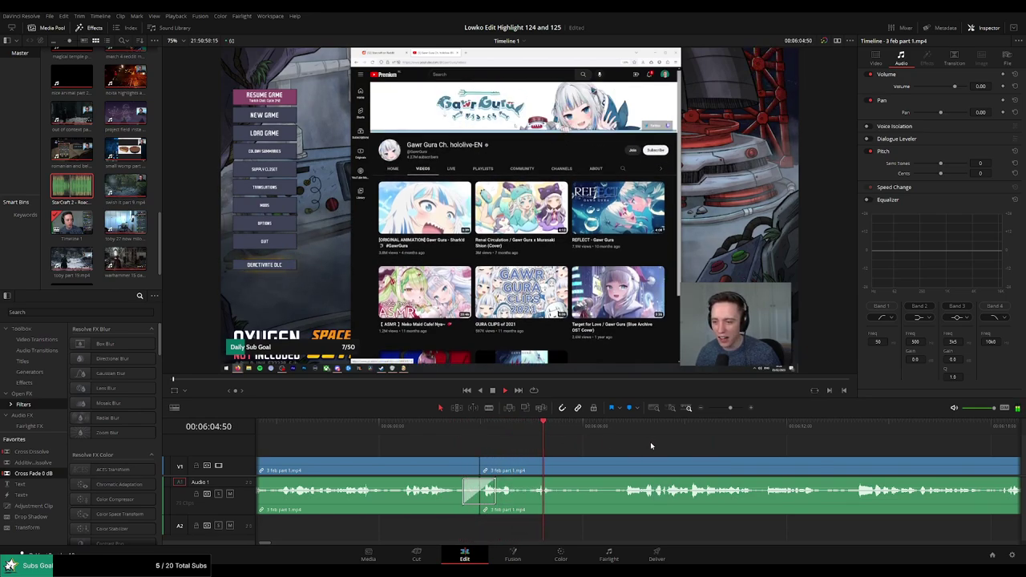
Split the stream clip around 06:21 and review the footage up to 06:39
{"action": "scroll", "coordinate": [578, 447], "scroll_direction": "right", "scroll_amount": 3}
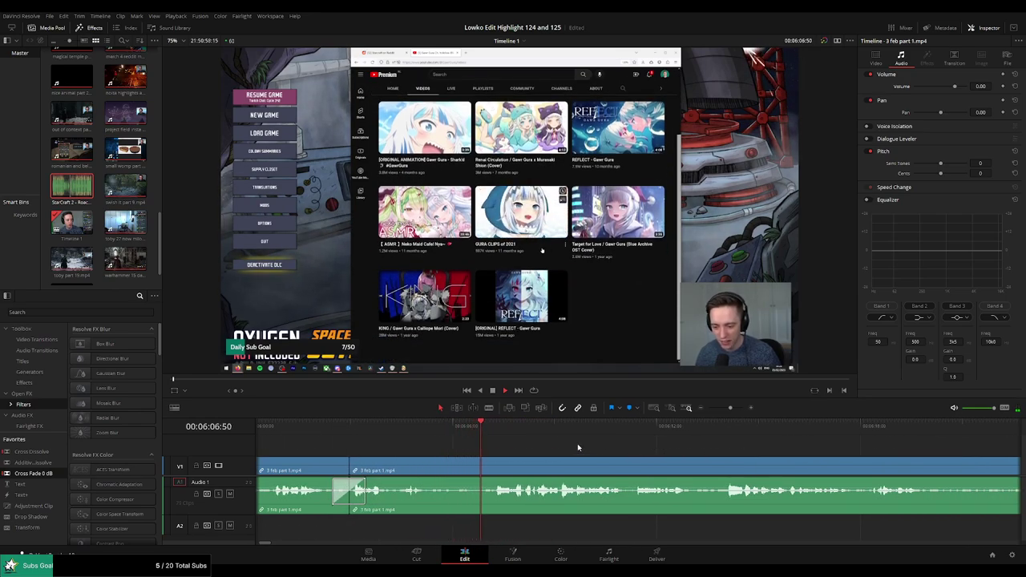
{"action": "scroll", "coordinate": [617, 445], "scroll_direction": "right", "scroll_amount": 2}
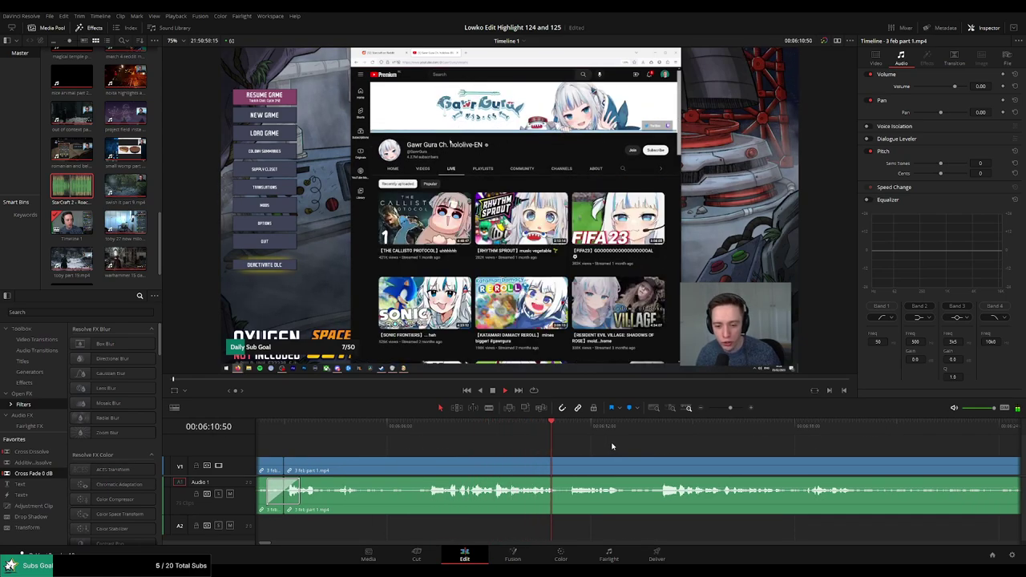
{"action": "scroll", "coordinate": [550, 436], "scroll_direction": "right", "scroll_amount": 4}
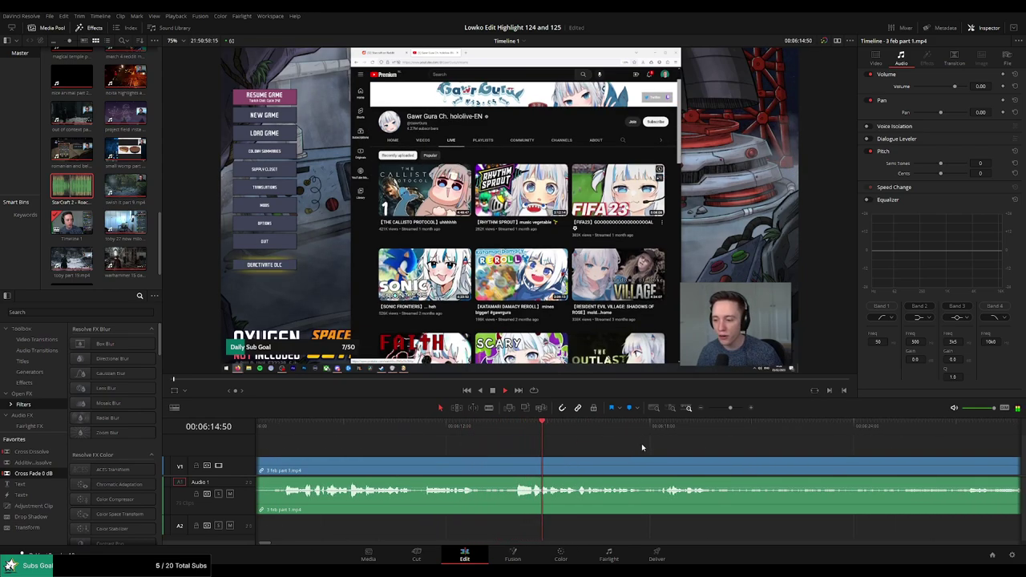
{"action": "scroll", "coordinate": [602, 446], "scroll_direction": "right", "scroll_amount": 4}
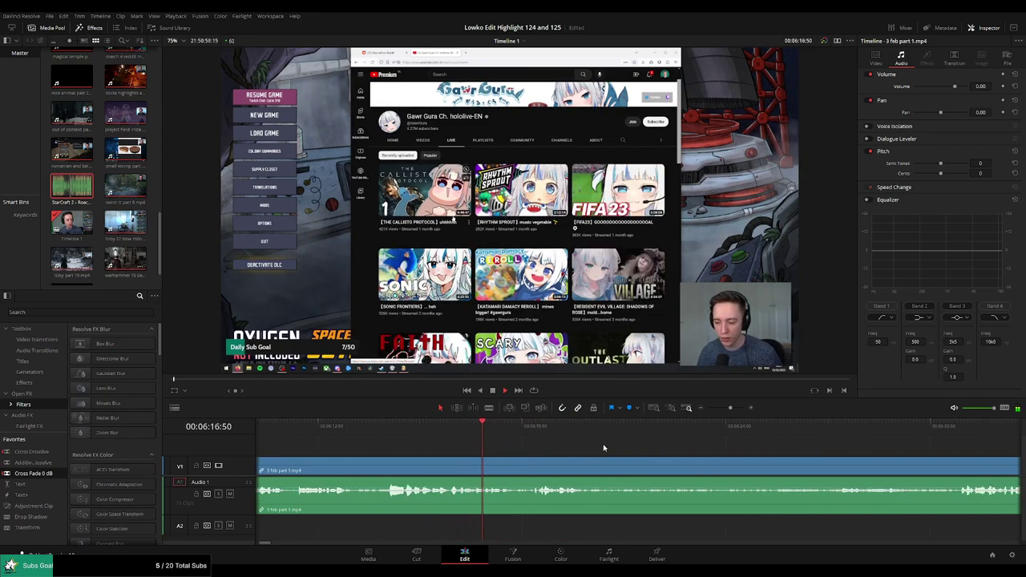
{"action": "scroll", "coordinate": [551, 447], "scroll_direction": "right", "scroll_amount": 3}
{"action": "scroll", "coordinate": [546, 449], "scroll_direction": "right", "scroll_amount": 2}
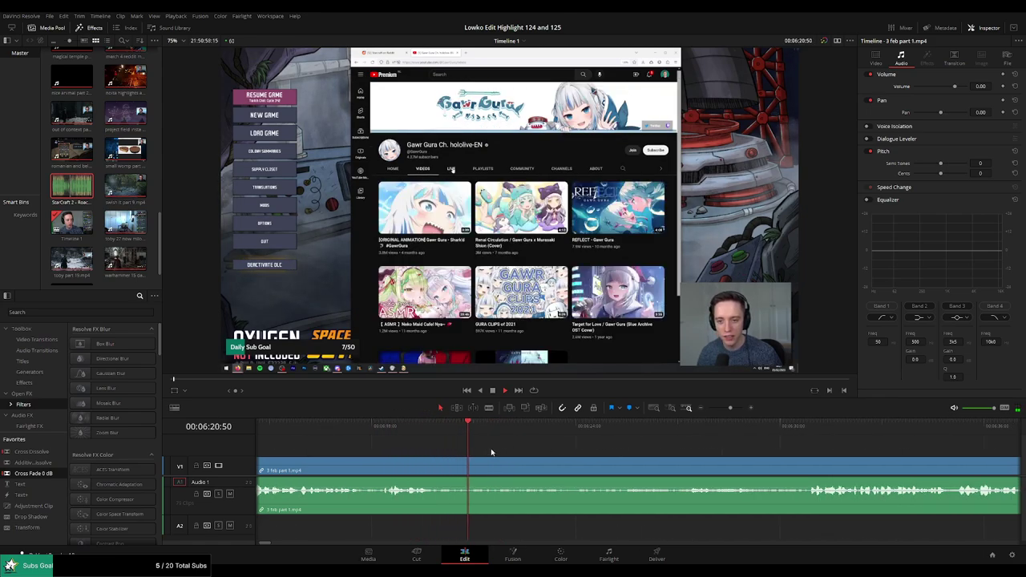
{"action": "key", "text": "b"}
{"action": "left_click", "coordinate": [477, 466]}
{"action": "left_click_drag", "start_coordinate": [671, 427], "coordinate": [486, 431]}
{"action": "key", "text": "space"}
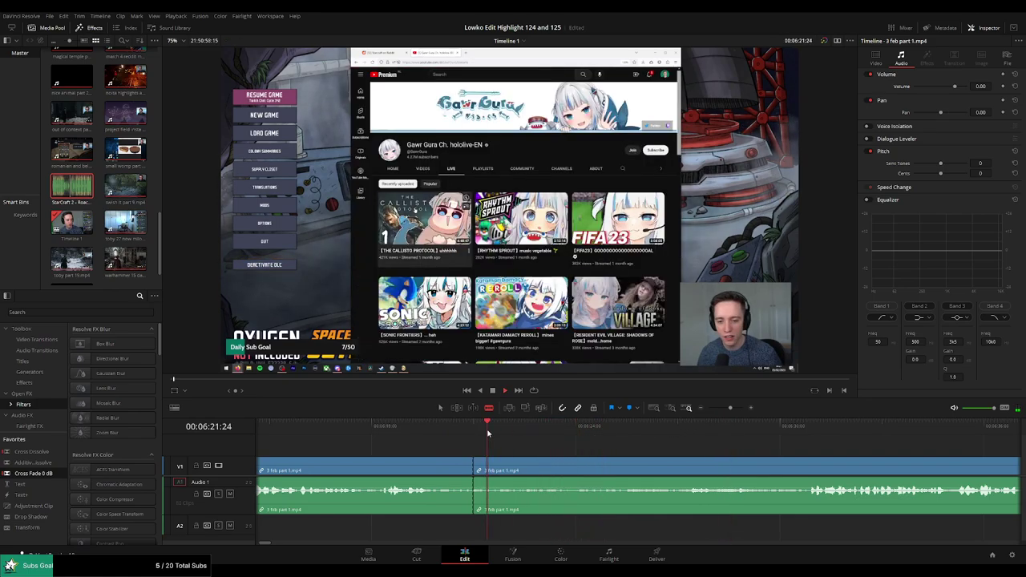
{"action": "left_click", "coordinate": [587, 428]}
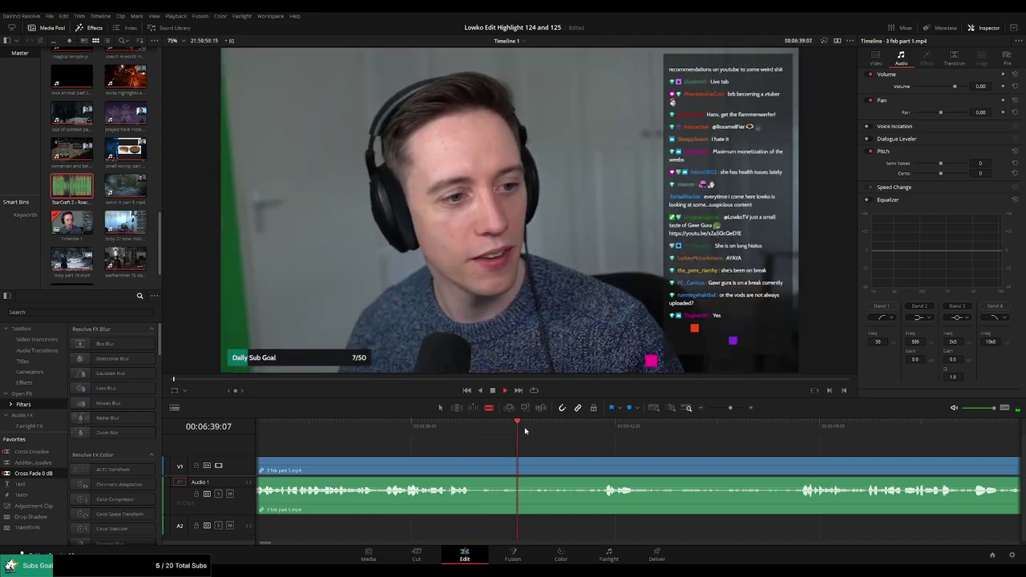
Blade out the first dead stretch of the webcam chat and ripple-delete it
{"action": "left_click", "coordinate": [473, 467]}
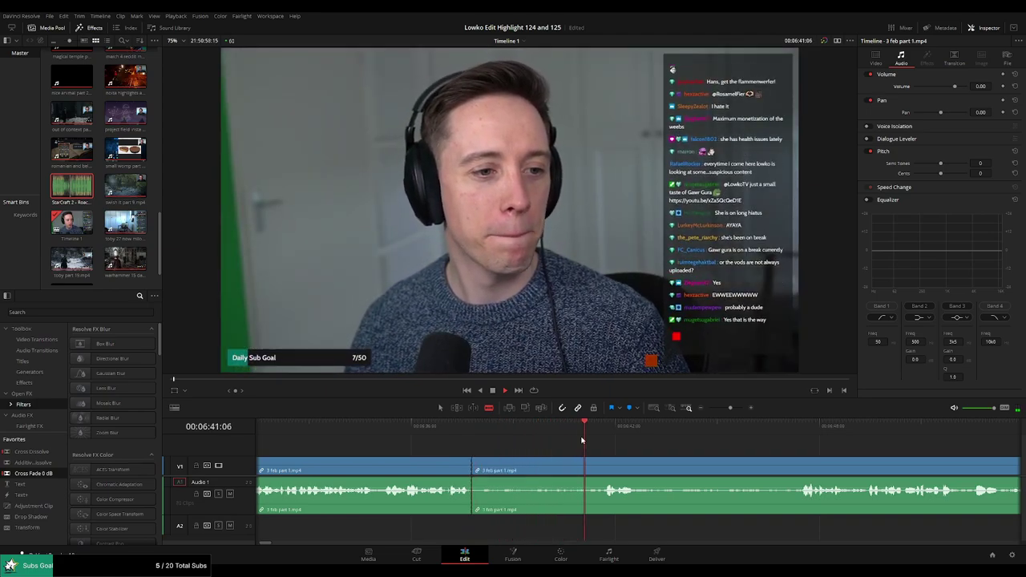
{"action": "left_click", "coordinate": [606, 467]}
{"action": "key", "text": "a"}
{"action": "left_click", "coordinate": [537, 470]}
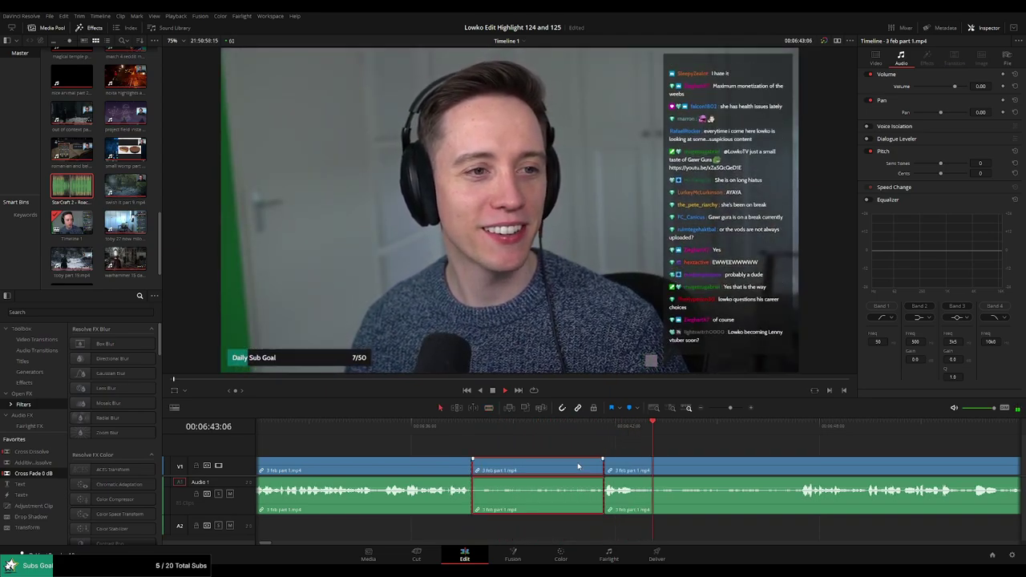
{"action": "key", "text": "Delete"}
{"action": "left_click", "coordinate": [457, 432]}
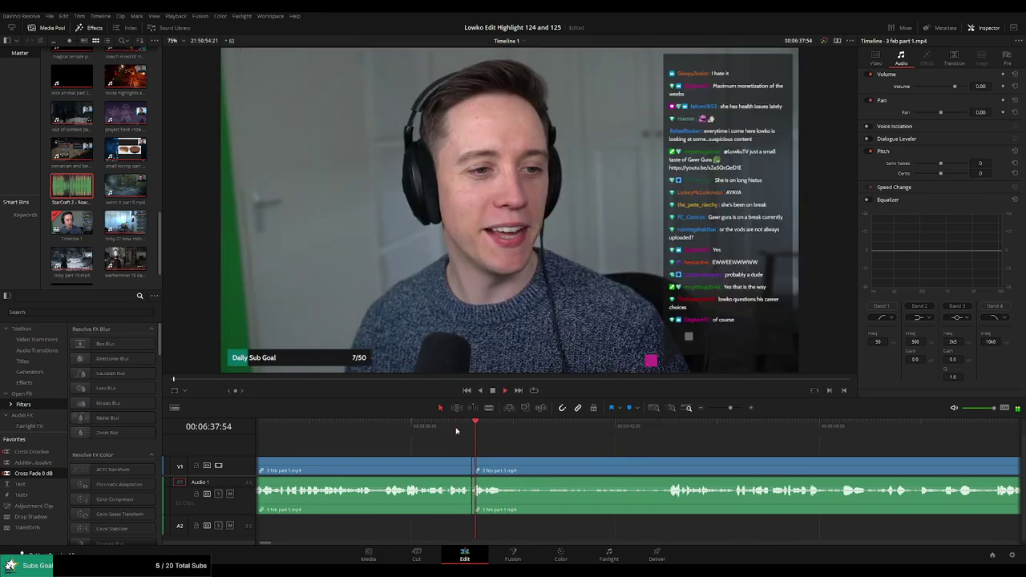
Cut the next unwanted stretch and smooth the new join with a crossfade
{"action": "key", "text": "b"}
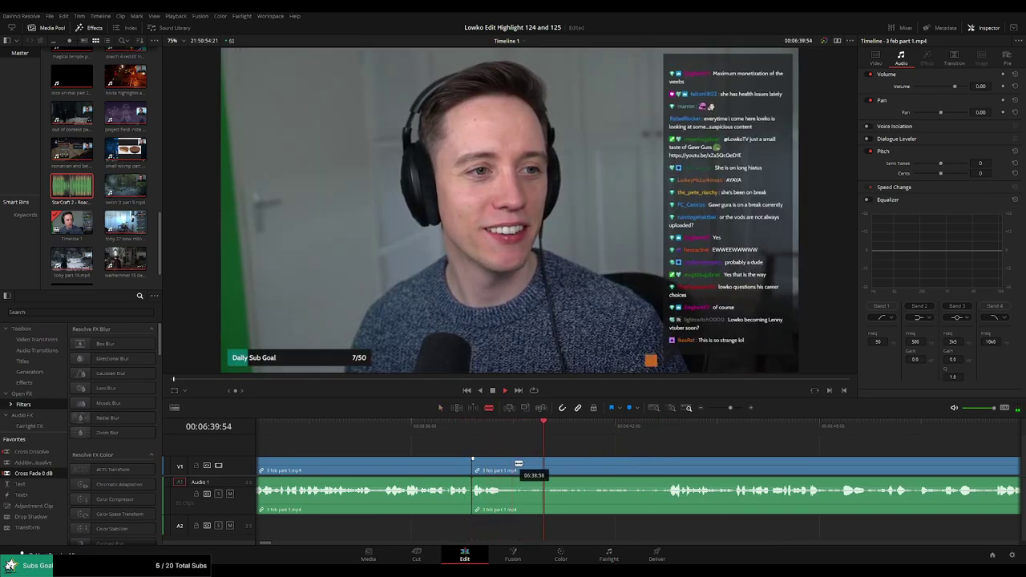
{"action": "left_click", "coordinate": [518, 471]}
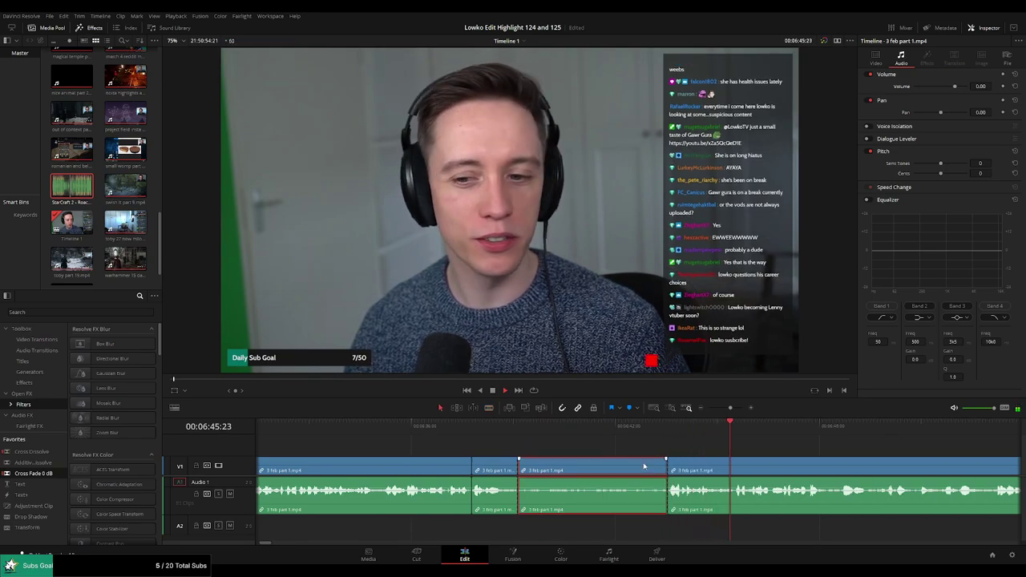
{"action": "key", "text": "ctrl+z"}
{"action": "key", "text": "a"}
{"action": "left_click", "coordinate": [503, 433]}
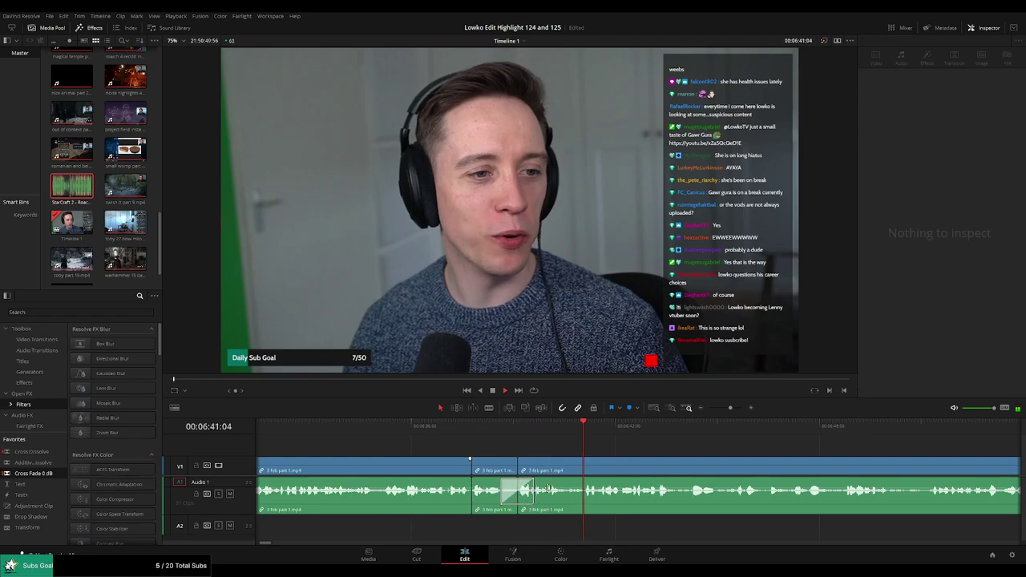
{"action": "left_click", "coordinate": [538, 429]}
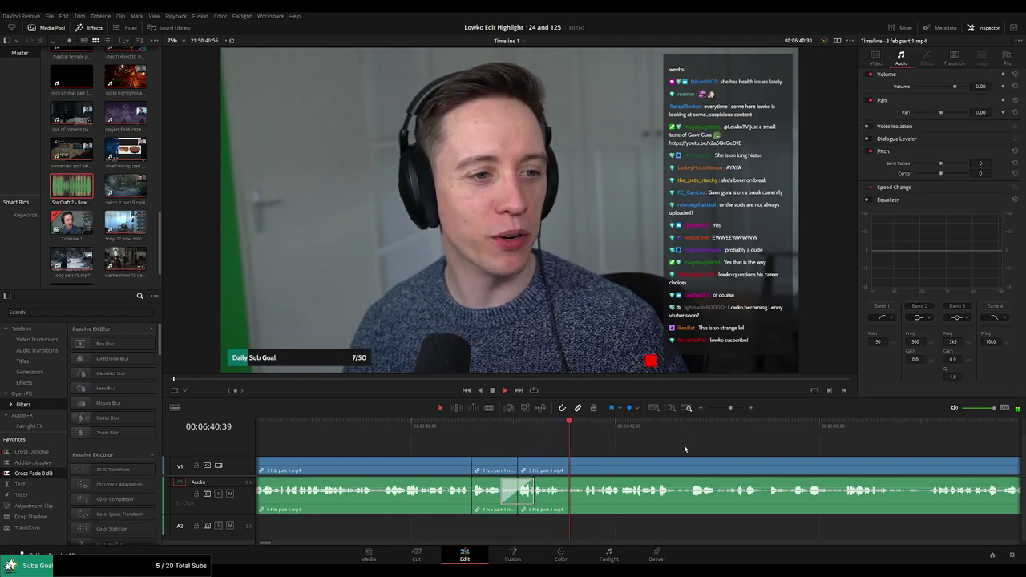
{"action": "scroll", "coordinate": [732, 449], "scroll_direction": "right", "scroll_amount": 2}
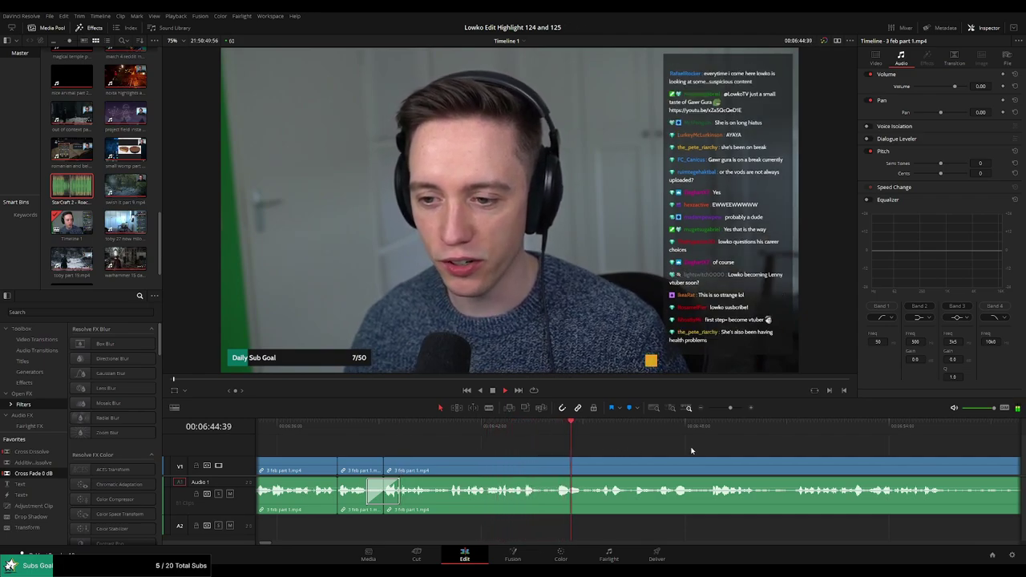
{"action": "scroll", "coordinate": [692, 450], "scroll_direction": "right", "scroll_amount": 2}
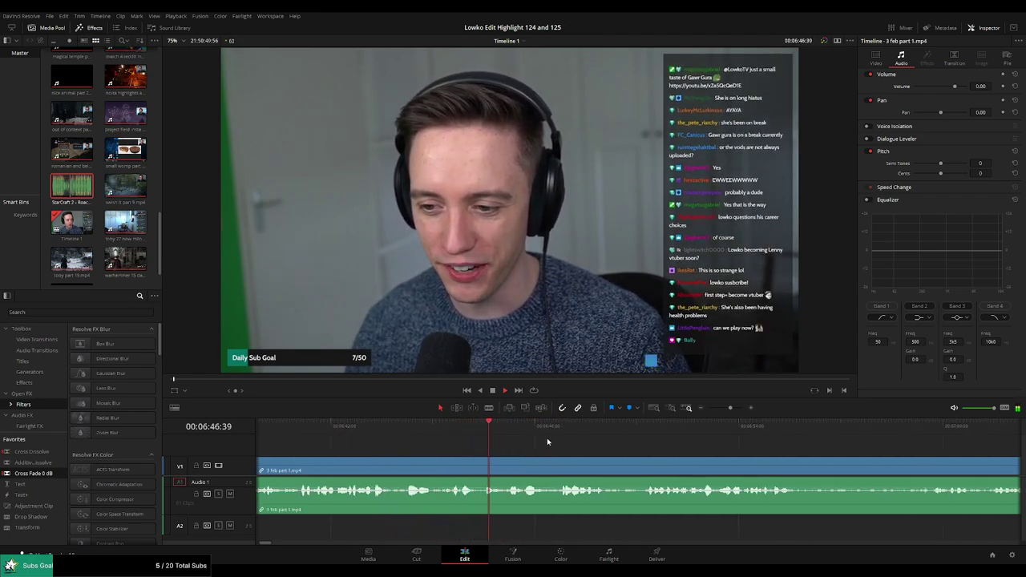
Blade out a short pause and close the gap
{"action": "key", "text": "b"}
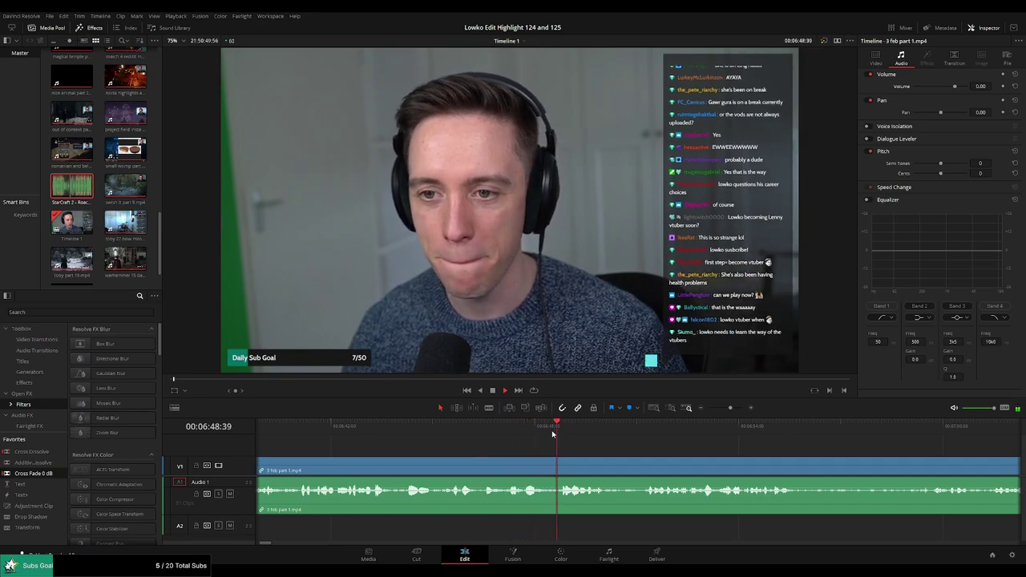
{"action": "left_click", "coordinate": [525, 469]}
{"action": "left_click", "coordinate": [561, 469]}
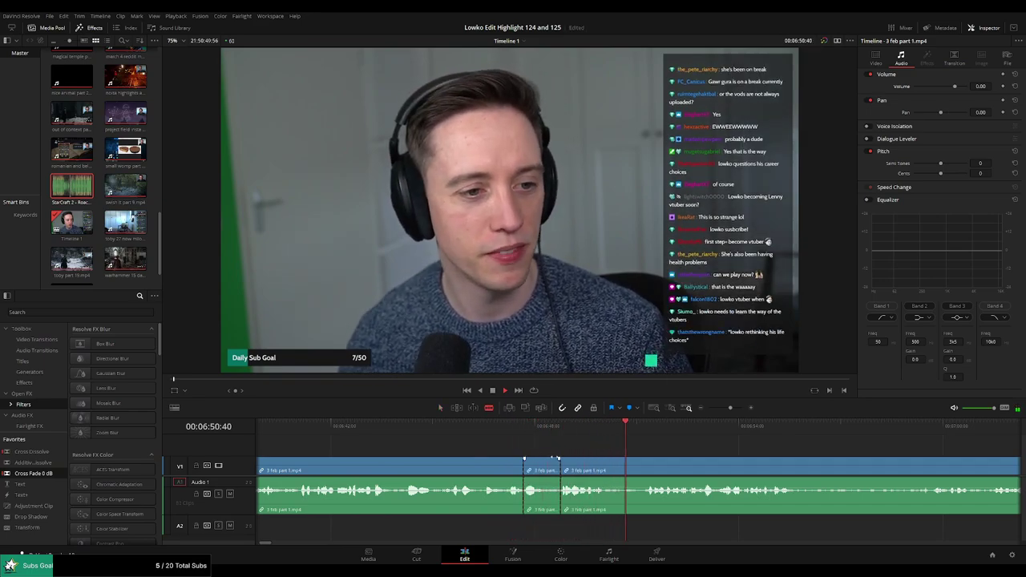
{"action": "key", "text": "a"}
{"action": "left_click", "coordinate": [542, 481]}
{"action": "key", "text": "Delete"}
{"action": "left_click", "coordinate": [509, 427]}
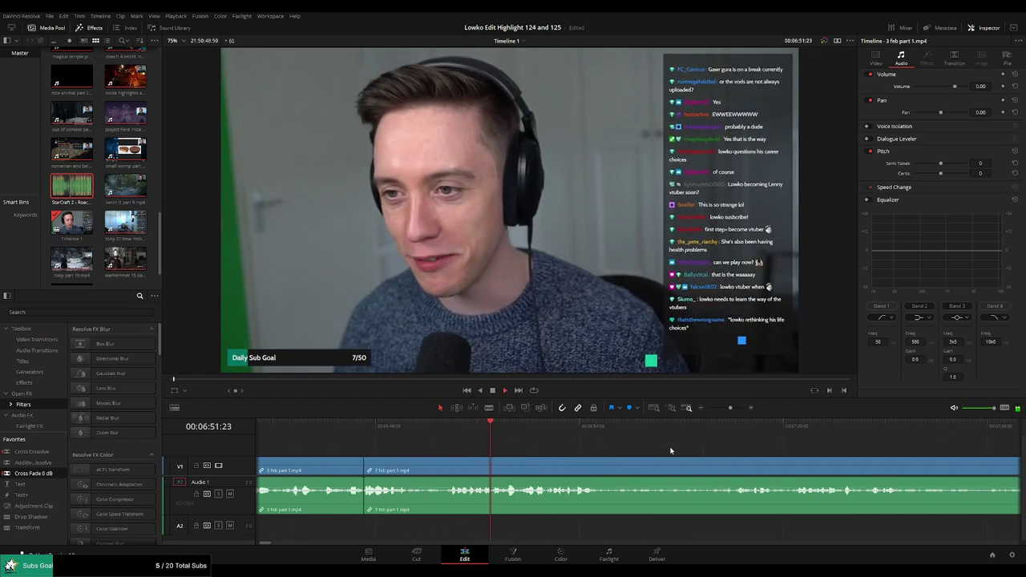
Cut out the drink break and close the gap
{"action": "scroll", "coordinate": [481, 433], "scroll_direction": "right", "scroll_amount": 2}
{"action": "scroll", "coordinate": [521, 446], "scroll_direction": "right", "scroll_amount": 1}
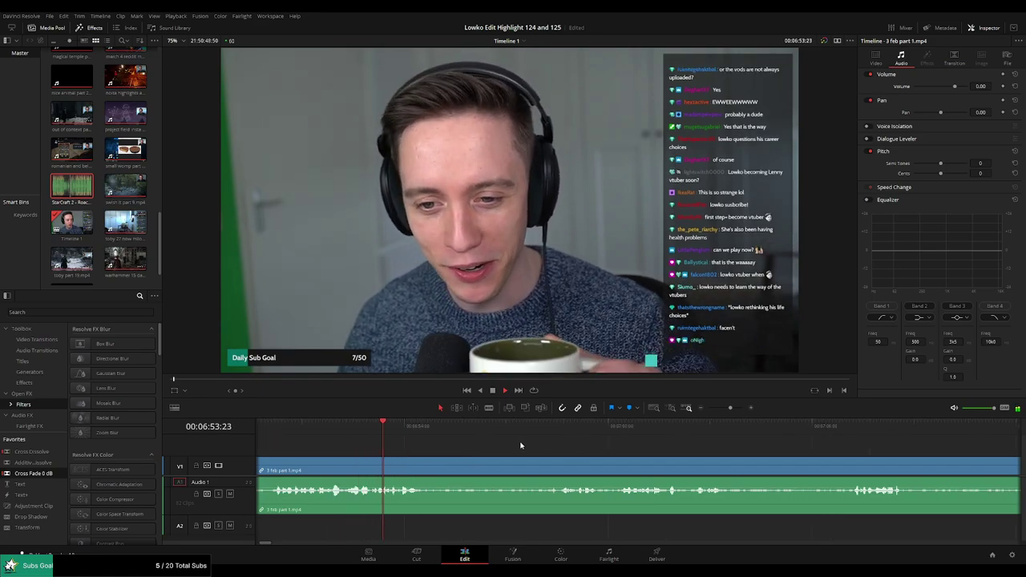
{"action": "key", "text": "b"}
{"action": "left_click", "coordinate": [437, 470]}
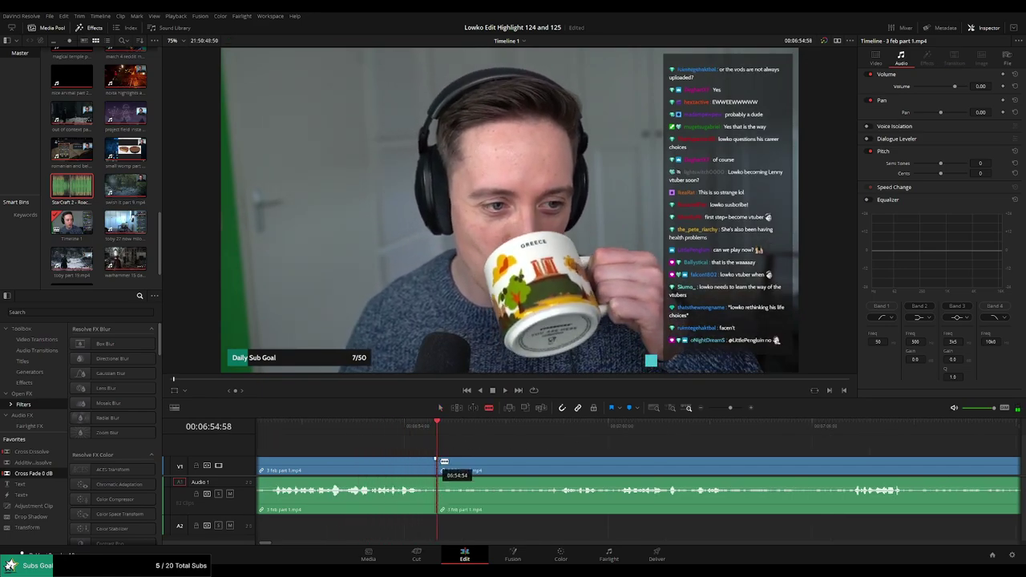
{"action": "left_click", "coordinate": [554, 422]}
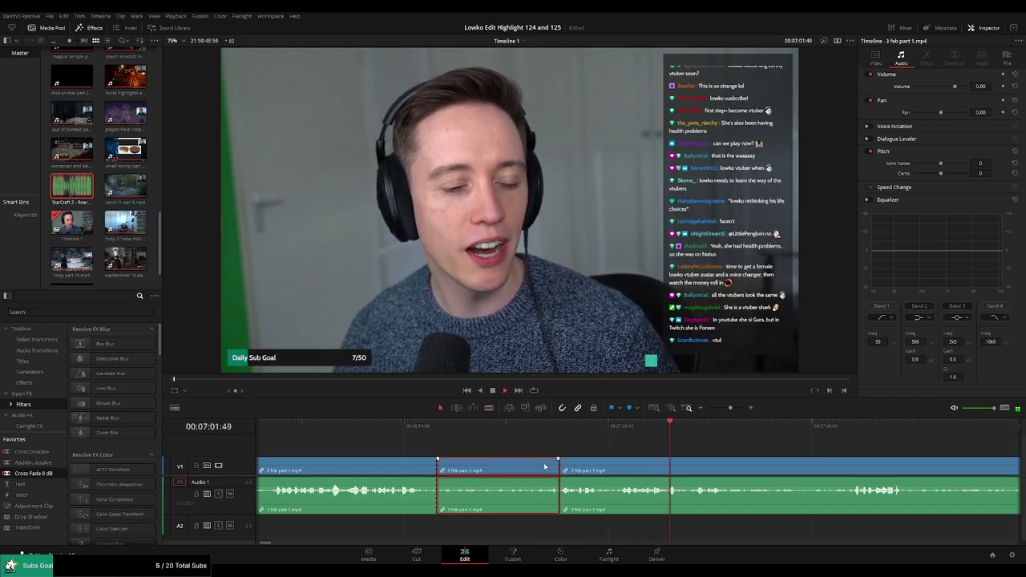
{"action": "key", "text": "BackSpace"}
{"action": "left_click", "coordinate": [429, 436]}
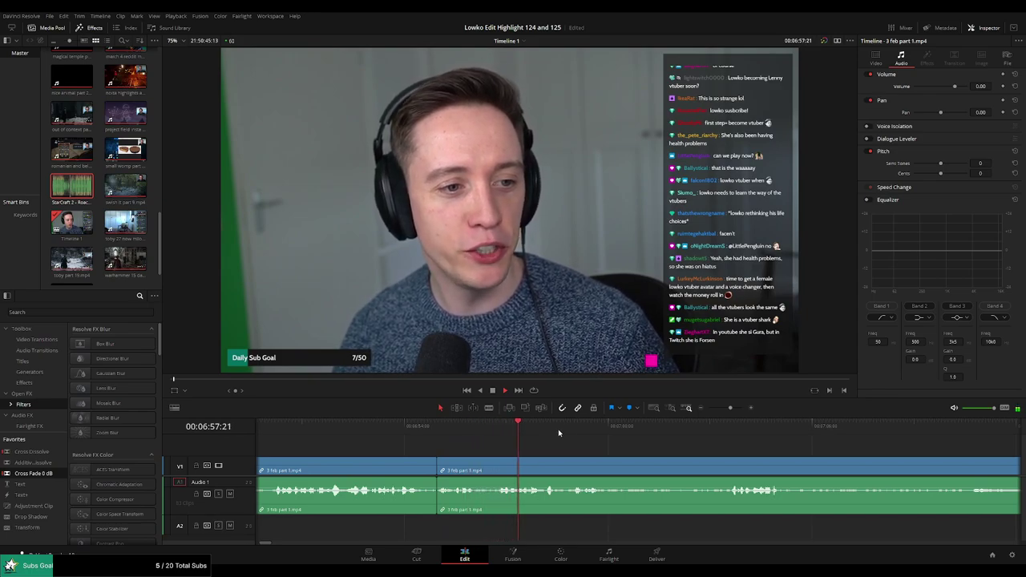
Remove a later unwanted stretch and its leftover gap, then play back the trimmed section
{"action": "scroll", "coordinate": [532, 447], "scroll_direction": "right", "scroll_amount": 3}
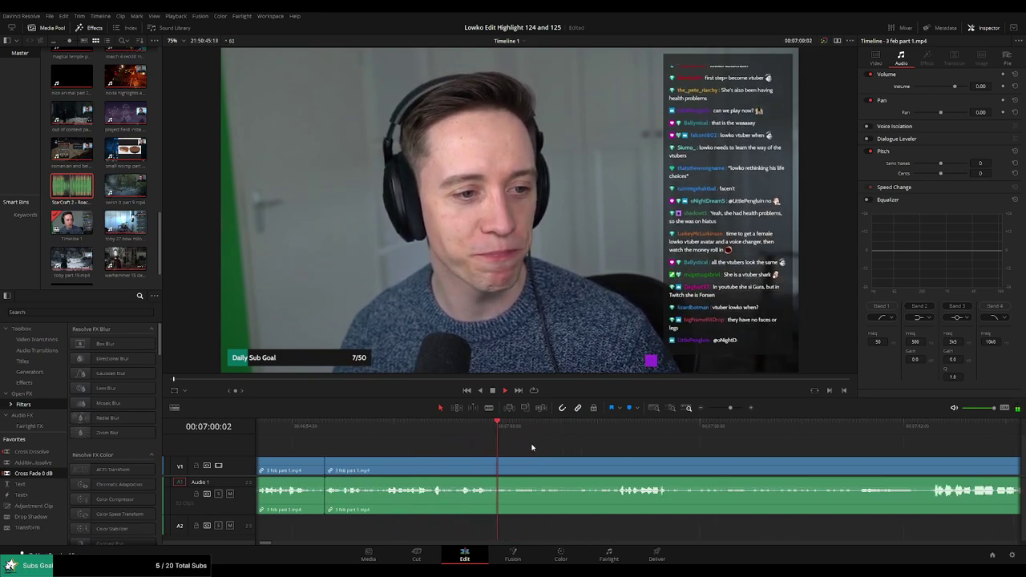
{"action": "left_click", "coordinate": [616, 425]}
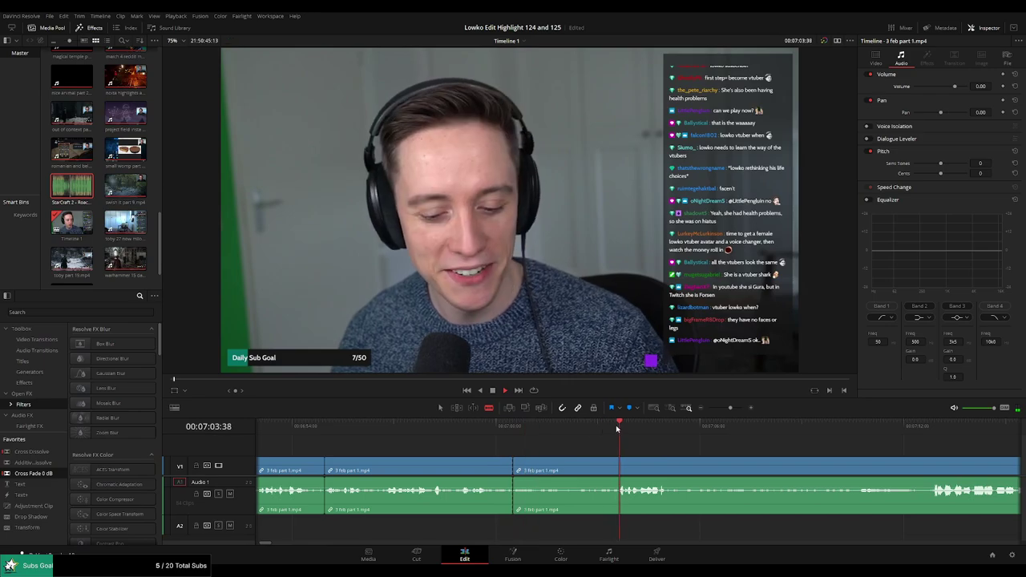
{"action": "left_click", "coordinate": [618, 464]}
{"action": "key", "text": "a"}
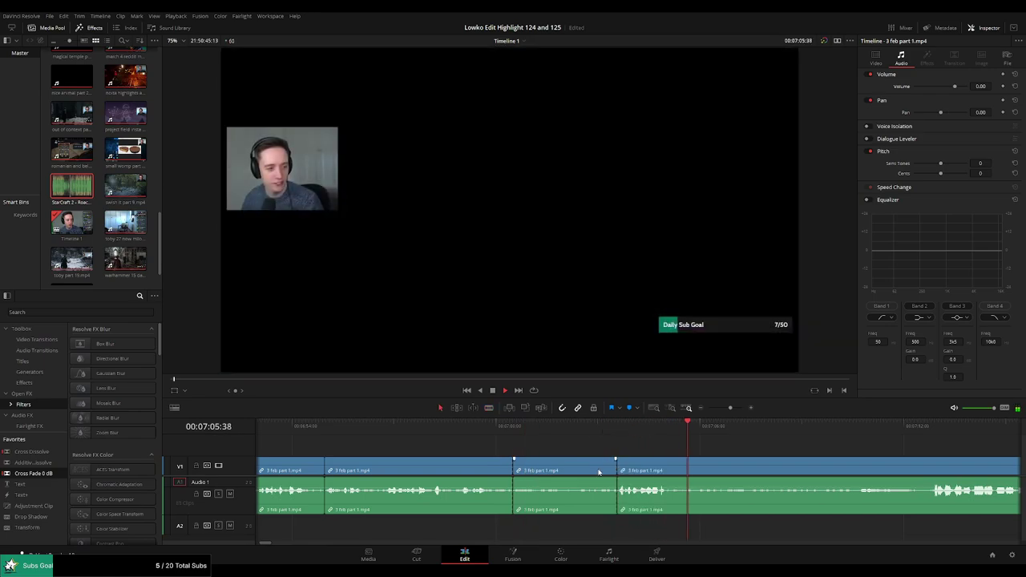
{"action": "left_click", "coordinate": [598, 473]}
{"action": "key", "text": "BackSpace"}
{"action": "left_click", "coordinate": [598, 473]}
{"action": "key", "text": "BackSpace"}
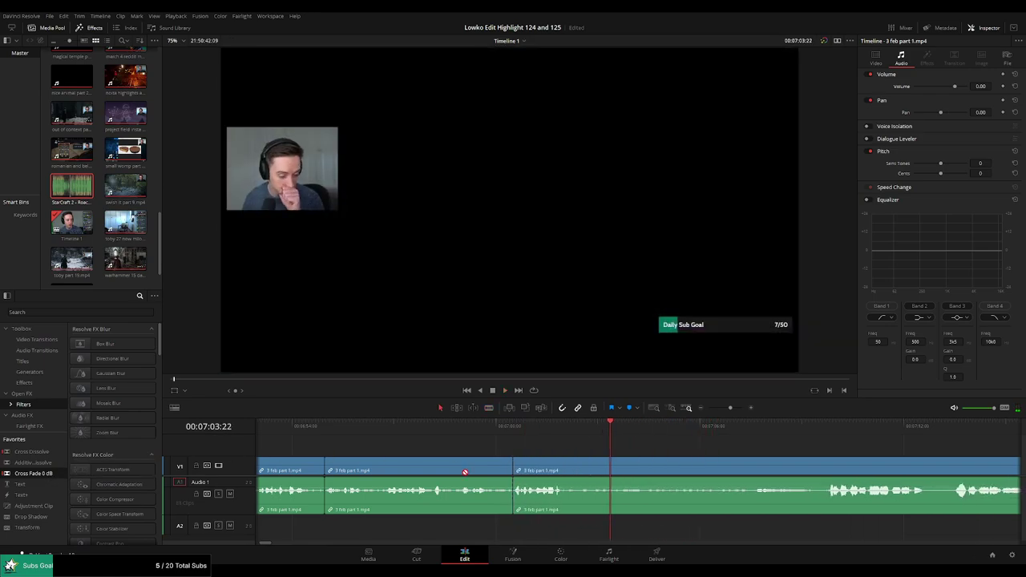
{"action": "key", "text": "space"}
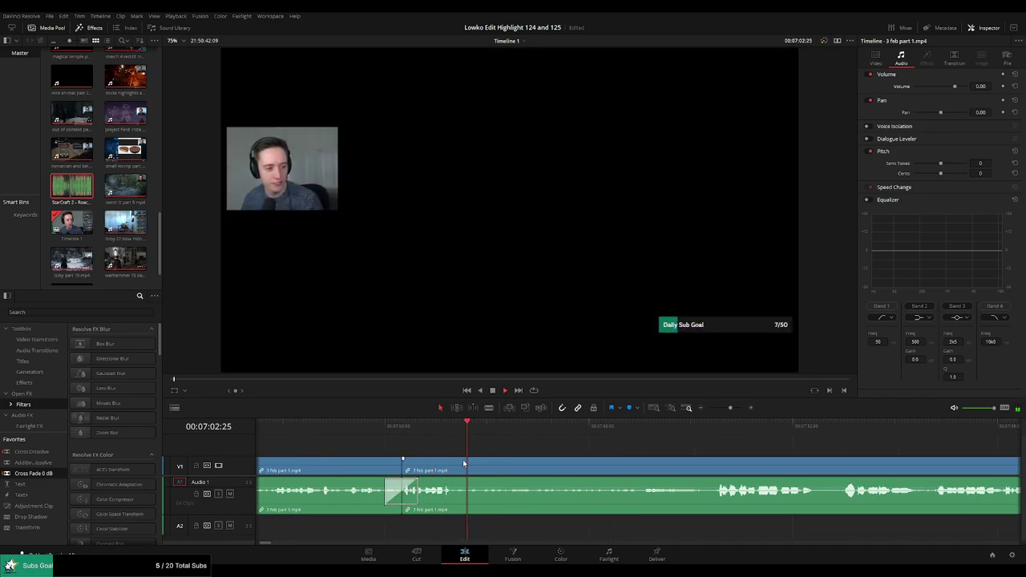
{"action": "left_click", "coordinate": [447, 426]}
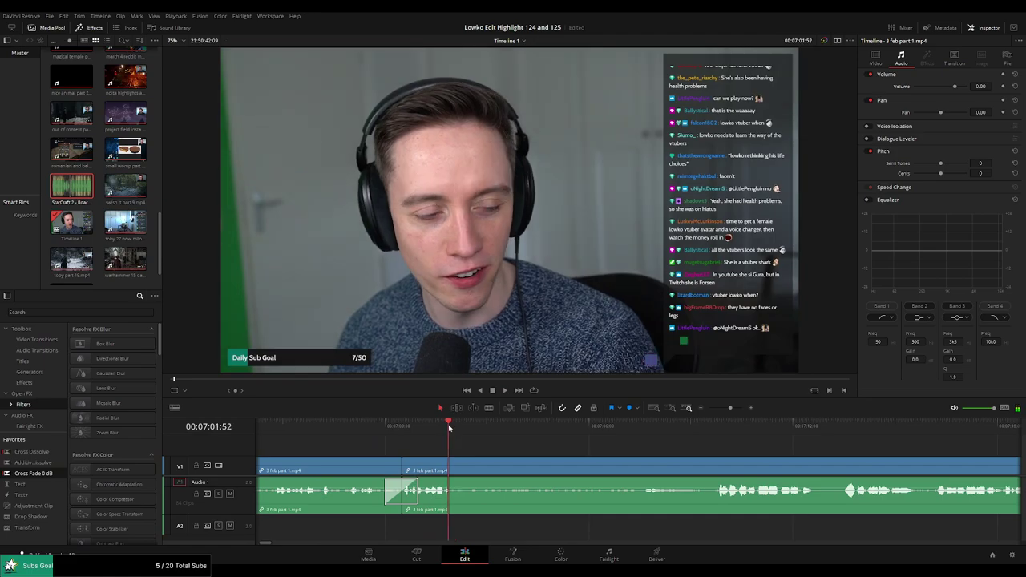
Split the clip after the crossfade where the Oxygen Not Included scene begins
{"action": "left_click", "coordinate": [452, 465]}
{"action": "key", "text": "b"}
{"action": "left_click", "coordinate": [452, 470]}
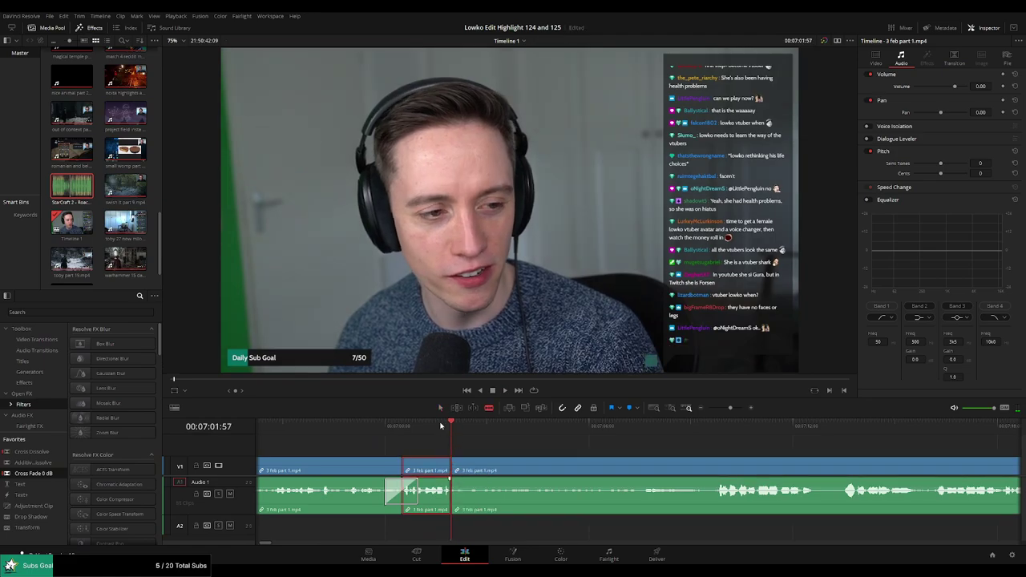
{"action": "left_click_drag", "start_coordinate": [696, 432], "coordinate": [715, 431]}
Skim the remaining 3 feb part 1 footage, then ripple-delete that leftover clip
{"action": "scroll", "coordinate": [550, 447], "scroll_direction": "down", "scroll_amount": 3}
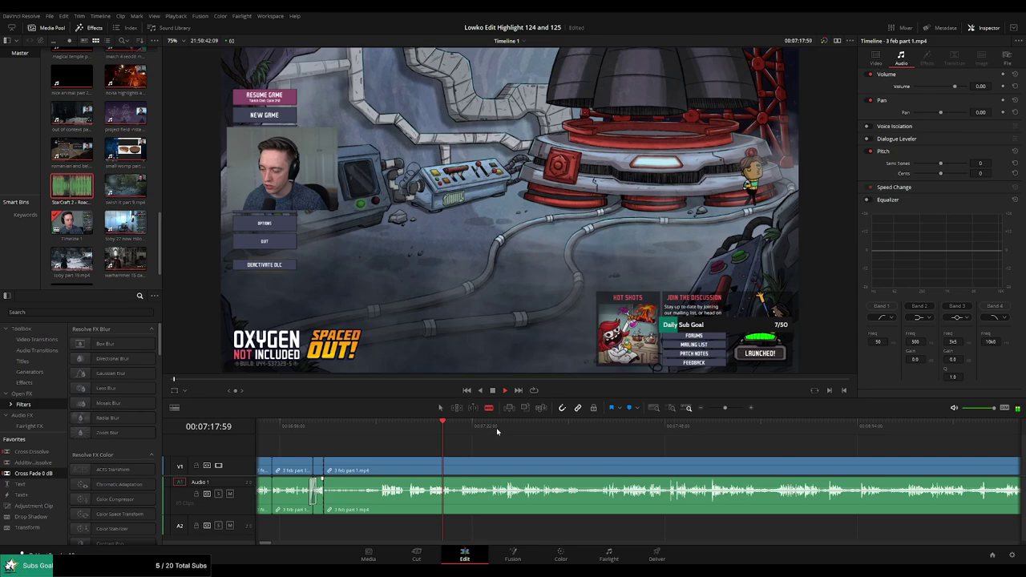
{"action": "left_click_drag", "start_coordinate": [497, 431], "coordinate": [642, 435]}
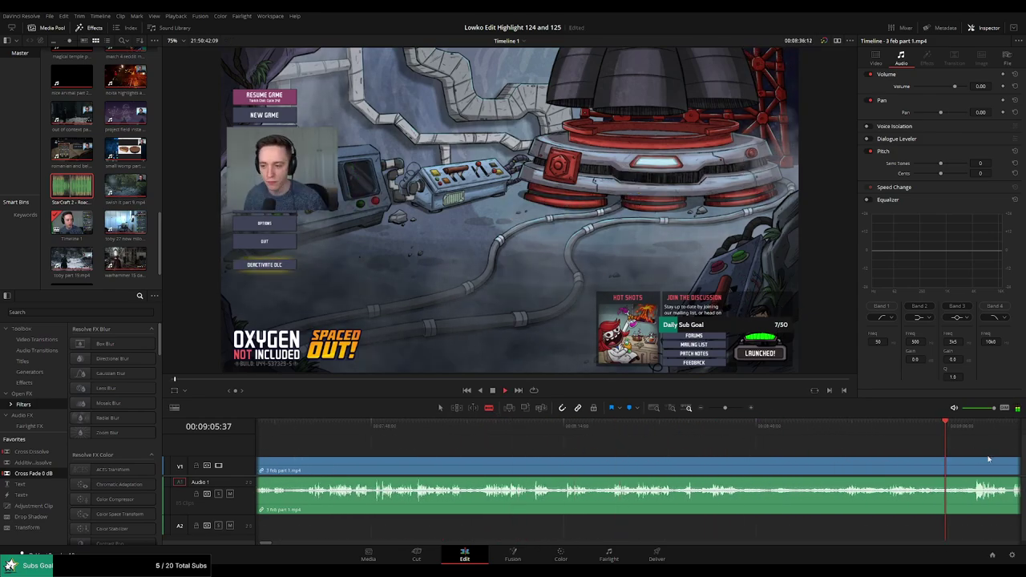
{"action": "left_click_drag", "start_coordinate": [358, 429], "coordinate": [296, 430]}
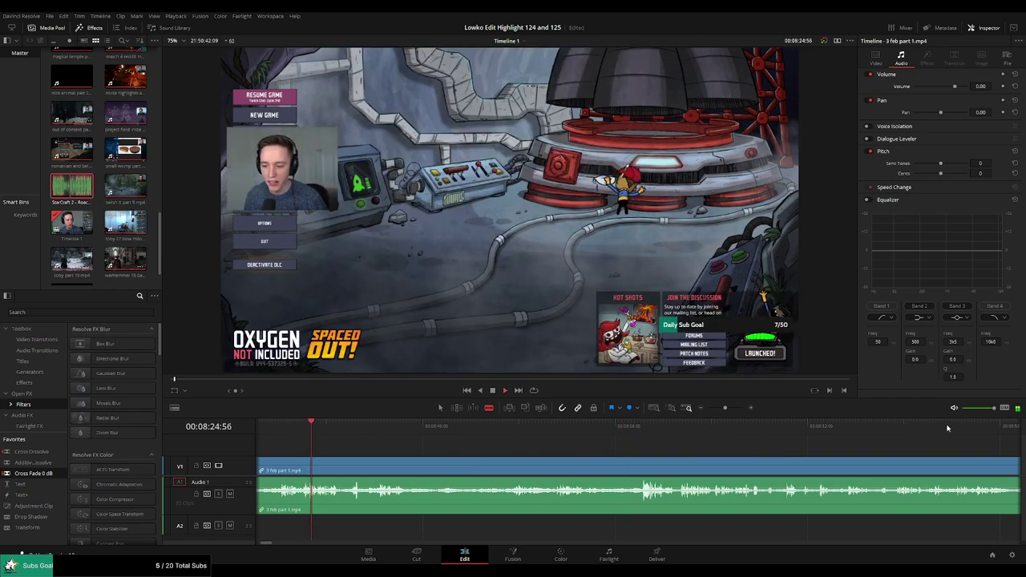
{"action": "left_click_drag", "start_coordinate": [947, 429], "coordinate": [657, 429]}
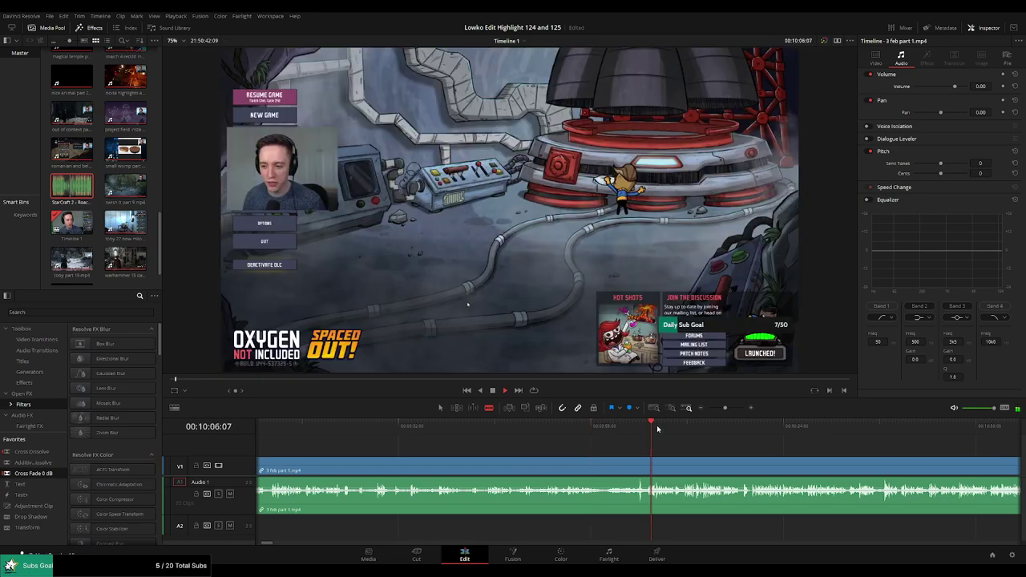
{"action": "left_click", "coordinate": [890, 434]}
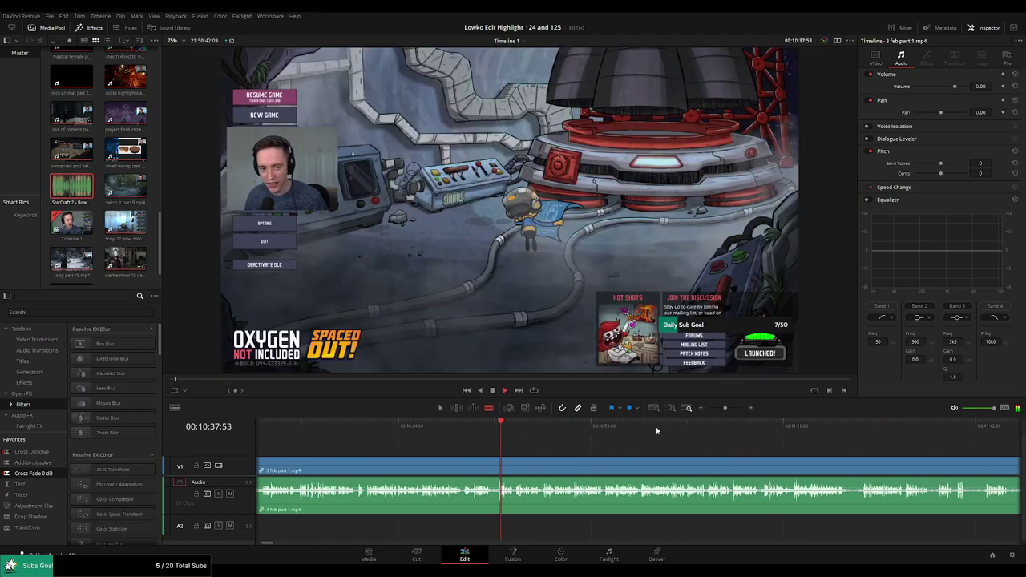
{"action": "left_click", "coordinate": [911, 432]}
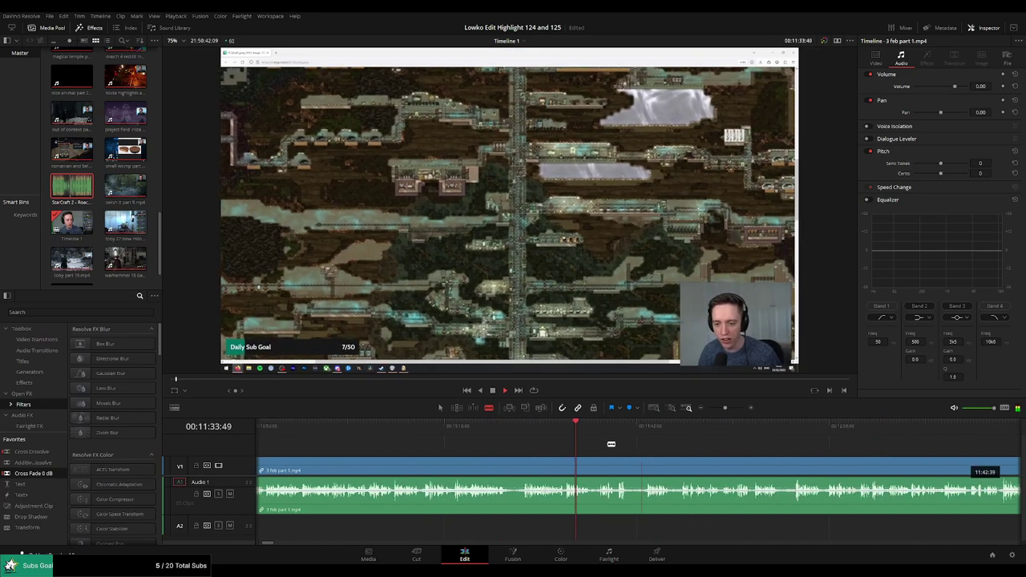
{"action": "left_click", "coordinate": [882, 433]}
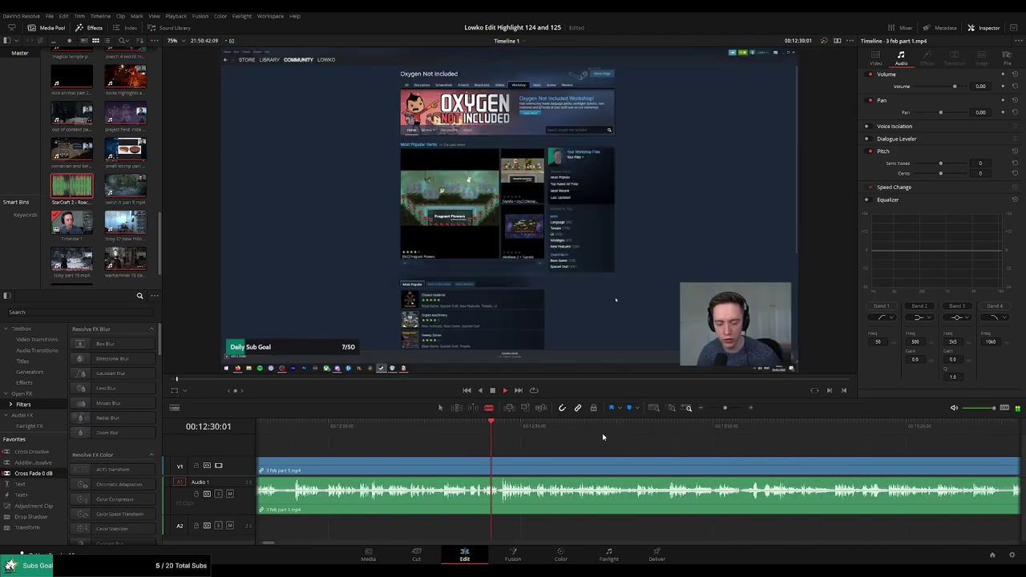
{"action": "left_click", "coordinate": [911, 435]}
{"action": "scroll", "coordinate": [726, 436], "scroll_direction": "down", "scroll_amount": 3}
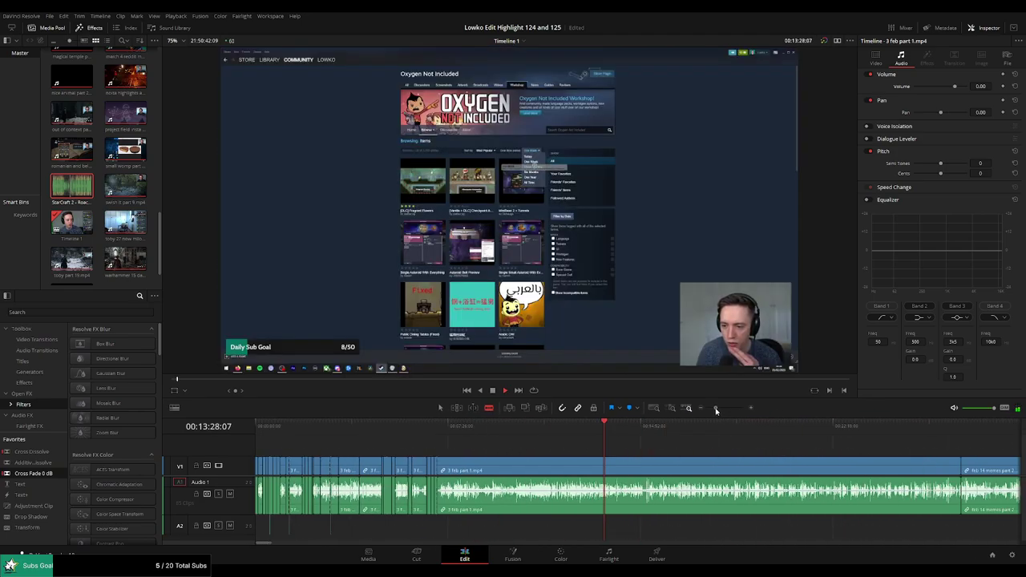
{"action": "scroll", "coordinate": [641, 436], "scroll_direction": "down", "scroll_amount": 3}
{"action": "left_click_drag", "start_coordinate": [399, 430], "coordinate": [507, 430]}
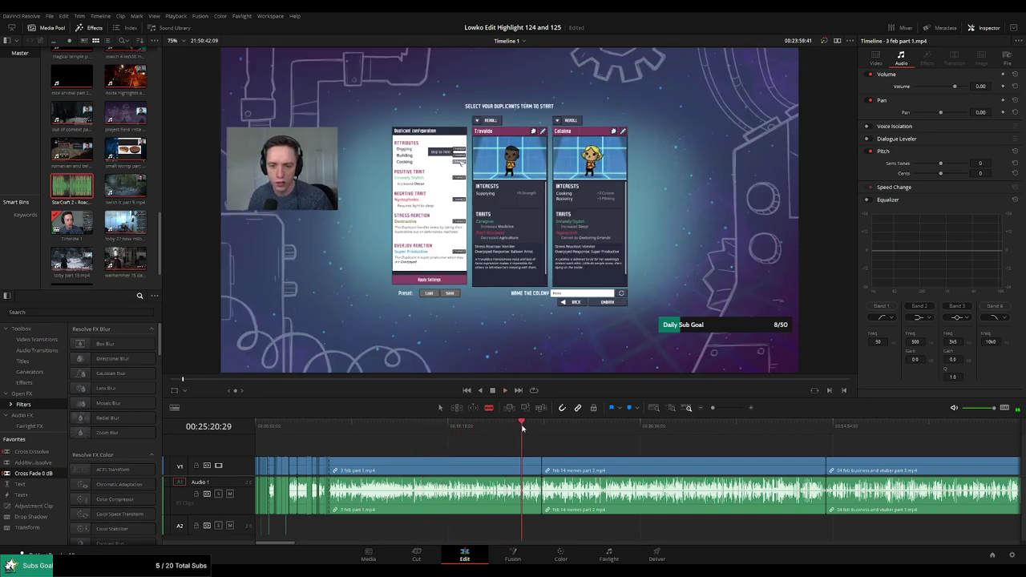
{"action": "left_click", "coordinate": [473, 466]}
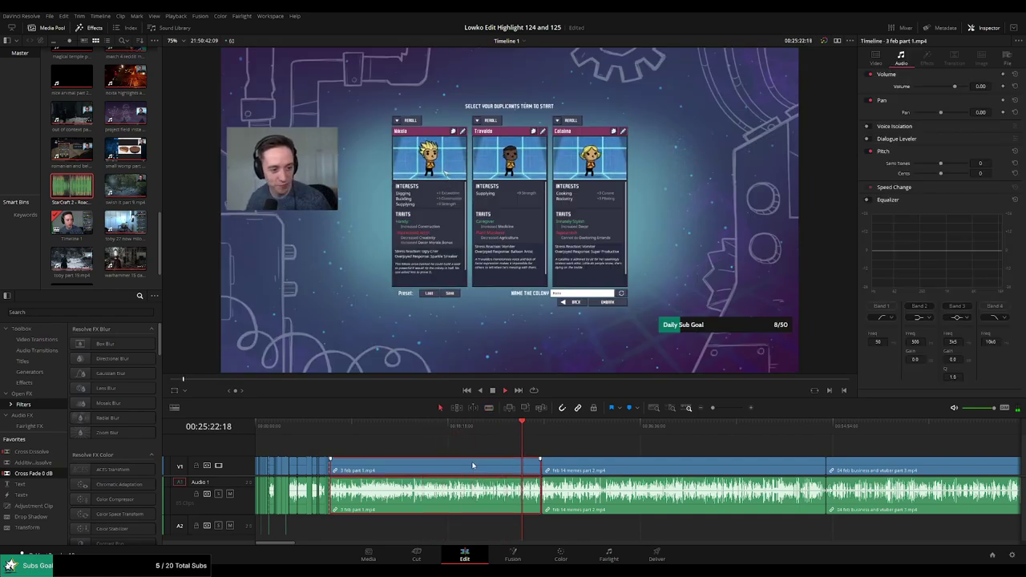
{"action": "key", "text": "Delete"}
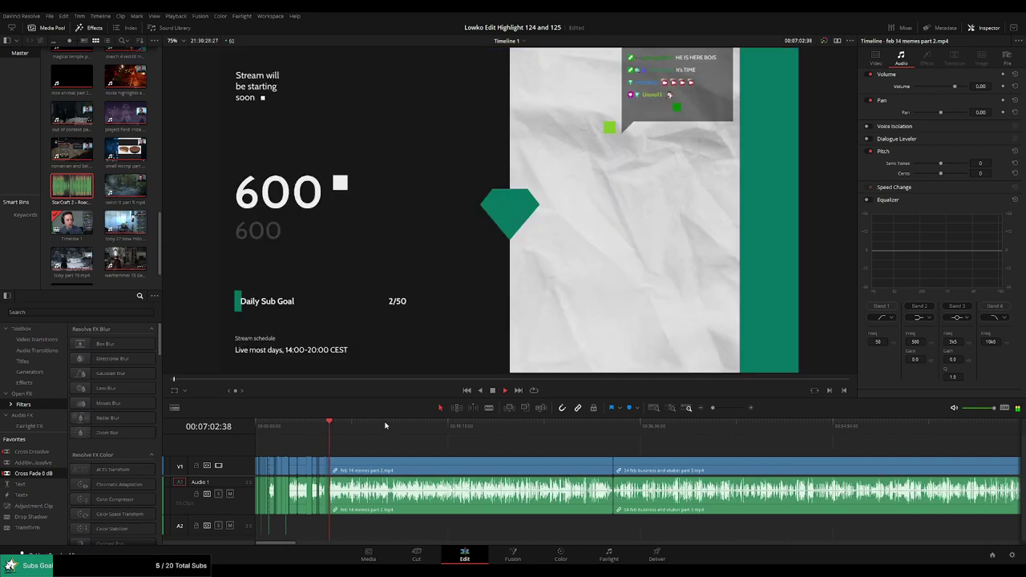
{"action": "left_click_drag", "start_coordinate": [704, 410], "coordinate": [730, 409]}
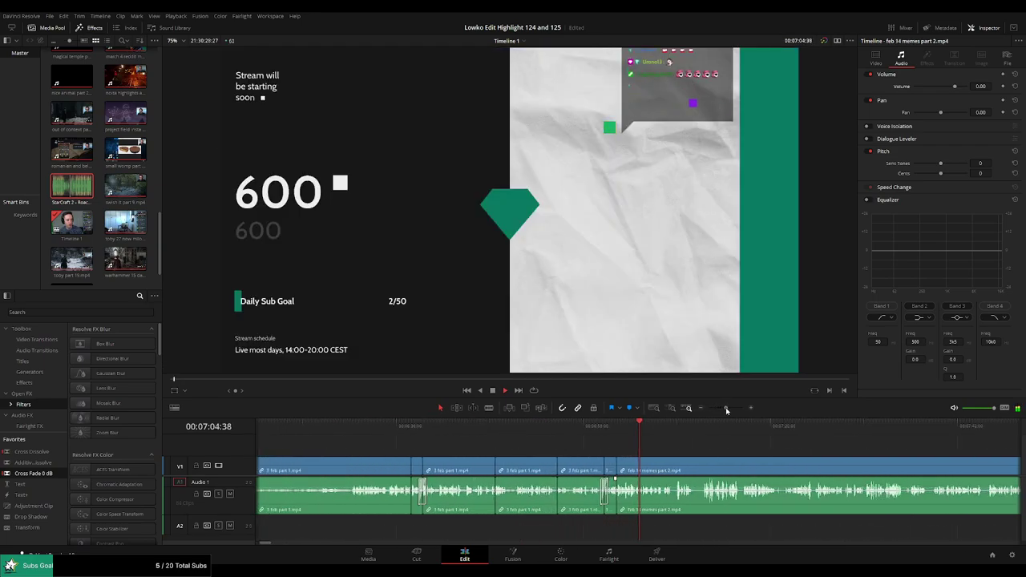
{"action": "scroll", "coordinate": [553, 456], "scroll_direction": "right", "scroll_amount": 5}
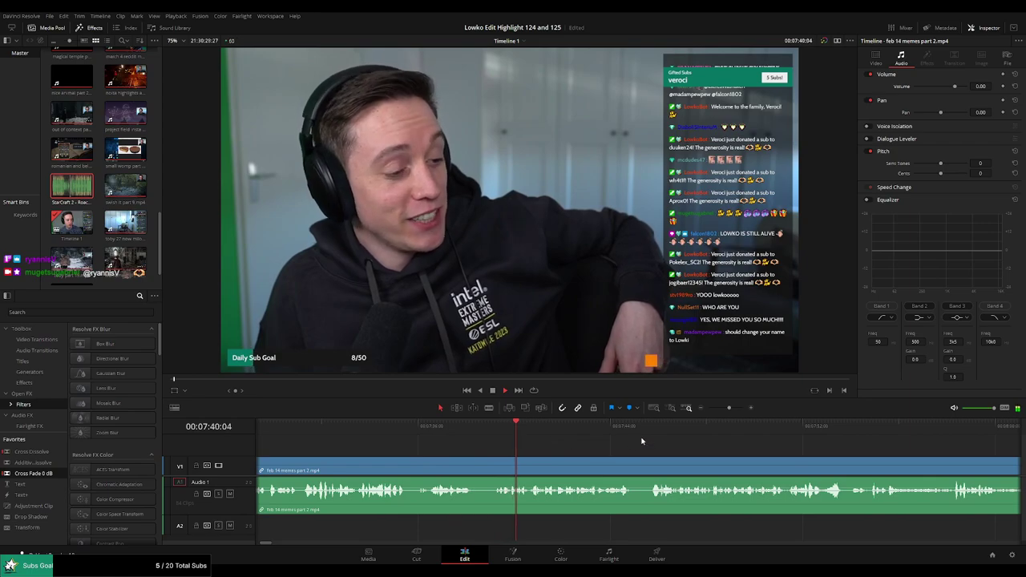
{"action": "scroll", "coordinate": [507, 436], "scroll_direction": "right", "scroll_amount": 3}
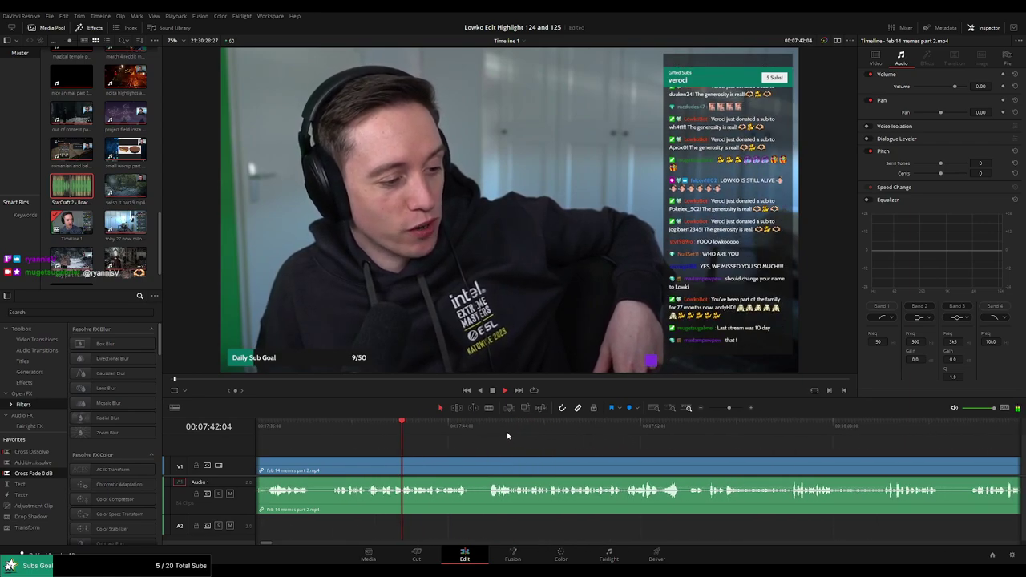
{"action": "scroll", "coordinate": [496, 441], "scroll_direction": "right", "scroll_amount": 1}
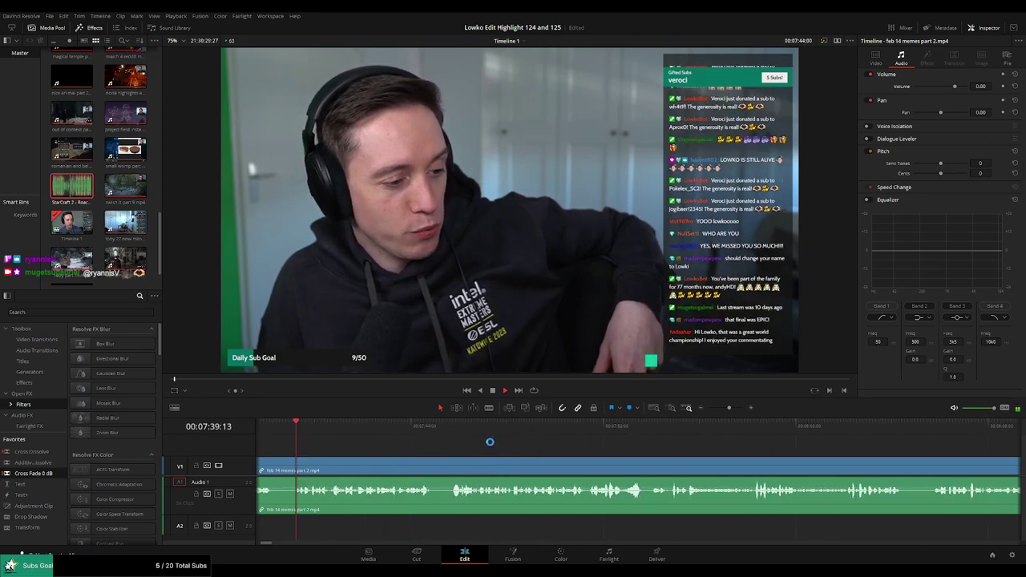
{"action": "left_click", "coordinate": [450, 435]}
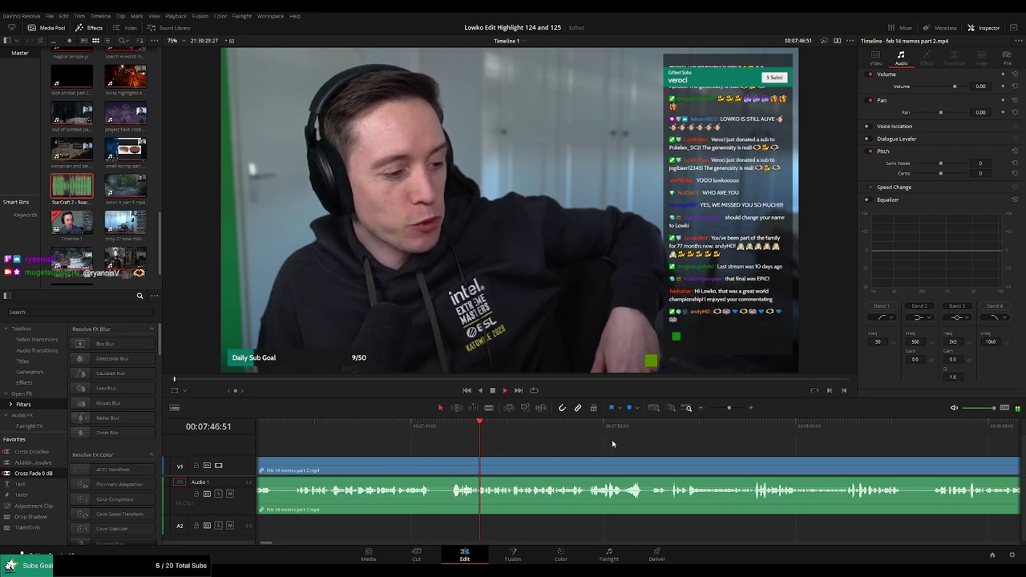
{"action": "scroll", "coordinate": [564, 451], "scroll_direction": "right", "scroll_amount": 2}
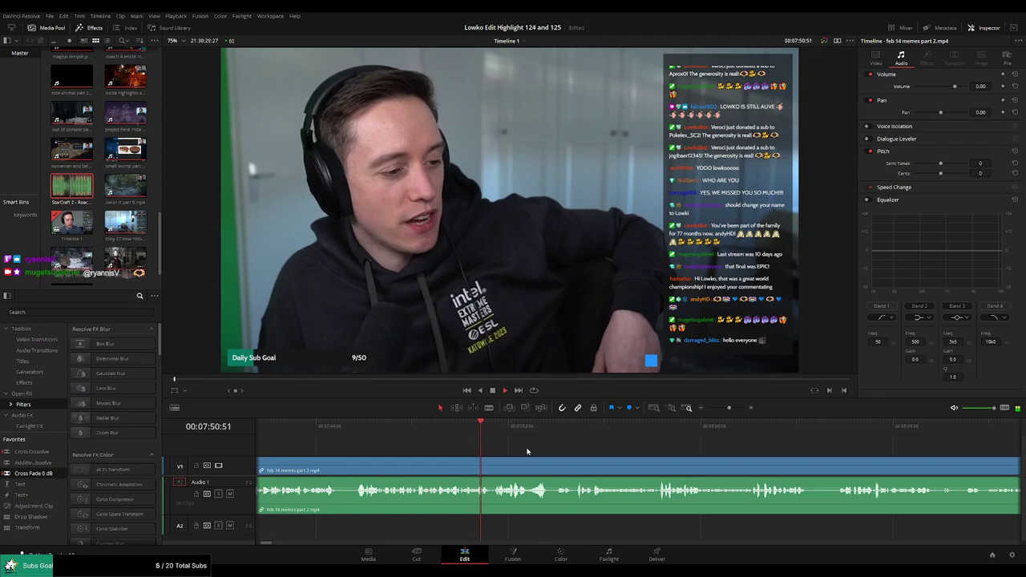
{"action": "left_click", "coordinate": [646, 435]}
{"action": "scroll", "coordinate": [609, 435], "scroll_direction": "right", "scroll_amount": 1}
{"action": "scroll", "coordinate": [481, 432], "scroll_direction": "right", "scroll_amount": 5}
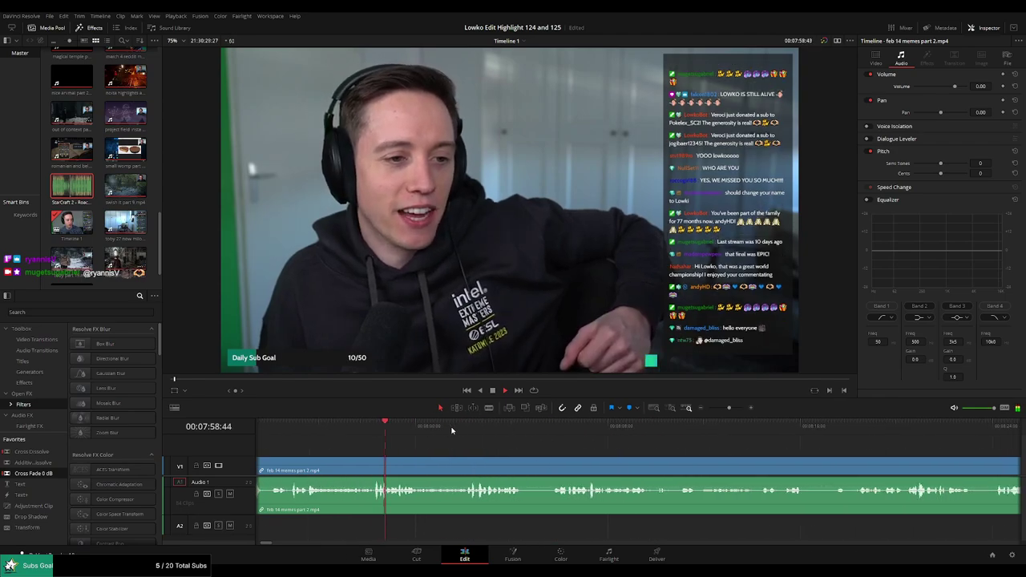
{"action": "left_click", "coordinate": [550, 428]}
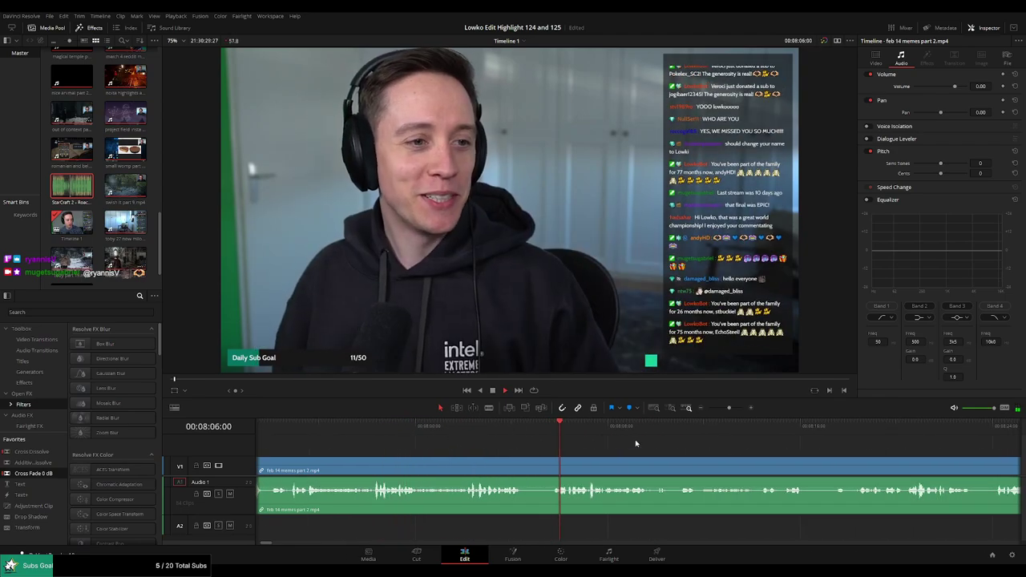
{"action": "scroll", "coordinate": [561, 449], "scroll_direction": "right", "scroll_amount": 3}
{"action": "left_click", "coordinate": [662, 433]}
{"action": "left_click", "coordinate": [854, 433]}
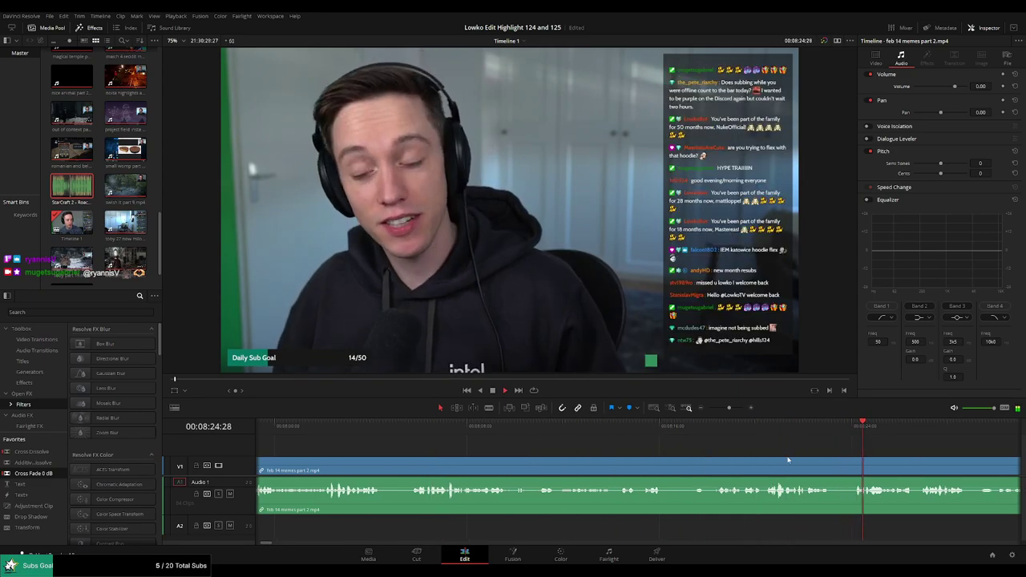
{"action": "scroll", "coordinate": [441, 454], "scroll_direction": "right", "scroll_amount": 4}
{"action": "scroll", "coordinate": [529, 448], "scroll_direction": "right", "scroll_amount": 4}
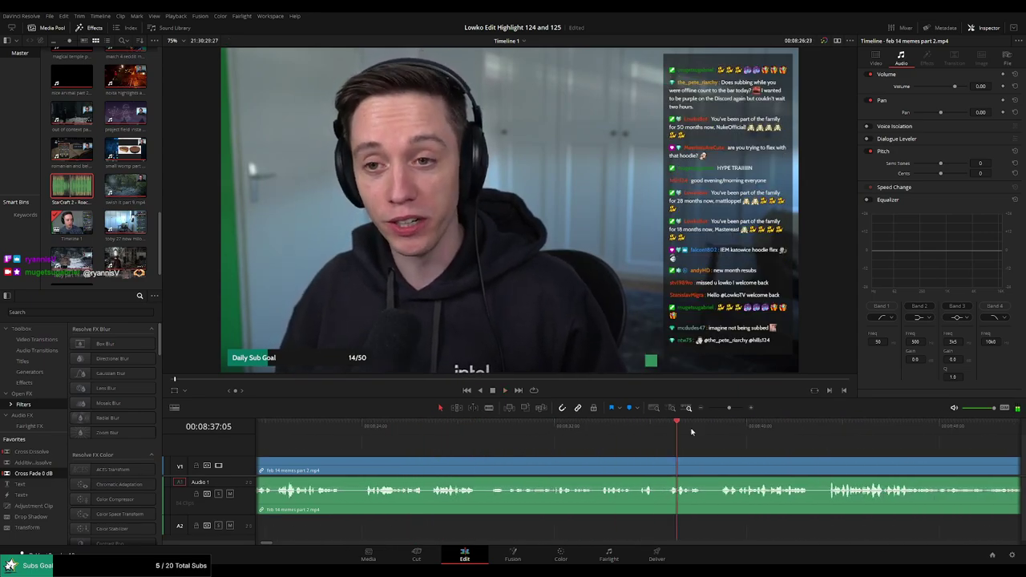
{"action": "left_click", "coordinate": [829, 433]}
{"action": "scroll", "coordinate": [882, 449], "scroll_direction": "right", "scroll_amount": 8}
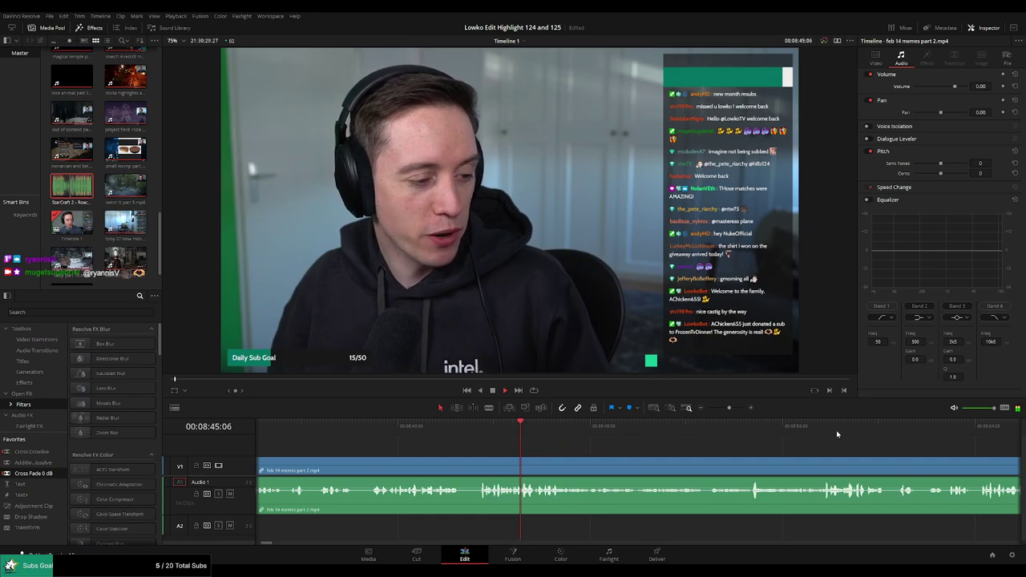
{"action": "left_click", "coordinate": [904, 433]}
{"action": "scroll", "coordinate": [600, 441], "scroll_direction": "right", "scroll_amount": 15}
{"action": "scroll", "coordinate": [600, 441], "scroll_direction": "right", "scroll_amount": 4}
{"action": "scroll", "coordinate": [561, 444], "scroll_direction": "right", "scroll_amount": 4}
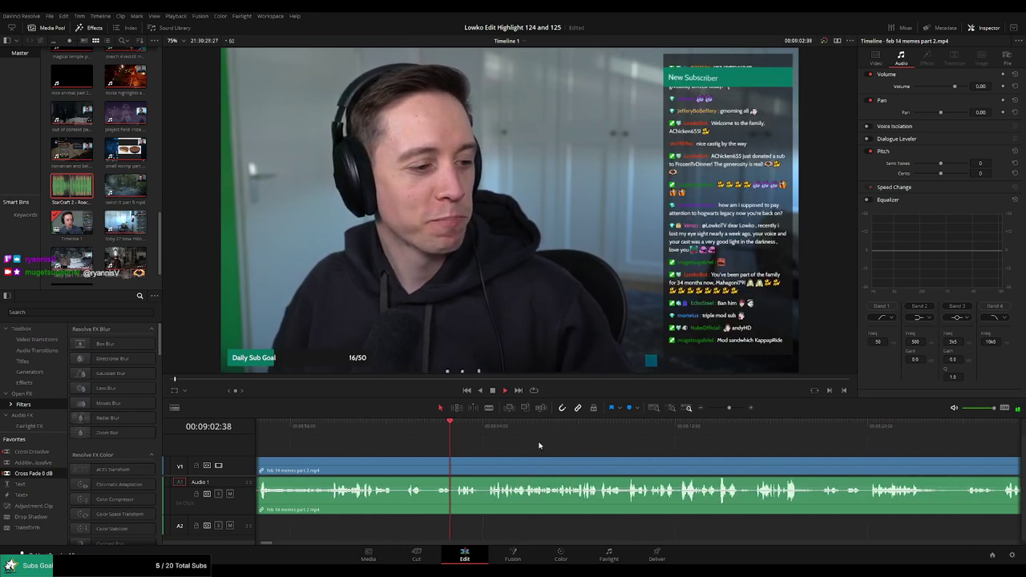
{"action": "left_click_drag", "start_coordinate": [729, 407], "coordinate": [724, 410]}
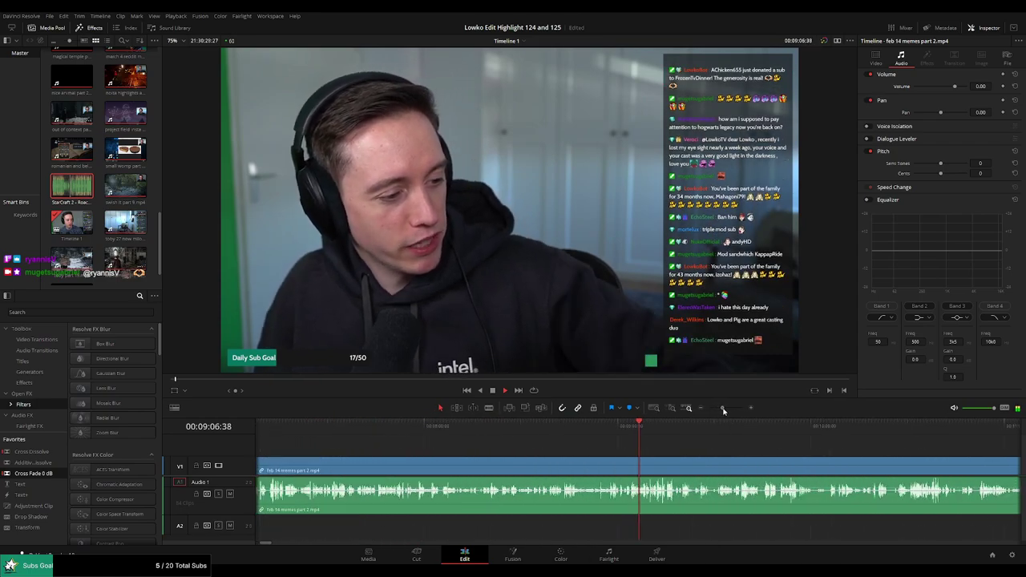
{"action": "left_click", "coordinate": [781, 425]}
{"action": "scroll", "coordinate": [615, 434], "scroll_direction": "right", "scroll_amount": 3}
{"action": "scroll", "coordinate": [614, 434], "scroll_direction": "right", "scroll_amount": 10}
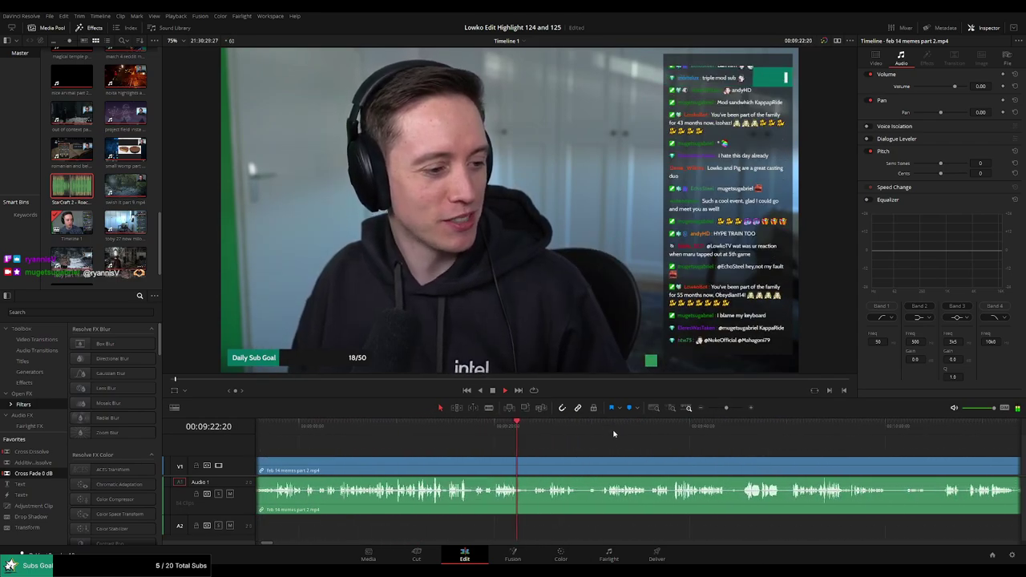
{"action": "left_click", "coordinate": [866, 425]}
{"action": "left_click", "coordinate": [898, 425]}
{"action": "scroll", "coordinate": [538, 446], "scroll_direction": "right", "scroll_amount": 10}
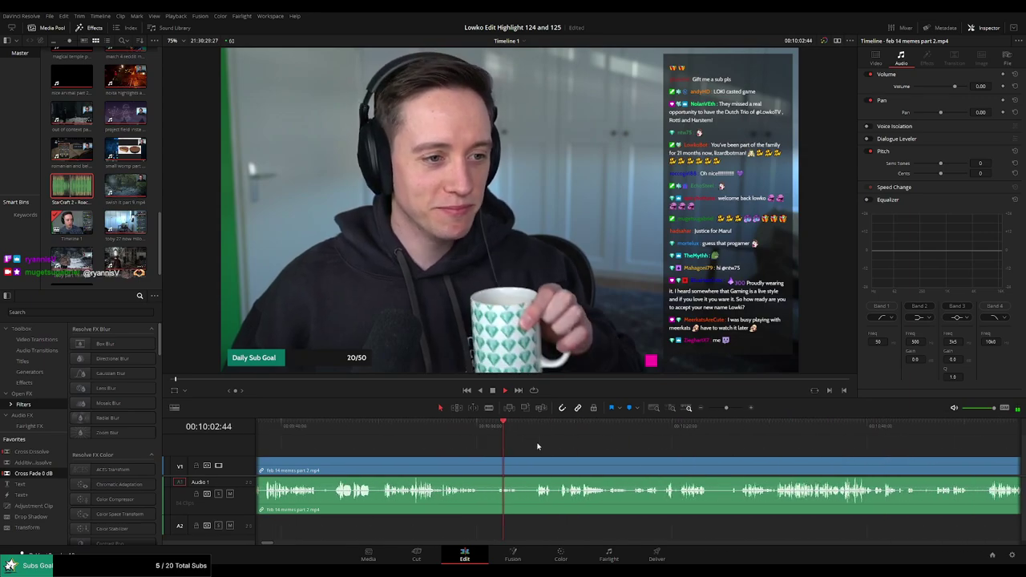
{"action": "left_click", "coordinate": [535, 431]}
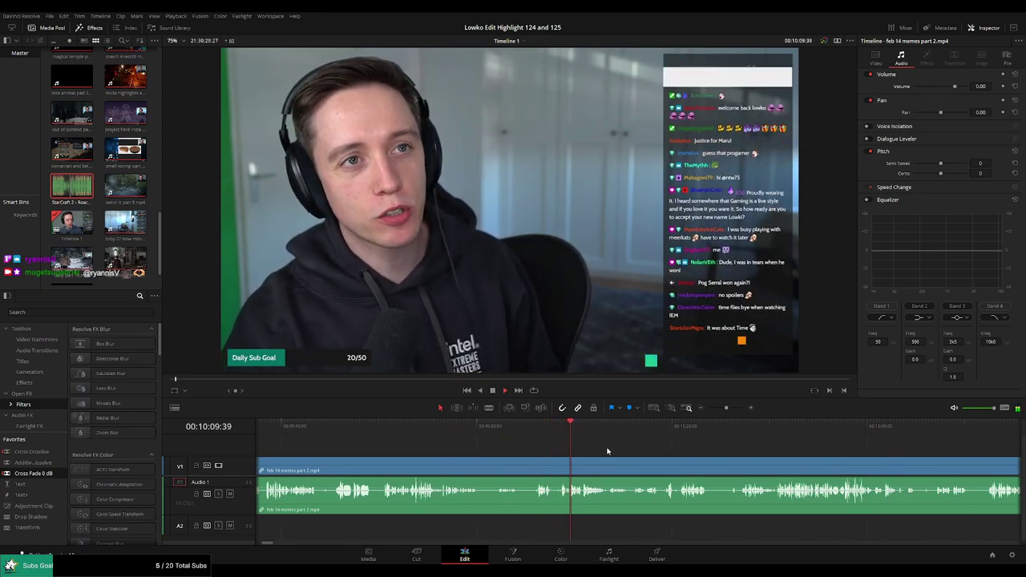
{"action": "scroll", "coordinate": [609, 447], "scroll_direction": "right", "scroll_amount": 2}
{"action": "scroll", "coordinate": [561, 448], "scroll_direction": "right", "scroll_amount": 6}
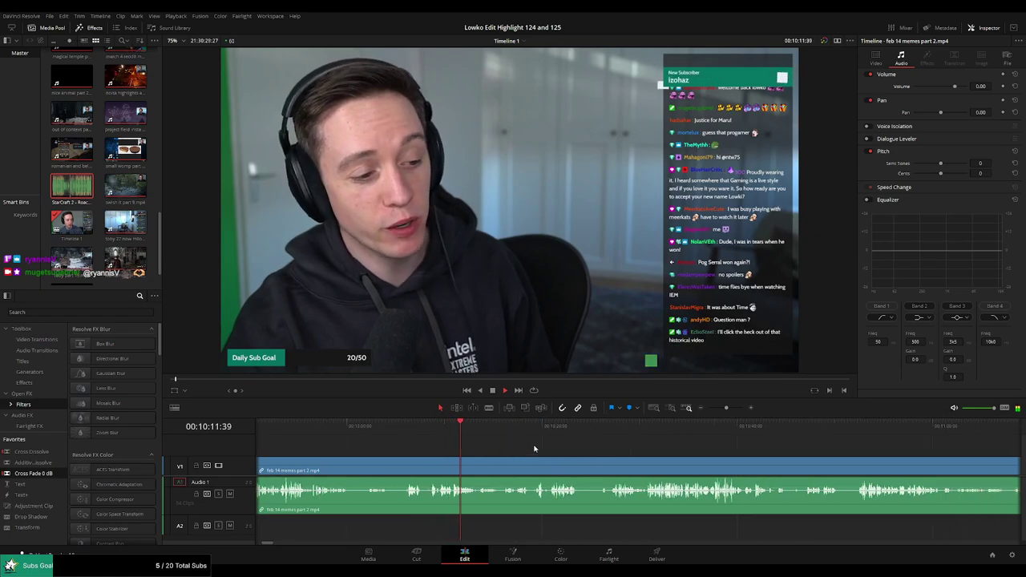
{"action": "left_click", "coordinate": [596, 431]}
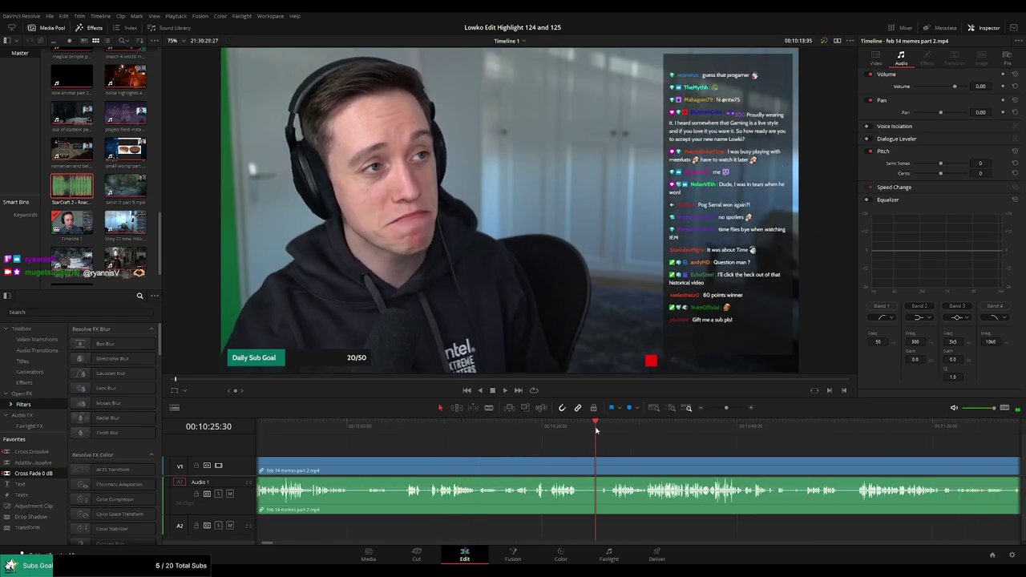
{"action": "left_click", "coordinate": [619, 439]}
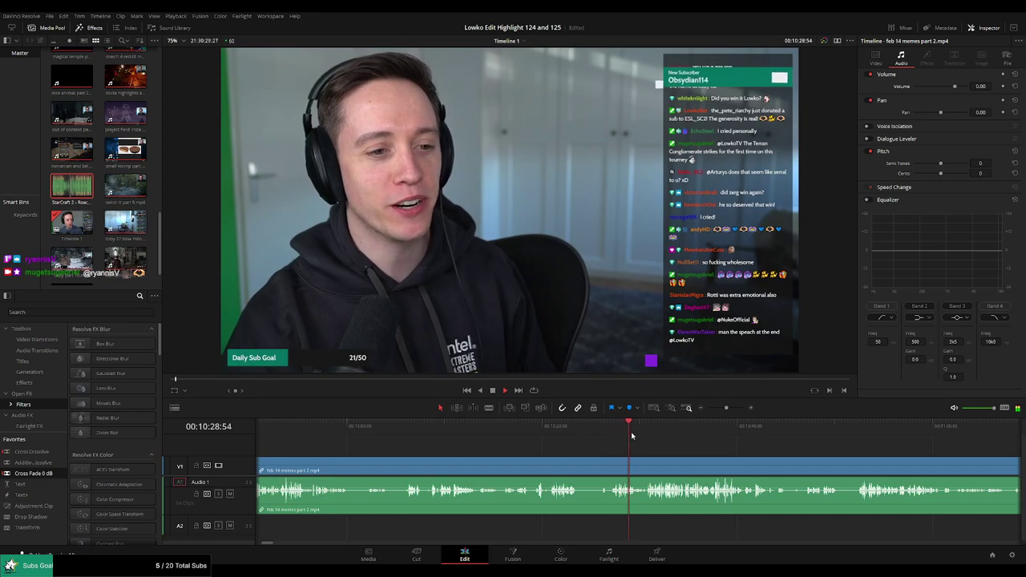
{"action": "left_click", "coordinate": [649, 434]}
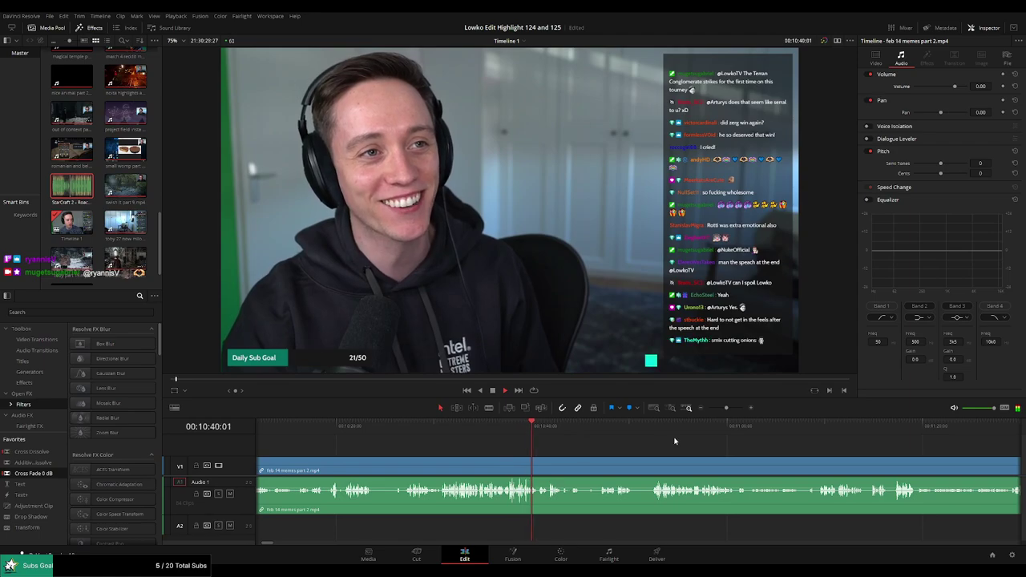
{"action": "left_click_drag", "start_coordinate": [726, 408], "coordinate": [729, 407]}
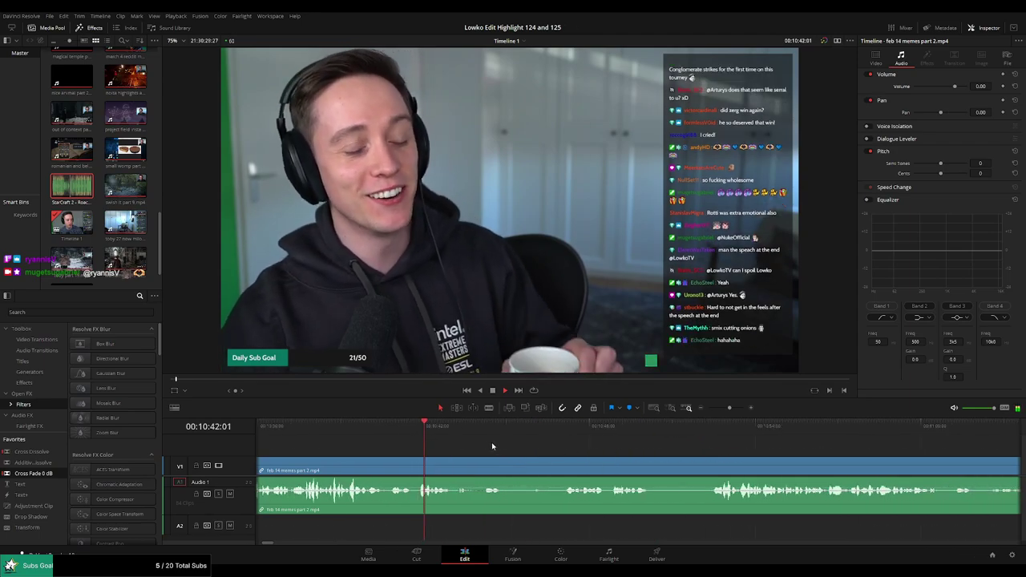
{"action": "left_click", "coordinate": [568, 426]}
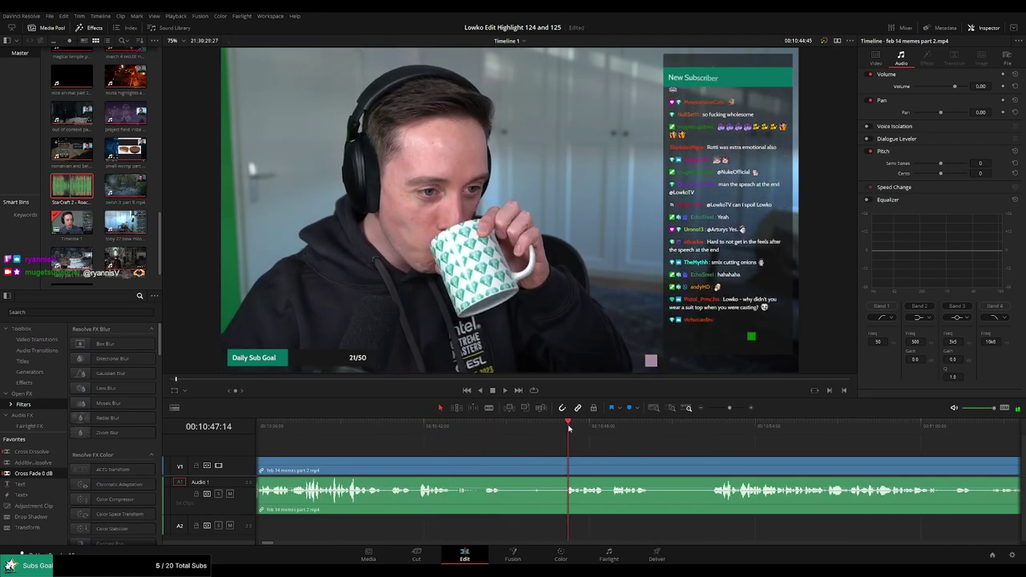
{"action": "scroll", "coordinate": [497, 449], "scroll_direction": "right", "scroll_amount": 3}
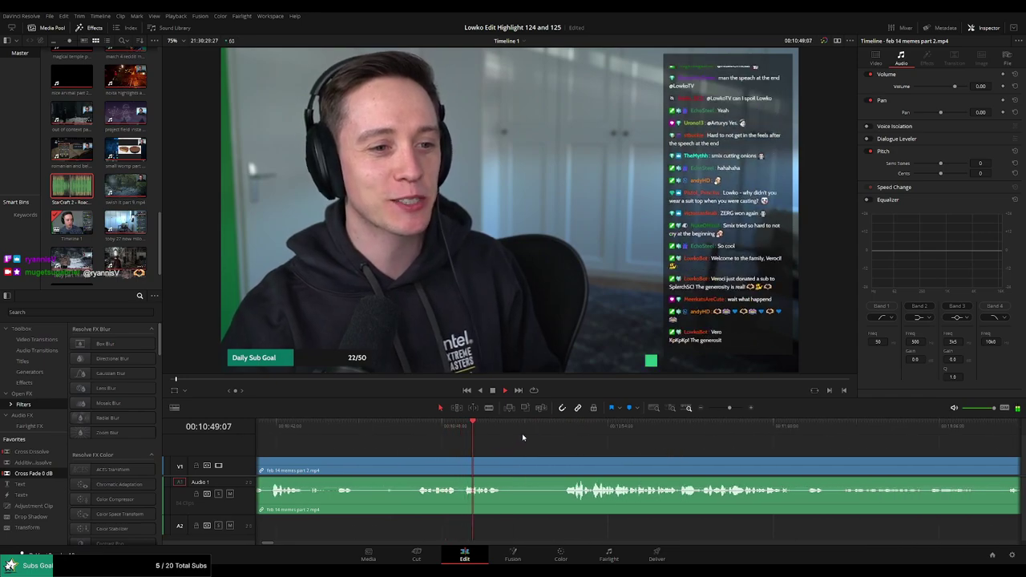
{"action": "left_click", "coordinate": [577, 426]}
{"action": "scroll", "coordinate": [674, 451], "scroll_direction": "right", "scroll_amount": 2}
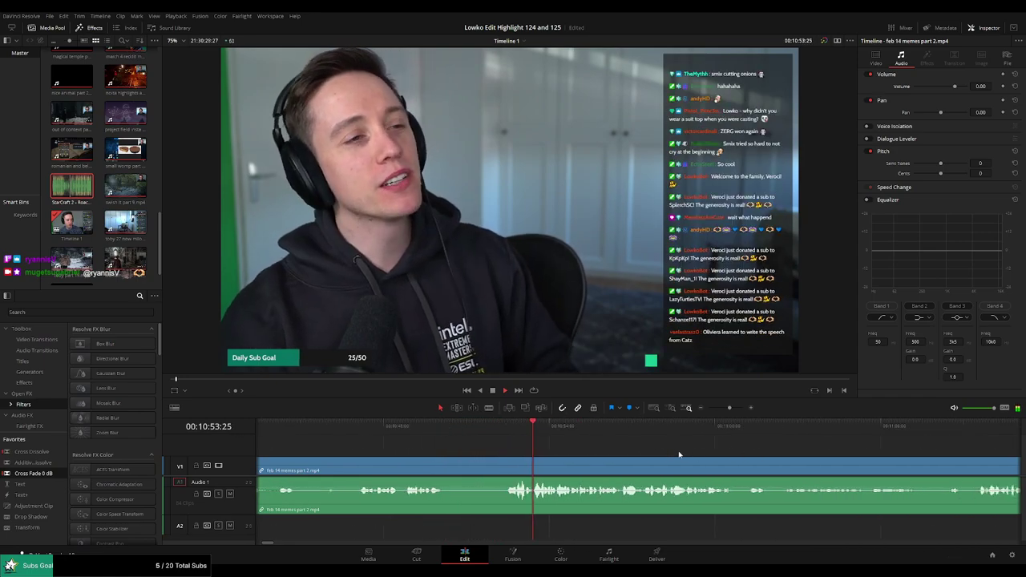
{"action": "scroll", "coordinate": [553, 453], "scroll_direction": "right", "scroll_amount": 4}
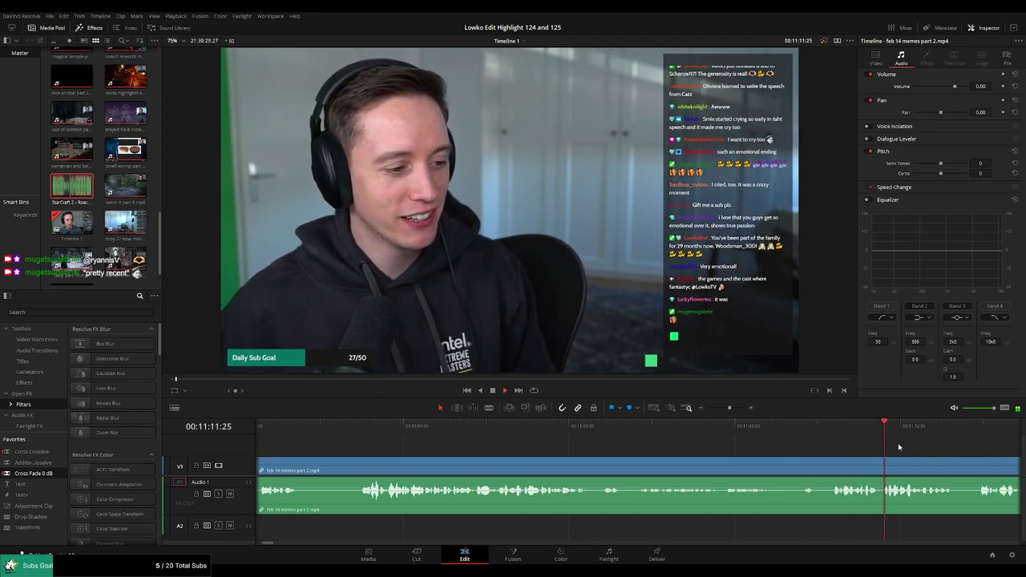
{"action": "mouse_move", "coordinate": [561, 426]}
{"action": "left_mouse_down"}
{"action": "mouse_move", "coordinate": [628, 429]}
{"action": "mouse_move", "coordinate": [488, 430]}
{"action": "left_mouse_up"}
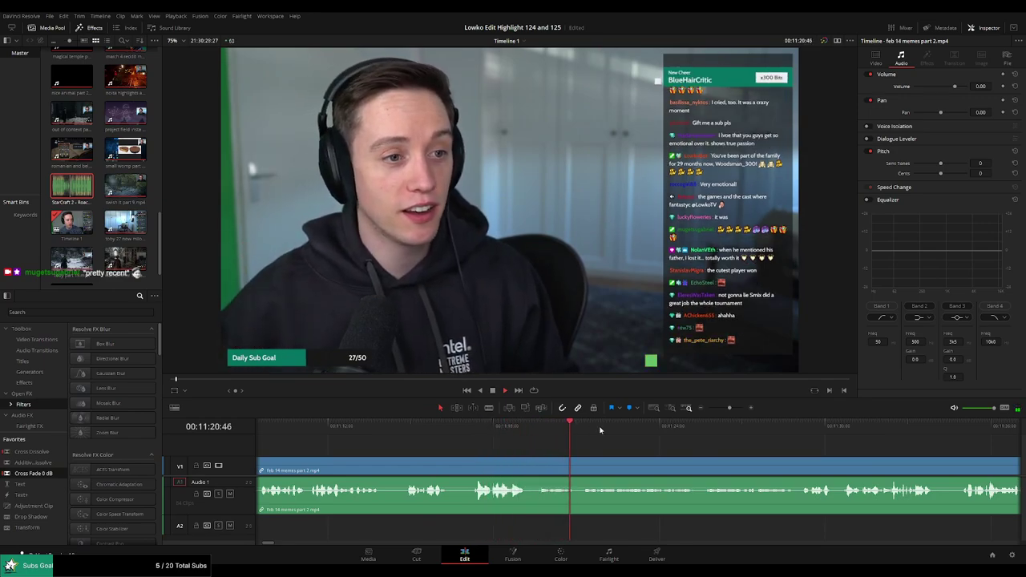
{"action": "scroll", "coordinate": [720, 446], "scroll_direction": "right", "scroll_amount": 3}
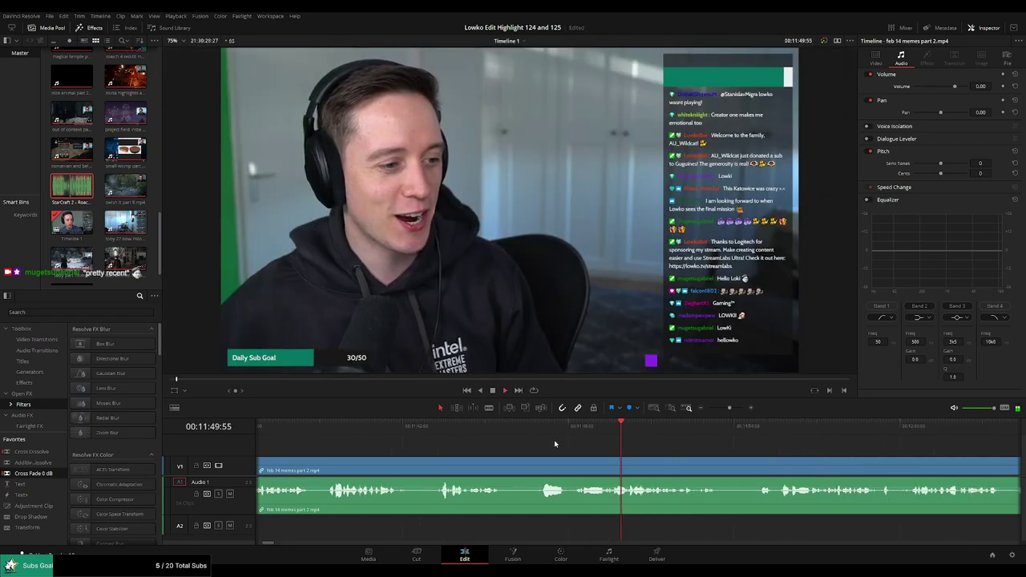
{"action": "left_click", "coordinate": [551, 426]}
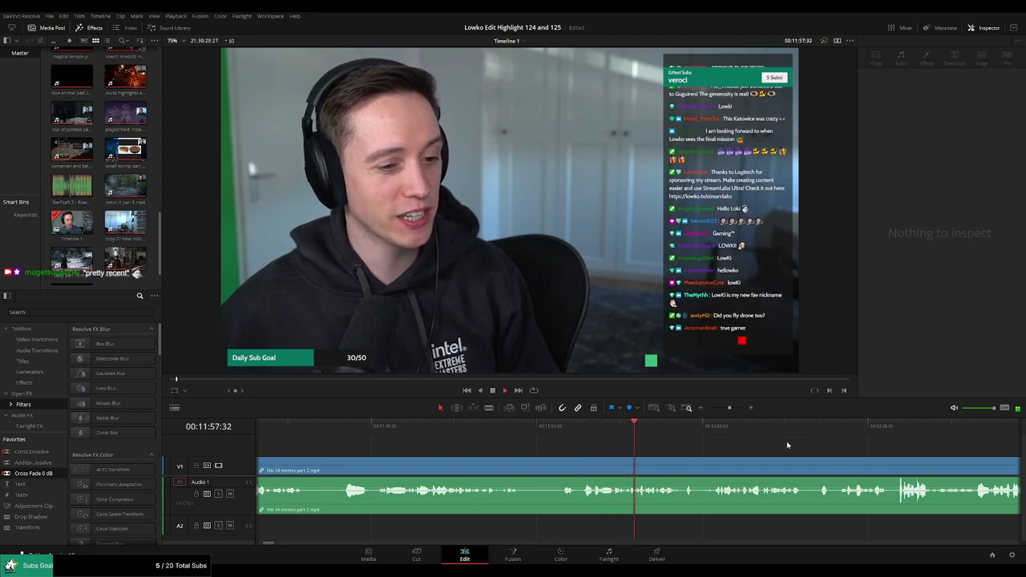
{"action": "left_click", "coordinate": [514, 425]}
{"action": "left_click", "coordinate": [680, 426]}
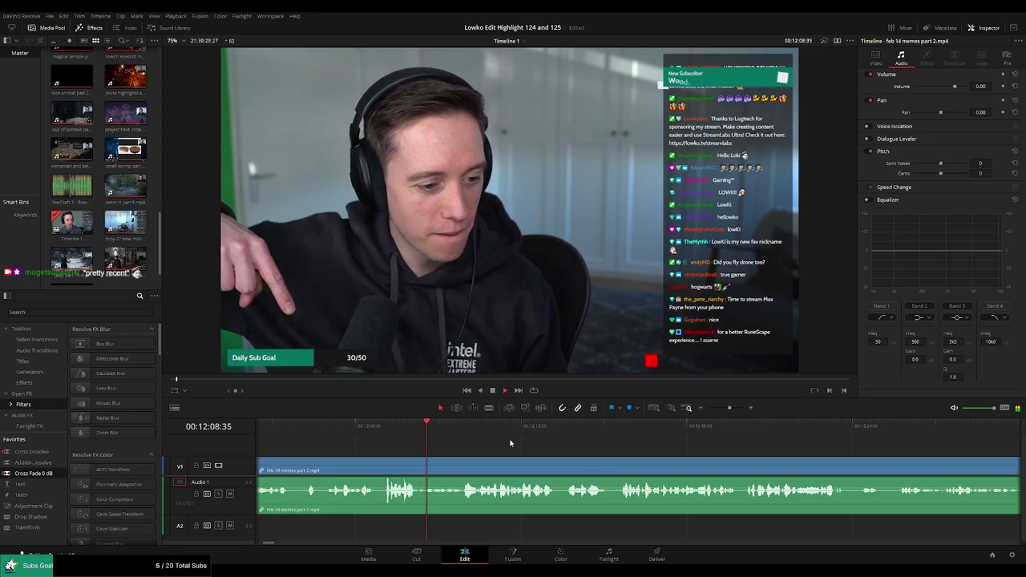
{"action": "left_click", "coordinate": [830, 433]}
{"action": "left_click", "coordinate": [930, 425]}
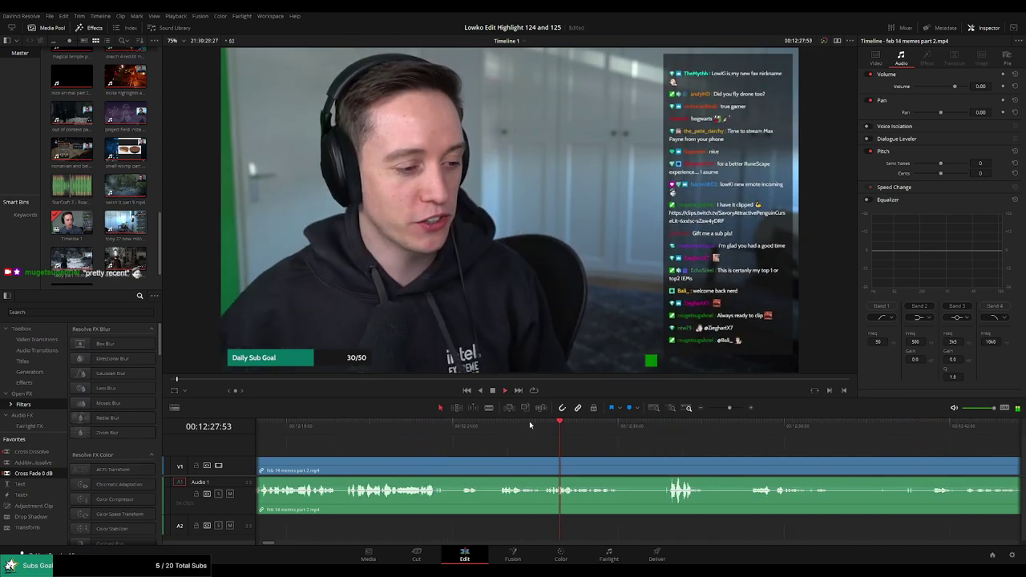
{"action": "left_click", "coordinate": [672, 425]}
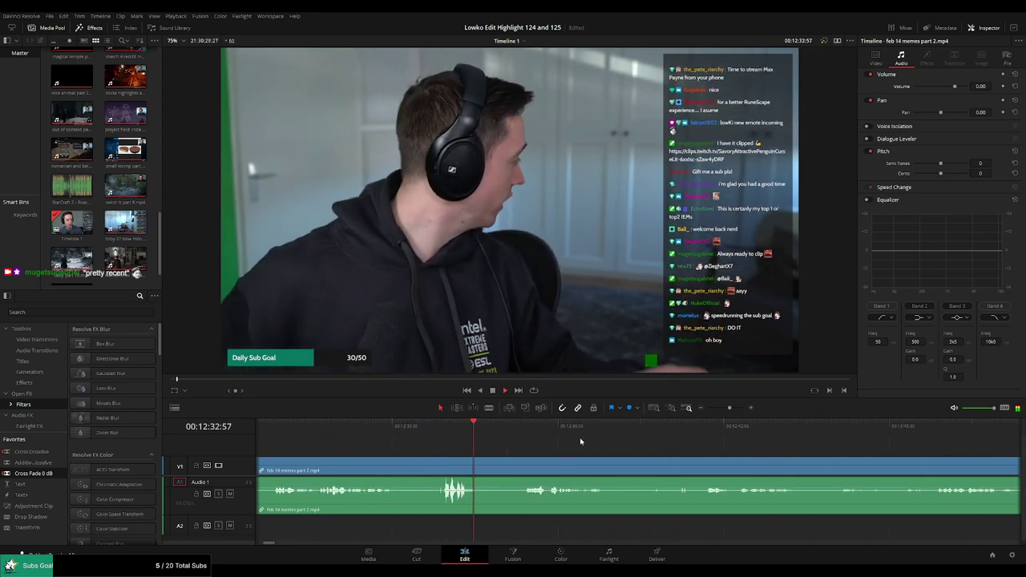
{"action": "key", "text": "space"}
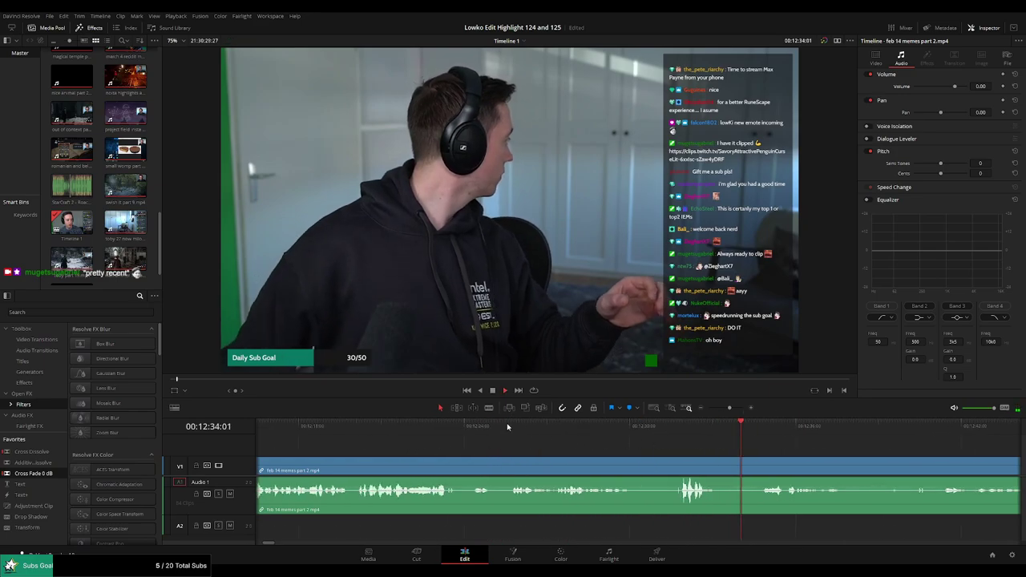
{"action": "left_click", "coordinate": [511, 426]}
{"action": "left_click", "coordinate": [469, 429]}
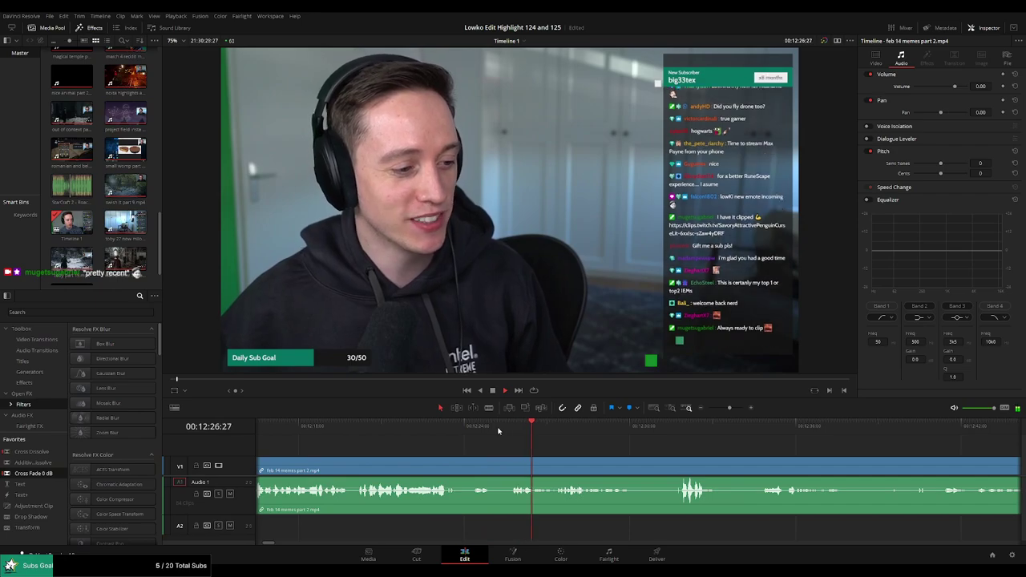
{"action": "key", "text": "l"}
{"action": "key", "text": "l"}
{"action": "key", "text": "l"}
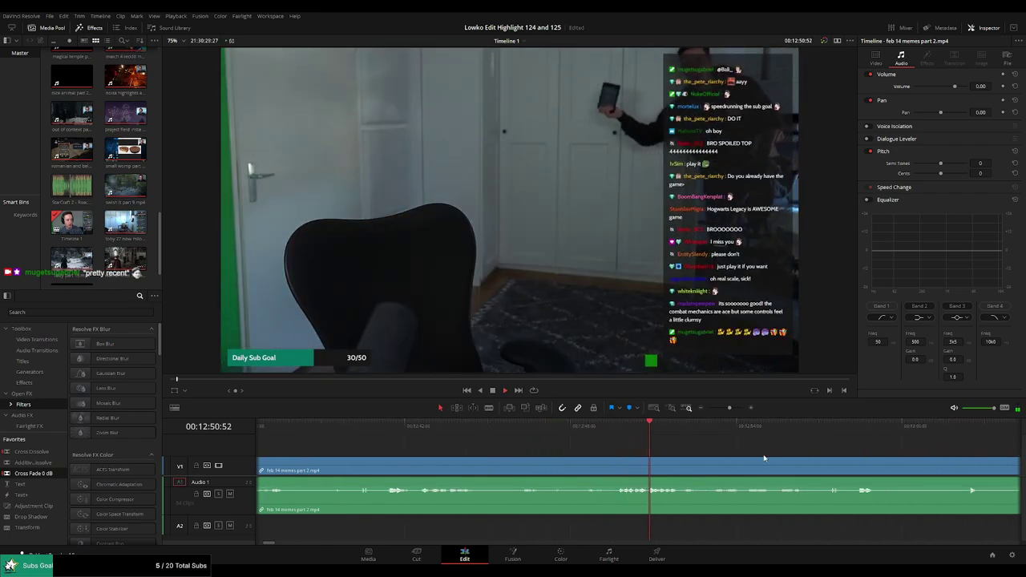
{"action": "left_click", "coordinate": [516, 429]}
{"action": "left_click", "coordinate": [643, 433]}
{"action": "left_click", "coordinate": [858, 426]}
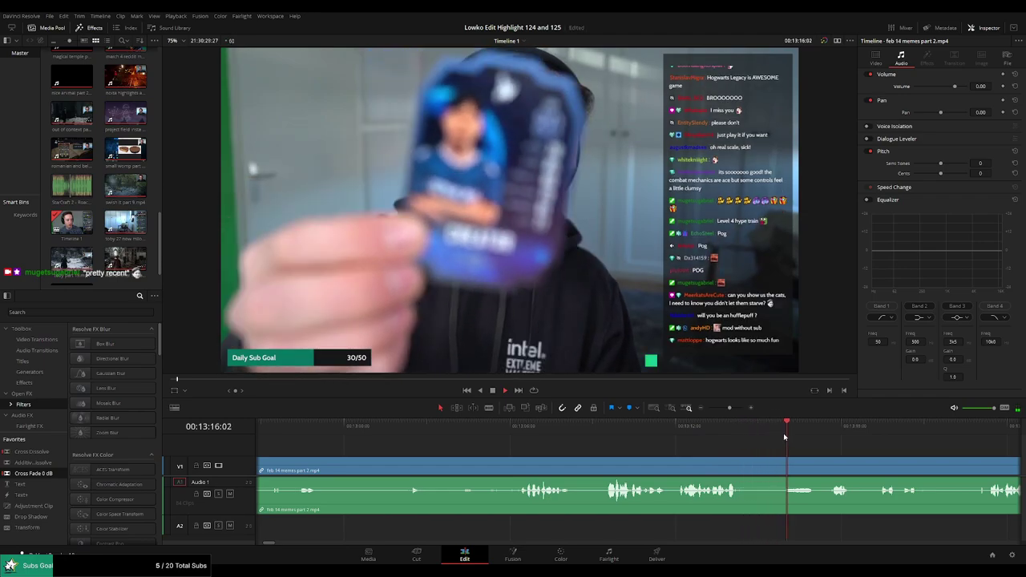
{"action": "scroll", "coordinate": [784, 433], "scroll_direction": "right", "scroll_amount": 5}
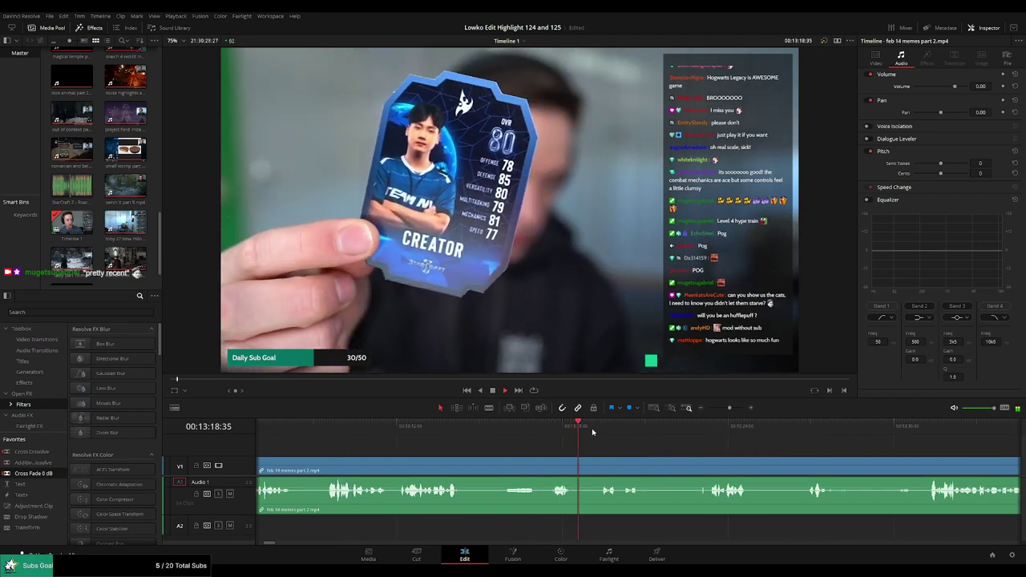
{"action": "scroll", "coordinate": [570, 449], "scroll_direction": "right", "scroll_amount": 2}
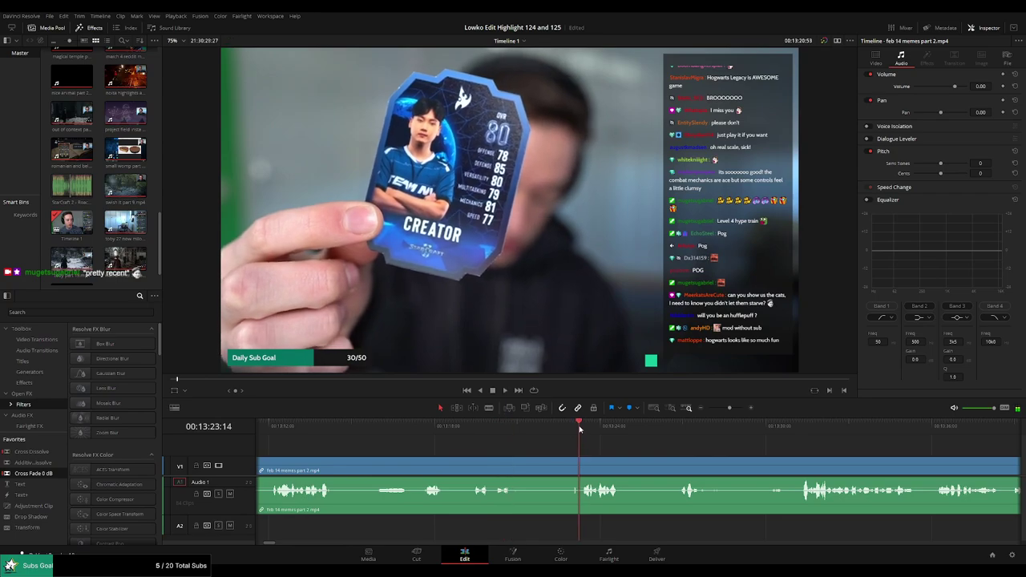
{"action": "scroll", "coordinate": [560, 452], "scroll_direction": "right", "scroll_amount": 3}
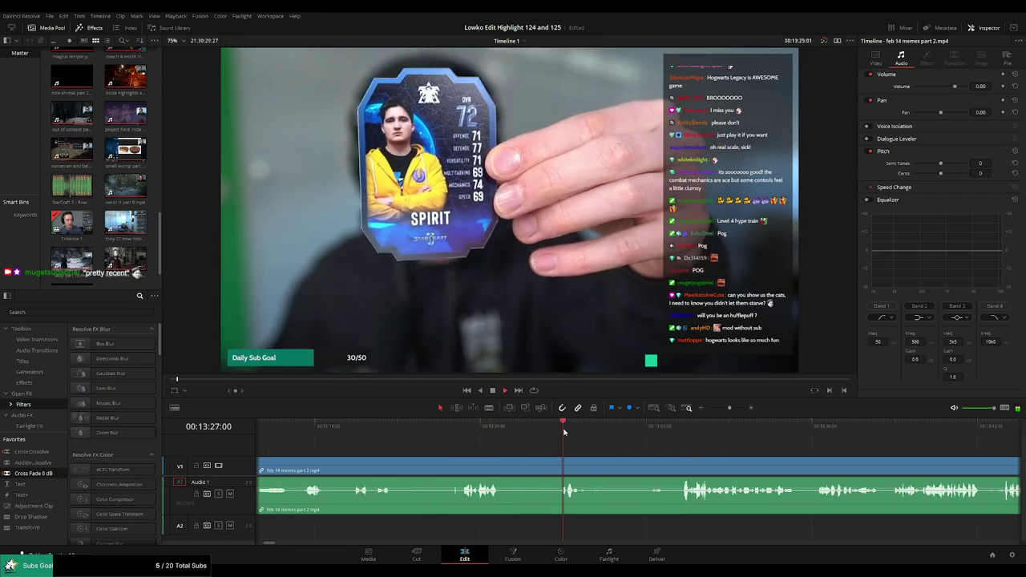
{"action": "left_click", "coordinate": [683, 425]}
{"action": "scroll", "coordinate": [781, 455], "scroll_direction": "right", "scroll_amount": 3}
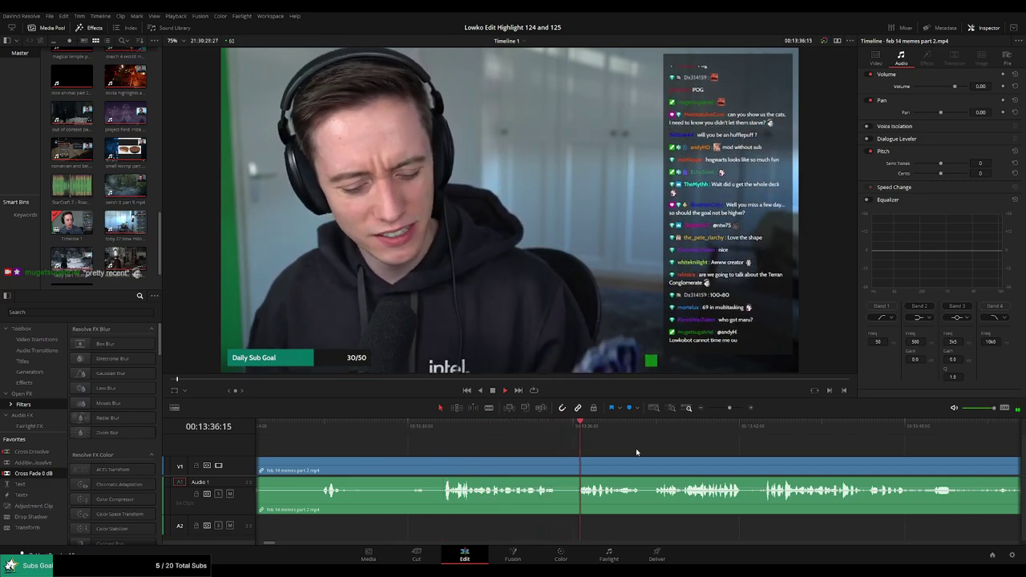
{"action": "scroll", "coordinate": [636, 448], "scroll_direction": "right", "scroll_amount": 3}
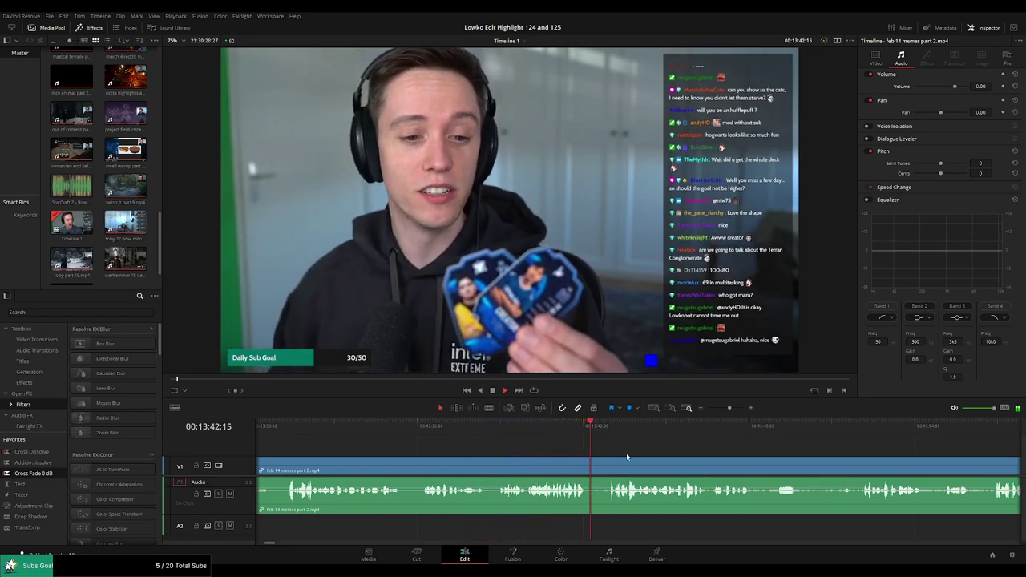
{"action": "scroll", "coordinate": [626, 453], "scroll_direction": "right", "scroll_amount": 3}
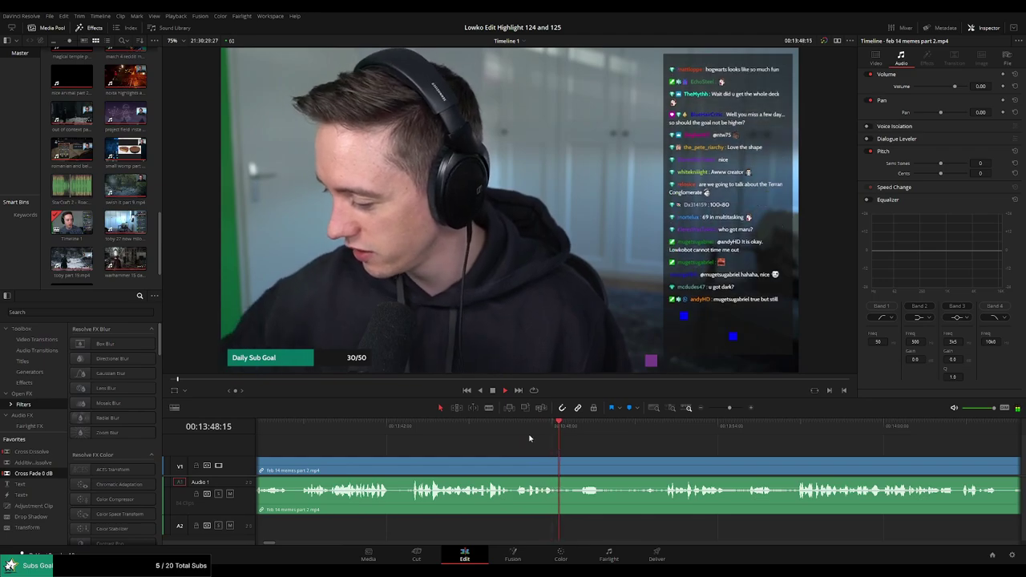
{"action": "scroll", "coordinate": [502, 437], "scroll_direction": "right", "scroll_amount": 3}
{"action": "left_click", "coordinate": [501, 433]}
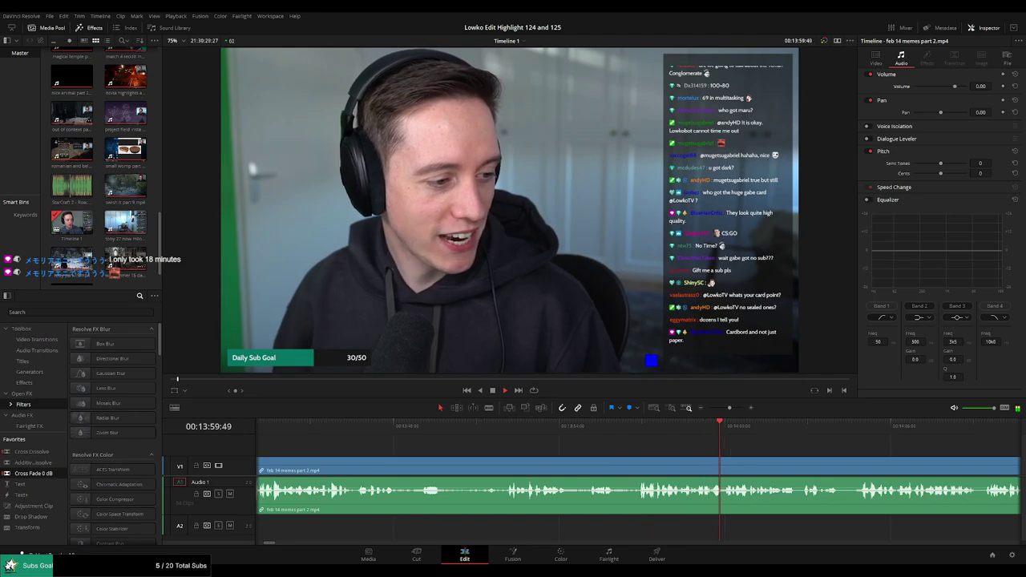
Preview the StarCraft 2 - Roach Quotes sound effect and return to the timeline
{"action": "double_click", "coordinate": [72, 186]}
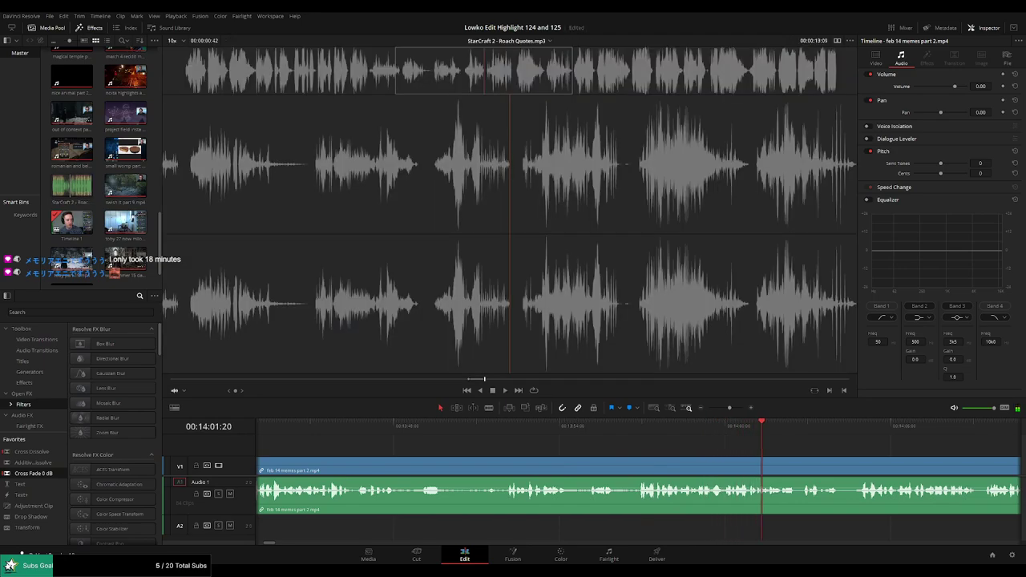
{"action": "key", "text": "q"}
{"action": "scroll", "coordinate": [334, 471], "scroll_direction": "down", "scroll_amount": 5}
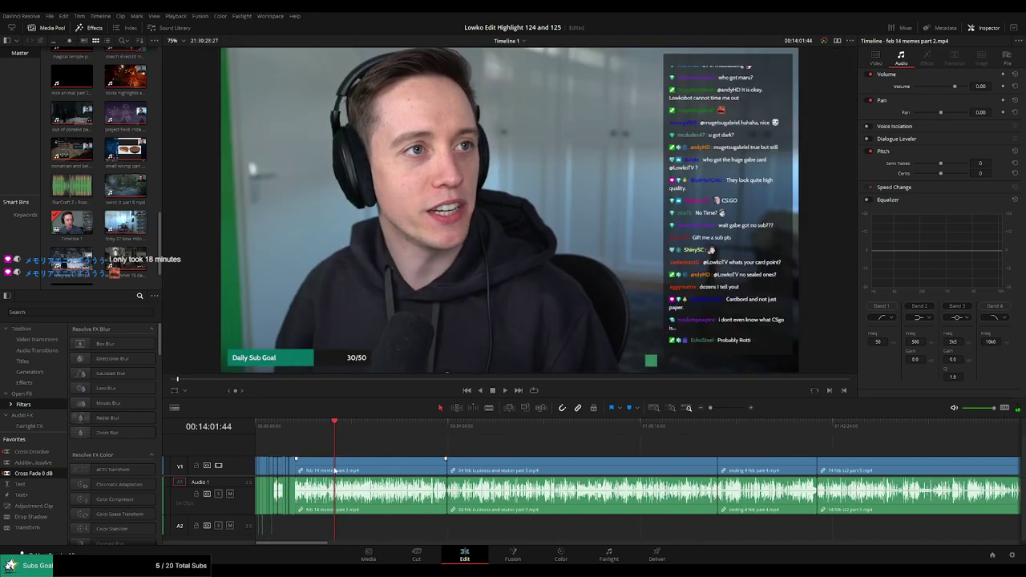
Play the cut 3 feb part 1 section from around 05:04, zooming the timeline out
{"action": "left_click", "coordinate": [278, 425]}
{"action": "left_click", "coordinate": [721, 409]}
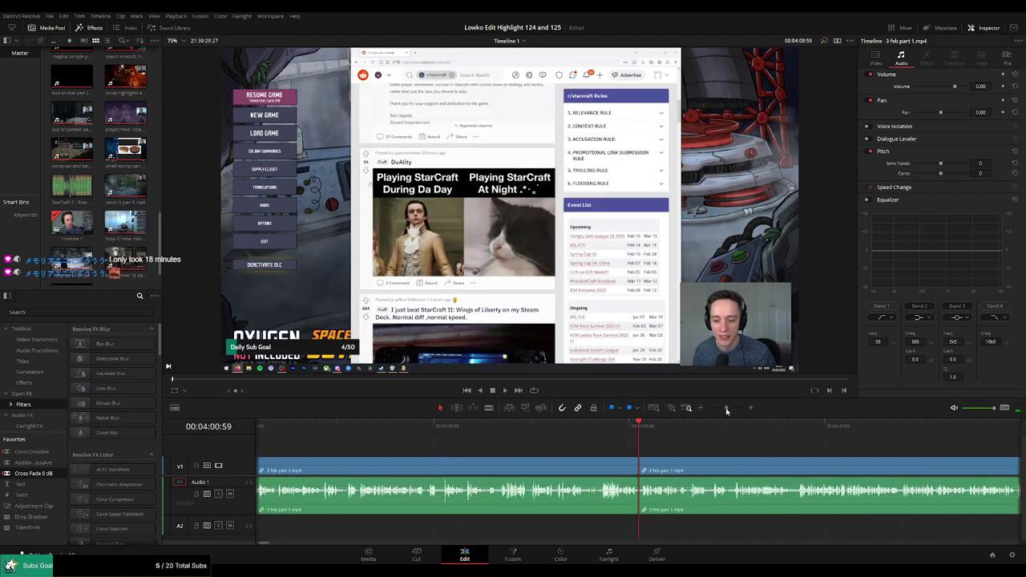
{"action": "left_click", "coordinate": [749, 431]}
{"action": "key", "text": "space"}
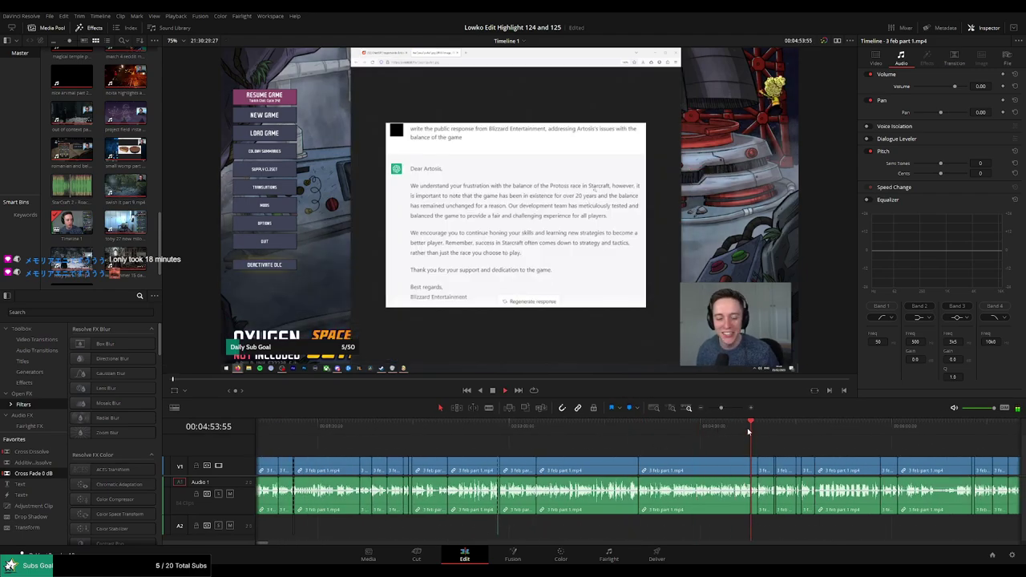
{"action": "left_click", "coordinate": [767, 428]}
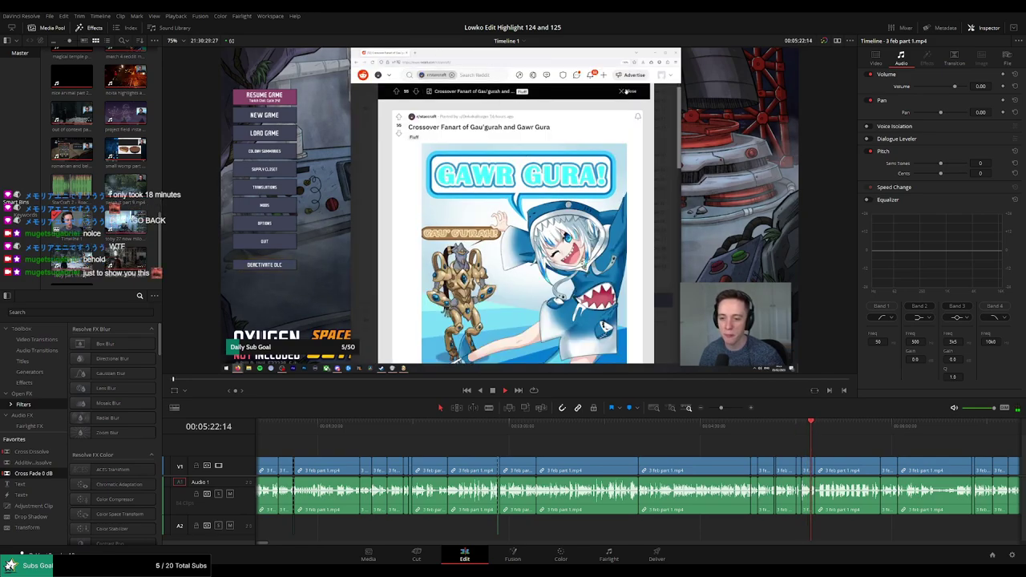
{"action": "left_click_drag", "start_coordinate": [721, 408], "coordinate": [729, 408]}
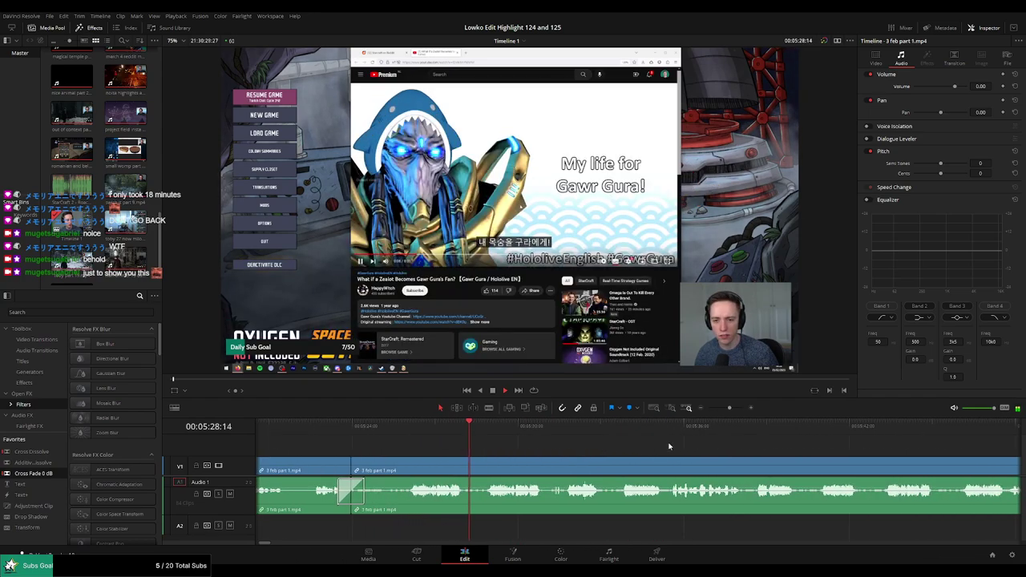
{"action": "left_click_drag", "start_coordinate": [726, 409], "coordinate": [725, 411]}
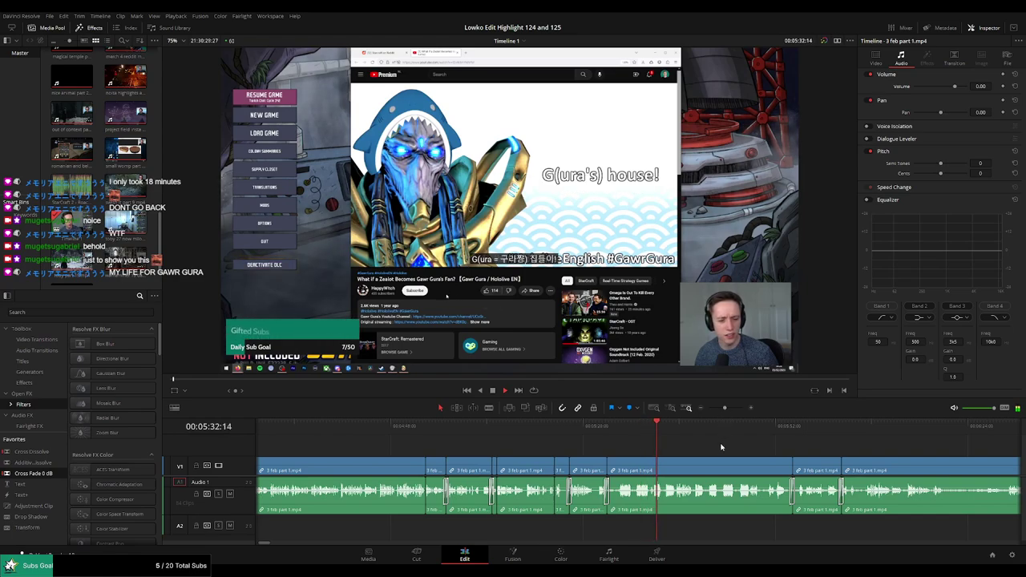
{"action": "scroll", "coordinate": [529, 449], "scroll_direction": "down", "scroll_amount": 3}
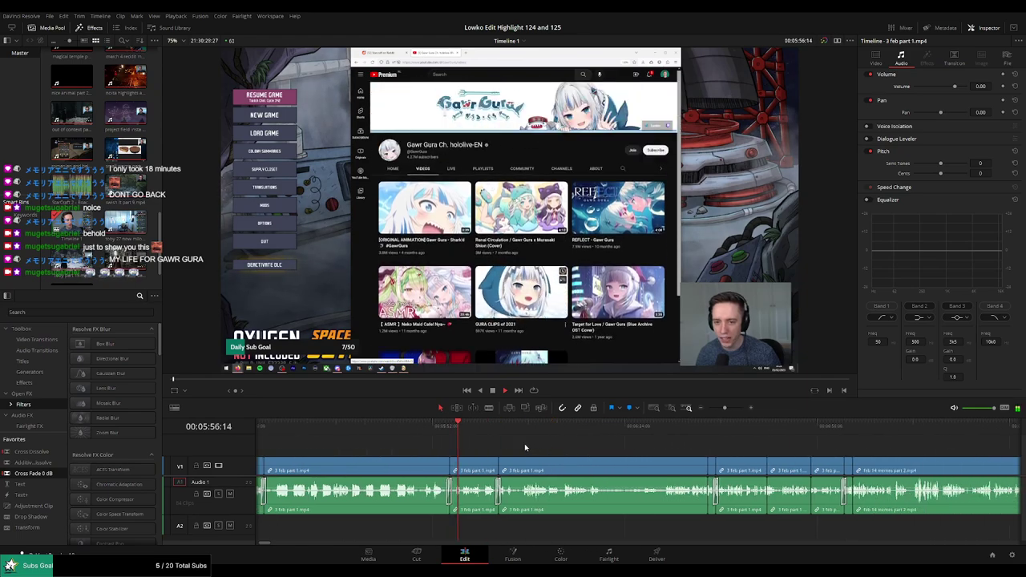
{"action": "left_click", "coordinate": [723, 410]}
{"action": "left_click_drag", "start_coordinate": [722, 410], "coordinate": [715, 410]}
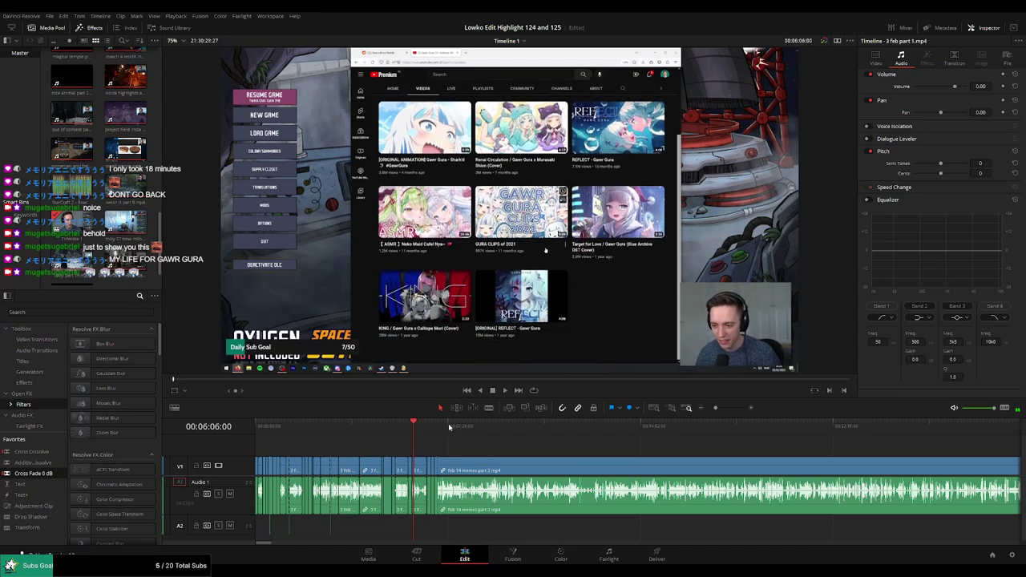
Skim through the opening of the feb 14 memes part 2 clip
{"action": "left_click", "coordinate": [448, 424]}
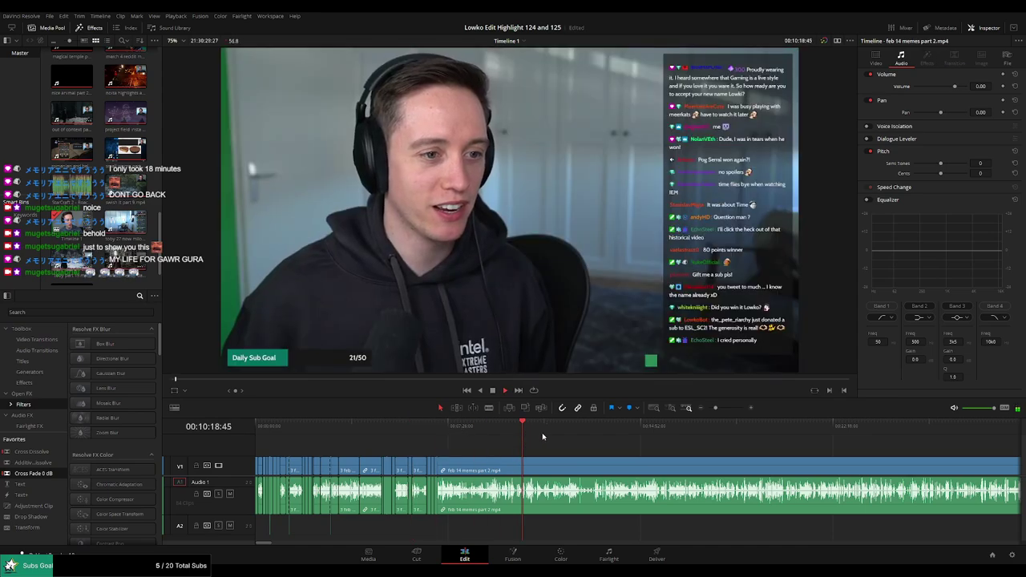
{"action": "left_click", "coordinate": [591, 425]}
{"action": "left_click", "coordinate": [650, 425]}
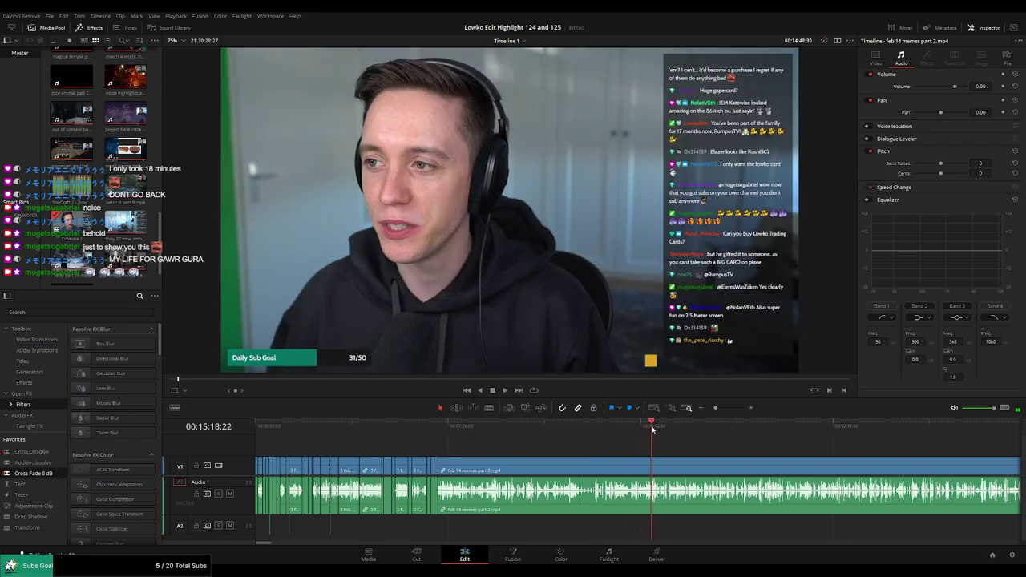
{"action": "left_click_drag", "start_coordinate": [715, 408], "coordinate": [727, 409]}
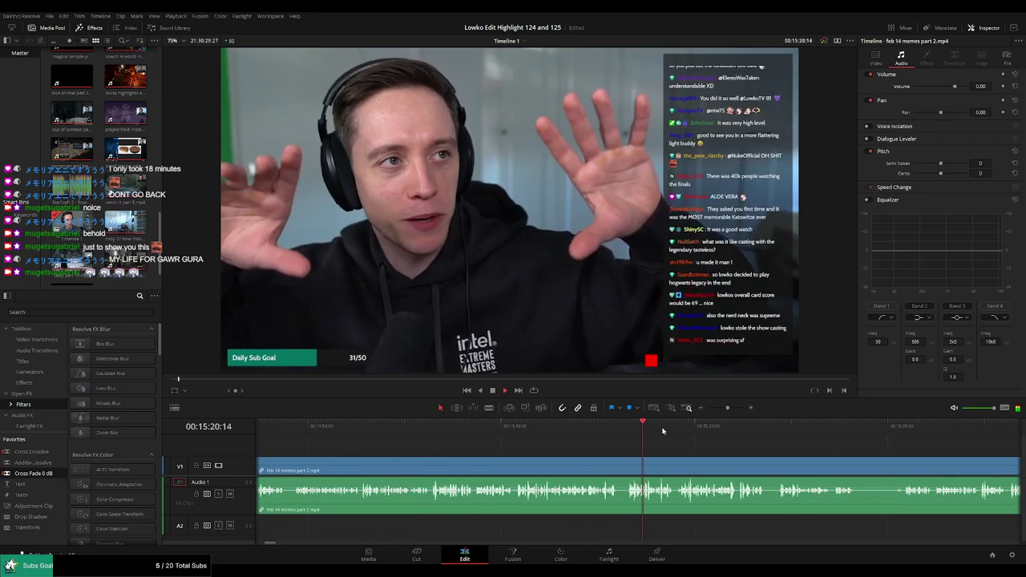
{"action": "left_click", "coordinate": [521, 424]}
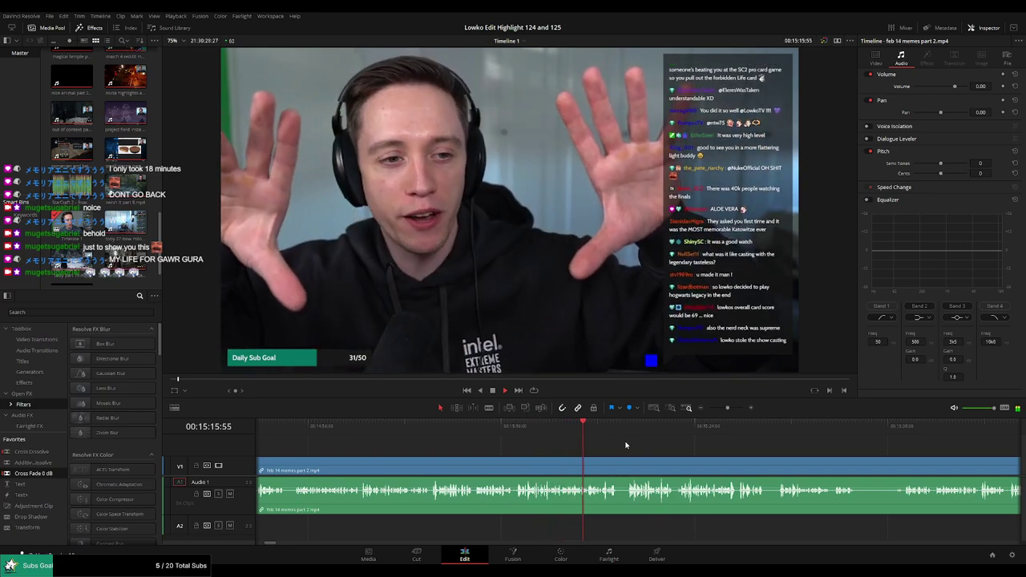
{"action": "scroll", "coordinate": [553, 447], "scroll_direction": "down", "scroll_amount": 2}
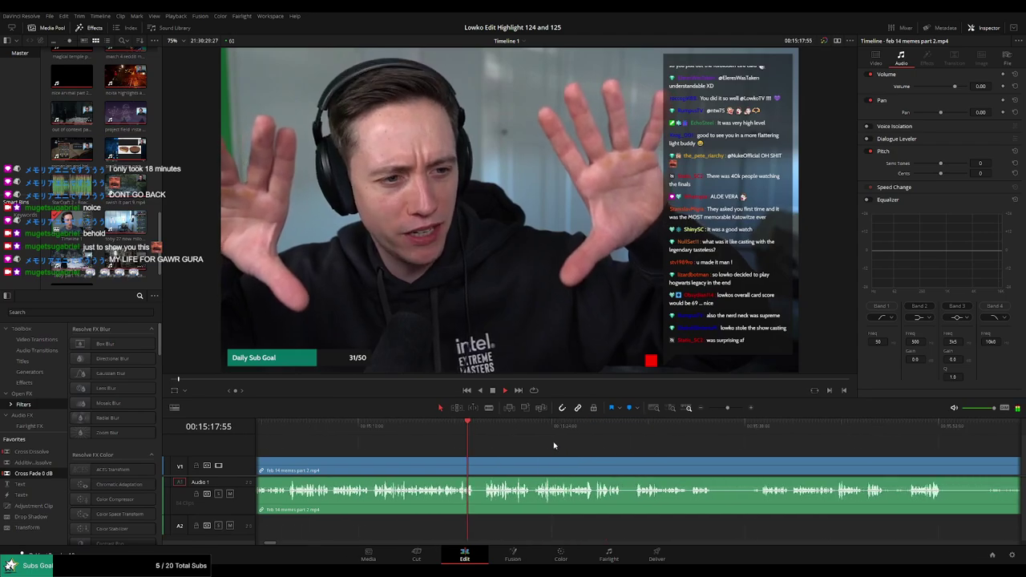
{"action": "left_click", "coordinate": [747, 426]}
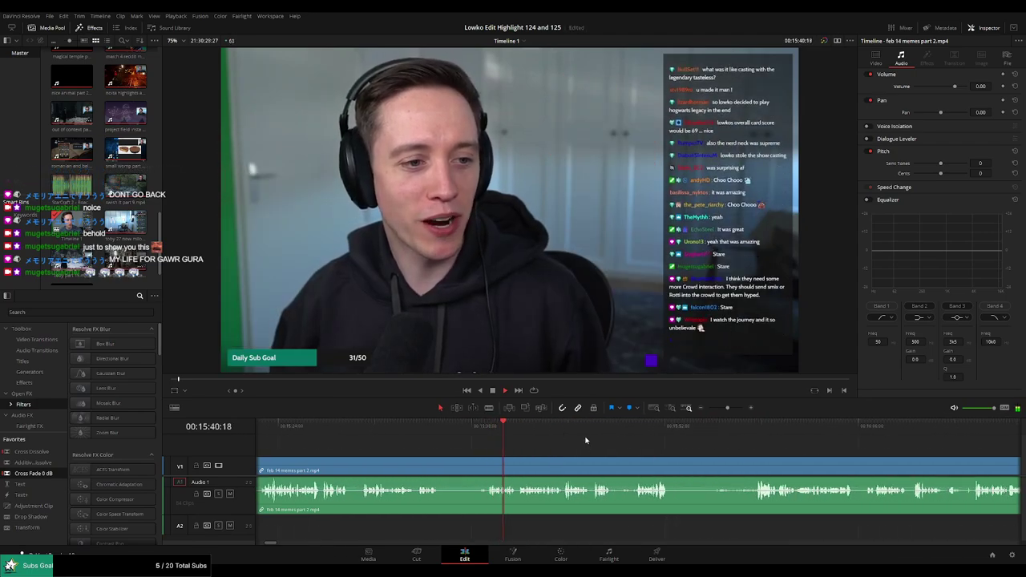
{"action": "left_click", "coordinate": [634, 436]}
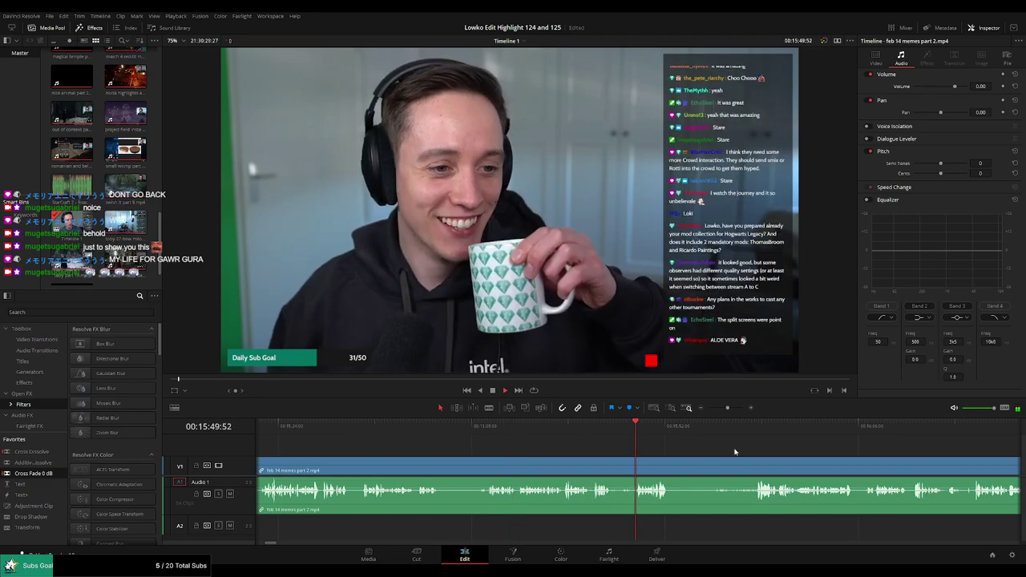
{"action": "scroll", "coordinate": [568, 435], "scroll_direction": "down", "scroll_amount": 2}
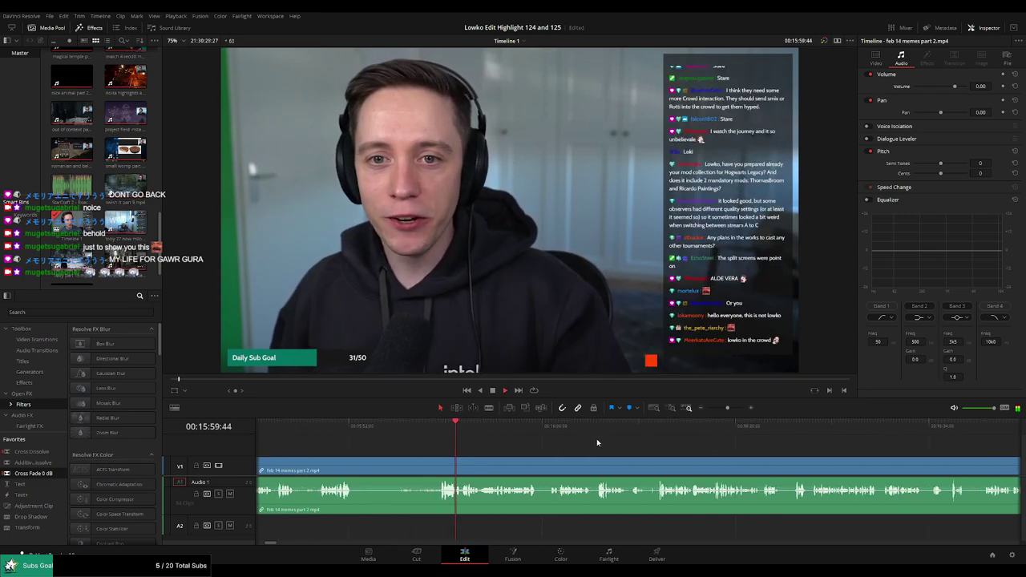
{"action": "left_click", "coordinate": [550, 426]}
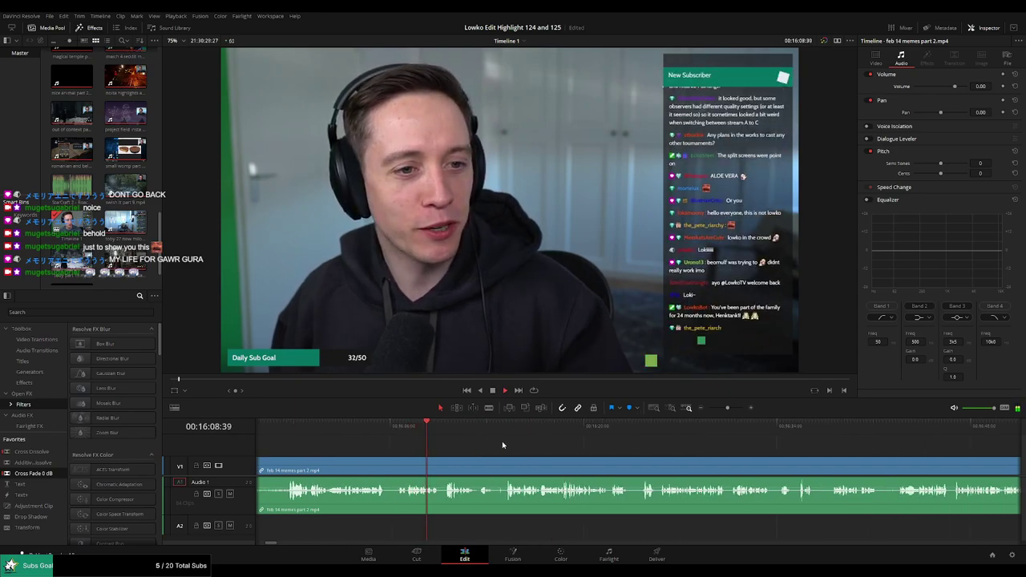
{"action": "left_click", "coordinate": [445, 426]}
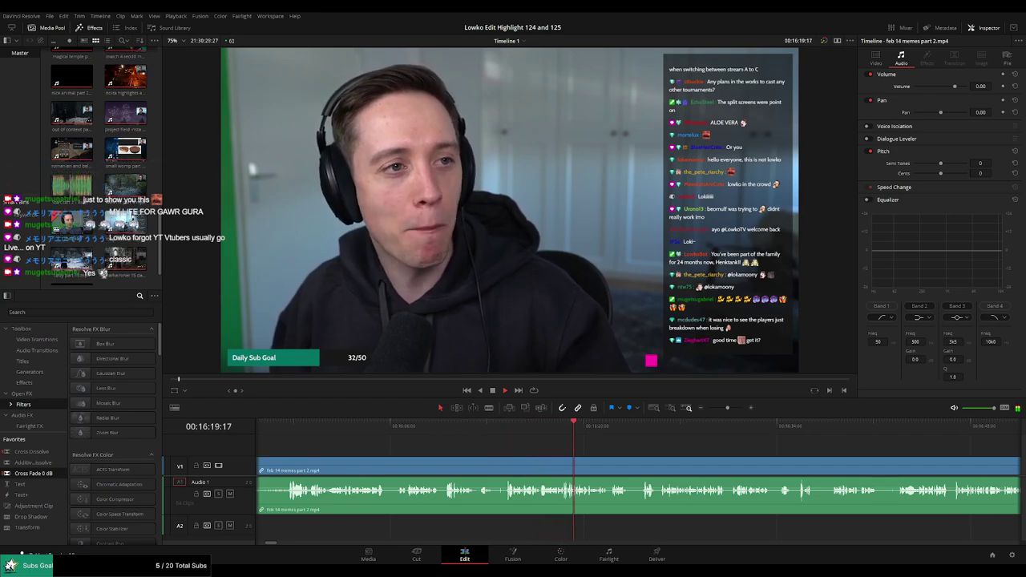
{"action": "left_click", "coordinate": [637, 433]}
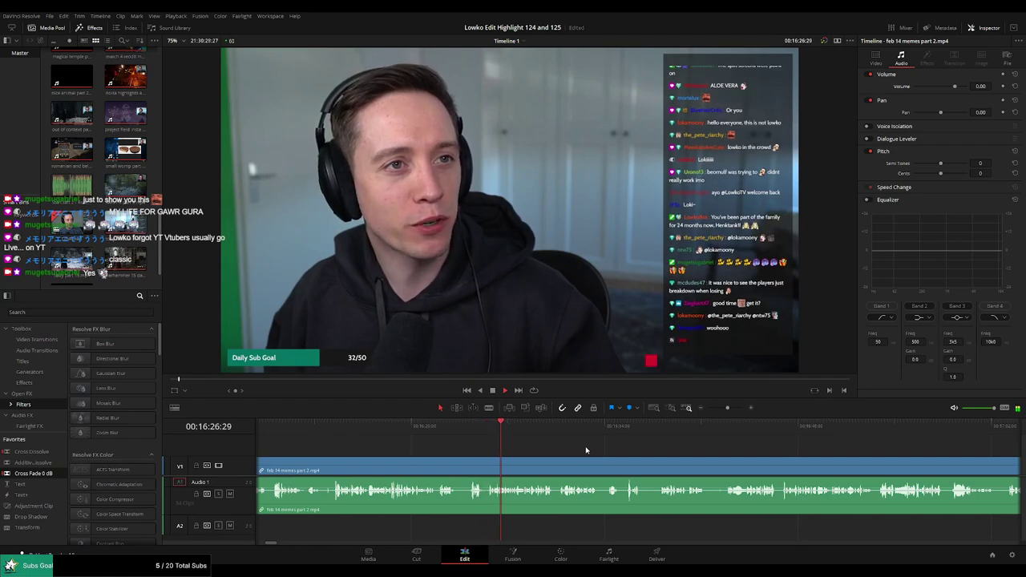
{"action": "left_click", "coordinate": [607, 433]}
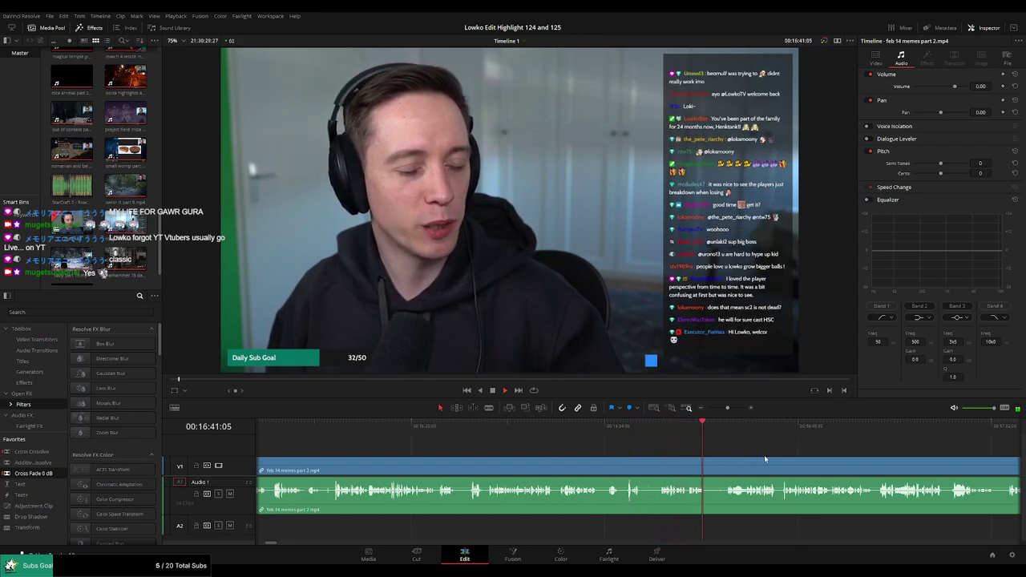
Play and scrub forward to about 17:30, replaying moments to find the highlight start
{"action": "scroll", "coordinate": [565, 447], "scroll_direction": "right", "scroll_amount": 3}
{"action": "scroll", "coordinate": [516, 453], "scroll_direction": "right", "scroll_amount": 3}
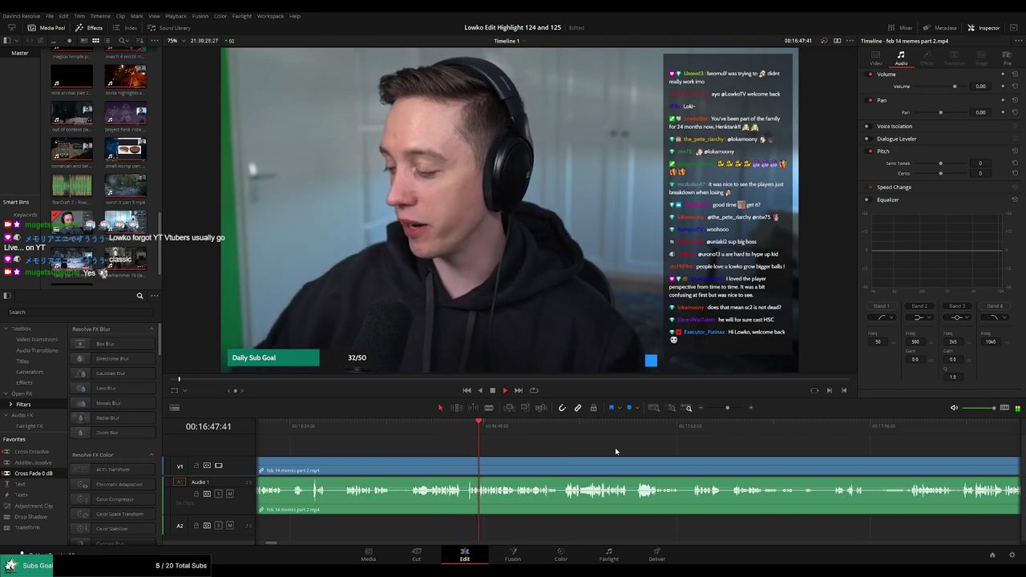
{"action": "scroll", "coordinate": [585, 452], "scroll_direction": "right", "scroll_amount": 1}
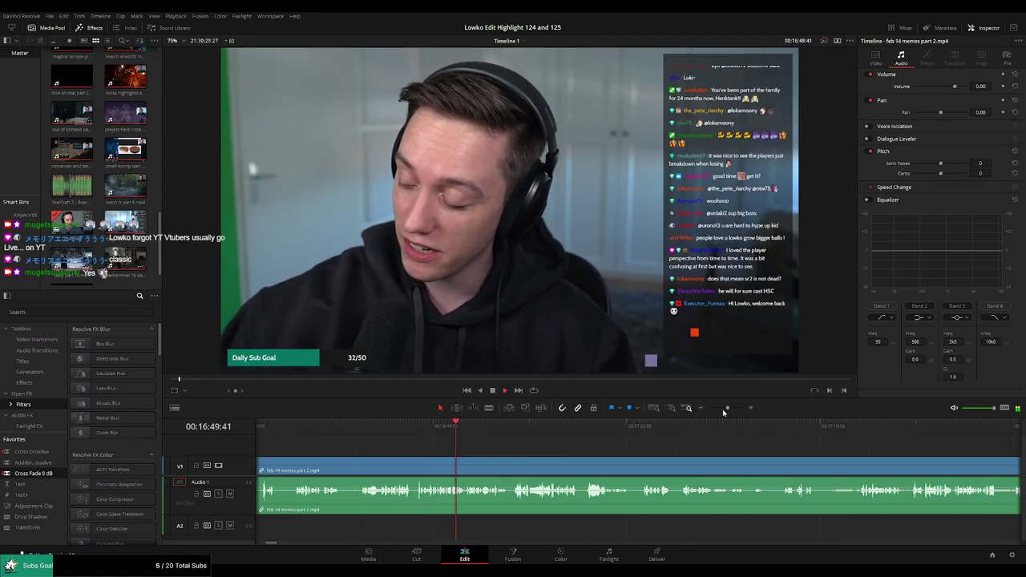
{"action": "mouse_move", "coordinate": [723, 409]}
{"action": "left_mouse_down"}
{"action": "mouse_move", "coordinate": [700, 409]}
{"action": "mouse_move", "coordinate": [732, 412]}
{"action": "left_mouse_up"}
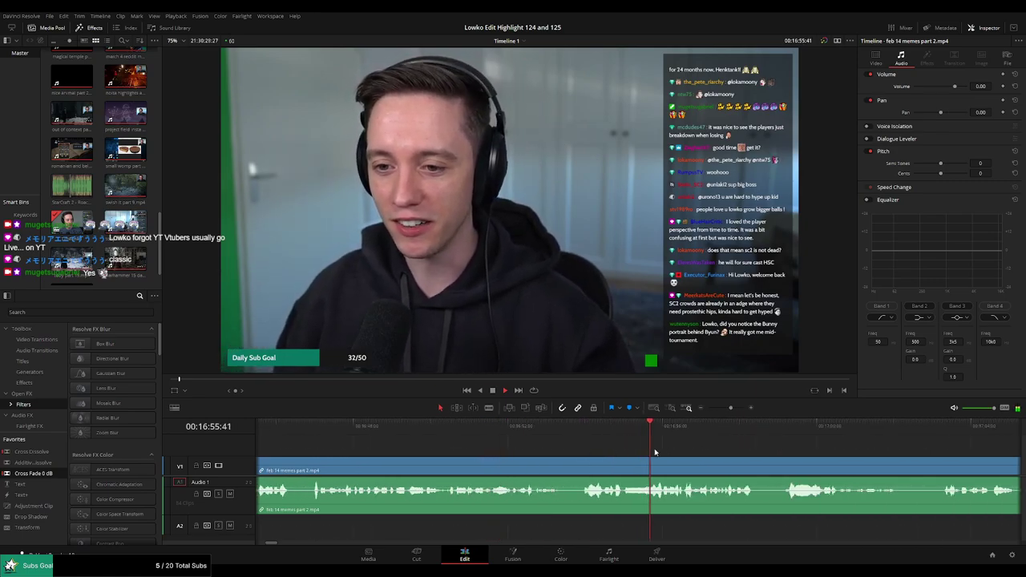
{"action": "scroll", "coordinate": [513, 447], "scroll_direction": "right", "scroll_amount": 2}
{"action": "left_click", "coordinate": [725, 413]}
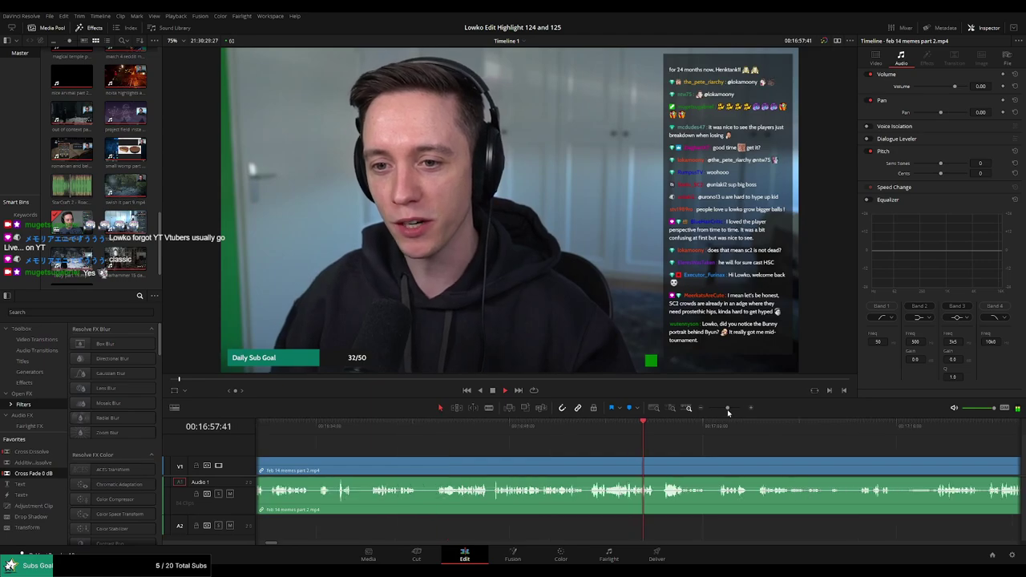
{"action": "scroll", "coordinate": [550, 450], "scroll_direction": "right", "scroll_amount": 2}
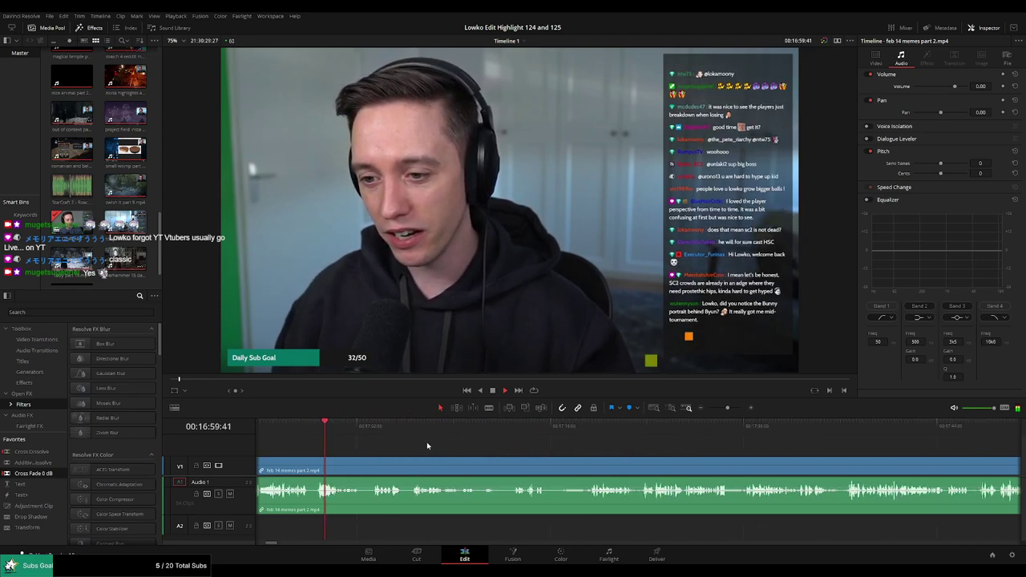
{"action": "key", "text": "space"}
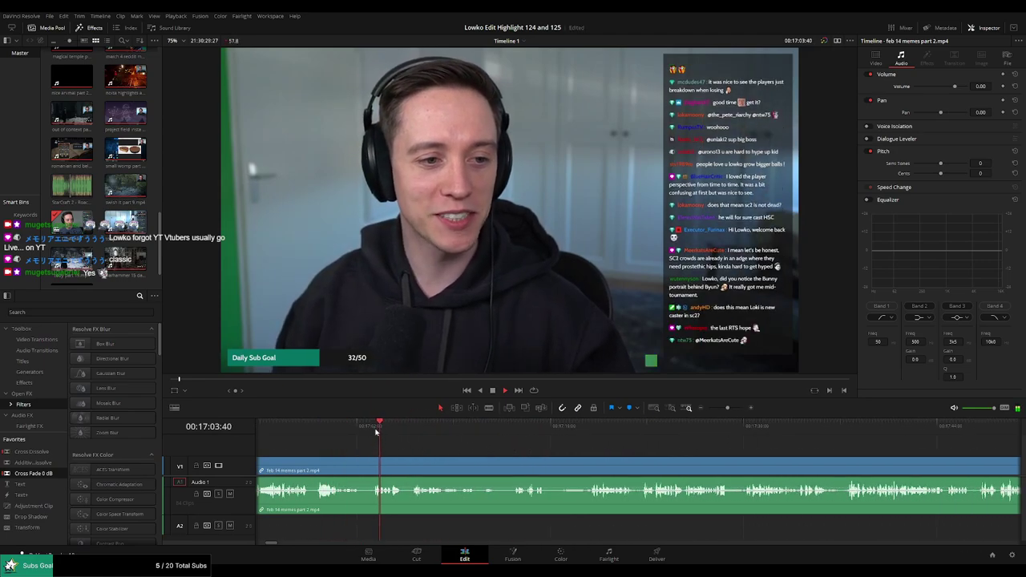
{"action": "left_click_drag", "start_coordinate": [414, 436], "coordinate": [850, 428]}
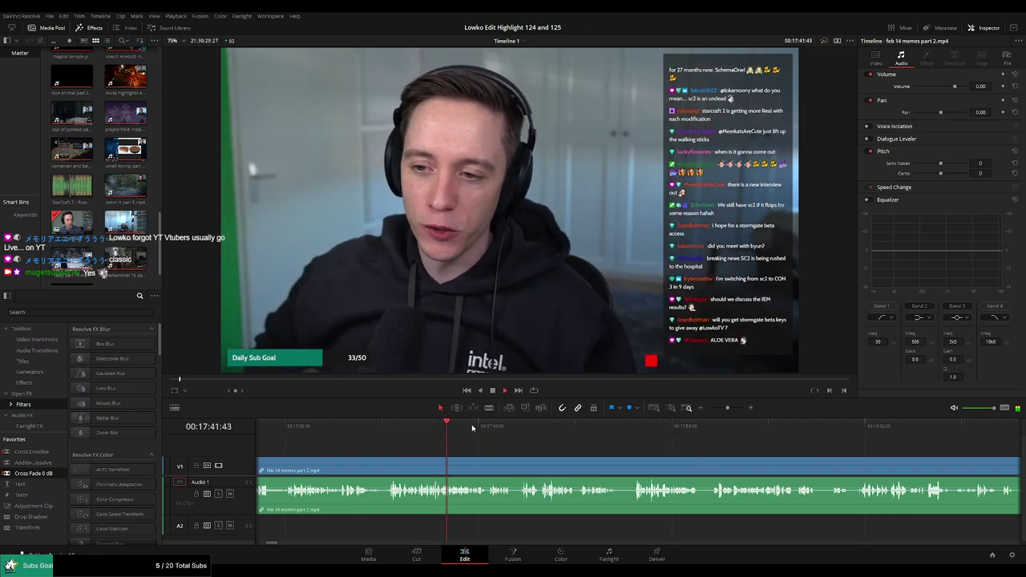
{"action": "mouse_move", "coordinate": [494, 434]}
{"action": "left_mouse_down"}
{"action": "mouse_move", "coordinate": [961, 433]}
{"action": "mouse_move", "coordinate": [535, 449]}
{"action": "left_mouse_up"}
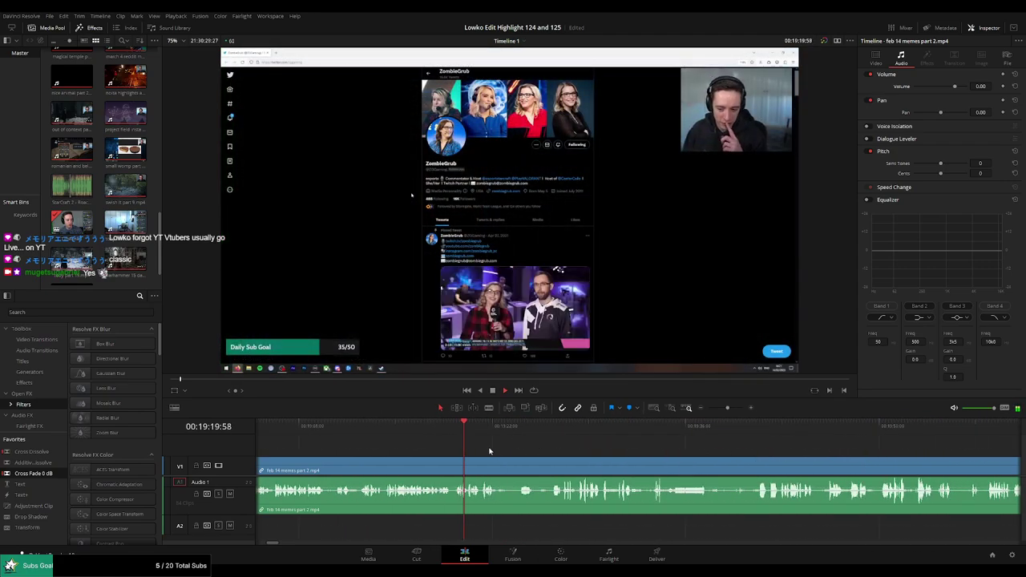
{"action": "left_click", "coordinate": [388, 428]}
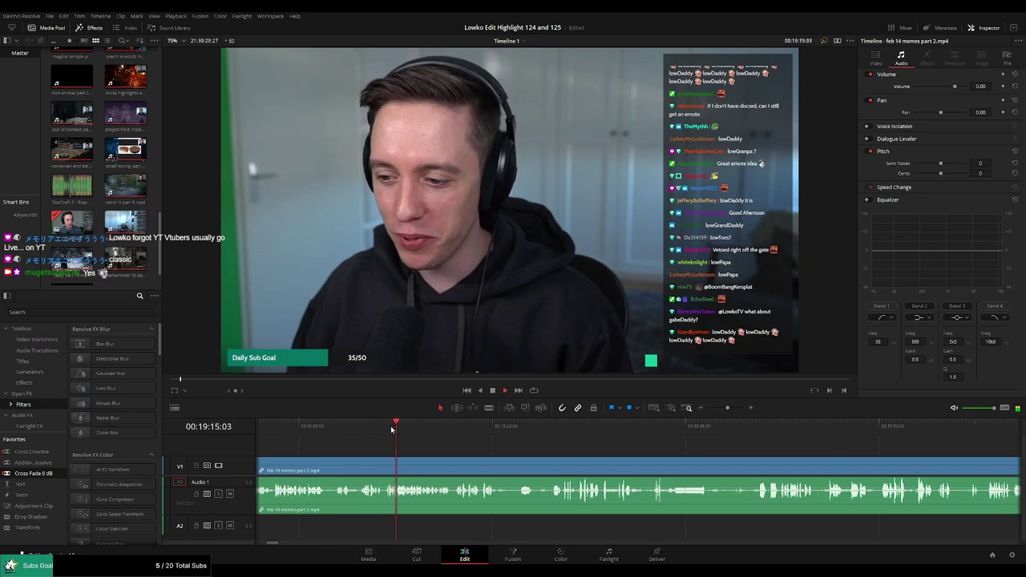
{"action": "left_click", "coordinate": [560, 431]}
{"action": "left_click", "coordinate": [351, 425]}
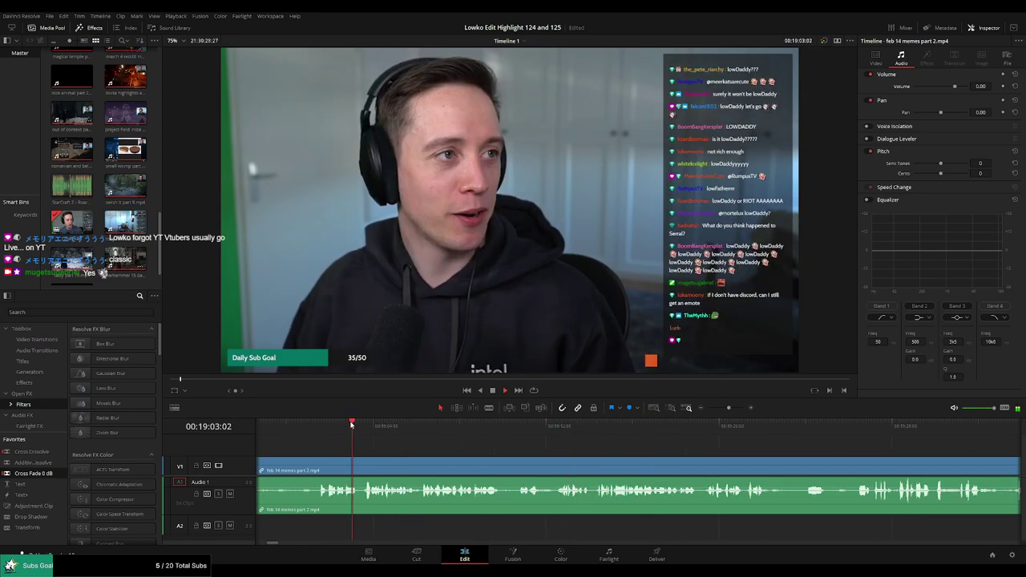
Blade at the chosen highlight moment and ripple-delete the unwanted opening
{"action": "left_click", "coordinate": [512, 427]}
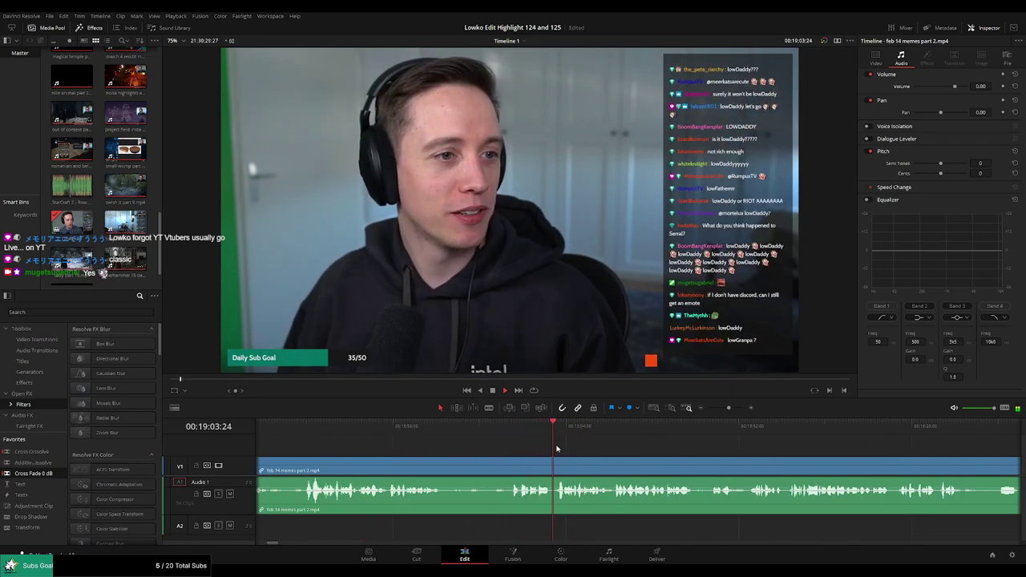
{"action": "key", "text": "b"}
{"action": "key", "text": "a"}
{"action": "left_click", "coordinate": [533, 468]}
{"action": "key", "text": "Delete"}
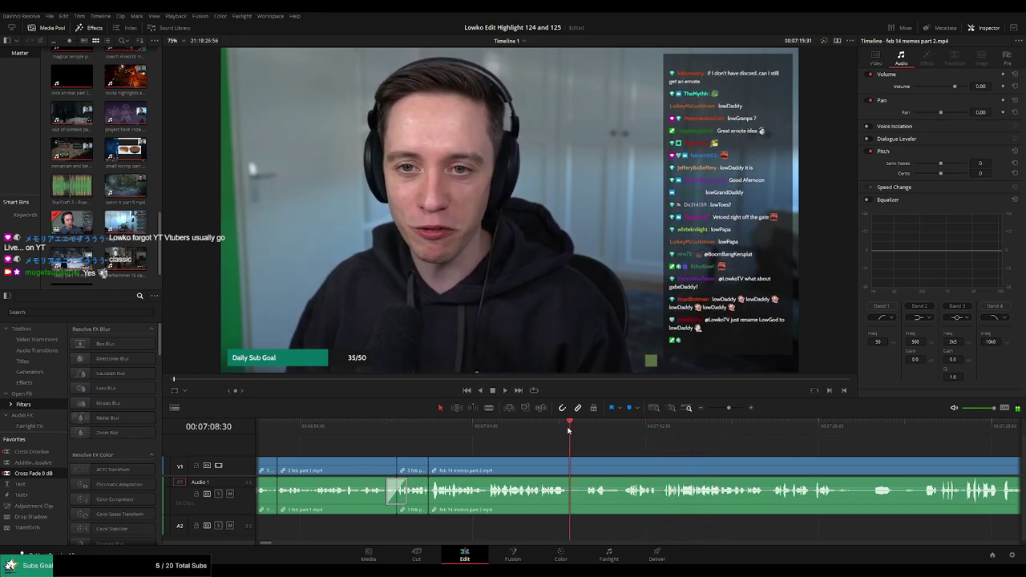
{"action": "left_click_drag", "start_coordinate": [569, 431], "coordinate": [598, 429]}
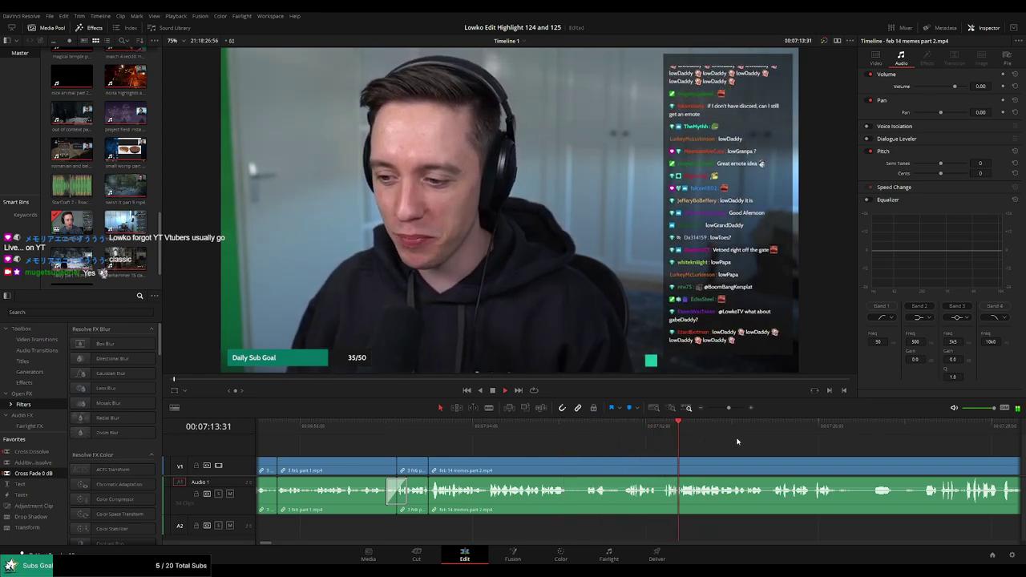
{"action": "scroll", "coordinate": [682, 431], "scroll_direction": "right", "scroll_amount": 3}
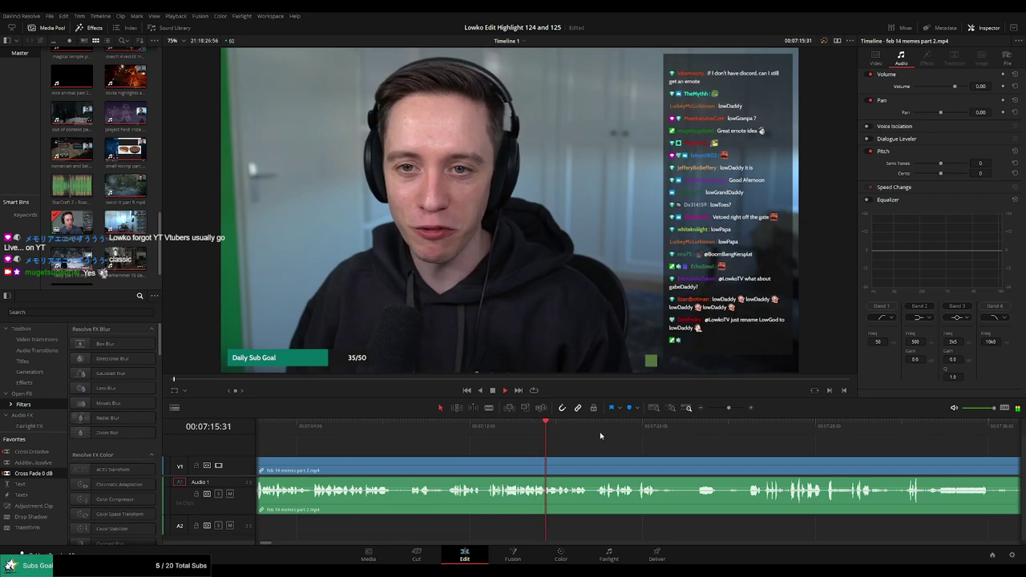
{"action": "scroll", "coordinate": [677, 445], "scroll_direction": "right", "scroll_amount": 2}
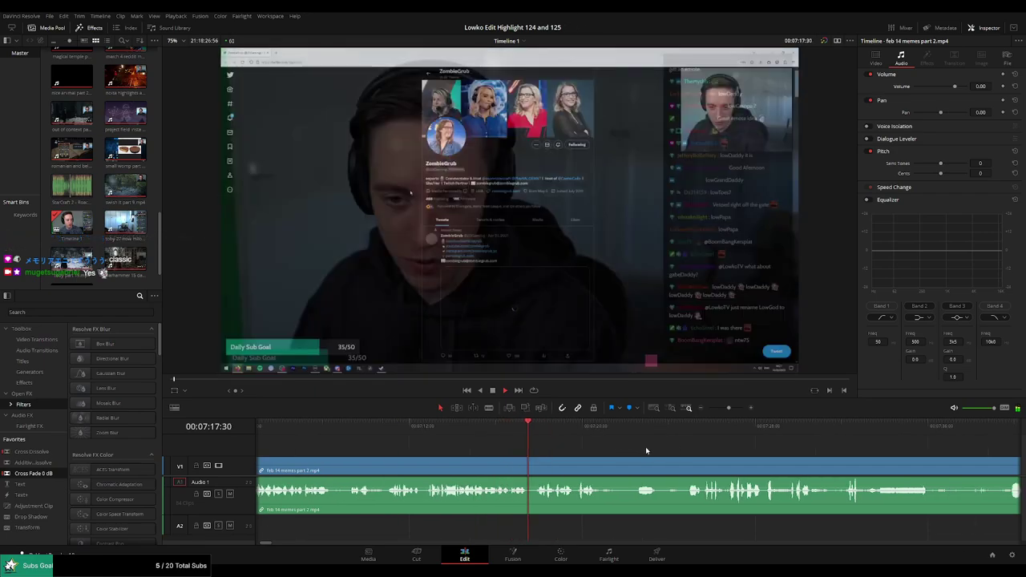
{"action": "scroll", "coordinate": [646, 446], "scroll_direction": "right", "scroll_amount": 2}
{"action": "scroll", "coordinate": [559, 443], "scroll_direction": "up", "scroll_amount": 1}
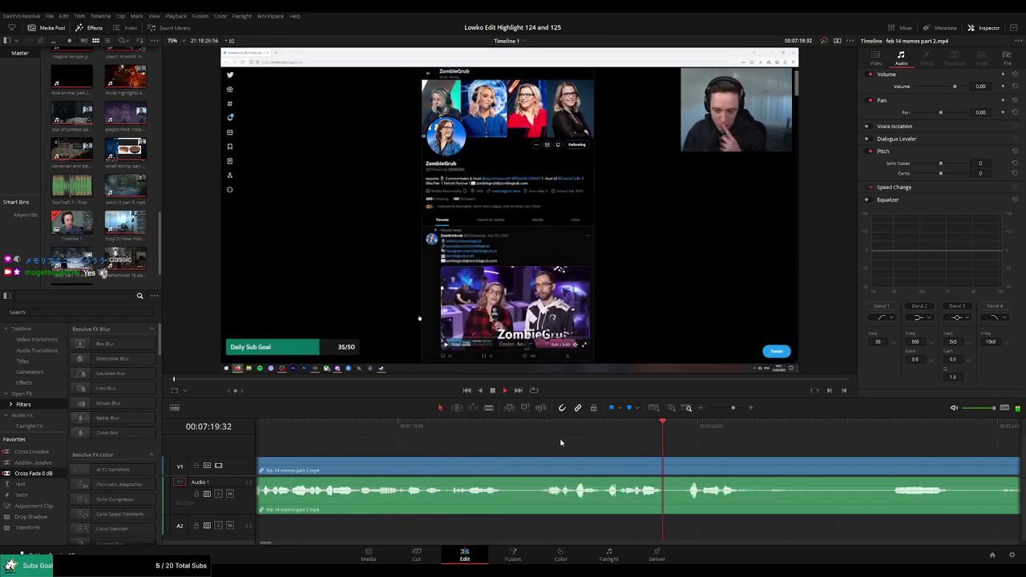
{"action": "scroll", "coordinate": [764, 446], "scroll_direction": "down", "scroll_amount": 1}
{"action": "scroll", "coordinate": [644, 431], "scroll_direction": "down", "scroll_amount": 1}
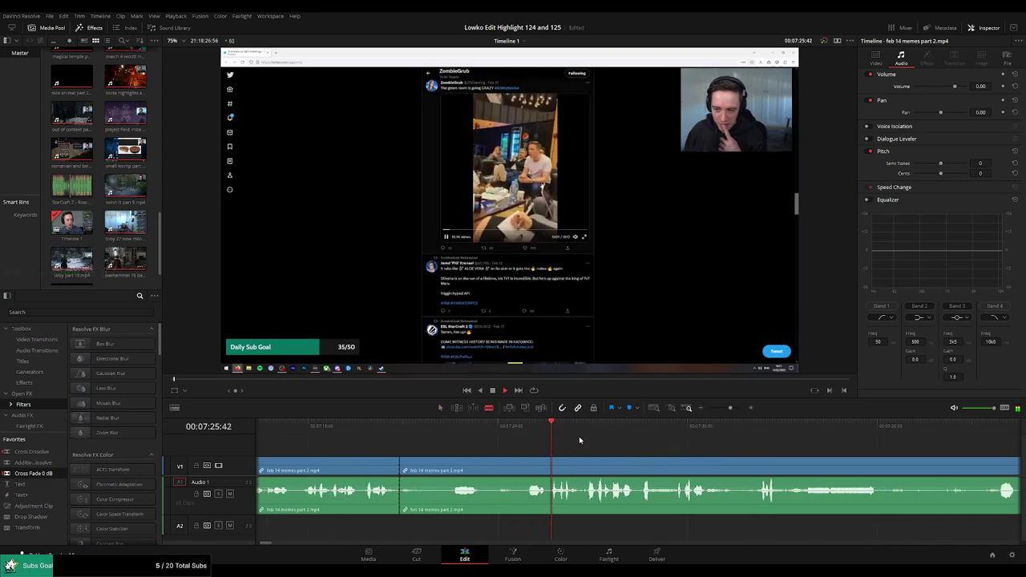
Cut out the dull stretch of the stream clip and review the join
{"action": "left_click", "coordinate": [531, 467]}
{"action": "left_click", "coordinate": [465, 481]}
{"action": "key", "text": "Delete"}
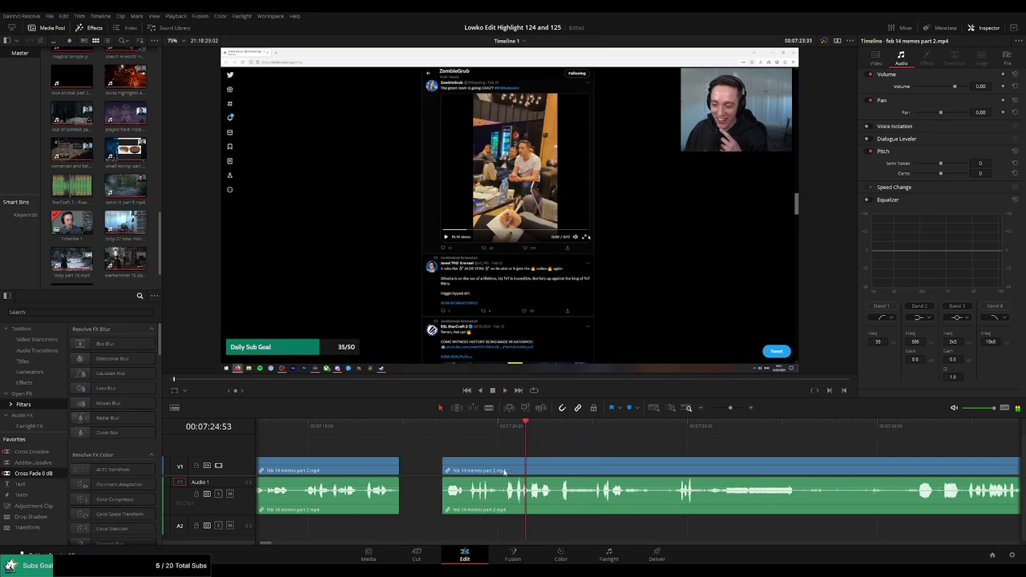
{"action": "left_click", "coordinate": [399, 425]}
{"action": "key", "text": "space"}
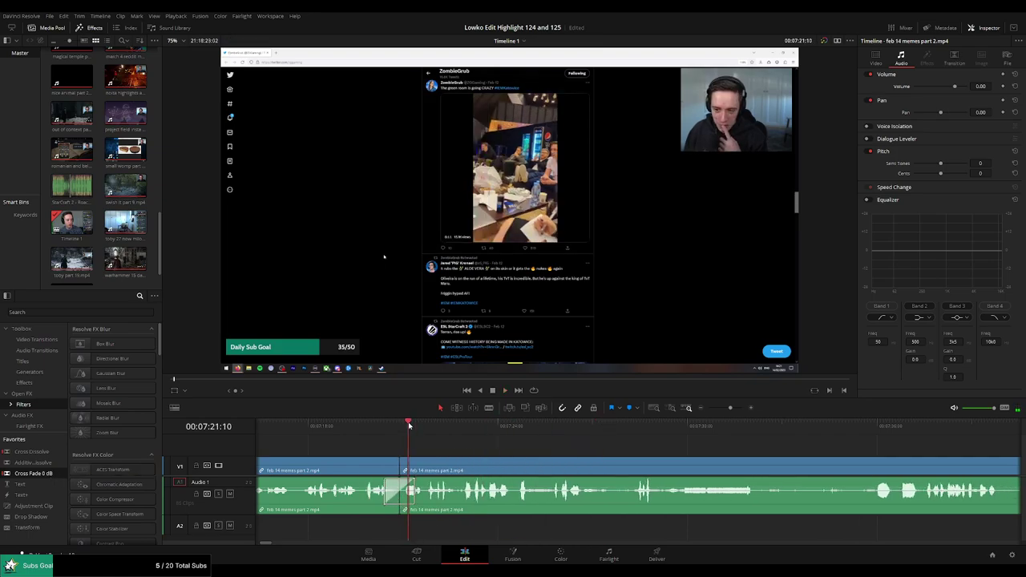
Split off a short piece and mute its audio with Volume -99
{"action": "left_click", "coordinate": [479, 462]}
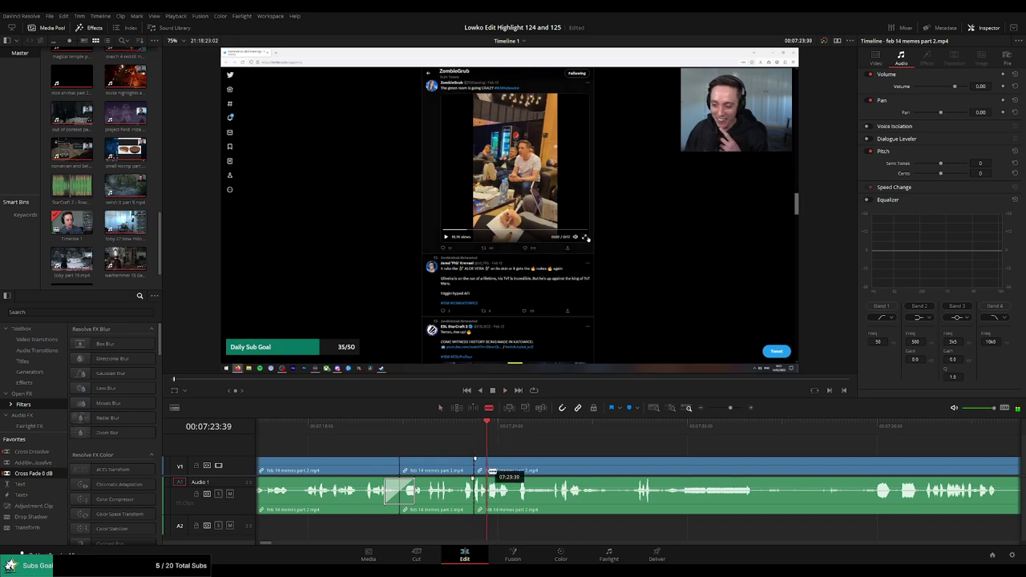
{"action": "key", "text": "a"}
{"action": "left_click", "coordinate": [480, 479]}
{"action": "key", "text": "ctrl+equal"}
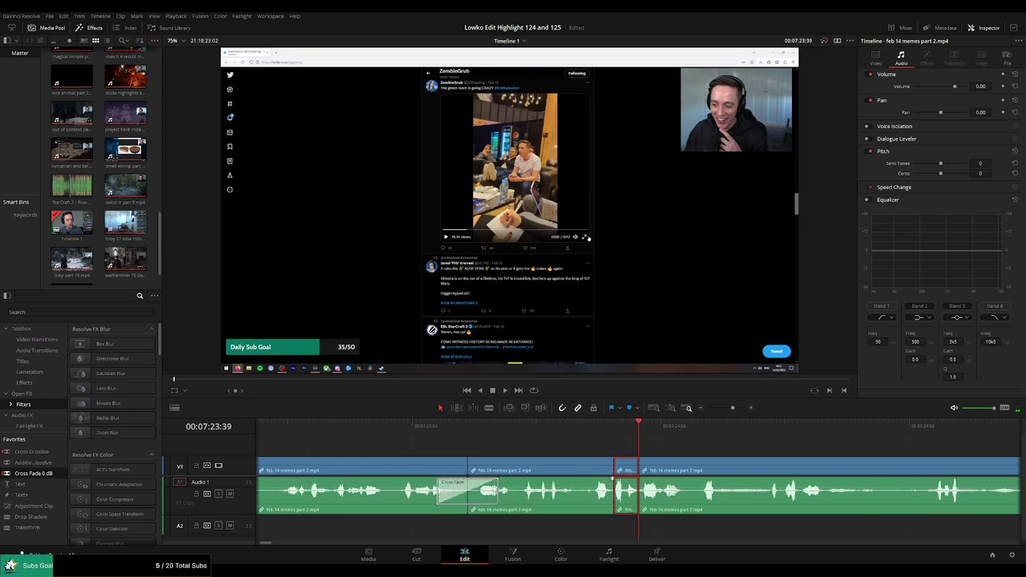
{"action": "left_click_drag", "start_coordinate": [630, 481], "coordinate": [632, 514]}
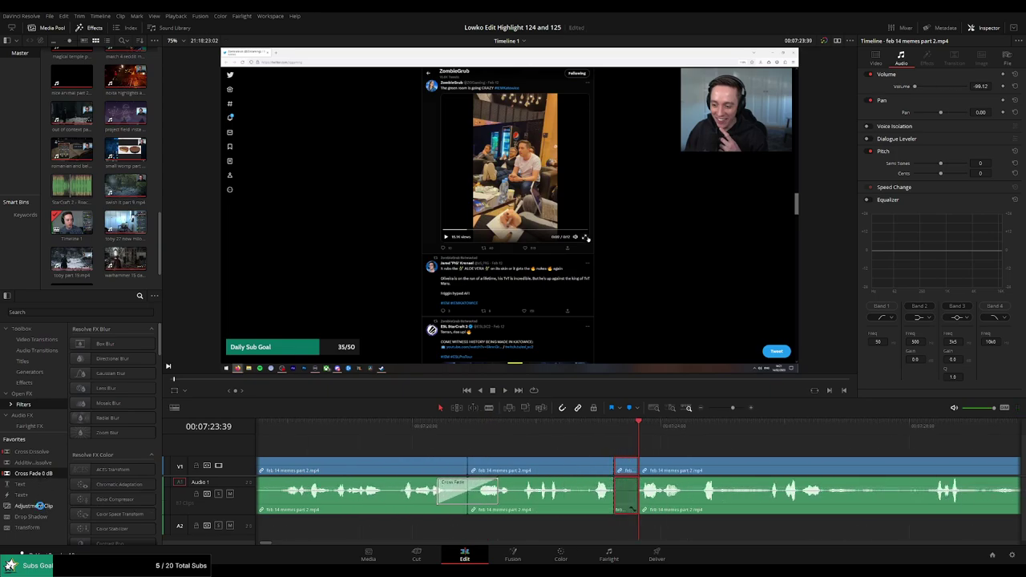
Place the StarCraft 2 - Roach Quotes sound effect on track A2 under the muted piece
{"action": "left_click", "coordinate": [71, 186]}
{"action": "mouse_move", "coordinate": [71, 186]}
{"action": "left_mouse_down"}
{"action": "mouse_move", "coordinate": [607, 523]}
{"action": "mouse_move", "coordinate": [638, 529]}
{"action": "left_mouse_up"}
{"action": "left_click", "coordinate": [651, 530]}
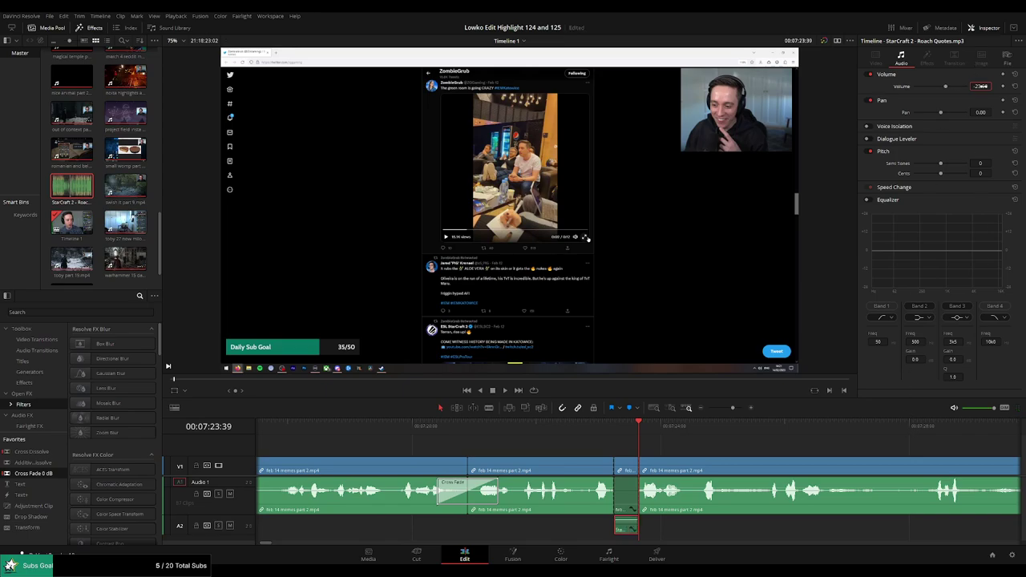
{"action": "left_click", "coordinate": [615, 439]}
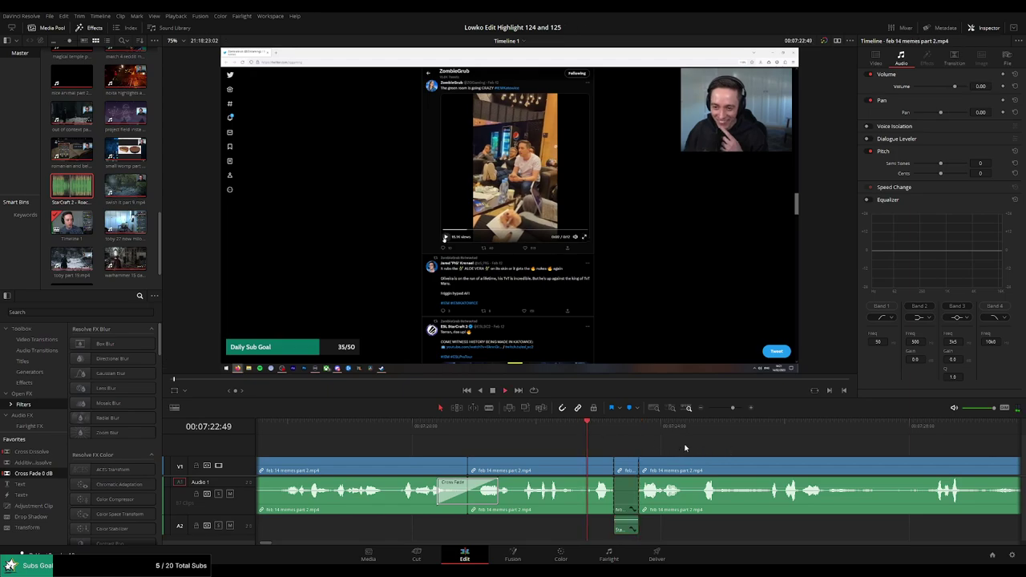
{"action": "key", "text": "space"}
{"action": "scroll", "coordinate": [732, 456], "scroll_direction": "down", "scroll_amount": 3}
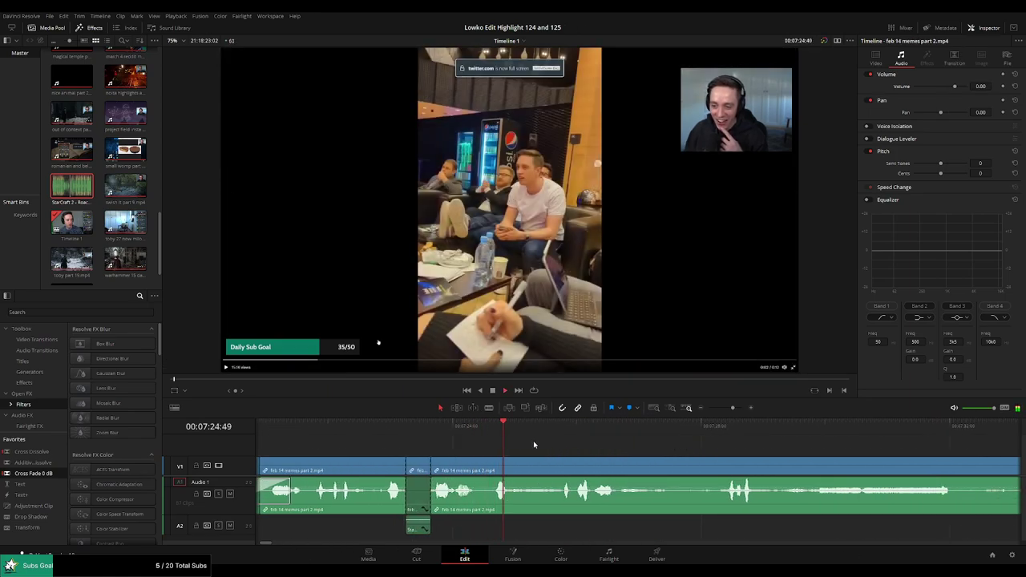
{"action": "scroll", "coordinate": [565, 449], "scroll_direction": "down", "scroll_amount": 2}
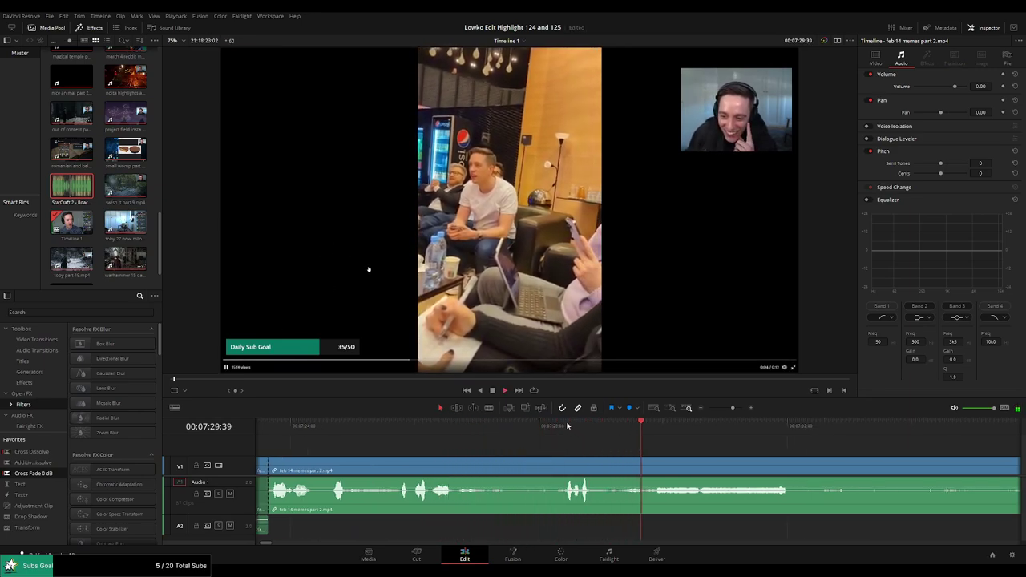
{"action": "left_click", "coordinate": [479, 426]}
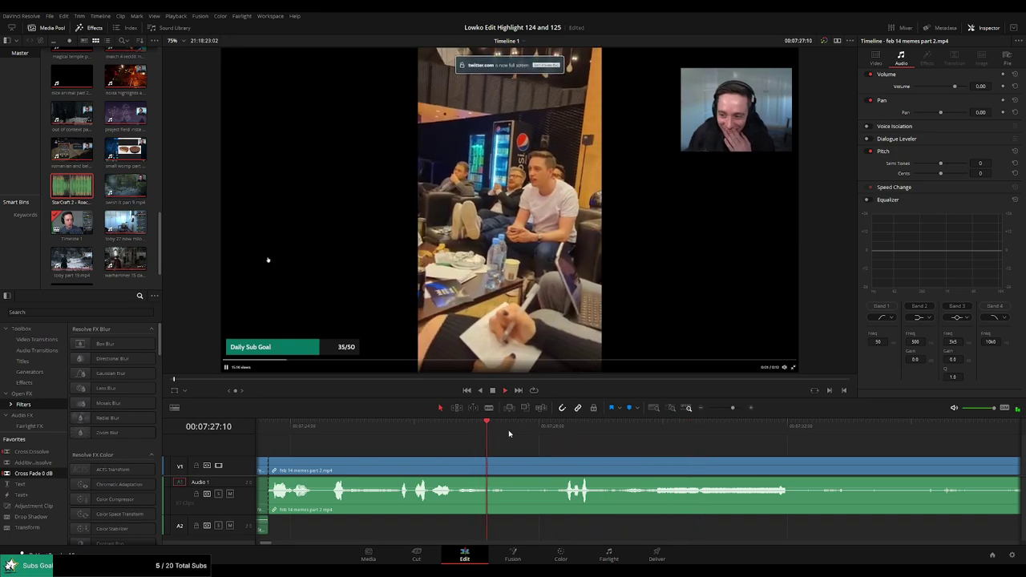
Add an Adjustment Clip on V2 with Zoom 3.34 and Y position -273
{"action": "left_click_drag", "start_coordinate": [34, 506], "coordinate": [522, 453]}
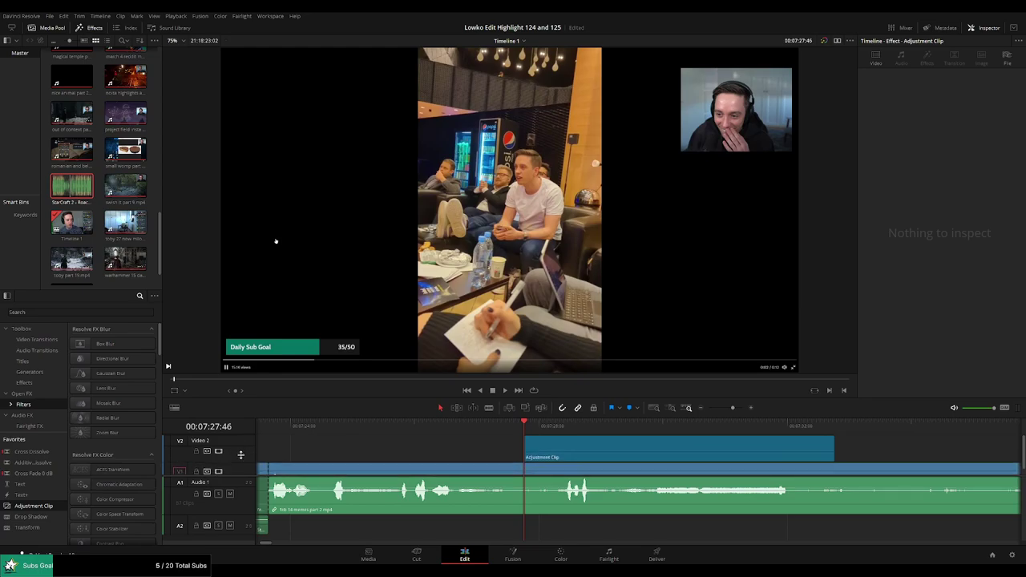
{"action": "left_click", "coordinate": [591, 454]}
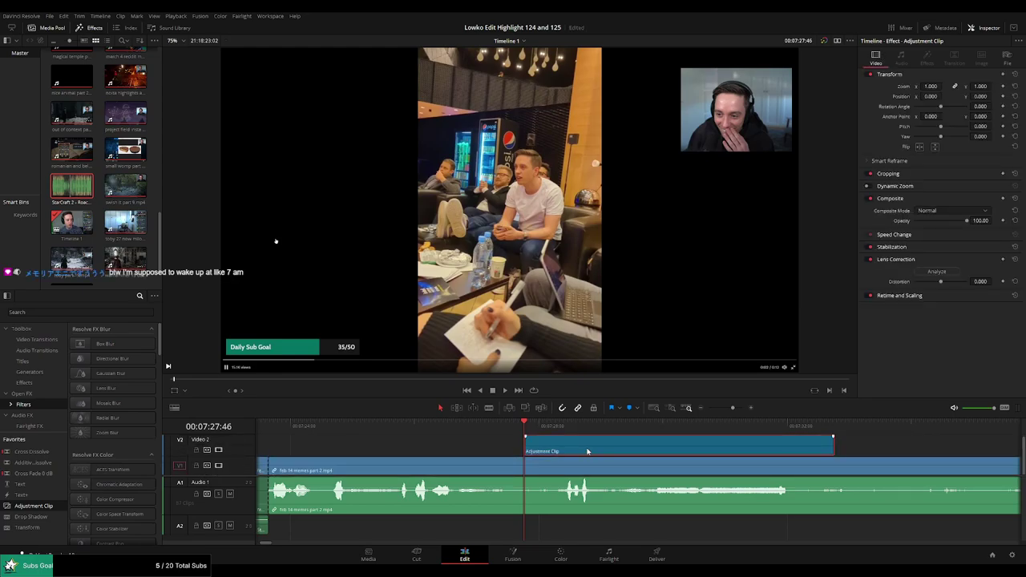
{"action": "left_click_drag", "start_coordinate": [931, 86], "coordinate": [994, 96]}
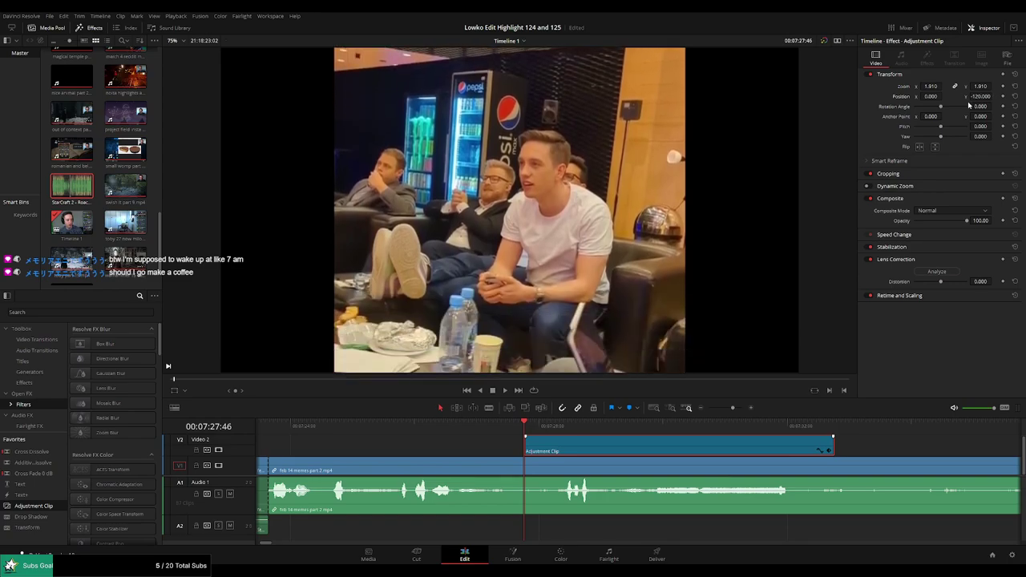
{"action": "mouse_move", "coordinate": [930, 96]}
{"action": "left_mouse_down"}
{"action": "mouse_move", "coordinate": [882, 96]}
{"action": "mouse_move", "coordinate": [939, 96]}
{"action": "left_mouse_up"}
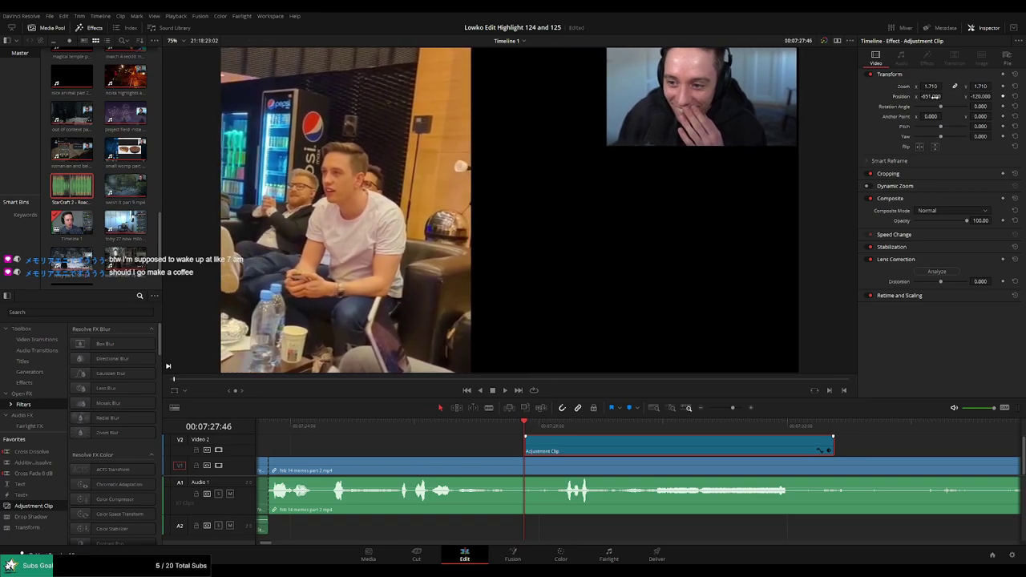
{"action": "left_click_drag", "start_coordinate": [685, 207], "coordinate": [686, 256]}
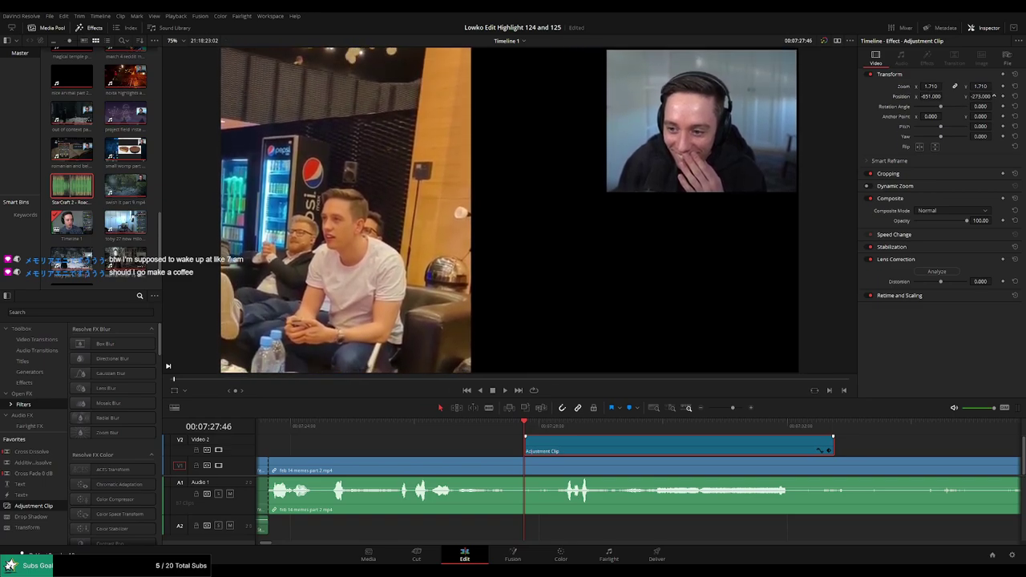
Re-centre the zoomed framing and trim the Adjustment Clip to end at the playhead
{"action": "key", "text": "space"}
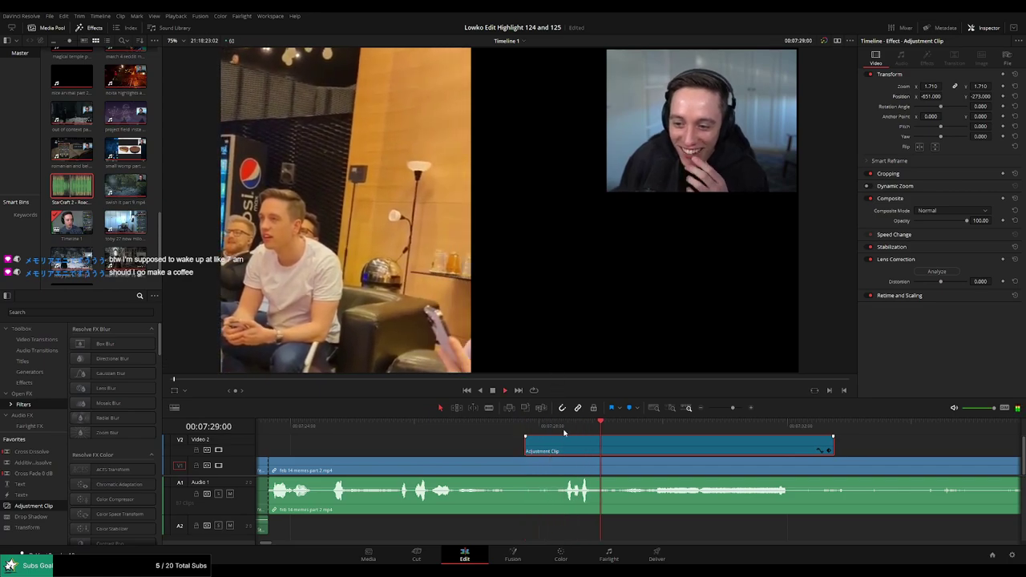
{"action": "left_click", "coordinate": [550, 426]}
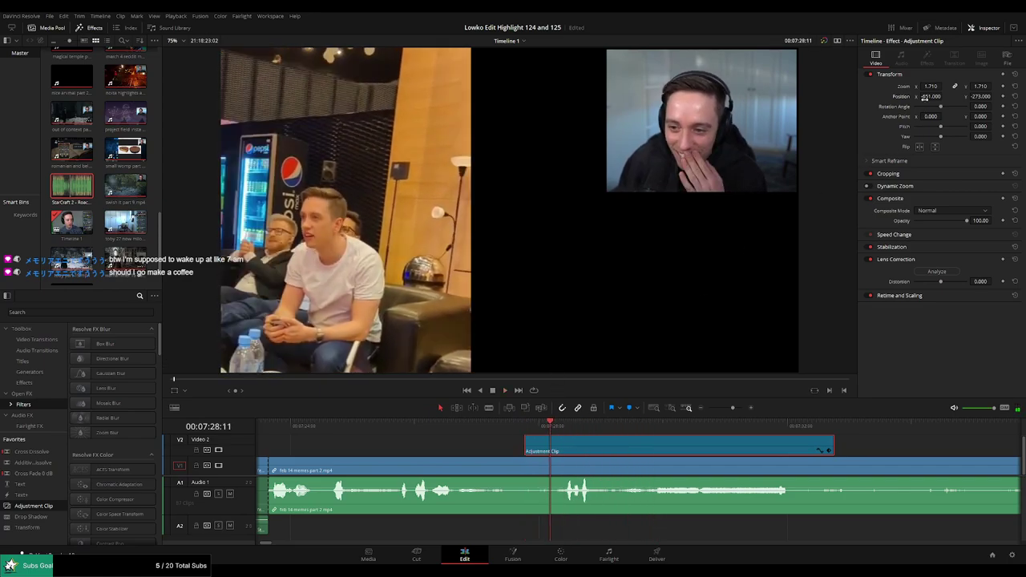
{"action": "mouse_move", "coordinate": [924, 97]}
{"action": "left_mouse_down"}
{"action": "mouse_move", "coordinate": [944, 96]}
{"action": "mouse_move", "coordinate": [945, 86]}
{"action": "left_mouse_up"}
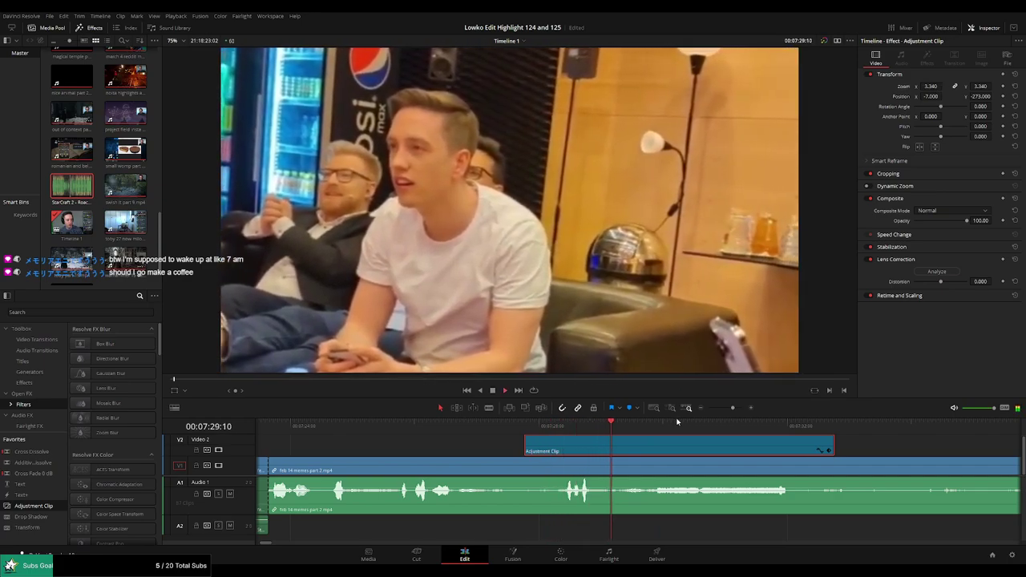
{"action": "key", "text": "space"}
{"action": "left_click_drag", "start_coordinate": [797, 449], "coordinate": [646, 449]}
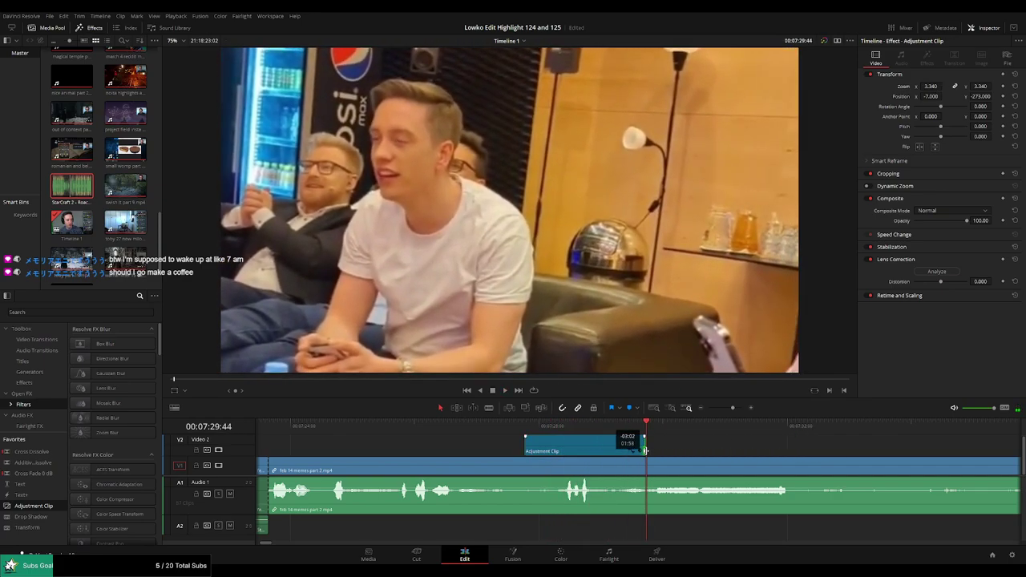
{"action": "key", "text": "space"}
Pan the zoom horizontally to about X -76 and replay the zoomed stretch
{"action": "left_click", "coordinate": [533, 426]}
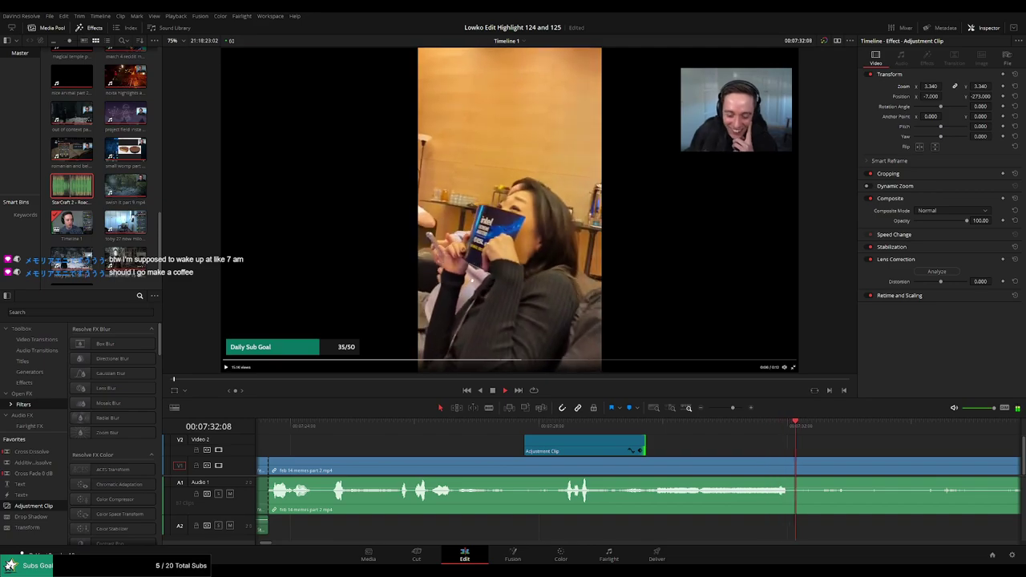
{"action": "left_click", "coordinate": [503, 430]}
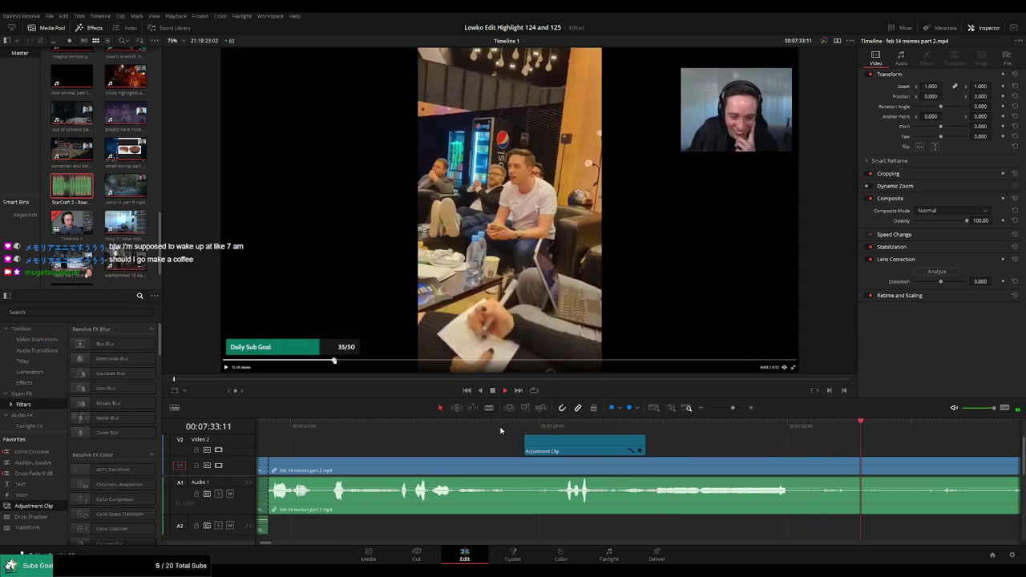
{"action": "left_click_drag", "start_coordinate": [526, 431], "coordinate": [544, 441]}
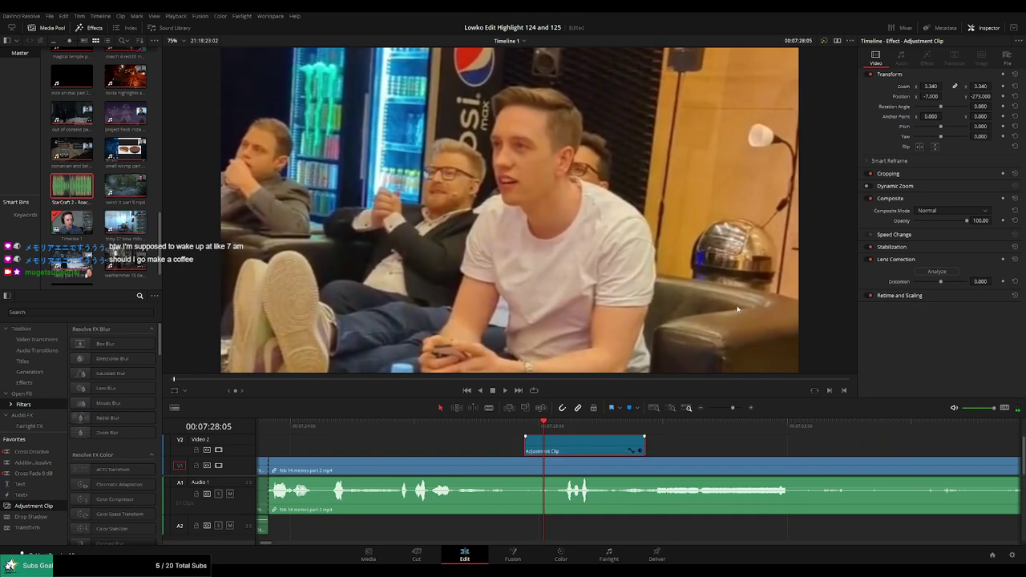
{"action": "left_click_drag", "start_coordinate": [936, 95], "coordinate": [898, 96]}
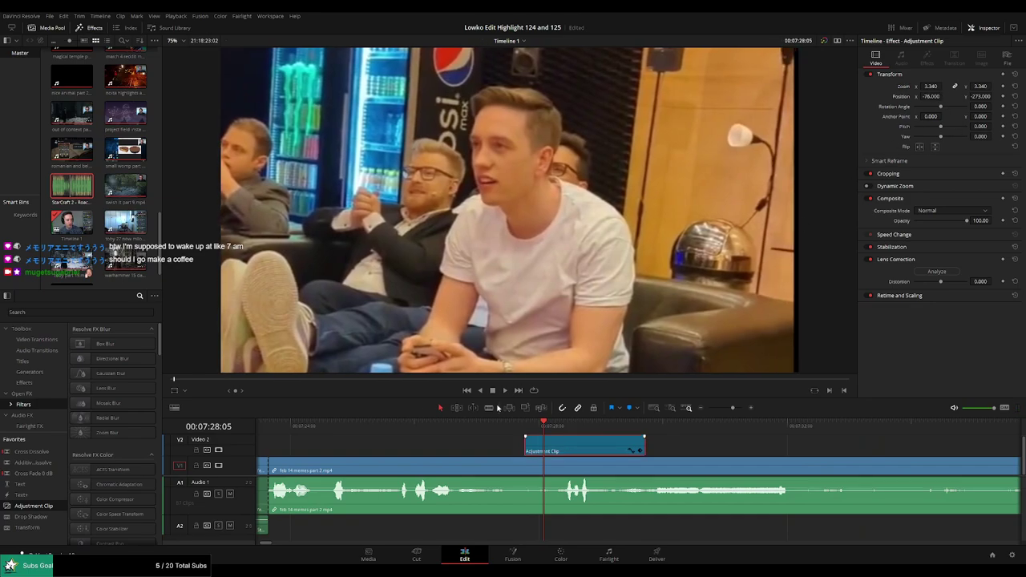
{"action": "left_click", "coordinate": [516, 426]}
{"action": "key", "text": "space"}
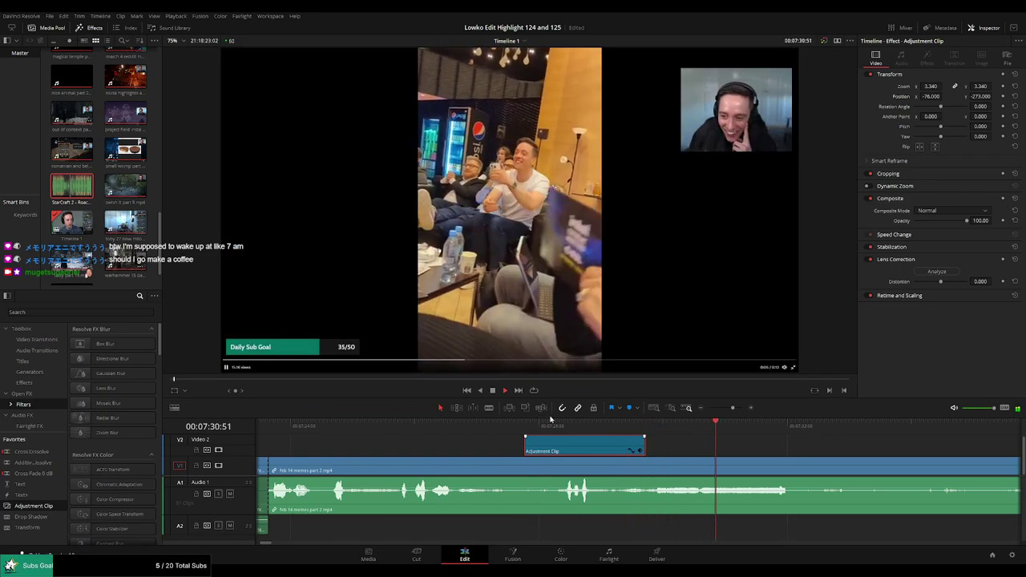
{"action": "left_click", "coordinate": [513, 425]}
{"action": "left_click", "coordinate": [495, 425]}
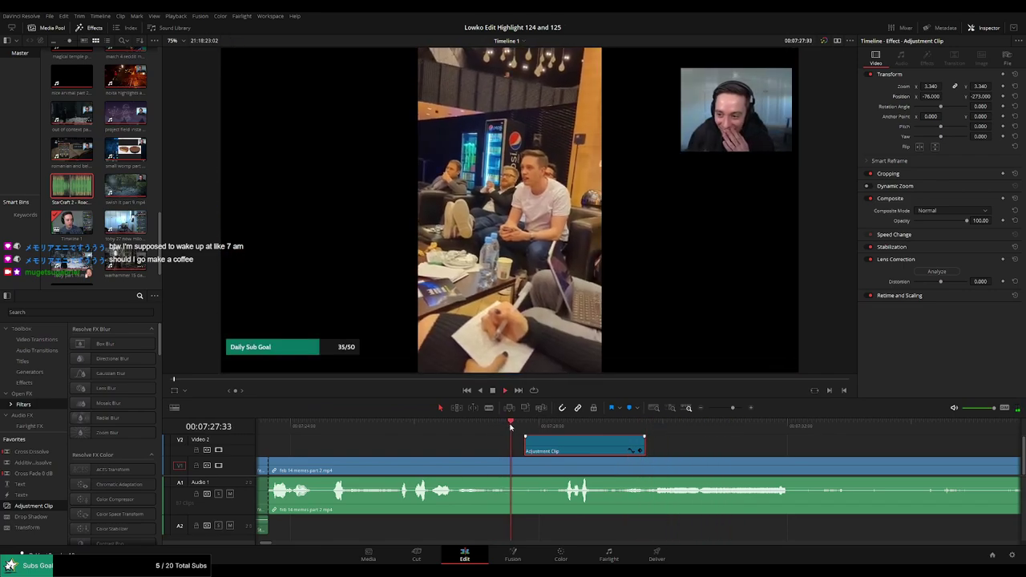
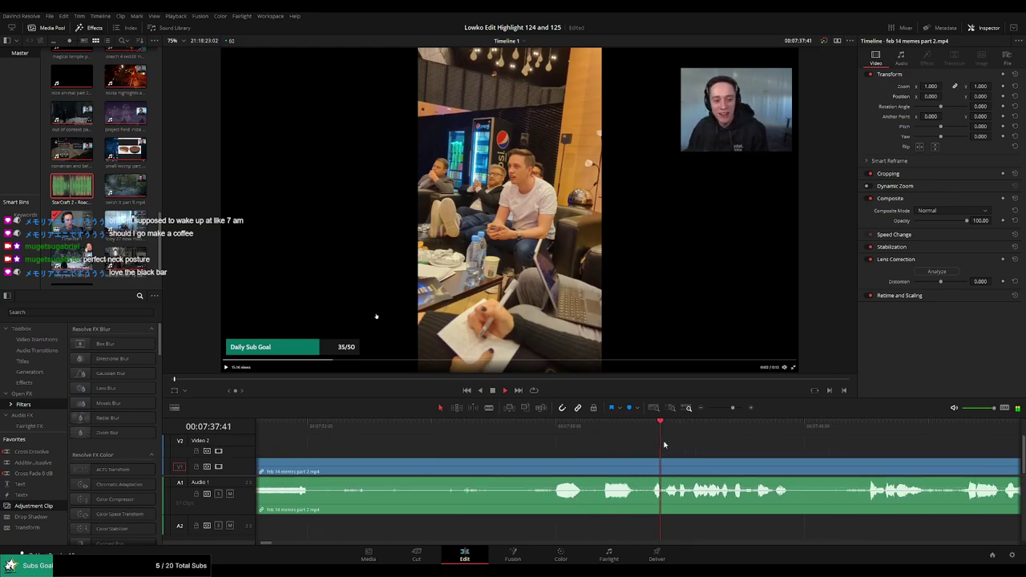
Drop the StarCraft 2 Roach Quotes sound onto A2 under the cut near 07:39 and play it back
{"action": "left_click_drag", "start_coordinate": [428, 417], "coordinate": [386, 417]}
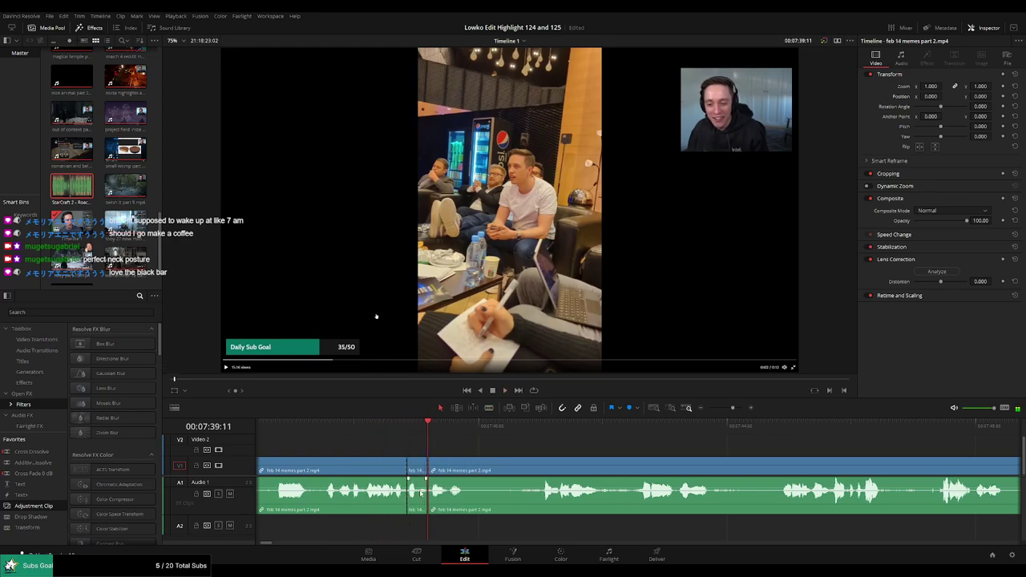
{"action": "double_click", "coordinate": [90, 187]}
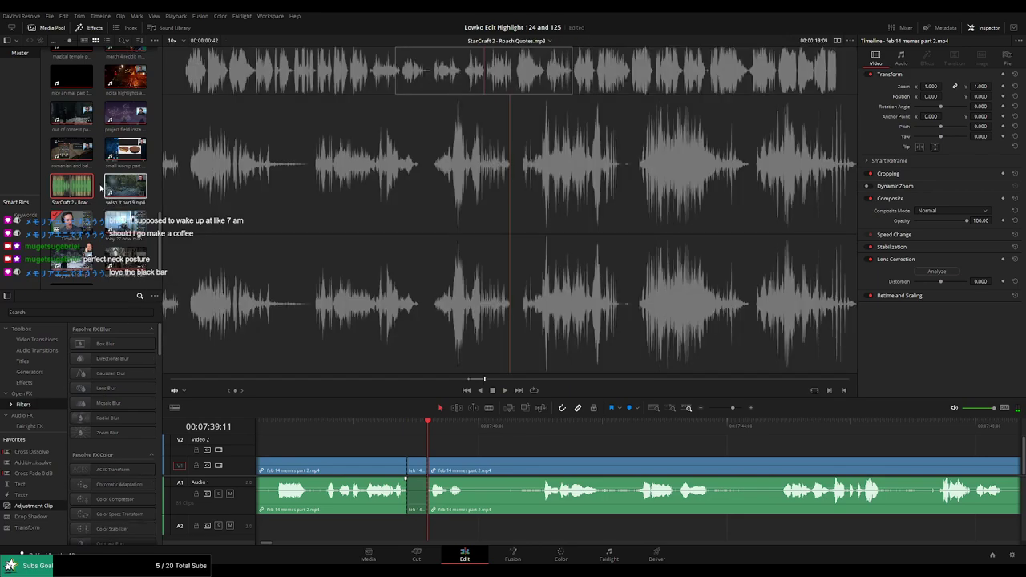
{"action": "mouse_move", "coordinate": [469, 483]}
{"action": "left_mouse_down"}
{"action": "mouse_move", "coordinate": [403, 538]}
{"action": "mouse_move", "coordinate": [427, 523]}
{"action": "left_mouse_up"}
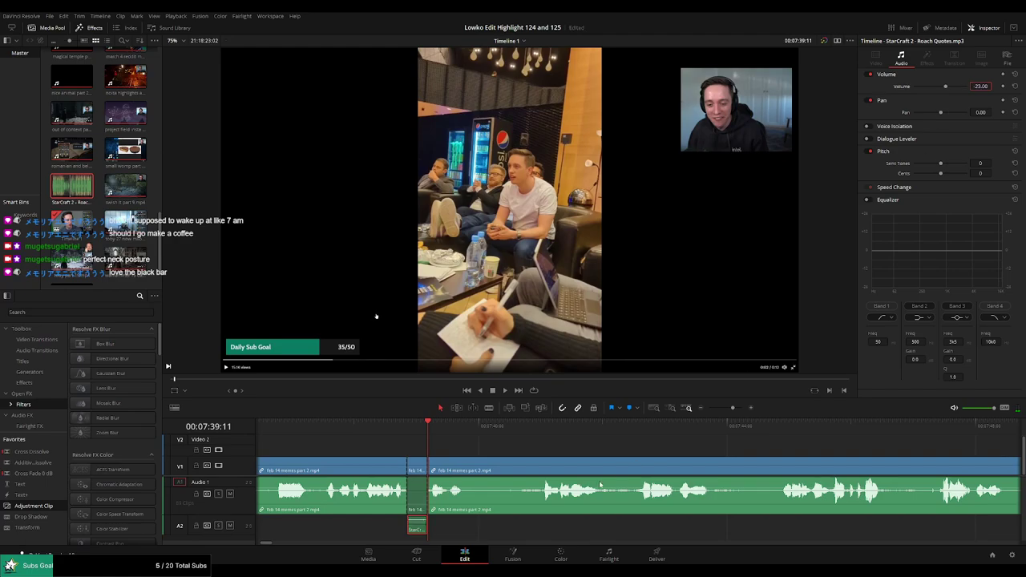
{"action": "left_click", "coordinate": [529, 449]}
{"action": "key", "text": "space"}
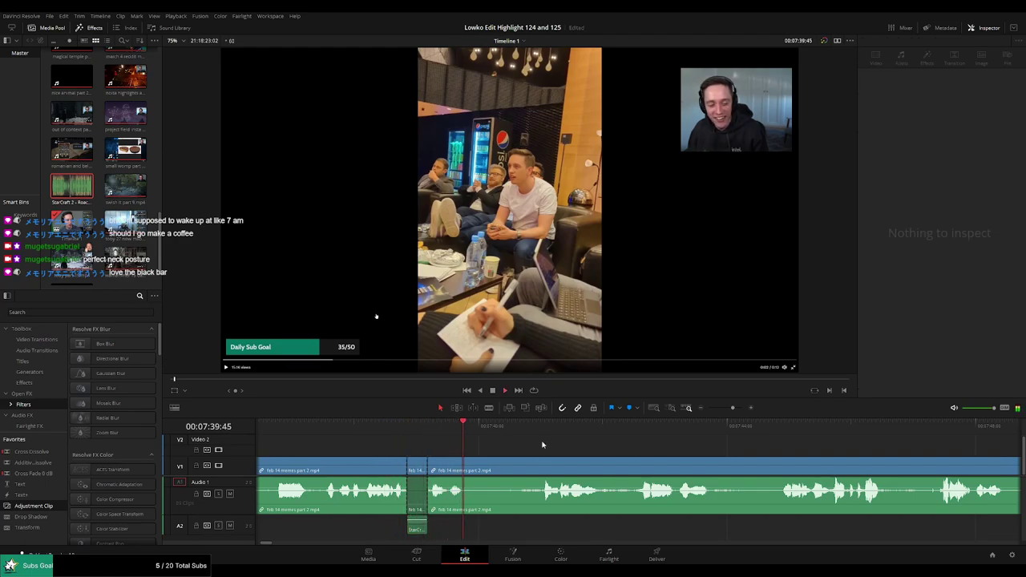
{"action": "scroll", "coordinate": [514, 440], "scroll_direction": "right", "scroll_amount": 2}
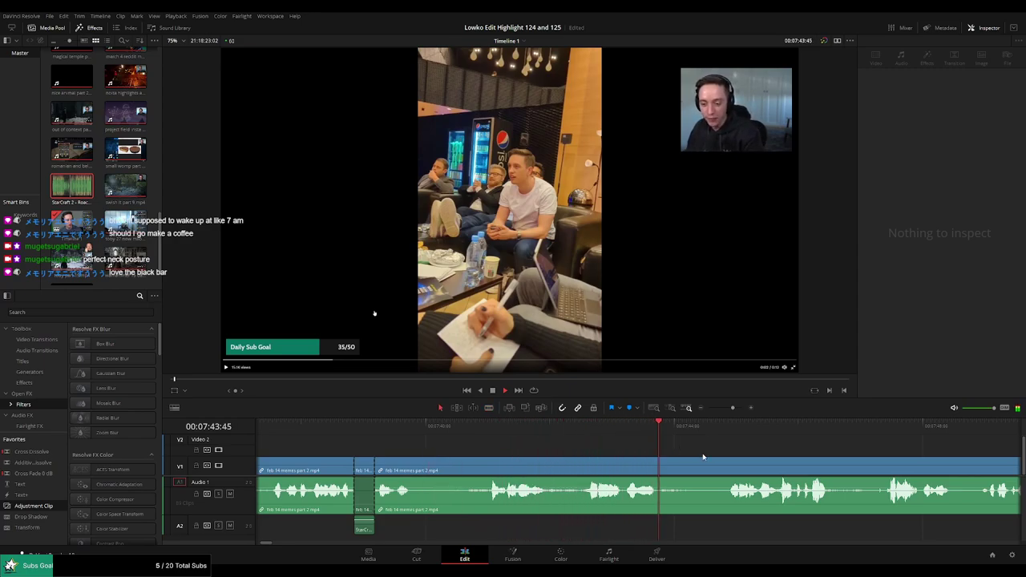
Blade and ripple-delete two dead stretches from the feb 14 memes stream clip
{"action": "scroll", "coordinate": [703, 457], "scroll_direction": "right", "scroll_amount": 6}
{"action": "left_click", "coordinate": [446, 468]}
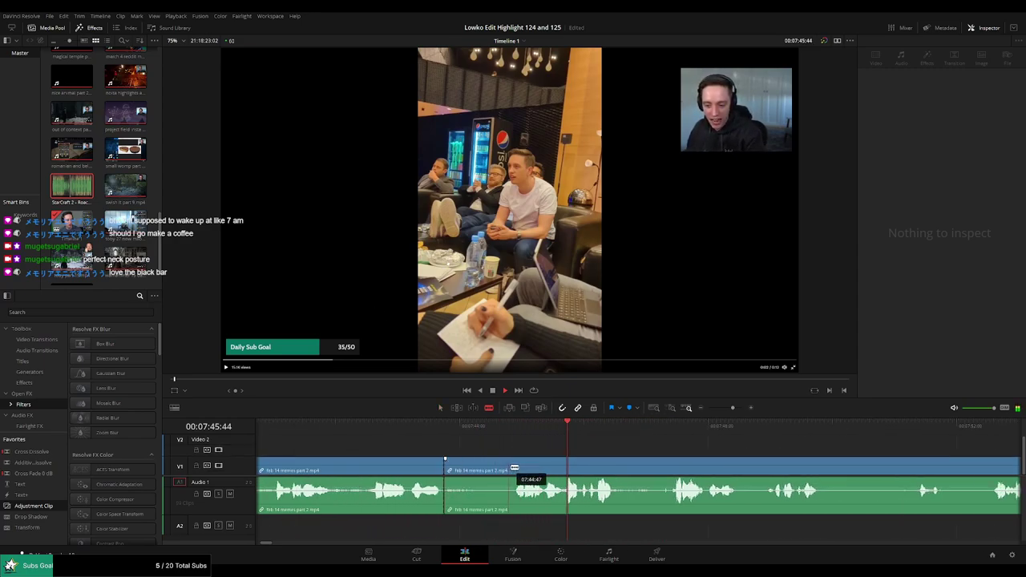
{"action": "left_click", "coordinate": [510, 468]}
{"action": "key", "text": "a"}
{"action": "left_click", "coordinate": [494, 470]}
{"action": "key", "text": "Delete"}
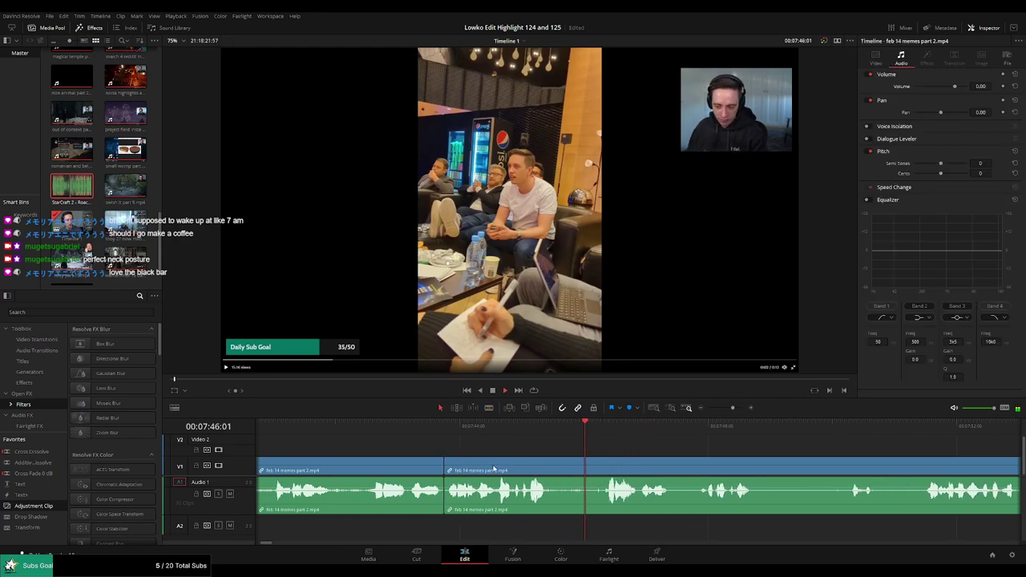
{"action": "left_click", "coordinate": [553, 469]}
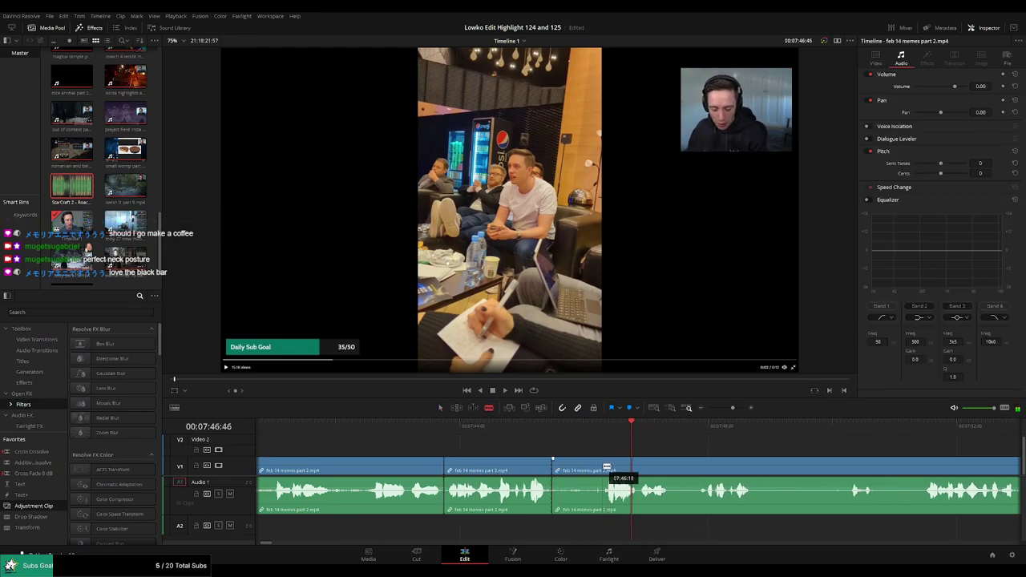
{"action": "left_click", "coordinate": [607, 468]}
{"action": "key", "text": "a"}
{"action": "left_click", "coordinate": [577, 470]}
{"action": "key", "text": "Delete"}
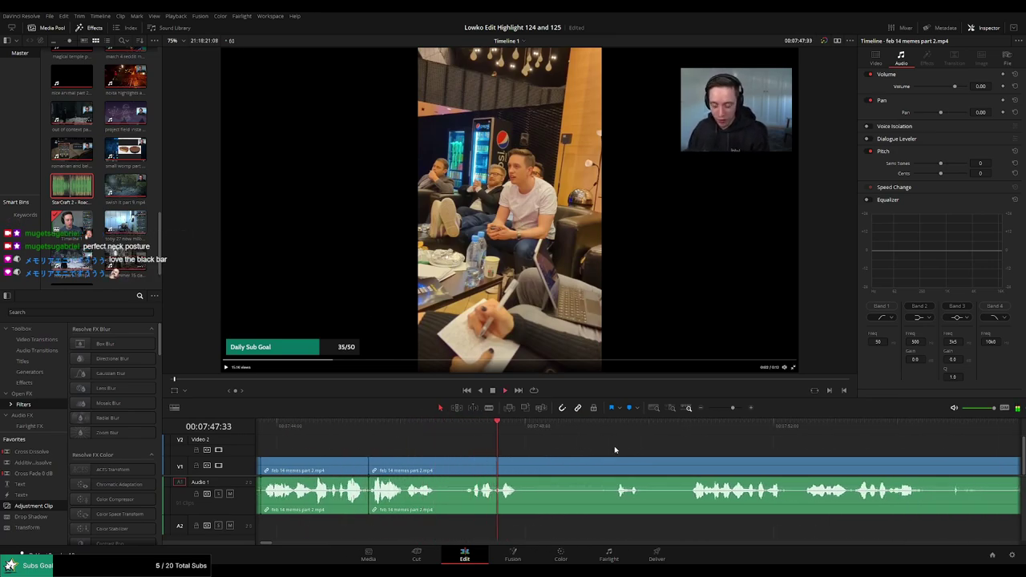
Remove the dull piece after a new cut and add a Cross Fade 0 dB at the audio join
{"action": "left_click", "coordinate": [523, 464]}
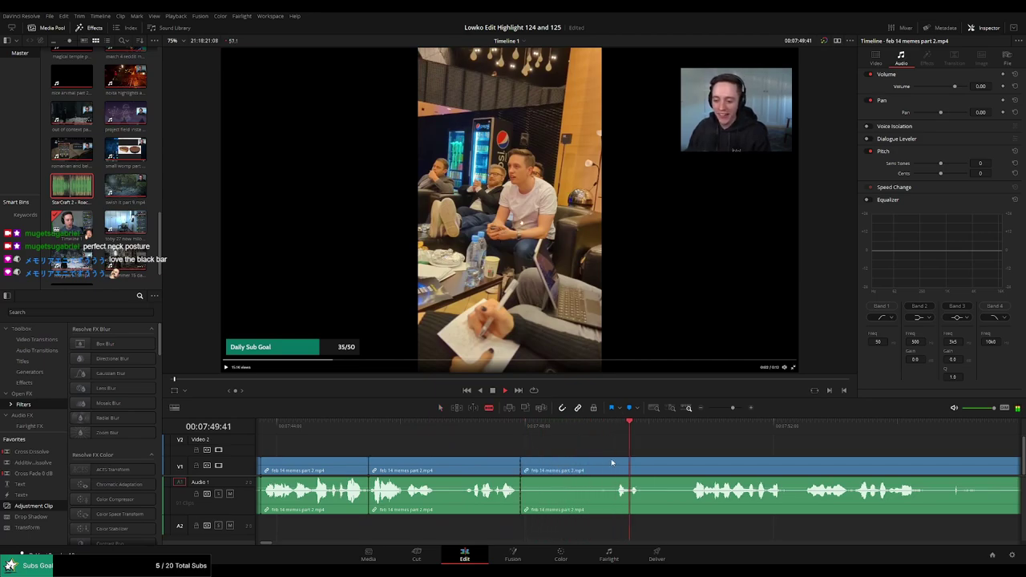
{"action": "key", "text": "a"}
{"action": "left_click", "coordinate": [652, 473]}
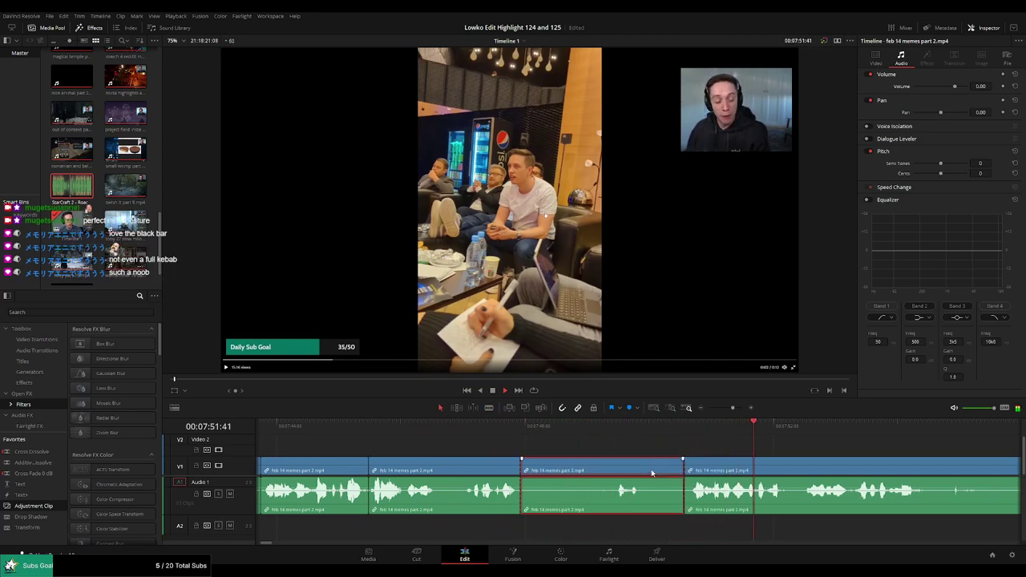
{"action": "key", "text": "Delete"}
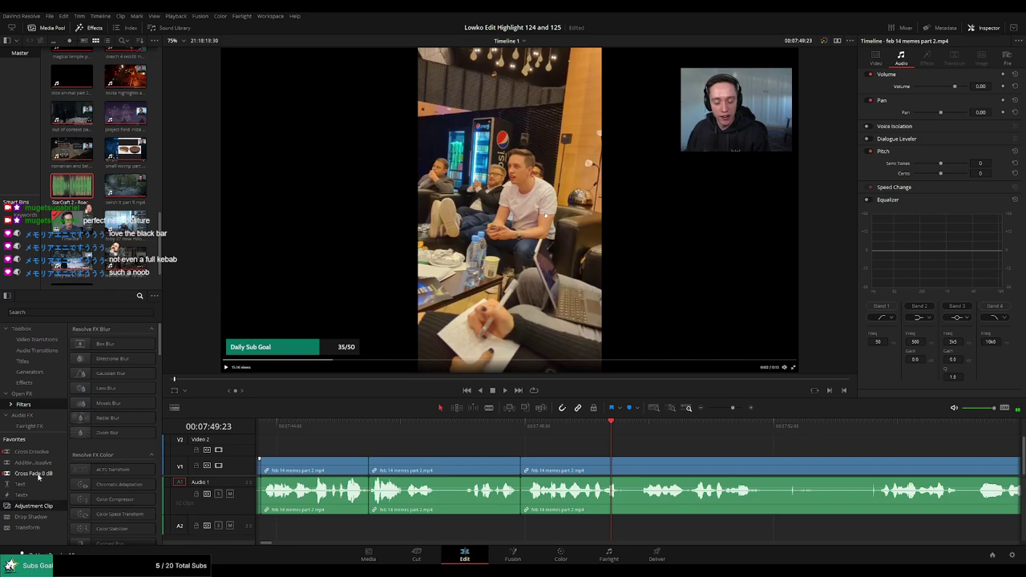
{"action": "left_click_drag", "start_coordinate": [39, 477], "coordinate": [519, 498]}
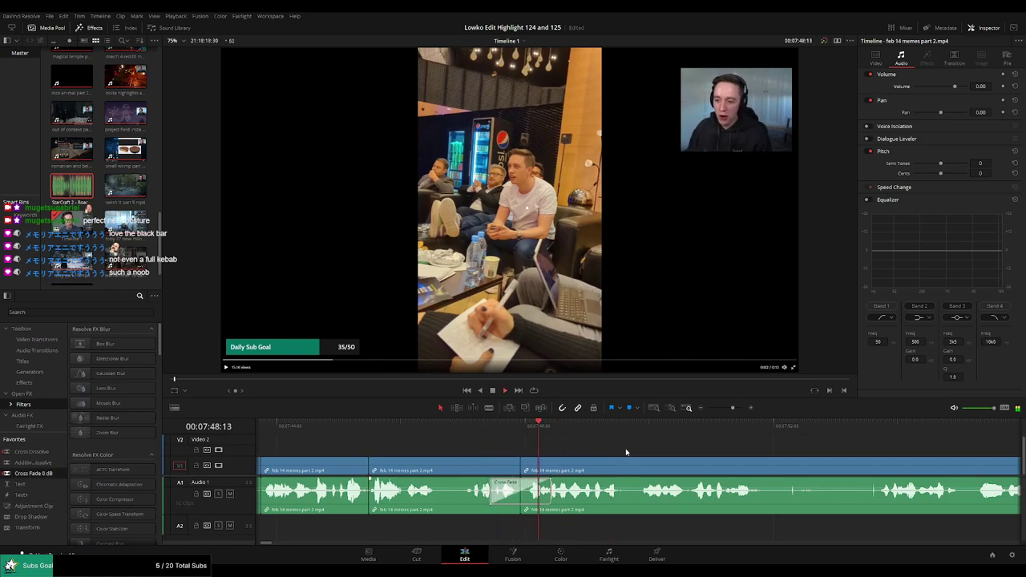
Blade the stream clip at both ends of the next unwanted stretch
{"action": "key", "text": "b"}
{"action": "left_click", "coordinate": [575, 470]}
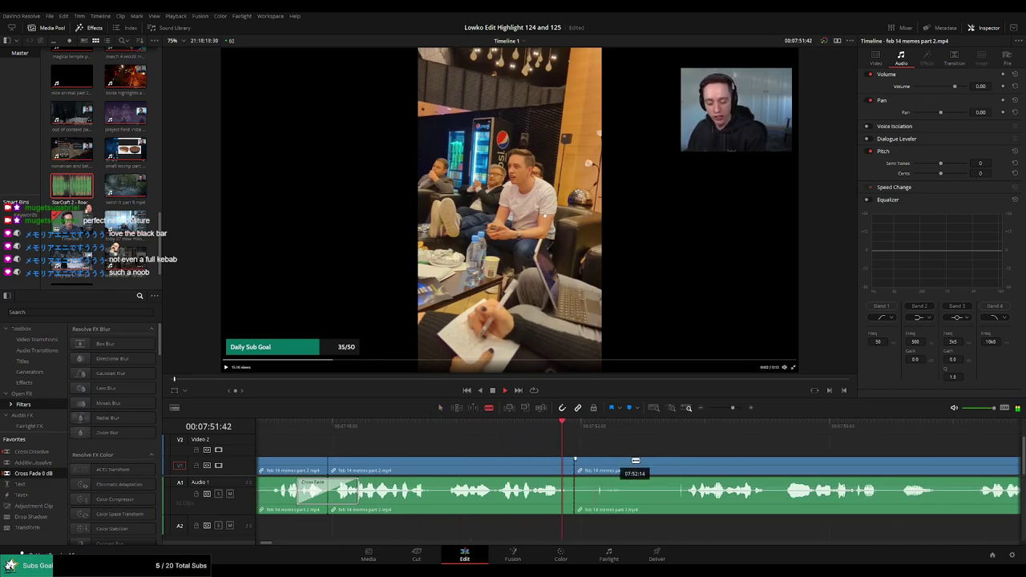
{"action": "left_click", "coordinate": [678, 465]}
Ripple-delete the bladed stretch and add a Cross Fade 0 dB at the new audio cut, reviewing the join
{"action": "key", "text": "a"}
{"action": "left_click", "coordinate": [625, 470]}
{"action": "key", "text": "Delete"}
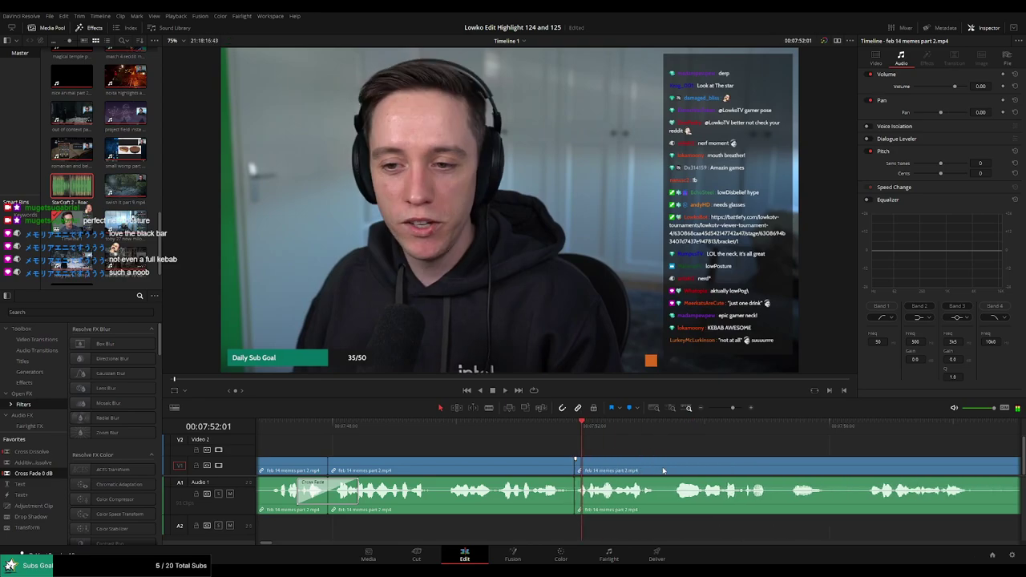
{"action": "left_click", "coordinate": [550, 440]}
{"action": "key", "text": "space"}
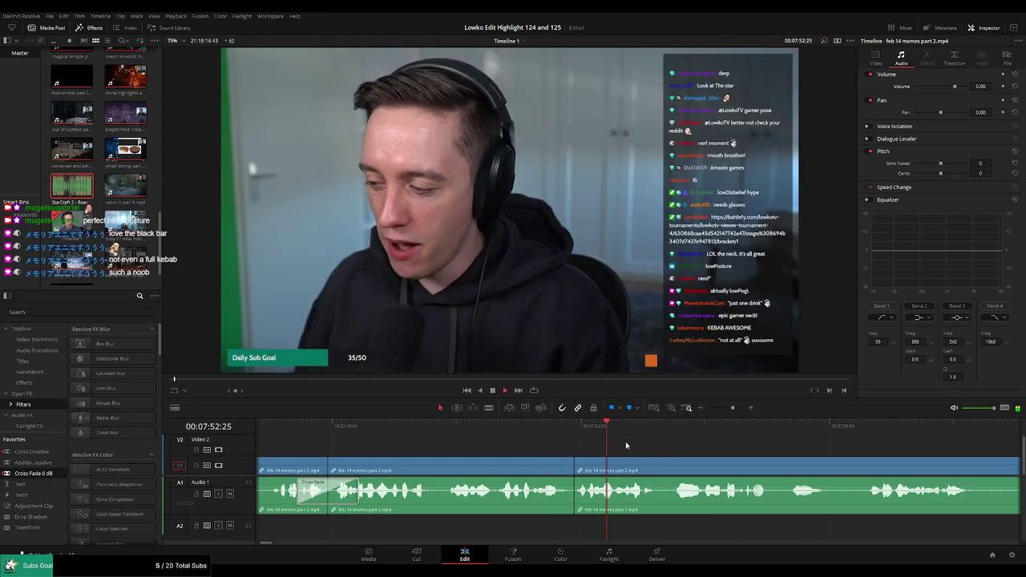
{"action": "mouse_move", "coordinate": [322, 459]}
{"action": "left_mouse_down"}
{"action": "mouse_move", "coordinate": [574, 505]}
{"action": "mouse_move", "coordinate": [586, 495]}
{"action": "left_mouse_up"}
{"action": "left_click", "coordinate": [592, 449]}
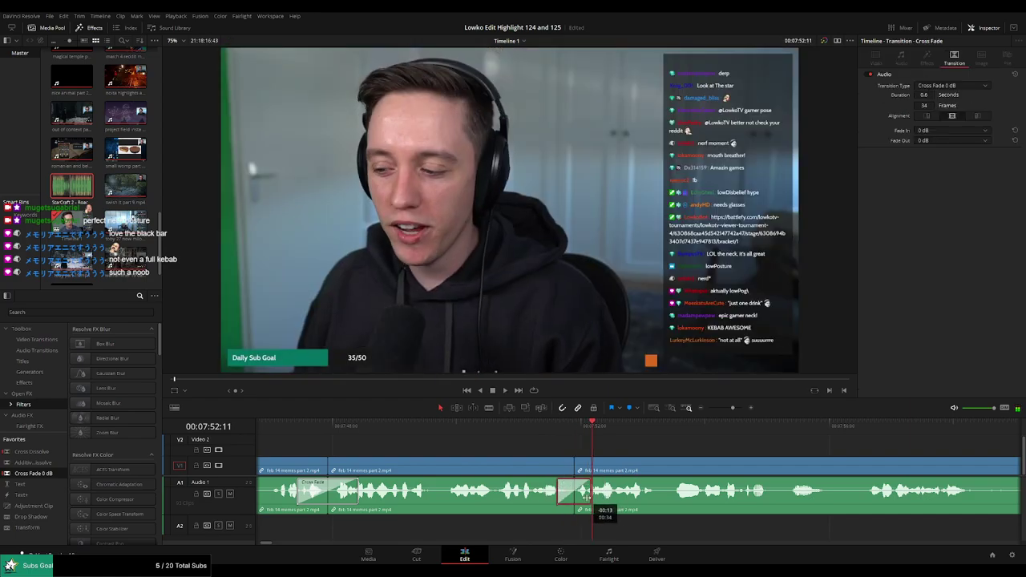
{"action": "key", "text": "space"}
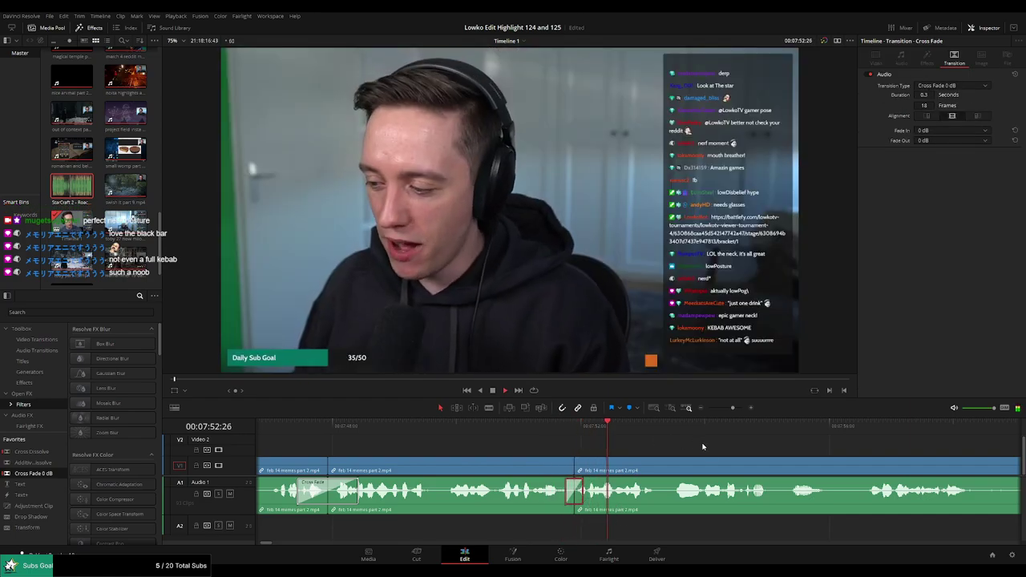
{"action": "left_click", "coordinate": [735, 447]}
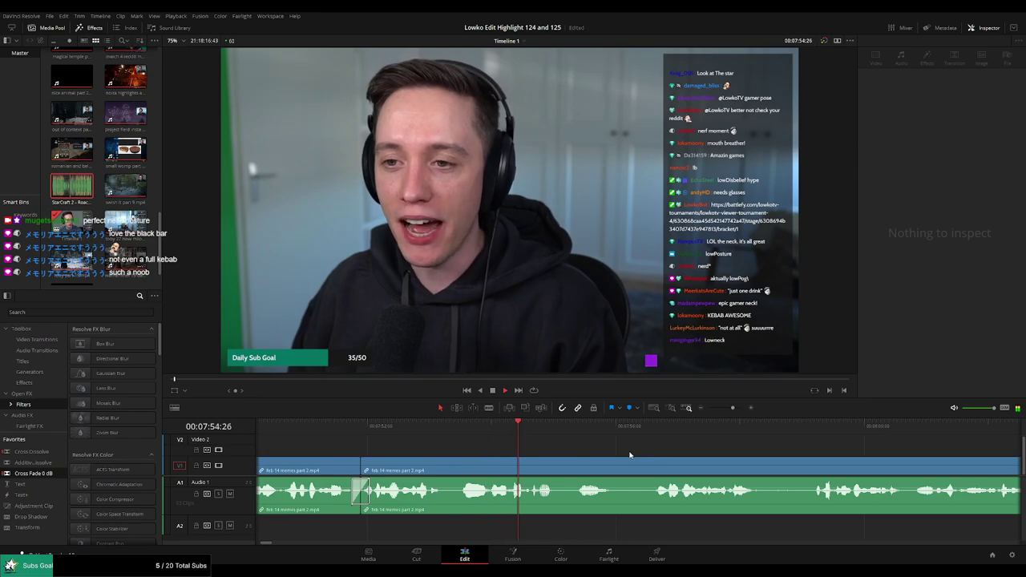
Blade and ripple-delete another unwanted part of the stream clip, then review the cut
{"action": "key", "text": "b"}
{"action": "left_click", "coordinate": [521, 469]}
{"action": "key", "text": "a"}
{"action": "left_click", "coordinate": [482, 467]}
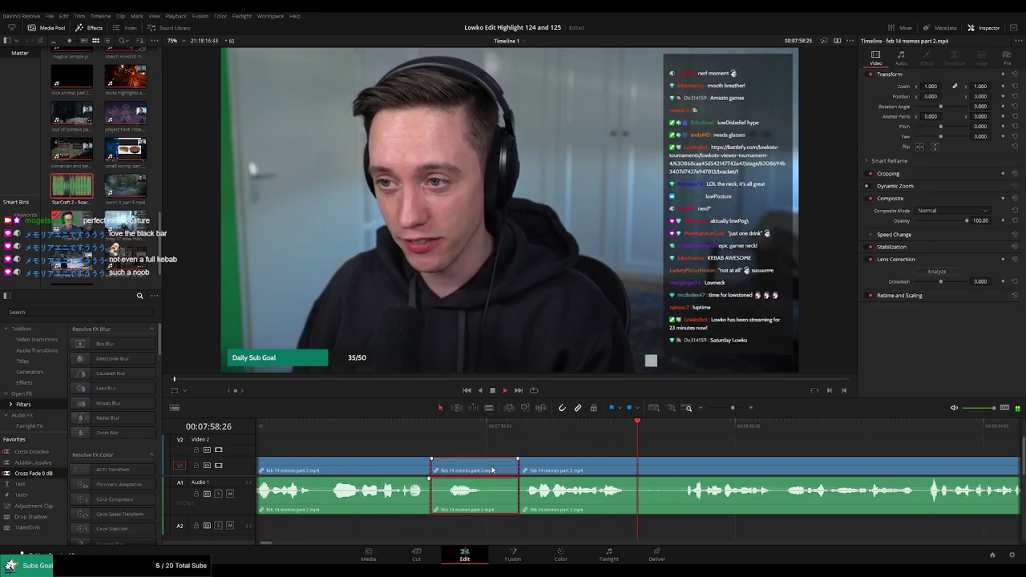
{"action": "key", "text": "Delete"}
{"action": "left_click", "coordinate": [376, 425]}
{"action": "key", "text": "space"}
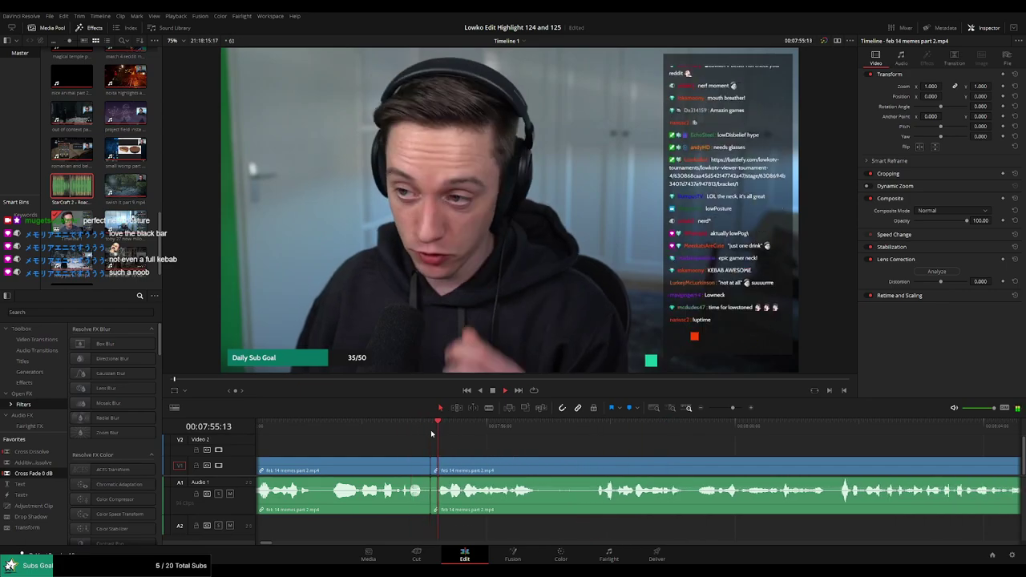
{"action": "scroll", "coordinate": [519, 452], "scroll_direction": "right", "scroll_amount": 3}
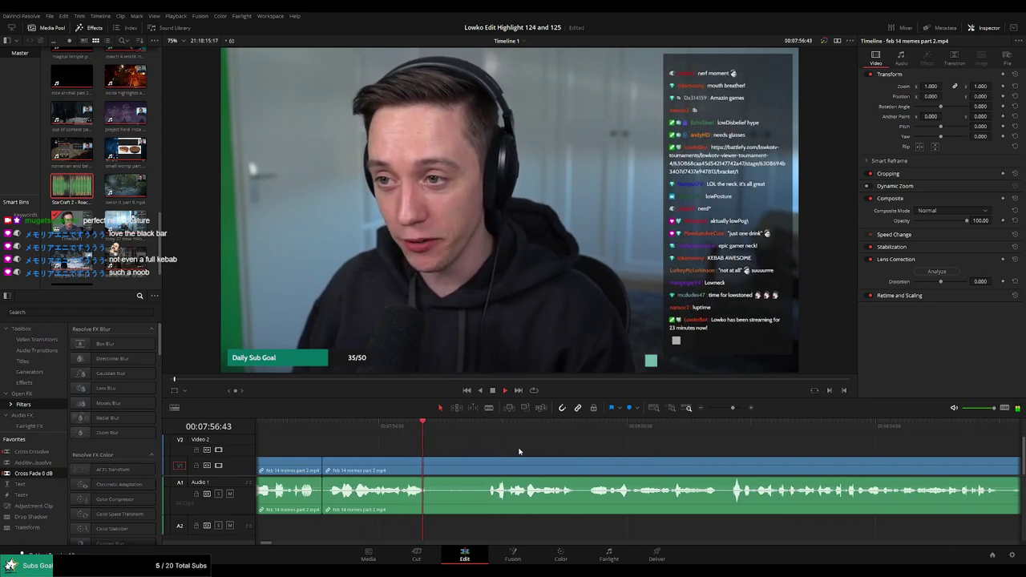
Cut a further dead stretch out of the stream clip and close the gap
{"action": "key", "text": "b"}
{"action": "left_click", "coordinate": [433, 471]}
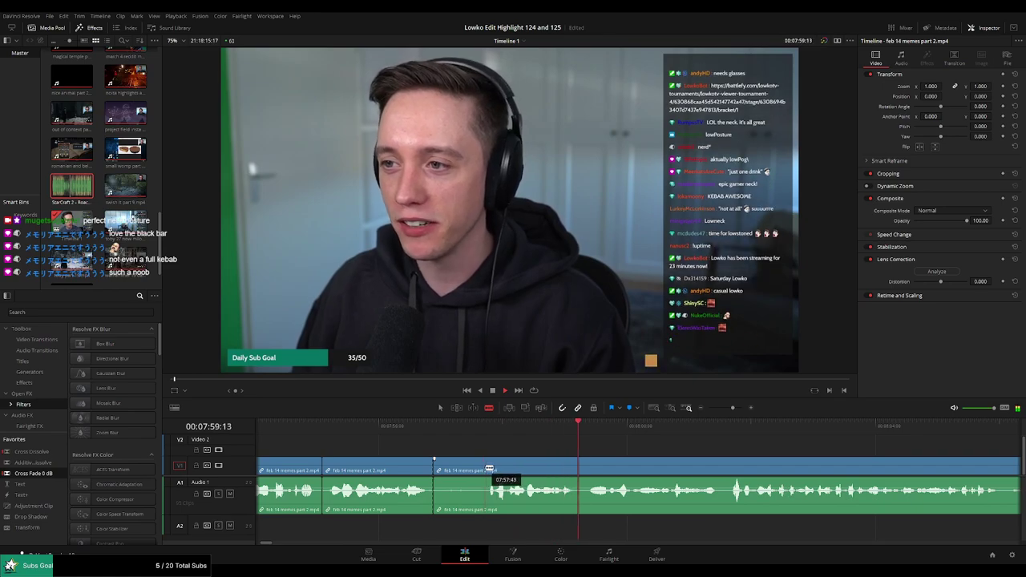
{"action": "left_click", "coordinate": [484, 469]}
{"action": "key", "text": "a"}
{"action": "left_click", "coordinate": [463, 476]}
{"action": "key", "text": "Delete"}
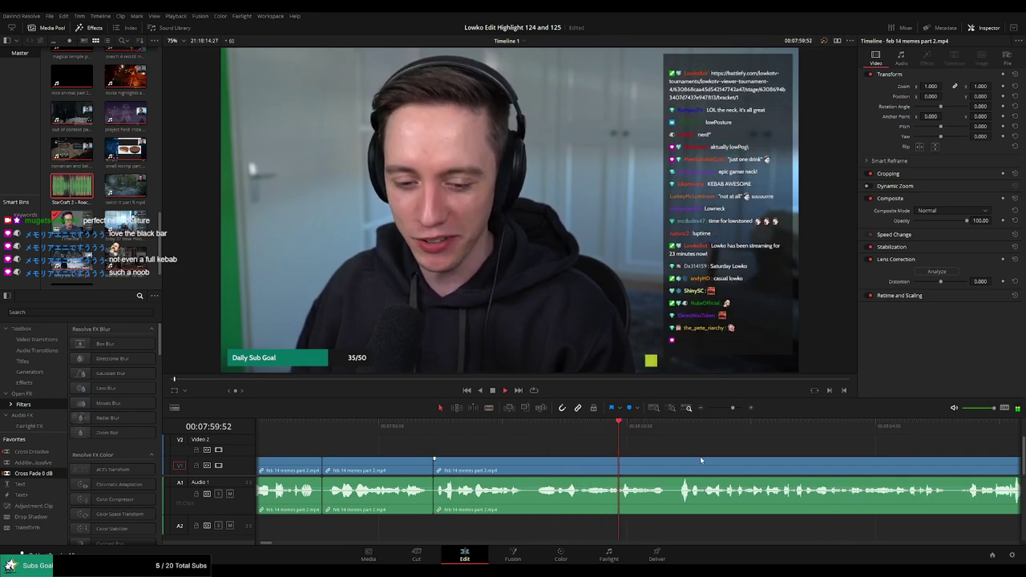
{"action": "scroll", "coordinate": [502, 438], "scroll_direction": "right", "scroll_amount": 5}
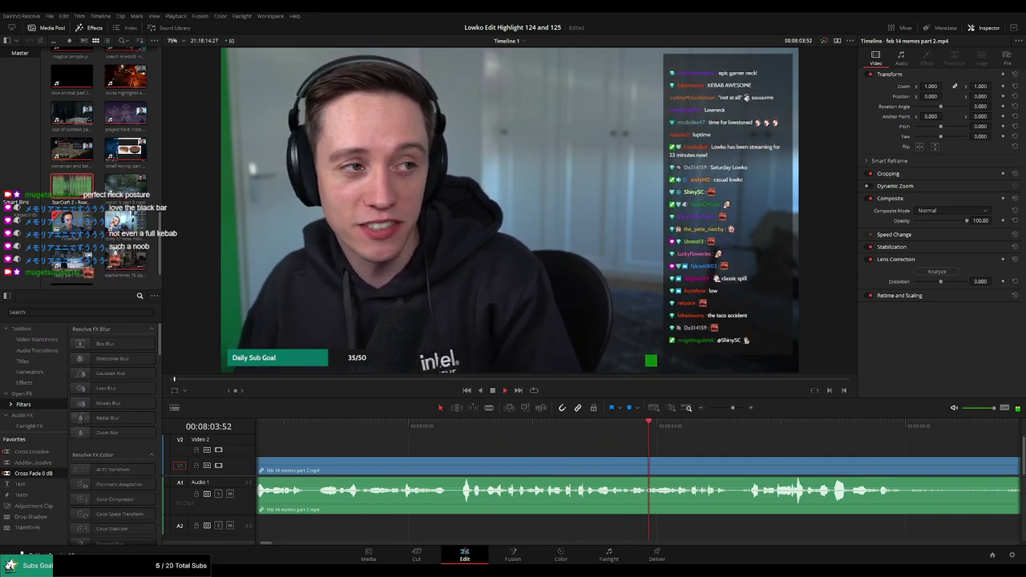
Split the stream clip twice at the playhead to isolate a short piece near 08:04:40
{"action": "left_click_drag", "start_coordinate": [681, 425], "coordinate": [696, 455]}
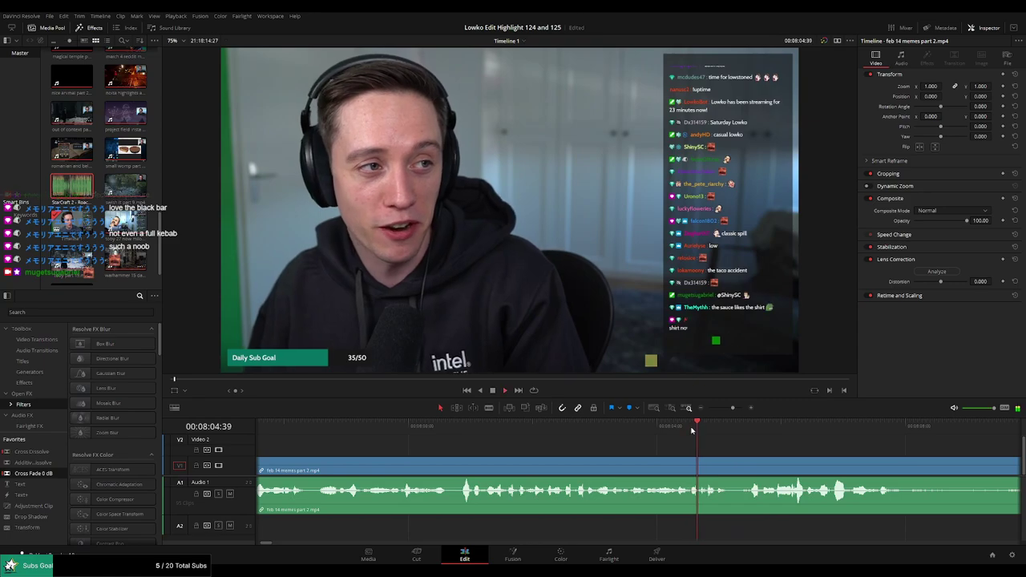
{"action": "key", "text": "b"}
{"action": "left_click", "coordinate": [693, 467]}
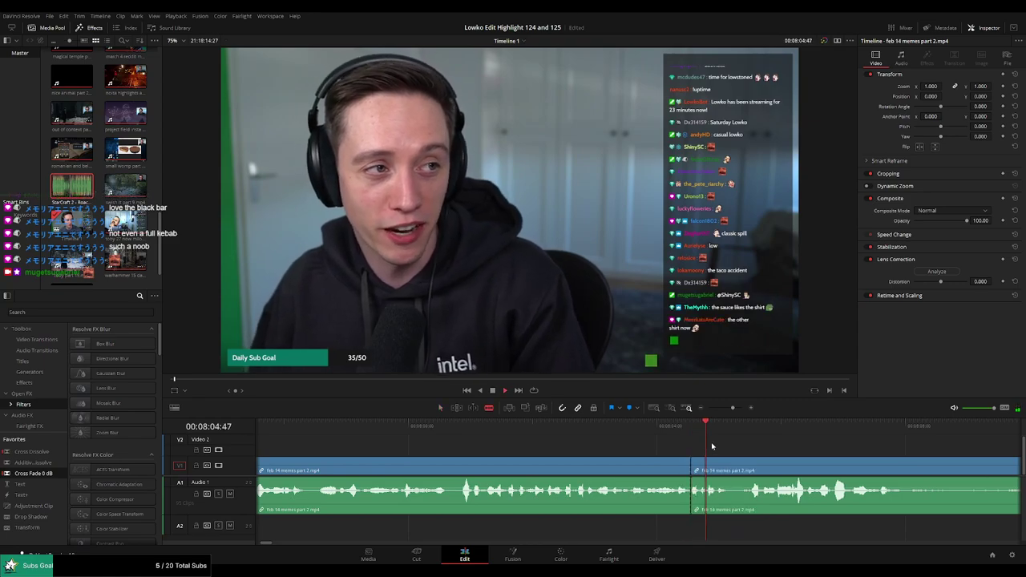
{"action": "key", "text": "space"}
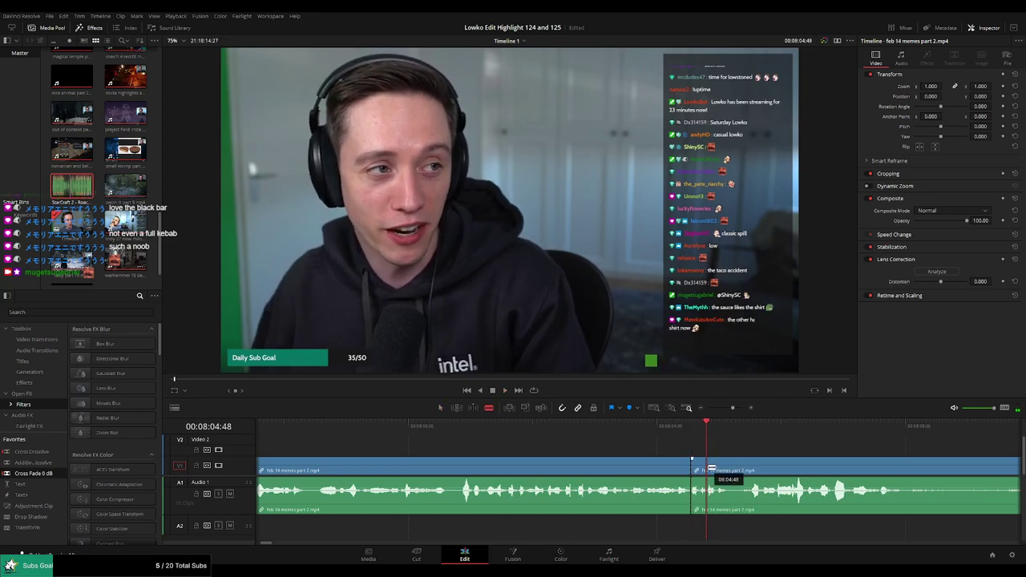
{"action": "left_click", "coordinate": [708, 471]}
Place the Roach Quotes sound on A2 at the new split and trim its end to the playhead
{"action": "key", "text": "a"}
{"action": "left_click_drag", "start_coordinate": [71, 186], "coordinate": [687, 535]}
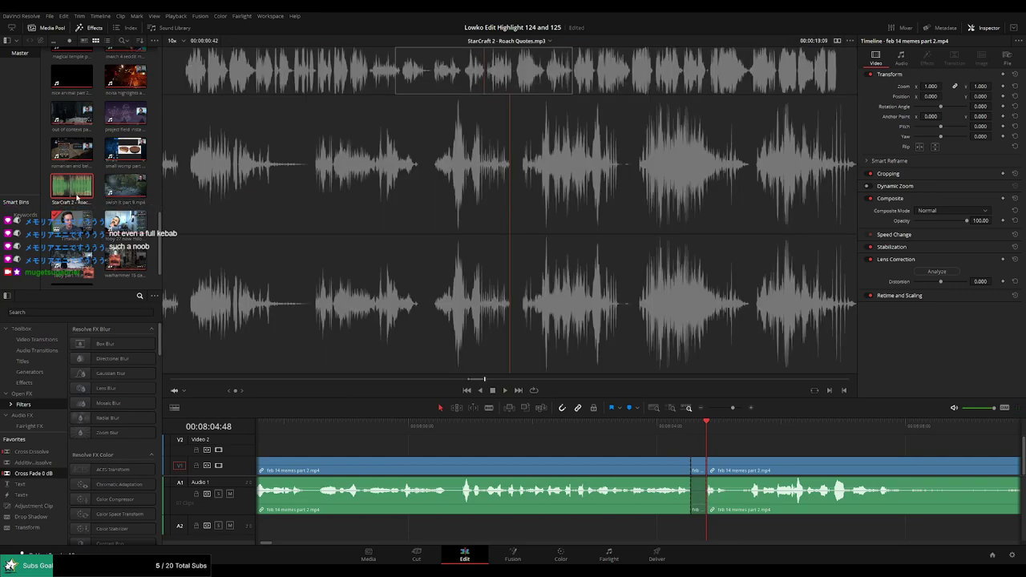
{"action": "left_click", "coordinate": [694, 526]}
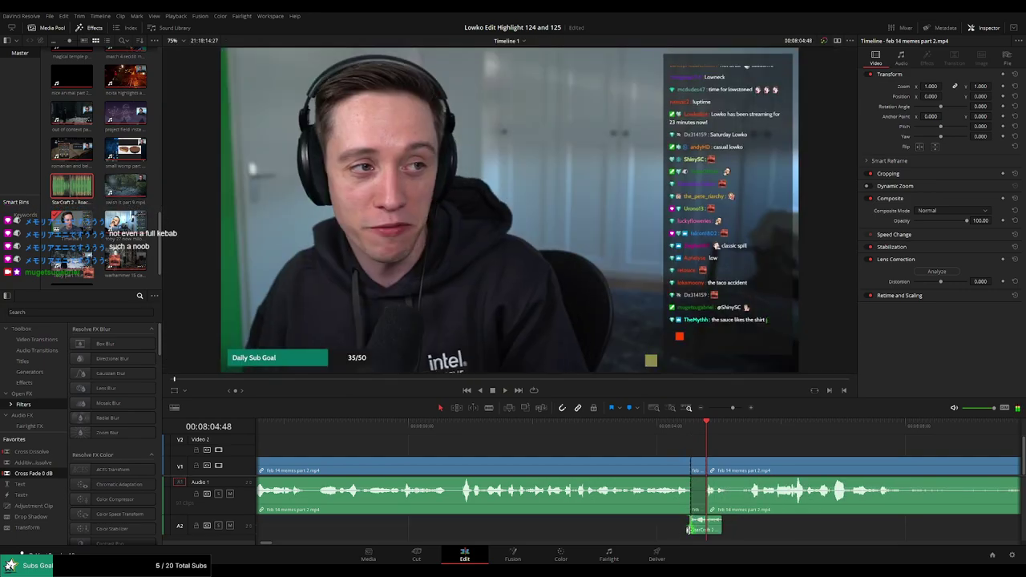
{"action": "key", "text": "shift+]"}
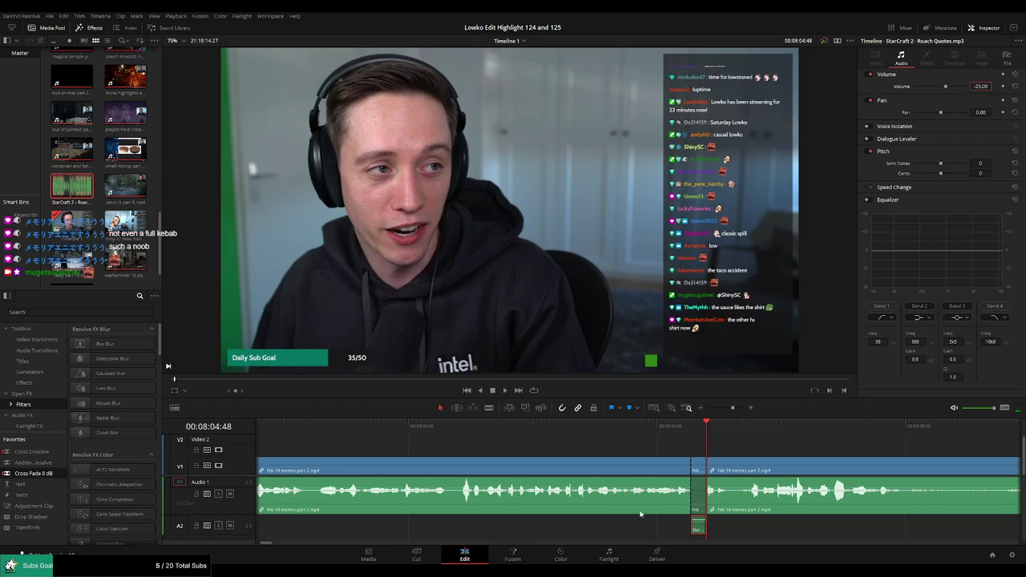
{"action": "left_click", "coordinate": [445, 425]}
{"action": "key", "text": "space"}
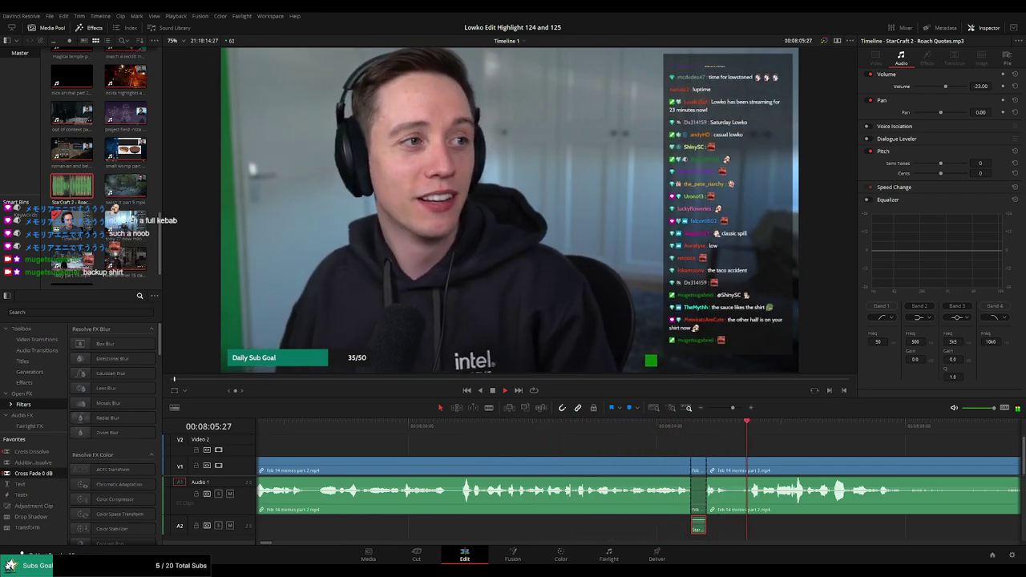
{"action": "left_click", "coordinate": [542, 442]}
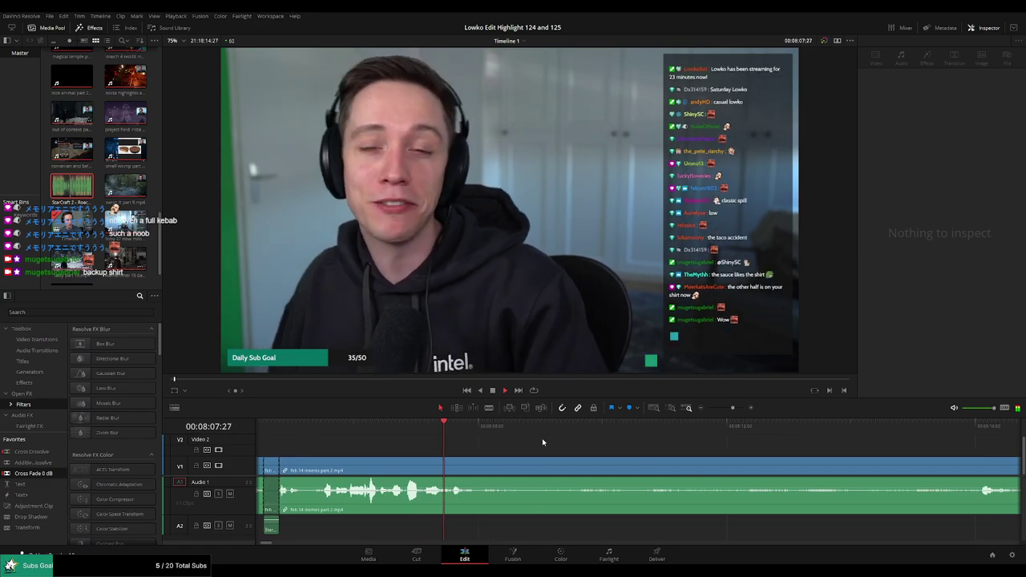
Cut an unwanted stretch out of the stream clip and cross-fade the resulting audio join
{"action": "key", "text": "b"}
{"action": "left_click", "coordinate": [517, 473]}
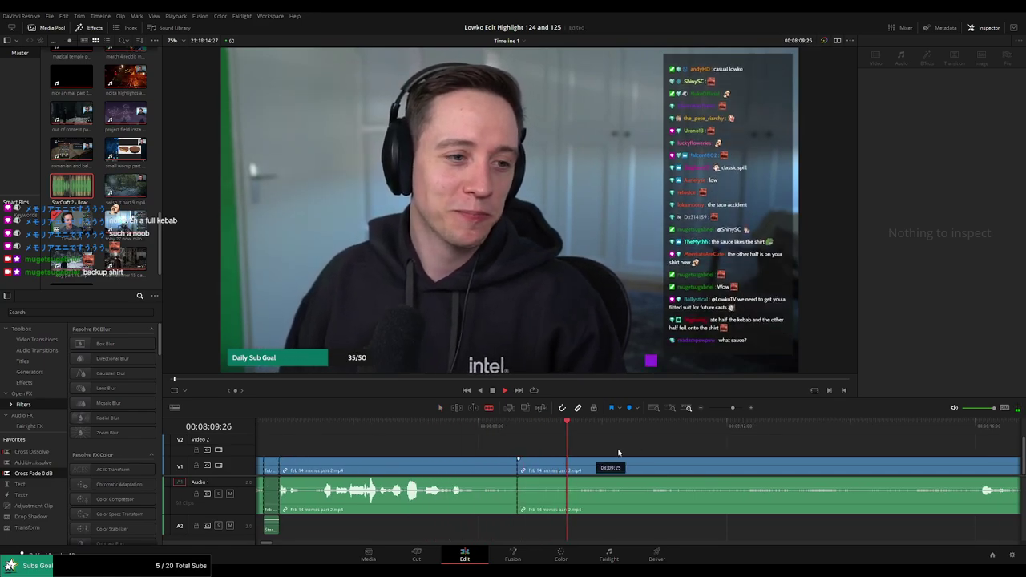
{"action": "left_click", "coordinate": [782, 425]}
{"action": "key", "text": "space"}
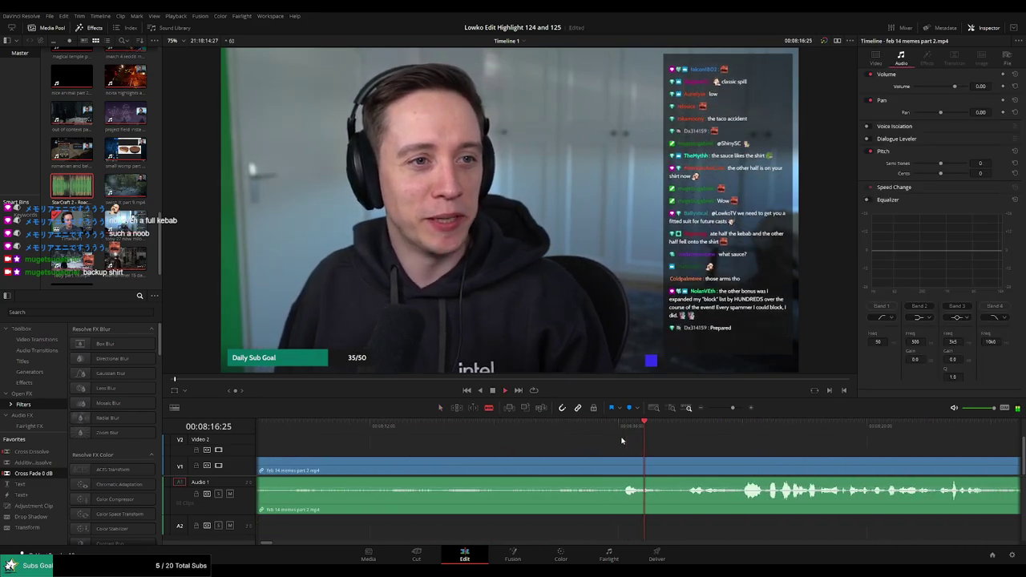
{"action": "left_click", "coordinate": [625, 464]}
{"action": "key", "text": "a"}
{"action": "left_click", "coordinate": [584, 464]}
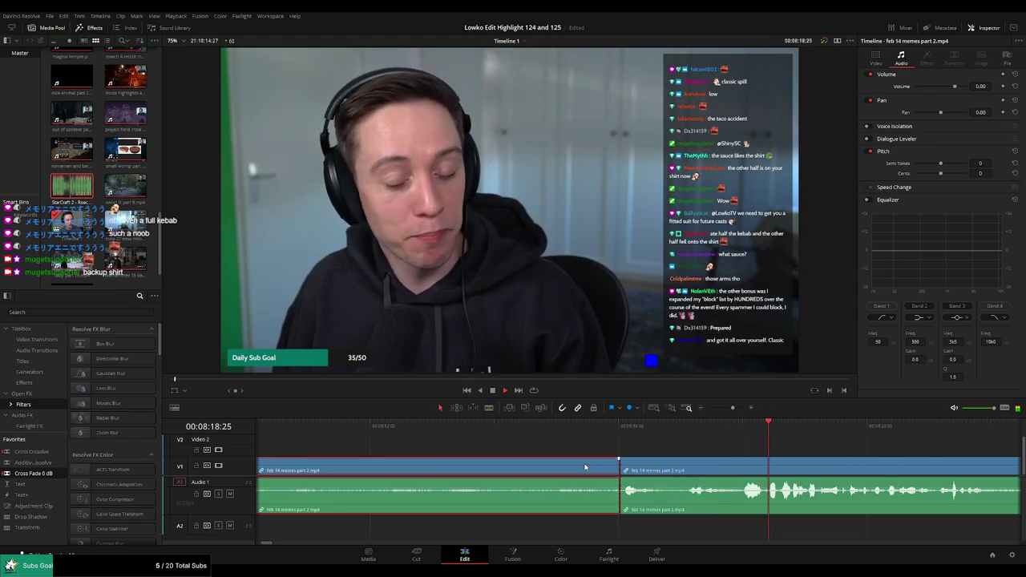
{"action": "key", "text": "Delete"}
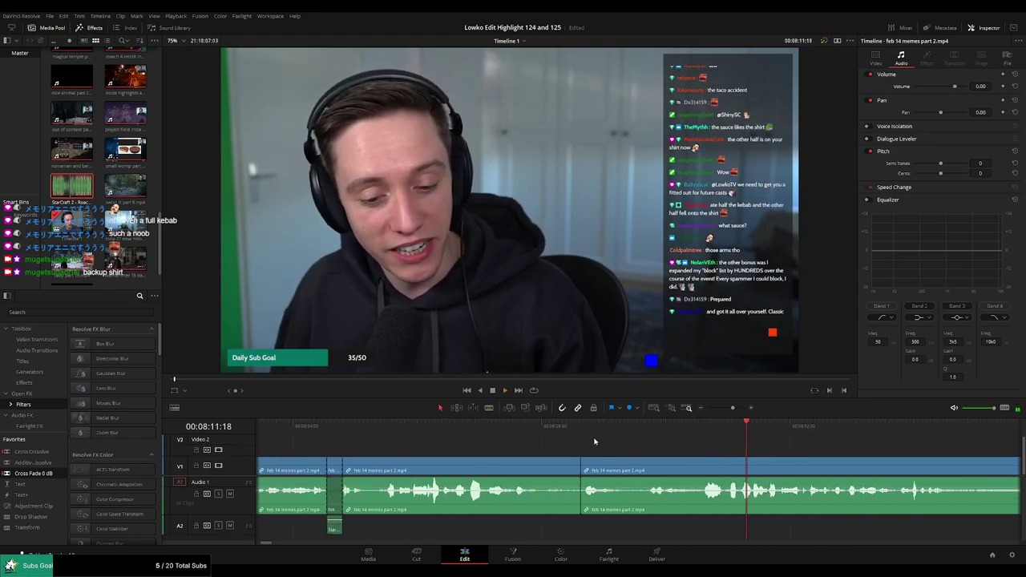
{"action": "key", "text": "Up"}
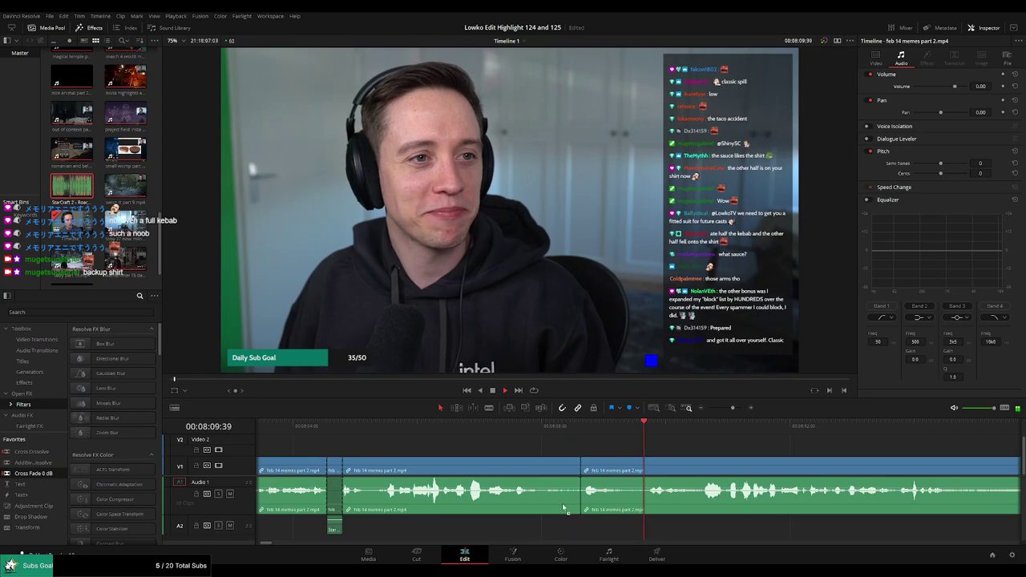
{"action": "key", "text": "shift+t"}
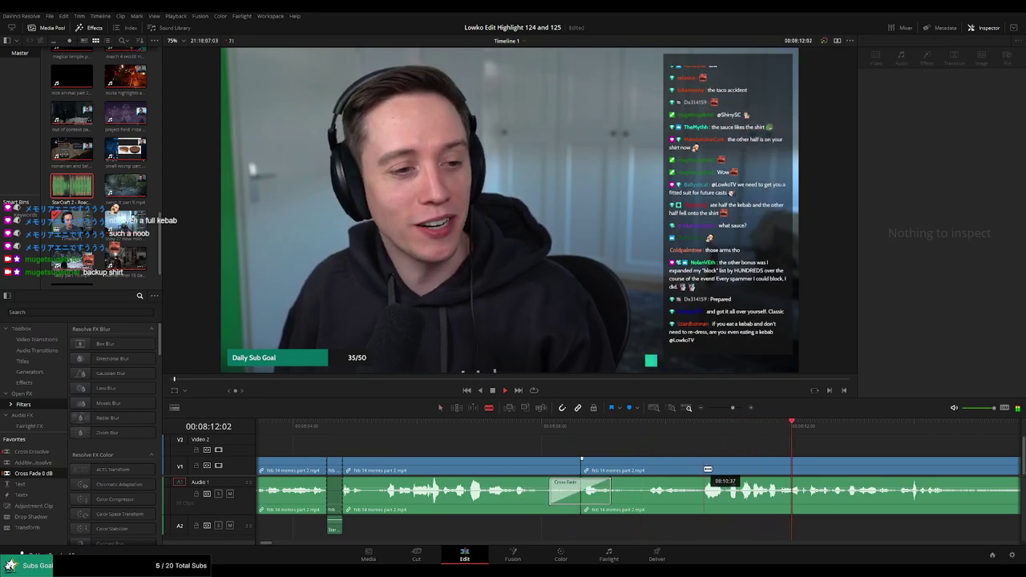
Remove a short stray moment just after the cross-faded join
{"action": "left_click", "coordinate": [724, 469]}
{"action": "left_click", "coordinate": [702, 468]}
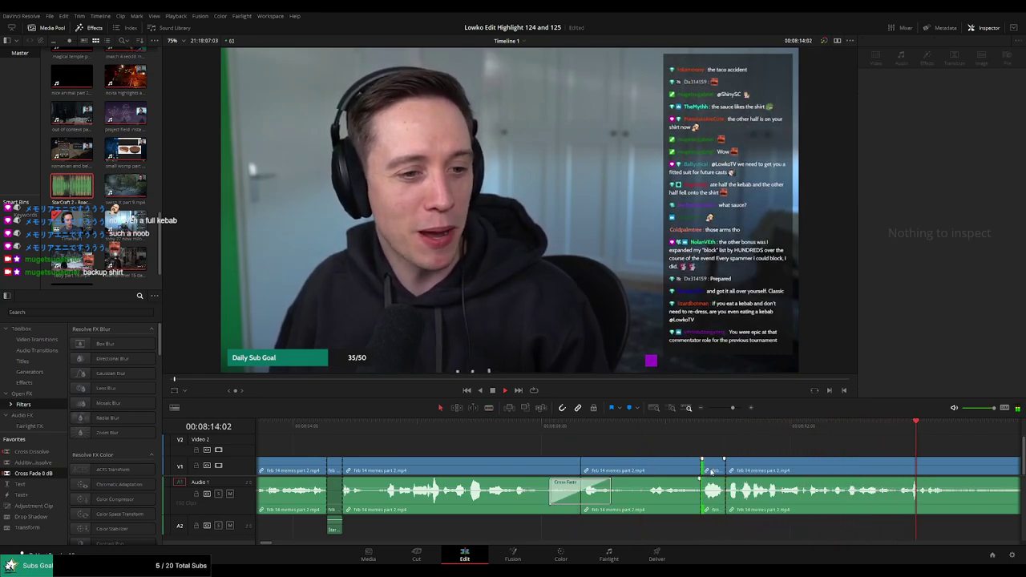
{"action": "left_click", "coordinate": [711, 471]}
{"action": "key", "text": "Delete"}
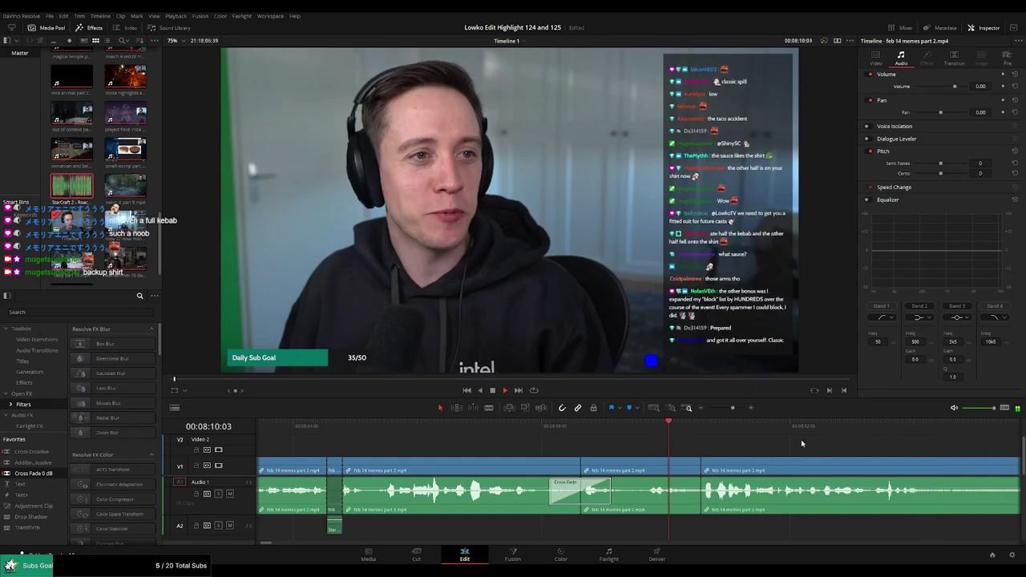
Trim away the unwanted footage before the good part begins and review the result
{"action": "scroll", "coordinate": [802, 459], "scroll_direction": "right", "scroll_amount": 5}
{"action": "scroll", "coordinate": [721, 453], "scroll_direction": "right", "scroll_amount": 2}
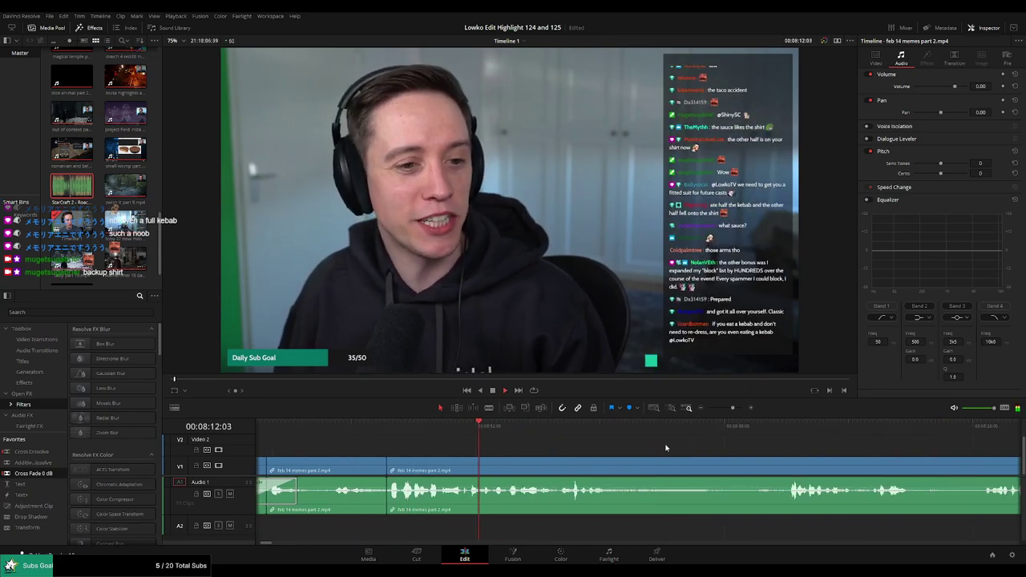
{"action": "scroll", "coordinate": [708, 451], "scroll_direction": "right", "scroll_amount": 2}
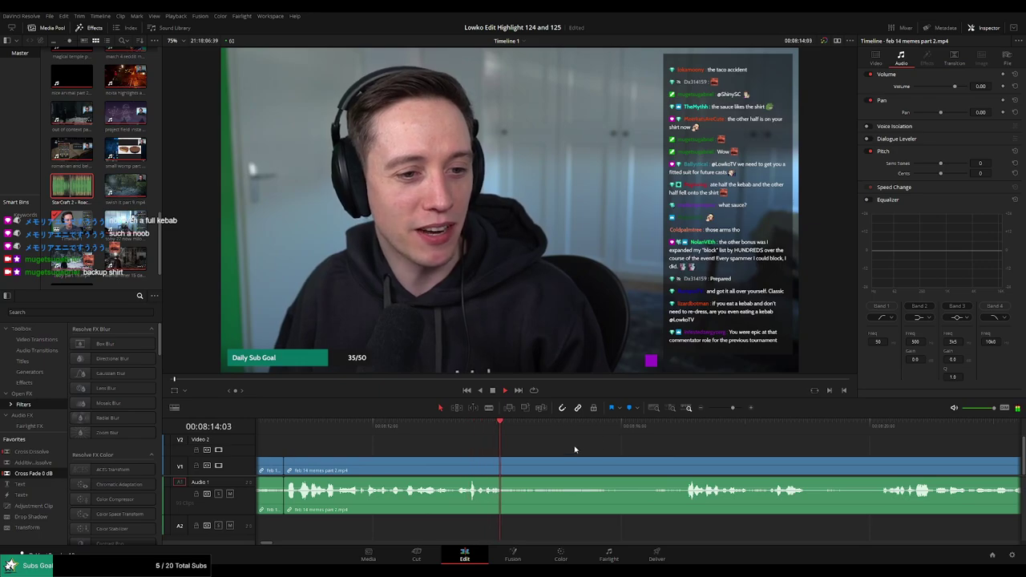
{"action": "left_click", "coordinate": [652, 438]}
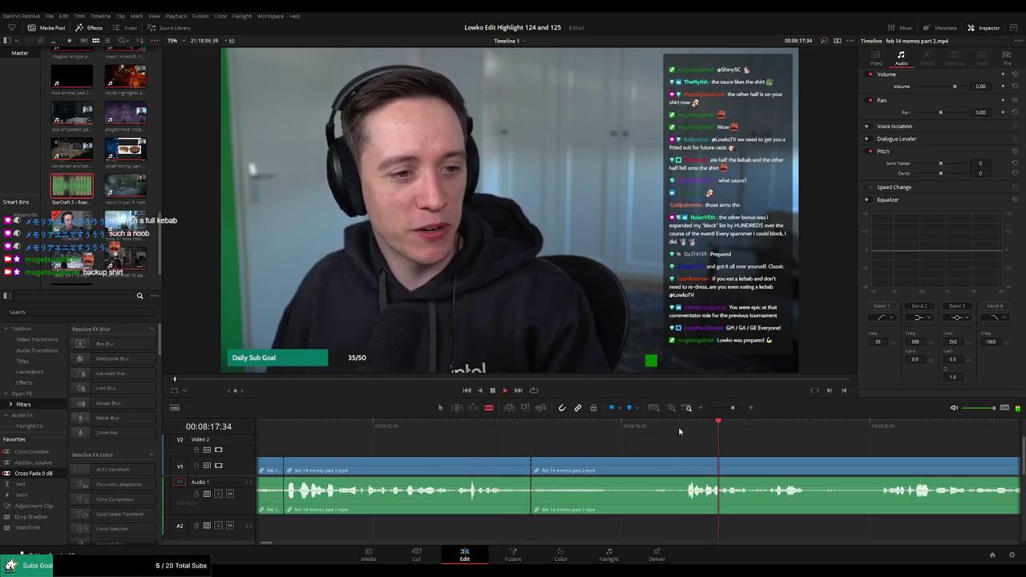
{"action": "scroll", "coordinate": [682, 453], "scroll_direction": "right", "scroll_amount": 6}
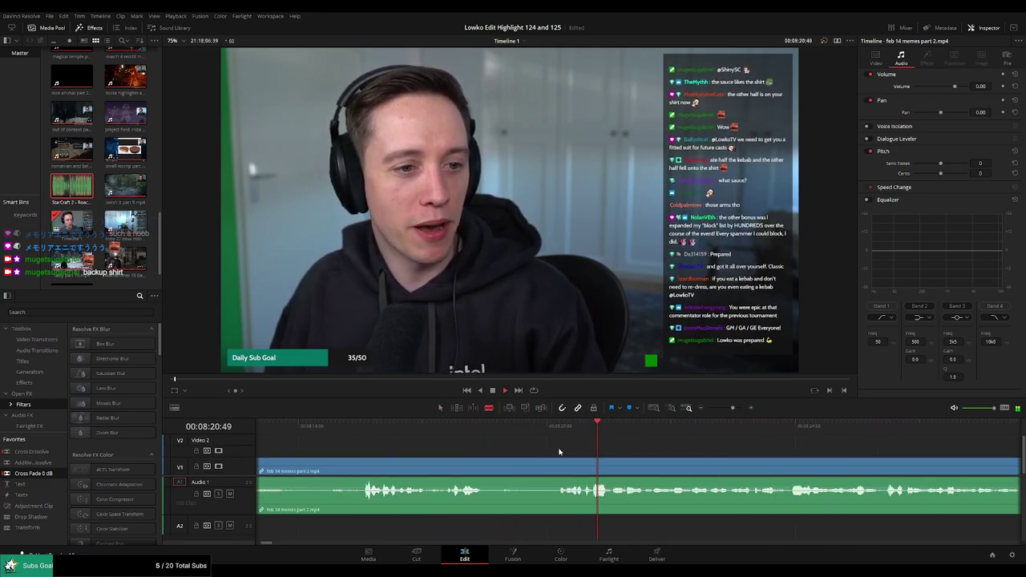
{"action": "left_click", "coordinate": [497, 466]}
{"action": "key", "text": "a"}
{"action": "left_click", "coordinate": [467, 469]}
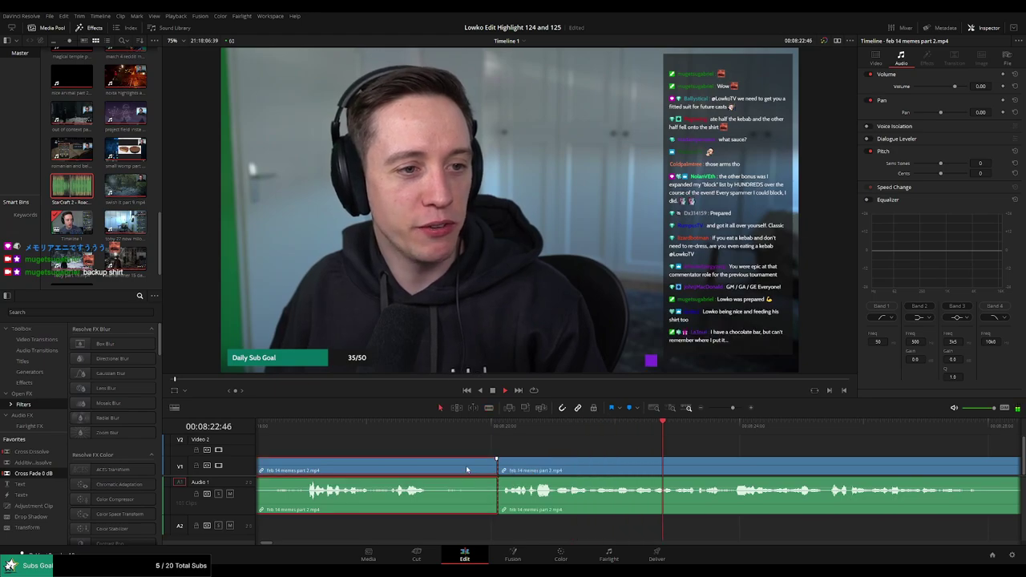
{"action": "key", "text": "BackSpace"}
{"action": "key", "text": "space"}
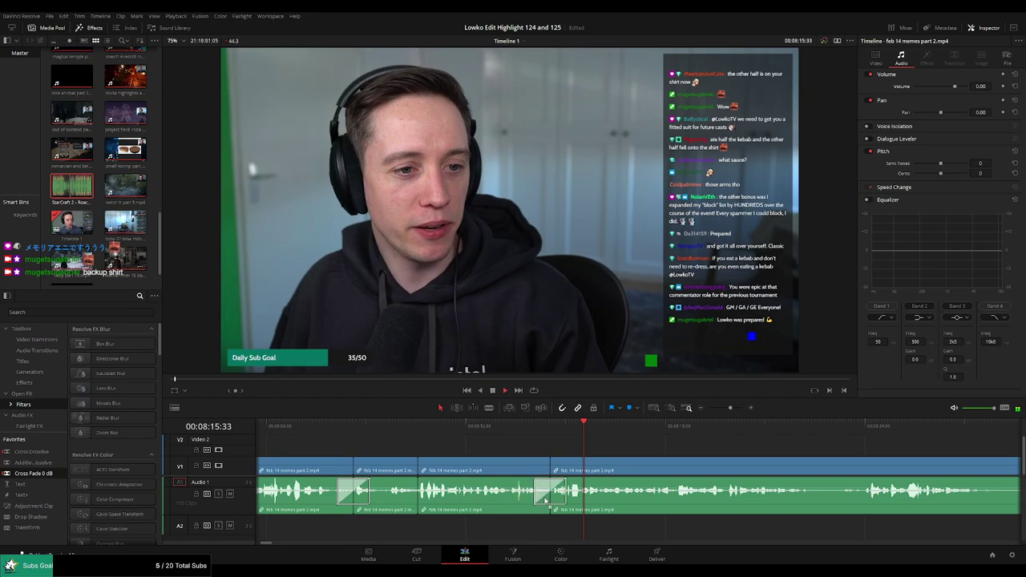
{"action": "left_click", "coordinate": [582, 446]}
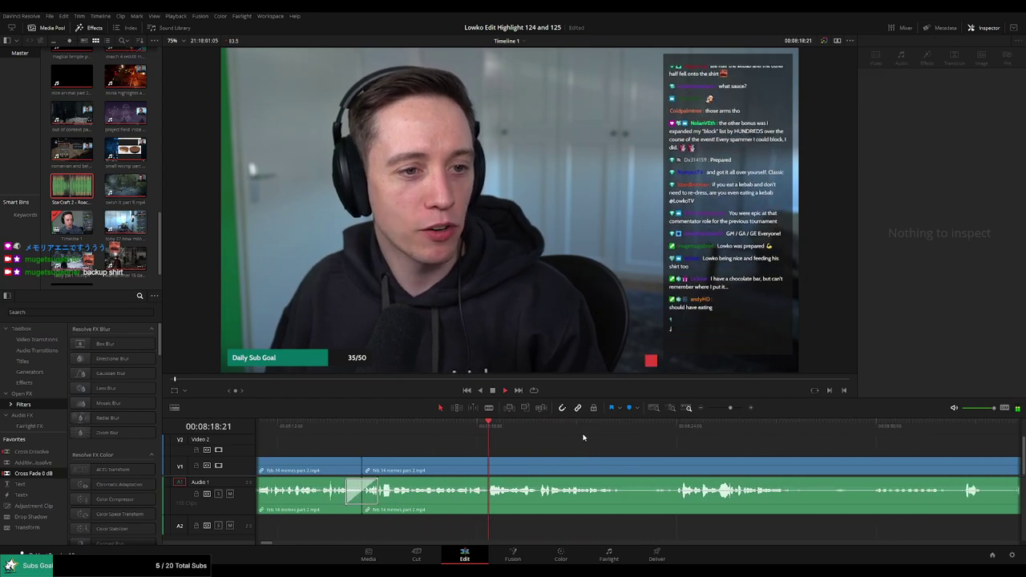
{"action": "left_click", "coordinate": [342, 429]}
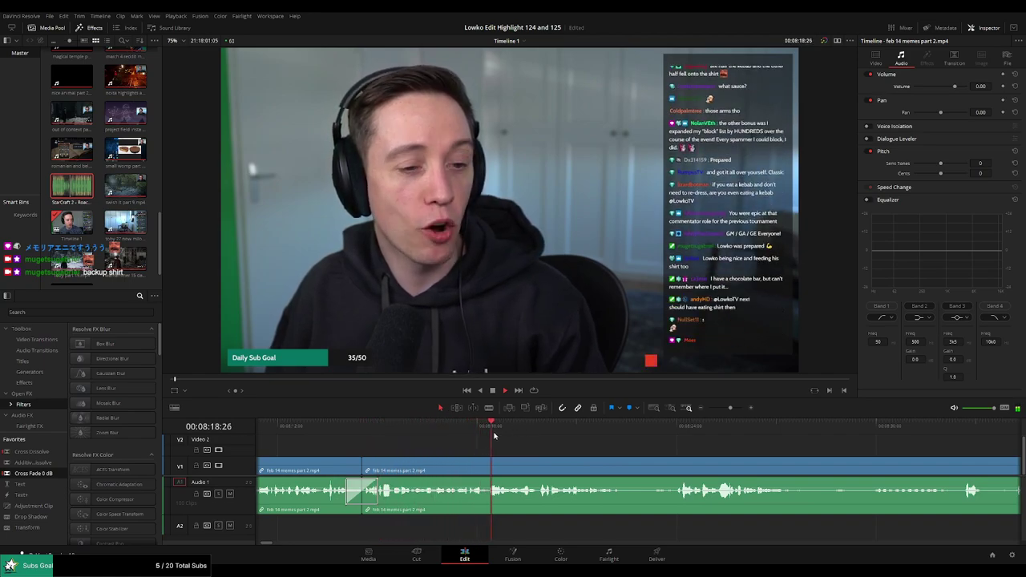
Cut a short unwanted section out near 08:22 and add a further split after the join
{"action": "scroll", "coordinate": [617, 457], "scroll_direction": "right", "scroll_amount": 1}
{"action": "scroll", "coordinate": [541, 449], "scroll_direction": "right", "scroll_amount": 3}
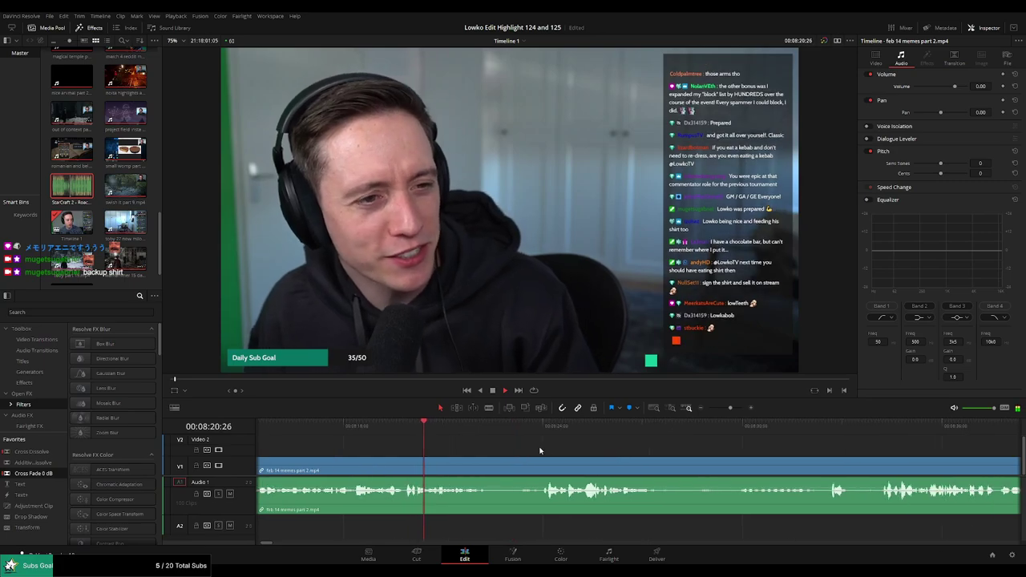
{"action": "scroll", "coordinate": [539, 446], "scroll_direction": "right", "scroll_amount": 2}
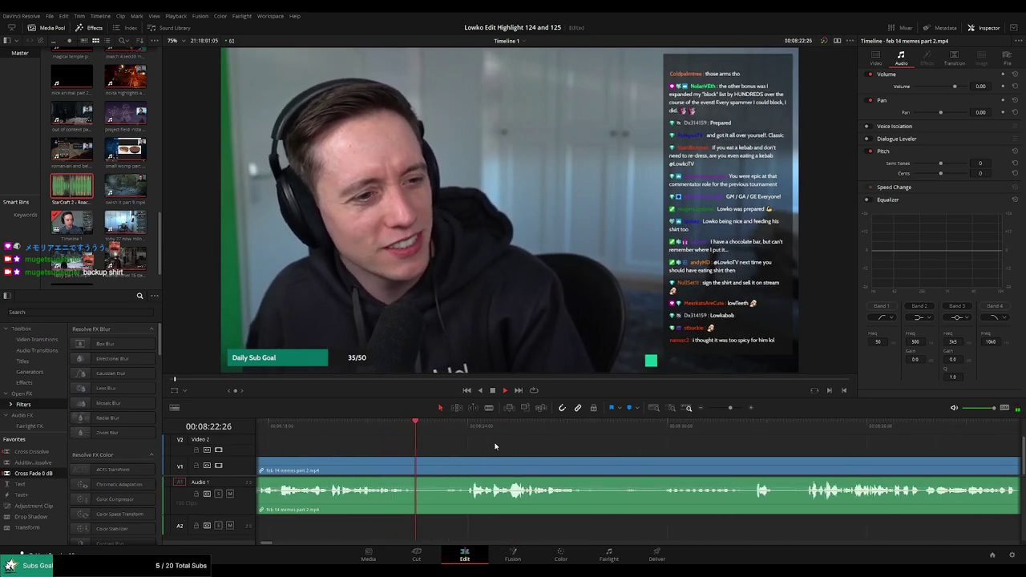
{"action": "key", "text": "b"}
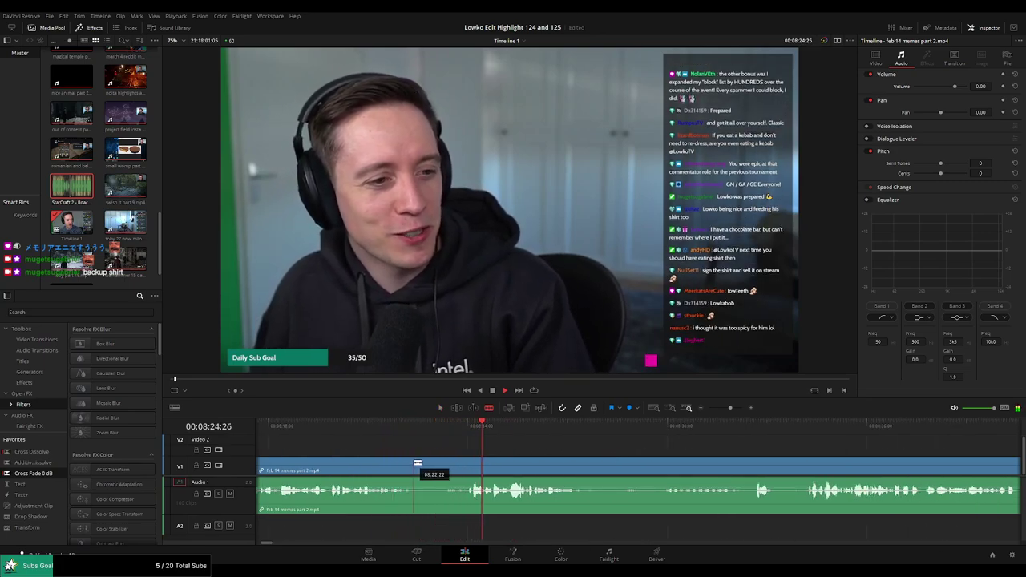
{"action": "left_click", "coordinate": [417, 465]}
{"action": "left_click", "coordinate": [467, 465]}
{"action": "key", "text": "a"}
{"action": "left_click", "coordinate": [449, 468]}
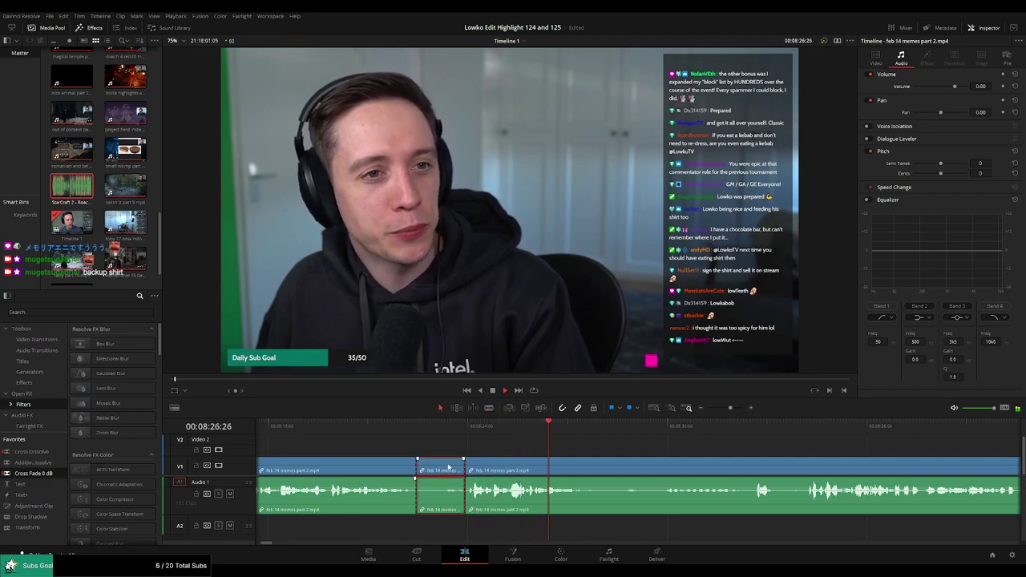
{"action": "key", "text": "Delete"}
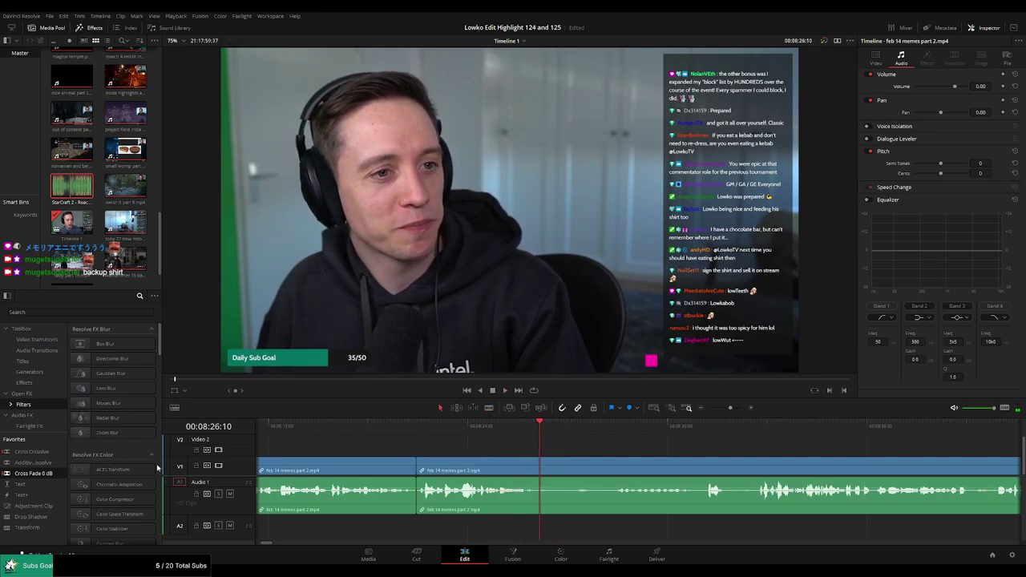
{"action": "key", "text": "b"}
{"action": "left_click", "coordinate": [538, 466]}
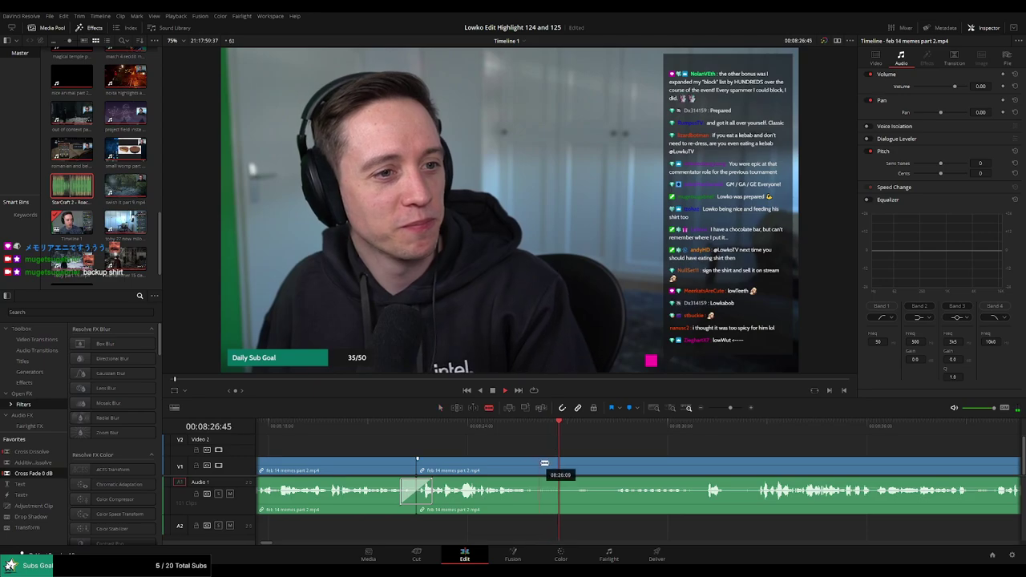
{"action": "left_click", "coordinate": [704, 425]}
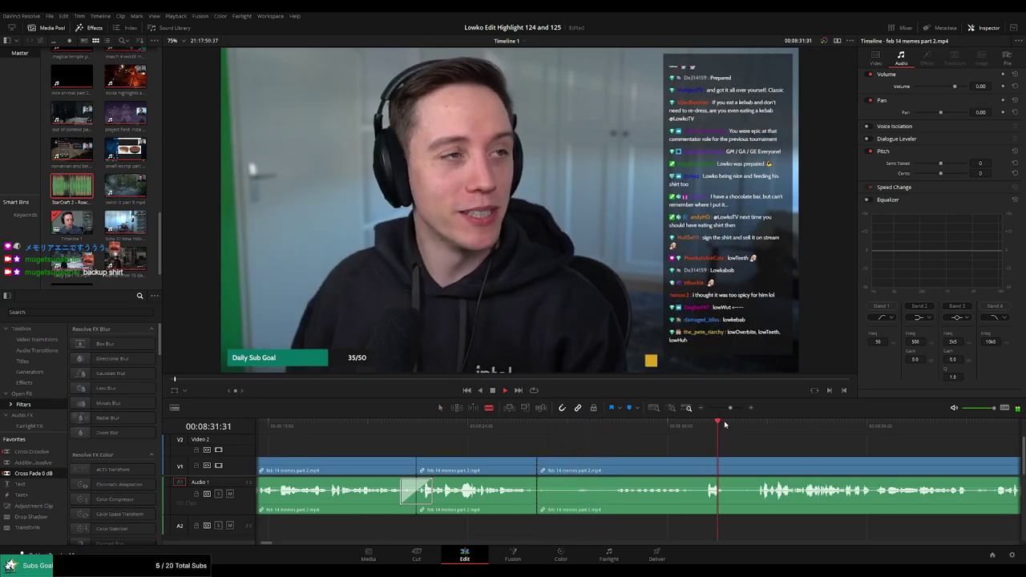
Ripple-delete an unwanted stretch of the feb 14 memes part 2 clip after reviewing the footage
{"action": "scroll", "coordinate": [582, 436], "scroll_direction": "right", "scroll_amount": 5}
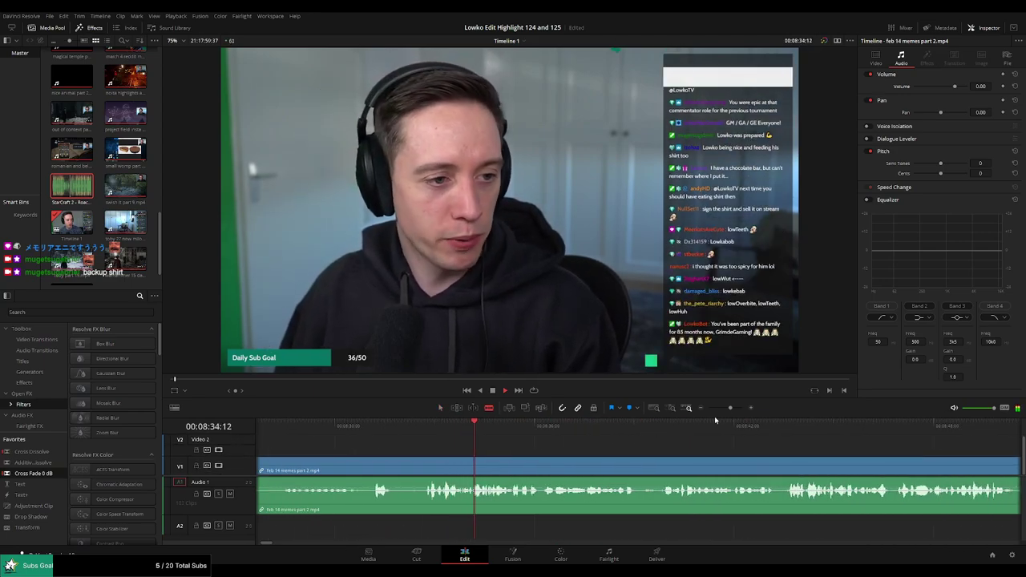
{"action": "mouse_move", "coordinate": [731, 408]}
{"action": "left_mouse_down"}
{"action": "mouse_move", "coordinate": [712, 411]}
{"action": "mouse_move", "coordinate": [726, 412]}
{"action": "left_mouse_up"}
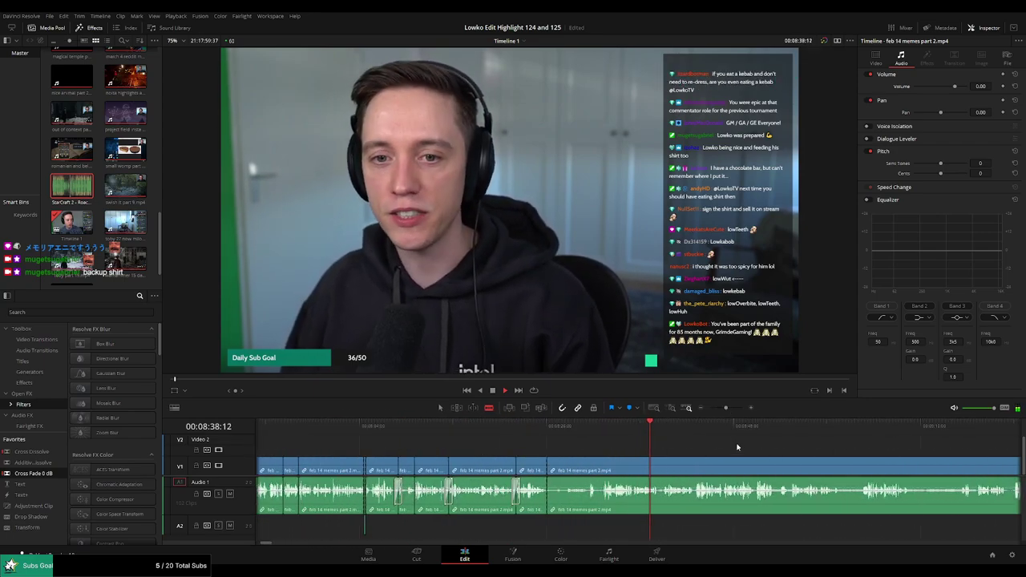
{"action": "scroll", "coordinate": [742, 447], "scroll_direction": "right", "scroll_amount": 3}
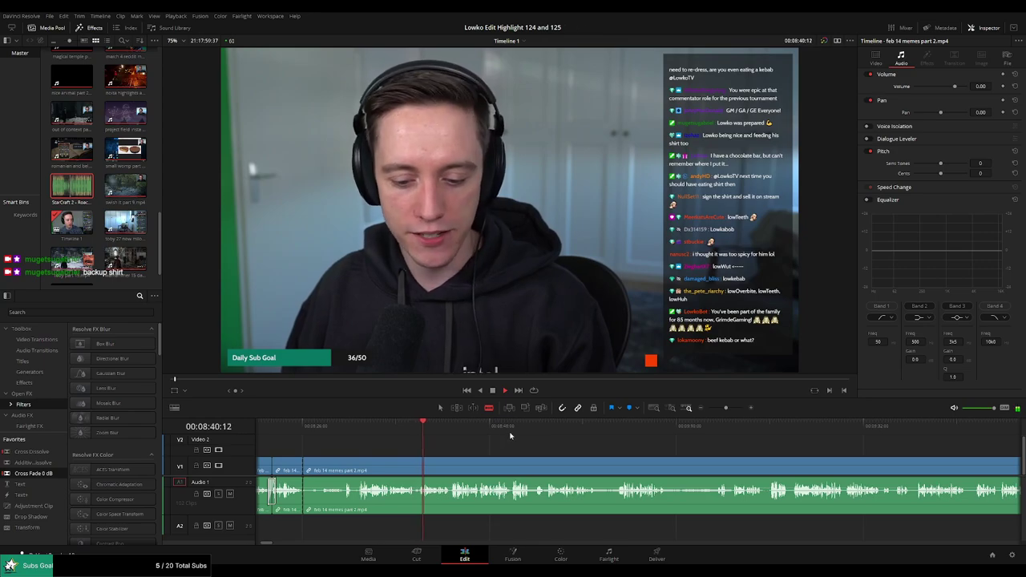
{"action": "left_click", "coordinate": [452, 430]}
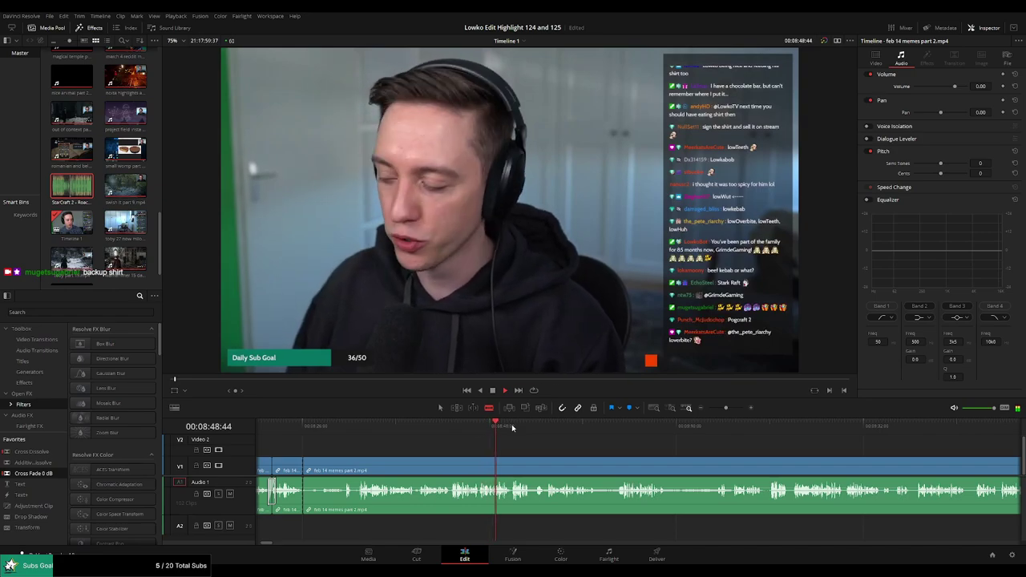
{"action": "left_click", "coordinate": [668, 425]}
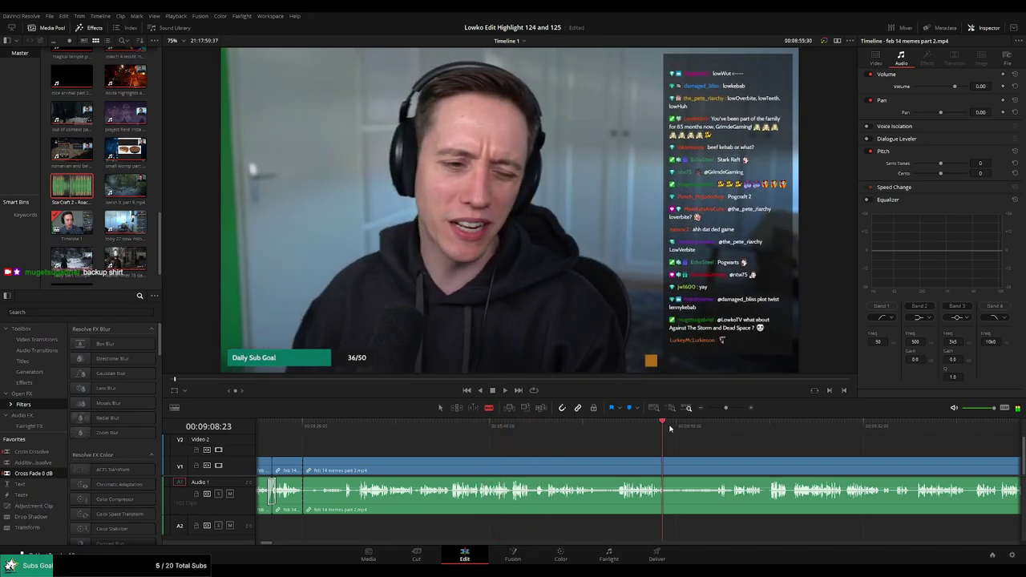
{"action": "left_click", "coordinate": [717, 426]}
{"action": "key", "text": "space"}
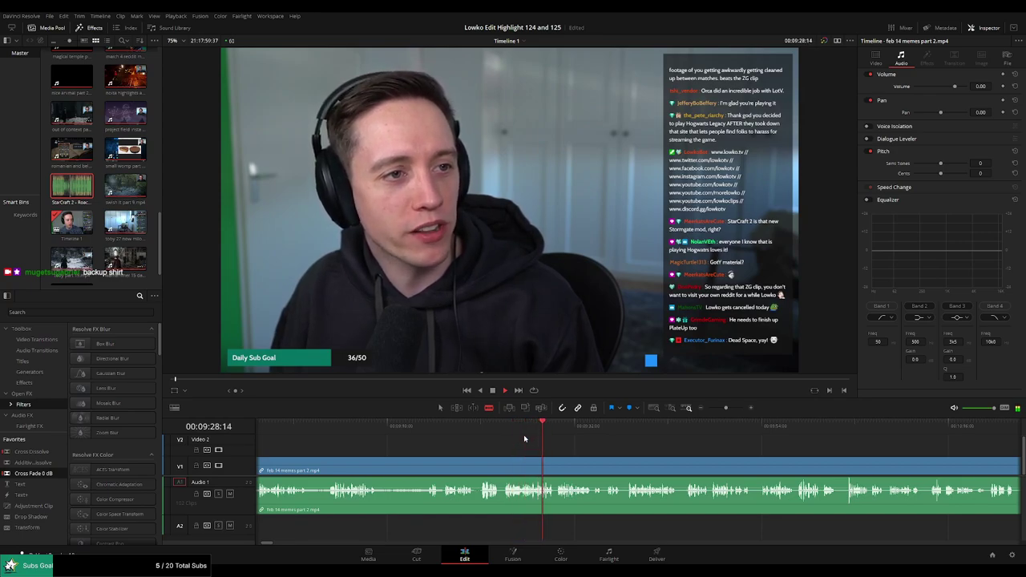
{"action": "scroll", "coordinate": [528, 441], "scroll_direction": "up", "scroll_amount": 2}
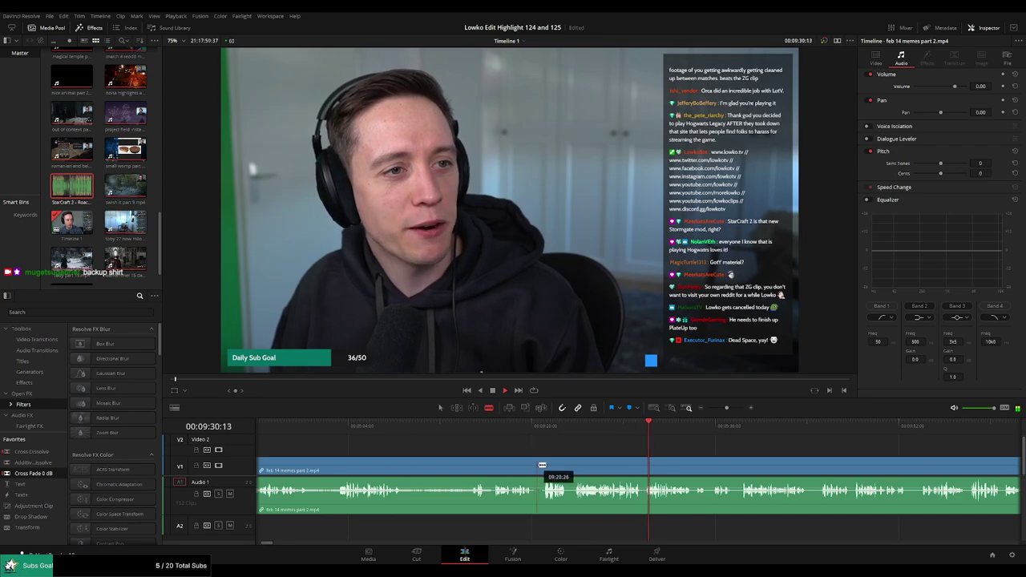
{"action": "left_click", "coordinate": [525, 468]}
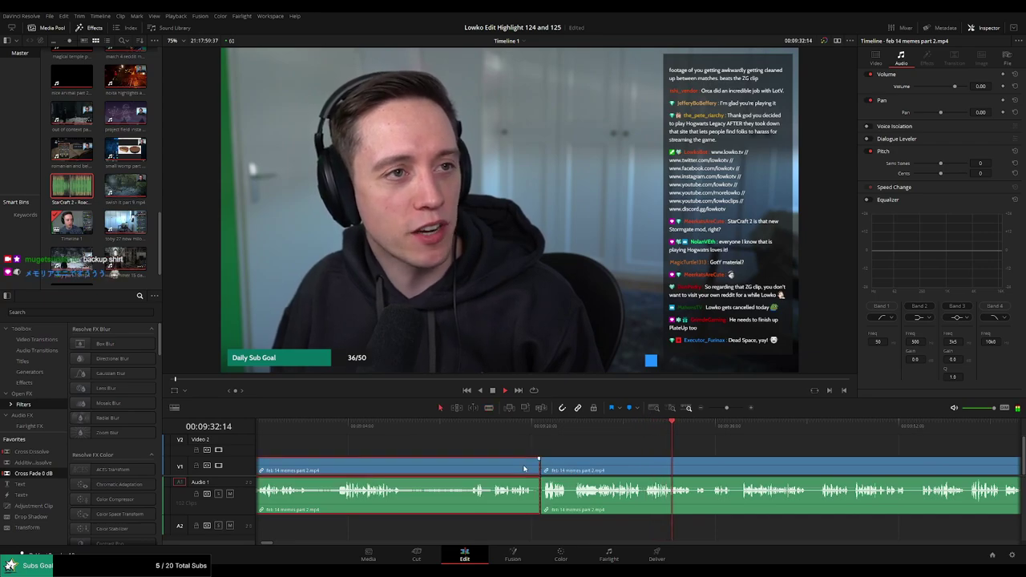
{"action": "key", "text": "Delete"}
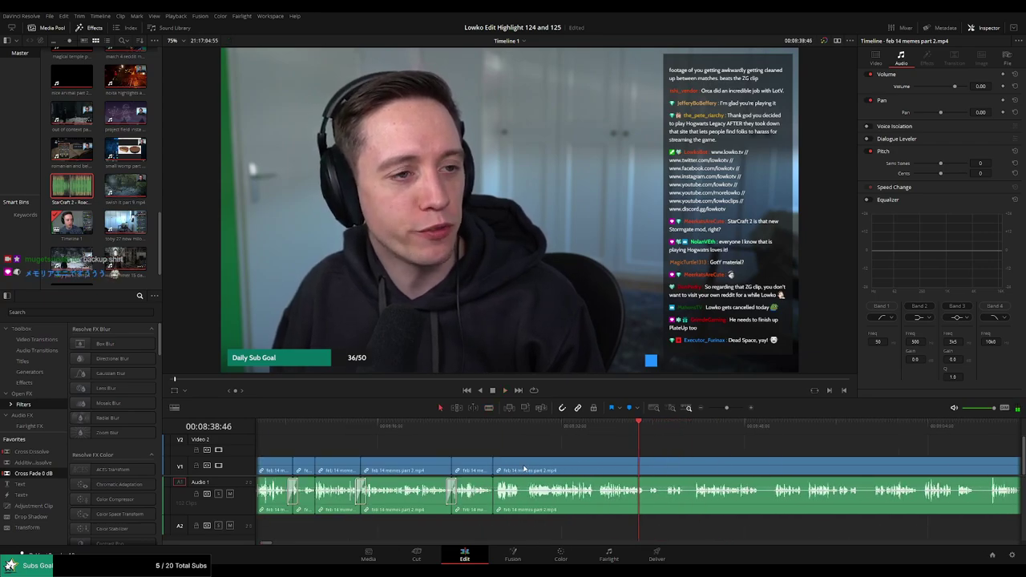
Blade the clip and ripple-delete the short leftover piece, leaving a join around 08:43
{"action": "left_click", "coordinate": [483, 425]}
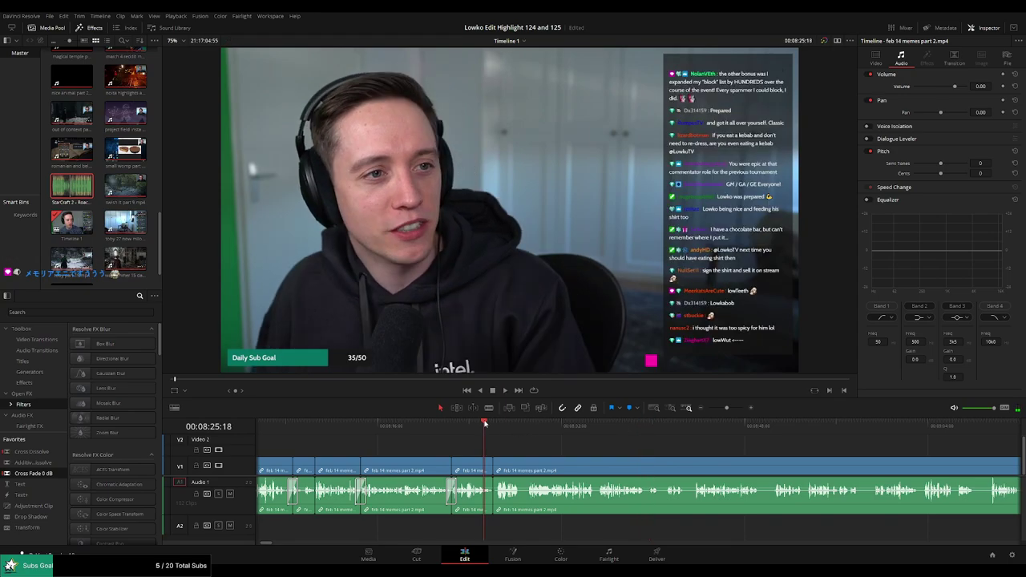
{"action": "left_click", "coordinate": [638, 425]}
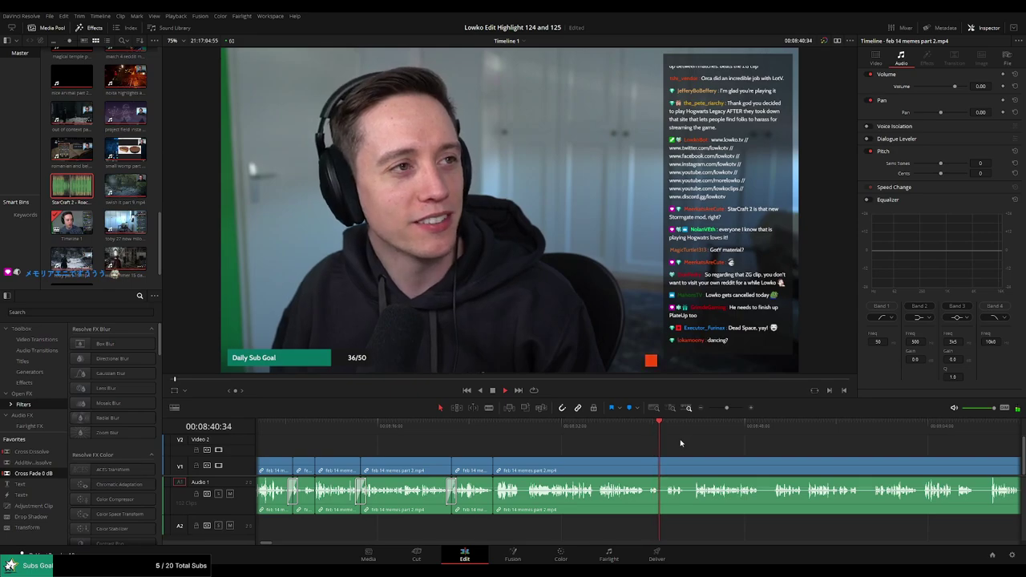
{"action": "scroll", "coordinate": [680, 444], "scroll_direction": "up", "scroll_amount": 2}
{"action": "scroll", "coordinate": [550, 435], "scroll_direction": "up", "scroll_amount": 2}
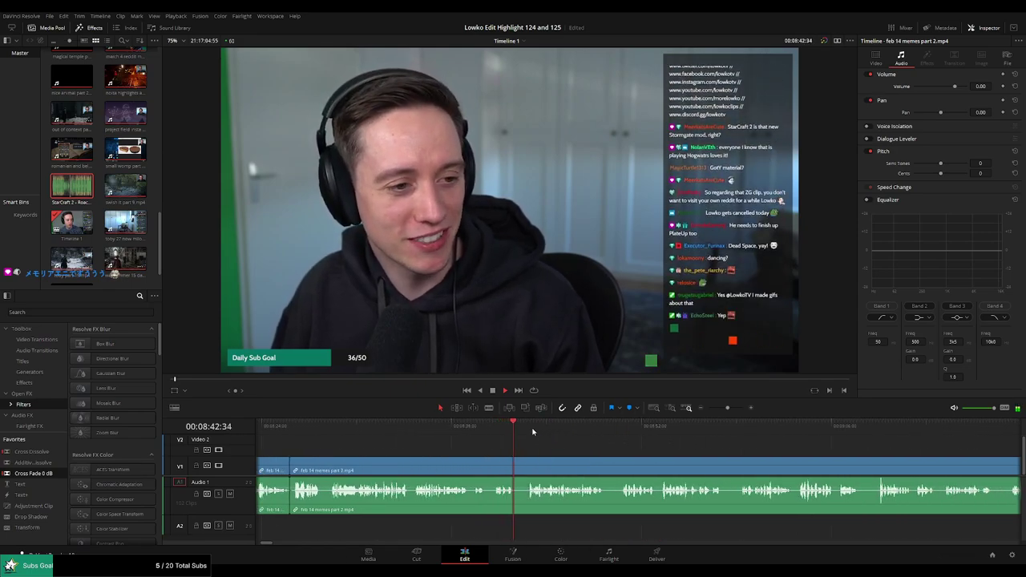
{"action": "key", "text": "b"}
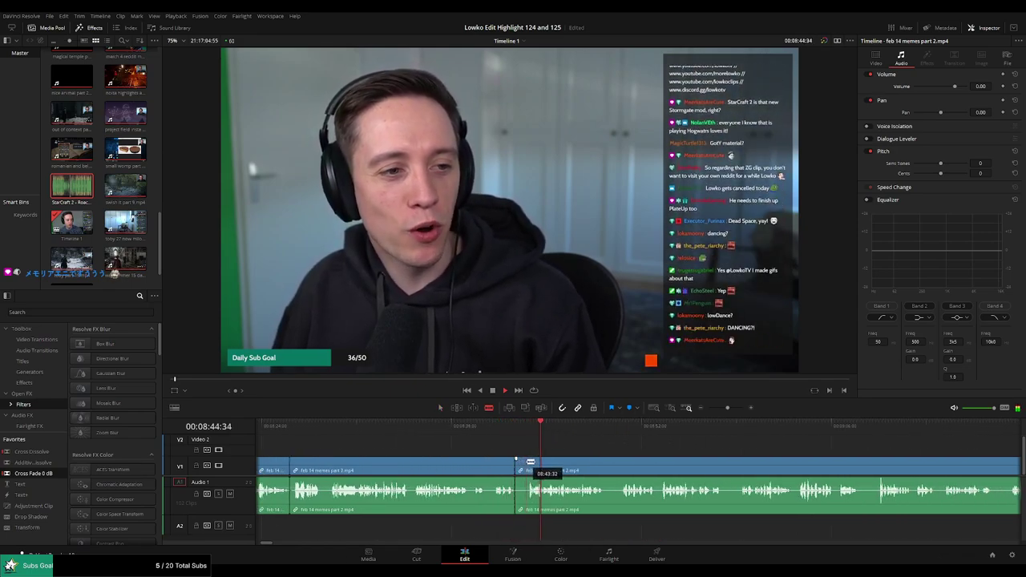
{"action": "left_click", "coordinate": [530, 463]}
{"action": "key", "text": "a"}
{"action": "key", "text": "Delete"}
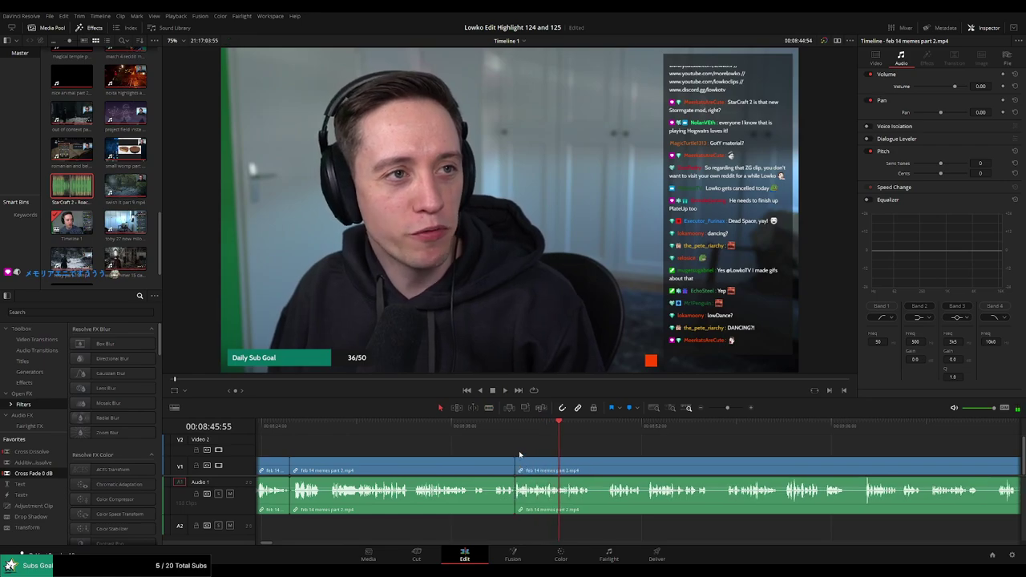
{"action": "left_click", "coordinate": [509, 429]}
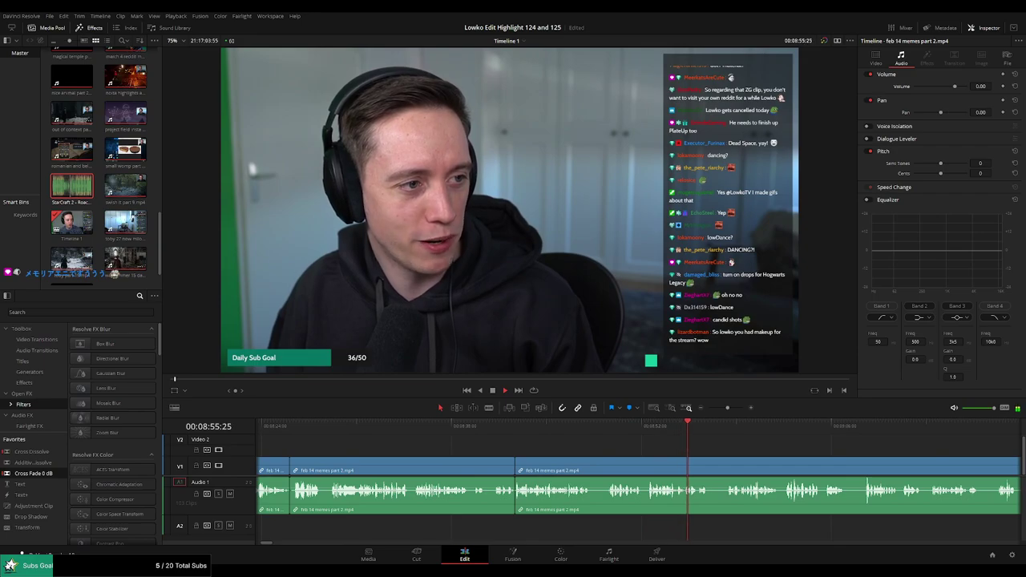
Ripple-delete the small leftover piece of the stream clip
{"action": "scroll", "coordinate": [577, 445], "scroll_direction": "right", "scroll_amount": 3}
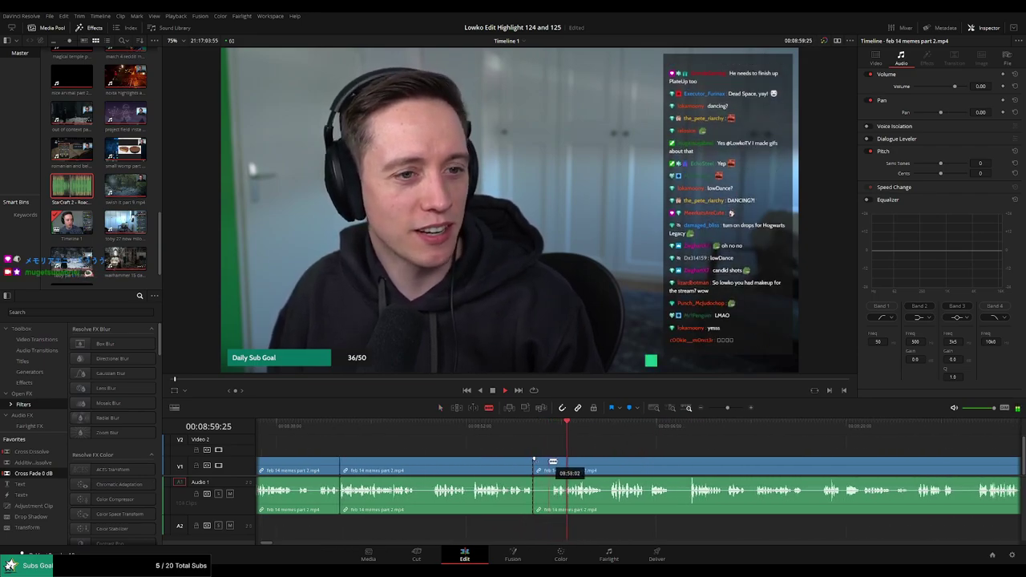
{"action": "key", "text": "Delete"}
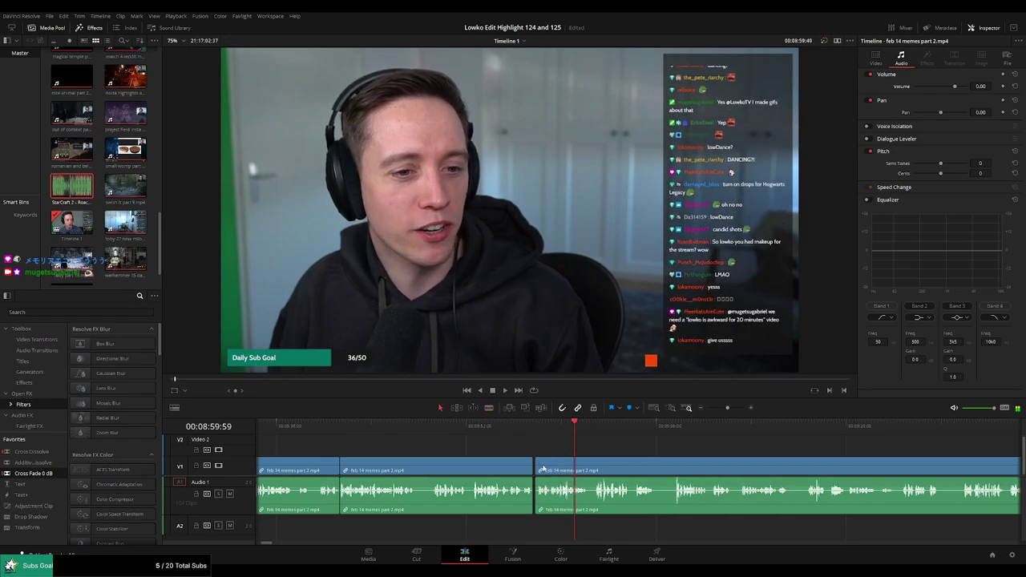
{"action": "scroll", "coordinate": [546, 449], "scroll_direction": "right", "scroll_amount": 2}
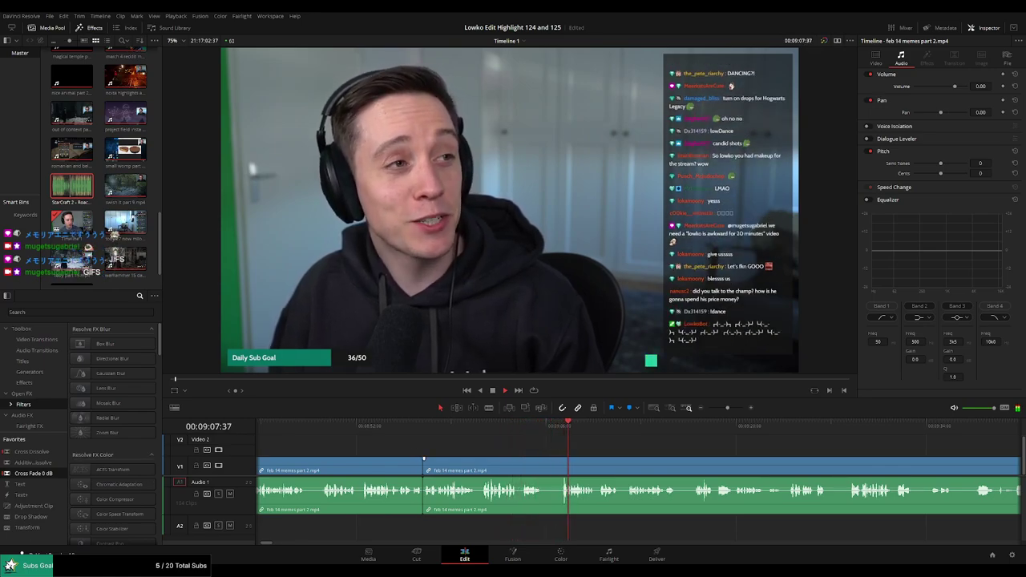
Blade the stream clip at a new point and keep reviewing the footage beyond it
{"action": "key", "text": "b"}
{"action": "left_click", "coordinate": [542, 473]}
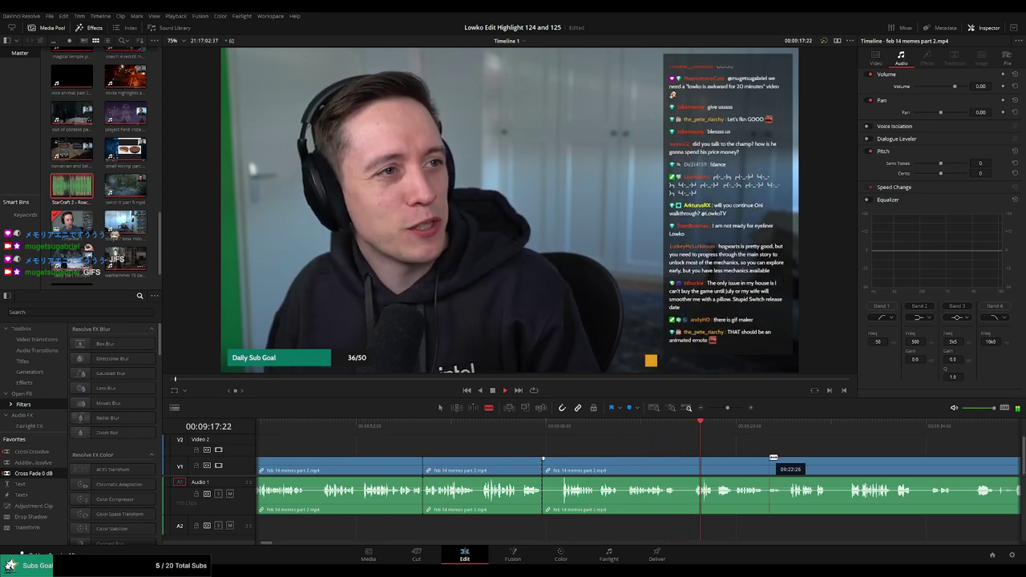
{"action": "scroll", "coordinate": [601, 443], "scroll_direction": "right", "scroll_amount": 3}
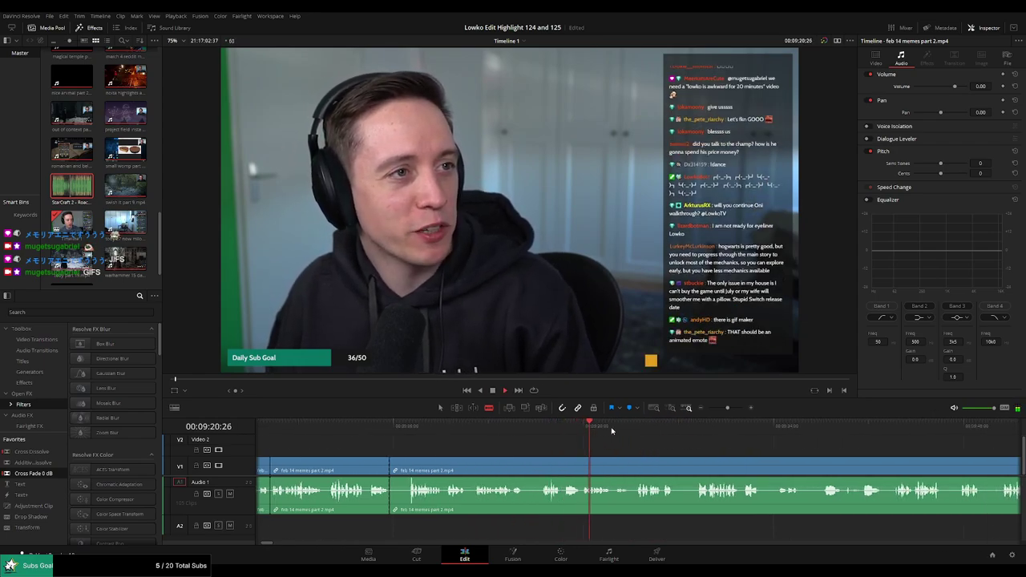
{"action": "left_click", "coordinate": [692, 425]}
{"action": "scroll", "coordinate": [641, 439], "scroll_direction": "right", "scroll_amount": 2}
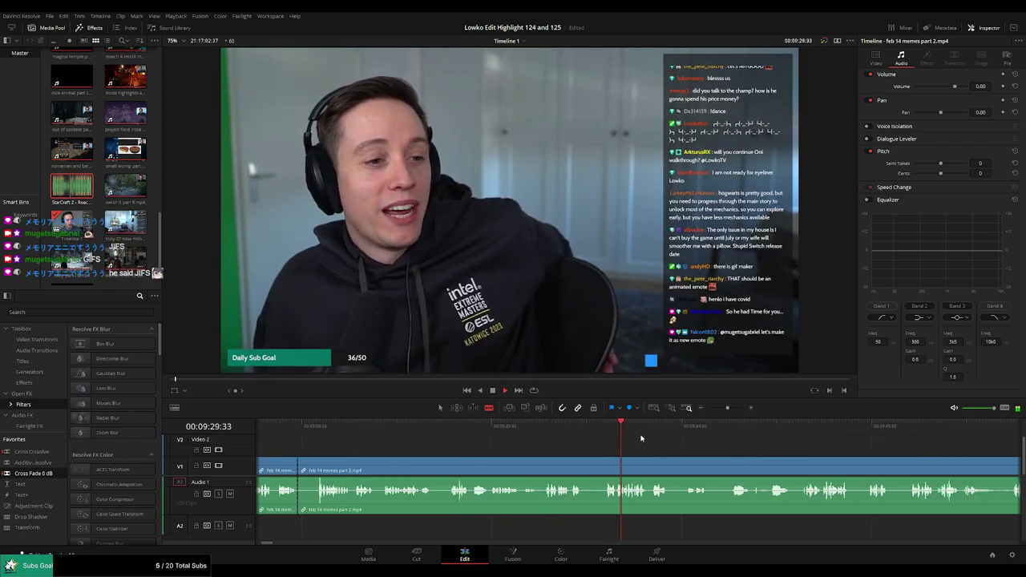
{"action": "key", "text": "space"}
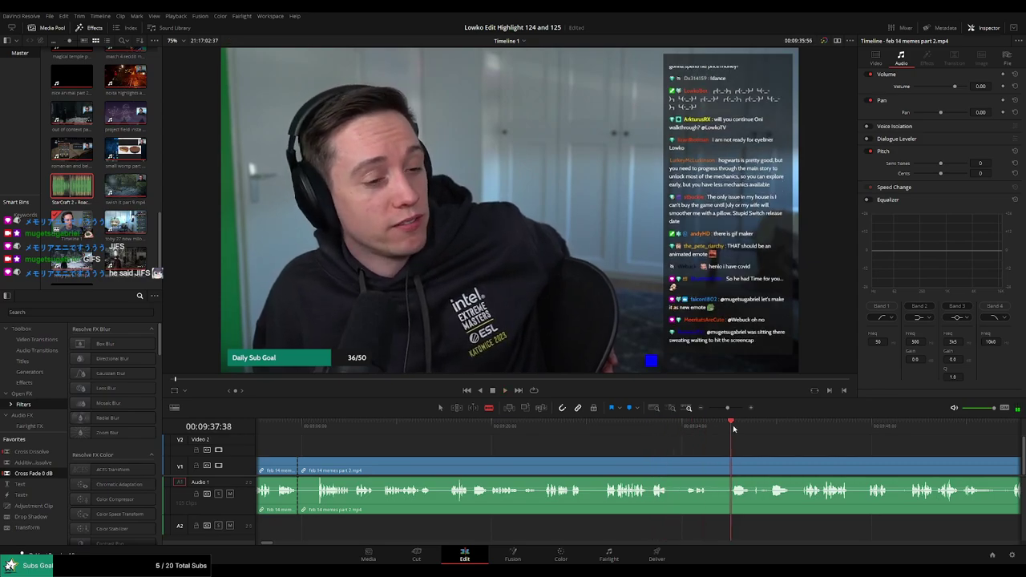
{"action": "left_click", "coordinate": [618, 426]}
{"action": "left_click_drag", "start_coordinate": [648, 427], "coordinate": [729, 434]}
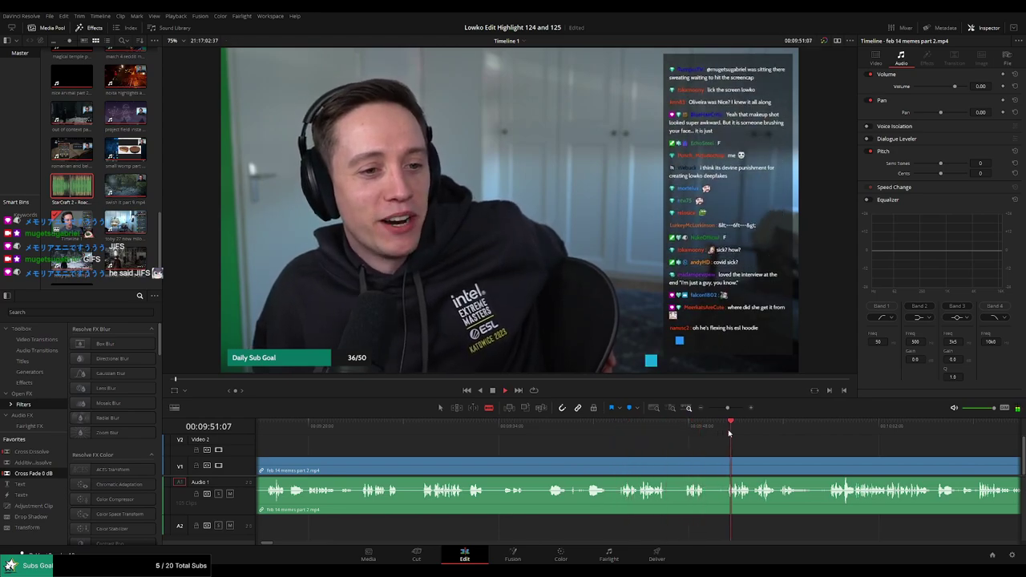
{"action": "left_click", "coordinate": [831, 429]}
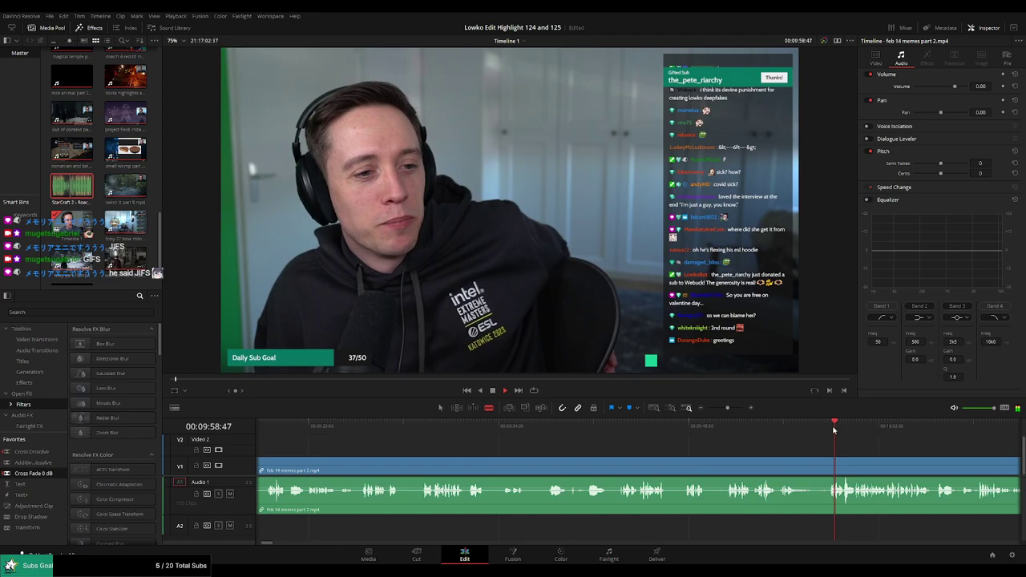
{"action": "left_click", "coordinate": [665, 425]}
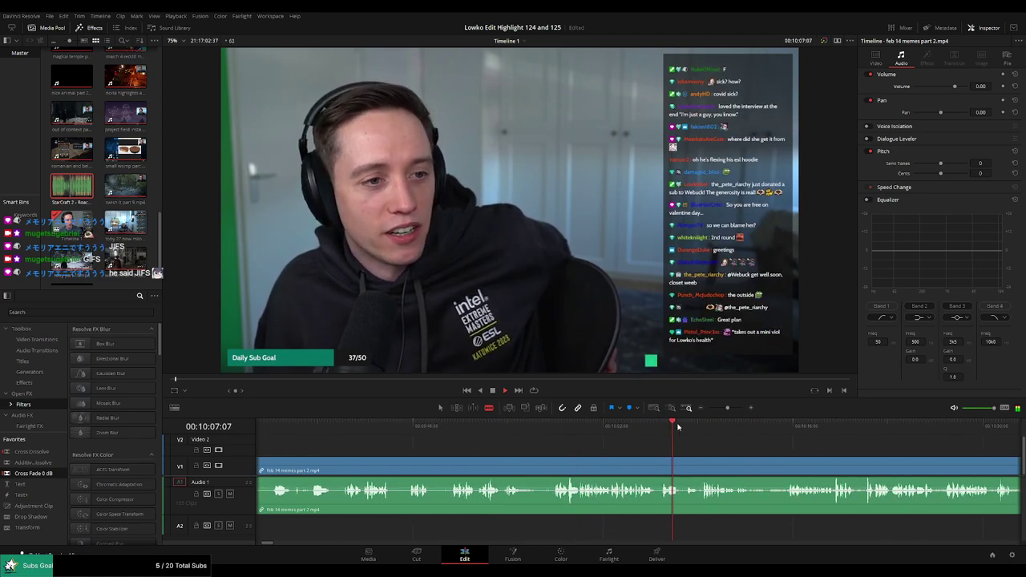
{"action": "left_click_drag", "start_coordinate": [702, 426], "coordinate": [790, 426]}
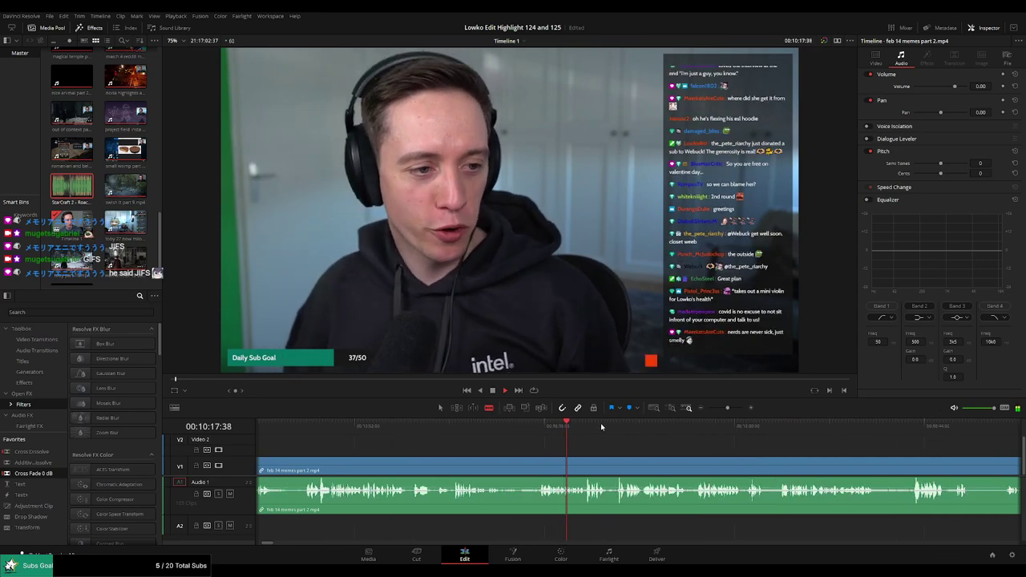
{"action": "left_click", "coordinate": [619, 426]}
{"action": "left_click", "coordinate": [763, 426]}
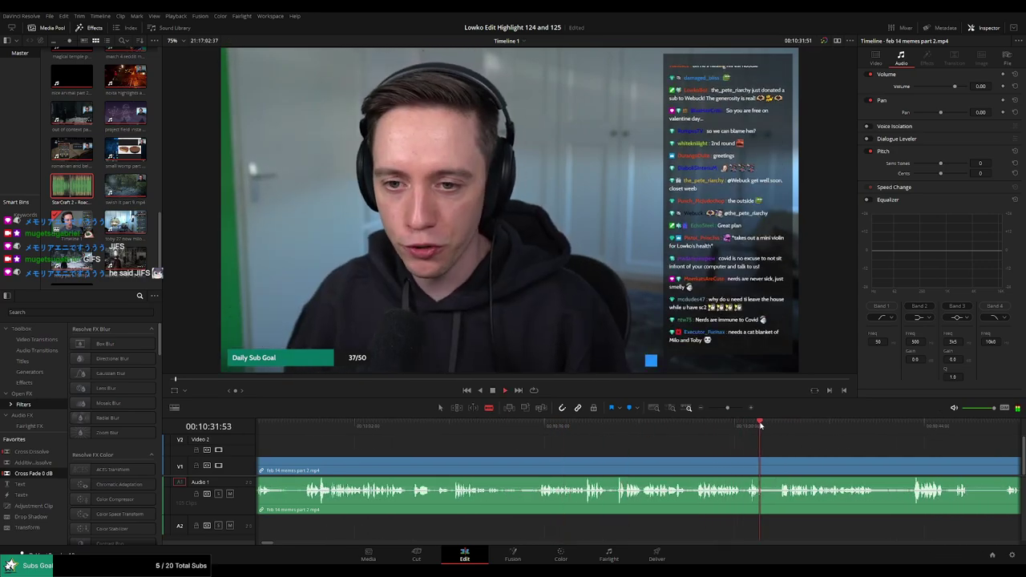
{"action": "left_click", "coordinate": [785, 425]}
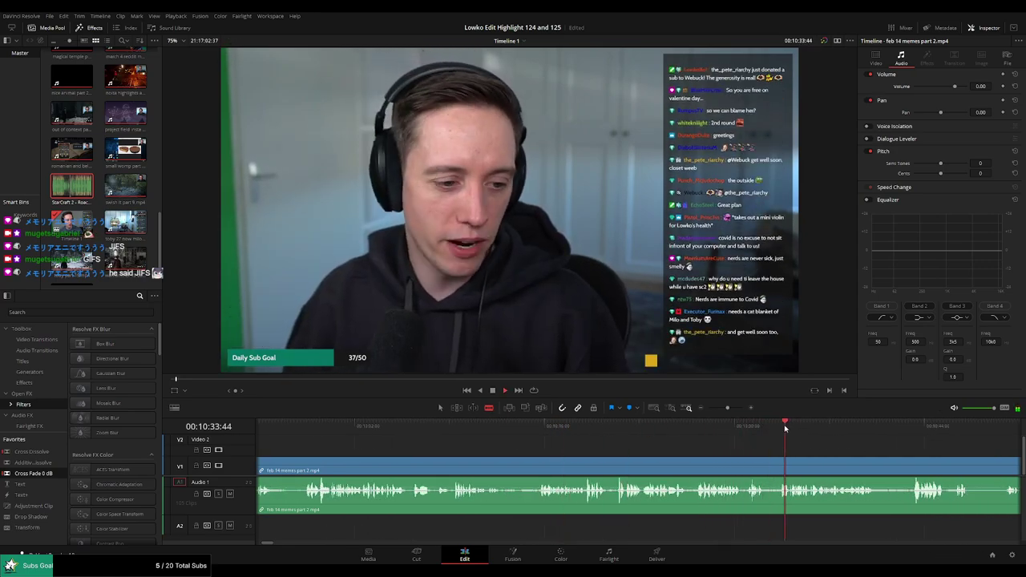
{"action": "left_click", "coordinate": [697, 425]}
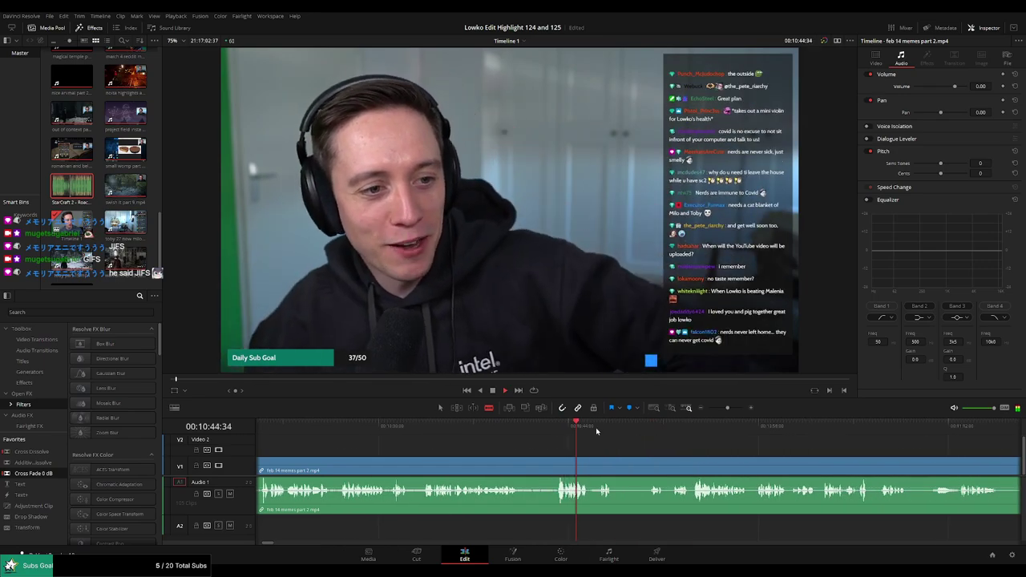
{"action": "left_click", "coordinate": [595, 427]}
{"action": "left_click_drag", "start_coordinate": [596, 427], "coordinate": [646, 429]}
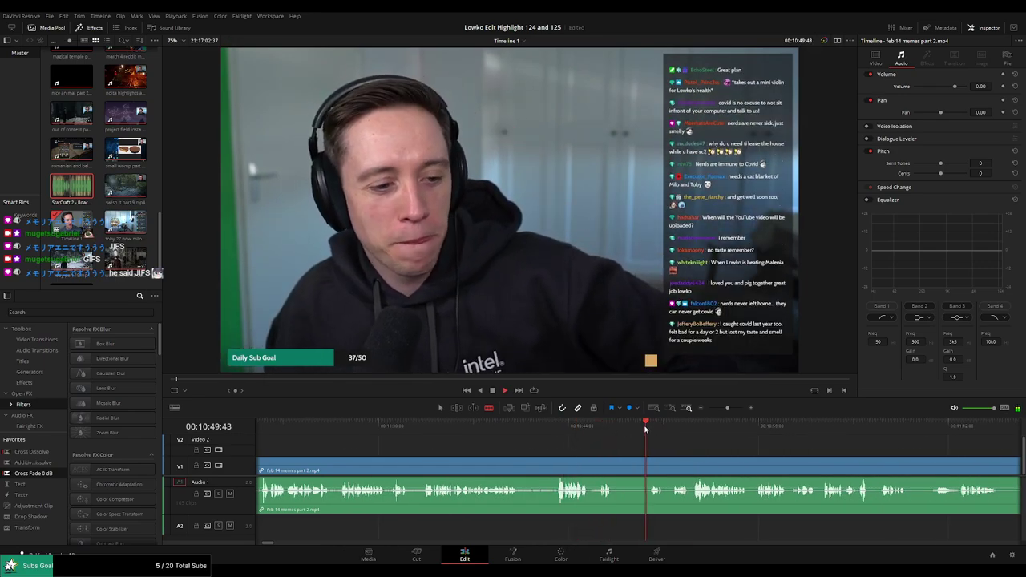
{"action": "scroll", "coordinate": [599, 438], "scroll_direction": "down", "scroll_amount": 3}
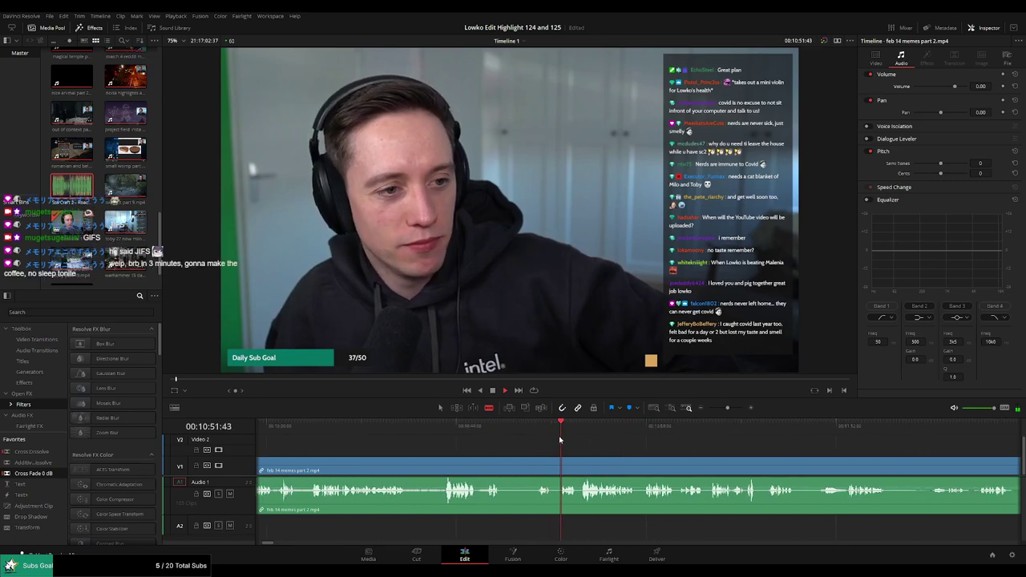
{"action": "left_click", "coordinate": [645, 428]}
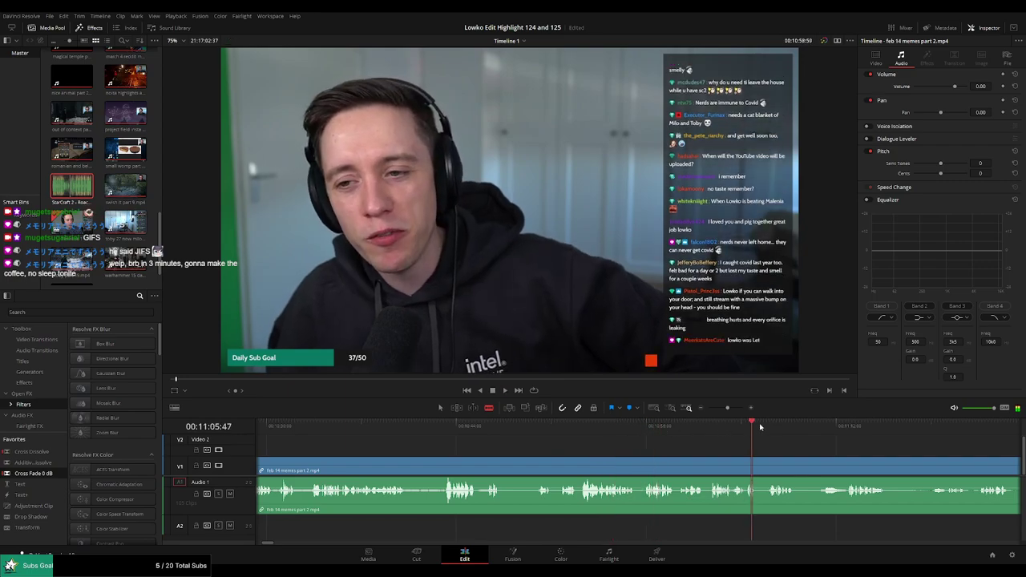
{"action": "left_click", "coordinate": [841, 426]}
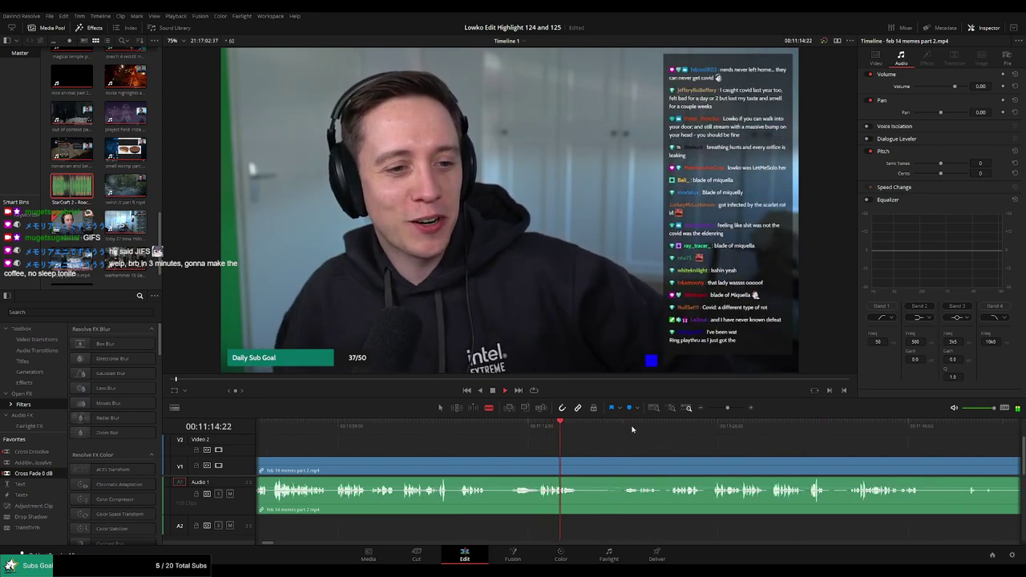
{"action": "key", "text": "l"}
{"action": "key", "text": "l"}
{"action": "key", "text": "l"}
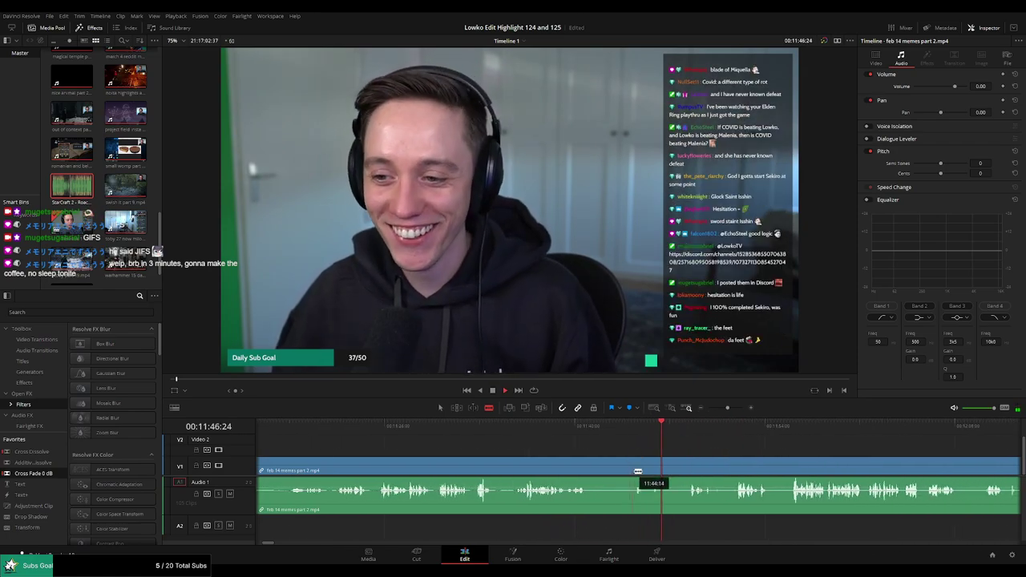
{"action": "left_click", "coordinate": [689, 427]}
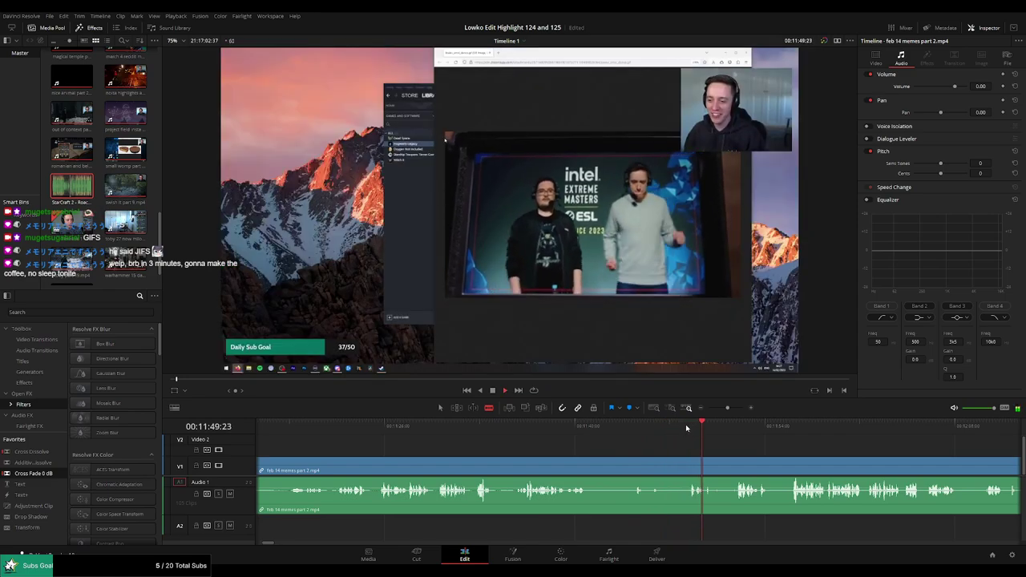
Ripple-delete the unwanted stretch where the webcam shot begins, discarding a trial audio cross-fade
{"action": "left_click", "coordinate": [633, 427]}
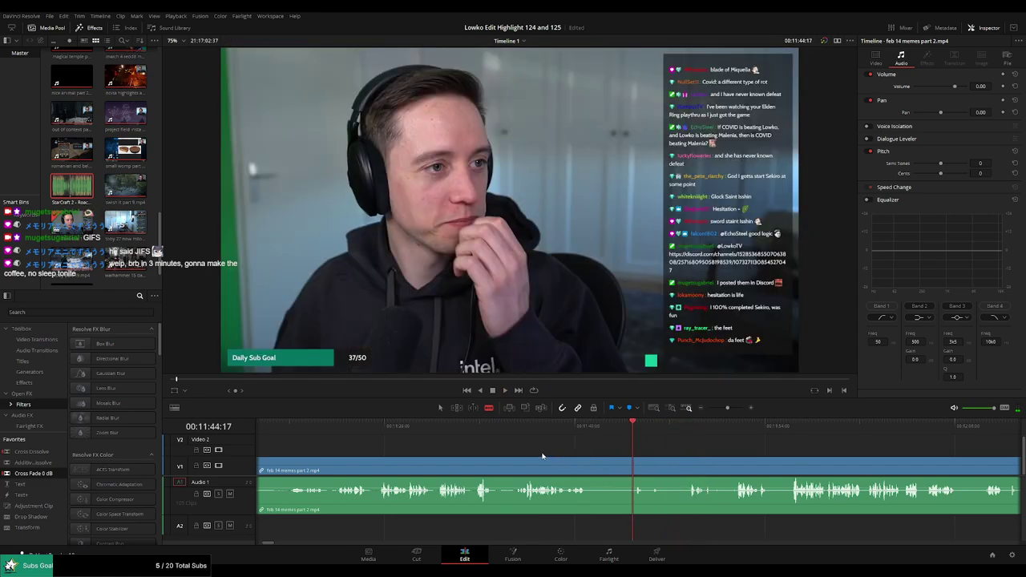
{"action": "left_click", "coordinate": [616, 471]}
{"action": "key", "text": "ctrl+b"}
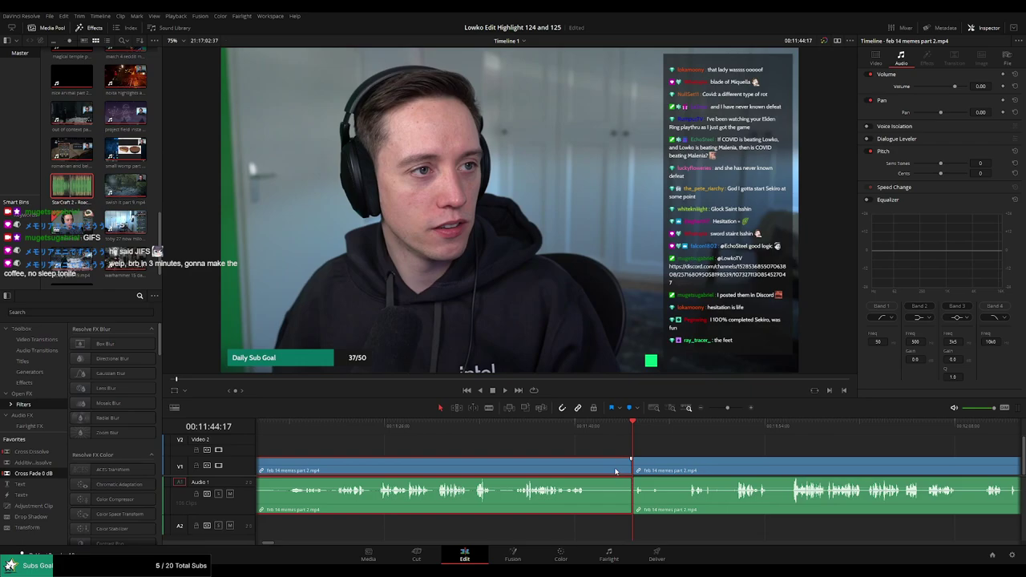
{"action": "left_click_drag", "start_coordinate": [632, 472], "coordinate": [514, 472]}
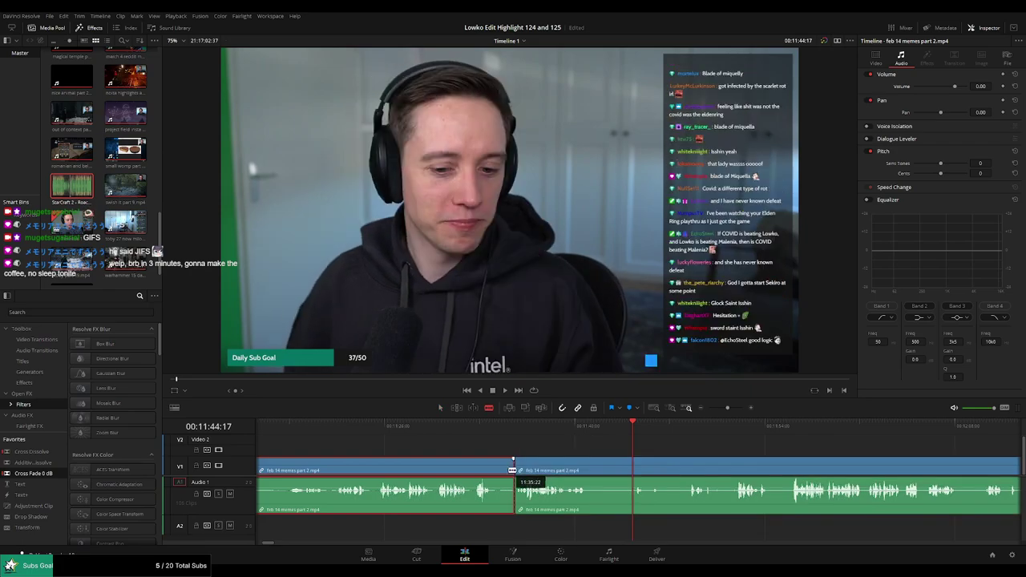
{"action": "key", "text": "Delete"}
{"action": "left_click", "coordinate": [514, 425]}
{"action": "key", "text": "space"}
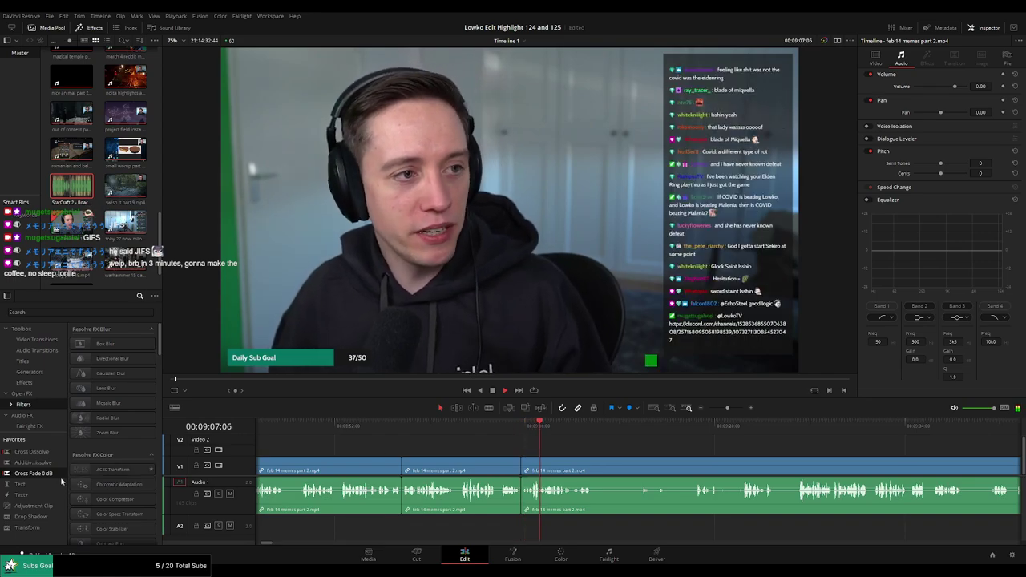
{"action": "left_click", "coordinate": [521, 506]}
{"action": "key", "text": "ctrl+shift+t"}
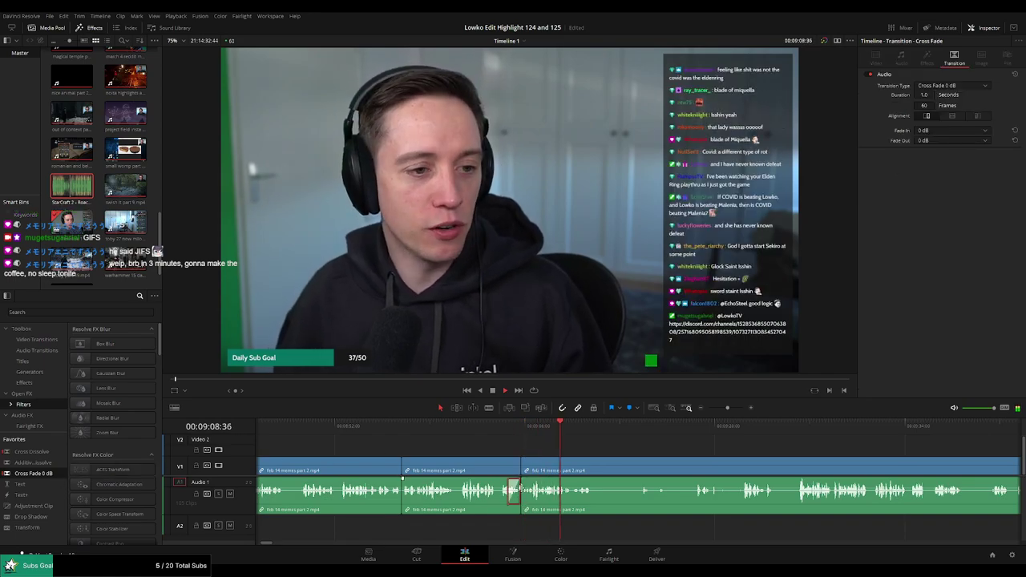
{"action": "key", "text": "Delete"}
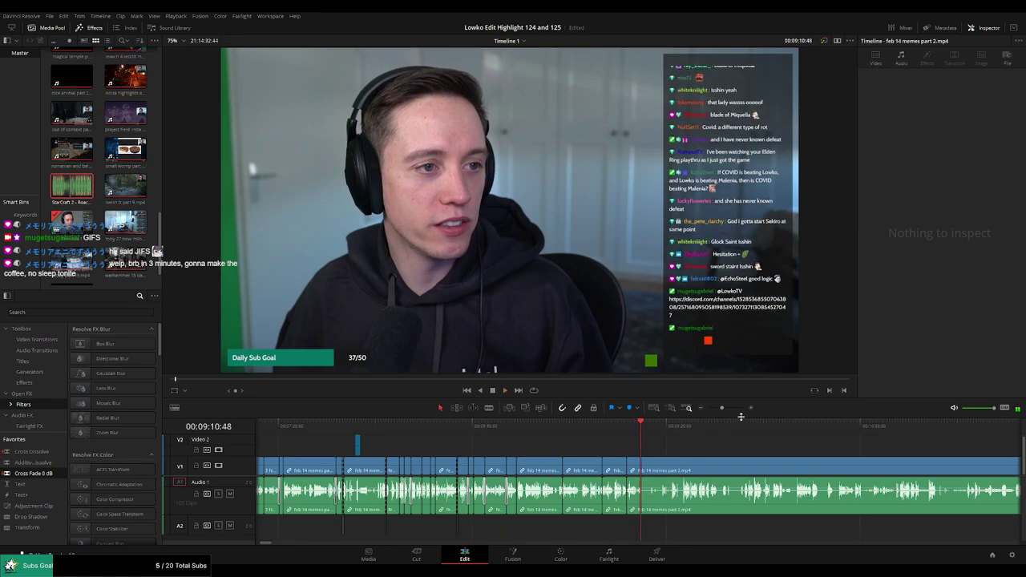
Blade out a short unwanted piece and put Cross Fade 0 dB on its audio join
{"action": "left_click_drag", "start_coordinate": [726, 408], "coordinate": [733, 408]}
{"action": "key", "text": "b"}
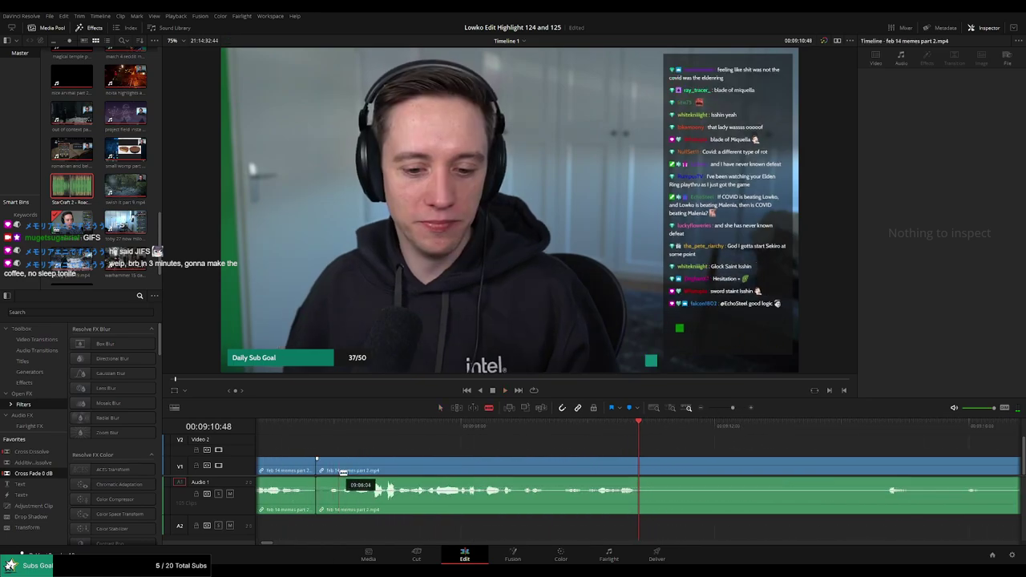
{"action": "left_click", "coordinate": [342, 473]}
{"action": "key", "text": "a"}
{"action": "left_click", "coordinate": [329, 474]}
{"action": "key", "text": "Delete"}
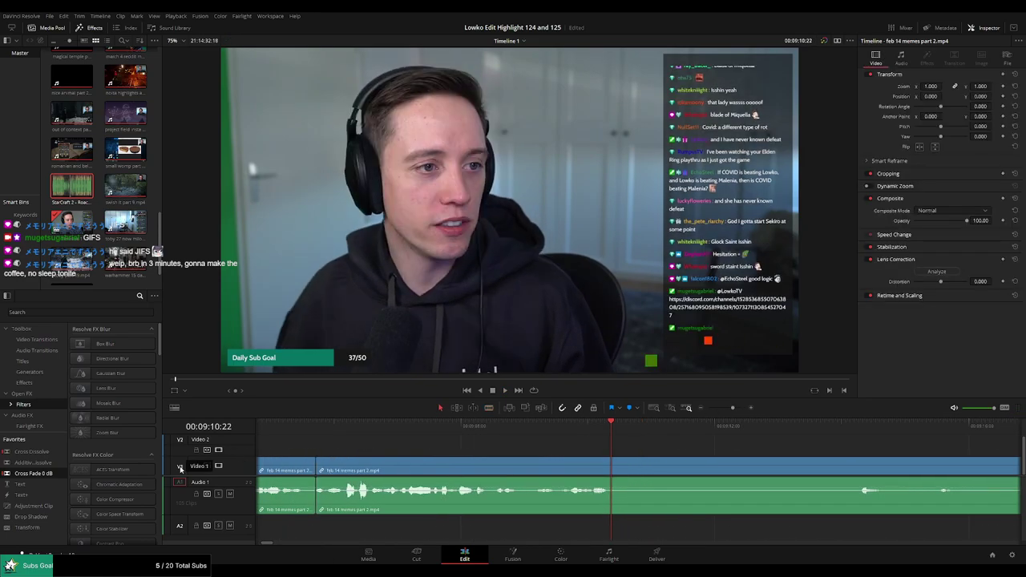
{"action": "left_click_drag", "start_coordinate": [49, 476], "coordinate": [327, 501]}
{"action": "key", "text": "Home"}
{"action": "key", "text": "space"}
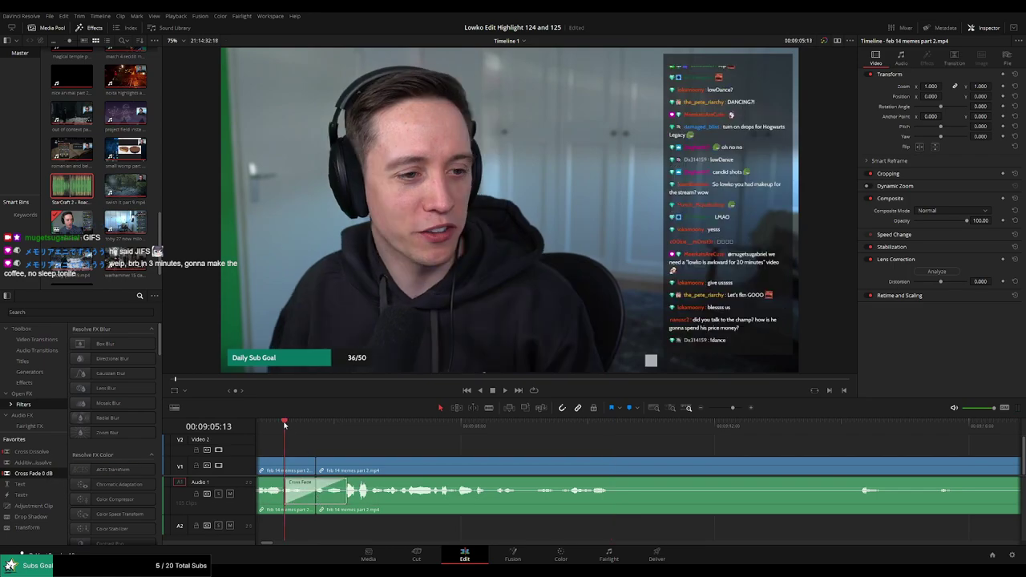
Cut out another unwanted middle stretch of the stream clip, closing the gap
{"action": "scroll", "coordinate": [706, 422], "scroll_direction": "up", "scroll_amount": 2}
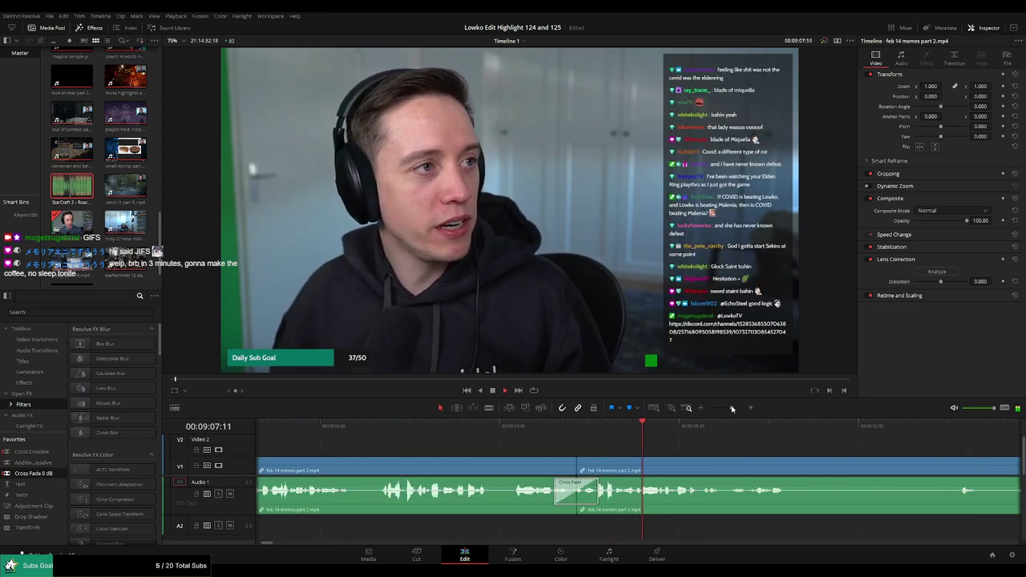
{"action": "left_click", "coordinate": [461, 469]}
{"action": "left_click", "coordinate": [523, 470]}
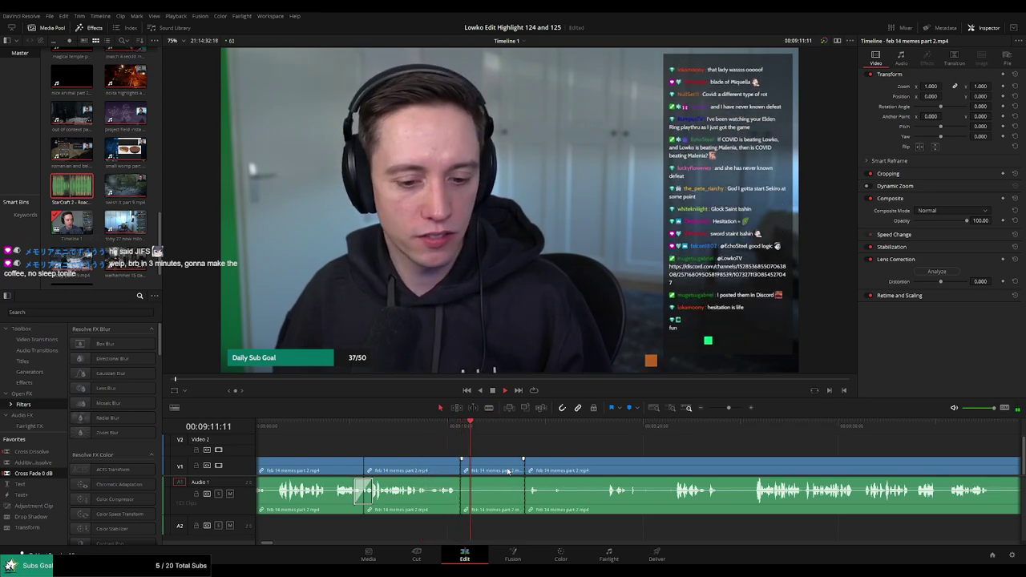
{"action": "key", "text": "a"}
{"action": "left_click", "coordinate": [508, 472]}
{"action": "key", "text": "Delete"}
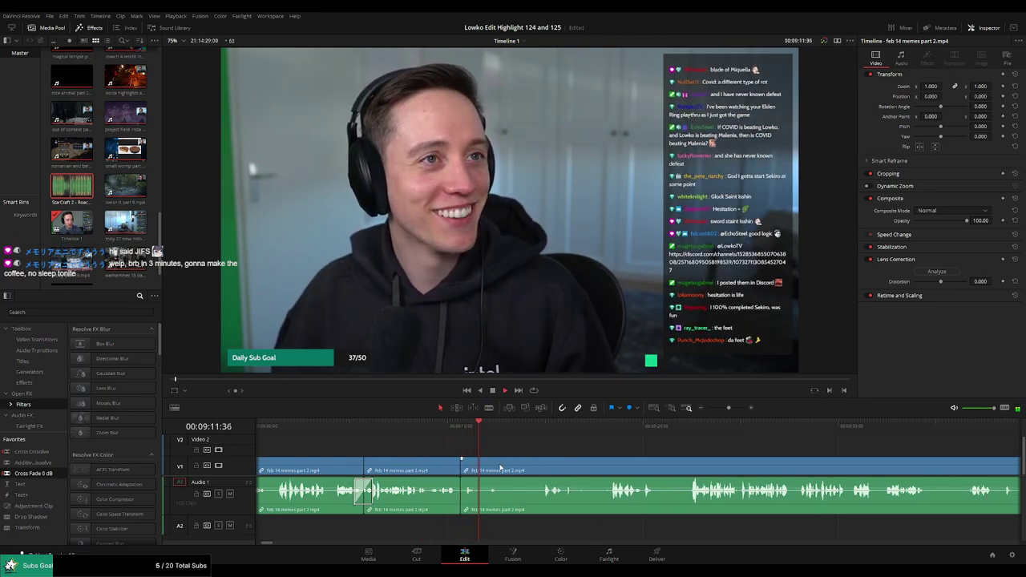
Remove one more short piece near 09:11, closing the gap
{"action": "key", "text": "b"}
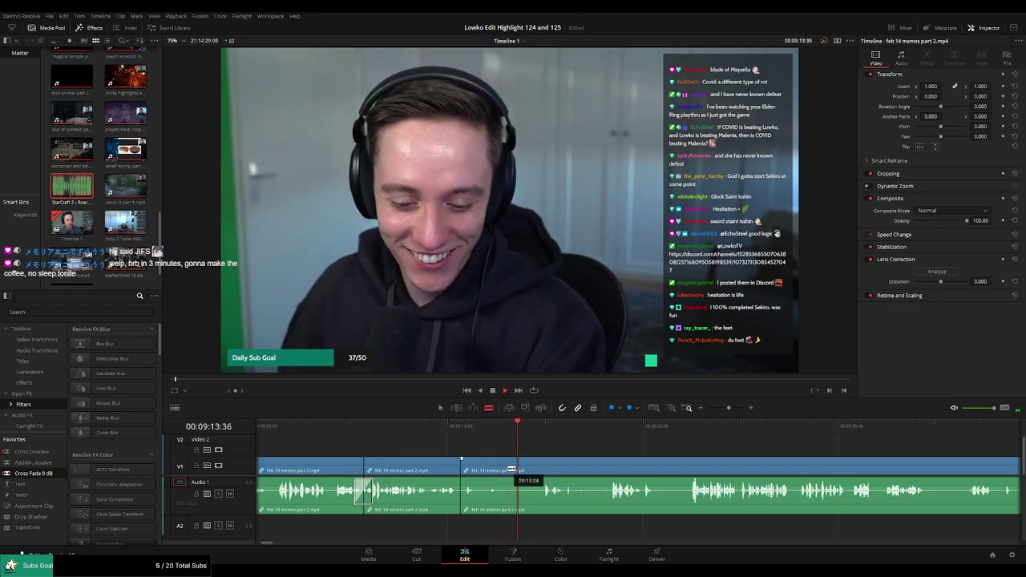
{"action": "left_click", "coordinate": [526, 470]}
{"action": "key", "text": "a"}
{"action": "left_click", "coordinate": [497, 470]}
{"action": "key", "text": "Delete"}
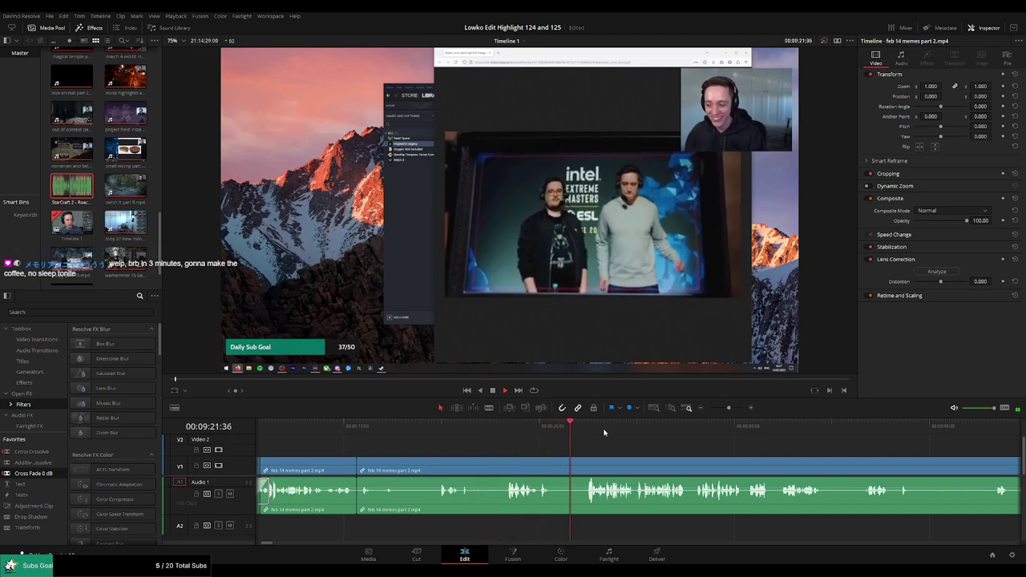
{"action": "scroll", "coordinate": [576, 444], "scroll_direction": "right", "scroll_amount": 1}
{"action": "scroll", "coordinate": [576, 444], "scroll_direction": "right", "scroll_amount": 4}
{"action": "scroll", "coordinate": [565, 443], "scroll_direction": "right", "scroll_amount": 1}
{"action": "scroll", "coordinate": [551, 441], "scroll_direction": "right", "scroll_amount": 2}
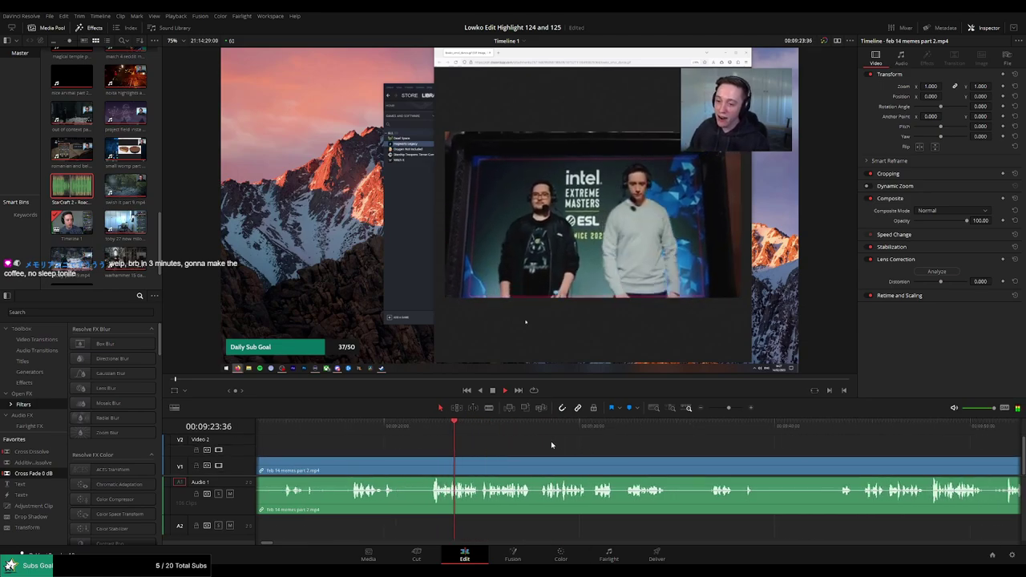
{"action": "scroll", "coordinate": [511, 441], "scroll_direction": "right", "scroll_amount": 3}
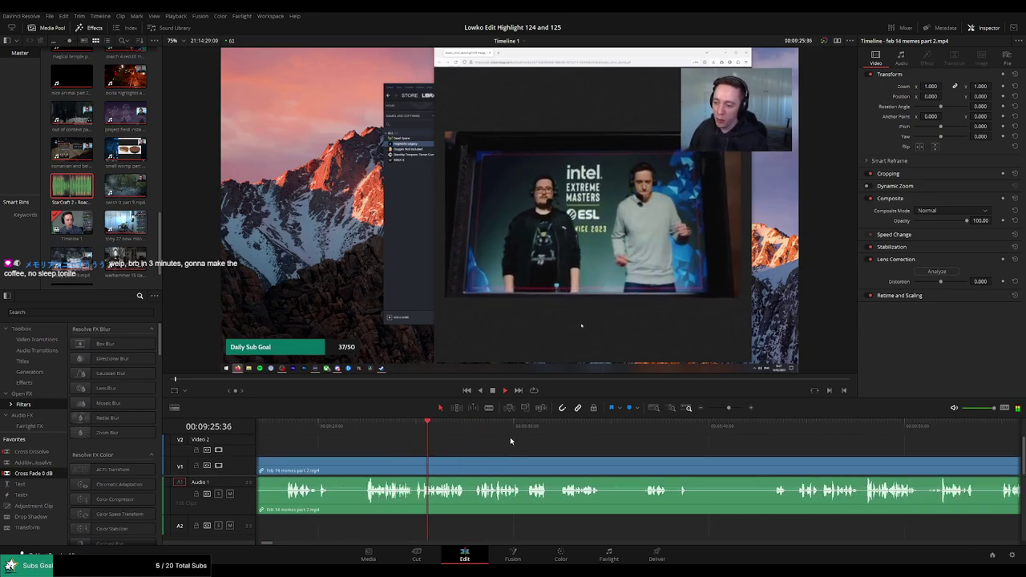
{"action": "scroll", "coordinate": [555, 443], "scroll_direction": "right", "scroll_amount": 2}
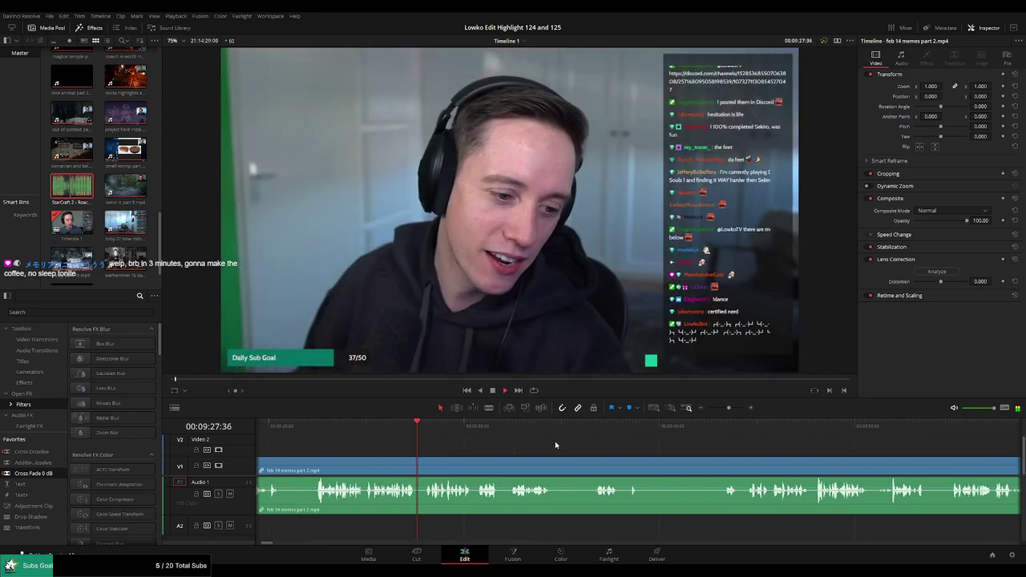
{"action": "scroll", "coordinate": [538, 447], "scroll_direction": "right", "scroll_amount": 2}
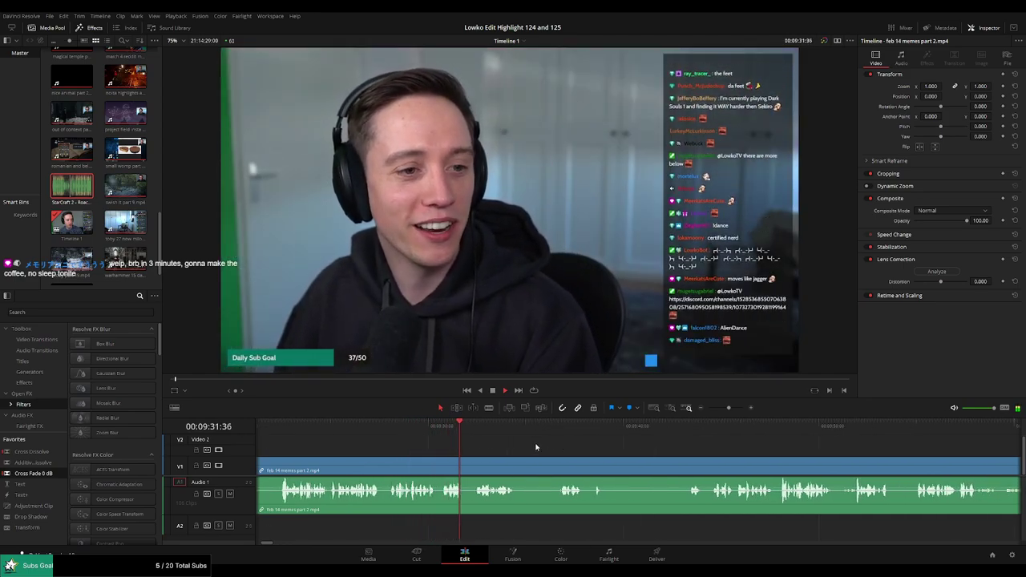
{"action": "scroll", "coordinate": [489, 443], "scroll_direction": "right", "scroll_amount": 2}
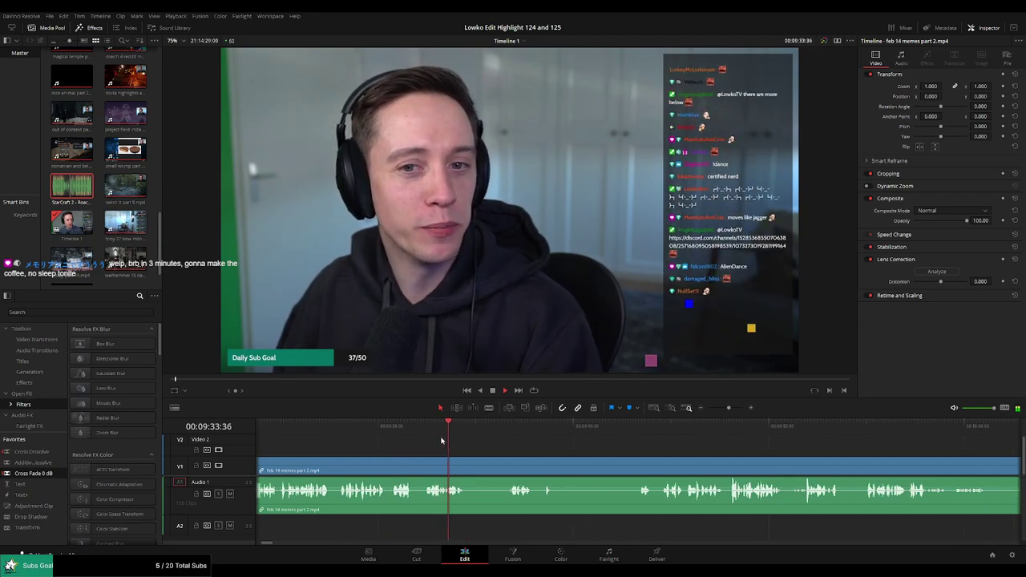
{"action": "key", "text": "ctrl+b"}
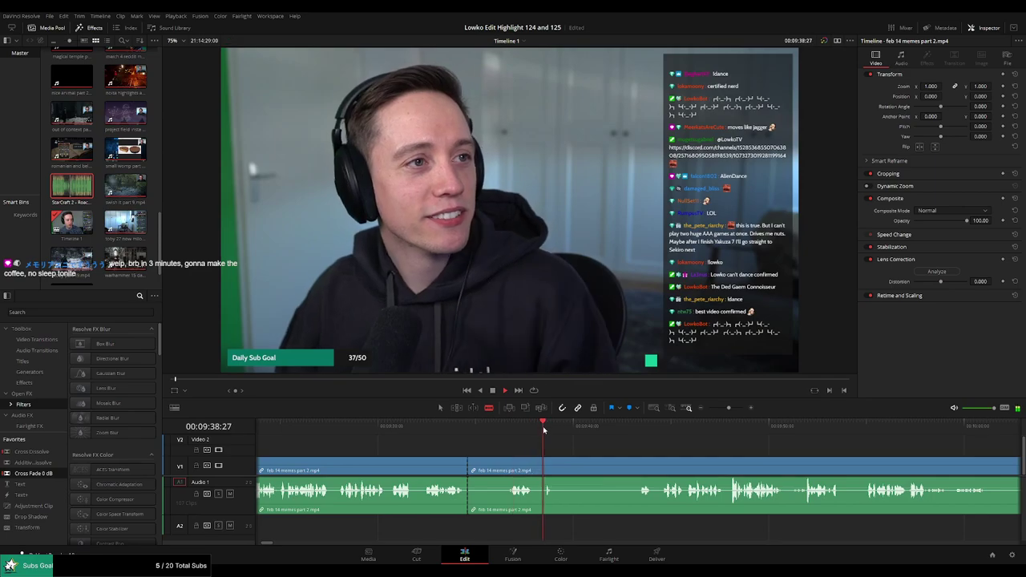
{"action": "left_click", "coordinate": [630, 426]}
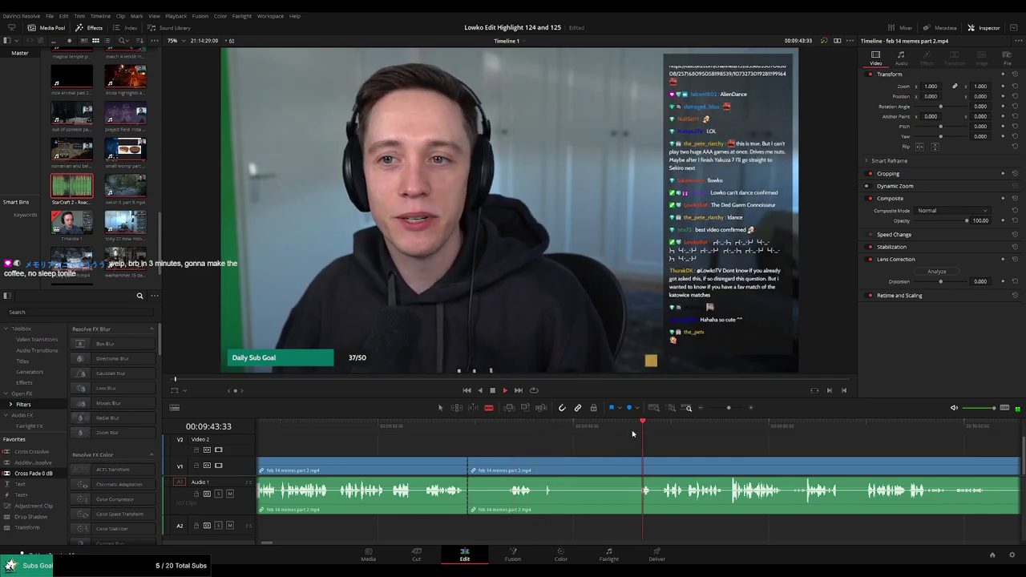
{"action": "left_click", "coordinate": [637, 467]}
{"action": "key", "text": "a"}
{"action": "left_click", "coordinate": [619, 473]}
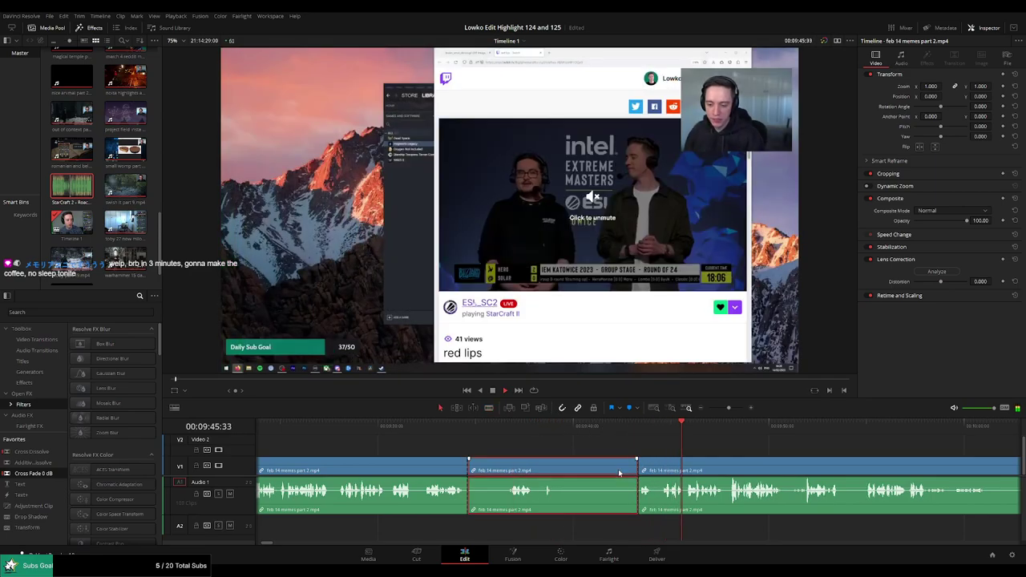
{"action": "key", "text": "Delete"}
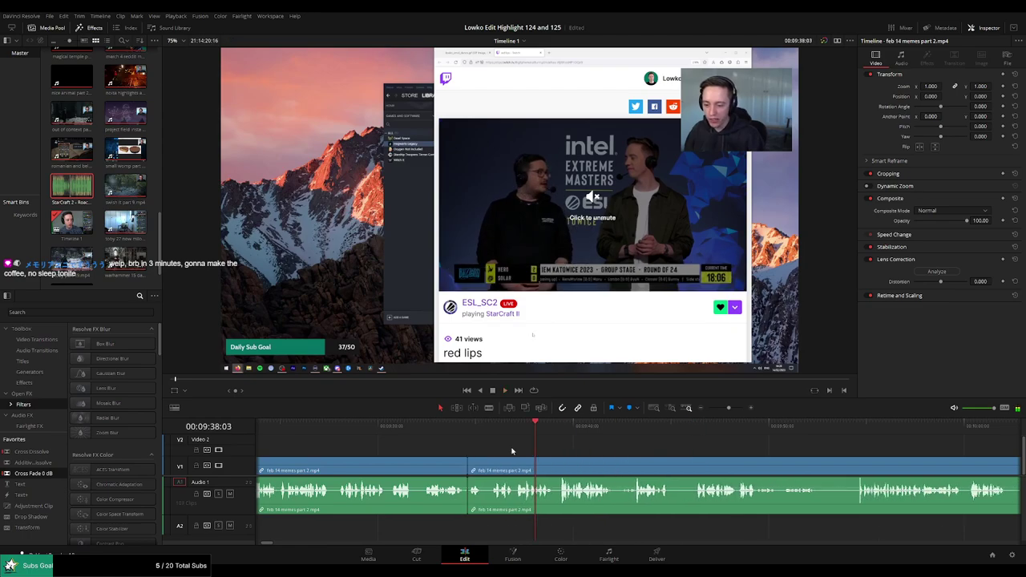
{"action": "left_click", "coordinate": [461, 425]}
{"action": "left_click", "coordinate": [574, 425]}
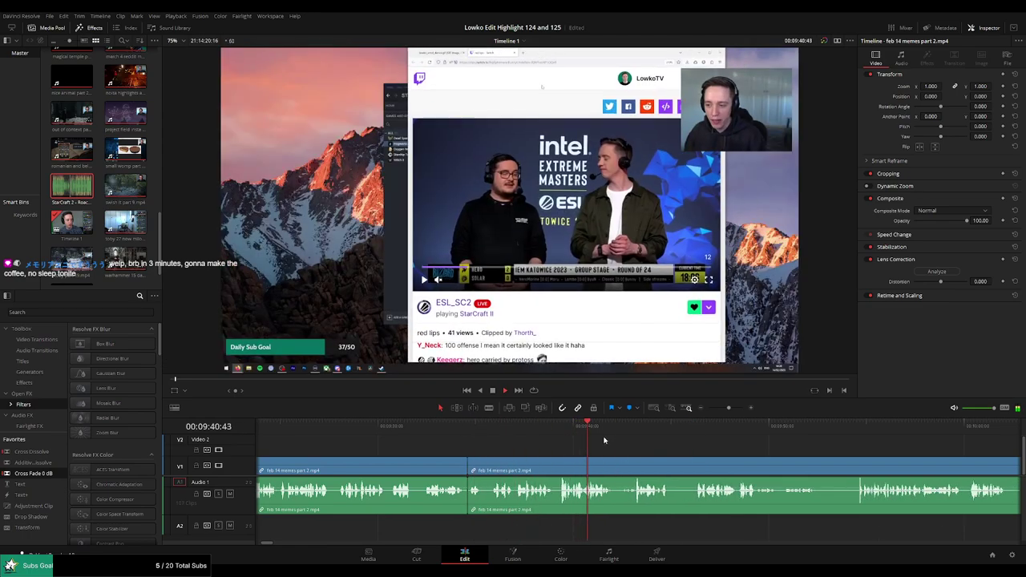
{"action": "left_click_drag", "start_coordinate": [620, 433], "coordinate": [631, 432]}
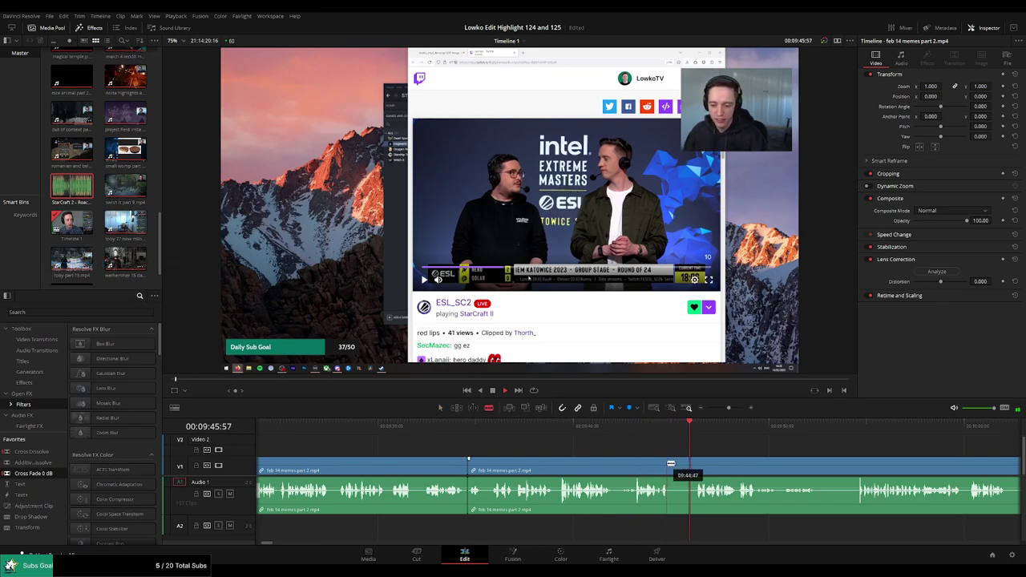
{"action": "scroll", "coordinate": [644, 453], "scroll_direction": "right", "scroll_amount": 3}
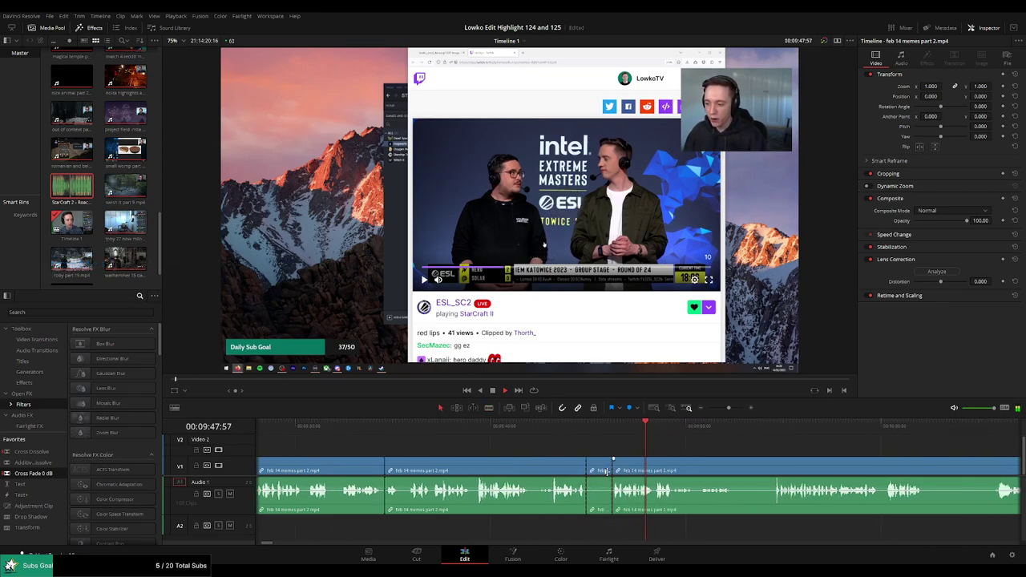
{"action": "key", "text": "Delete"}
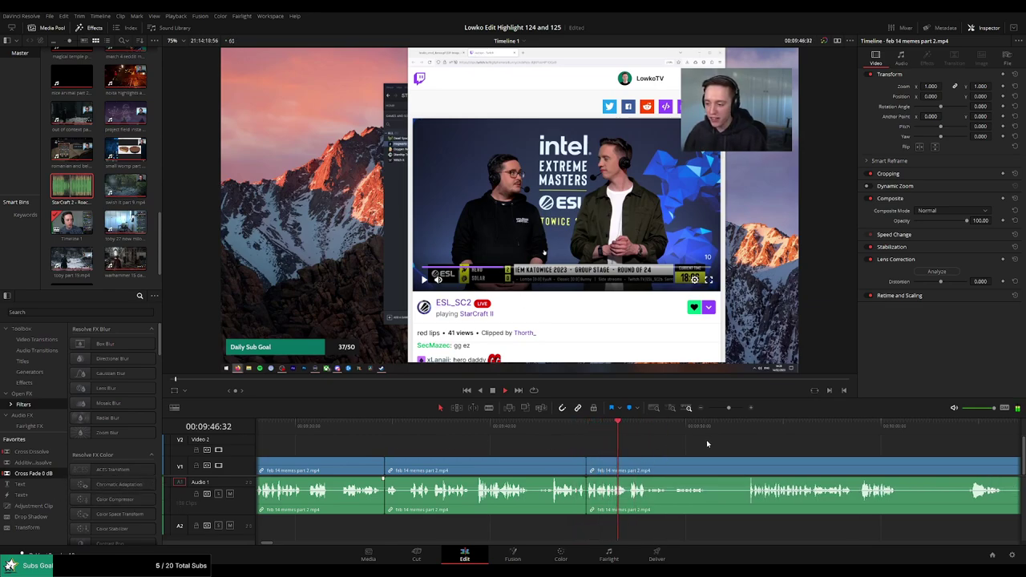
{"action": "scroll", "coordinate": [583, 436], "scroll_direction": "right", "scroll_amount": 4}
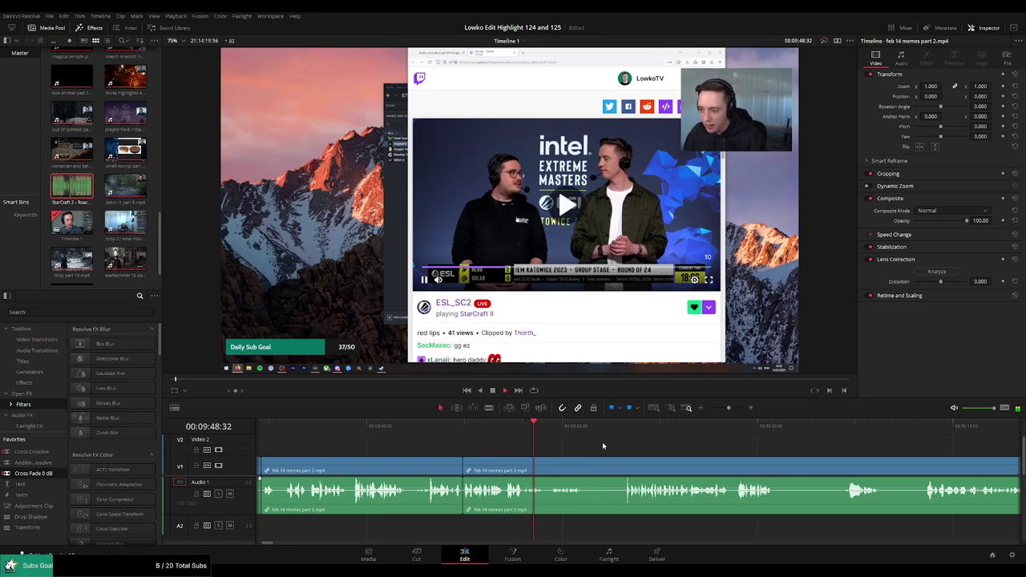
{"action": "scroll", "coordinate": [593, 441], "scroll_direction": "right", "scroll_amount": 2}
{"action": "scroll", "coordinate": [533, 437], "scroll_direction": "right", "scroll_amount": 2}
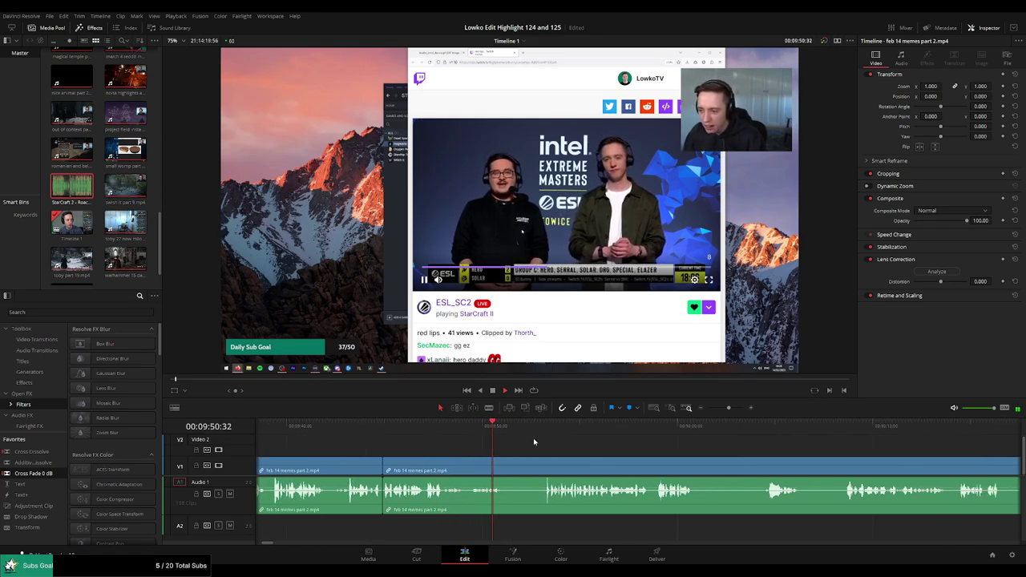
{"action": "key", "text": "space"}
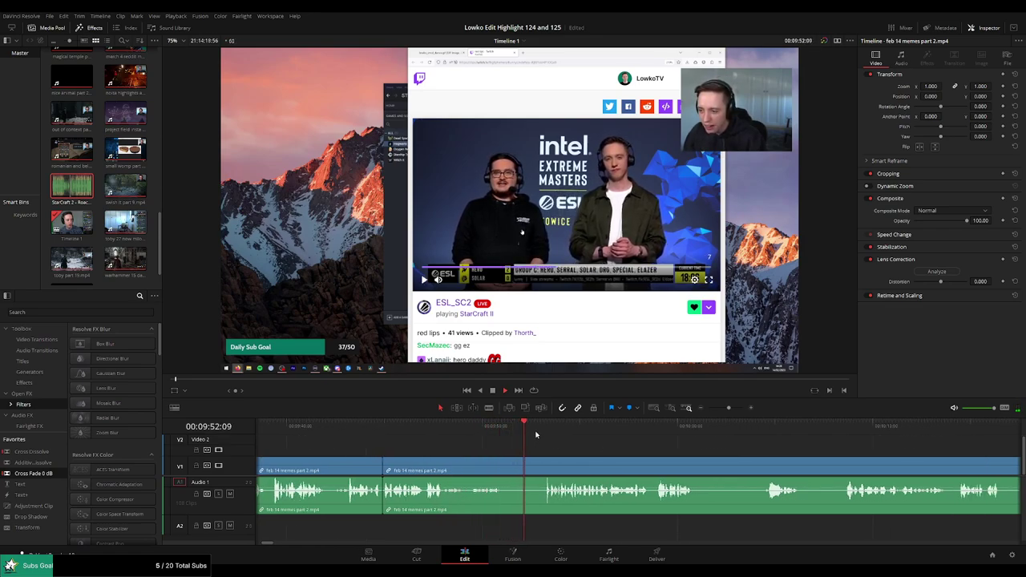
{"action": "scroll", "coordinate": [562, 439], "scroll_direction": "right", "scroll_amount": 3}
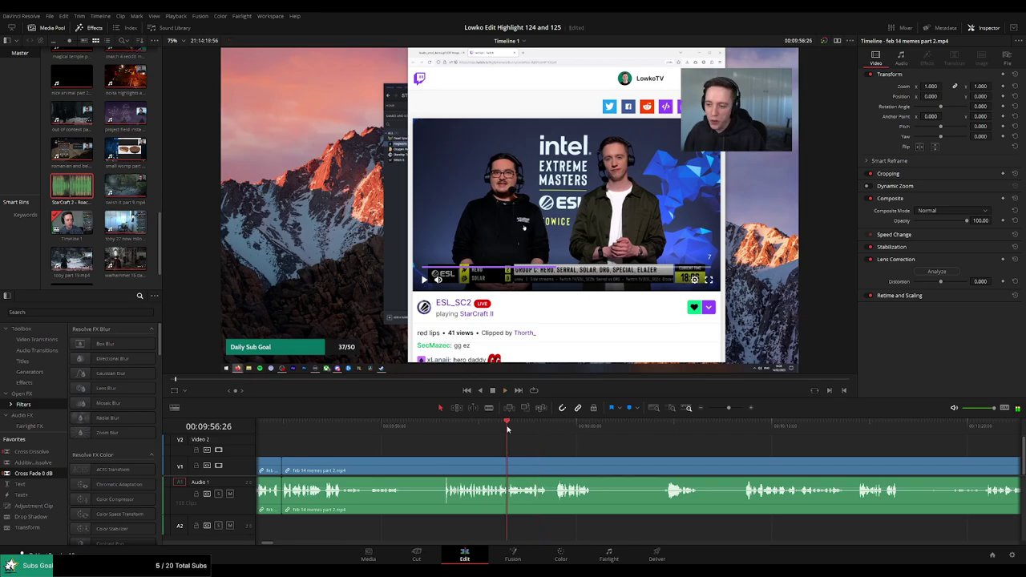
Drop StarCraft 2 - Roach Quotes onto A2 under the join near 09:58, at -25.00
{"action": "left_click", "coordinate": [733, 408]}
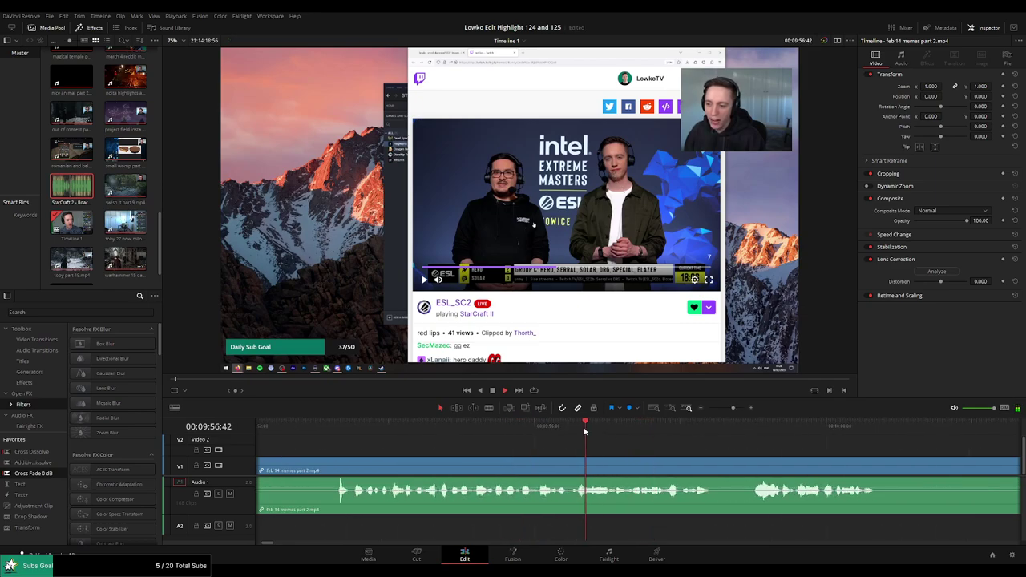
{"action": "left_click", "coordinate": [509, 428]}
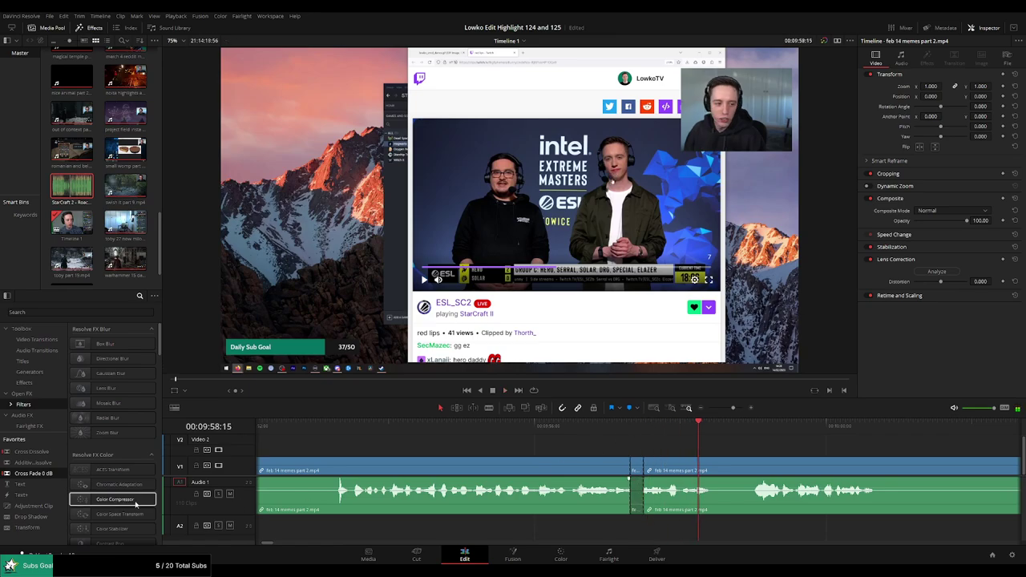
{"action": "double_click", "coordinate": [72, 193]}
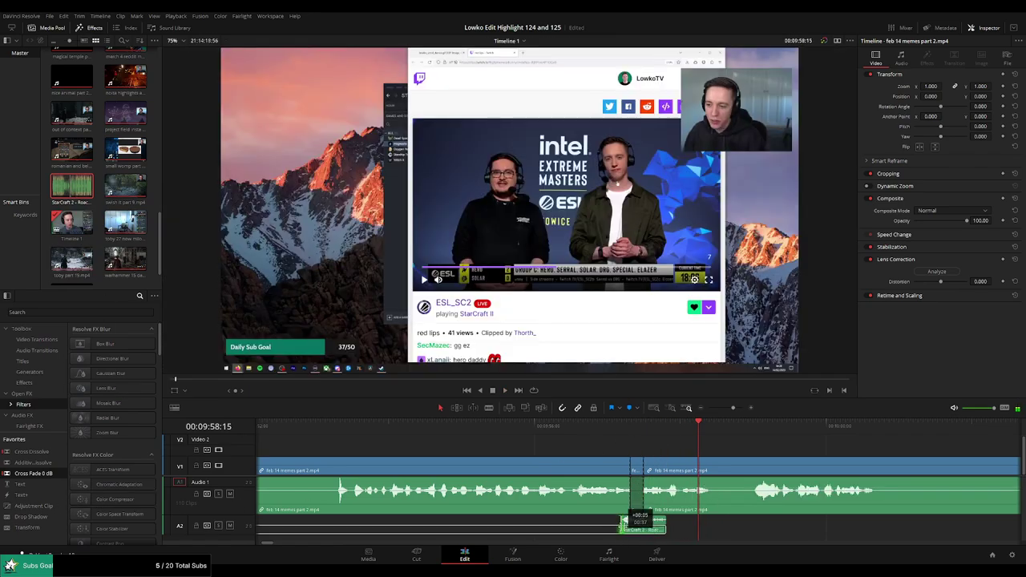
{"action": "left_click_drag", "start_coordinate": [624, 398], "coordinate": [637, 522]}
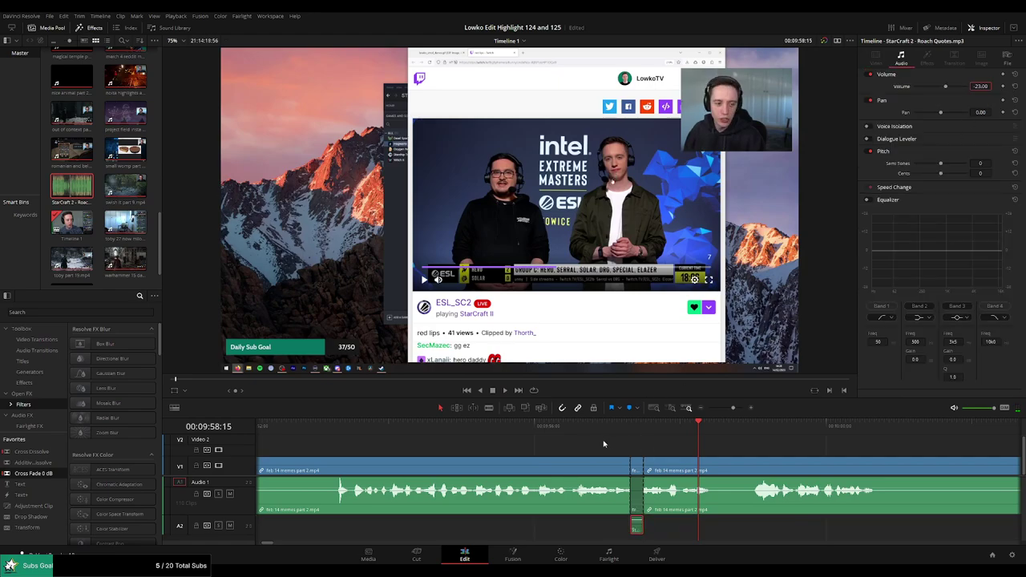
{"action": "left_click", "coordinate": [757, 449]}
{"action": "scroll", "coordinate": [656, 443], "scroll_direction": "right", "scroll_amount": 3}
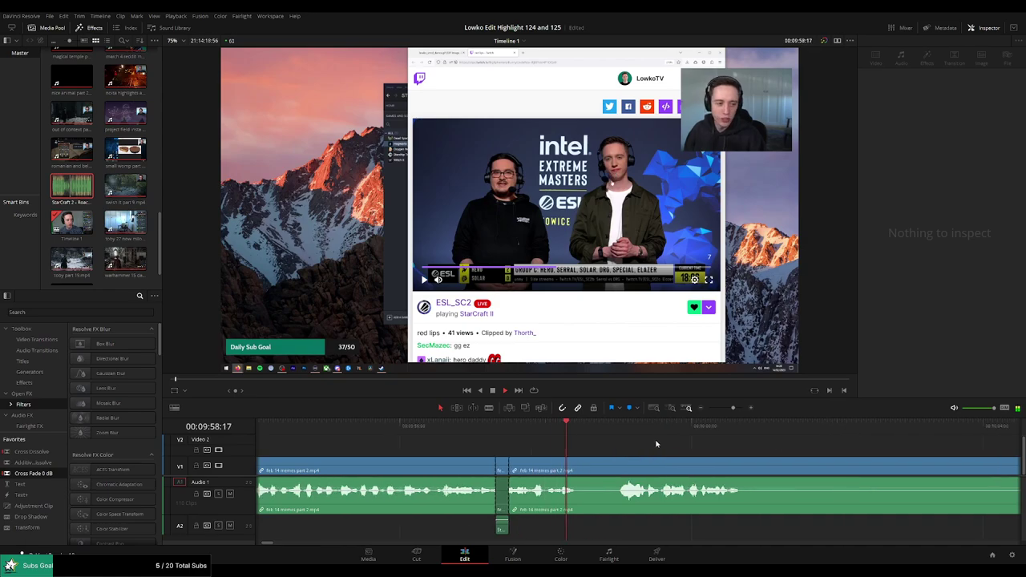
{"action": "left_click_drag", "start_coordinate": [731, 410], "coordinate": [727, 410]}
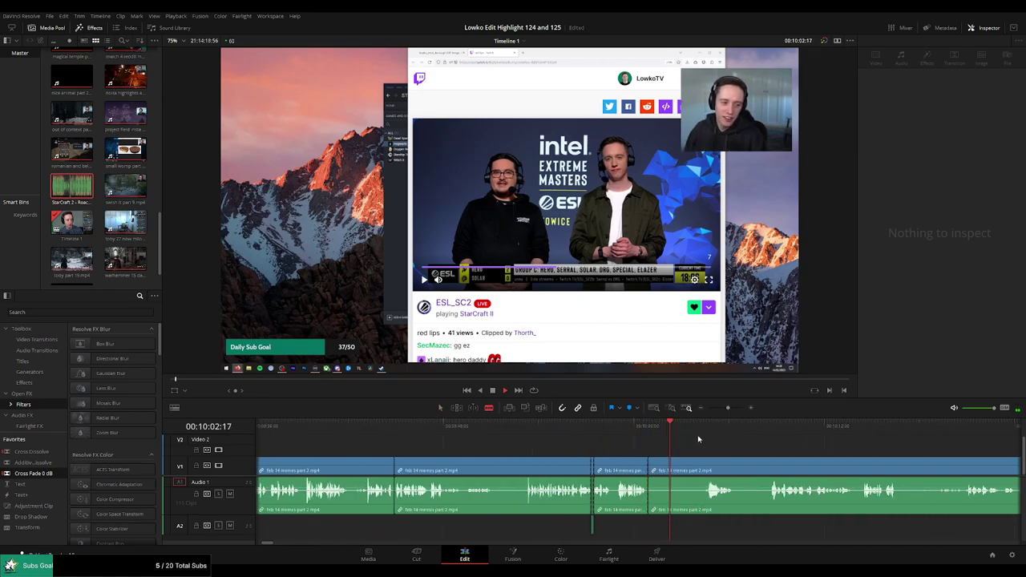
Ripple-delete a stretch of footage and a short leftover clip, then review the result
{"action": "left_click", "coordinate": [706, 427]}
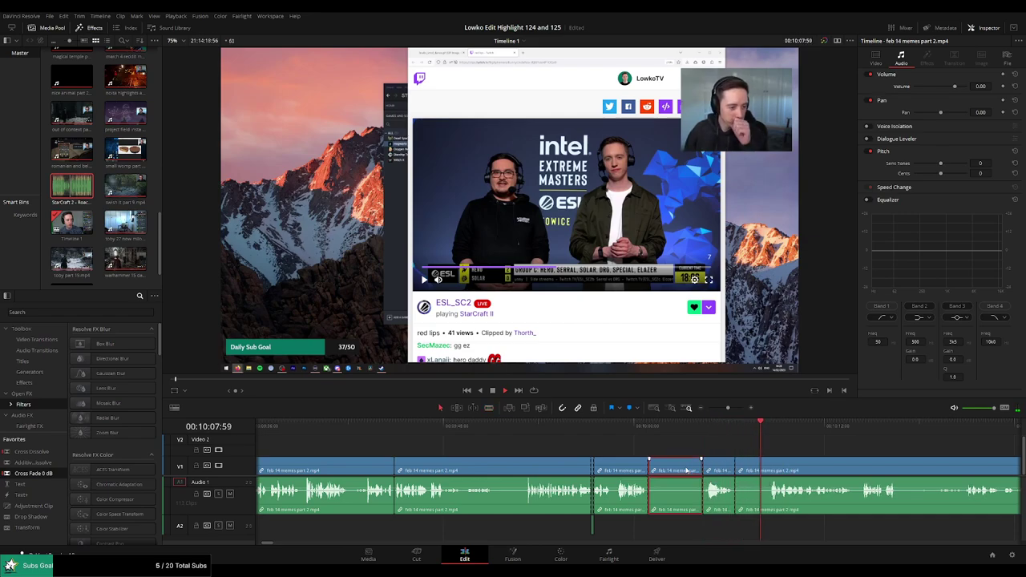
{"action": "key", "text": "Delete"}
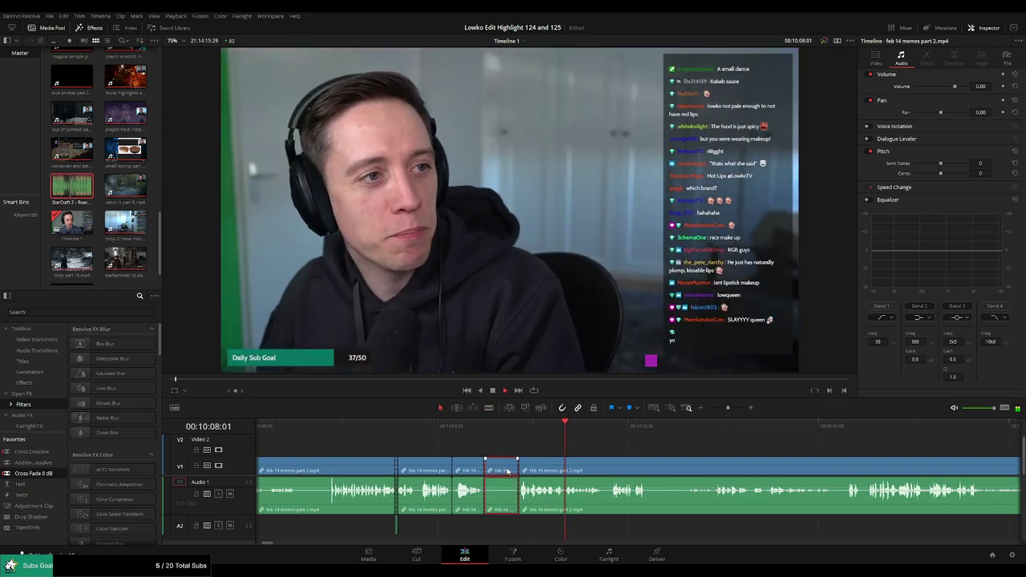
{"action": "left_click", "coordinate": [494, 470]}
{"action": "key", "text": "Delete"}
{"action": "key", "text": "space"}
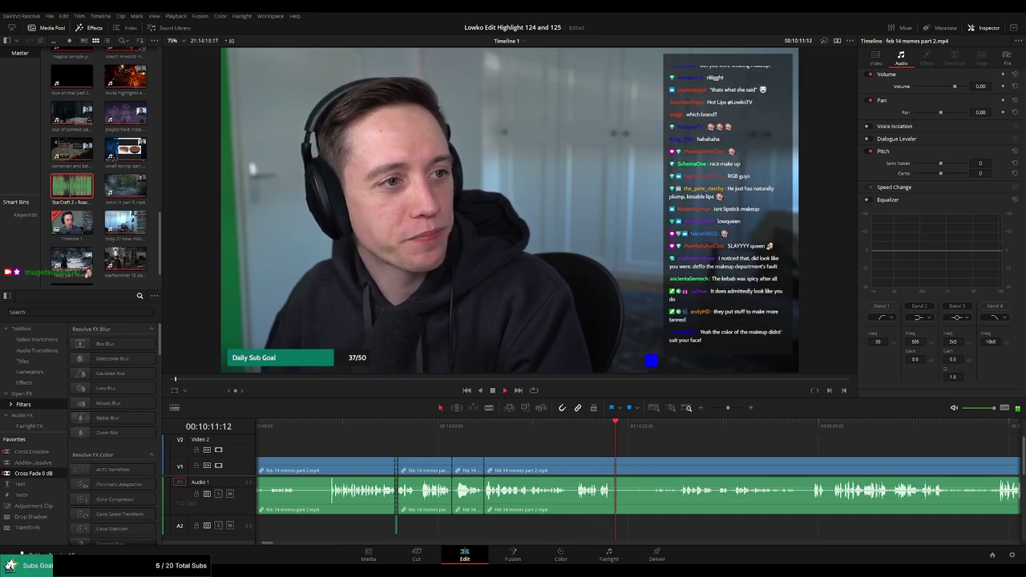
{"action": "left_click", "coordinate": [676, 425]}
{"action": "scroll", "coordinate": [703, 449], "scroll_direction": "right", "scroll_amount": 3}
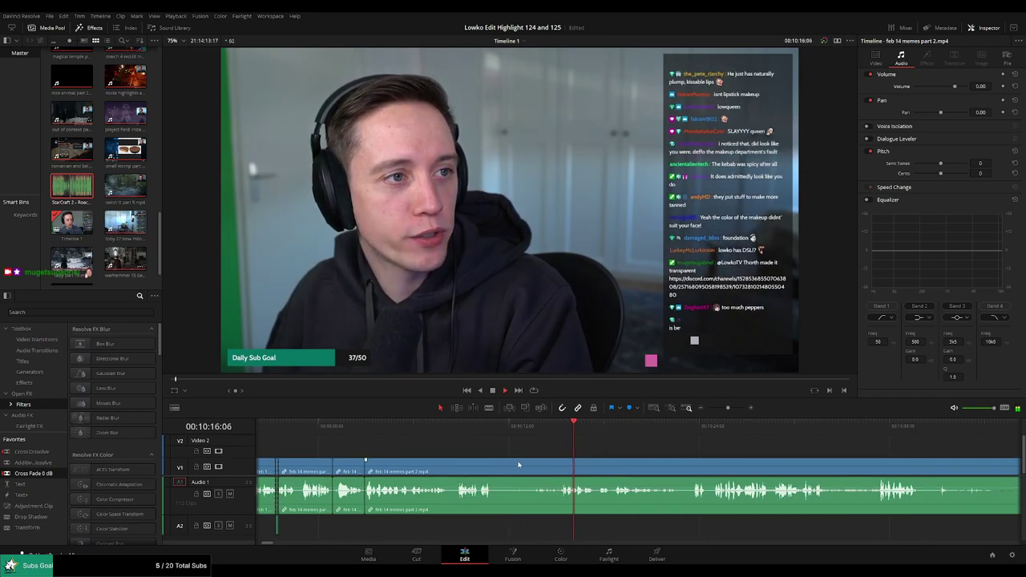
Blade out another unwanted section and cross-fade the new audio join near 10:11
{"action": "key", "text": "b"}
{"action": "left_click", "coordinate": [494, 472]}
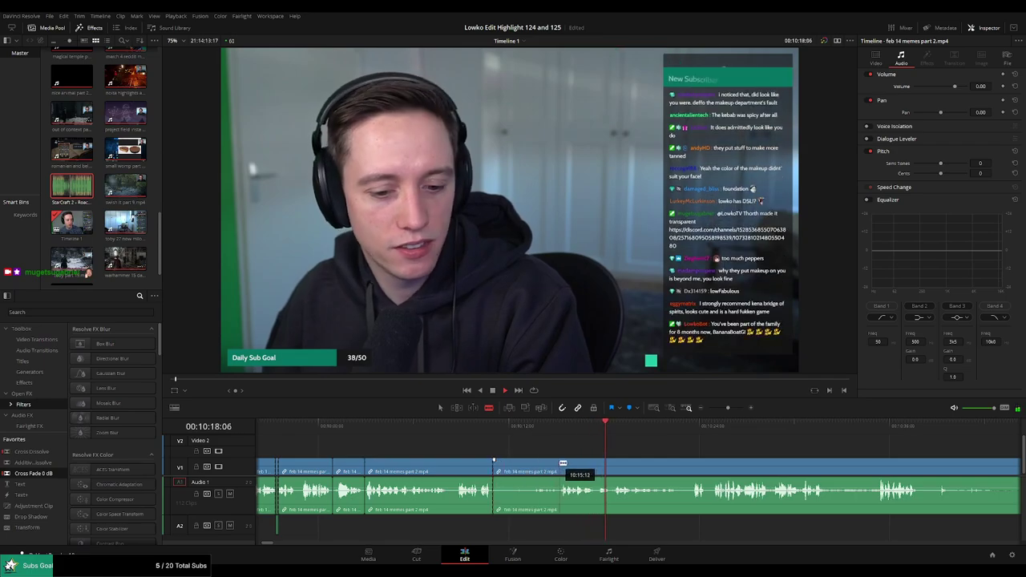
{"action": "left_click", "coordinate": [558, 468]}
{"action": "key", "text": "a"}
{"action": "left_click", "coordinate": [542, 469]}
{"action": "key", "text": "Delete"}
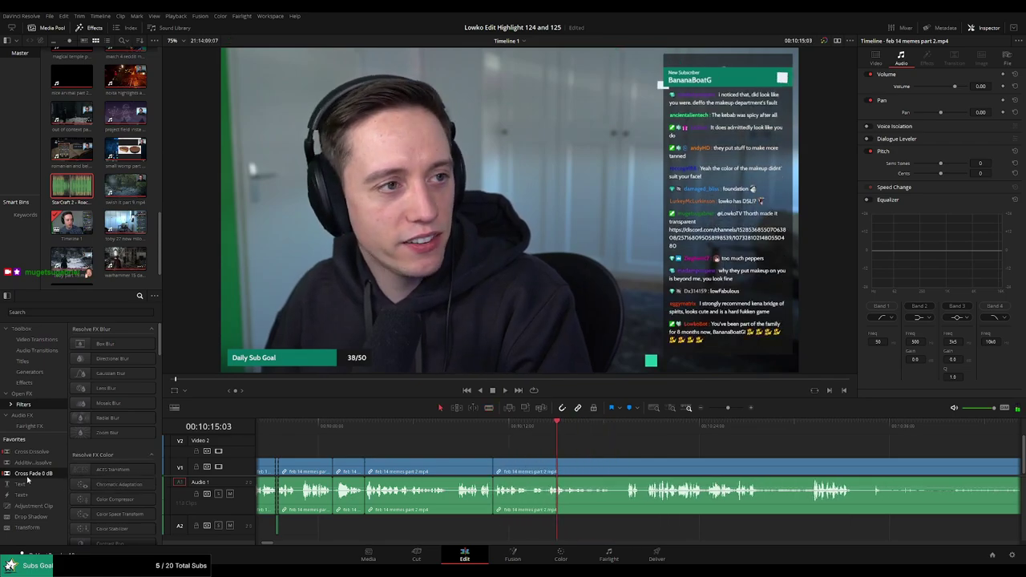
{"action": "left_click", "coordinate": [487, 435]}
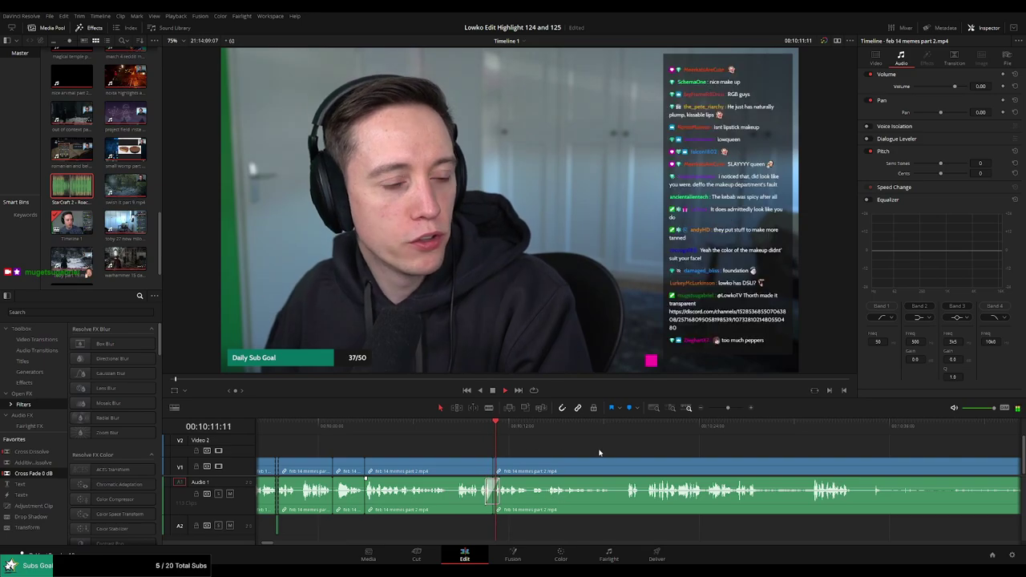
{"action": "left_click", "coordinate": [470, 432]}
{"action": "key", "text": "space"}
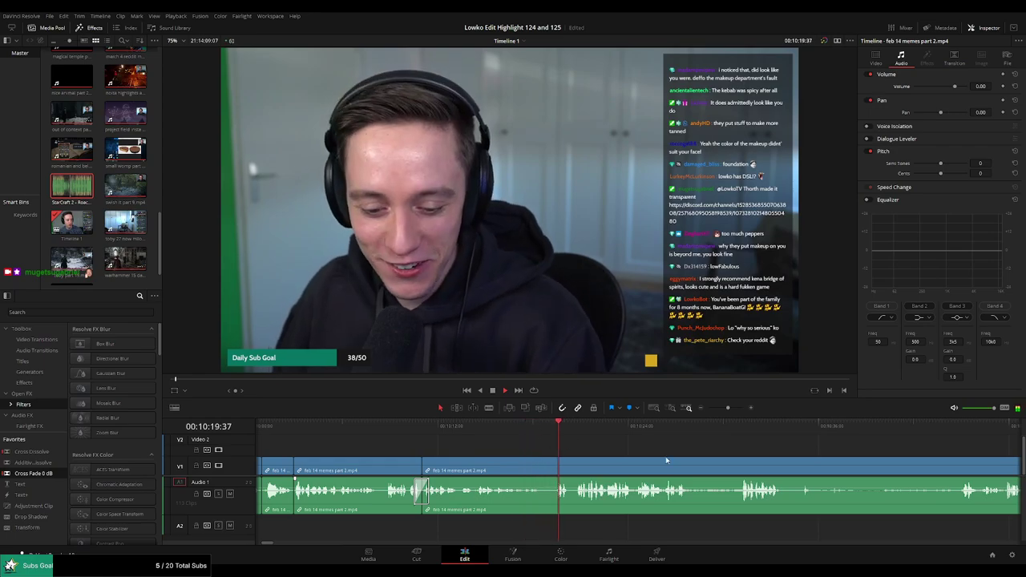
{"action": "scroll", "coordinate": [554, 445], "scroll_direction": "right", "scroll_amount": 3}
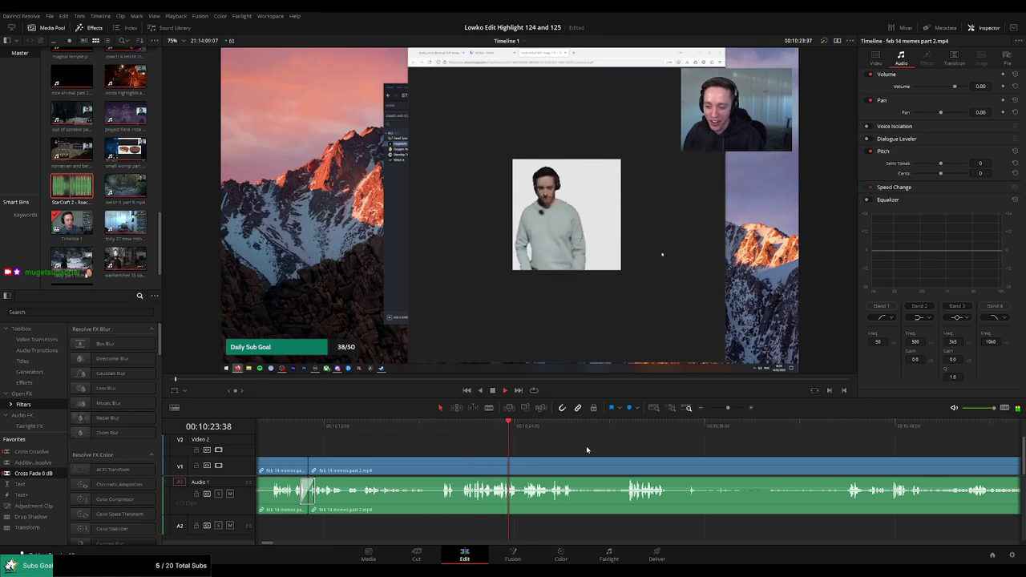
Split off a short section near 10:23 and mute its stream audio to -100
{"action": "left_click", "coordinate": [495, 426]}
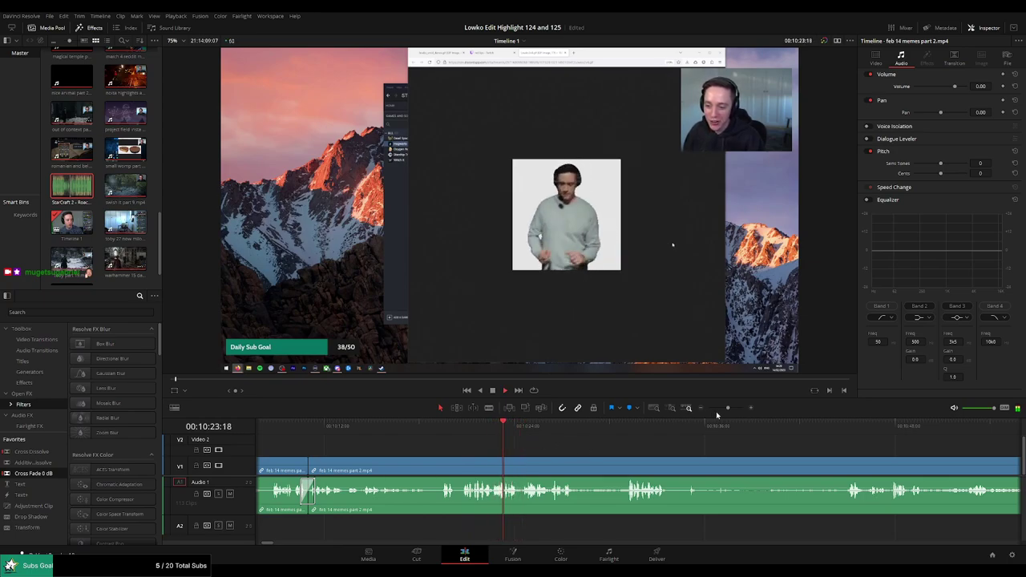
{"action": "left_click_drag", "start_coordinate": [728, 408], "coordinate": [734, 408]}
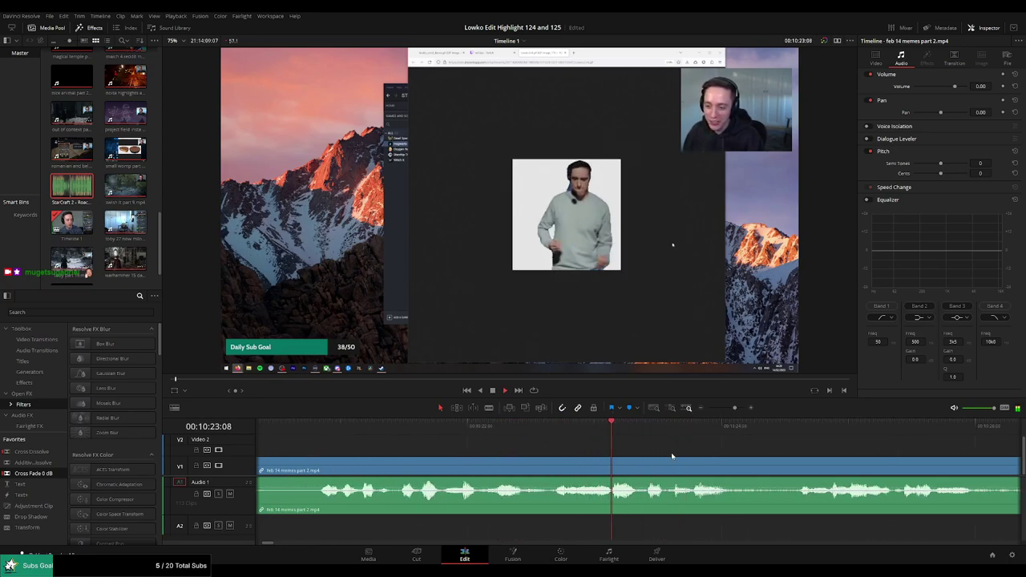
{"action": "key", "text": "b"}
{"action": "left_click", "coordinate": [642, 468]}
{"action": "key", "text": "space"}
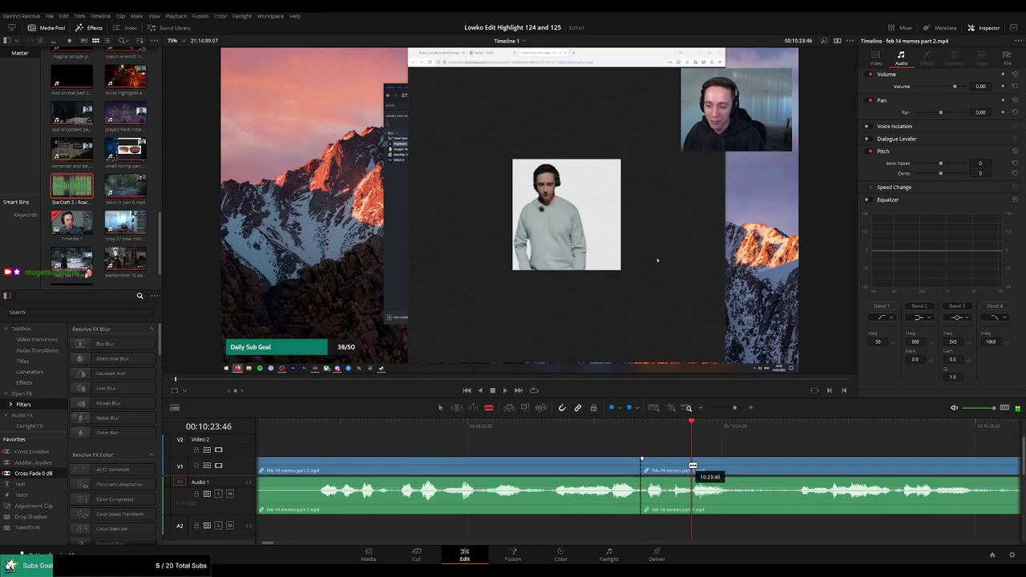
{"action": "left_click", "coordinate": [693, 468]}
{"action": "key", "text": "a"}
{"action": "left_click_drag", "start_coordinate": [665, 480], "coordinate": [666, 513]}
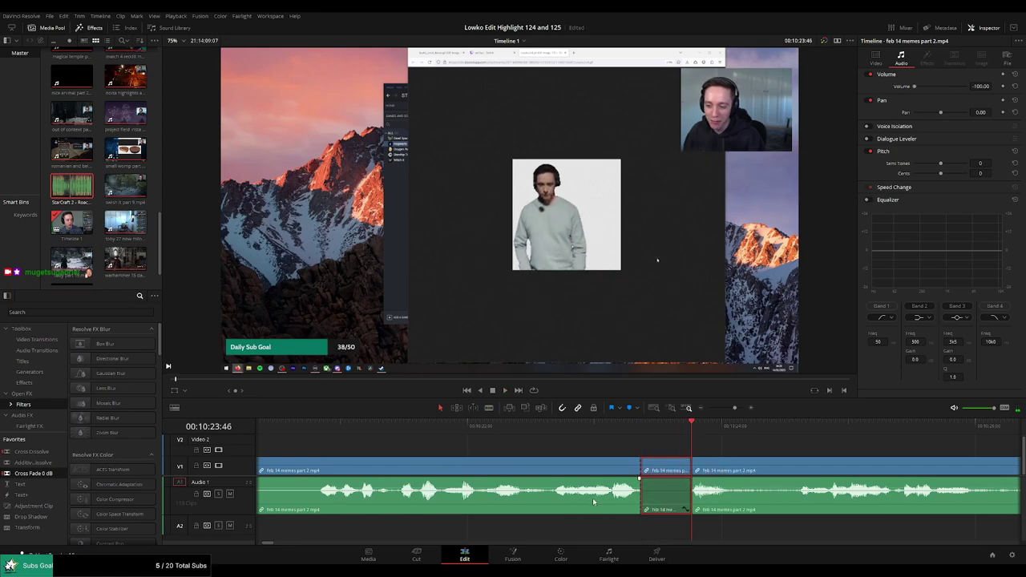
Place Roach Quotes on A2 beneath the muted section, trimmed to its length
{"action": "key", "text": "q"}
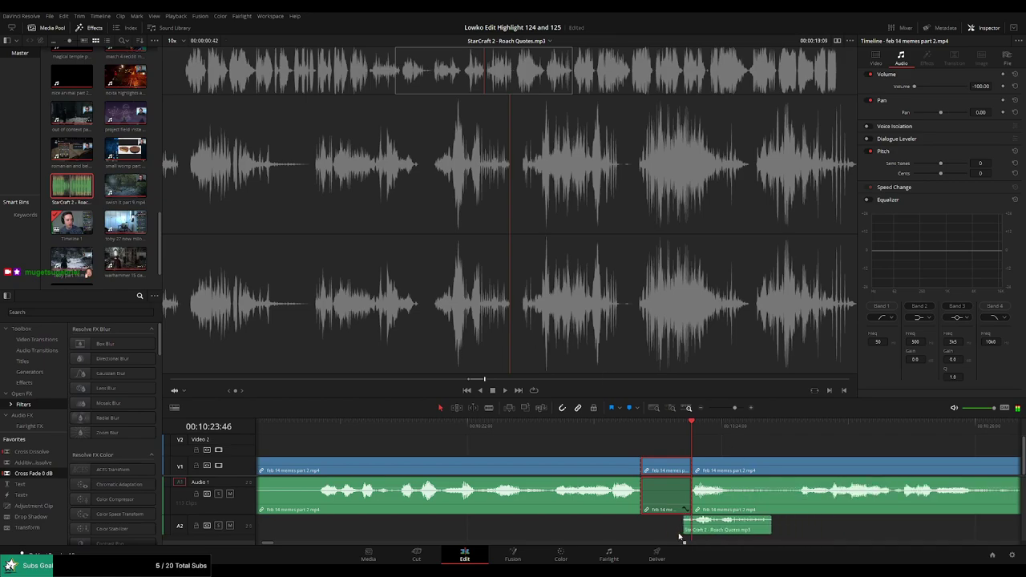
{"action": "left_click_drag", "start_coordinate": [305, 252], "coordinate": [641, 526]}
{"action": "left_click_drag", "start_coordinate": [726, 526], "coordinate": [691, 528]}
{"action": "left_click", "coordinate": [677, 530]}
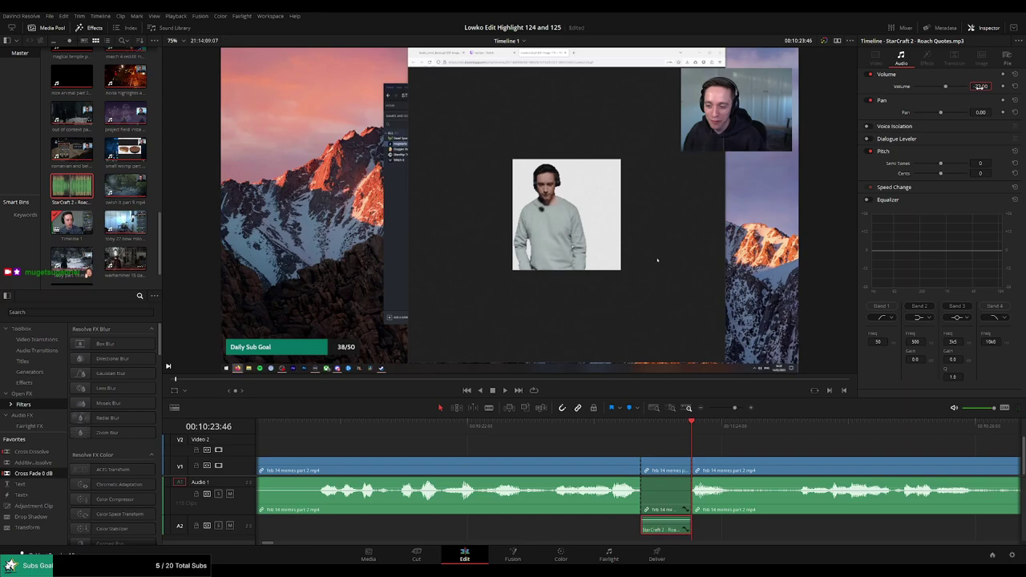
{"action": "left_click", "coordinate": [782, 446]}
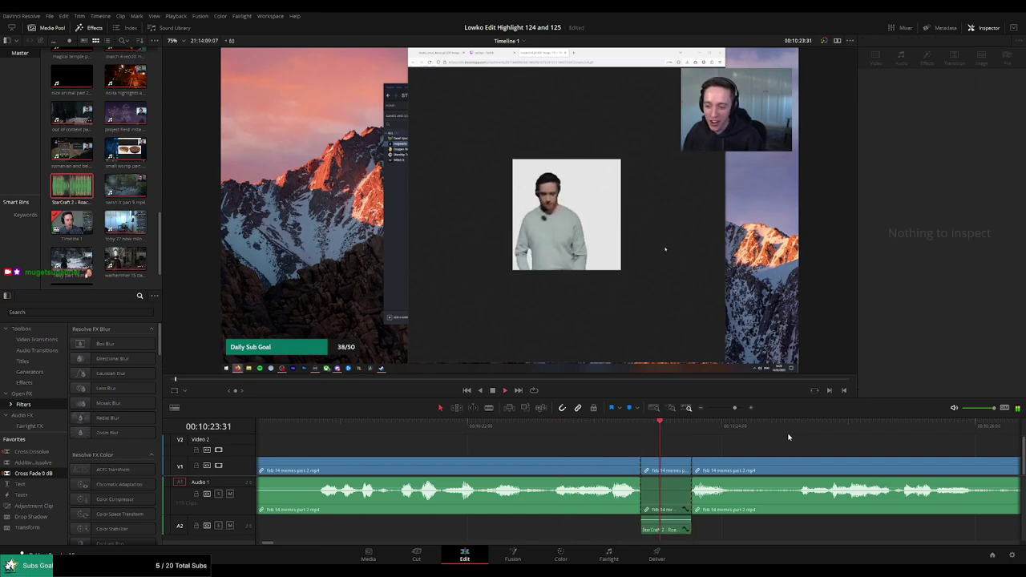
{"action": "left_click_drag", "start_coordinate": [734, 407], "coordinate": [726, 407]}
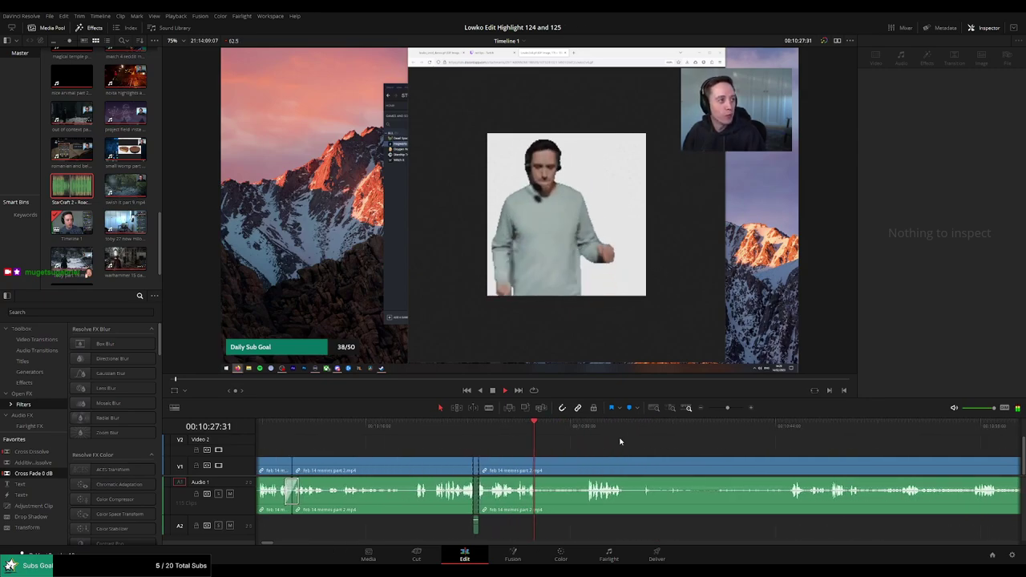
{"action": "left_click", "coordinate": [573, 426]}
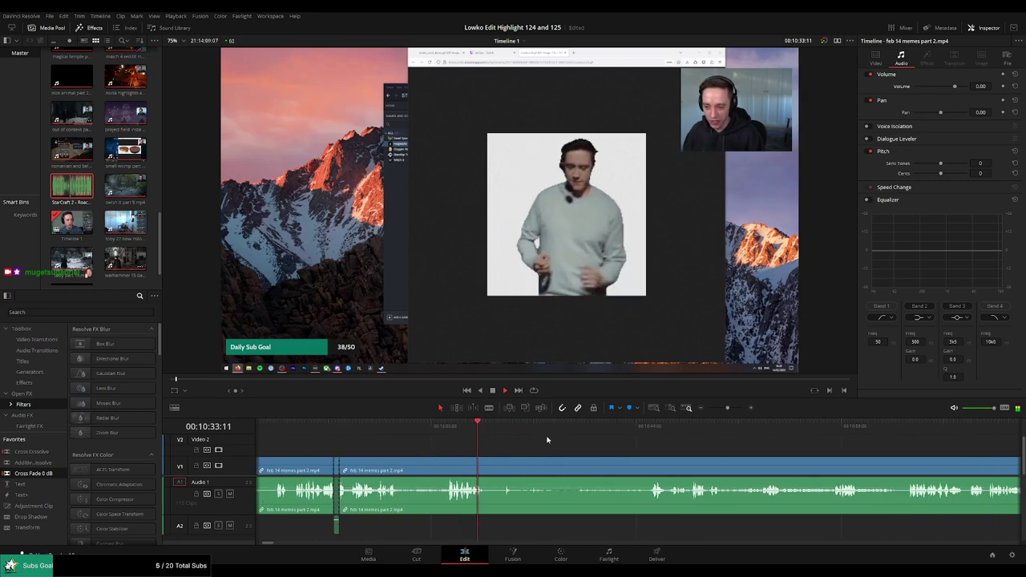
{"action": "key", "text": "b"}
{"action": "left_click", "coordinate": [491, 481]}
{"action": "left_click_drag", "start_coordinate": [504, 437], "coordinate": [646, 437]}
{"action": "key", "text": "space"}
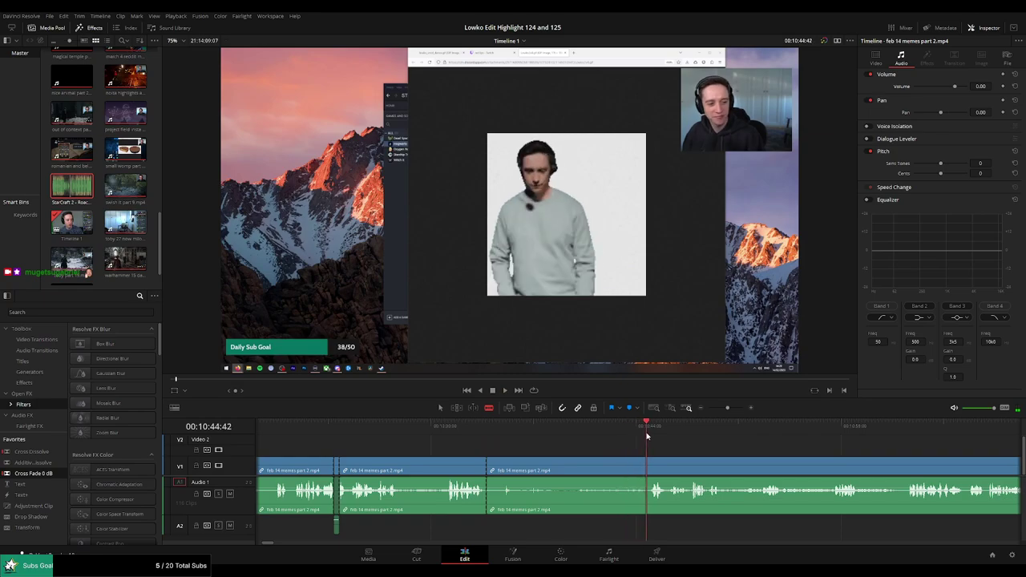
{"action": "left_click", "coordinate": [654, 473]}
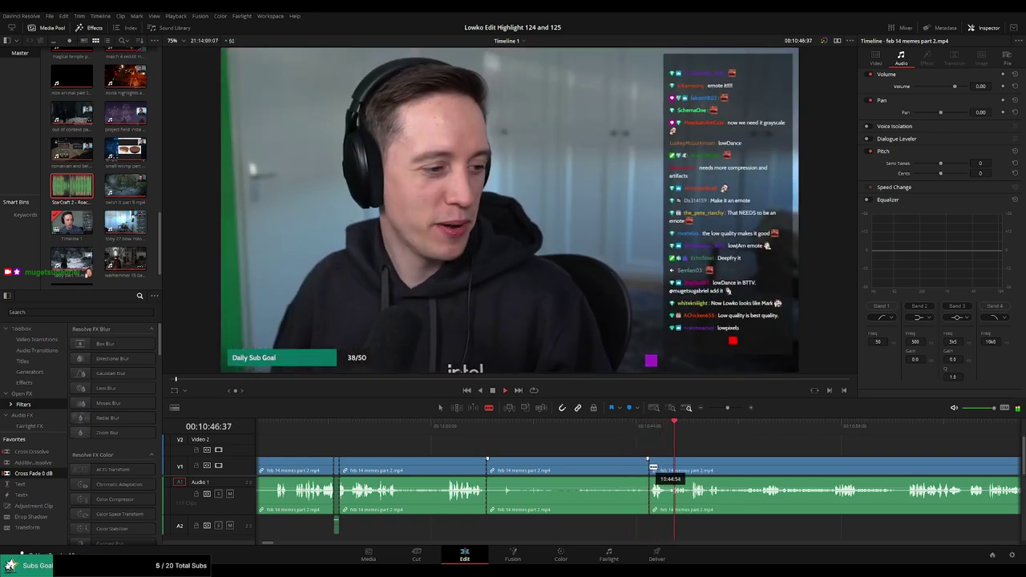
{"action": "key", "text": "a"}
{"action": "left_click", "coordinate": [602, 469]}
{"action": "key", "text": "BackSpace"}
{"action": "key", "text": "Up"}
{"action": "key", "text": "space"}
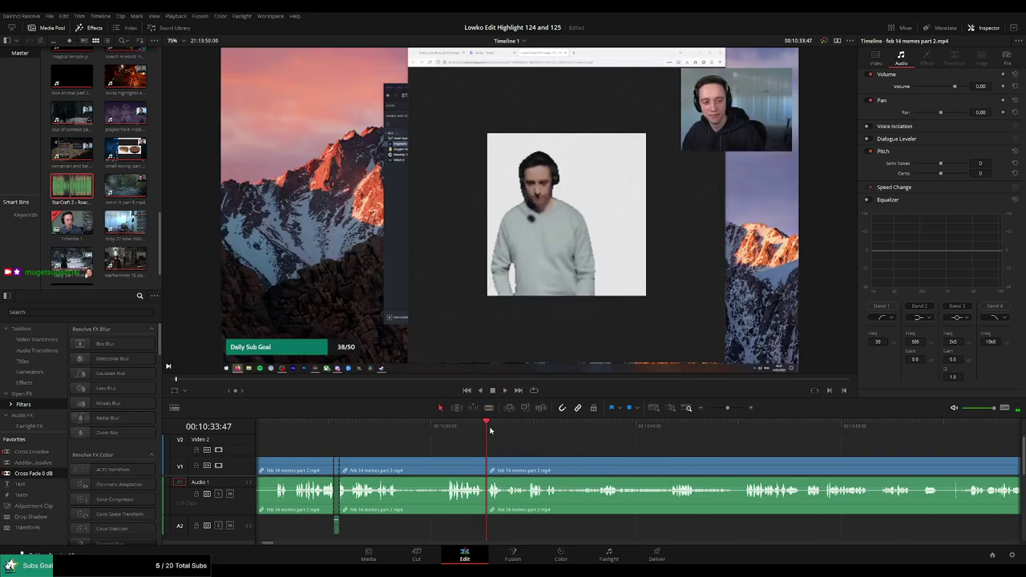
{"action": "left_click_drag", "start_coordinate": [47, 474], "coordinate": [487, 491]}
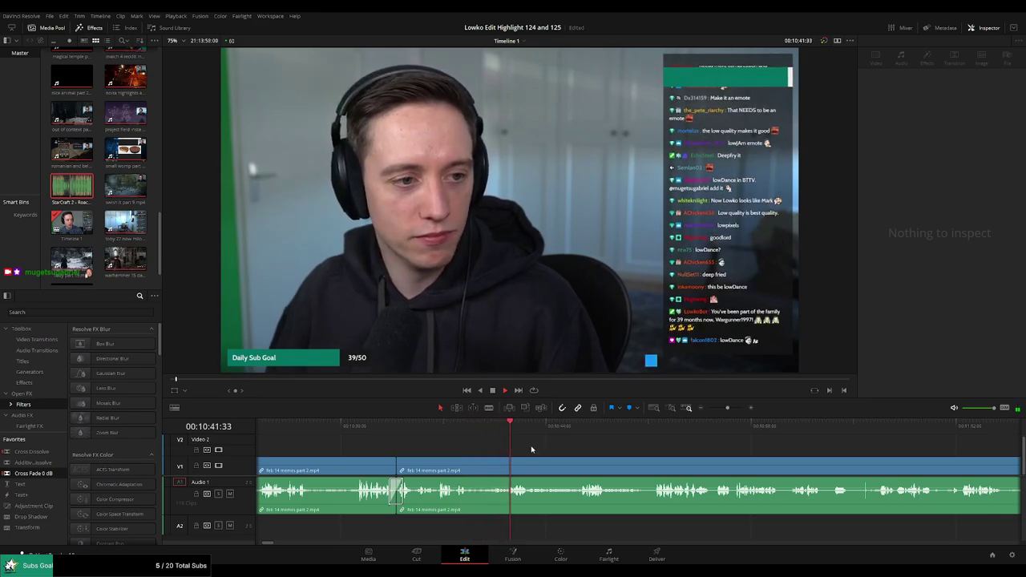
{"action": "left_click", "coordinate": [572, 432]}
{"action": "key", "text": "b"}
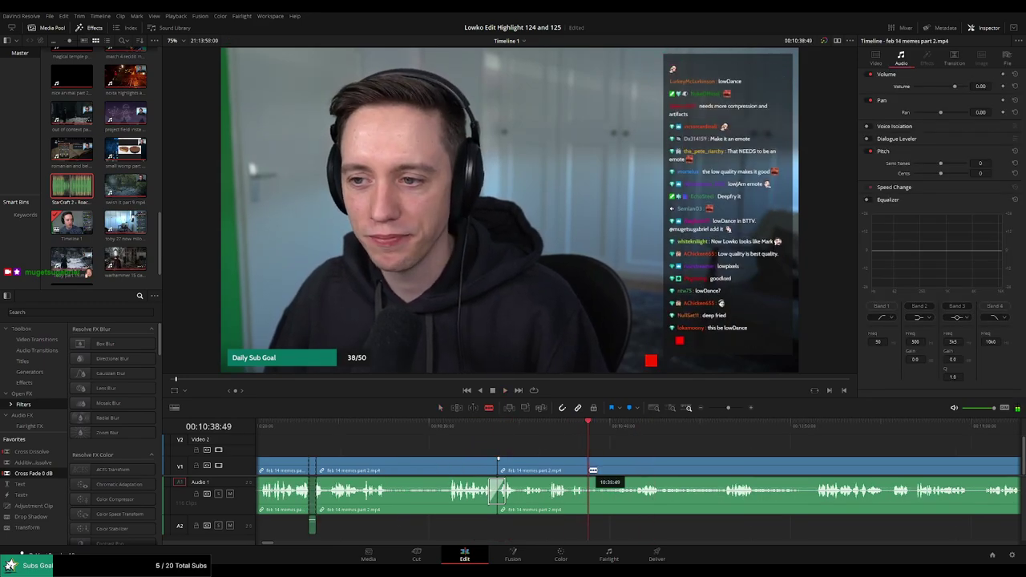
{"action": "left_click", "coordinate": [713, 427]}
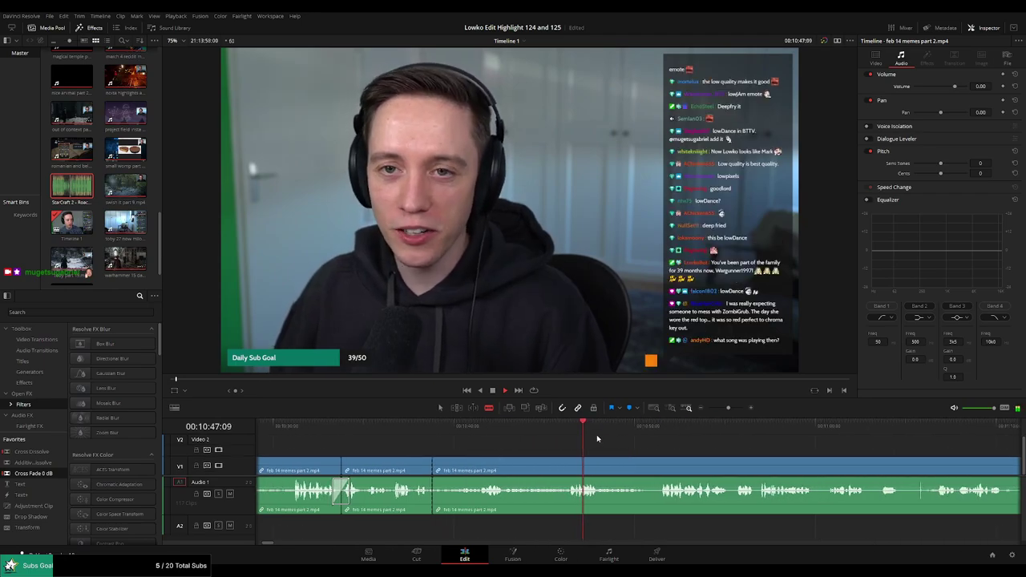
{"action": "left_click", "coordinate": [664, 431]}
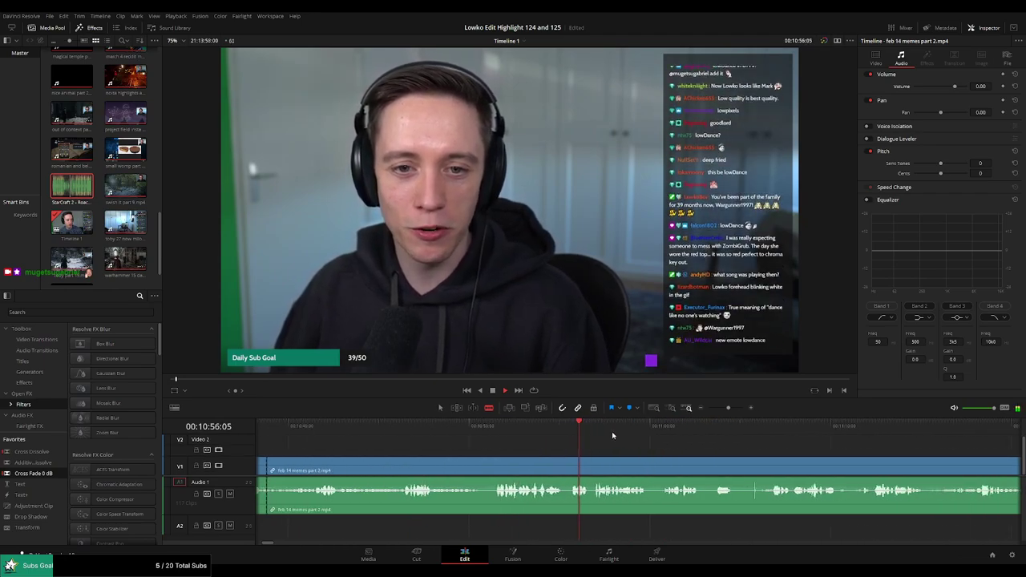
{"action": "left_click", "coordinate": [591, 430]}
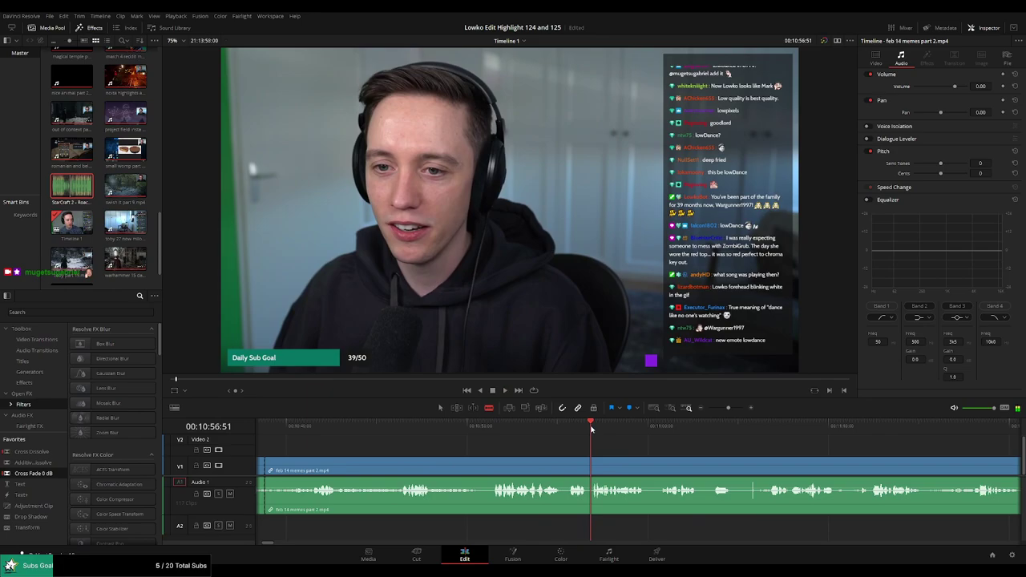
{"action": "left_click", "coordinate": [655, 431]}
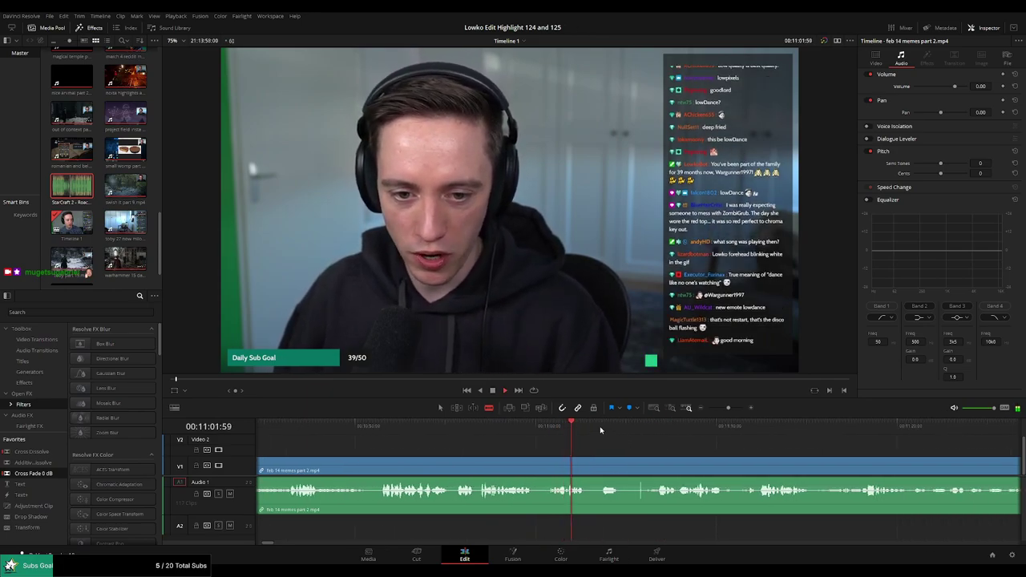
{"action": "left_click", "coordinate": [607, 430]}
{"action": "left_click", "coordinate": [562, 431]}
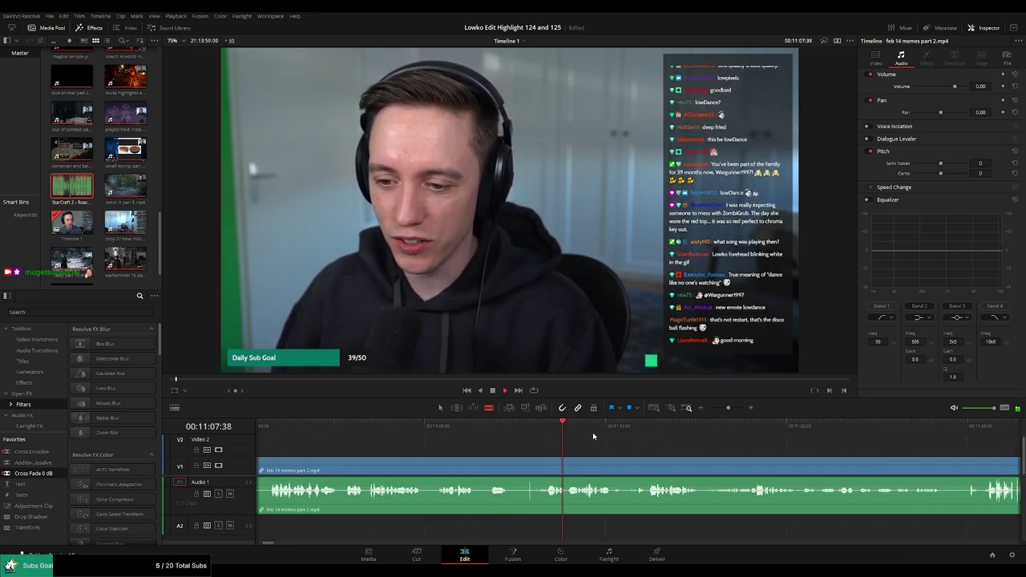
{"action": "left_click", "coordinate": [642, 431]}
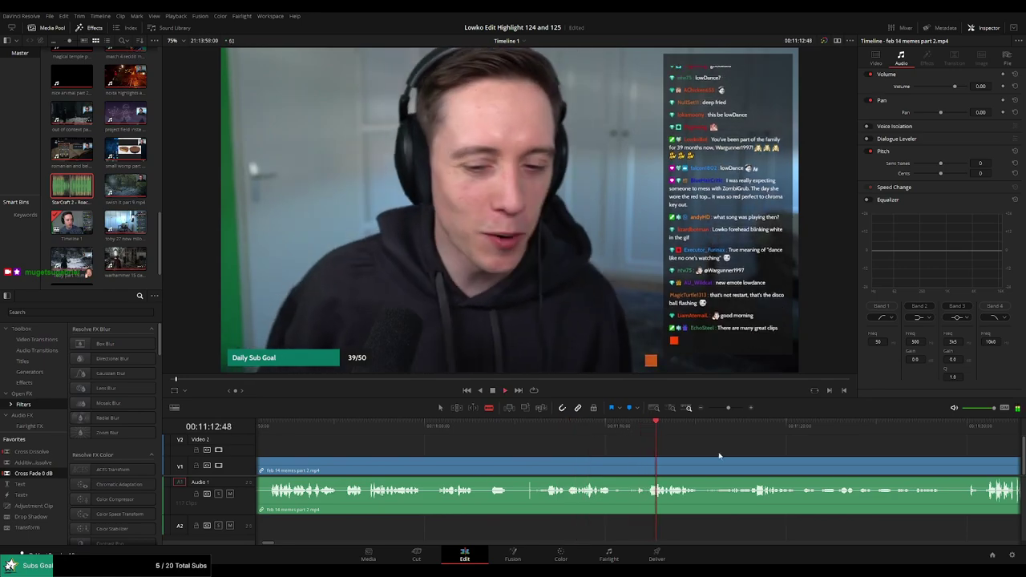
{"action": "left_click", "coordinate": [597, 426]}
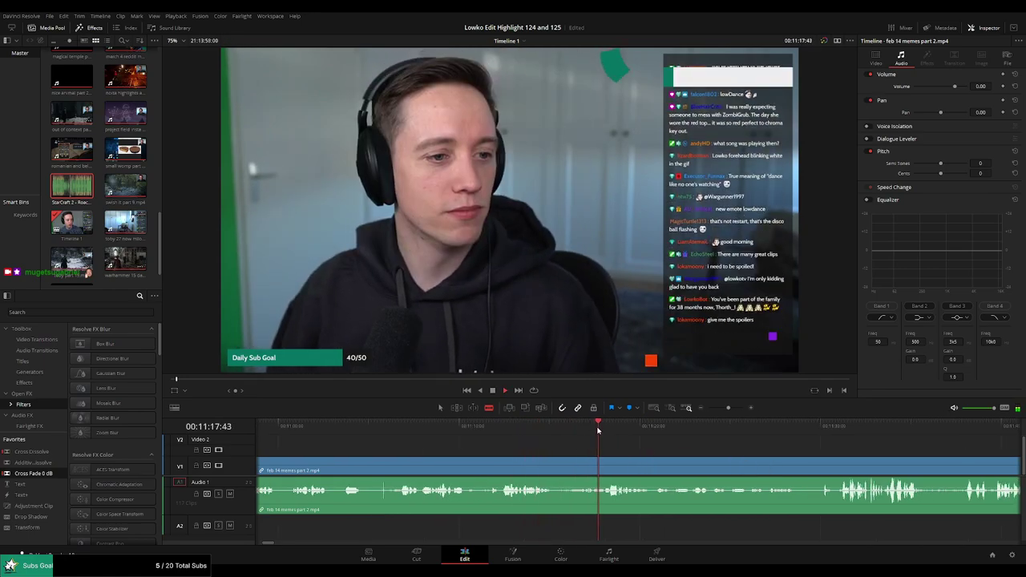
{"action": "left_click", "coordinate": [675, 426]}
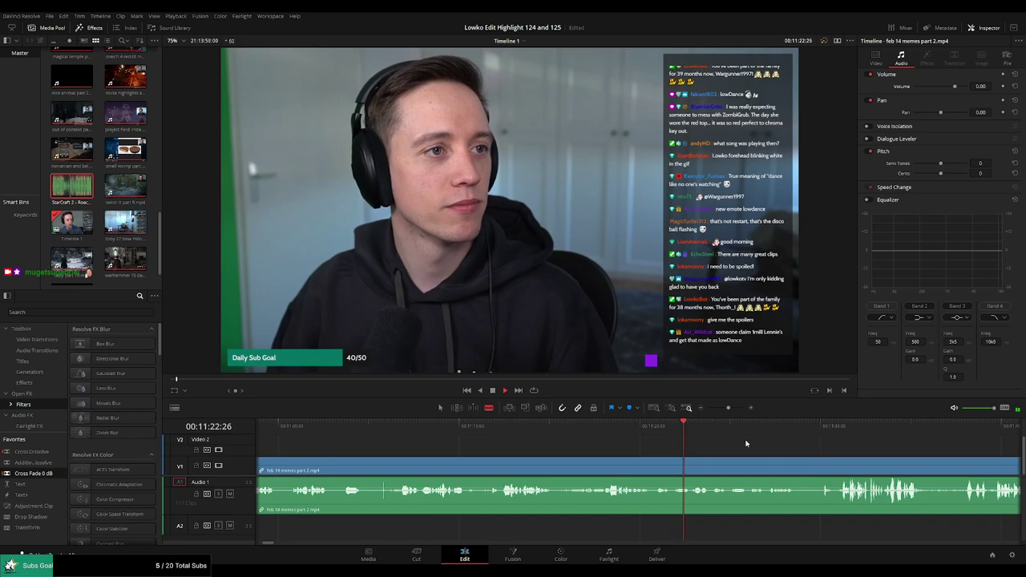
{"action": "left_click", "coordinate": [670, 426]}
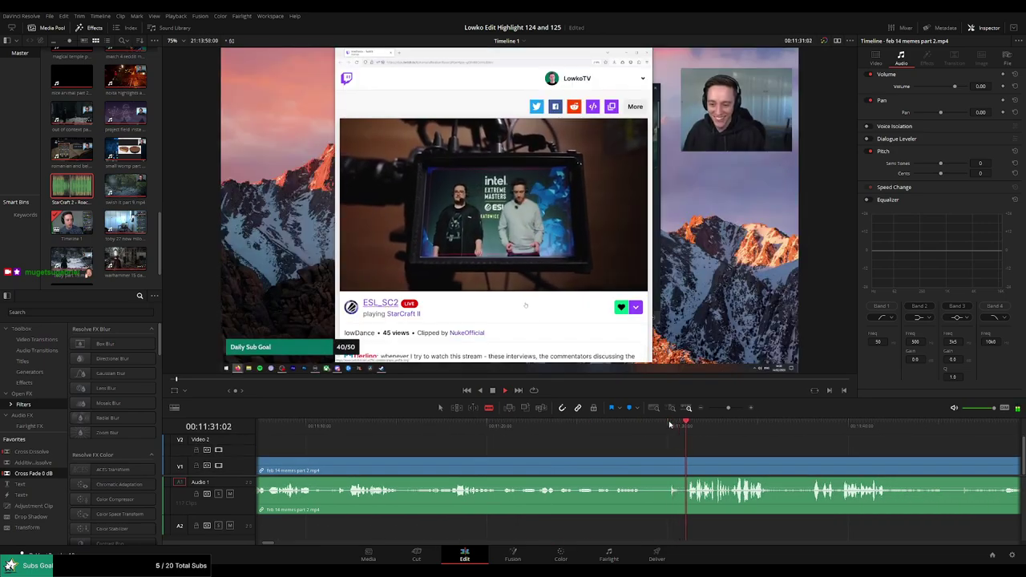
{"action": "left_click", "coordinate": [638, 438]}
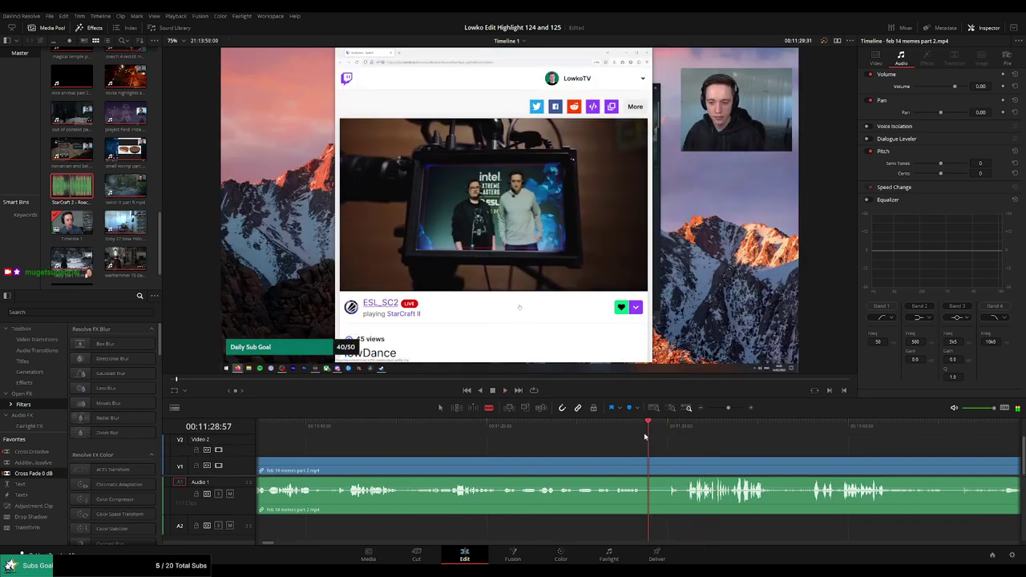
{"action": "left_click", "coordinate": [596, 426]}
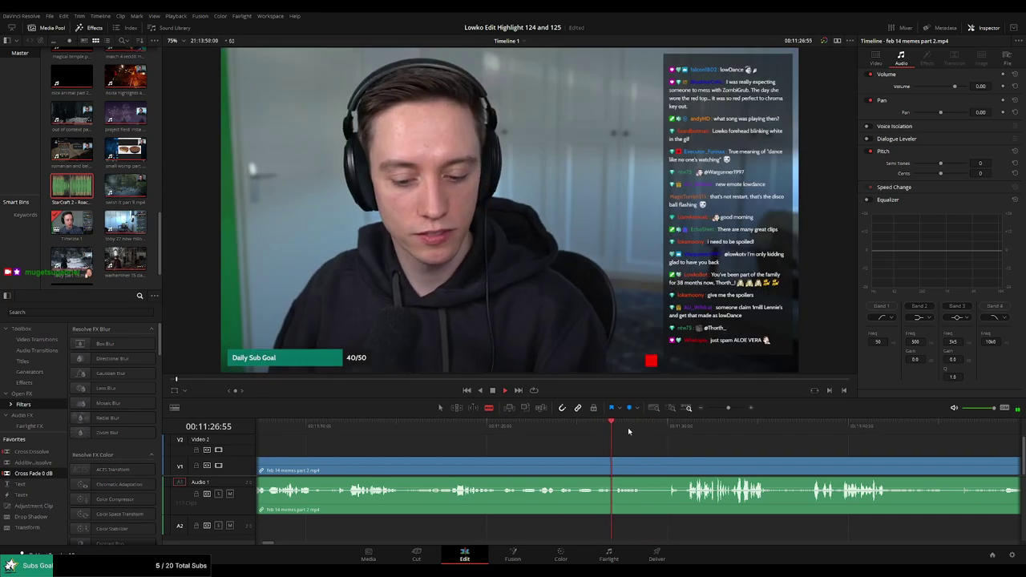
{"action": "left_click", "coordinate": [643, 431]}
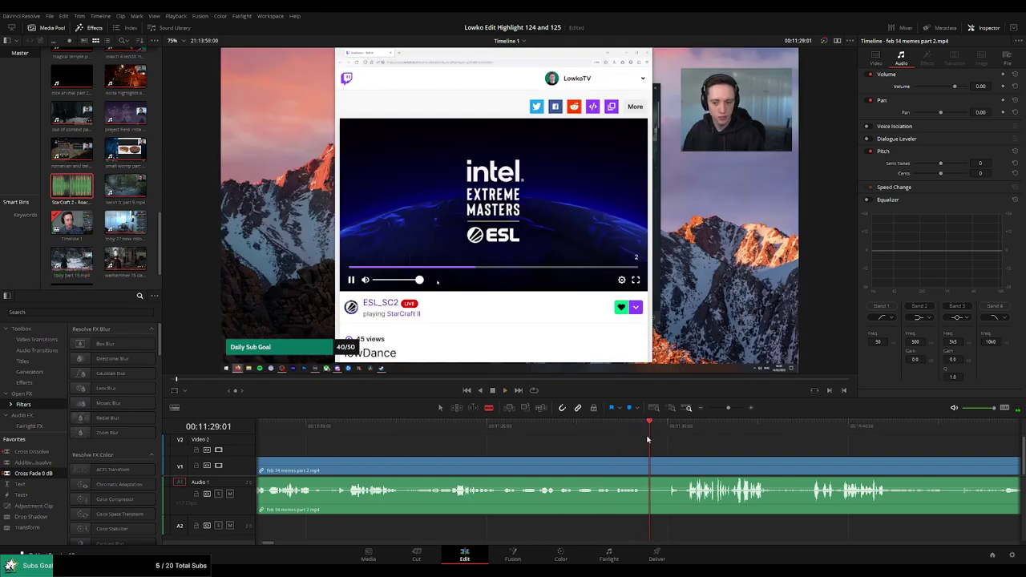
Replay the footage across the cross-faded cuts near 10:38 to check them
{"action": "scroll", "coordinate": [633, 457], "scroll_direction": "left", "scroll_amount": 5}
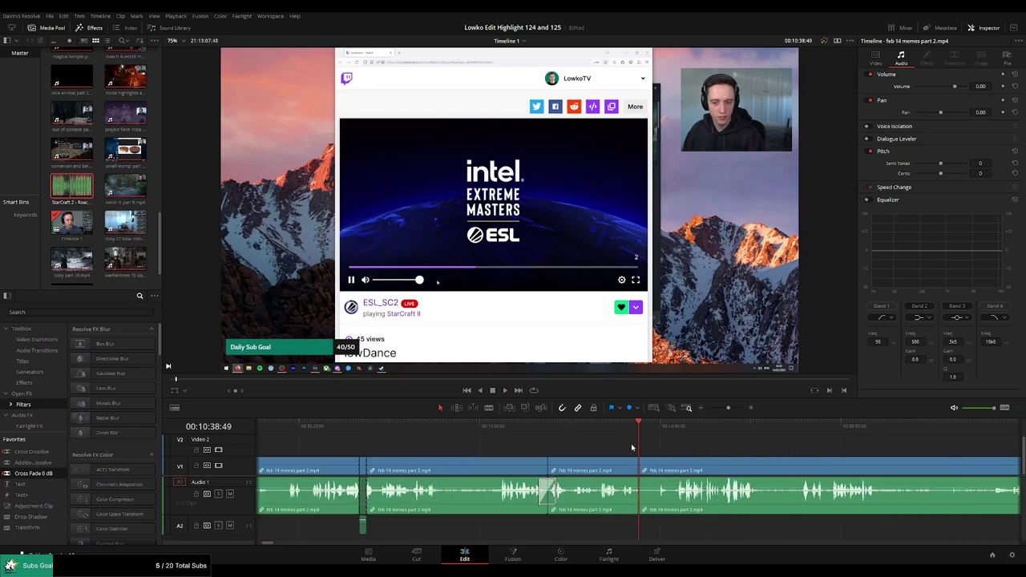
{"action": "left_click", "coordinate": [628, 437]}
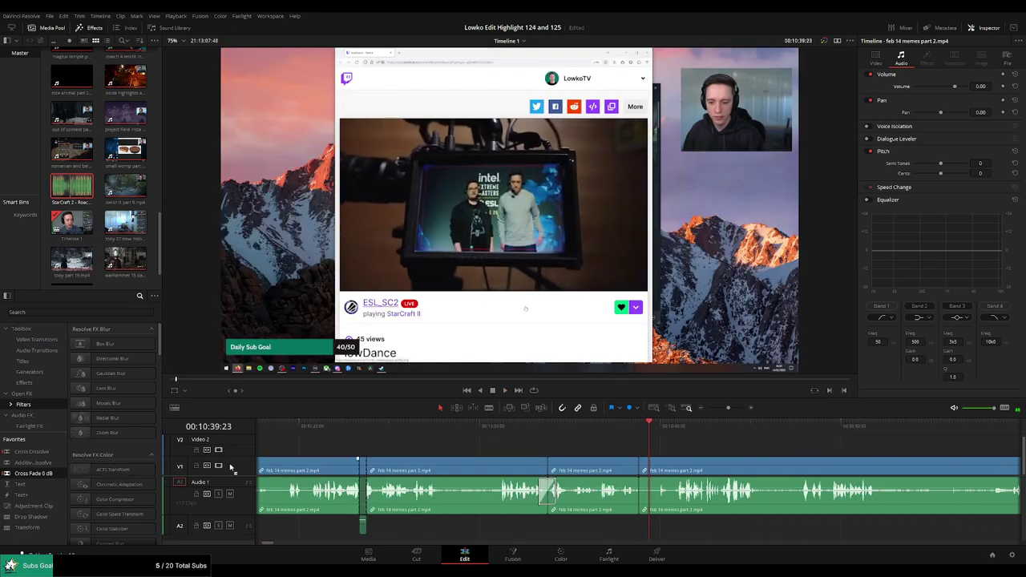
{"action": "left_click", "coordinate": [623, 428]}
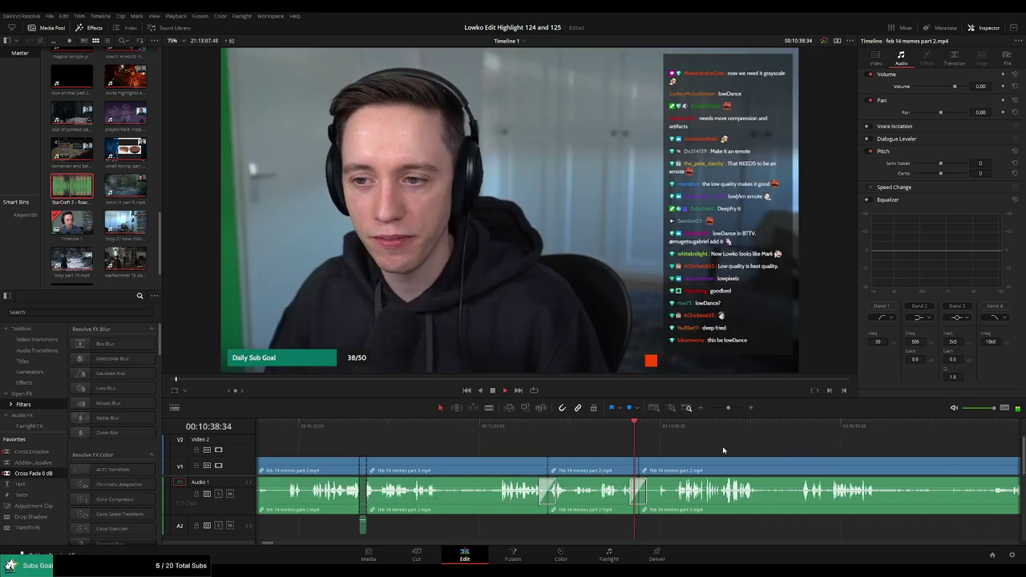
{"action": "scroll", "coordinate": [613, 442], "scroll_direction": "right", "scroll_amount": 3}
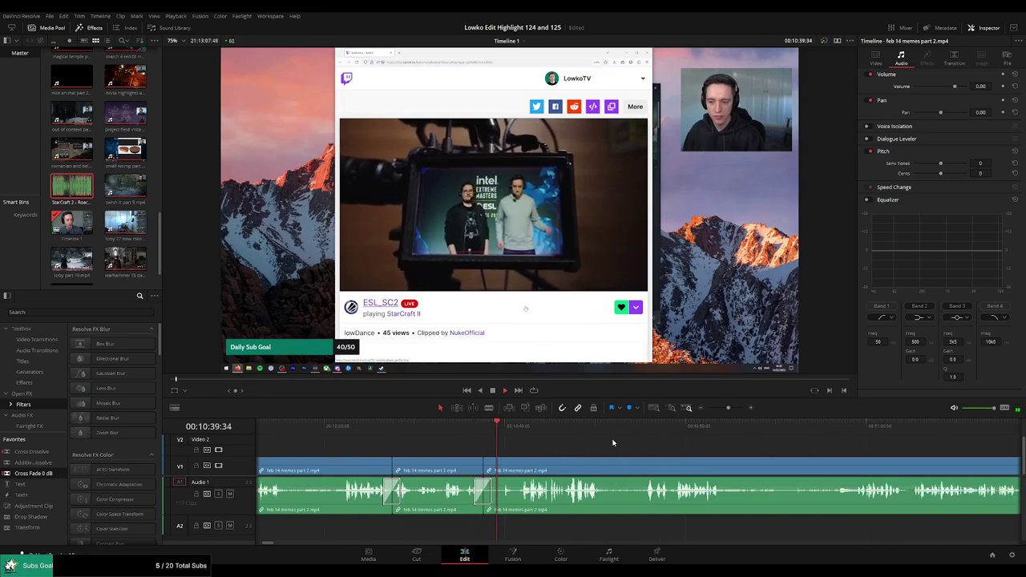
{"action": "left_click", "coordinate": [478, 426]}
{"action": "left_click", "coordinate": [483, 427]}
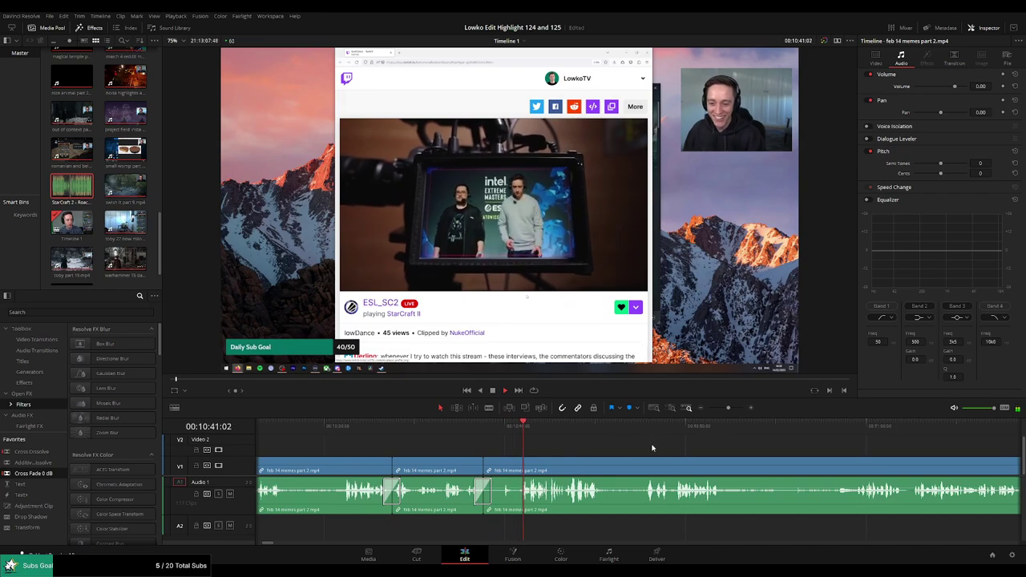
{"action": "scroll", "coordinate": [583, 441], "scroll_direction": "right", "scroll_amount": 2}
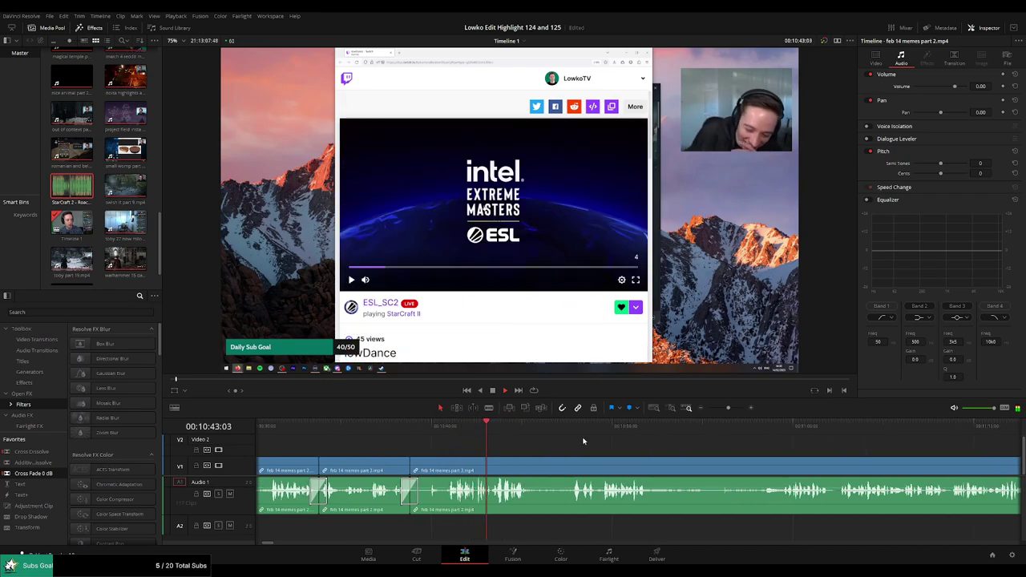
{"action": "scroll", "coordinate": [550, 441], "scroll_direction": "right", "scroll_amount": 2}
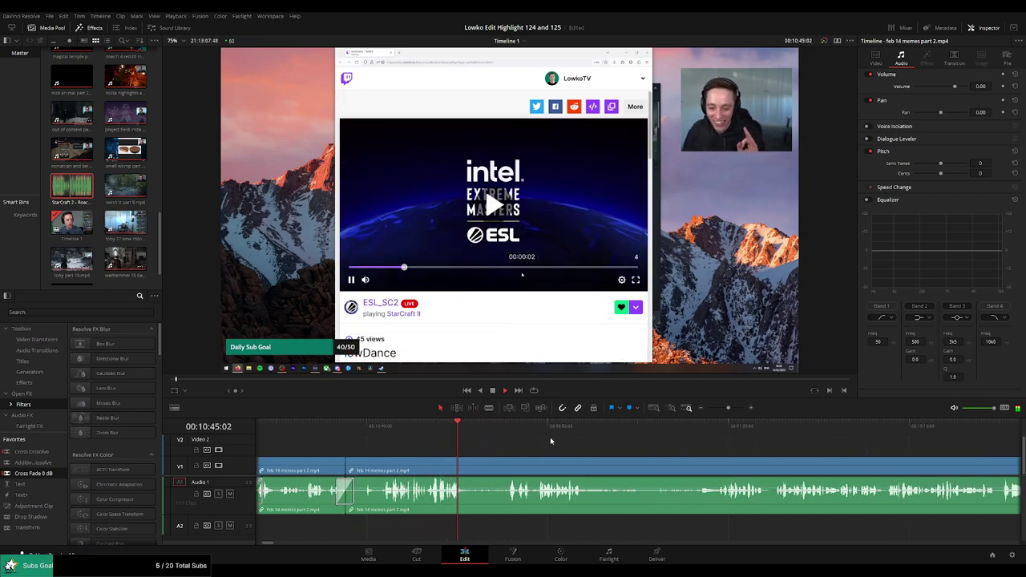
{"action": "left_click", "coordinate": [504, 425]}
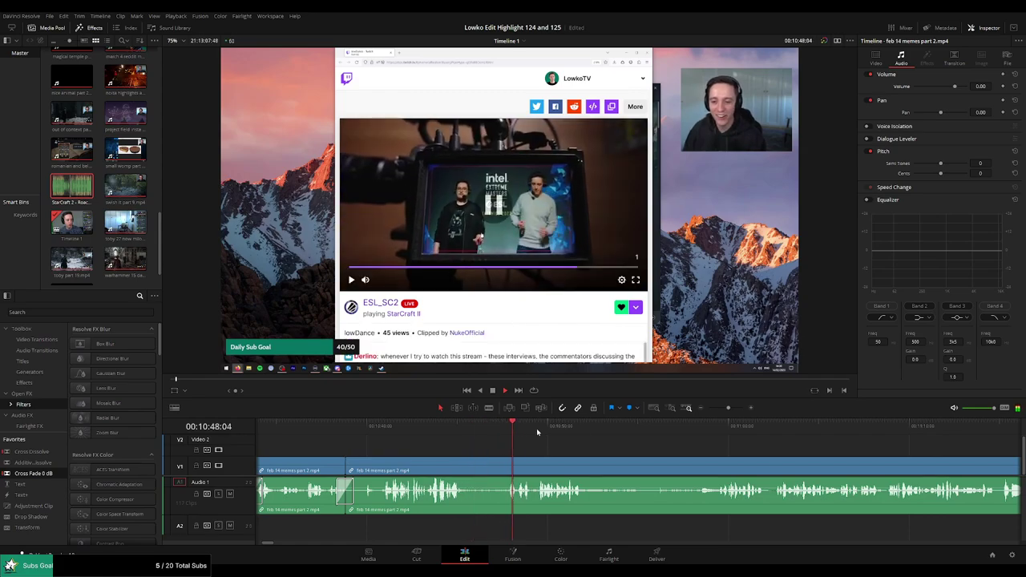
{"action": "scroll", "coordinate": [550, 435], "scroll_direction": "right", "scroll_amount": 2}
{"action": "scroll", "coordinate": [522, 444], "scroll_direction": "right", "scroll_amount": 1}
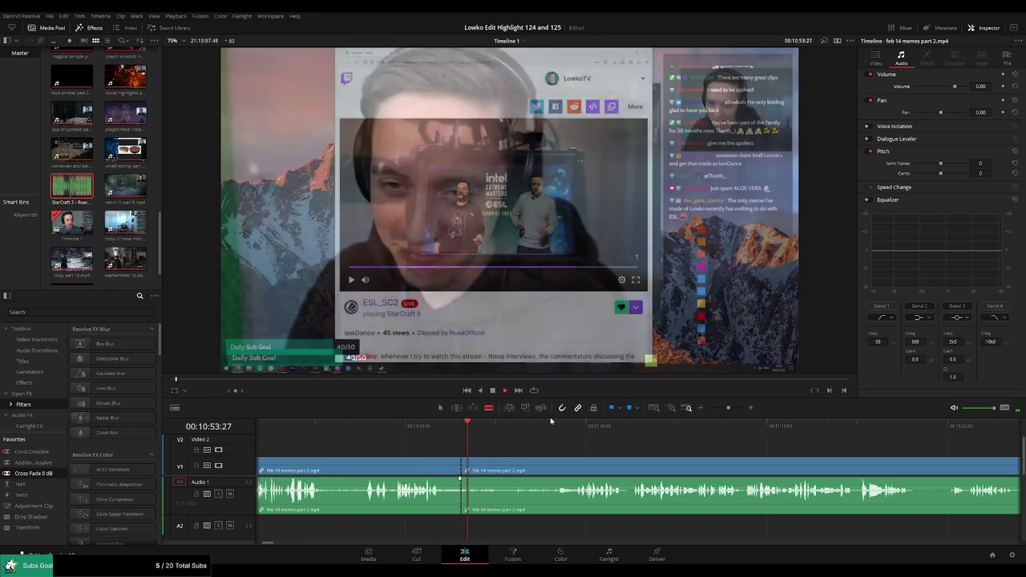
Cut out the unwanted section at the webcam part and replay the new join
{"action": "left_click", "coordinate": [565, 425]}
{"action": "key", "text": "ctrl+b"}
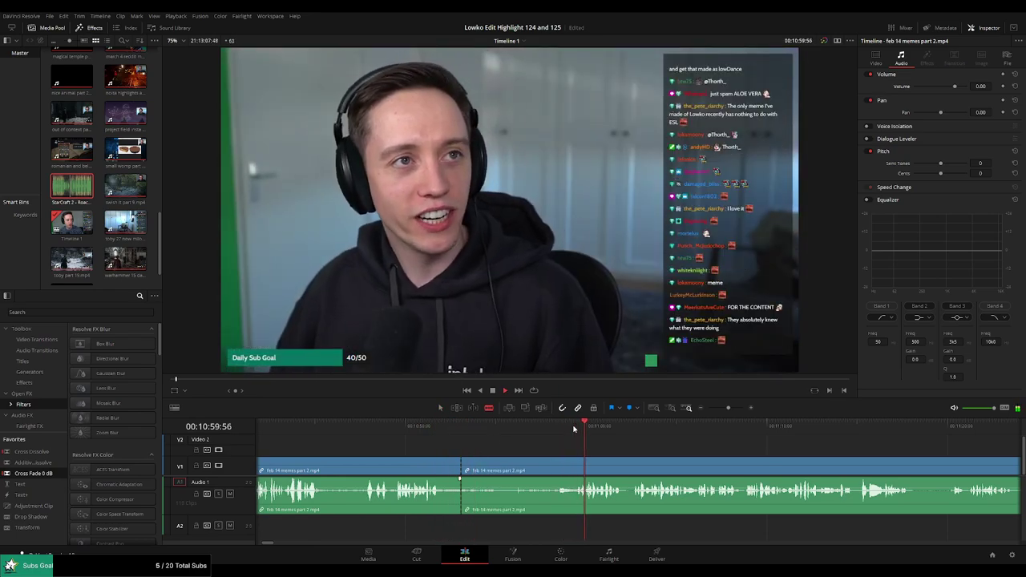
{"action": "left_click", "coordinate": [559, 470]}
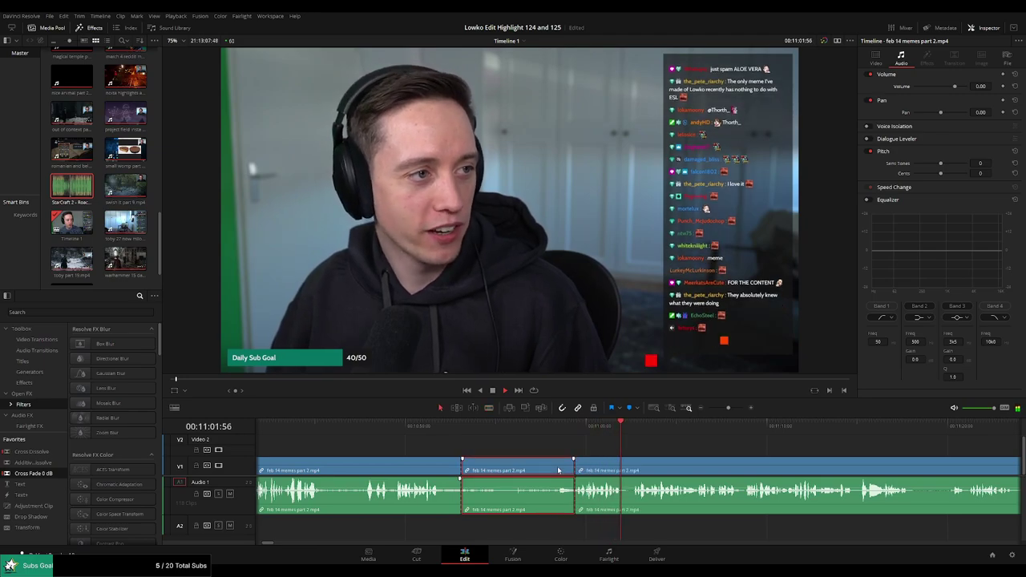
{"action": "key", "text": "Delete"}
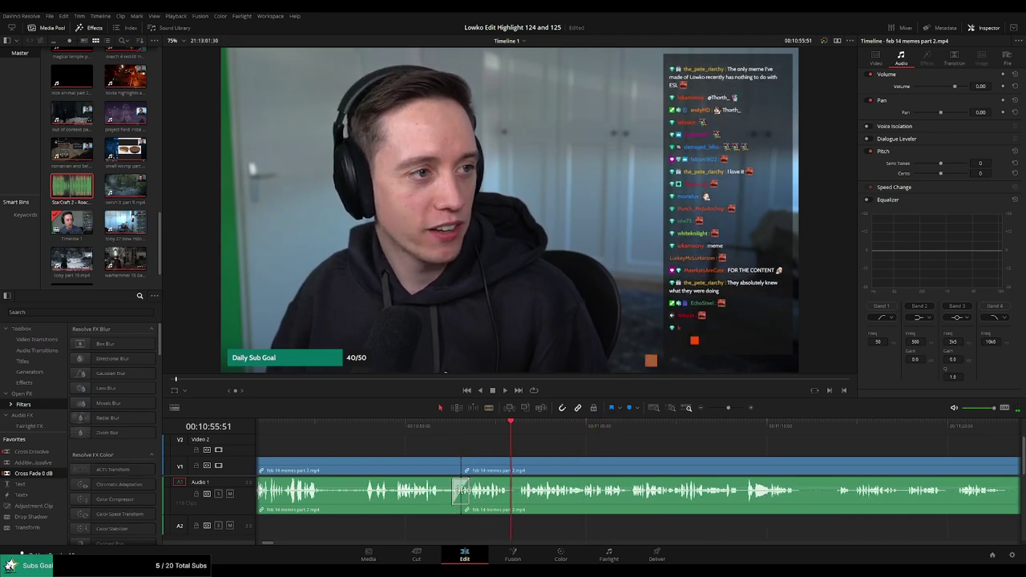
{"action": "left_click", "coordinate": [464, 431]}
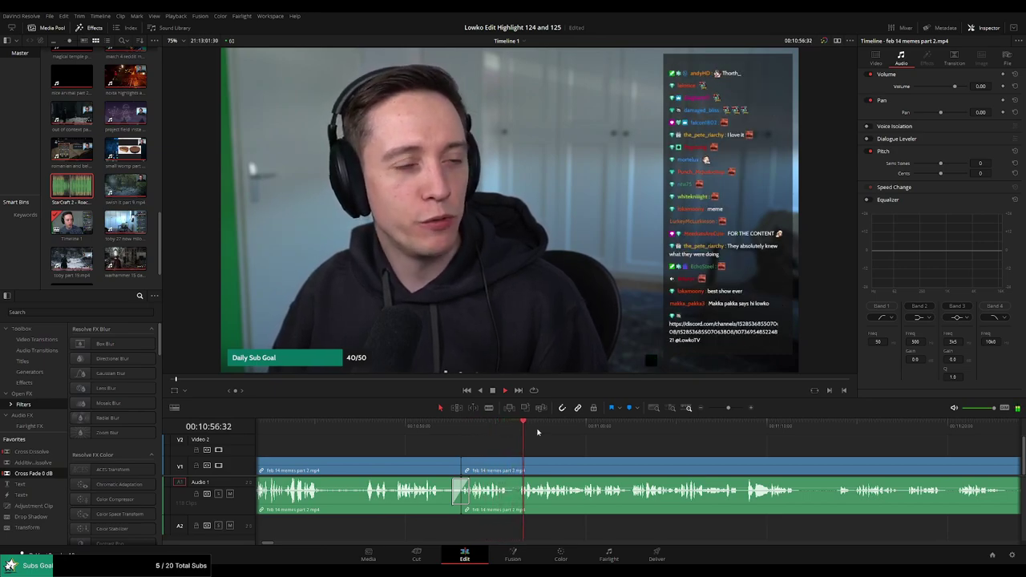
{"action": "scroll", "coordinate": [604, 438], "scroll_direction": "right", "scroll_amount": 3}
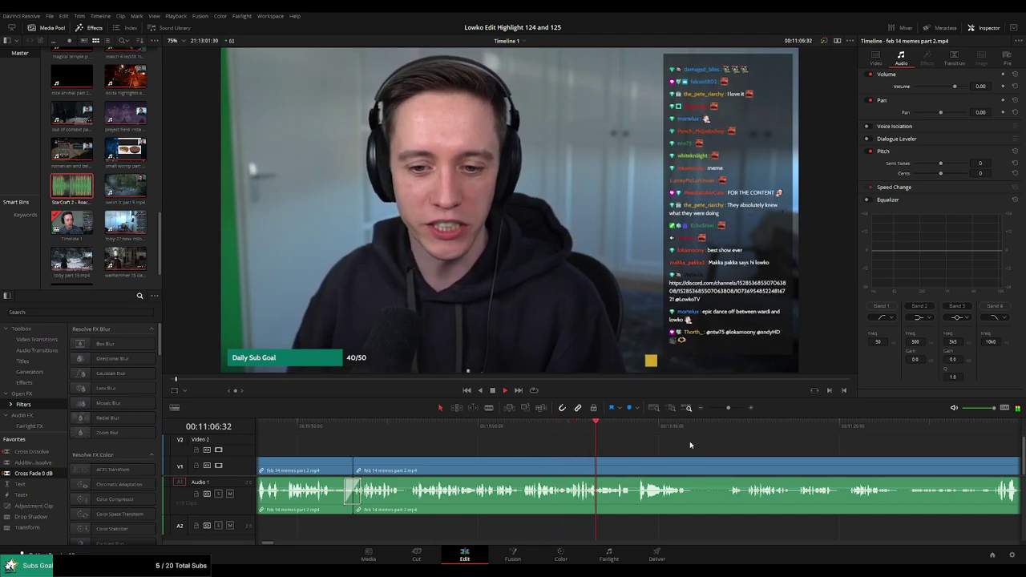
{"action": "scroll", "coordinate": [583, 443], "scroll_direction": "right", "scroll_amount": 3}
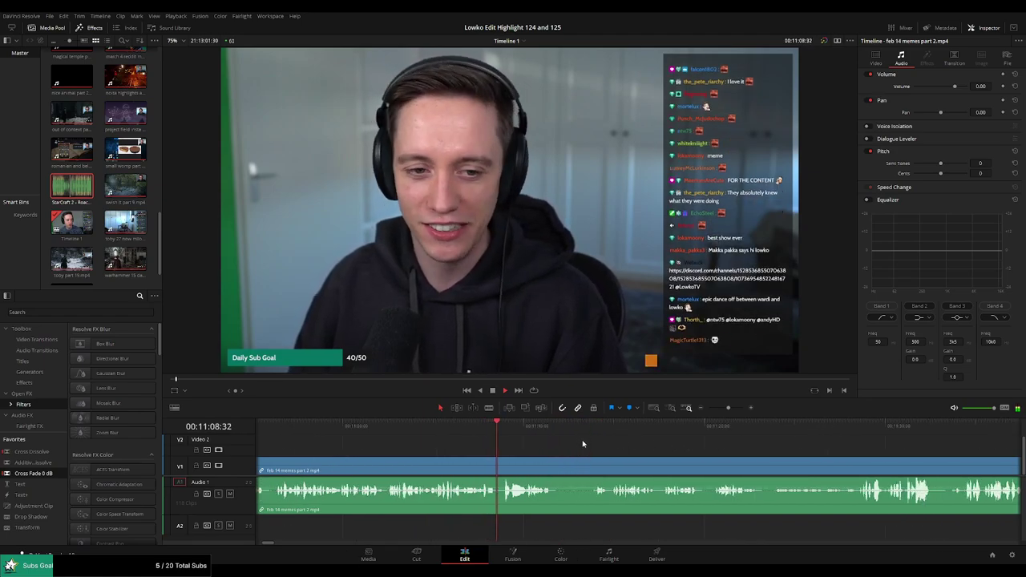
{"action": "scroll", "coordinate": [561, 441], "scroll_direction": "right", "scroll_amount": 2}
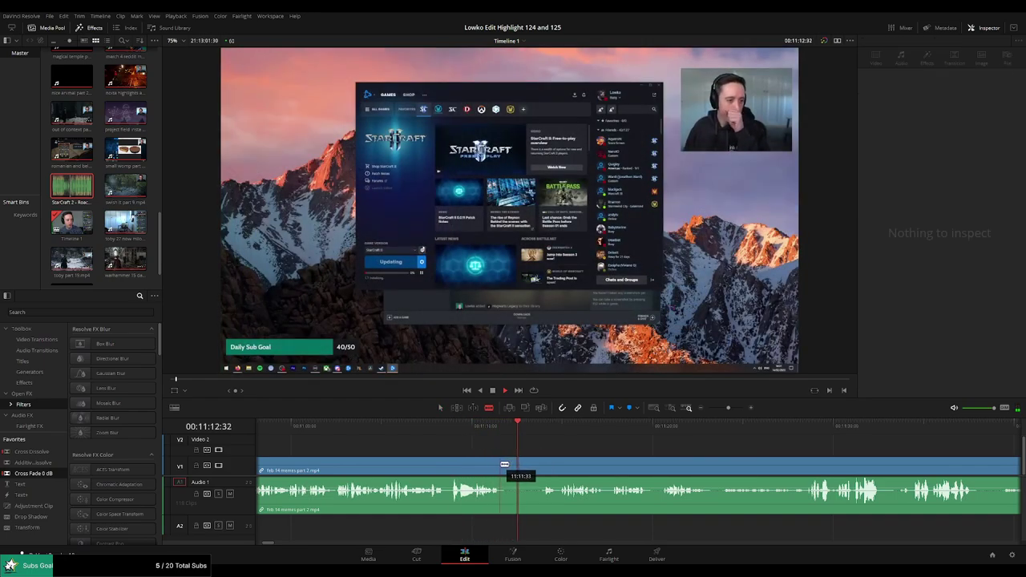
Split the clip near 11:11 and ripple-delete the short piece between cuts
{"action": "left_click", "coordinate": [504, 464]}
{"action": "left_click", "coordinate": [505, 434]}
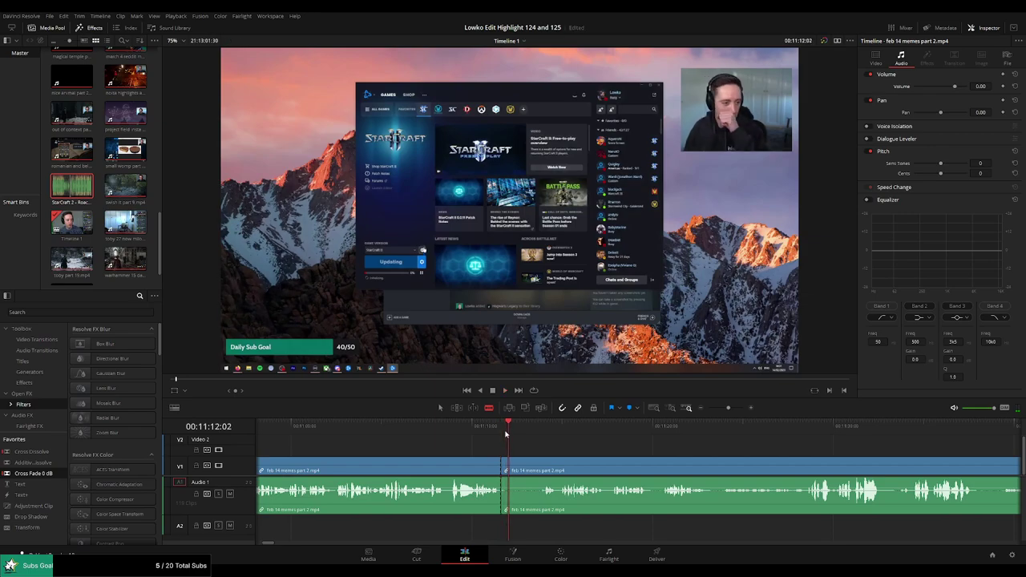
{"action": "left_click", "coordinate": [490, 428]}
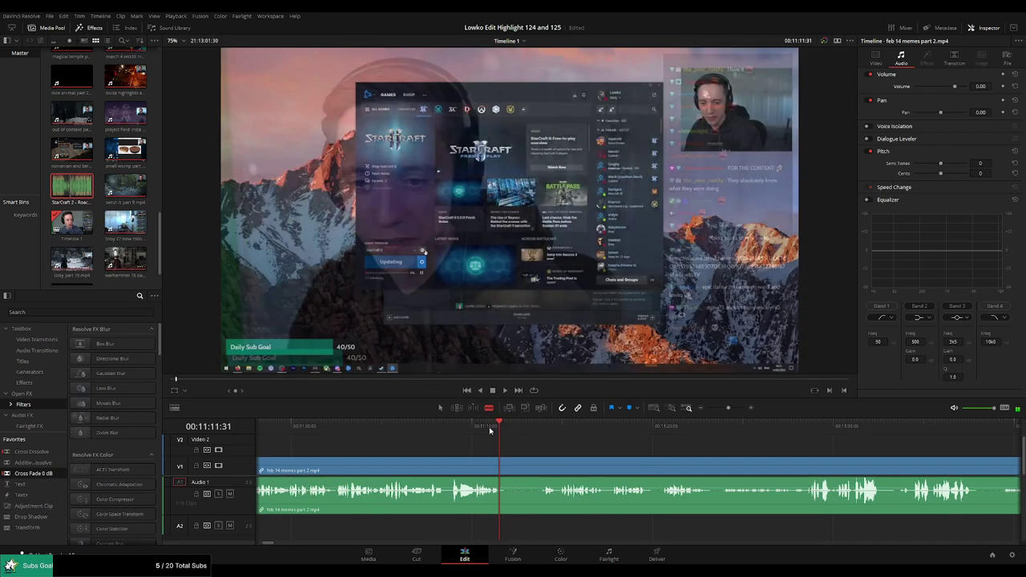
{"action": "left_click", "coordinate": [538, 432]}
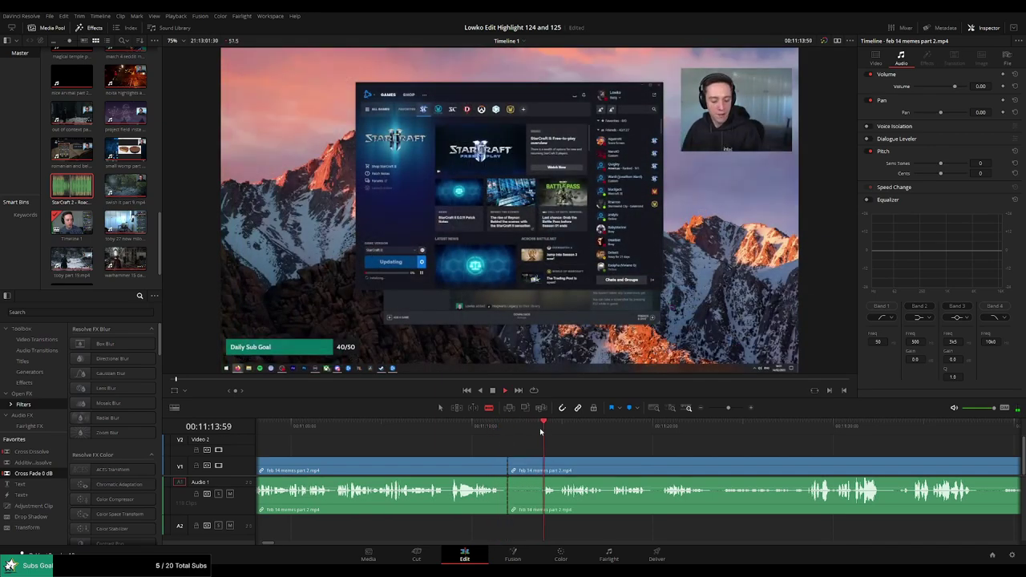
{"action": "key", "text": "ctrl+b"}
{"action": "left_click", "coordinate": [538, 469]}
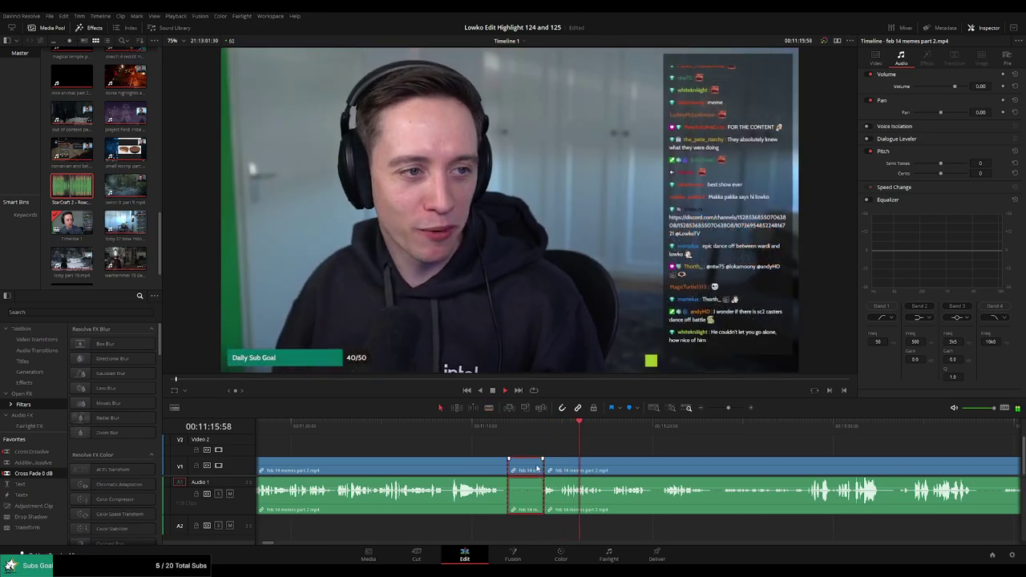
{"action": "key", "text": "Delete"}
{"action": "key", "text": "space"}
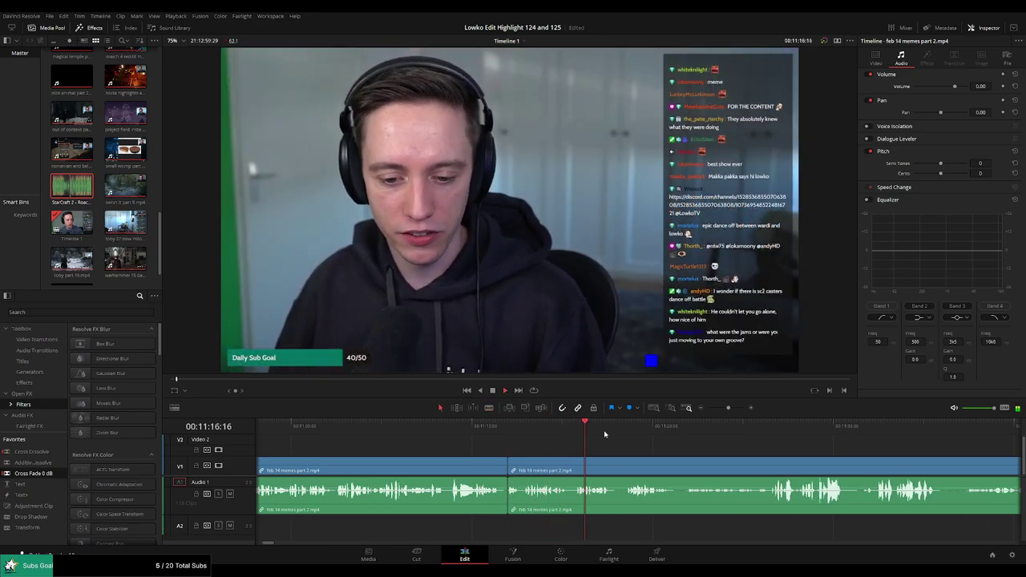
{"action": "scroll", "coordinate": [660, 455], "scroll_direction": "right", "scroll_amount": 2}
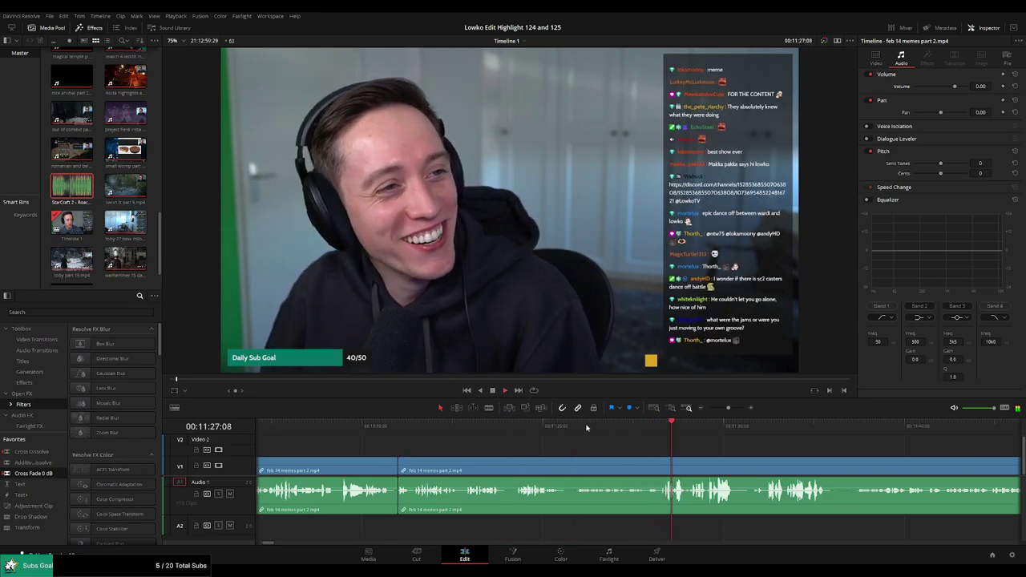
{"action": "left_click", "coordinate": [423, 427]}
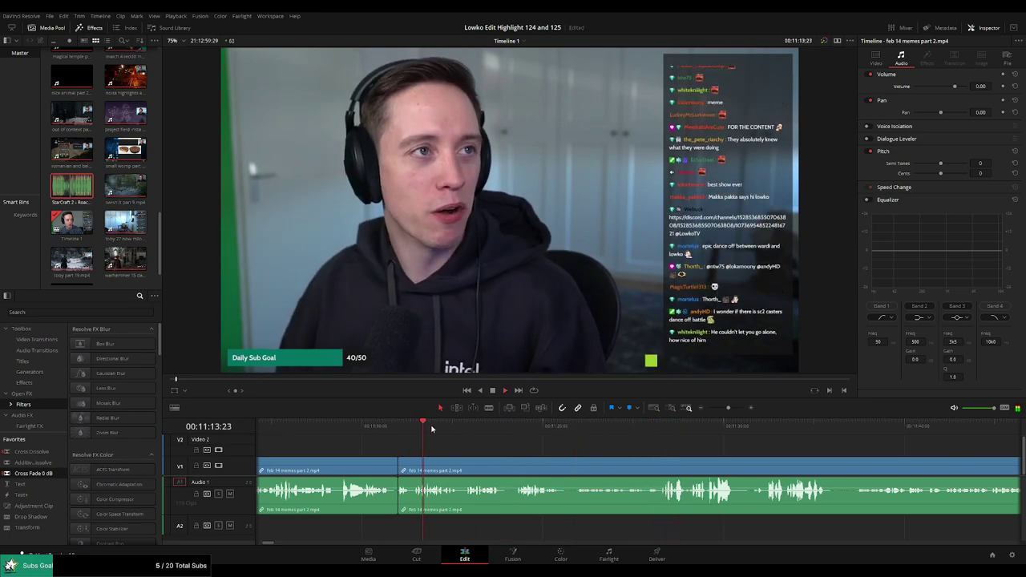
Blade out another unwanted section of the stream clip, closing the gap
{"action": "key", "text": "b"}
{"action": "left_click", "coordinate": [459, 469]}
{"action": "left_click", "coordinate": [577, 427]}
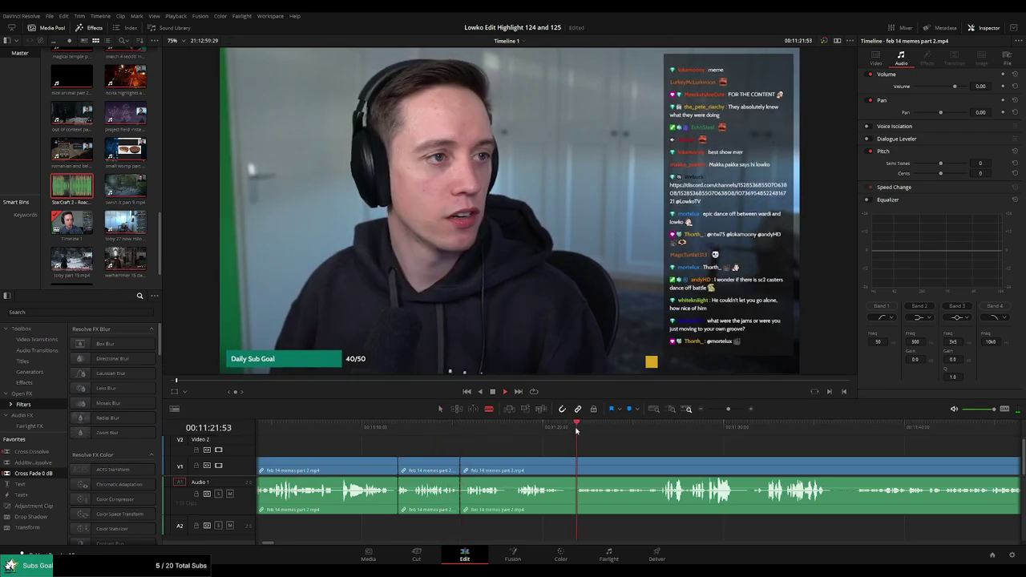
{"action": "left_click", "coordinate": [578, 467]}
{"action": "key", "text": "a"}
{"action": "left_click", "coordinate": [562, 468]}
{"action": "key", "text": "BackSpace"}
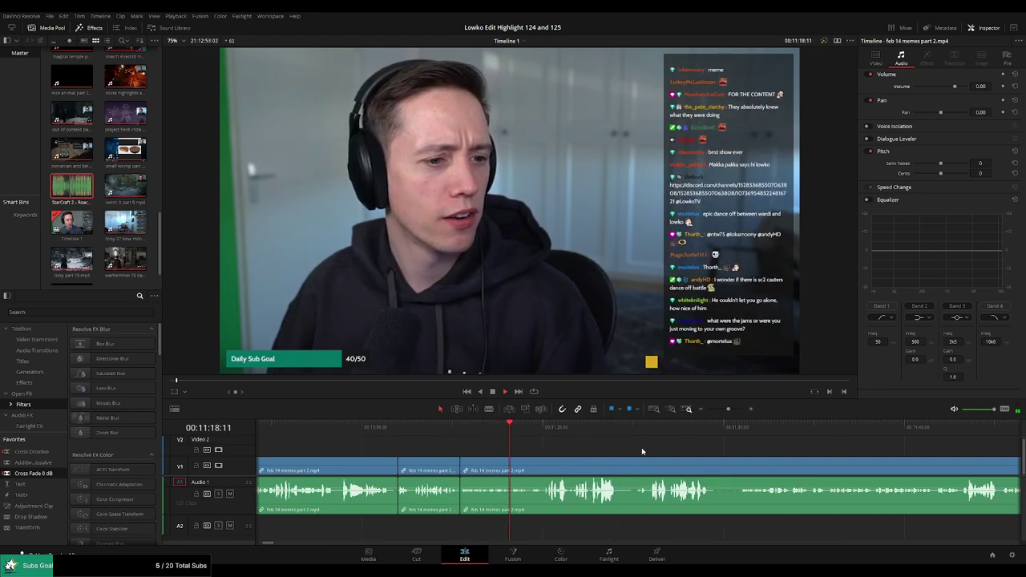
{"action": "scroll", "coordinate": [566, 443], "scroll_direction": "right", "scroll_amount": 2}
{"action": "scroll", "coordinate": [548, 444], "scroll_direction": "right", "scroll_amount": 1}
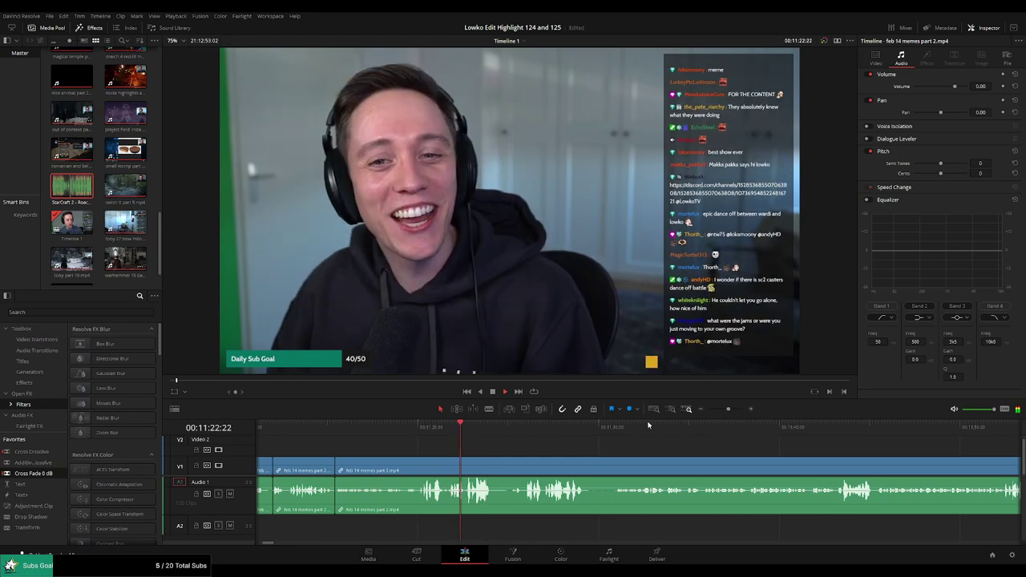
Split off a short piece near 11:23 and drag its audio volume to -100 dB
{"action": "left_click_drag", "start_coordinate": [728, 410], "coordinate": [731, 410]}
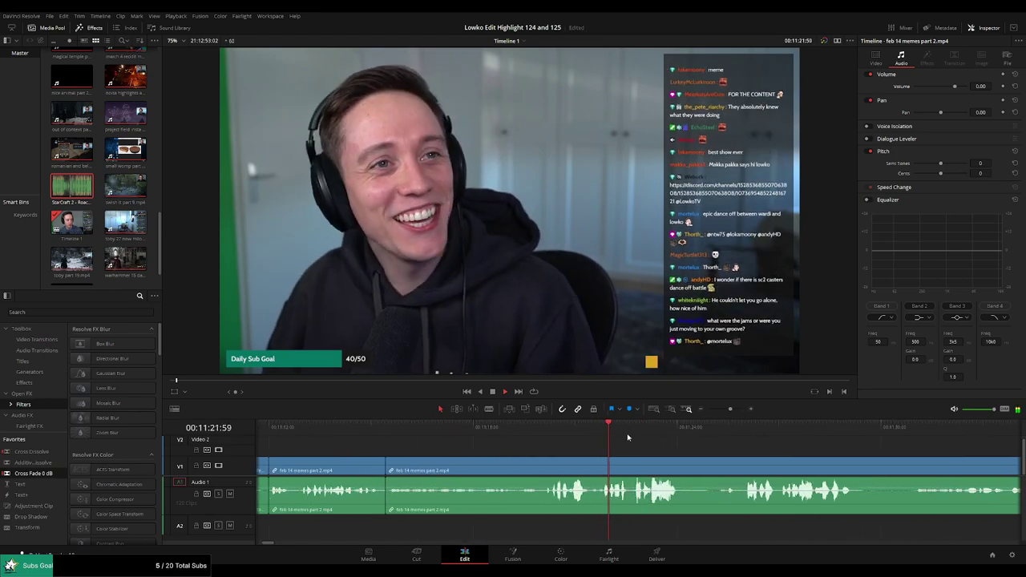
{"action": "key", "text": "b"}
{"action": "left_click", "coordinate": [631, 470]}
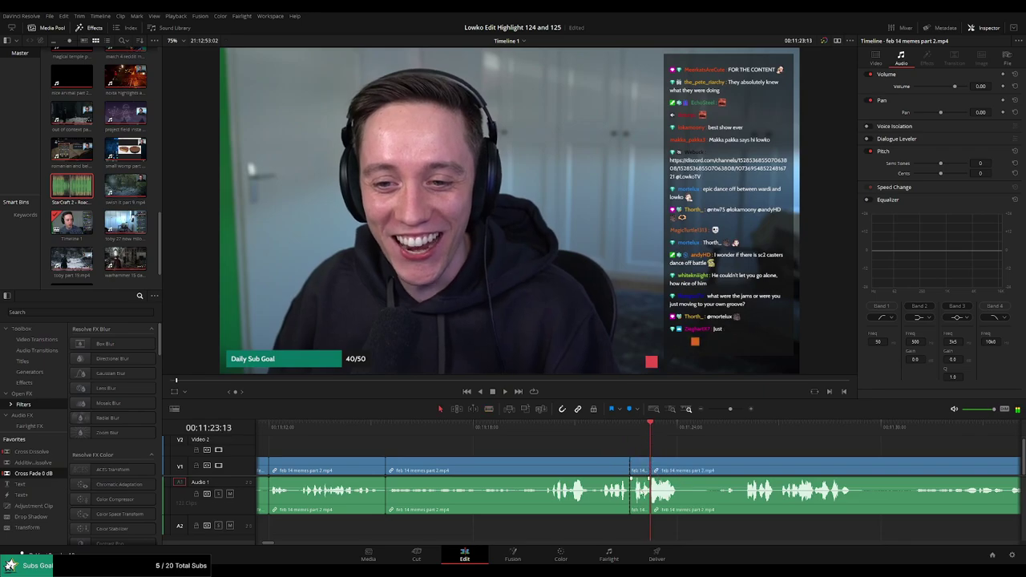
{"action": "left_click_drag", "start_coordinate": [640, 480], "coordinate": [639, 513]}
Place Roach Quotes on A2 under the muted section and play it back
{"action": "key", "text": "q"}
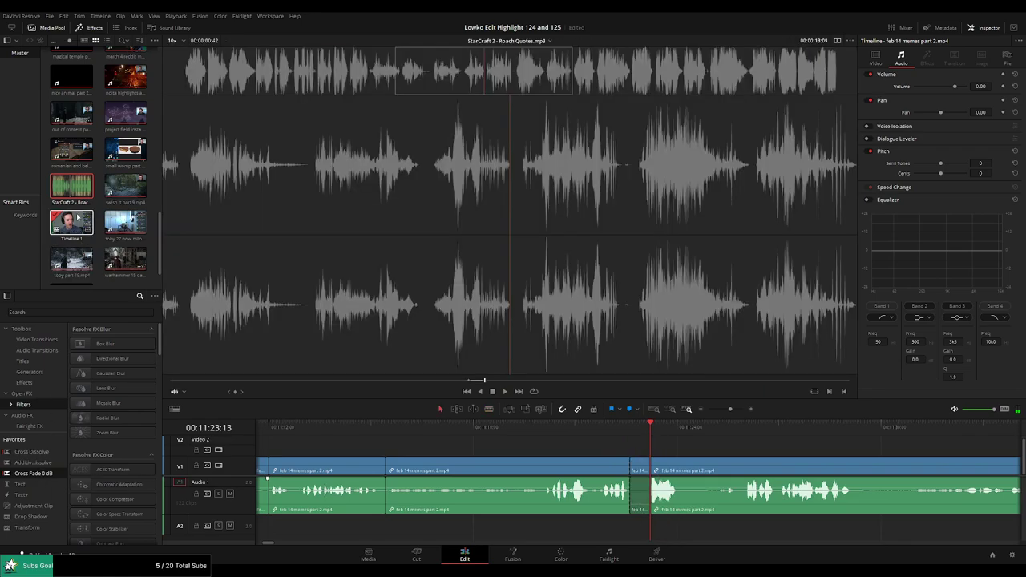
{"action": "left_click", "coordinate": [635, 529]}
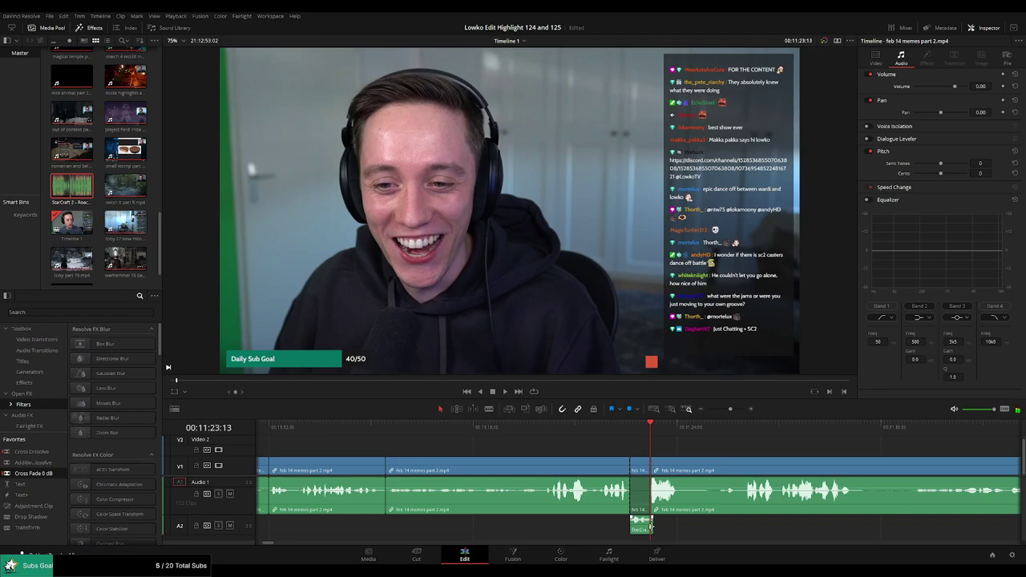
{"action": "left_click", "coordinate": [643, 530]}
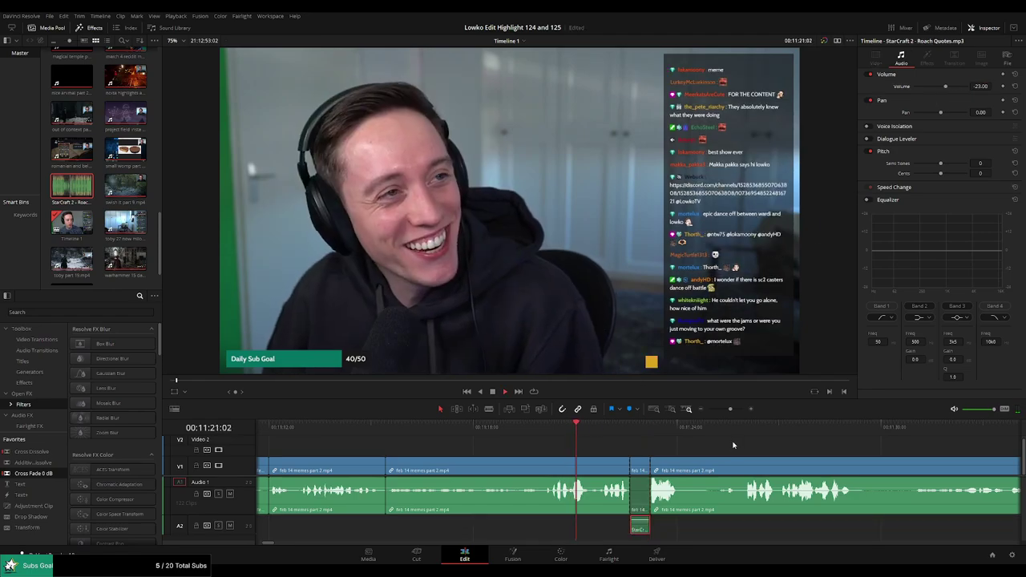
{"action": "left_click", "coordinate": [562, 438]}
{"action": "key", "text": "space"}
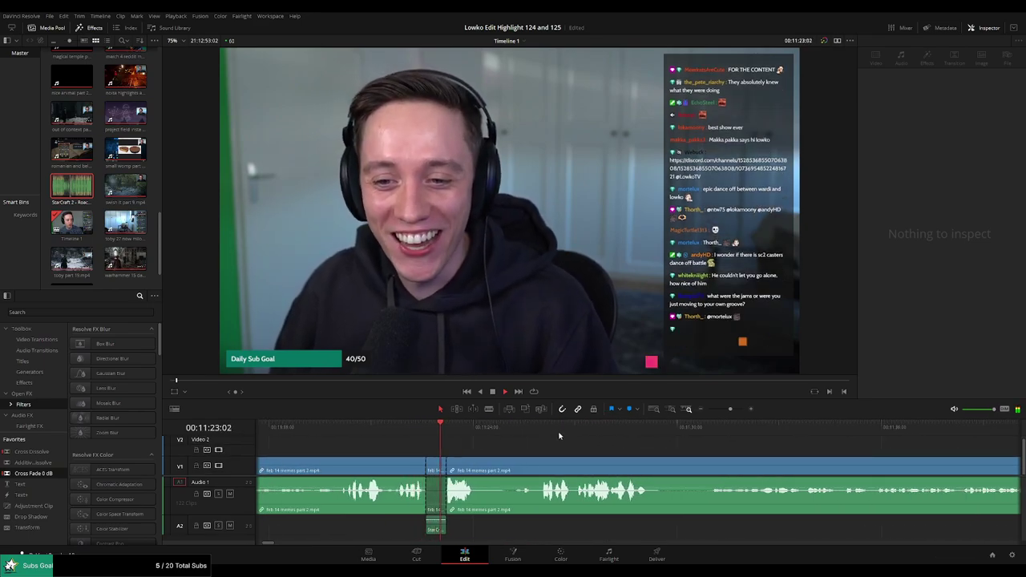
Remove another short stretch of the stream clip near 11:30, closing the gap
{"action": "scroll", "coordinate": [577, 446], "scroll_direction": "right", "scroll_amount": 1}
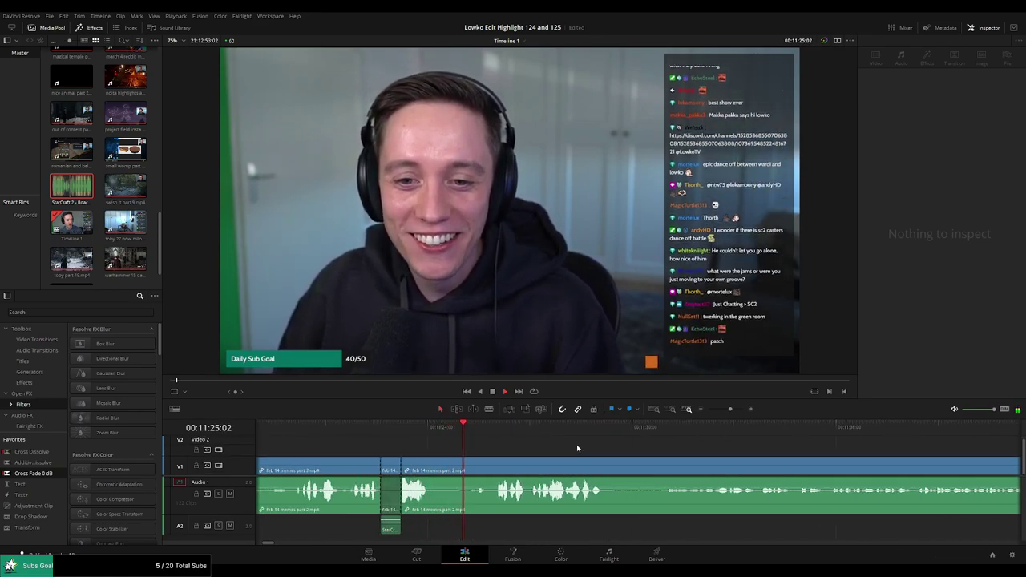
{"action": "left_click_drag", "start_coordinate": [731, 410], "coordinate": [730, 412]}
{"action": "scroll", "coordinate": [641, 451], "scroll_direction": "right", "scroll_amount": 1}
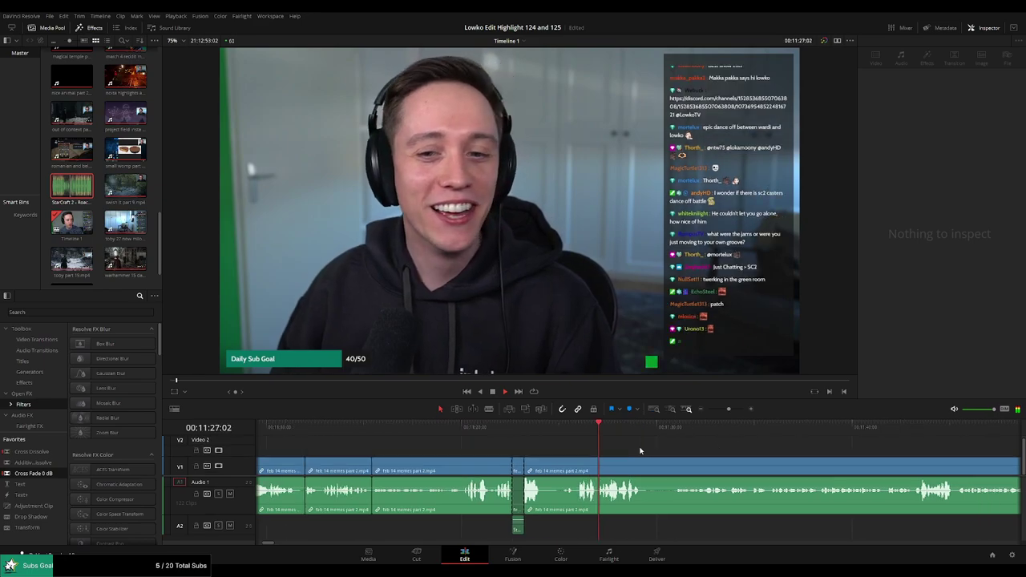
{"action": "scroll", "coordinate": [582, 446], "scroll_direction": "right", "scroll_amount": 3}
{"action": "key", "text": "b"}
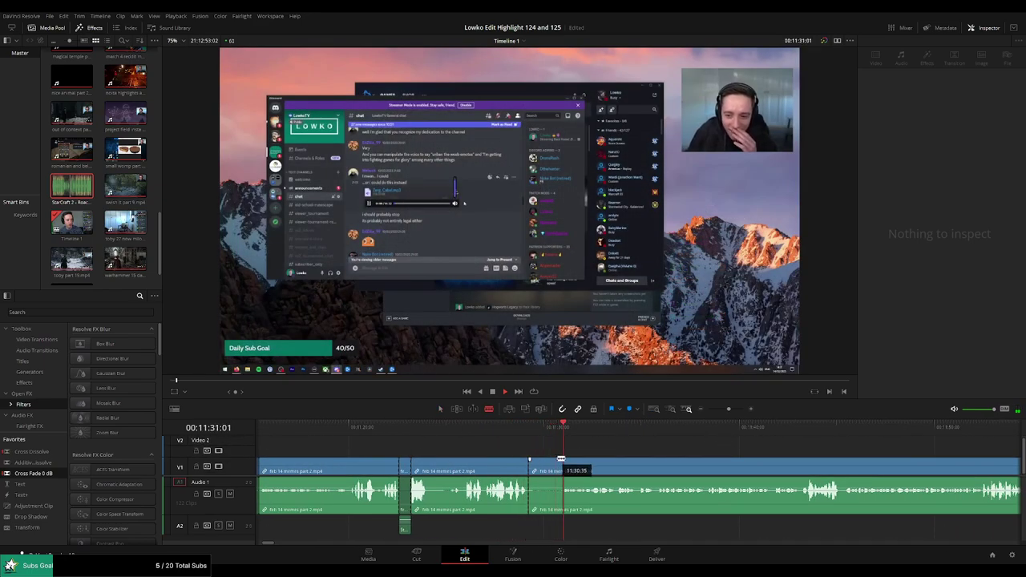
{"action": "key", "text": "a"}
{"action": "left_click", "coordinate": [550, 468]}
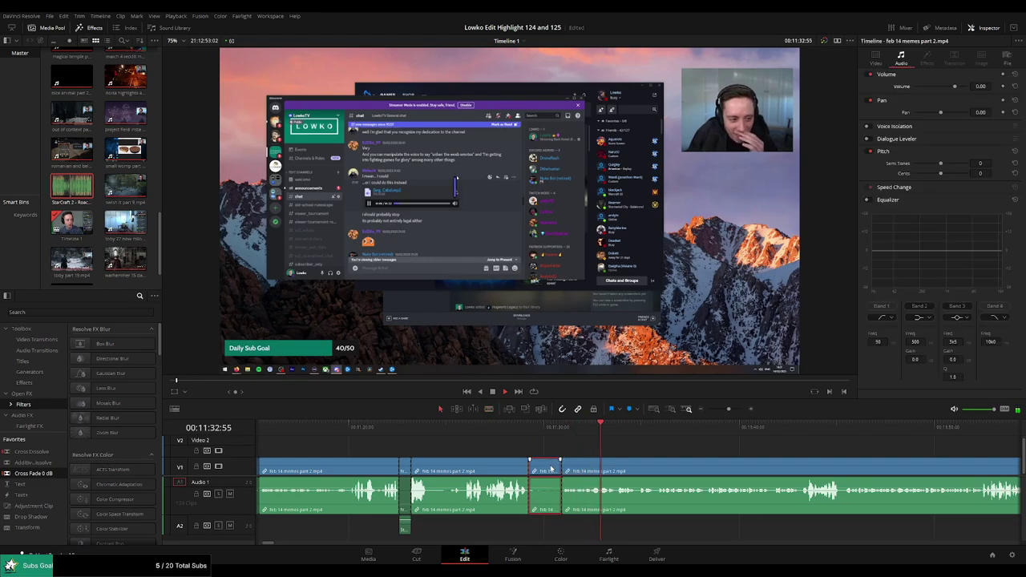
{"action": "key", "text": "Delete"}
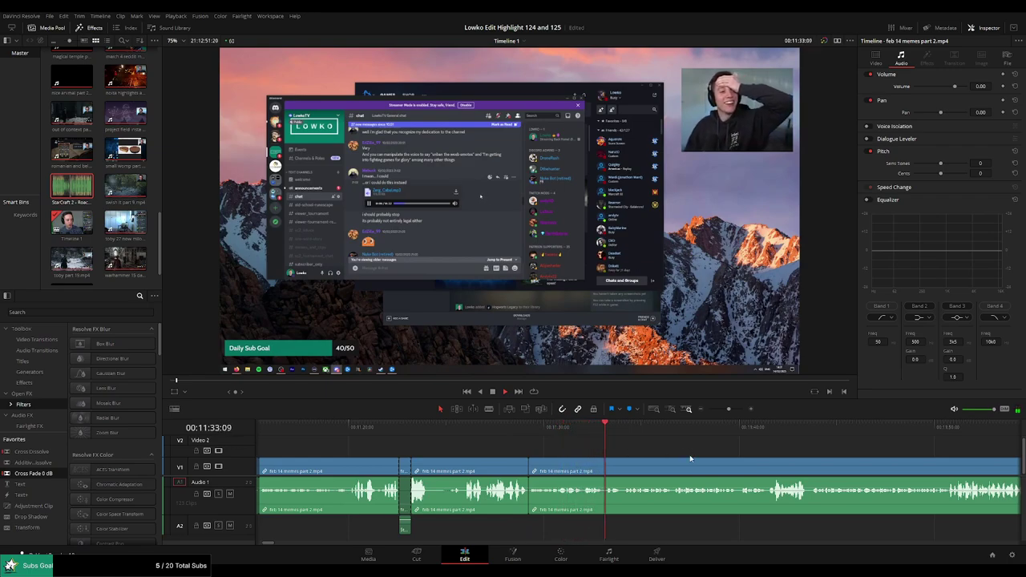
{"action": "scroll", "coordinate": [666, 453], "scroll_direction": "right", "scroll_amount": 1}
{"action": "scroll", "coordinate": [610, 441], "scroll_direction": "right", "scroll_amount": 3}
{"action": "scroll", "coordinate": [602, 444], "scroll_direction": "right", "scroll_amount": 1}
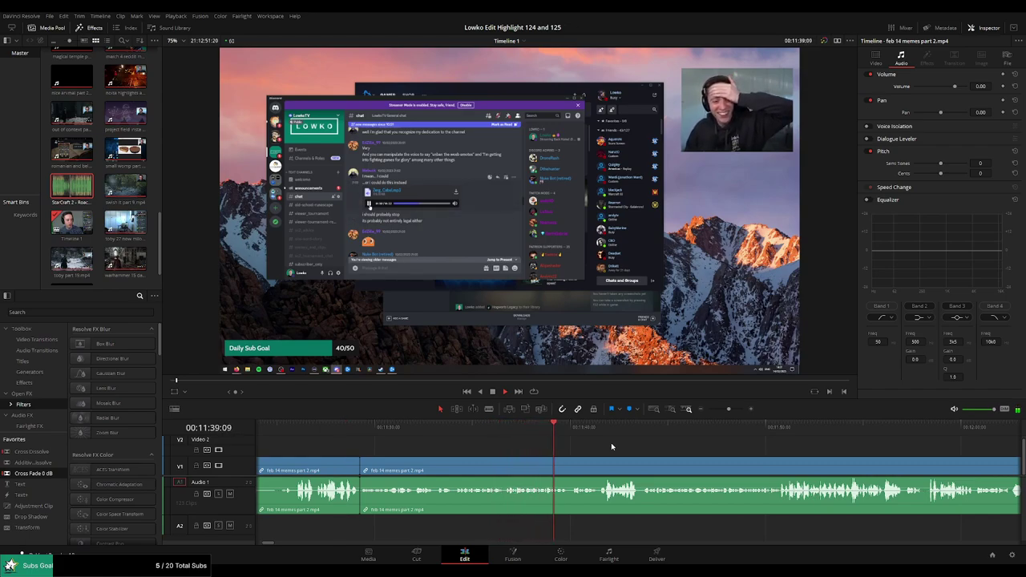
{"action": "scroll", "coordinate": [623, 437], "scroll_direction": "right", "scroll_amount": 2}
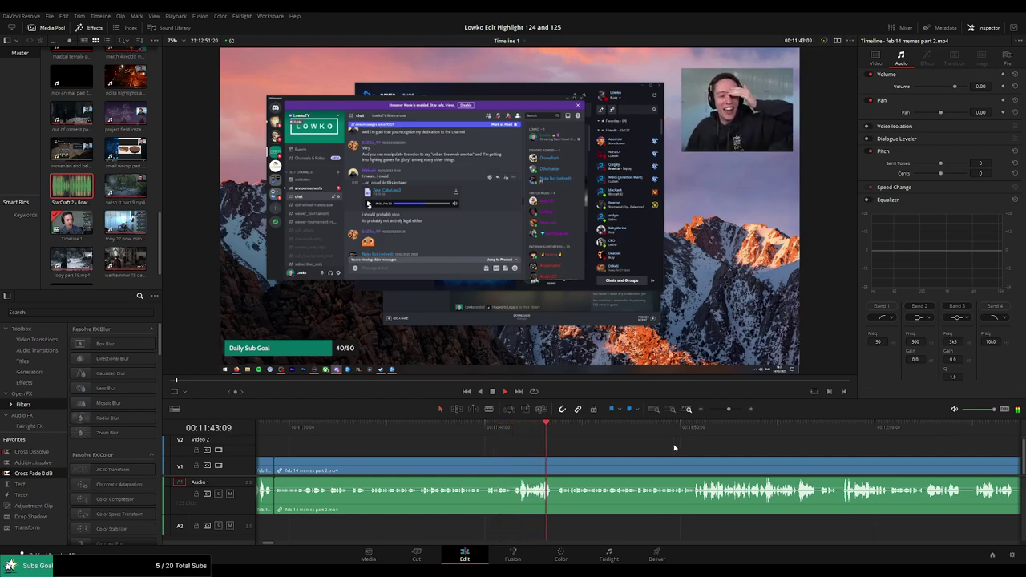
{"action": "scroll", "coordinate": [634, 445], "scroll_direction": "right", "scroll_amount": 2}
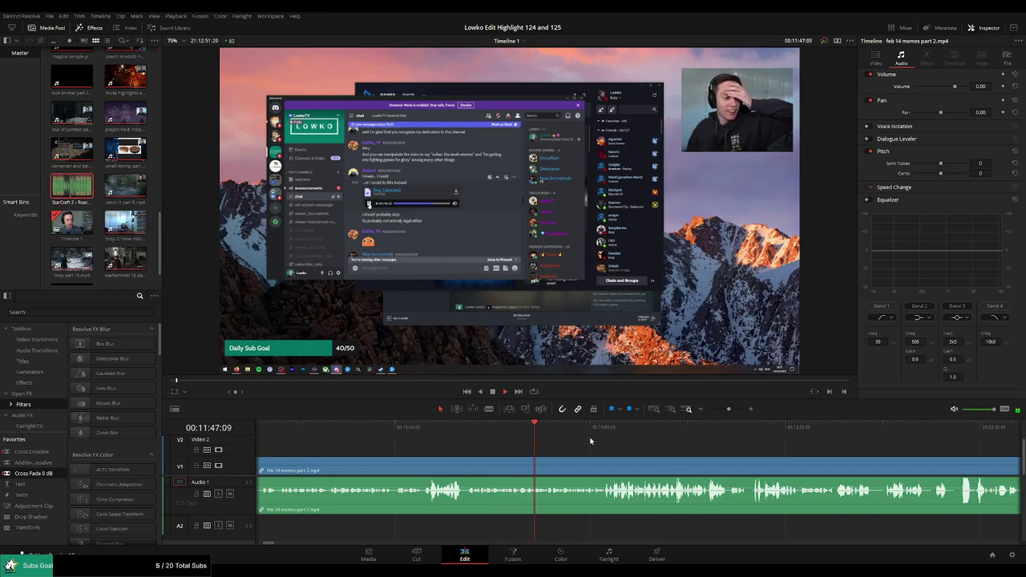
{"action": "scroll", "coordinate": [589, 442], "scroll_direction": "right", "scroll_amount": 2}
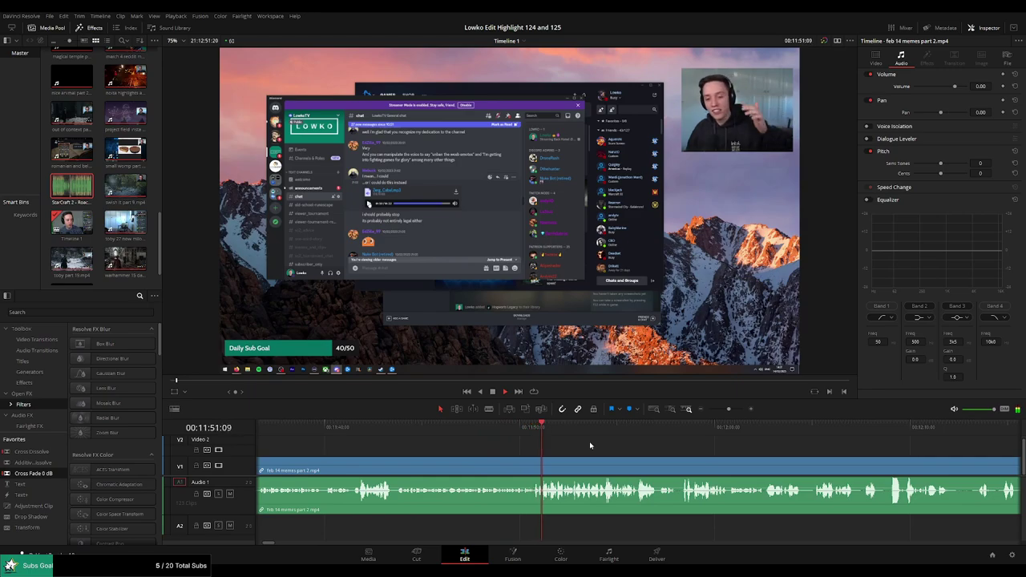
{"action": "scroll", "coordinate": [617, 448], "scroll_direction": "right", "scroll_amount": 2}
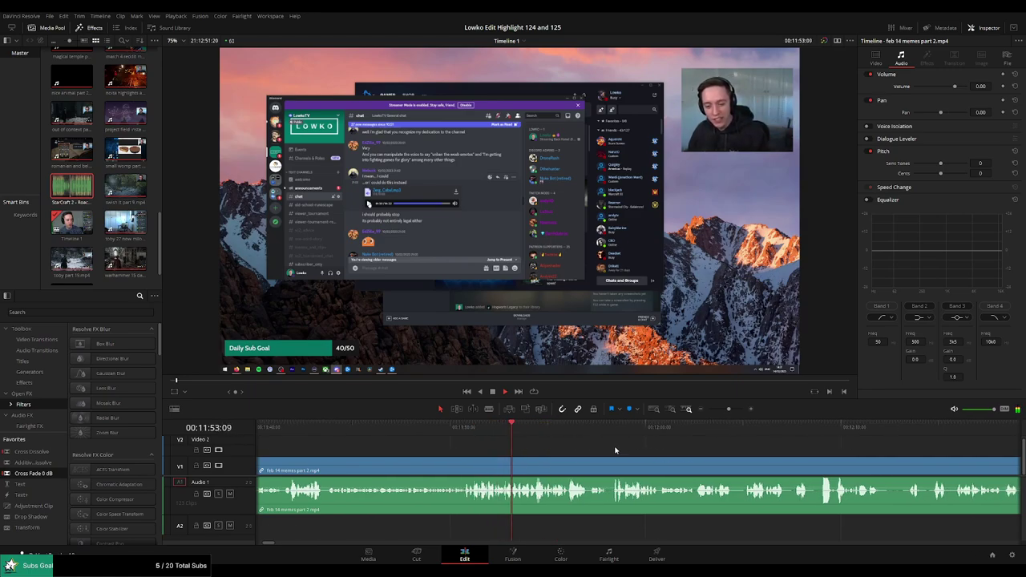
{"action": "scroll", "coordinate": [612, 449], "scroll_direction": "right", "scroll_amount": 2}
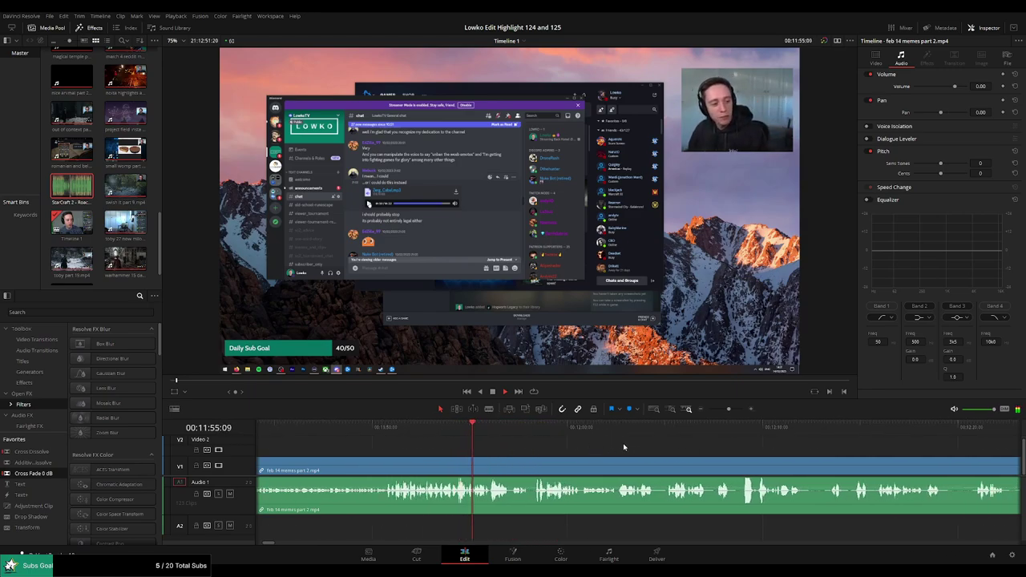
{"action": "scroll", "coordinate": [623, 448], "scroll_direction": "right", "scroll_amount": 2}
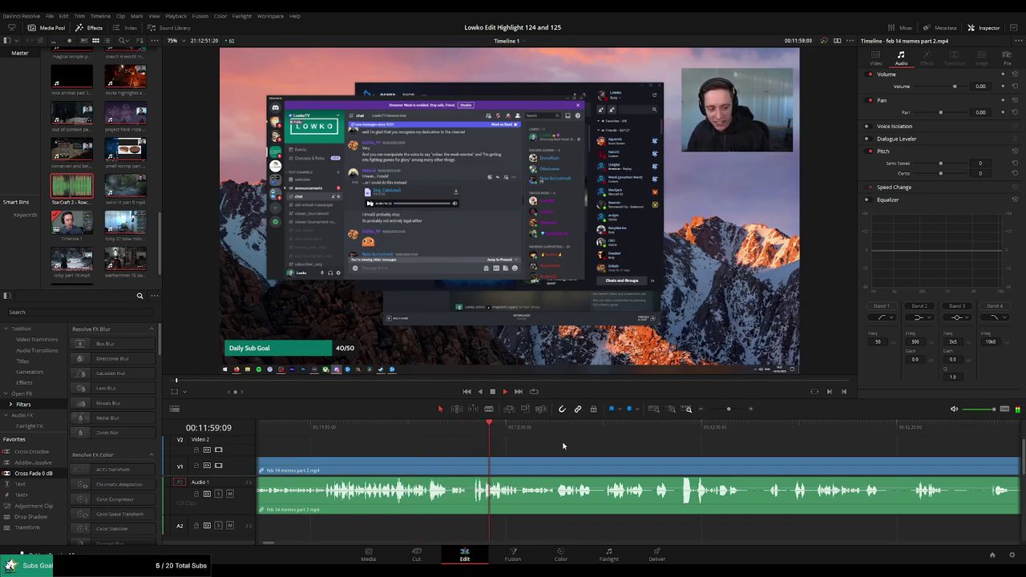
{"action": "scroll", "coordinate": [626, 451], "scroll_direction": "right", "scroll_amount": 2}
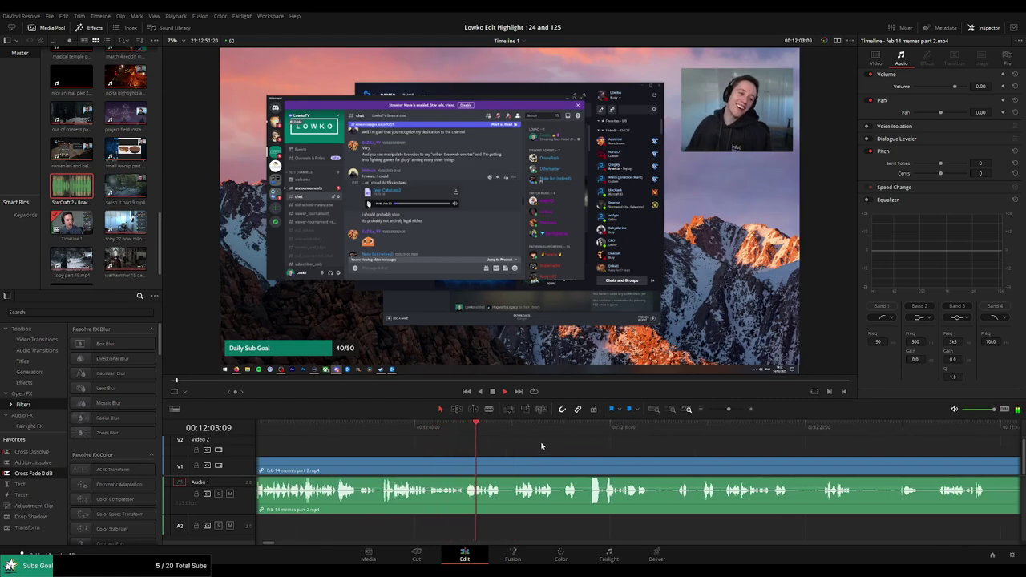
{"action": "scroll", "coordinate": [573, 443], "scroll_direction": "right", "scroll_amount": 2}
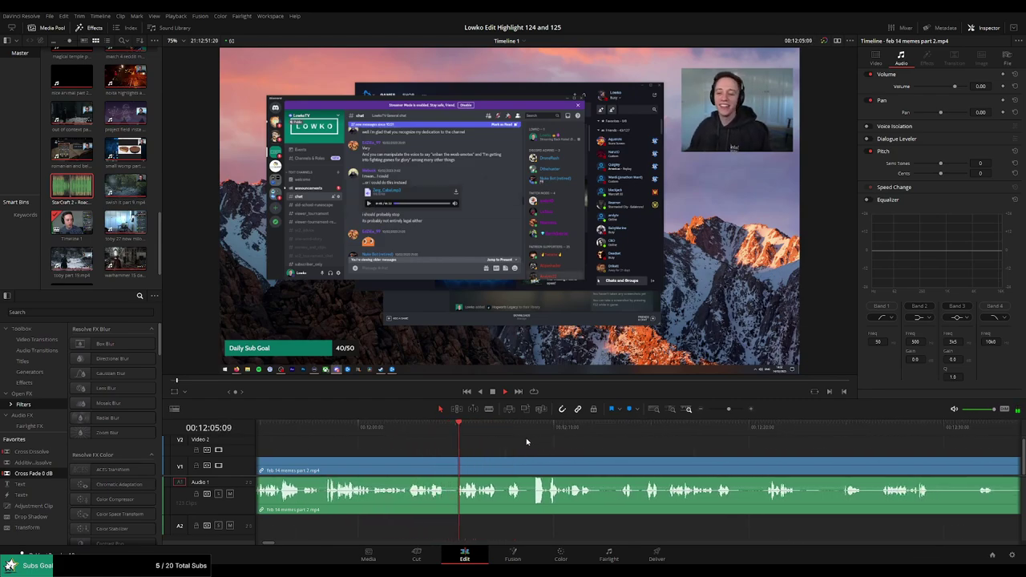
{"action": "scroll", "coordinate": [531, 441], "scroll_direction": "right", "scroll_amount": 1}
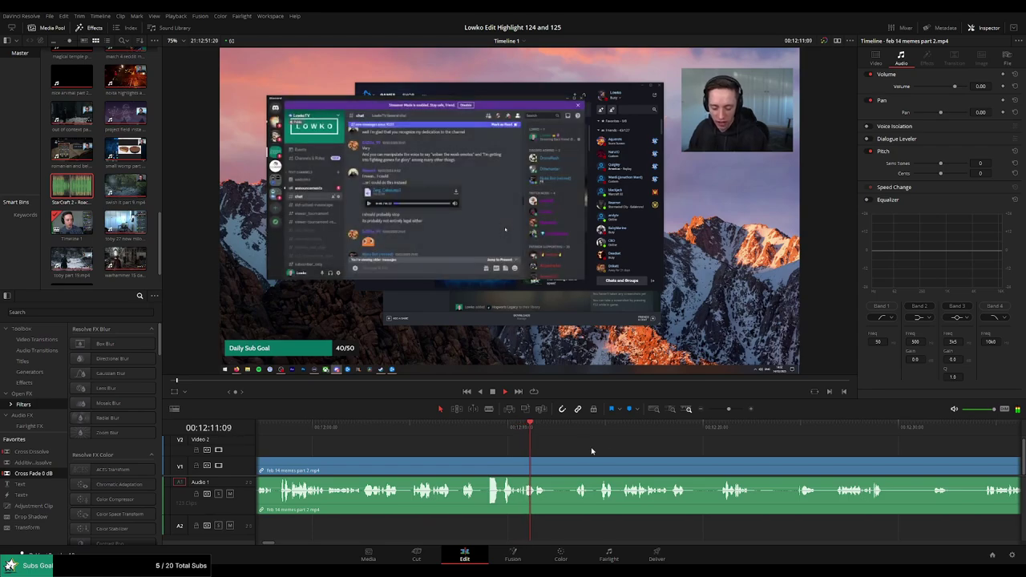
{"action": "scroll", "coordinate": [592, 451], "scroll_direction": "right", "scroll_amount": 2}
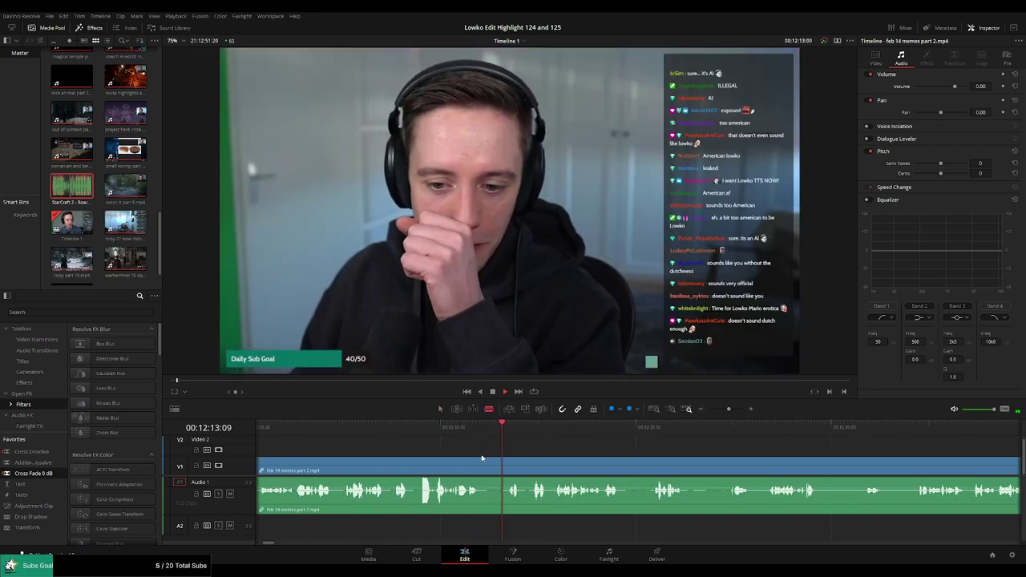
Split the feb 14 clip near 12:17 and ripple-trim the new section's head
{"action": "left_click", "coordinate": [467, 429]}
{"action": "left_click", "coordinate": [479, 429]}
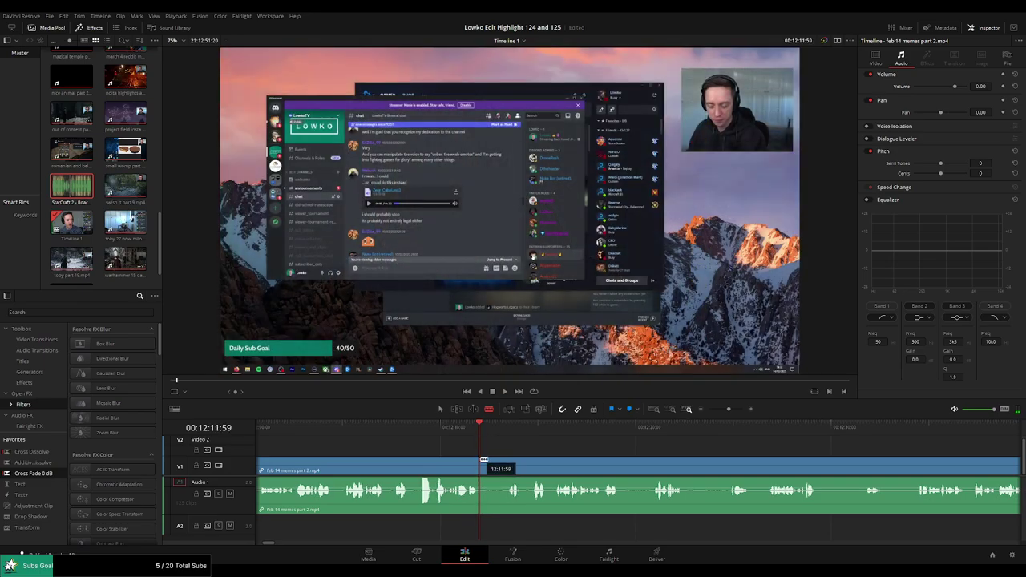
{"action": "left_click", "coordinate": [483, 464]}
{"action": "key", "text": "space"}
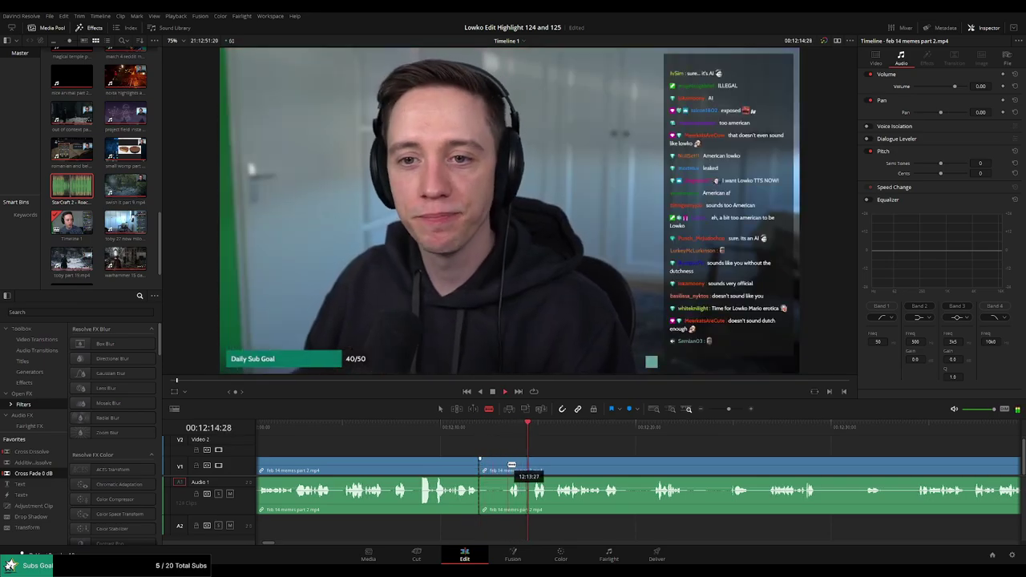
{"action": "left_click_drag", "start_coordinate": [512, 465], "coordinate": [513, 465]}
{"action": "left_click", "coordinate": [495, 473]}
{"action": "key", "text": "BackSpace"}
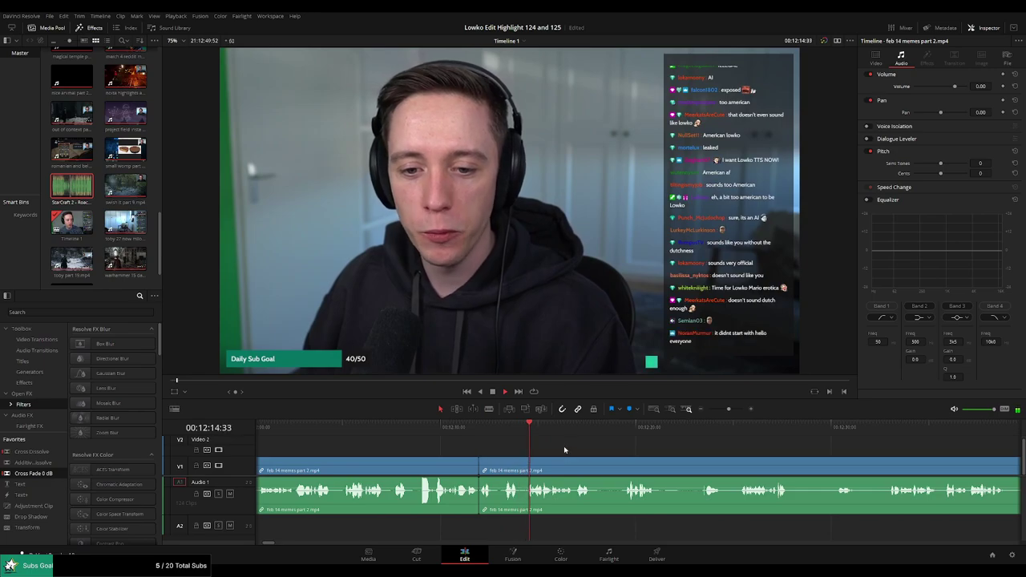
Silence a short stretch of the stream audio by dragging its volume down
{"action": "scroll", "coordinate": [553, 445], "scroll_direction": "right", "scroll_amount": 3}
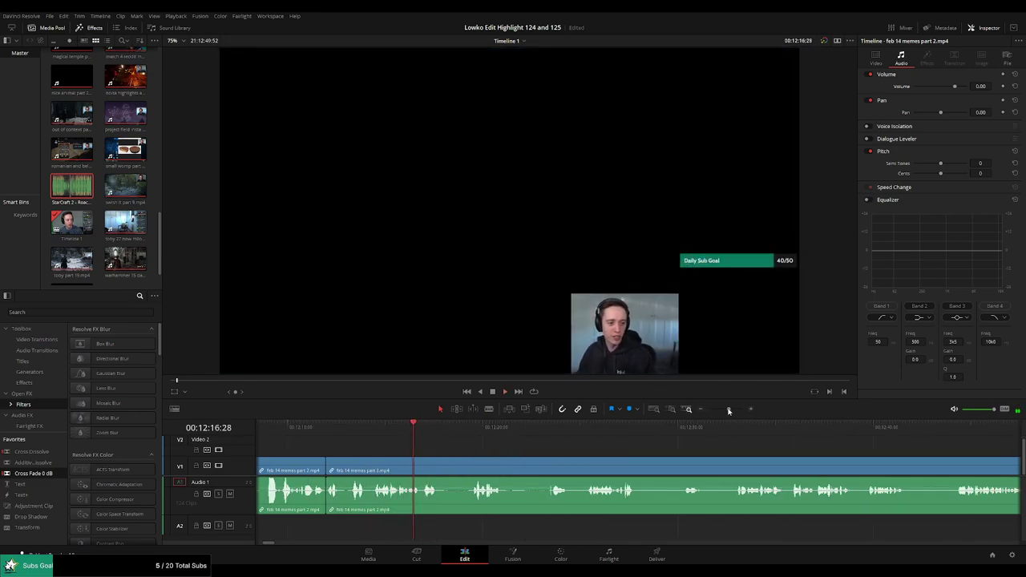
{"action": "left_click_drag", "start_coordinate": [729, 408], "coordinate": [735, 410]}
{"action": "left_click_drag", "start_coordinate": [532, 426], "coordinate": [508, 426]}
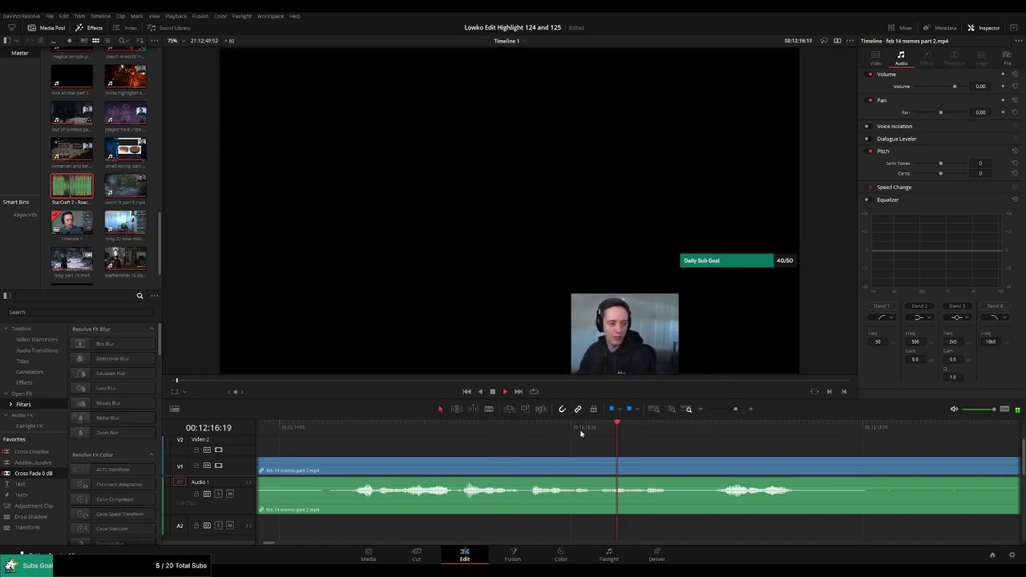
{"action": "left_click_drag", "start_coordinate": [623, 434], "coordinate": [530, 440]}
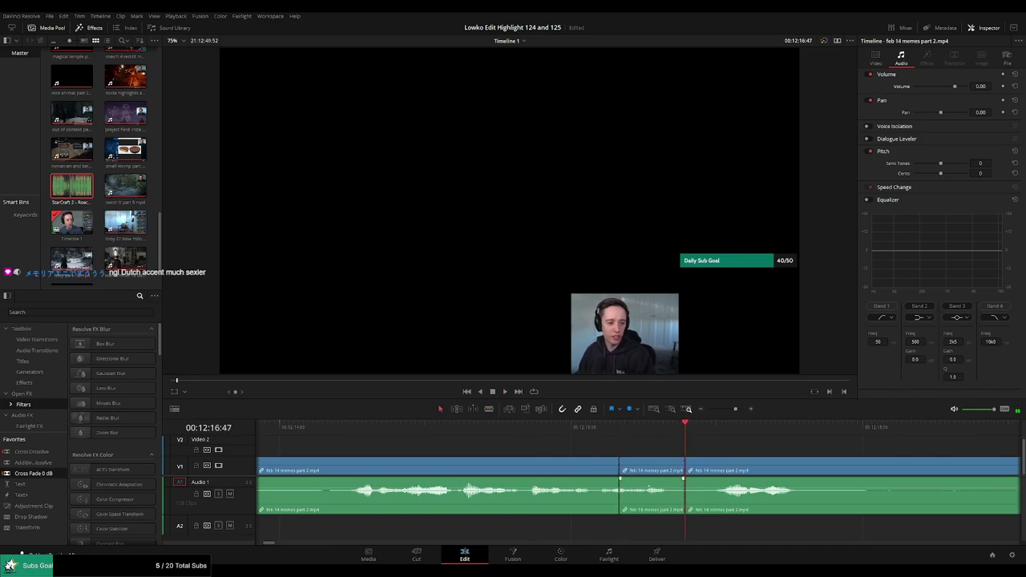
{"action": "left_click_drag", "start_coordinate": [648, 509], "coordinate": [676, 508]}
Place Roach Quotes on A2 under the silenced part at -23.00, trimming its end
{"action": "key", "text": "q"}
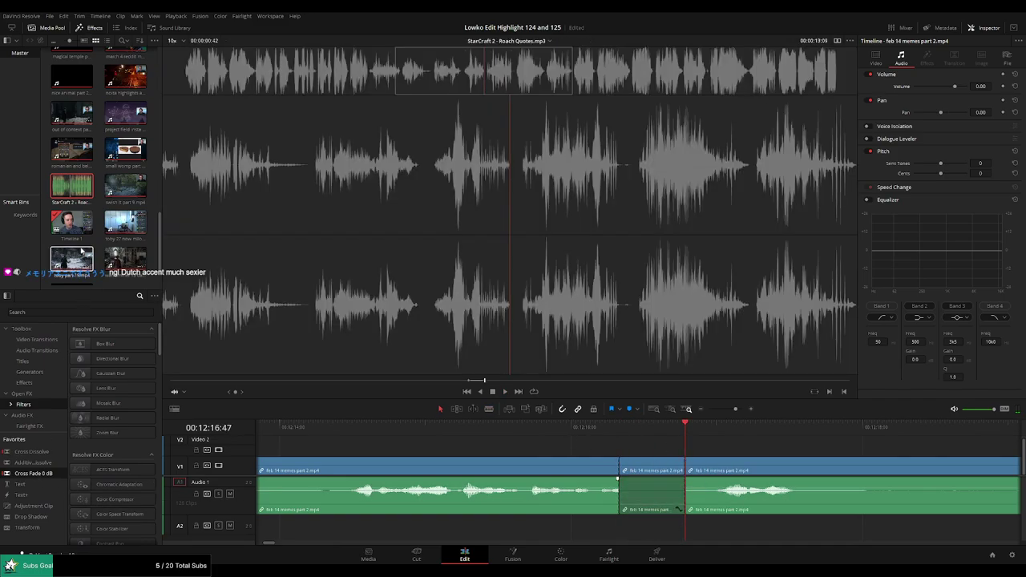
{"action": "left_click_drag", "start_coordinate": [295, 255], "coordinate": [633, 523]}
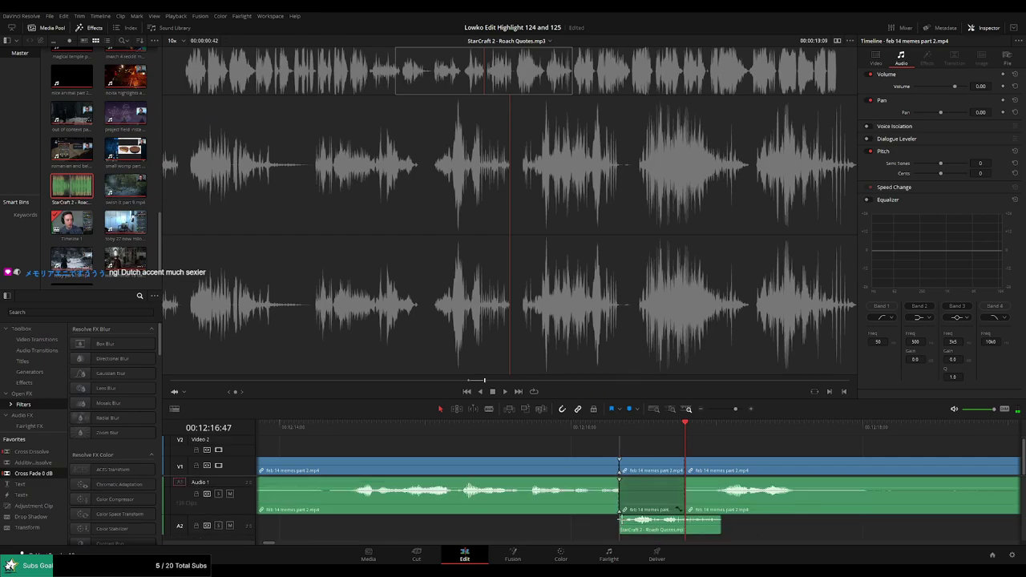
{"action": "key", "text": "q"}
{"action": "left_click_drag", "start_coordinate": [719, 525], "coordinate": [684, 526]}
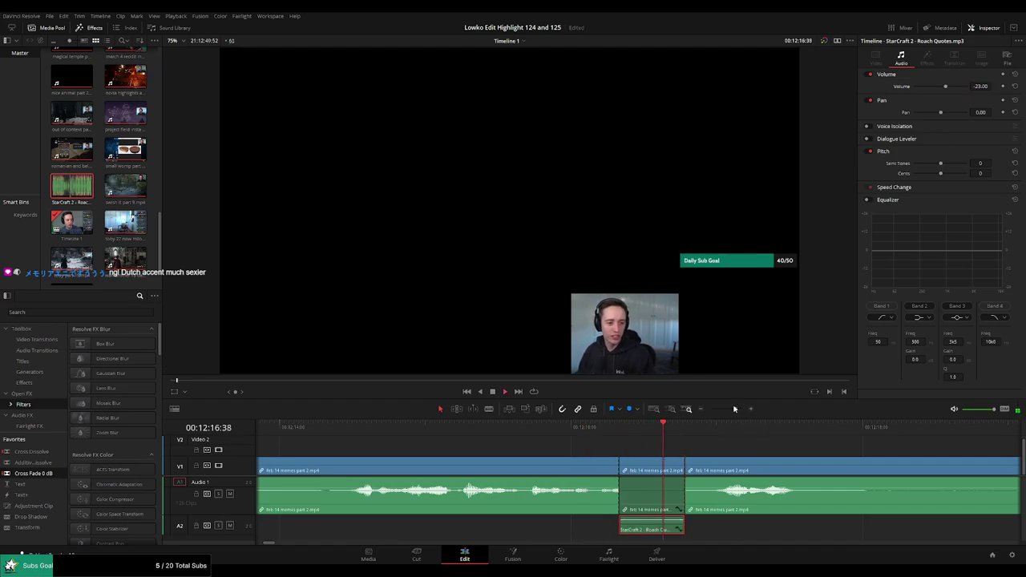
{"action": "left_click_drag", "start_coordinate": [734, 408], "coordinate": [729, 412]}
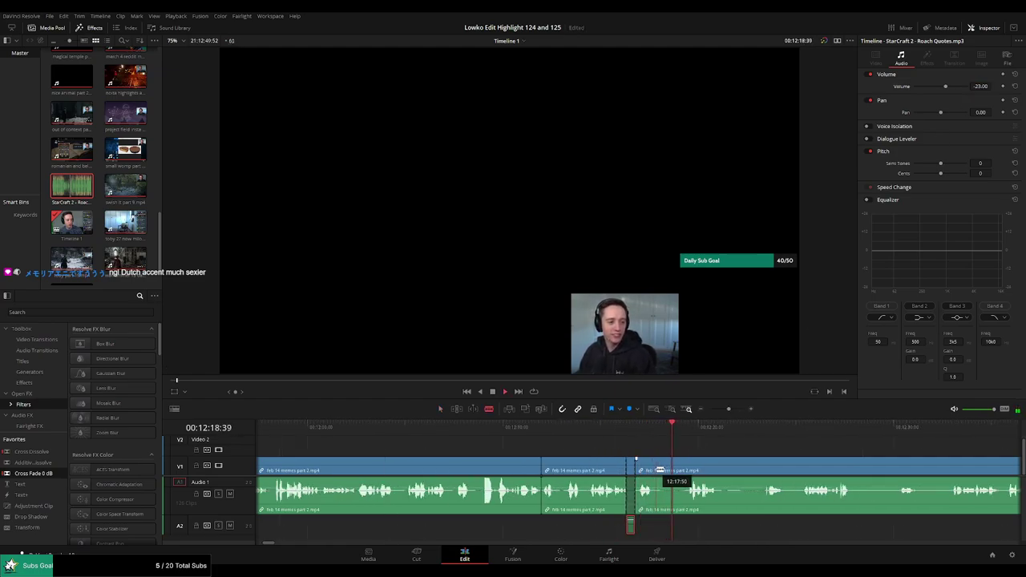
{"action": "mouse_move", "coordinate": [659, 471]}
{"action": "left_mouse_down"}
{"action": "mouse_move", "coordinate": [566, 471]}
{"action": "mouse_move", "coordinate": [618, 467]}
{"action": "mouse_move", "coordinate": [604, 470]}
{"action": "left_mouse_up"}
Delete the selected feb 14 memes section, closing the gap, and skim ahead through the footage
{"action": "key", "text": "Delete"}
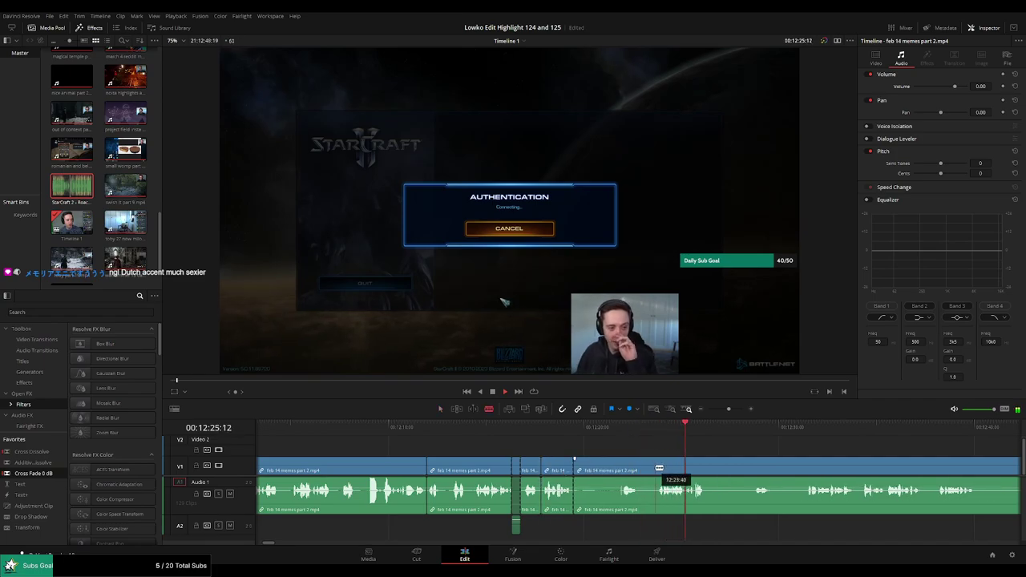
{"action": "left_click_drag", "start_coordinate": [754, 437], "coordinate": [805, 437]}
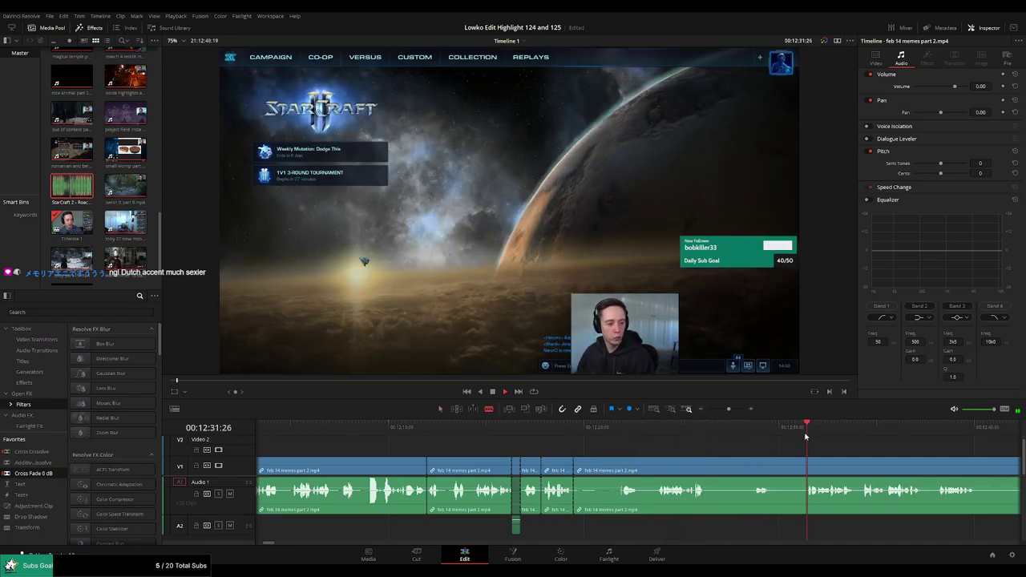
{"action": "scroll", "coordinate": [642, 469], "scroll_direction": "right", "scroll_amount": 3}
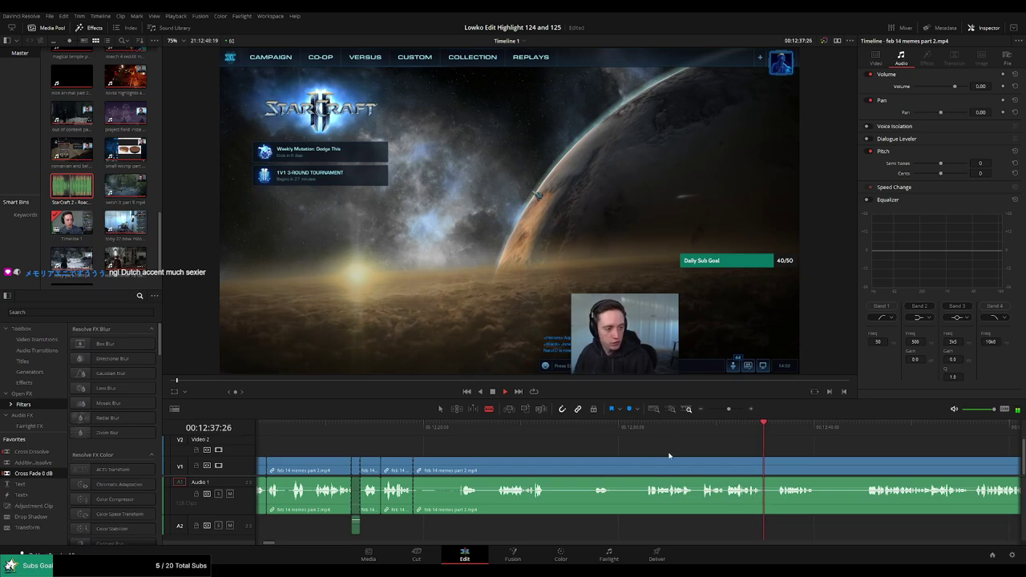
{"action": "scroll", "coordinate": [705, 449], "scroll_direction": "right", "scroll_amount": 3}
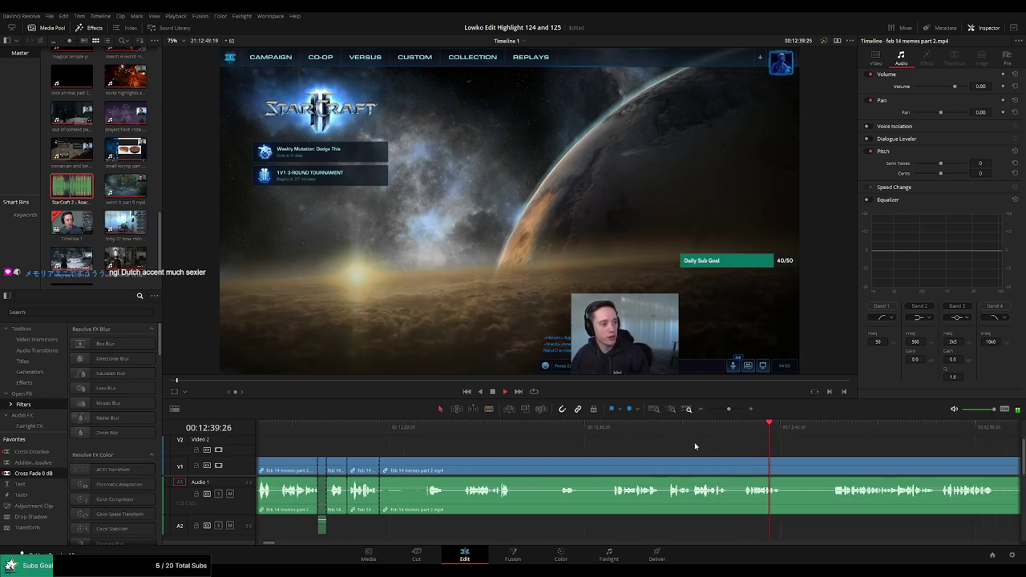
{"action": "left_click_drag", "start_coordinate": [650, 429], "coordinate": [696, 430]}
{"action": "scroll", "coordinate": [789, 448], "scroll_direction": "right", "scroll_amount": 3}
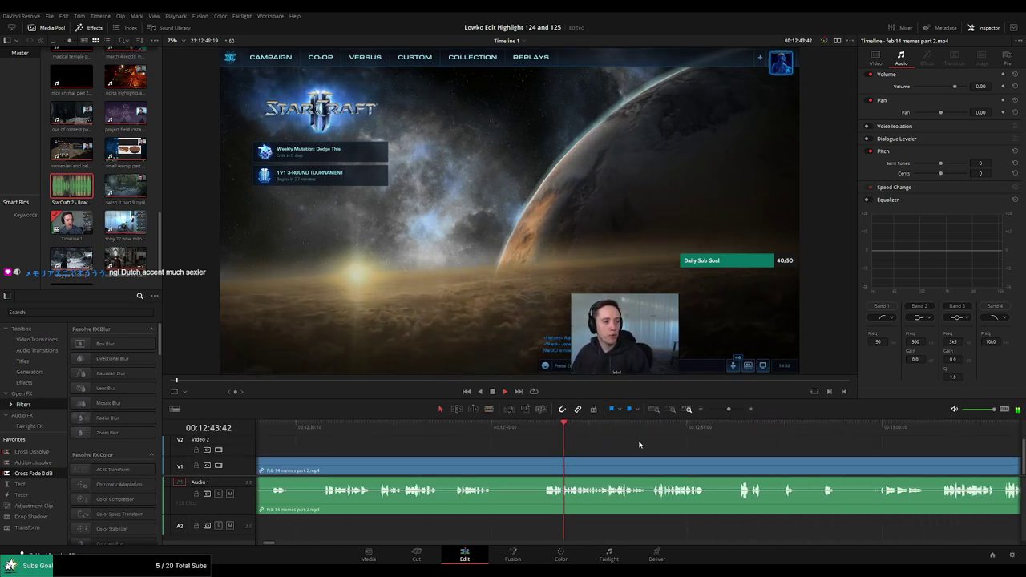
{"action": "scroll", "coordinate": [718, 420], "scroll_direction": "right", "scroll_amount": 5}
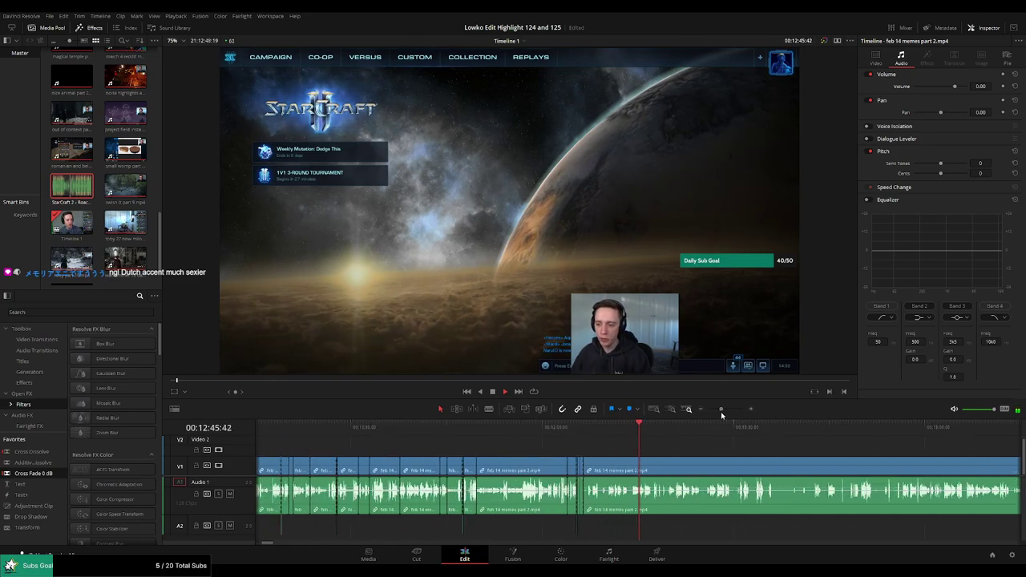
{"action": "left_click", "coordinate": [806, 427]}
Blade the stream clip at 13:31:41, then replay the earlier cut section
{"action": "scroll", "coordinate": [596, 435], "scroll_direction": "right", "scroll_amount": 5}
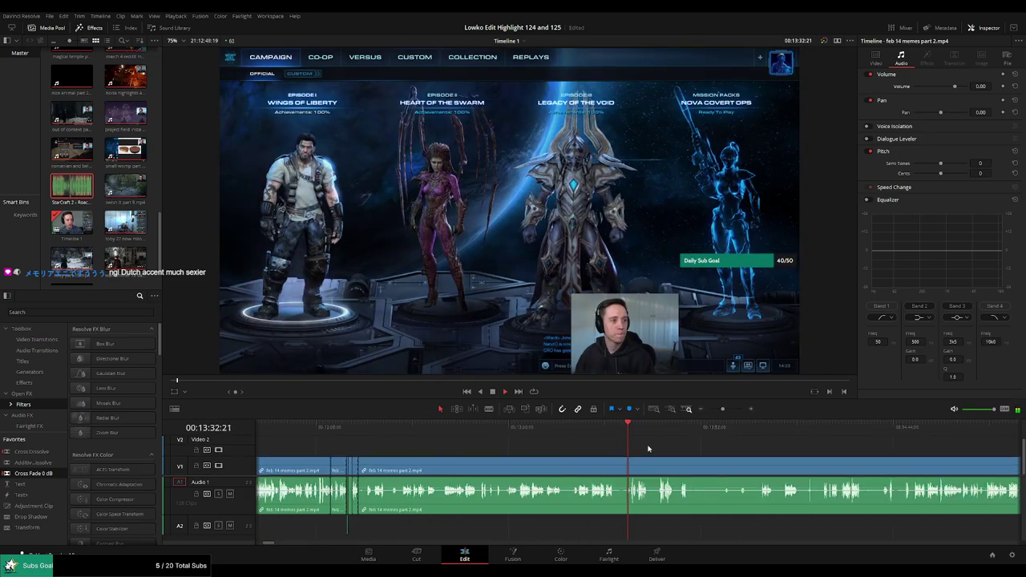
{"action": "left_click_drag", "start_coordinate": [597, 436], "coordinate": [546, 433]}
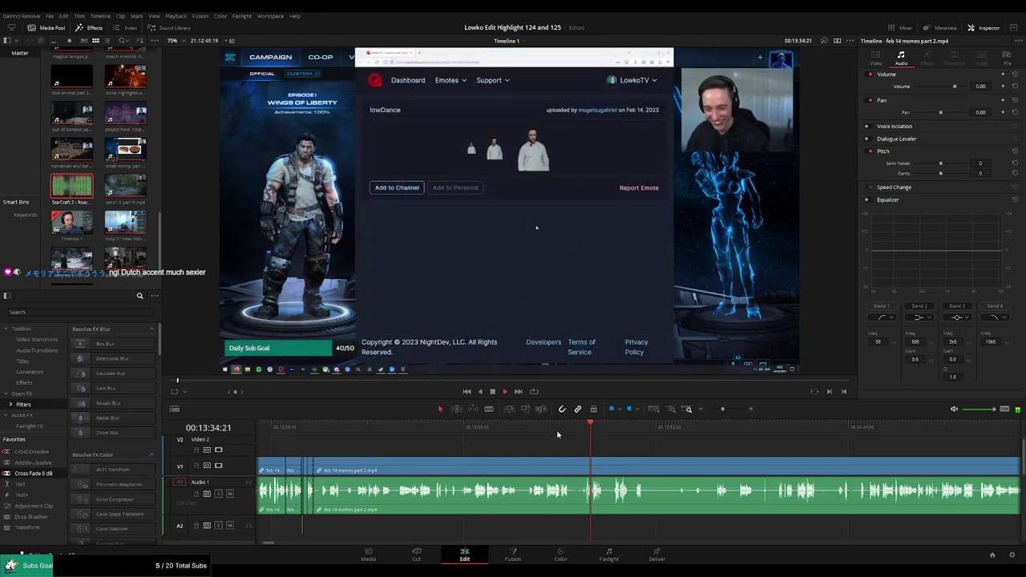
{"action": "scroll", "coordinate": [700, 441], "scroll_direction": "up", "scroll_amount": 2}
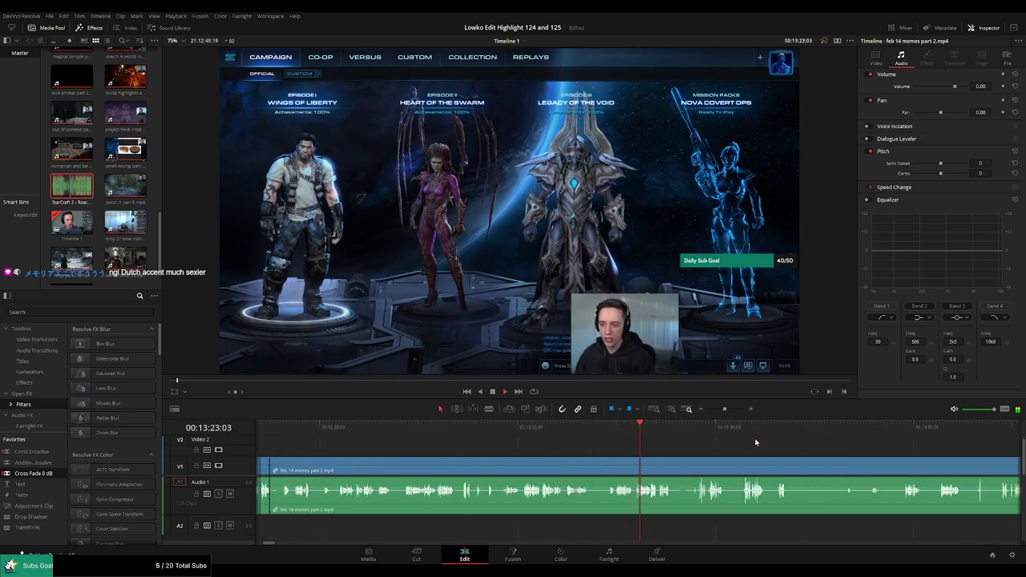
{"action": "left_click", "coordinate": [703, 438]}
{"action": "scroll", "coordinate": [738, 440], "scroll_direction": "right", "scroll_amount": 2}
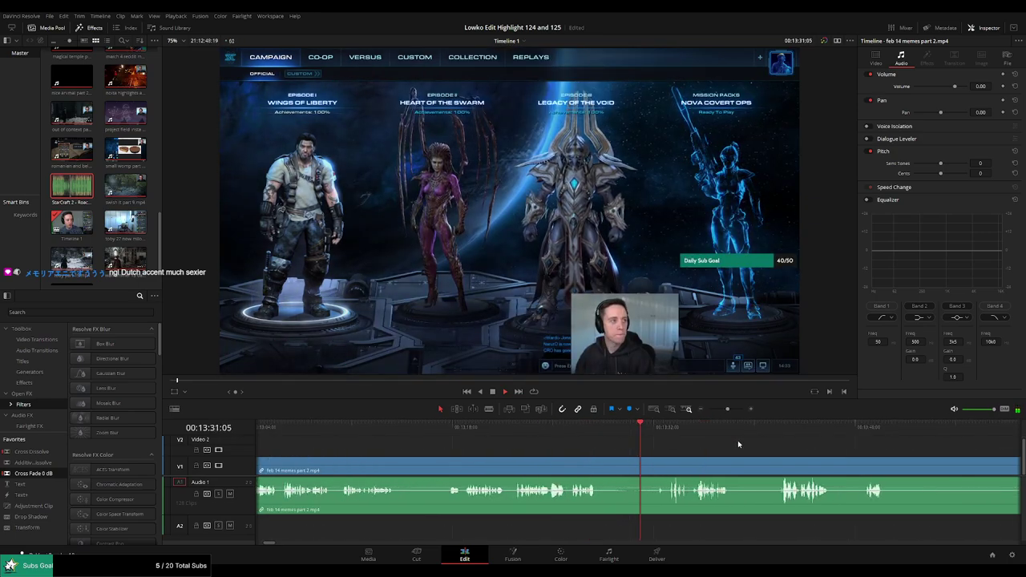
{"action": "key", "text": "ctrl+b"}
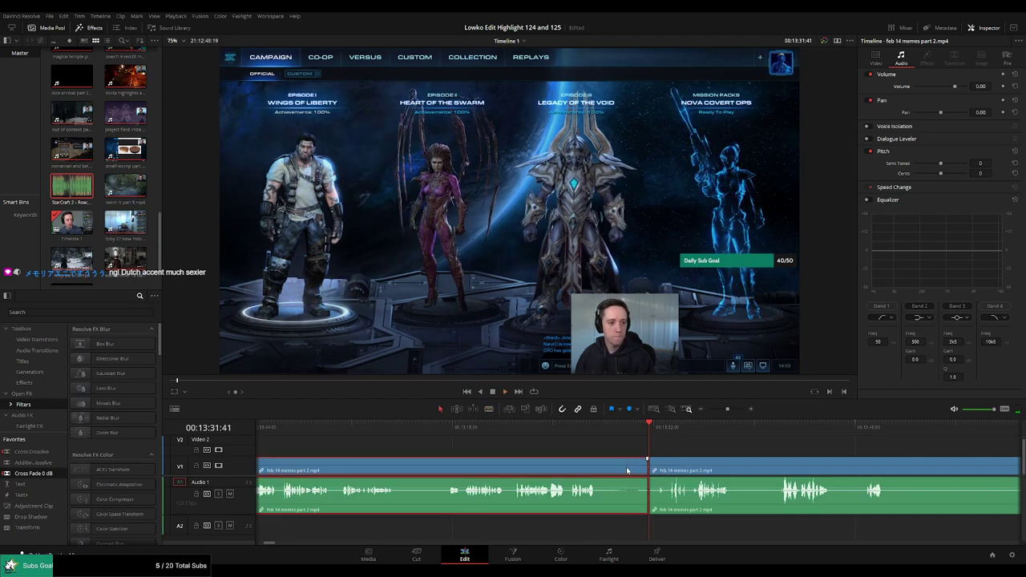
{"action": "left_click", "coordinate": [628, 443]}
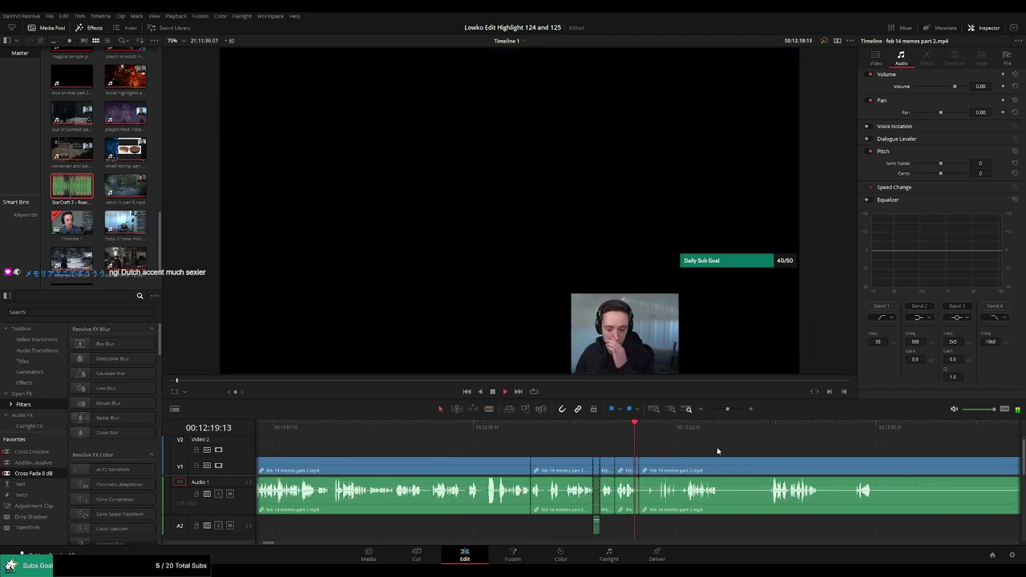
{"action": "scroll", "coordinate": [569, 443], "scroll_direction": "right", "scroll_amount": 2}
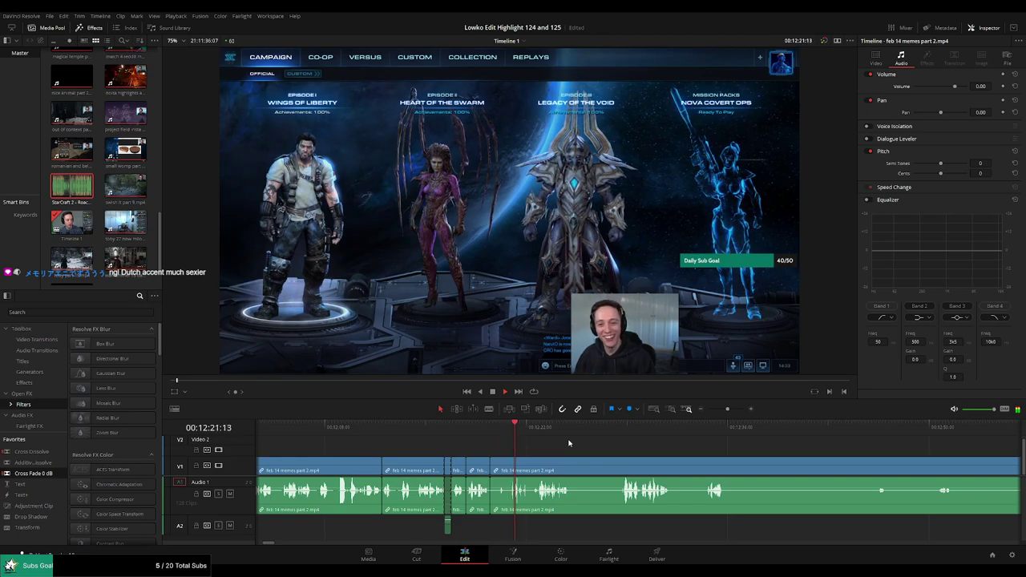
{"action": "scroll", "coordinate": [556, 446], "scroll_direction": "right", "scroll_amount": 1}
{"action": "scroll", "coordinate": [556, 446], "scroll_direction": "right", "scroll_amount": 1}
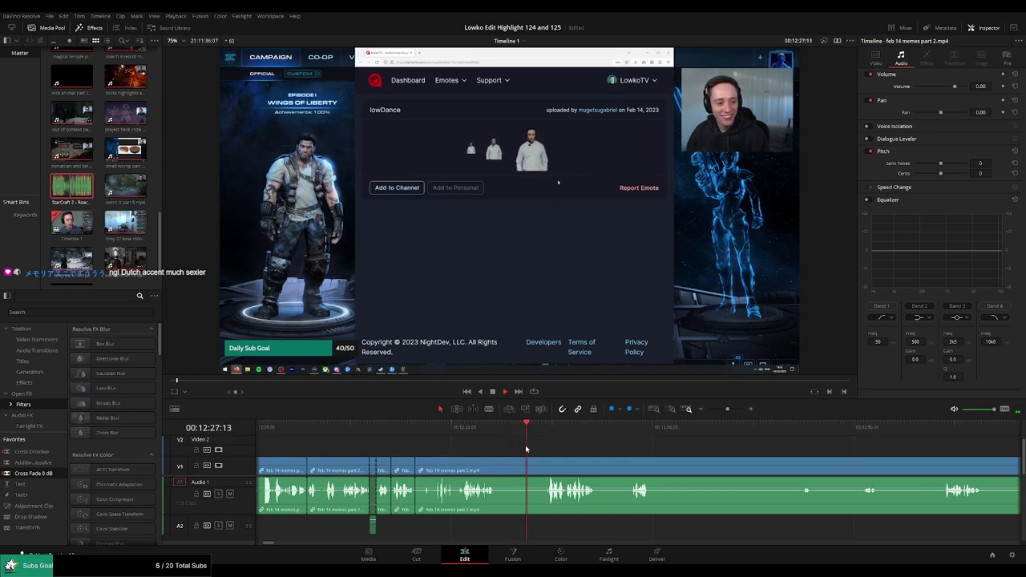
Make two blade cuts and ripple-delete the stretch between them
{"action": "left_click", "coordinate": [503, 467]}
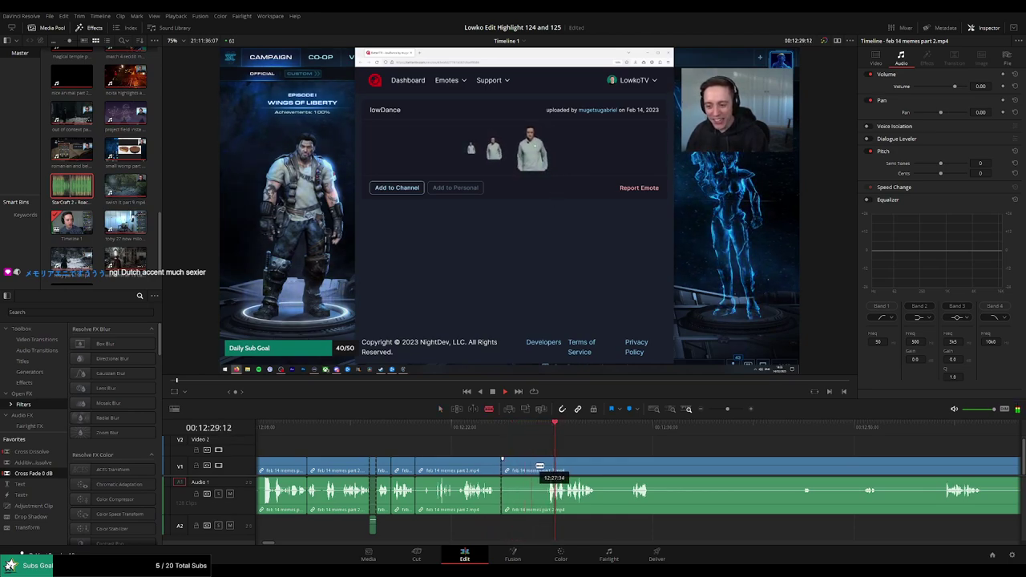
{"action": "left_click", "coordinate": [548, 468]}
{"action": "scroll", "coordinate": [557, 472], "scroll_direction": "up", "scroll_amount": 3}
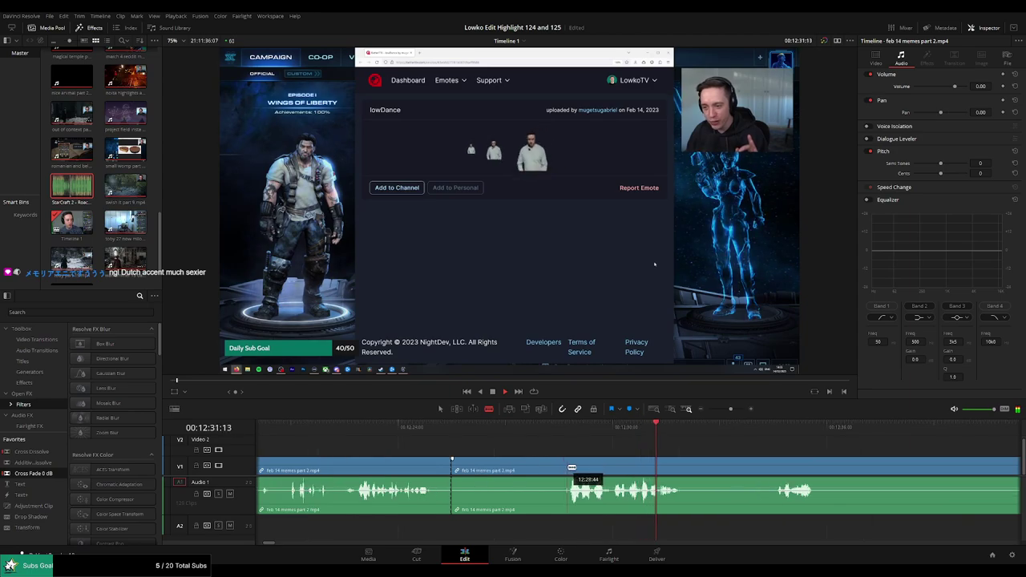
{"action": "key", "text": "a"}
{"action": "left_click", "coordinate": [542, 473]}
{"action": "key", "text": "Delete"}
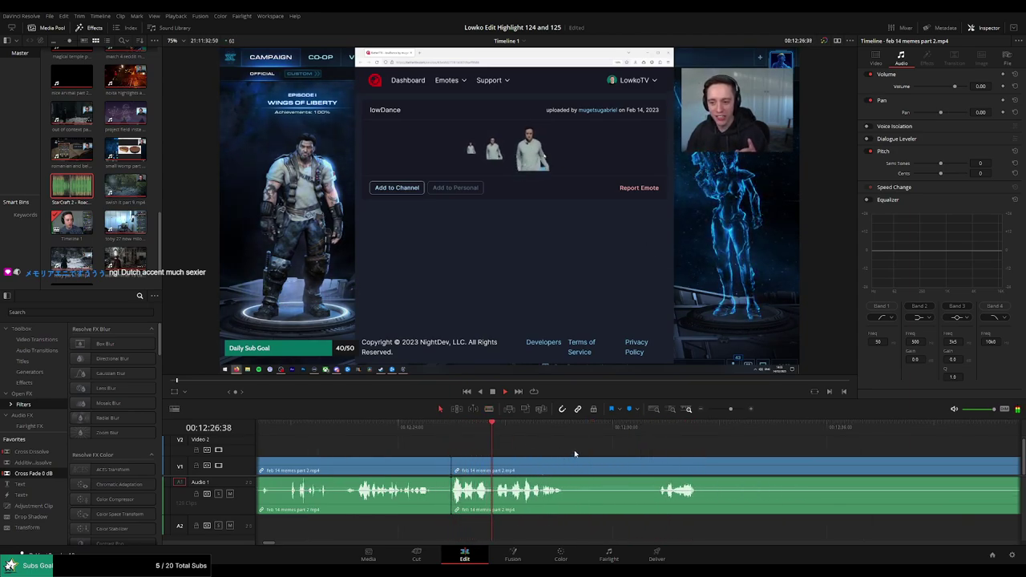
Trim the clip edge to a later point, leaving a join near 12:32, and select the memes clip near 12:43
{"action": "scroll", "coordinate": [550, 442], "scroll_direction": "right", "scroll_amount": 2}
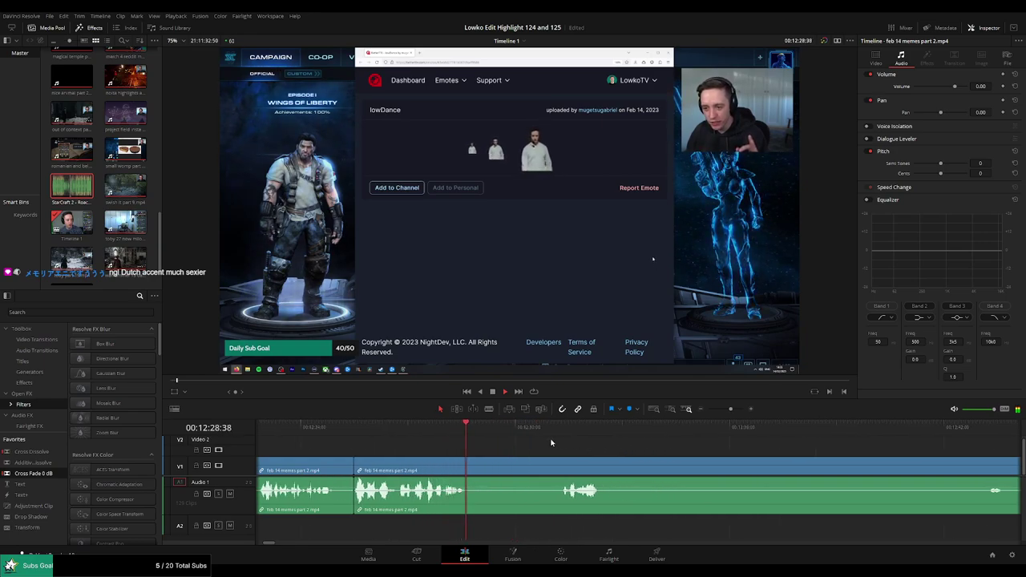
{"action": "left_click_drag", "start_coordinate": [474, 462], "coordinate": [518, 454]}
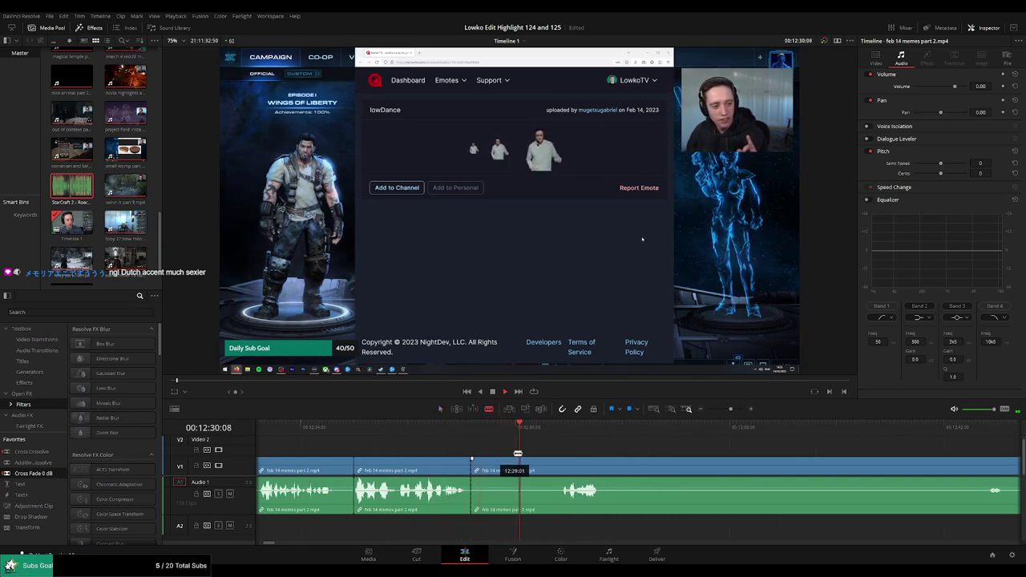
{"action": "left_click", "coordinate": [557, 429]}
{"action": "scroll", "coordinate": [497, 457], "scroll_direction": "right", "scroll_amount": 3}
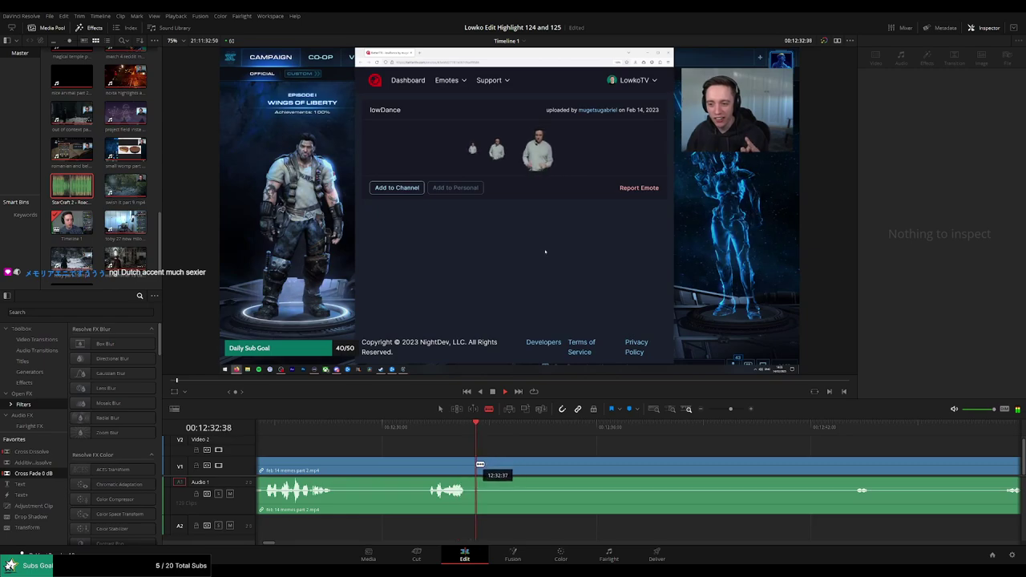
{"action": "left_click", "coordinate": [480, 464]}
{"action": "left_click", "coordinate": [834, 449]}
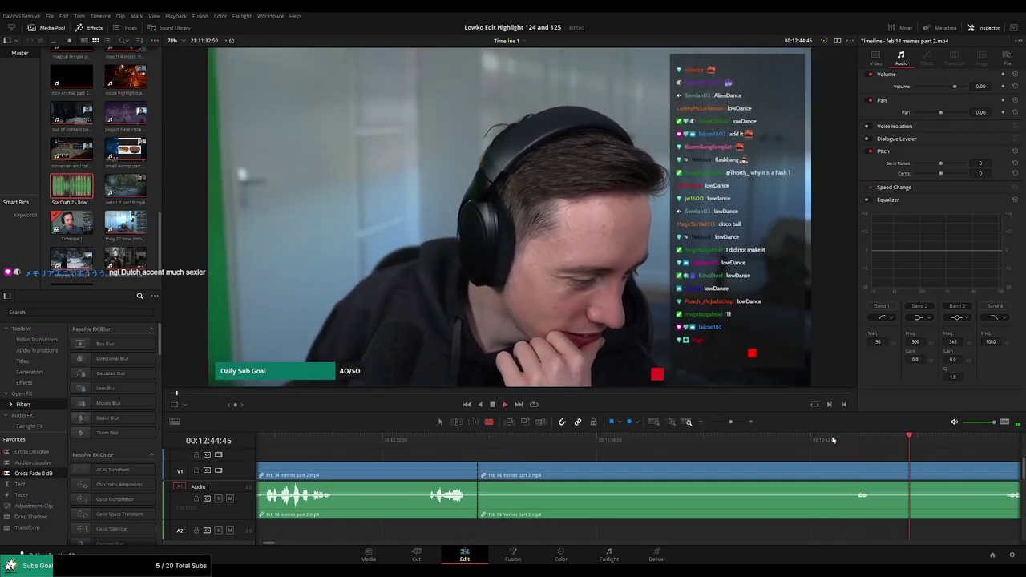
Cut around the unwanted part near 12:36:15 and ripple-delete that piece
{"action": "scroll", "coordinate": [850, 441], "scroll_direction": "right", "scroll_amount": 5}
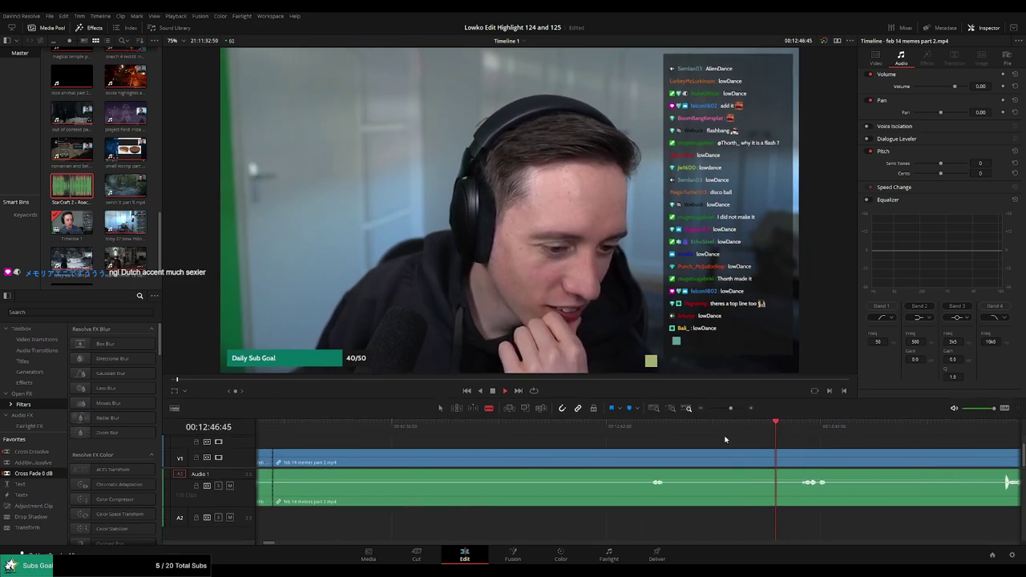
{"action": "left_click", "coordinate": [646, 459]}
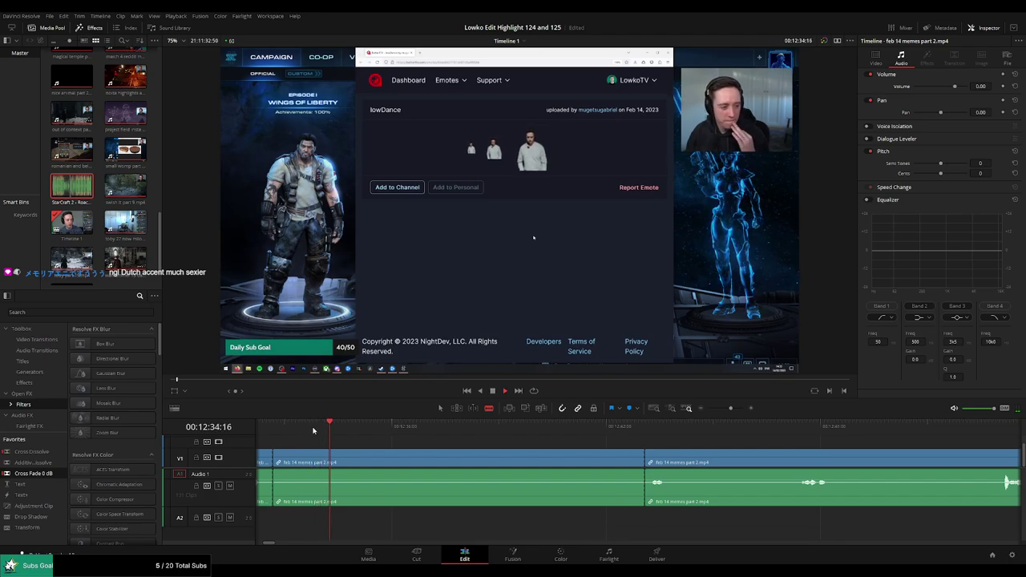
{"action": "left_click_drag", "start_coordinate": [356, 432], "coordinate": [401, 437]}
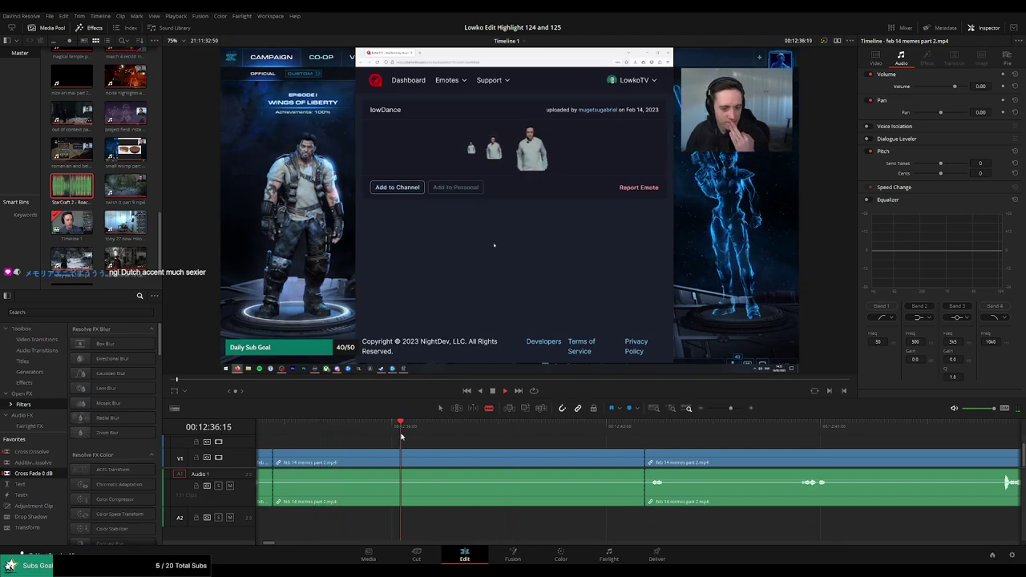
{"action": "left_click", "coordinate": [403, 459]}
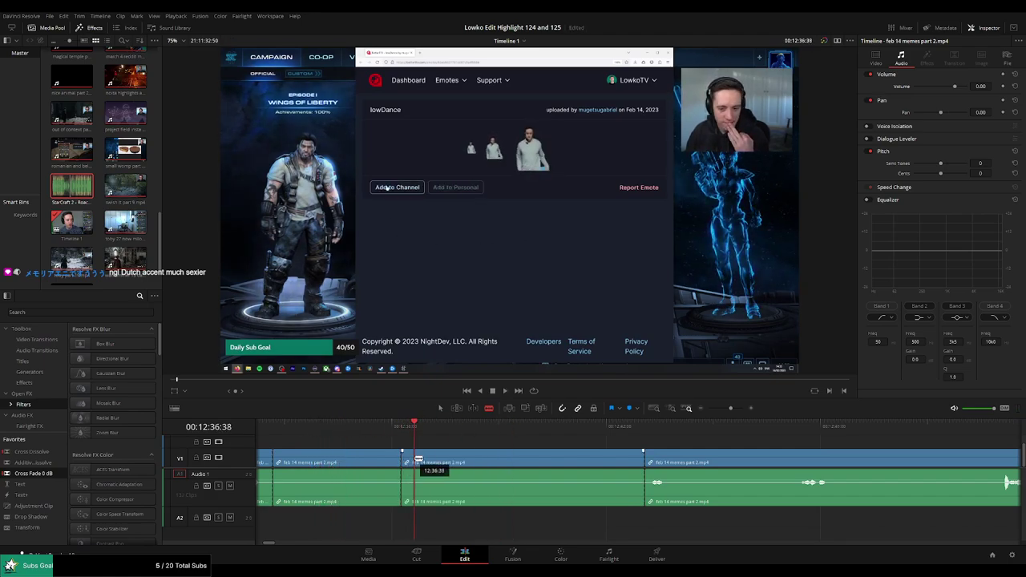
{"action": "key", "text": "a"}
{"action": "left_click", "coordinate": [365, 460]}
{"action": "key", "text": "Delete"}
Blade and ripple-delete the next two unwanted segments of the memes clip
{"action": "left_click_drag", "start_coordinate": [284, 431], "coordinate": [338, 431]}
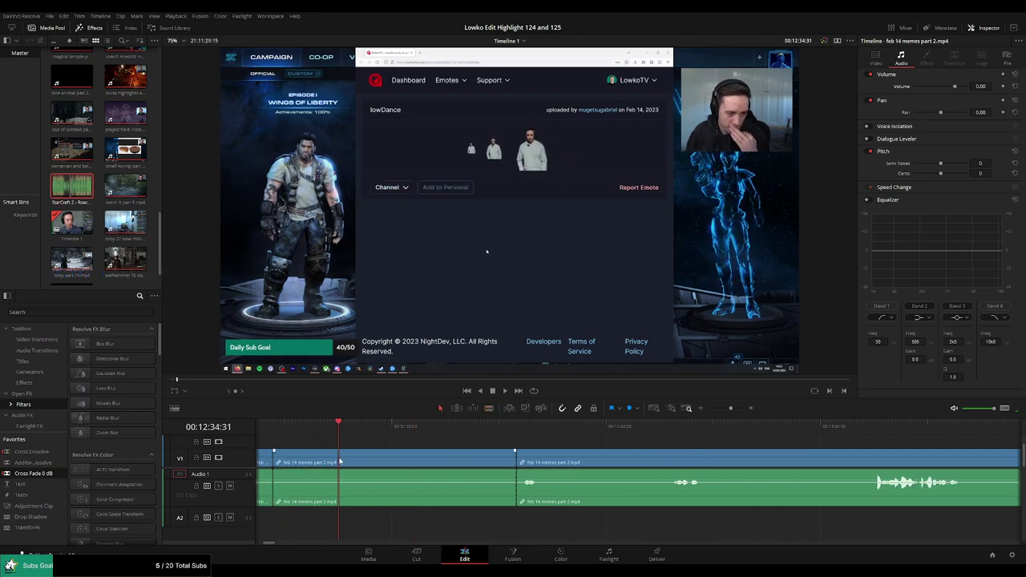
{"action": "key", "text": "ctrl+b"}
{"action": "left_click", "coordinate": [428, 462]}
{"action": "key", "text": "Delete"}
{"action": "key", "text": "space"}
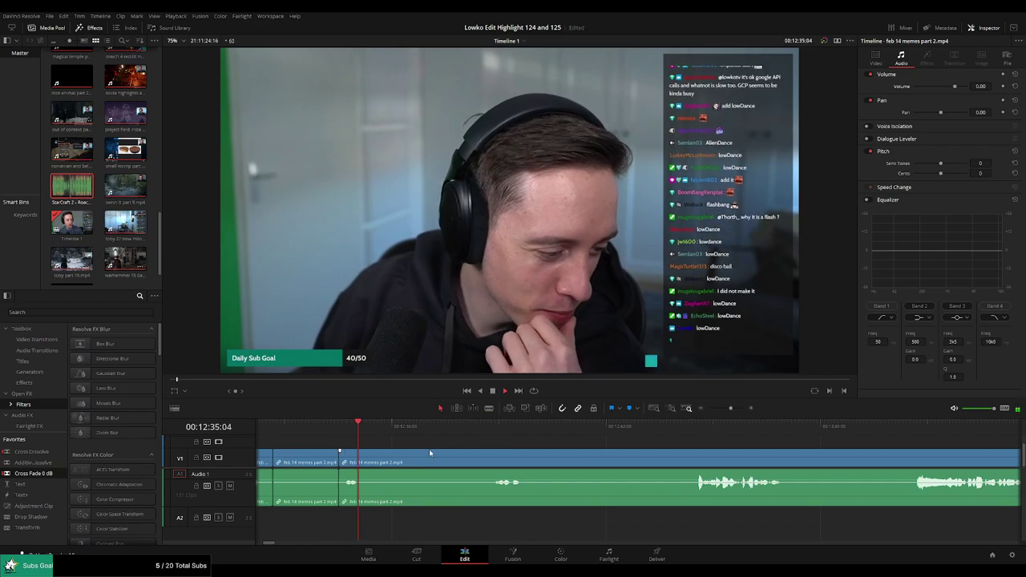
{"action": "key", "text": "ctrl+b"}
{"action": "left_click", "coordinate": [495, 426]}
{"action": "key", "text": "ctrl+b"}
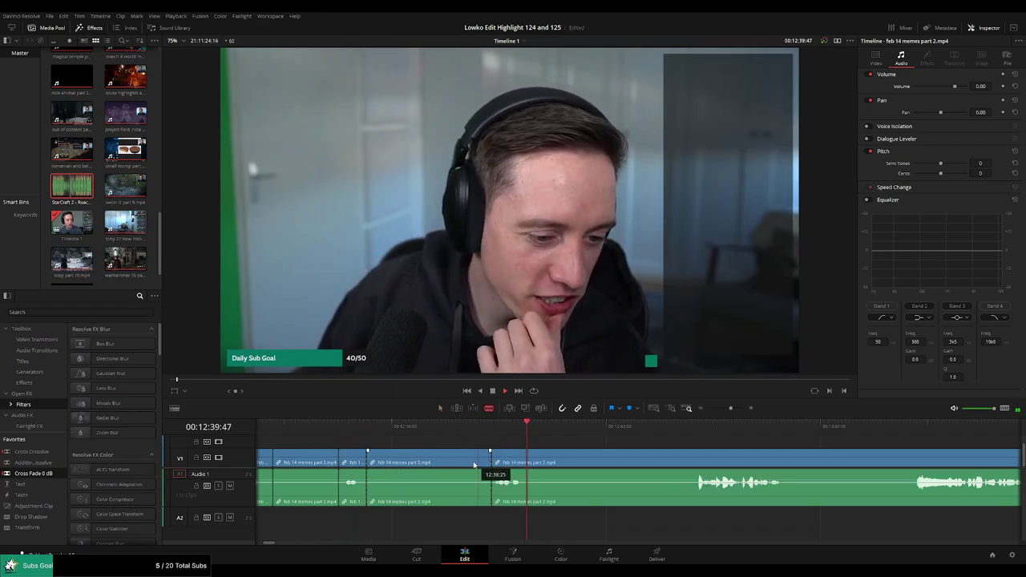
{"action": "left_click", "coordinate": [487, 466]}
{"action": "key", "text": "Delete"}
Cut out a longer unwanted stretch, undoing one misplaced cut, and close the gap
{"action": "key", "text": "ctrl+b"}
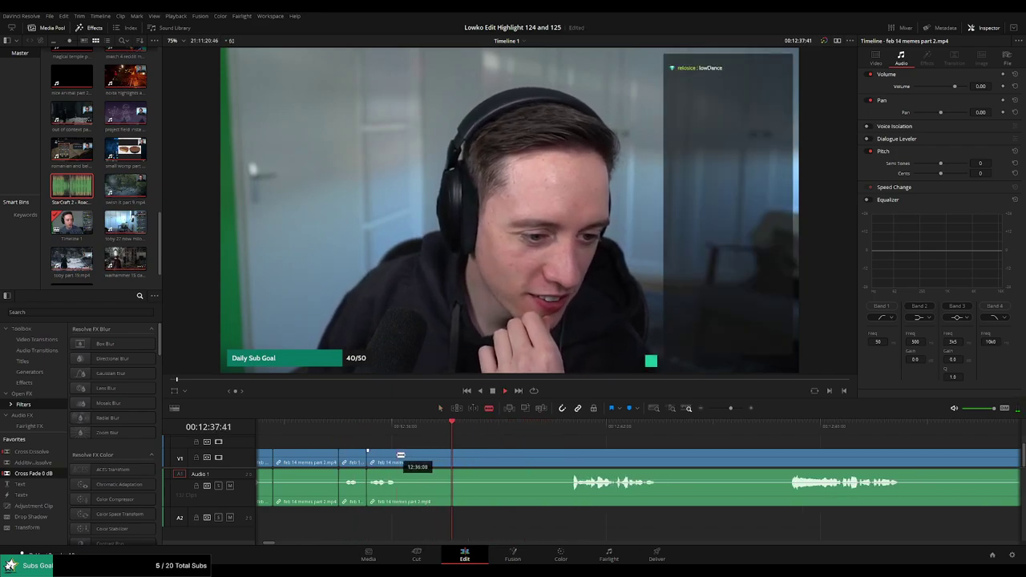
{"action": "left_click", "coordinate": [555, 425]}
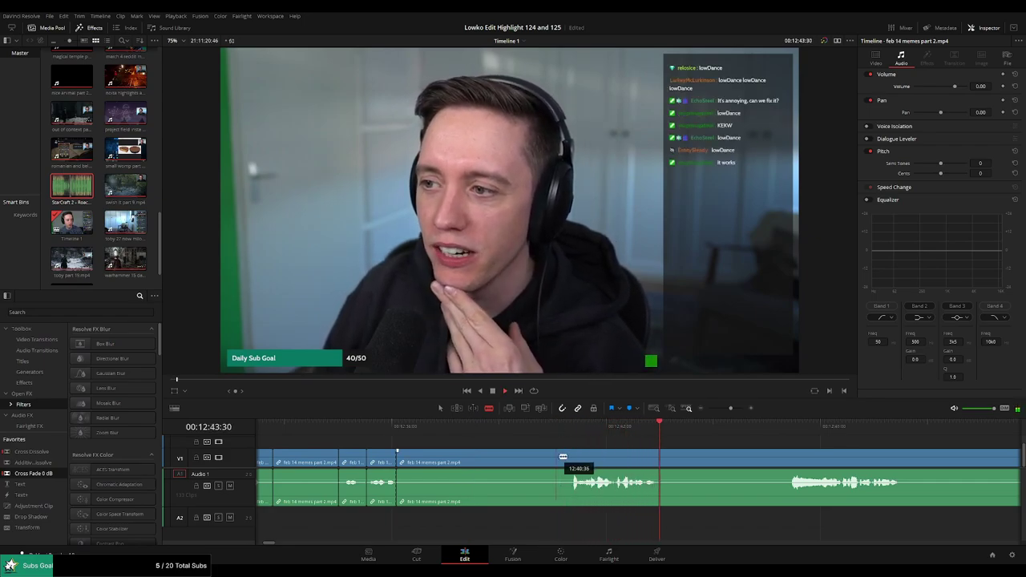
{"action": "left_click", "coordinate": [759, 427]}
{"action": "left_click", "coordinate": [568, 462]}
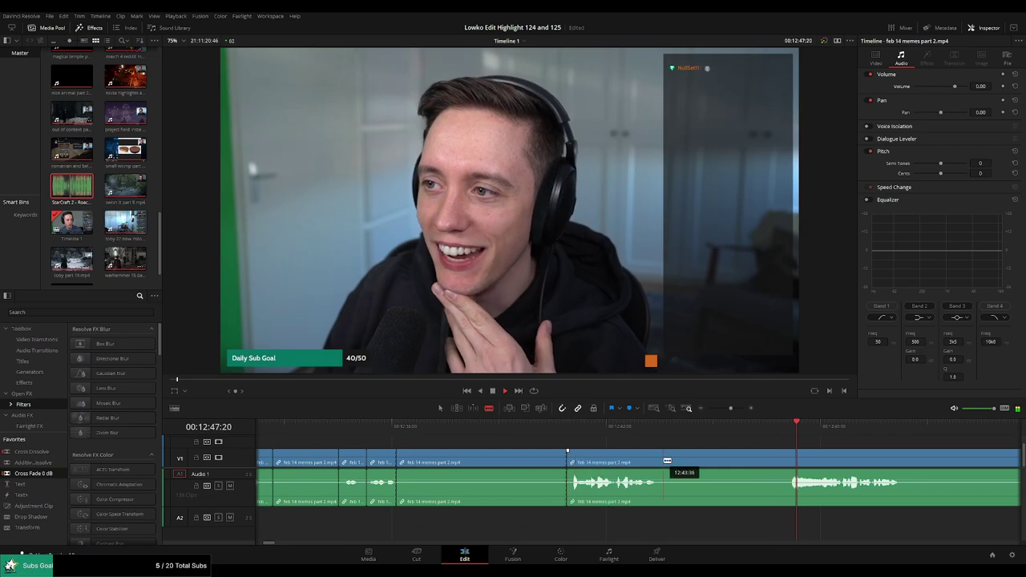
{"action": "key", "text": "ctrl+z"}
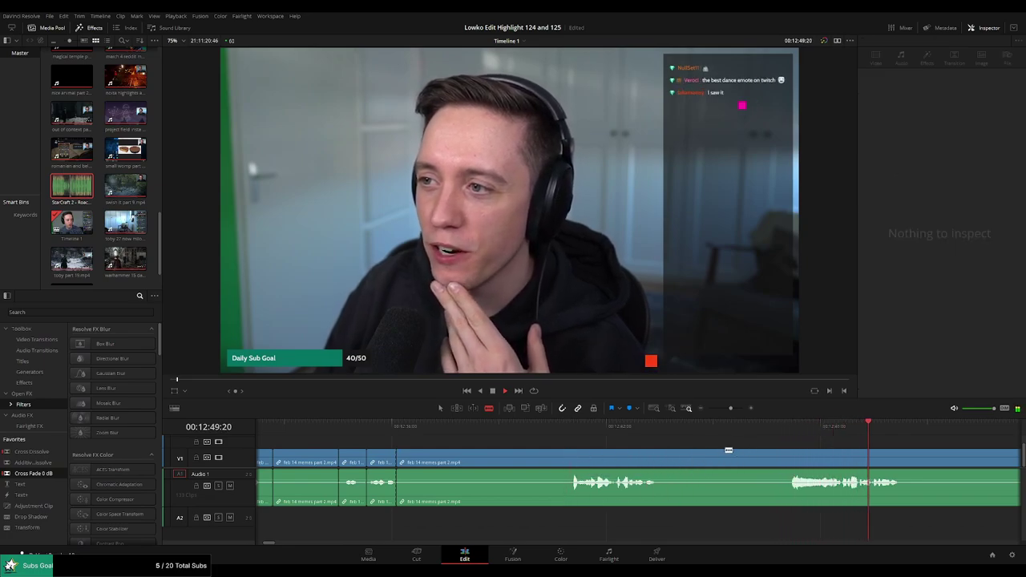
{"action": "left_click", "coordinate": [790, 462]}
{"action": "key", "text": "a"}
{"action": "left_click", "coordinate": [593, 462]}
{"action": "key", "text": "Delete"}
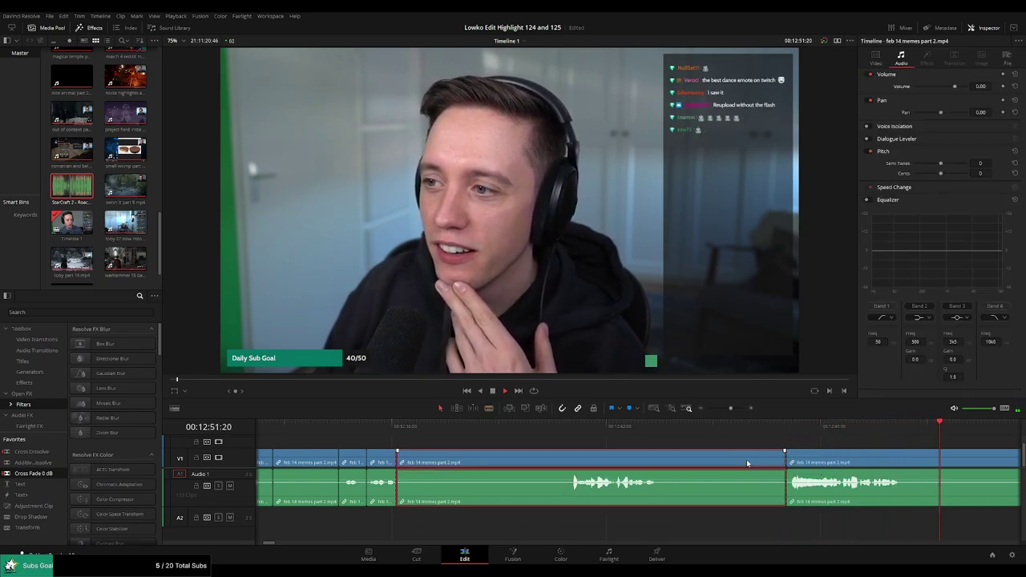
{"action": "left_click_drag", "start_coordinate": [1009, 459], "coordinate": [616, 460]}
{"action": "key", "text": "Up"}
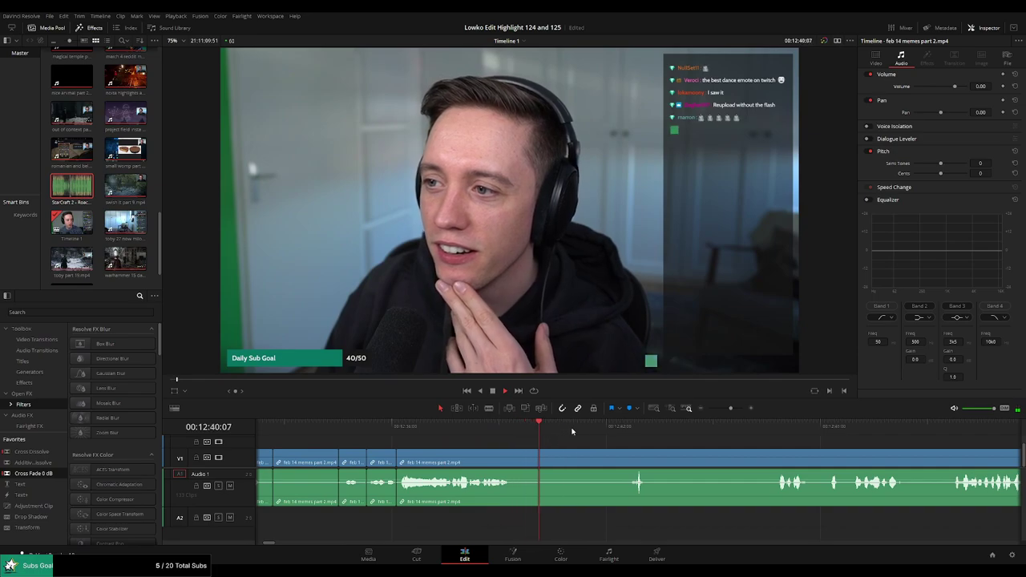
Remove a short unwanted piece between two new cuts around 12:47
{"action": "scroll", "coordinate": [687, 447], "scroll_direction": "right", "scroll_amount": 3}
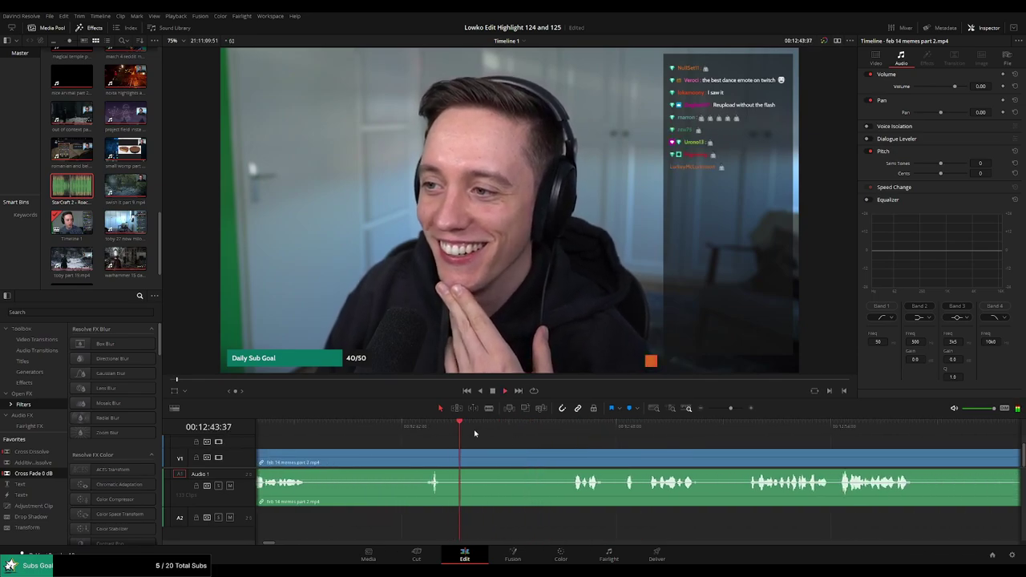
{"action": "scroll", "coordinate": [564, 448], "scroll_direction": "right", "scroll_amount": 2}
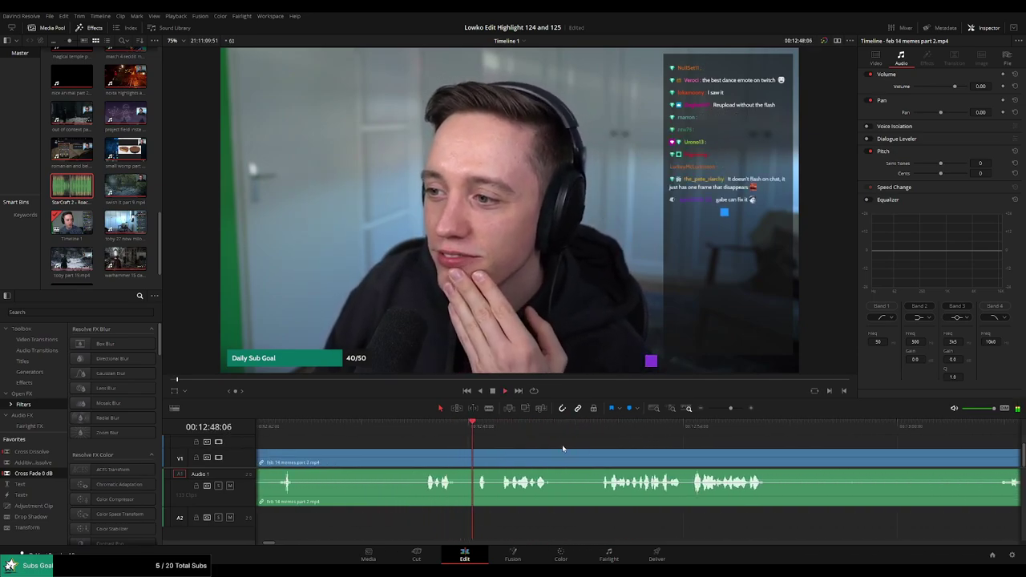
{"action": "left_click", "coordinate": [465, 461]}
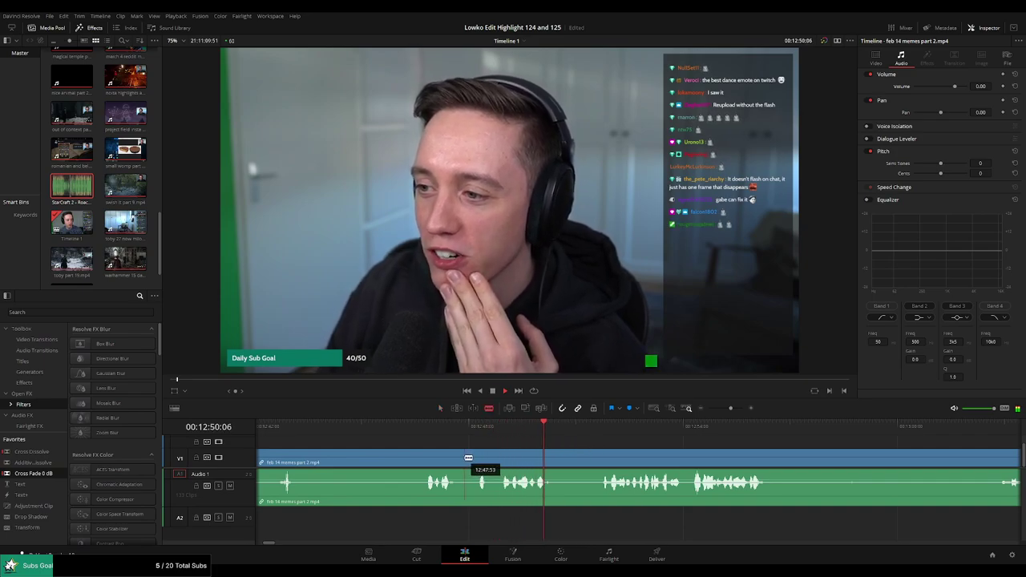
{"action": "left_click", "coordinate": [499, 461]}
{"action": "left_click", "coordinate": [483, 460]}
{"action": "key", "text": "Delete"}
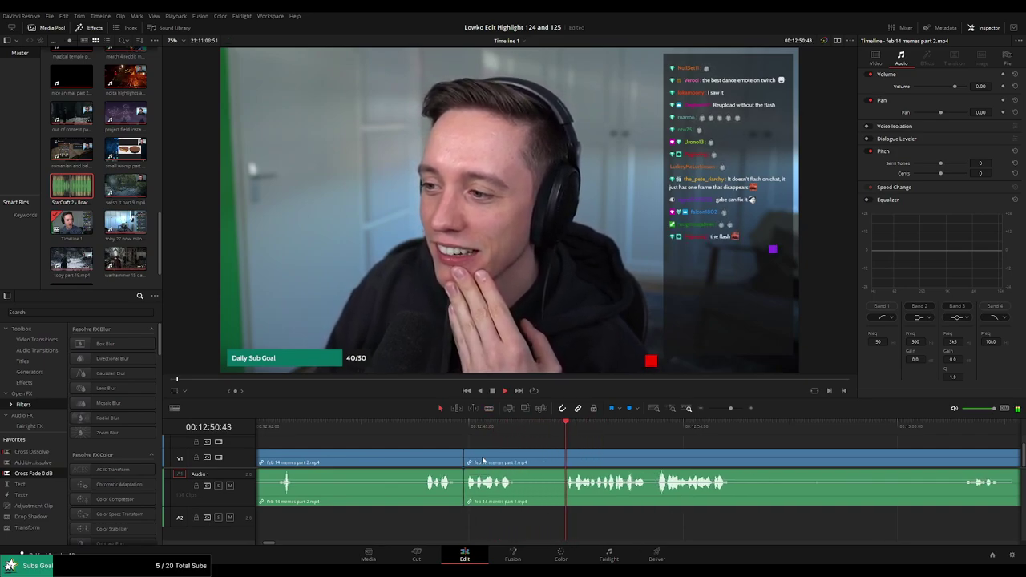
Blade out one more short segment, ripple-delete it, and fast-forward to skim the footage
{"action": "key", "text": "b"}
{"action": "left_click", "coordinate": [521, 461]}
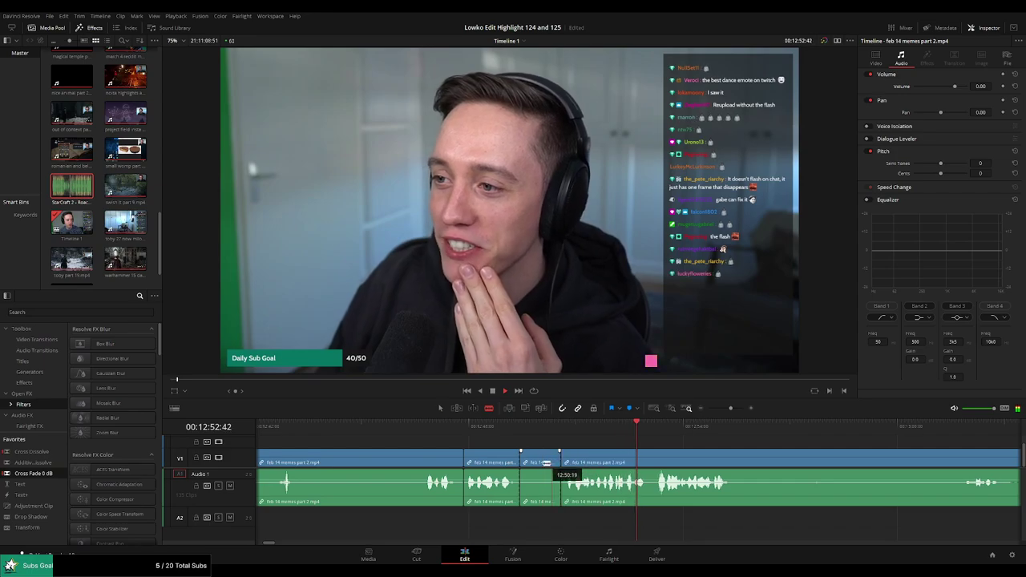
{"action": "left_click", "coordinate": [558, 461]}
{"action": "key", "text": "a"}
{"action": "left_click", "coordinate": [539, 462]}
{"action": "key", "text": "Delete"}
{"action": "scroll", "coordinate": [552, 447], "scroll_direction": "right", "scroll_amount": 3}
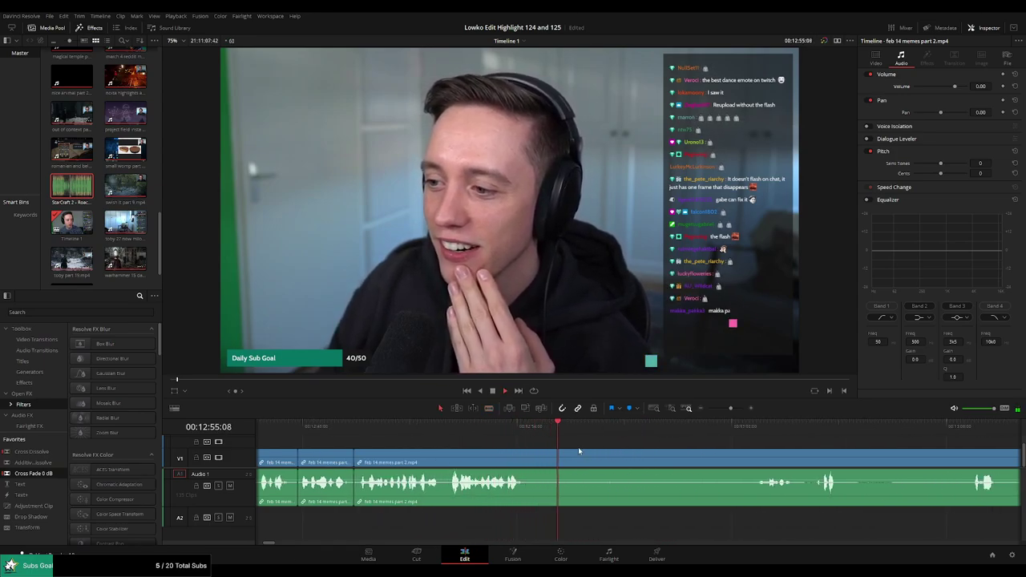
{"action": "key", "text": "l"}
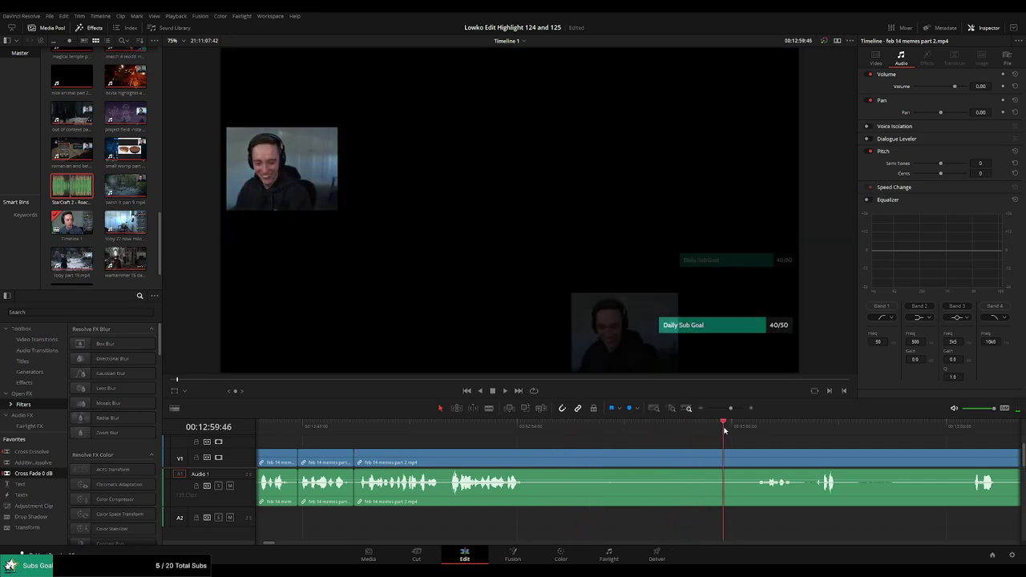
Blade the memes clip and delete its final leftover piece, butting it against 04 feb business and vtuber part 3
{"action": "scroll", "coordinate": [549, 437], "scroll_direction": "right", "scroll_amount": 1}
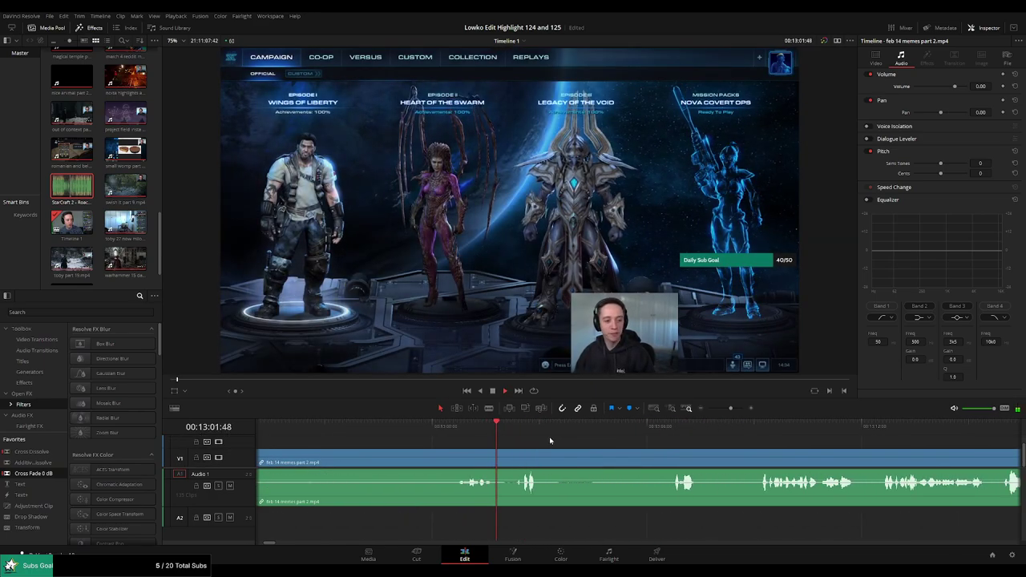
{"action": "key", "text": "b"}
{"action": "left_click", "coordinate": [500, 463]}
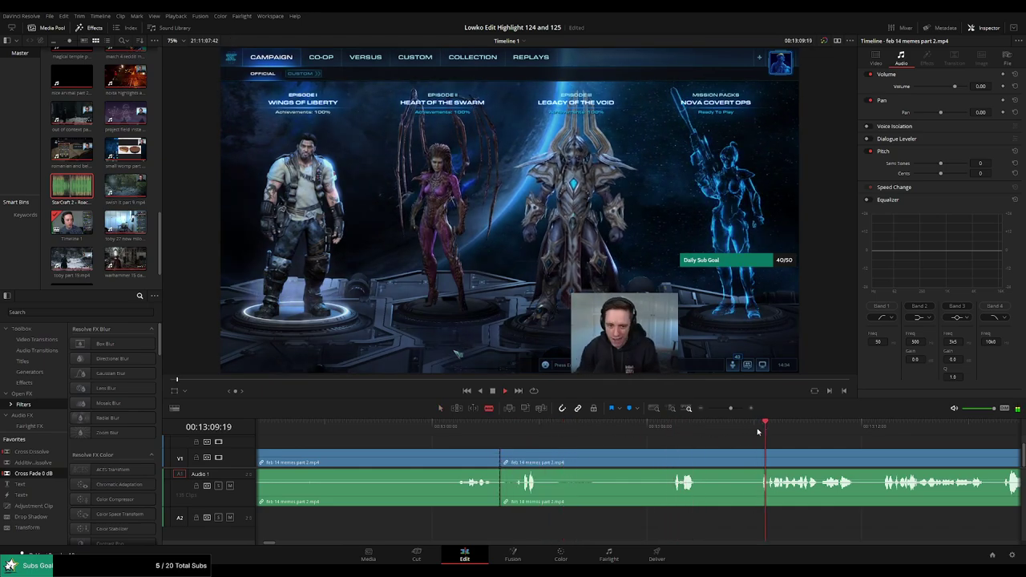
{"action": "mouse_move", "coordinate": [731, 408]}
{"action": "left_mouse_down"}
{"action": "mouse_move", "coordinate": [717, 408]}
{"action": "mouse_move", "coordinate": [728, 410]}
{"action": "left_mouse_up"}
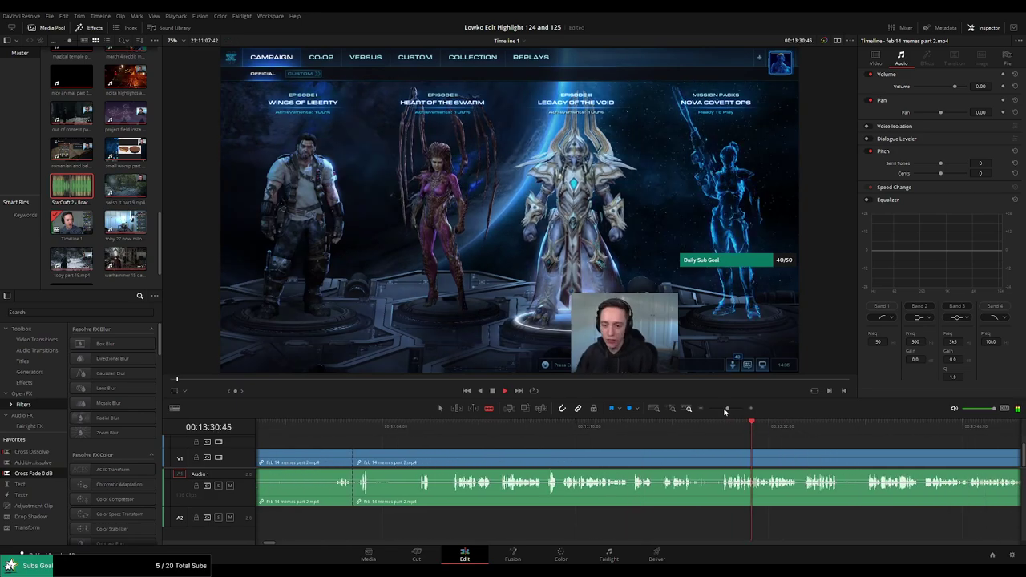
{"action": "key", "text": "ctrl+minus"}
{"action": "key", "text": "Delete"}
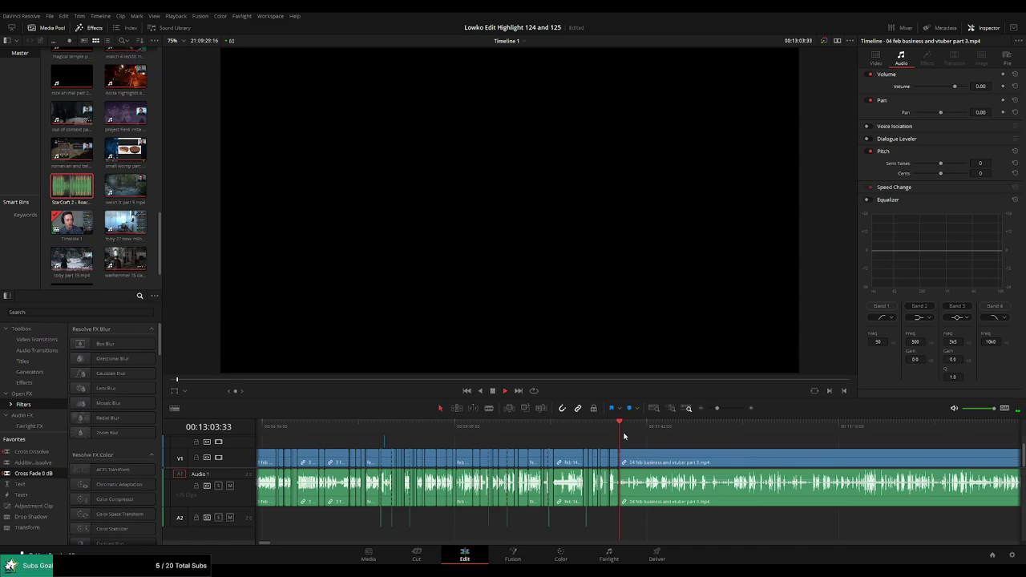
{"action": "key", "text": "ctrl+equal"}
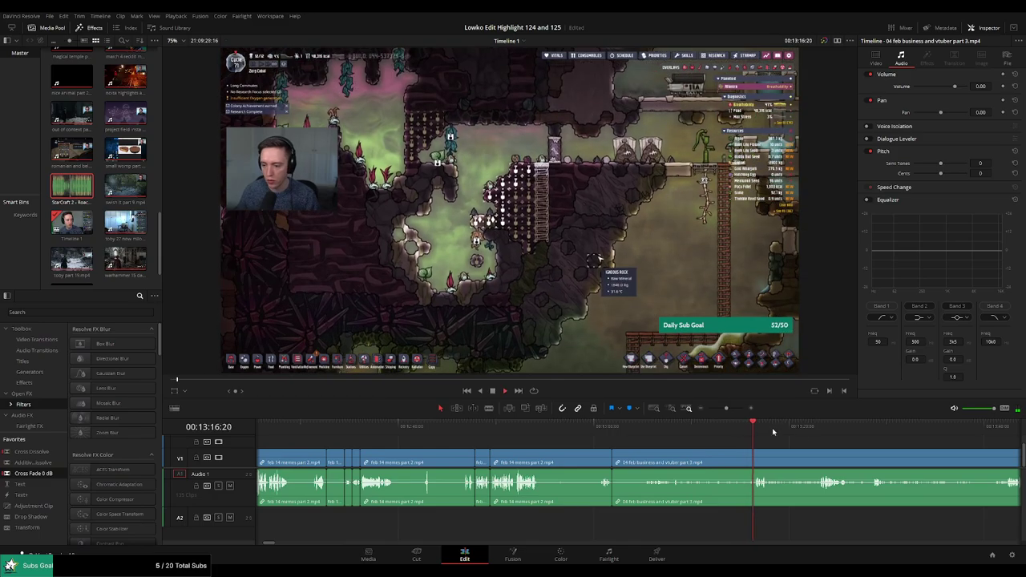
{"action": "mouse_move", "coordinate": [726, 408]}
{"action": "left_mouse_down"}
{"action": "mouse_move", "coordinate": [710, 410]}
{"action": "mouse_move", "coordinate": [722, 409]}
{"action": "left_mouse_up"}
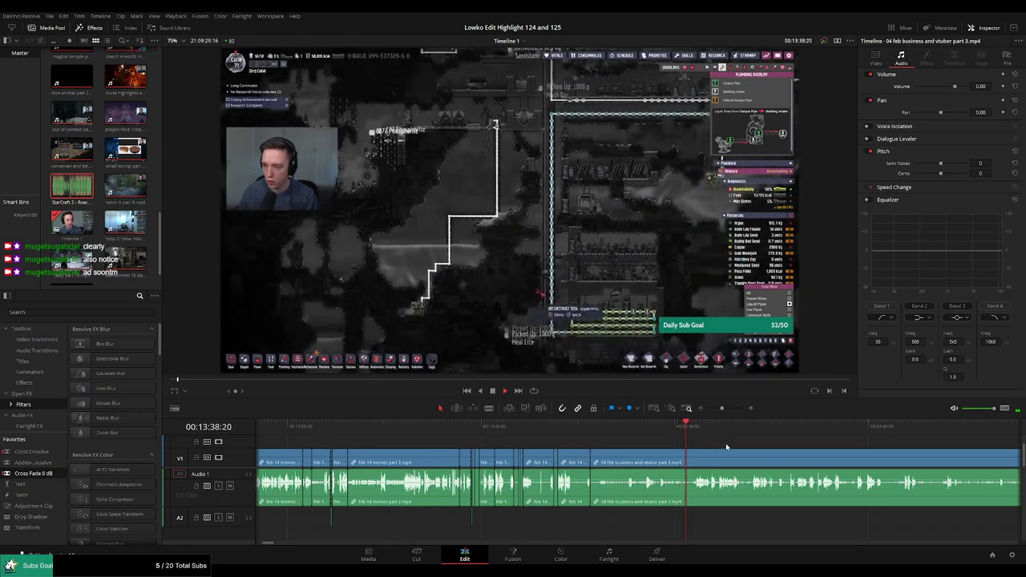
{"action": "scroll", "coordinate": [525, 437], "scroll_direction": "right", "scroll_amount": 5}
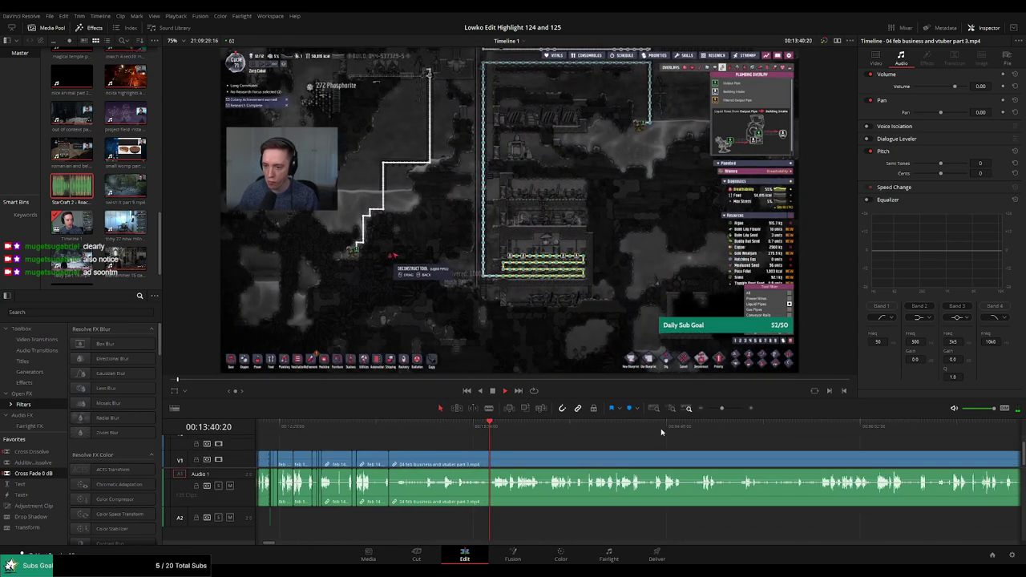
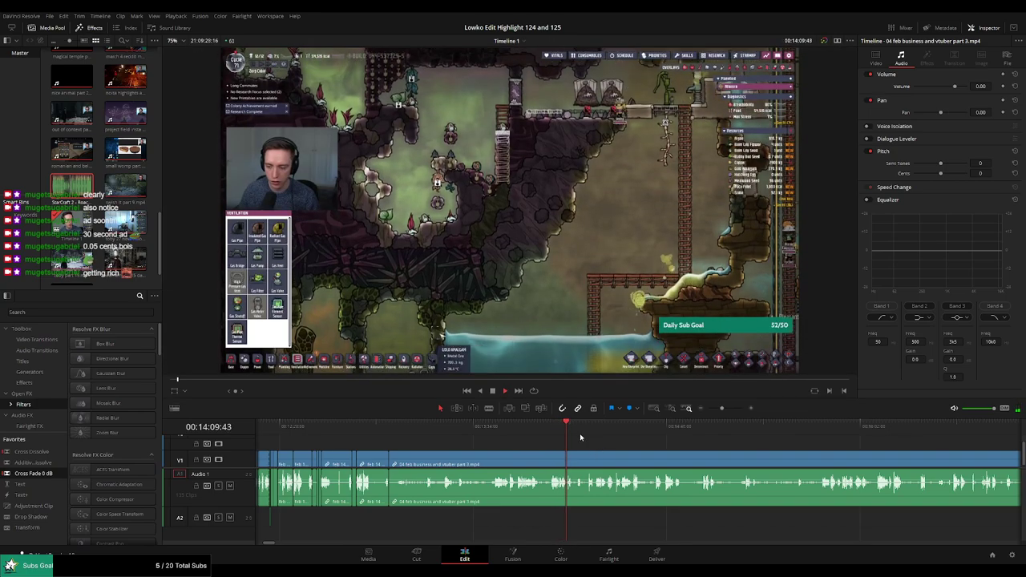
Skim the stream footage from about 14 minutes to 17 minutes, fast-forwarding with L and zooming out
{"action": "left_click", "coordinate": [584, 426]}
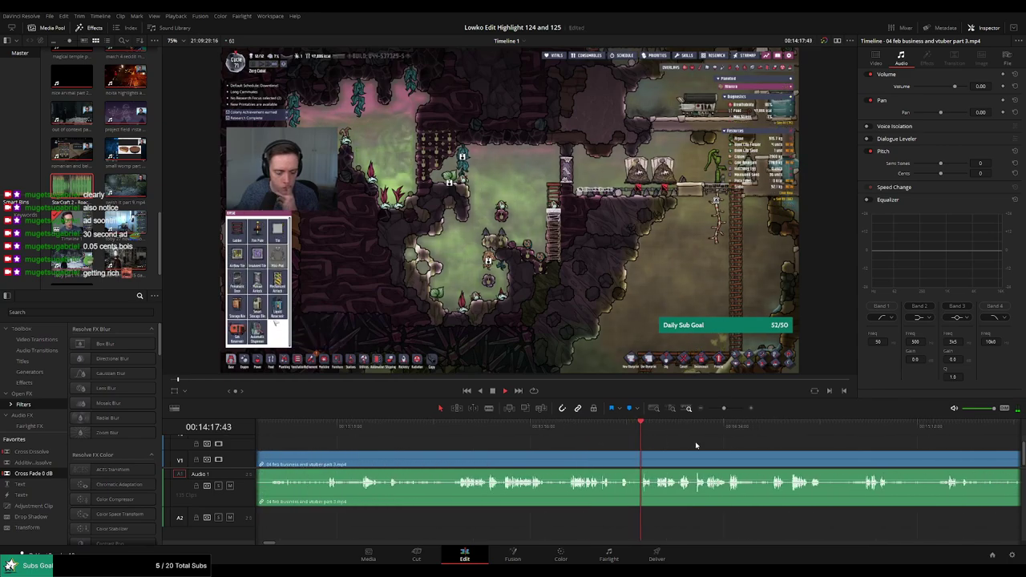
{"action": "scroll", "coordinate": [536, 435], "scroll_direction": "right", "scroll_amount": 5}
{"action": "left_click", "coordinate": [591, 426]}
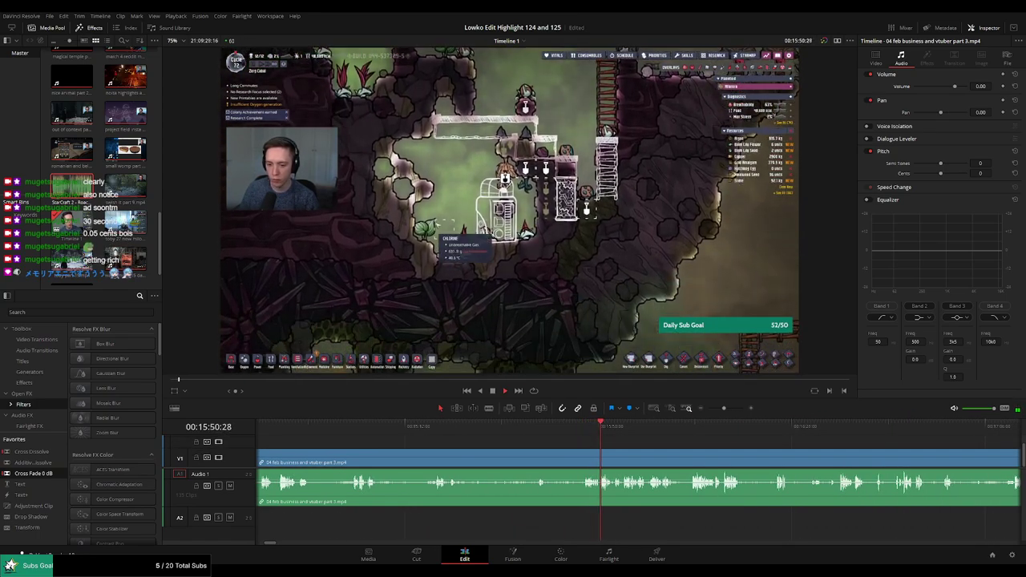
{"action": "left_click", "coordinate": [626, 426]}
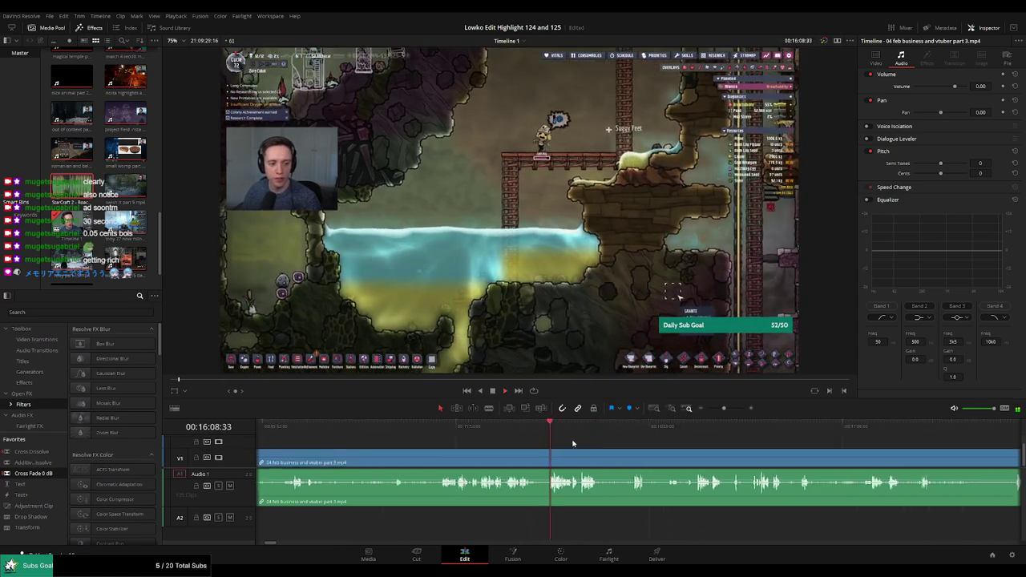
{"action": "left_click", "coordinate": [500, 440]}
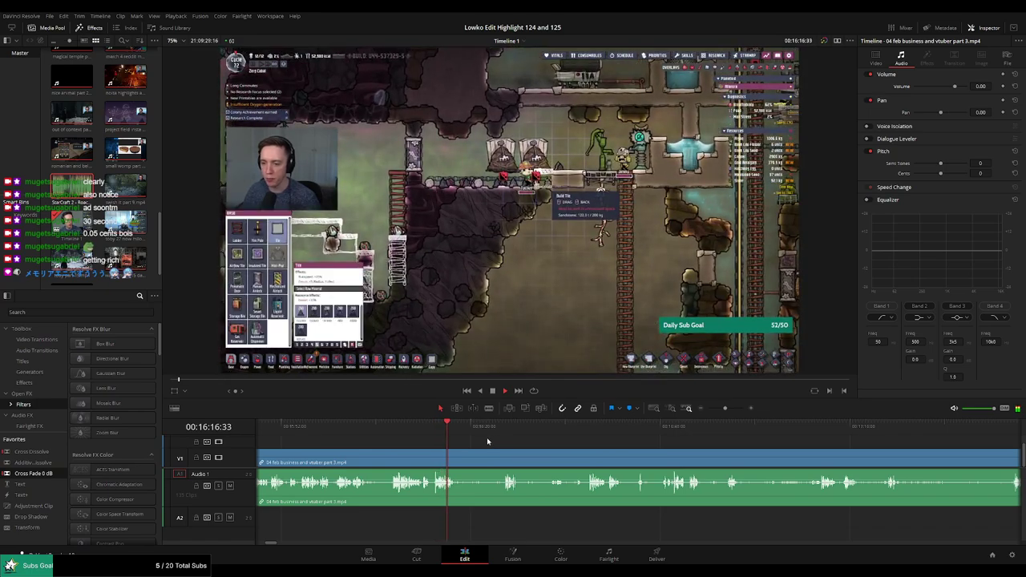
{"action": "left_click_drag", "start_coordinate": [499, 426], "coordinate": [555, 425]}
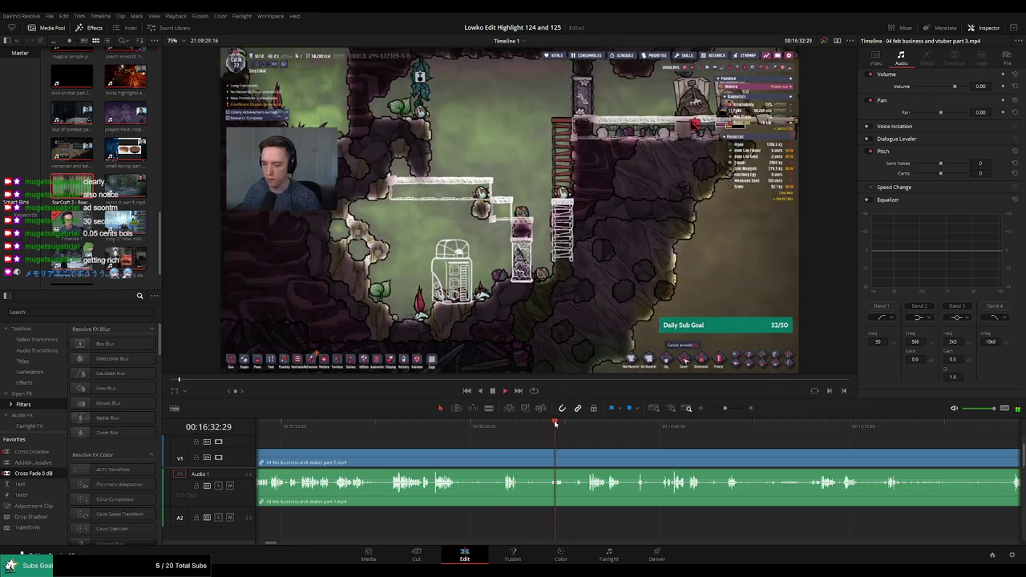
{"action": "key", "text": "space"}
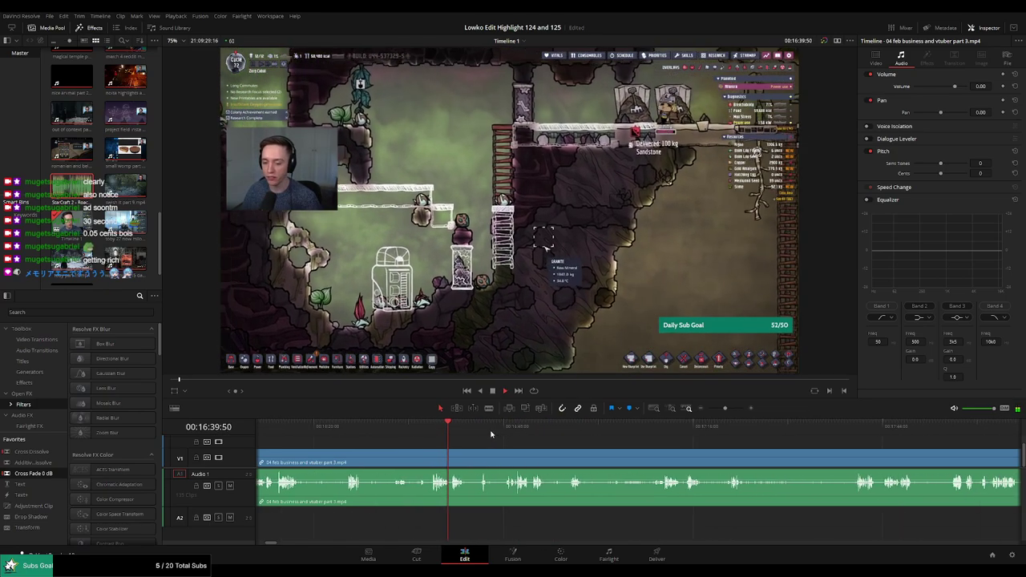
{"action": "left_click_drag", "start_coordinate": [725, 408], "coordinate": [723, 409]}
{"action": "key", "text": "l"}
{"action": "key", "text": "l"}
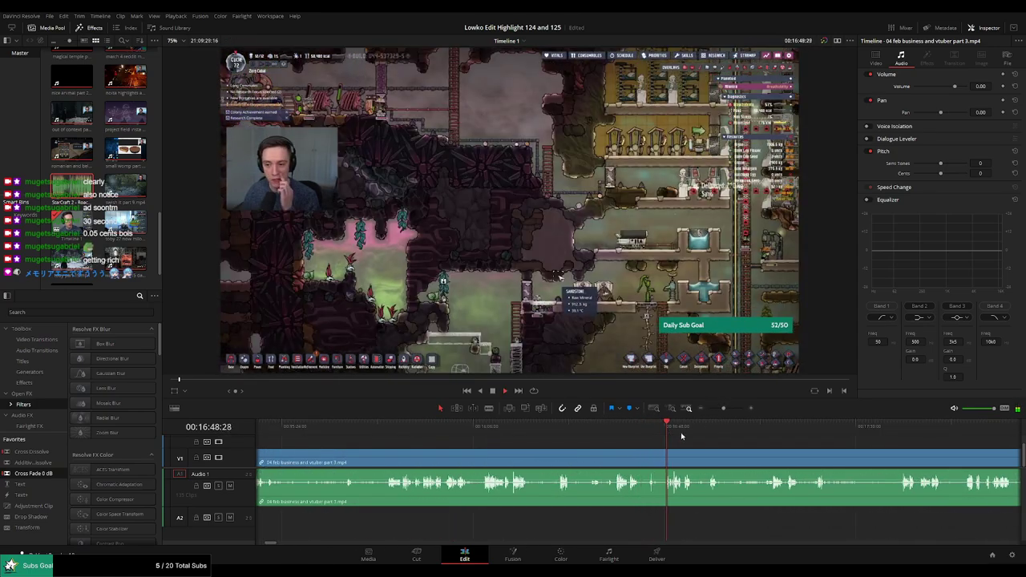
{"action": "scroll", "coordinate": [641, 439], "scroll_direction": "right", "scroll_amount": 3}
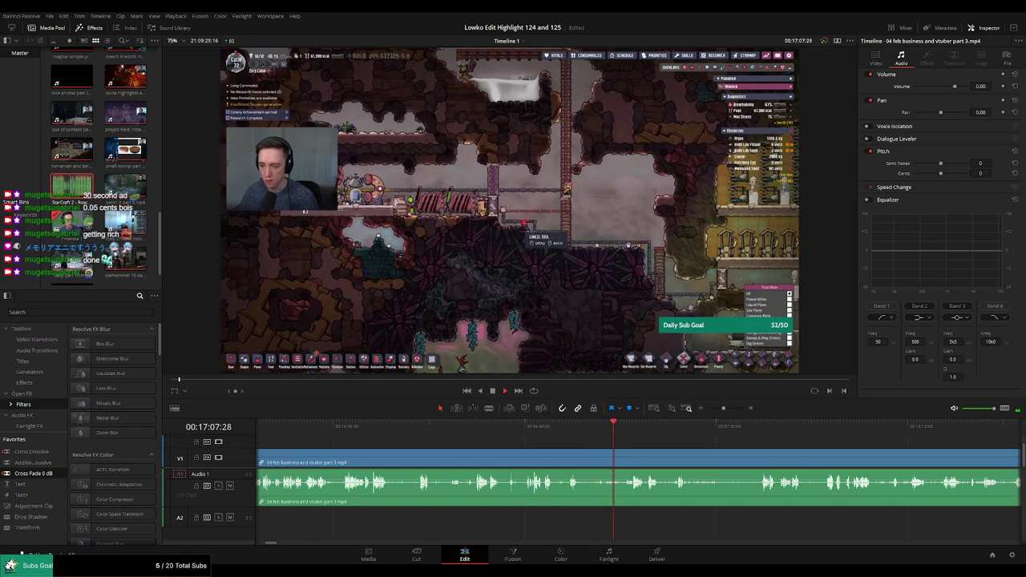
Jump ahead through the footage from past 17:00 to about 17:54, near the skills screen
{"action": "left_click", "coordinate": [630, 440]}
{"action": "scroll", "coordinate": [631, 440], "scroll_direction": "right", "scroll_amount": 3}
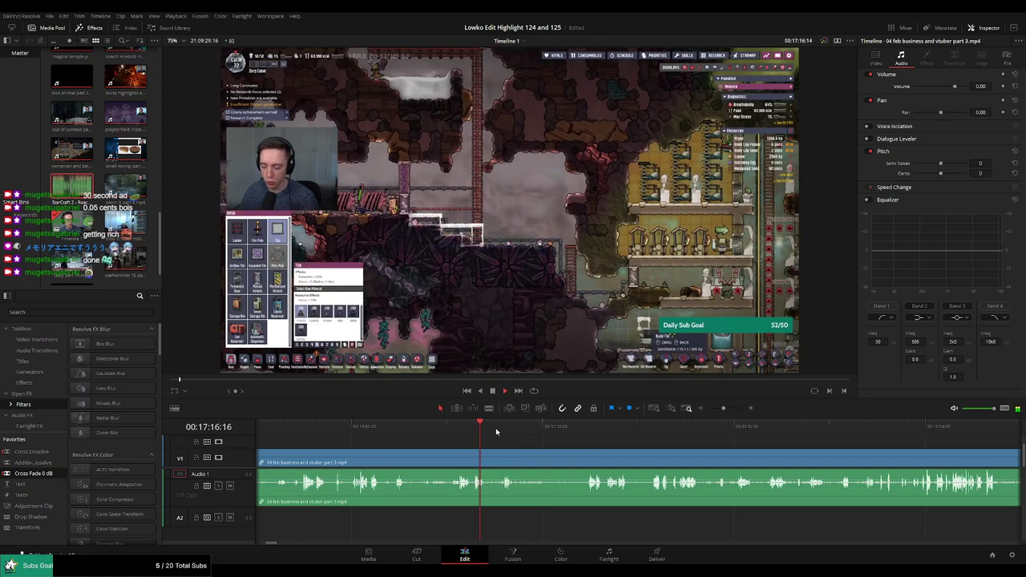
{"action": "left_click", "coordinate": [506, 429]}
{"action": "left_click", "coordinate": [584, 427]}
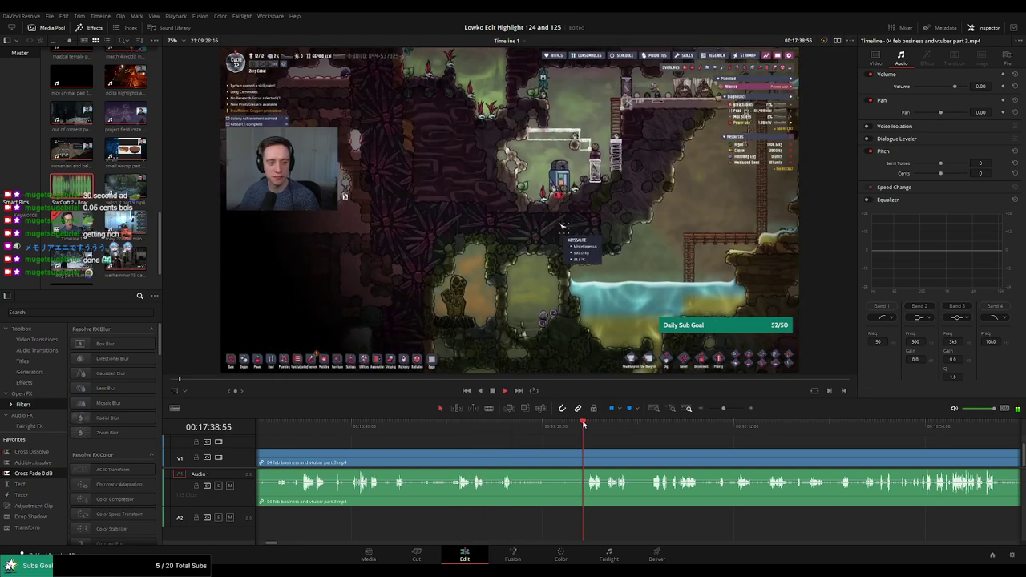
{"action": "scroll", "coordinate": [496, 429], "scroll_direction": "right", "scroll_amount": 4}
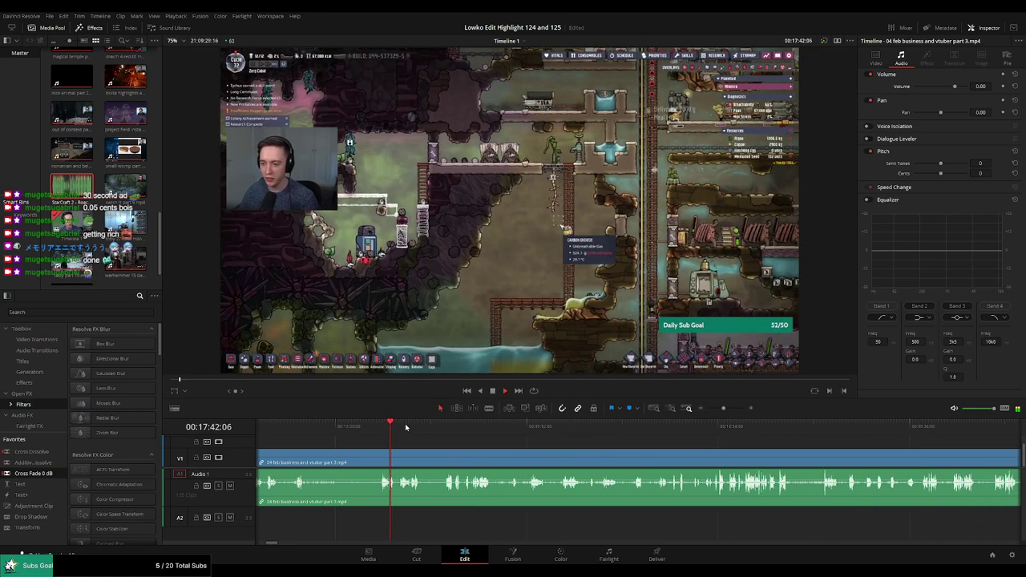
{"action": "left_click", "coordinate": [406, 429]}
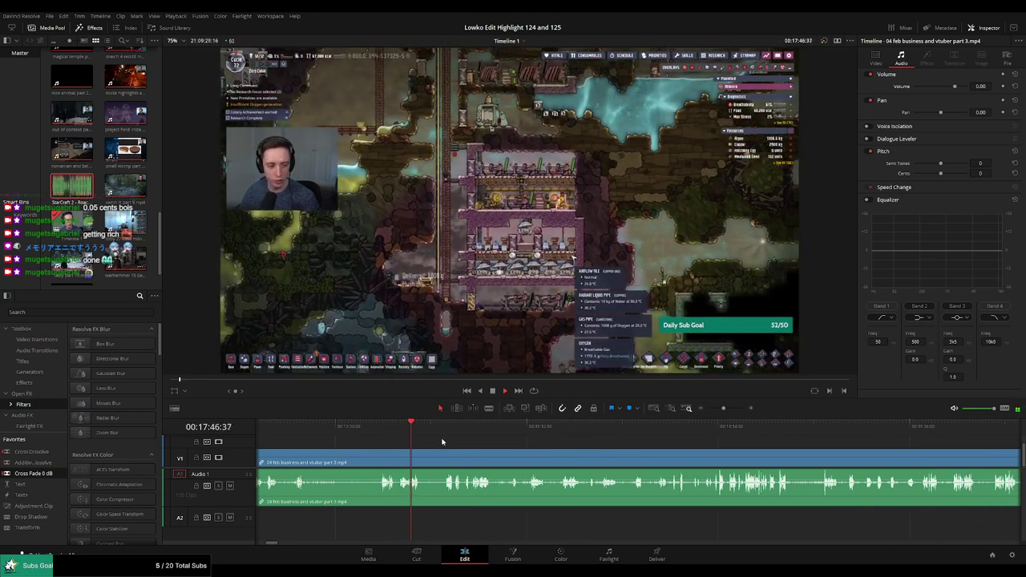
{"action": "left_click", "coordinate": [446, 431]}
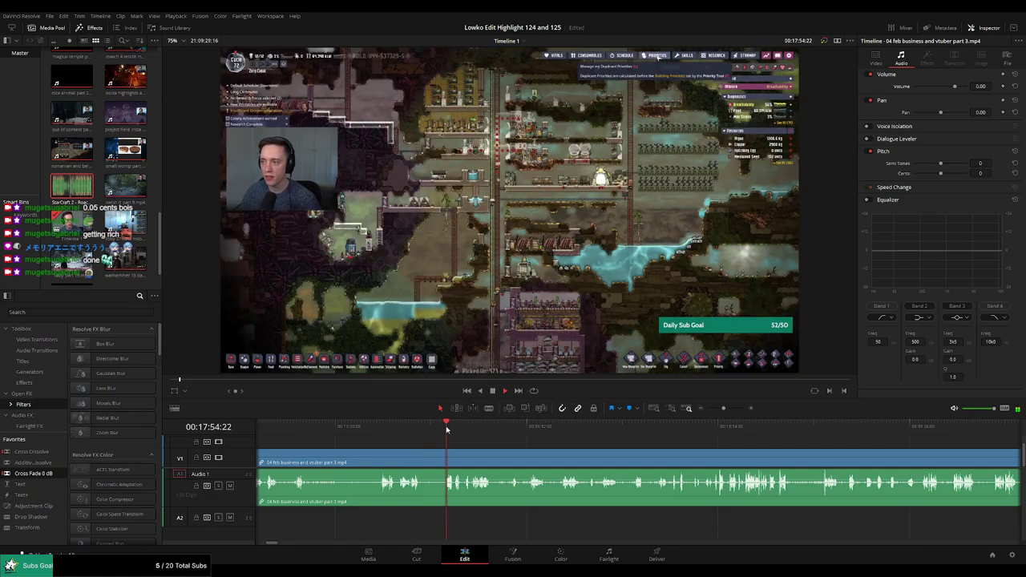
Skim past the skills screen and duplicant-selection scene to about 20:20 of the stream
{"action": "left_click", "coordinate": [479, 430]}
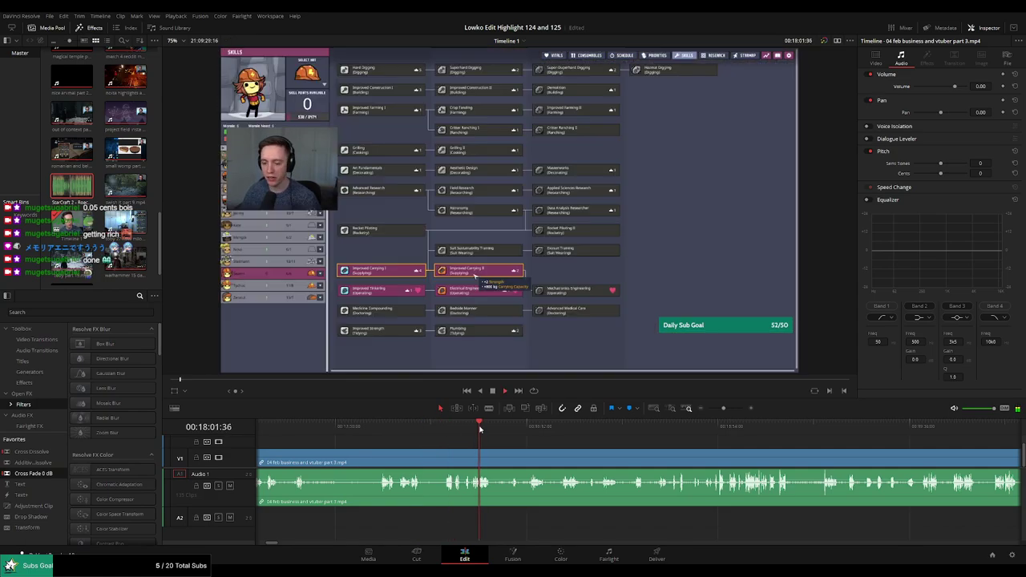
{"action": "left_click", "coordinate": [579, 431]}
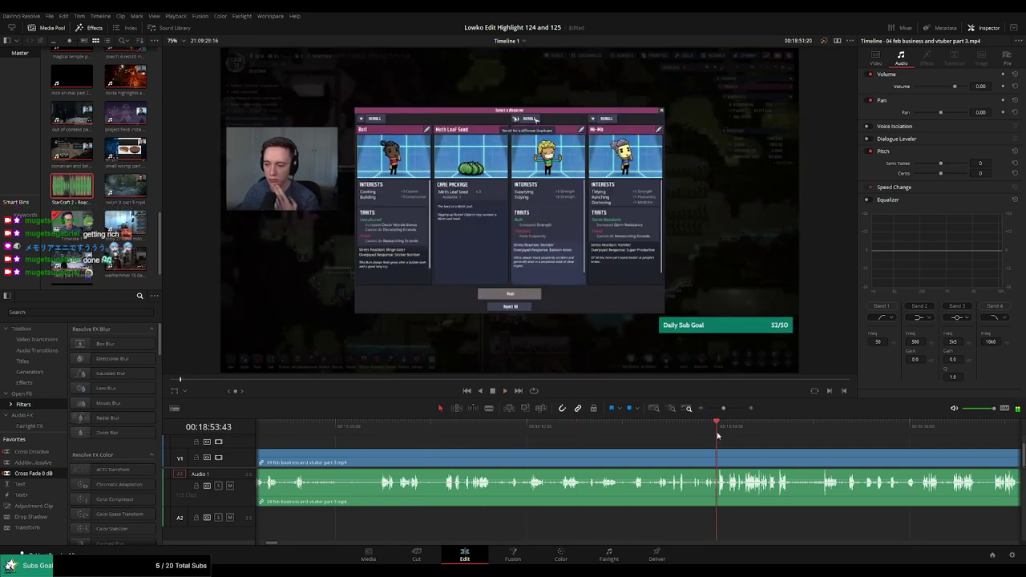
{"action": "scroll", "coordinate": [508, 437], "scroll_direction": "right", "scroll_amount": 3}
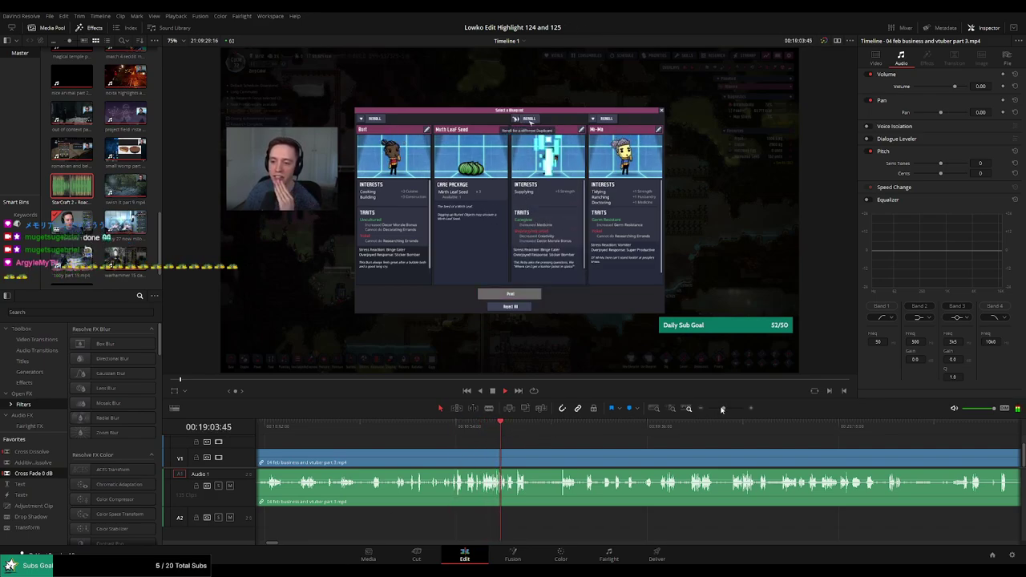
{"action": "left_click_drag", "start_coordinate": [723, 408], "coordinate": [725, 409]}
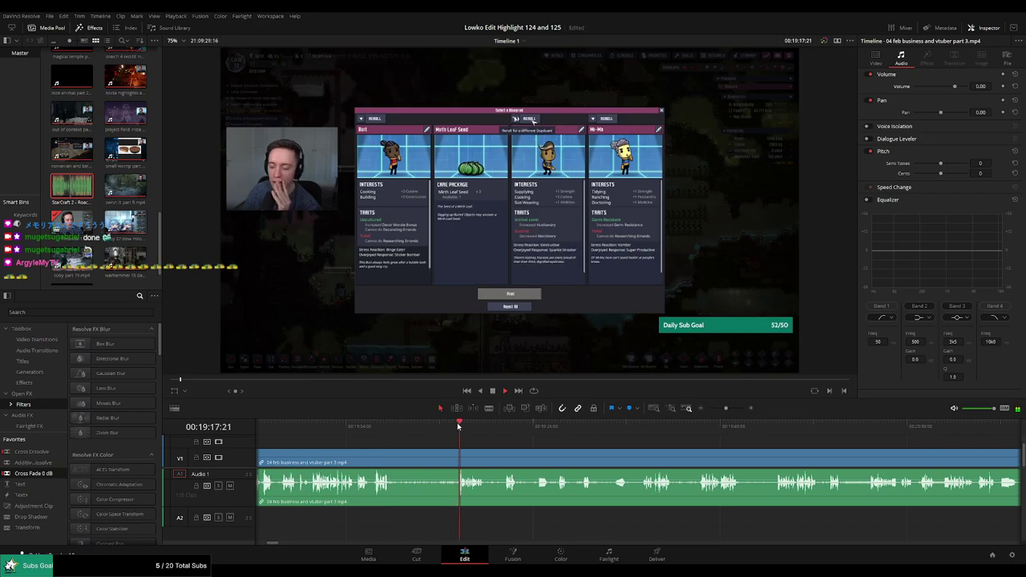
{"action": "left_click", "coordinate": [506, 428]}
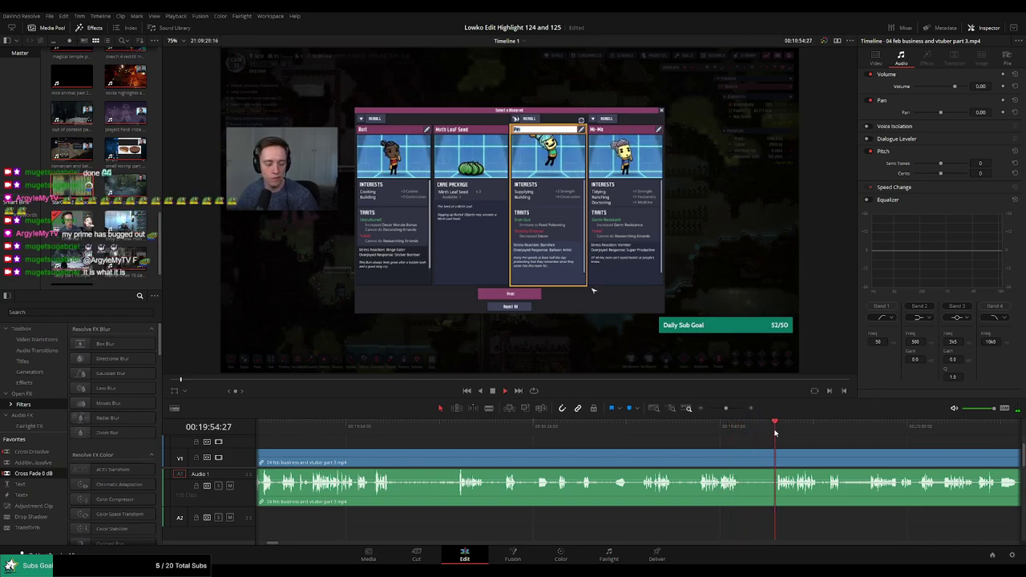
{"action": "scroll", "coordinate": [525, 451], "scroll_direction": "right", "scroll_amount": 5}
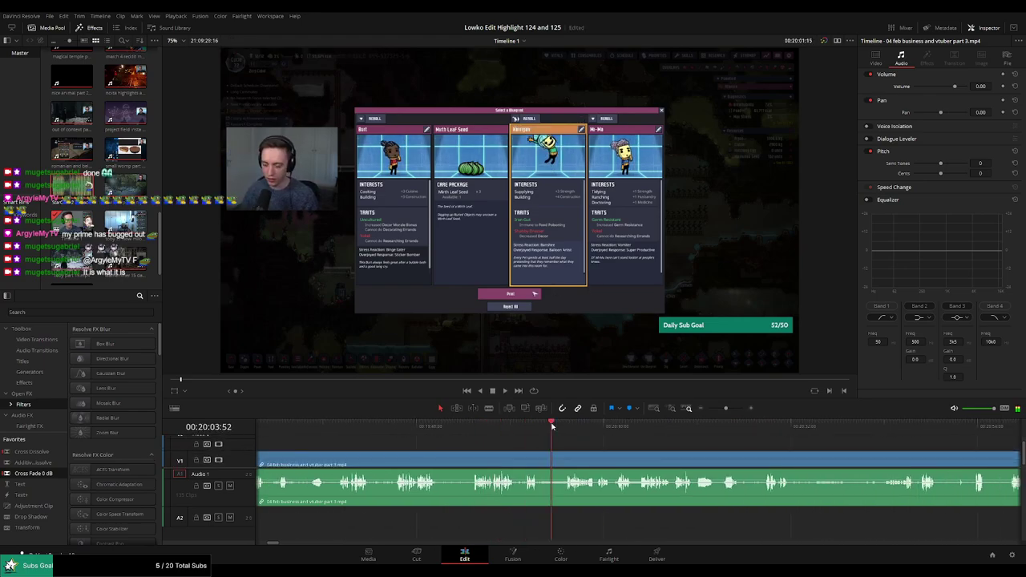
{"action": "scroll", "coordinate": [492, 438], "scroll_direction": "right", "scroll_amount": 3}
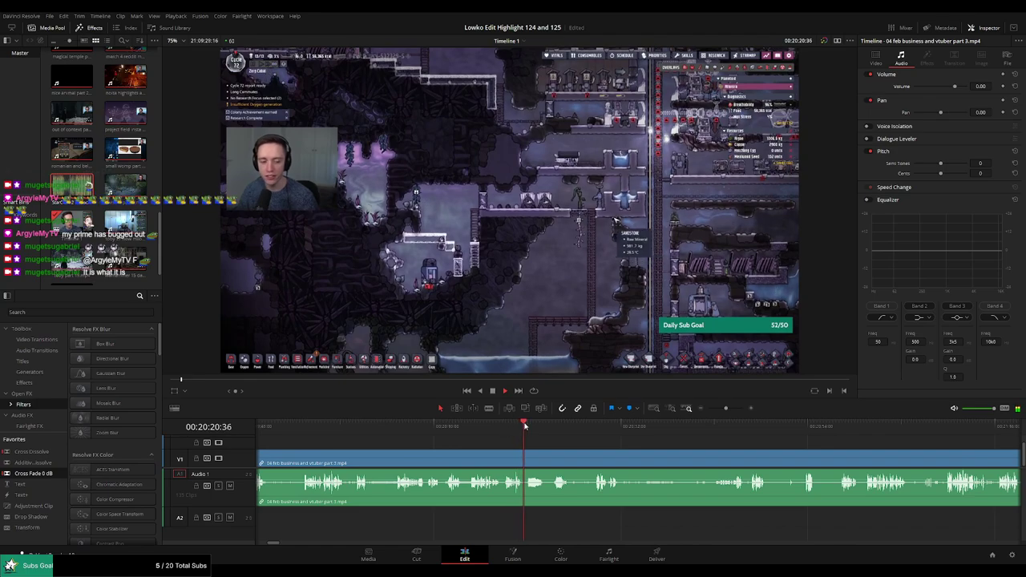
{"action": "left_click", "coordinate": [555, 429]}
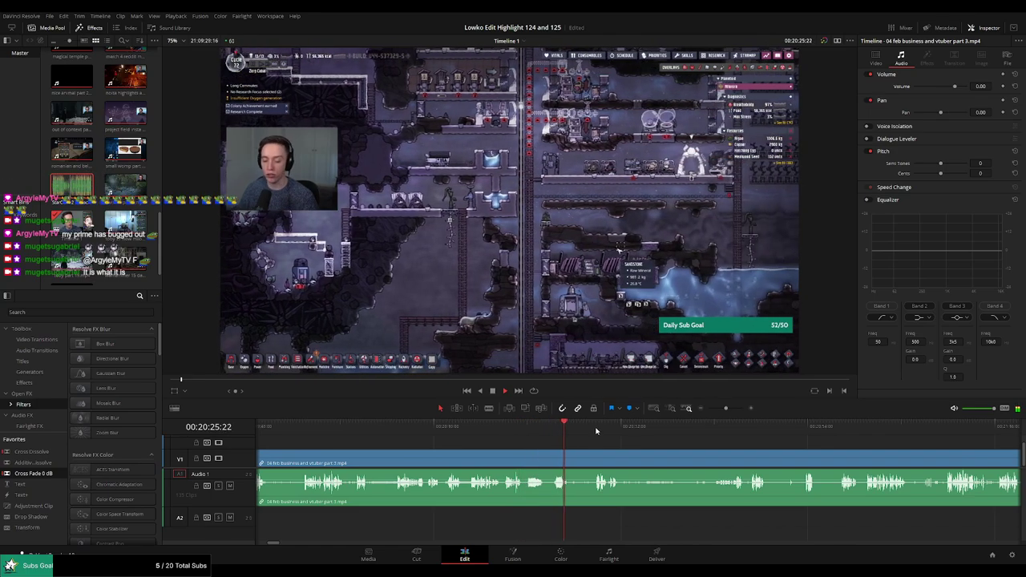
{"action": "left_click", "coordinate": [600, 429]}
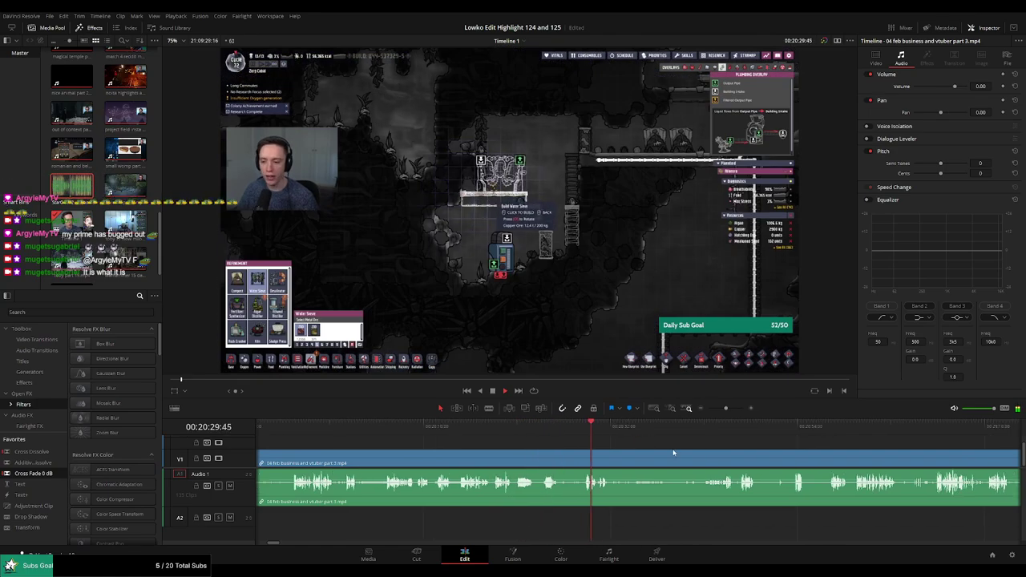
{"action": "left_click", "coordinate": [534, 429]}
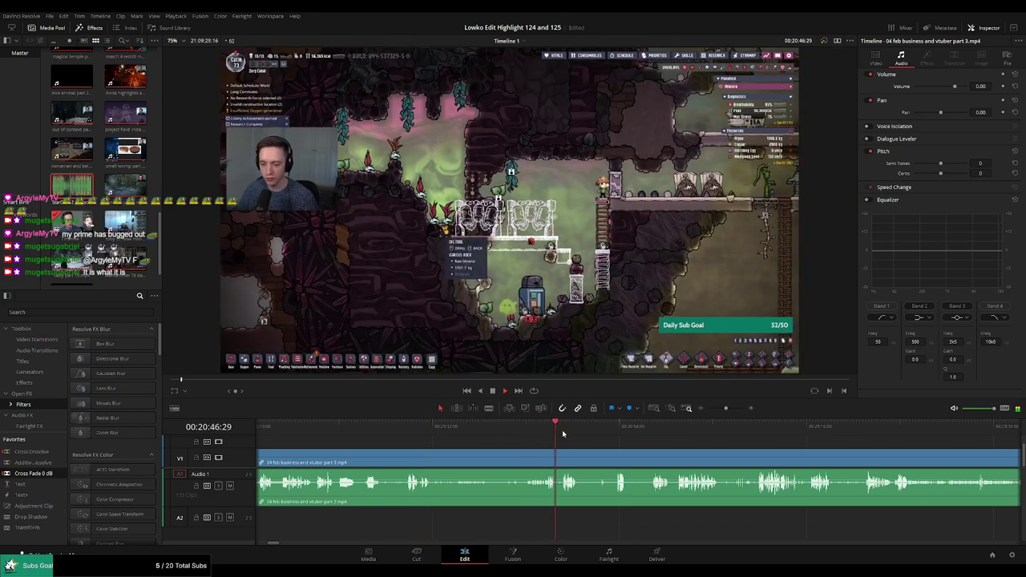
{"action": "scroll", "coordinate": [470, 441], "scroll_direction": "right", "scroll_amount": 3}
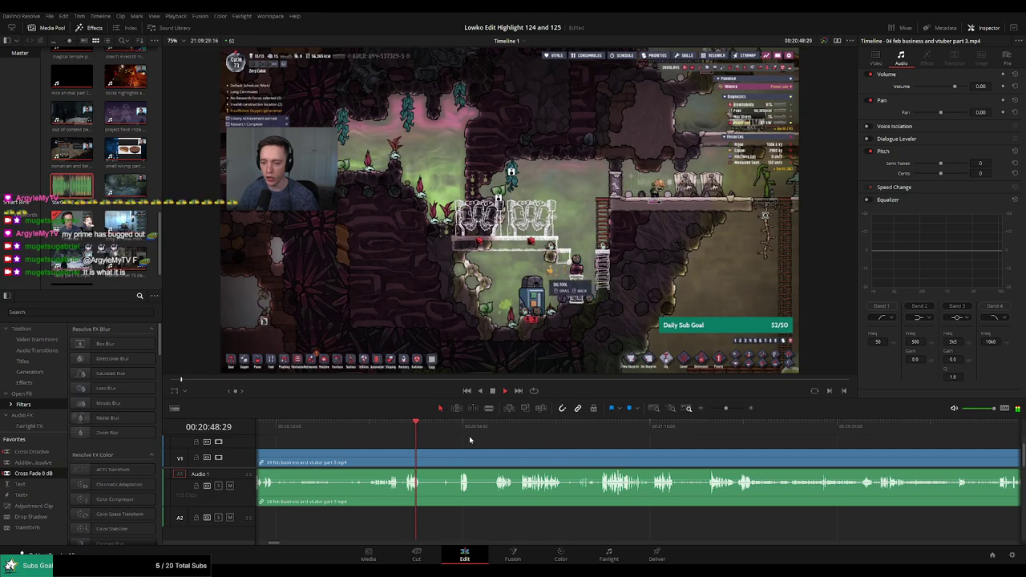
{"action": "left_click_drag", "start_coordinate": [461, 431], "coordinate": [495, 430]}
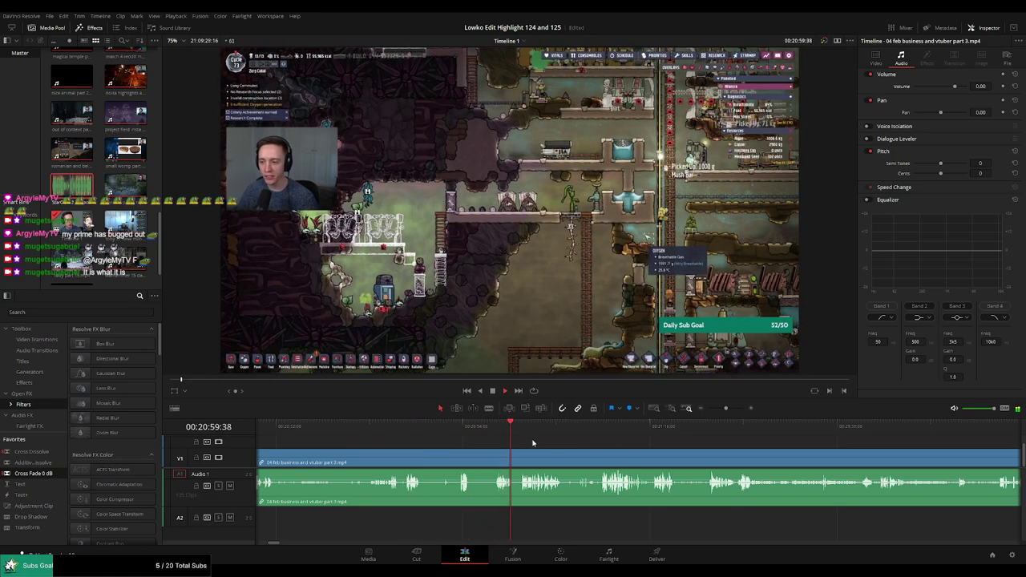
{"action": "scroll", "coordinate": [515, 447], "scroll_direction": "right", "scroll_amount": 1}
{"action": "scroll", "coordinate": [477, 445], "scroll_direction": "right", "scroll_amount": 2}
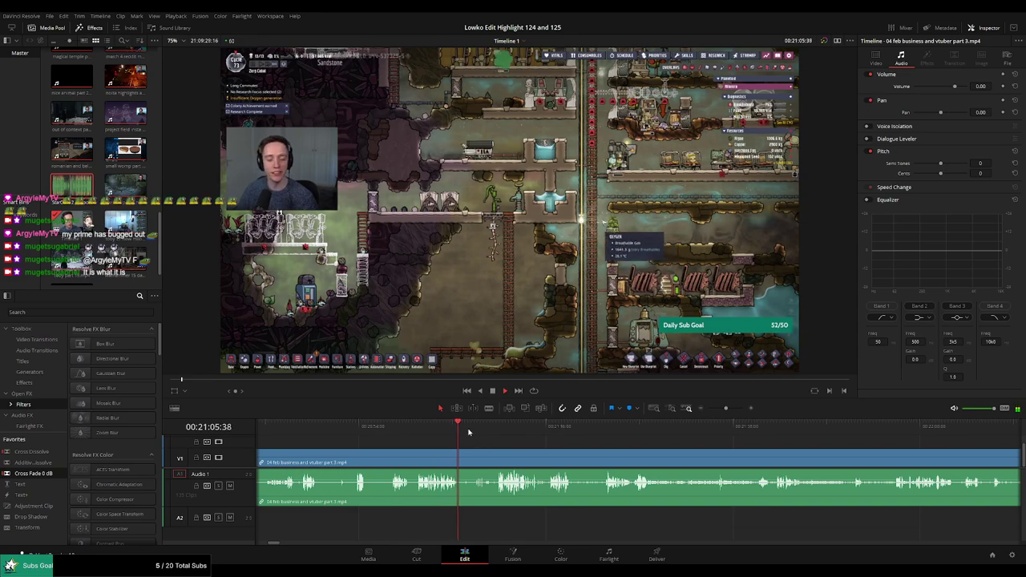
{"action": "left_click", "coordinate": [473, 427]}
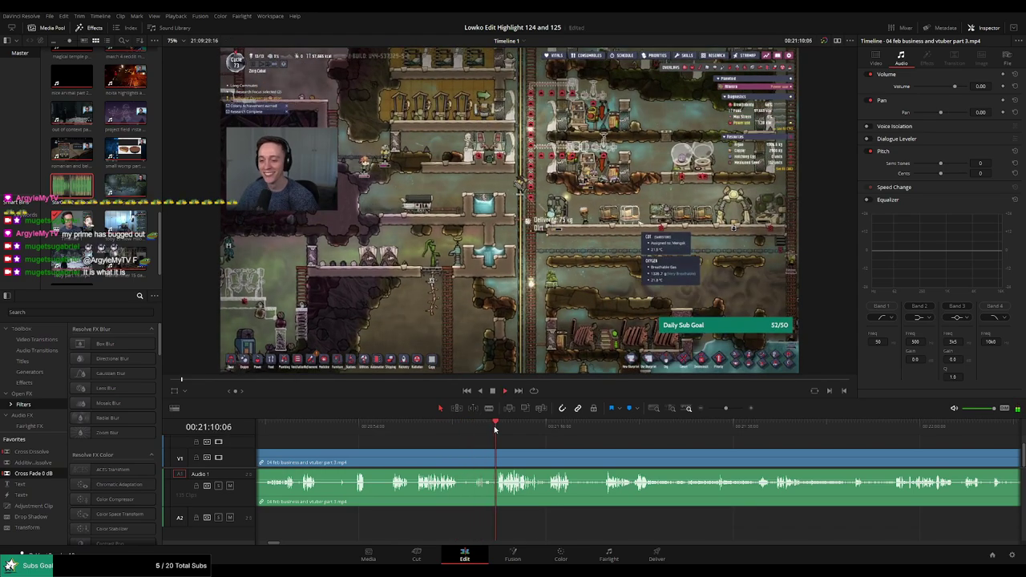
{"action": "scroll", "coordinate": [461, 441], "scroll_direction": "right", "scroll_amount": 3}
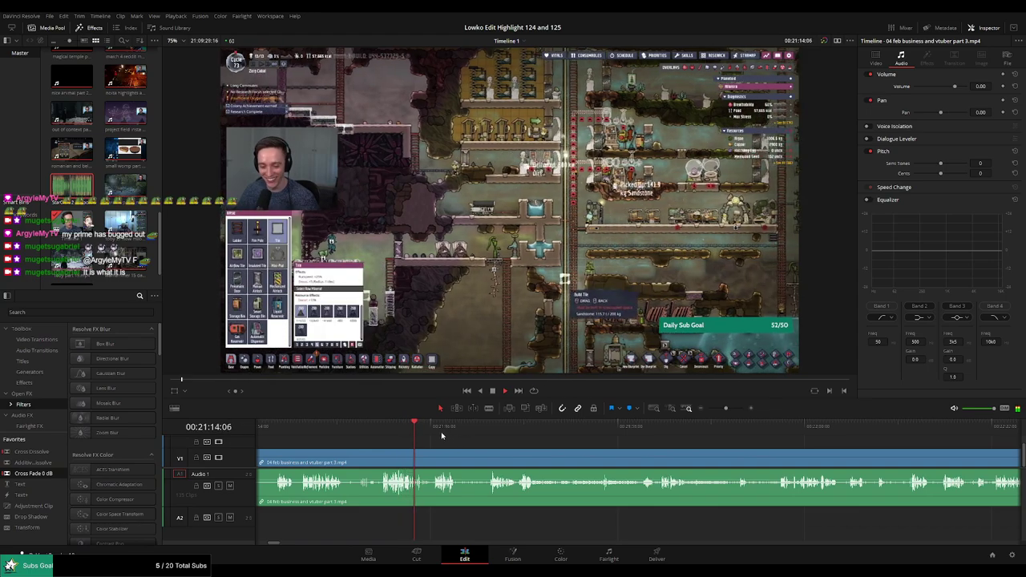
{"action": "left_click", "coordinate": [432, 429]}
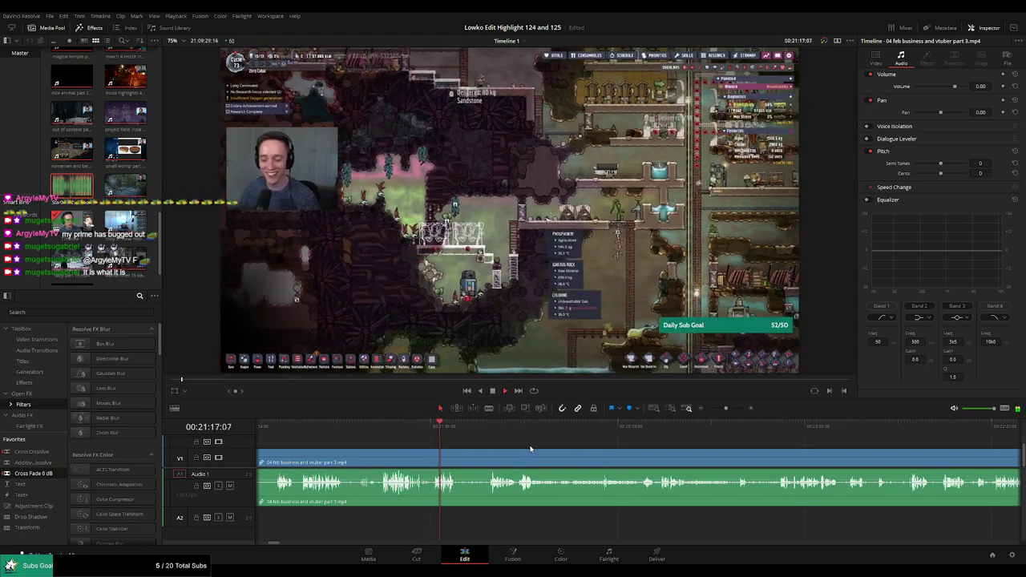
{"action": "scroll", "coordinate": [457, 441], "scroll_direction": "right", "scroll_amount": 3}
{"action": "left_click_drag", "start_coordinate": [417, 428], "coordinate": [423, 427]}
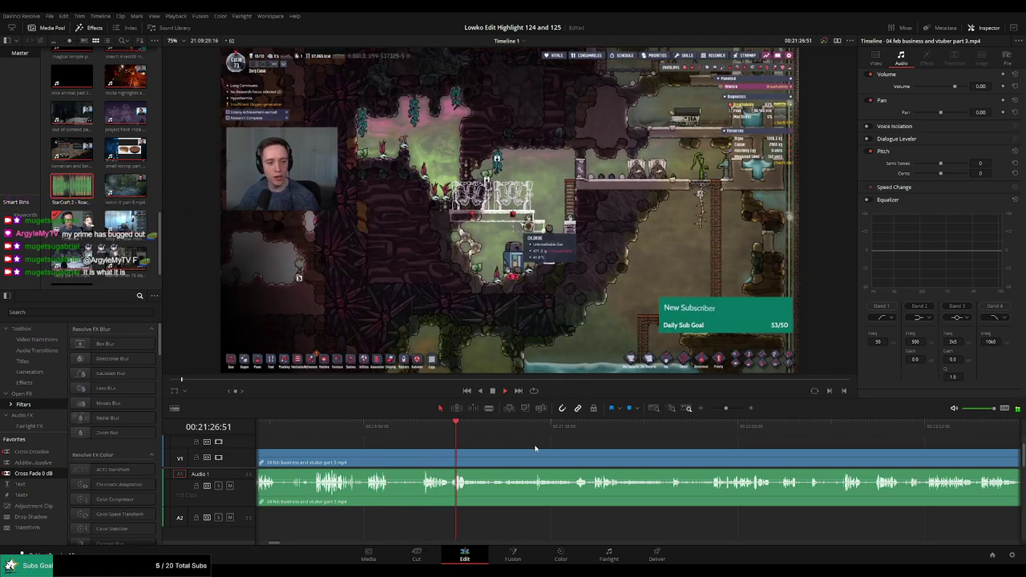
{"action": "key", "text": "space"}
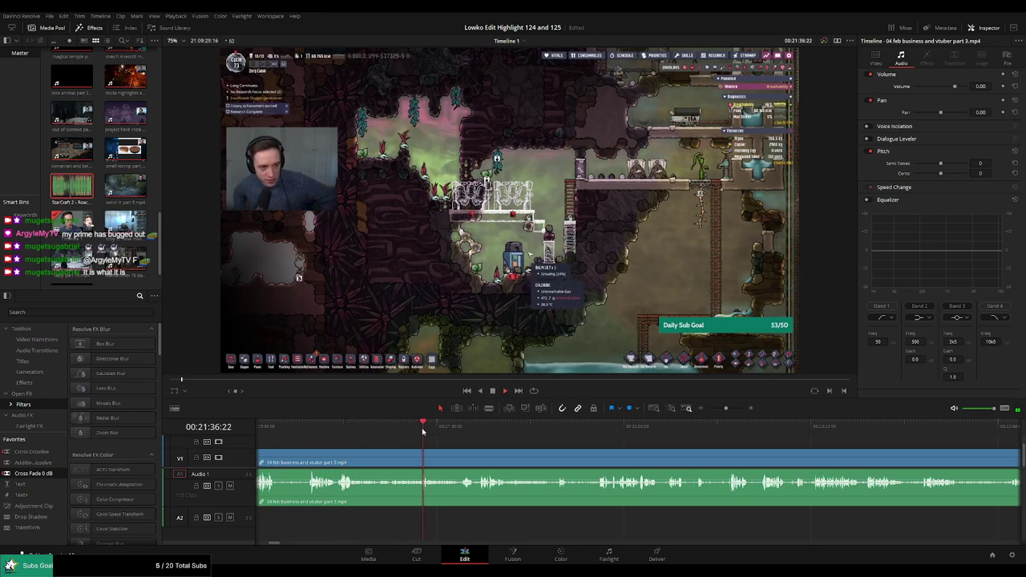
{"action": "left_click", "coordinate": [462, 428]}
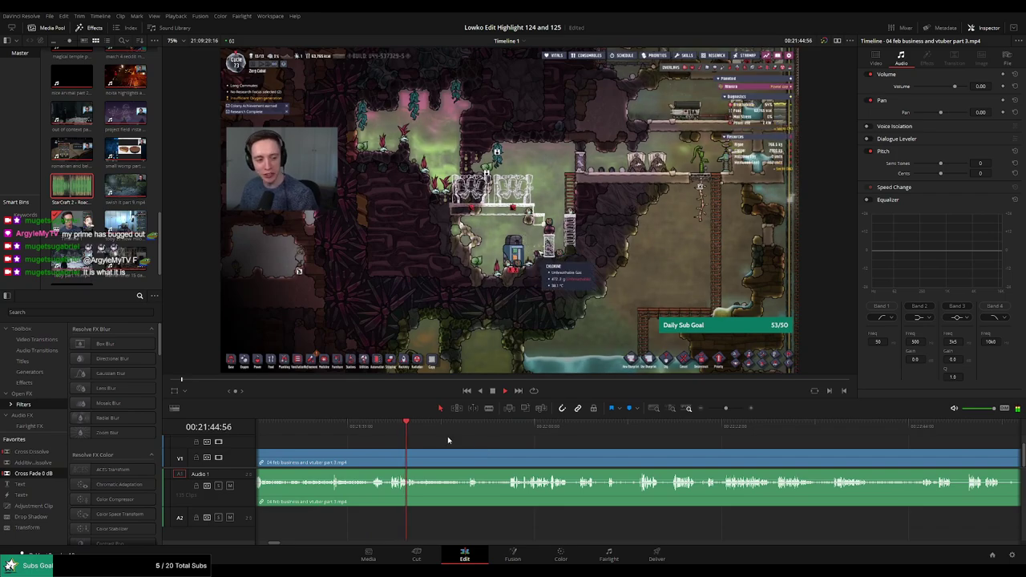
{"action": "left_click", "coordinate": [462, 425]}
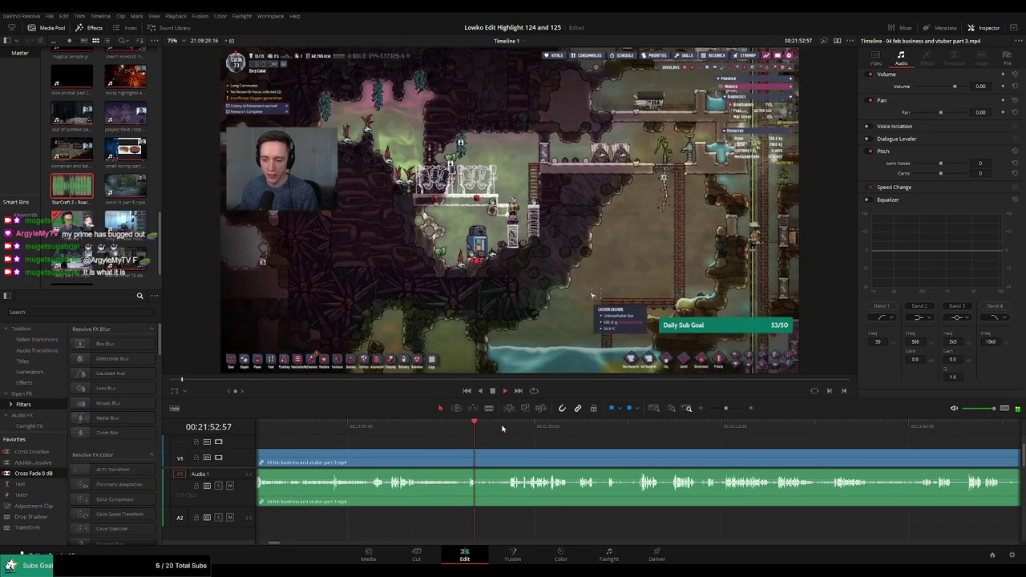
{"action": "left_click", "coordinate": [509, 425]}
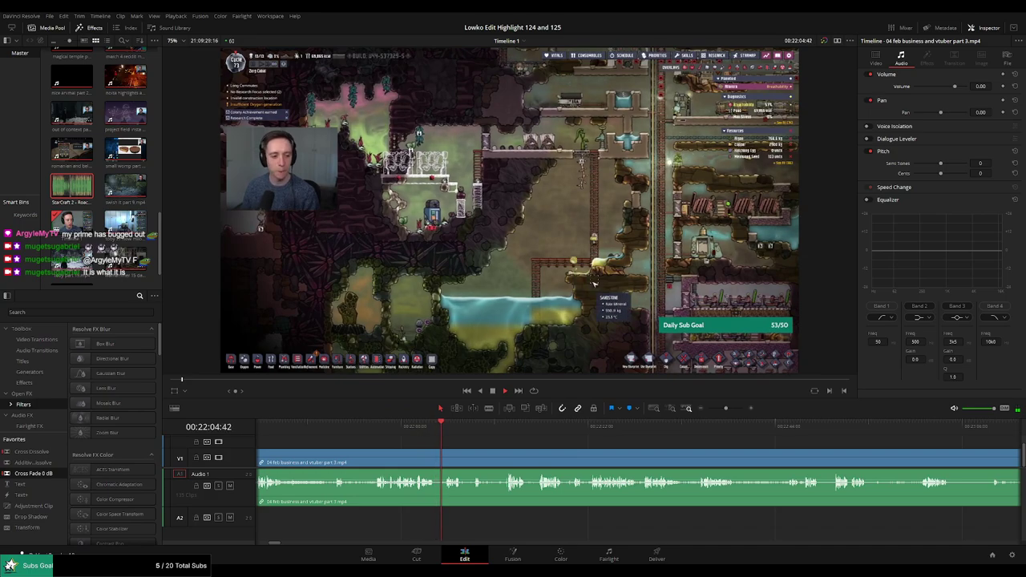
{"action": "left_click", "coordinate": [510, 437]}
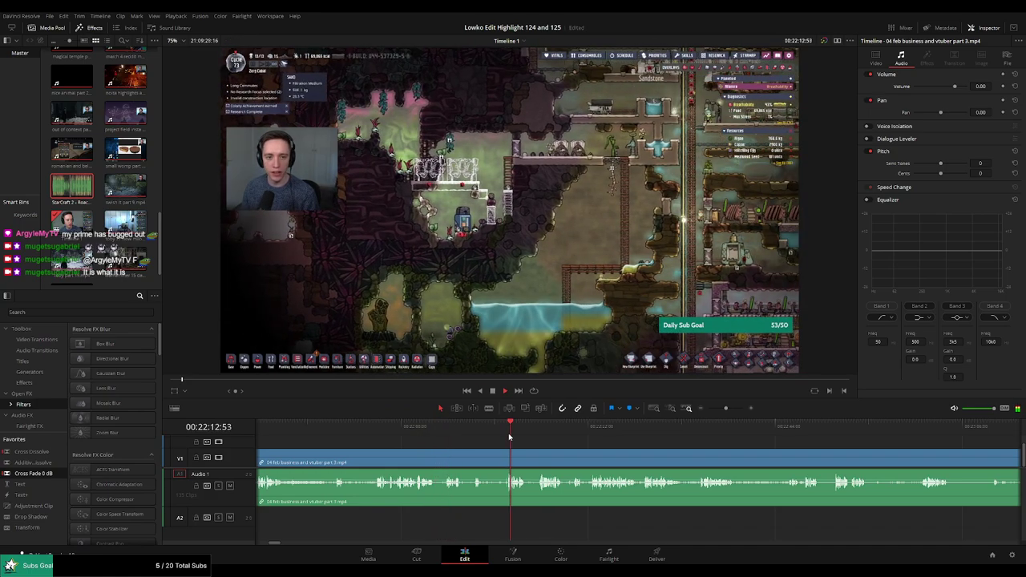
{"action": "scroll", "coordinate": [449, 429], "scroll_direction": "right", "scroll_amount": 3}
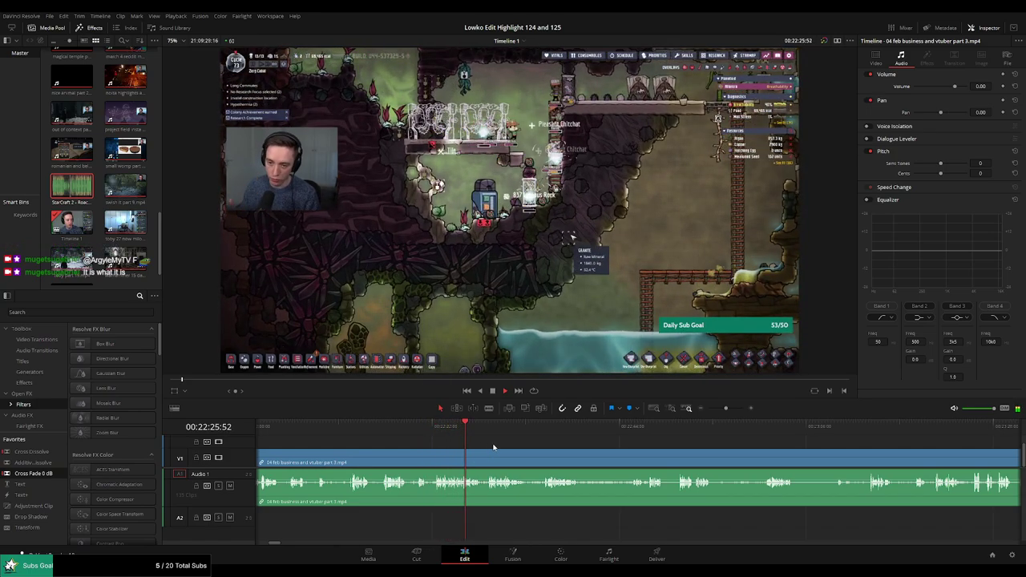
{"action": "mouse_move", "coordinate": [725, 408]}
{"action": "left_mouse_down"}
{"action": "mouse_move", "coordinate": [704, 410]}
{"action": "mouse_move", "coordinate": [725, 409]}
{"action": "left_mouse_up"}
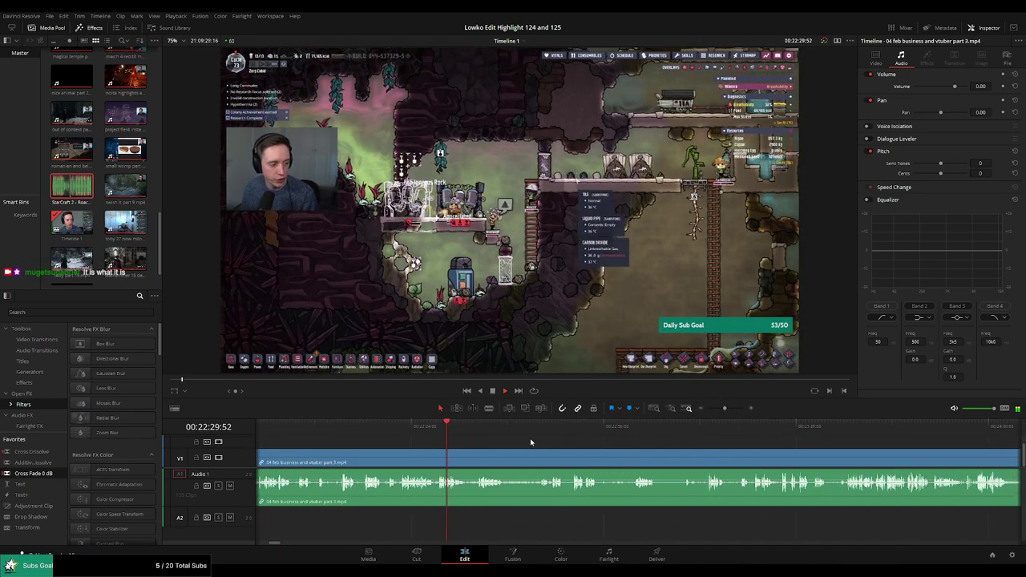
{"action": "left_click", "coordinate": [478, 430]}
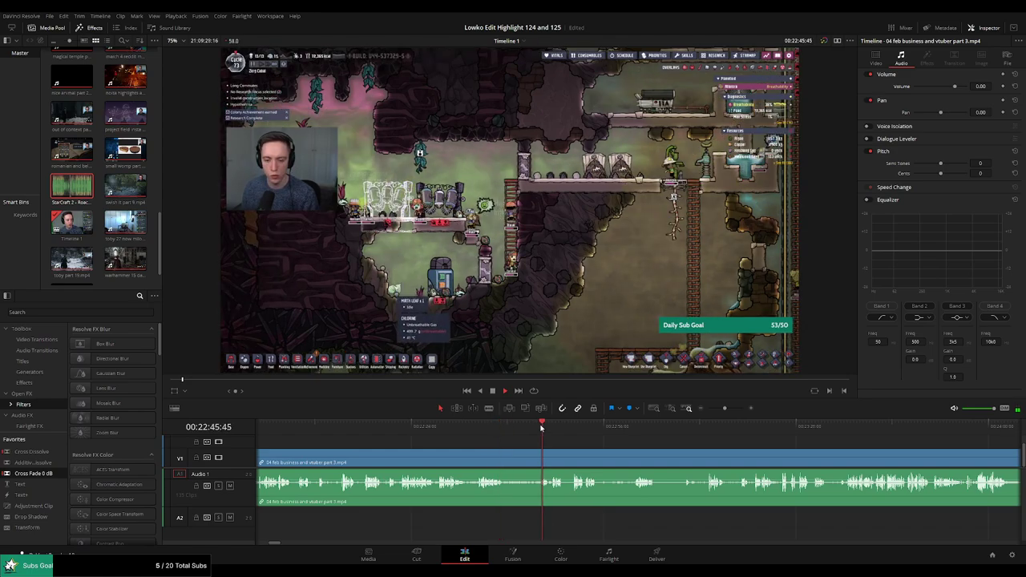
{"action": "mouse_move", "coordinate": [540, 429]}
{"action": "left_mouse_down"}
{"action": "mouse_move", "coordinate": [432, 431]}
{"action": "mouse_move", "coordinate": [453, 432]}
{"action": "left_mouse_up"}
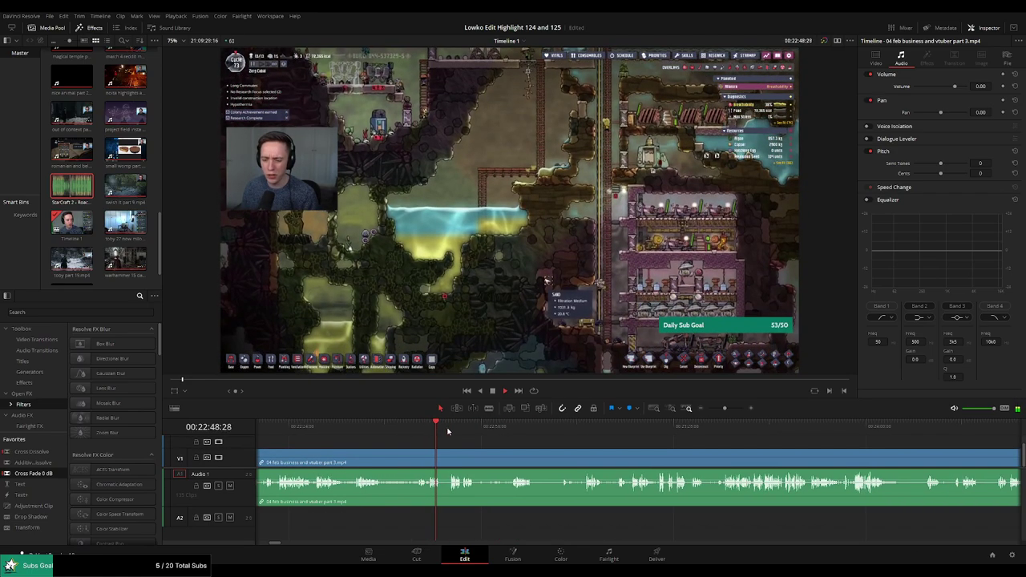
{"action": "left_click", "coordinate": [514, 429]}
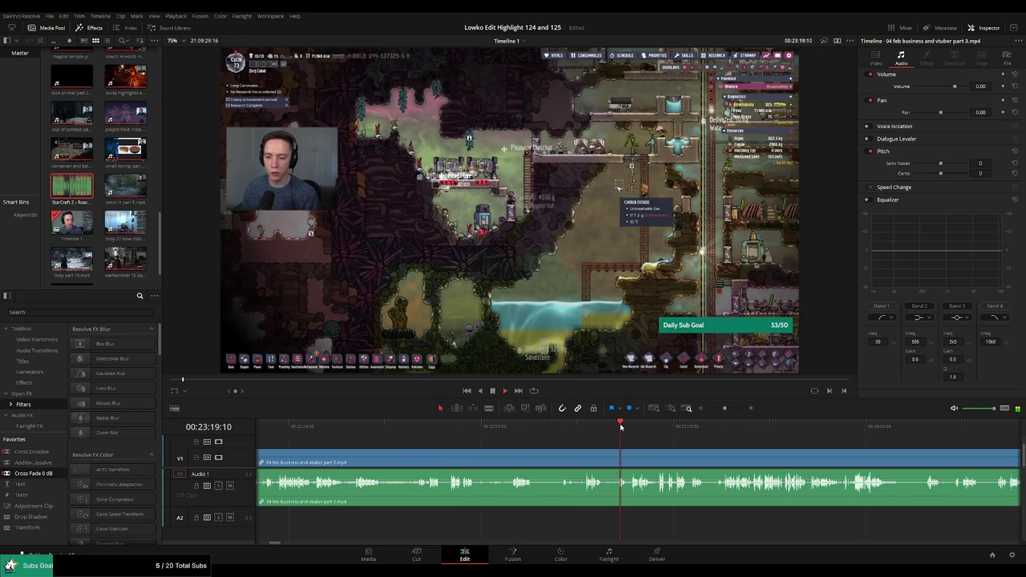
{"action": "left_click_drag", "start_coordinate": [589, 425], "coordinate": [504, 432]}
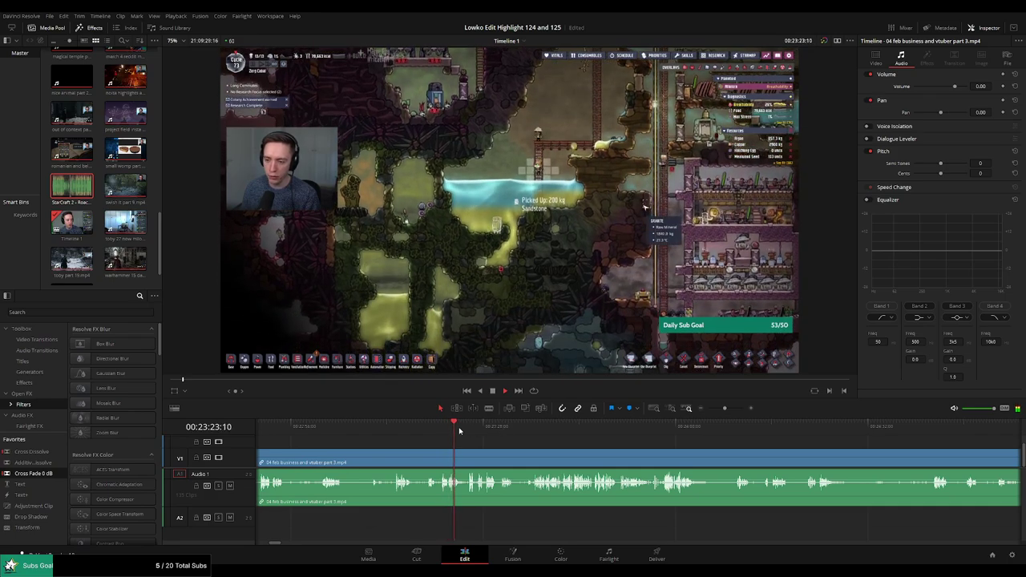
{"action": "left_click_drag", "start_coordinate": [468, 432], "coordinate": [484, 434]}
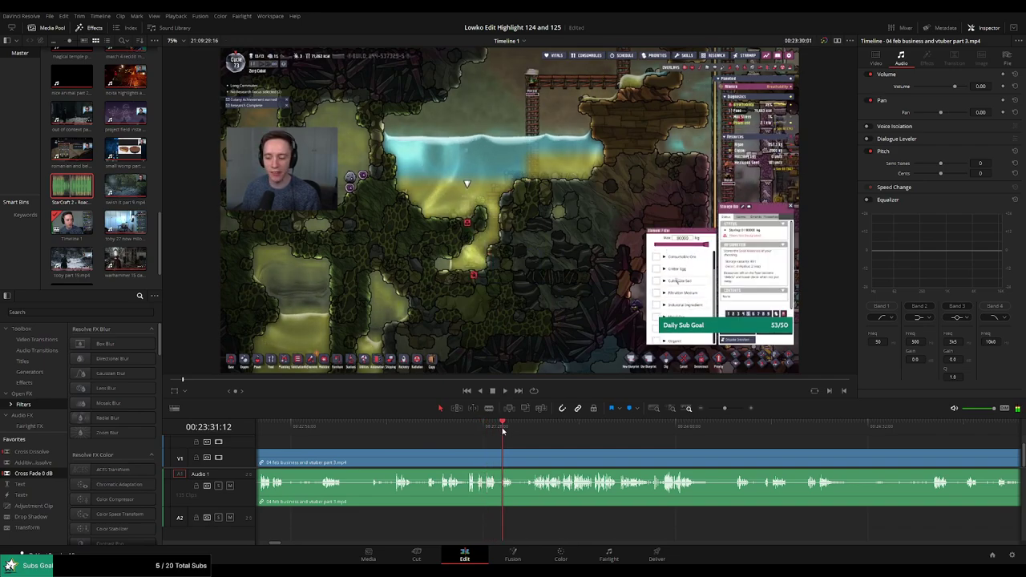
Scrub back through the stream from about 23:37 to 21:56 to rewatch it
{"action": "left_click_drag", "start_coordinate": [533, 433], "coordinate": [549, 429]}
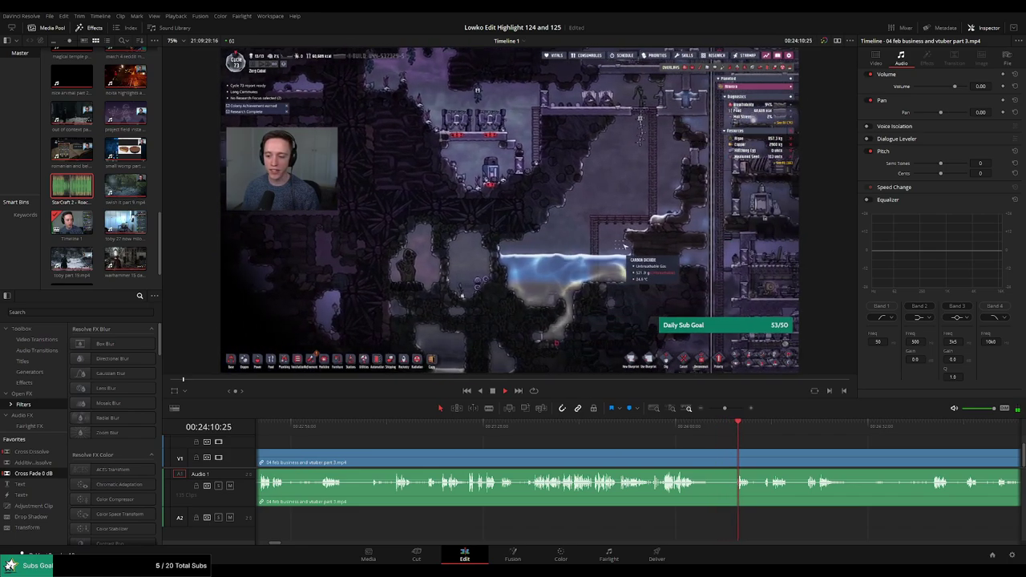
{"action": "left_click", "coordinate": [325, 426]}
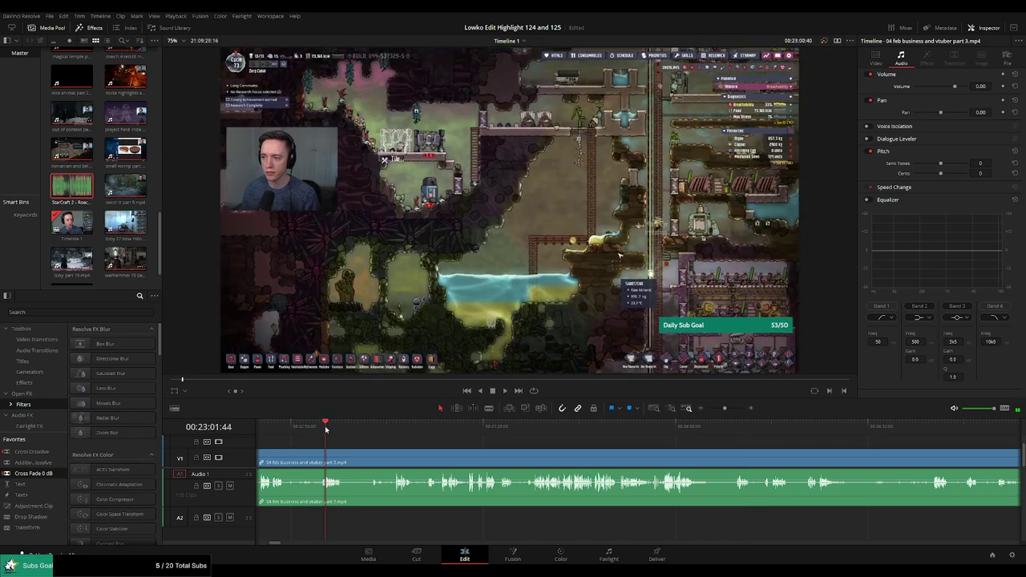
{"action": "scroll", "coordinate": [393, 453], "scroll_direction": "left", "scroll_amount": 3}
{"action": "left_click", "coordinate": [429, 427]}
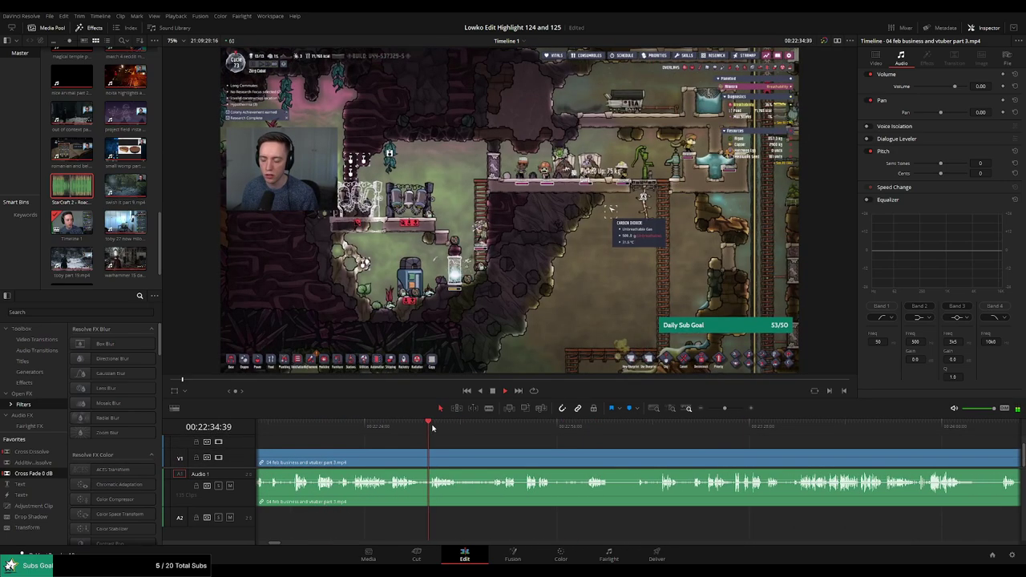
{"action": "left_click", "coordinate": [357, 426]}
{"action": "scroll", "coordinate": [417, 449], "scroll_direction": "left", "scroll_amount": 5}
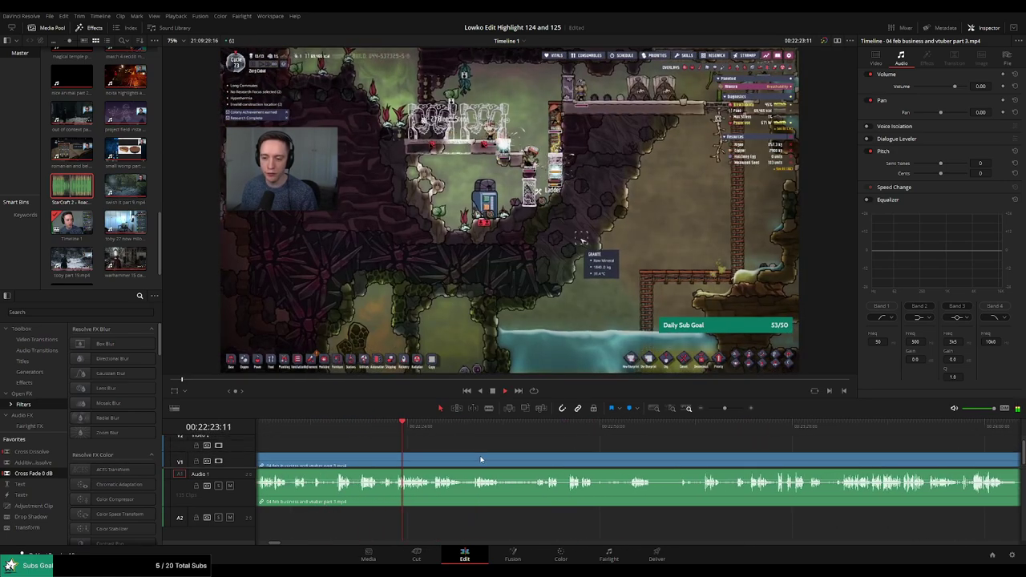
{"action": "left_click", "coordinate": [444, 426]}
{"action": "scroll", "coordinate": [556, 448], "scroll_direction": "left", "scroll_amount": 2}
{"action": "scroll", "coordinate": [504, 442], "scroll_direction": "left", "scroll_amount": 2}
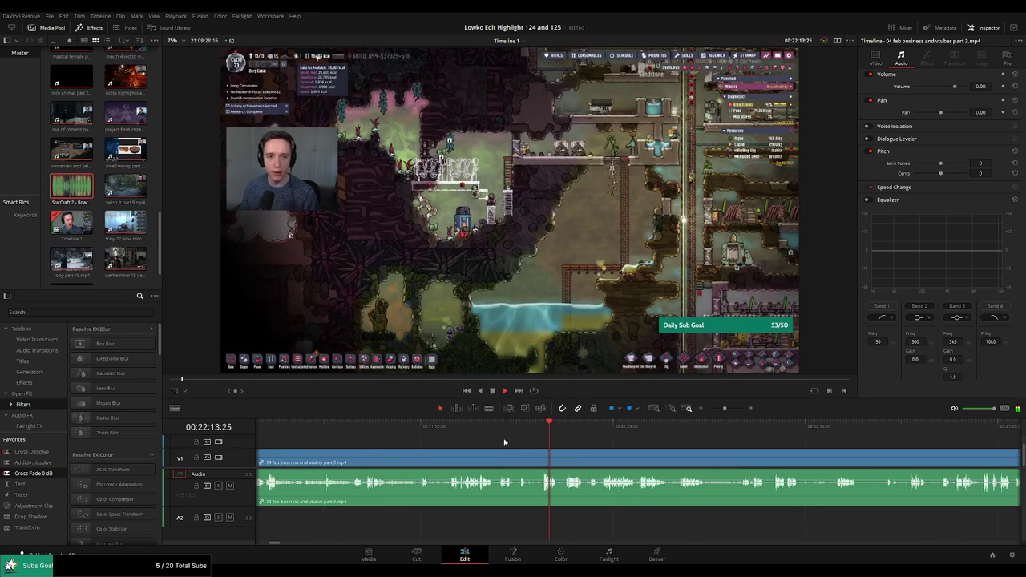
{"action": "left_click", "coordinate": [446, 427]}
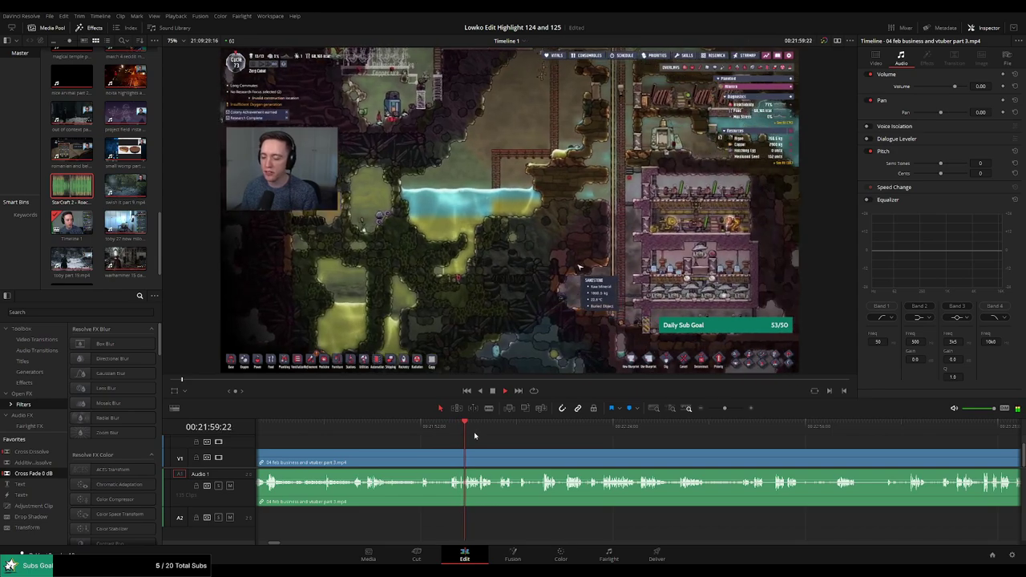
Zoom the timeline far out and jump to the memes/business clip boundary around 13:02
{"action": "left_click", "coordinate": [562, 433]}
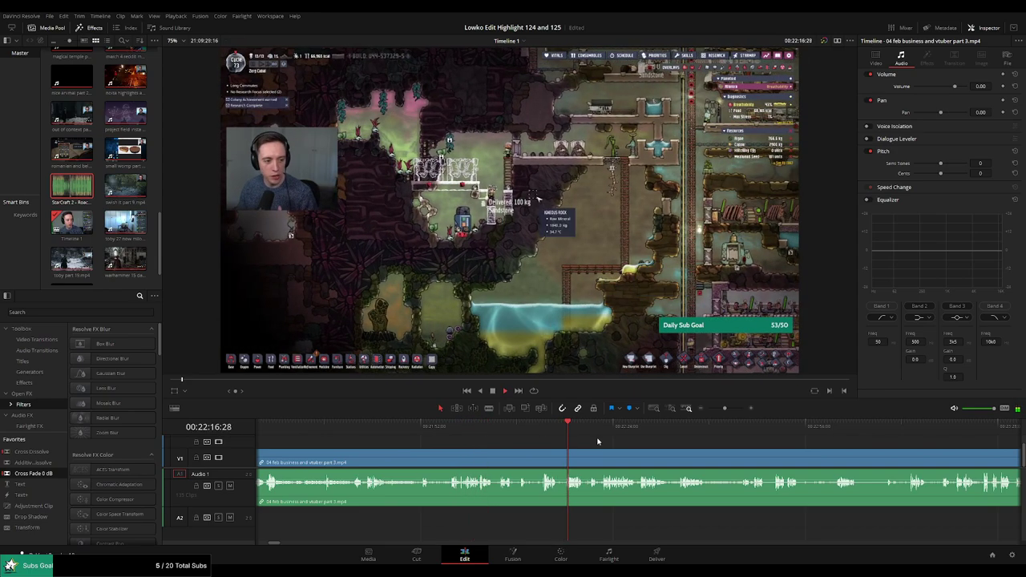
{"action": "left_click", "coordinate": [637, 429]}
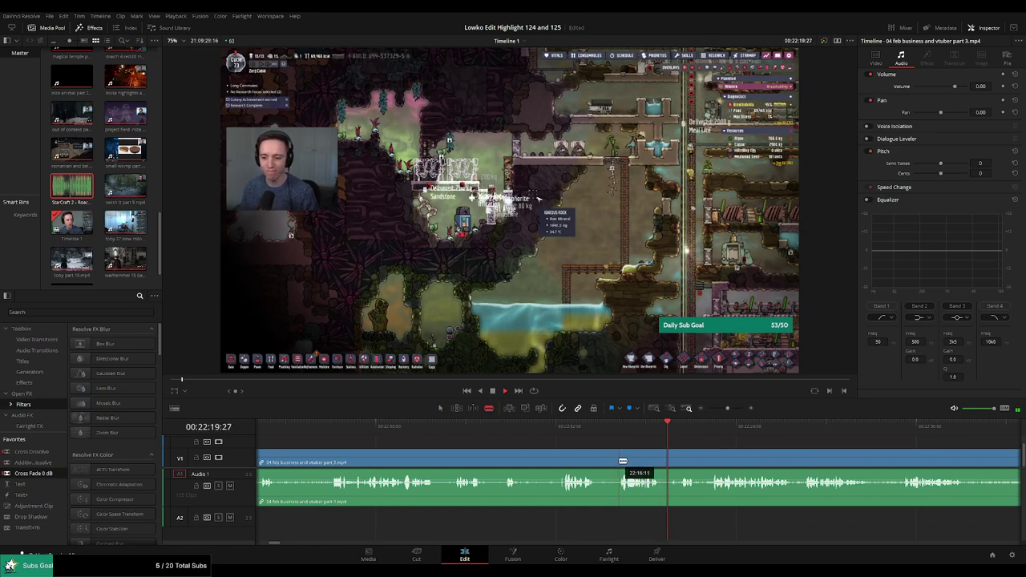
{"action": "left_click_drag", "start_coordinate": [623, 462], "coordinate": [689, 451]}
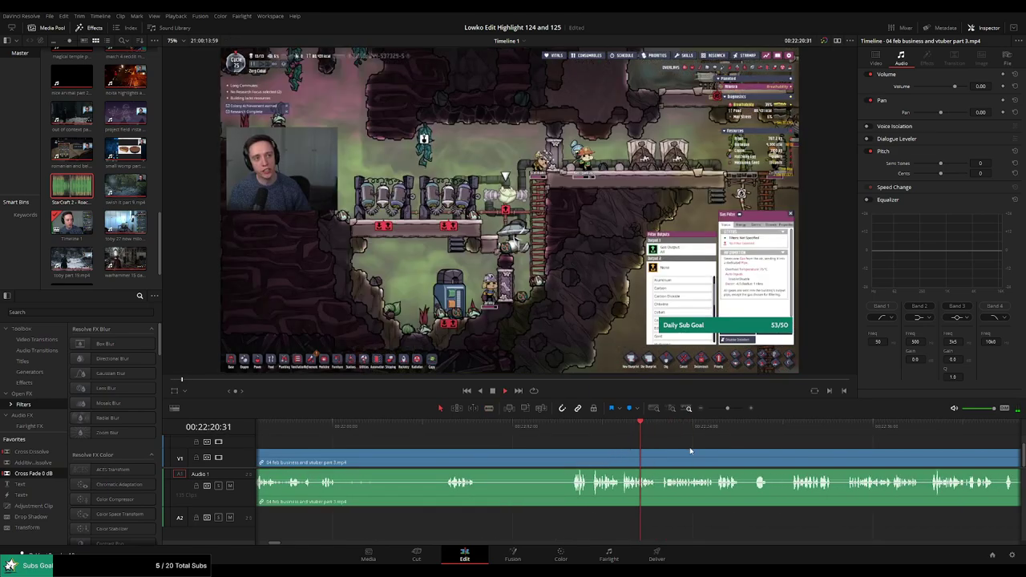
{"action": "mouse_move", "coordinate": [727, 408]}
{"action": "left_mouse_down"}
{"action": "mouse_move", "coordinate": [714, 409]}
{"action": "mouse_move", "coordinate": [734, 410]}
{"action": "left_mouse_up"}
{"action": "left_click", "coordinate": [403, 430]}
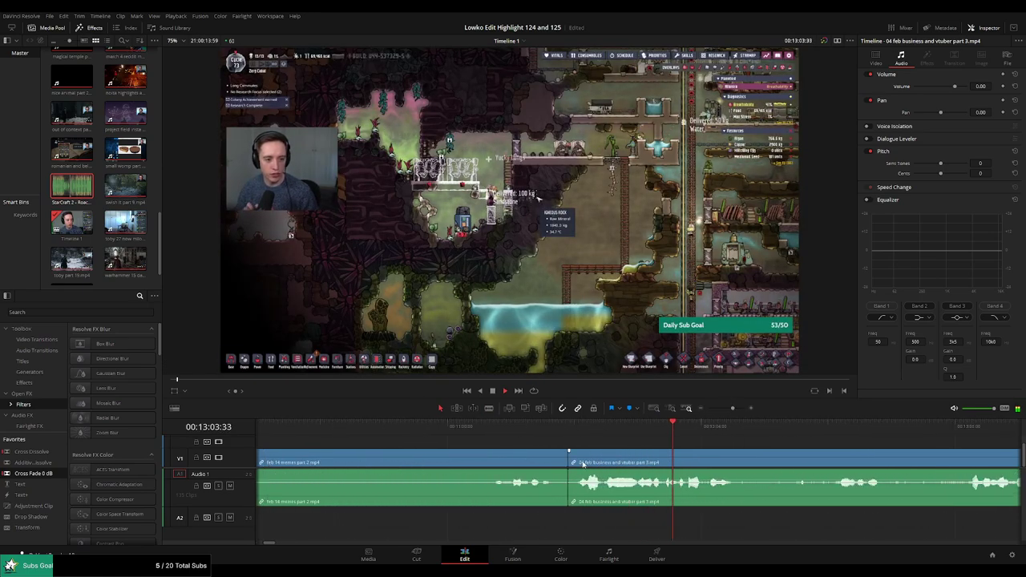
Cut a short unwanted piece near the start of the business and vtuber clip and ripple-delete it
{"action": "left_click", "coordinate": [545, 427]}
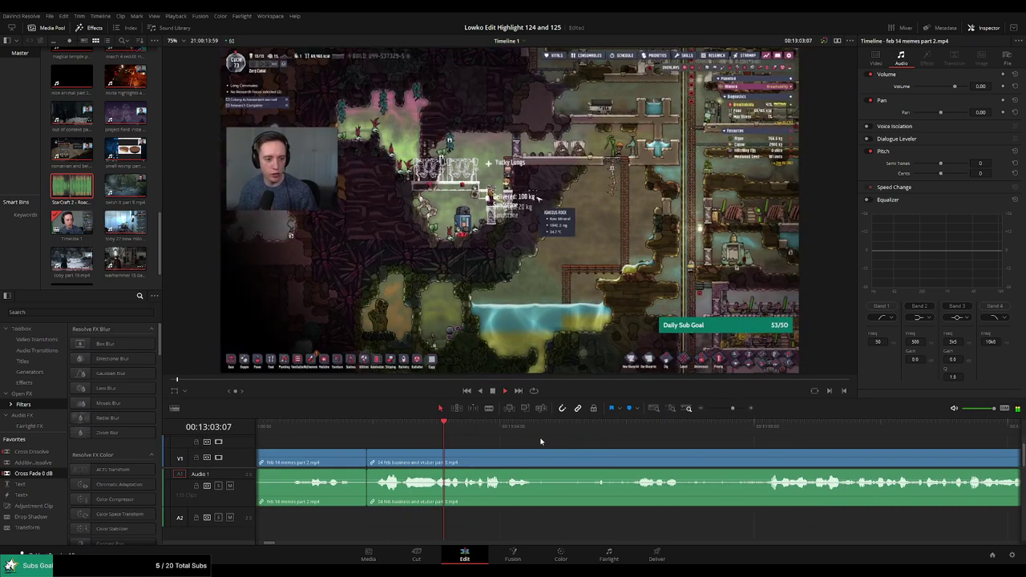
{"action": "scroll", "coordinate": [537, 443], "scroll_direction": "down", "scroll_amount": 2}
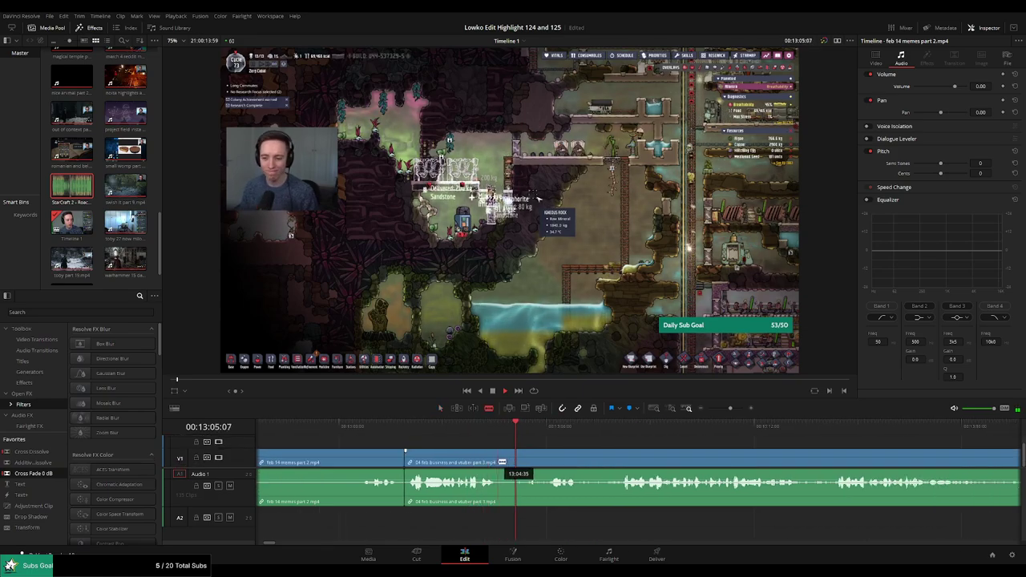
{"action": "left_click", "coordinate": [501, 463]}
{"action": "left_click", "coordinate": [548, 463]}
{"action": "key", "text": "a"}
{"action": "left_click", "coordinate": [529, 463]}
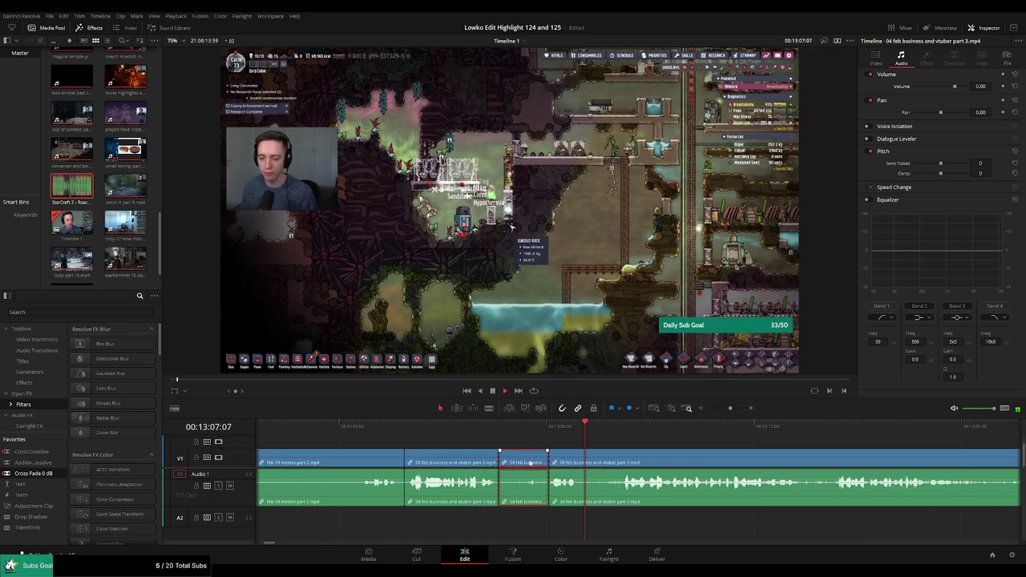
{"action": "key", "text": "Delete"}
{"action": "key", "text": "space"}
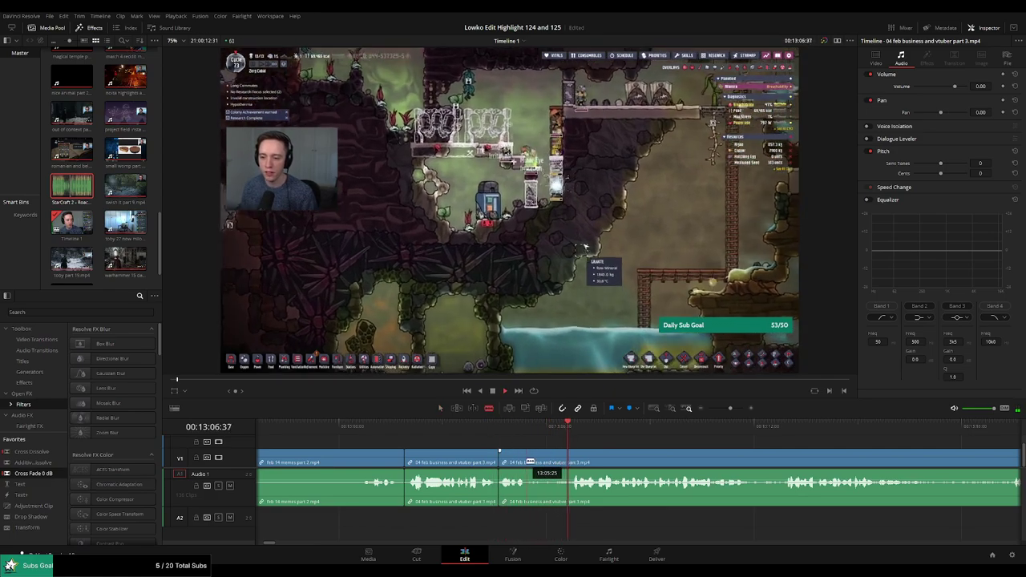
Split the clip a few seconds later and remove another short piece
{"action": "scroll", "coordinate": [575, 442], "scroll_direction": "right", "scroll_amount": 3}
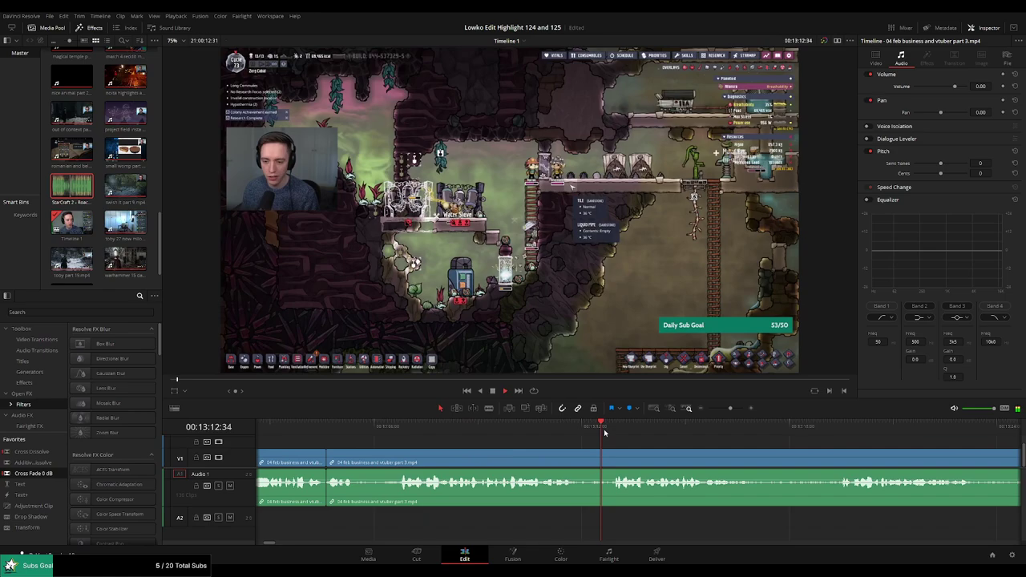
{"action": "scroll", "coordinate": [534, 442], "scroll_direction": "right", "scroll_amount": 4}
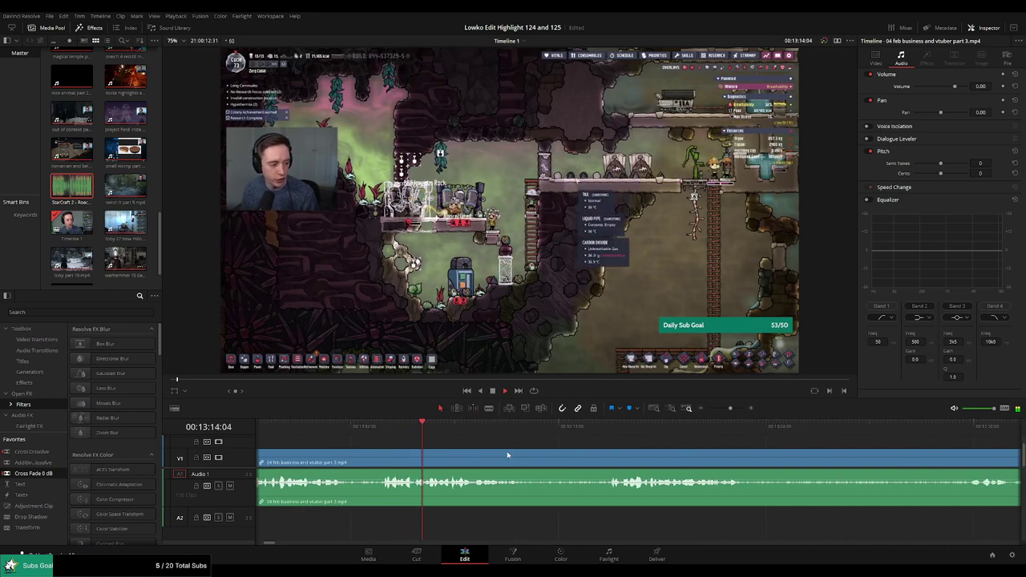
{"action": "left_click", "coordinate": [479, 431]}
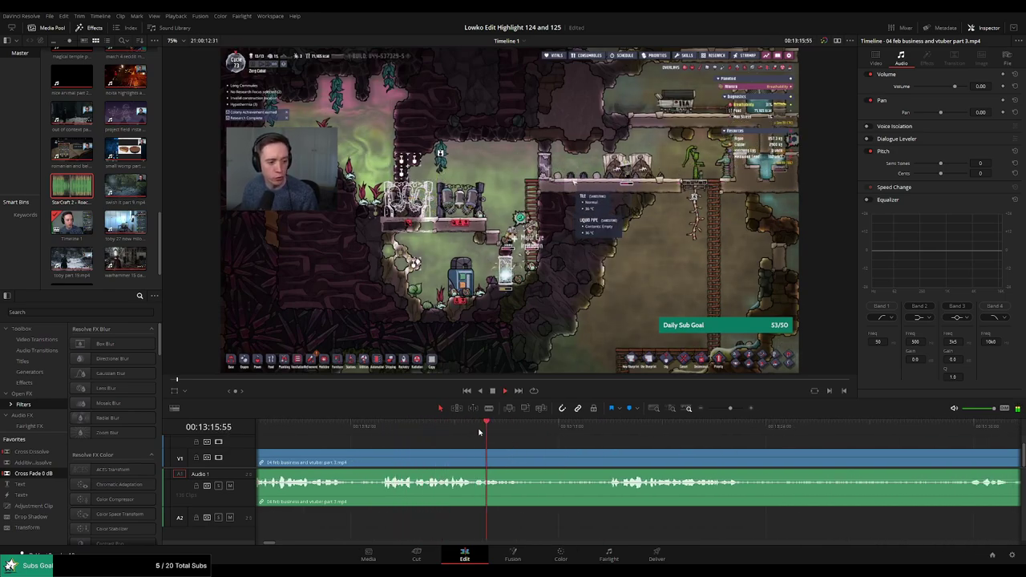
{"action": "key", "text": "b"}
{"action": "left_click", "coordinate": [533, 453]}
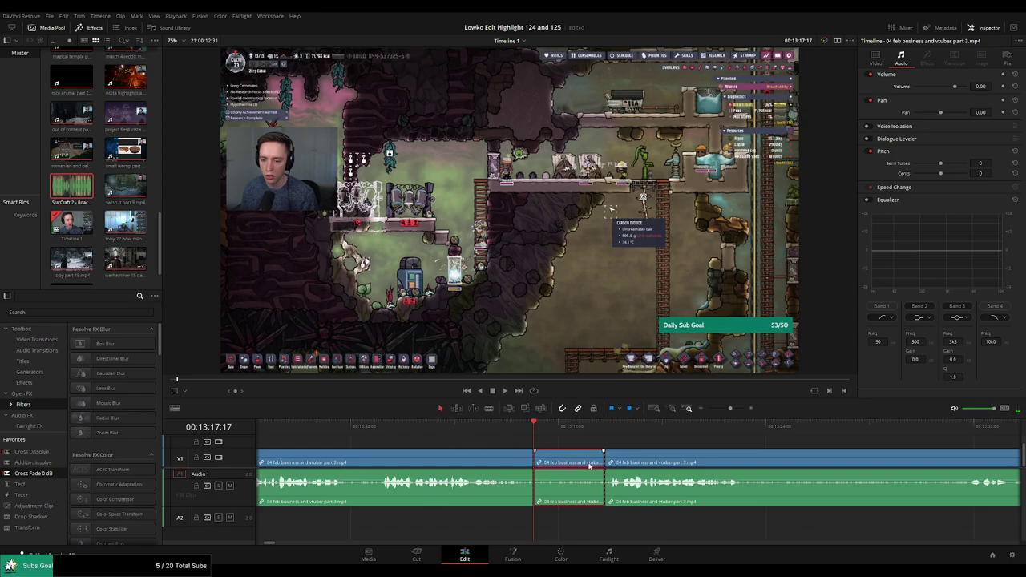
{"action": "key", "text": "Delete"}
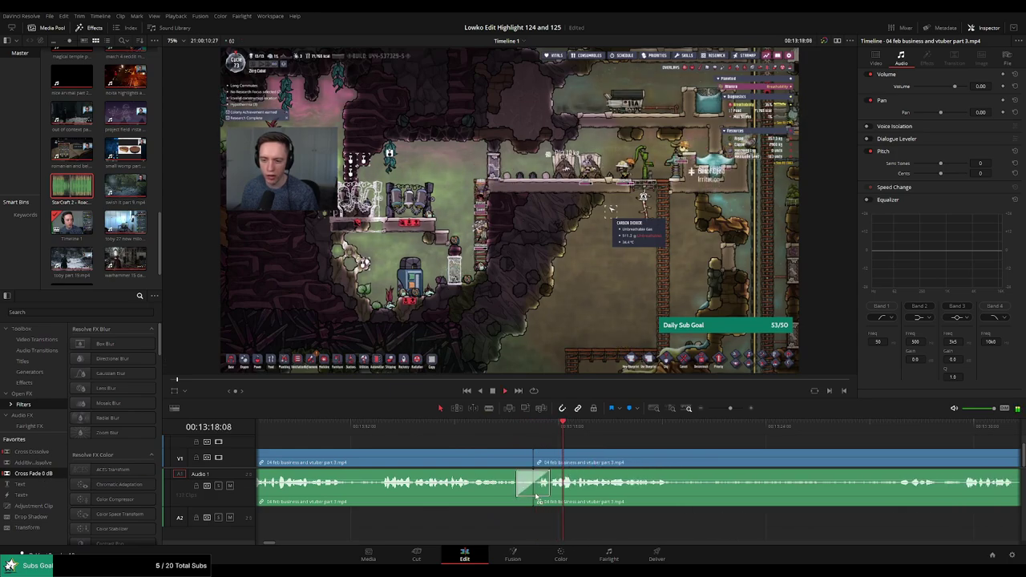
Make two more cuts, review the later footage, and add Cross Fade 0 dB at the audio join
{"action": "scroll", "coordinate": [521, 477], "scroll_direction": "right", "scroll_amount": 3}
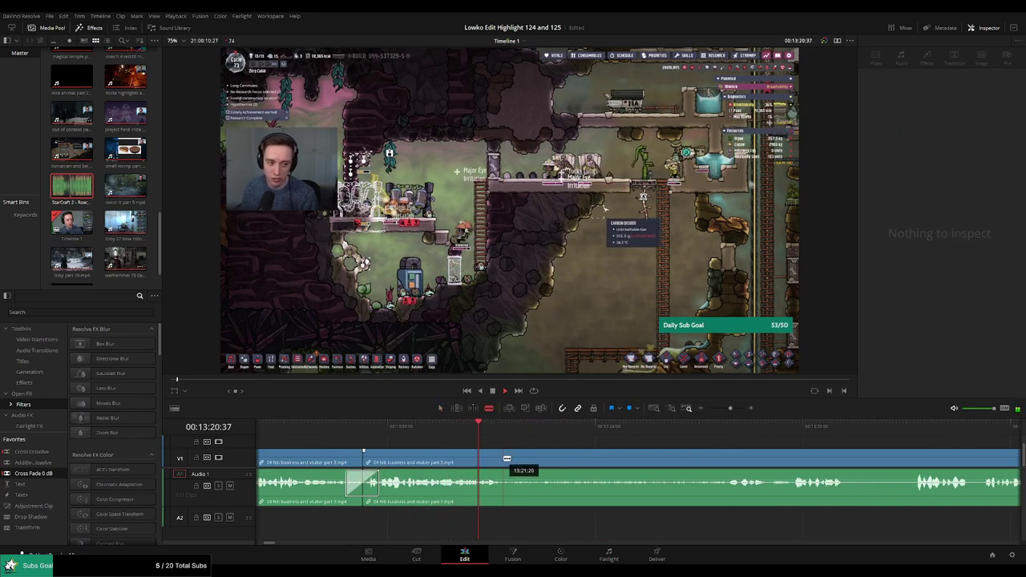
{"action": "left_click", "coordinate": [503, 459]}
{"action": "left_click", "coordinate": [728, 462]}
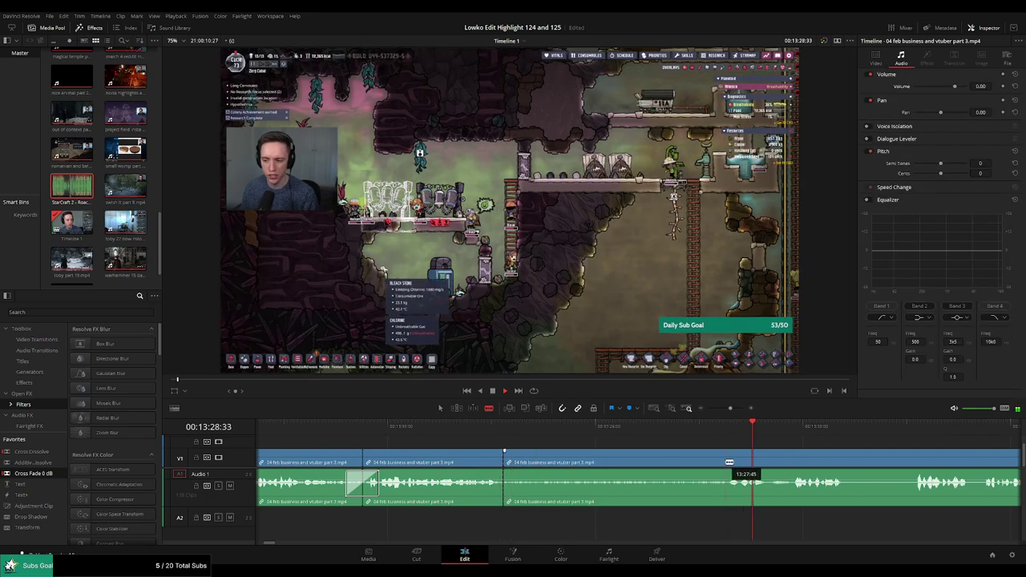
{"action": "left_click", "coordinate": [916, 426]}
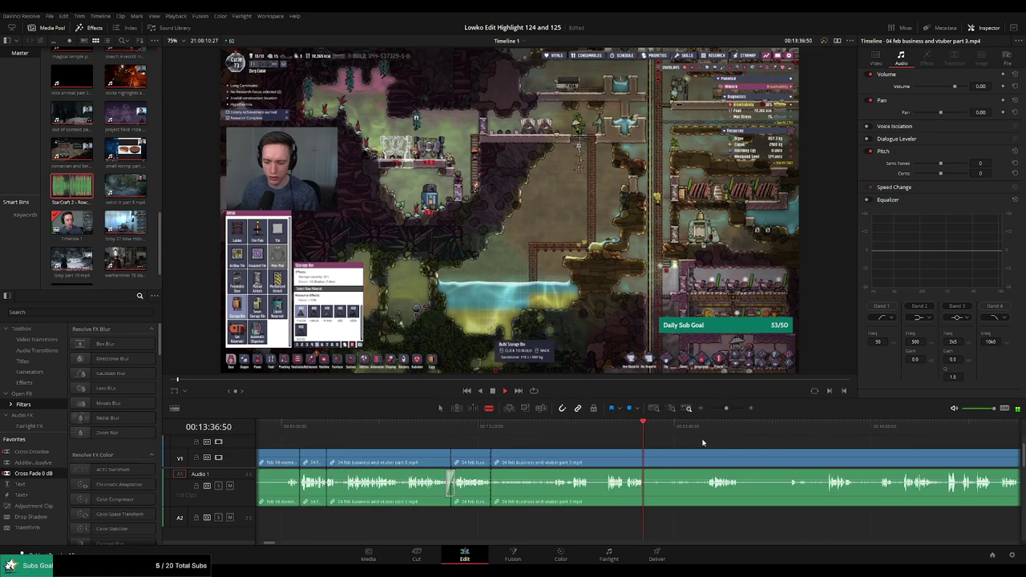
{"action": "left_click", "coordinate": [706, 442]}
{"action": "left_click", "coordinate": [810, 433]}
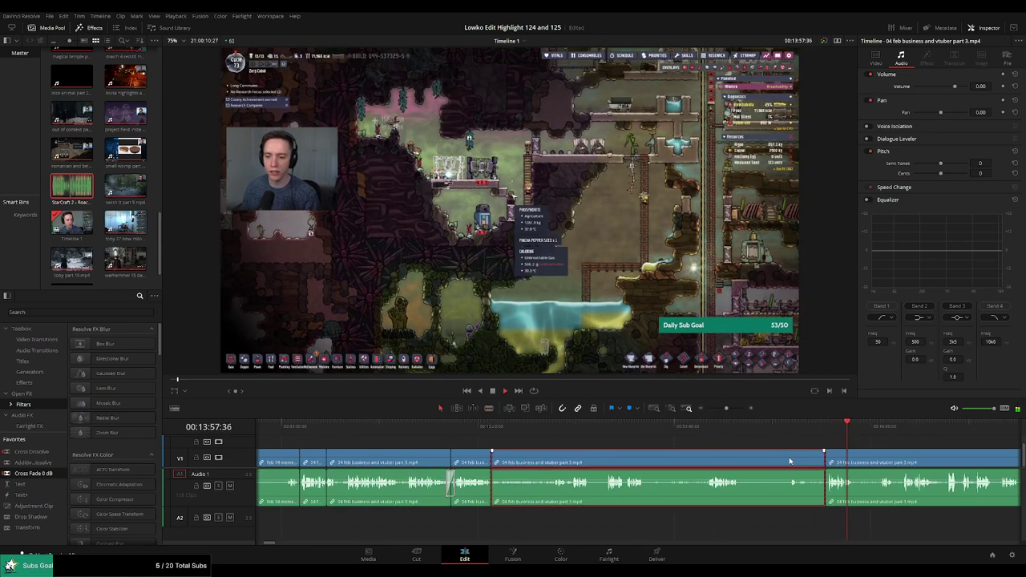
{"action": "left_click", "coordinate": [350, 444]}
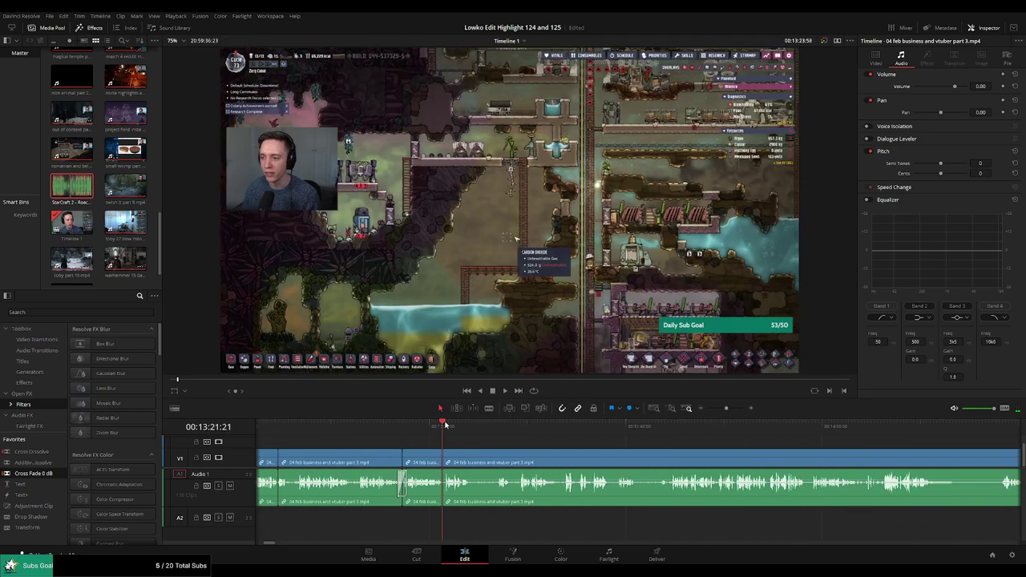
{"action": "left_click_drag", "start_coordinate": [429, 472], "coordinate": [446, 481]}
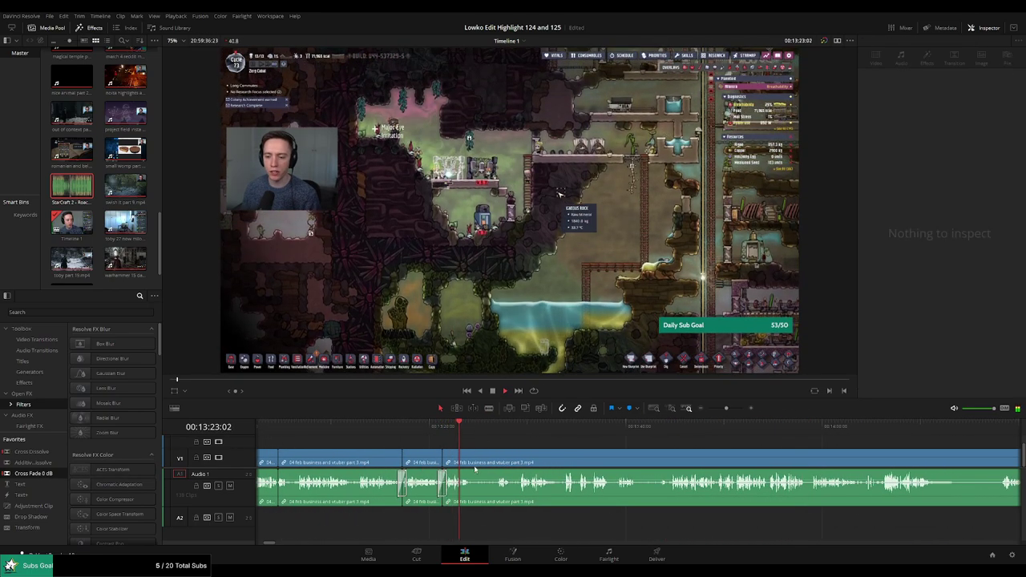
{"action": "scroll", "coordinate": [700, 451], "scroll_direction": "up", "scroll_amount": 3}
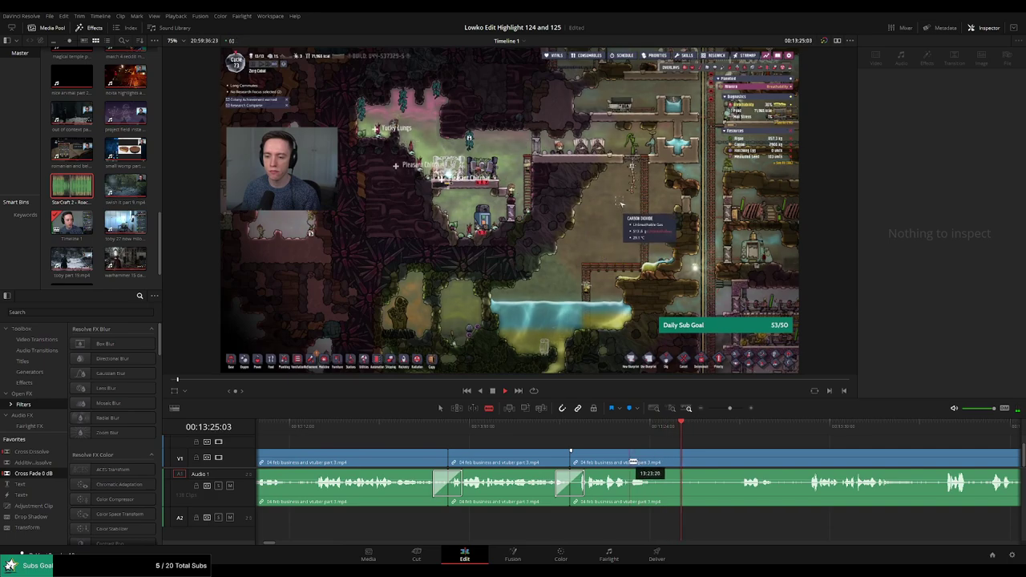
Blade out another short unwanted stretch and ripple-delete it
{"action": "left_click", "coordinate": [742, 433]}
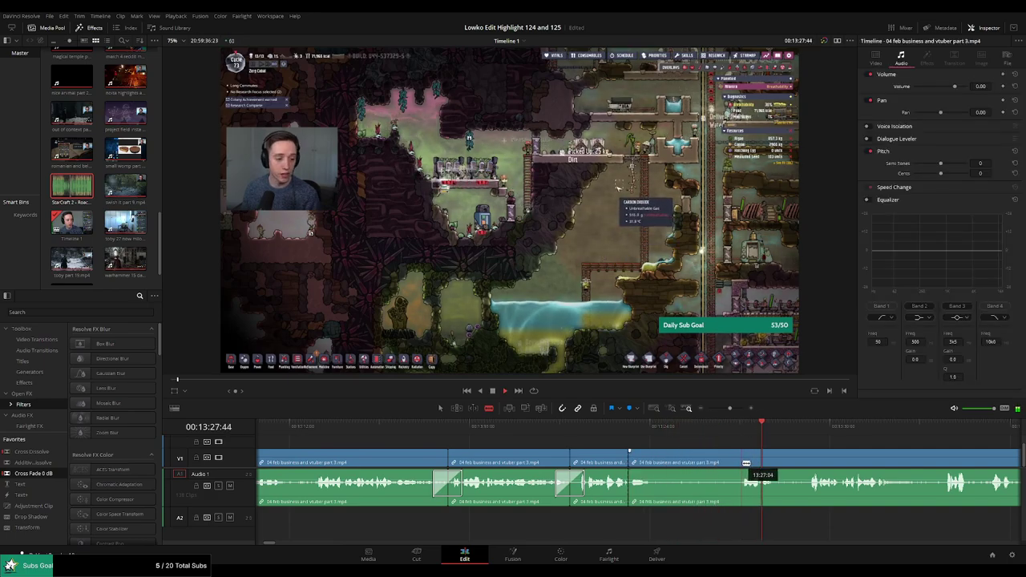
{"action": "left_click", "coordinate": [611, 433]}
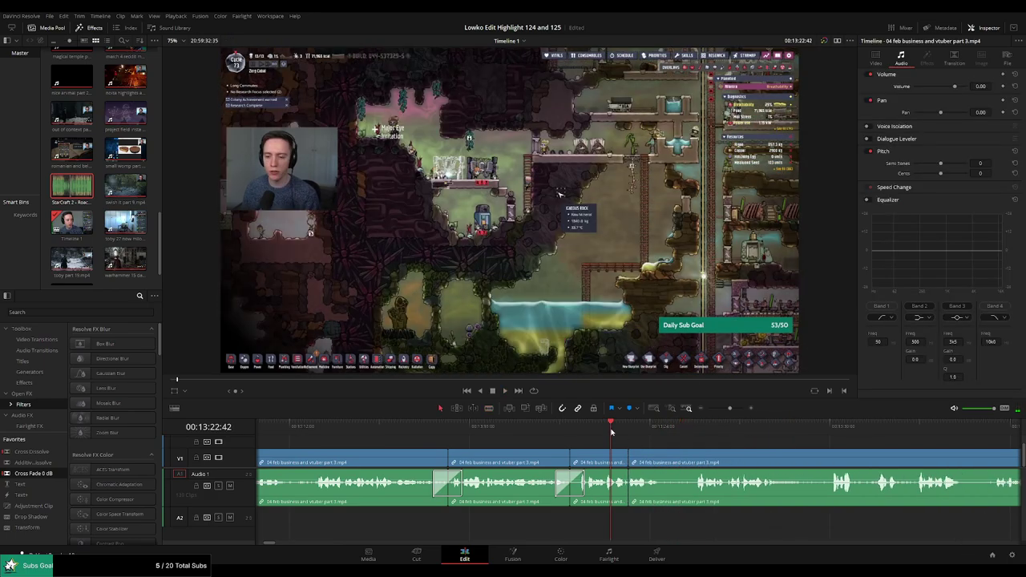
{"action": "scroll", "coordinate": [562, 437], "scroll_direction": "right", "scroll_amount": 3}
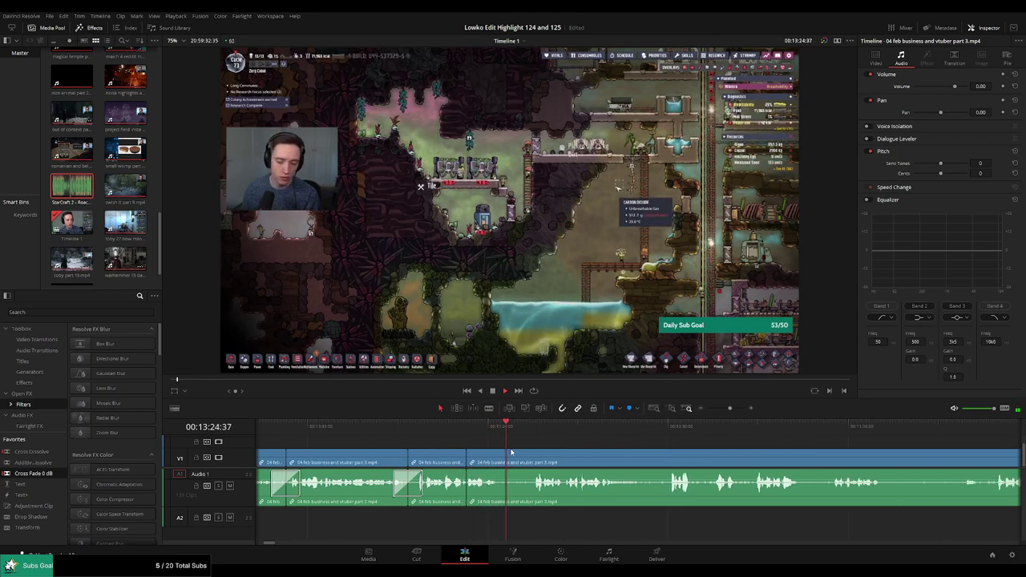
{"action": "key", "text": "b"}
{"action": "left_click", "coordinate": [501, 457]}
{"action": "left_click", "coordinate": [535, 457]}
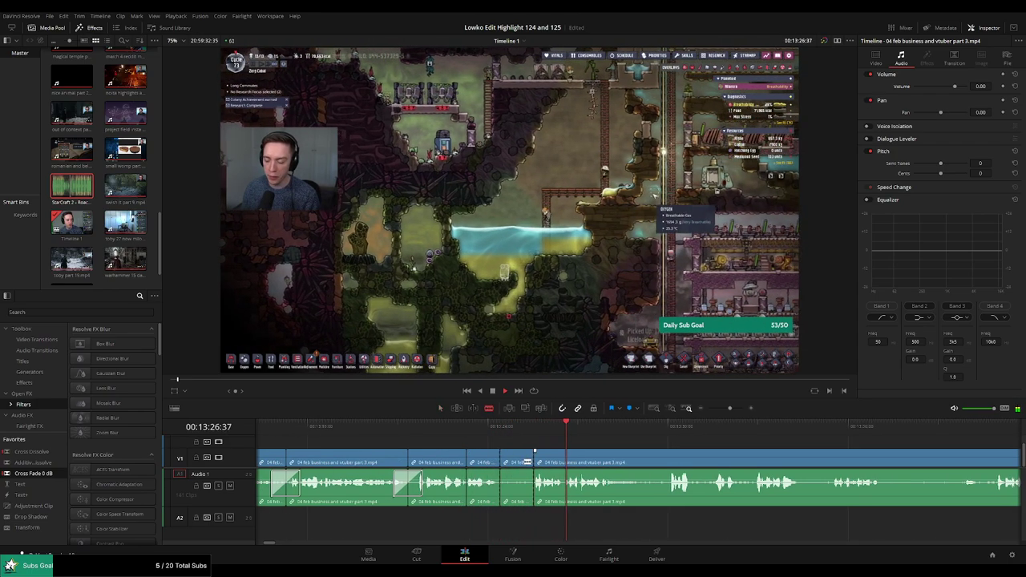
{"action": "key", "text": "a"}
{"action": "left_click", "coordinate": [517, 463]}
{"action": "key", "text": "BackSpace"}
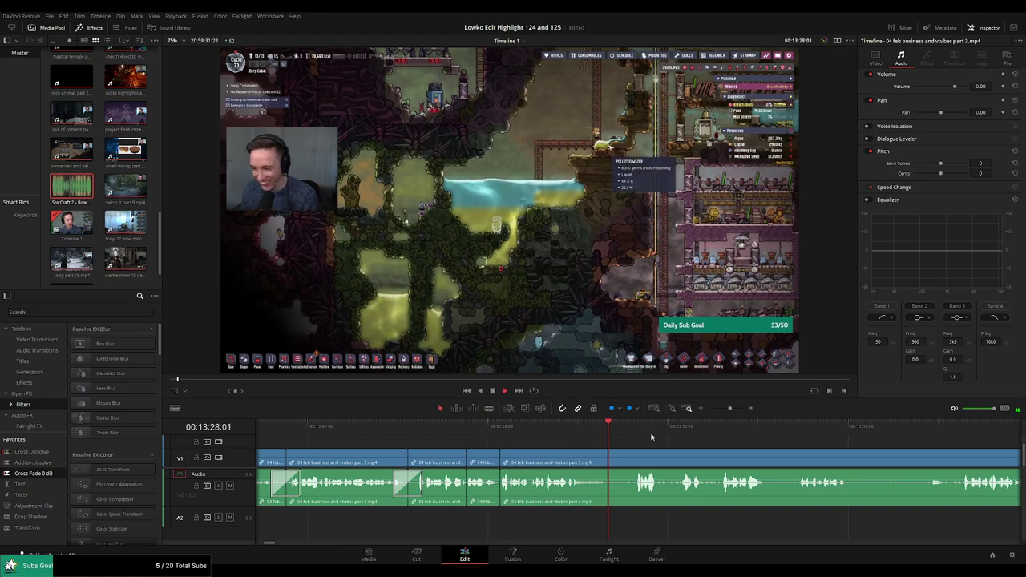
{"action": "scroll", "coordinate": [641, 436], "scroll_direction": "right", "scroll_amount": 4}
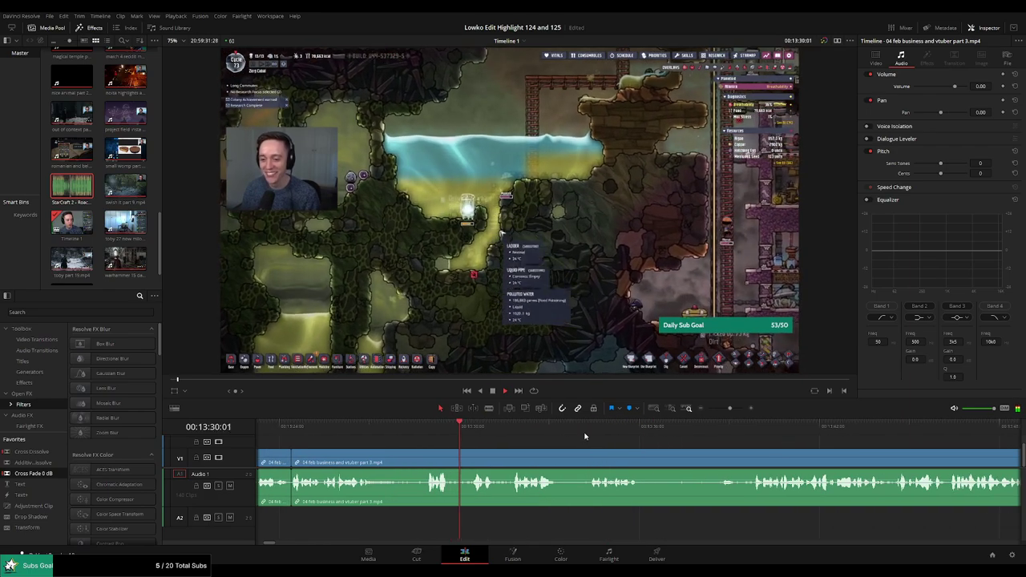
Ripple-delete the selected short piece and replay the footage around the new join
{"action": "scroll", "coordinate": [586, 436], "scroll_direction": "right", "scroll_amount": 2}
{"action": "scroll", "coordinate": [553, 435], "scroll_direction": "right", "scroll_amount": 2}
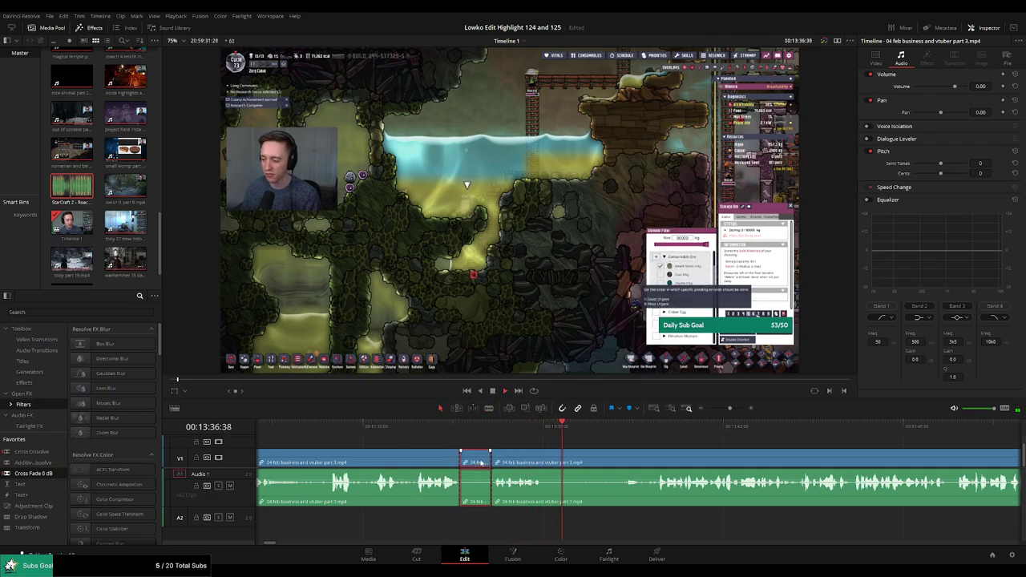
{"action": "key", "text": "BackSpace"}
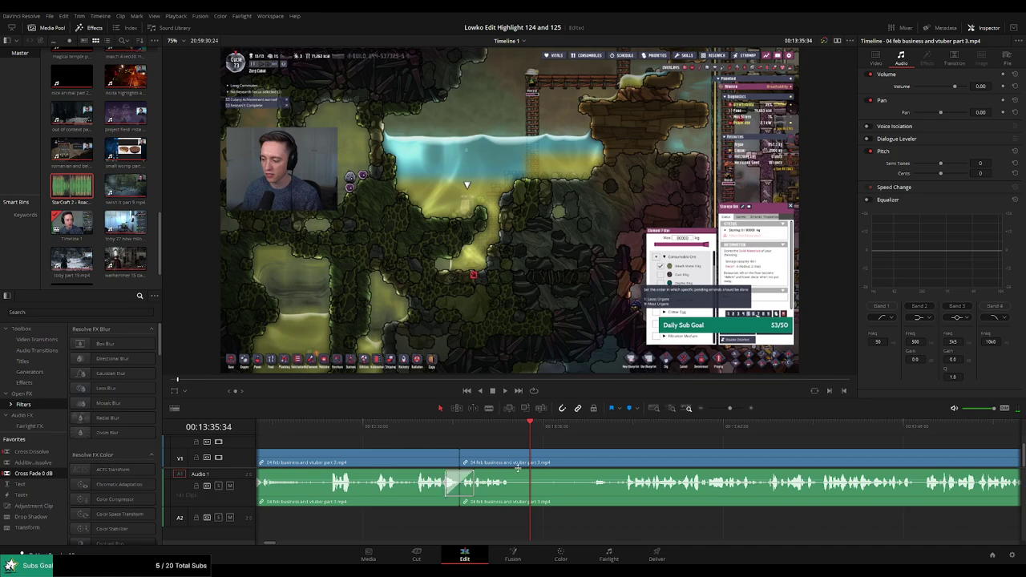
{"action": "left_click", "coordinate": [597, 426]}
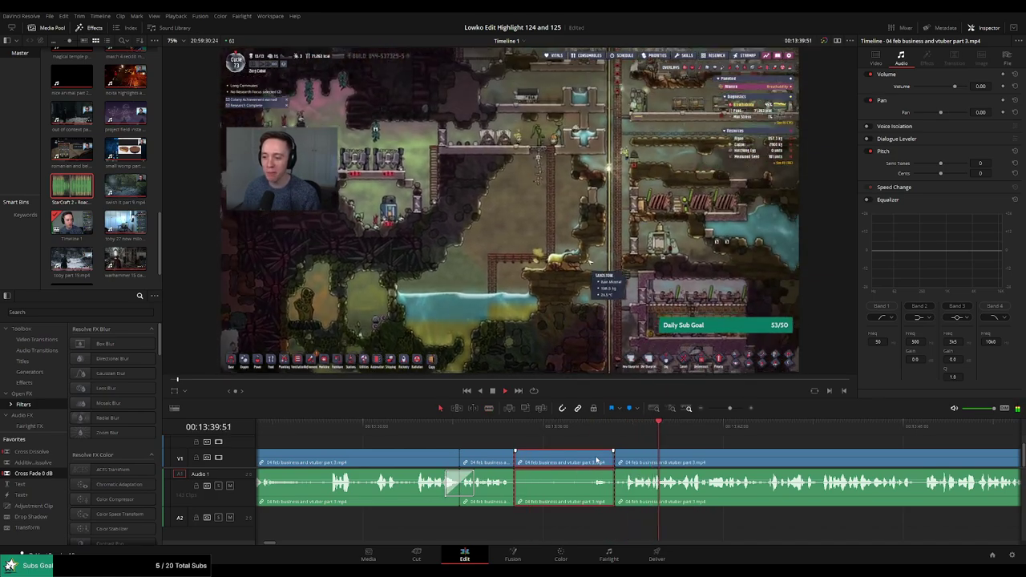
{"action": "left_click", "coordinate": [597, 460]}
{"action": "key", "text": "slash"}
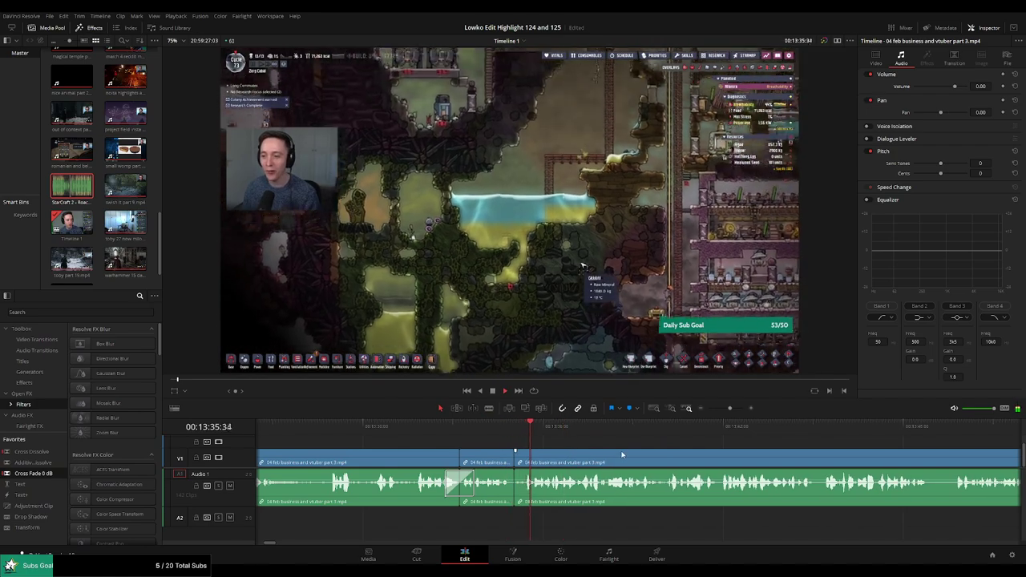
{"action": "left_click", "coordinate": [498, 437]}
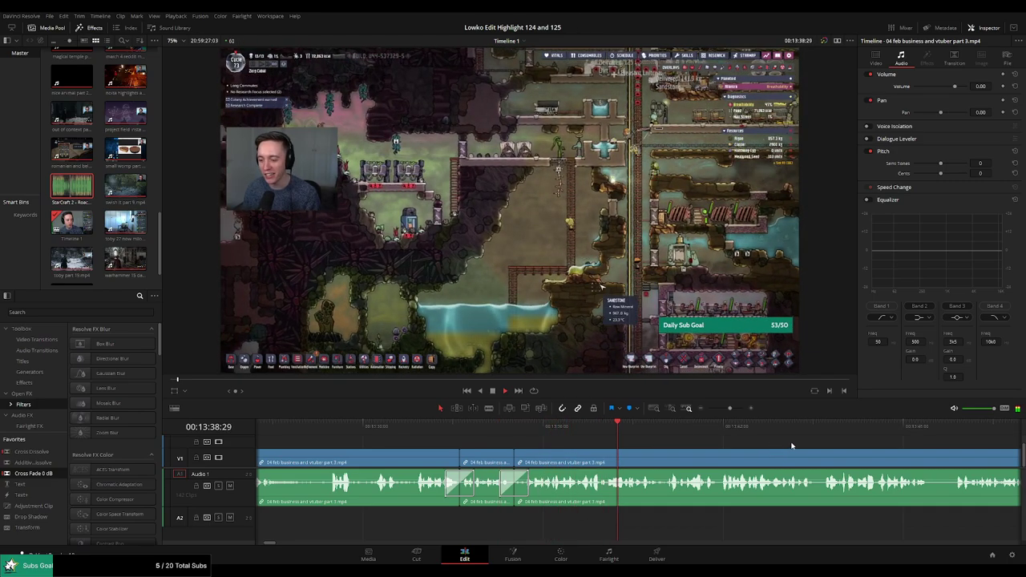
Blade out and ripple-delete another short stretch of the stream
{"action": "scroll", "coordinate": [598, 446], "scroll_direction": "right", "scroll_amount": 3}
{"action": "scroll", "coordinate": [545, 440], "scroll_direction": "right", "scroll_amount": 2}
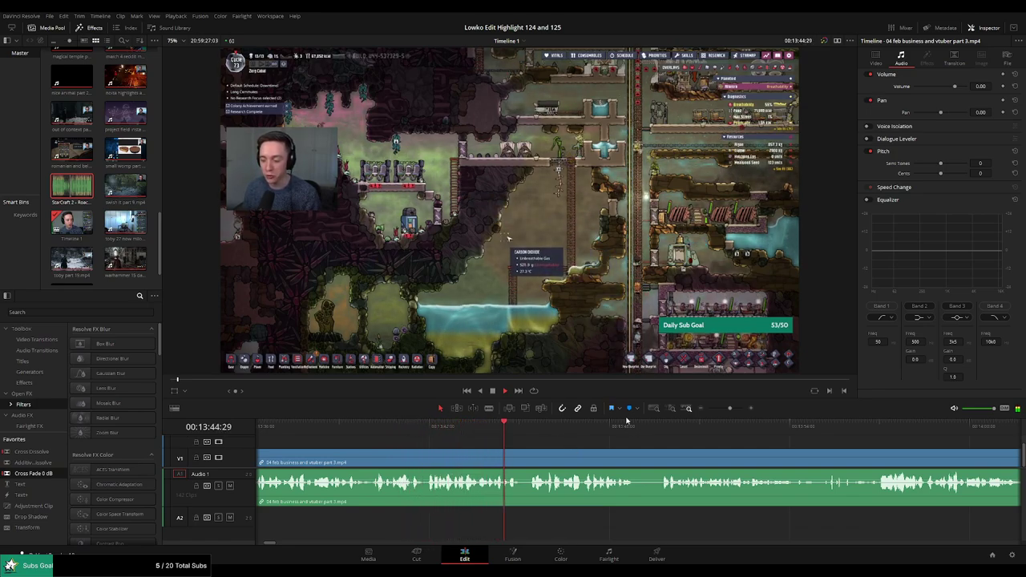
{"action": "scroll", "coordinate": [503, 437], "scroll_direction": "right", "scroll_amount": 2}
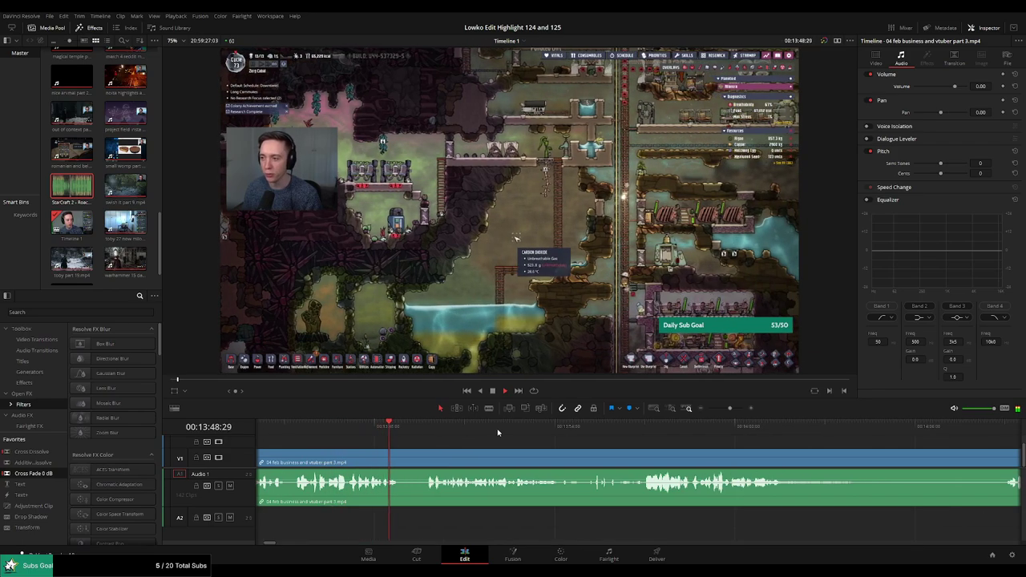
{"action": "key", "text": "b"}
{"action": "left_click", "coordinate": [400, 459]}
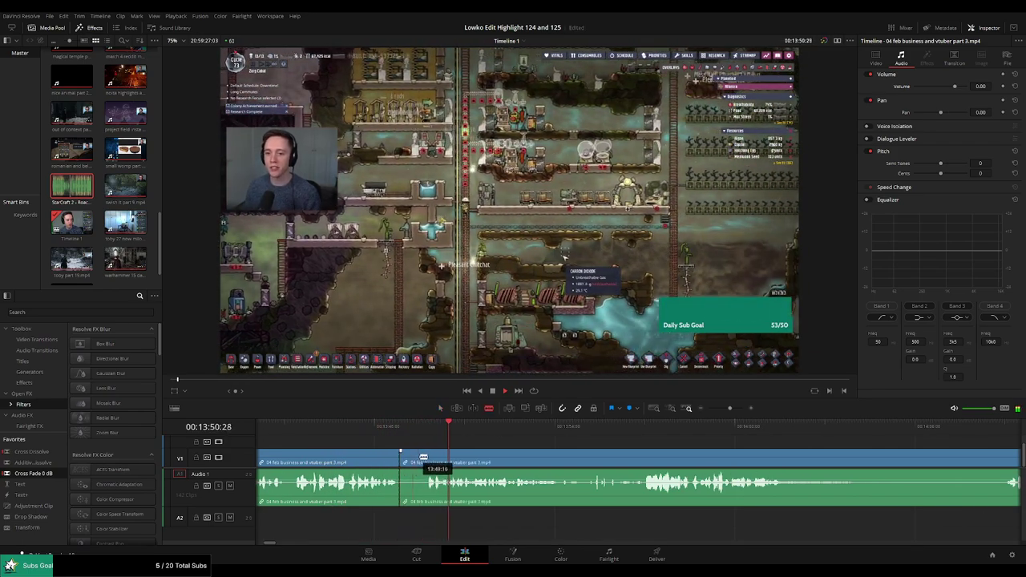
{"action": "left_click", "coordinate": [424, 458]}
{"action": "key", "text": "a"}
{"action": "left_click", "coordinate": [411, 461]}
{"action": "key", "text": "Delete"}
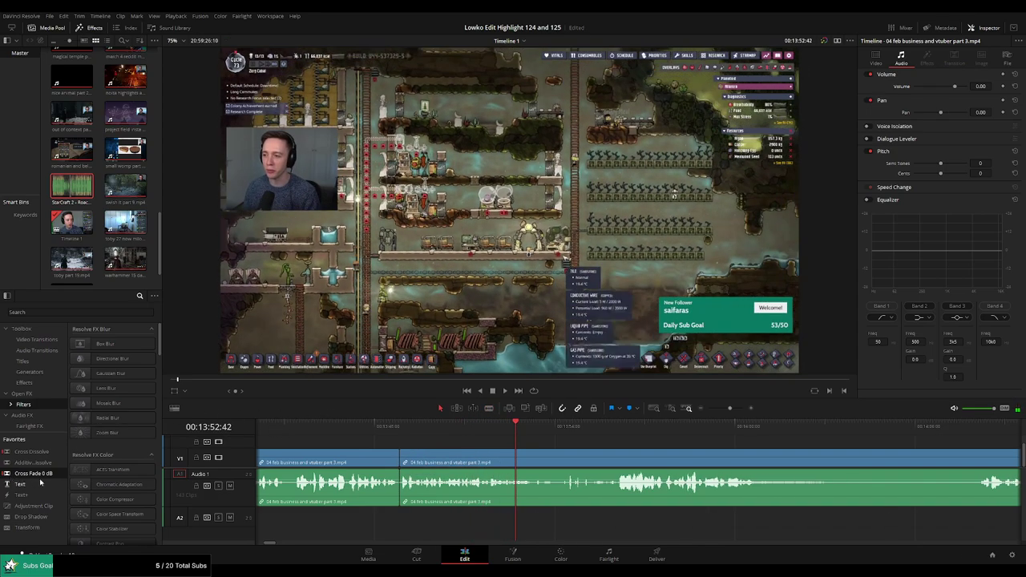
Cross-fade the new join and play back across it
{"action": "key", "text": "q"}
{"action": "key", "text": "q"}
{"action": "key", "text": "space"}
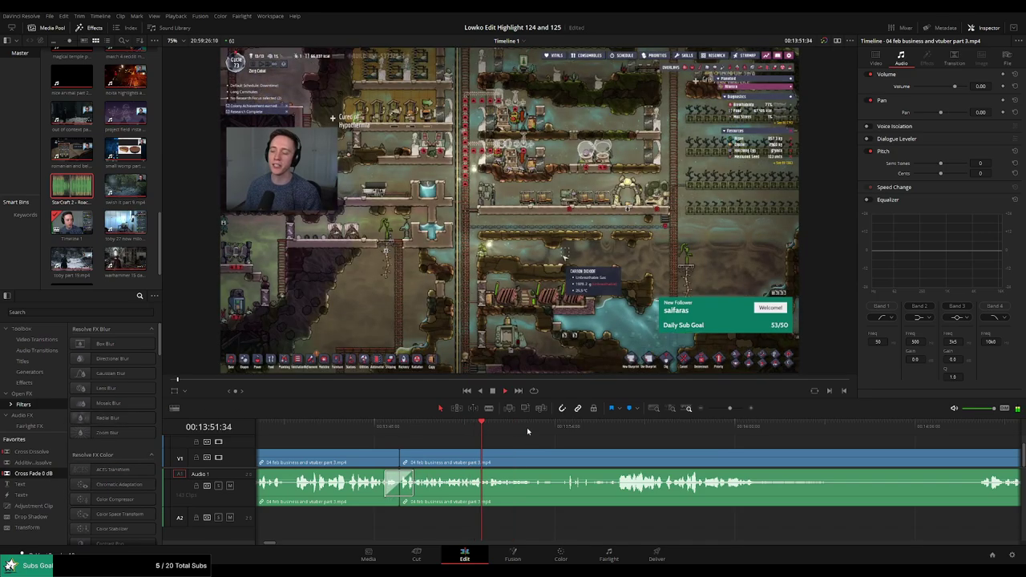
{"action": "key", "text": "space"}
{"action": "scroll", "coordinate": [555, 439], "scroll_direction": "up", "scroll_amount": 3}
{"action": "scroll", "coordinate": [555, 440], "scroll_direction": "down", "scroll_amount": 3}
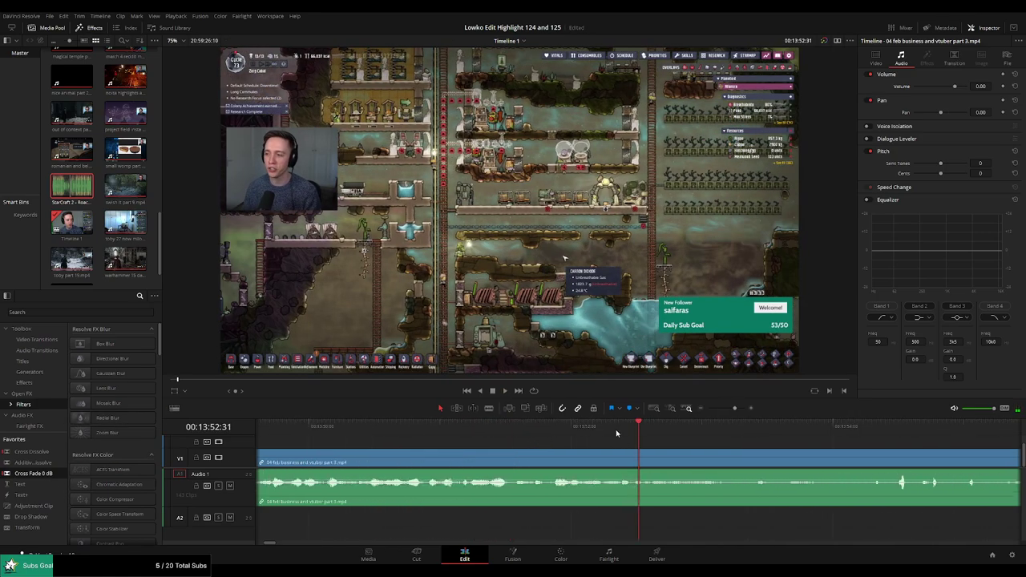
{"action": "left_click", "coordinate": [550, 430]}
{"action": "key", "text": "space"}
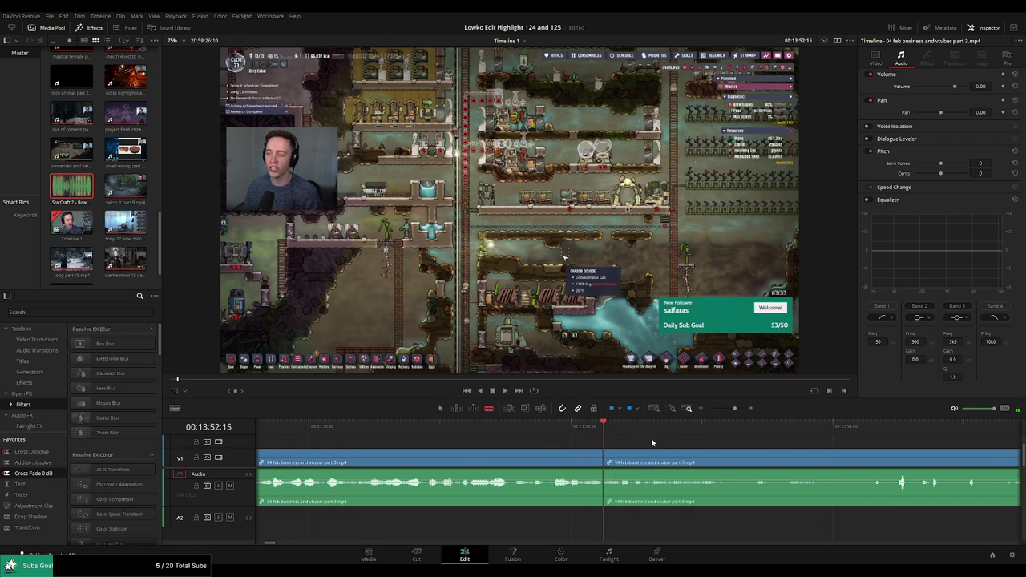
Undo the misplaced split and split the footage at 13:52:29 instead
{"action": "key", "text": "ctrl+z"}
{"action": "left_click", "coordinate": [568, 427]}
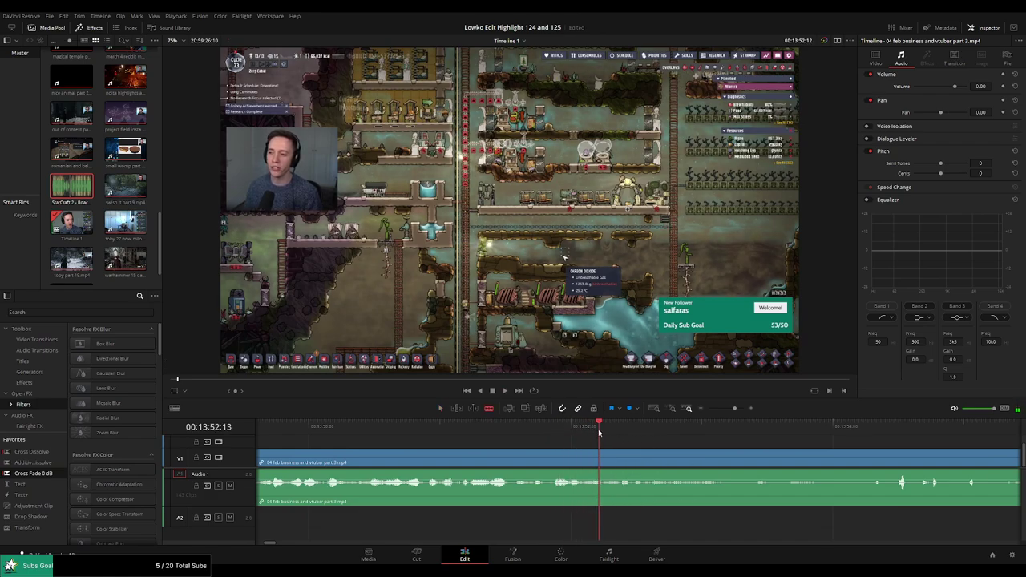
{"action": "key", "text": "space"}
{"action": "key", "text": "ctrl+b"}
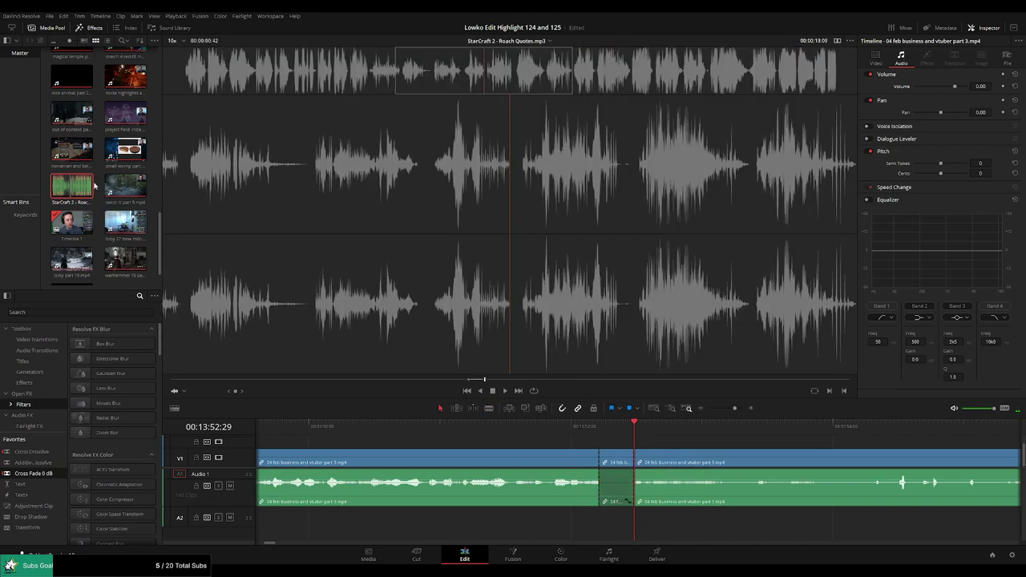
Place StarCraft 2 - Roach Quotes.mp3 on A2 at the cut, trimmed to end at 13:52:29
{"action": "mouse_move", "coordinate": [622, 515]}
{"action": "left_mouse_down"}
{"action": "mouse_move", "coordinate": [651, 521]}
{"action": "mouse_move", "coordinate": [606, 521]}
{"action": "left_mouse_up"}
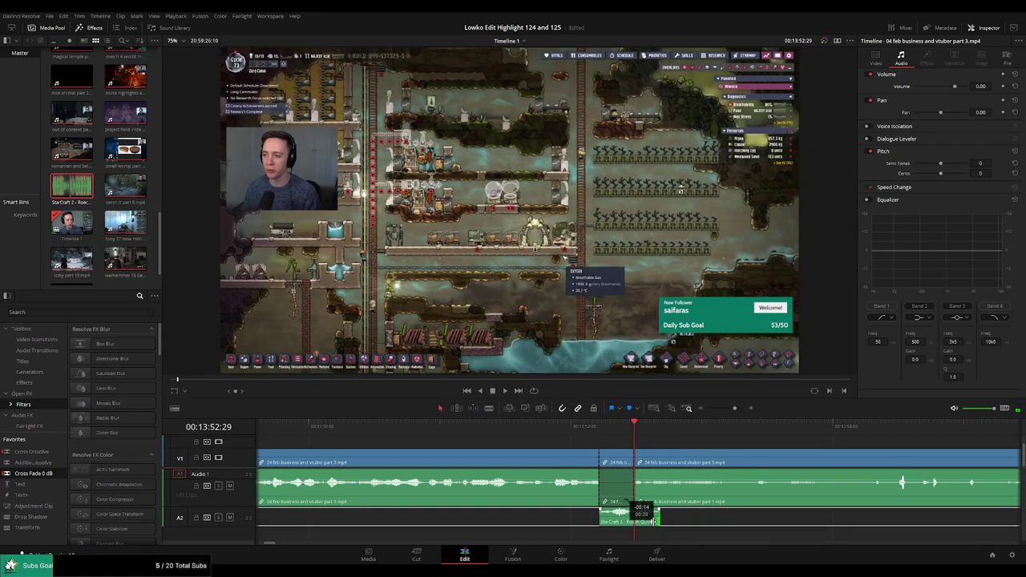
{"action": "left_click_drag", "start_coordinate": [680, 523], "coordinate": [633, 521]}
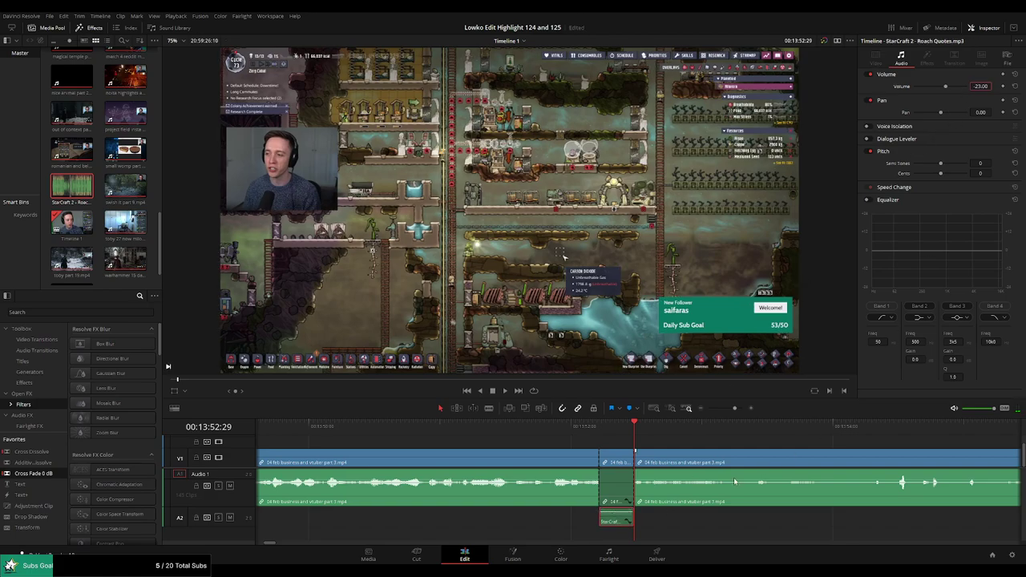
{"action": "key", "text": "space"}
{"action": "left_click_drag", "start_coordinate": [735, 408], "coordinate": [728, 410]}
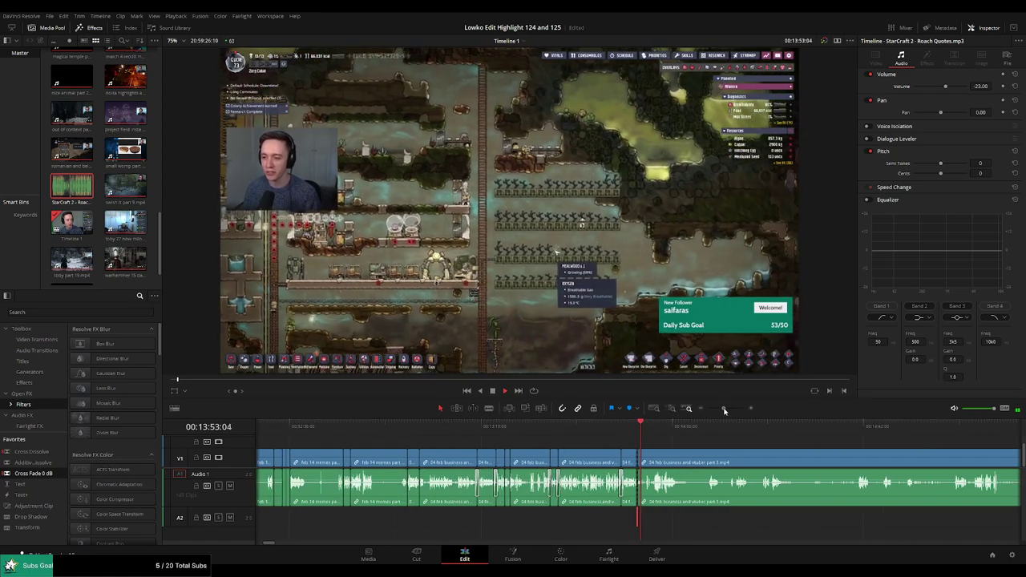
{"action": "left_click", "coordinate": [719, 440]}
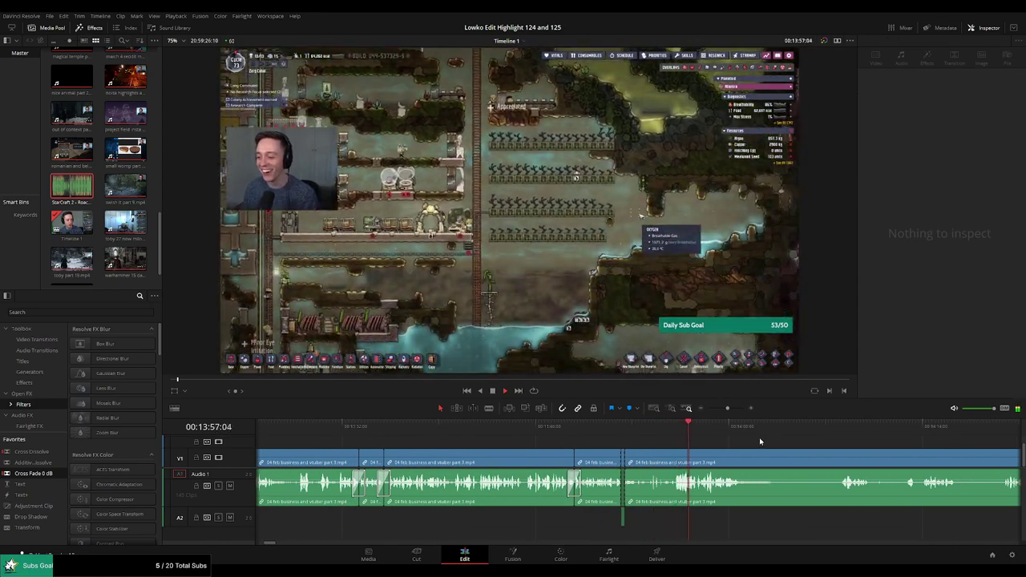
Blade the stream clip at one point and review the footage ahead of it
{"action": "scroll", "coordinate": [722, 437], "scroll_direction": "right", "scroll_amount": 5}
{"action": "scroll", "coordinate": [562, 446], "scroll_direction": "right", "scroll_amount": 2}
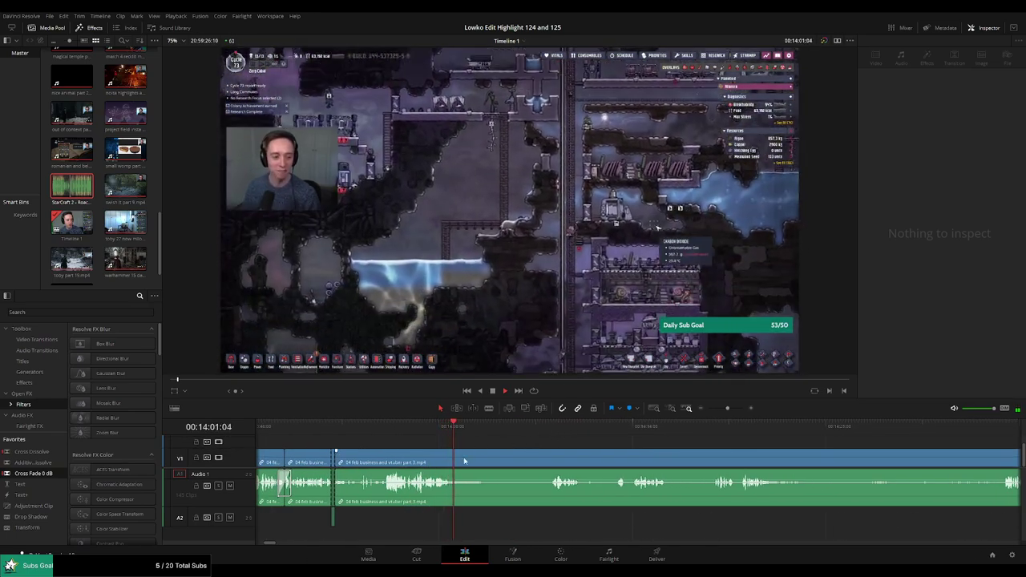
{"action": "key", "text": "b"}
{"action": "left_click", "coordinate": [462, 460]}
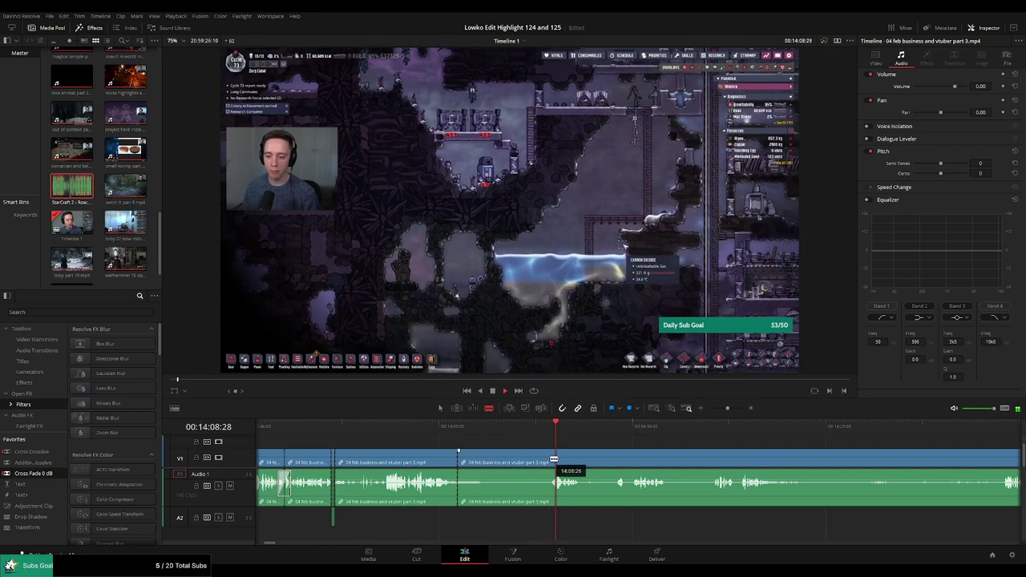
{"action": "left_click", "coordinate": [614, 427]}
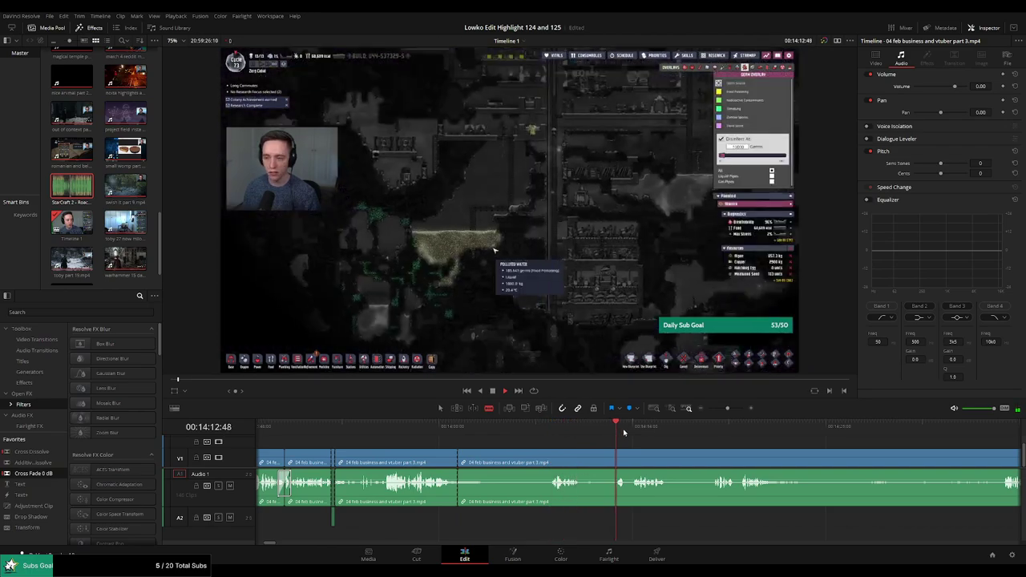
{"action": "left_click", "coordinate": [590, 427]}
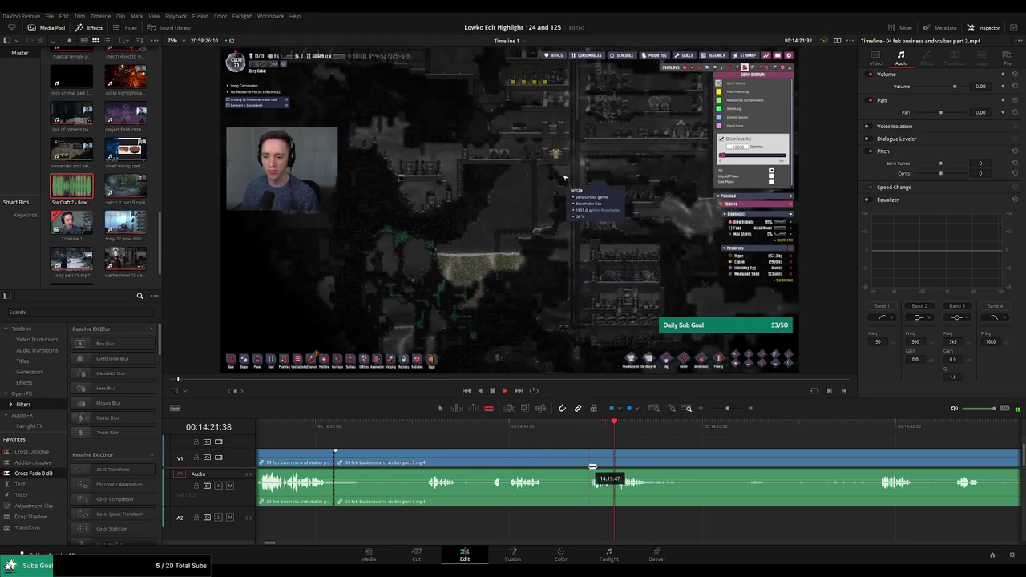
{"action": "left_click", "coordinate": [375, 426]}
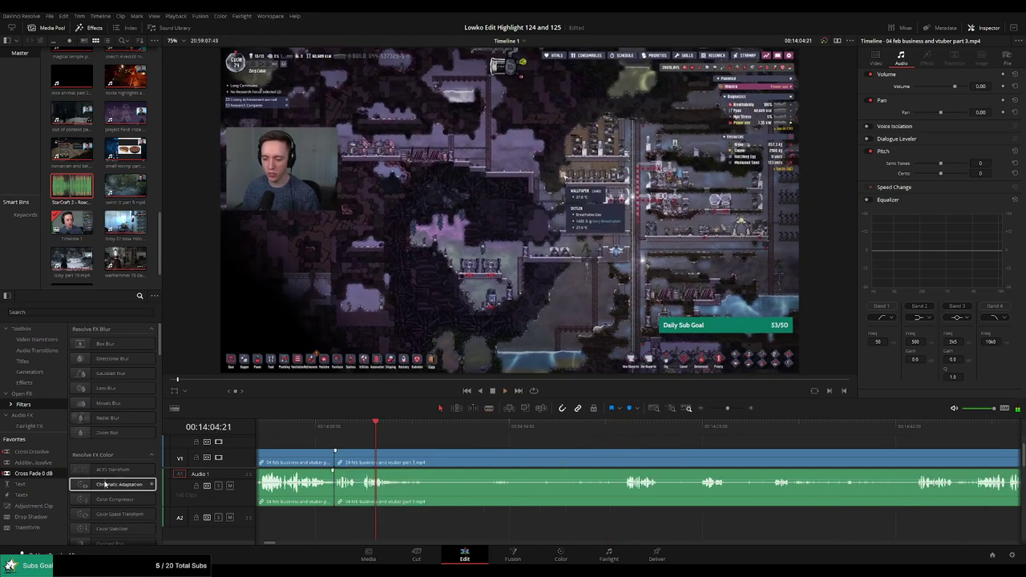
{"action": "key", "text": "q"}
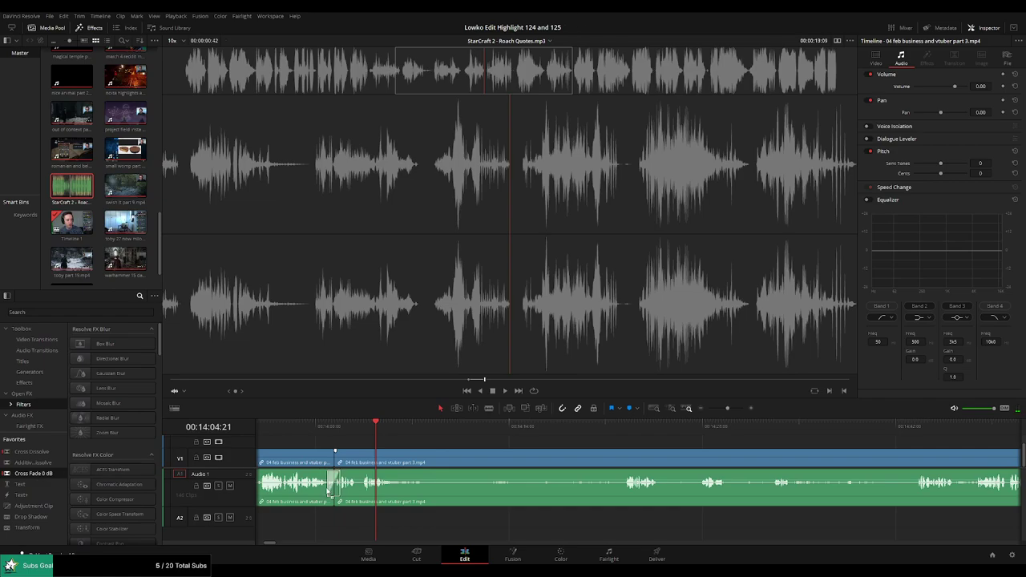
{"action": "key", "text": "q"}
{"action": "key", "text": "space"}
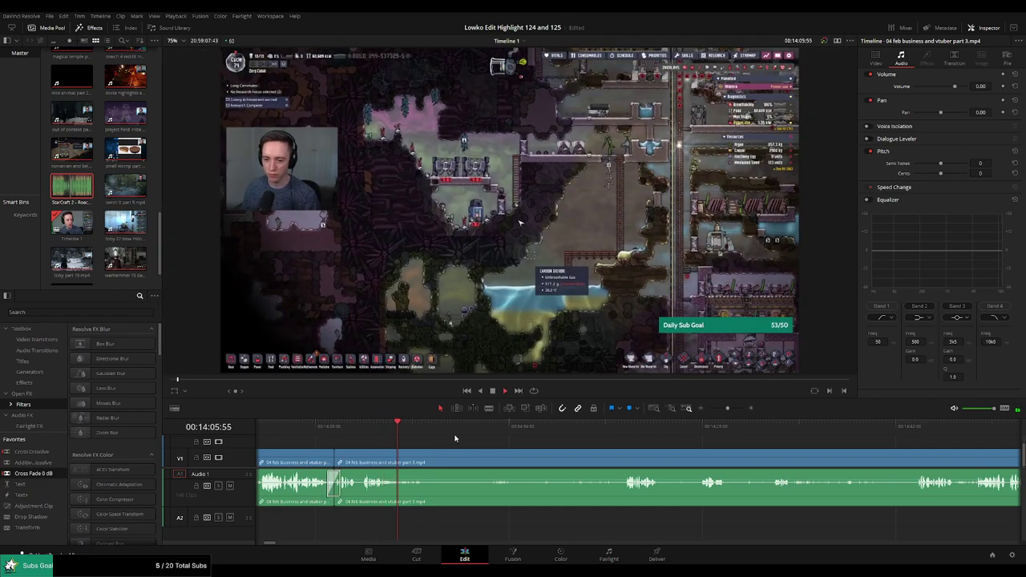
Cut out the dull section between two blade cuts and close the gap
{"action": "key", "text": "b"}
{"action": "left_click", "coordinate": [394, 463]}
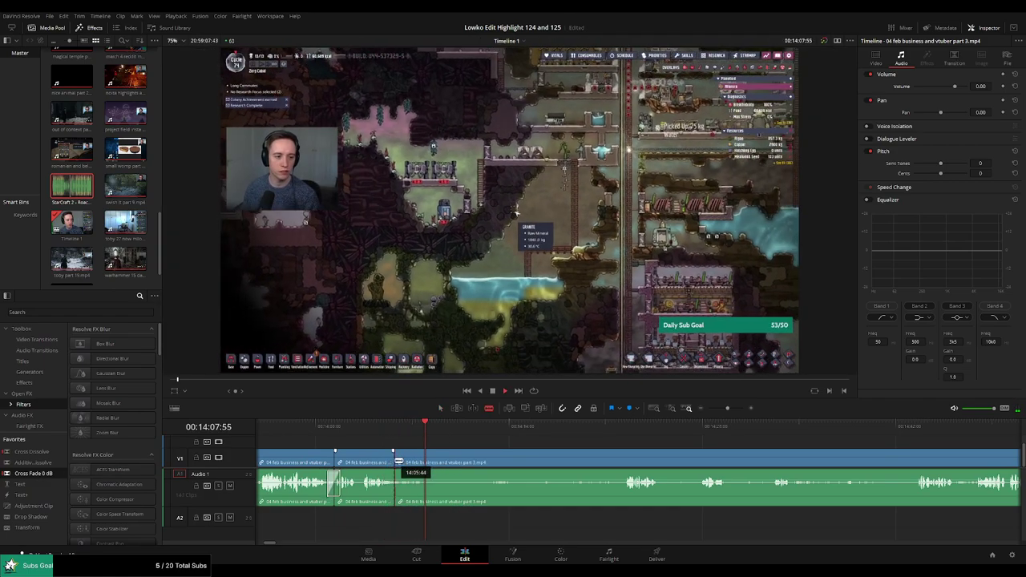
{"action": "left_click_drag", "start_coordinate": [614, 425], "coordinate": [627, 442]}
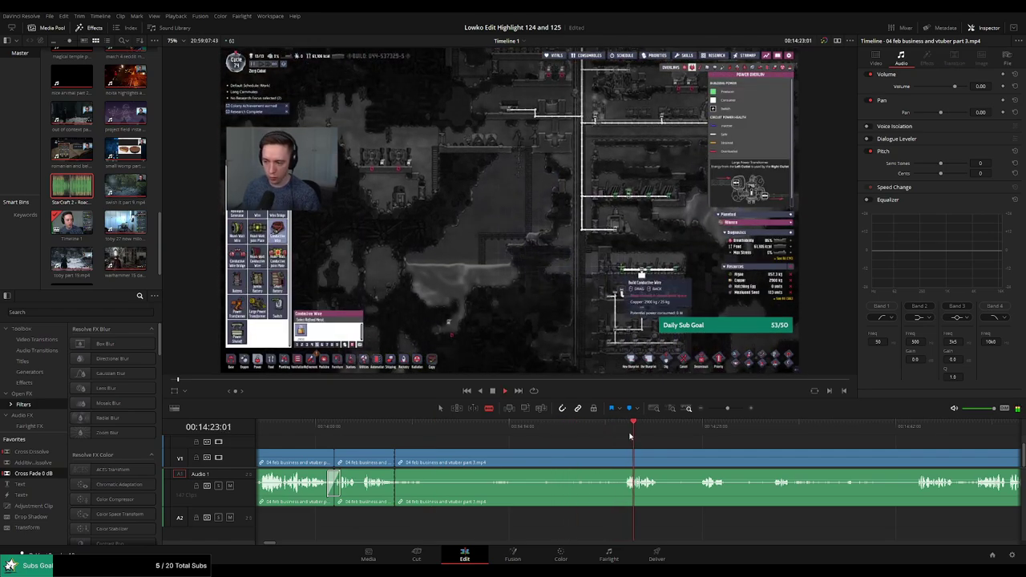
{"action": "left_click", "coordinate": [623, 465]}
{"action": "key", "text": "a"}
{"action": "left_click", "coordinate": [593, 465]}
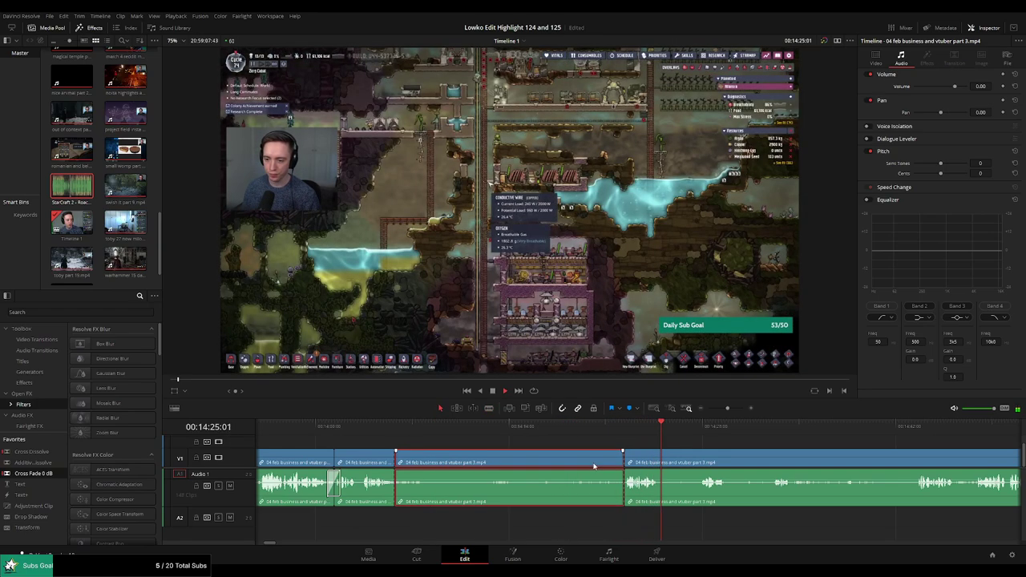
{"action": "key", "text": "Delete"}
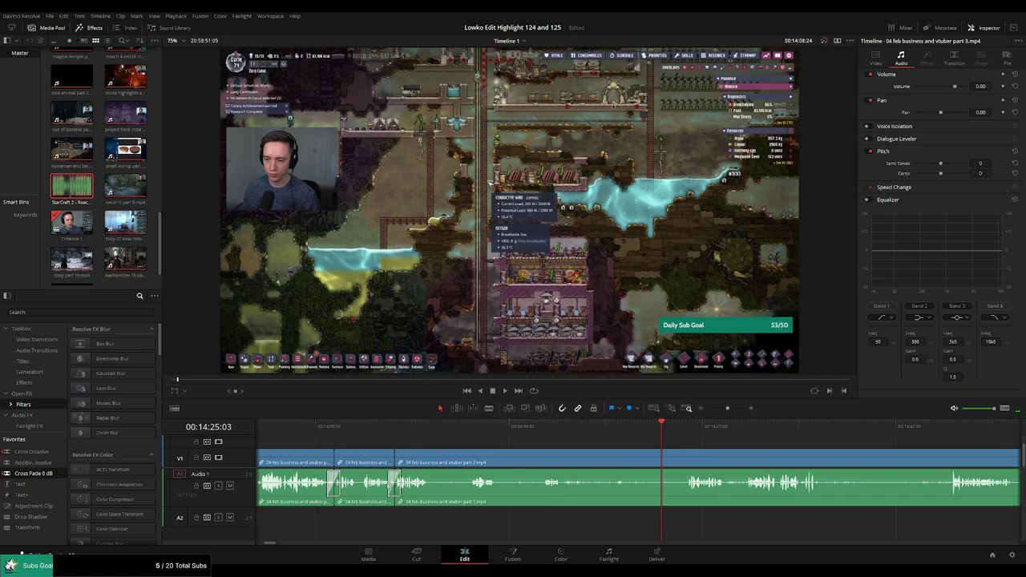
{"action": "left_click_drag", "start_coordinate": [417, 424], "coordinate": [430, 462]}
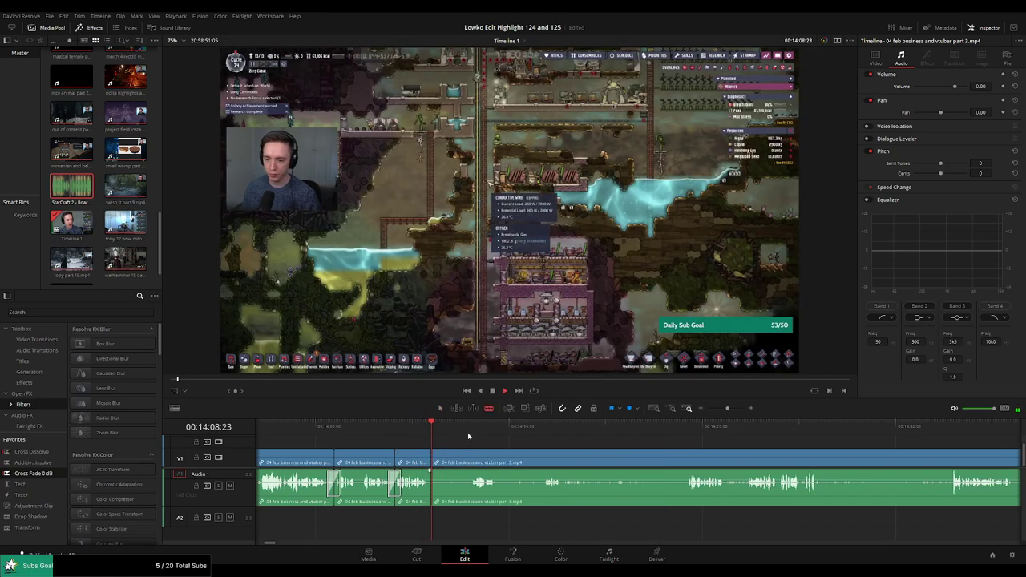
Remove a slow stretch near 14:14 and make a new cut around 14:21
{"action": "left_click", "coordinate": [472, 462]}
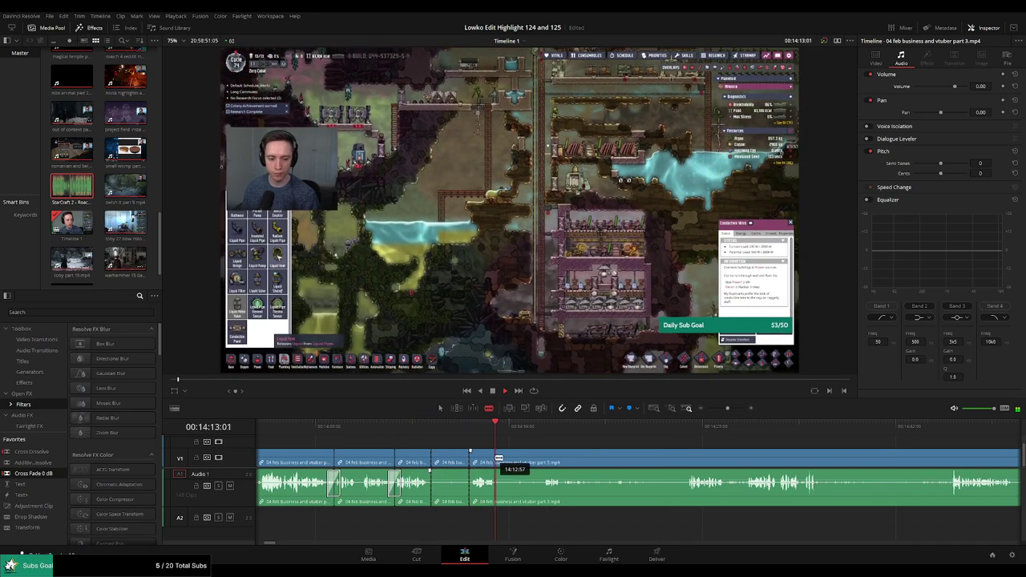
{"action": "left_click", "coordinate": [542, 463]}
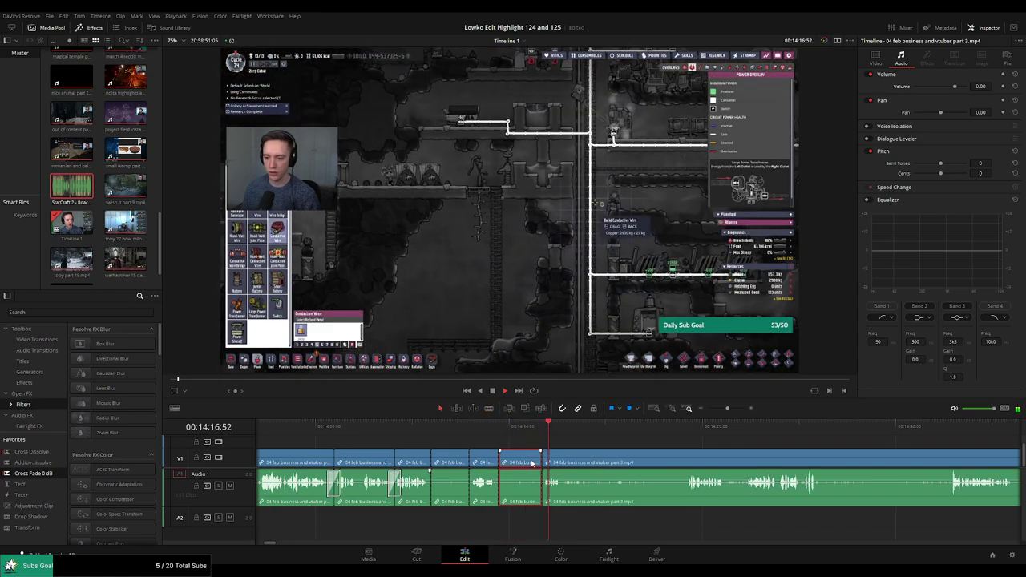
{"action": "key", "text": "Delete"}
{"action": "key", "text": "Delete"}
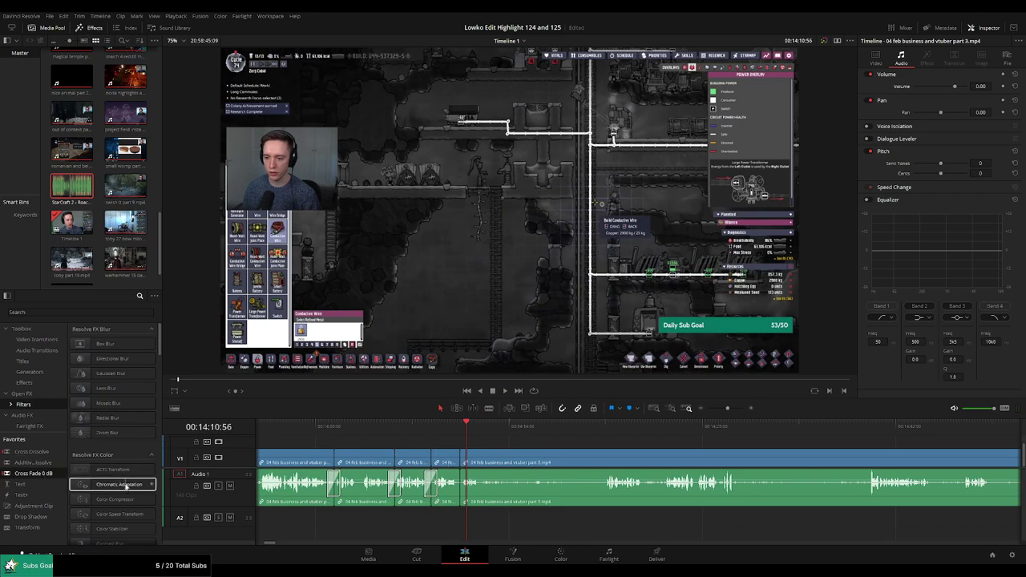
{"action": "key", "text": "space"}
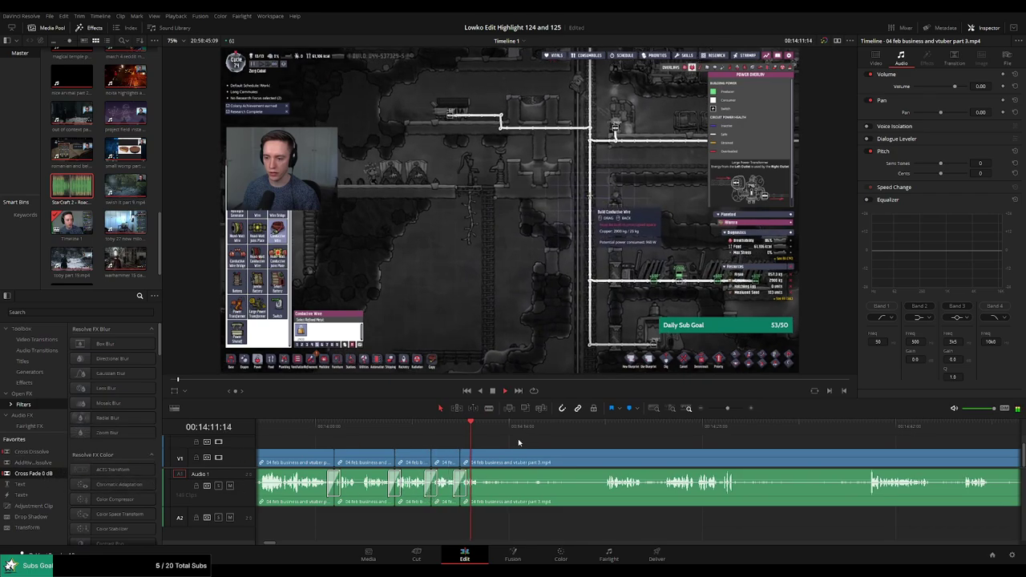
{"action": "key", "text": "b"}
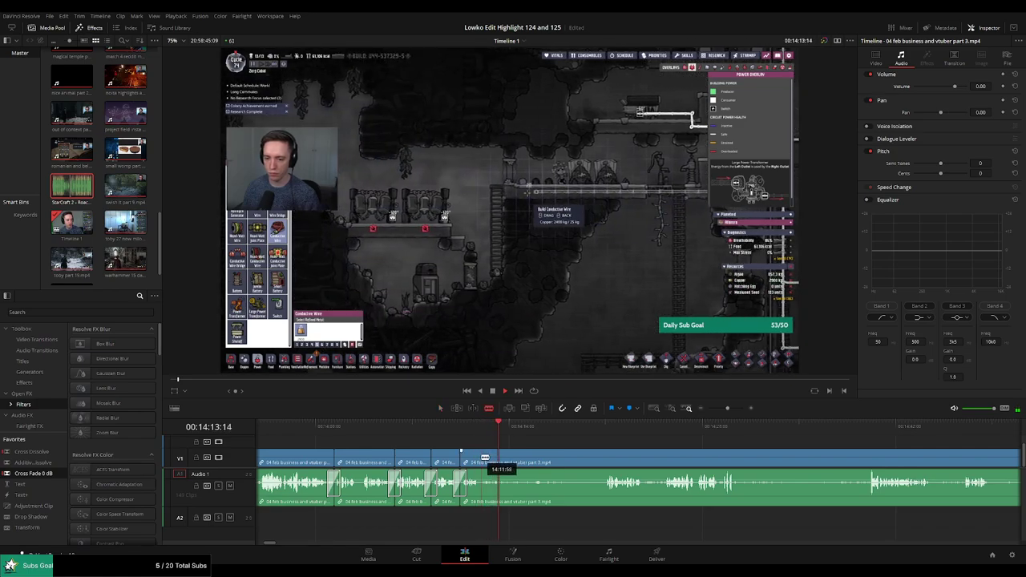
{"action": "left_click", "coordinate": [604, 463]}
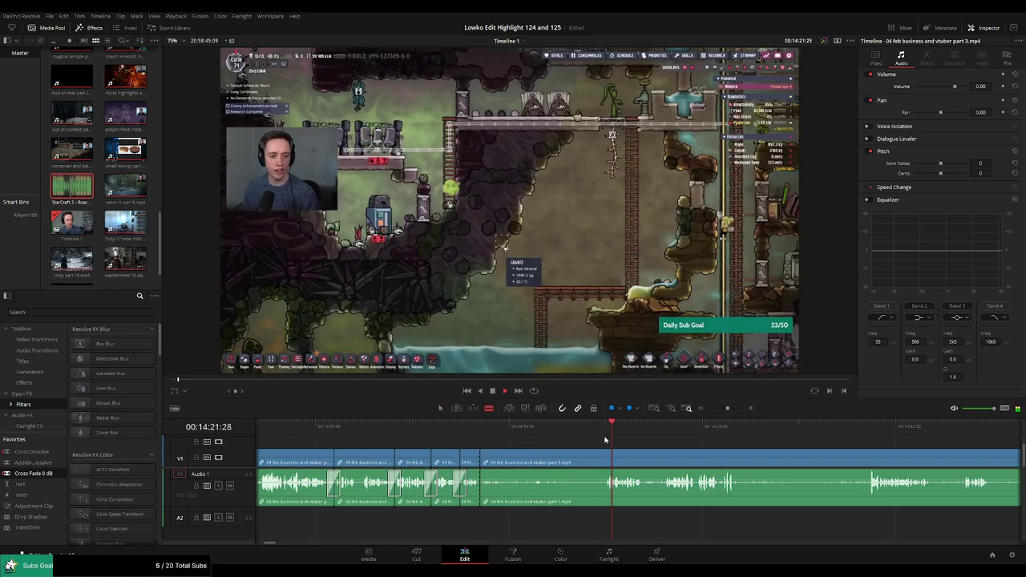
{"action": "key", "text": "space"}
Ripple-delete two unwanted sections of the stream clip, closing each gap
{"action": "key", "text": "a"}
{"action": "left_click", "coordinate": [545, 463]}
{"action": "key", "text": "Delete"}
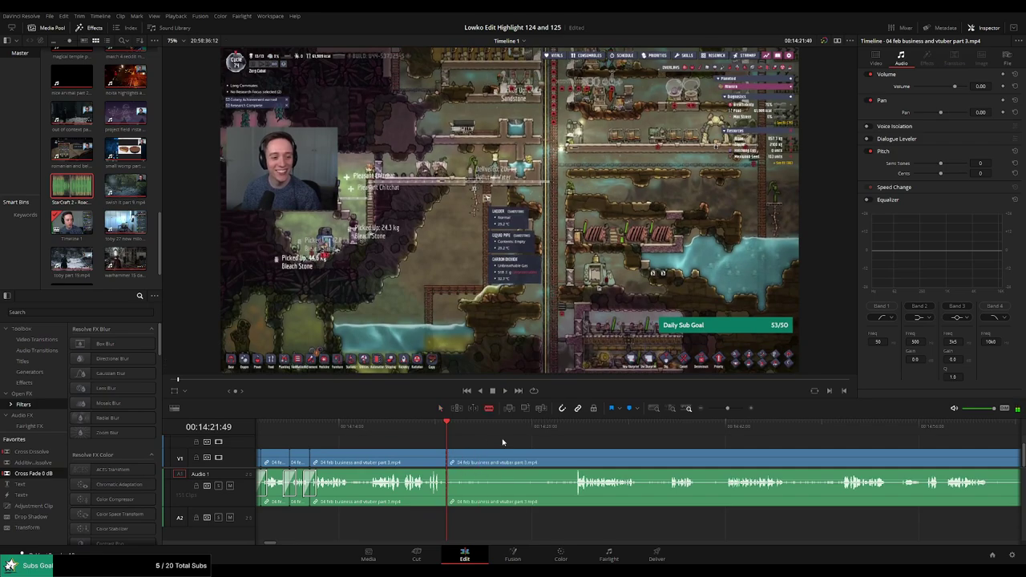
{"action": "key", "text": "ctrl+b"}
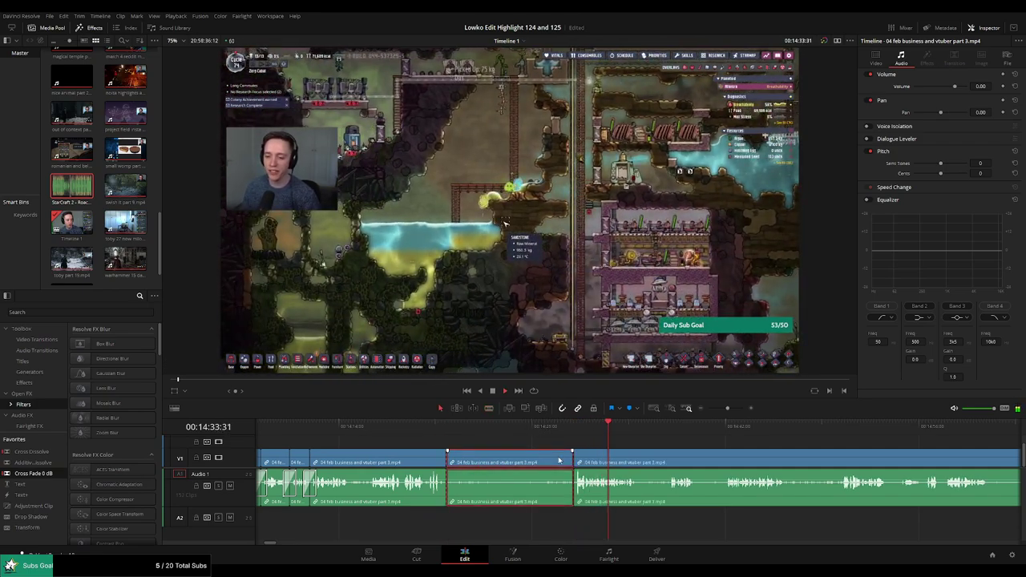
{"action": "left_click", "coordinate": [488, 457]}
{"action": "key", "text": "Delete"}
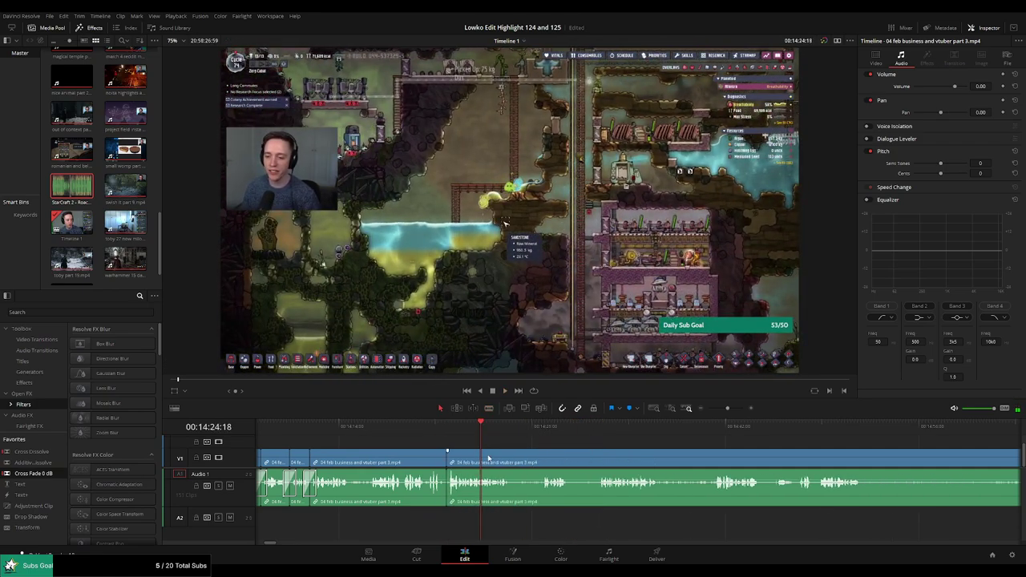
{"action": "left_click", "coordinate": [549, 437]}
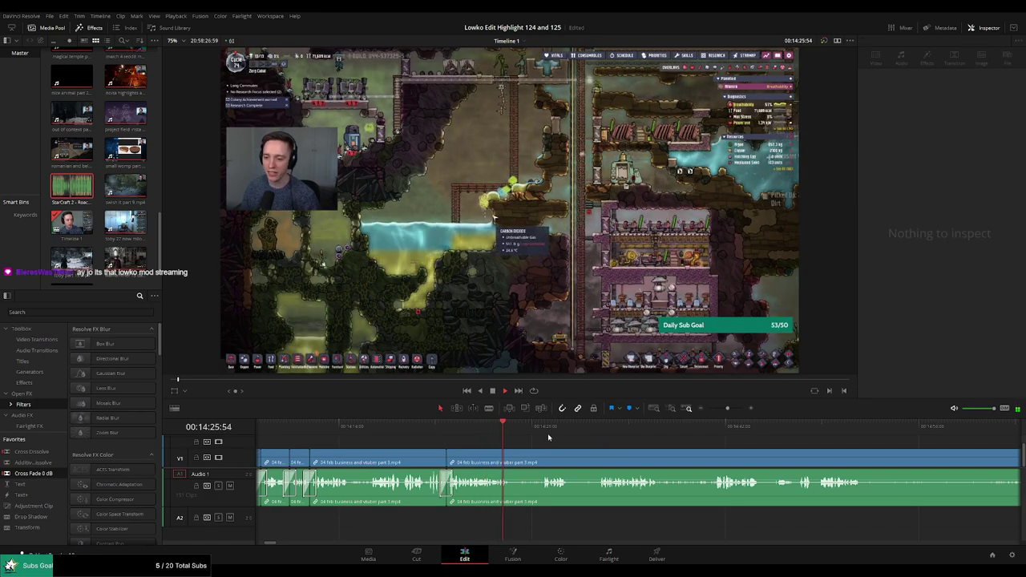
Blade where the dull part begins and where the highlight resumes, then delete that section
{"action": "key", "text": "ctrl+b"}
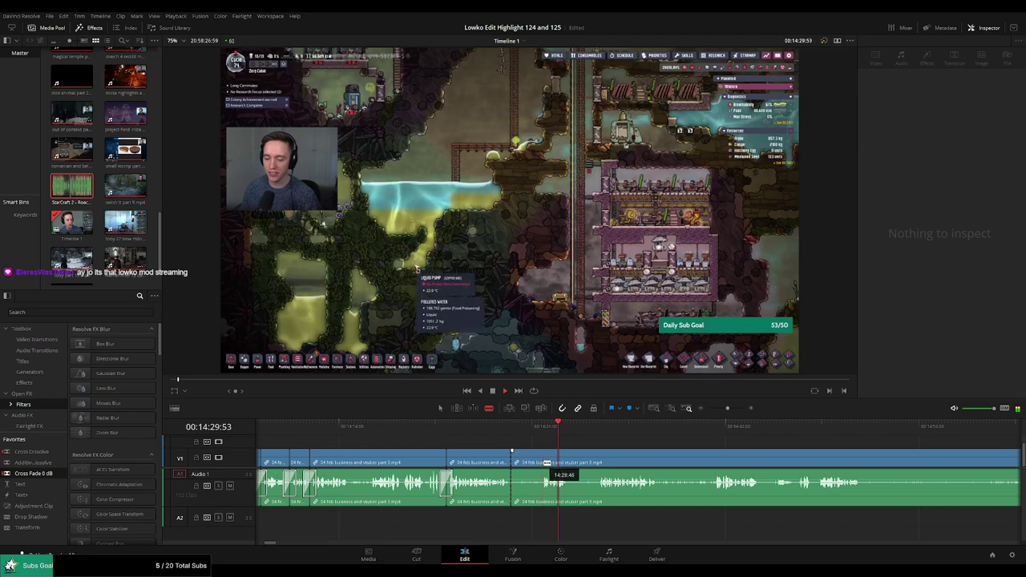
{"action": "left_click", "coordinate": [547, 463]}
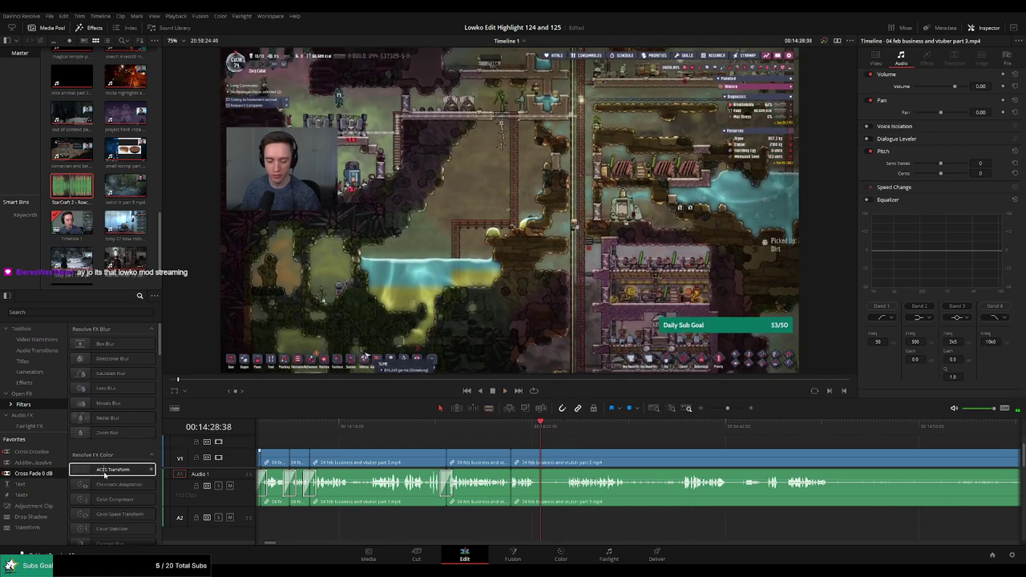
{"action": "key", "text": "ctrl+b"}
{"action": "key", "text": "space"}
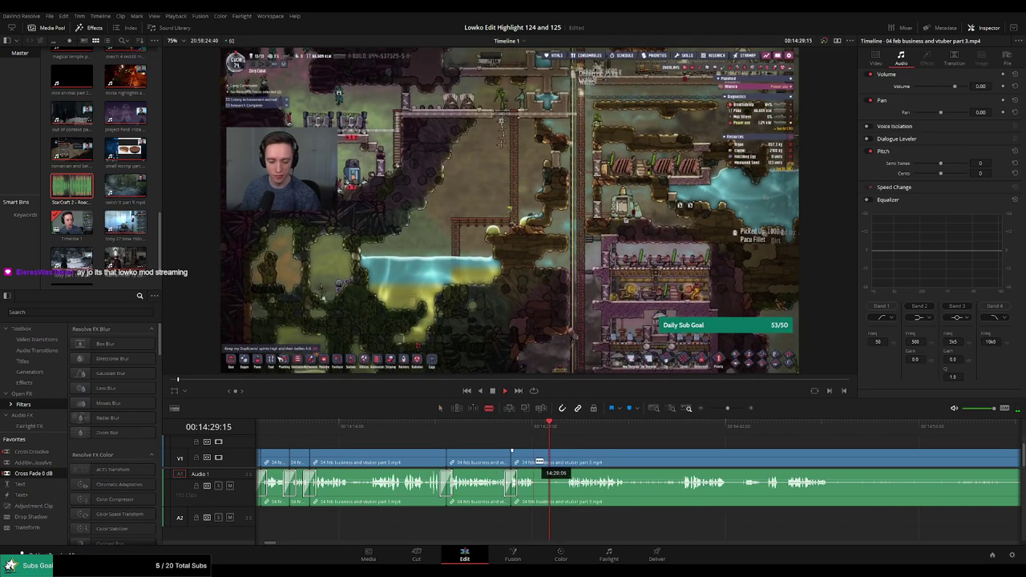
{"action": "key", "text": "ctrl+b"}
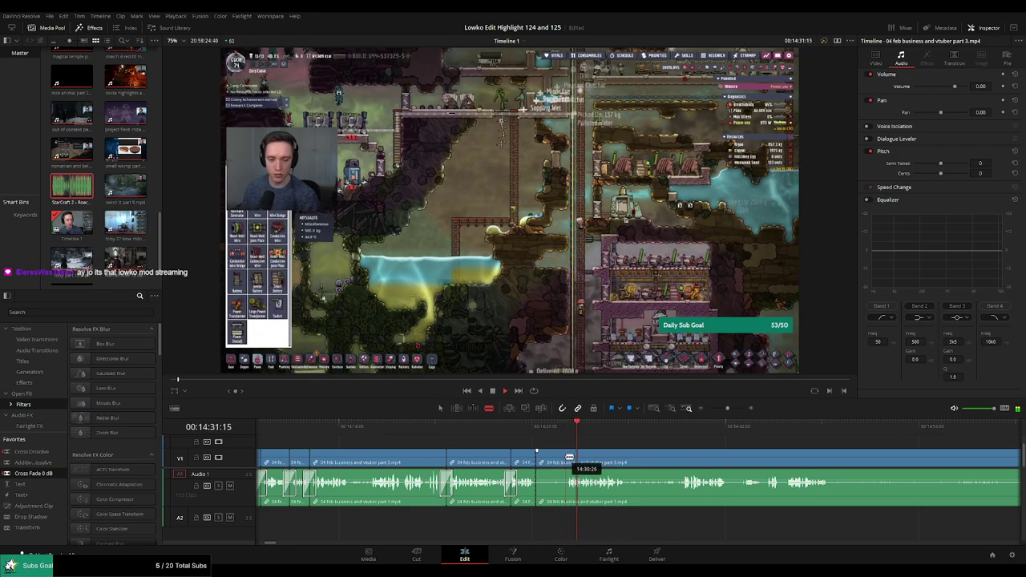
{"action": "left_click", "coordinate": [554, 462]}
{"action": "key", "text": "BackSpace"}
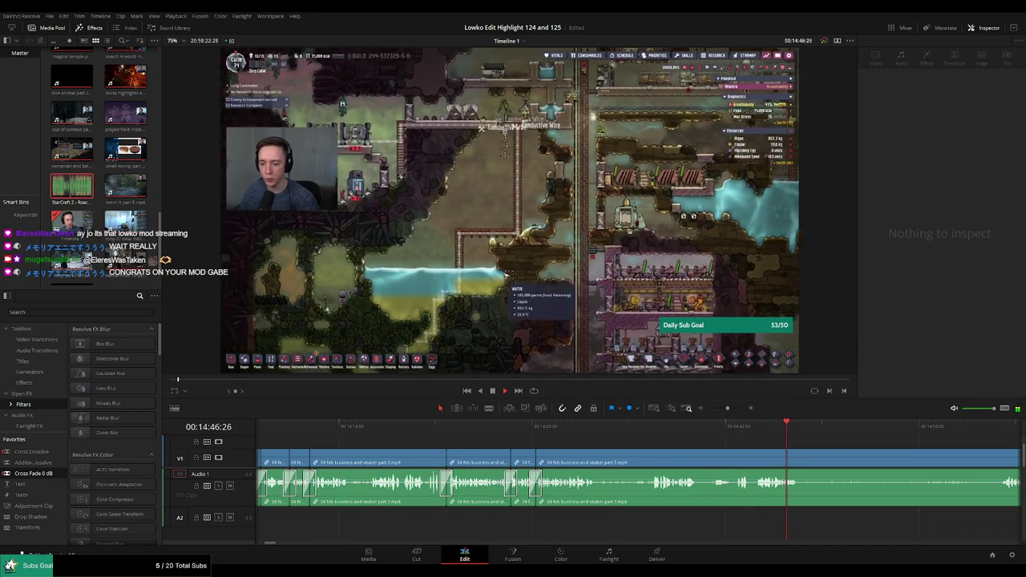
Split the stream clip at a later point around 14:47
{"action": "scroll", "coordinate": [705, 442], "scroll_direction": "right", "scroll_amount": 2}
{"action": "left_click", "coordinate": [698, 463]}
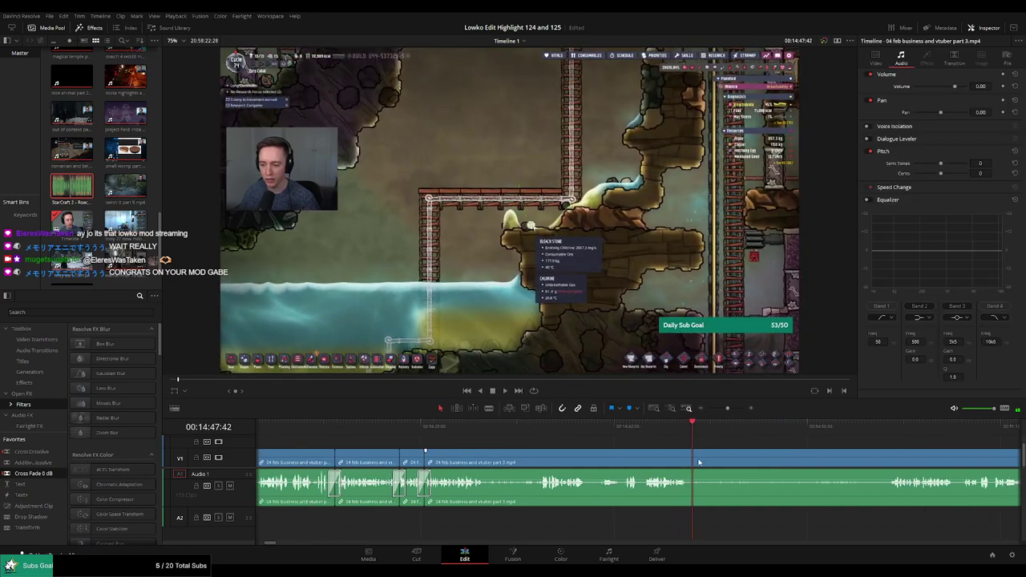
{"action": "left_click", "coordinate": [665, 428]}
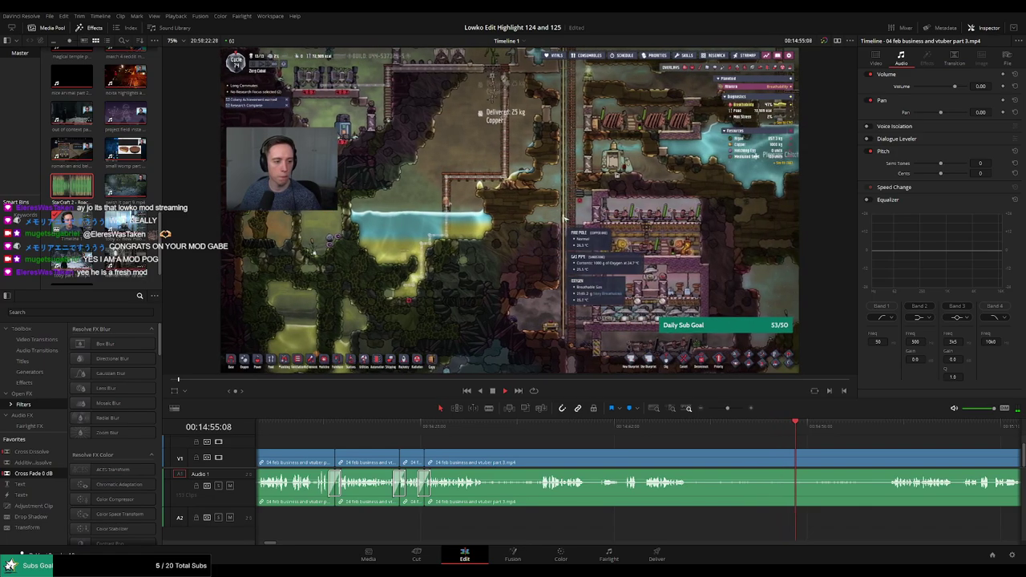
{"action": "left_click", "coordinate": [678, 426]}
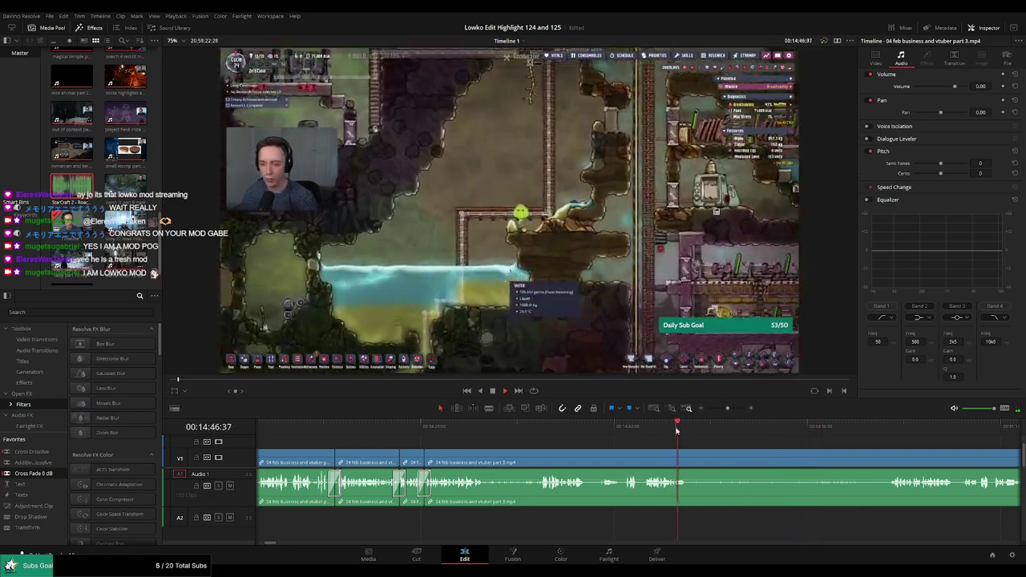
{"action": "key", "text": "b"}
{"action": "left_click", "coordinate": [691, 481]}
{"action": "left_click", "coordinate": [890, 426]}
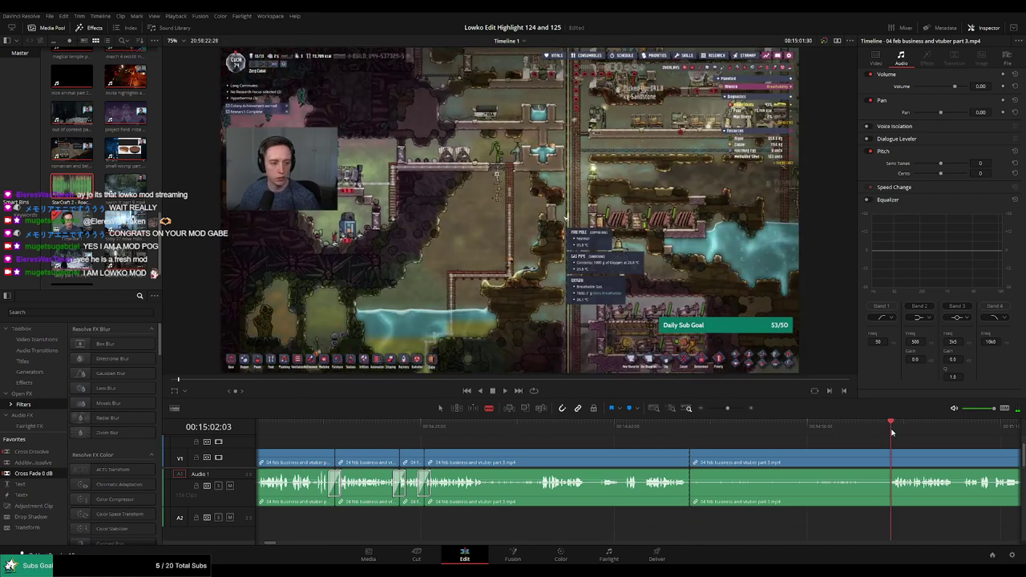
Cut out the silent piece of stream footage and close the gap
{"action": "left_click", "coordinate": [665, 468]}
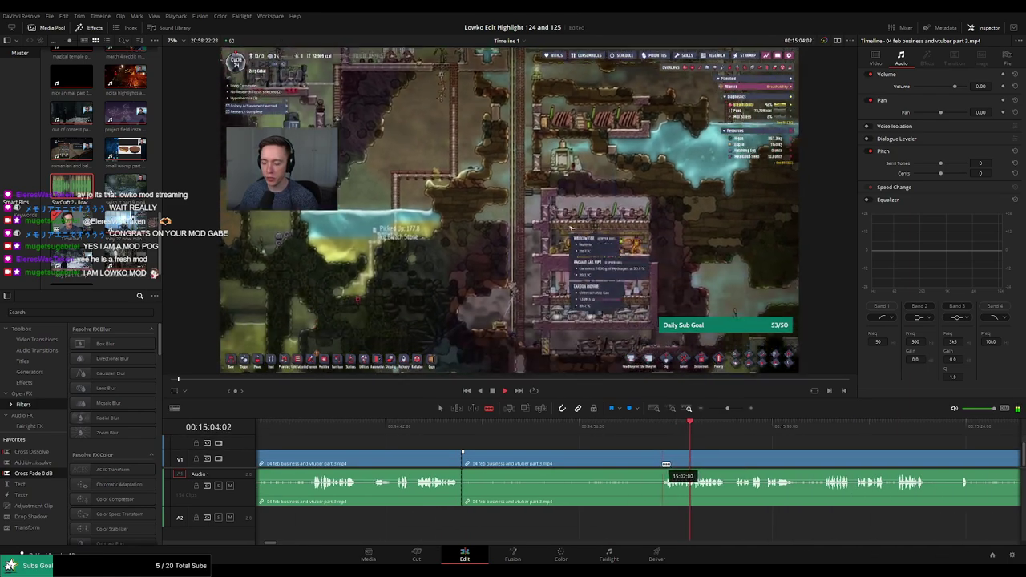
{"action": "key", "text": "a"}
{"action": "left_click", "coordinate": [631, 465]}
{"action": "key", "text": "Delete"}
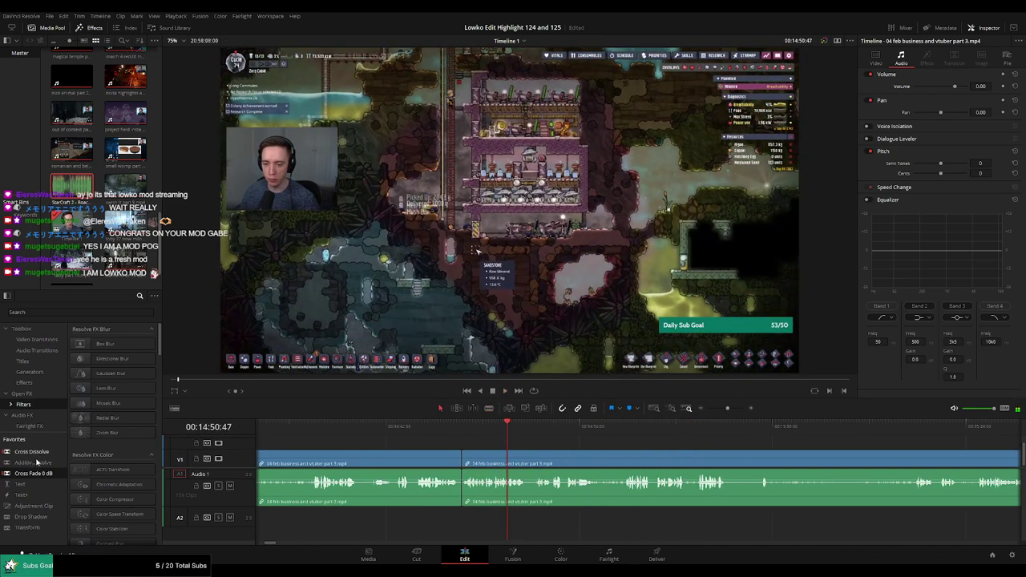
{"action": "key", "text": "space"}
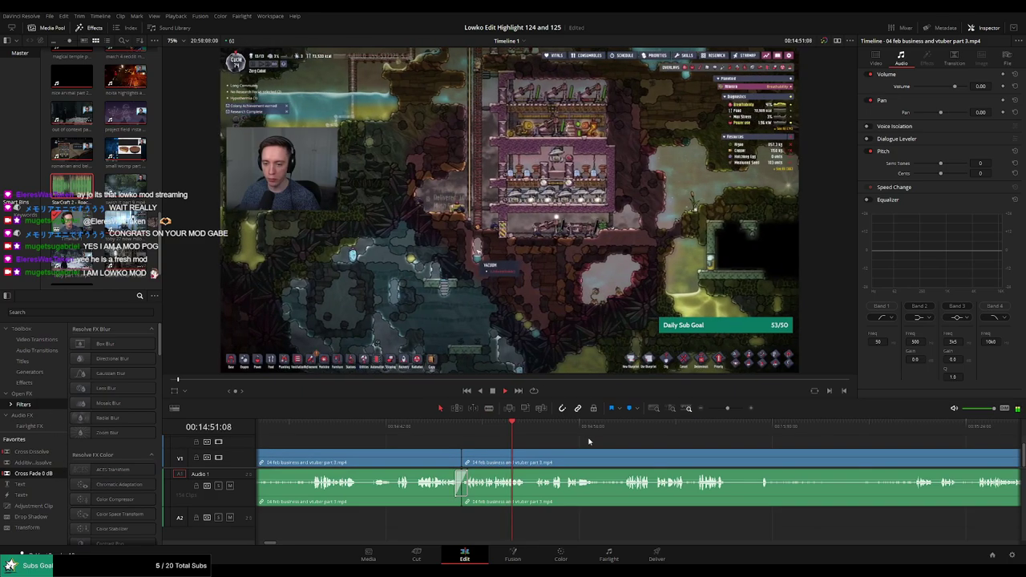
Blade around the next slow stretch and ripple-delete the middle piece
{"action": "scroll", "coordinate": [591, 443], "scroll_direction": "right", "scroll_amount": 3}
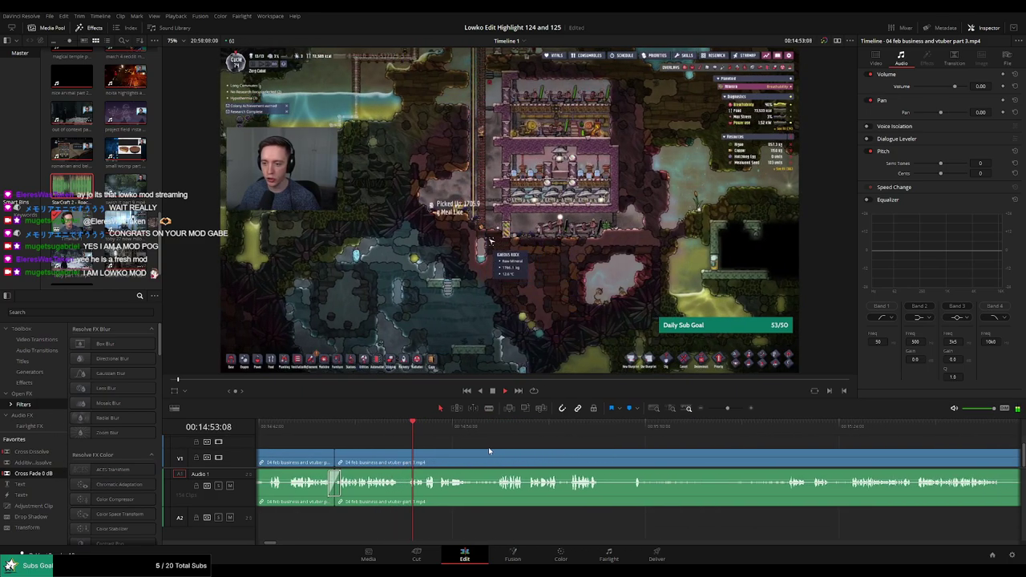
{"action": "scroll", "coordinate": [492, 452], "scroll_direction": "right", "scroll_amount": 2}
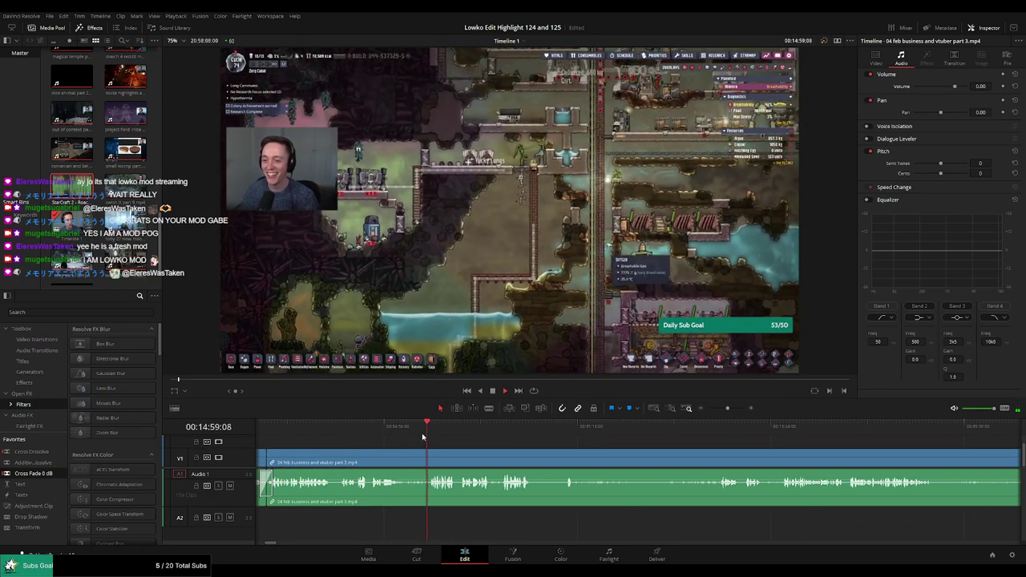
{"action": "scroll", "coordinate": [502, 444], "scroll_direction": "right", "scroll_amount": 1}
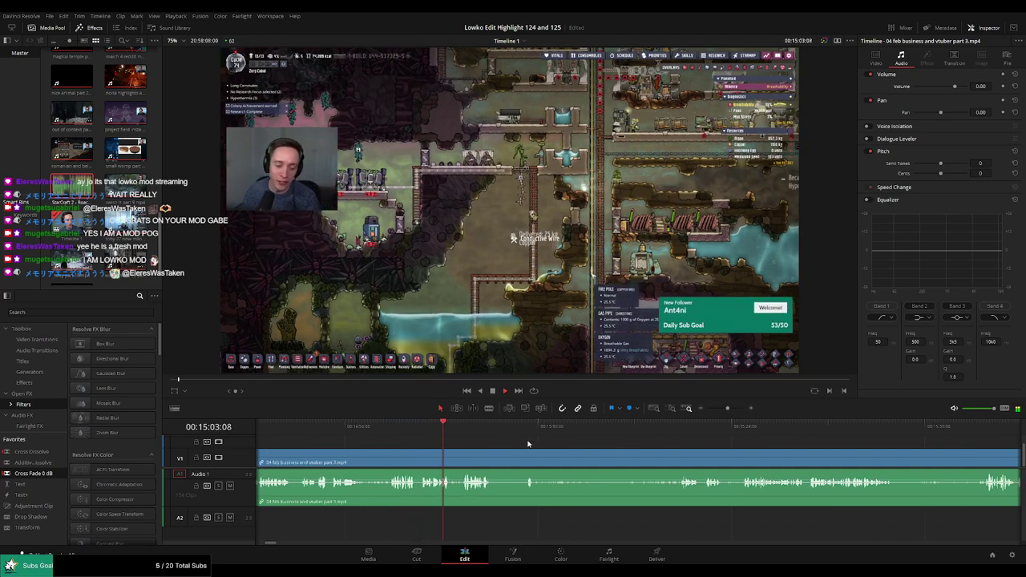
{"action": "scroll", "coordinate": [506, 443], "scroll_direction": "right", "scroll_amount": 2}
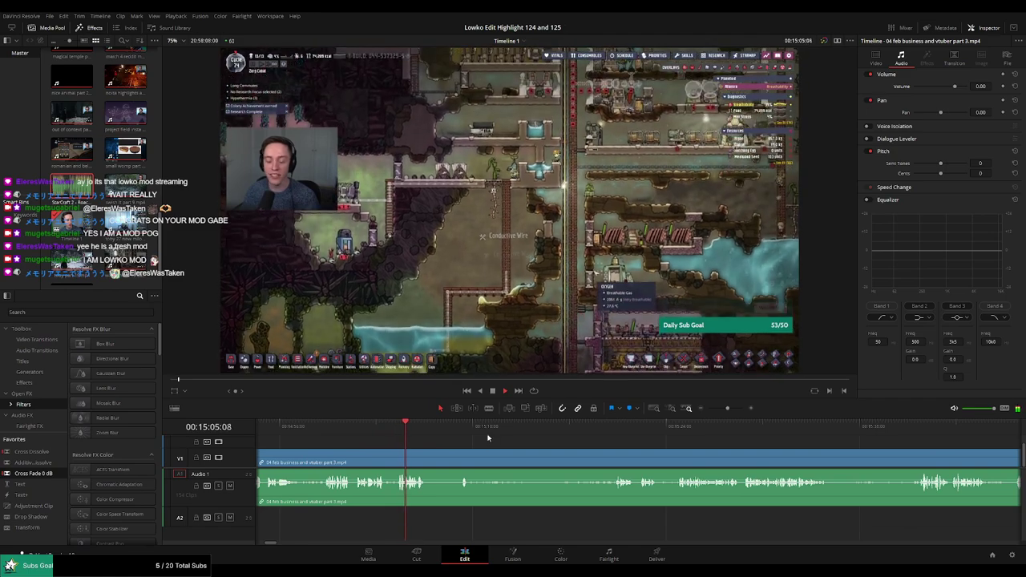
{"action": "key", "text": "b"}
{"action": "left_click", "coordinate": [443, 452]}
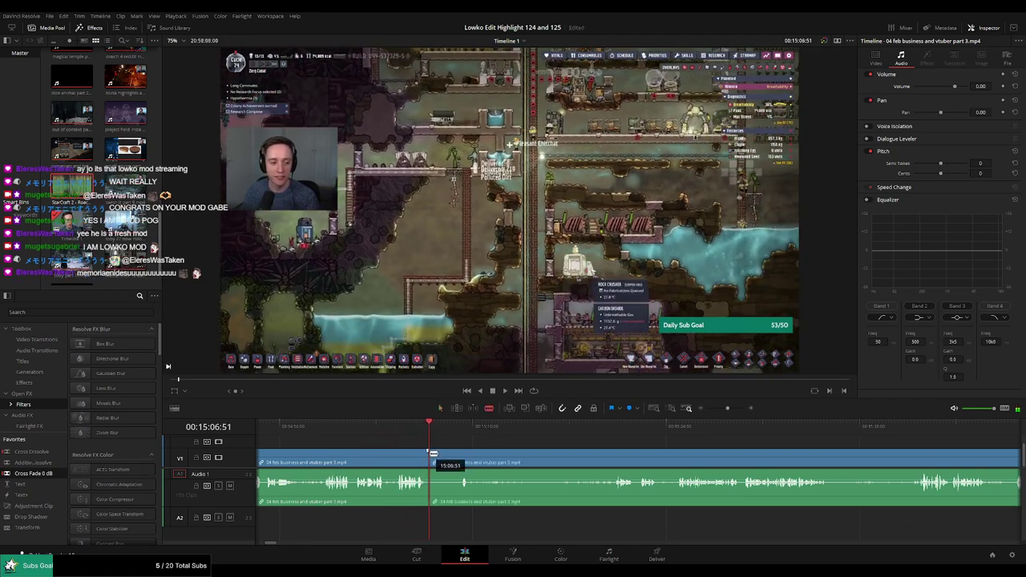
{"action": "left_click", "coordinate": [608, 425]}
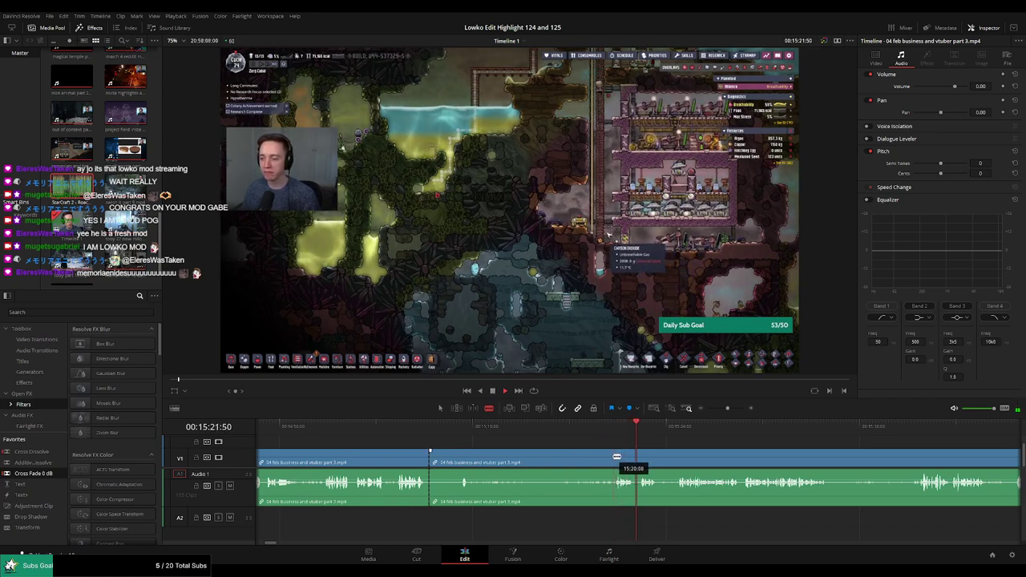
{"action": "left_click", "coordinate": [615, 456]}
{"action": "key", "text": "a"}
{"action": "left_click", "coordinate": [579, 458]}
{"action": "key", "text": "Delete"}
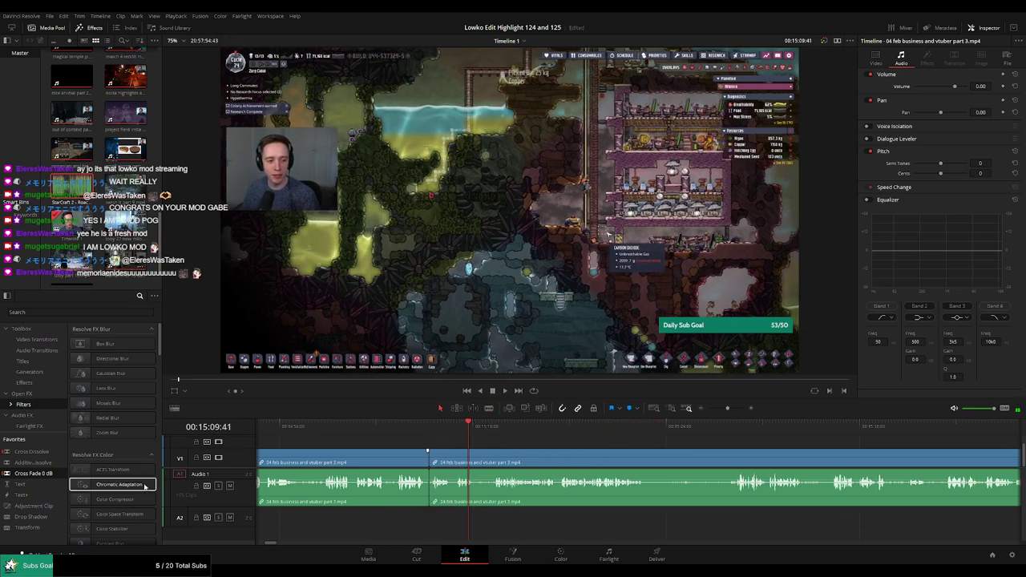
Replay the footage around the new join to review the edit
{"action": "left_click", "coordinate": [416, 425]}
{"action": "key", "text": "space"}
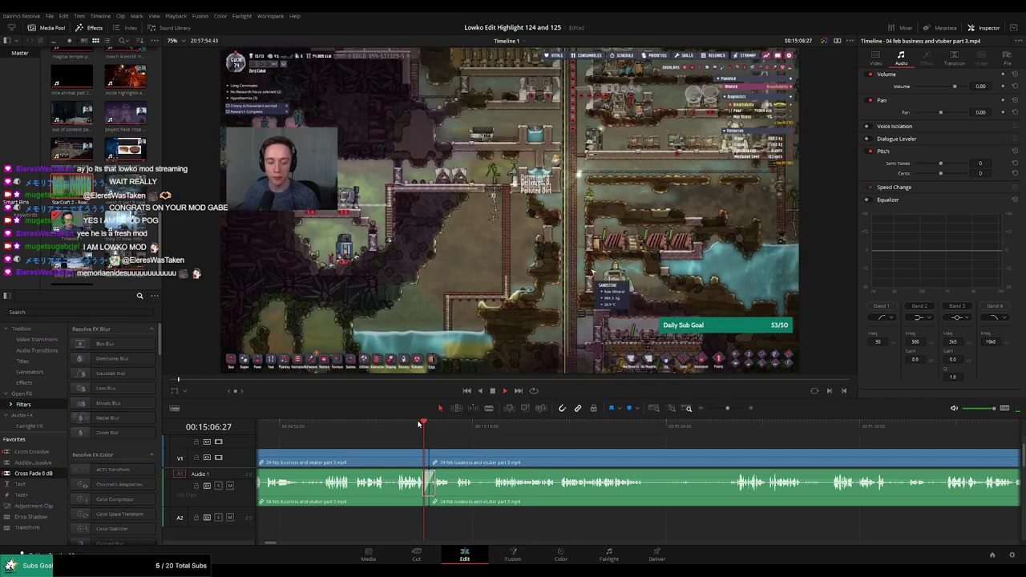
{"action": "left_click", "coordinate": [301, 426]}
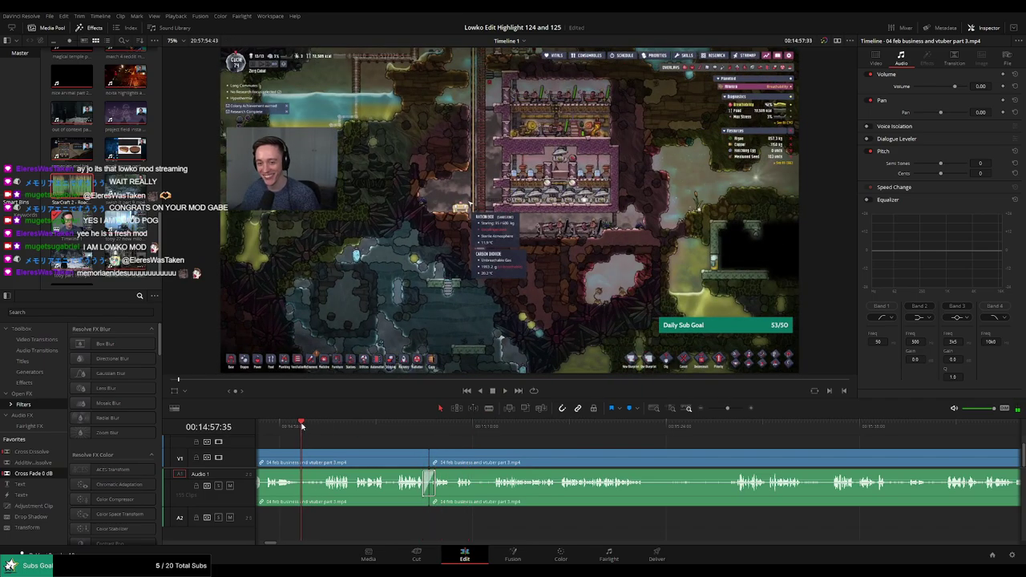
{"action": "left_click", "coordinate": [416, 427]}
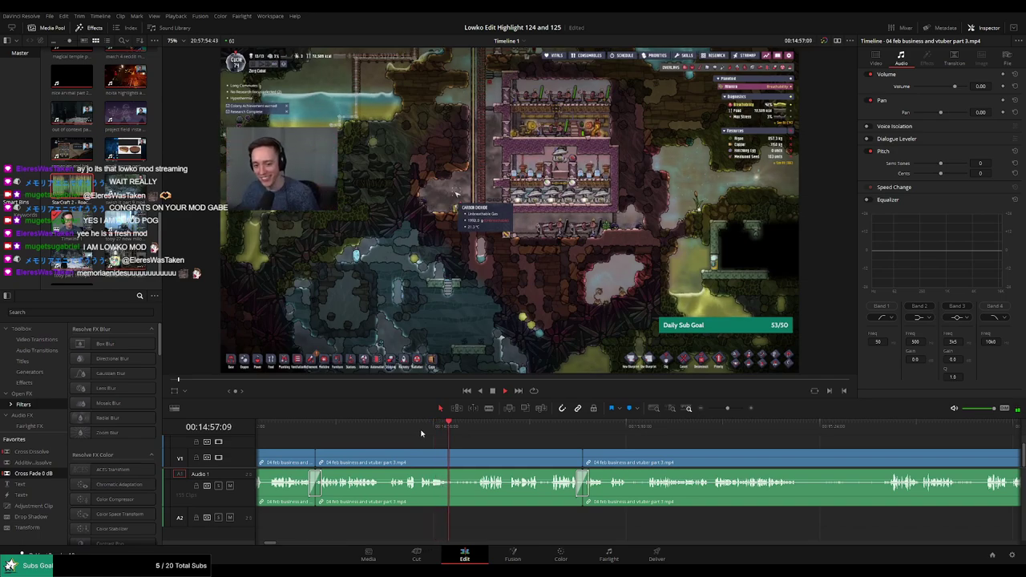
{"action": "left_click", "coordinate": [420, 433]}
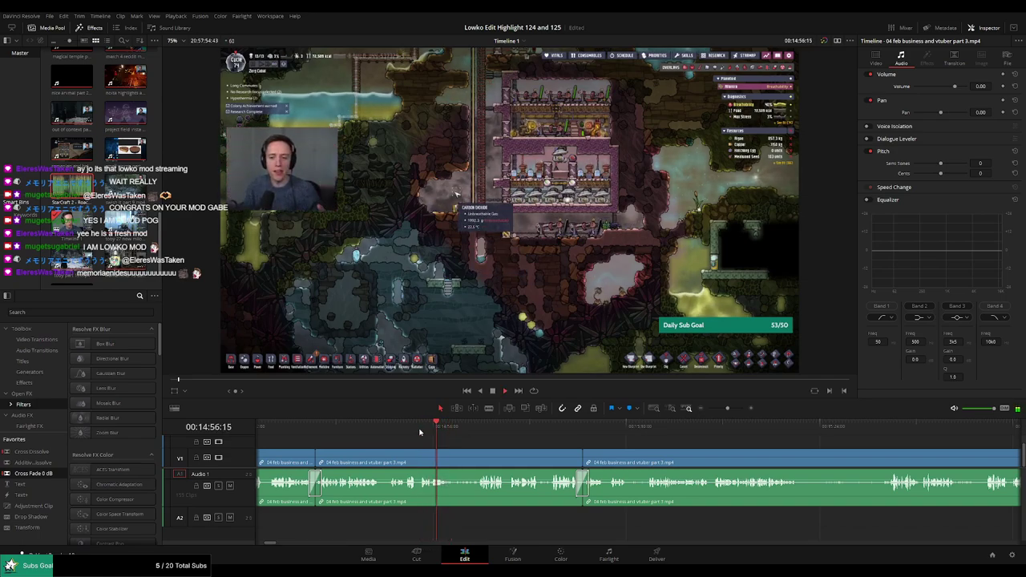
{"action": "left_click", "coordinate": [582, 434]}
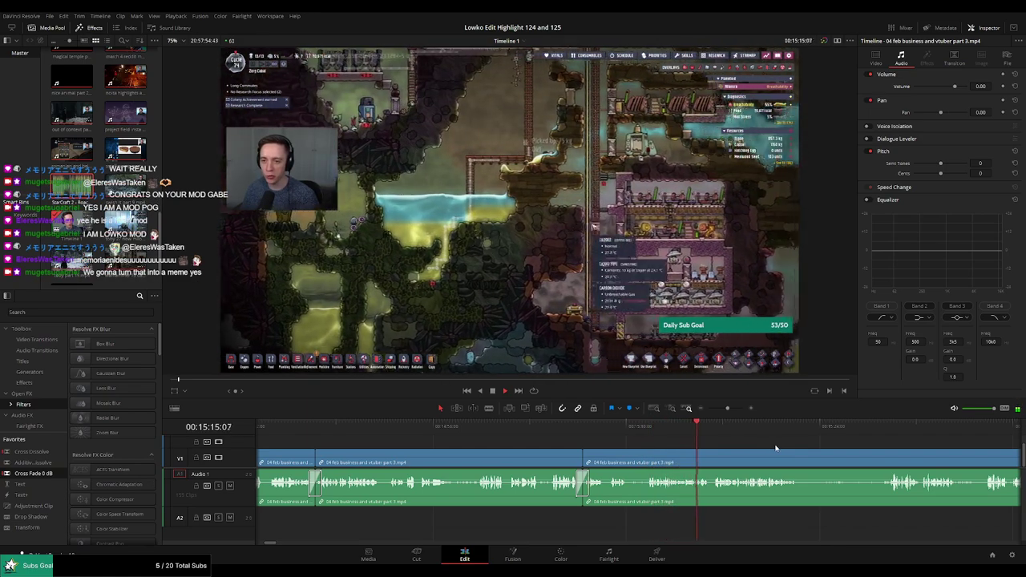
{"action": "scroll", "coordinate": [550, 442], "scroll_direction": "right", "scroll_amount": 5}
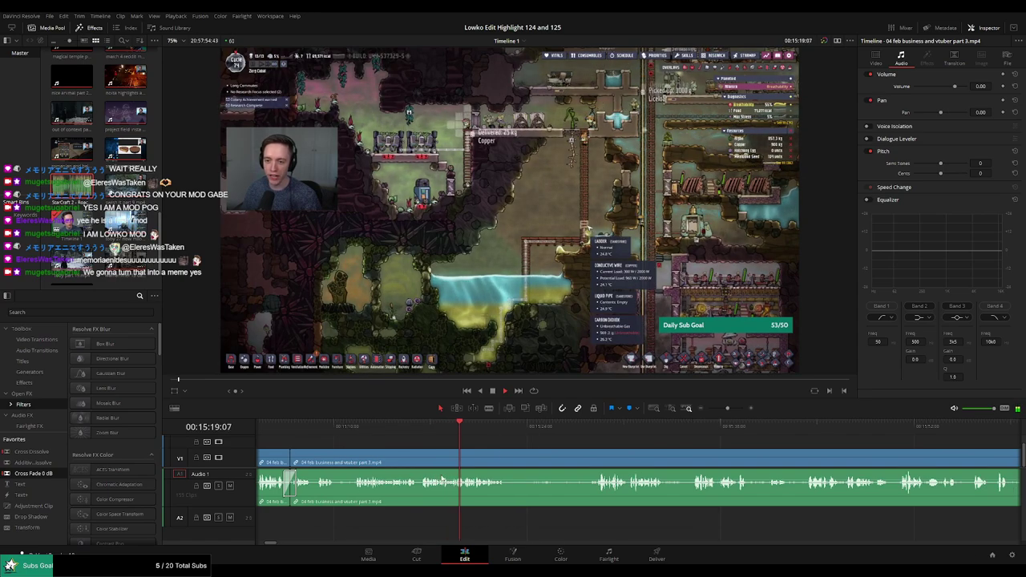
{"action": "left_click", "coordinate": [238, 510]}
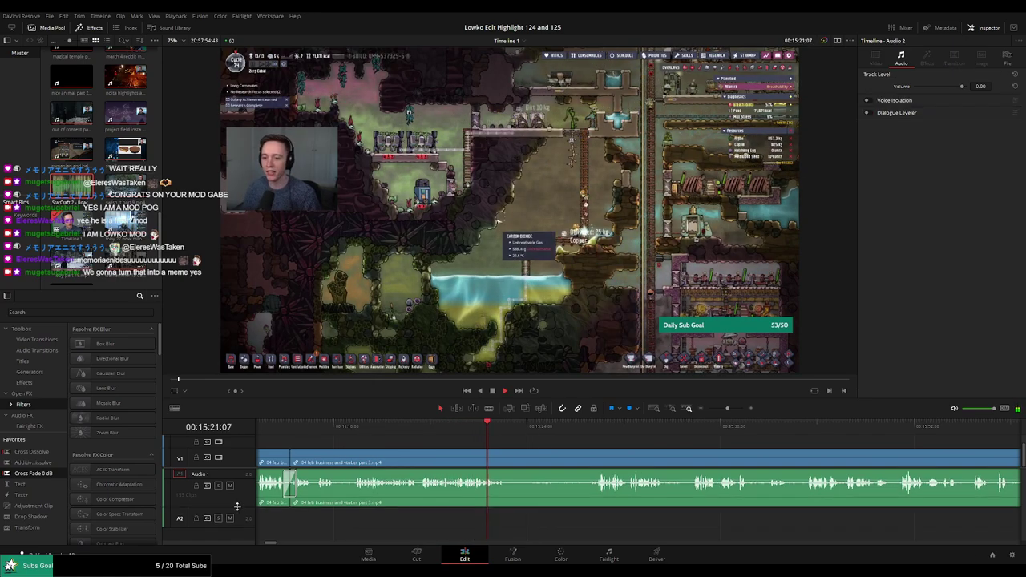
{"action": "scroll", "coordinate": [514, 447], "scroll_direction": "left", "scroll_amount": 3}
Remove another dull piece and add a Cross Fade 0 dB to the new audio join
{"action": "key", "text": "ctrl+b"}
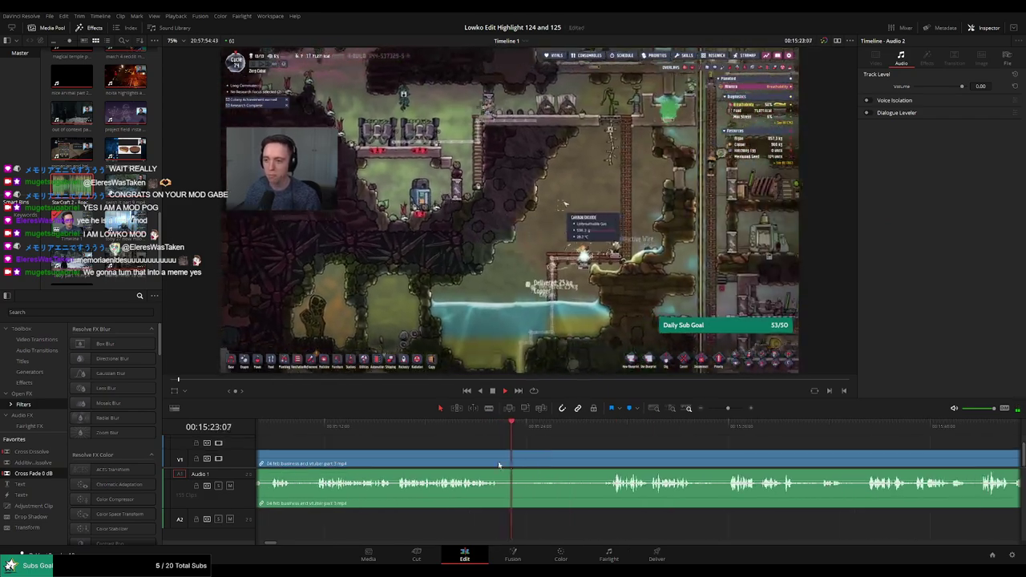
{"action": "left_click", "coordinate": [591, 459]}
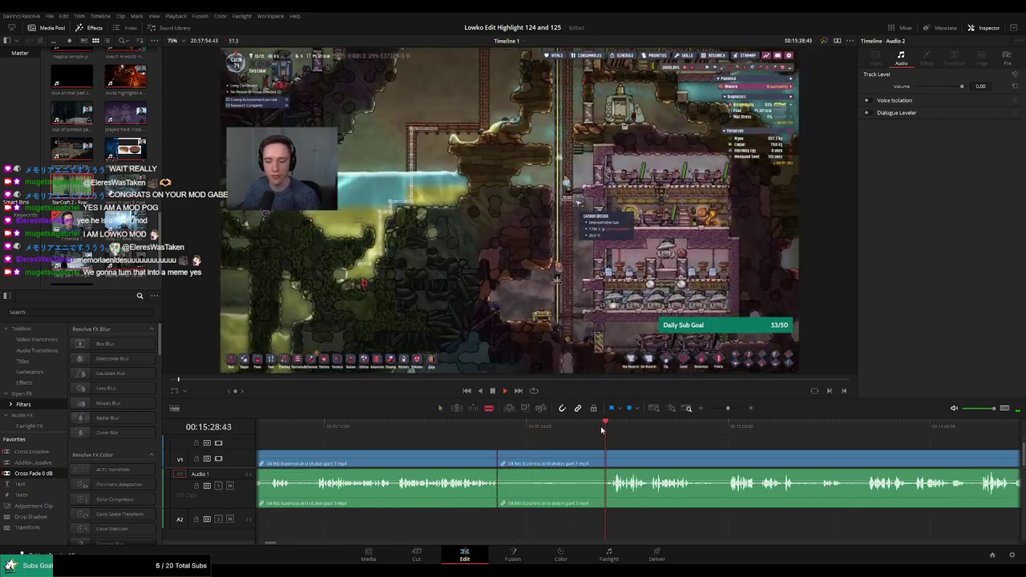
{"action": "left_click", "coordinate": [580, 465]}
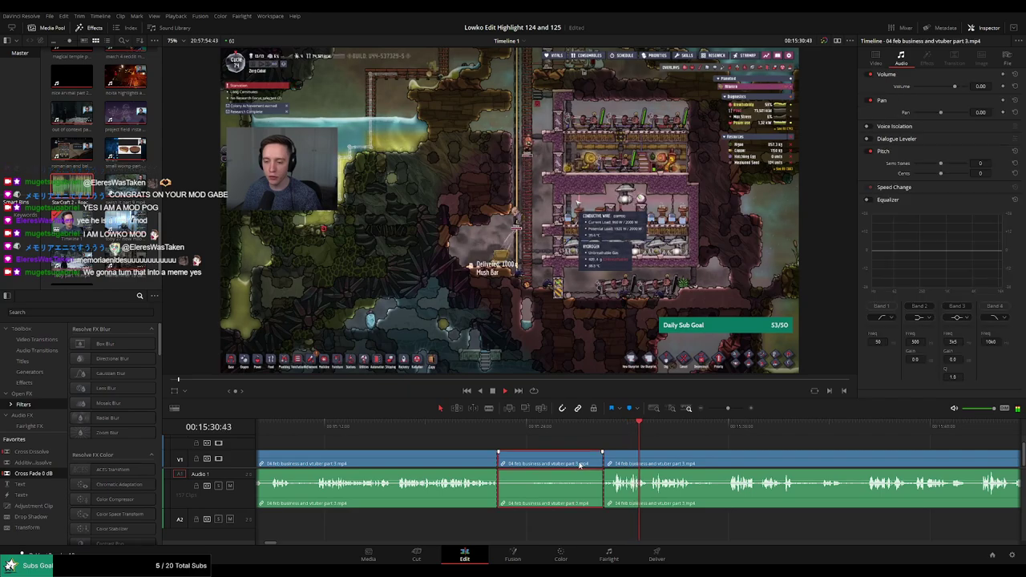
{"action": "key", "text": "Delete"}
{"action": "left_click_drag", "start_coordinate": [297, 475], "coordinate": [535, 502]}
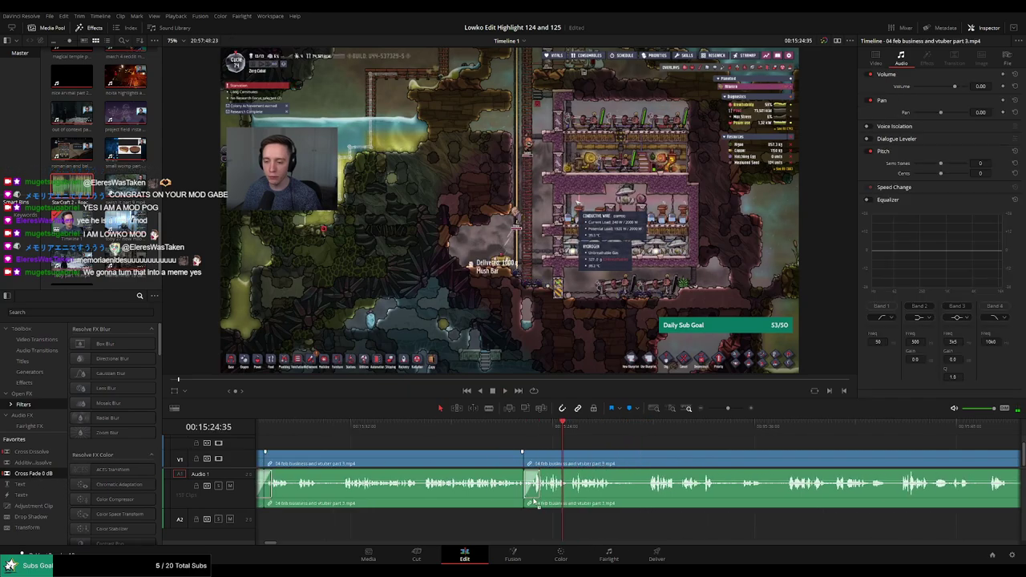
Cut out a short piece near 15:27 and play back the resulting join
{"action": "scroll", "coordinate": [553, 449], "scroll_direction": "right", "scroll_amount": 3}
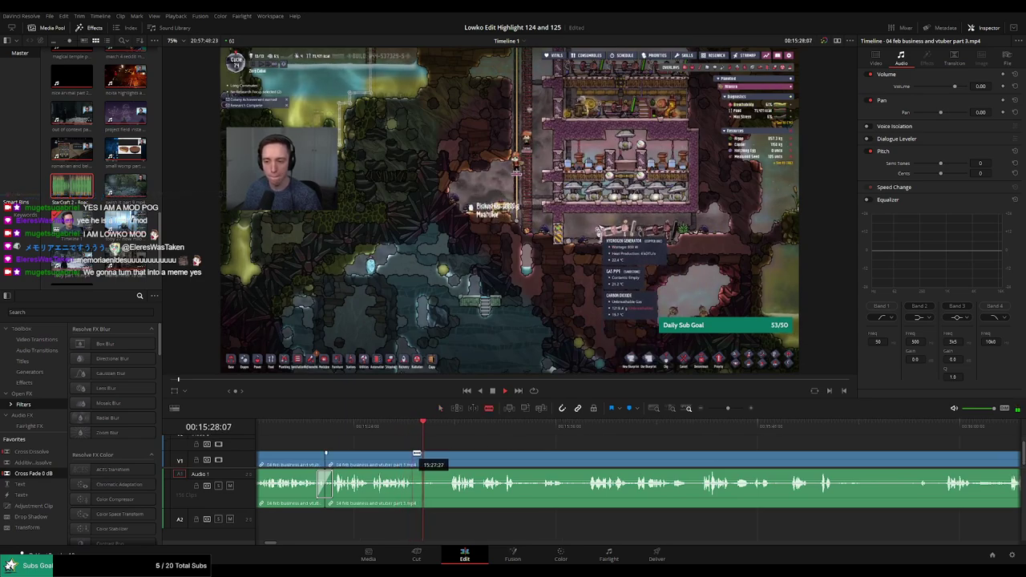
{"action": "left_click", "coordinate": [417, 454]}
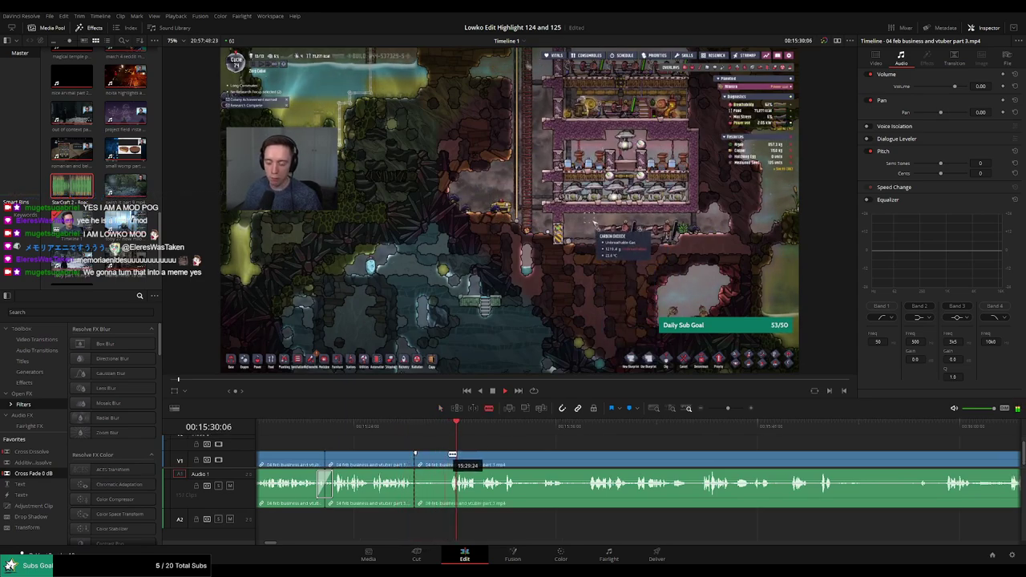
{"action": "key", "text": "Delete"}
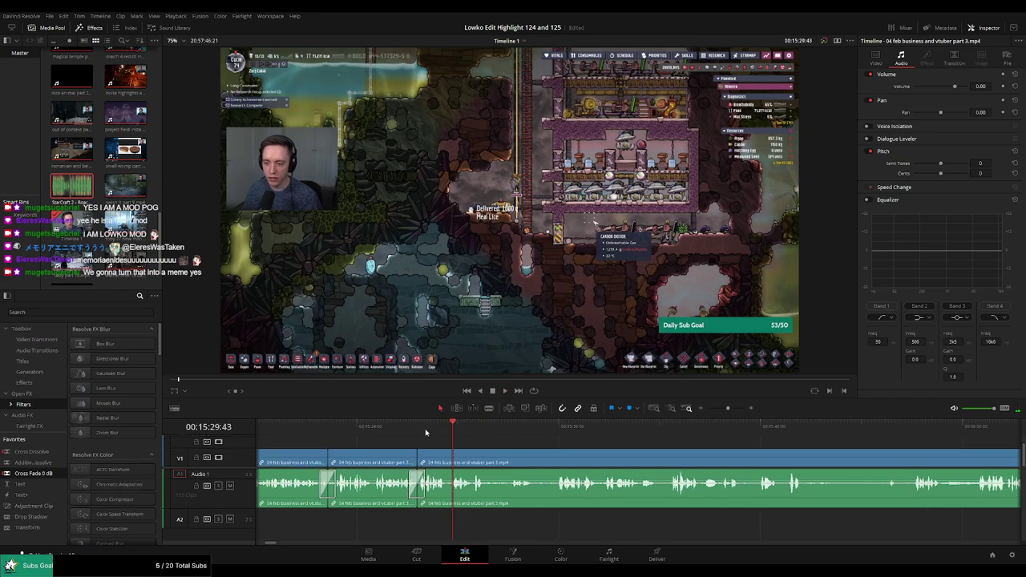
{"action": "left_click", "coordinate": [425, 433]}
{"action": "key", "text": "space"}
{"action": "scroll", "coordinate": [389, 438], "scroll_direction": "right", "scroll_amount": 3}
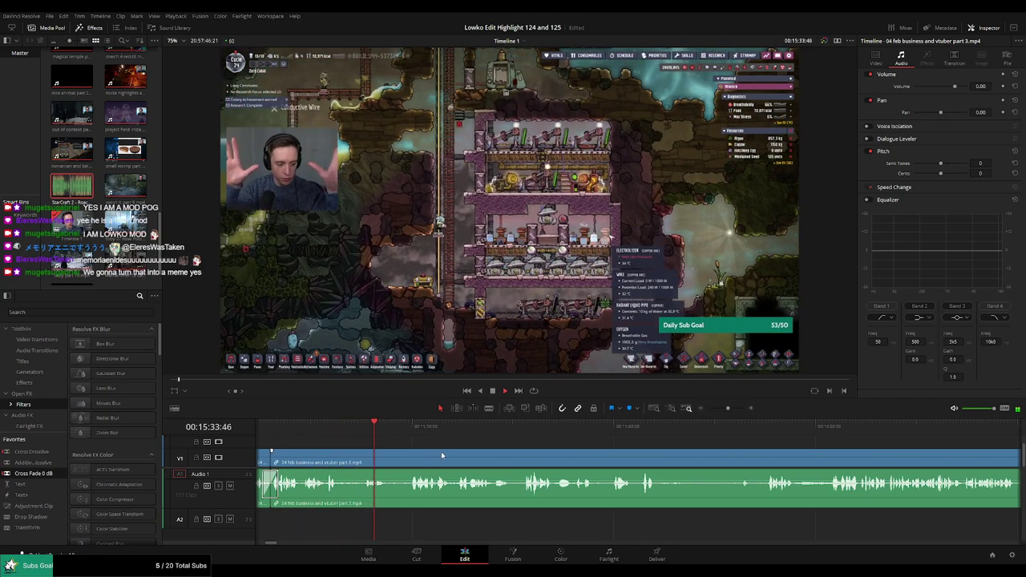
Split the footage and remove a short piece, closing the gap
{"action": "scroll", "coordinate": [473, 452], "scroll_direction": "right", "scroll_amount": 2}
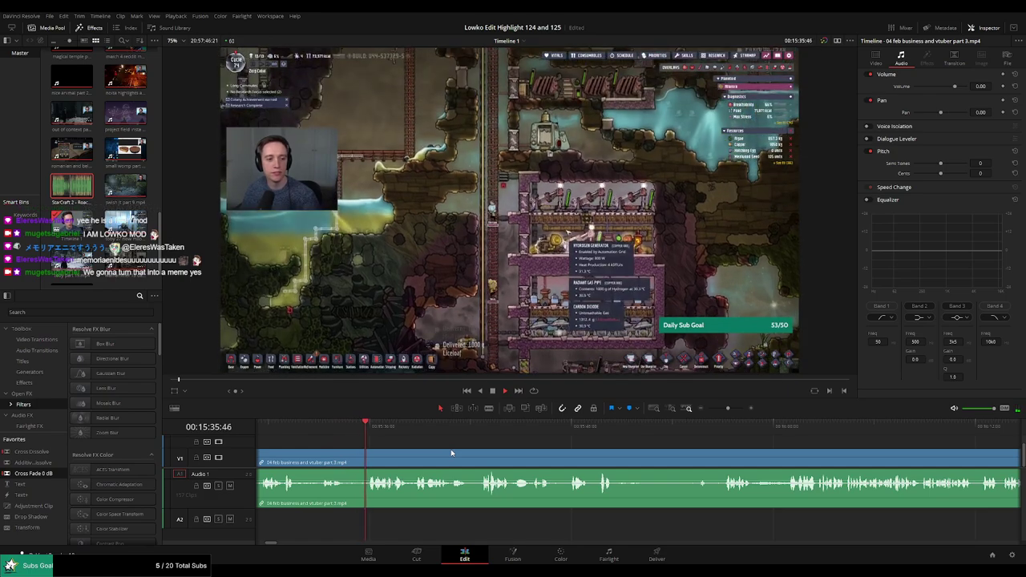
{"action": "scroll", "coordinate": [442, 451], "scroll_direction": "right", "scroll_amount": 1}
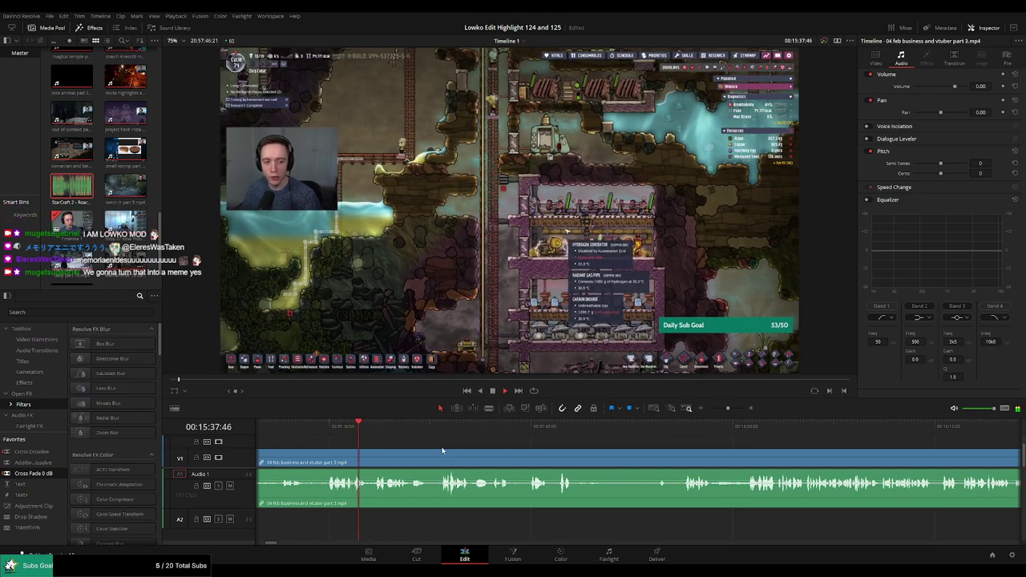
{"action": "scroll", "coordinate": [443, 450], "scroll_direction": "right", "scroll_amount": 2}
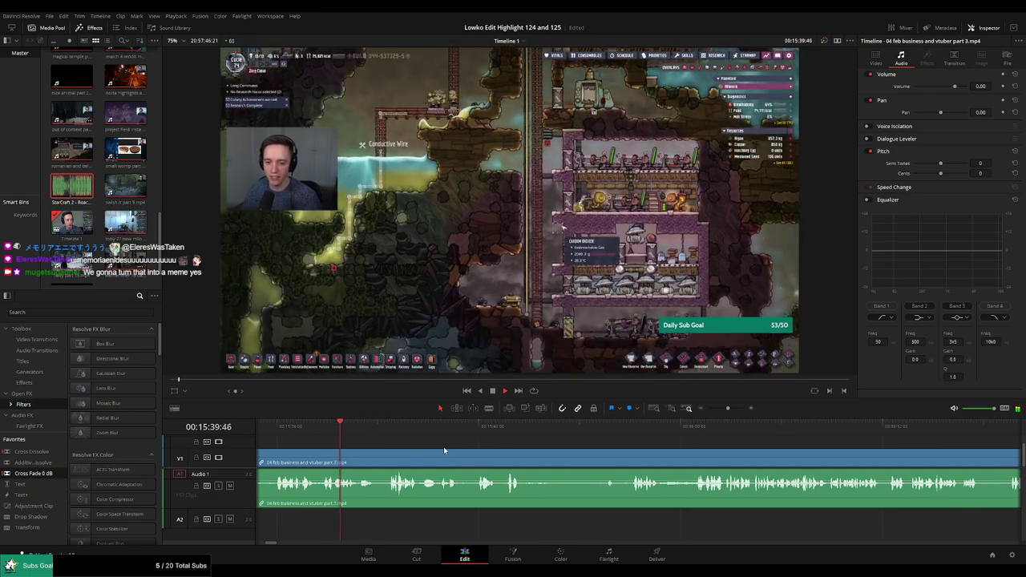
{"action": "key", "text": "b"}
{"action": "left_click", "coordinate": [374, 457]}
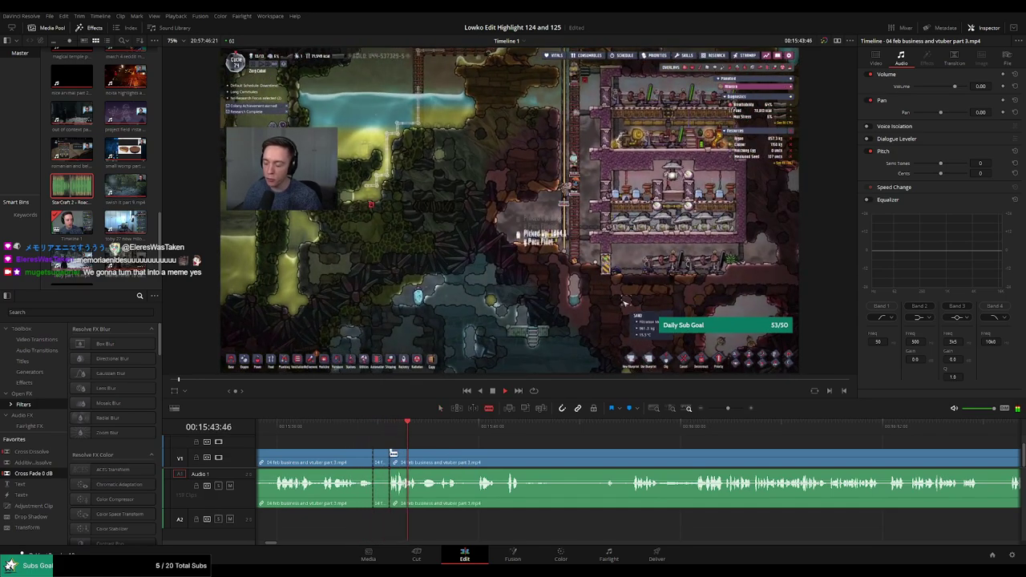
{"action": "key", "text": "Delete"}
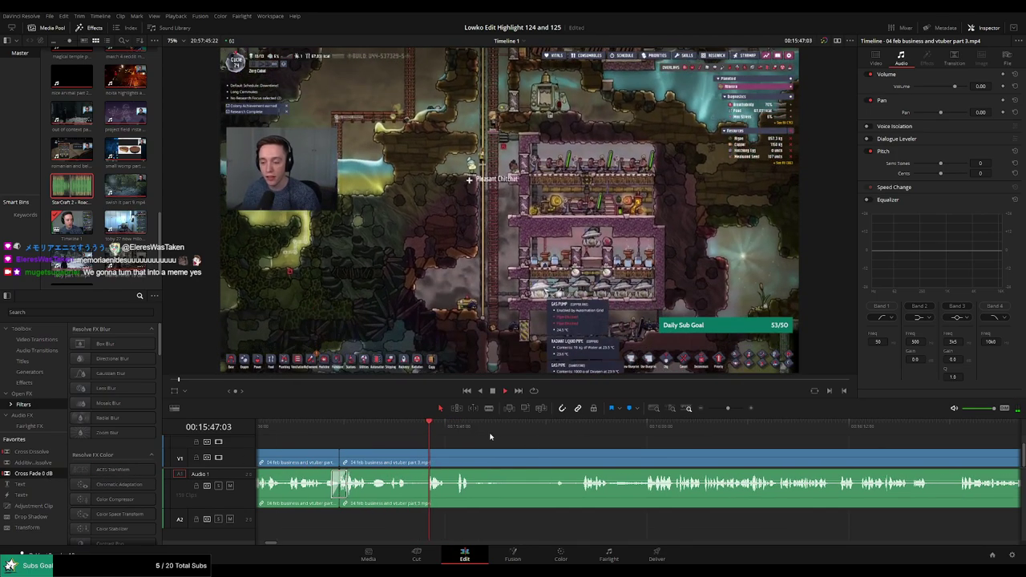
{"action": "left_click", "coordinate": [303, 426]}
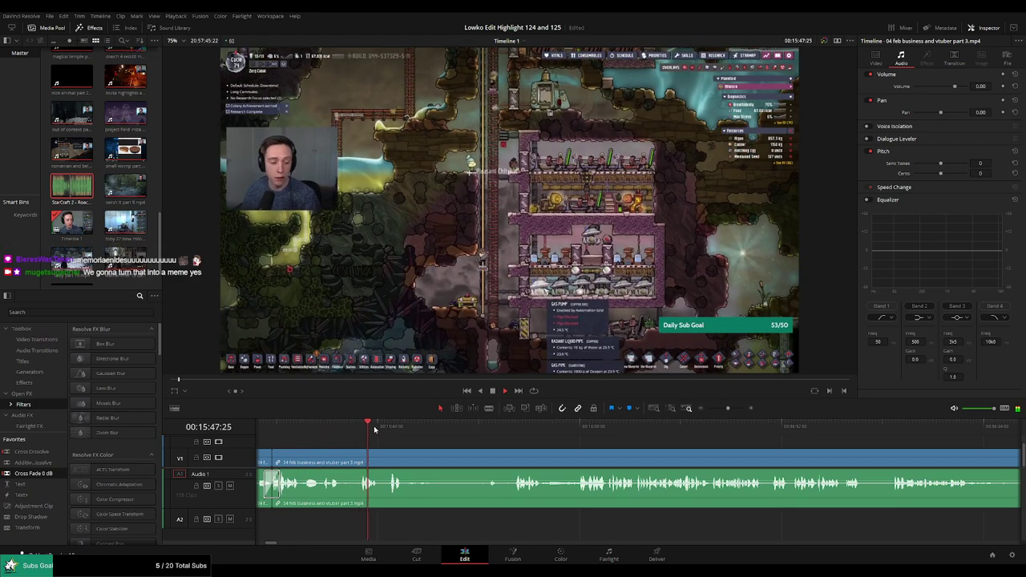
Blade around the unwanted stretch, ripple-delete the middle piece, and review the join
{"action": "key", "text": "b"}
{"action": "left_click", "coordinate": [376, 463]}
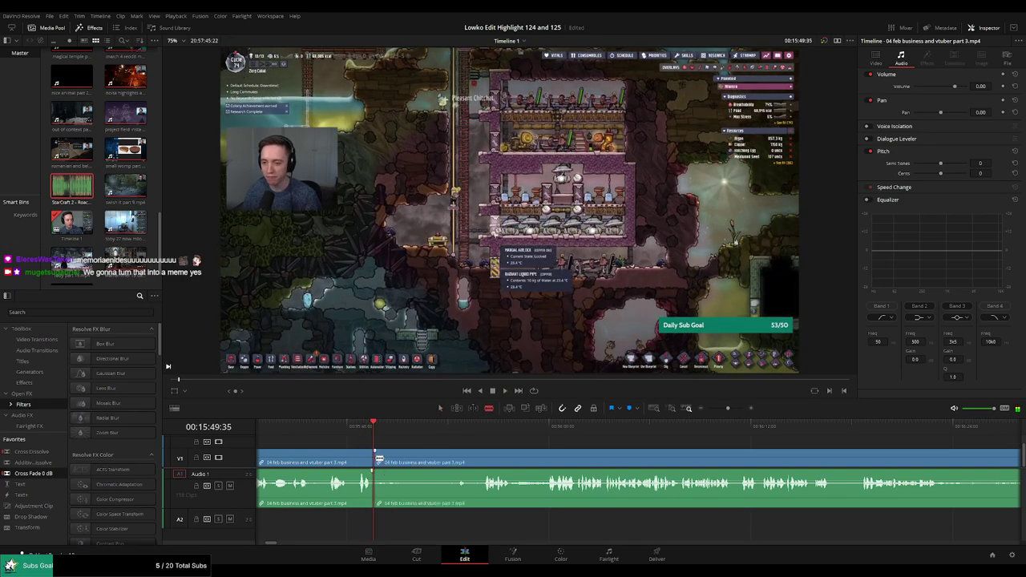
{"action": "left_click", "coordinate": [484, 425]}
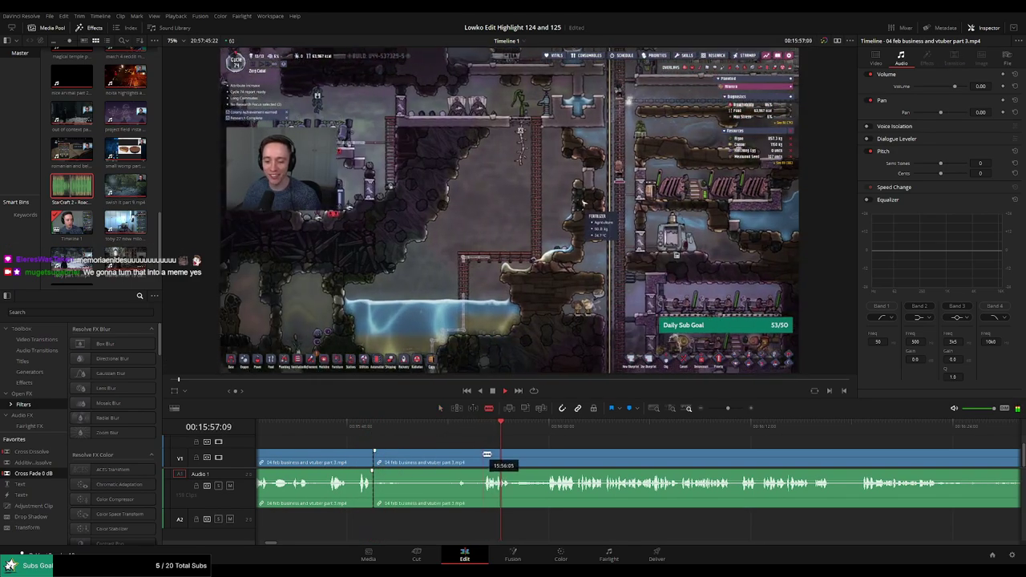
{"action": "left_click", "coordinate": [481, 463]}
{"action": "key", "text": "a"}
{"action": "left_click", "coordinate": [461, 460]}
{"action": "key", "text": "Delete"}
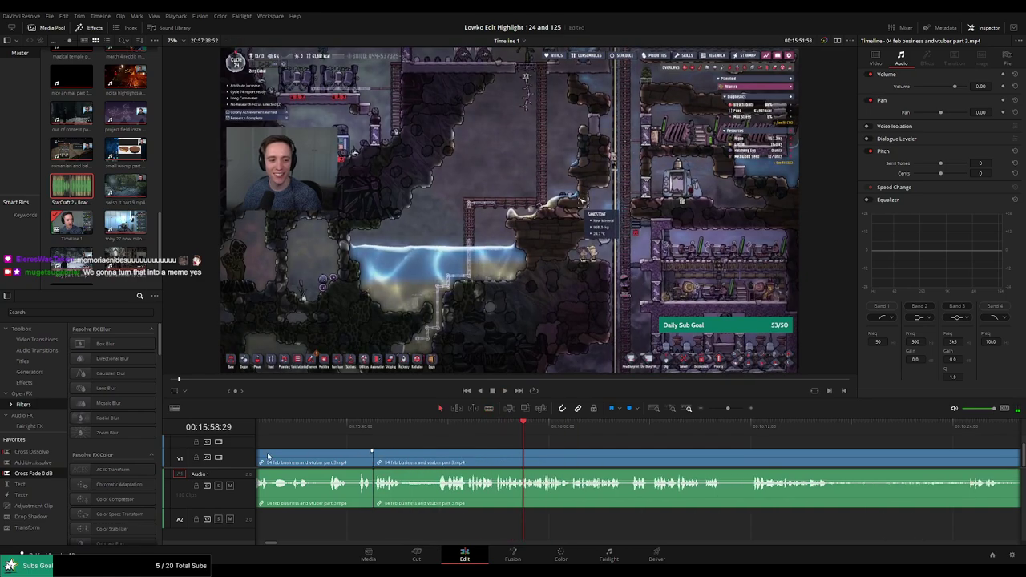
{"action": "left_click", "coordinate": [403, 425]}
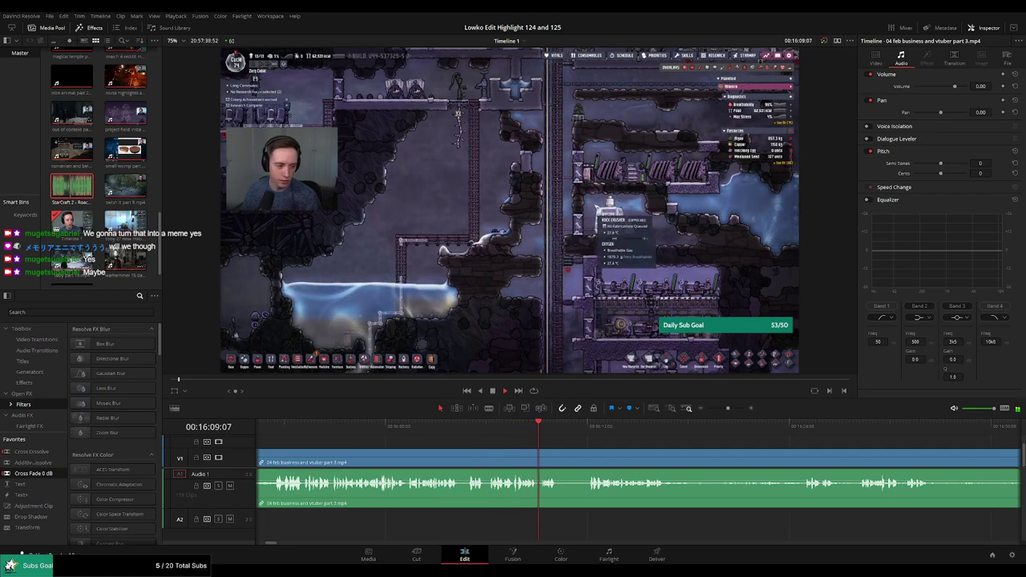
Blade both ends of the first dull part and ripple-delete the short piece
{"action": "key", "text": "b"}
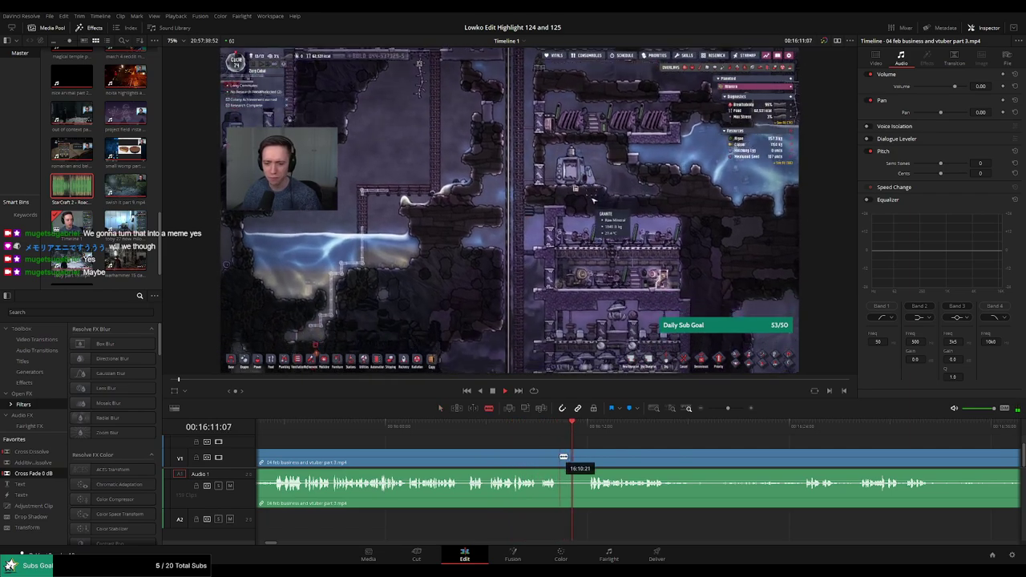
{"action": "left_click", "coordinate": [559, 457]}
{"action": "left_click", "coordinate": [588, 457]}
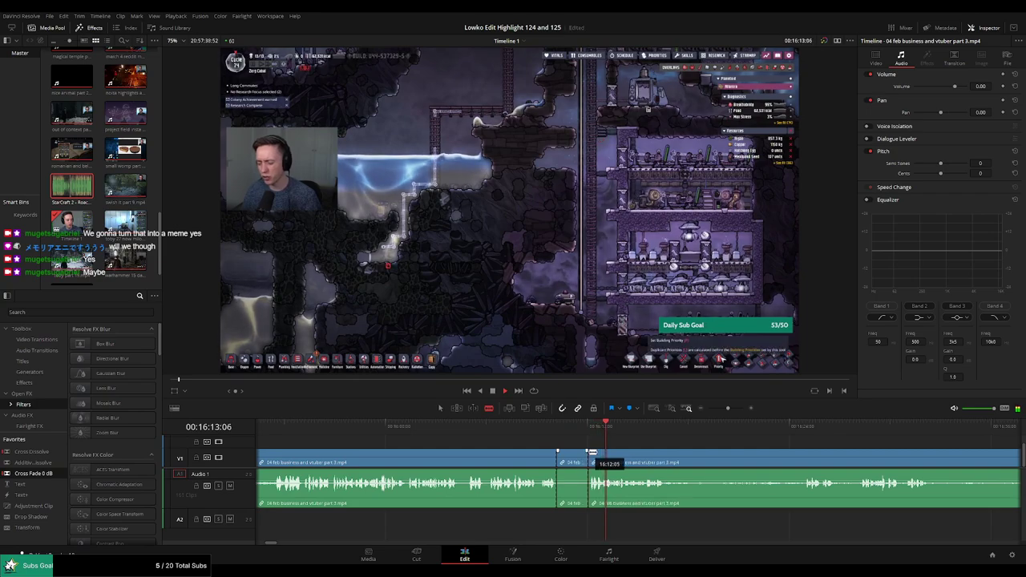
{"action": "key", "text": "a"}
{"action": "left_click", "coordinate": [574, 457]}
{"action": "key", "text": "Delete"}
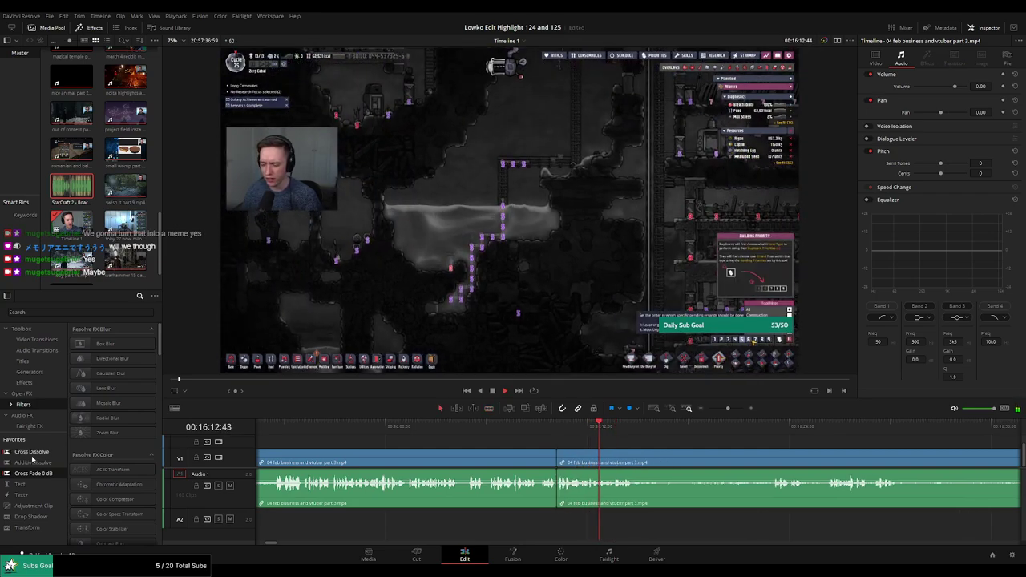
{"action": "left_click", "coordinate": [650, 450]}
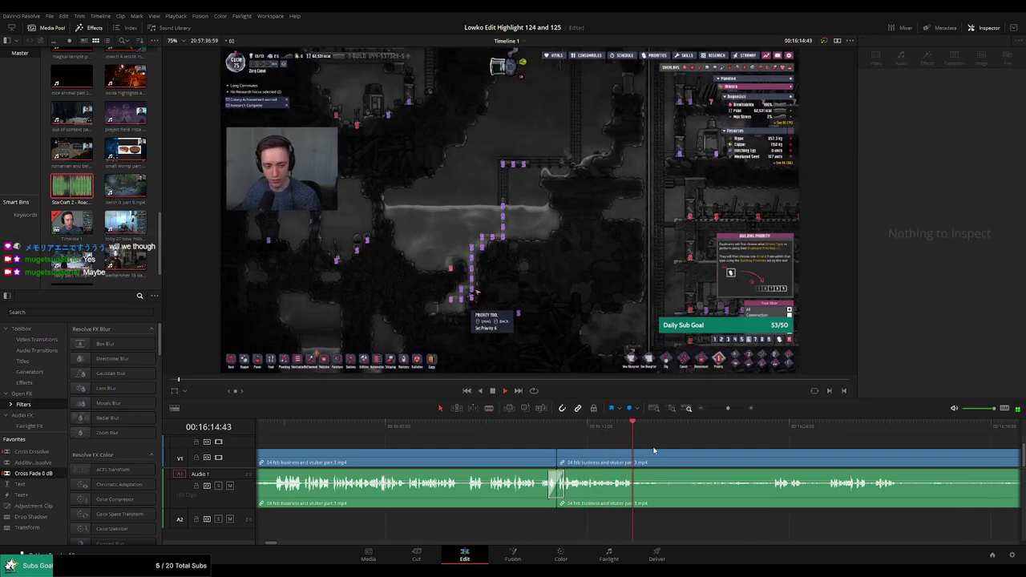
Cut out the second unwanted stretch and play back the new join
{"action": "key", "text": "b"}
{"action": "left_click", "coordinate": [646, 461]}
{"action": "left_click", "coordinate": [776, 431]}
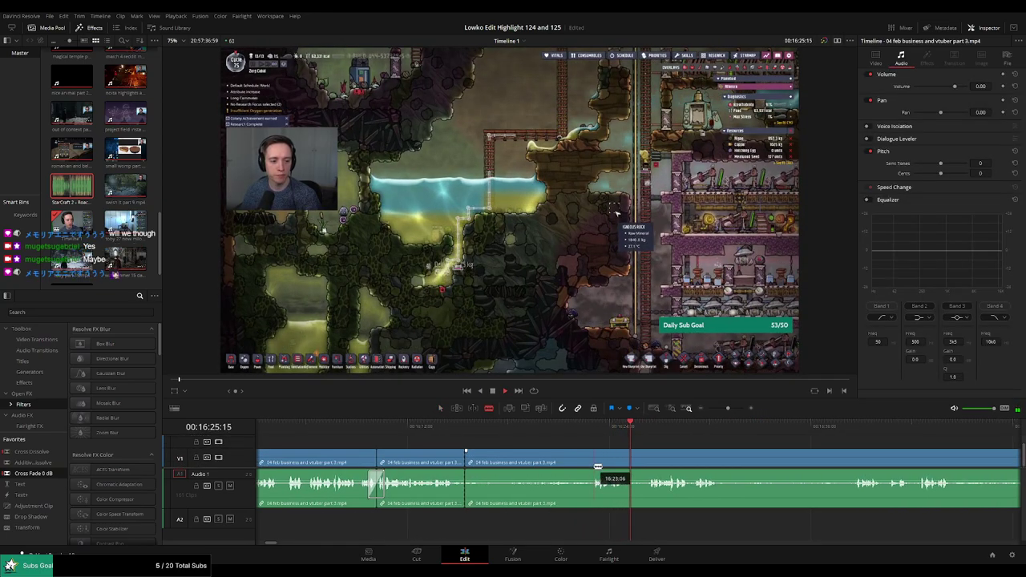
{"action": "key", "text": "a"}
{"action": "left_click", "coordinate": [570, 464]}
{"action": "key", "text": "Delete"}
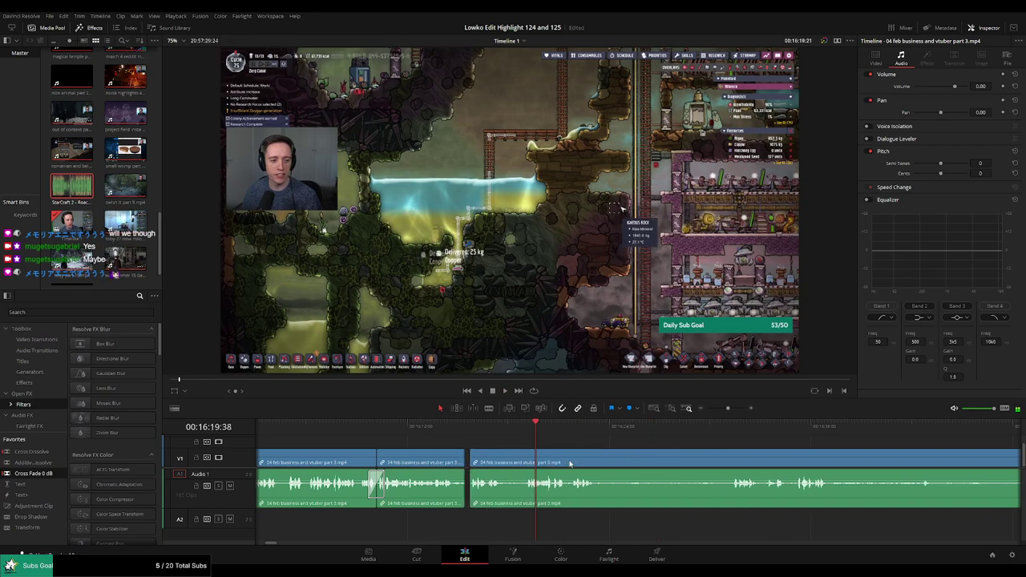
{"action": "key", "text": "space"}
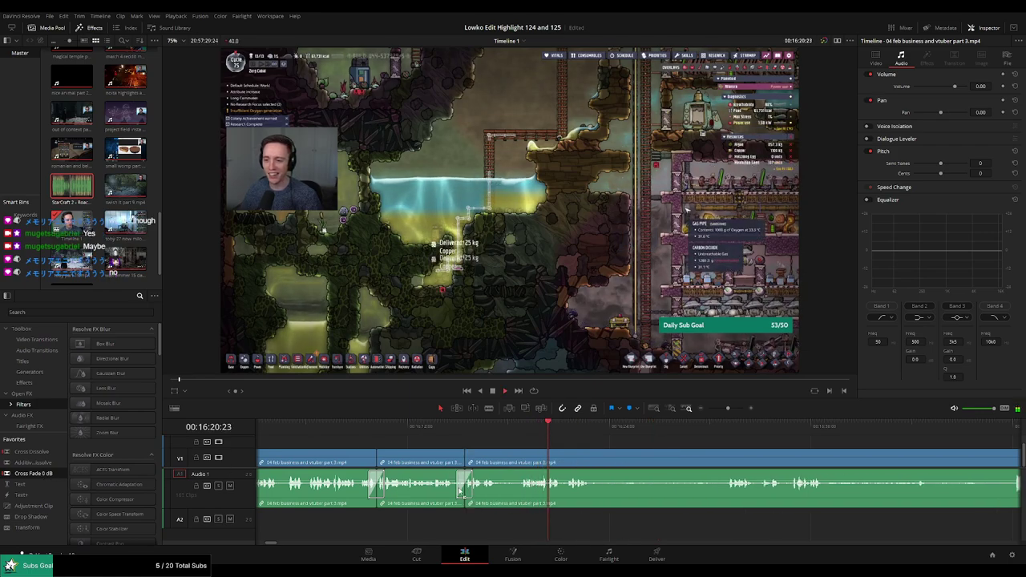
{"action": "left_click", "coordinate": [599, 453]}
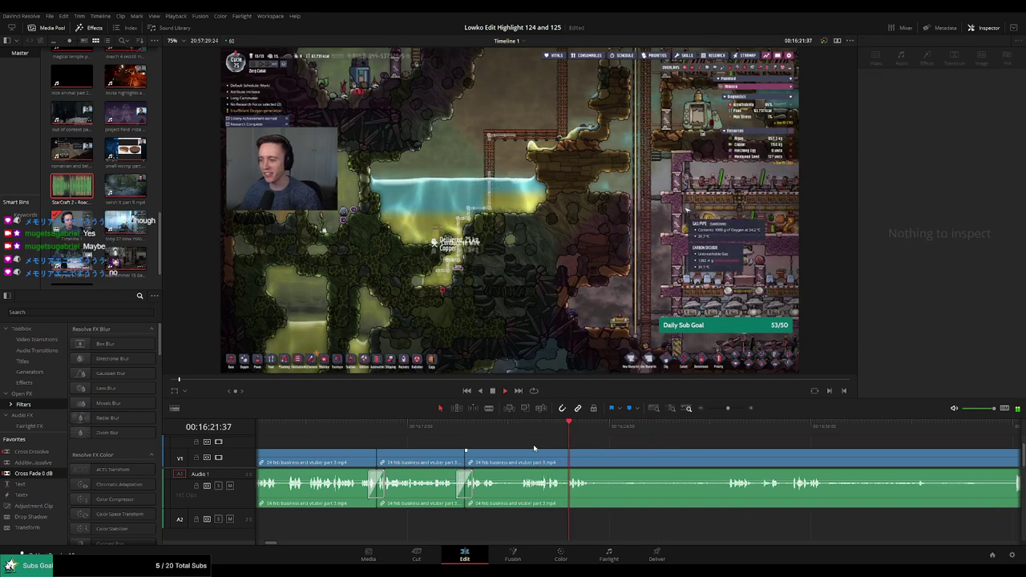
{"action": "left_click", "coordinate": [598, 455]}
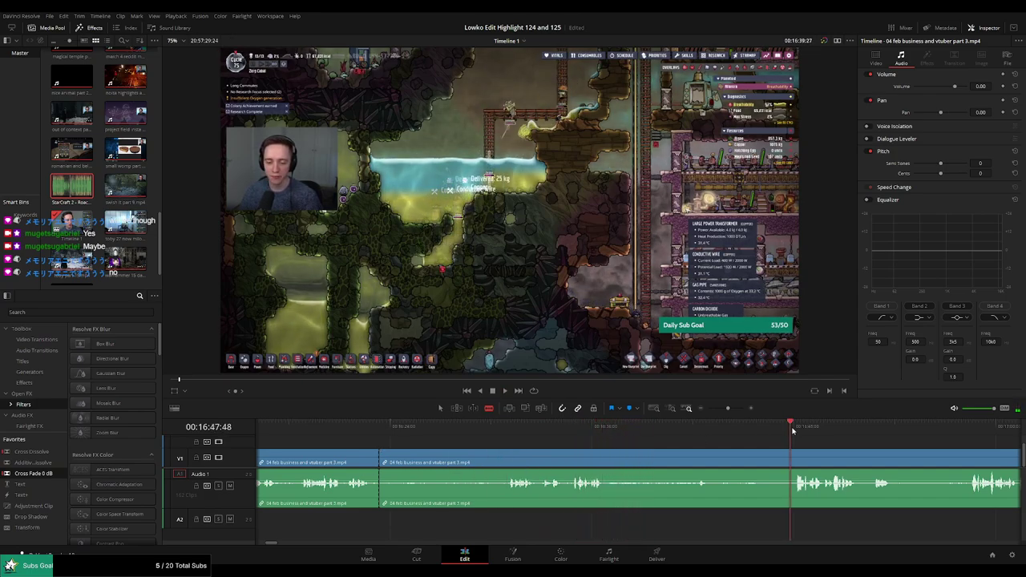
Locate the game's save dialog near 16:36, blade at it, and delete that short piece
{"action": "scroll", "coordinate": [891, 449], "scroll_direction": "right", "scroll_amount": 3}
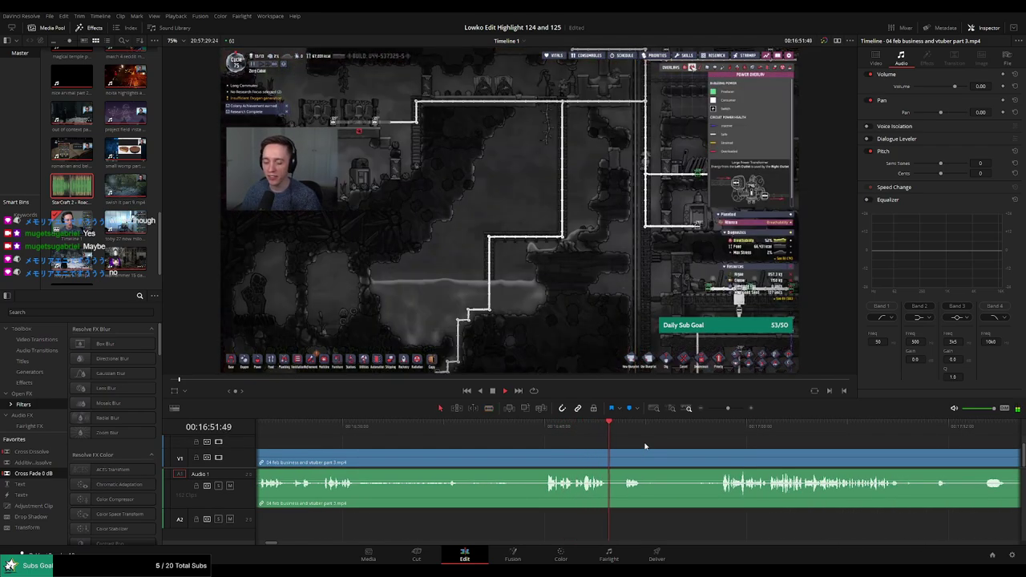
{"action": "left_click", "coordinate": [719, 433]}
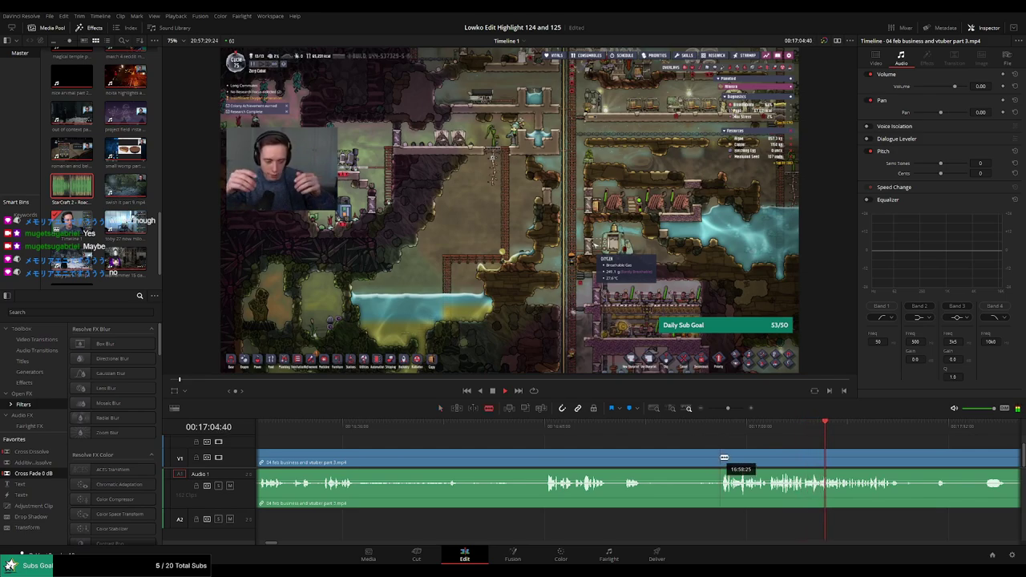
{"action": "left_click", "coordinate": [281, 426]}
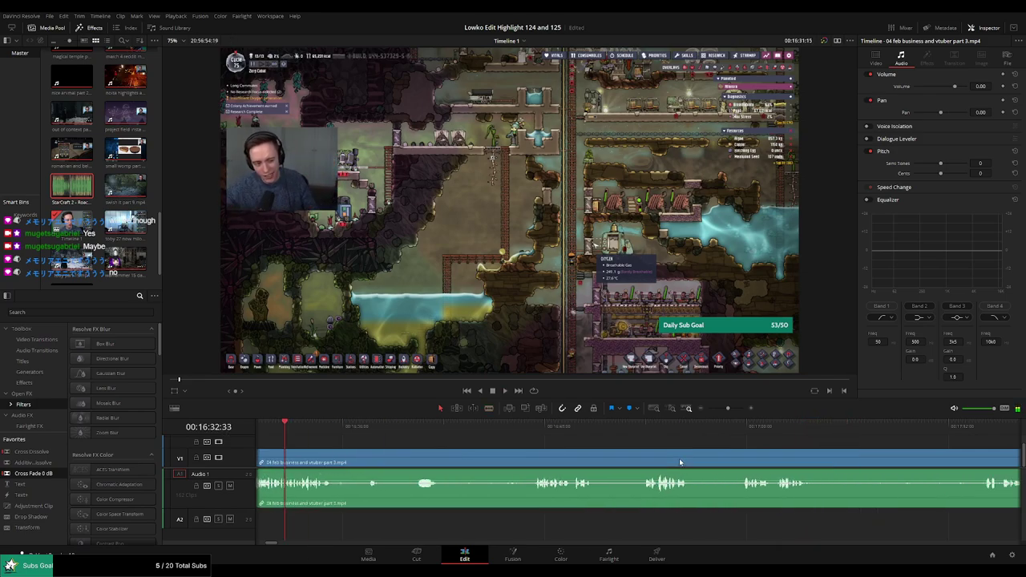
{"action": "key", "text": "space"}
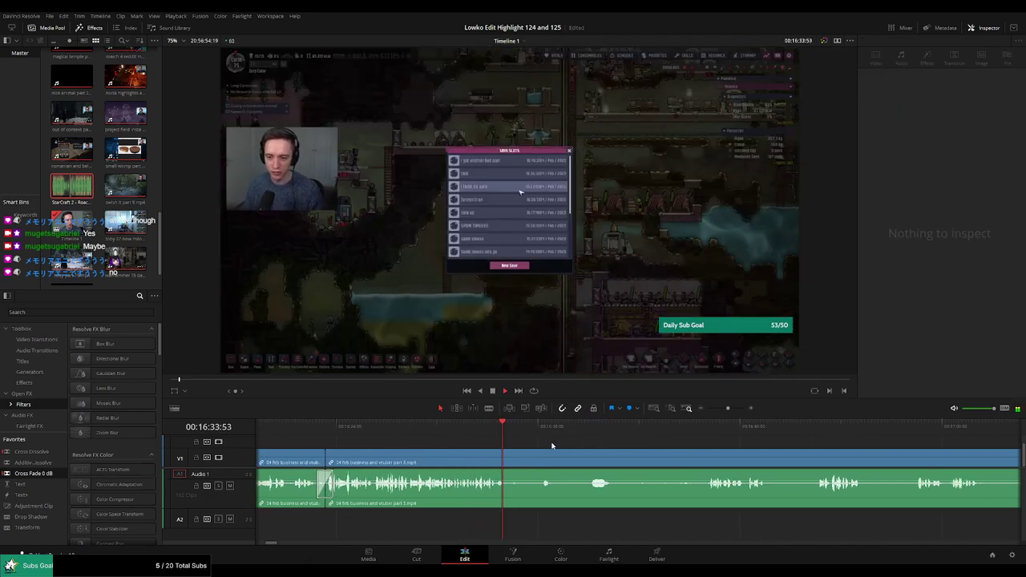
{"action": "key", "text": "b"}
{"action": "left_click", "coordinate": [513, 452]}
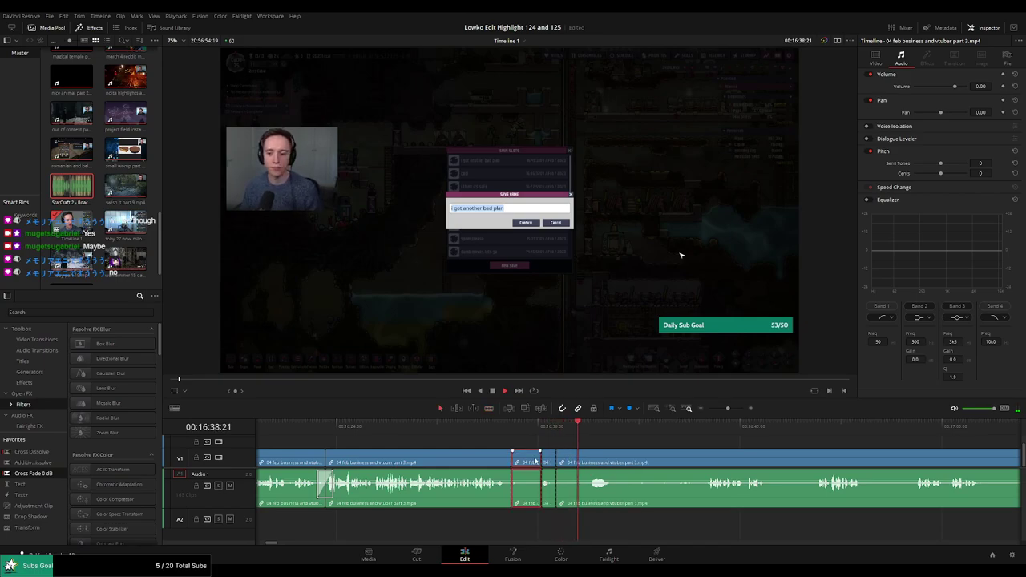
{"action": "key", "text": "Delete"}
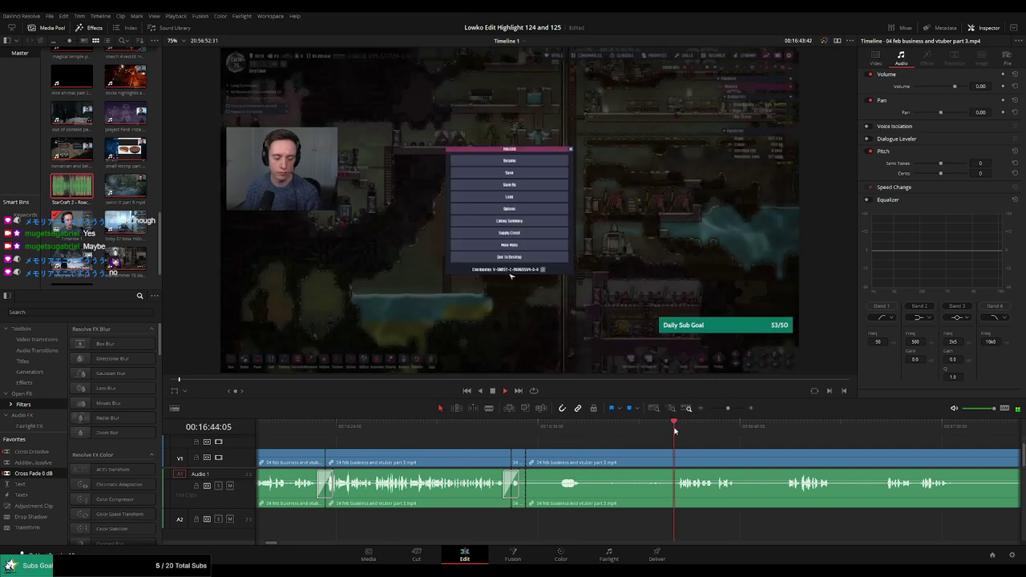
{"action": "key", "text": "b"}
{"action": "scroll", "coordinate": [700, 440], "scroll_direction": "right", "scroll_amount": 2}
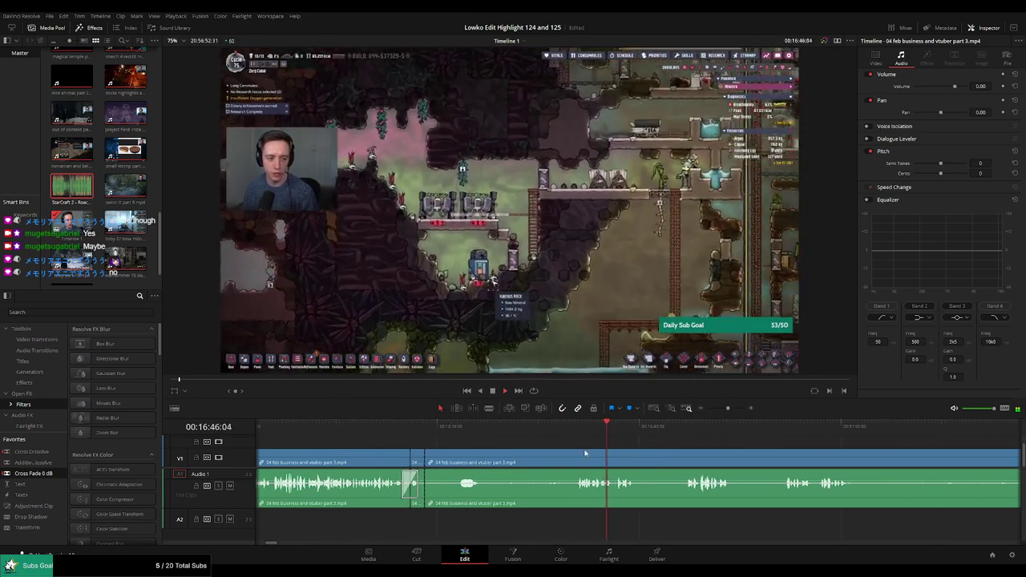
{"action": "left_click", "coordinate": [574, 461]}
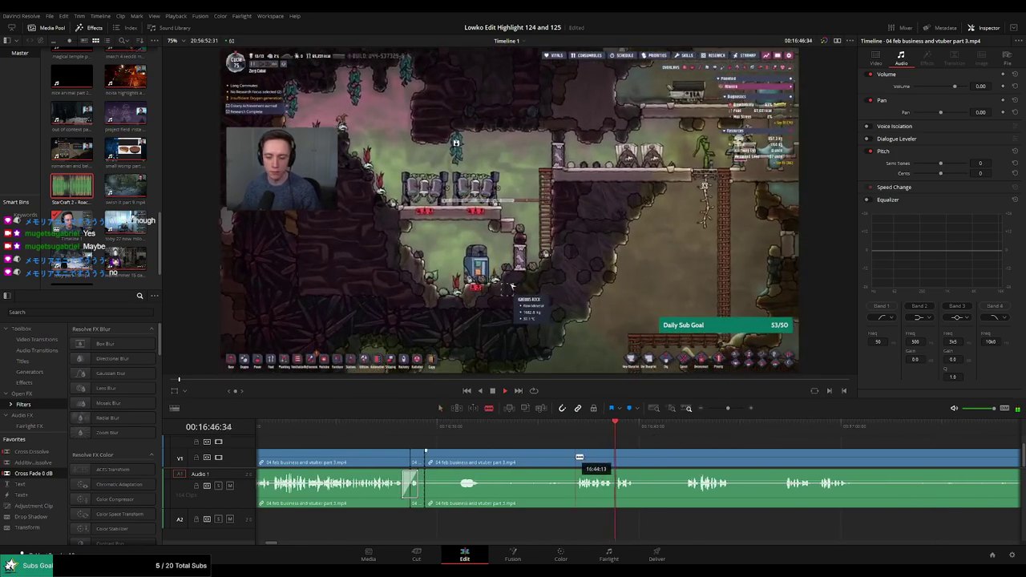
{"action": "left_click", "coordinate": [635, 461]}
{"action": "left_click", "coordinate": [686, 461]}
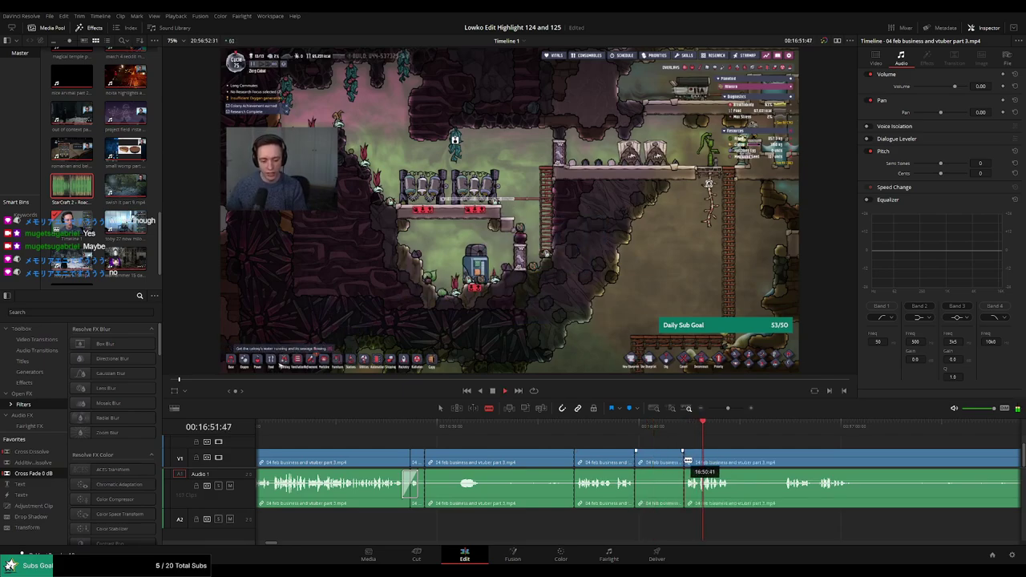
{"action": "left_click", "coordinate": [730, 461]}
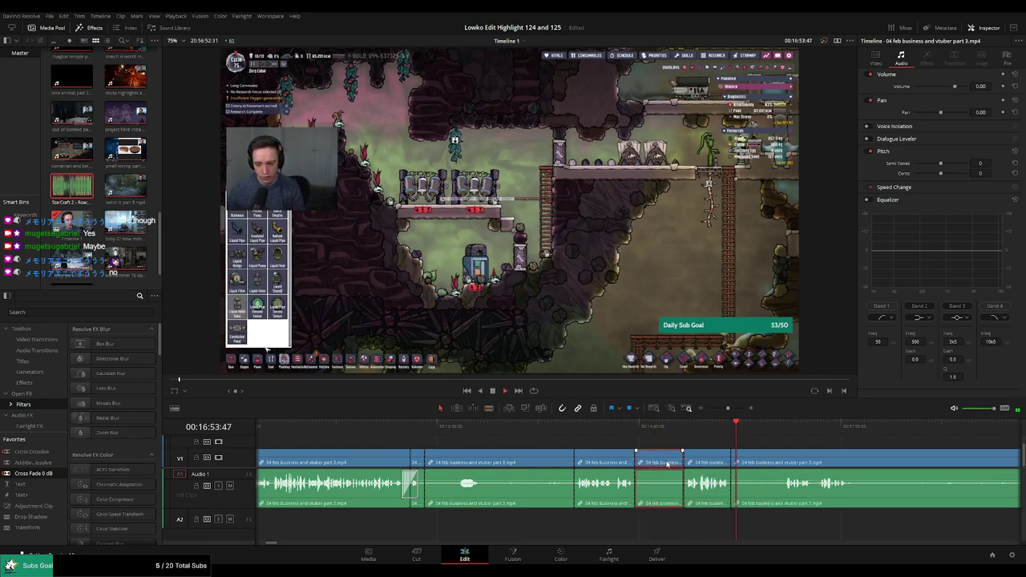
{"action": "key", "text": "BackSpace"}
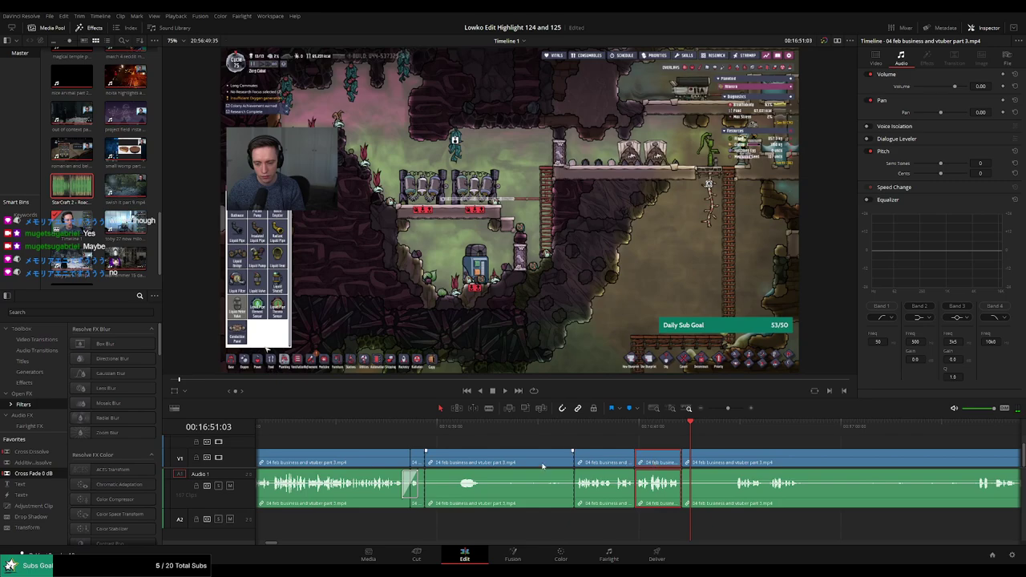
{"action": "key", "text": "BackSpace"}
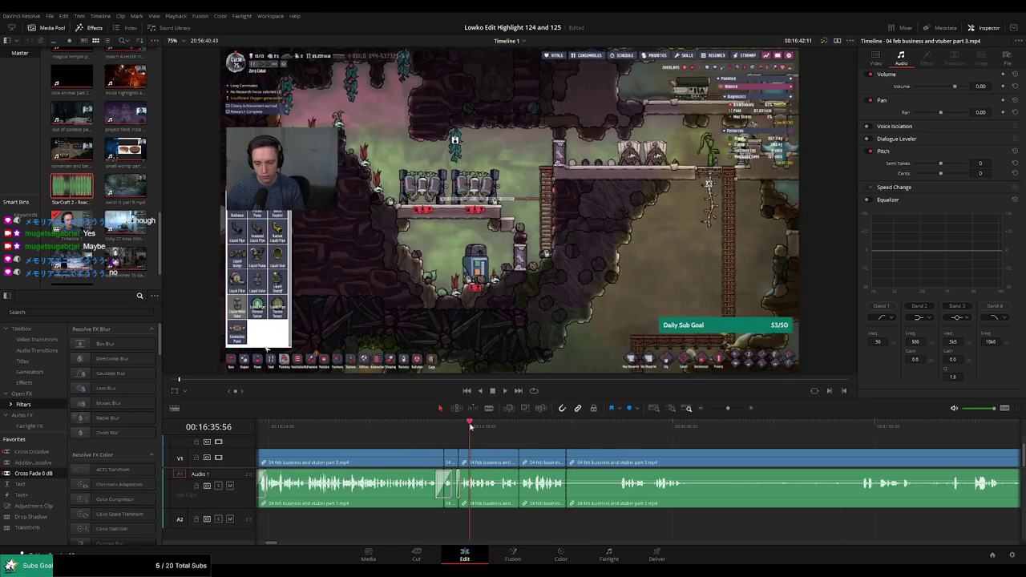
{"action": "key", "text": "space"}
{"action": "left_click", "coordinate": [605, 426]}
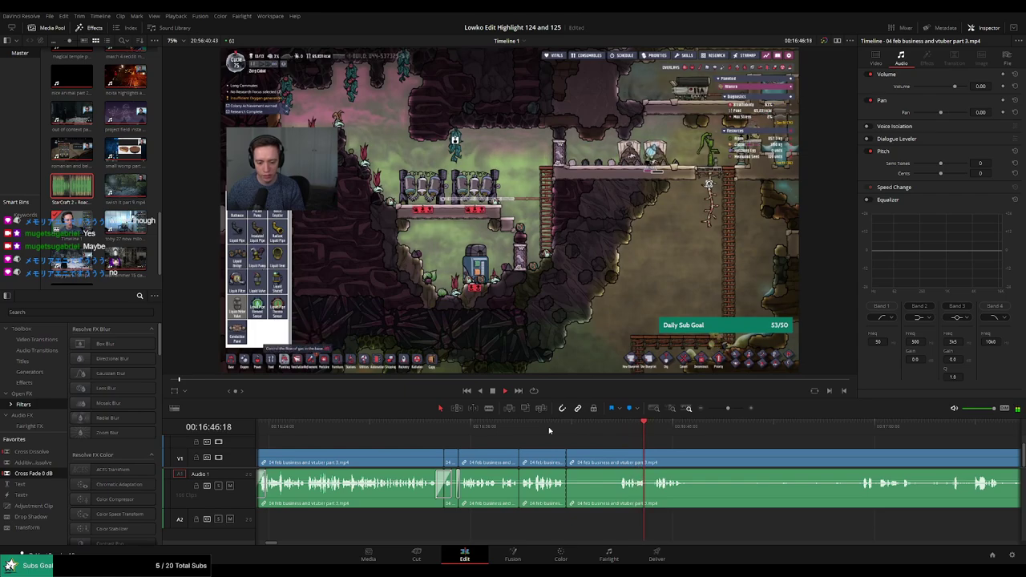
{"action": "left_click", "coordinate": [521, 426]}
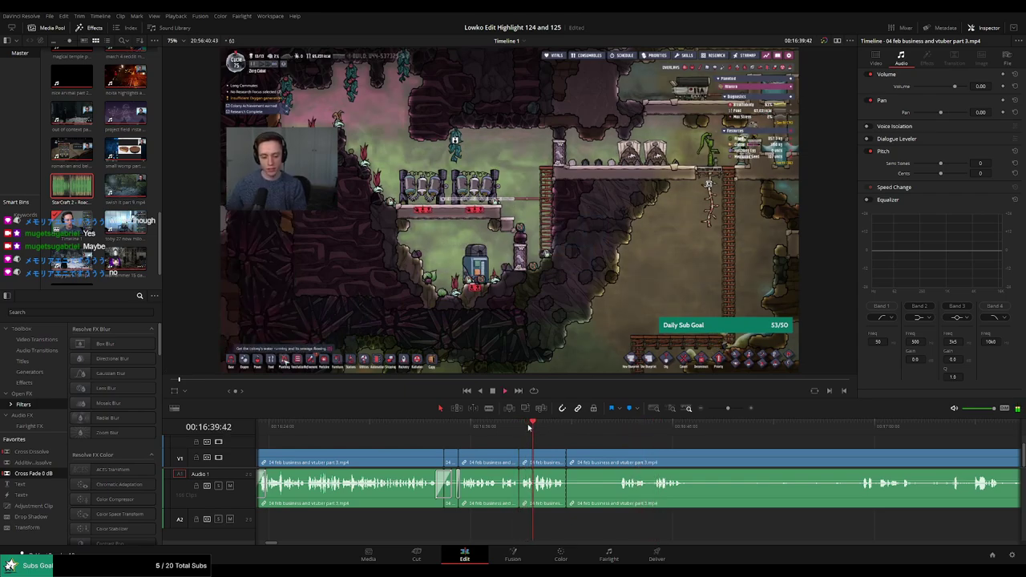
{"action": "left_click", "coordinate": [553, 462]}
{"action": "key", "text": "Delete"}
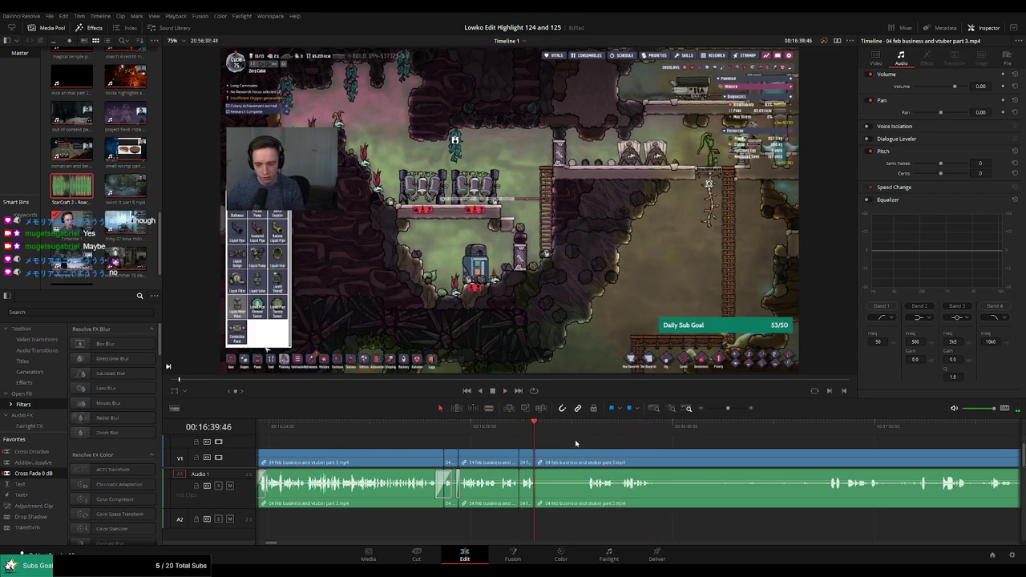
{"action": "key", "text": "l"}
{"action": "key", "text": "l"}
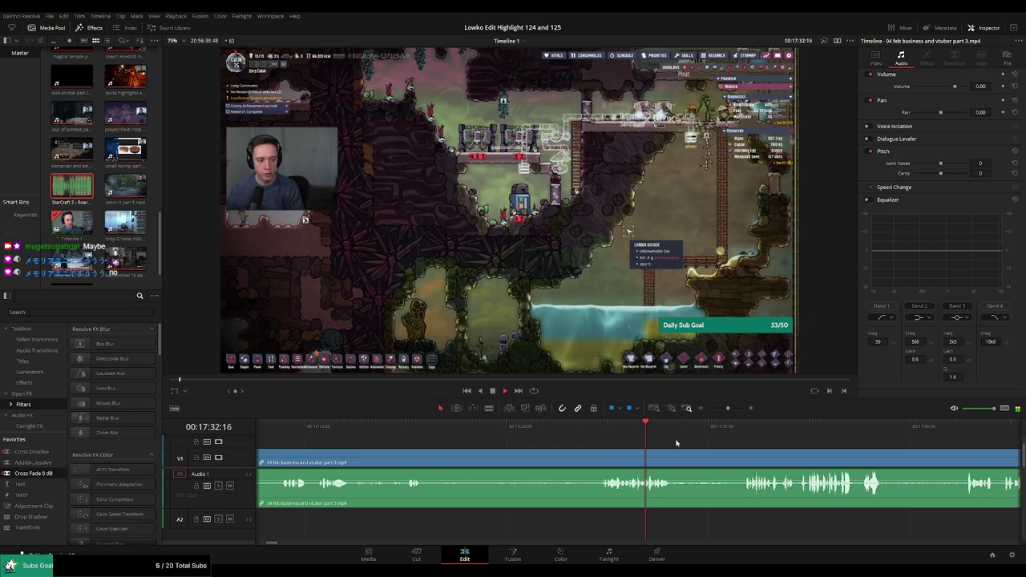
{"action": "left_click", "coordinate": [740, 427]}
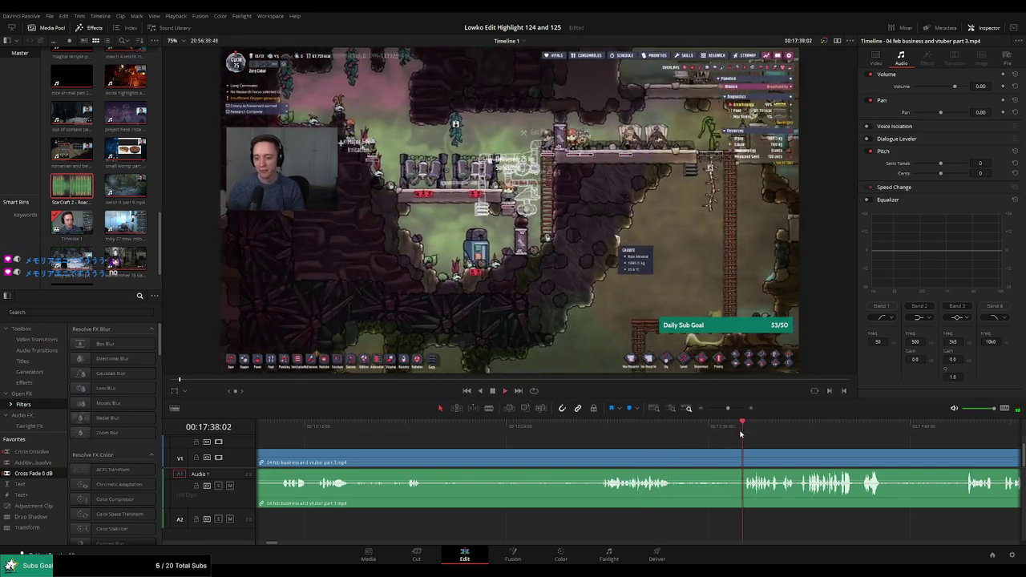
{"action": "mouse_move", "coordinate": [728, 408]}
{"action": "left_mouse_down"}
{"action": "mouse_move", "coordinate": [716, 409]}
{"action": "mouse_move", "coordinate": [728, 409]}
{"action": "left_mouse_up"}
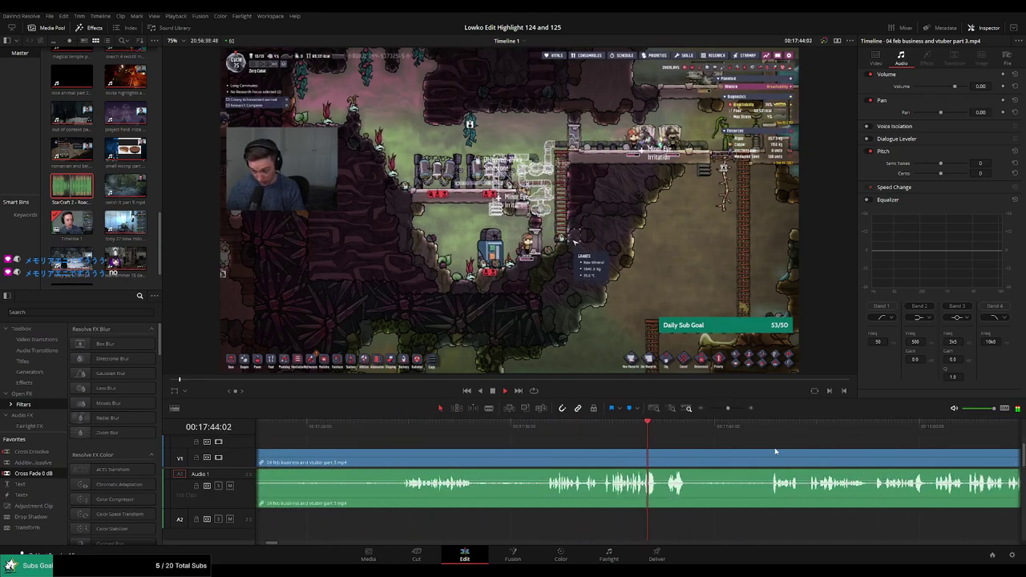
{"action": "left_click", "coordinate": [448, 433]}
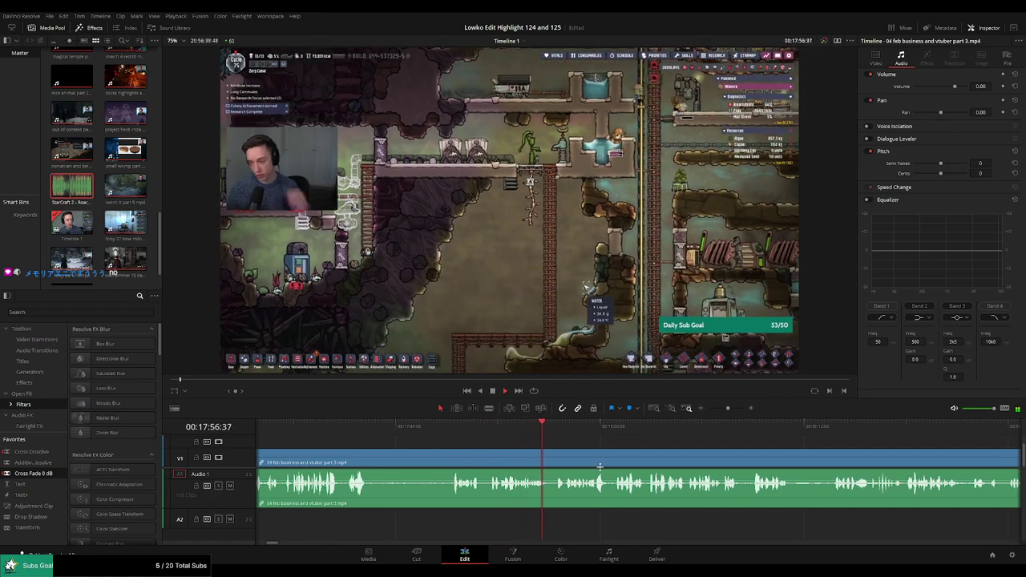
{"action": "scroll", "coordinate": [601, 445], "scroll_direction": "right", "scroll_amount": 3}
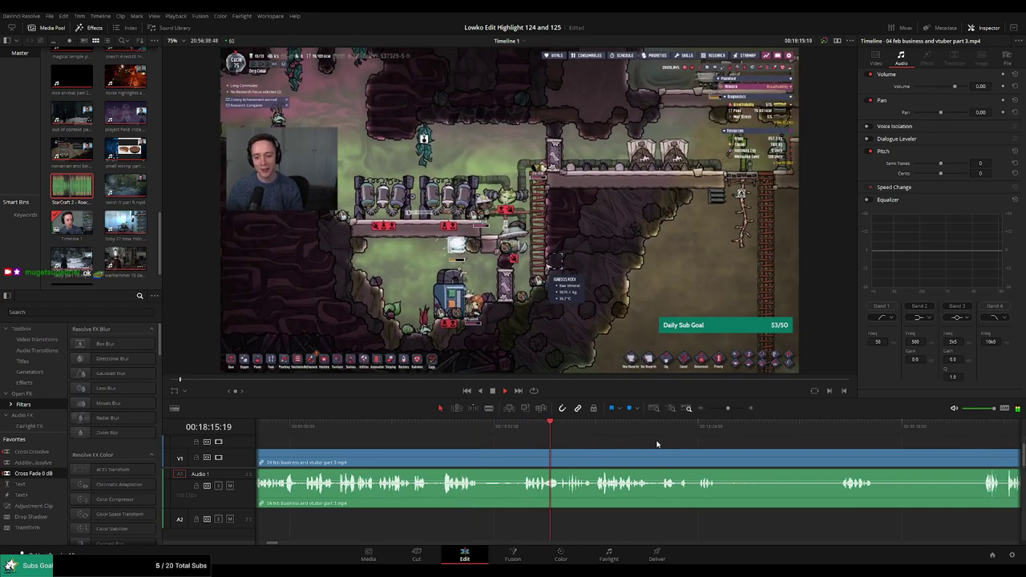
{"action": "left_click_drag", "start_coordinate": [727, 409], "coordinate": [707, 409]}
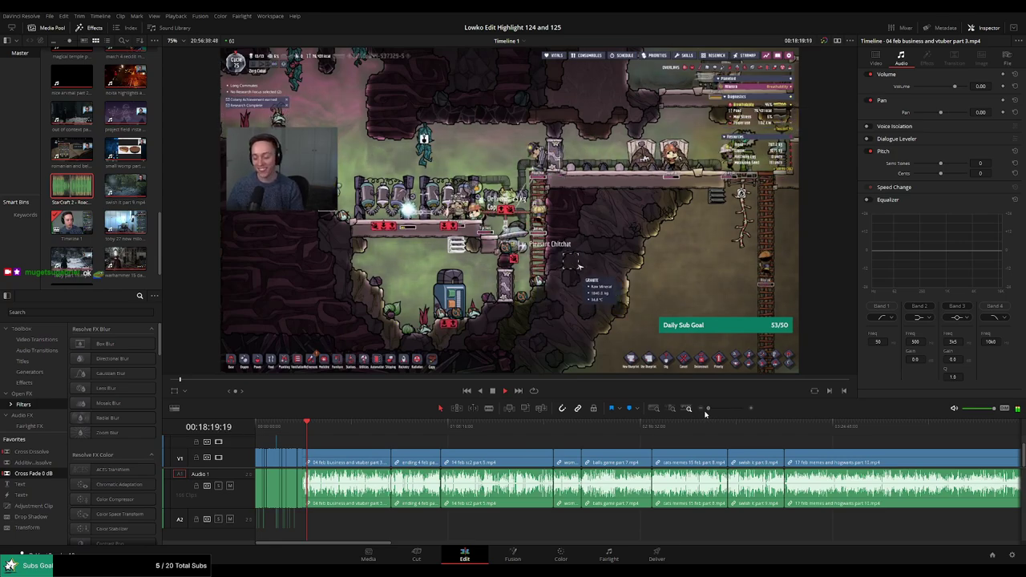
{"action": "left_click_drag", "start_coordinate": [706, 410], "coordinate": [729, 411]}
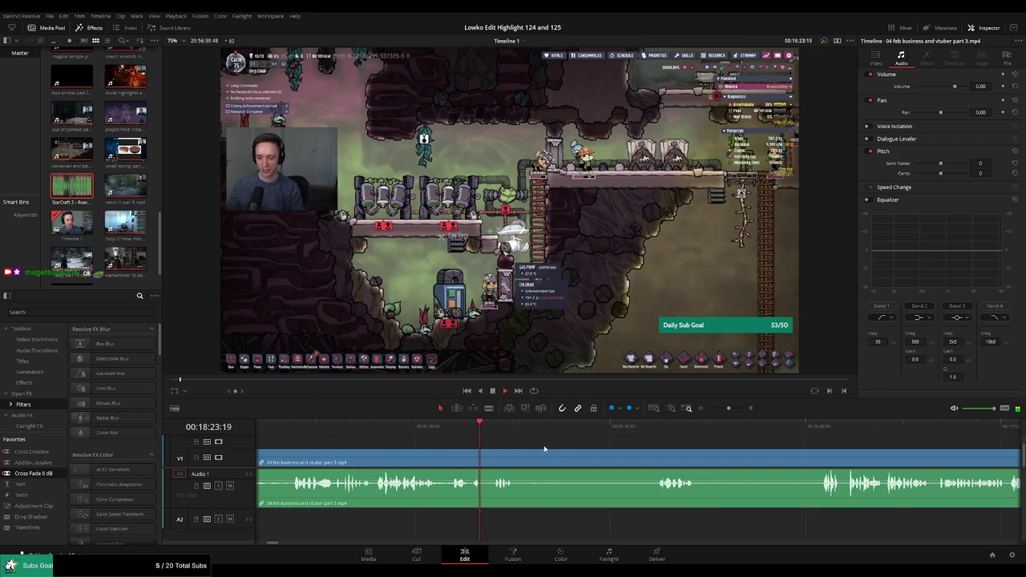
{"action": "scroll", "coordinate": [462, 443], "scroll_direction": "right", "scroll_amount": 3}
{"action": "left_click", "coordinate": [555, 426]}
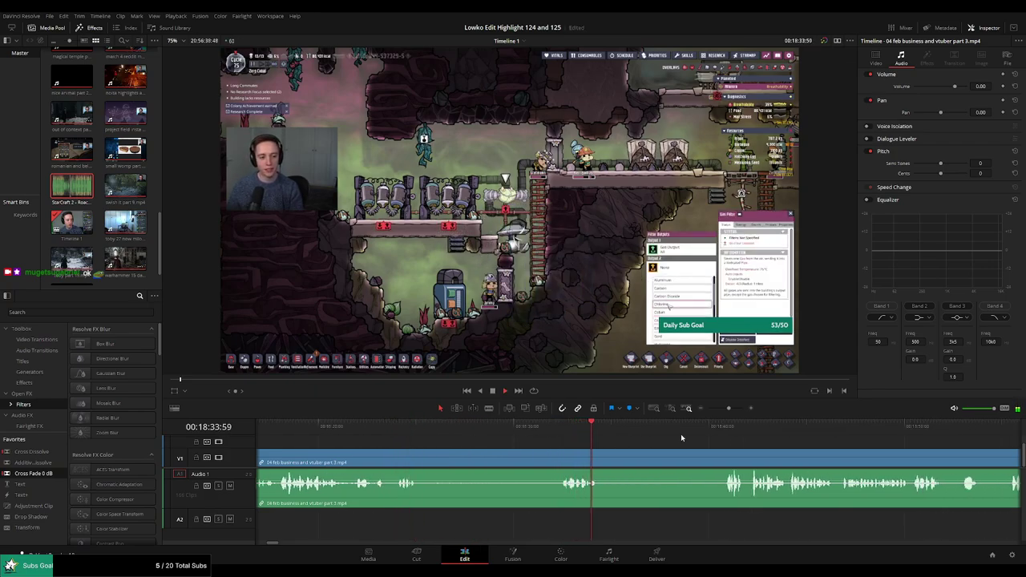
{"action": "scroll", "coordinate": [505, 433], "scroll_direction": "right", "scroll_amount": 9}
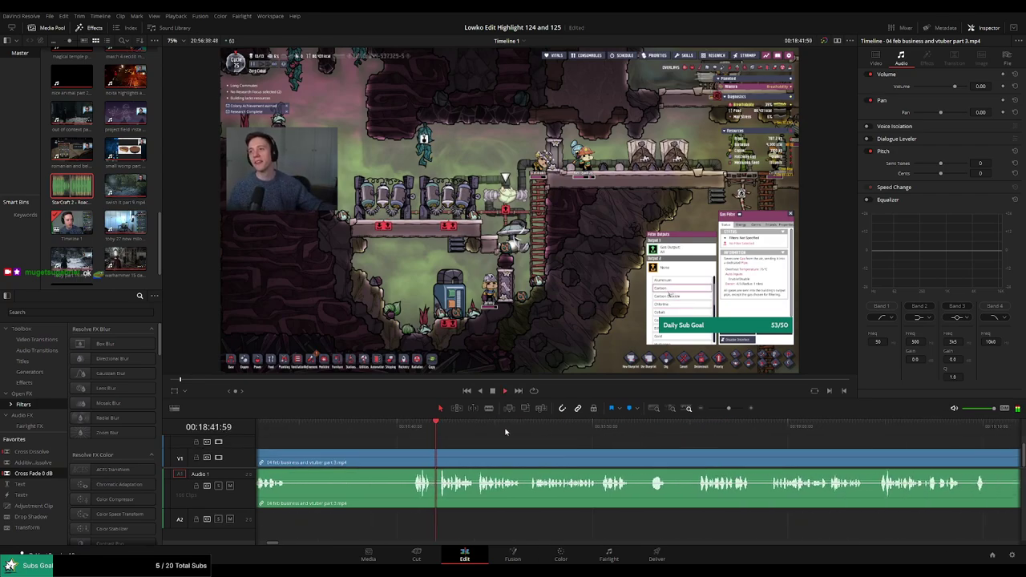
{"action": "scroll", "coordinate": [553, 439], "scroll_direction": "right", "scroll_amount": 1}
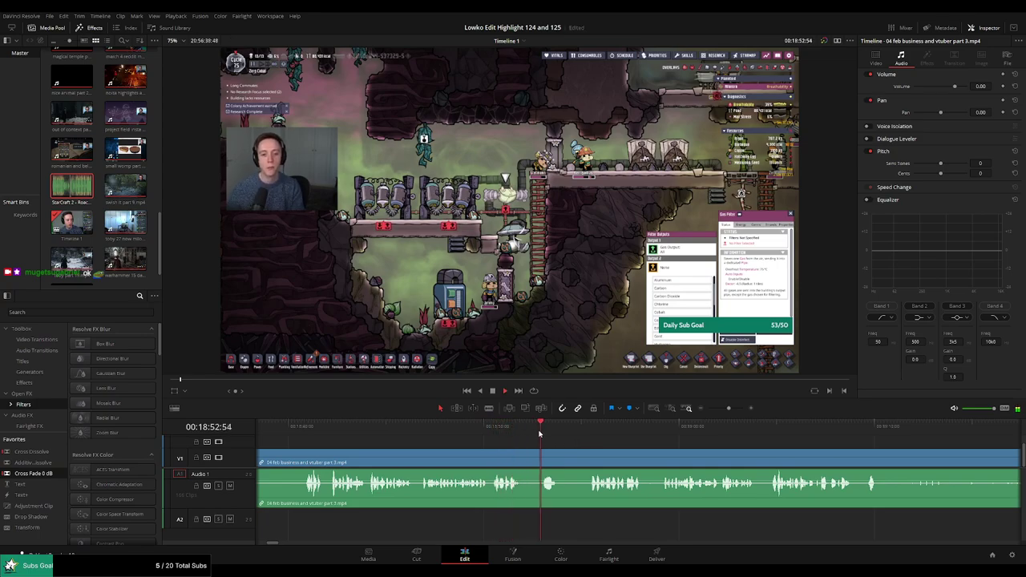
{"action": "left_click", "coordinate": [478, 434]}
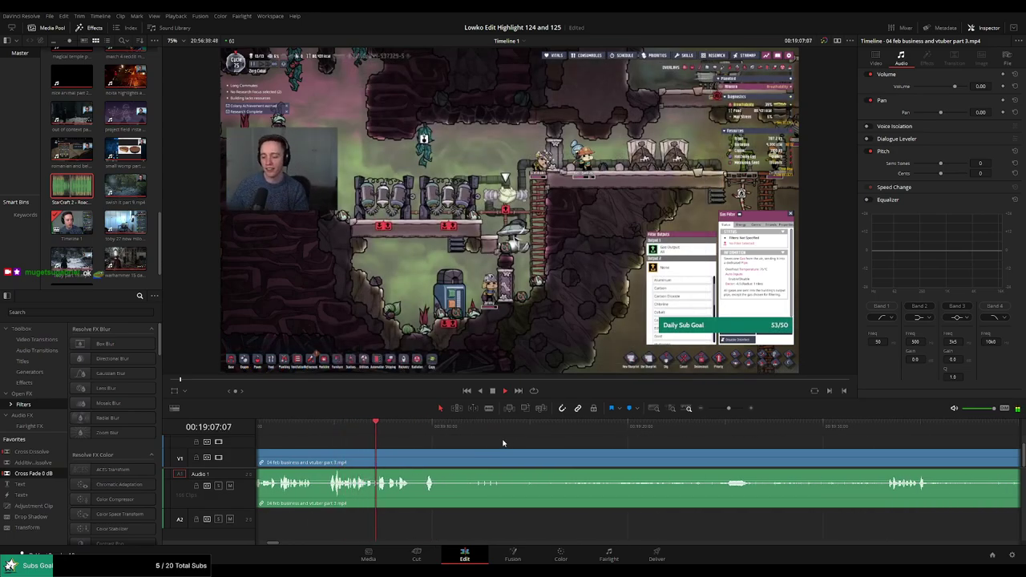
{"action": "left_click", "coordinate": [423, 432]}
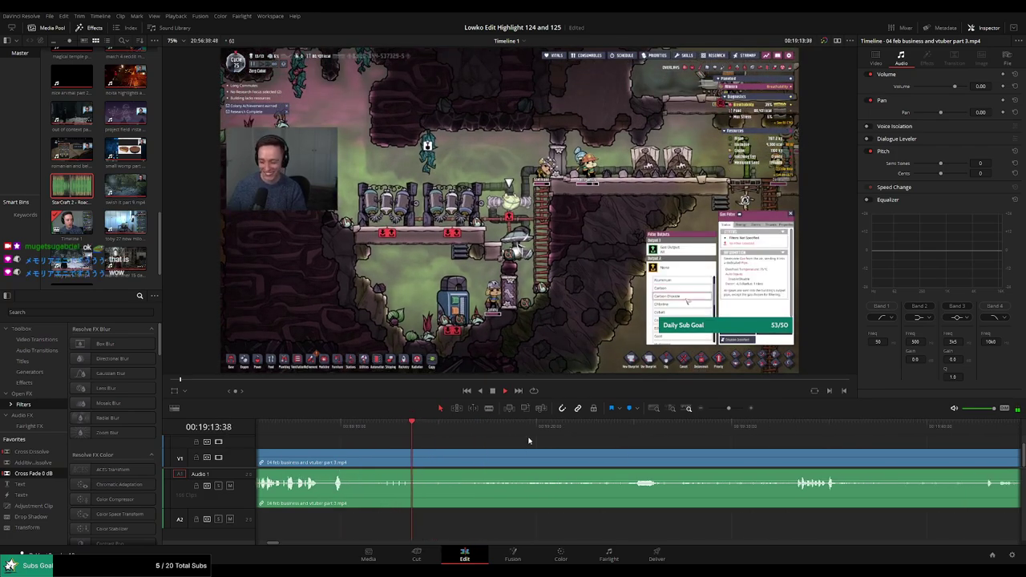
{"action": "left_click", "coordinate": [679, 438]}
{"action": "left_click", "coordinate": [791, 433]}
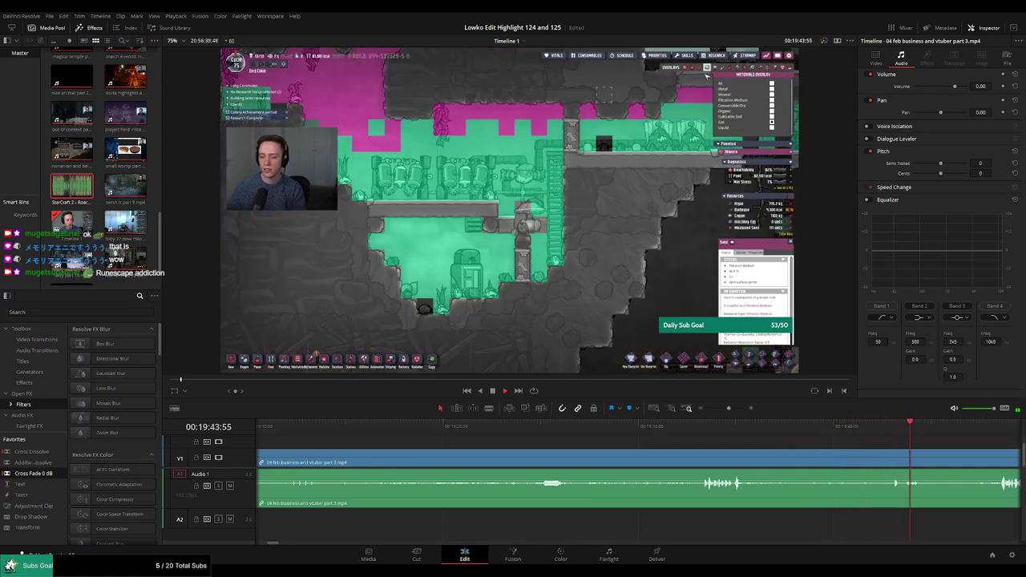
{"action": "key", "text": "space"}
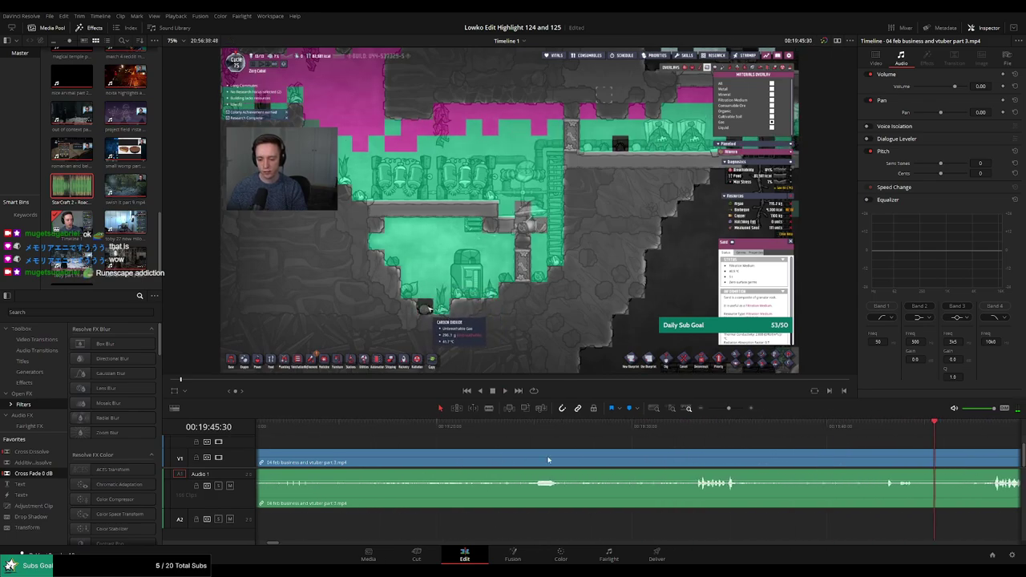
{"action": "scroll", "coordinate": [541, 449], "scroll_direction": "left", "scroll_amount": 3}
{"action": "left_click", "coordinate": [503, 425]}
{"action": "left_click_drag", "start_coordinate": [496, 426], "coordinate": [419, 430]}
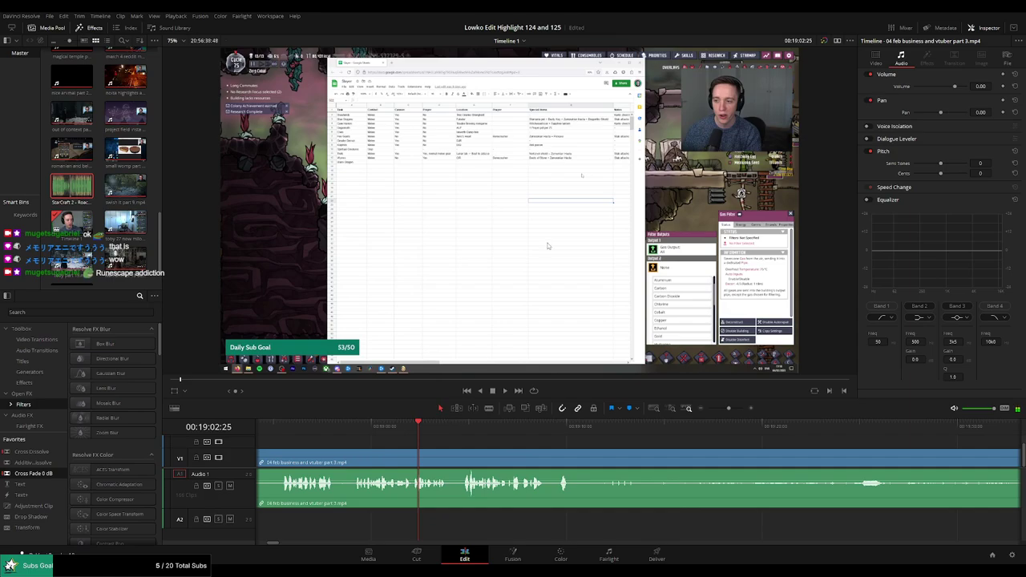
{"action": "left_click_drag", "start_coordinate": [575, 398], "coordinate": [575, 417]}
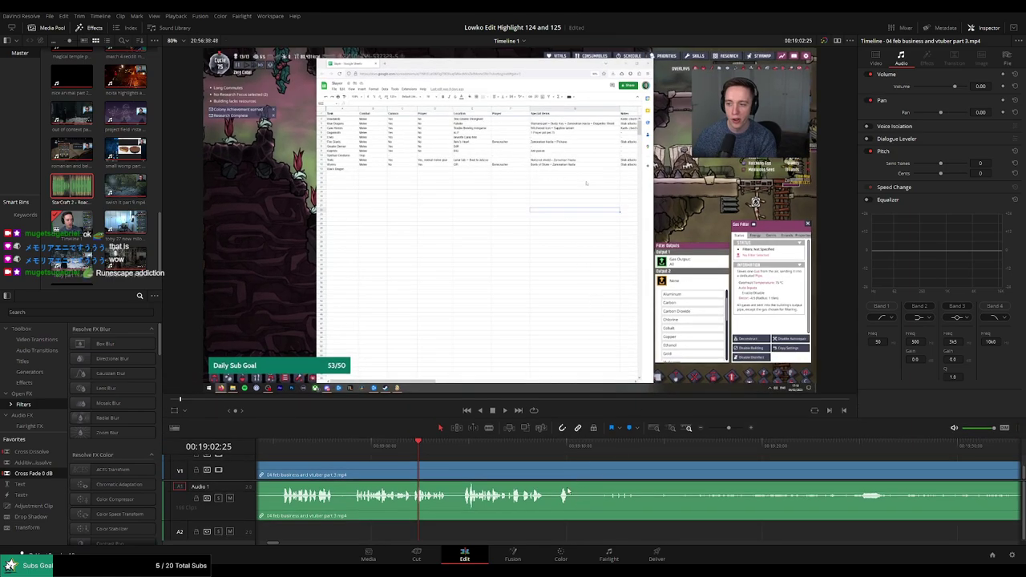
{"action": "left_click_drag", "start_coordinate": [538, 418], "coordinate": [541, 381]}
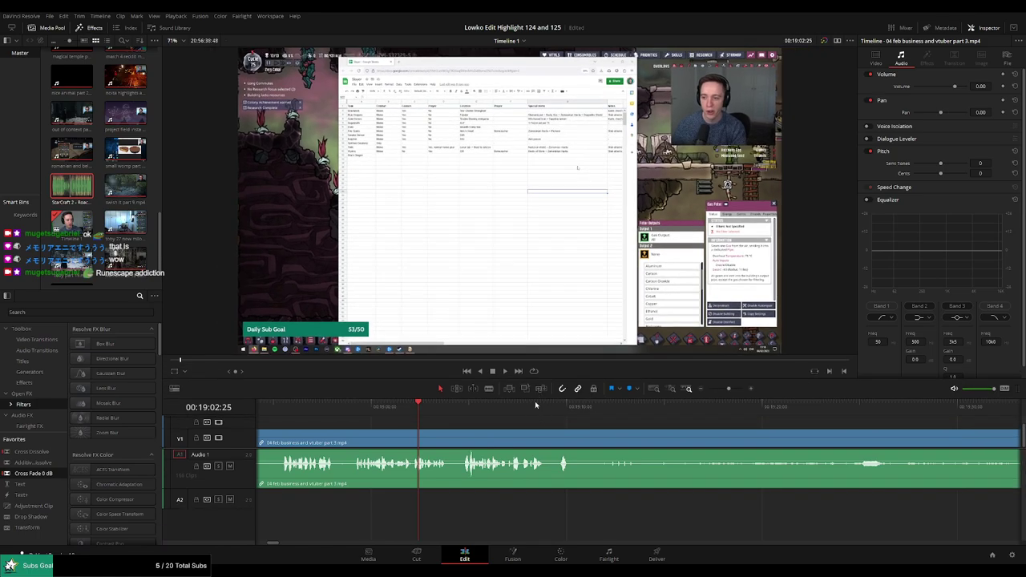
{"action": "left_click", "coordinate": [536, 405]}
{"action": "key", "text": "space"}
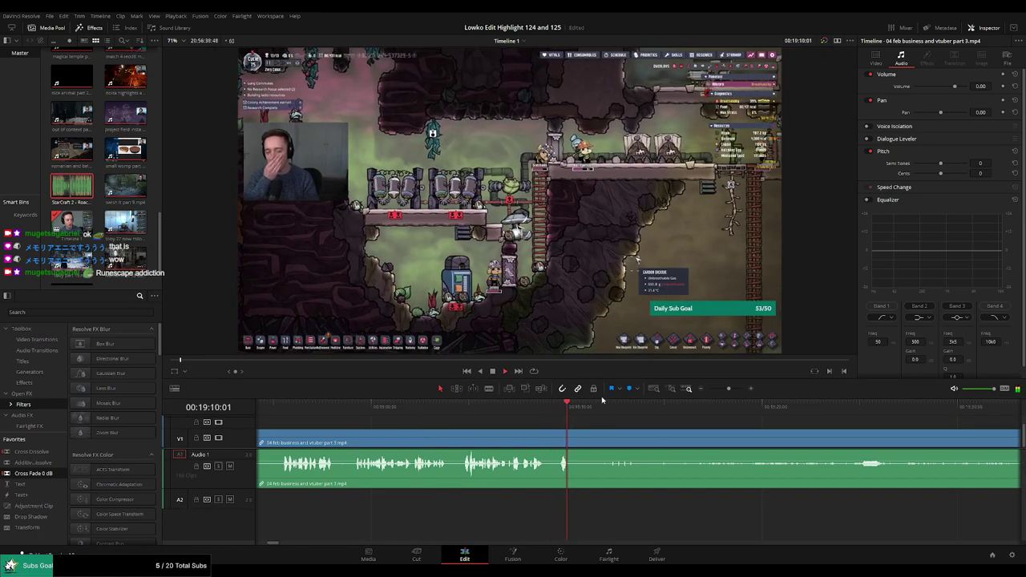
{"action": "left_click_drag", "start_coordinate": [602, 398], "coordinate": [603, 413]}
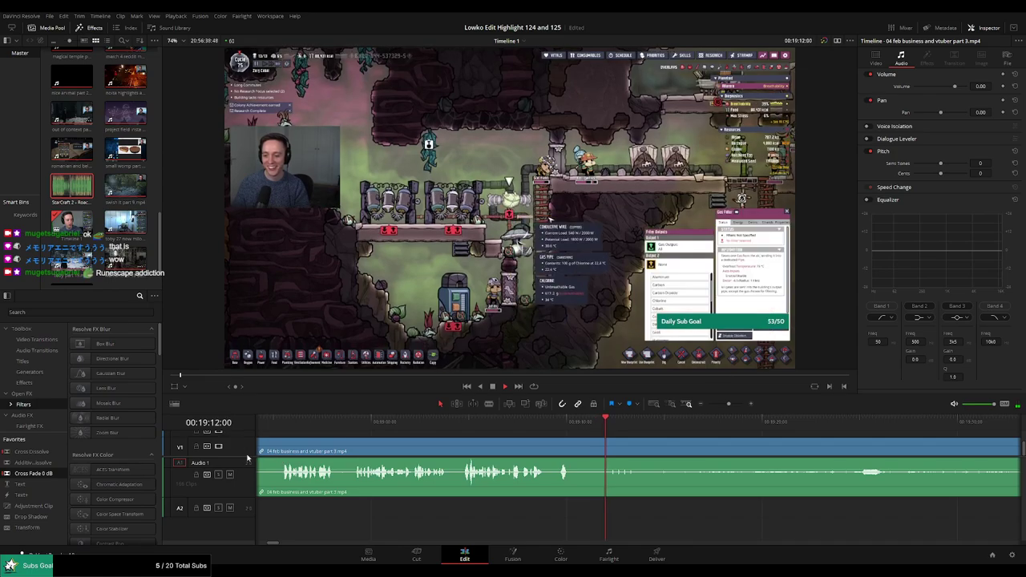
{"action": "scroll", "coordinate": [245, 457], "scroll_direction": "up", "scroll_amount": 1}
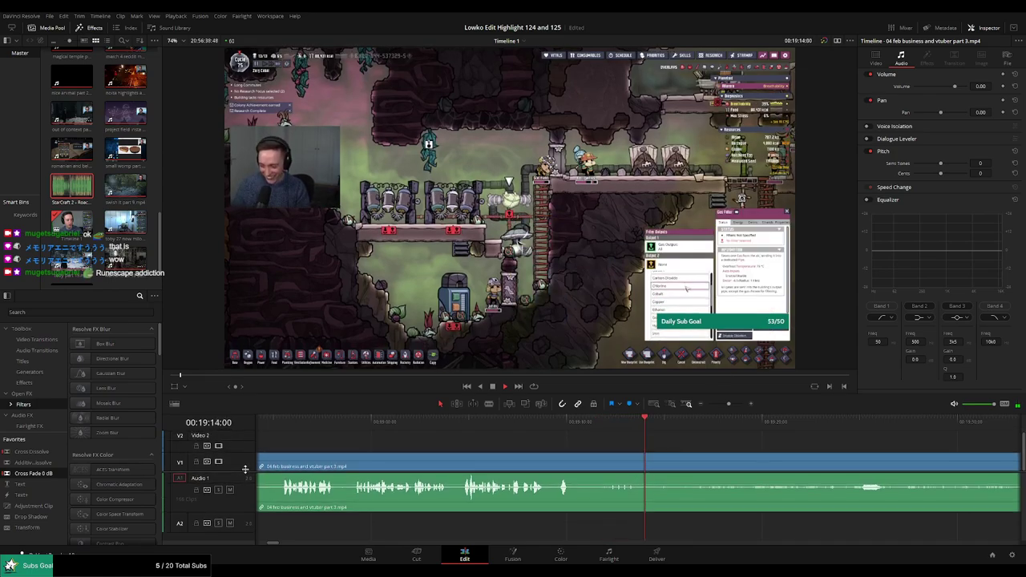
{"action": "scroll", "coordinate": [514, 416], "scroll_direction": "right", "scroll_amount": 5}
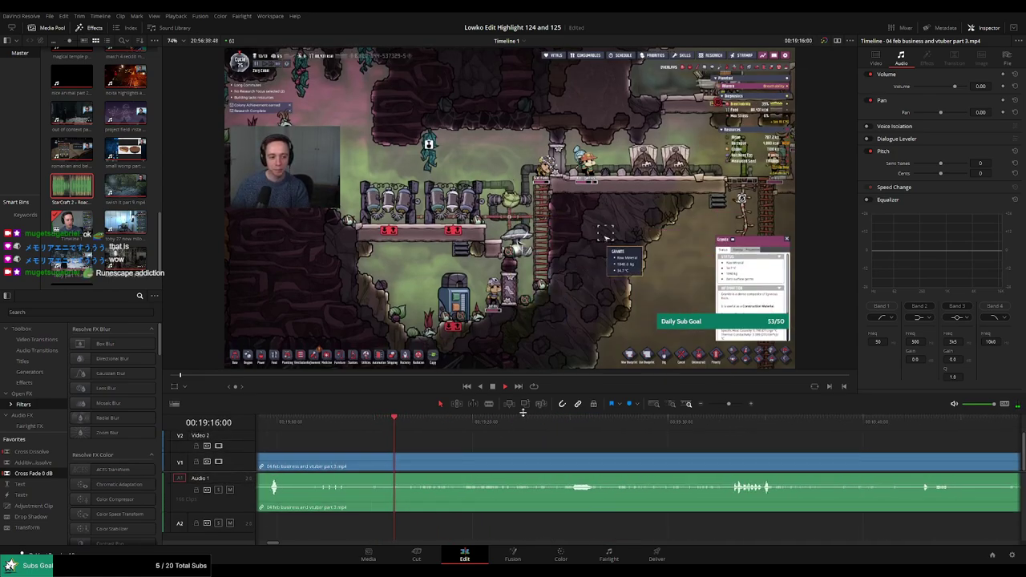
{"action": "left_click", "coordinate": [639, 424]}
{"action": "left_click", "coordinate": [740, 425]}
{"action": "scroll", "coordinate": [779, 437], "scroll_direction": "right", "scroll_amount": 3}
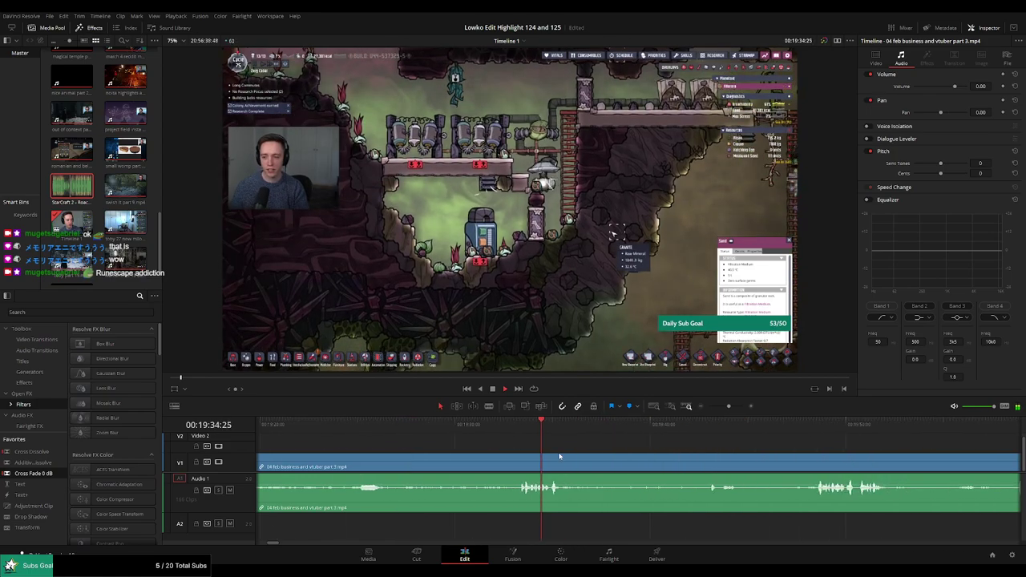
{"action": "left_click", "coordinate": [818, 423]}
{"action": "scroll", "coordinate": [550, 430], "scroll_direction": "right", "scroll_amount": 3}
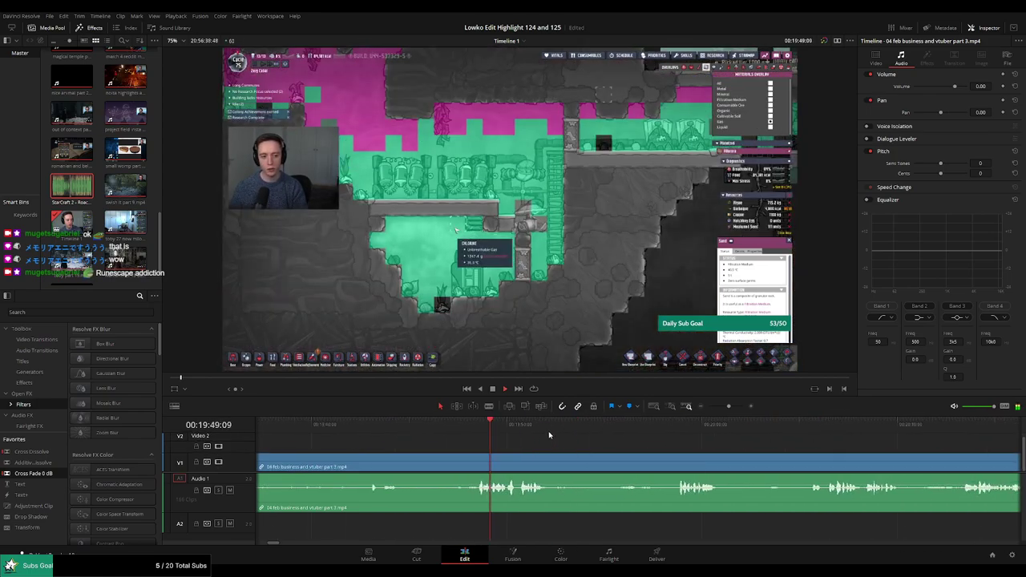
{"action": "left_click", "coordinate": [730, 406]}
{"action": "left_click_drag", "start_coordinate": [729, 409], "coordinate": [724, 408]}
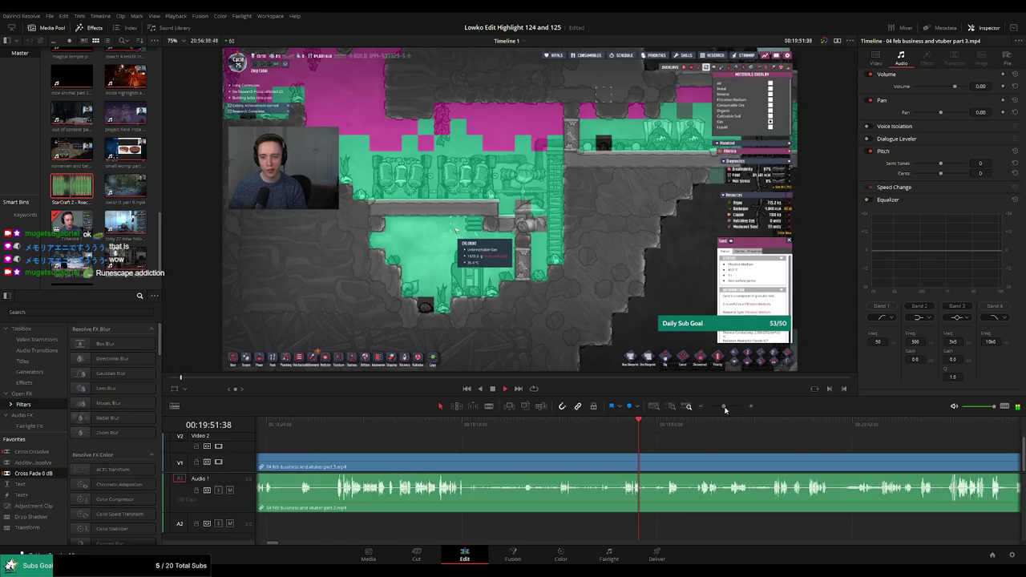
{"action": "left_click", "coordinate": [705, 425]}
{"action": "scroll", "coordinate": [641, 433], "scroll_direction": "right", "scroll_amount": 3}
{"action": "scroll", "coordinate": [561, 433], "scroll_direction": "right", "scroll_amount": 2}
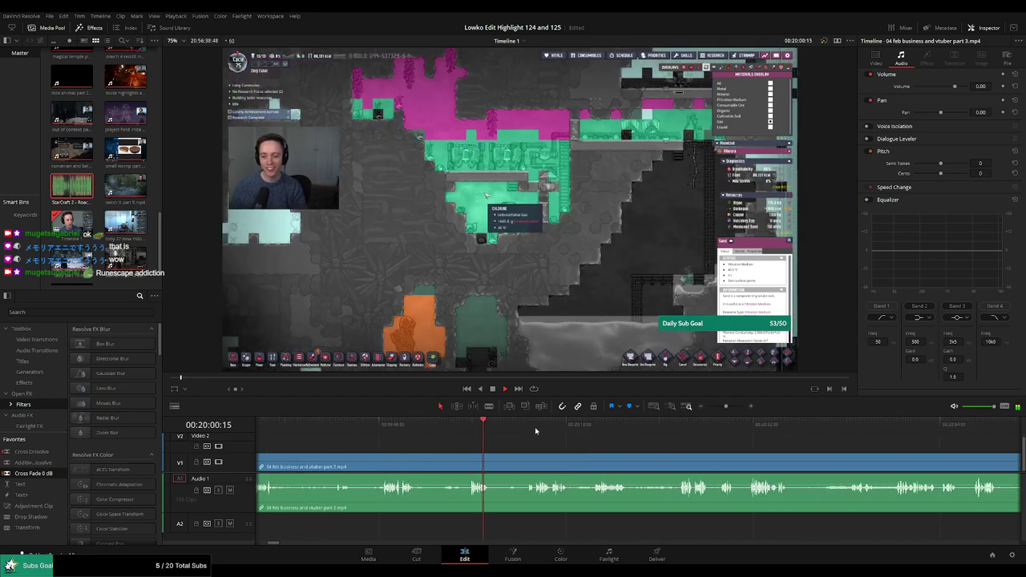
{"action": "left_click", "coordinate": [535, 425]}
{"action": "left_click_drag", "start_coordinate": [726, 407], "coordinate": [714, 408]}
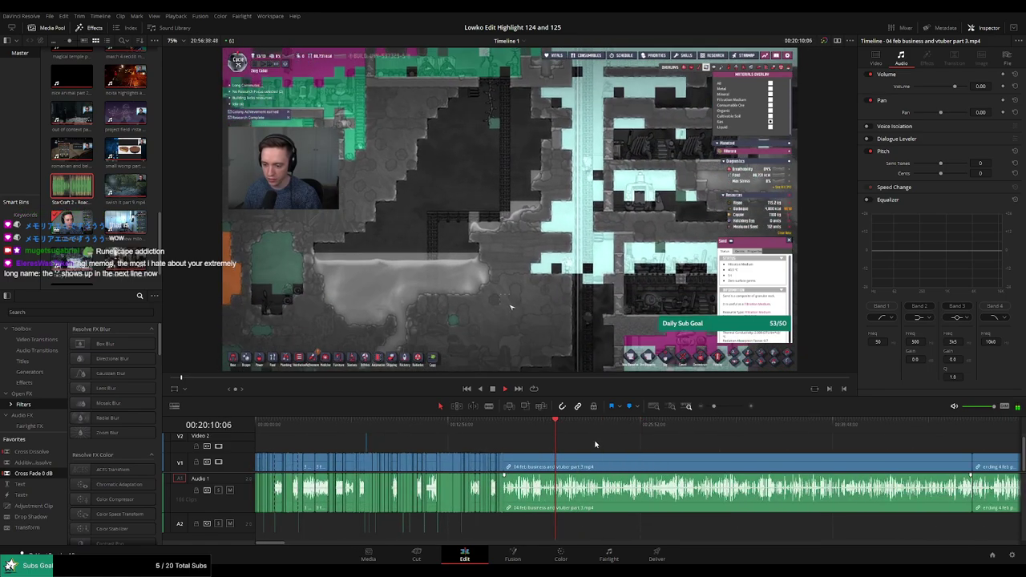
{"action": "left_click", "coordinate": [561, 428]}
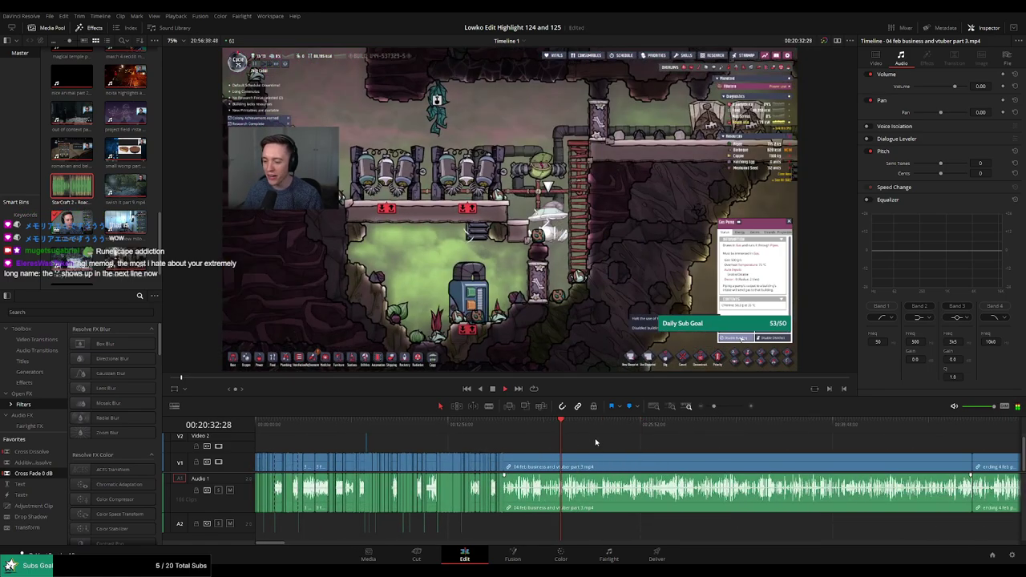
{"action": "scroll", "coordinate": [645, 440], "scroll_direction": "up", "scroll_amount": 3}
{"action": "left_click_drag", "start_coordinate": [649, 427], "coordinate": [669, 427]}
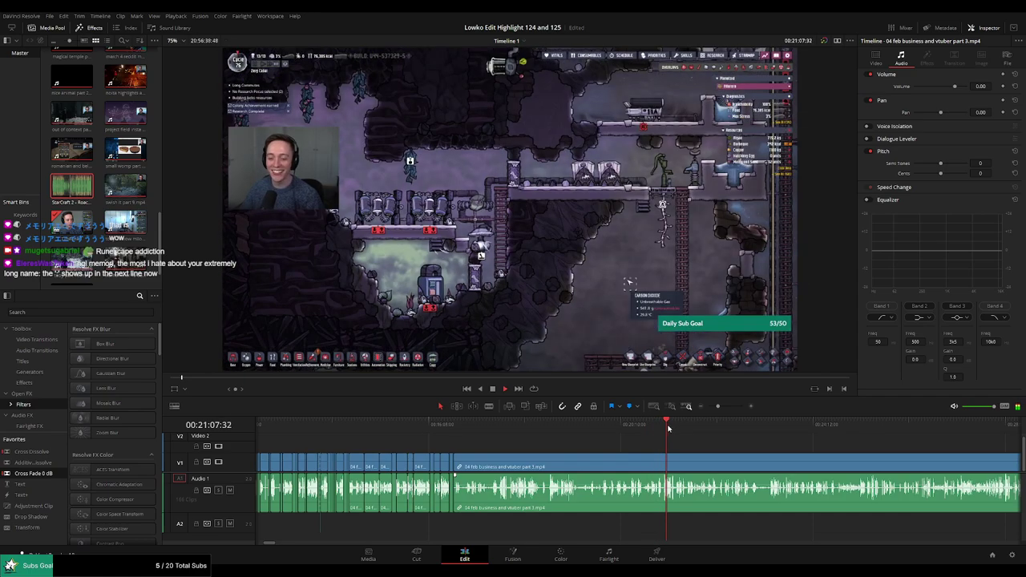
{"action": "scroll", "coordinate": [479, 433], "scroll_direction": "right", "scroll_amount": 3}
{"action": "left_click_drag", "start_coordinate": [462, 425], "coordinate": [472, 431]}
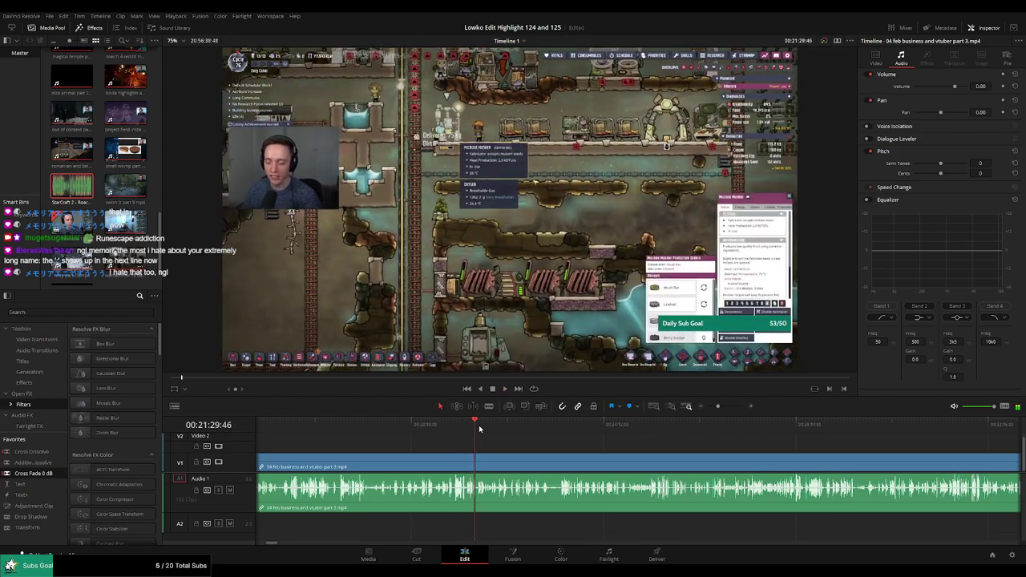
{"action": "left_click_drag", "start_coordinate": [472, 432], "coordinate": [579, 430]}
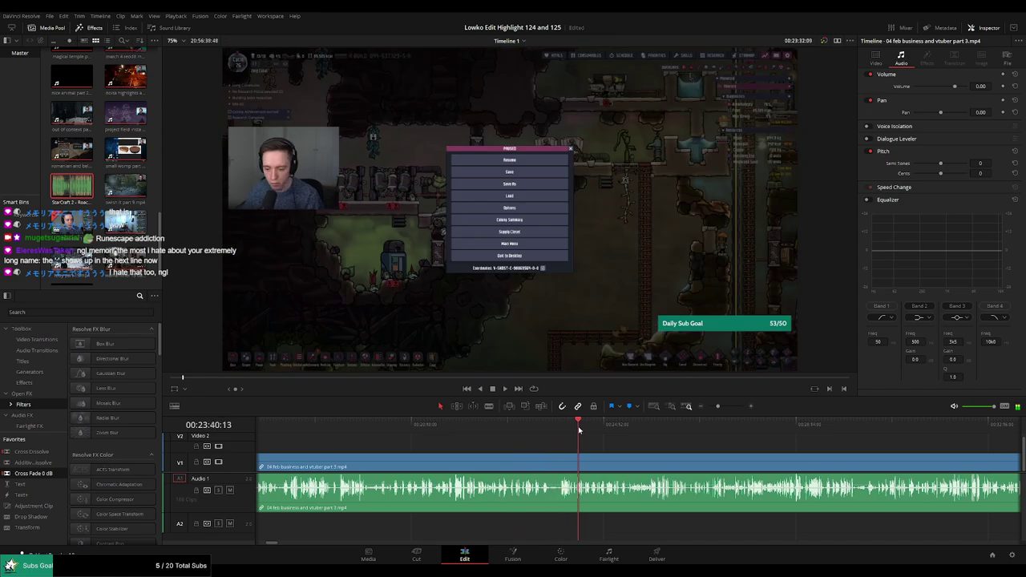
Skim ahead through the stream footage, jumping forward with +60 timecode entries
{"action": "scroll", "coordinate": [601, 445], "scroll_direction": "up", "scroll_amount": 2}
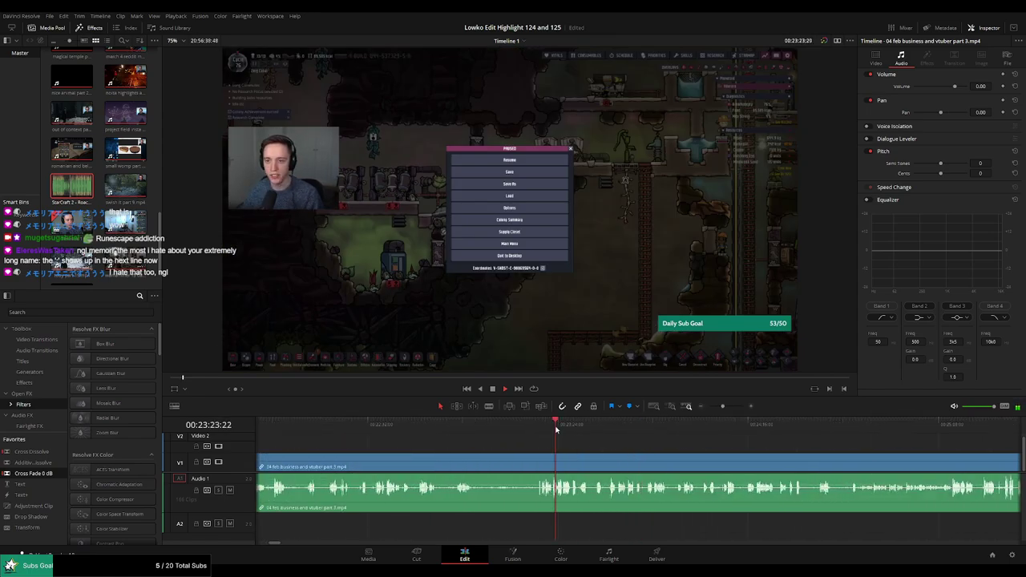
{"action": "scroll", "coordinate": [557, 431], "scroll_direction": "up", "scroll_amount": 1}
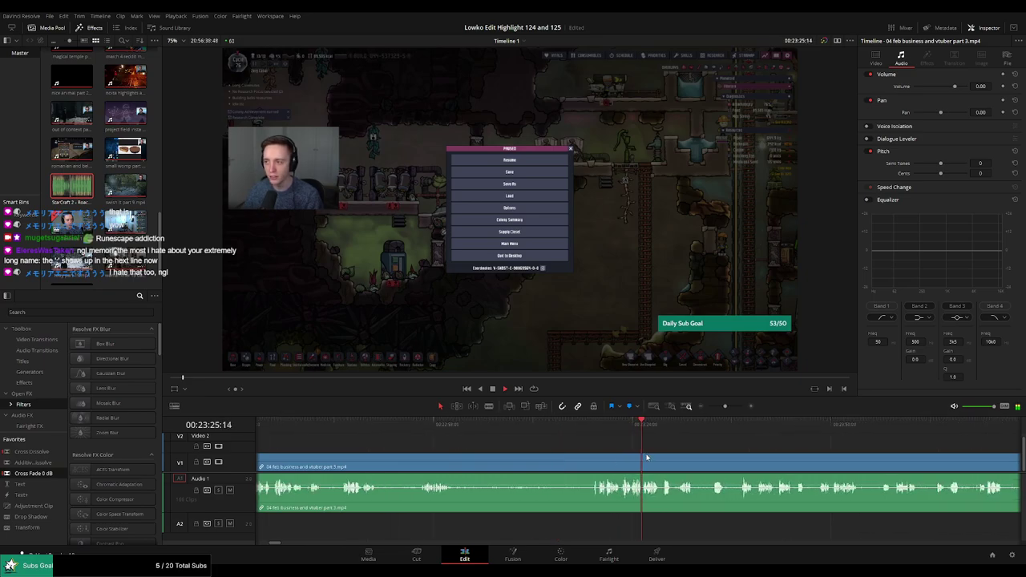
{"action": "left_click", "coordinate": [600, 429]}
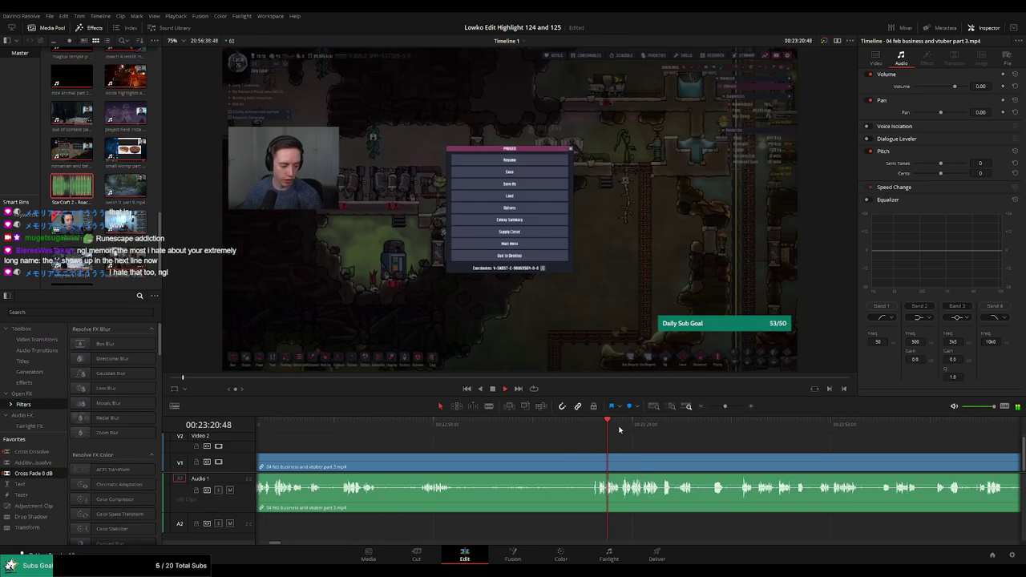
{"action": "scroll", "coordinate": [473, 432], "scroll_direction": "right", "scroll_amount": 3}
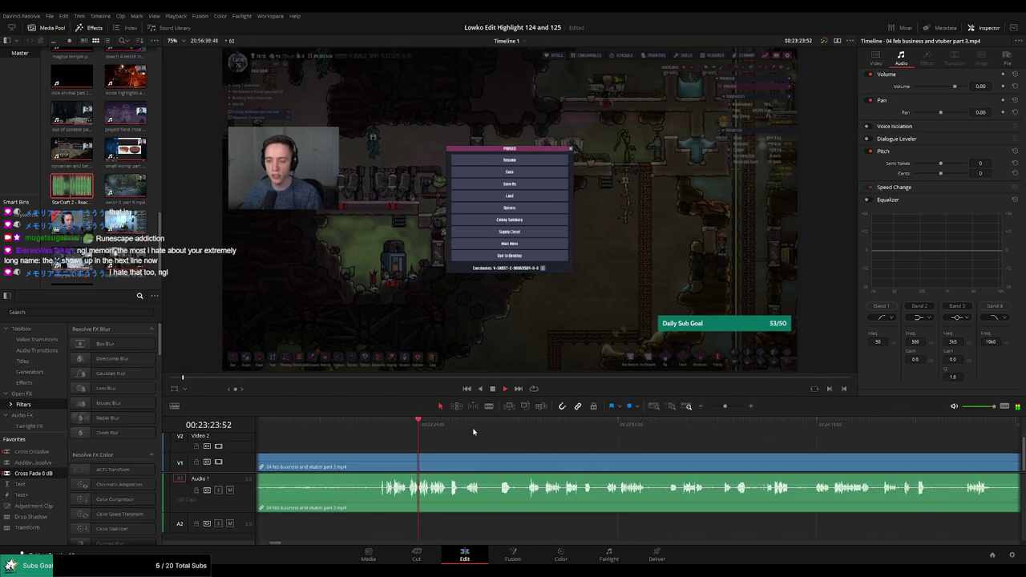
{"action": "left_click_drag", "start_coordinate": [473, 428], "coordinate": [504, 428]}
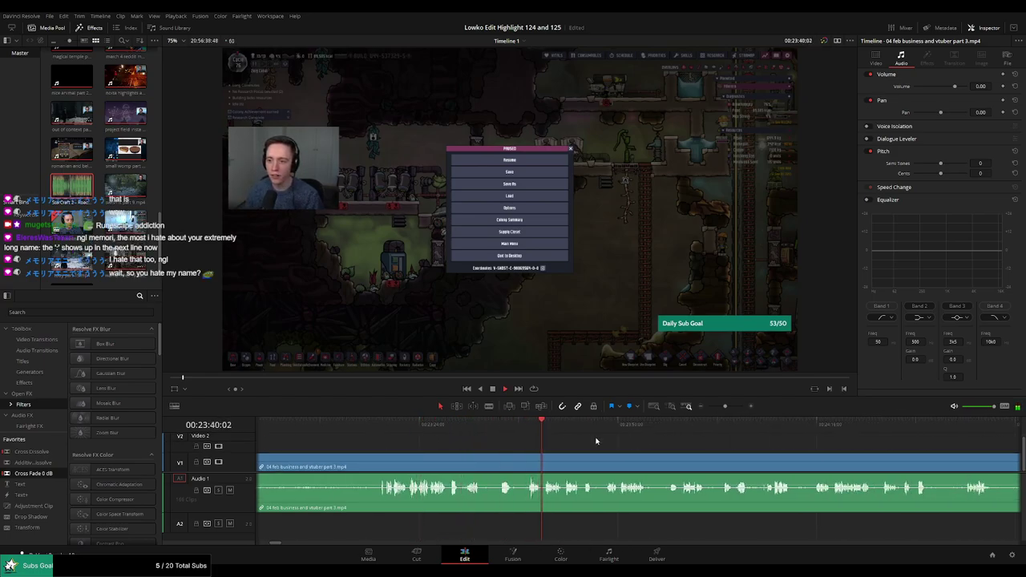
{"action": "scroll", "coordinate": [395, 435], "scroll_direction": "right", "scroll_amount": 3}
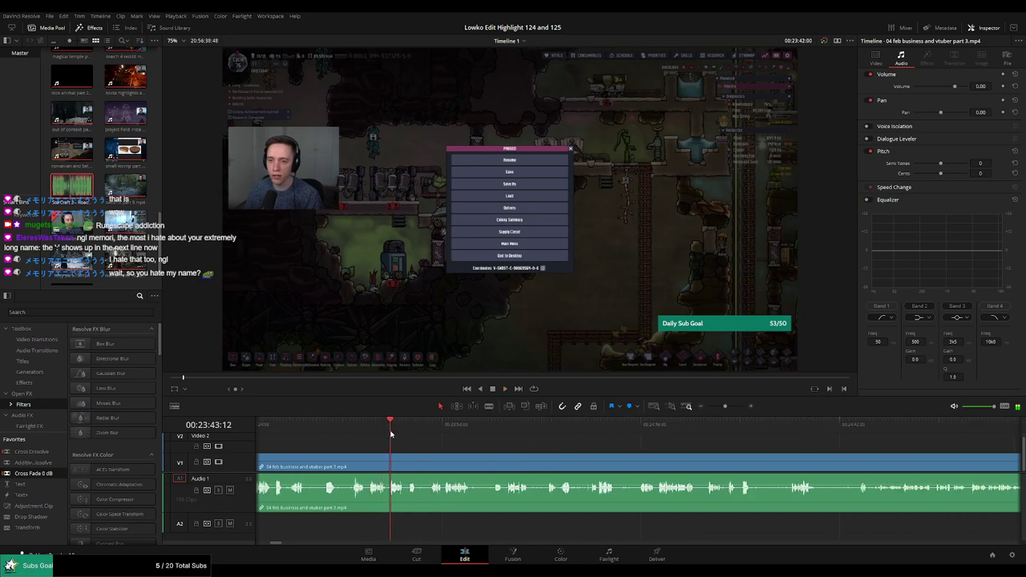
{"action": "left_click_drag", "start_coordinate": [412, 432], "coordinate": [431, 431]}
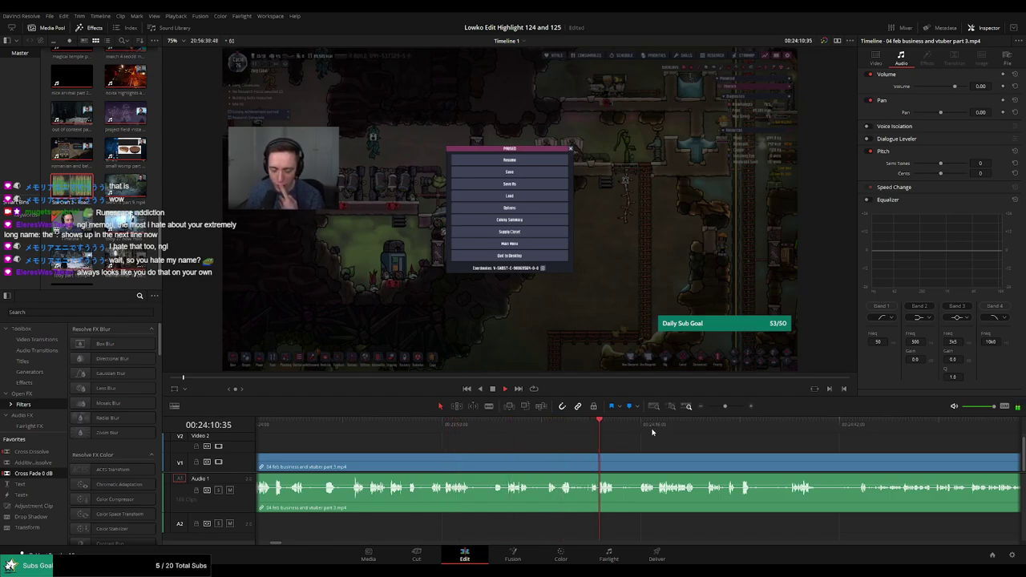
{"action": "type", "text": "+60"}
{"action": "key", "text": "Return"}
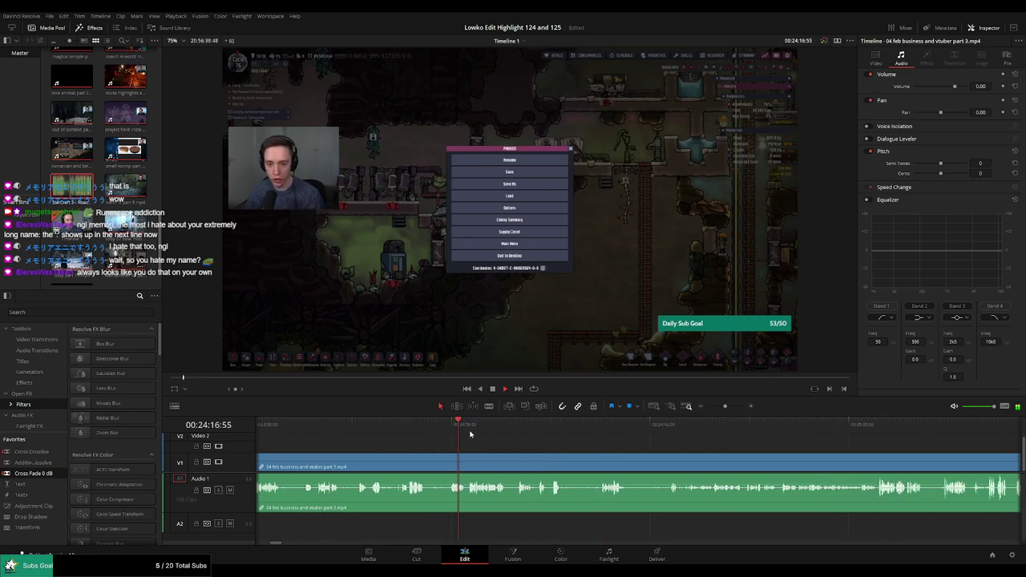
{"action": "left_click", "coordinate": [517, 433]}
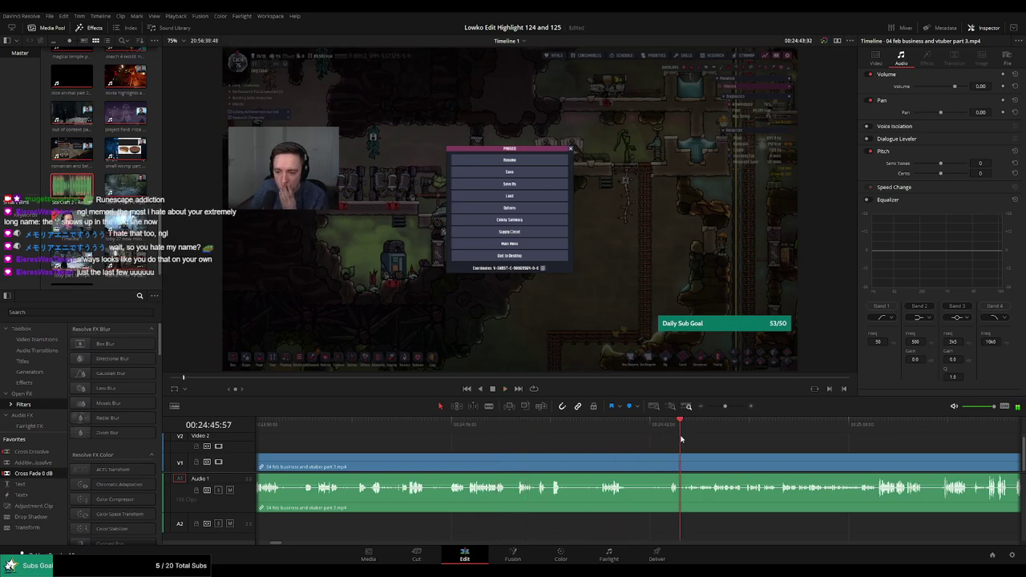
{"action": "type", "text": "+60"}
{"action": "key", "text": "Return"}
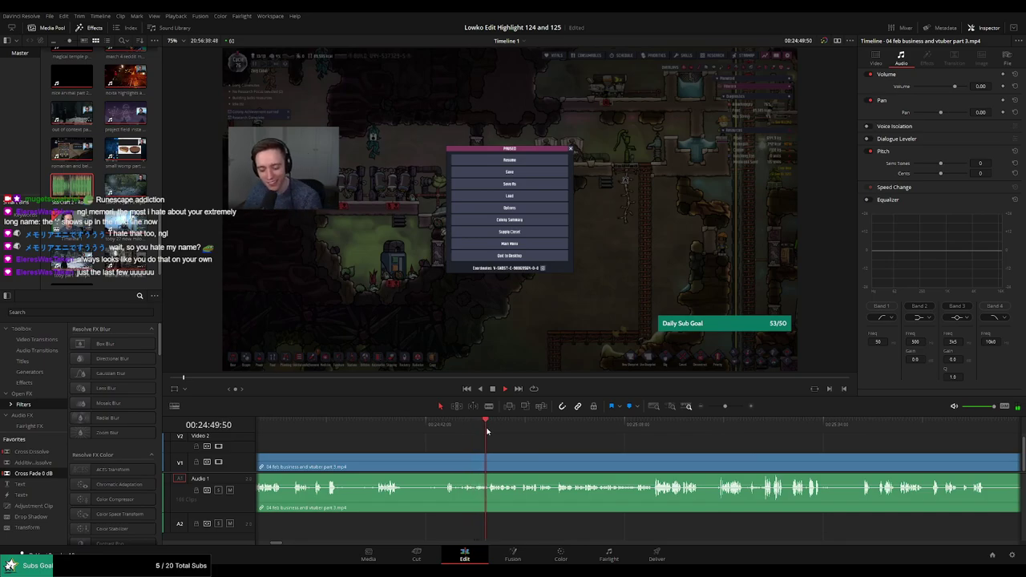
{"action": "left_click", "coordinate": [549, 432]}
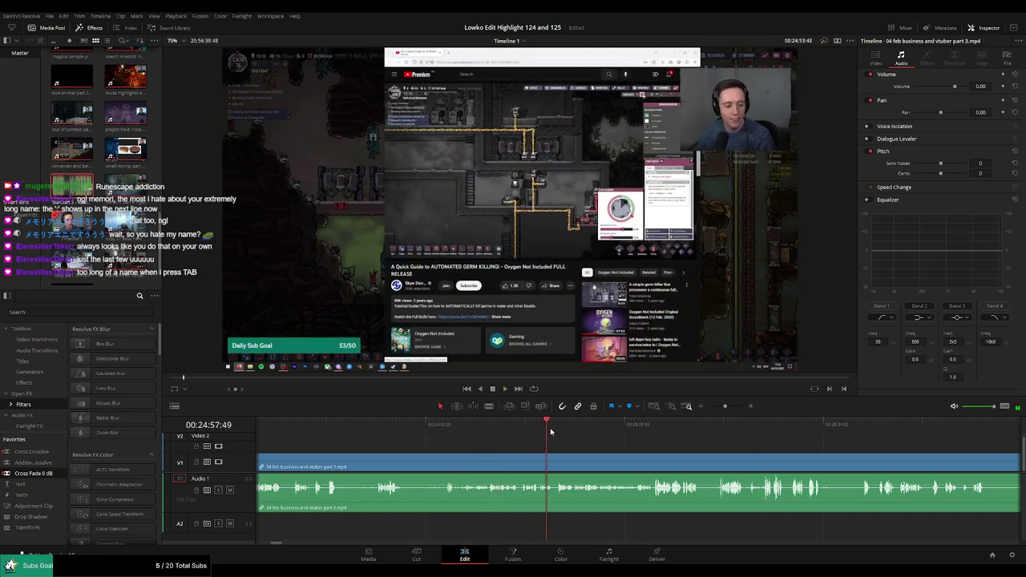
Fast-forward and scrub to around 39:07–39:12 to find the next cut point
{"action": "key", "text": "l"}
{"action": "key", "text": "l"}
{"action": "key", "text": "l"}
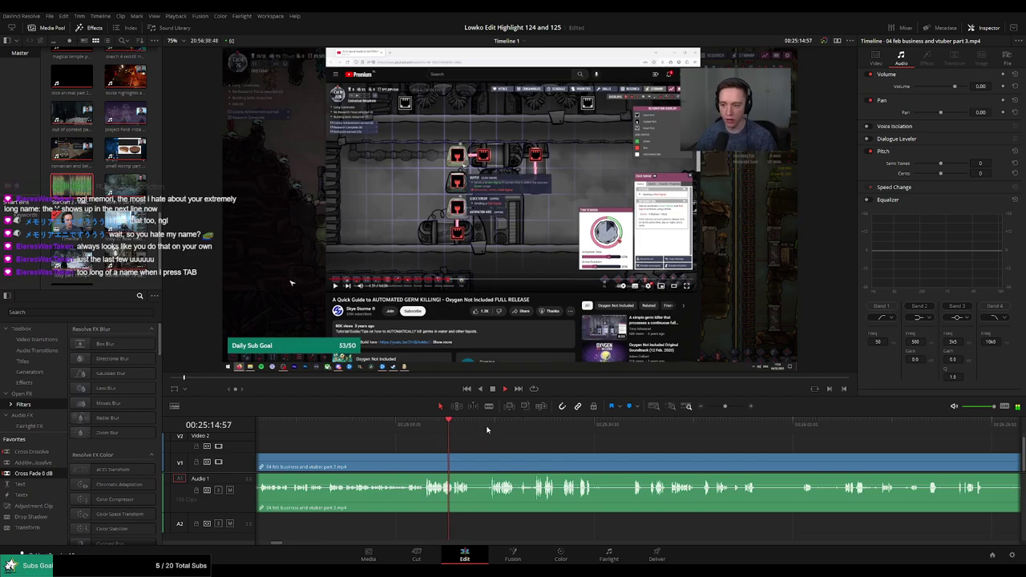
{"action": "left_click", "coordinate": [945, 443]}
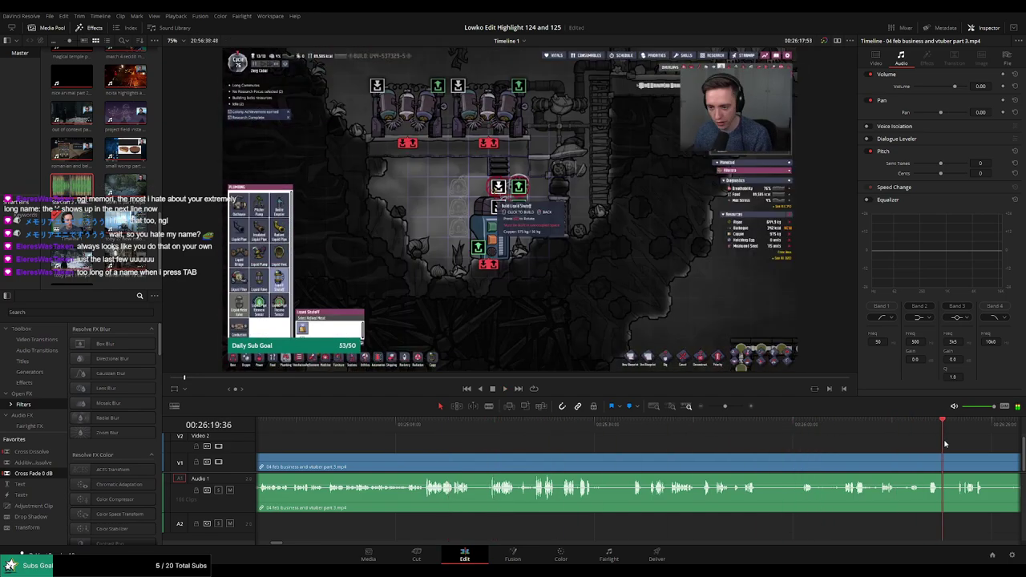
{"action": "key", "text": "space"}
{"action": "left_click_drag", "start_coordinate": [725, 407], "coordinate": [710, 410]}
{"action": "left_click", "coordinate": [433, 431]}
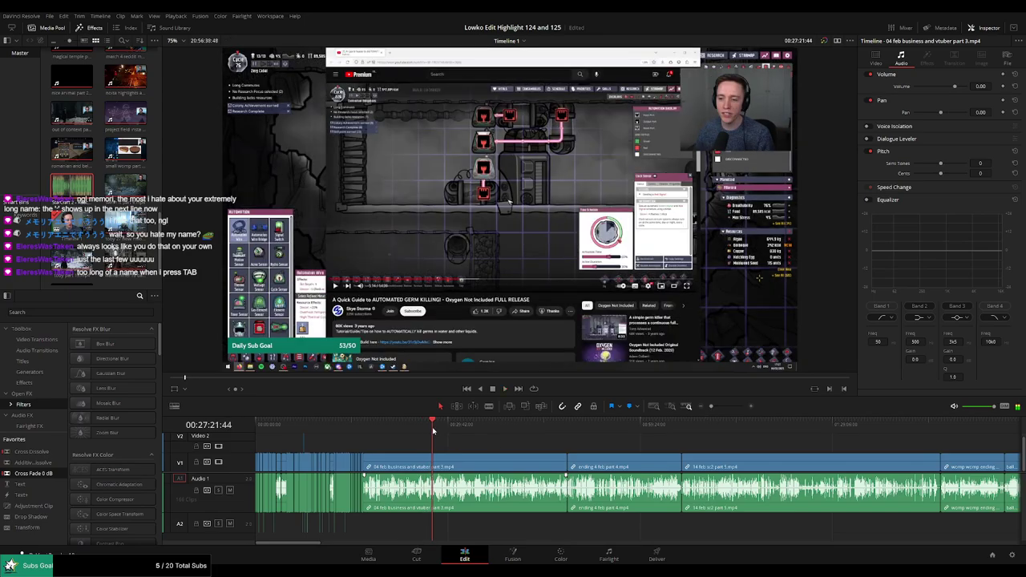
{"action": "left_click_drag", "start_coordinate": [433, 431], "coordinate": [506, 426]}
{"action": "key", "text": "space"}
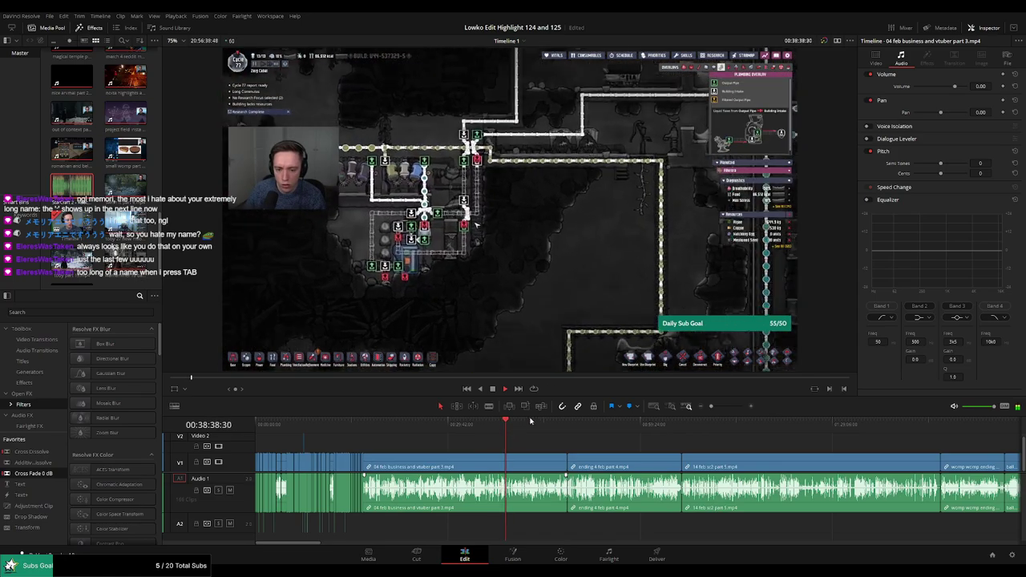
{"action": "left_click_drag", "start_coordinate": [708, 409], "coordinate": [719, 406]}
{"action": "left_click_drag", "start_coordinate": [636, 427], "coordinate": [668, 430]}
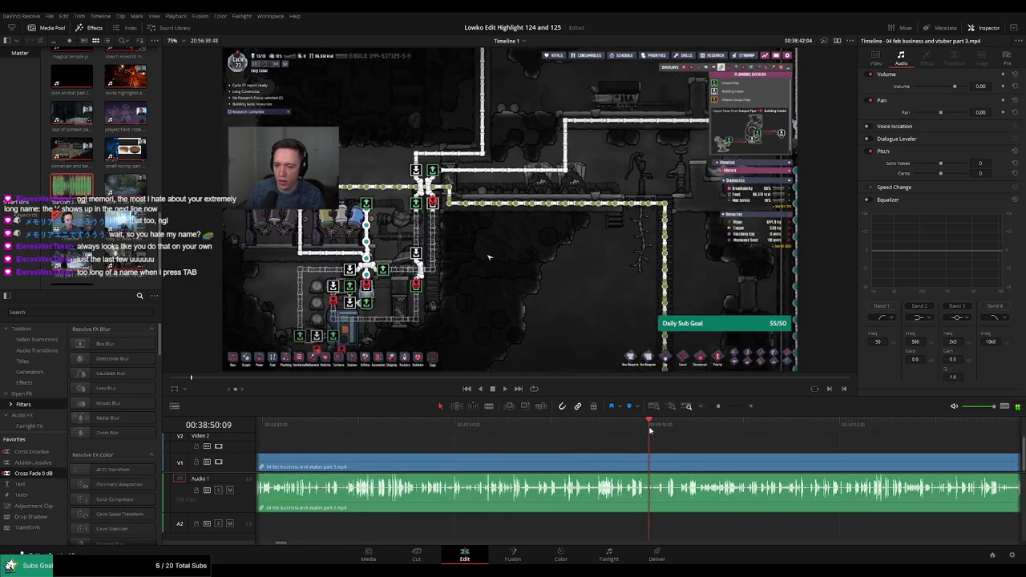
{"action": "key", "text": "space"}
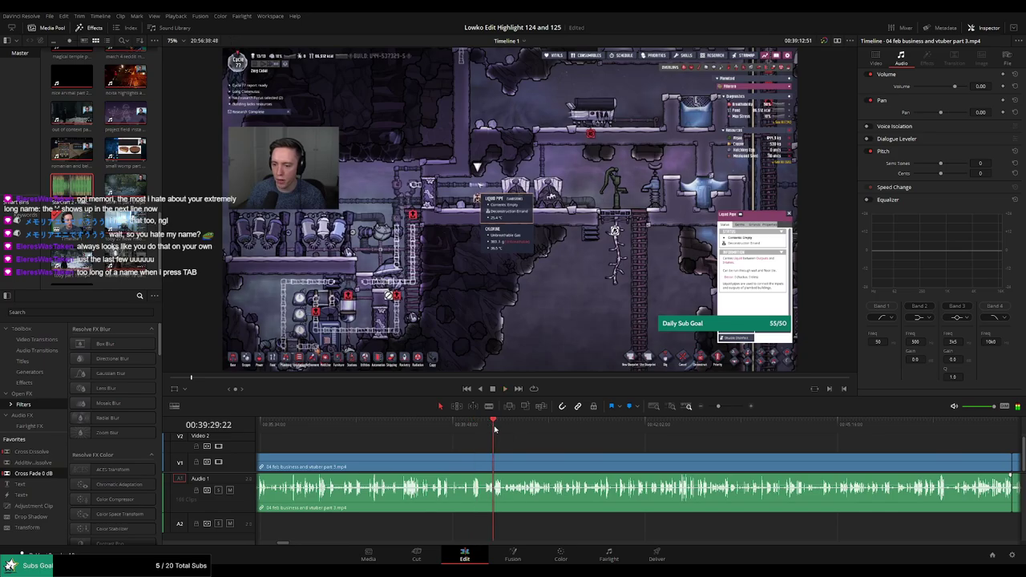
{"action": "mouse_move", "coordinate": [494, 429]}
{"action": "left_mouse_down"}
{"action": "mouse_move", "coordinate": [477, 428]}
{"action": "mouse_move", "coordinate": [682, 430]}
{"action": "left_mouse_up"}
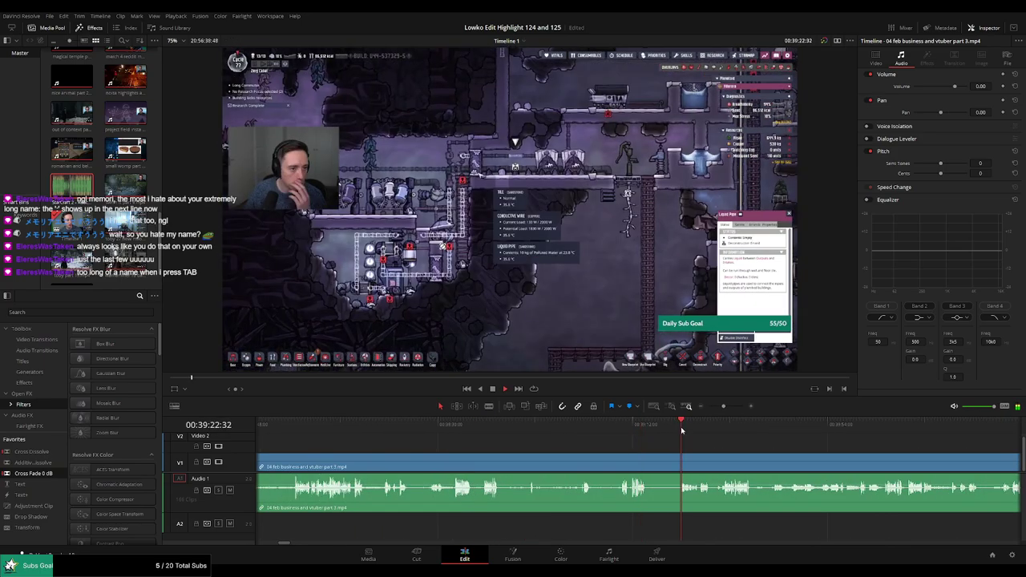
Cut where the next highlight begins and ripple-delete the long stretch before it
{"action": "left_click", "coordinate": [619, 461]}
{"action": "key", "text": "a"}
{"action": "left_click", "coordinate": [596, 462]}
{"action": "key", "text": "Delete"}
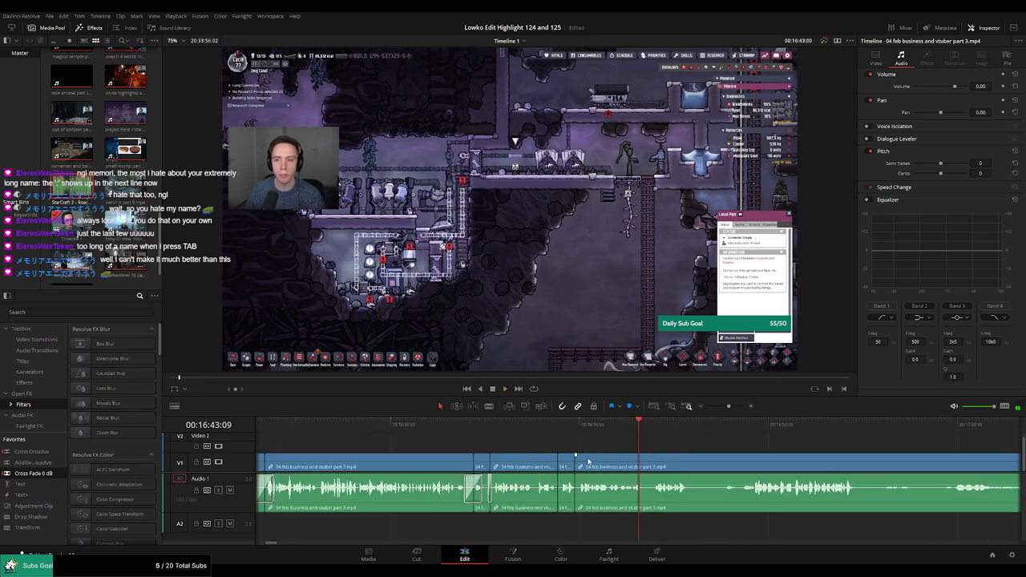
{"action": "left_click", "coordinate": [562, 425]}
{"action": "key", "text": "space"}
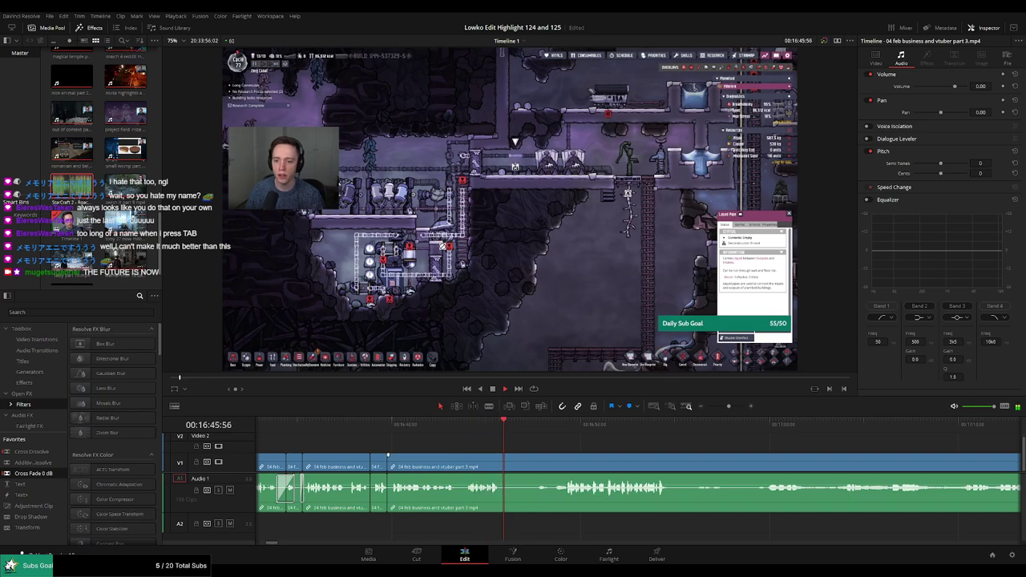
Blade out a short extra piece after the join and ripple-delete it
{"action": "left_click", "coordinate": [505, 465]}
{"action": "left_click", "coordinate": [506, 464]}
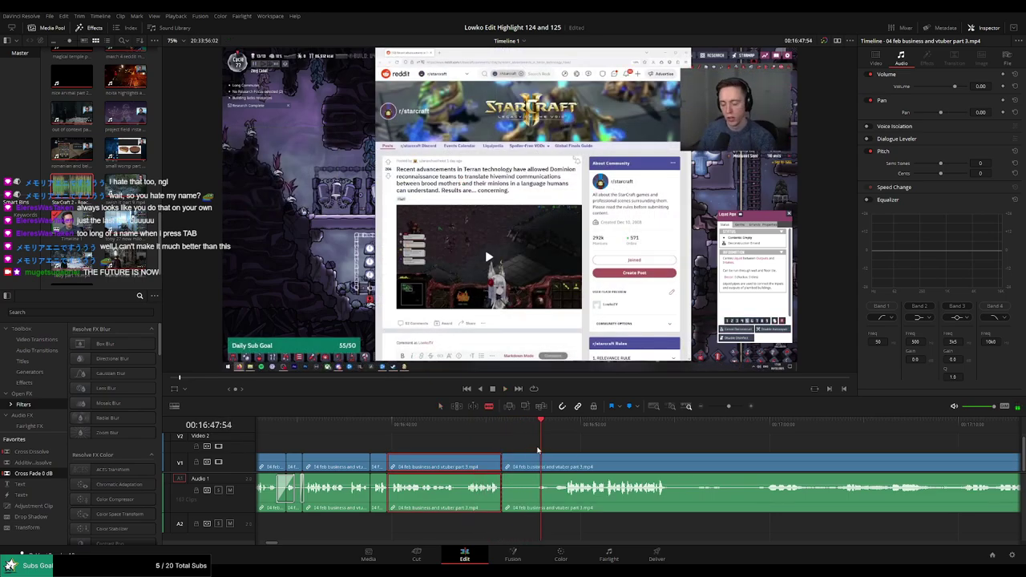
{"action": "left_click_drag", "start_coordinate": [530, 427], "coordinate": [526, 426]}
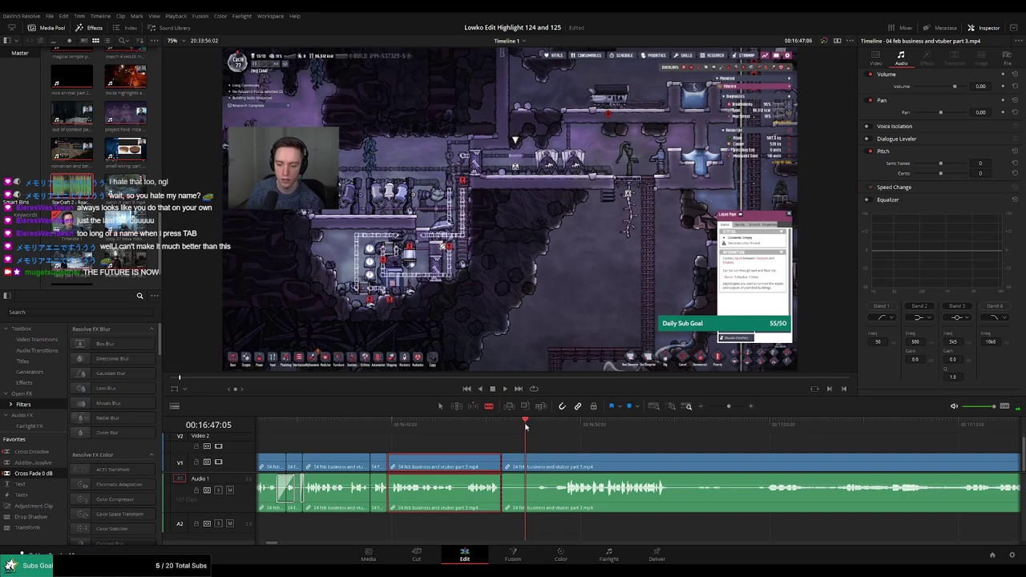
{"action": "left_click", "coordinate": [524, 465]}
{"action": "key", "text": "a"}
{"action": "left_click", "coordinate": [517, 466]}
{"action": "key", "text": "Delete"}
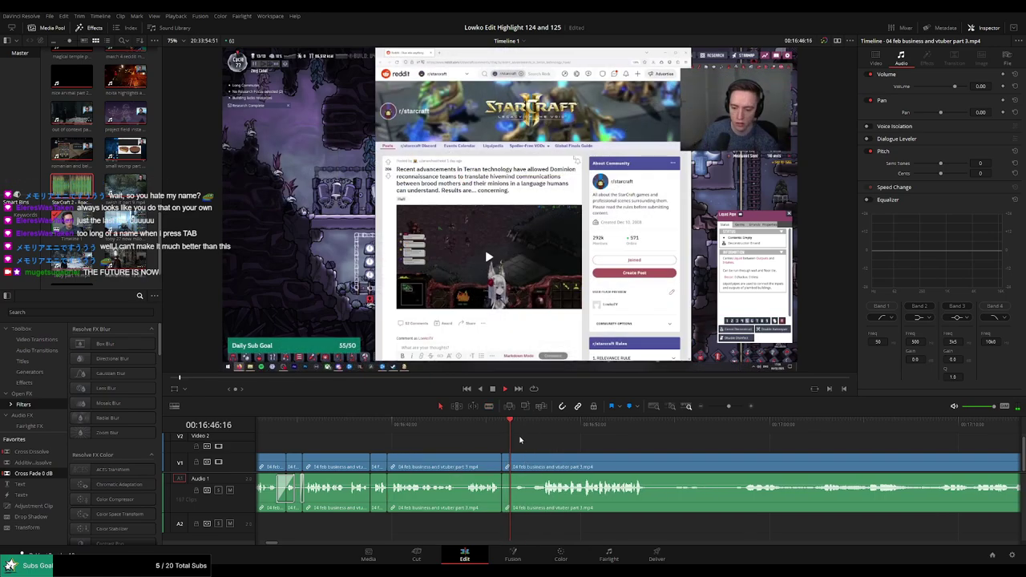
{"action": "left_click", "coordinate": [486, 423]}
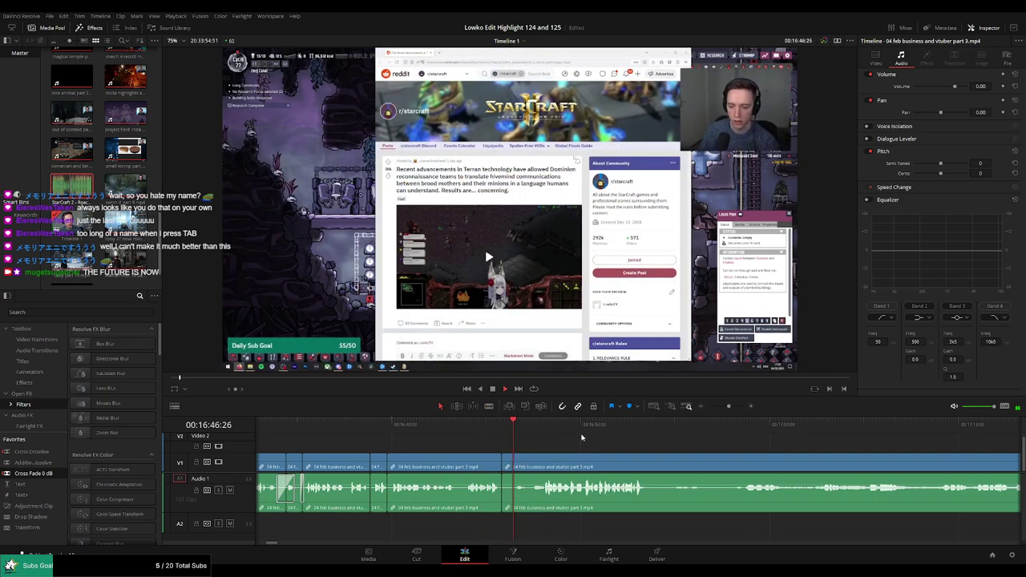
{"action": "scroll", "coordinate": [482, 430], "scroll_direction": "right", "scroll_amount": 3}
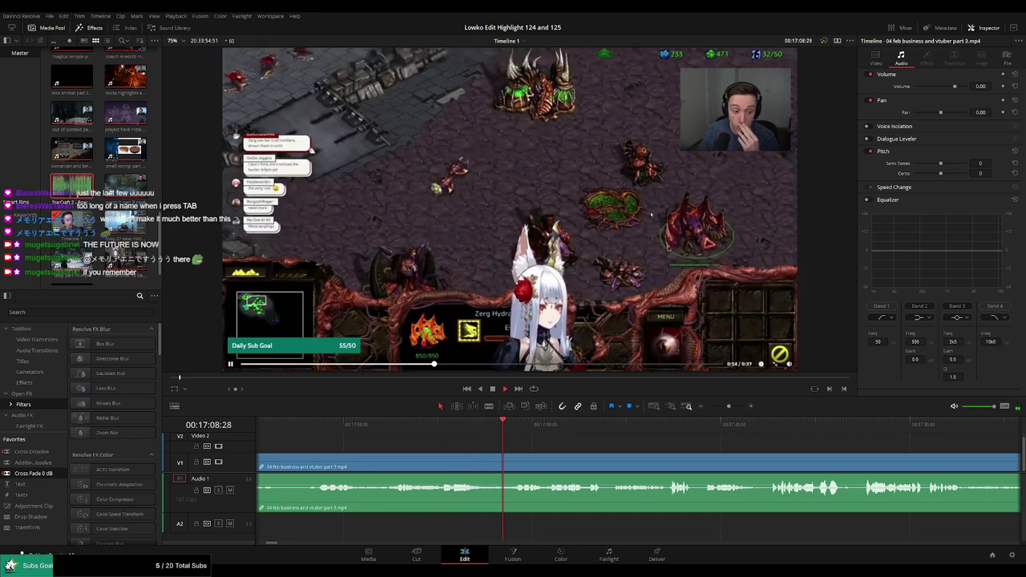
{"action": "scroll", "coordinate": [676, 449], "scroll_direction": "right", "scroll_amount": 3}
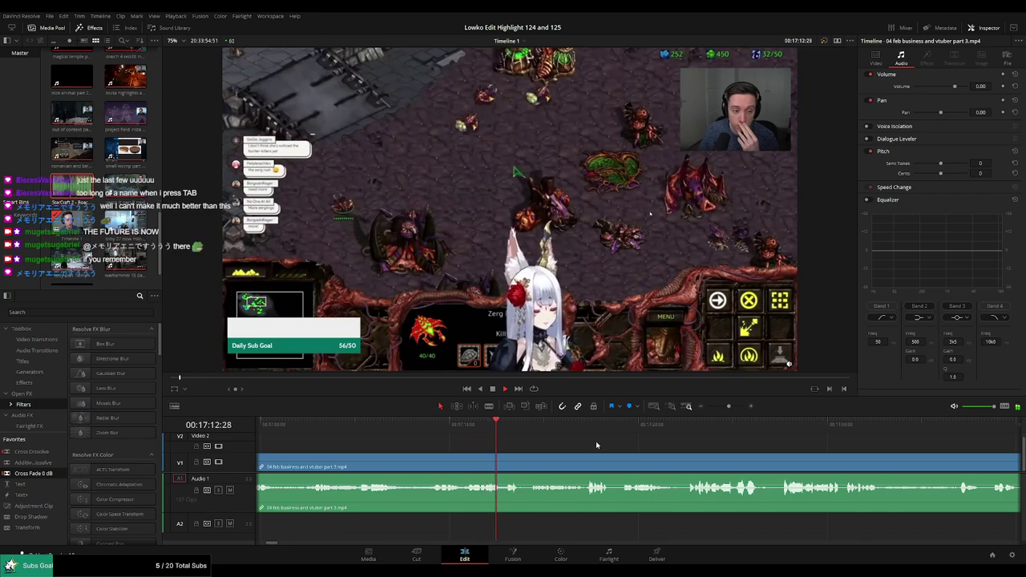
{"action": "scroll", "coordinate": [610, 446], "scroll_direction": "right", "scroll_amount": 2}
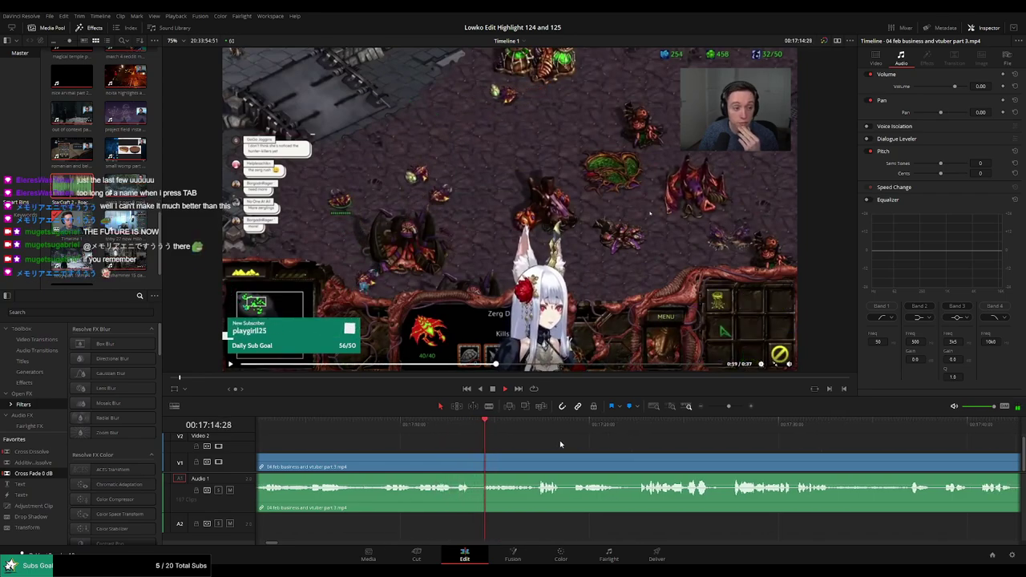
{"action": "scroll", "coordinate": [560, 440], "scroll_direction": "right", "scroll_amount": 2}
{"action": "scroll", "coordinate": [529, 440], "scroll_direction": "right", "scroll_amount": 1}
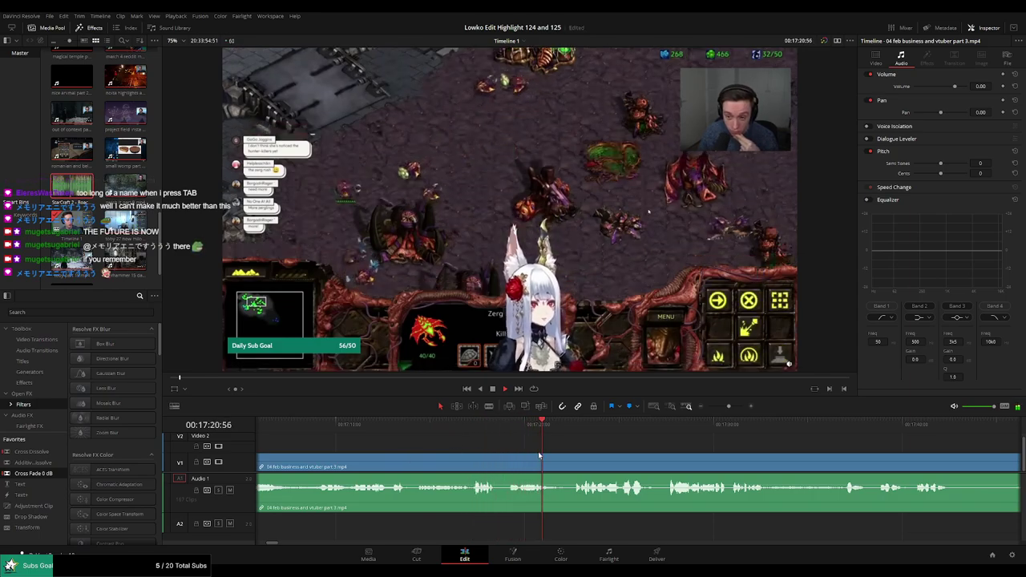
{"action": "scroll", "coordinate": [568, 456], "scroll_direction": "right", "scroll_amount": 3}
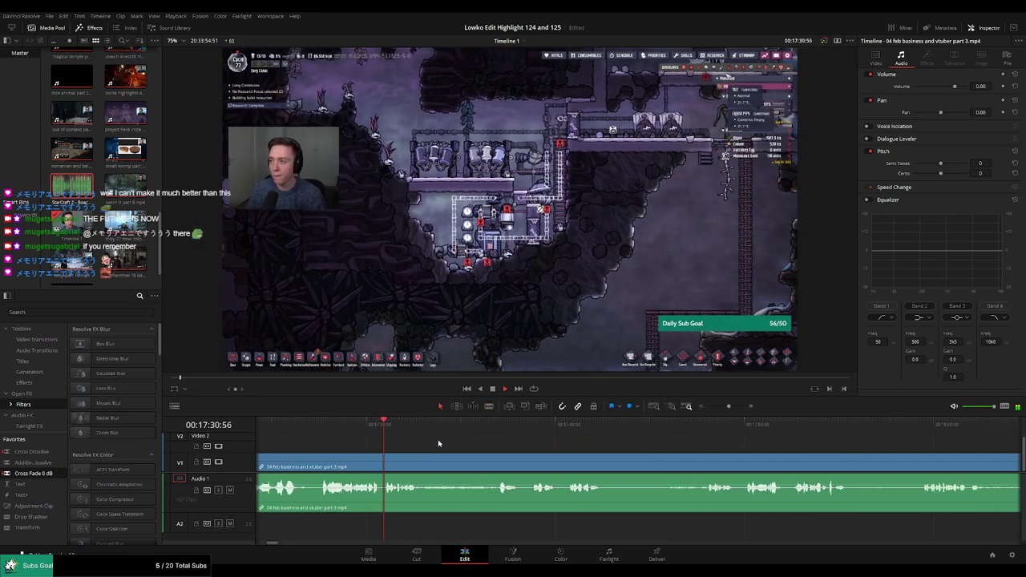
Blade the stream clip at the next cut point and scrub ahead to find the stretch's end
{"action": "key", "text": "b"}
{"action": "left_click", "coordinate": [389, 465]}
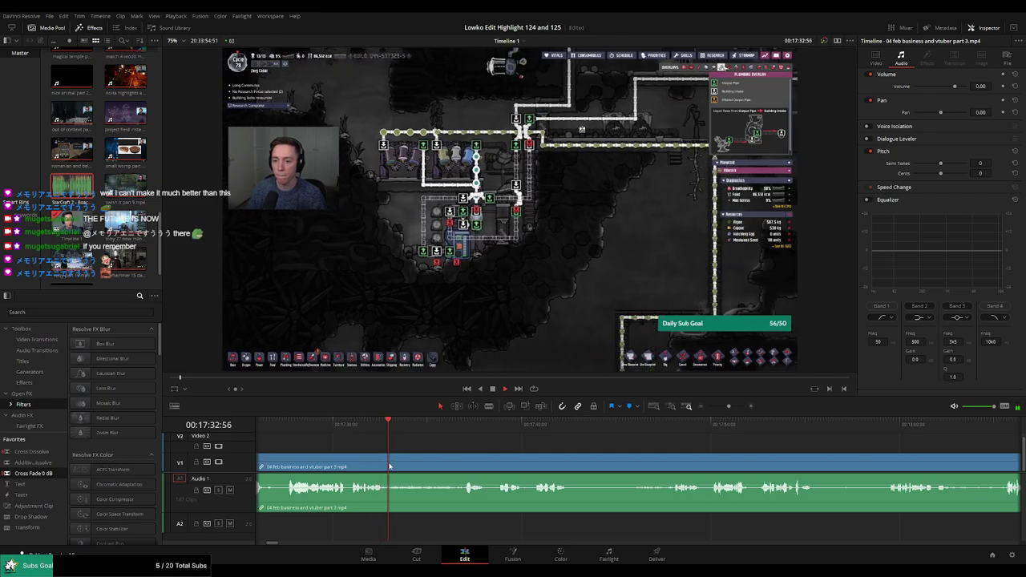
{"action": "left_click", "coordinate": [459, 425]}
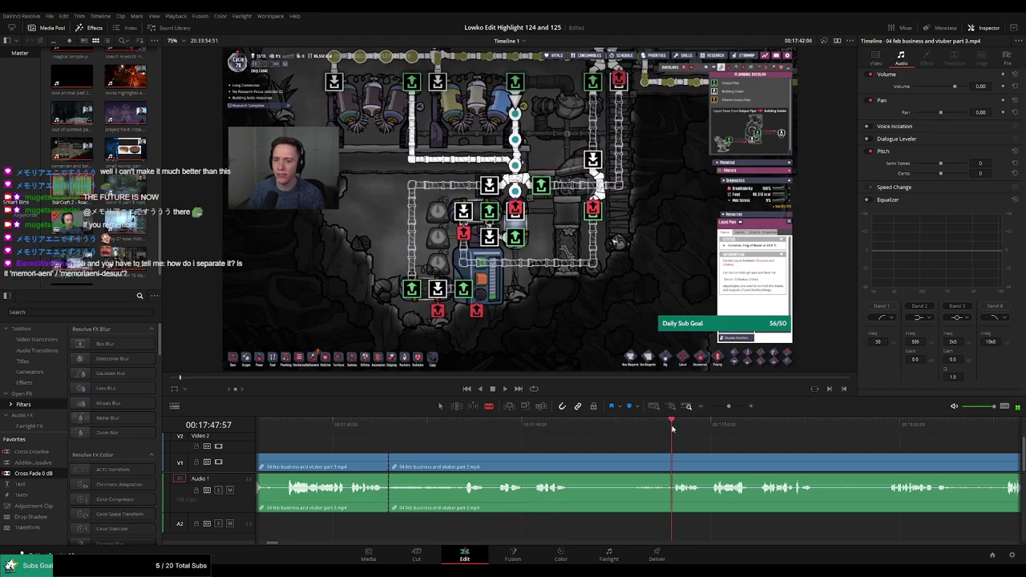
{"action": "scroll", "coordinate": [541, 449], "scroll_direction": "right", "scroll_amount": 3}
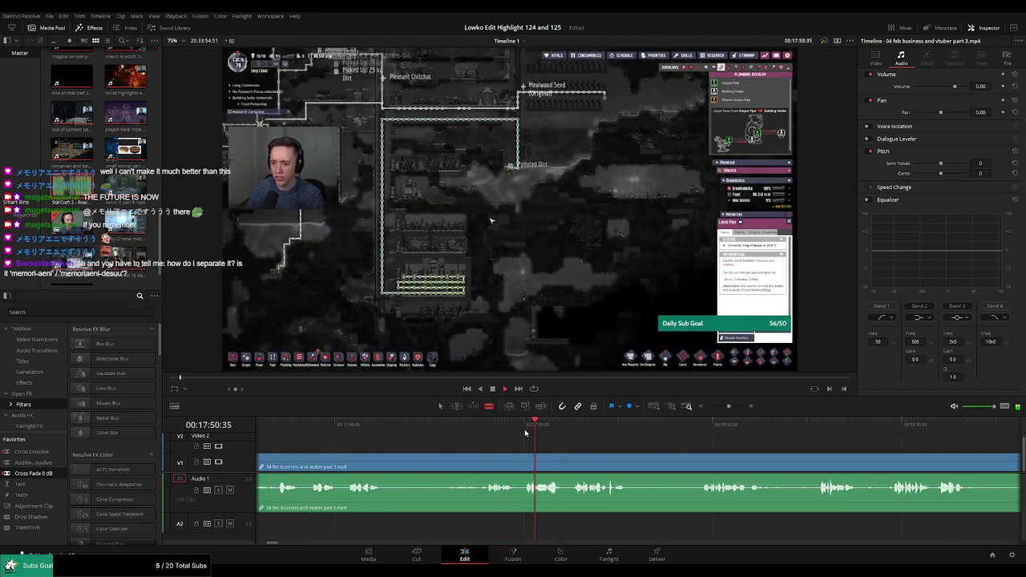
{"action": "left_click_drag", "start_coordinate": [525, 433], "coordinate": [712, 425]}
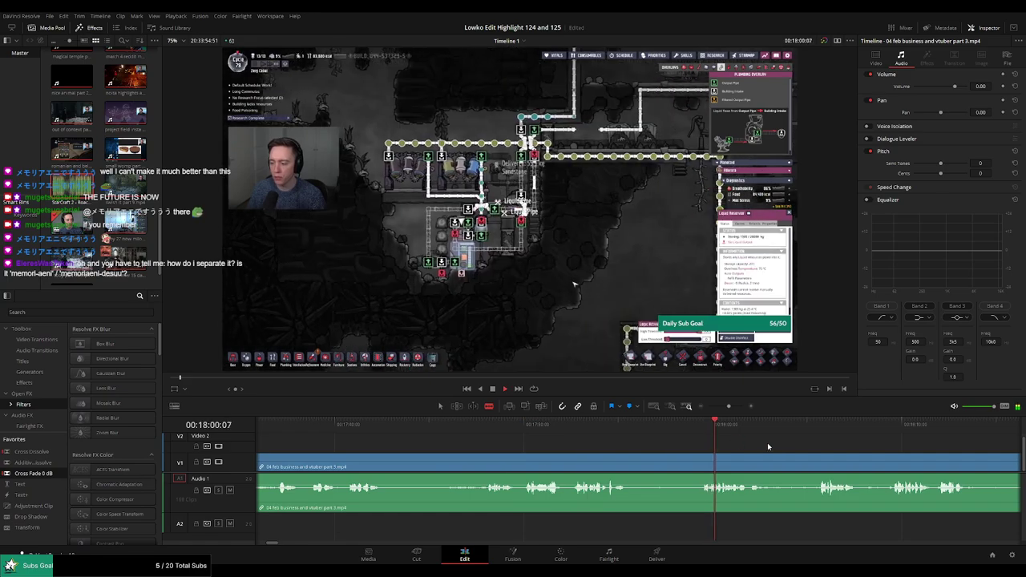
{"action": "scroll", "coordinate": [523, 449], "scroll_direction": "right", "scroll_amount": 3}
{"action": "scroll", "coordinate": [589, 433], "scroll_direction": "right", "scroll_amount": 3}
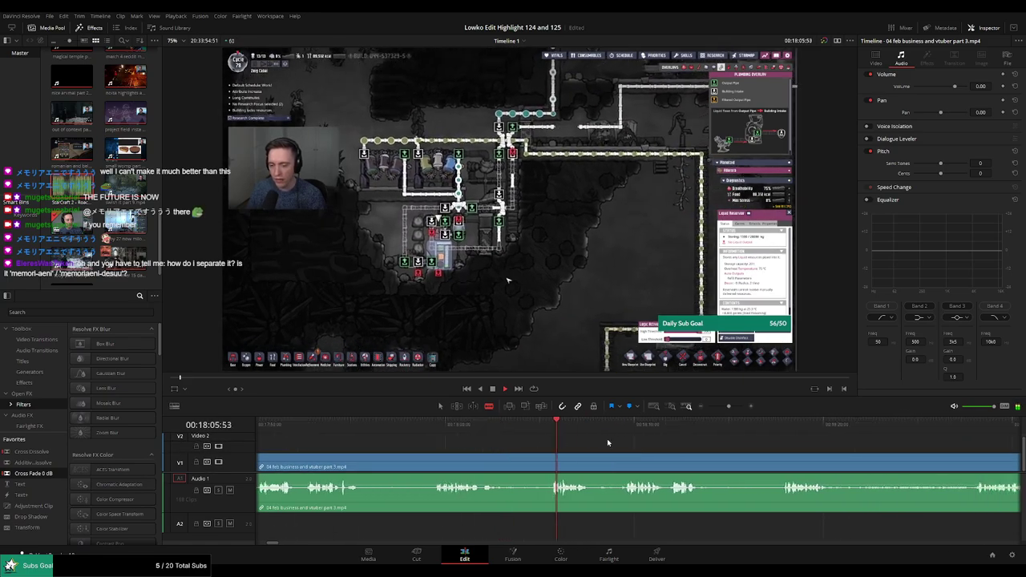
{"action": "left_click_drag", "start_coordinate": [607, 439], "coordinate": [554, 432]}
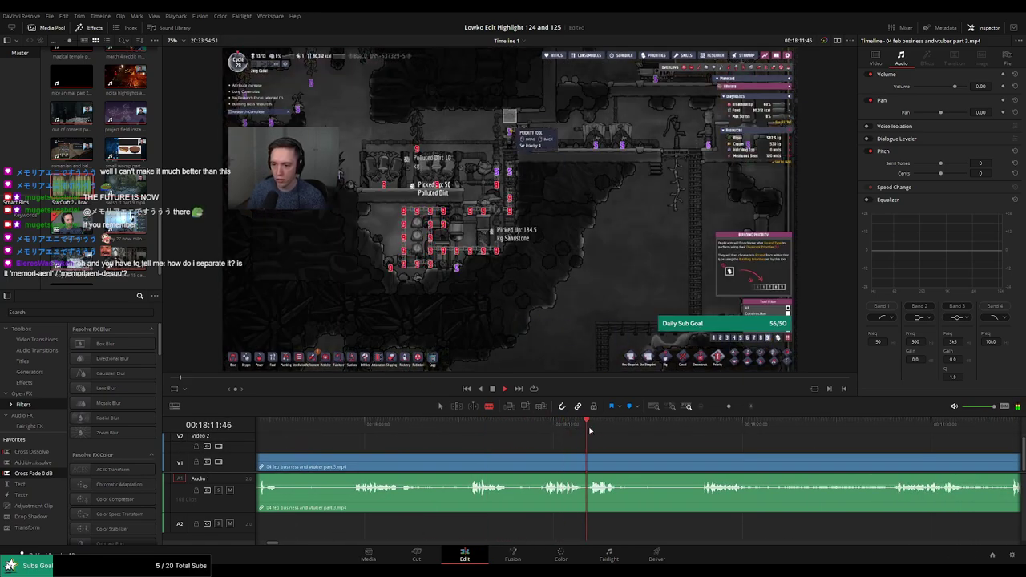
{"action": "left_click", "coordinate": [705, 434]}
{"action": "scroll", "coordinate": [682, 437], "scroll_direction": "right", "scroll_amount": 3}
{"action": "left_click", "coordinate": [535, 435]}
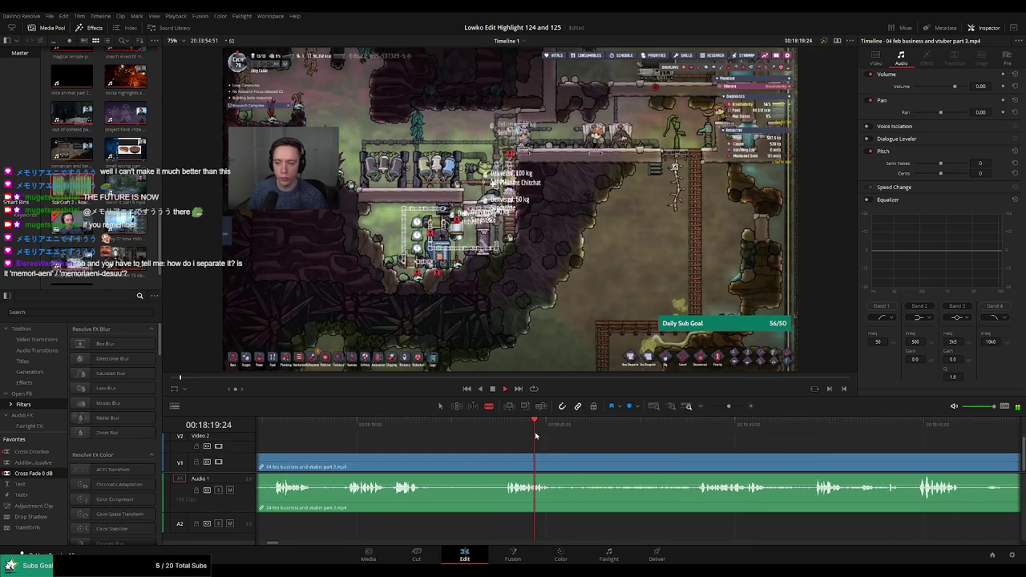
{"action": "left_click", "coordinate": [506, 423]}
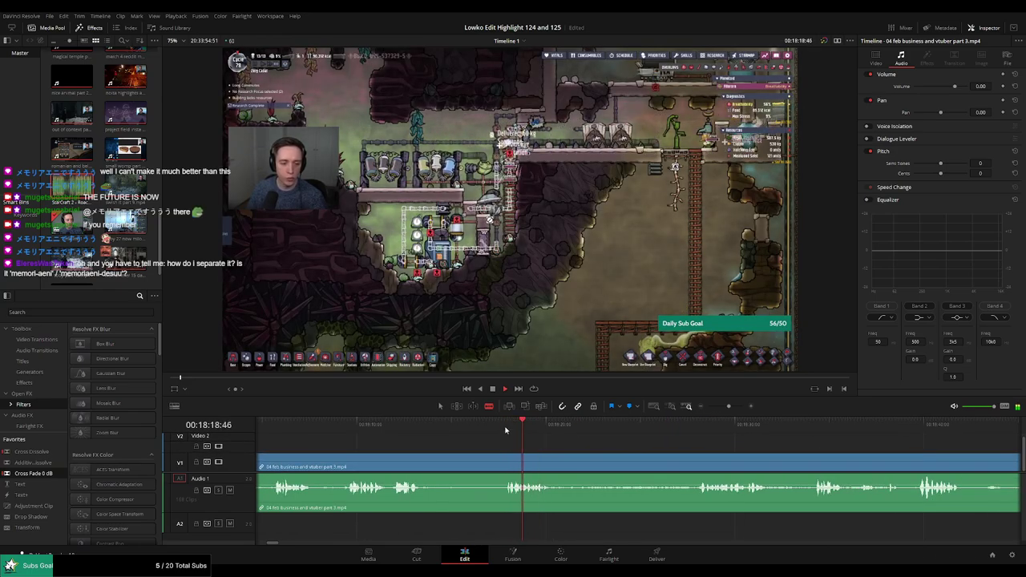
Ripple-delete the section before the edit point and add an audio crossfade on the join
{"action": "left_click", "coordinate": [493, 463]}
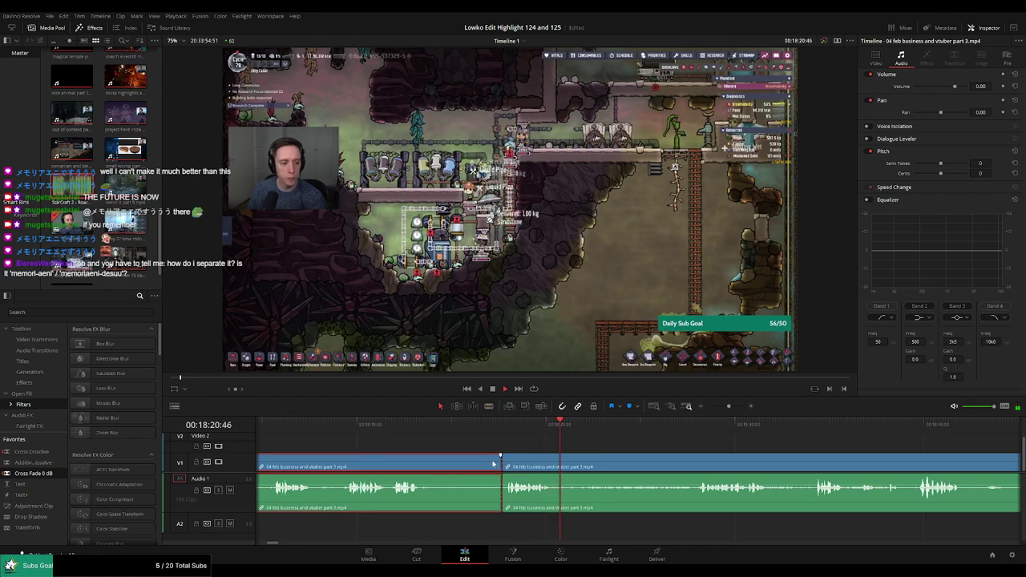
{"action": "key", "text": "Delete"}
{"action": "left_click", "coordinate": [556, 433]}
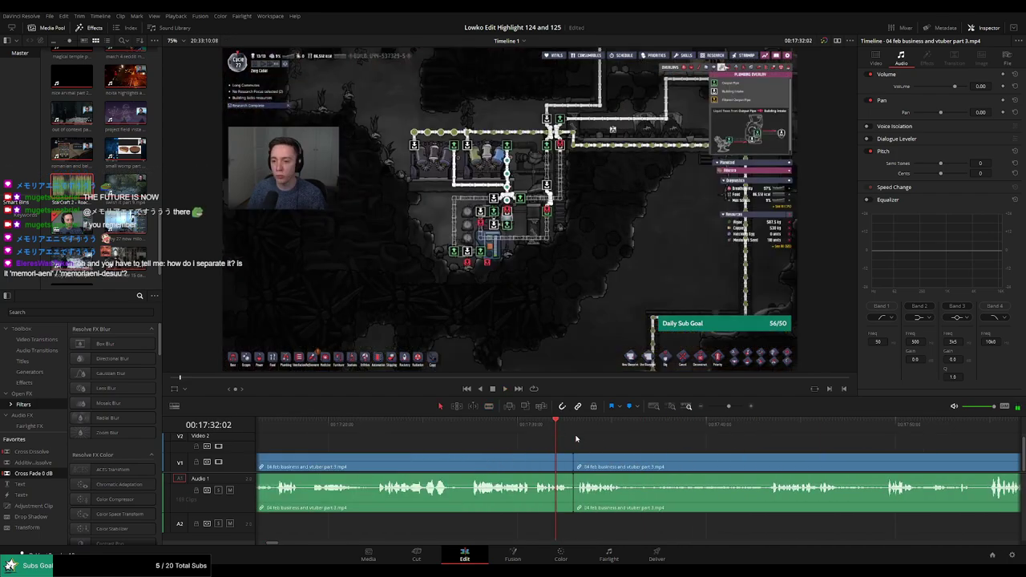
{"action": "key", "text": "space"}
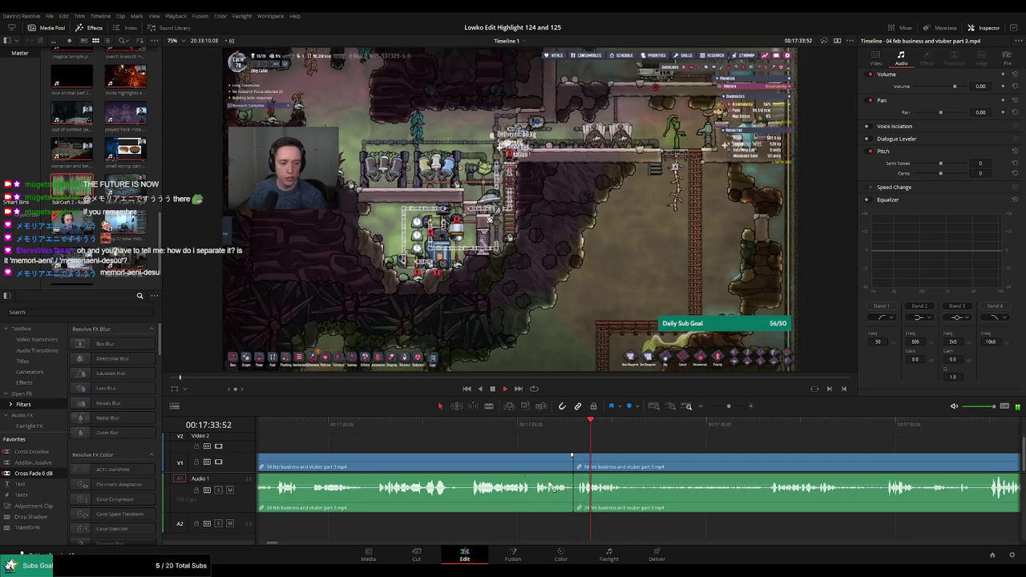
{"action": "key", "text": "shift+t"}
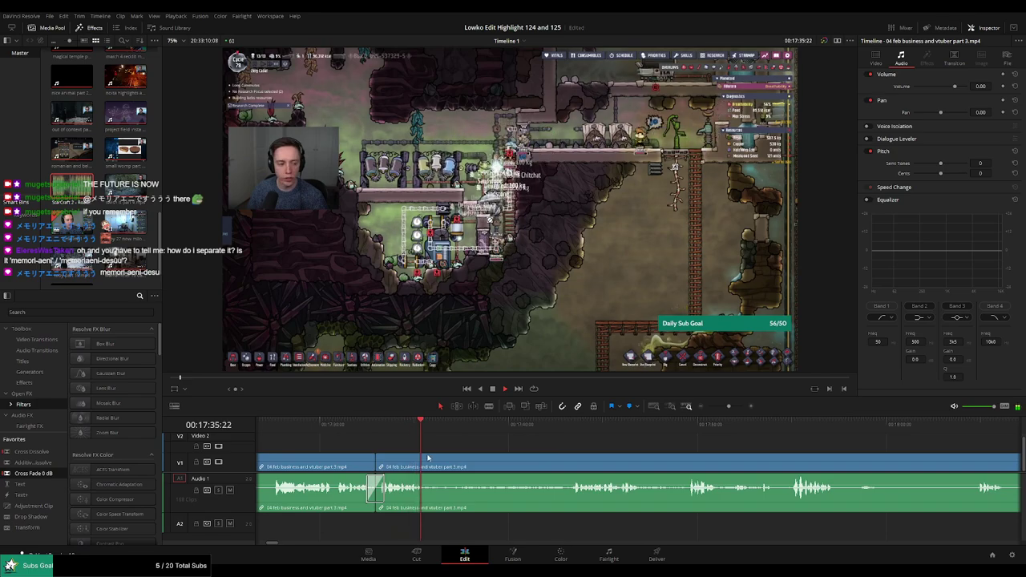
Split at the current frame and ripple-delete the stretch between the two cuts
{"action": "key", "text": "ctrl+b"}
{"action": "key", "text": "ctrl+b"}
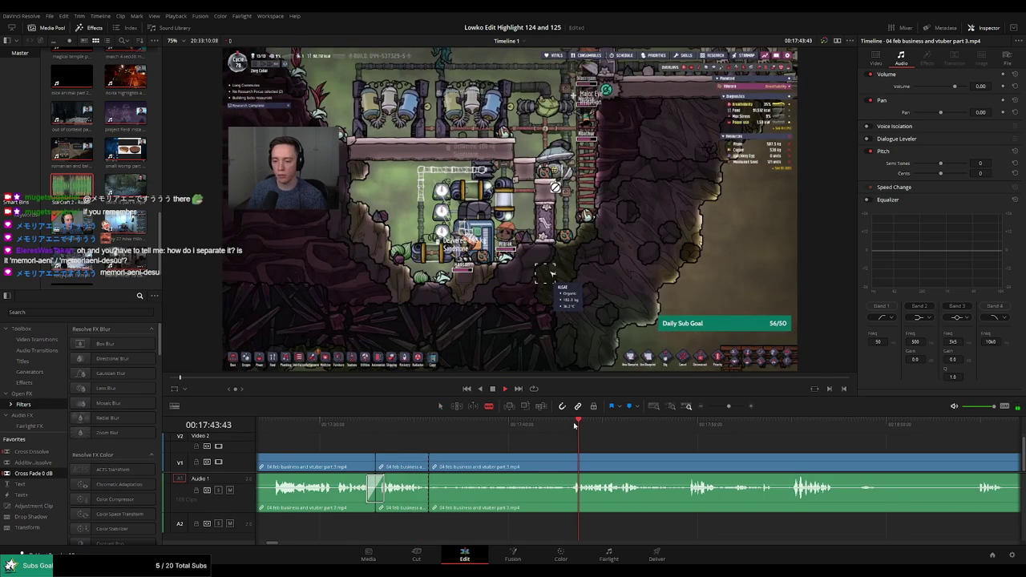
{"action": "left_click", "coordinate": [539, 465]}
{"action": "key", "text": "Delete"}
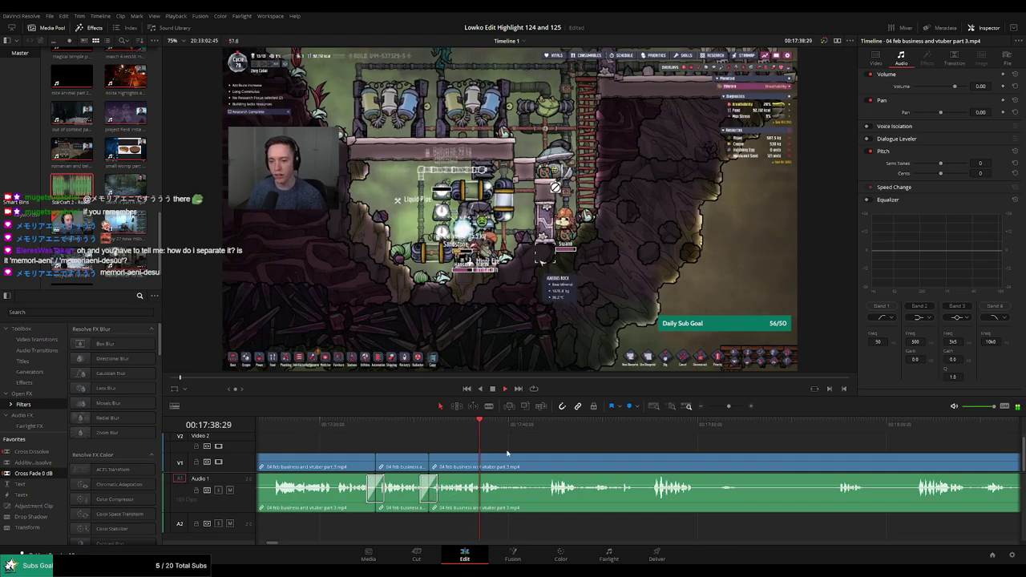
Blade both ends of another dull stretch near 17:40, ripple-delete it, and resume playback
{"action": "left_click", "coordinate": [415, 425]}
{"action": "key", "text": "space"}
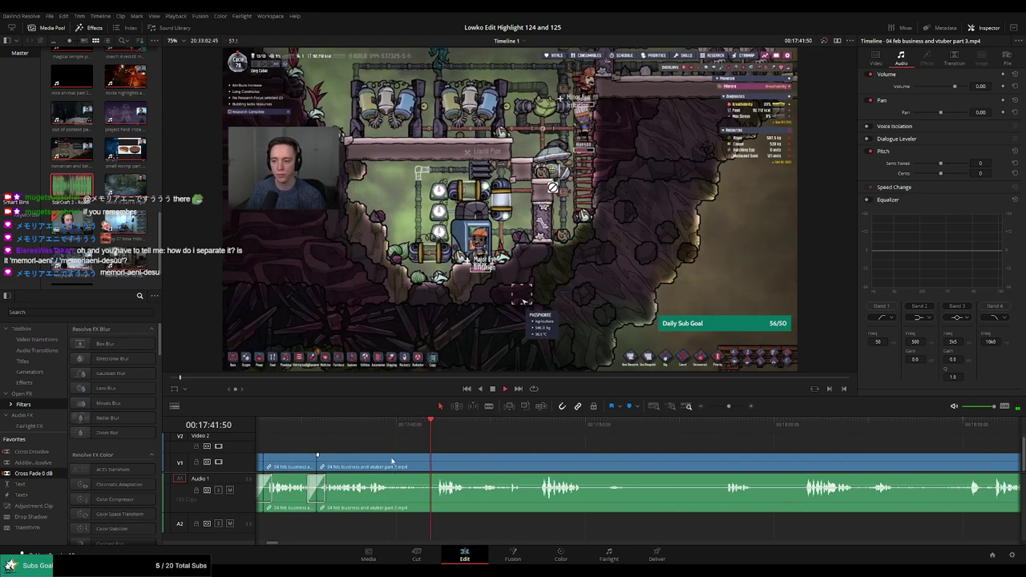
{"action": "key", "text": "b"}
{"action": "left_click", "coordinate": [389, 464]}
{"action": "left_click", "coordinate": [435, 462]}
{"action": "key", "text": "a"}
{"action": "left_click", "coordinate": [413, 463]}
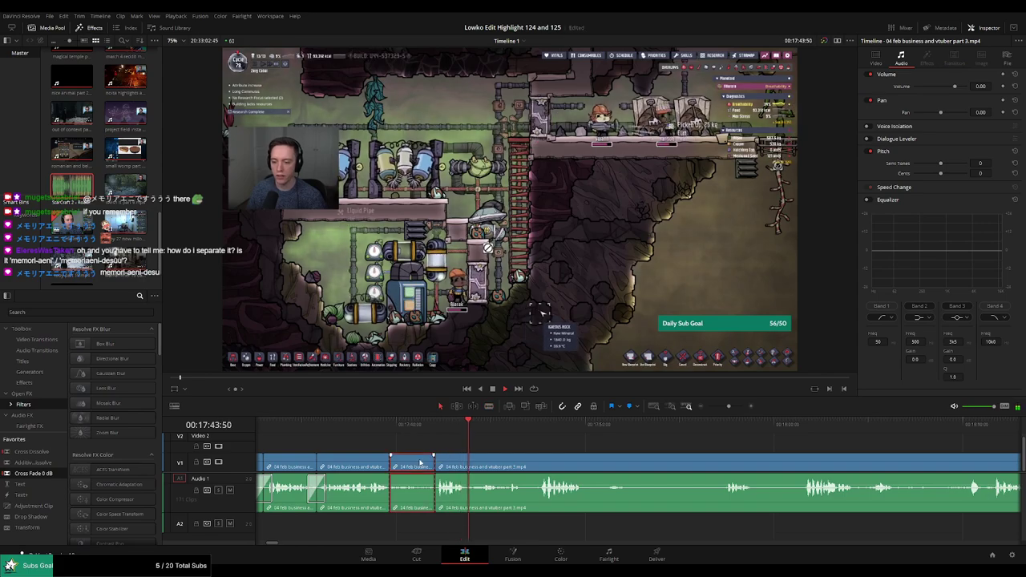
{"action": "key", "text": "Delete"}
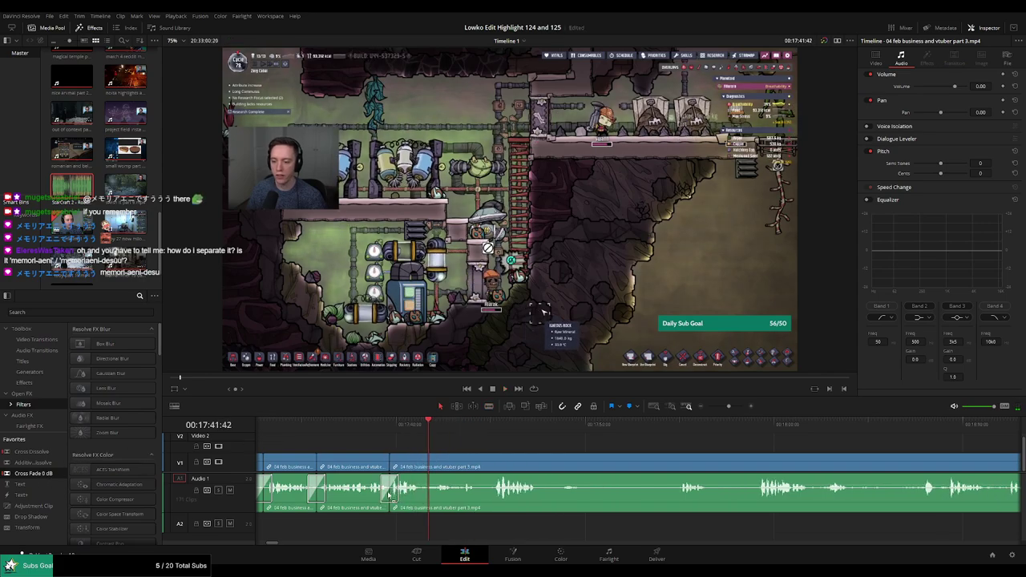
{"action": "key", "text": "space"}
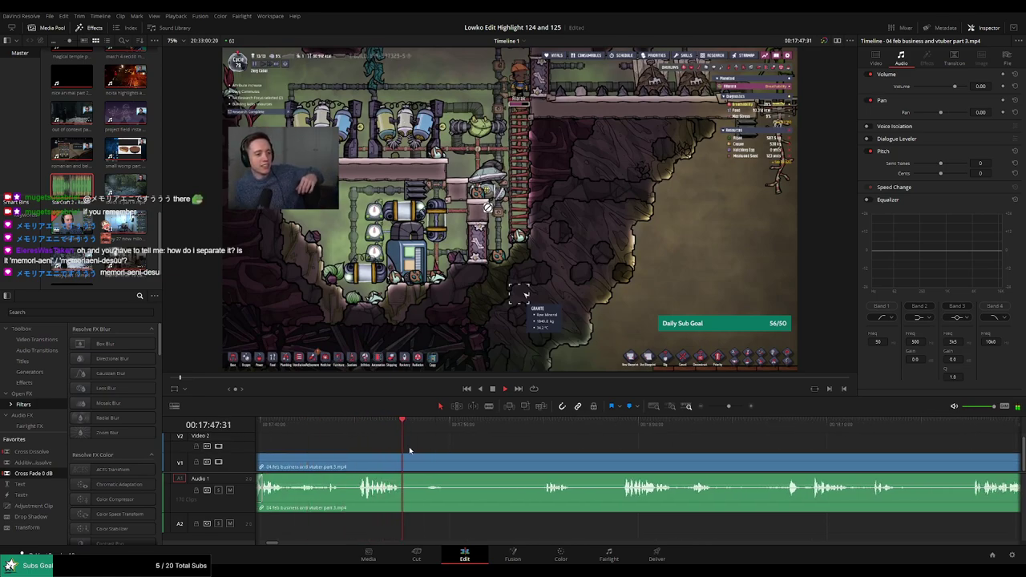
Blade around an unwanted stretch and ripple-delete it along with another stretch
{"action": "key", "text": "b"}
{"action": "left_click", "coordinate": [417, 456]}
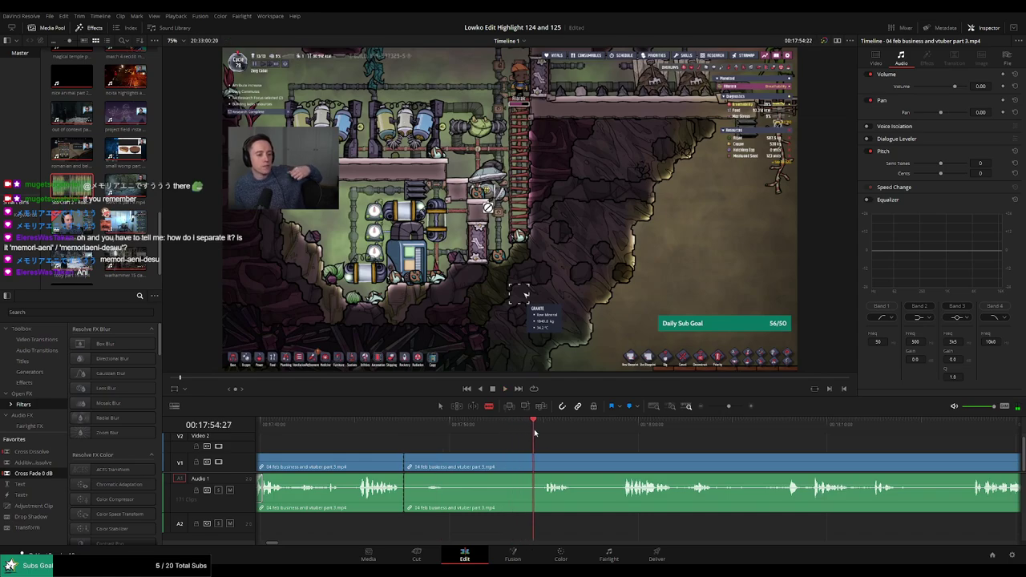
{"action": "left_click", "coordinate": [543, 465]}
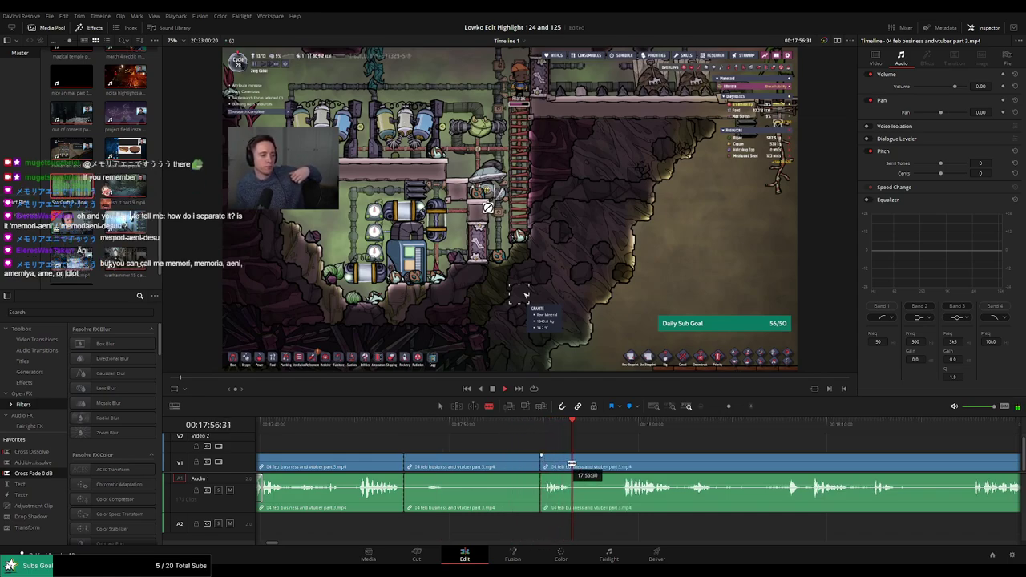
{"action": "key", "text": "a"}
{"action": "left_click", "coordinate": [473, 465]}
{"action": "key", "text": "Delete"}
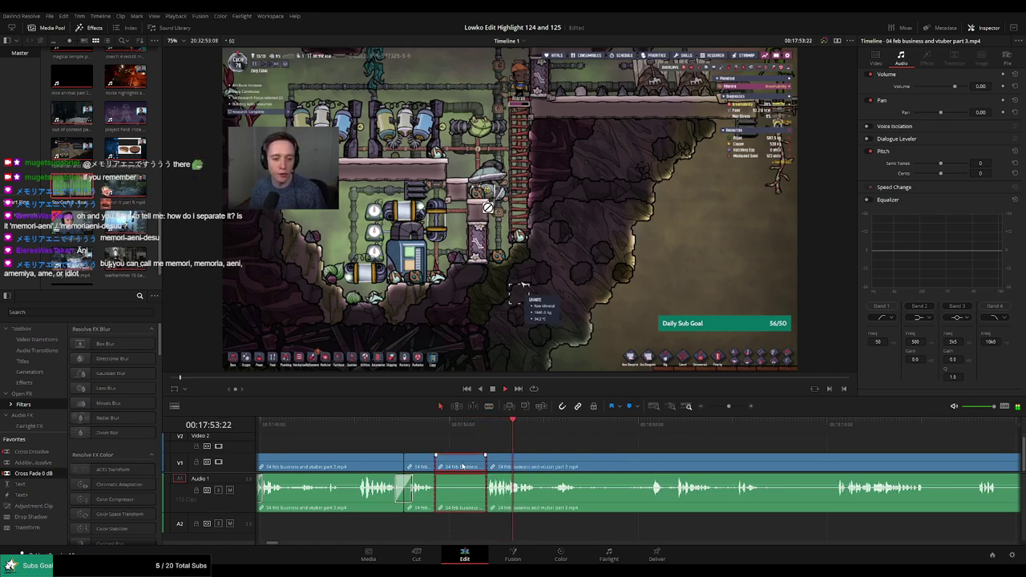
{"action": "key", "text": "Delete"}
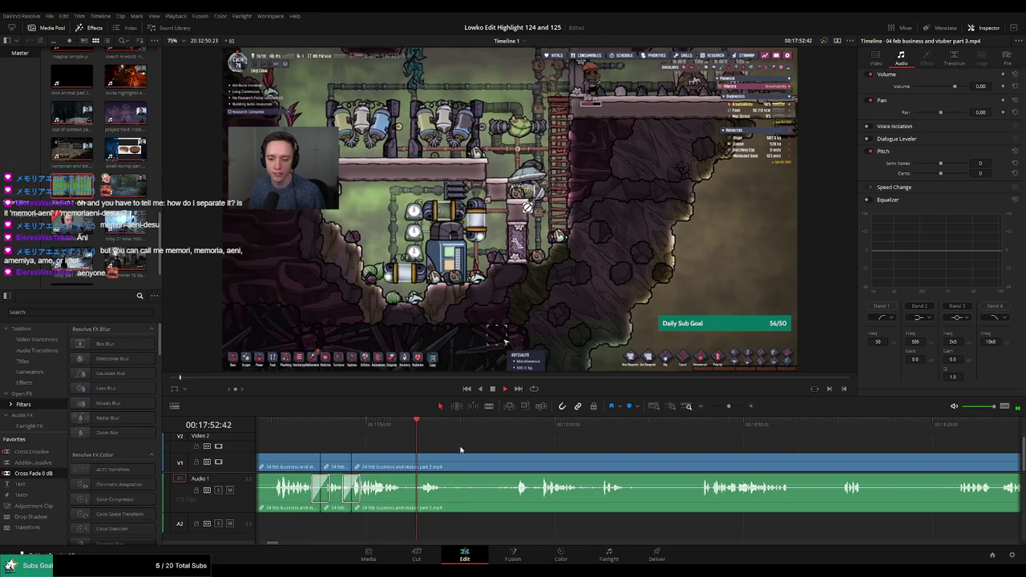
Cut both ends of another dull stretch and ripple-delete it
{"action": "key", "text": "b"}
{"action": "left_click", "coordinate": [445, 465]}
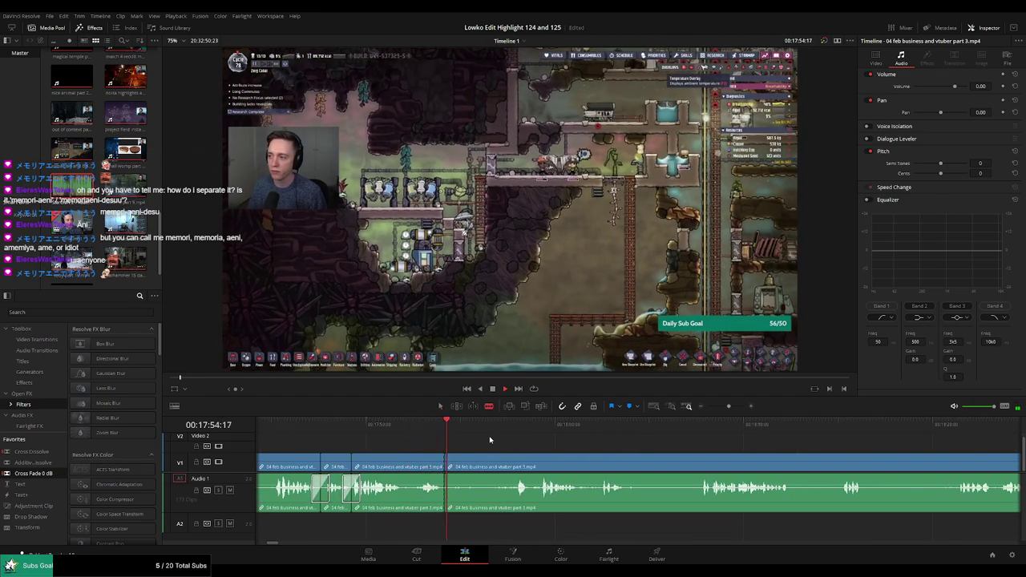
{"action": "key", "text": "ctrl+b"}
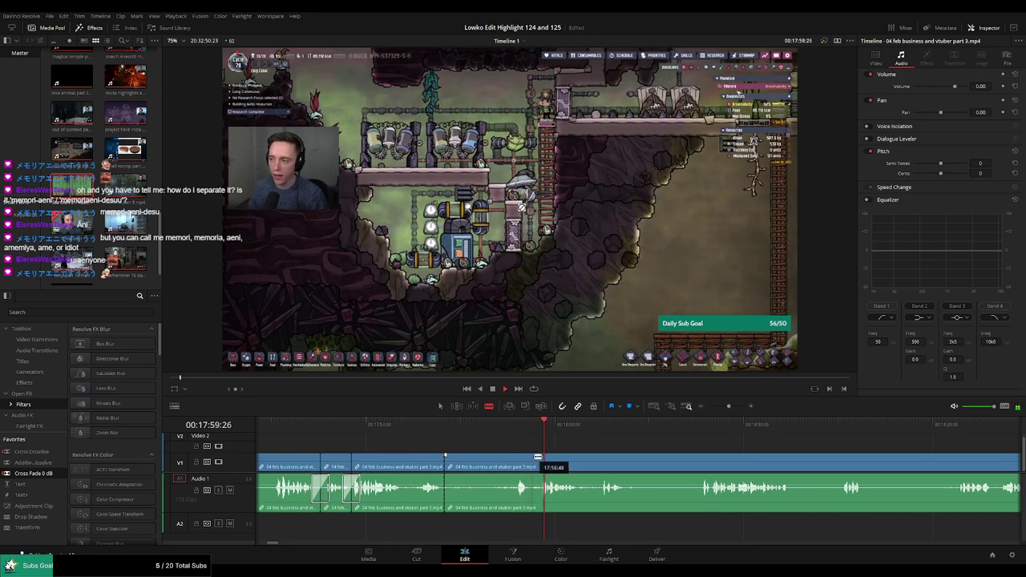
{"action": "key", "text": "a"}
{"action": "left_click", "coordinate": [517, 465]}
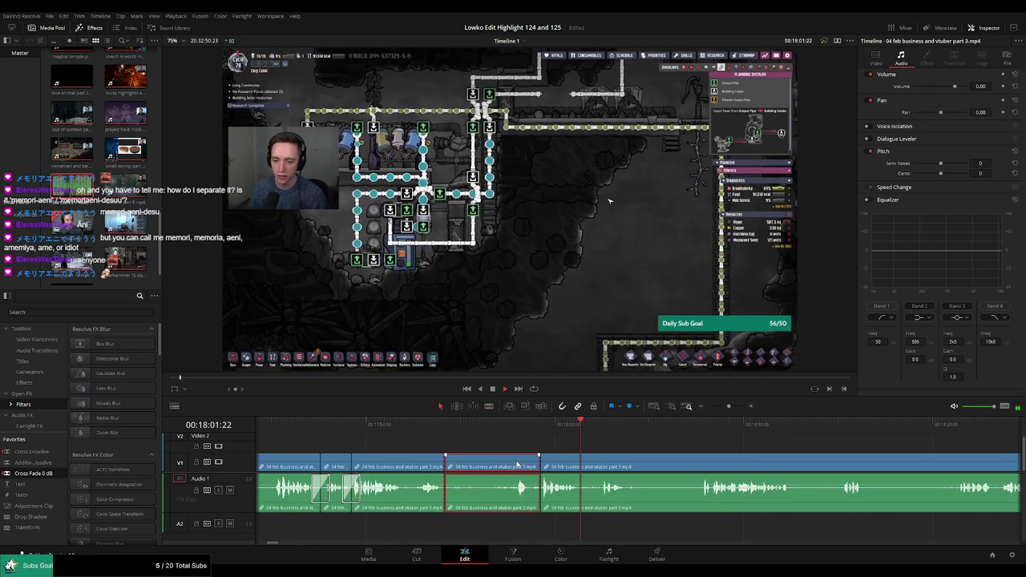
{"action": "key", "text": "Delete"}
Put a Cross Fade 0 dB from Favorites on the audio cut and review later footage
{"action": "left_click_drag", "start_coordinate": [44, 475], "coordinate": [454, 509]}
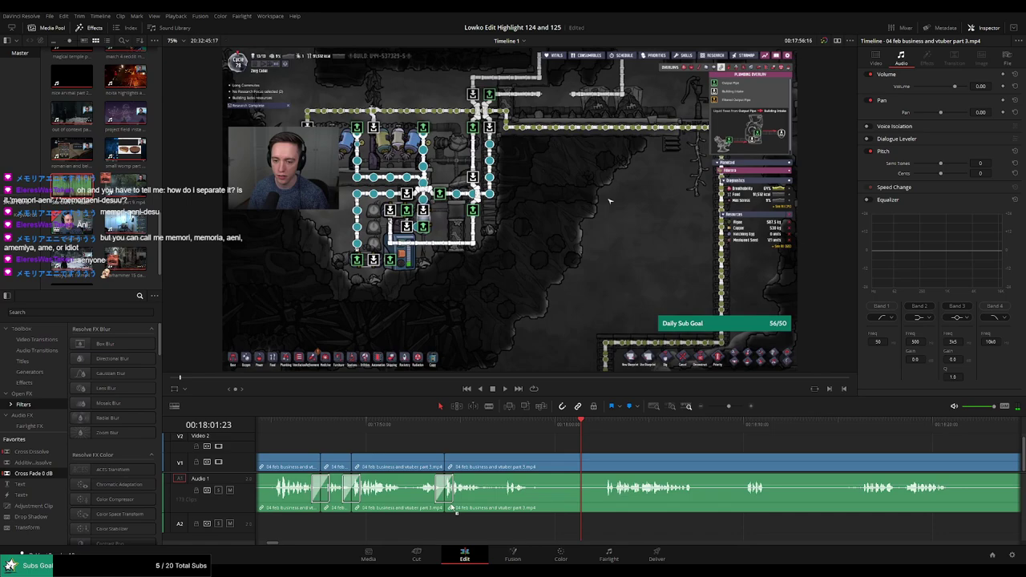
{"action": "left_click", "coordinate": [438, 441]}
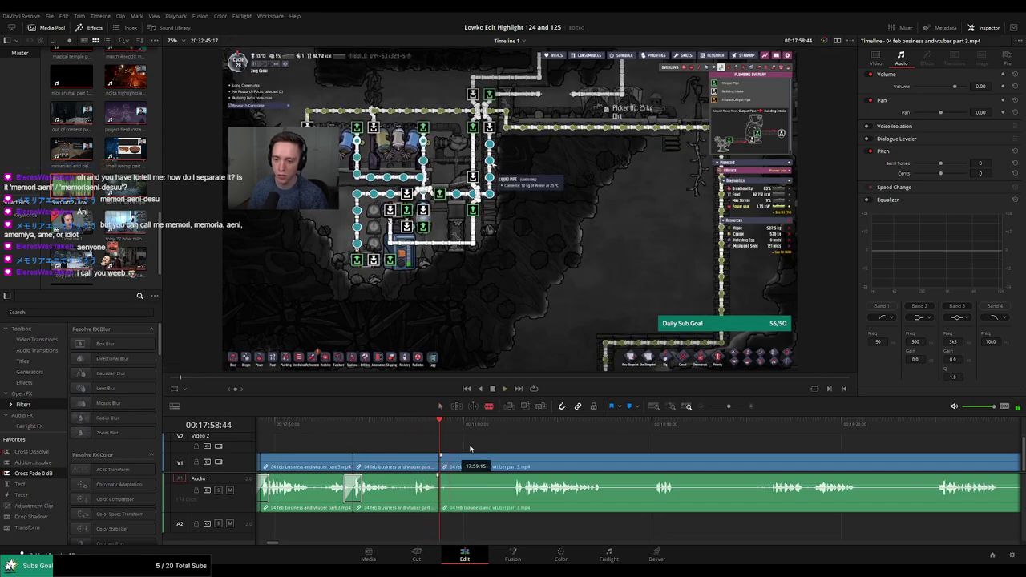
{"action": "left_click", "coordinate": [644, 425]}
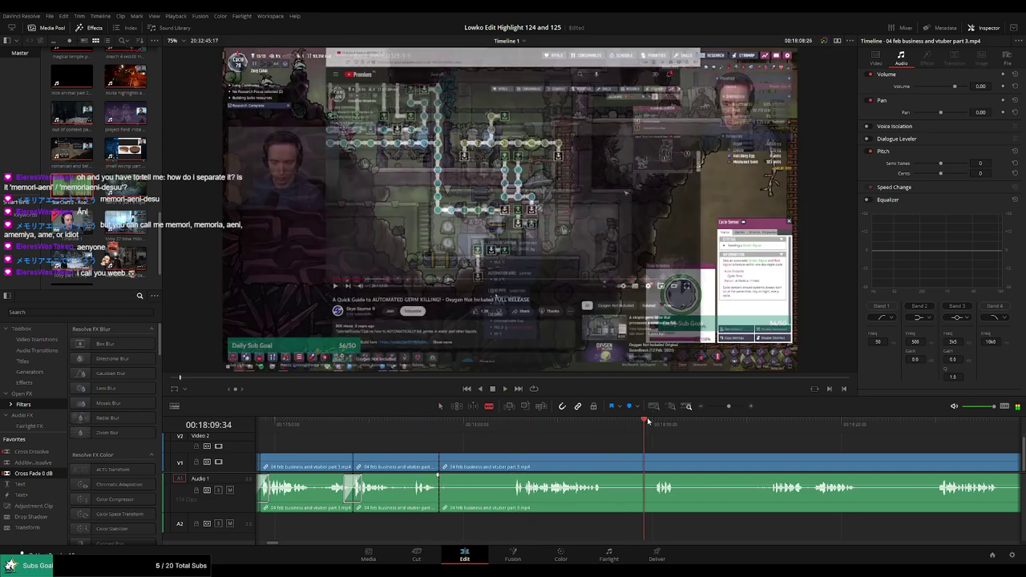
{"action": "left_click", "coordinate": [776, 426]}
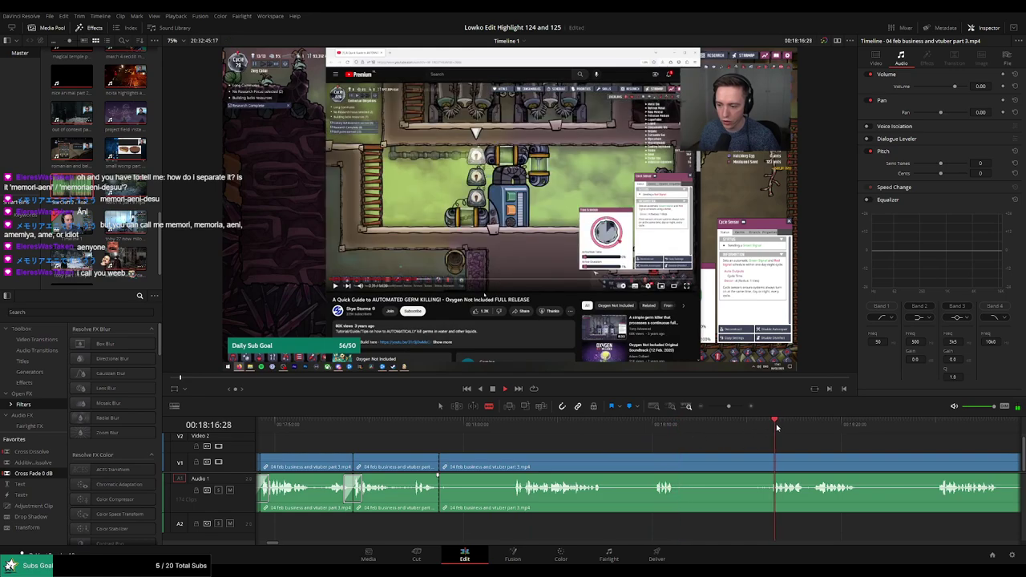
{"action": "left_click_drag", "start_coordinate": [728, 407], "coordinate": [720, 407]}
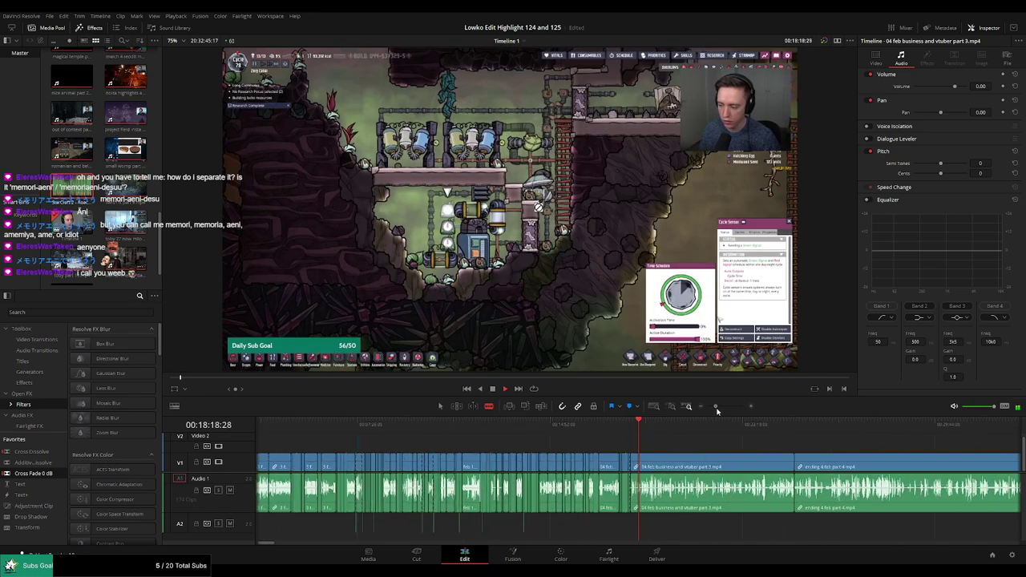
{"action": "left_click_drag", "start_coordinate": [643, 432], "coordinate": [859, 433]}
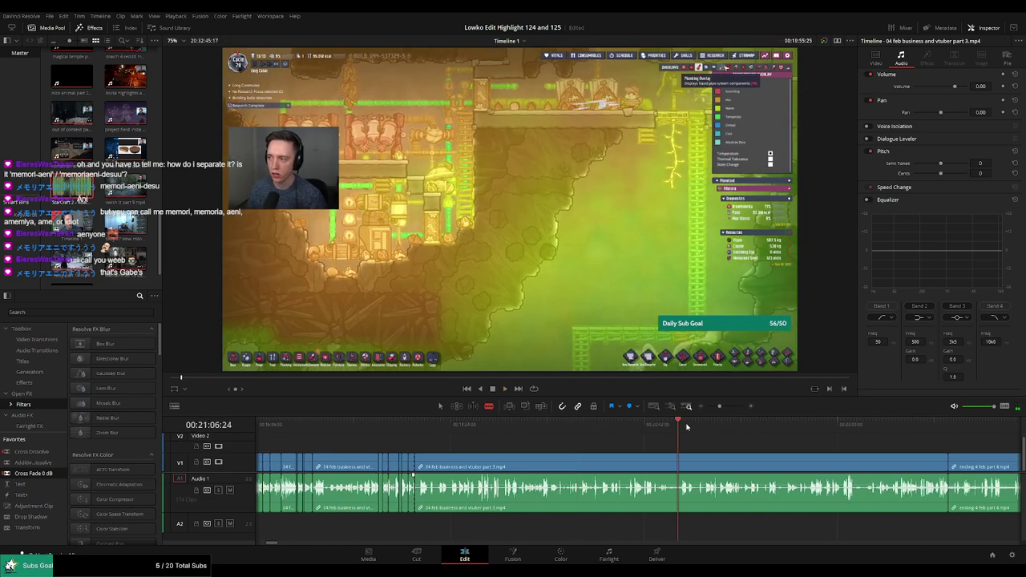
Delete the remaining part 3 stream clip so 'ending 4 feb part 4.mp4' follows, and play it
{"action": "left_click", "coordinate": [553, 459]}
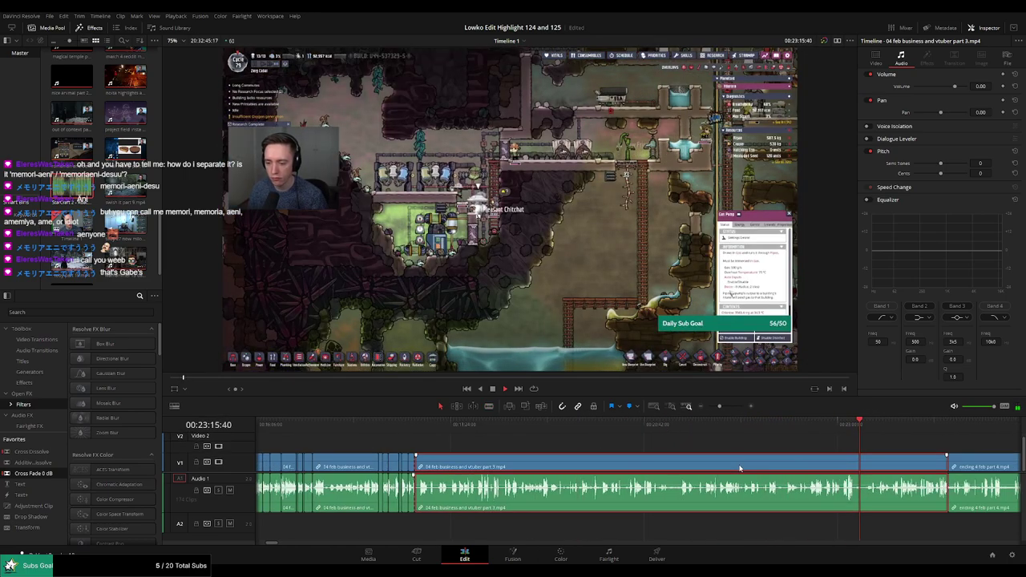
{"action": "key", "text": "Delete"}
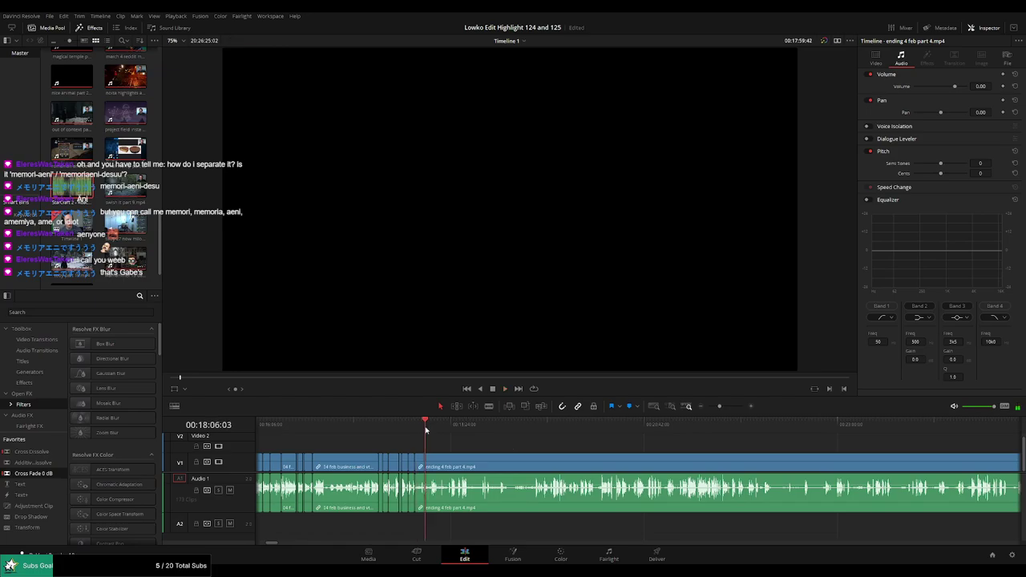
{"action": "key", "text": "space"}
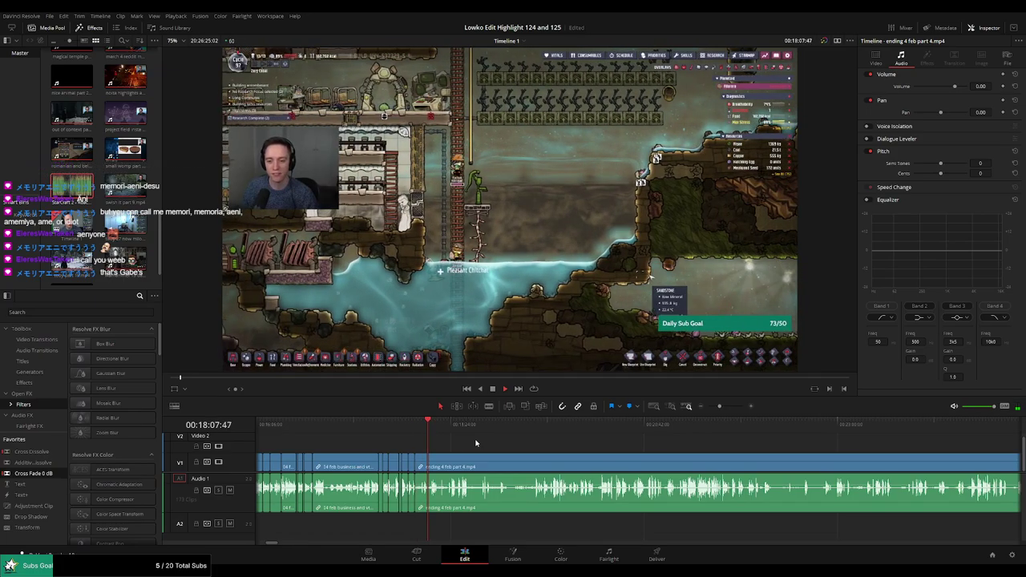
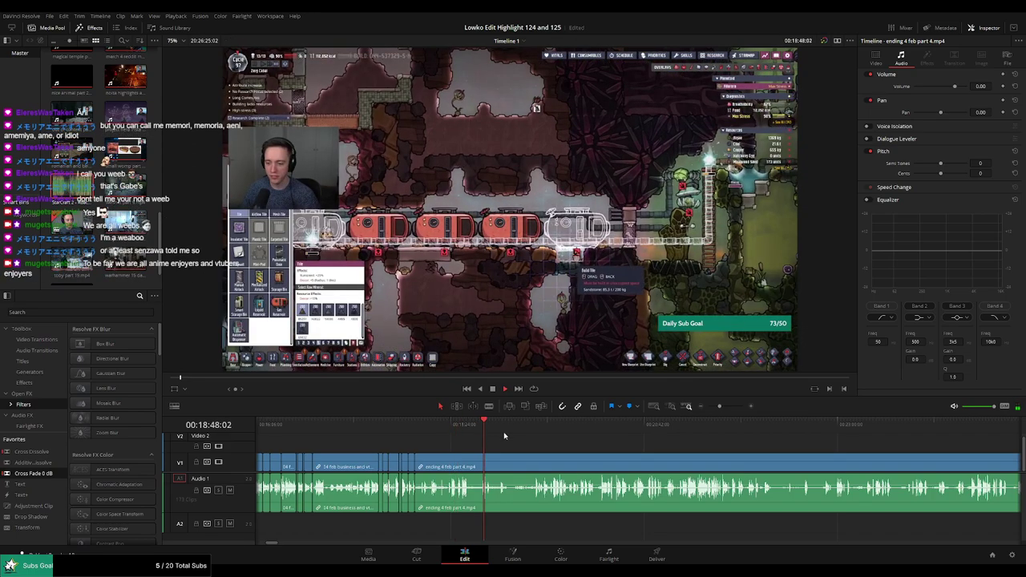
Scrub ahead through the gameplay footage and preview the Roach Quotes sound effect
{"action": "left_click", "coordinate": [529, 433]}
{"action": "left_click", "coordinate": [535, 437]}
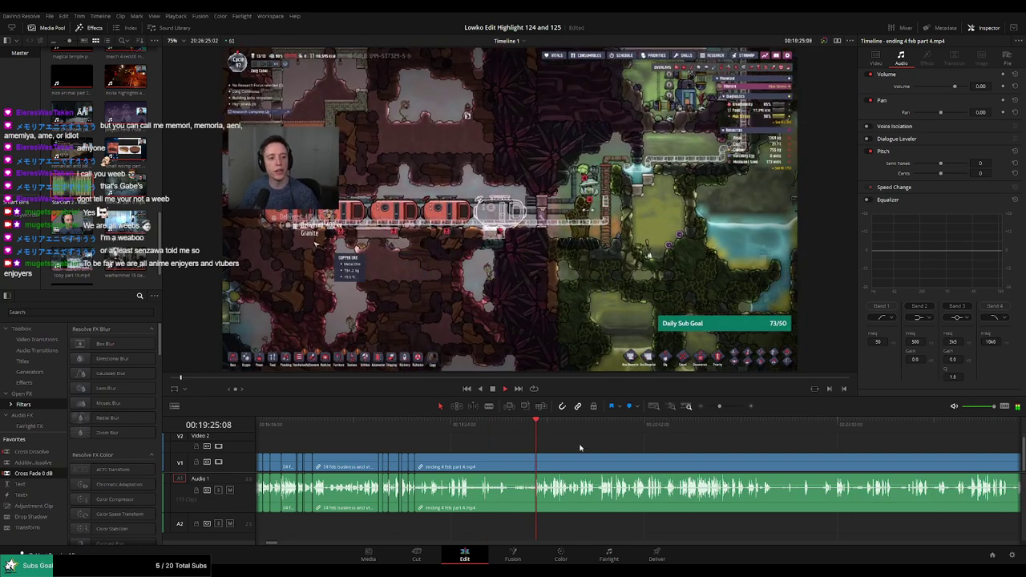
{"action": "left_click_drag", "start_coordinate": [721, 408], "coordinate": [723, 419]}
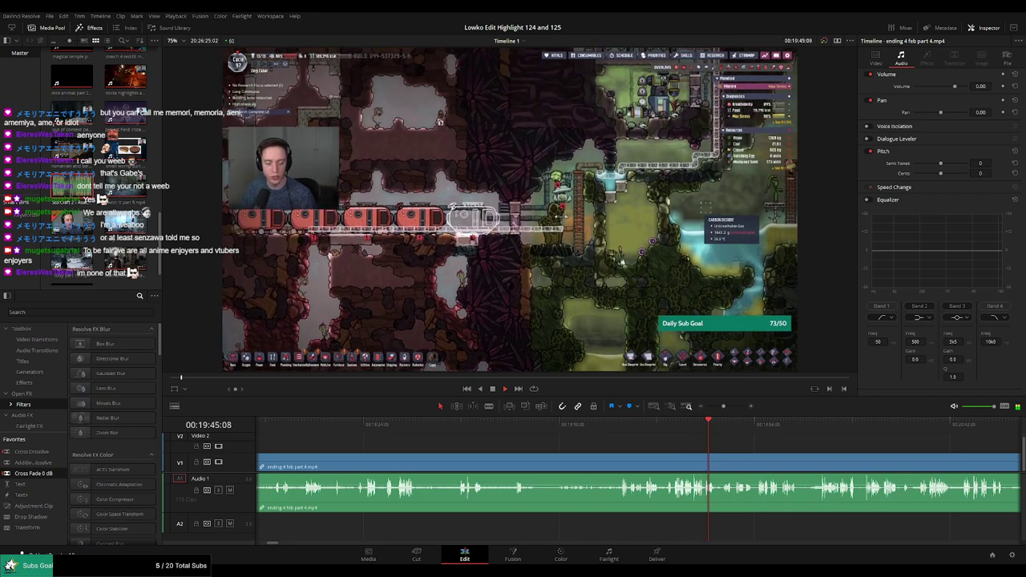
{"action": "scroll", "coordinate": [707, 442], "scroll_direction": "right", "scroll_amount": 1}
{"action": "scroll", "coordinate": [706, 443], "scroll_direction": "right", "scroll_amount": 6}
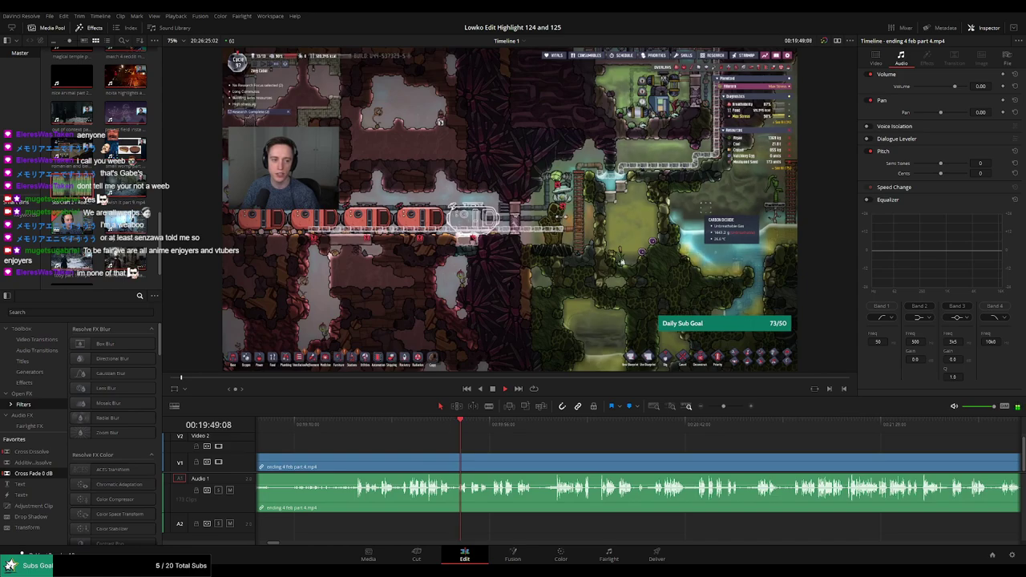
{"action": "double_click", "coordinate": [72, 193]}
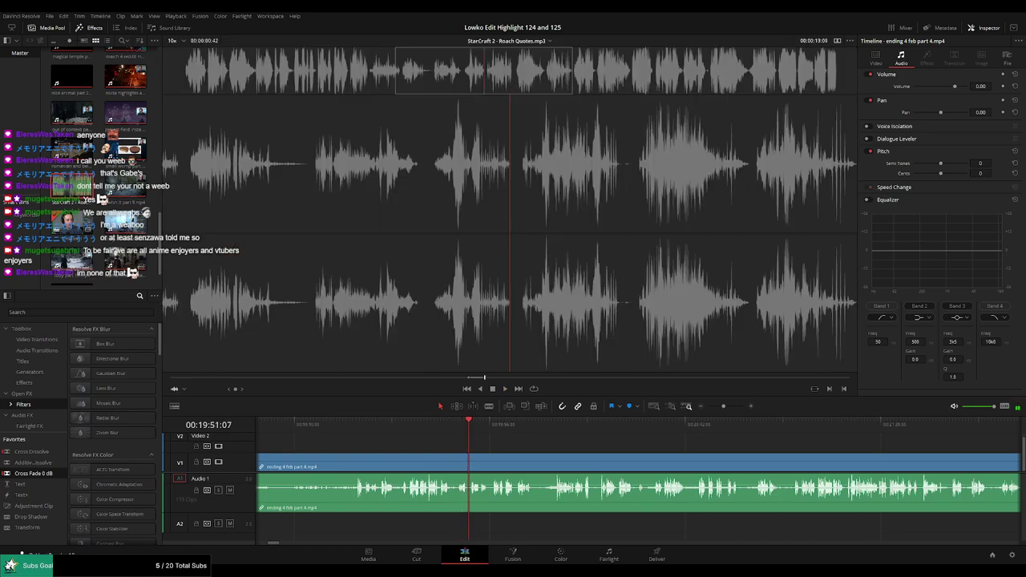
{"action": "left_click", "coordinate": [497, 424]}
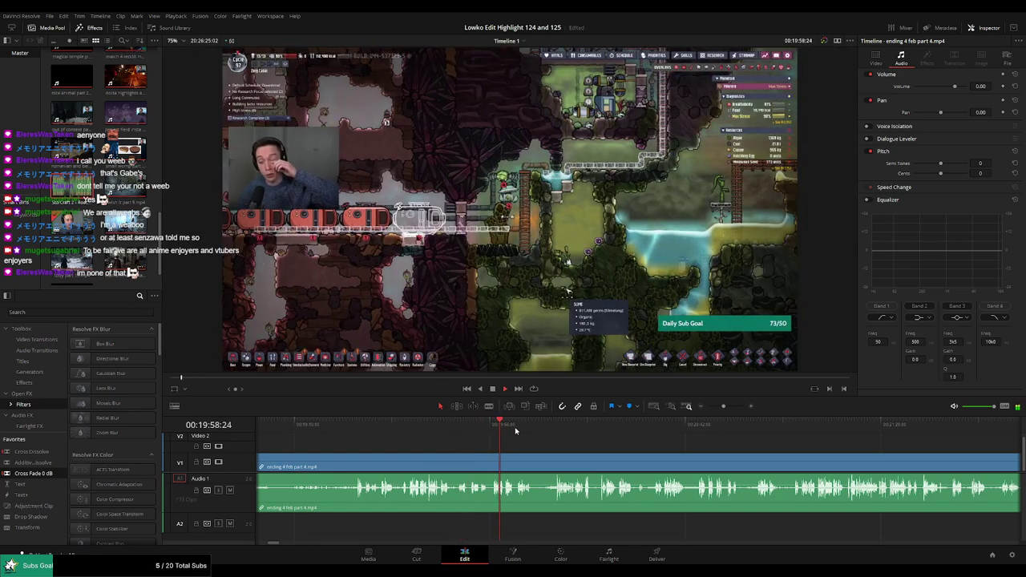
Zoom out and scrub until the playhead sits where the Amsterdam timelapse starts
{"action": "left_click", "coordinate": [537, 425]}
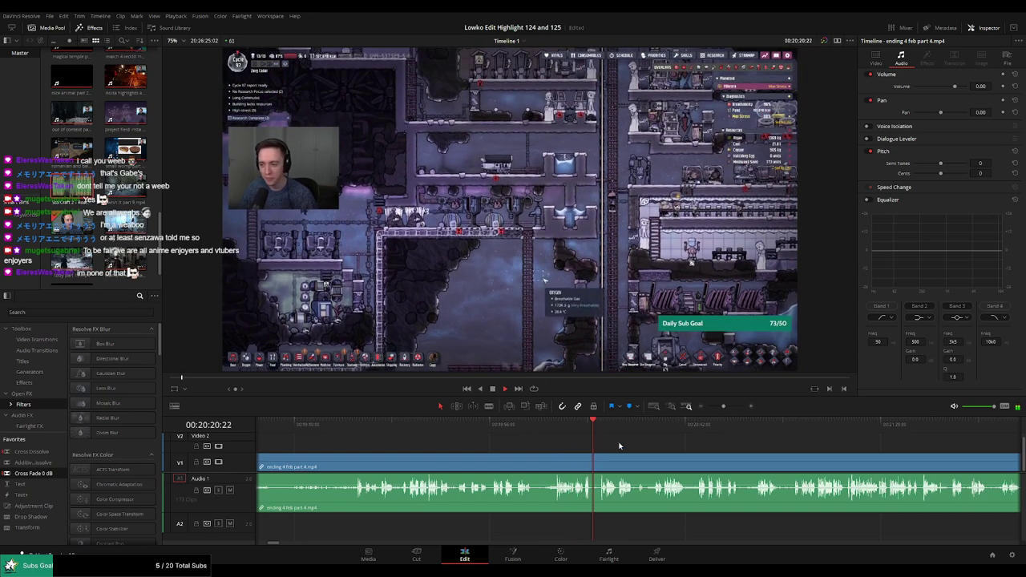
{"action": "left_click_drag", "start_coordinate": [723, 407], "coordinate": [715, 408]}
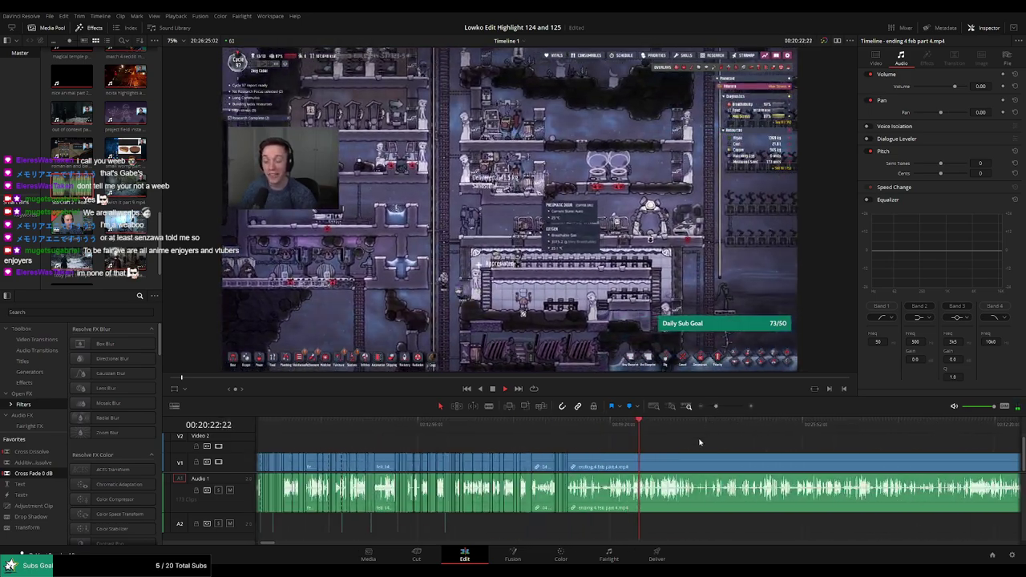
{"action": "left_click", "coordinate": [653, 433]}
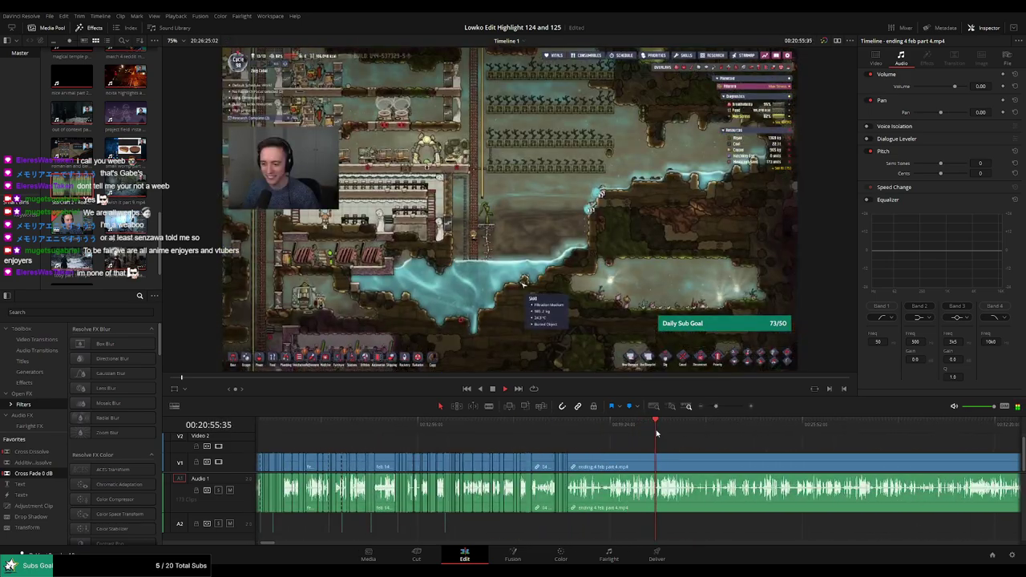
{"action": "left_click_drag", "start_coordinate": [656, 433], "coordinate": [673, 433]}
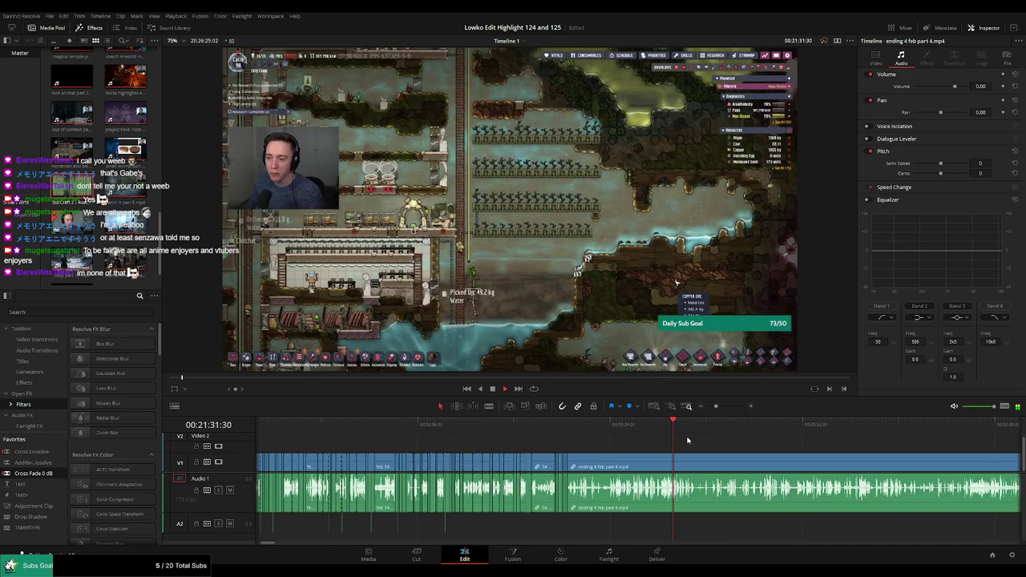
{"action": "scroll", "coordinate": [680, 446], "scroll_direction": "up", "scroll_amount": 3}
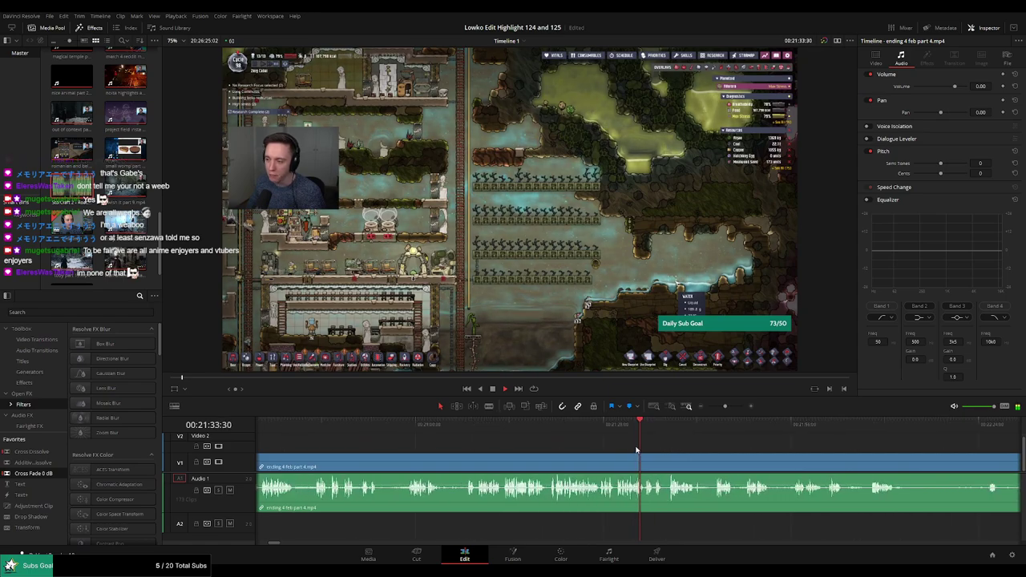
{"action": "key", "text": "space"}
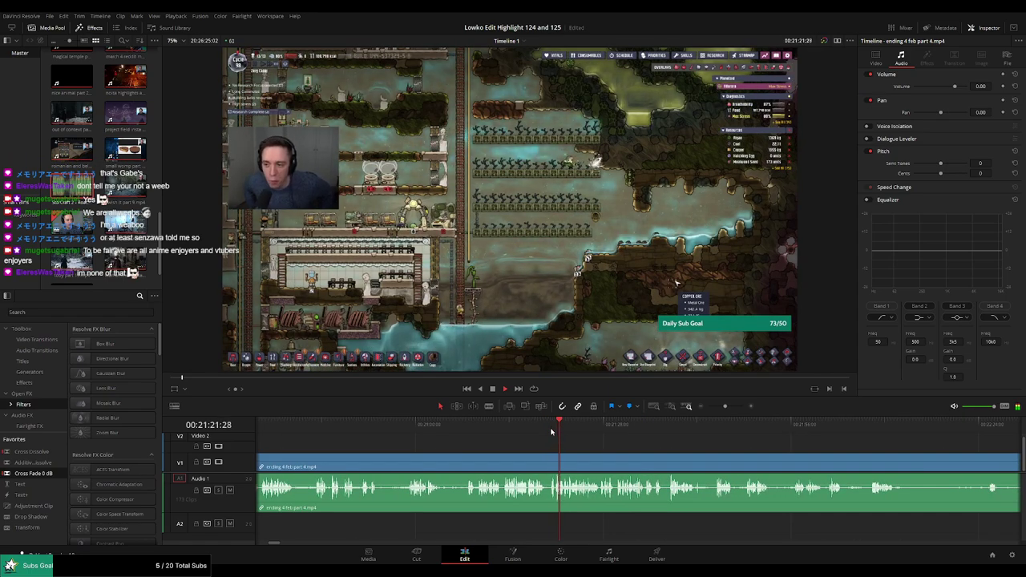
{"action": "left_click", "coordinate": [508, 431]}
{"action": "scroll", "coordinate": [607, 434], "scroll_direction": "down", "scroll_amount": 5}
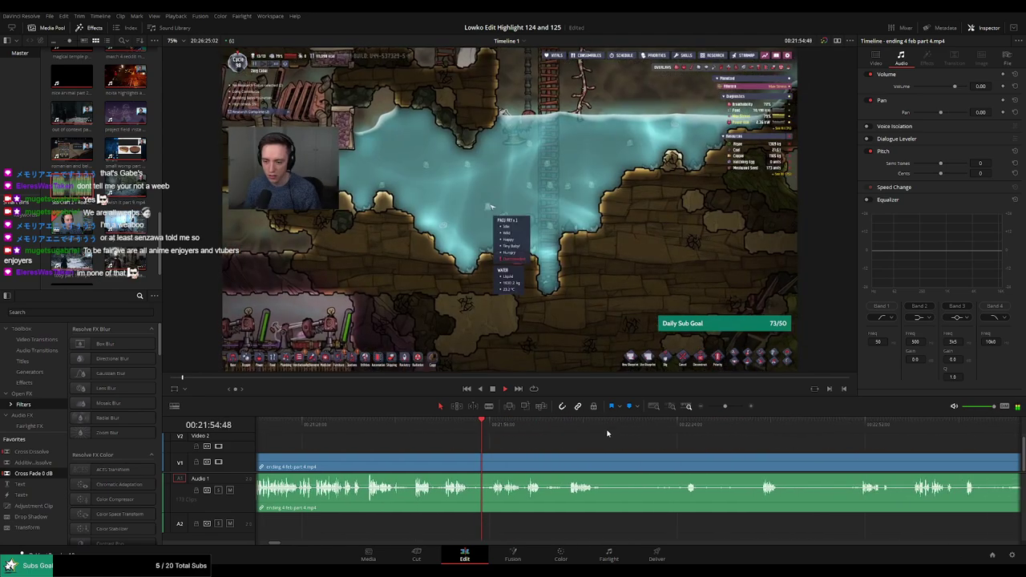
{"action": "left_click_drag", "start_coordinate": [725, 407], "coordinate": [679, 429]}
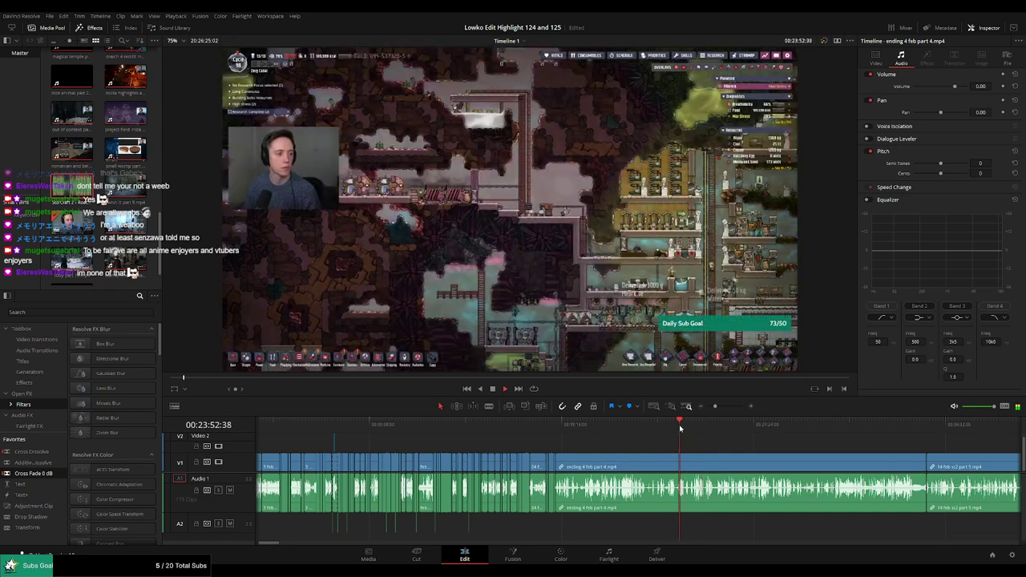
{"action": "scroll", "coordinate": [666, 437], "scroll_direction": "up", "scroll_amount": 4}
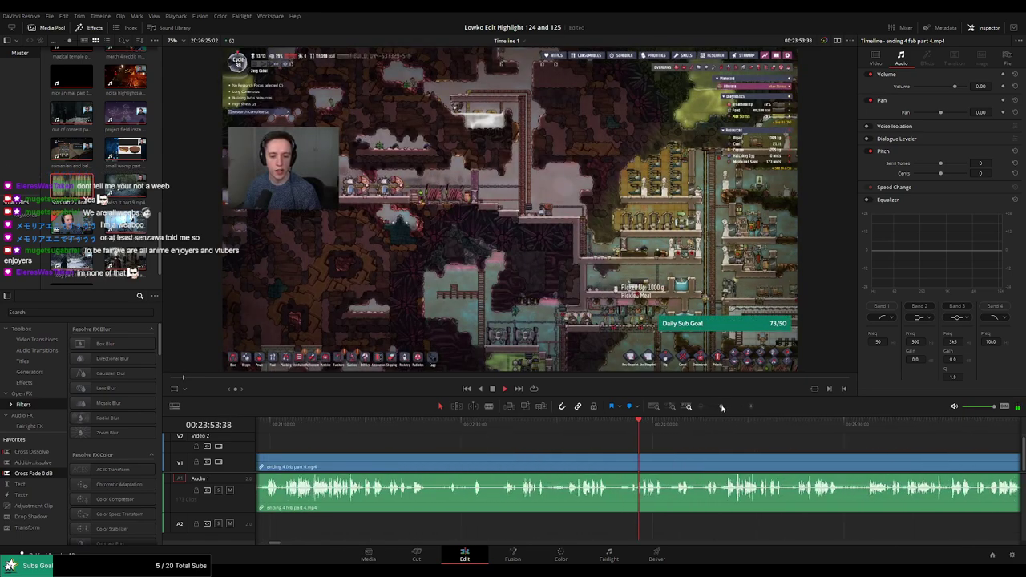
{"action": "left_click", "coordinate": [673, 433]}
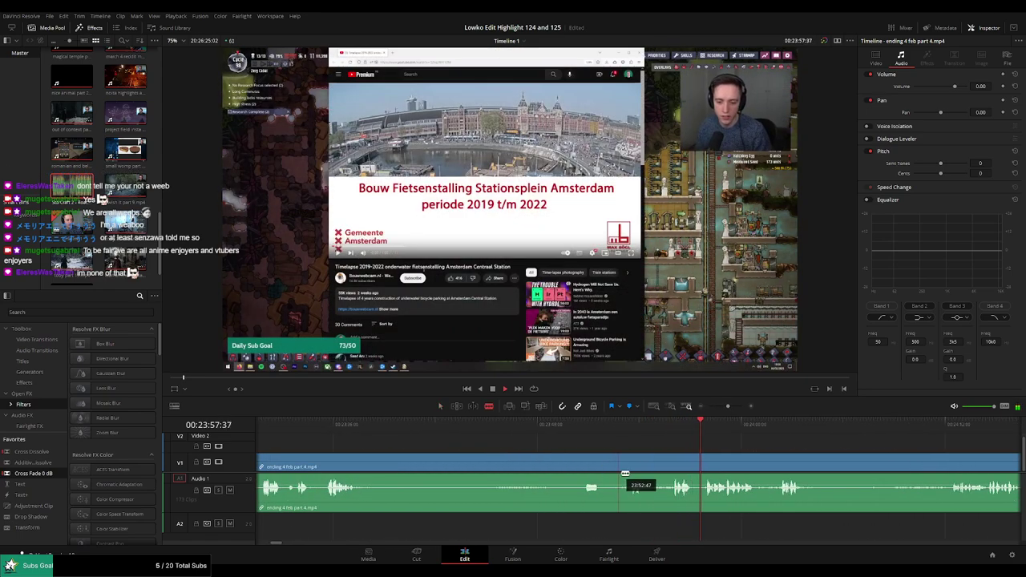
Blade the clip where the Amsterdam footage begins, around 00:23:55, and review around the cut
{"action": "left_click", "coordinate": [629, 466]}
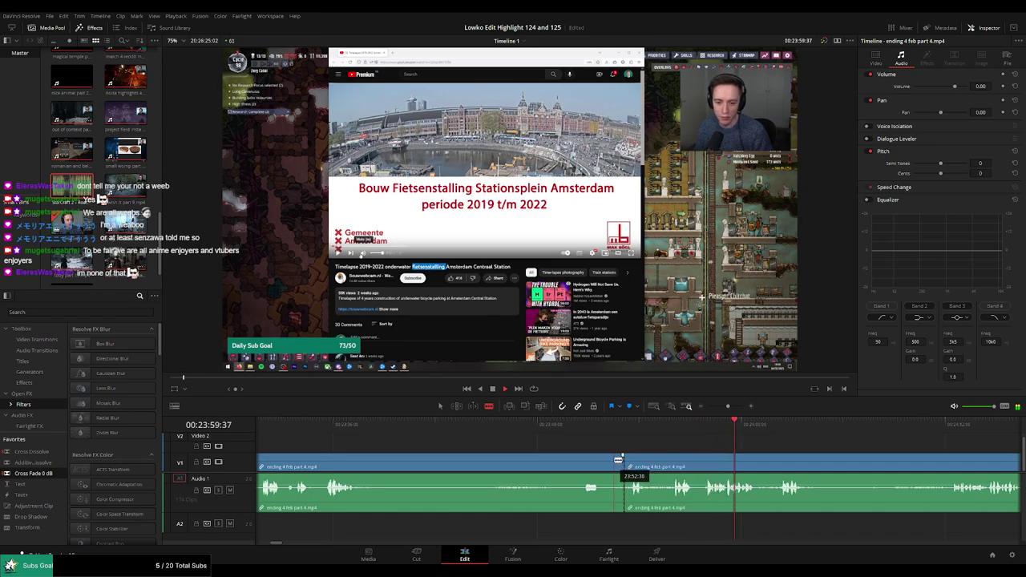
{"action": "left_click_drag", "start_coordinate": [728, 407], "coordinate": [719, 408]}
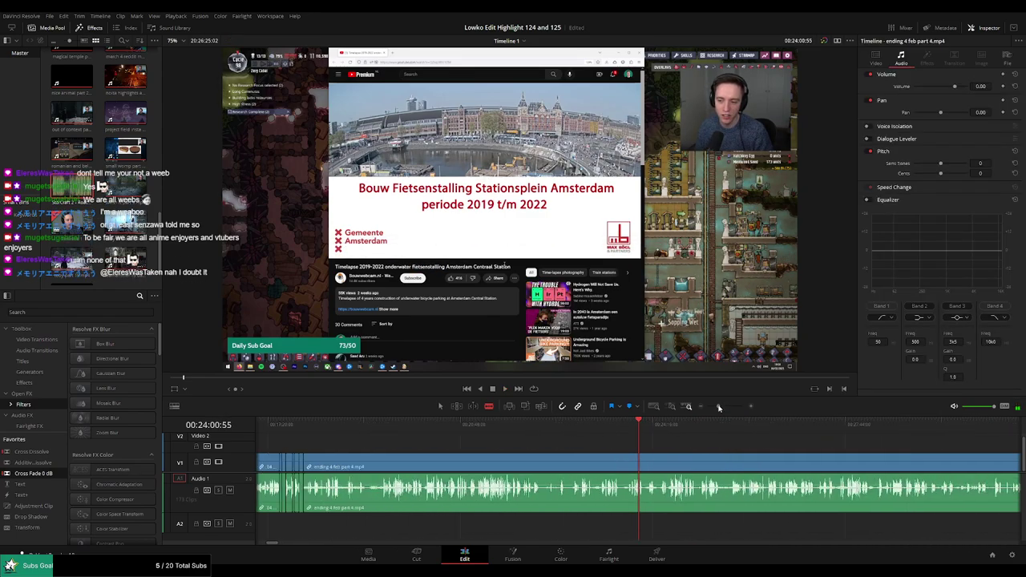
{"action": "left_click", "coordinate": [443, 425]}
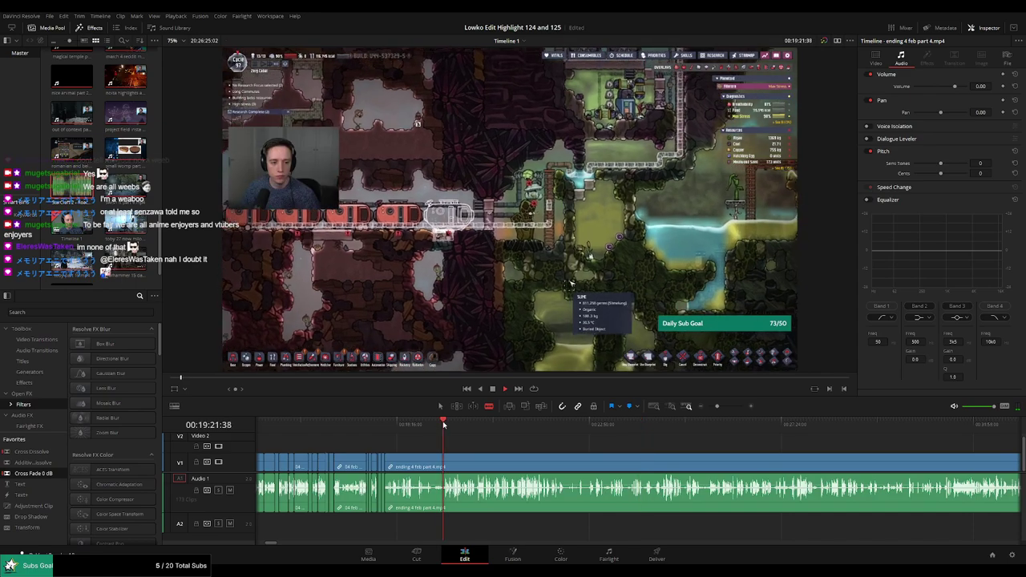
{"action": "left_click_drag", "start_coordinate": [717, 406], "coordinate": [725, 407]}
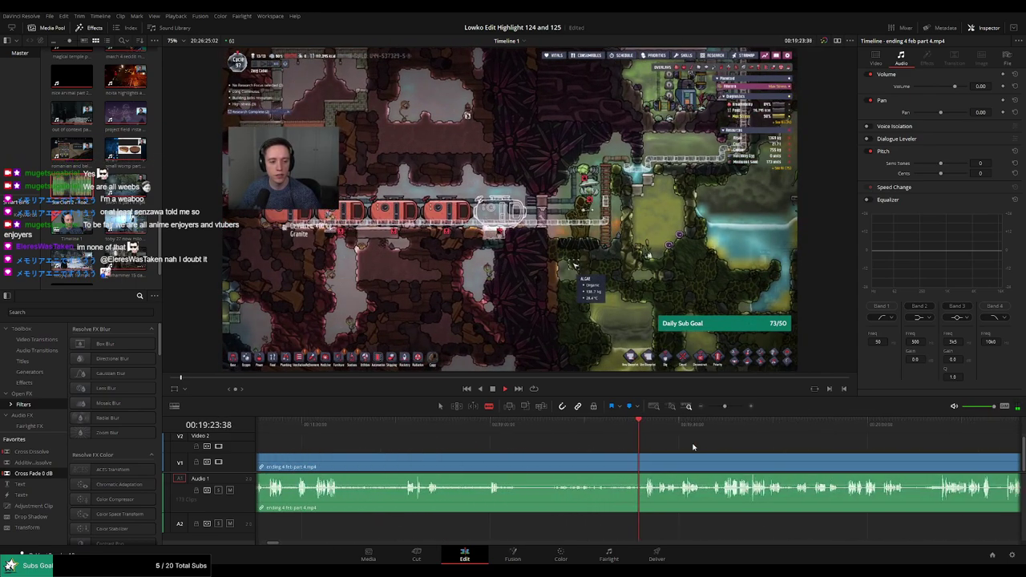
{"action": "left_click", "coordinate": [518, 426]}
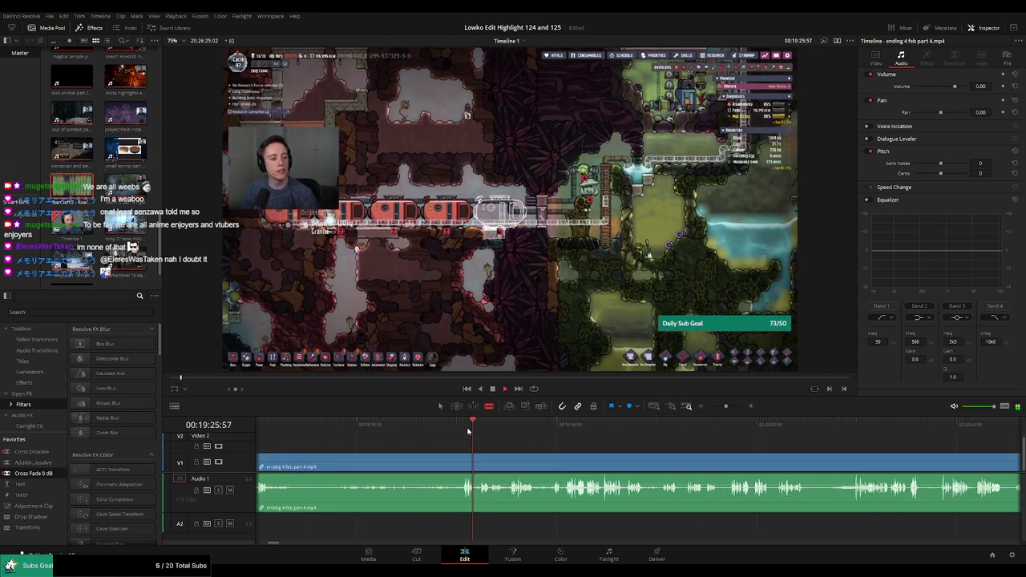
{"action": "left_click", "coordinate": [483, 428]}
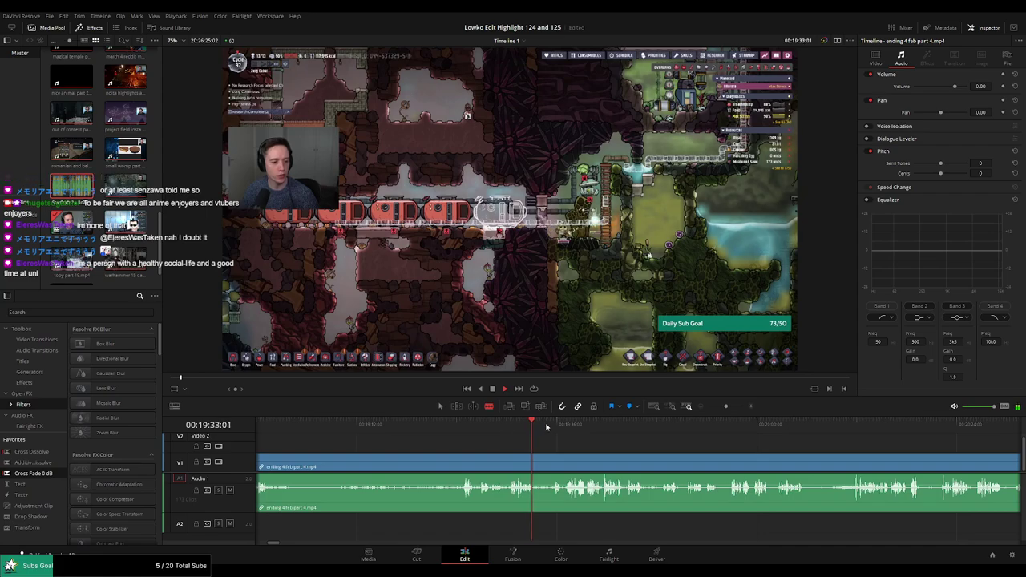
{"action": "left_click_drag", "start_coordinate": [566, 428], "coordinate": [686, 423]}
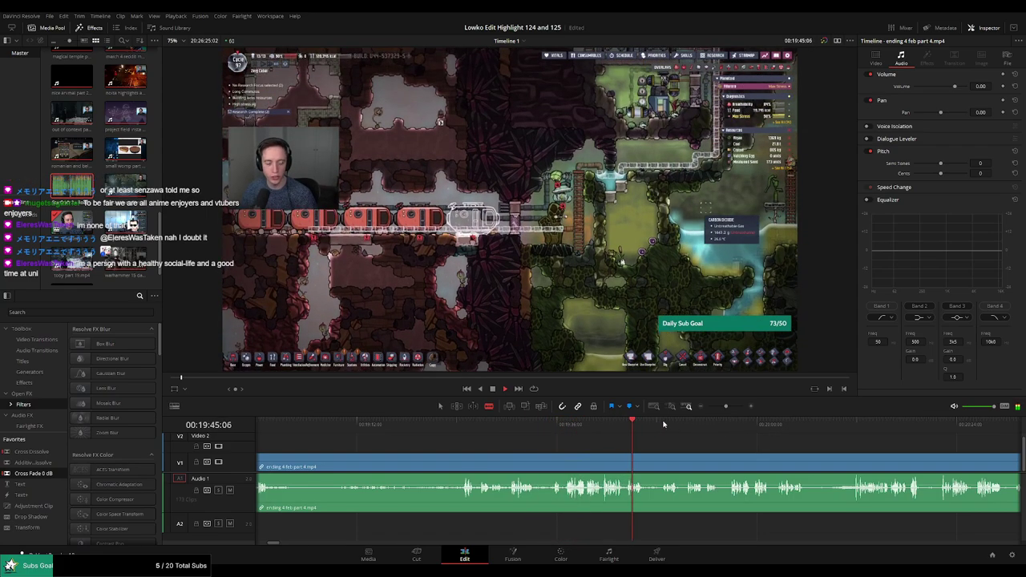
Check the cut with J/L playback, then select and remove the gameplay section before it
{"action": "scroll", "coordinate": [911, 446], "scroll_direction": "right", "scroll_amount": 5}
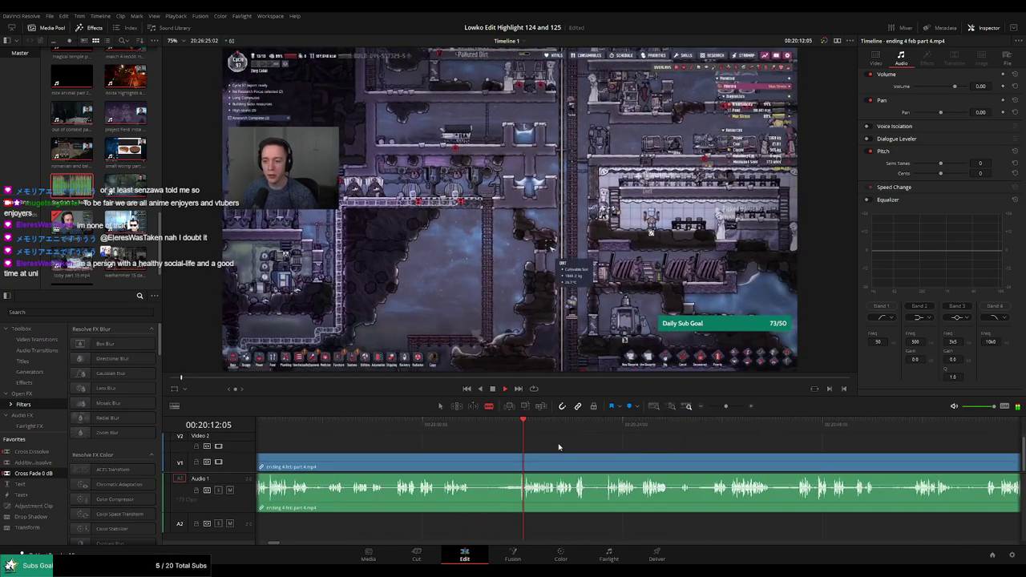
{"action": "left_click", "coordinate": [576, 426]}
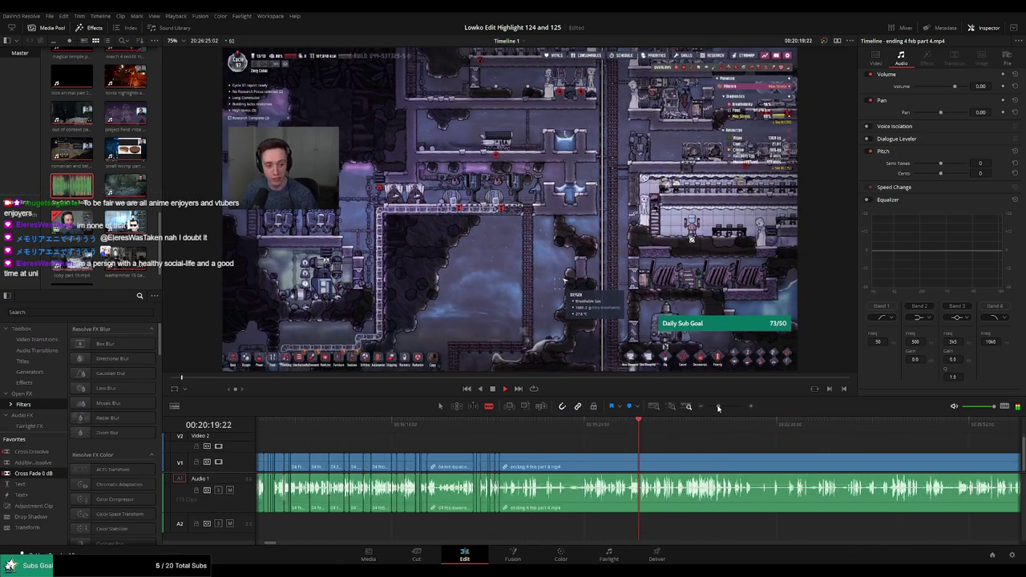
{"action": "scroll", "coordinate": [553, 437], "scroll_direction": "right", "scroll_amount": 2}
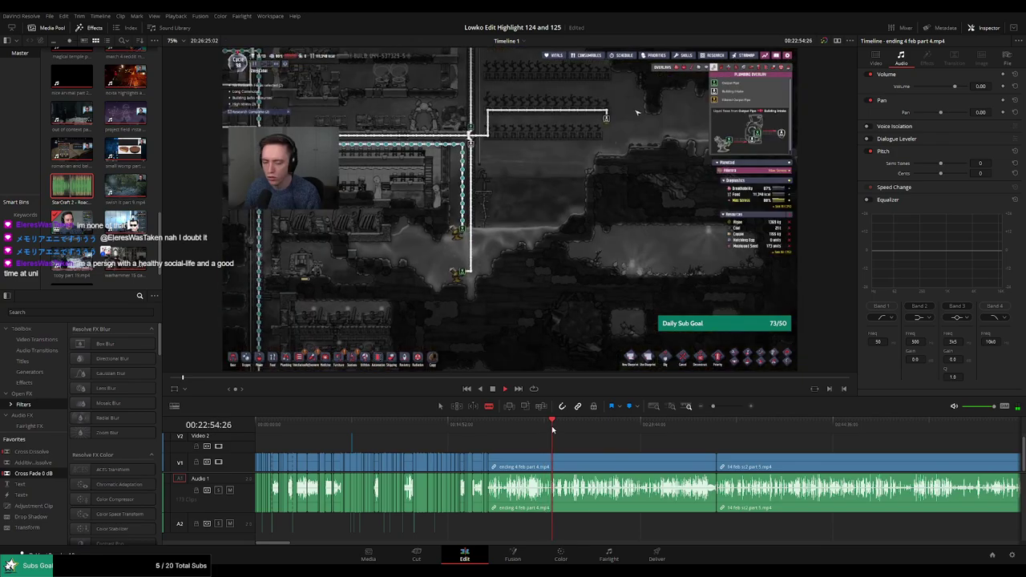
{"action": "left_click_drag", "start_coordinate": [713, 406], "coordinate": [721, 409]}
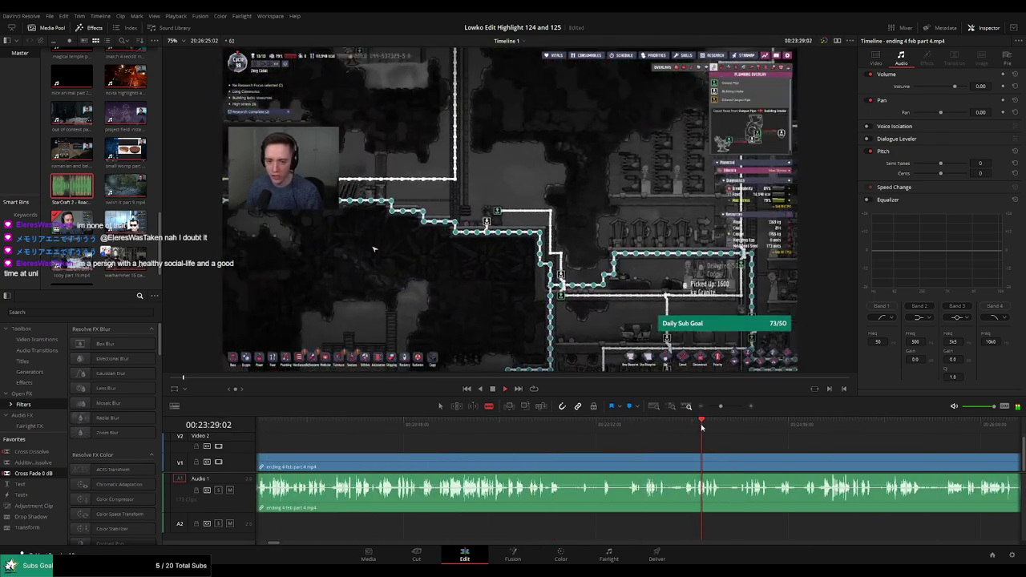
{"action": "key", "text": "j"}
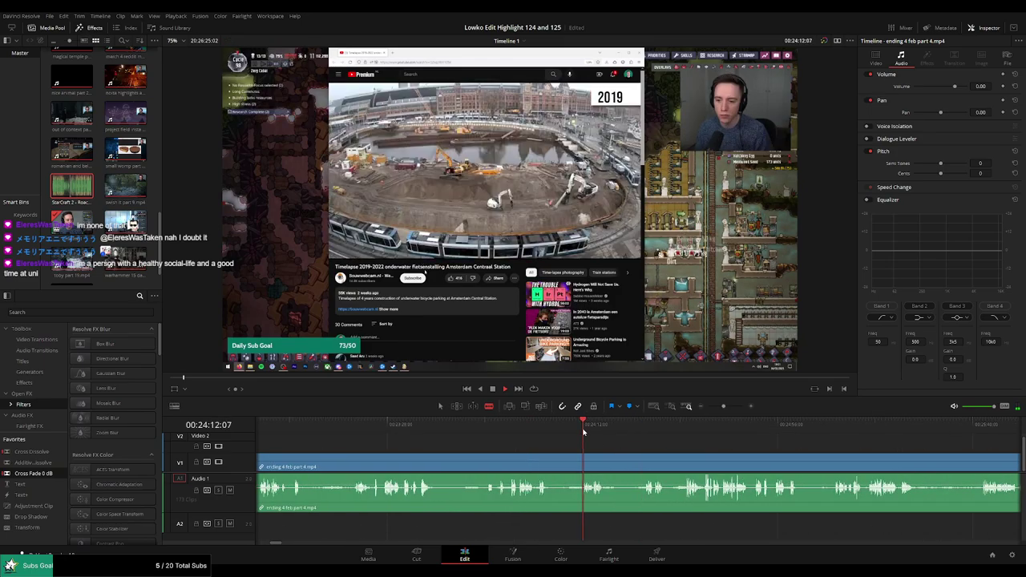
{"action": "key", "text": "l"}
{"action": "left_click", "coordinate": [484, 461]}
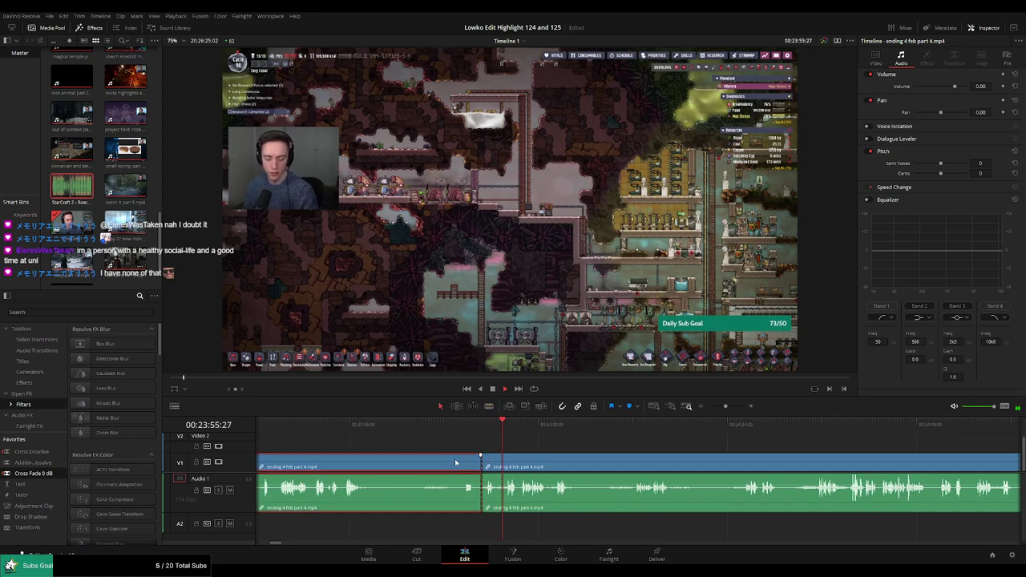
{"action": "key", "text": "ctrl+z"}
{"action": "key", "text": "ctrl+z"}
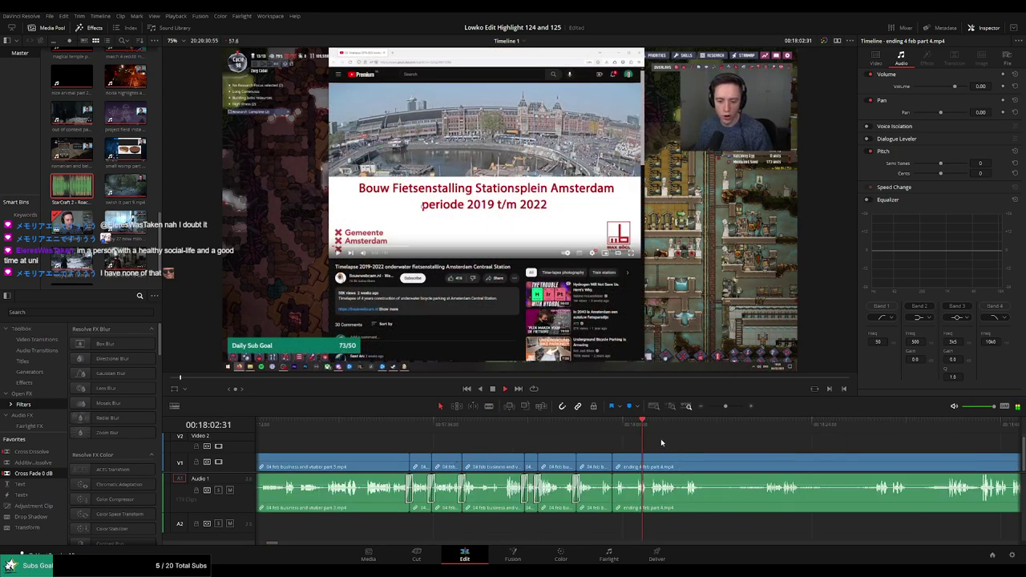
Review the footage and cut V1/A1 at both ends of a short gameplay section
{"action": "scroll", "coordinate": [513, 417], "scroll_direction": "left", "scroll_amount": 3}
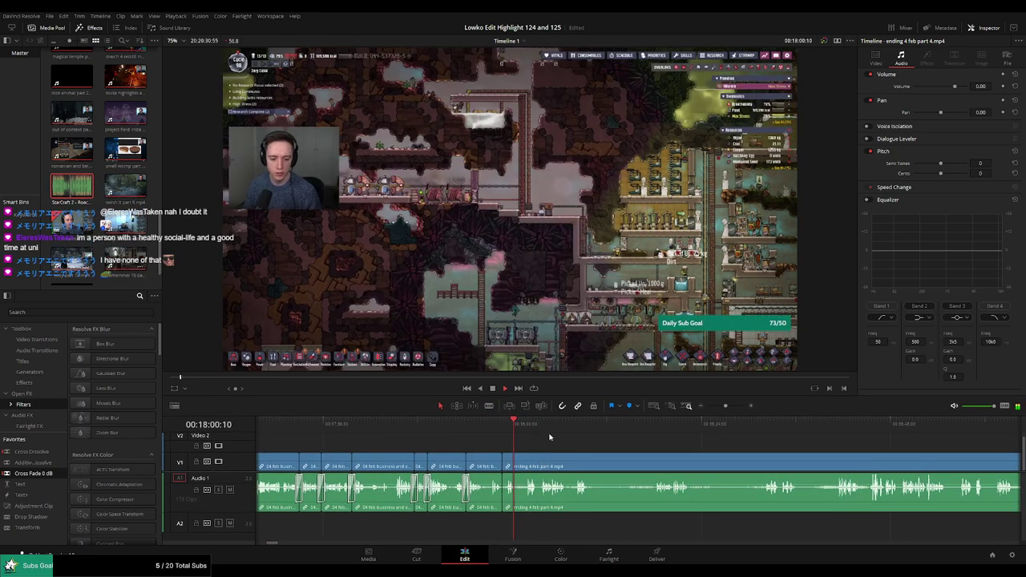
{"action": "key", "text": "space"}
{"action": "scroll", "coordinate": [677, 441], "scroll_direction": "right", "scroll_amount": 6}
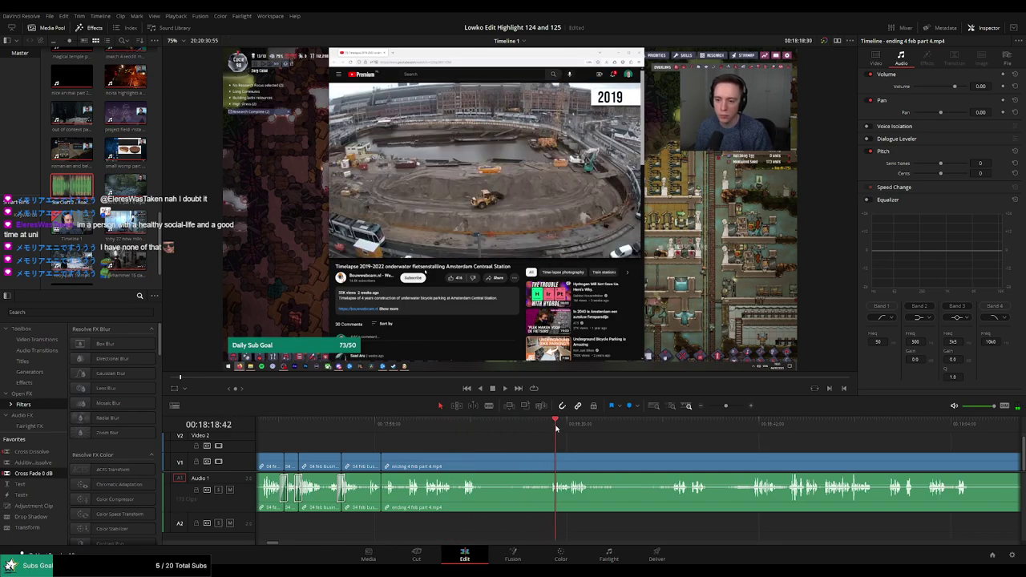
{"action": "scroll", "coordinate": [579, 437], "scroll_direction": "up", "scroll_amount": 2}
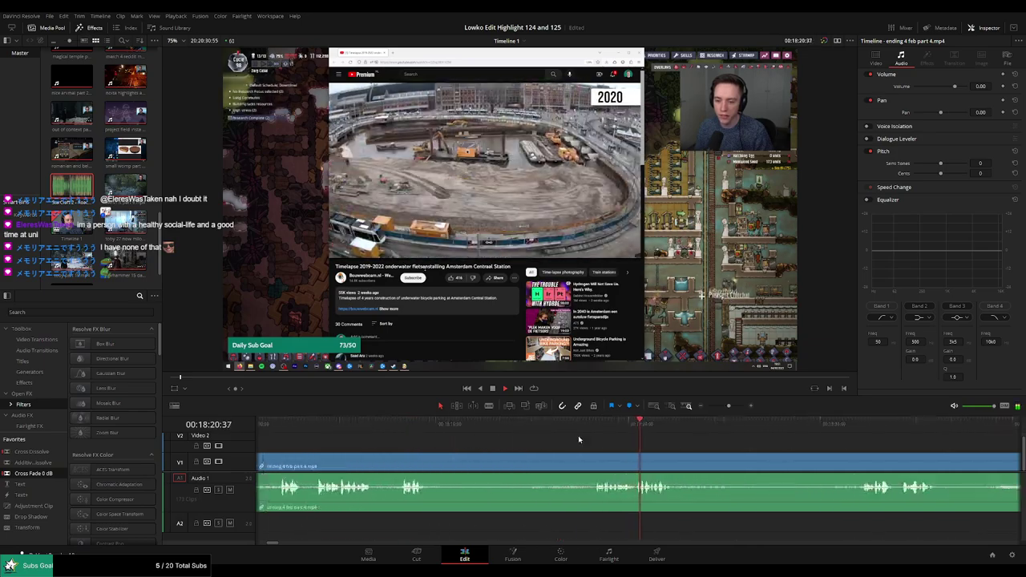
{"action": "left_click_drag", "start_coordinate": [470, 424], "coordinate": [520, 427]}
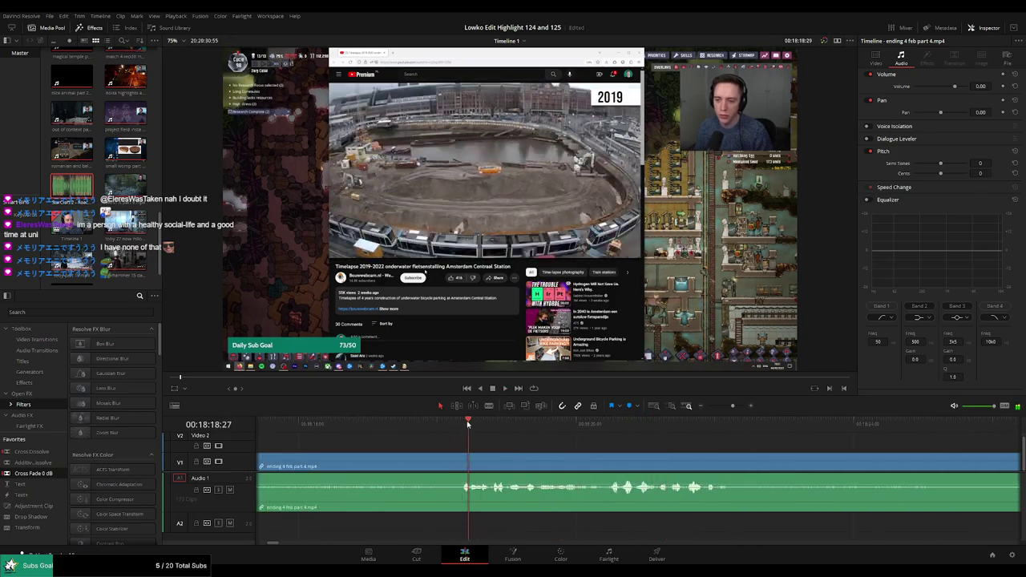
{"action": "key", "text": "ctrl+b"}
{"action": "left_click", "coordinate": [539, 424]}
{"action": "key", "text": "ctrl+b"}
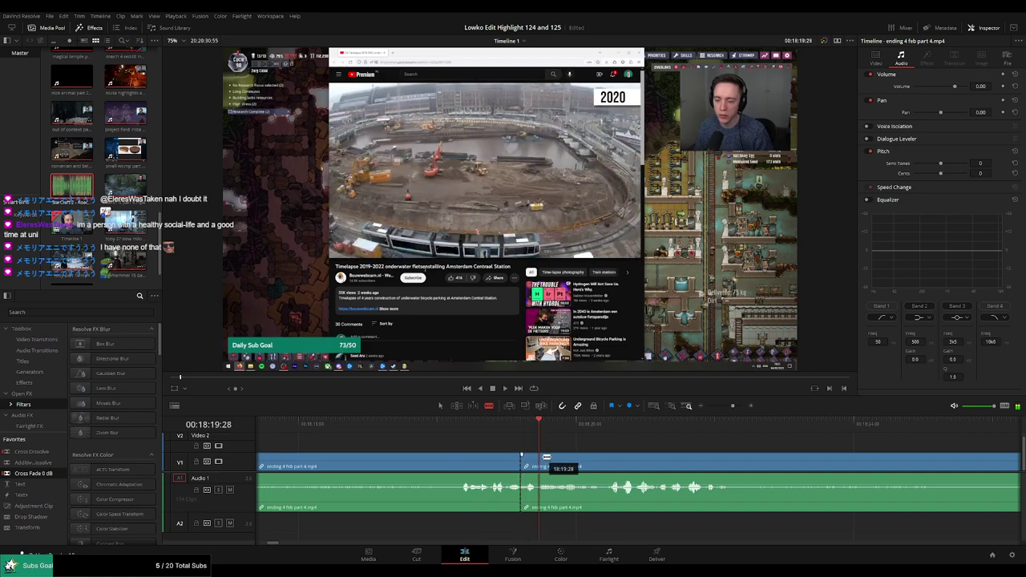
Place Roach Quotes.mp3 on track A2 at the first cut, trimmed to end at the second
{"action": "double_click", "coordinate": [76, 201]}
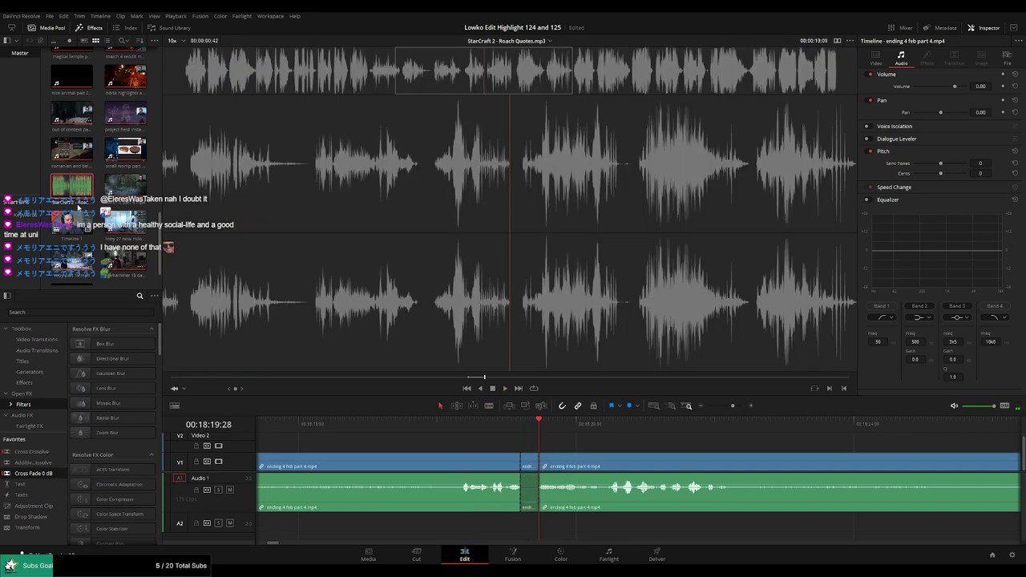
{"action": "left_click_drag", "start_coordinate": [605, 523], "coordinate": [529, 527]}
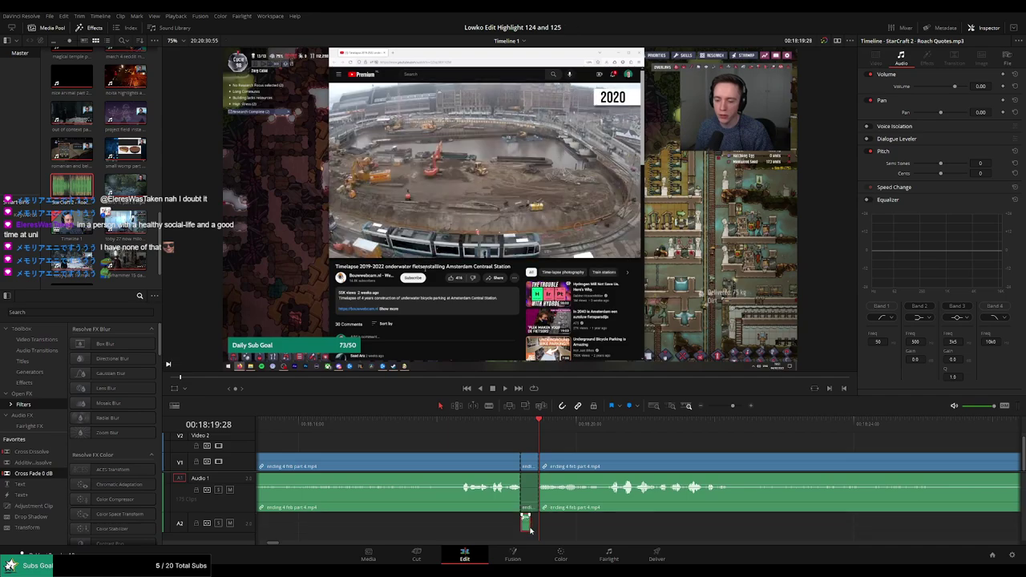
{"action": "left_click_drag", "start_coordinate": [553, 523], "coordinate": [537, 522]}
{"action": "type", "text": "-23"}
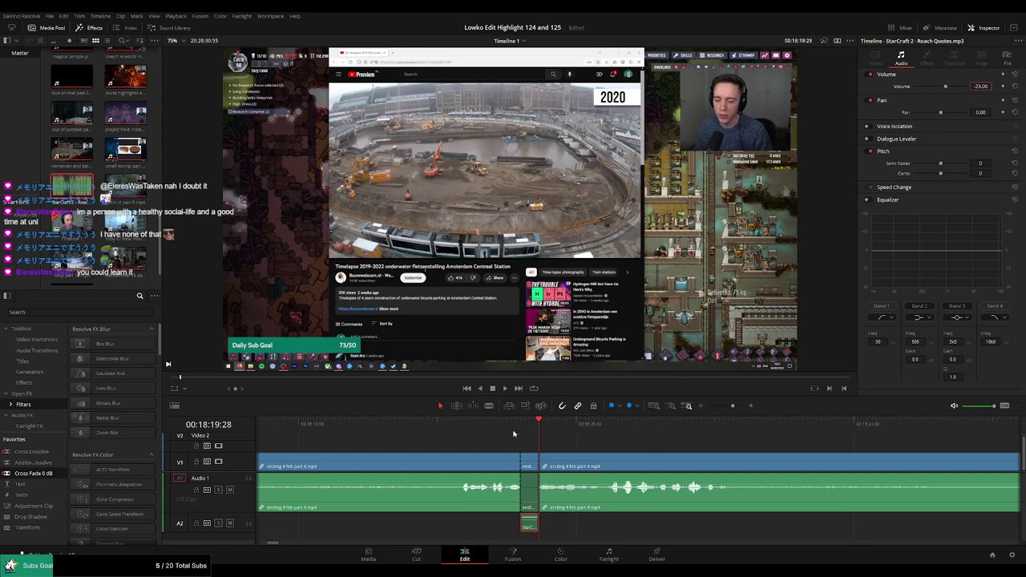
{"action": "key", "text": "space"}
{"action": "left_click", "coordinate": [591, 440]}
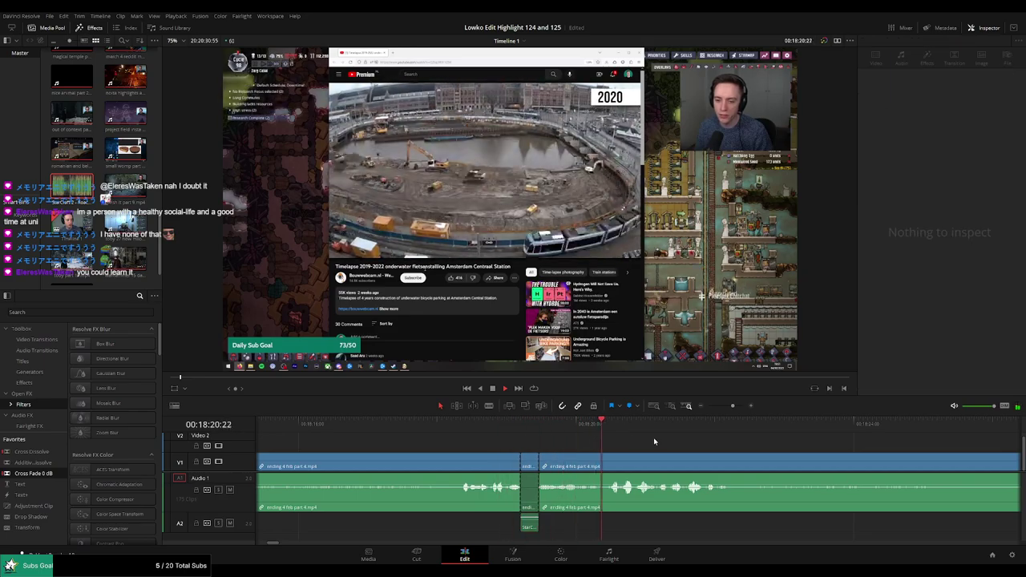
{"action": "left_click_drag", "start_coordinate": [654, 442], "coordinate": [548, 431]}
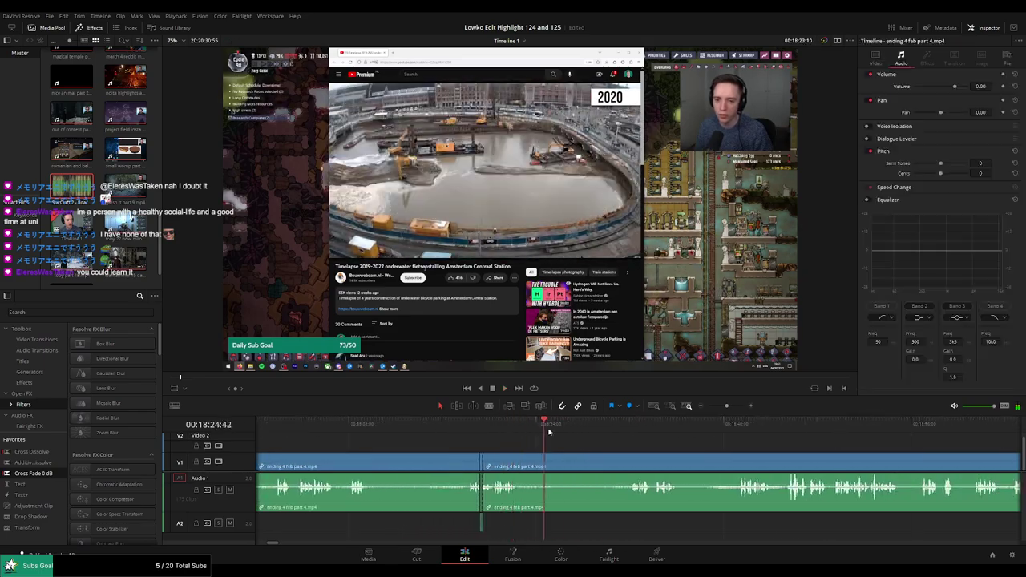
Cut off a short dull piece of the gameplay footage and ripple-delete it
{"action": "left_click", "coordinate": [637, 440]}
{"action": "left_click_drag", "start_coordinate": [706, 441], "coordinate": [530, 440]}
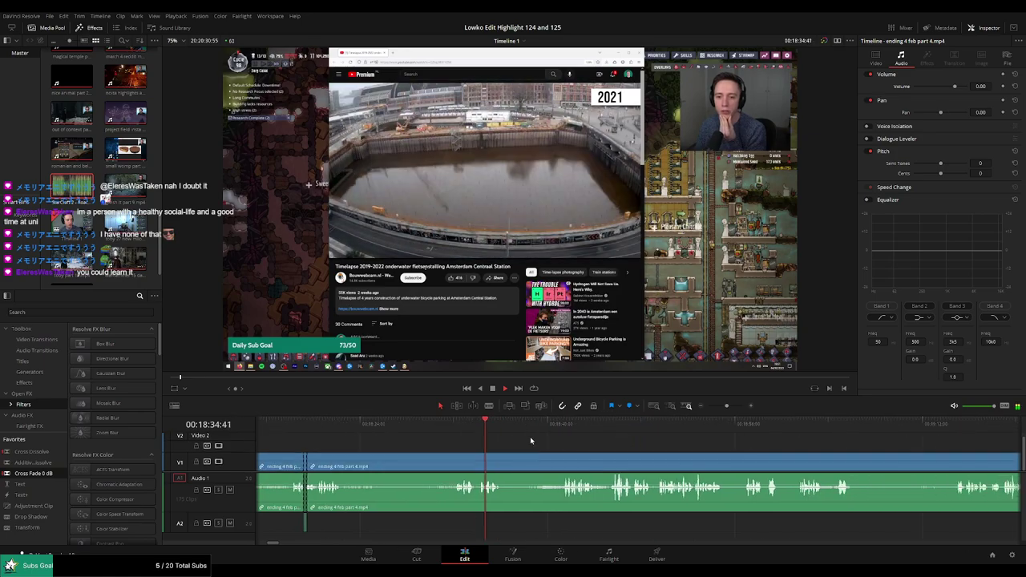
{"action": "left_click", "coordinate": [539, 427]}
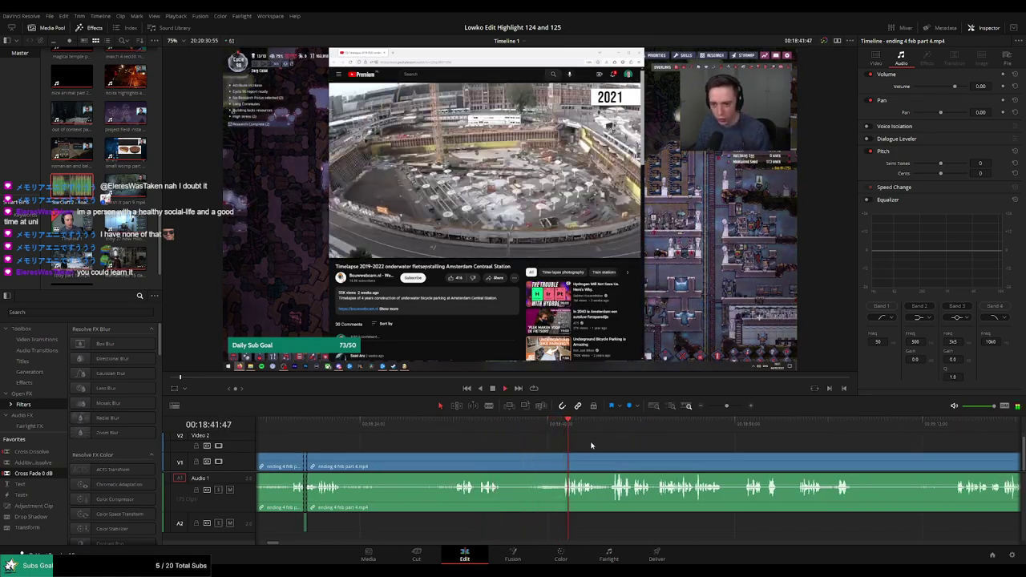
{"action": "scroll", "coordinate": [608, 449], "scroll_direction": "right", "scroll_amount": 2}
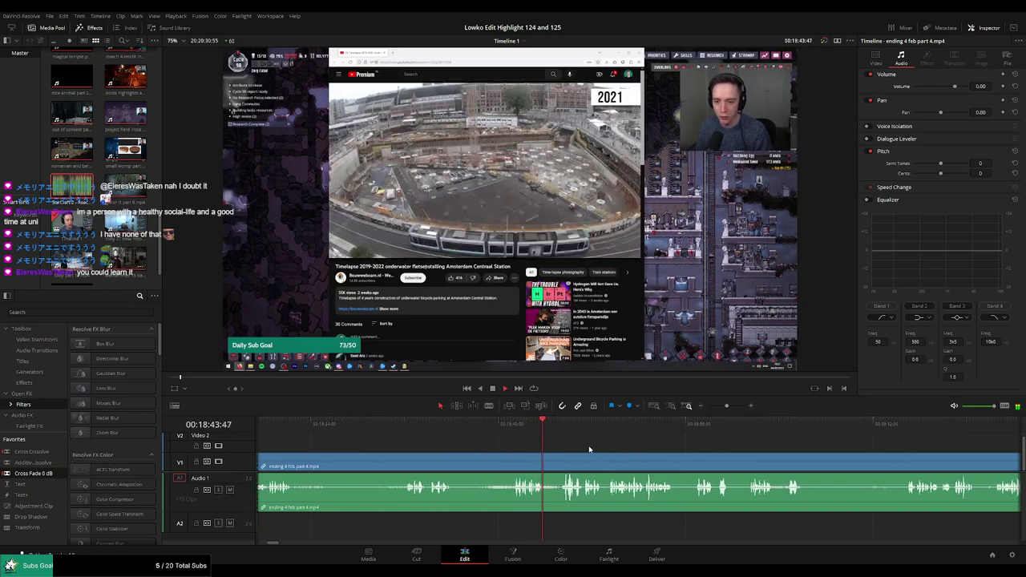
{"action": "scroll", "coordinate": [614, 452], "scroll_direction": "right", "scroll_amount": 4}
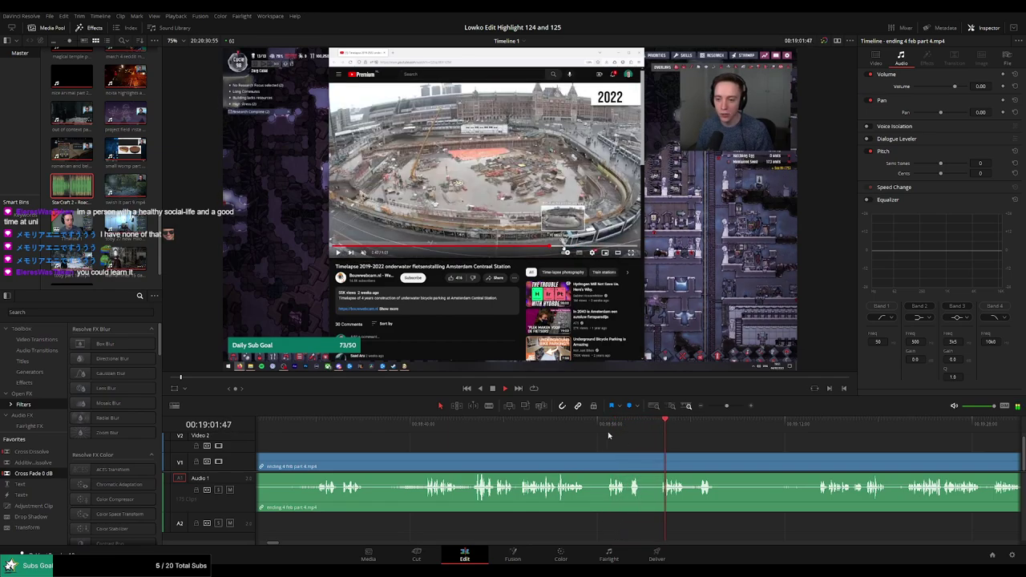
{"action": "left_click_drag", "start_coordinate": [580, 424], "coordinate": [611, 433]}
{"action": "key", "text": "space"}
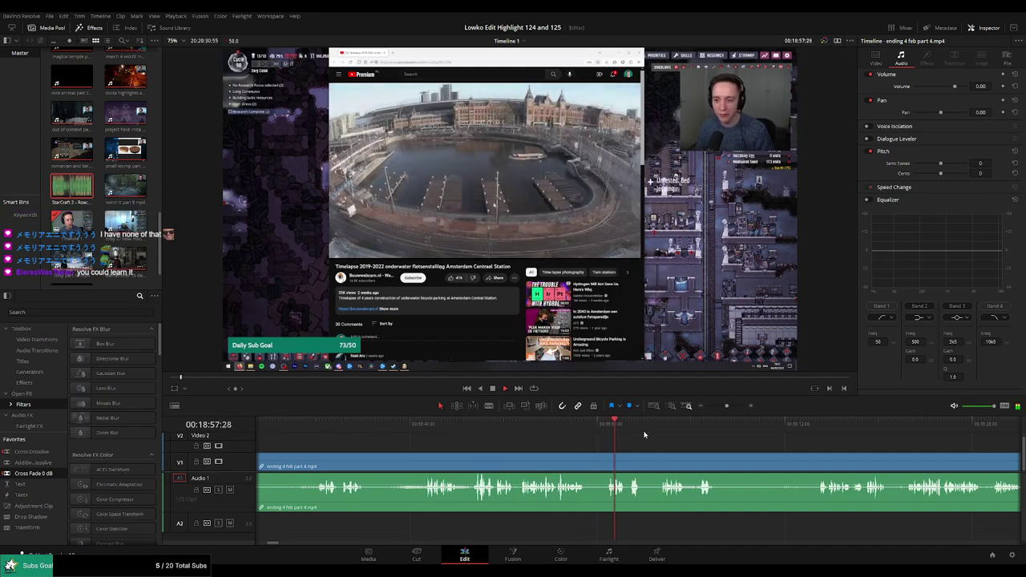
{"action": "scroll", "coordinate": [481, 430], "scroll_direction": "right", "scroll_amount": 3}
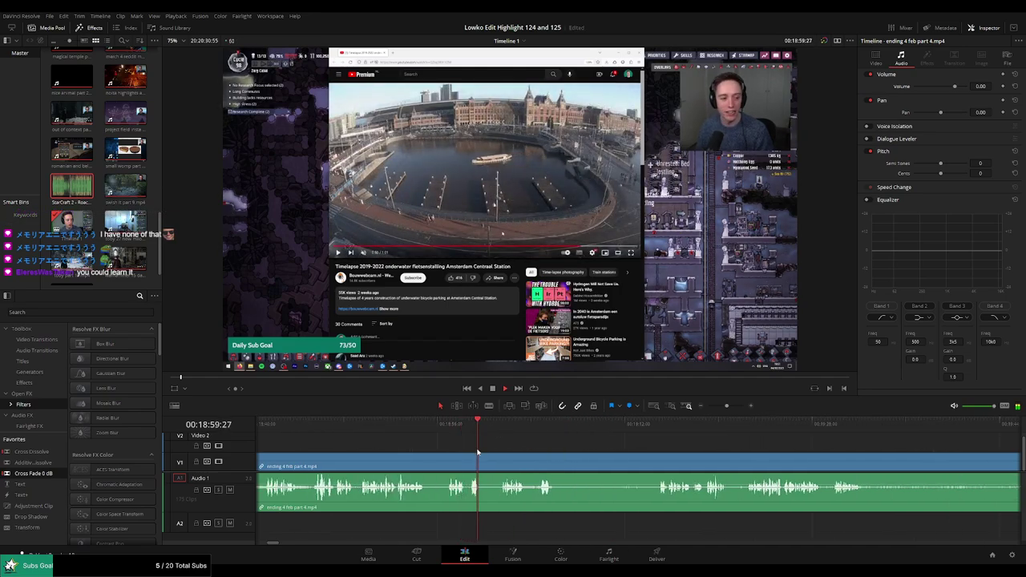
{"action": "key", "text": "ctrl+b"}
{"action": "left_click", "coordinate": [492, 463]}
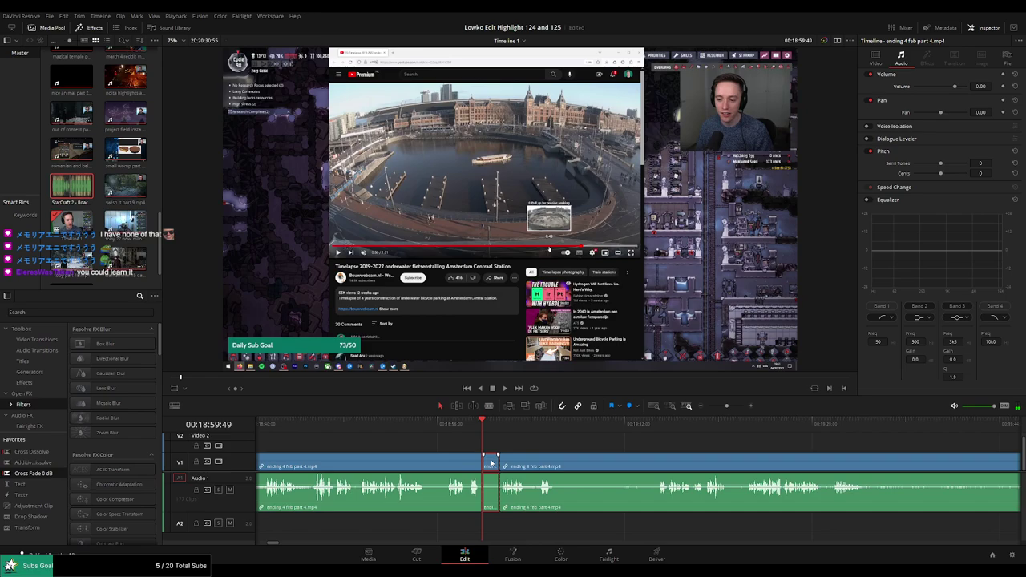
{"action": "key", "text": "Delete"}
{"action": "key", "text": "space"}
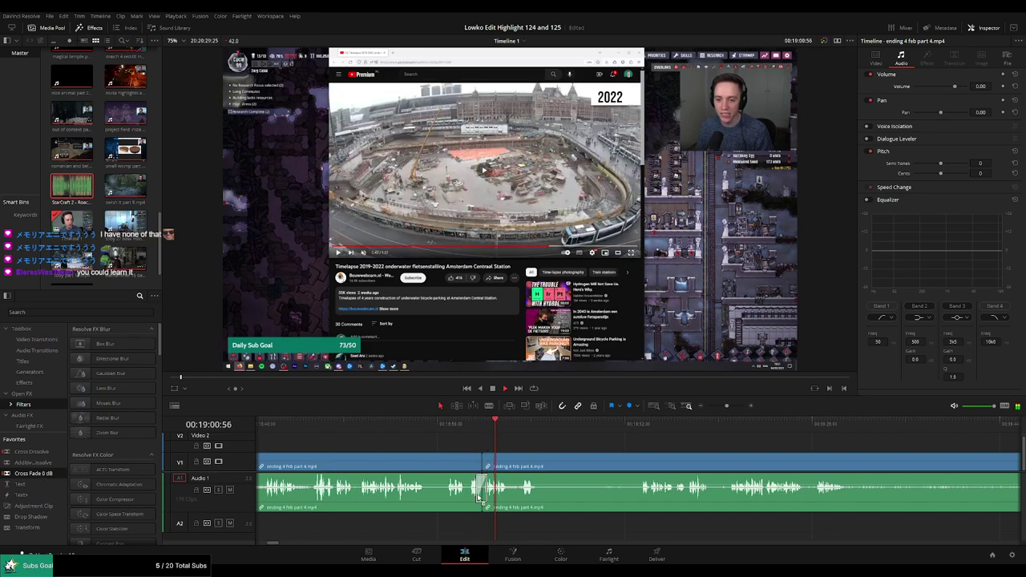
Blade both edges of a longer dull stretch, ripple-delete it, and replay the join
{"action": "scroll", "coordinate": [521, 446], "scroll_direction": "right", "scroll_amount": 1}
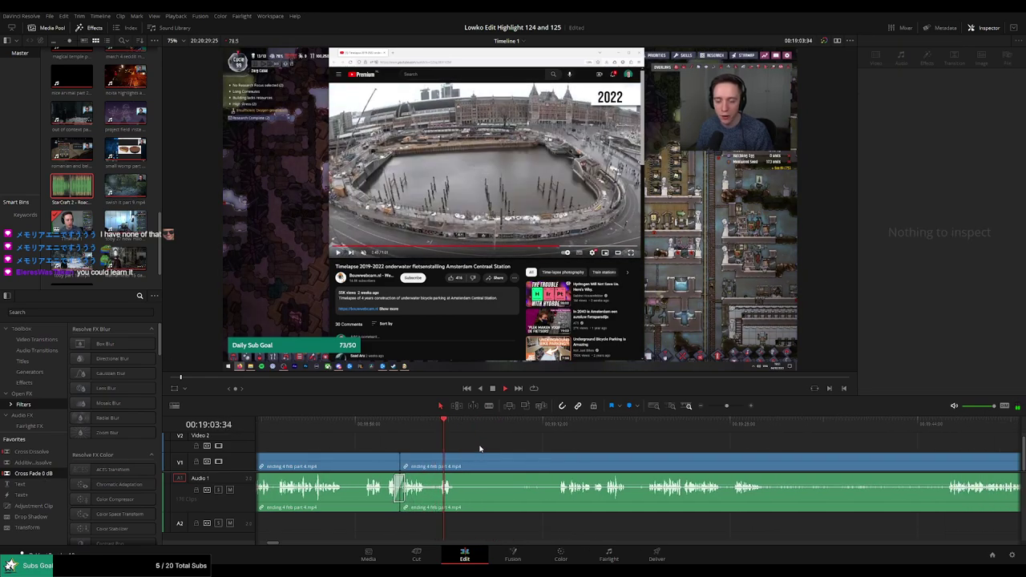
{"action": "key", "text": "b"}
{"action": "left_click", "coordinate": [459, 460]}
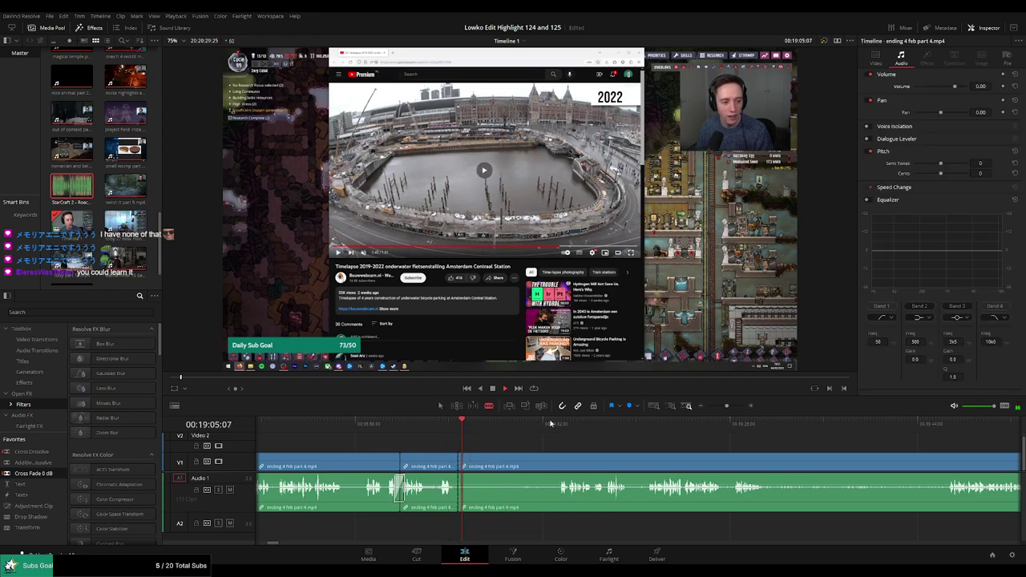
{"action": "left_click", "coordinate": [556, 461]}
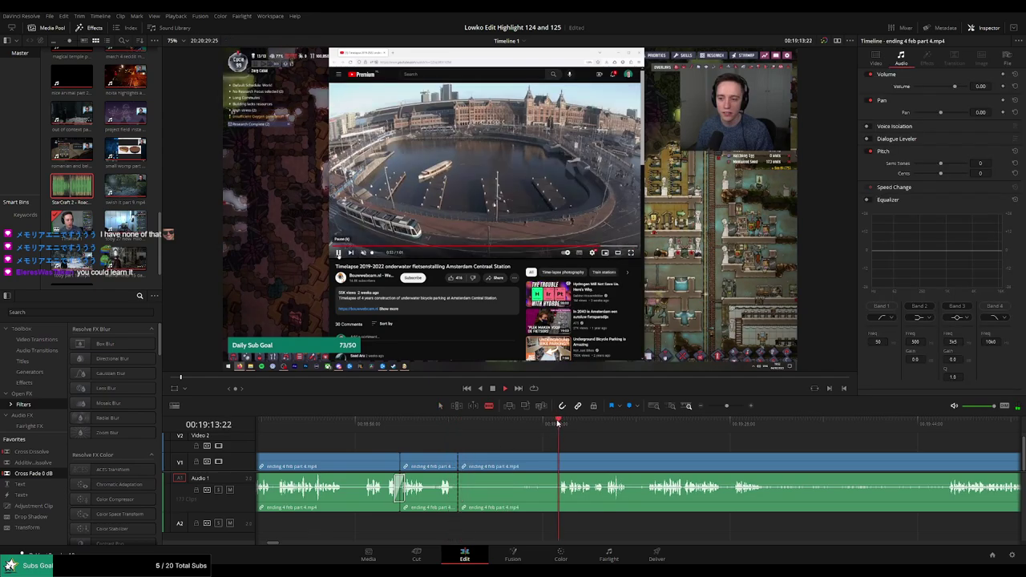
{"action": "key", "text": "a"}
{"action": "left_click", "coordinate": [542, 461]}
{"action": "key", "text": "BackSpace"}
{"action": "left_click", "coordinate": [541, 461]}
{"action": "key", "text": "BackSpace"}
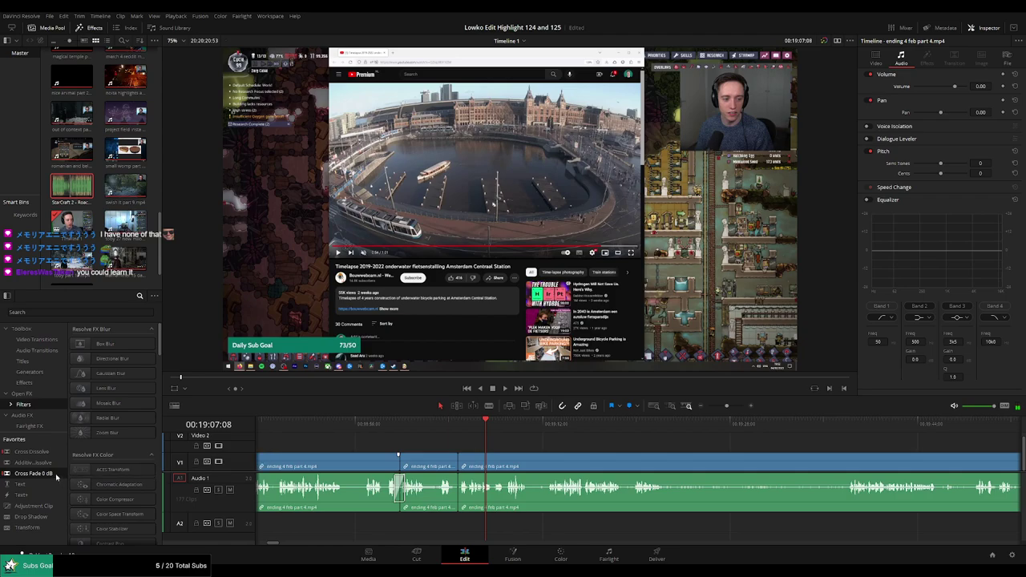
{"action": "left_click", "coordinate": [454, 429]}
{"action": "key", "text": "space"}
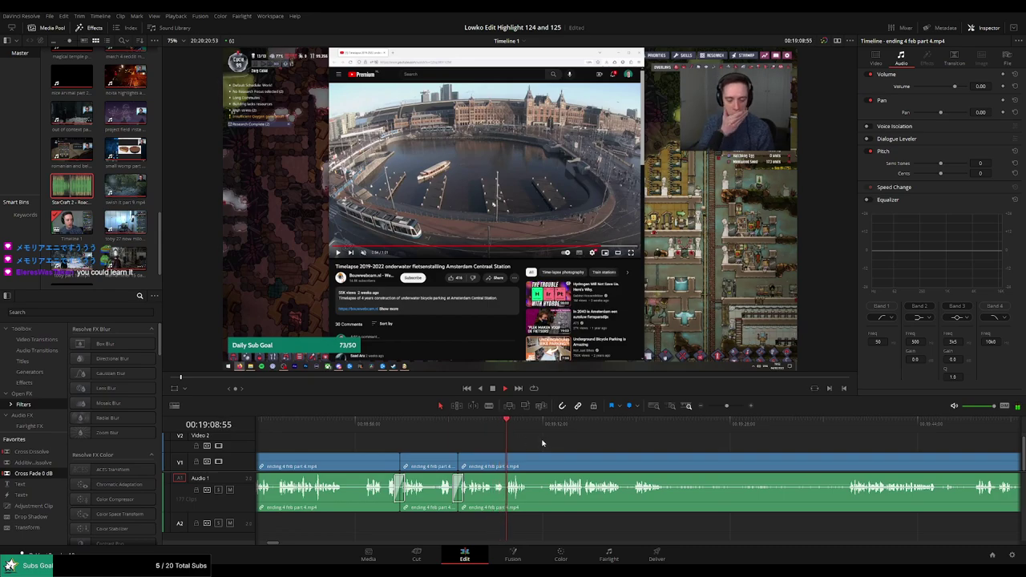
Blade the clip at a later point, around 00:19:22
{"action": "scroll", "coordinate": [492, 436], "scroll_direction": "right", "scroll_amount": 3}
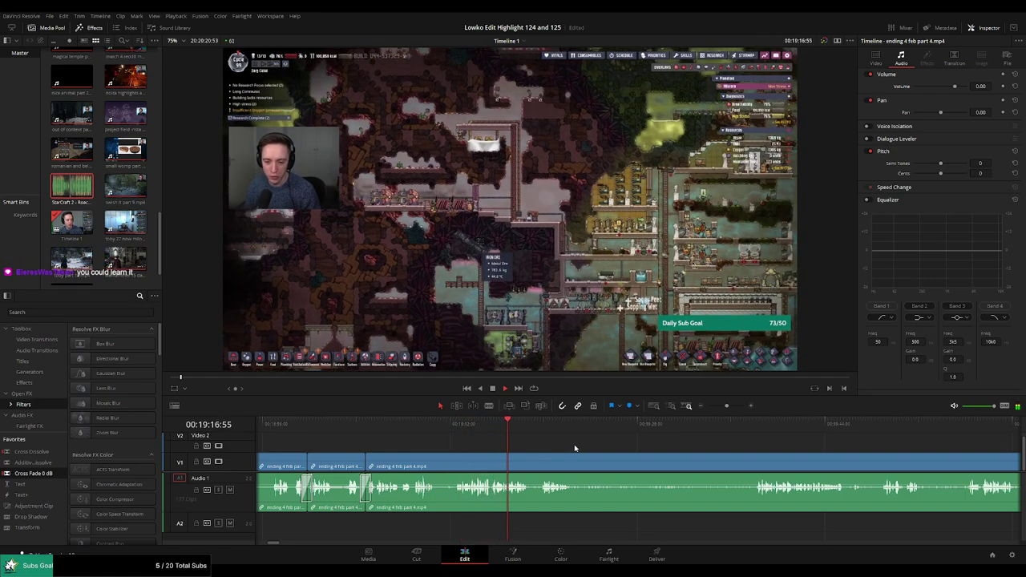
{"action": "scroll", "coordinate": [561, 445], "scroll_direction": "right", "scroll_amount": 3}
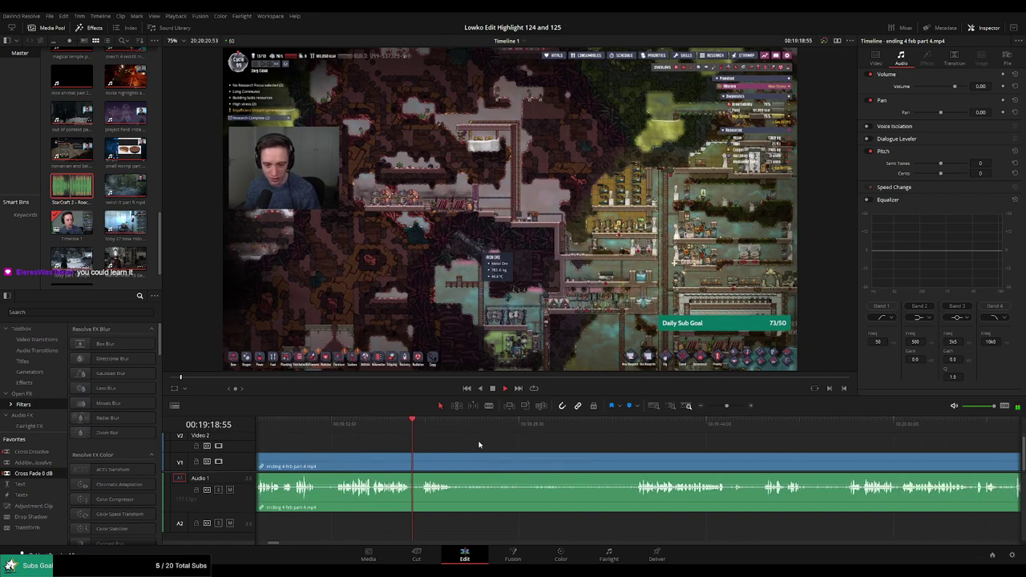
{"action": "scroll", "coordinate": [481, 443], "scroll_direction": "right", "scroll_amount": 1}
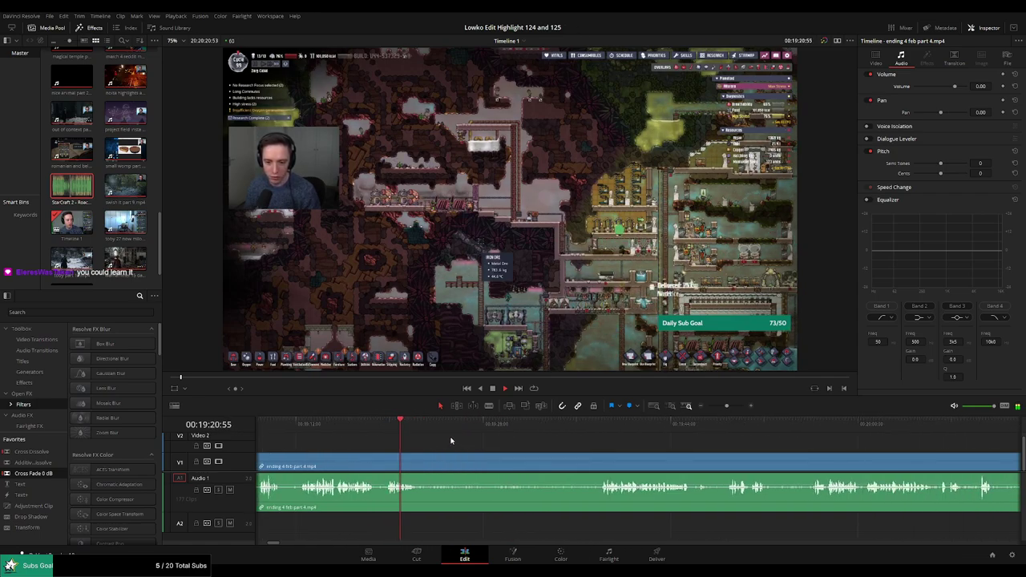
{"action": "key", "text": "b"}
{"action": "left_click", "coordinate": [421, 481]}
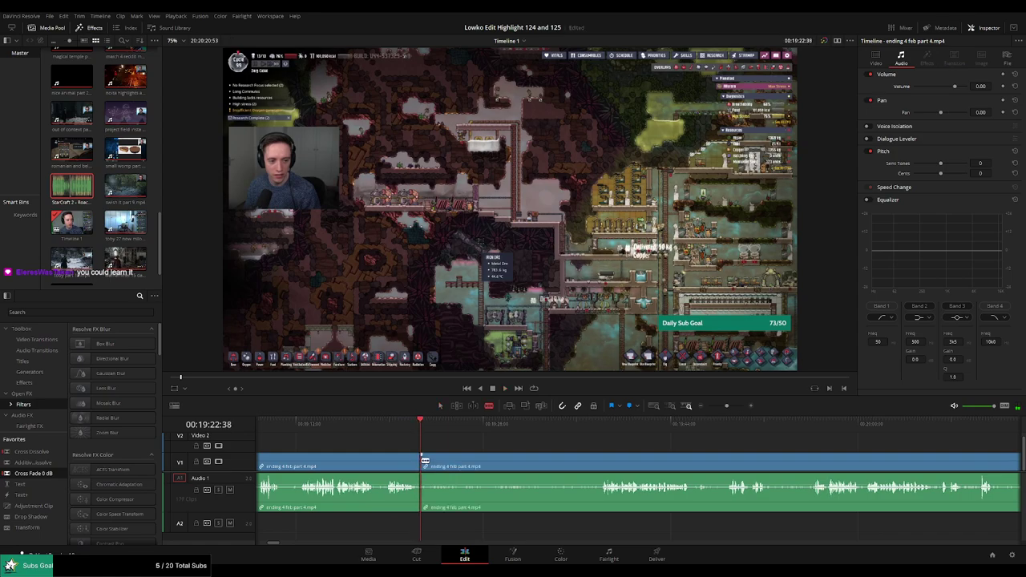
{"action": "left_click", "coordinate": [591, 430]}
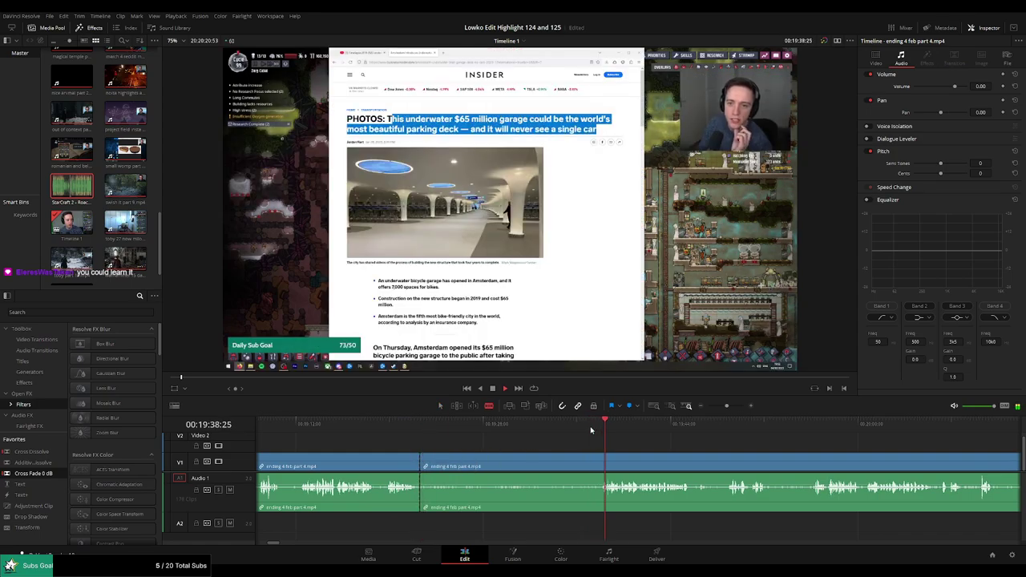
Close off the dull stretch with a second cut, ripple-delete it, and replay the join
{"action": "left_click", "coordinate": [598, 469]}
{"action": "key", "text": "a"}
{"action": "left_click", "coordinate": [580, 469]}
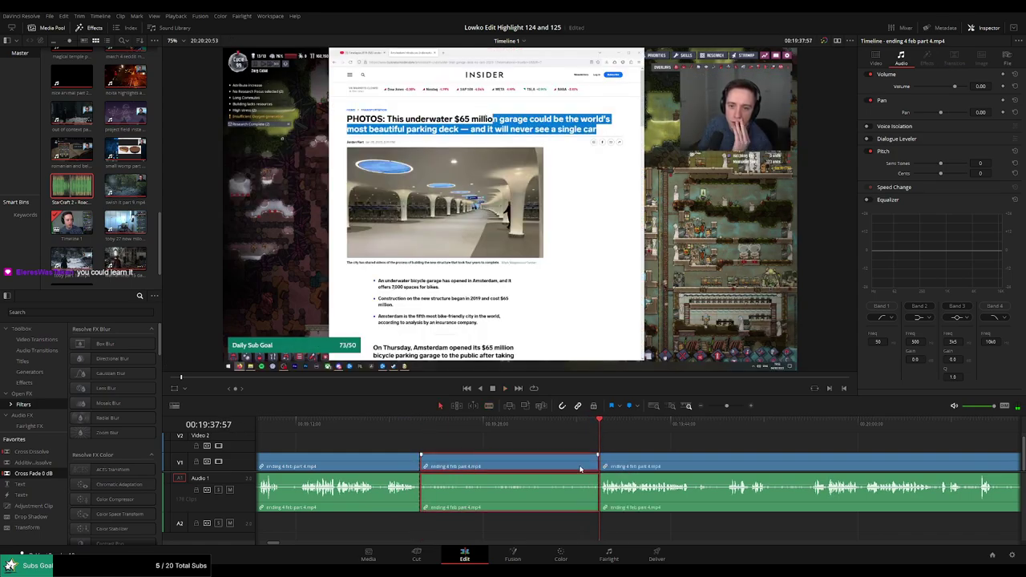
{"action": "key", "text": "Delete"}
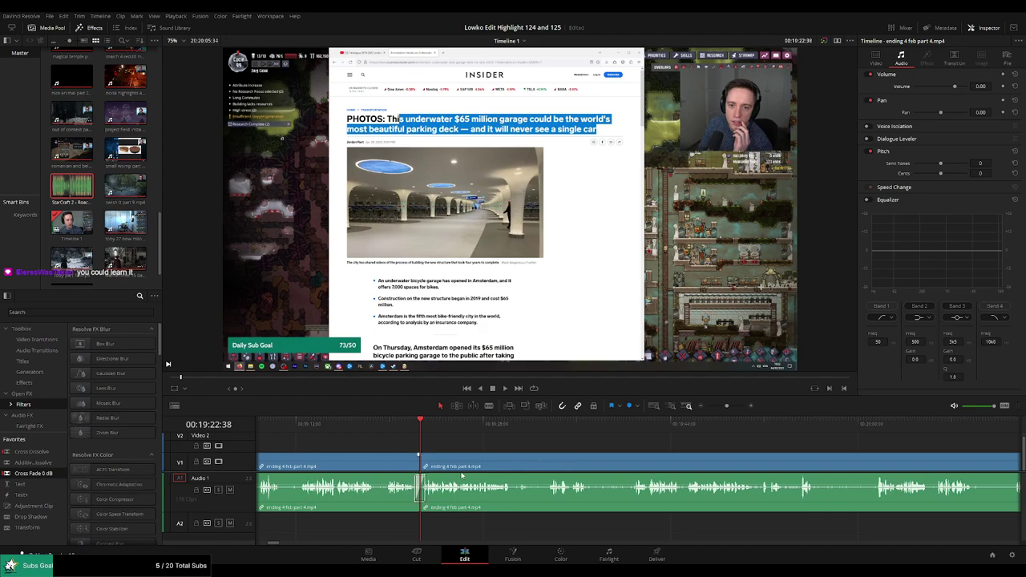
{"action": "key", "text": "space"}
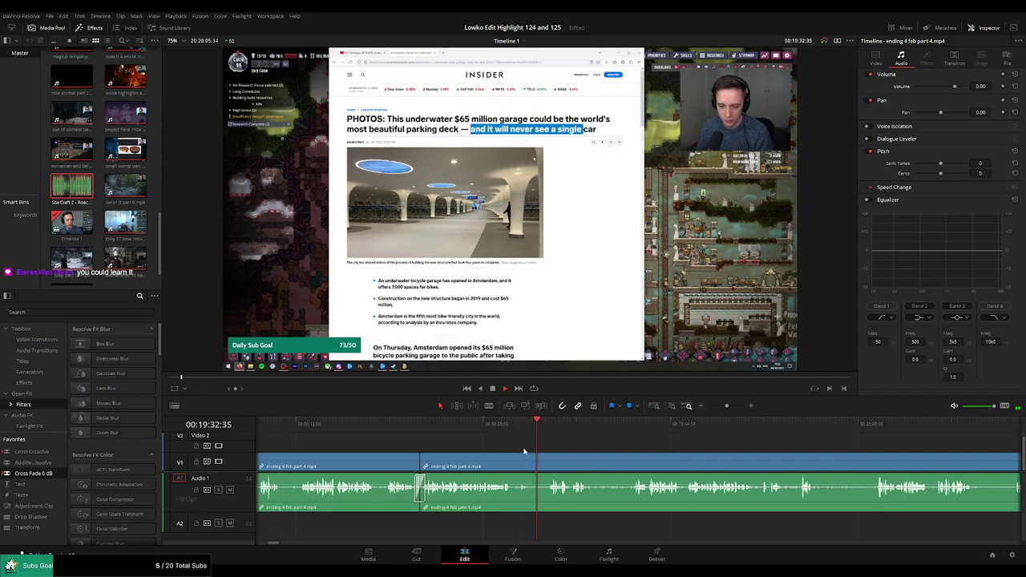
Blade both ends of another dull part and ripple-delete it
{"action": "left_click", "coordinate": [511, 466]}
{"action": "left_click", "coordinate": [545, 466]}
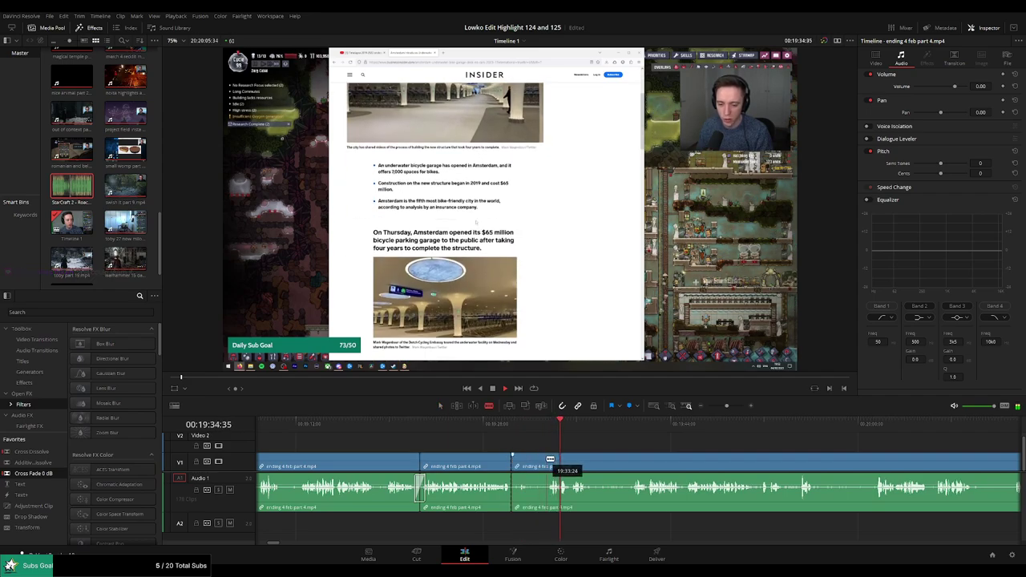
{"action": "key", "text": "a"}
{"action": "left_click", "coordinate": [529, 469]}
{"action": "key", "text": "Delete"}
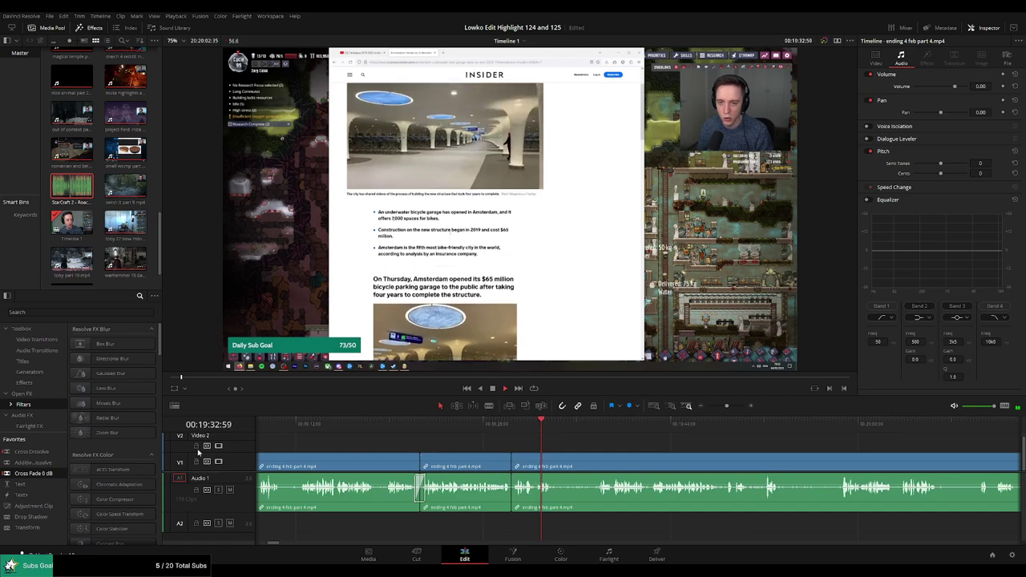
{"action": "left_click", "coordinate": [586, 453]}
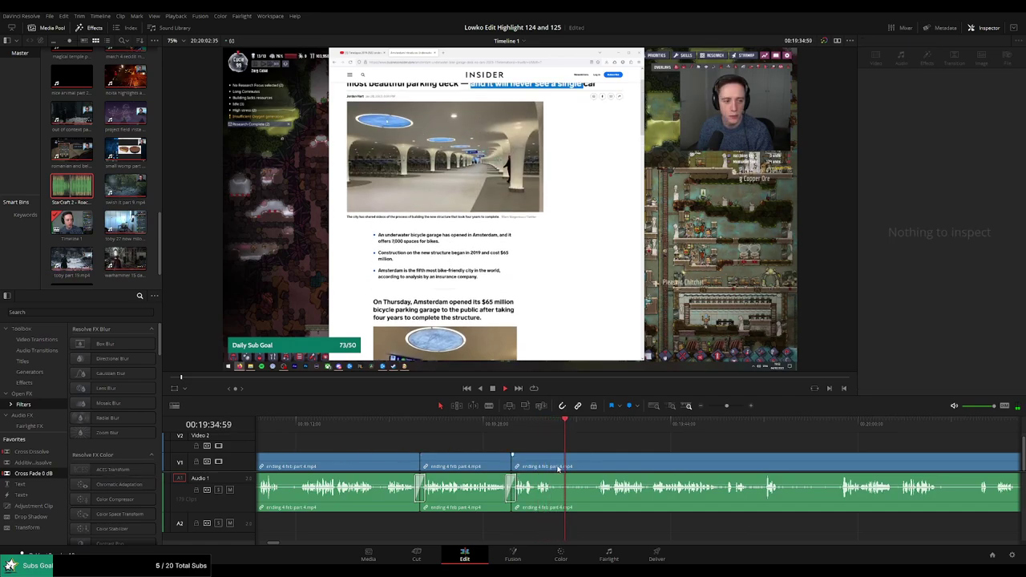
Blade the footage at two more points and replay the surrounding moment
{"action": "left_click", "coordinate": [555, 466]}
{"action": "left_click", "coordinate": [596, 465]}
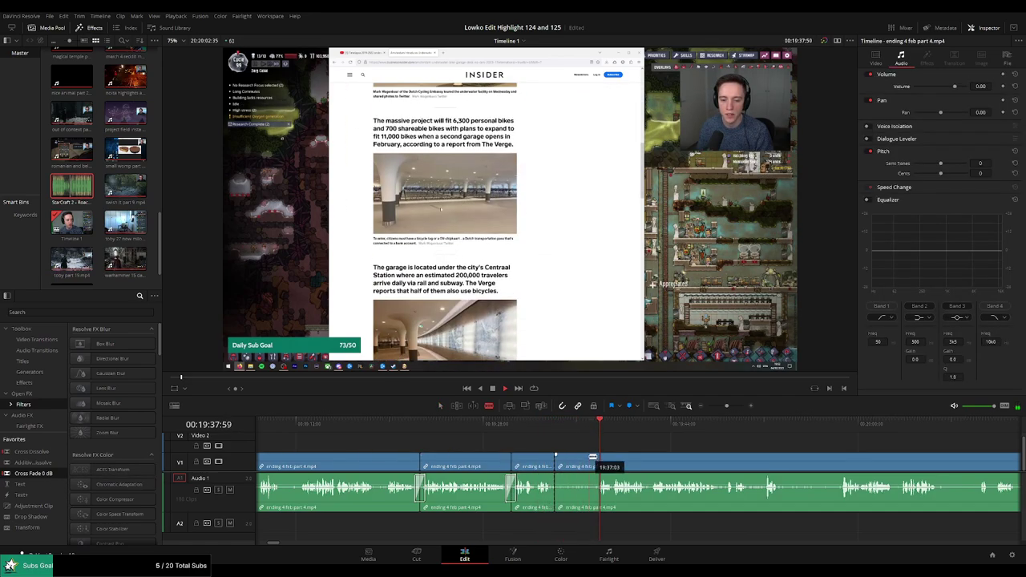
{"action": "left_click", "coordinate": [572, 423]}
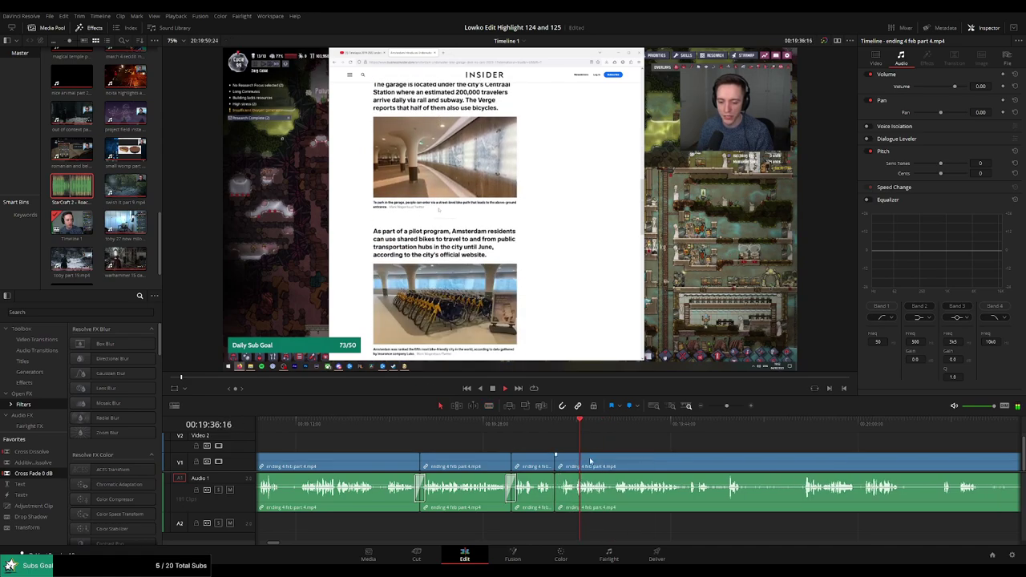
{"action": "left_click", "coordinate": [656, 441]}
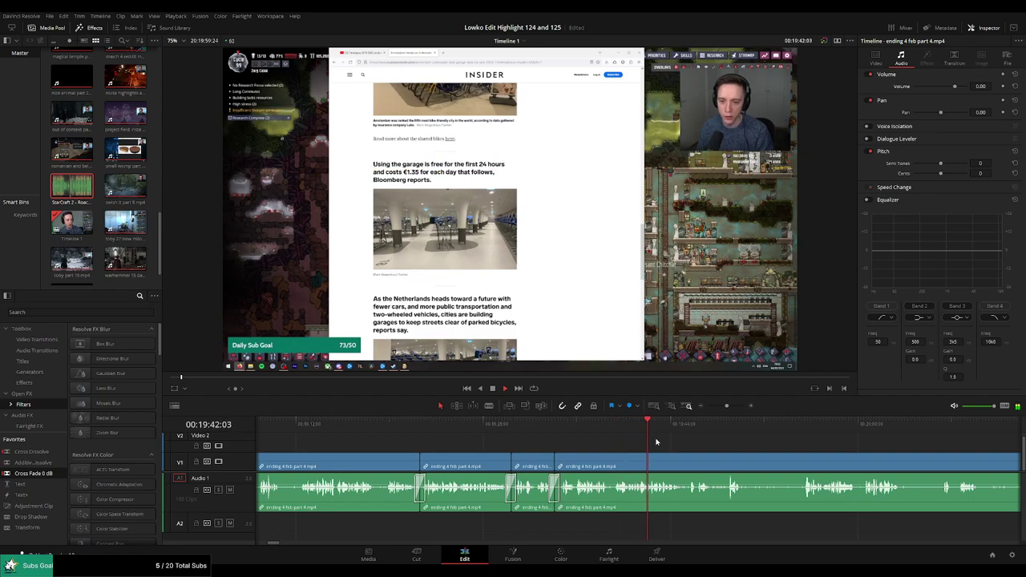
{"action": "scroll", "coordinate": [578, 445], "scroll_direction": "right", "scroll_amount": 3}
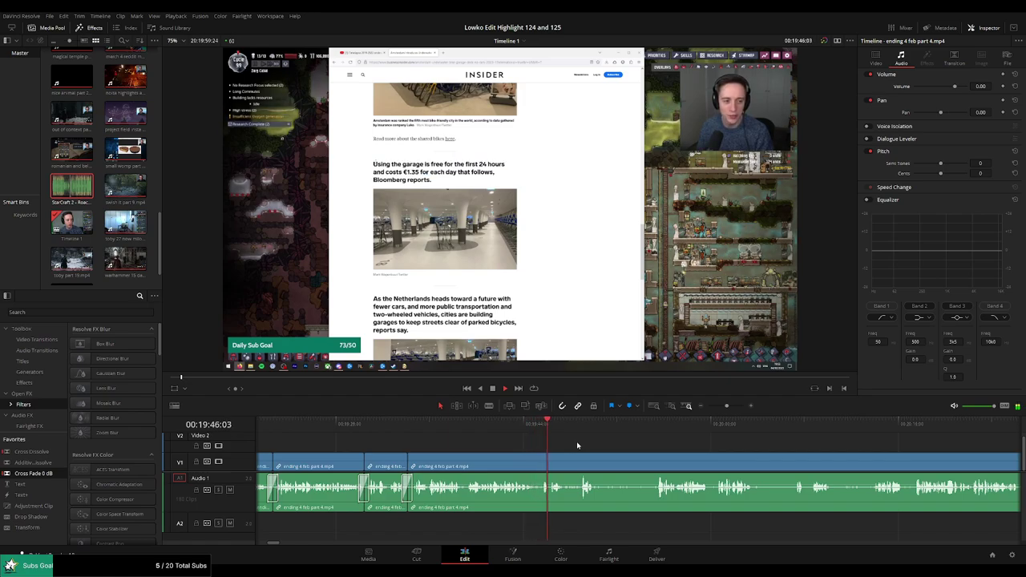
{"action": "scroll", "coordinate": [503, 442], "scroll_direction": "right", "scroll_amount": 2}
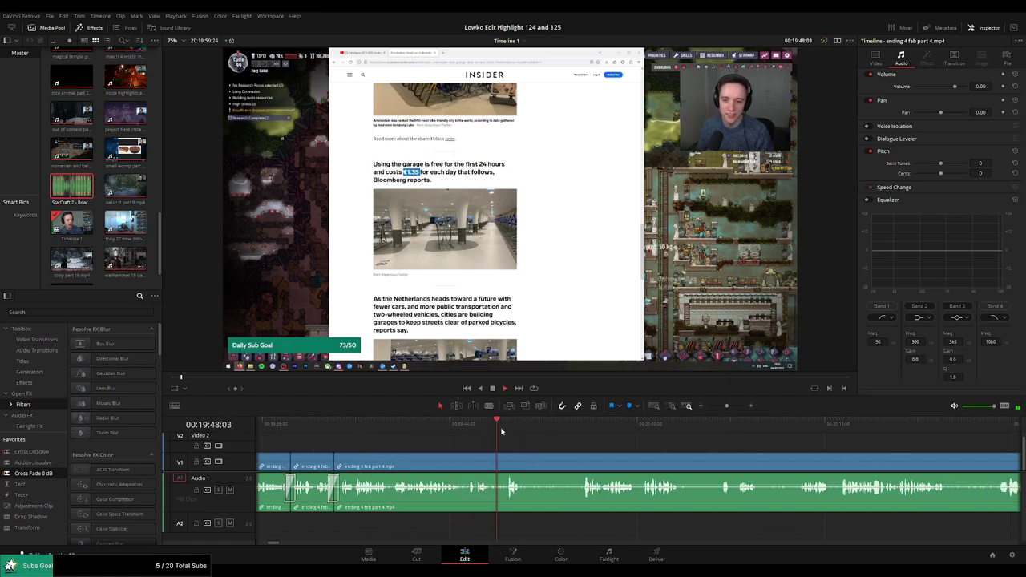
{"action": "scroll", "coordinate": [495, 440], "scroll_direction": "right", "scroll_amount": 2}
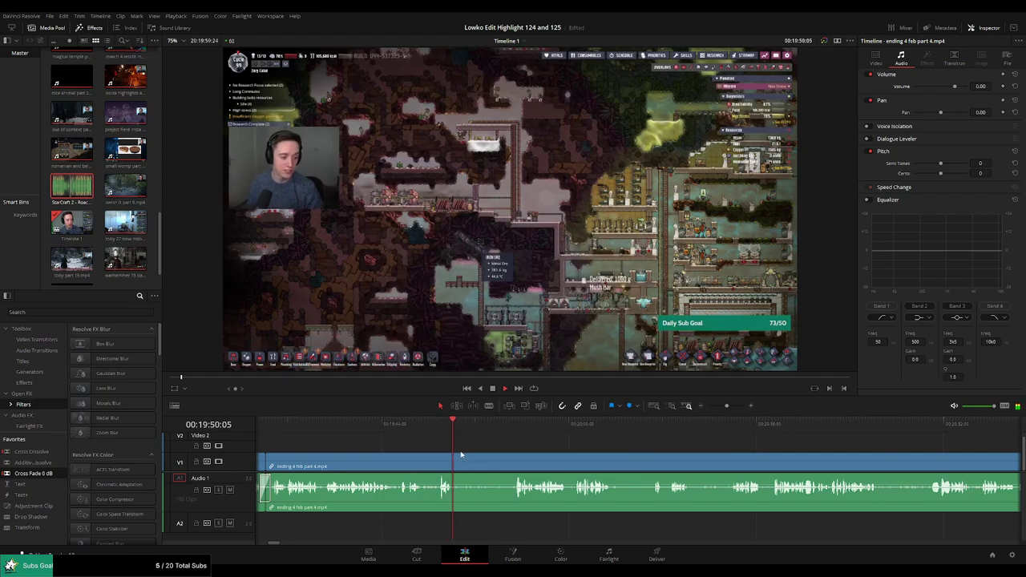
Split the clip around a further dull segment and ripple-delete it
{"action": "key", "text": "ctrl+b"}
{"action": "left_click", "coordinate": [514, 428]}
{"action": "key", "text": "ctrl+b"}
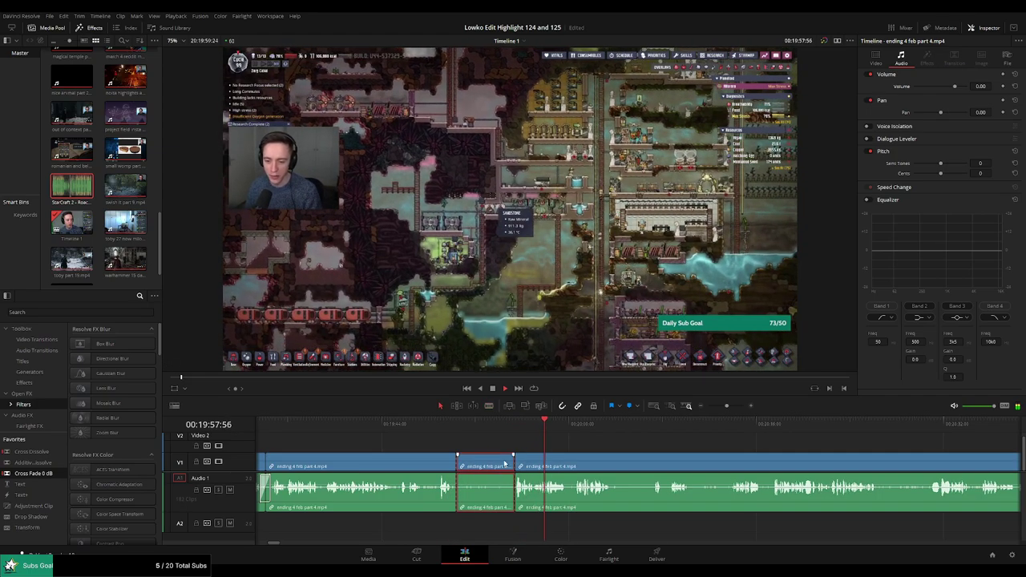
{"action": "key", "text": "a"}
{"action": "left_click", "coordinate": [486, 466]}
{"action": "key", "text": "Delete"}
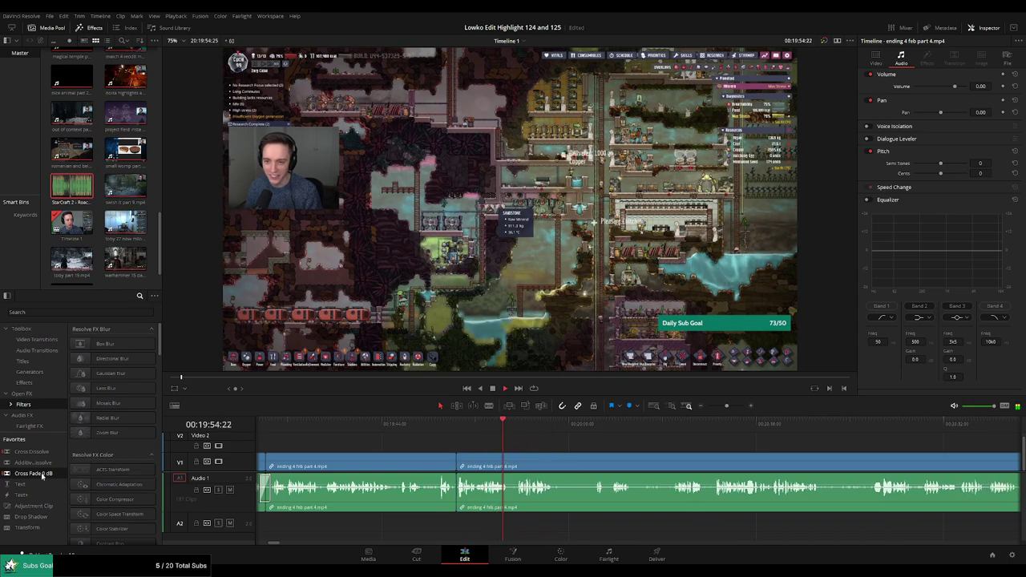
Ripple-trim a few frames off an edit point, then load Roach Quotes for preview
{"action": "left_click", "coordinate": [454, 488]}
{"action": "scroll", "coordinate": [578, 442], "scroll_direction": "right", "scroll_amount": 3}
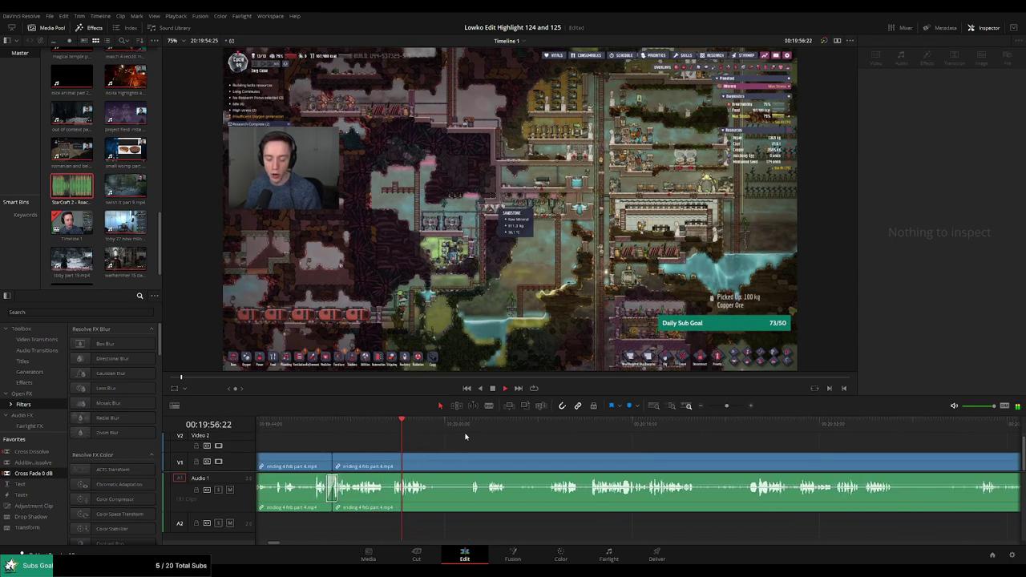
{"action": "left_click", "coordinate": [388, 463]}
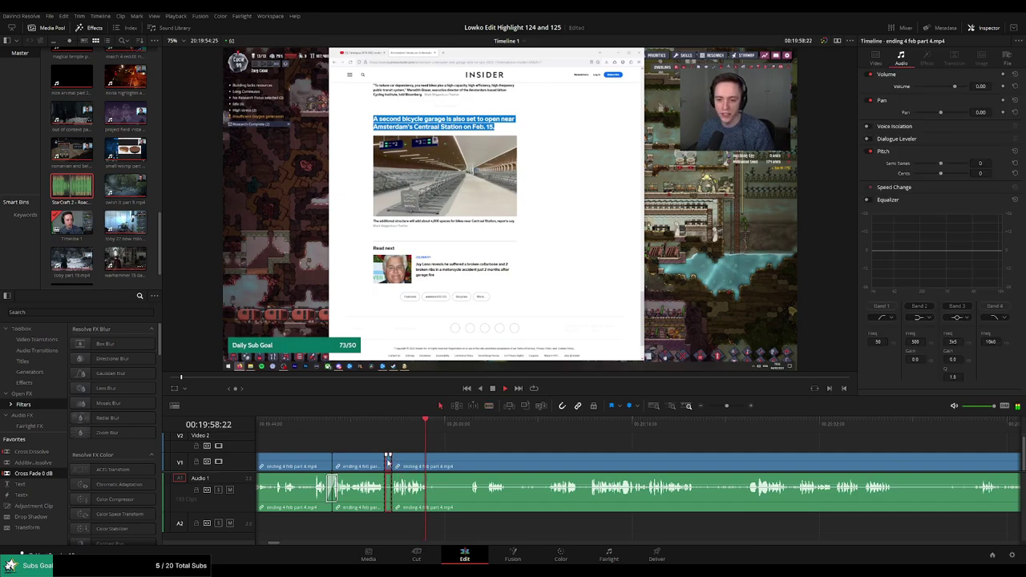
{"action": "left_click_drag", "start_coordinate": [388, 462], "coordinate": [400, 452]}
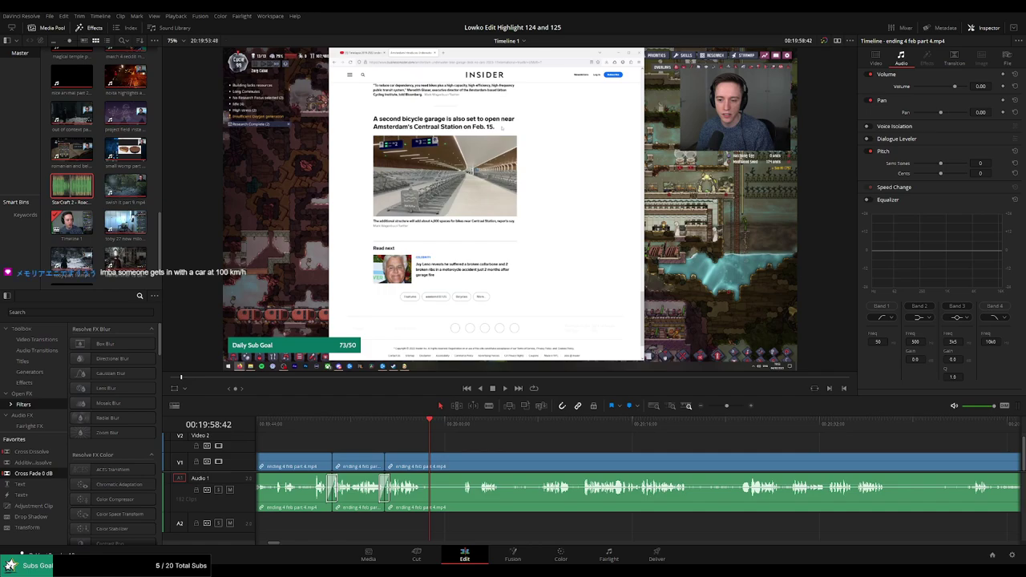
{"action": "key", "text": "q"}
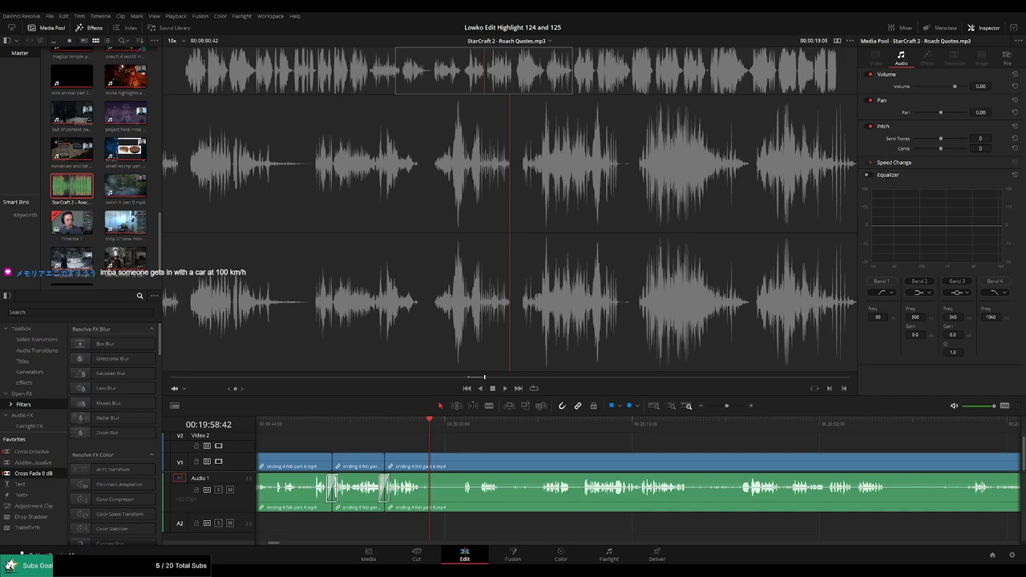
Switch the viewer between the Roach Quotes clip and Timeline 1, scrubbing back, ending on Timeline 1
{"action": "key", "text": "q"}
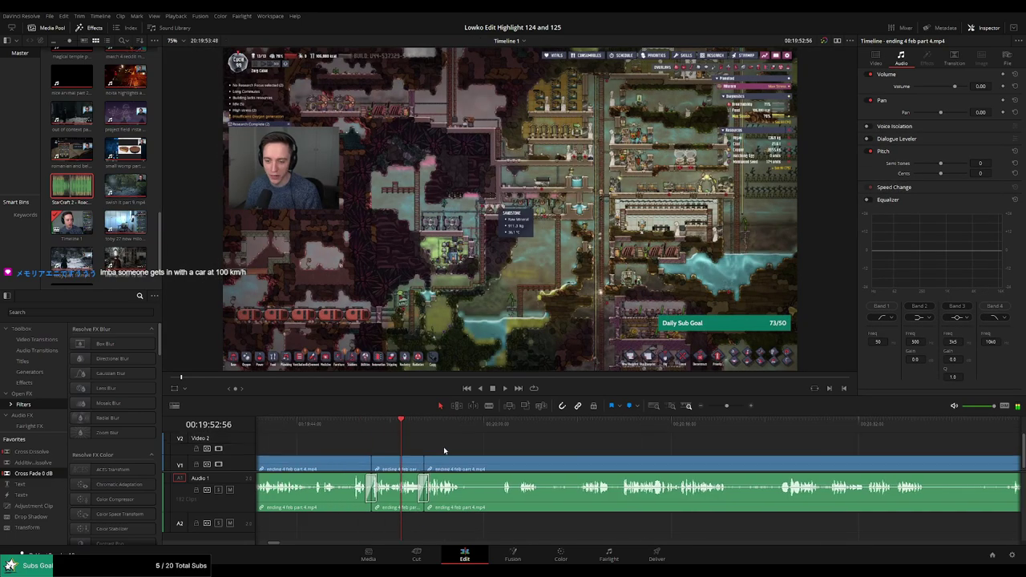
{"action": "left_click", "coordinate": [448, 426]}
{"action": "mouse_move", "coordinate": [448, 426]}
{"action": "left_mouse_down"}
{"action": "mouse_move", "coordinate": [427, 426]}
{"action": "mouse_move", "coordinate": [526, 457]}
{"action": "left_mouse_up"}
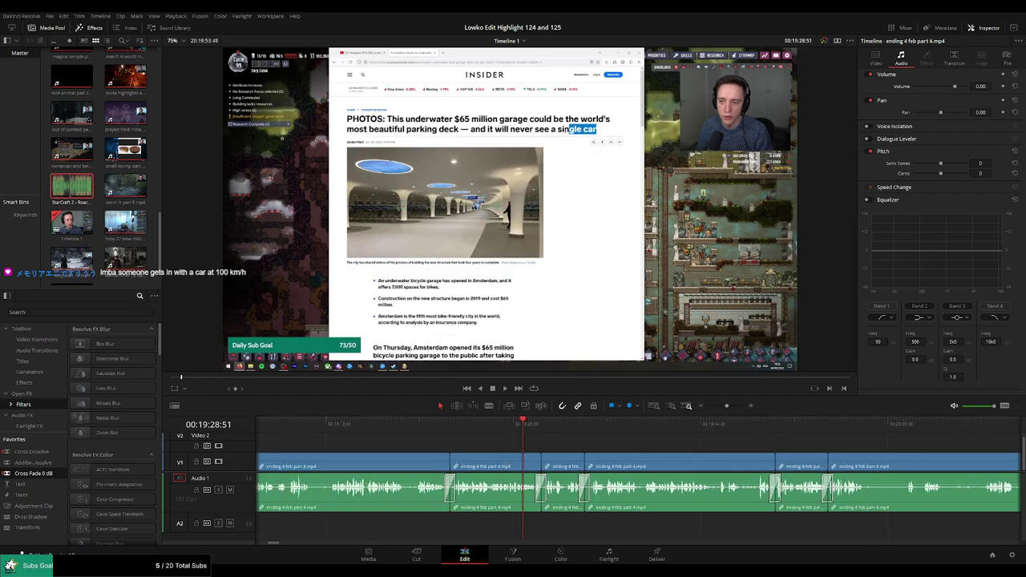
{"action": "key", "text": "q"}
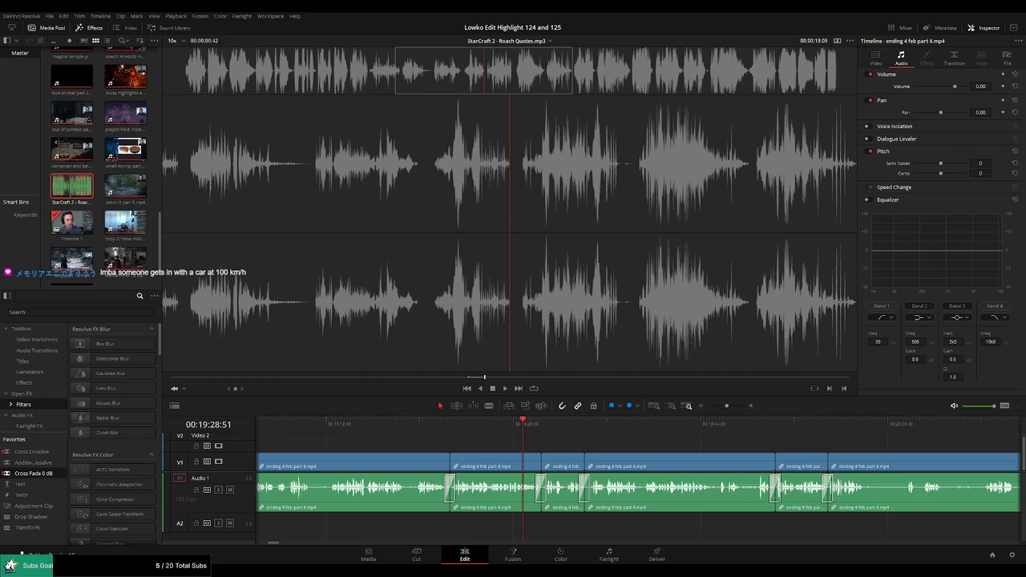
{"action": "key", "text": "q"}
{"action": "key", "text": "q"}
{"action": "key", "text": "q"}
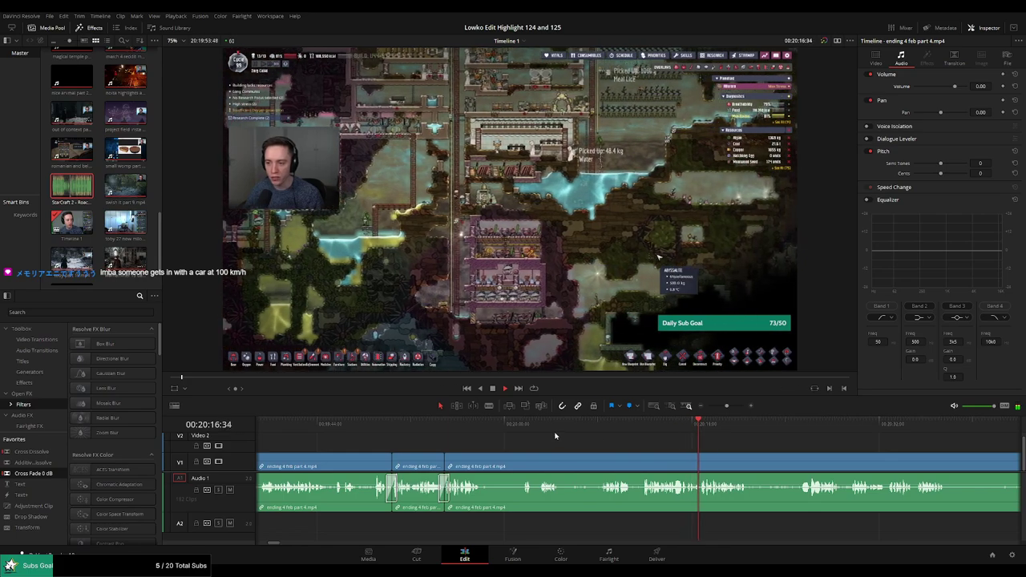
Find the short dull clip near 00:19:58 and ripple-delete it
{"action": "left_click", "coordinate": [489, 428]}
{"action": "key", "text": "j"}
{"action": "left_click_drag", "start_coordinate": [489, 416], "coordinate": [496, 425]}
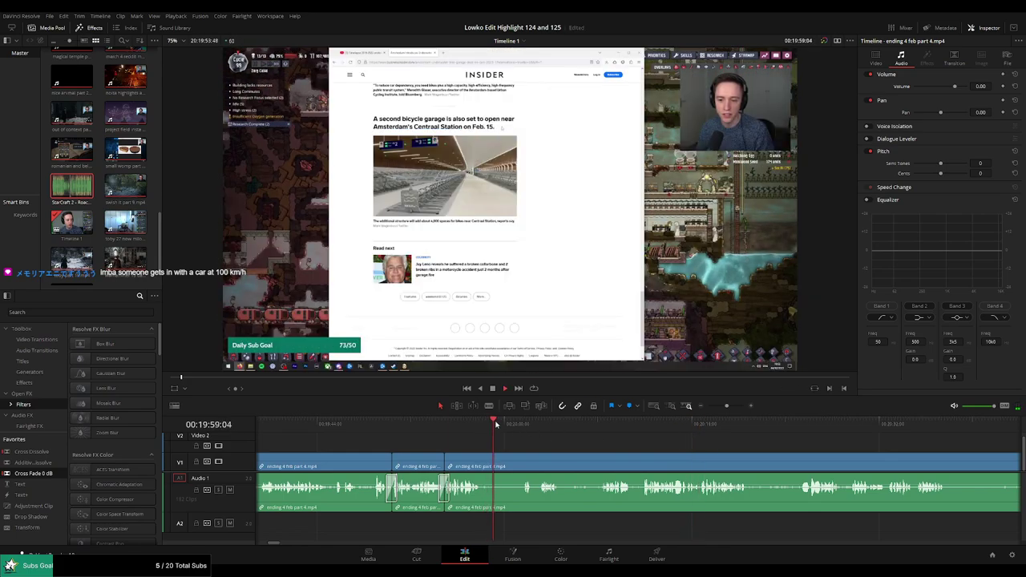
{"action": "key", "text": "space"}
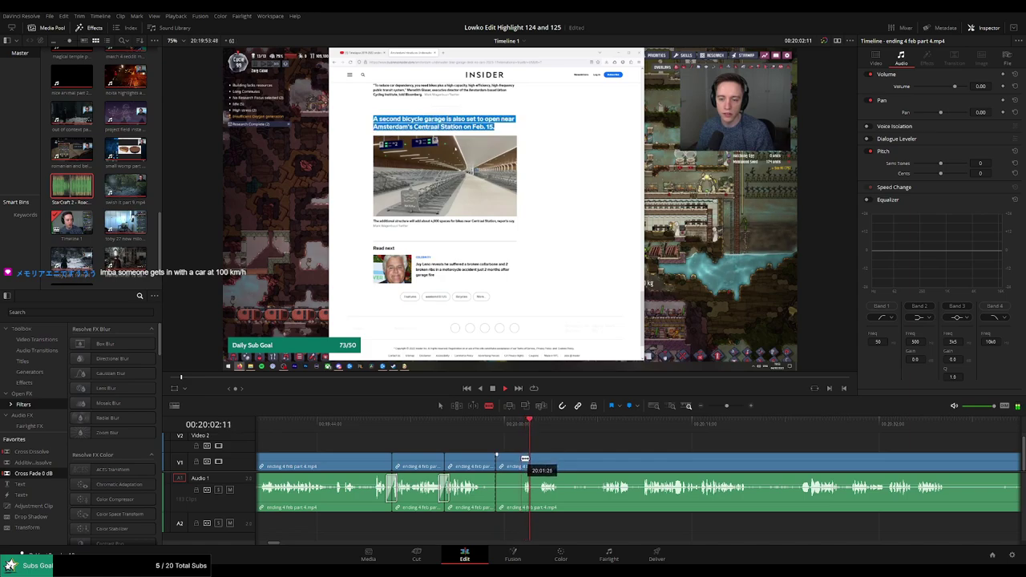
{"action": "key", "text": "BackSpace"}
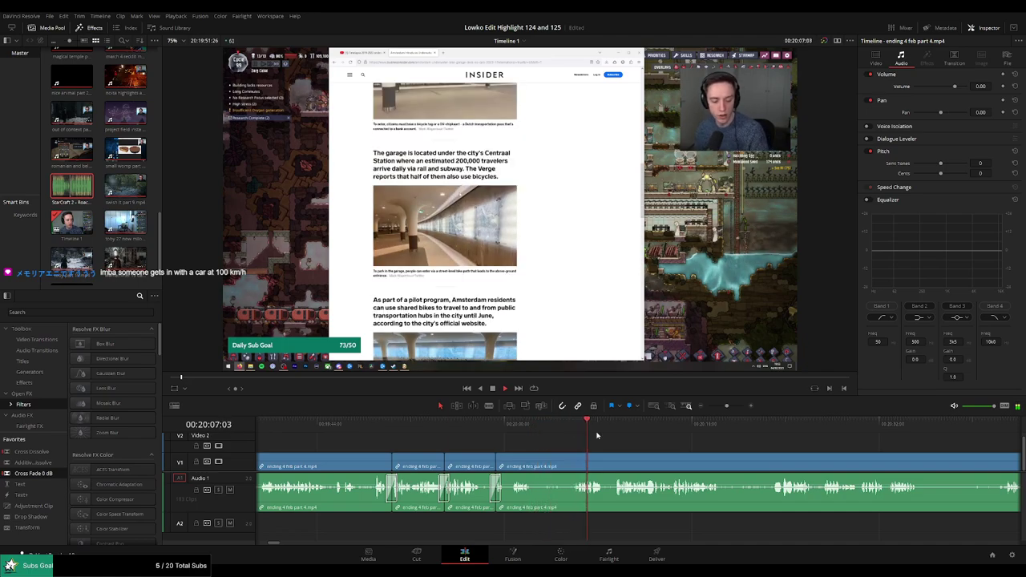
Blade around another dull part and ripple-delete the middle piece
{"action": "left_click", "coordinate": [533, 458]}
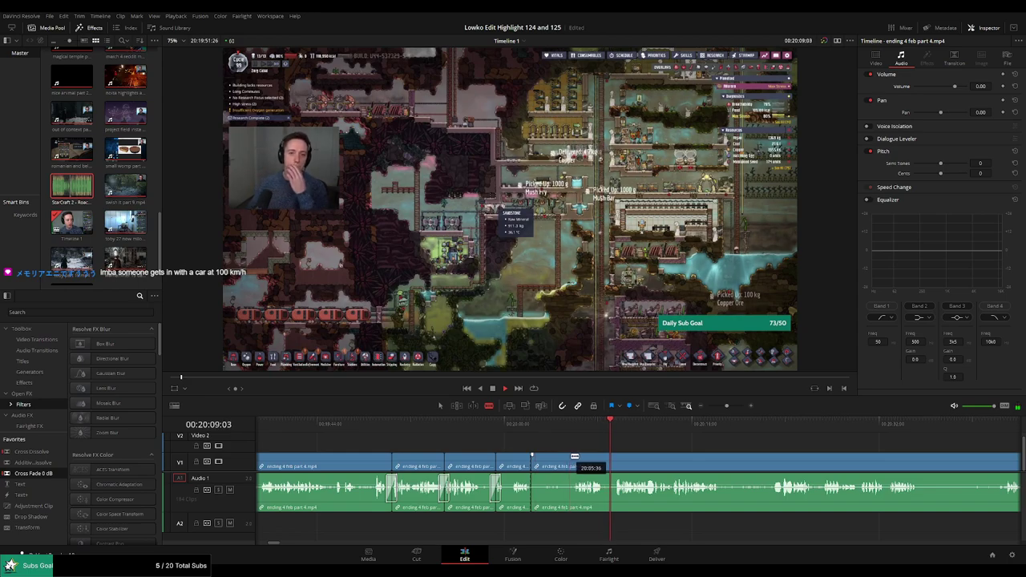
{"action": "left_click", "coordinate": [571, 458]}
{"action": "key", "text": "a"}
{"action": "left_click", "coordinate": [559, 462]}
{"action": "key", "text": "Delete"}
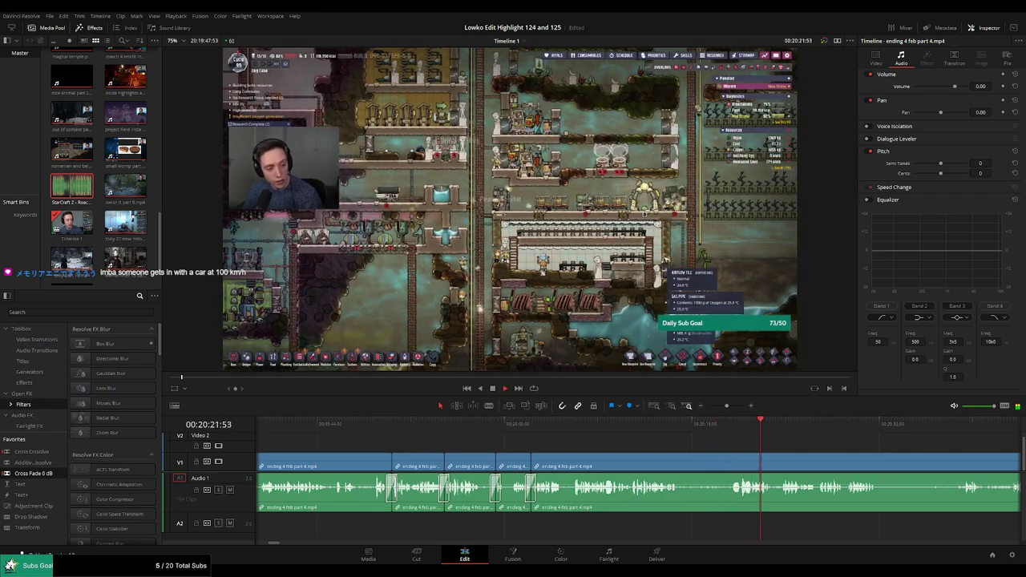
Ripple-delete a first dull piece of the ending footage, then deselect the clip
{"action": "scroll", "coordinate": [607, 450], "scroll_direction": "right", "scroll_amount": 2}
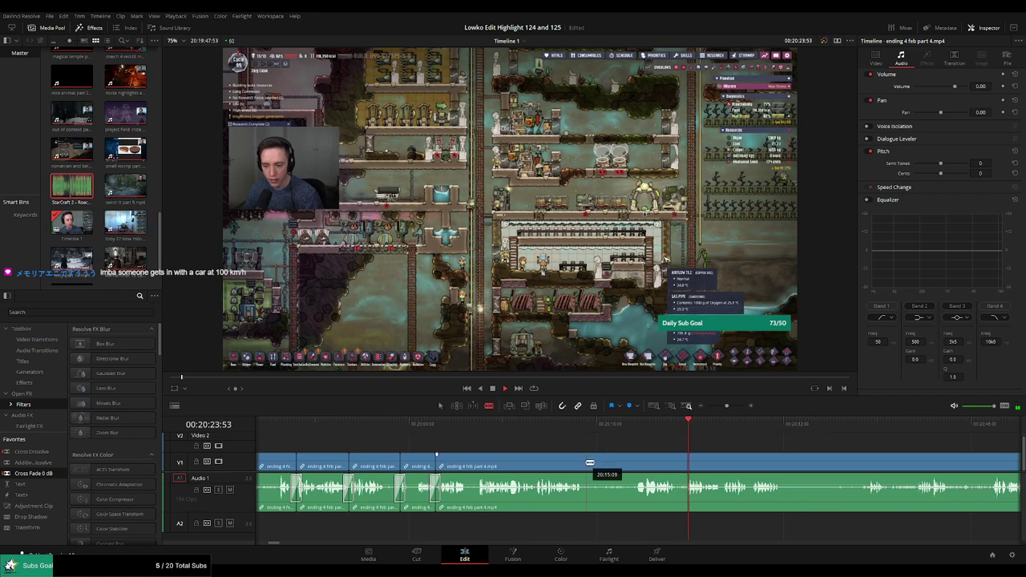
{"action": "left_click", "coordinate": [585, 463]}
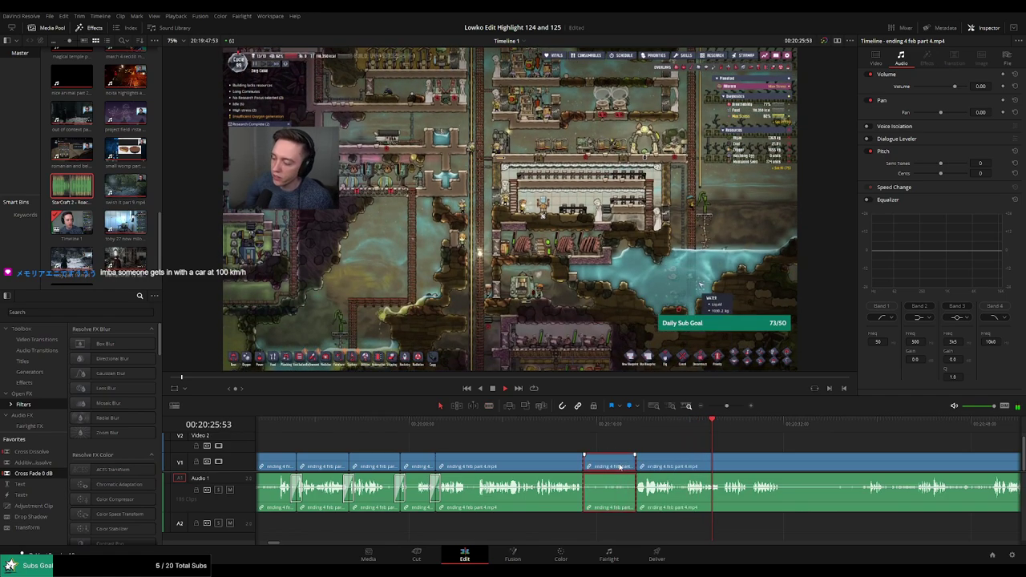
{"action": "key", "text": "BackSpace"}
{"action": "left_click", "coordinate": [583, 427]}
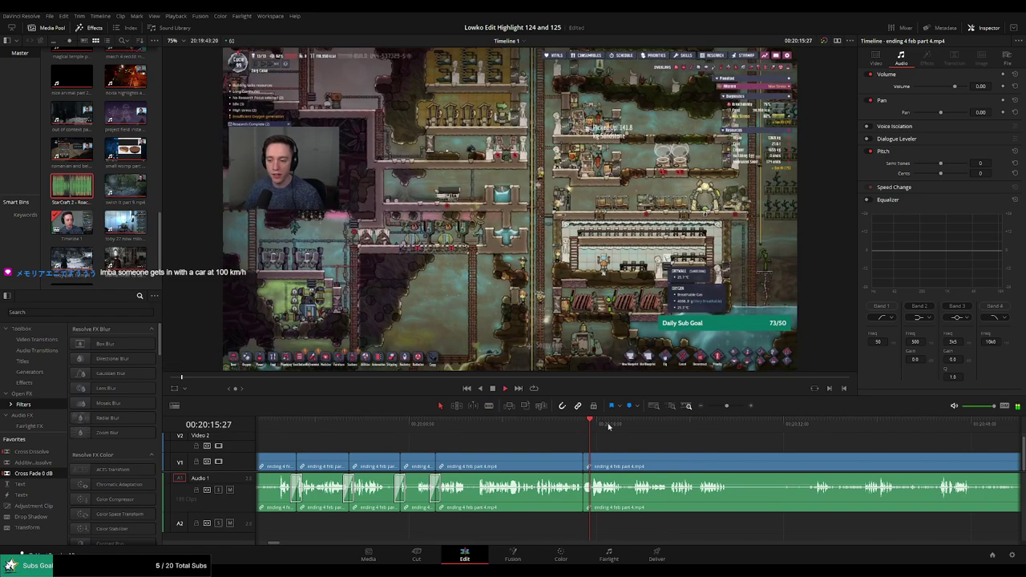
{"action": "key", "text": "ctrl+shift+a"}
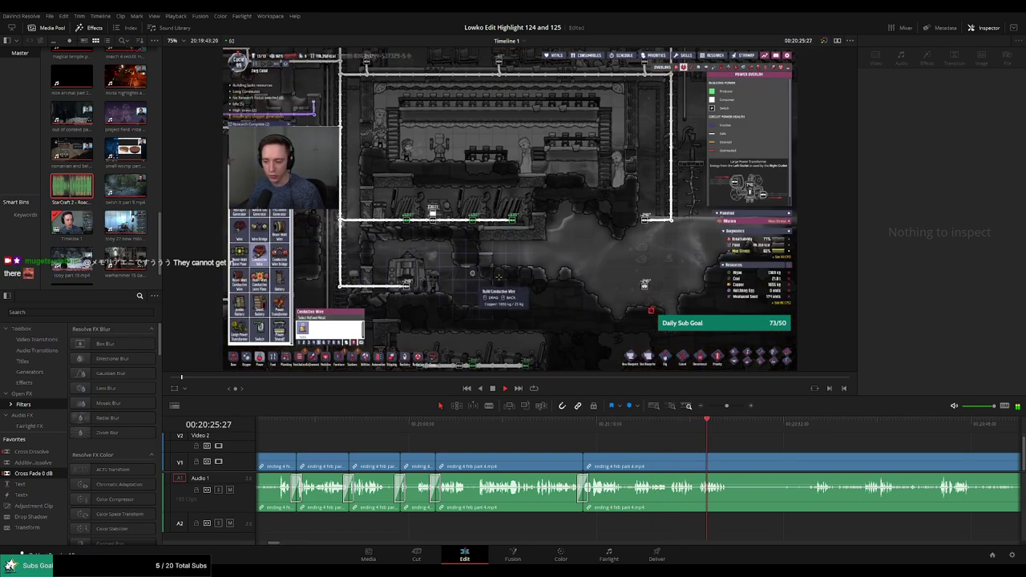
Blade out the next dull stretch, extend the trim later, and ripple-delete it
{"action": "key", "text": "space"}
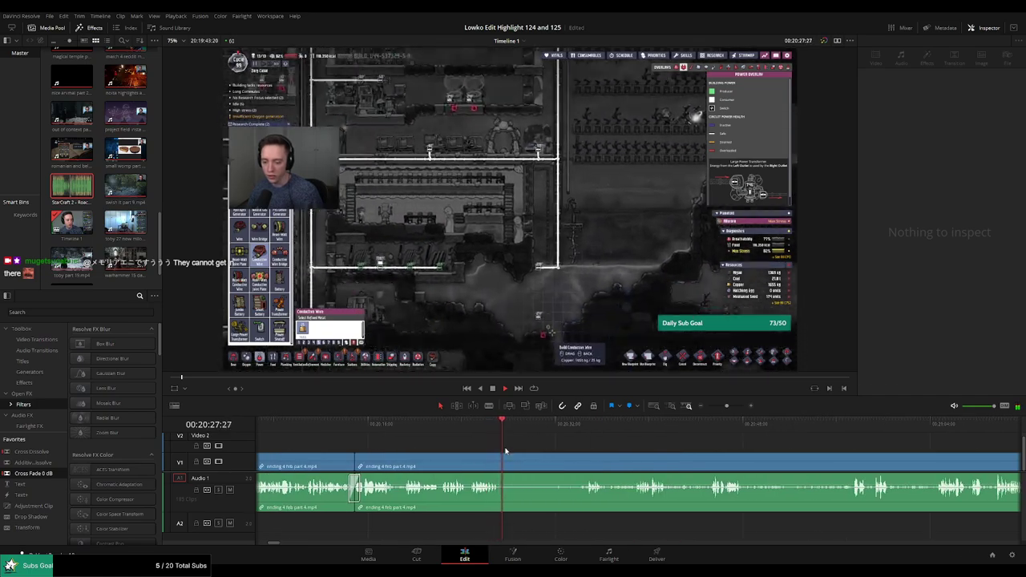
{"action": "key", "text": "b"}
{"action": "key", "text": "ctrl+b"}
{"action": "left_click", "coordinate": [591, 441]}
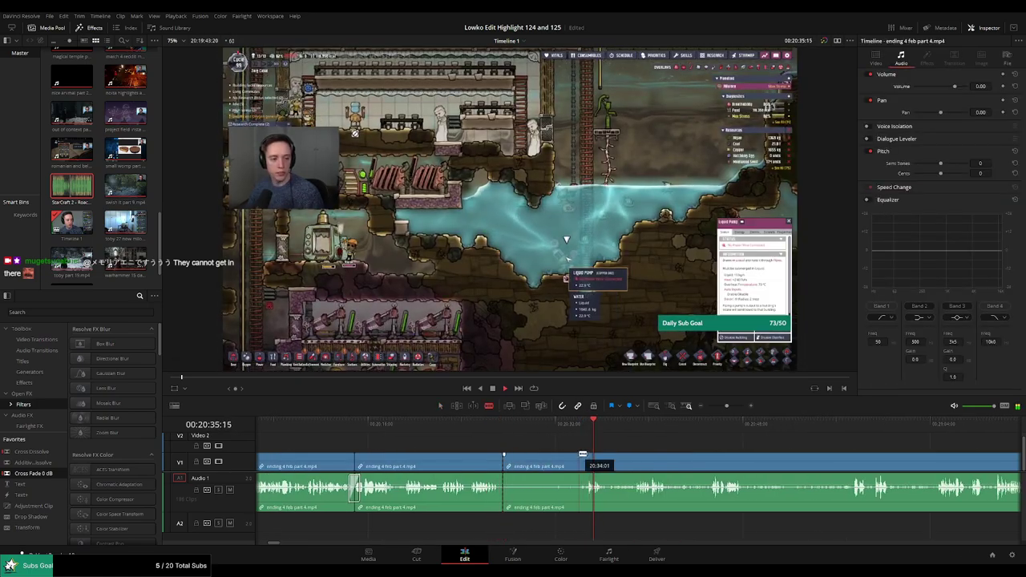
{"action": "key", "text": "space"}
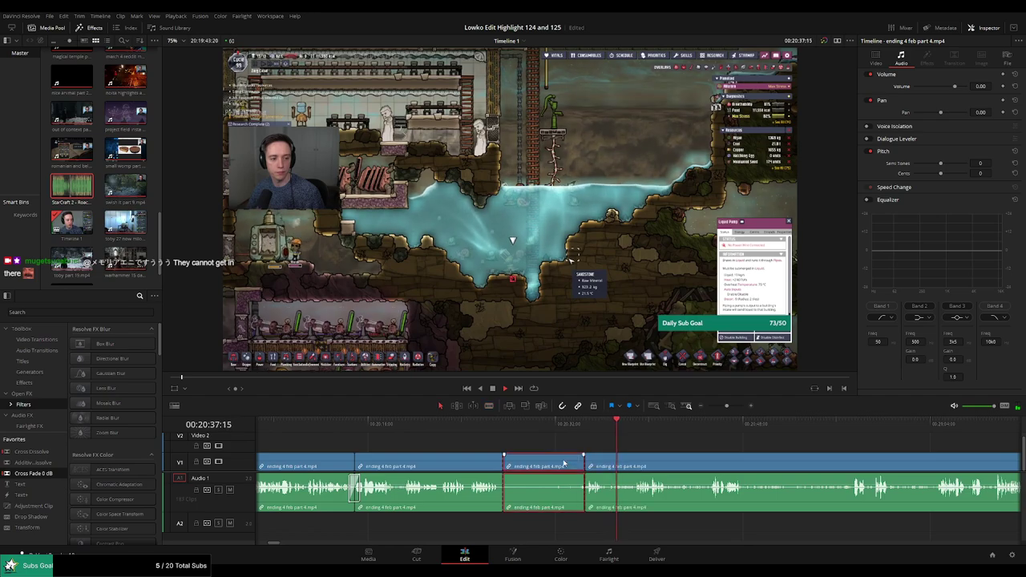
{"action": "key", "text": "BackSpace"}
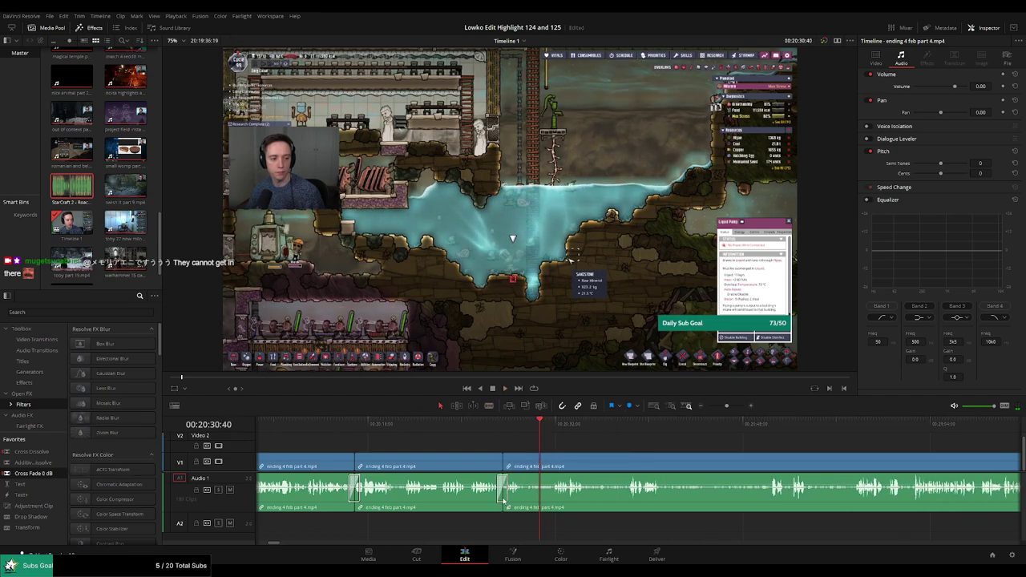
{"action": "left_click", "coordinate": [551, 425]}
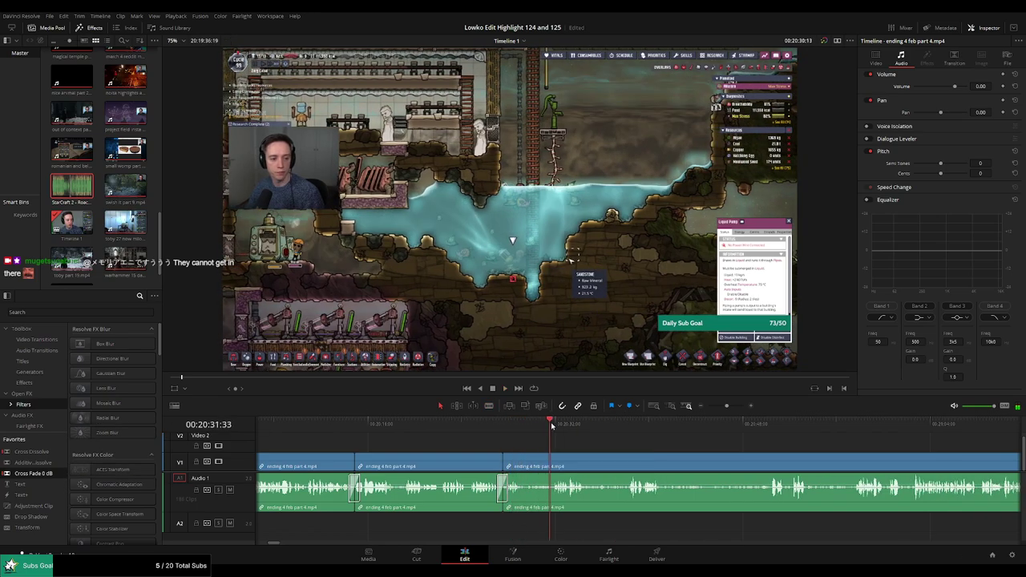
{"action": "left_click_drag", "start_coordinate": [529, 460], "coordinate": [549, 458]}
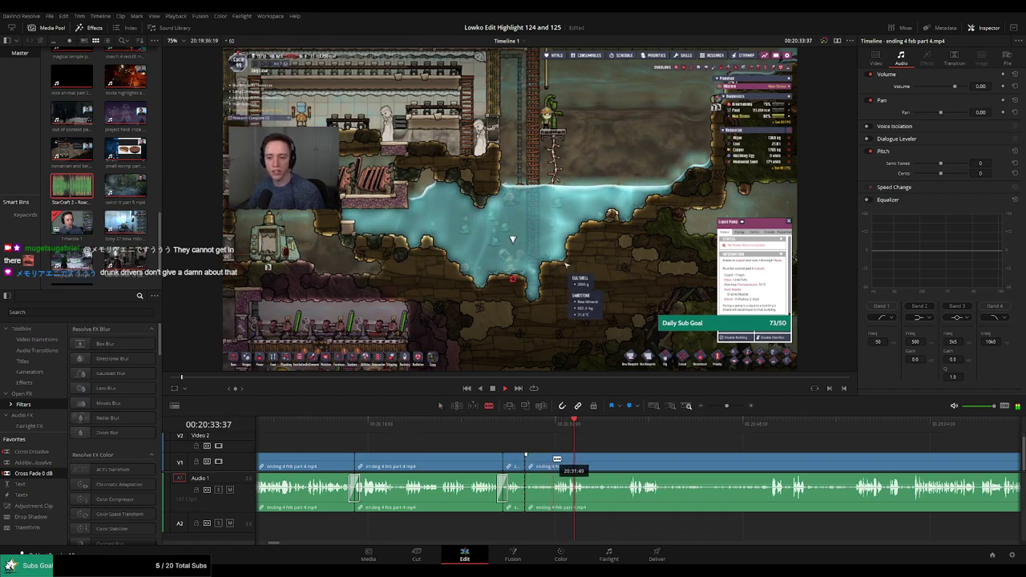
{"action": "key", "text": "BackSpace"}
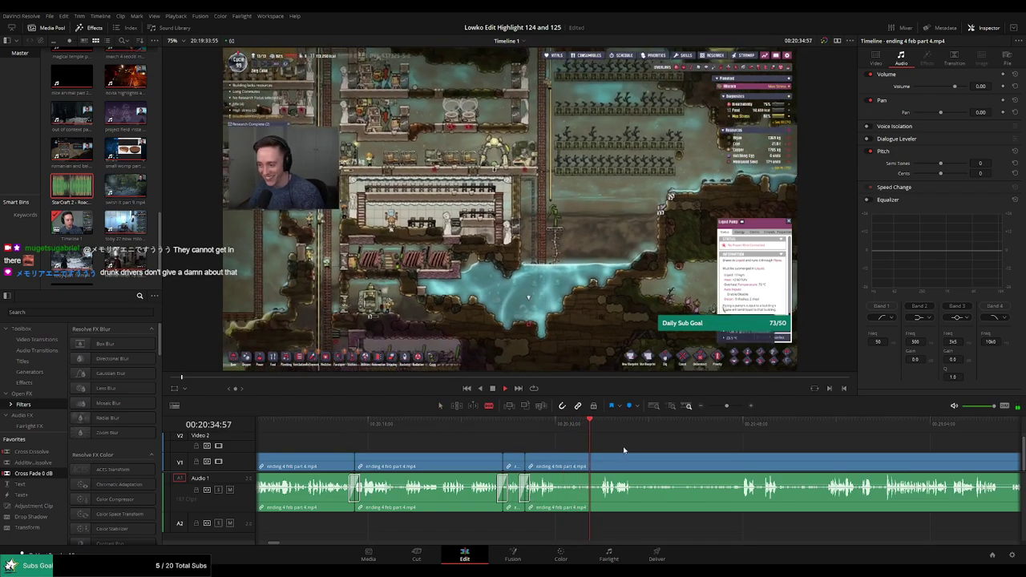
Split the footage at a further dull moment and scrub ahead to review it
{"action": "scroll", "coordinate": [489, 442], "scroll_direction": "right", "scroll_amount": 3}
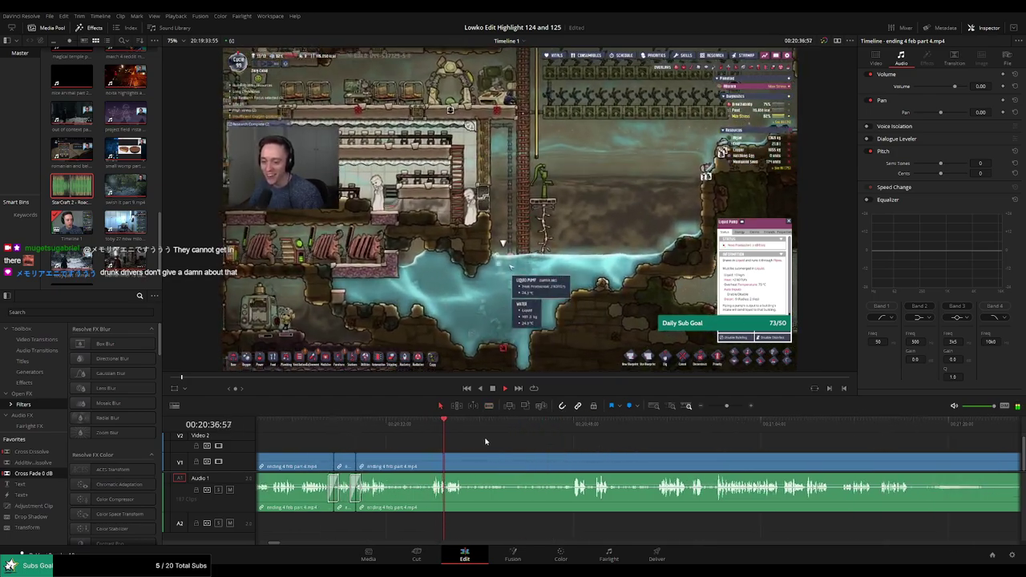
{"action": "scroll", "coordinate": [467, 438], "scroll_direction": "right", "scroll_amount": 1}
{"action": "key", "text": "b"}
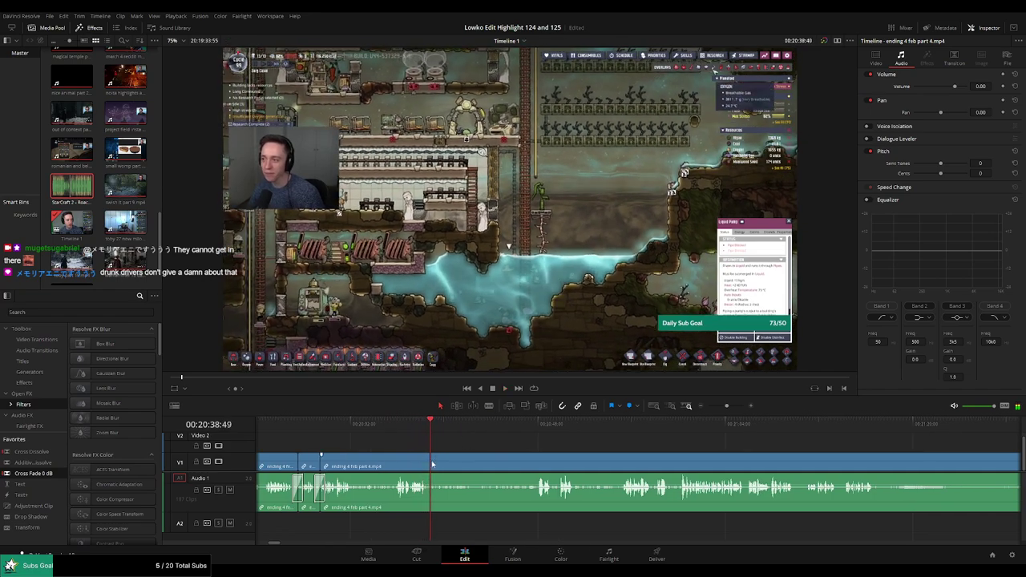
{"action": "left_click", "coordinate": [431, 465]}
{"action": "left_click", "coordinate": [535, 426]}
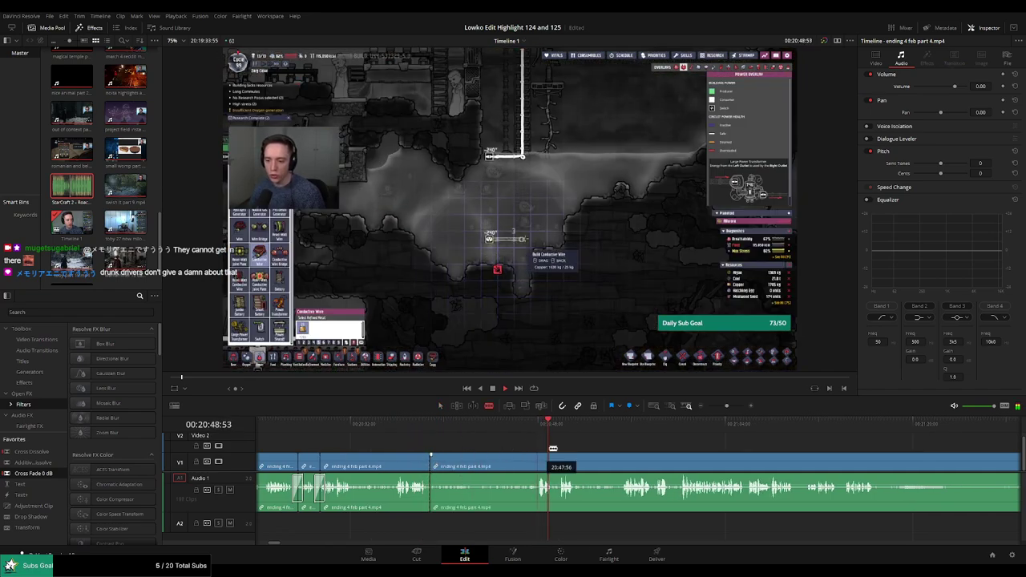
{"action": "left_click_drag", "start_coordinate": [621, 430], "coordinate": [629, 431]}
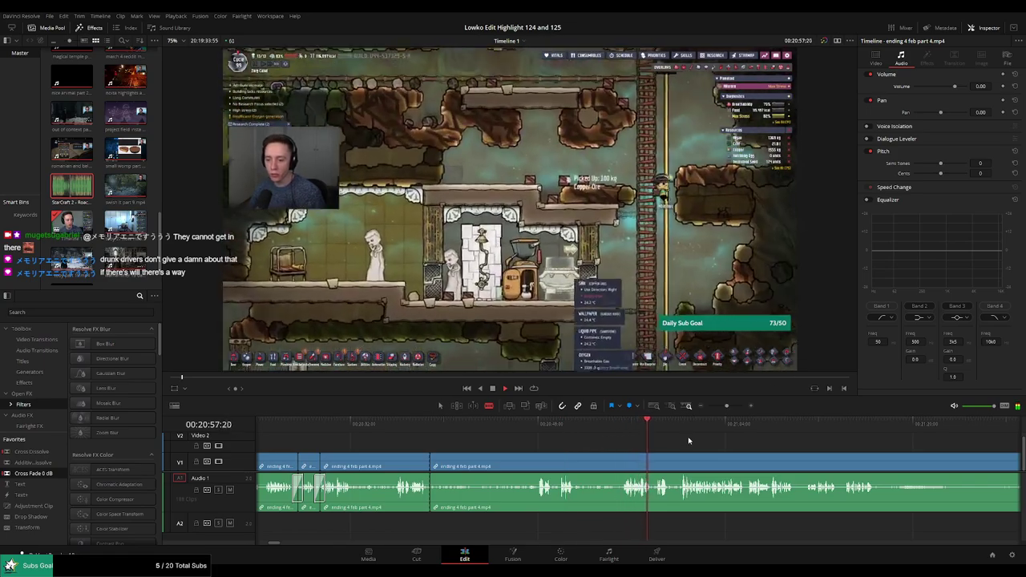
{"action": "key", "text": "a"}
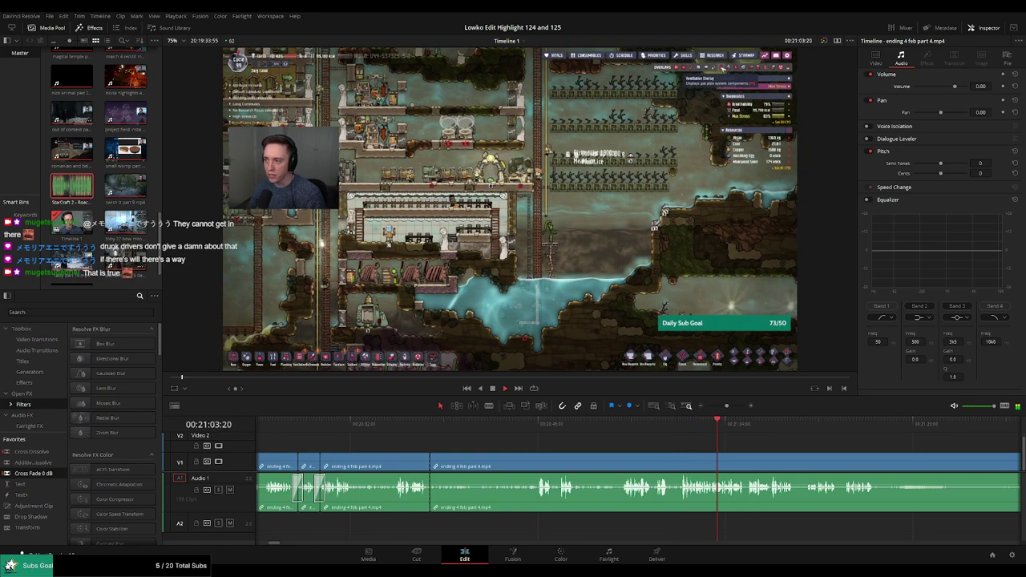
Split again further on and ripple-delete the dull section before that cut
{"action": "scroll", "coordinate": [554, 437], "scroll_direction": "right", "scroll_amount": 4}
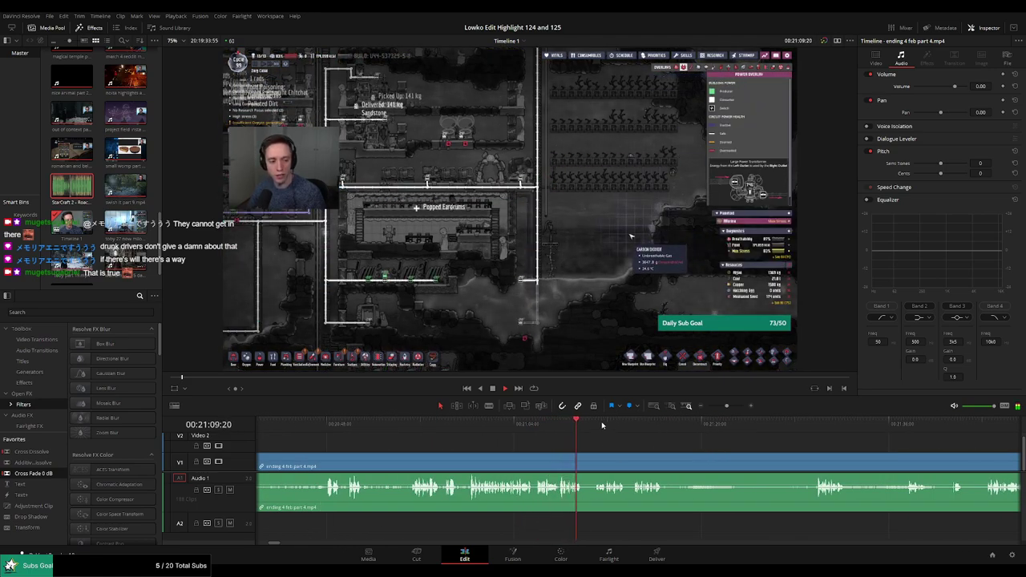
{"action": "scroll", "coordinate": [553, 436], "scroll_direction": "right", "scroll_amount": 3}
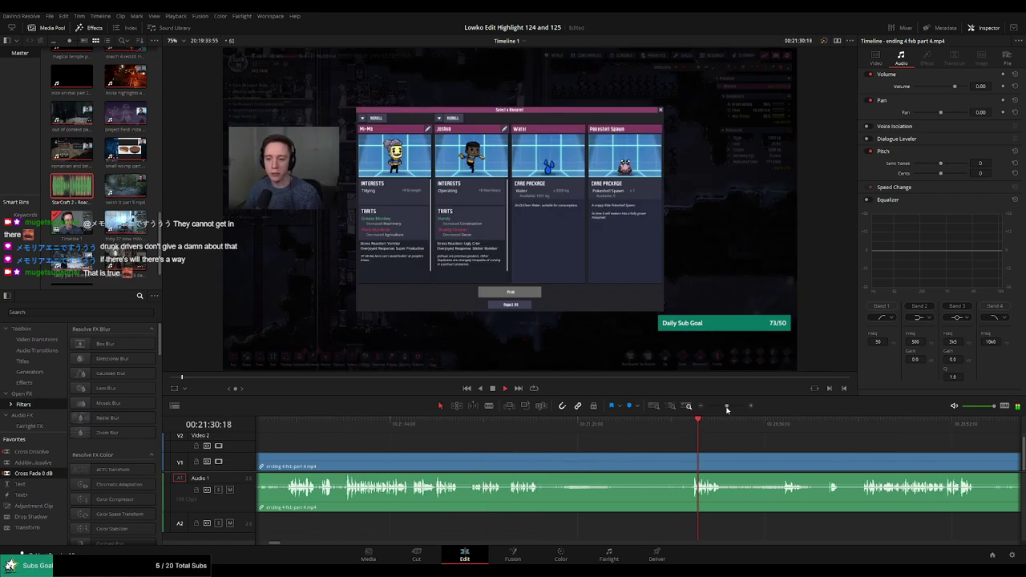
{"action": "left_click_drag", "start_coordinate": [726, 406], "coordinate": [726, 407]}
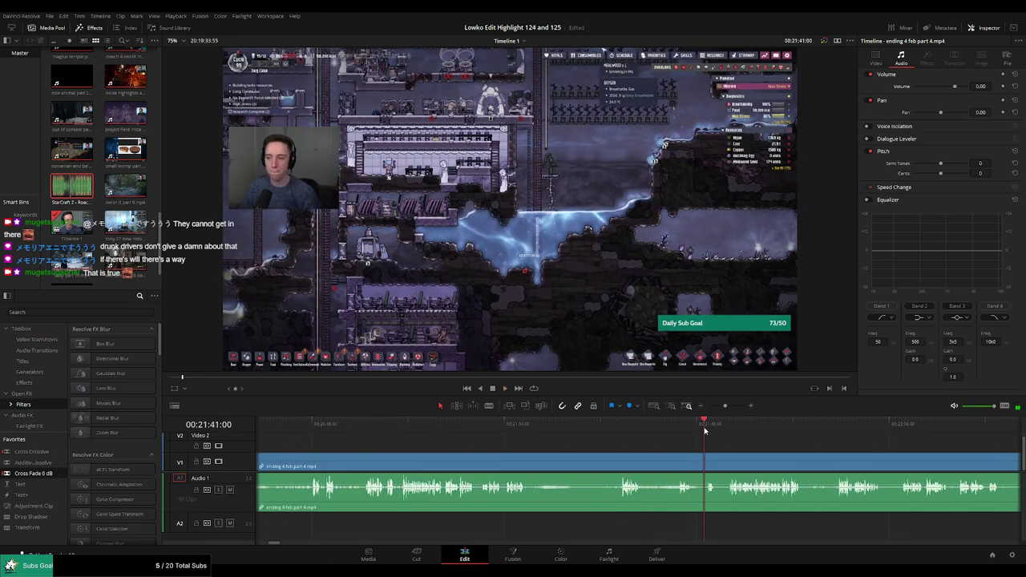
{"action": "key", "text": "b"}
{"action": "left_click", "coordinate": [622, 465]}
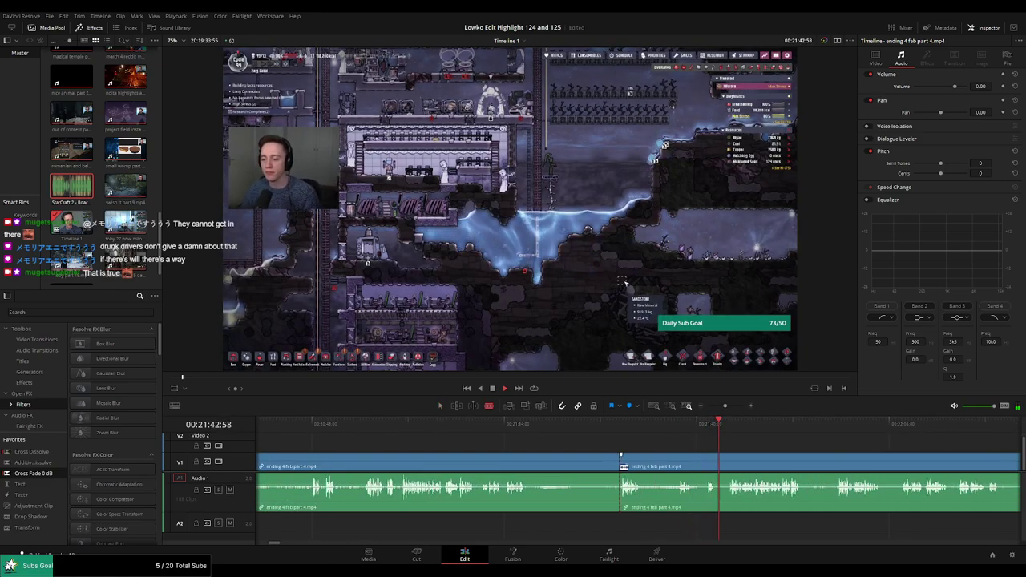
{"action": "key", "text": "a"}
{"action": "left_click", "coordinate": [330, 462]}
{"action": "key", "text": "BackSpace"}
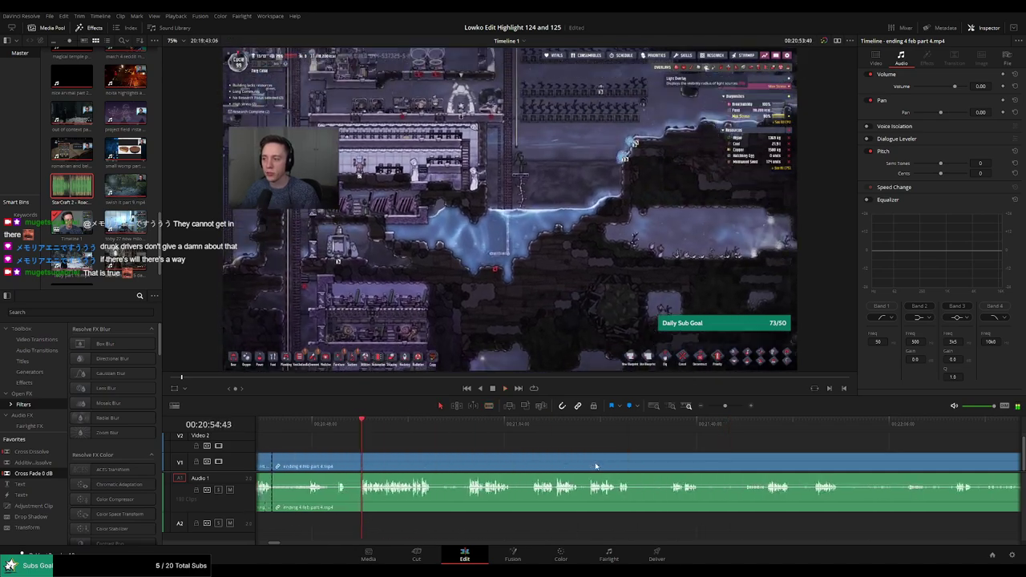
Cut at the start and end of another dull piece and ripple-delete it
{"action": "scroll", "coordinate": [560, 443], "scroll_direction": "left", "scroll_amount": 3}
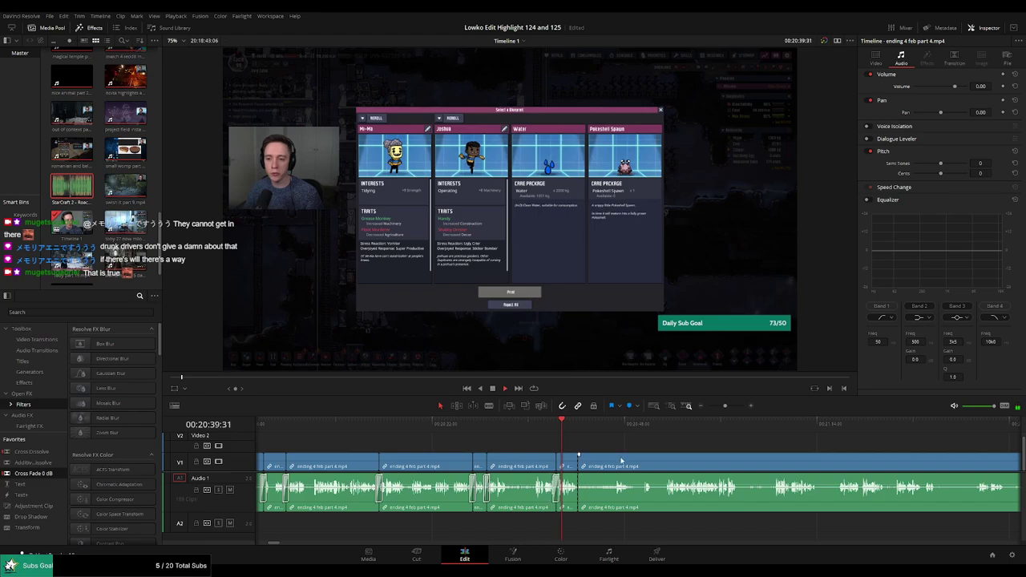
{"action": "scroll", "coordinate": [622, 461], "scroll_direction": "up", "scroll_amount": 2}
{"action": "left_click", "coordinate": [748, 424]}
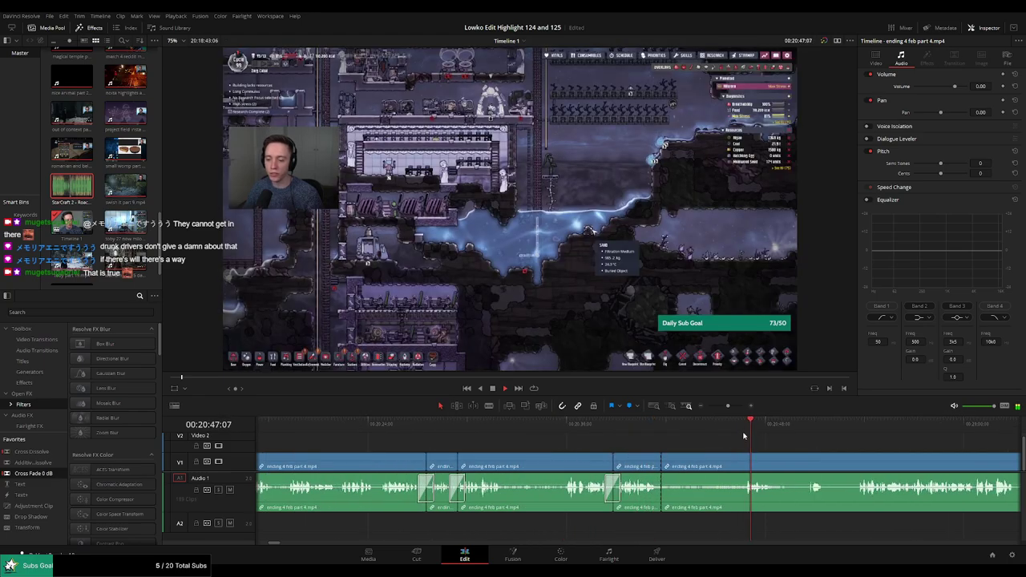
{"action": "key", "text": "b"}
{"action": "left_click", "coordinate": [744, 466]}
{"action": "left_click", "coordinate": [788, 466]}
{"action": "key", "text": "a"}
{"action": "left_click", "coordinate": [700, 473]}
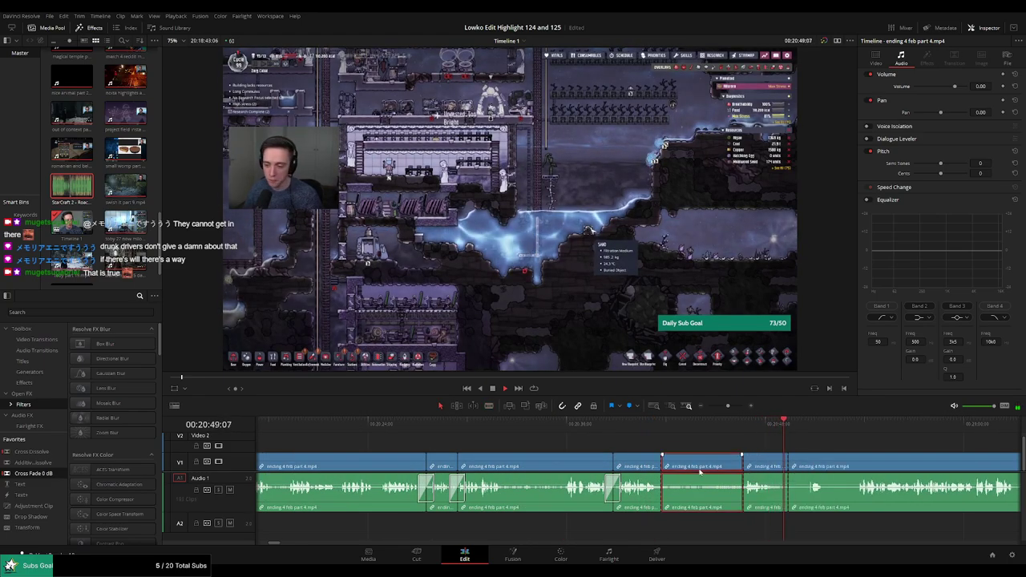
{"action": "key", "text": "Delete"}
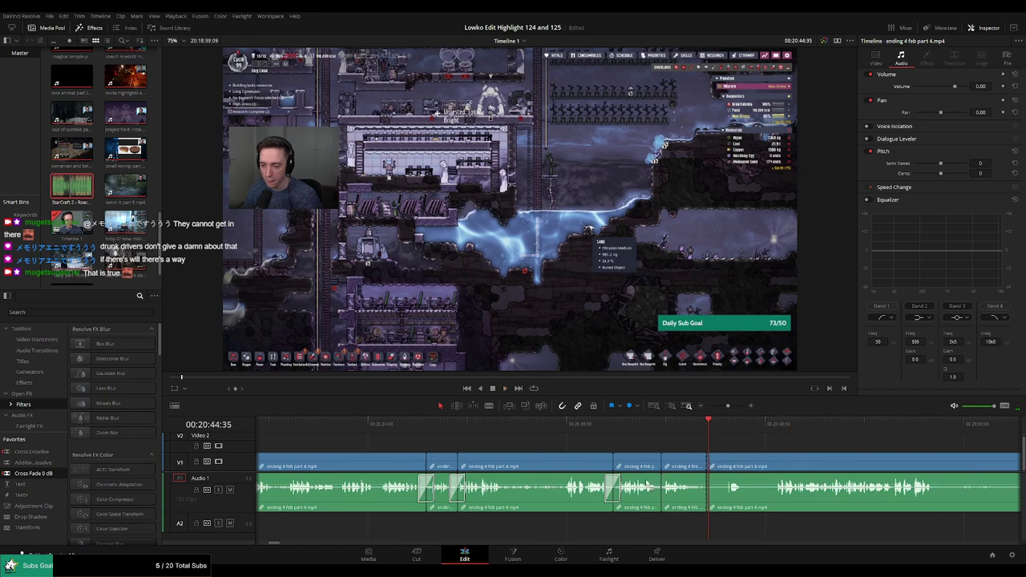
Split during playback near 00:20:45, ripple-delete the unwanted piece, and resume playback
{"action": "key", "text": "space"}
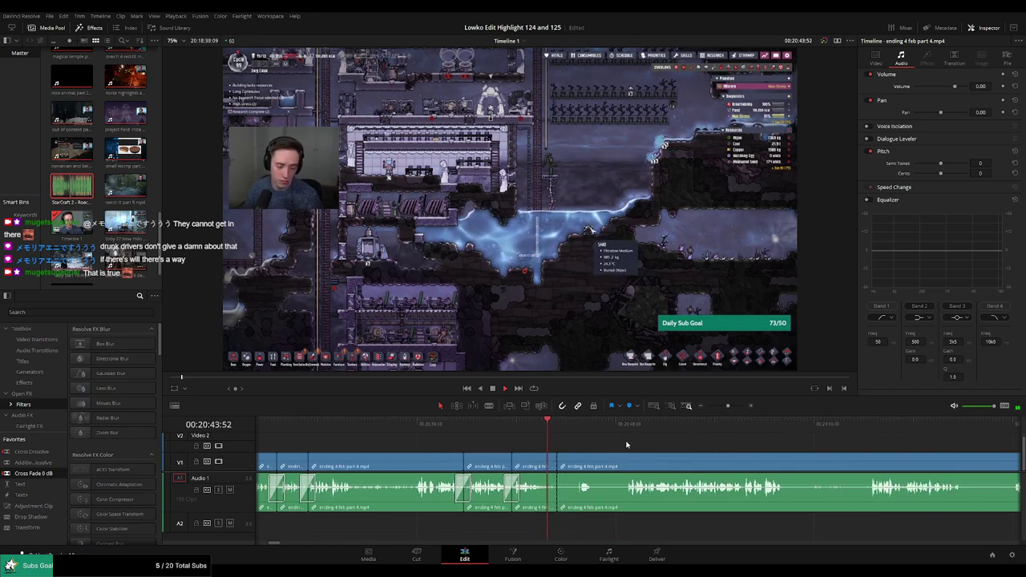
{"action": "key", "text": "ctrl+backslash"}
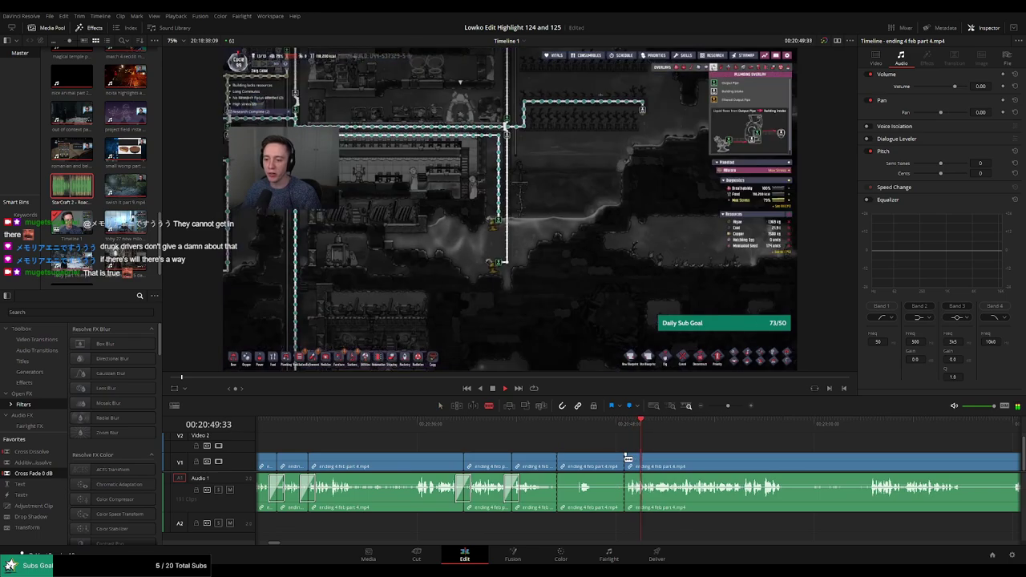
{"action": "left_click", "coordinate": [603, 465]}
{"action": "key", "text": "Delete"}
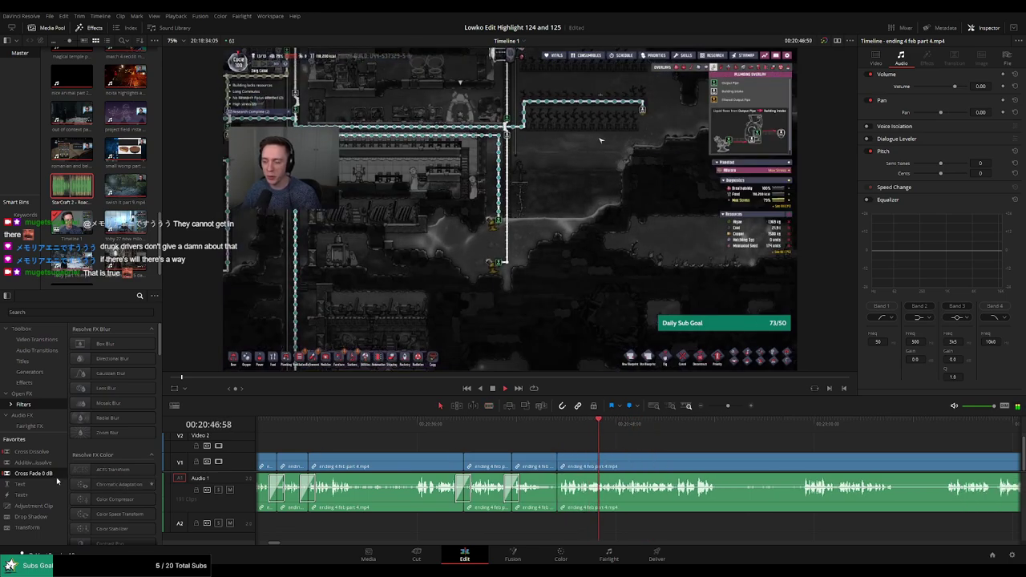
{"action": "key", "text": "space"}
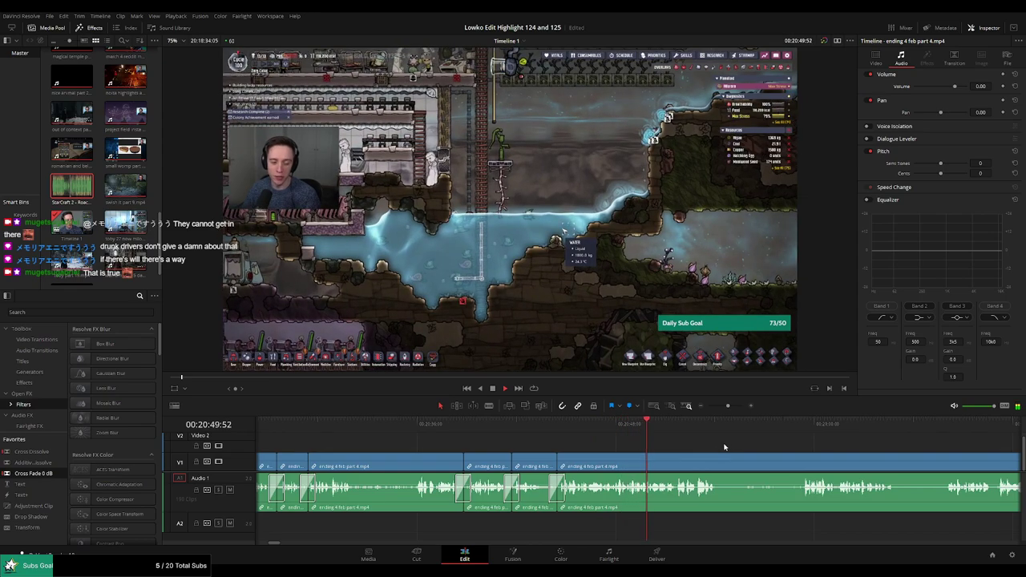
Blade around a dull stretch and ripple-delete the piece between the cuts
{"action": "scroll", "coordinate": [642, 443], "scroll_direction": "right", "scroll_amount": 3}
{"action": "scroll", "coordinate": [577, 440], "scroll_direction": "right", "scroll_amount": 2}
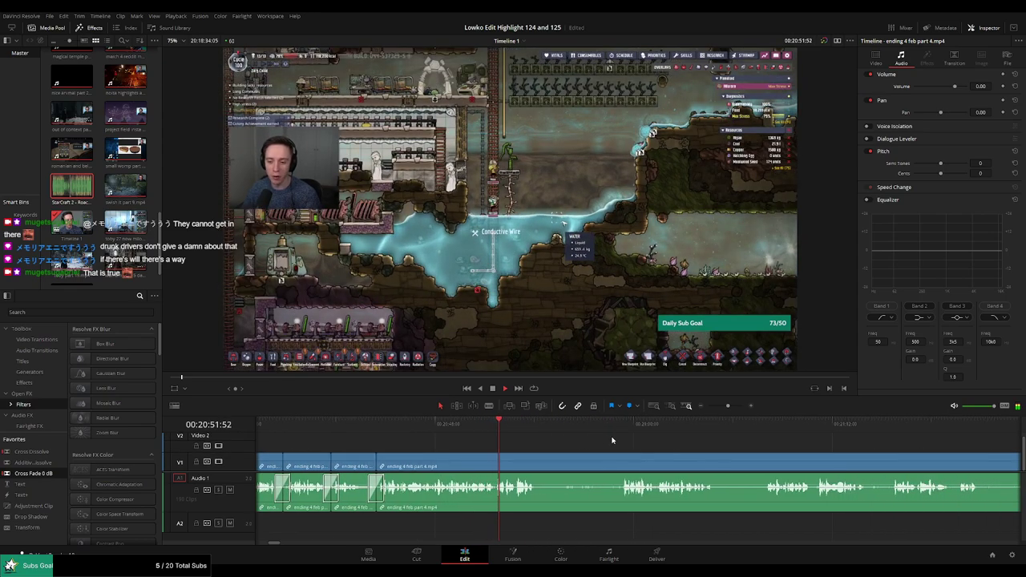
{"action": "scroll", "coordinate": [577, 441], "scroll_direction": "right", "scroll_amount": 1}
{"action": "key", "text": "b"}
{"action": "left_click", "coordinate": [489, 464]}
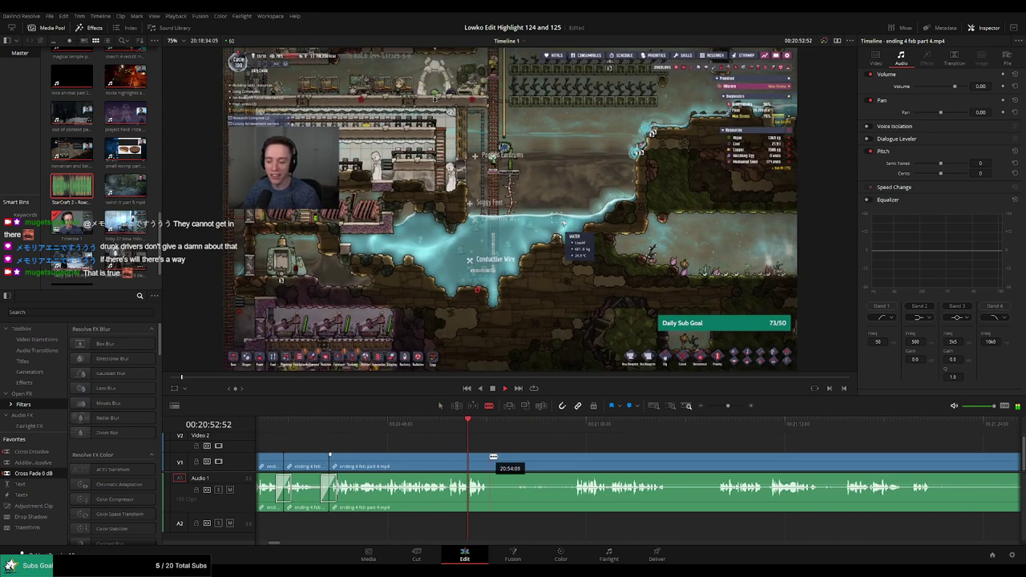
{"action": "left_click", "coordinate": [568, 423]}
{"action": "left_click", "coordinate": [576, 461]}
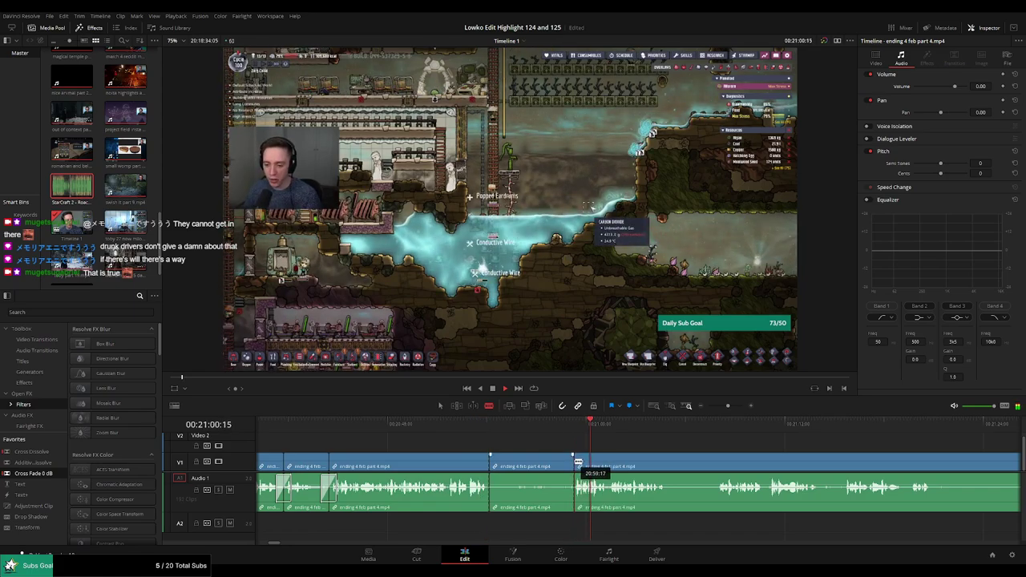
{"action": "key", "text": "a"}
{"action": "left_click", "coordinate": [533, 465]}
{"action": "key", "text": "BackSpace"}
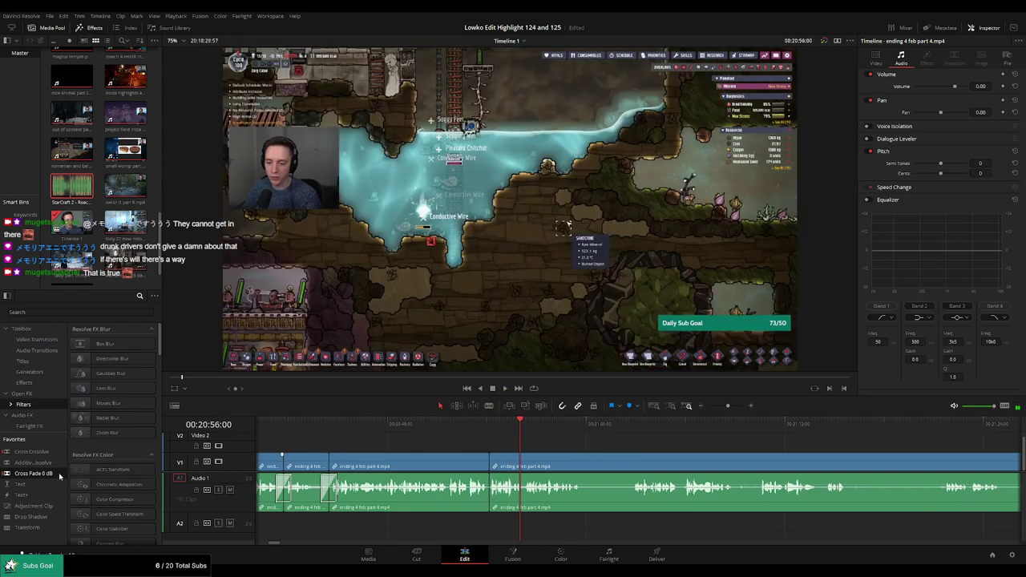
Split at a later moment, delete the following piece, and add an audio crossfade on the cut
{"action": "left_click", "coordinate": [489, 425]}
{"action": "key", "text": "space"}
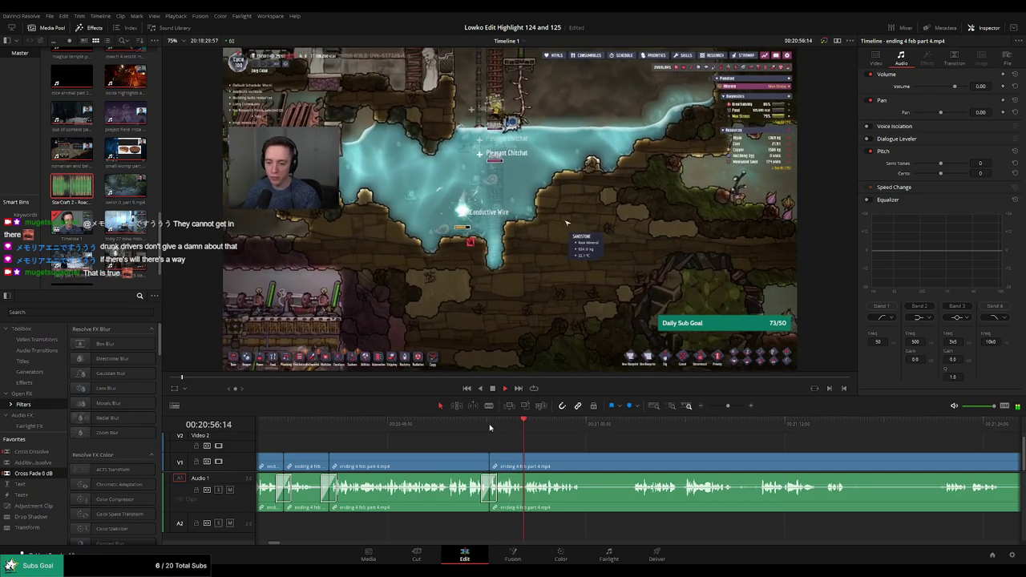
{"action": "key", "text": "b"}
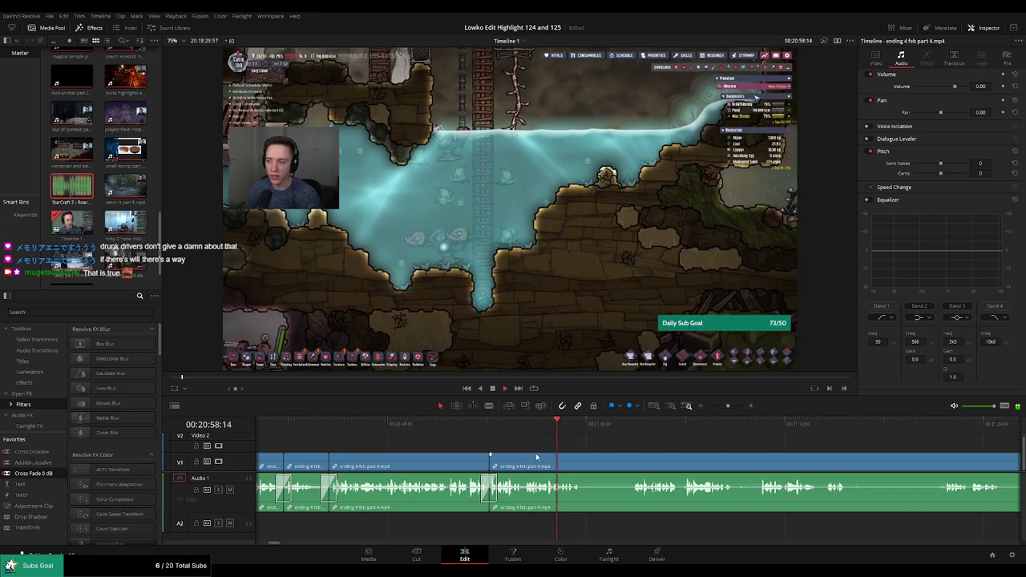
{"action": "left_click", "coordinate": [581, 473]}
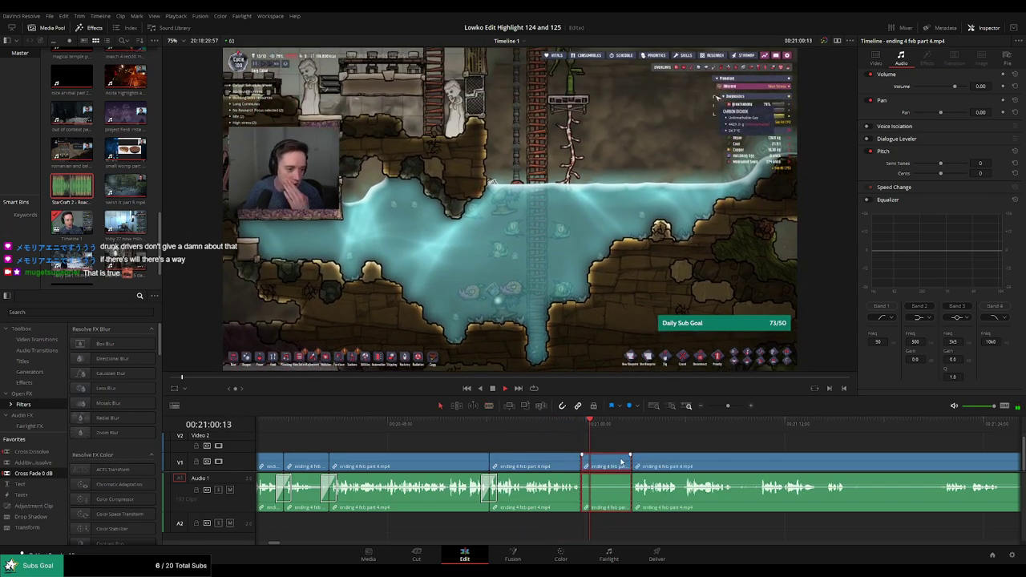
{"action": "key", "text": "Delete"}
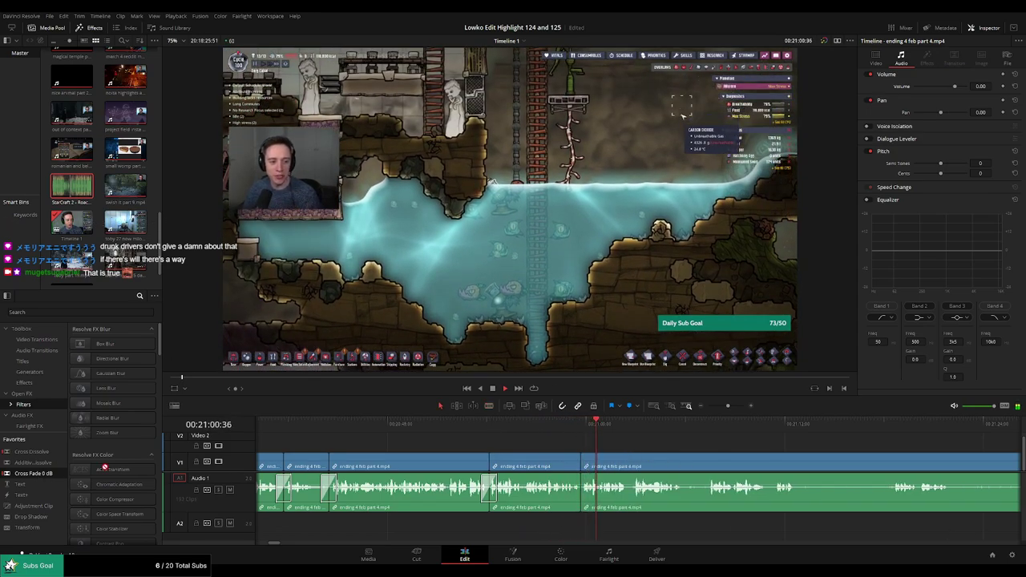
{"action": "left_click_drag", "start_coordinate": [104, 467], "coordinate": [581, 488]}
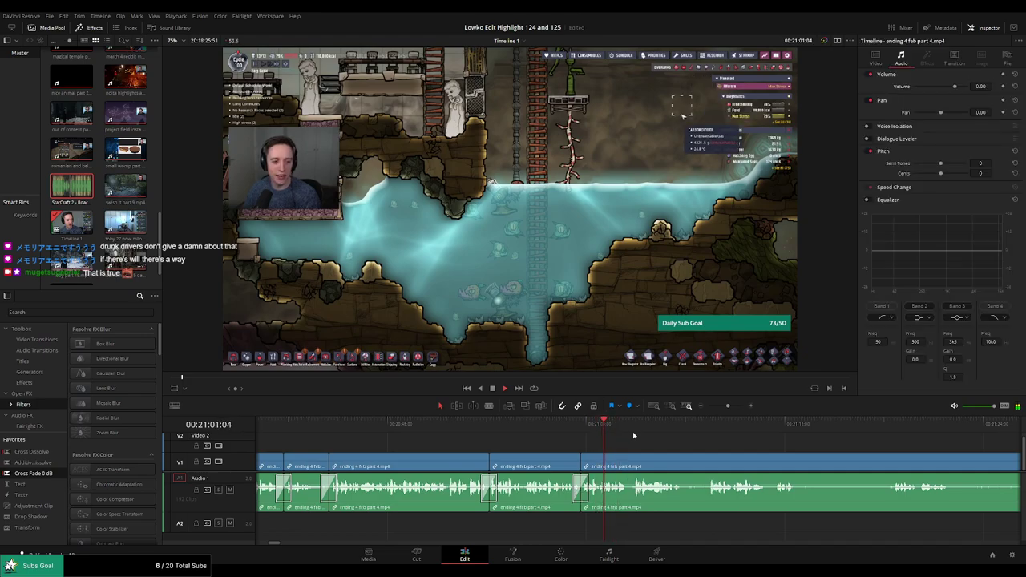
Cut out a short dull piece further along and review the resulting join
{"action": "key", "text": "b"}
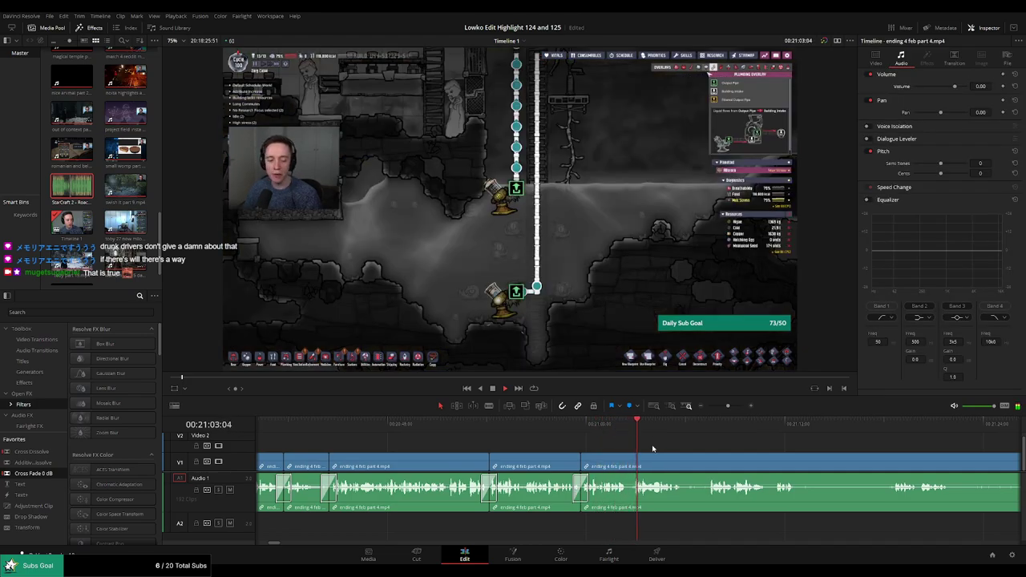
{"action": "scroll", "coordinate": [546, 449], "scroll_direction": "right", "scroll_amount": 3}
{"action": "scroll", "coordinate": [470, 451], "scroll_direction": "right", "scroll_amount": 2}
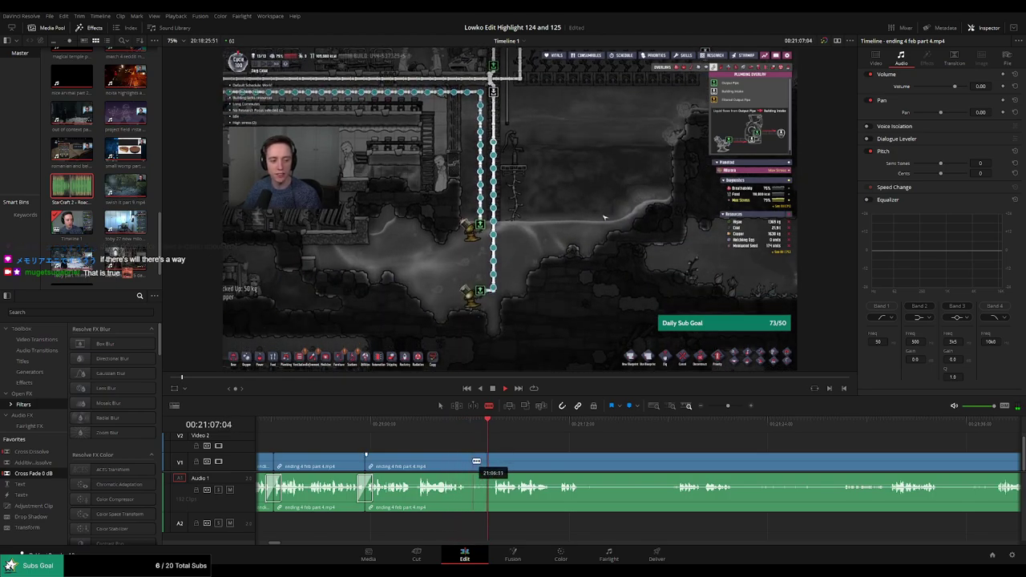
{"action": "left_click", "coordinate": [471, 461]}
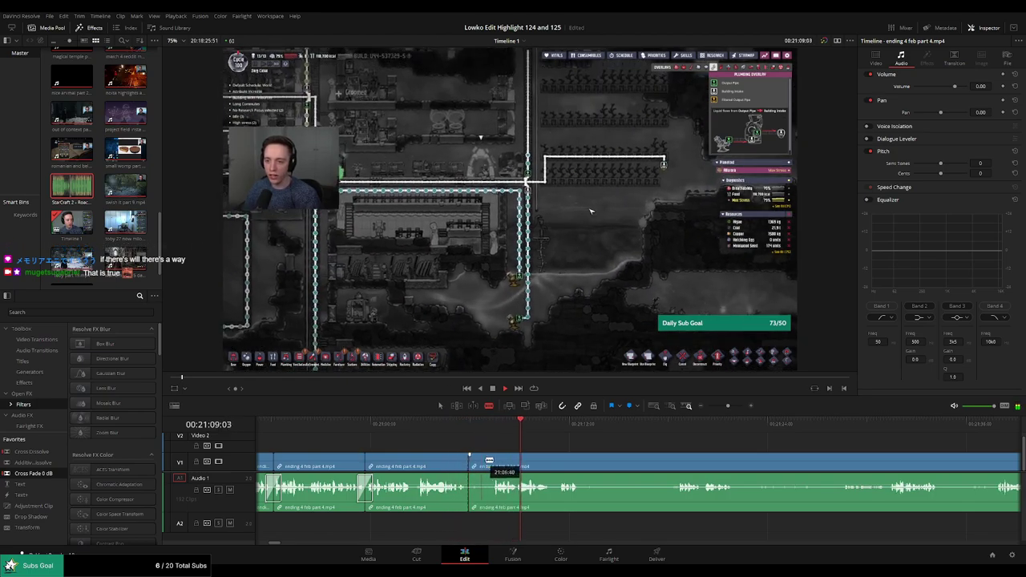
{"action": "left_click", "coordinate": [491, 463]}
{"action": "key", "text": "a"}
{"action": "left_click", "coordinate": [481, 465]}
{"action": "key", "text": "Delete"}
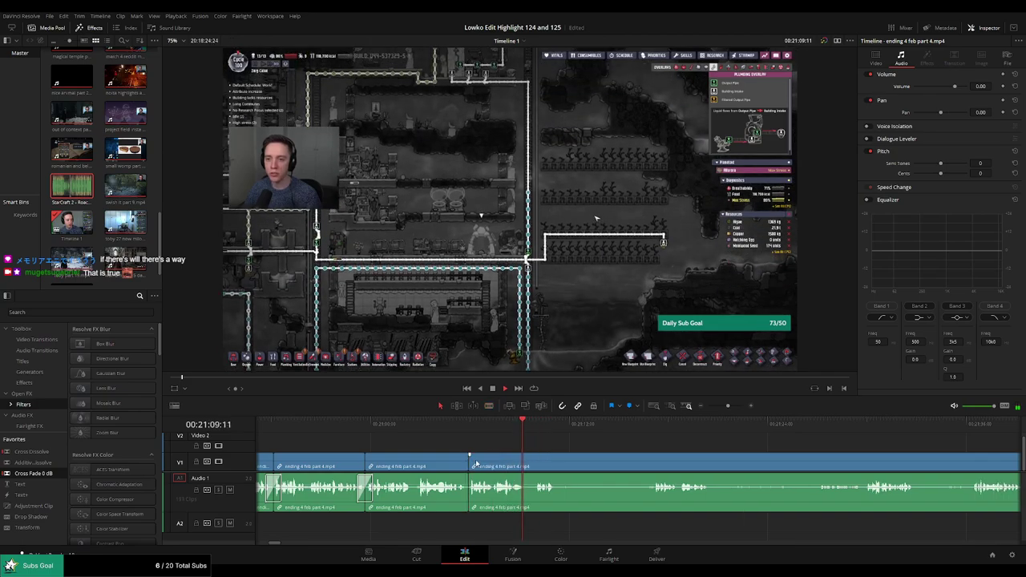
{"action": "left_click", "coordinate": [553, 423]}
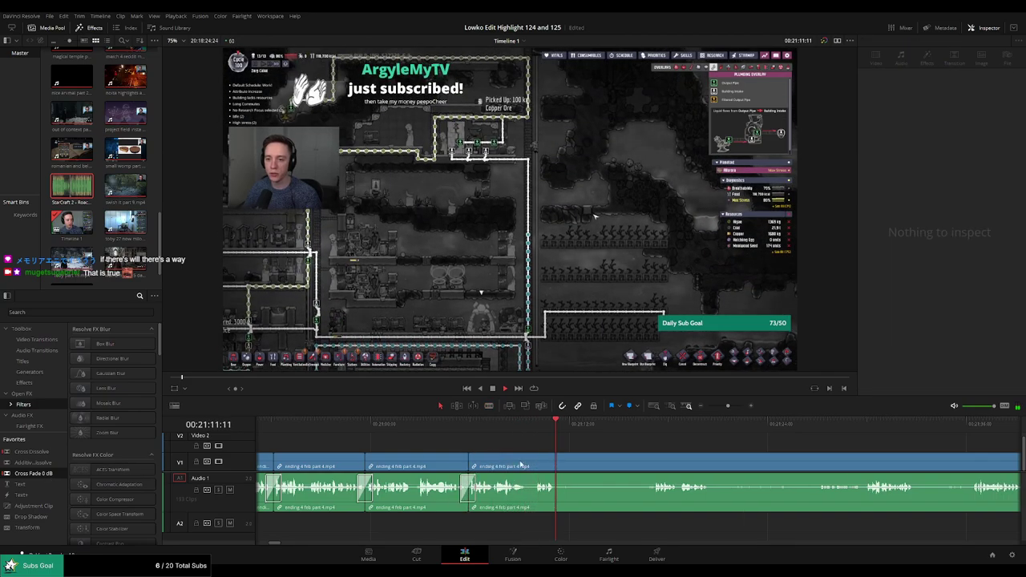
{"action": "left_click", "coordinate": [536, 424]}
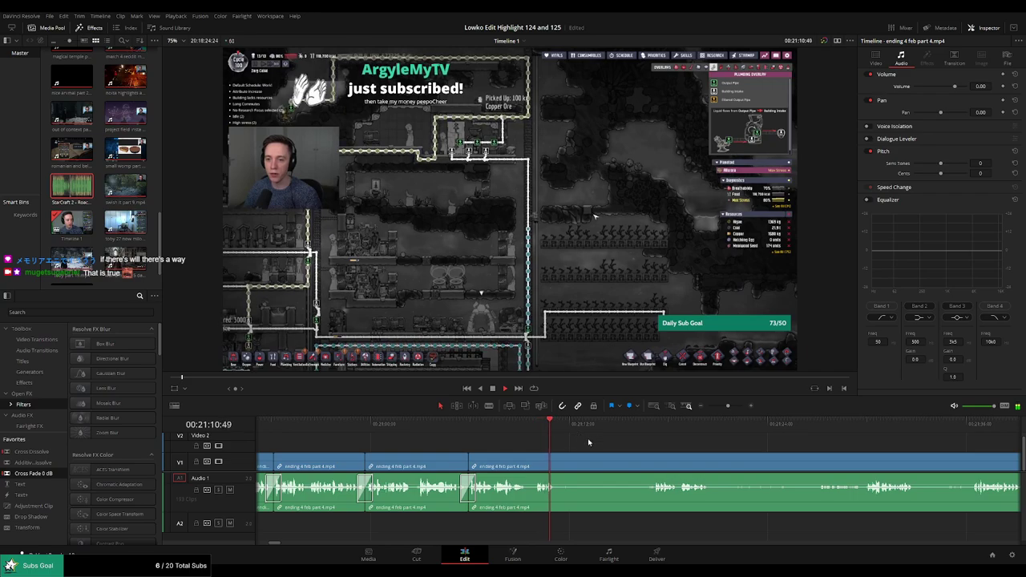
{"action": "key", "text": "space"}
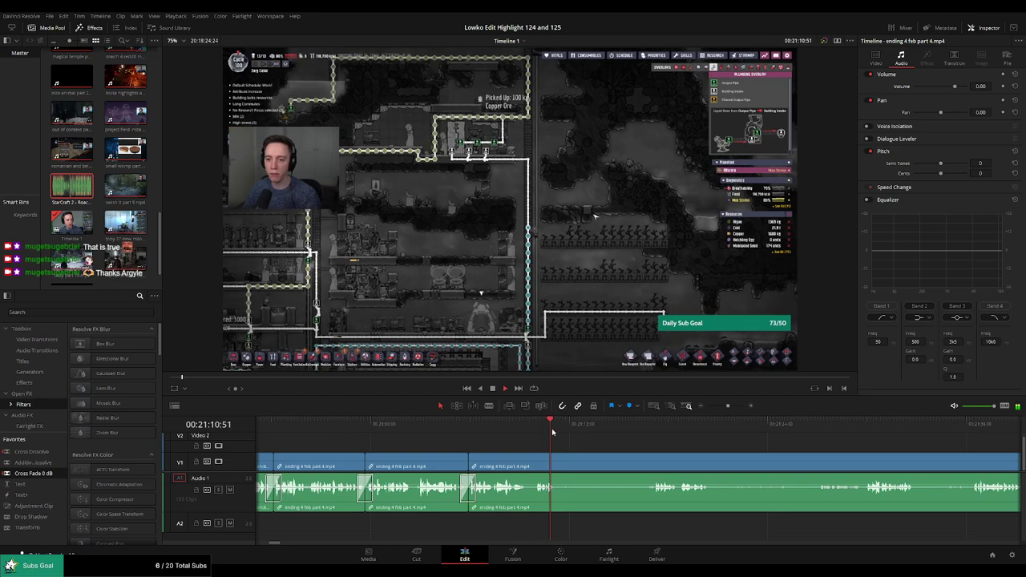
Cut near 00:21:15, trim away the dull stretch, then zoom out to review the clips
{"action": "left_click", "coordinate": [657, 424]}
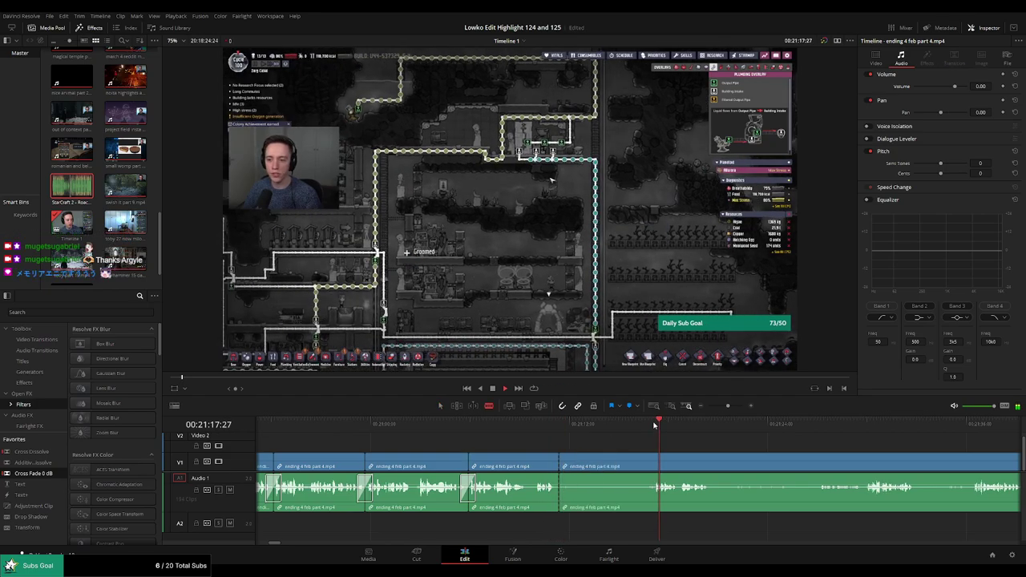
{"action": "left_click", "coordinate": [656, 463]}
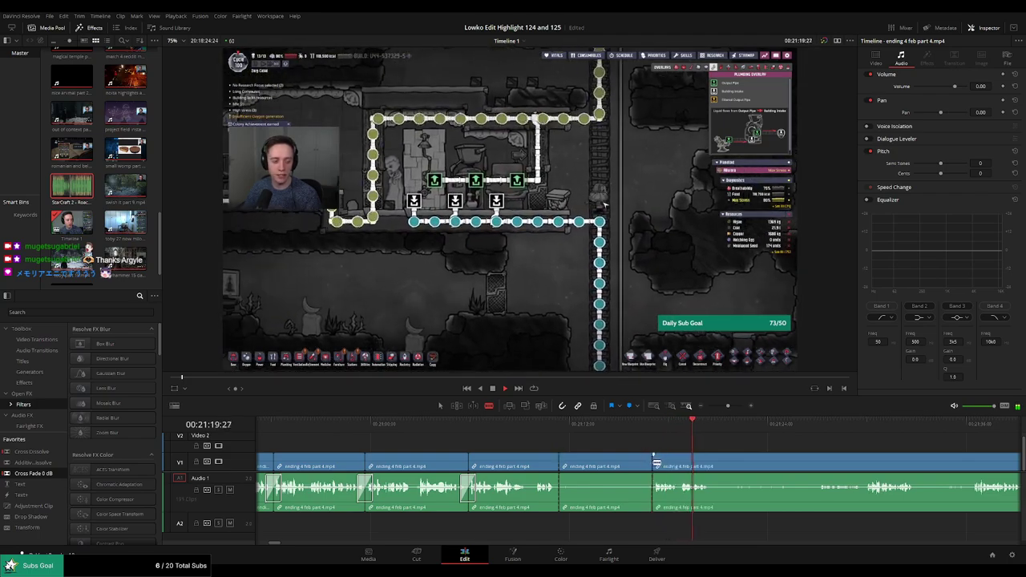
{"action": "left_click_drag", "start_coordinate": [656, 463], "coordinate": [724, 463]}
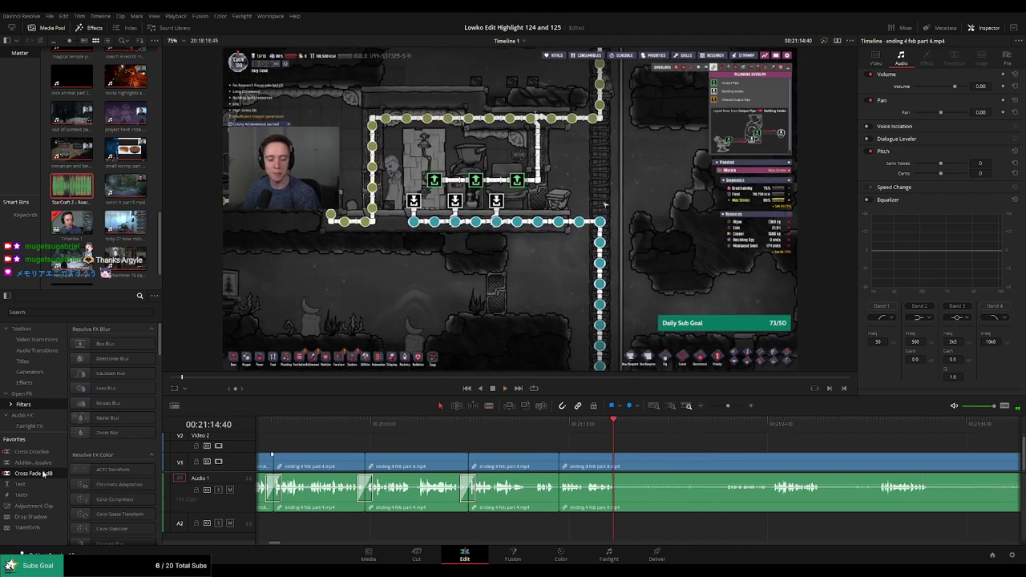
{"action": "key", "text": "space"}
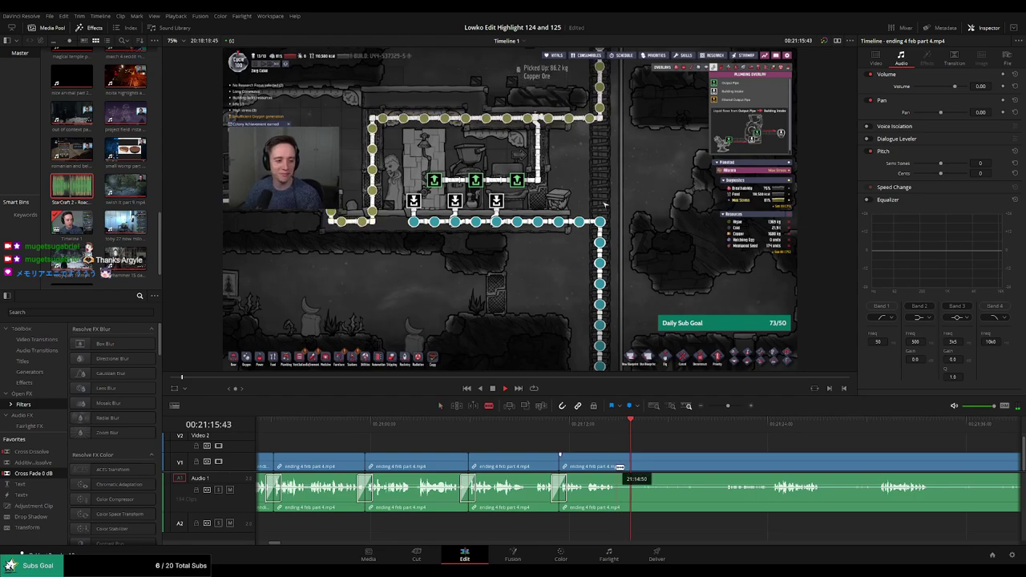
{"action": "left_click", "coordinate": [756, 421]}
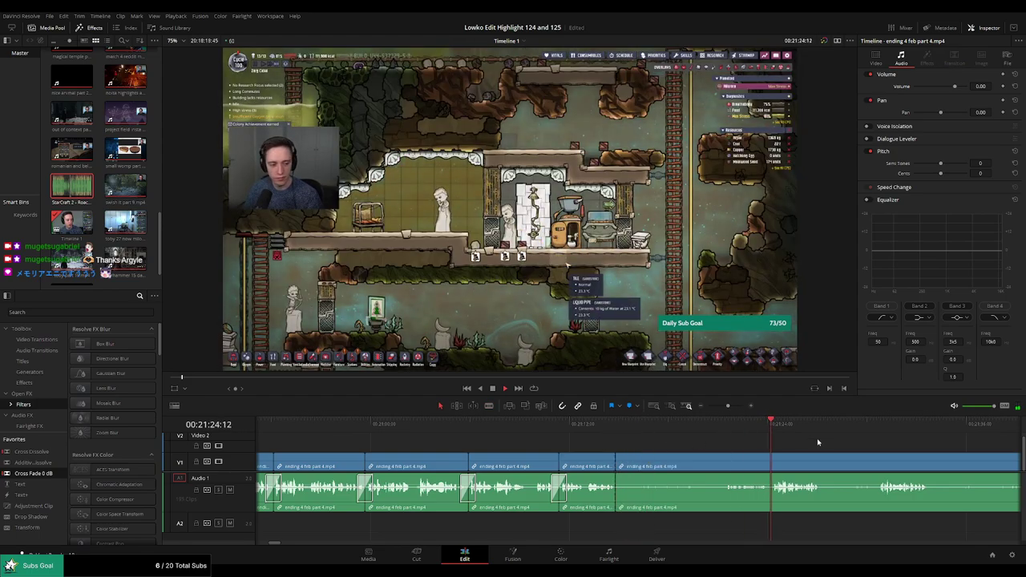
{"action": "scroll", "coordinate": [533, 455], "scroll_direction": "down", "scroll_amount": 3}
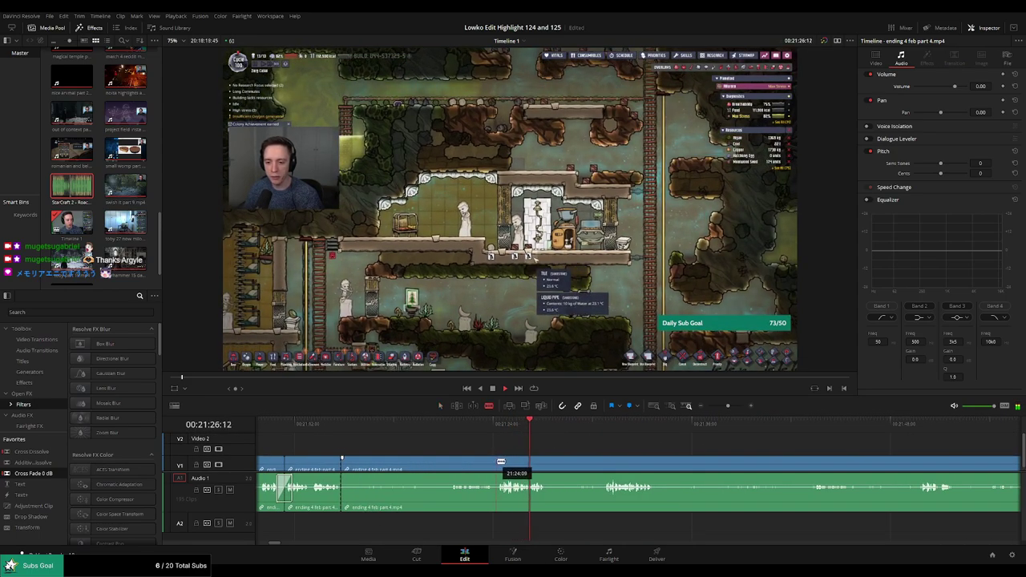
{"action": "left_click", "coordinate": [611, 427]}
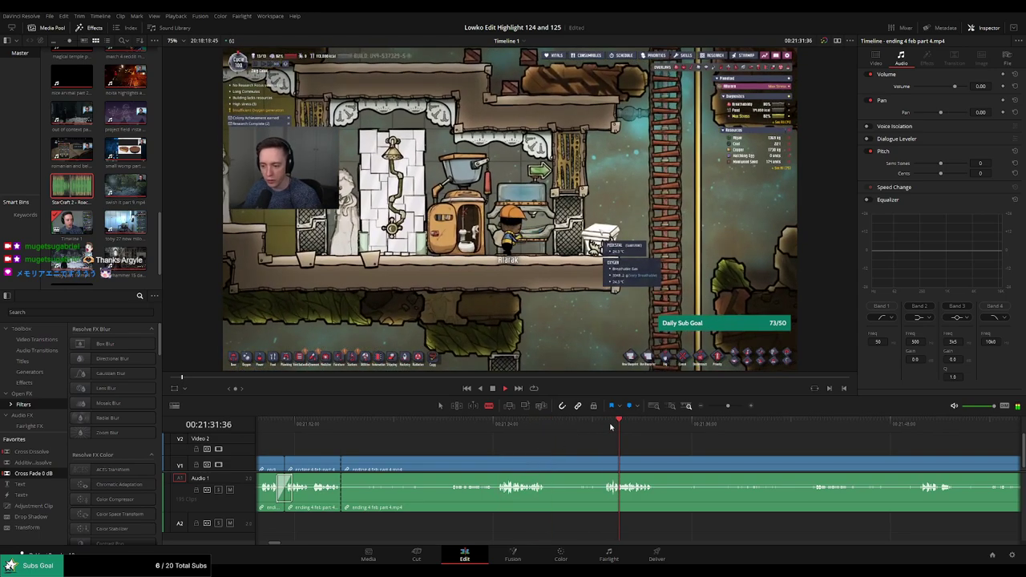
{"action": "left_click", "coordinate": [701, 406]}
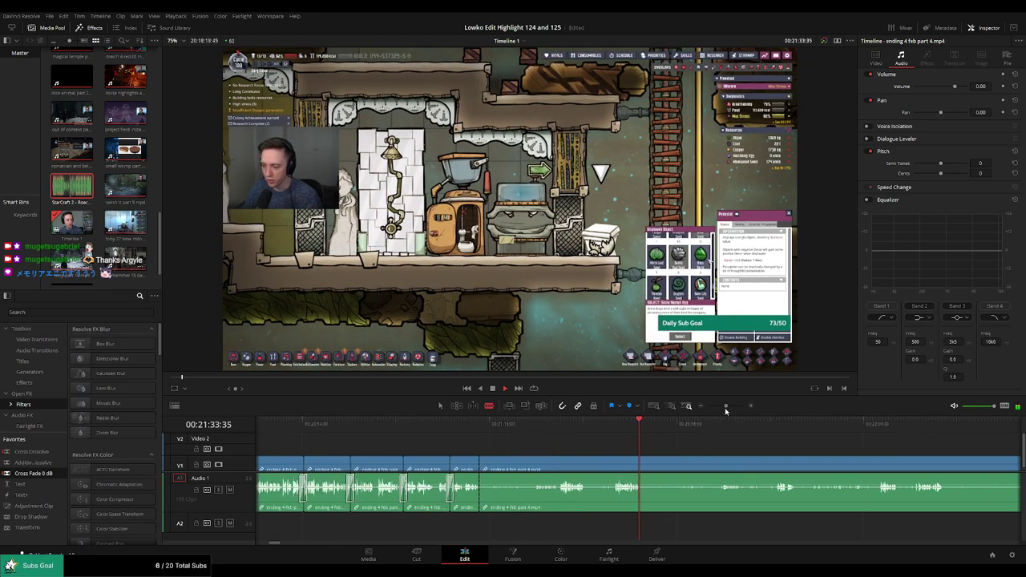
Locate the leftover stream-ending clip and ripple-delete it
{"action": "scroll", "coordinate": [739, 425], "scroll_direction": "down", "scroll_amount": 2}
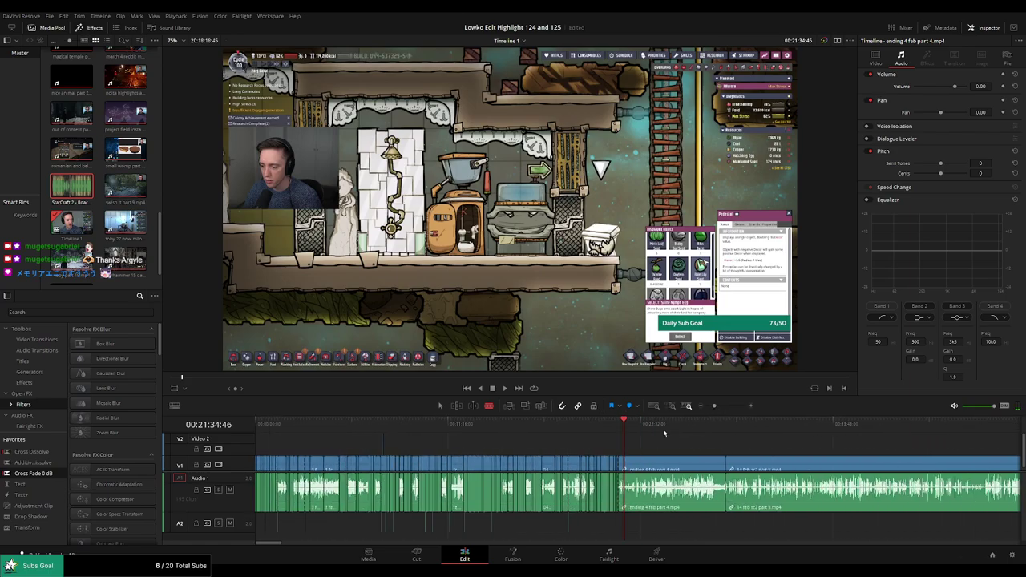
{"action": "left_click", "coordinate": [652, 427]}
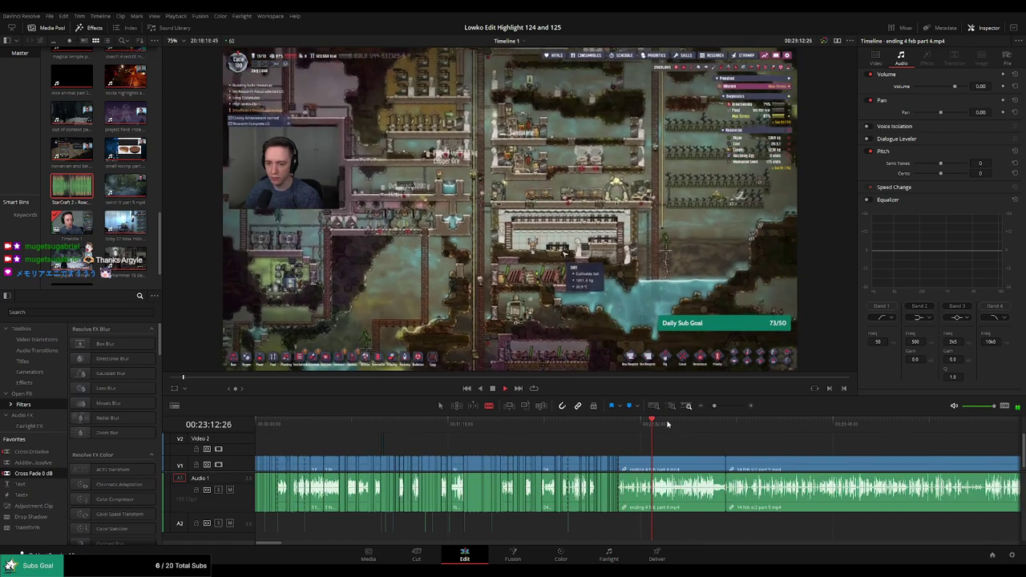
{"action": "scroll", "coordinate": [680, 437], "scroll_direction": "up", "scroll_amount": 1}
{"action": "left_click", "coordinate": [650, 434]}
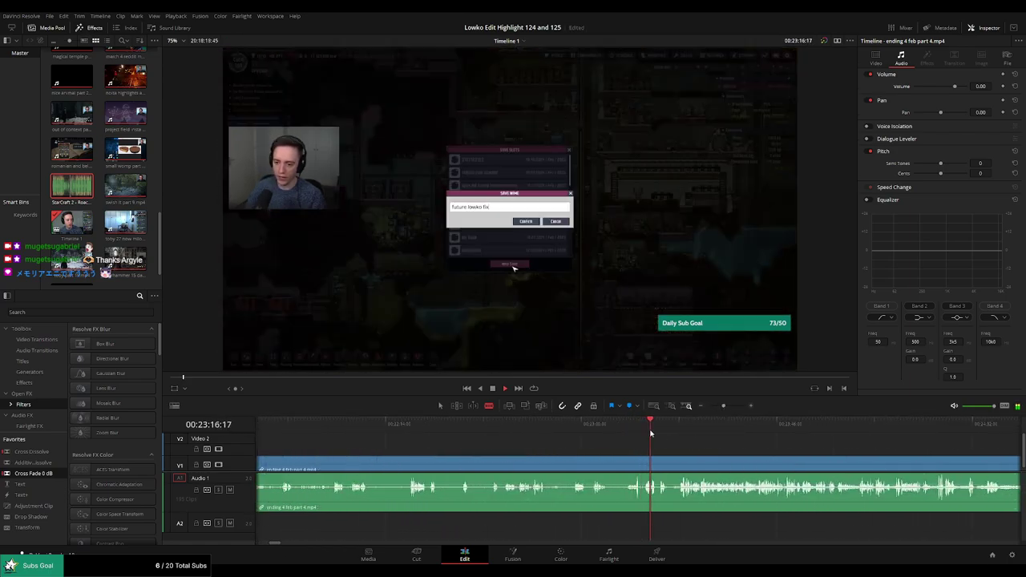
{"action": "left_click", "coordinate": [791, 433]}
{"action": "left_click", "coordinate": [853, 433]}
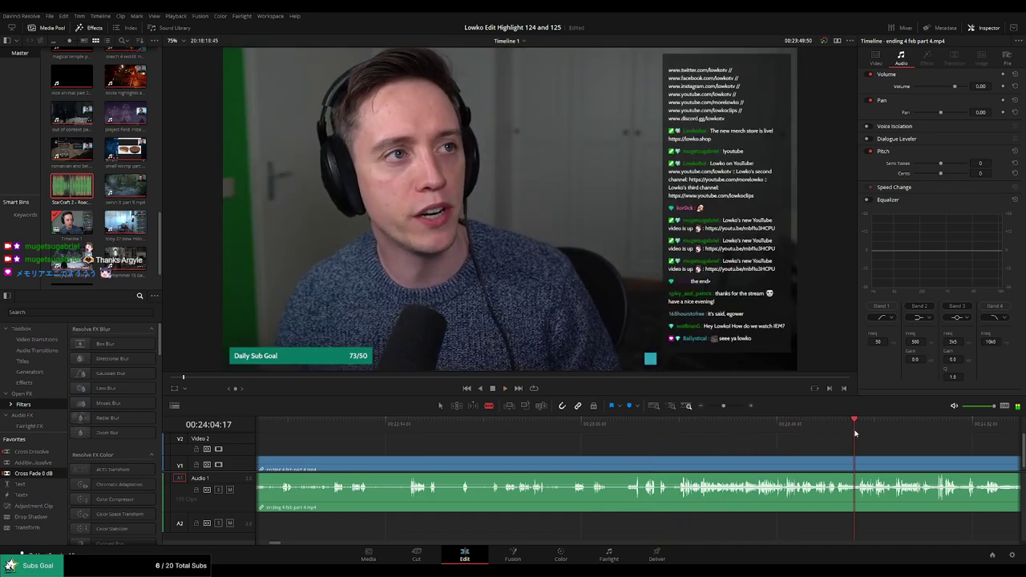
{"action": "scroll", "coordinate": [716, 407], "scroll_direction": "down", "scroll_amount": 1}
{"action": "left_click", "coordinate": [666, 424]}
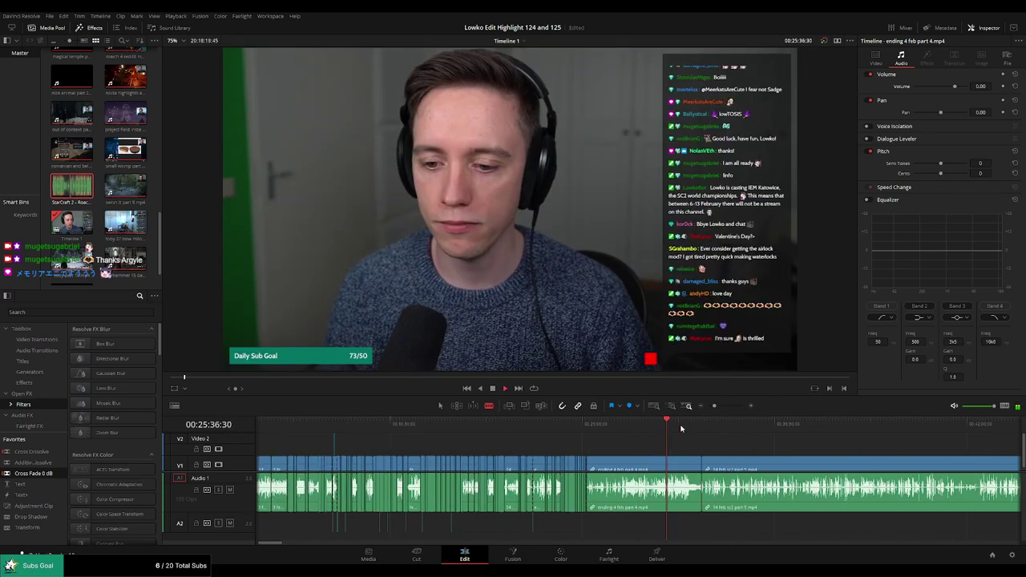
{"action": "left_click", "coordinate": [643, 467]}
{"action": "key", "text": "Delete"}
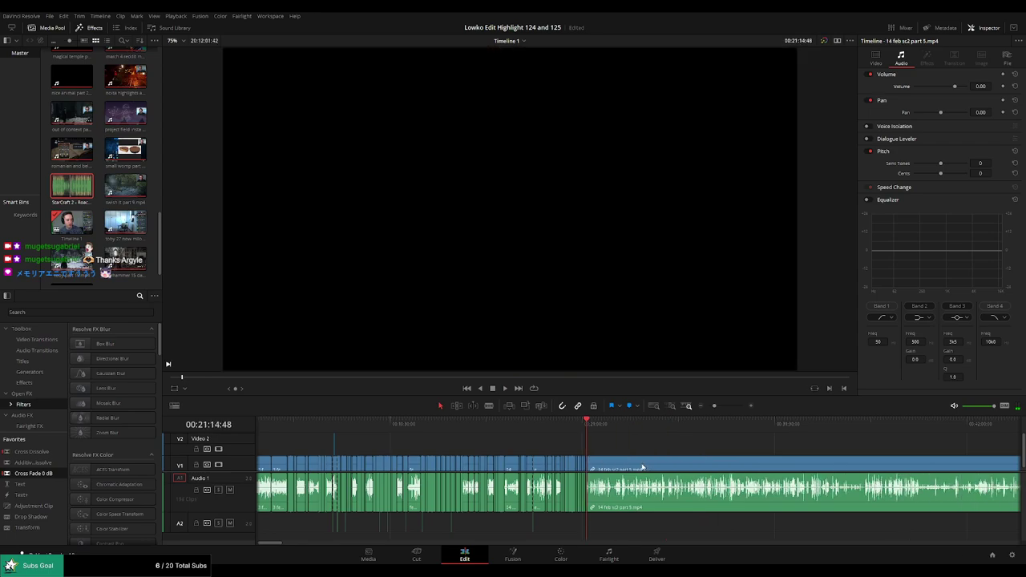
Zoom in on the new join, scrub through the '14 feb sc2 part 5.mp4' gameplay, and save the project
{"action": "left_click", "coordinate": [671, 406]}
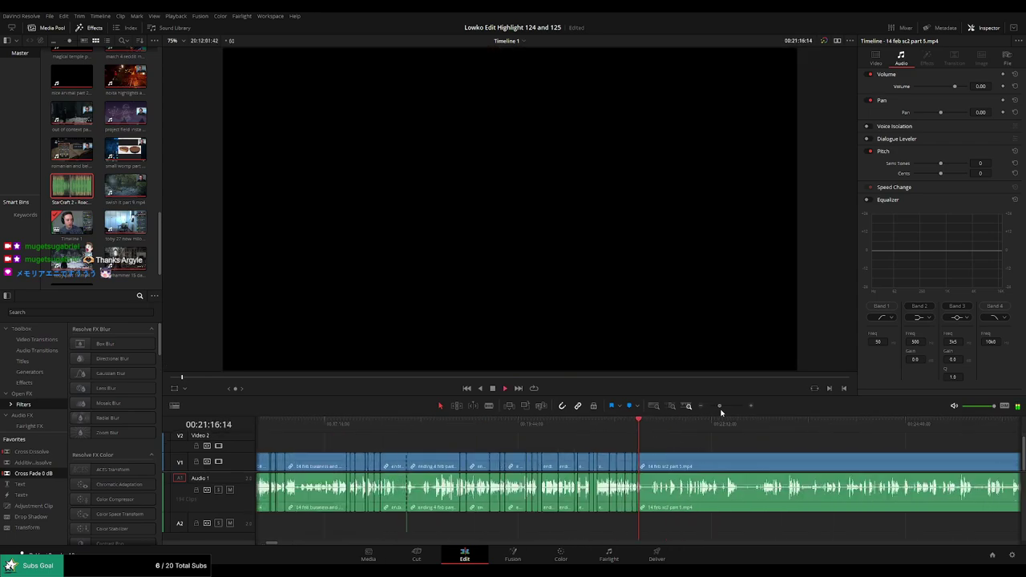
{"action": "left_click", "coordinate": [673, 423]}
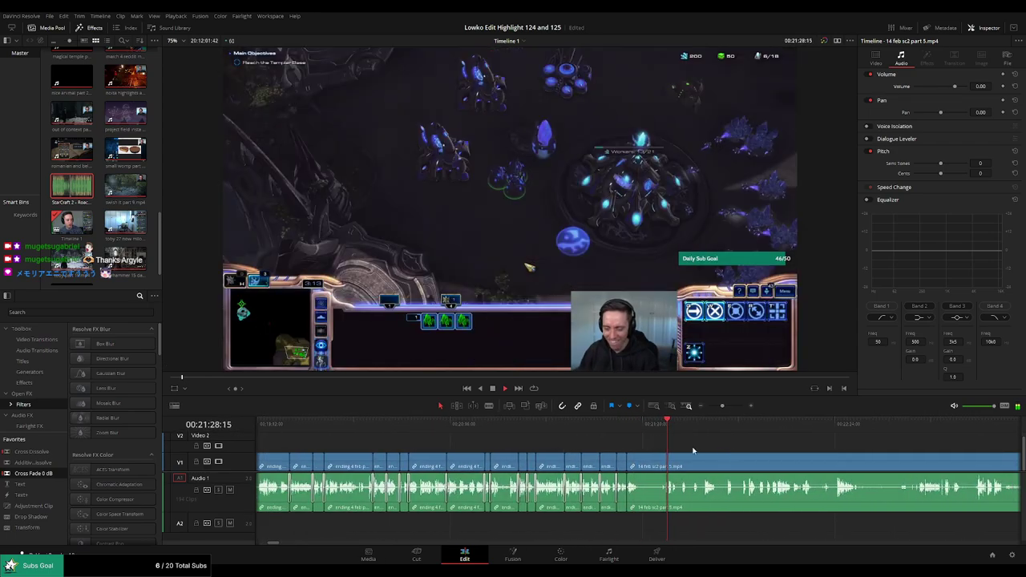
{"action": "scroll", "coordinate": [556, 442], "scroll_direction": "down", "scroll_amount": 2}
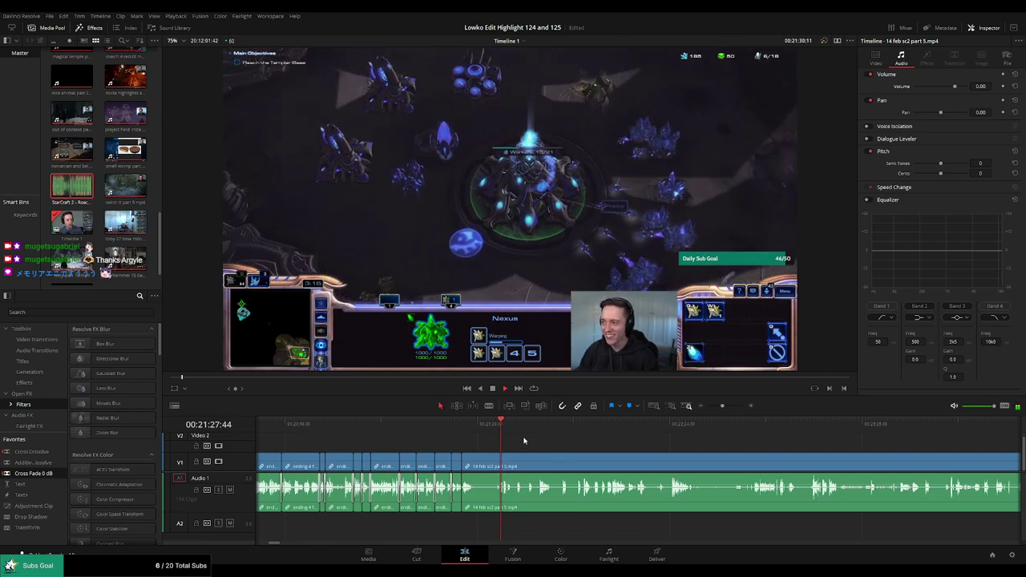
{"action": "left_click", "coordinate": [494, 424]}
{"action": "left_click_drag", "start_coordinate": [494, 425], "coordinate": [537, 428]}
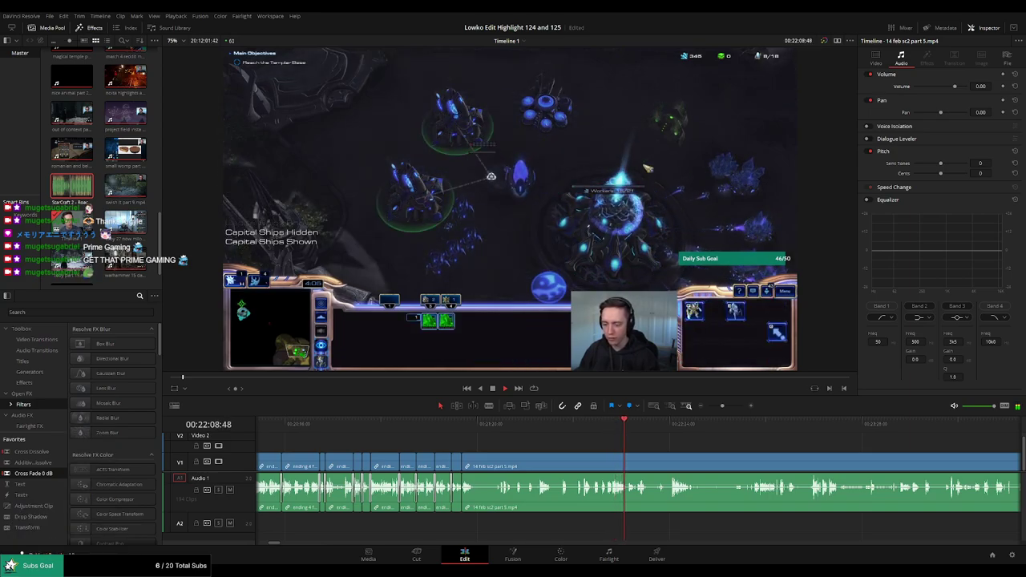
{"action": "scroll", "coordinate": [504, 434], "scroll_direction": "right", "scroll_amount": 3}
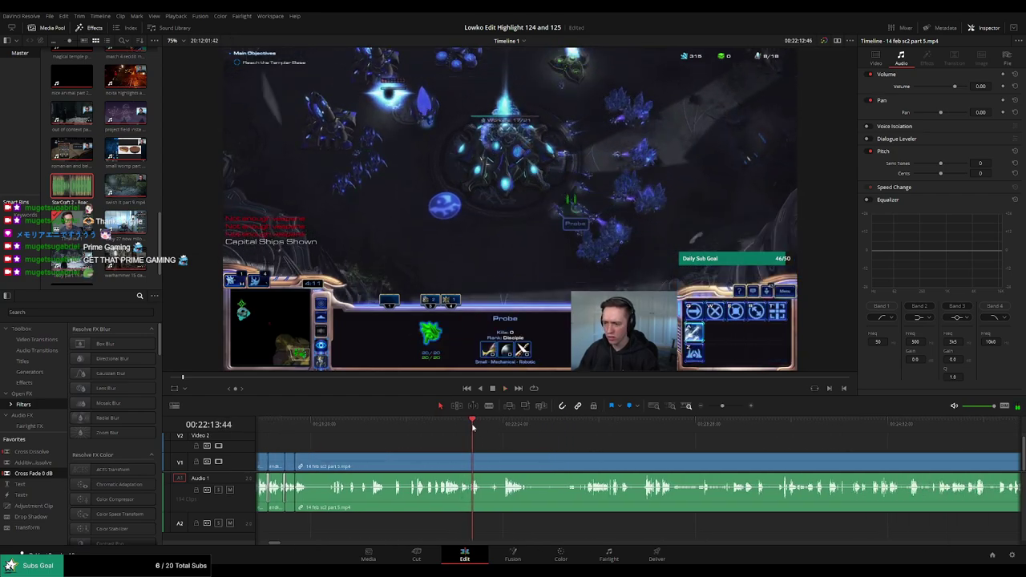
{"action": "left_click_drag", "start_coordinate": [474, 427], "coordinate": [503, 428]}
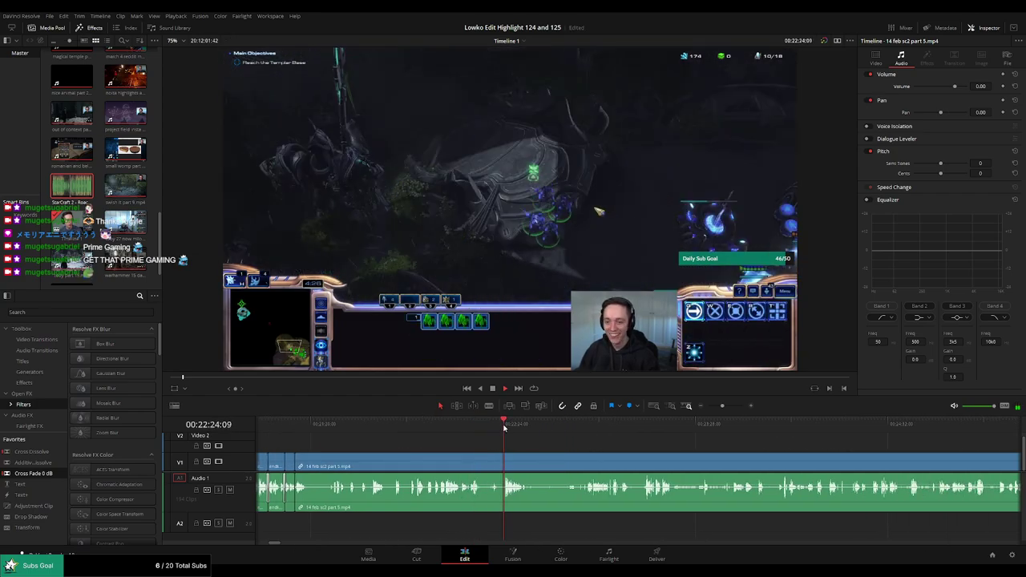
{"action": "key", "text": "ctrl+s"}
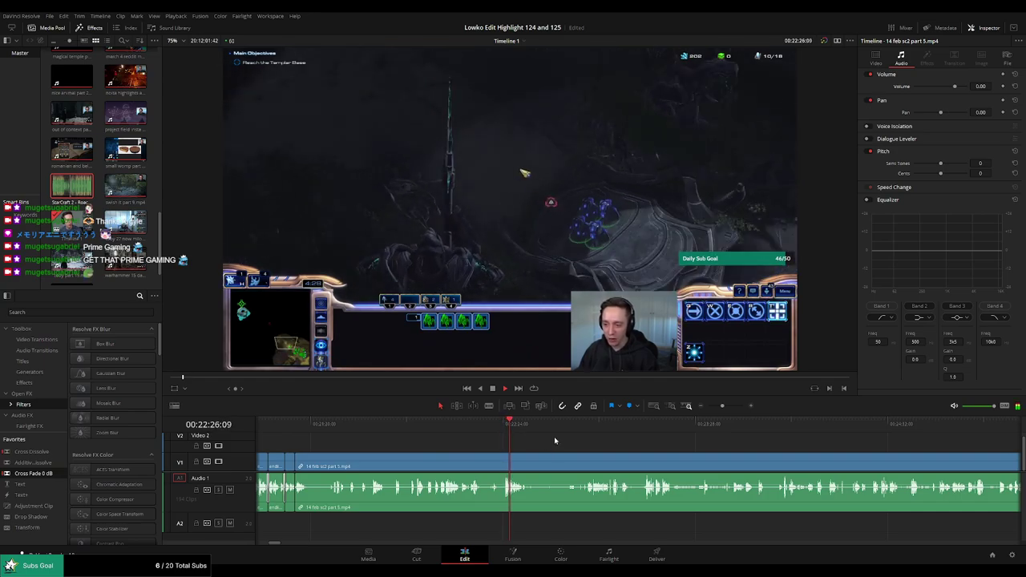
{"action": "left_click_drag", "start_coordinate": [568, 428], "coordinate": [585, 429]}
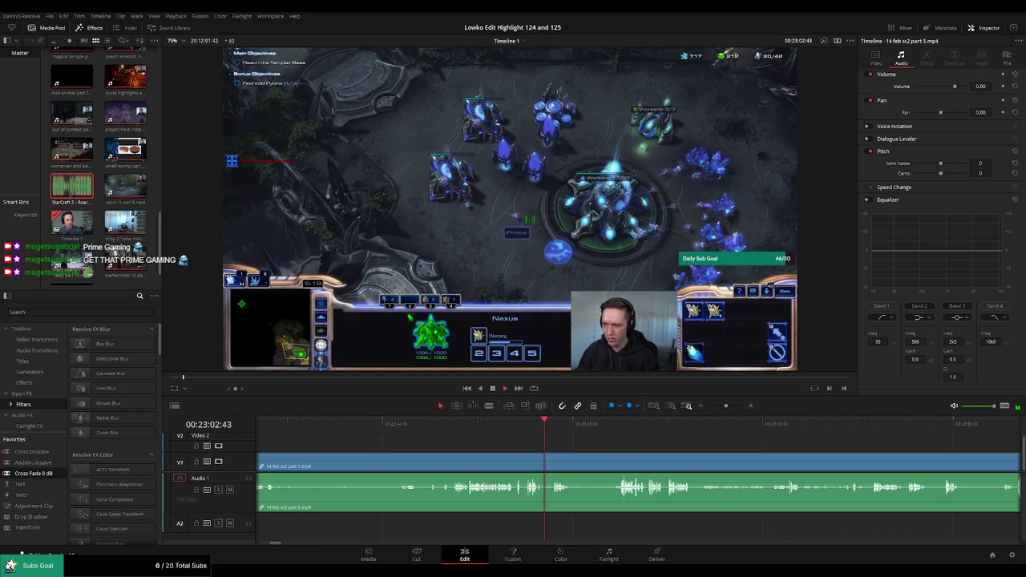
Scrub back and forth through the part 5 match, replaying the last few seconds
{"action": "left_click", "coordinate": [613, 425]}
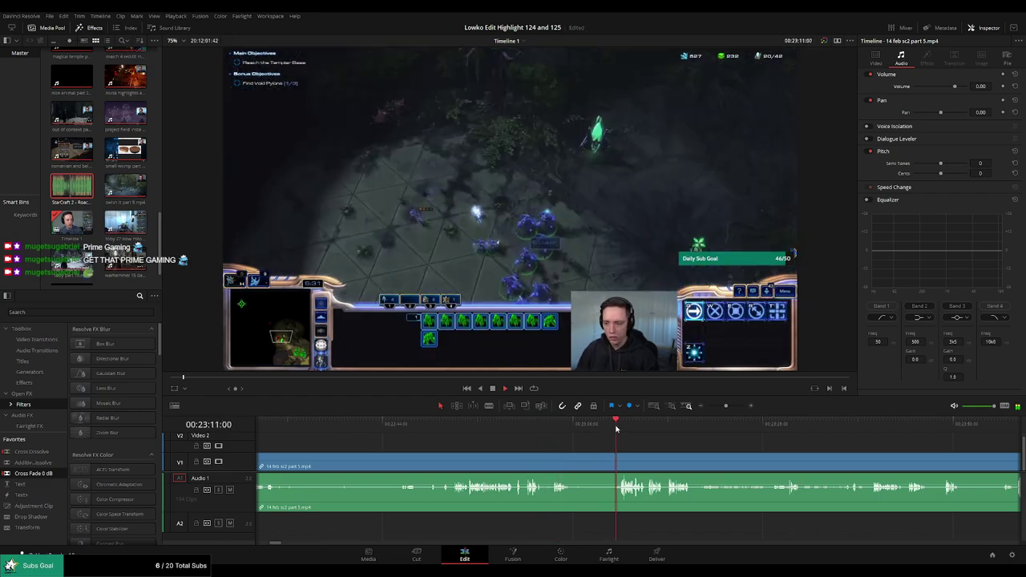
{"action": "scroll", "coordinate": [656, 453], "scroll_direction": "right", "scroll_amount": 3}
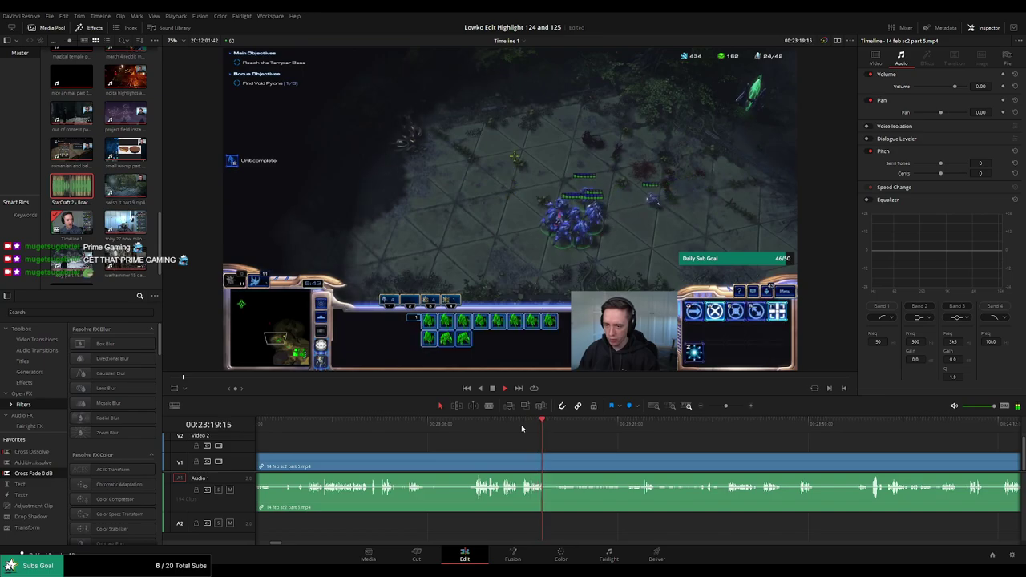
{"action": "left_click", "coordinate": [638, 425]}
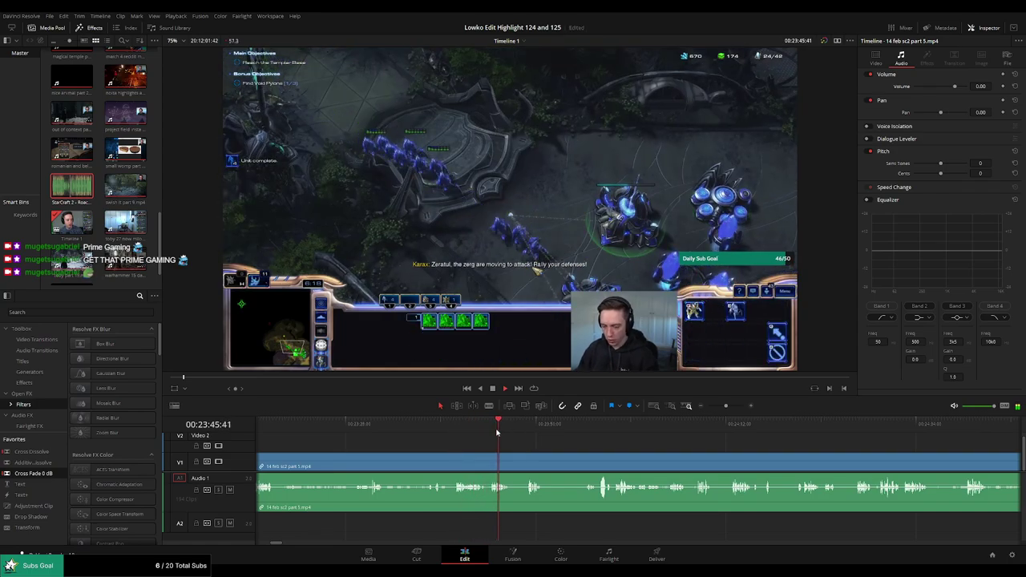
{"action": "left_click", "coordinate": [523, 432]}
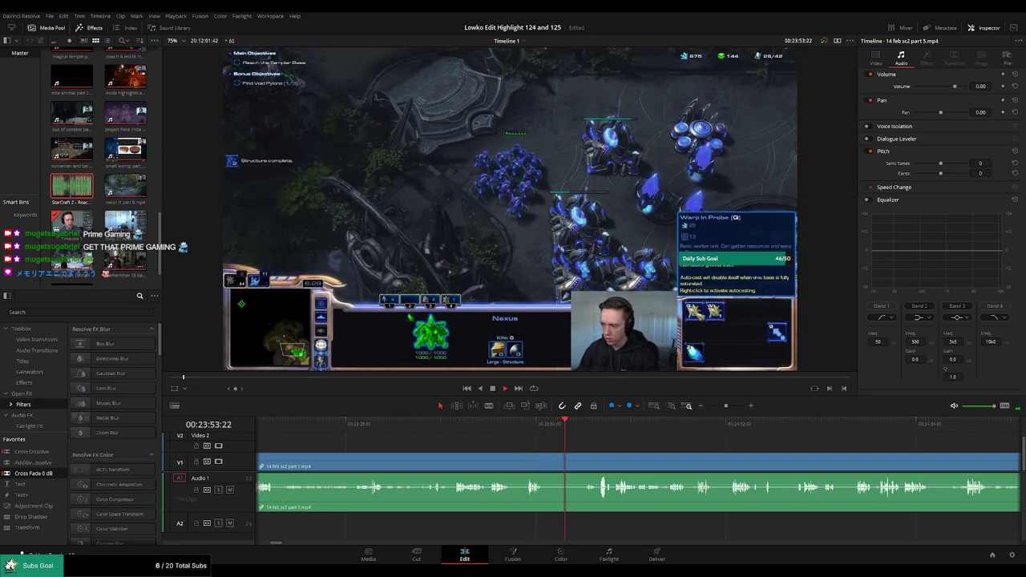
{"action": "scroll", "coordinate": [406, 454], "scroll_direction": "left", "scroll_amount": 5}
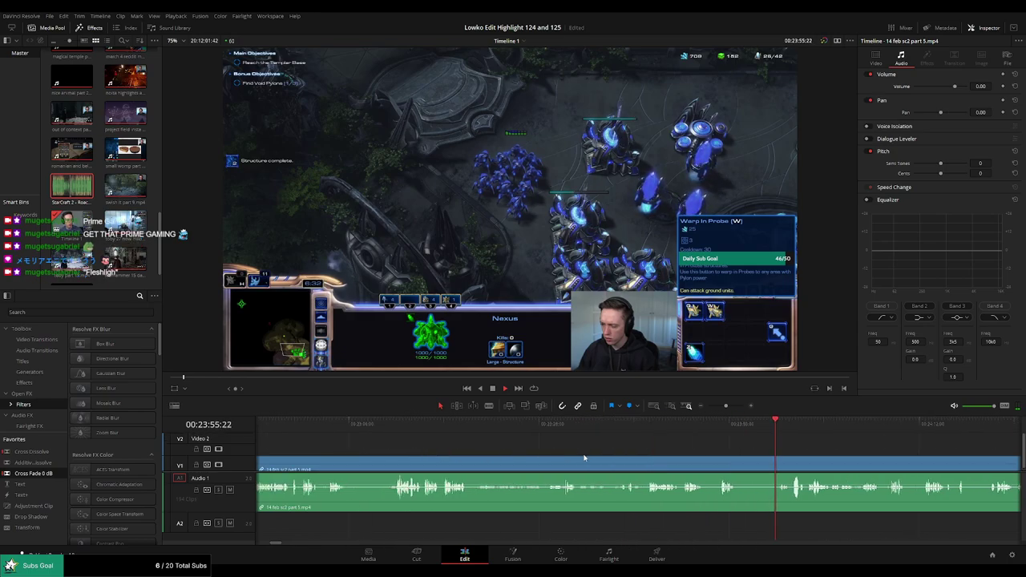
{"action": "left_click", "coordinate": [433, 425]}
{"action": "scroll", "coordinate": [406, 454], "scroll_direction": "left", "scroll_amount": 5}
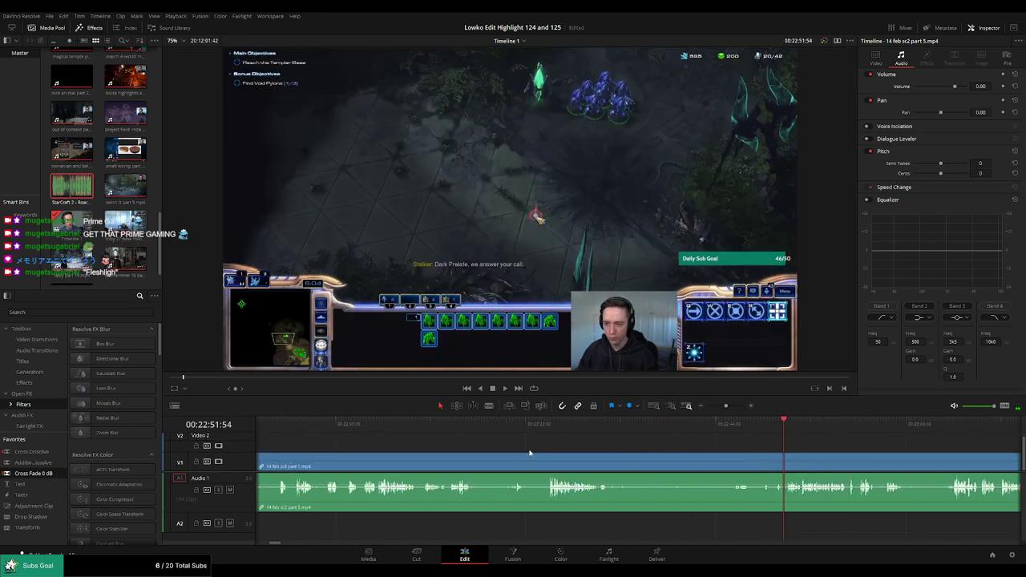
{"action": "left_click", "coordinate": [549, 425]}
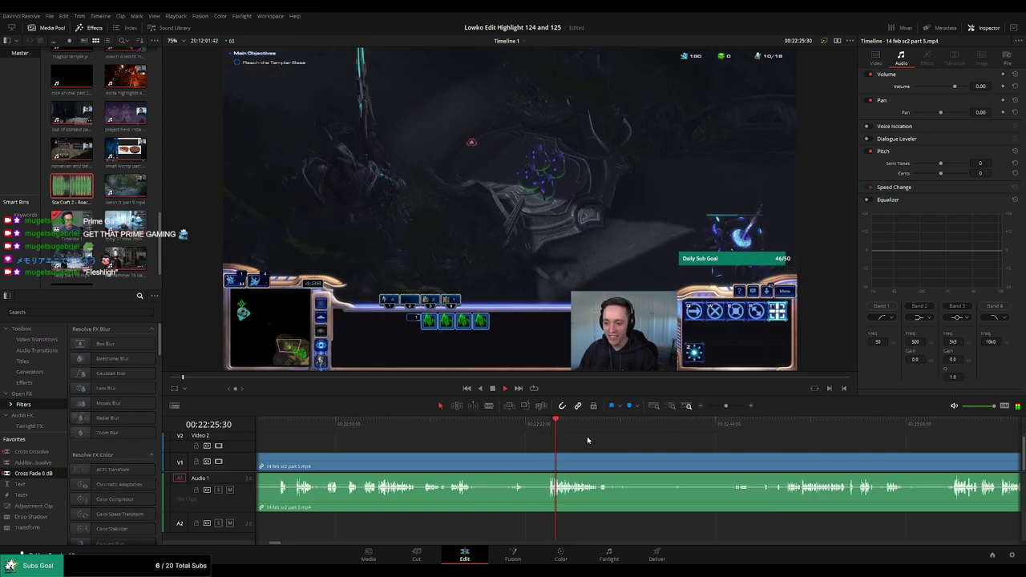
{"action": "left_click", "coordinate": [543, 424]}
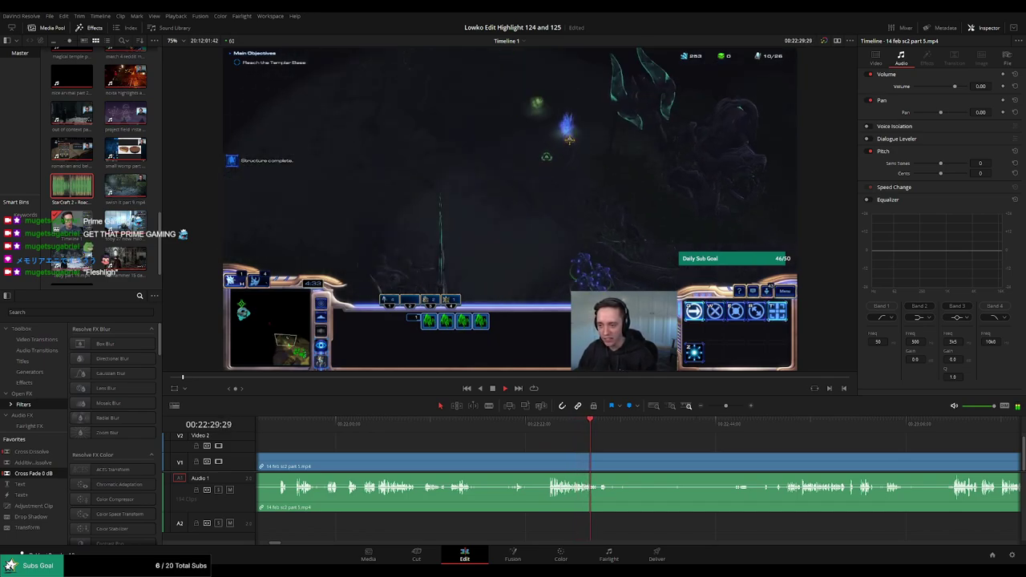
Preview later action, then return the playhead to the cut point around 00:23:48
{"action": "scroll", "coordinate": [614, 441], "scroll_direction": "right", "scroll_amount": 3}
{"action": "scroll", "coordinate": [695, 449], "scroll_direction": "right", "scroll_amount": 4}
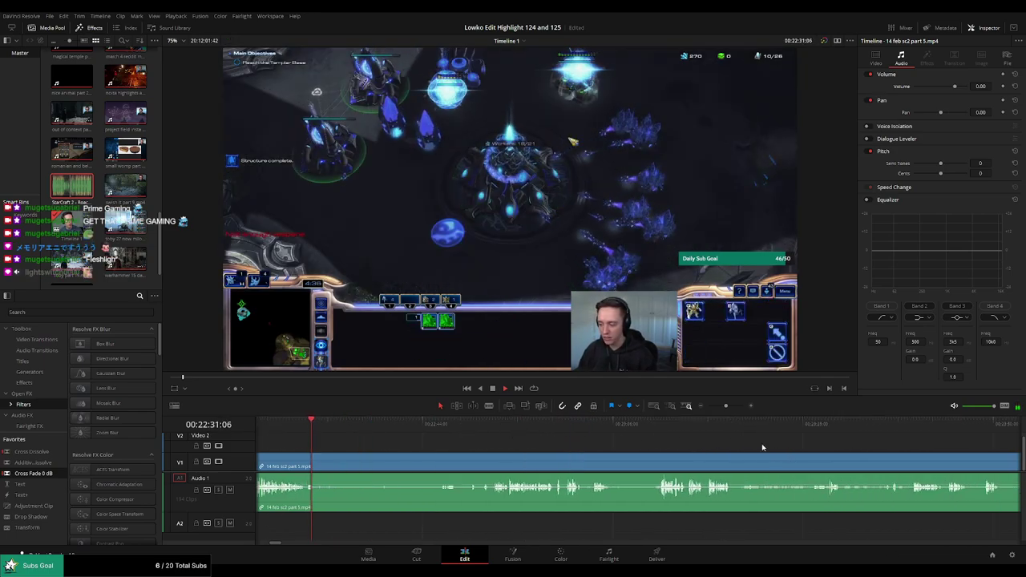
{"action": "left_click", "coordinate": [707, 424]}
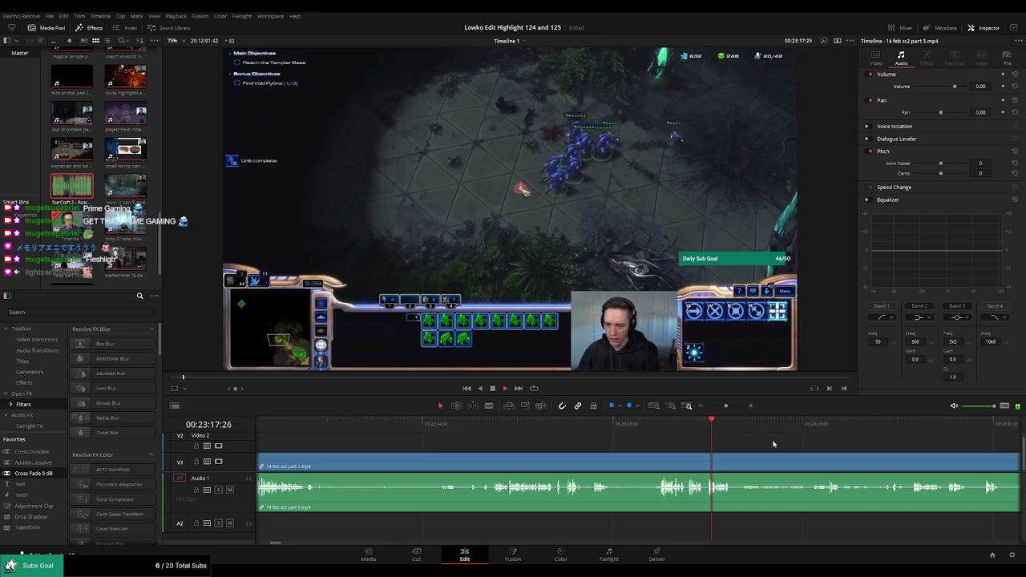
{"action": "scroll", "coordinate": [648, 438], "scroll_direction": "right", "scroll_amount": 2}
{"action": "scroll", "coordinate": [614, 436], "scroll_direction": "right", "scroll_amount": 2}
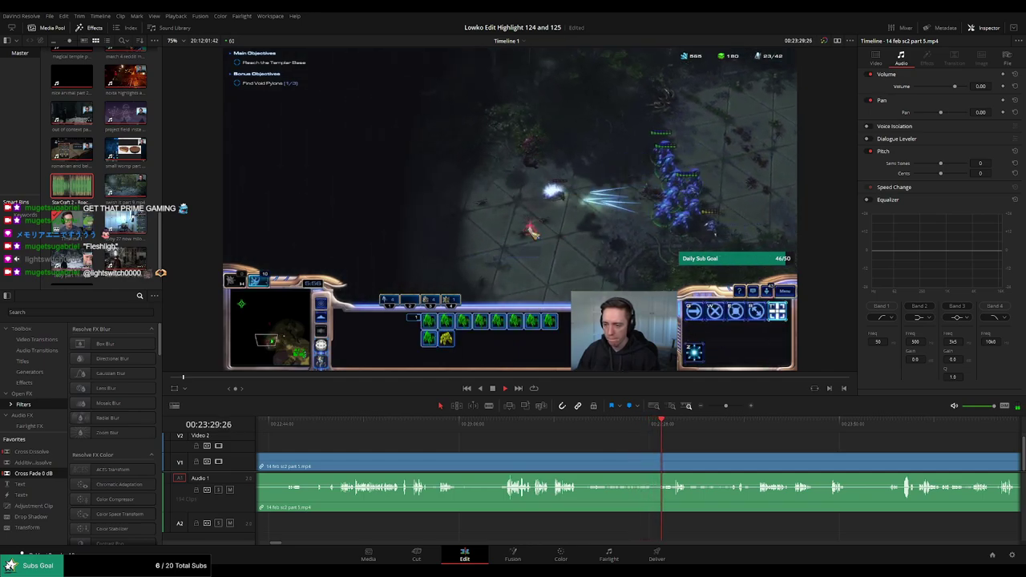
{"action": "scroll", "coordinate": [553, 421], "scroll_direction": "right", "scroll_amount": 3}
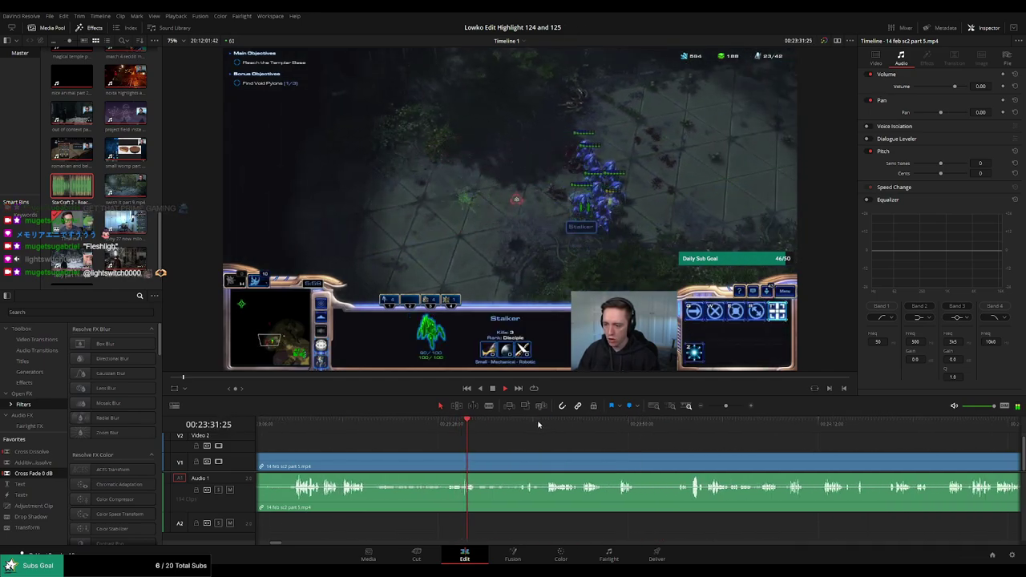
{"action": "left_click", "coordinate": [552, 422]}
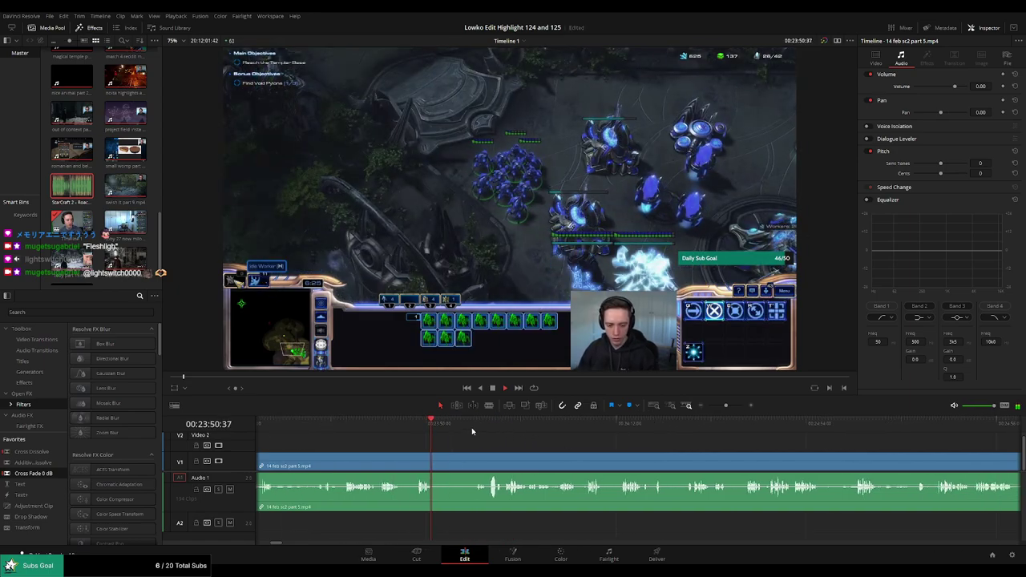
{"action": "left_click", "coordinate": [471, 427]}
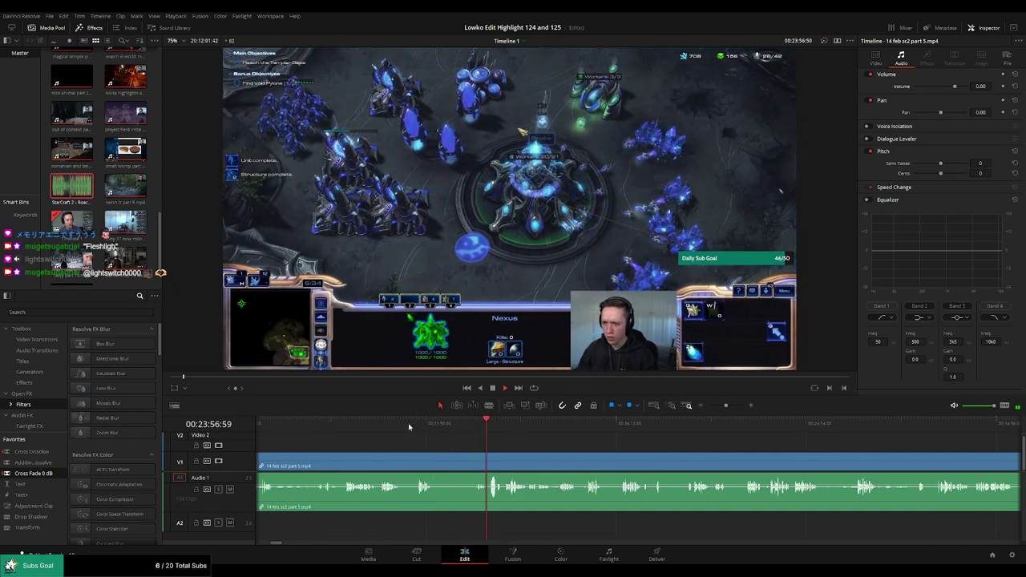
{"action": "left_click", "coordinate": [416, 427]}
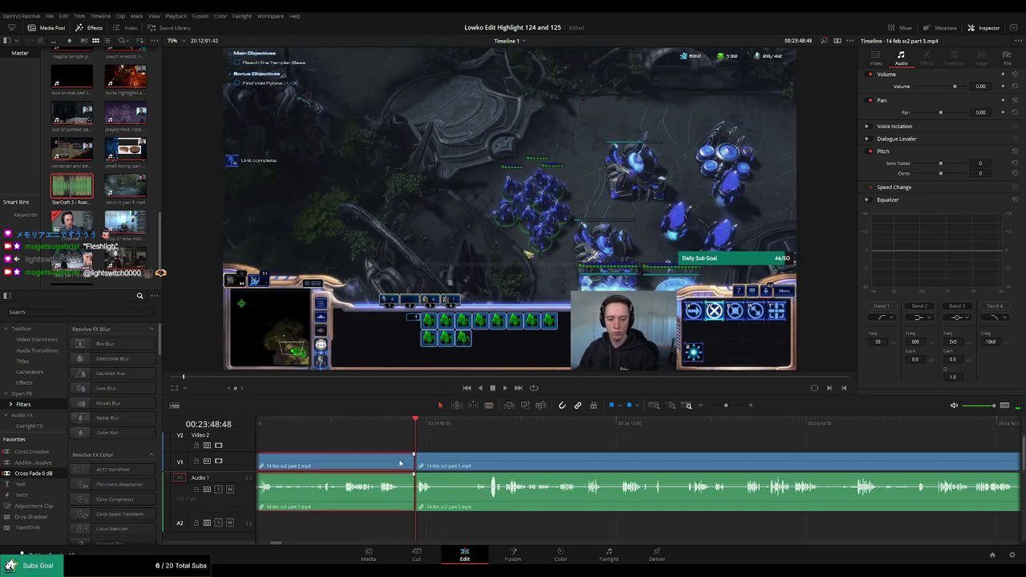
Remove the dull section before the split and play back from there
{"action": "key", "text": "ctrl+z"}
{"action": "key", "text": "space"}
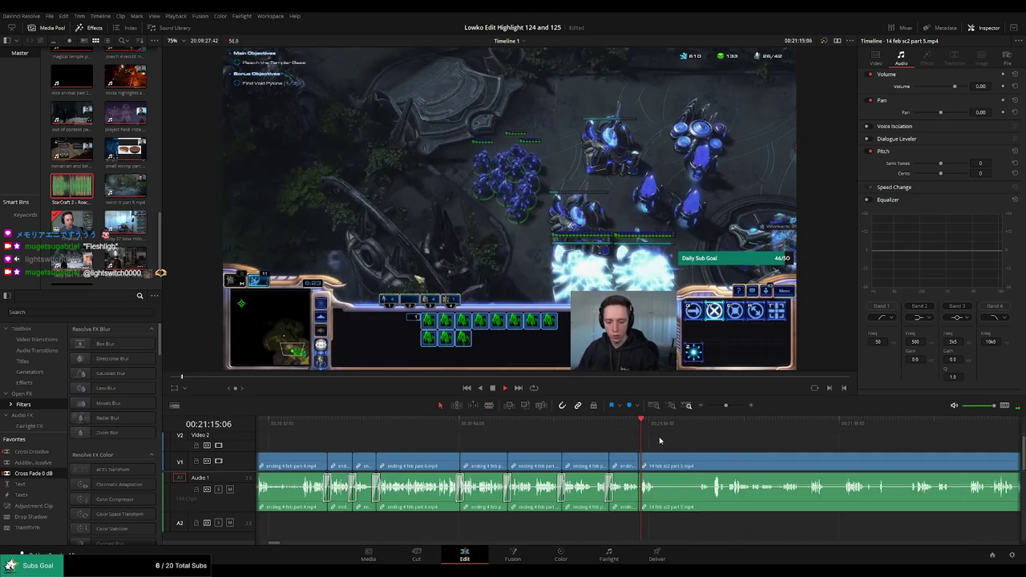
{"action": "scroll", "coordinate": [562, 442], "scroll_direction": "right", "scroll_amount": 3}
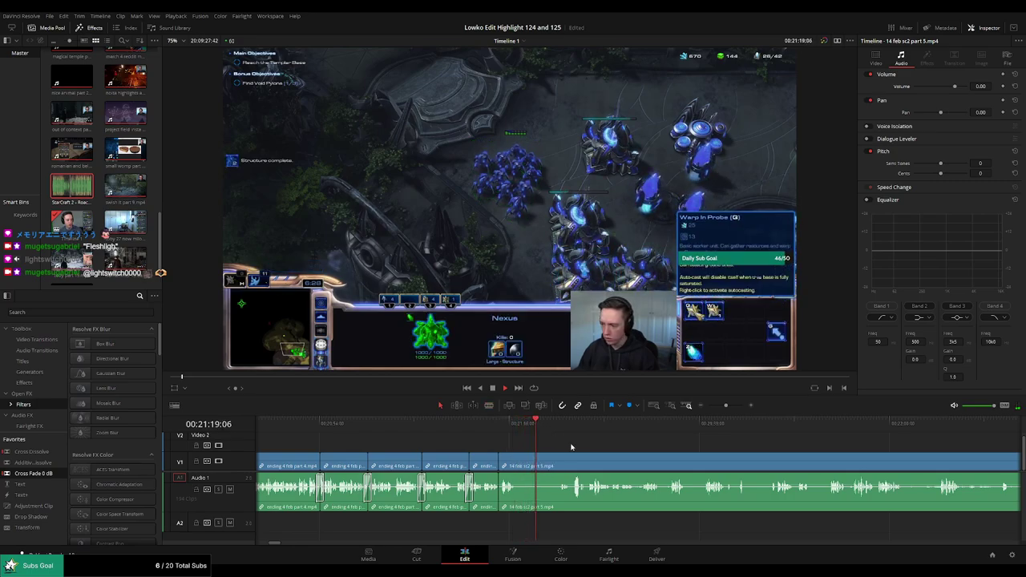
{"action": "left_click", "coordinate": [514, 433]}
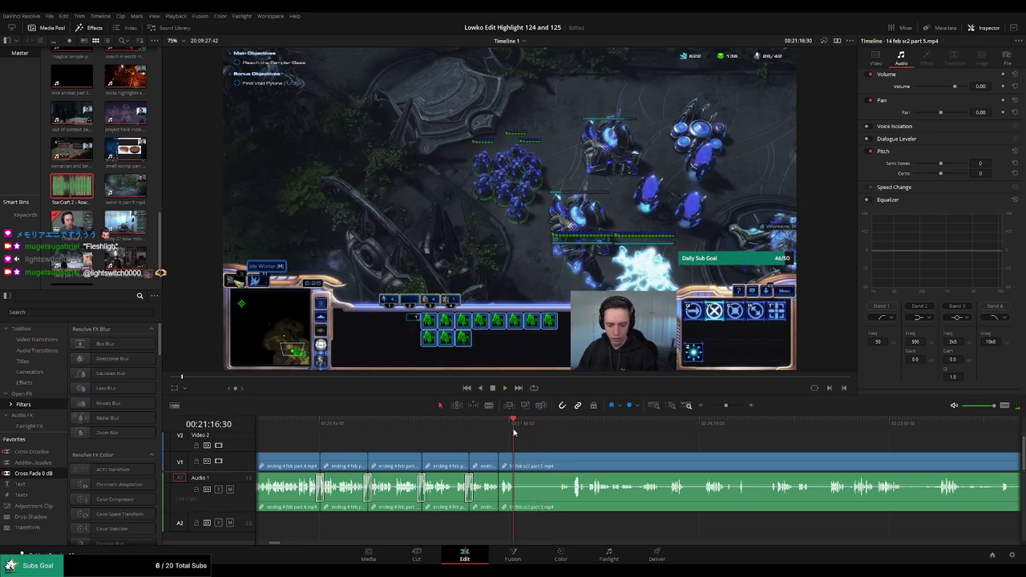
Cut out the brief unwanted moment near 00:21:17, close the gap, and keep reviewing
{"action": "scroll", "coordinate": [609, 445], "scroll_direction": "up", "scroll_amount": 2}
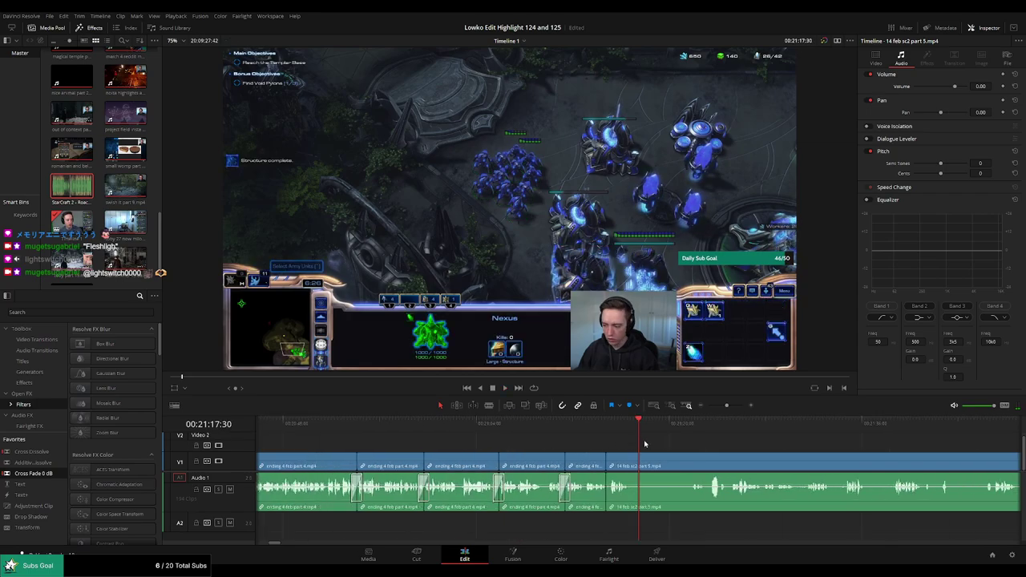
{"action": "left_click", "coordinate": [630, 435]}
{"action": "left_click", "coordinate": [641, 433]}
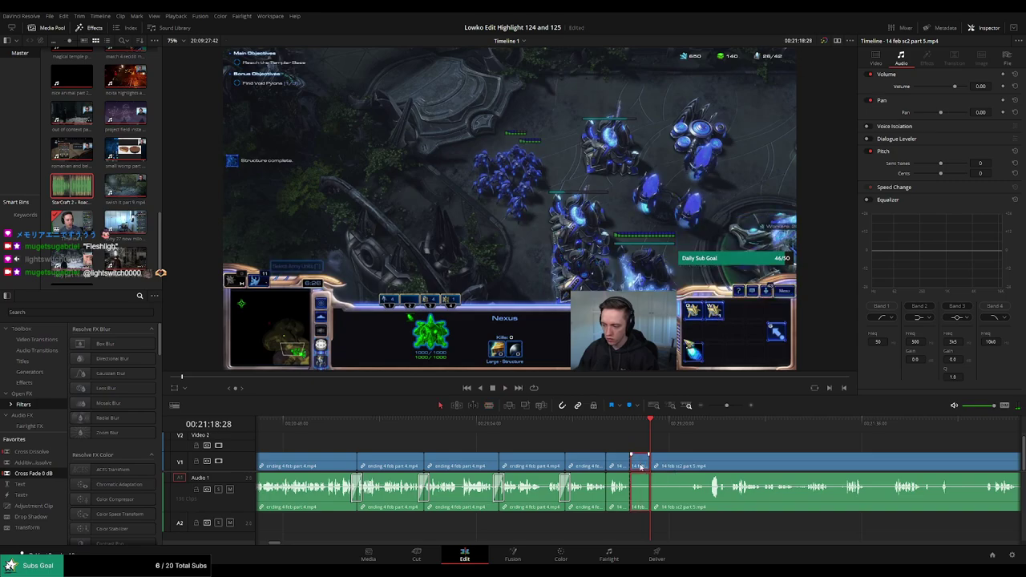
{"action": "key", "text": "Delete"}
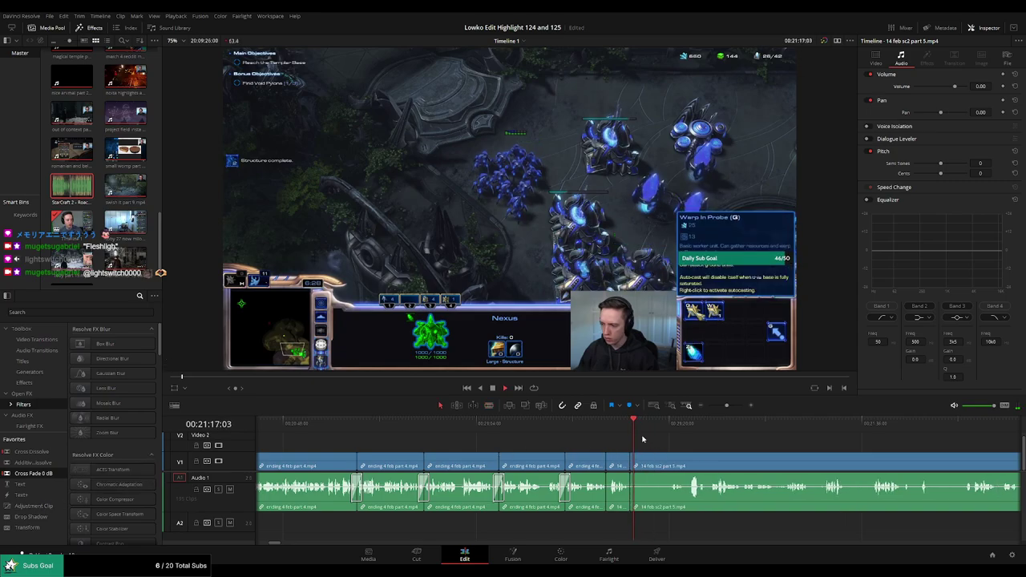
{"action": "left_click", "coordinate": [651, 424]}
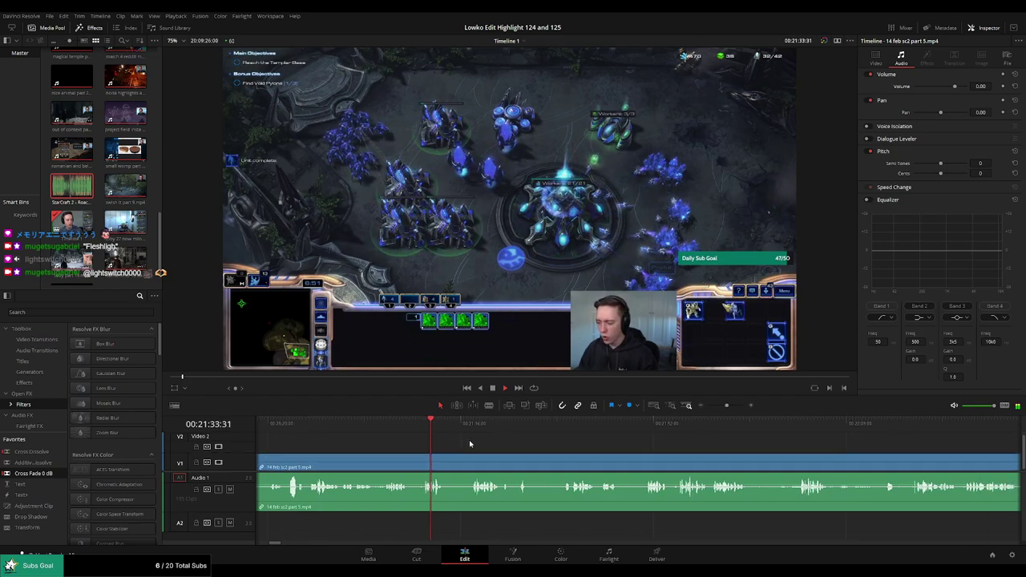
Stop playback, split where a dull part starts, and ripple-delete the short piece
{"action": "key", "text": "space"}
{"action": "key", "text": "b"}
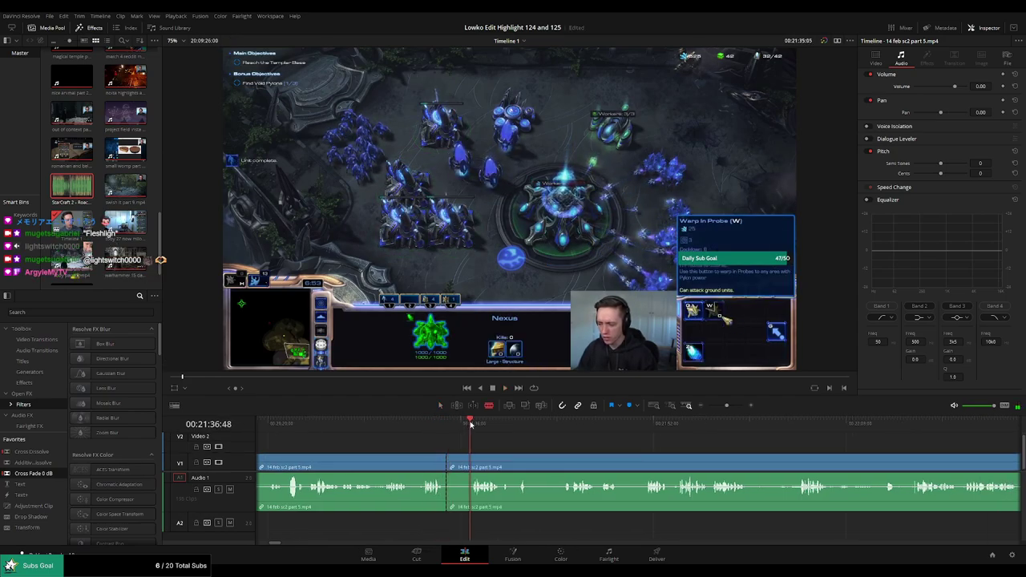
{"action": "left_click", "coordinate": [471, 461]}
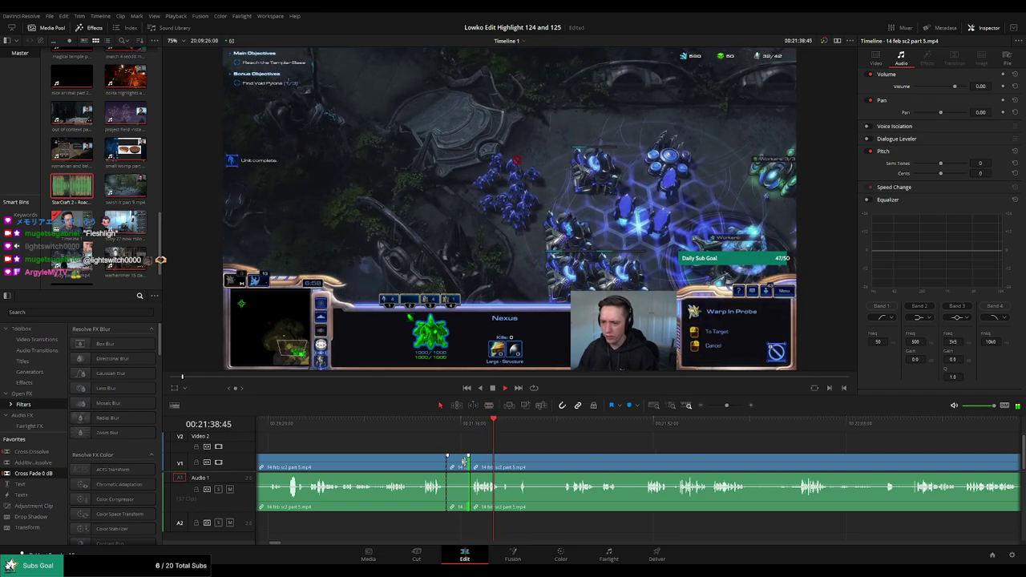
{"action": "key", "text": "Delete"}
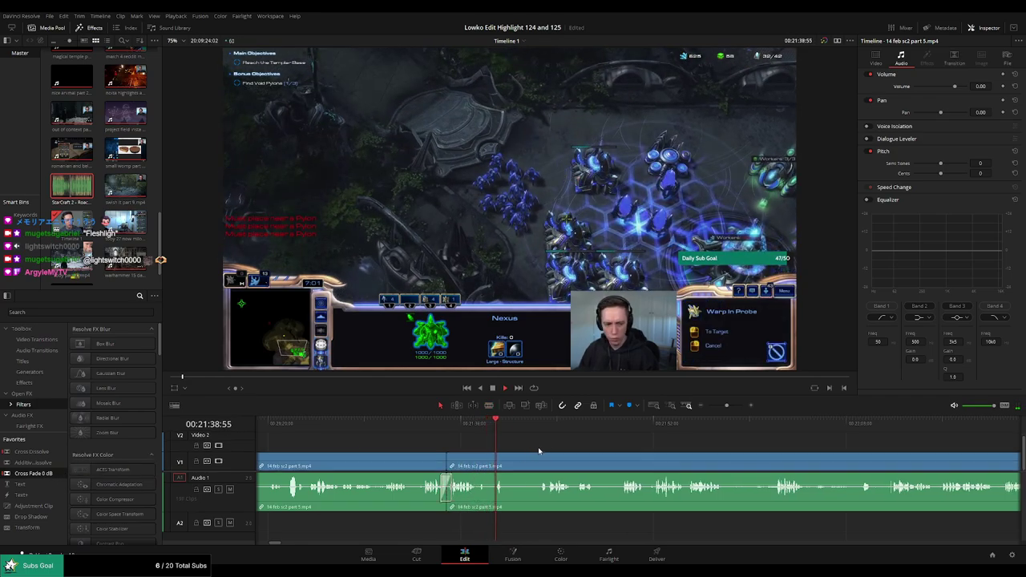
Blade around another dull moment near 00:21:46, ripple-delete it, and clear the selection
{"action": "key", "text": "b"}
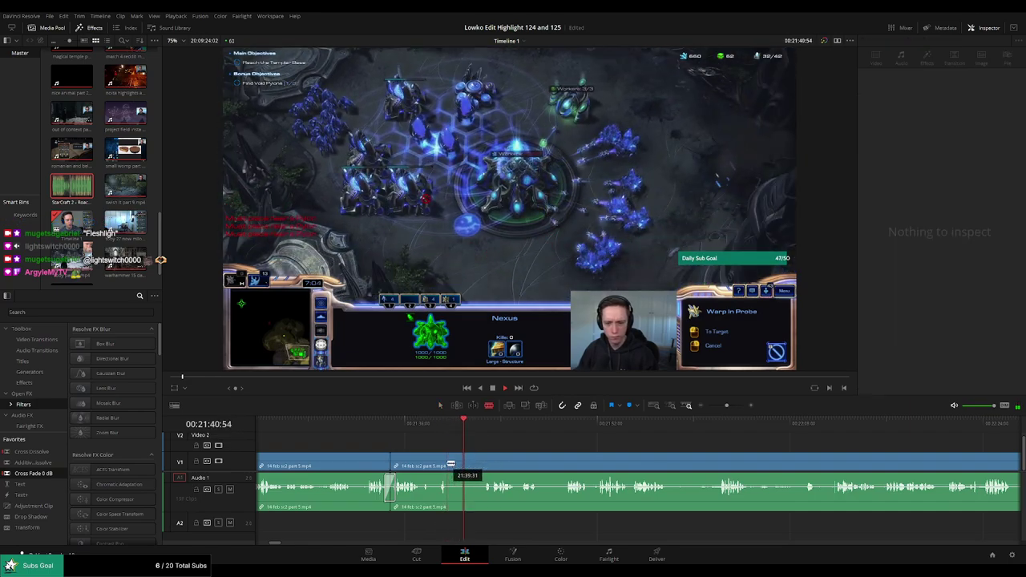
{"action": "left_click", "coordinate": [476, 461]}
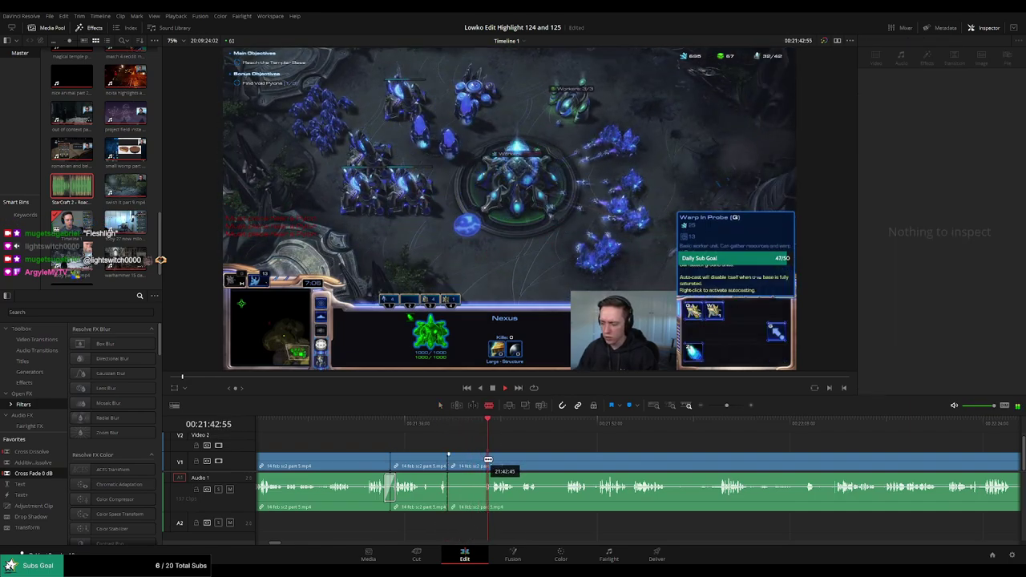
{"action": "left_click", "coordinate": [481, 461]}
{"action": "key", "text": "a"}
{"action": "left_click", "coordinate": [469, 462]}
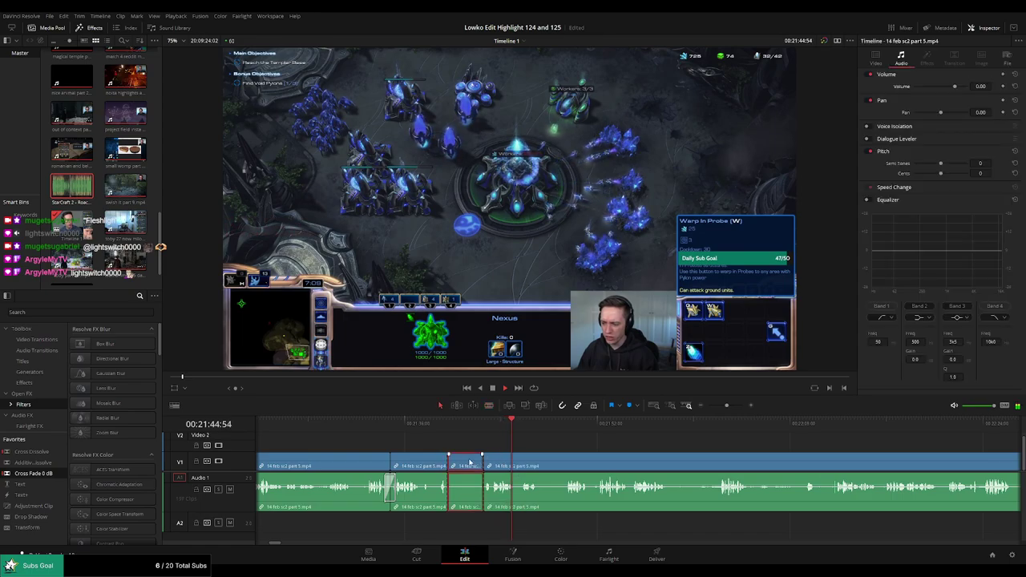
{"action": "key", "text": "Delete"}
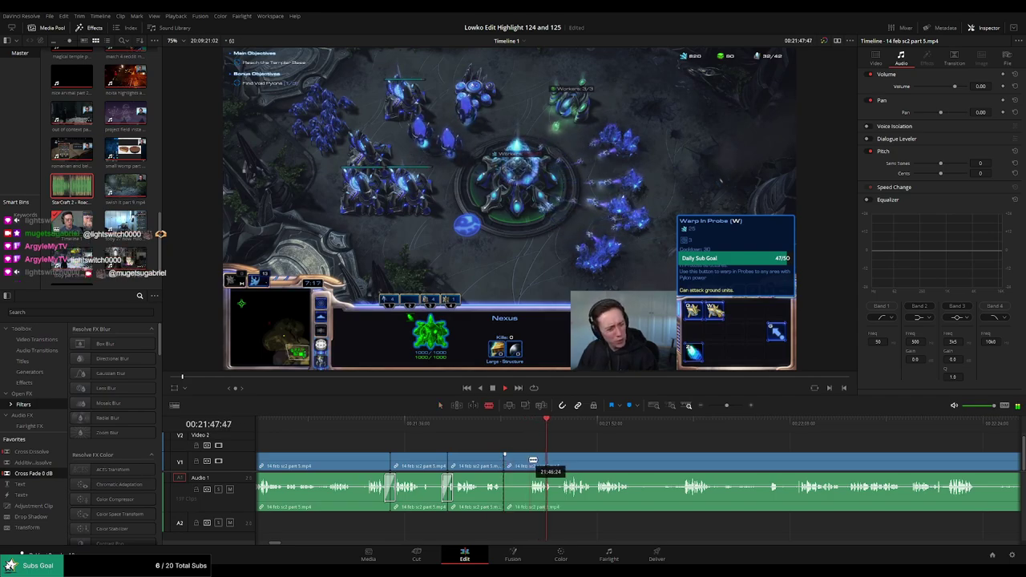
{"action": "left_click", "coordinate": [518, 465]}
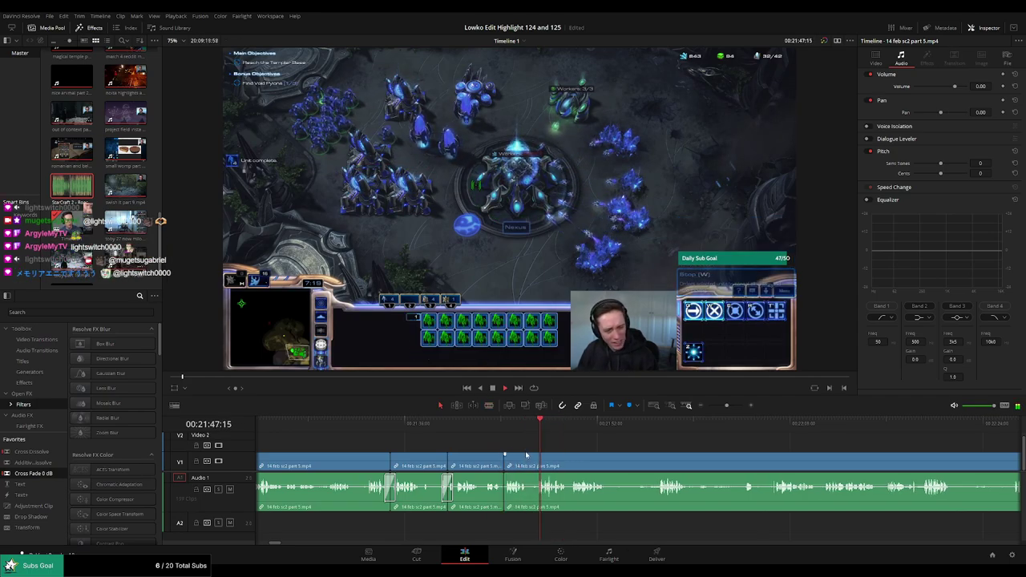
{"action": "left_click", "coordinate": [506, 508]}
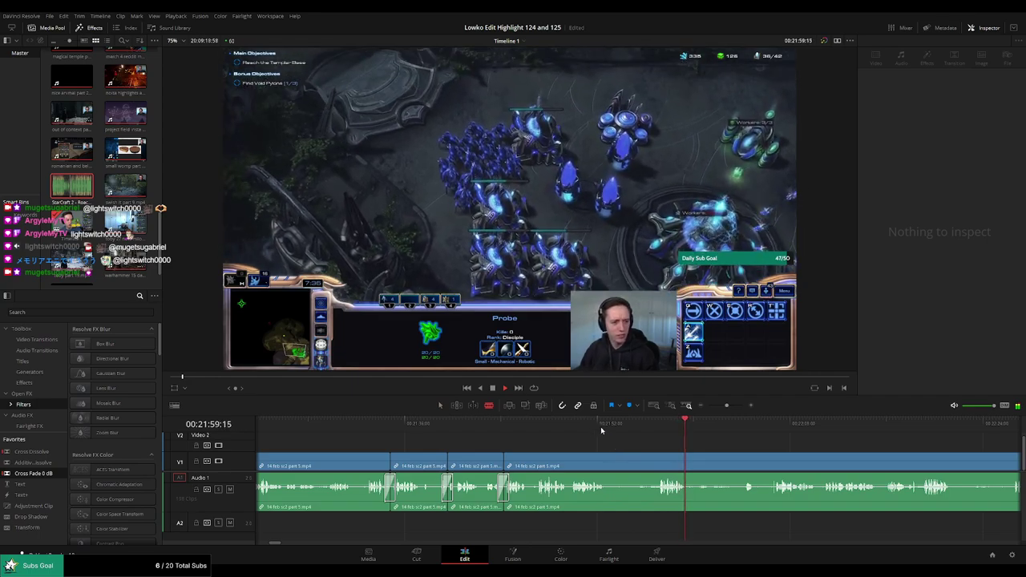
Split the part 5 gameplay where the dull moment begins and delete the unwanted piece
{"action": "left_click", "coordinate": [600, 427]}
{"action": "key", "text": "ctrl+b"}
{"action": "left_click", "coordinate": [654, 426]}
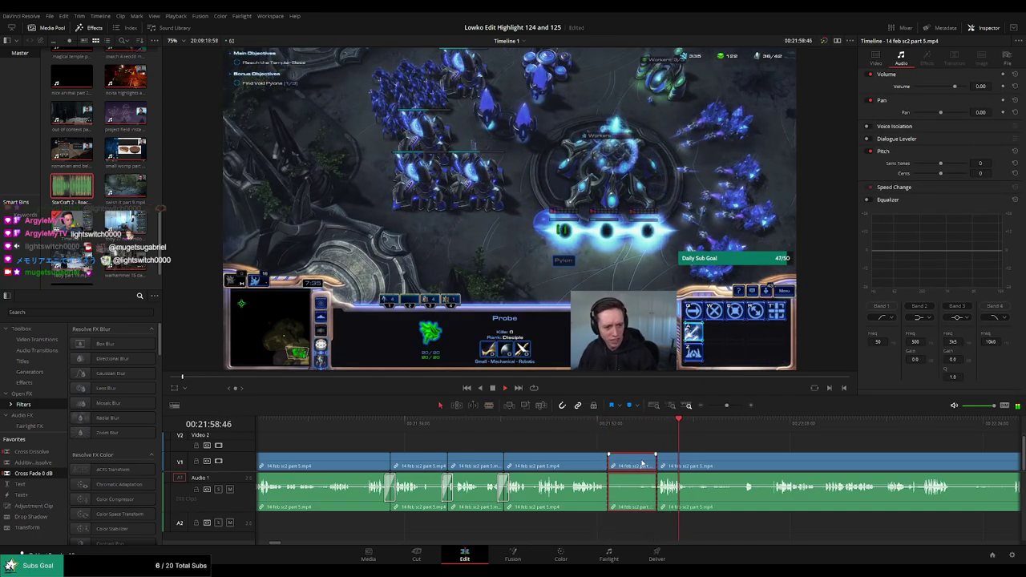
{"action": "key", "text": "Delete"}
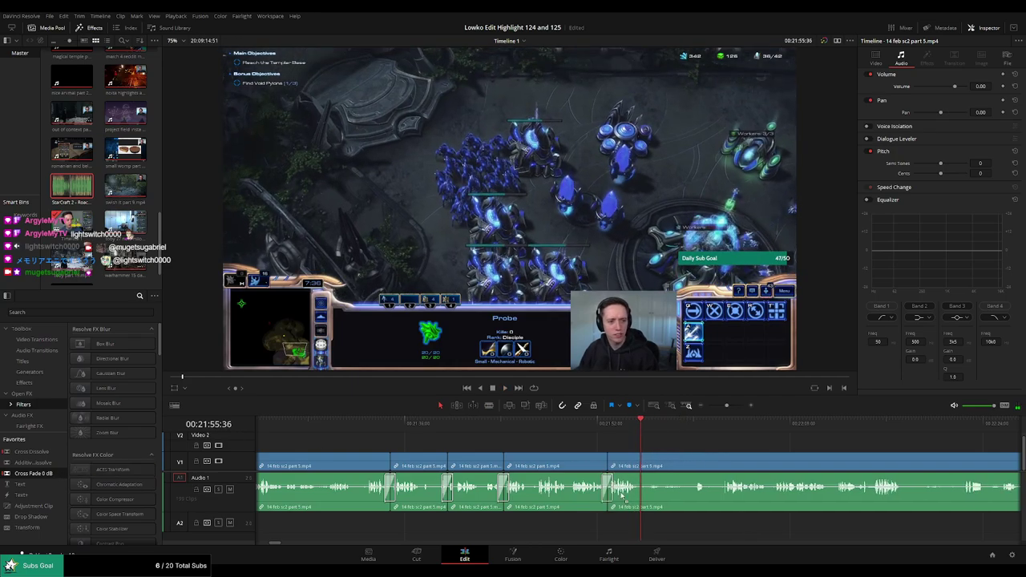
Blade both ends of the next dull stretch, select the middle piece and ripple delete it
{"action": "key", "text": "b"}
{"action": "left_click", "coordinate": [641, 485]}
{"action": "key", "text": "space"}
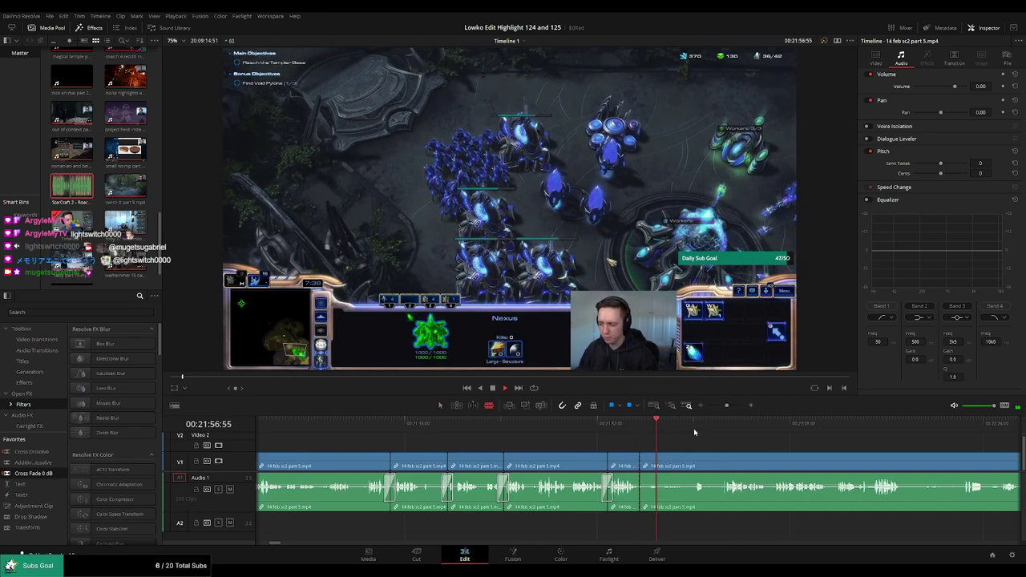
{"action": "scroll", "coordinate": [570, 449], "scroll_direction": "right", "scroll_amount": 3}
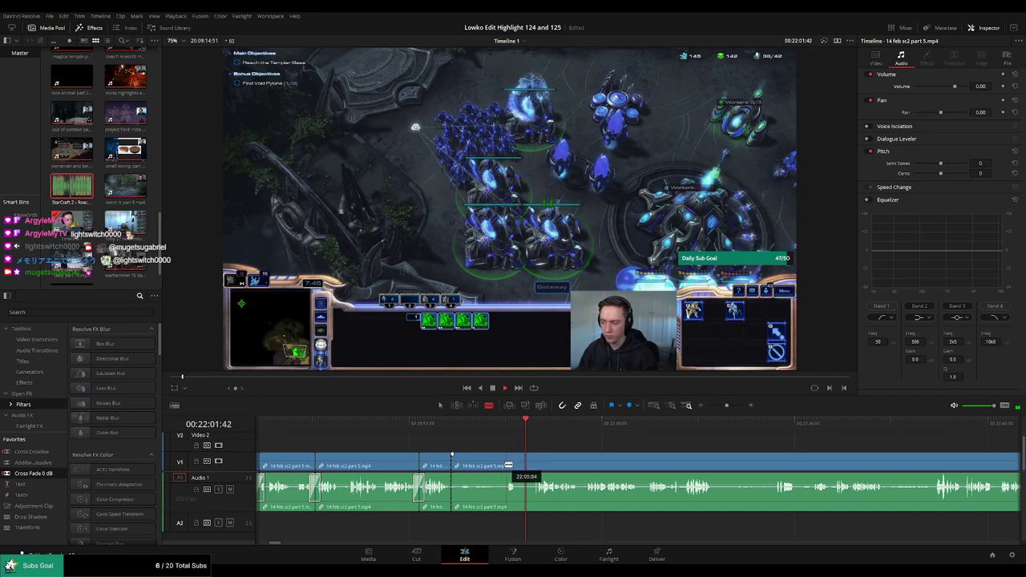
{"action": "left_click", "coordinate": [504, 465]}
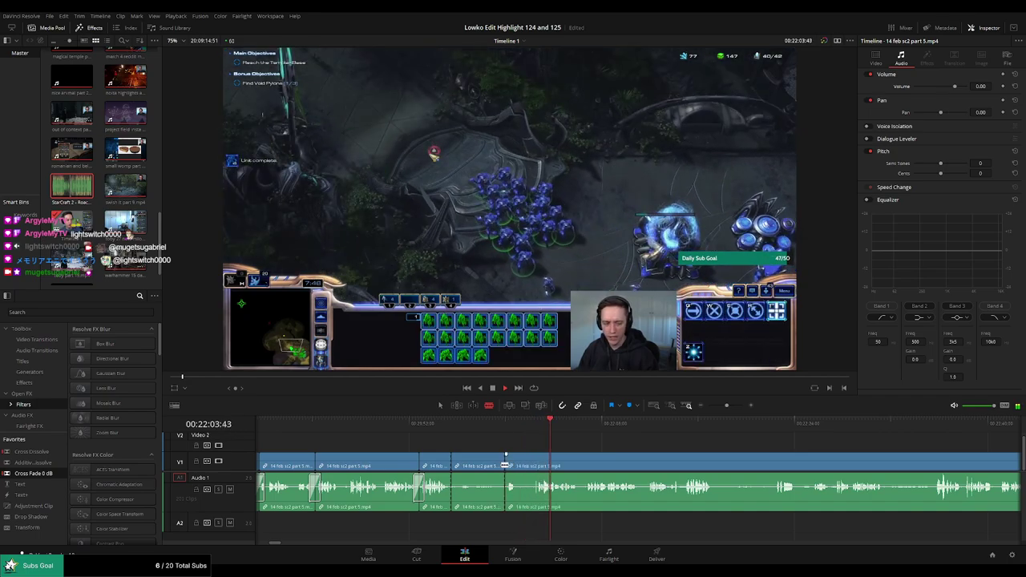
{"action": "key", "text": "a"}
{"action": "left_click", "coordinate": [490, 467]}
{"action": "key", "text": "Delete"}
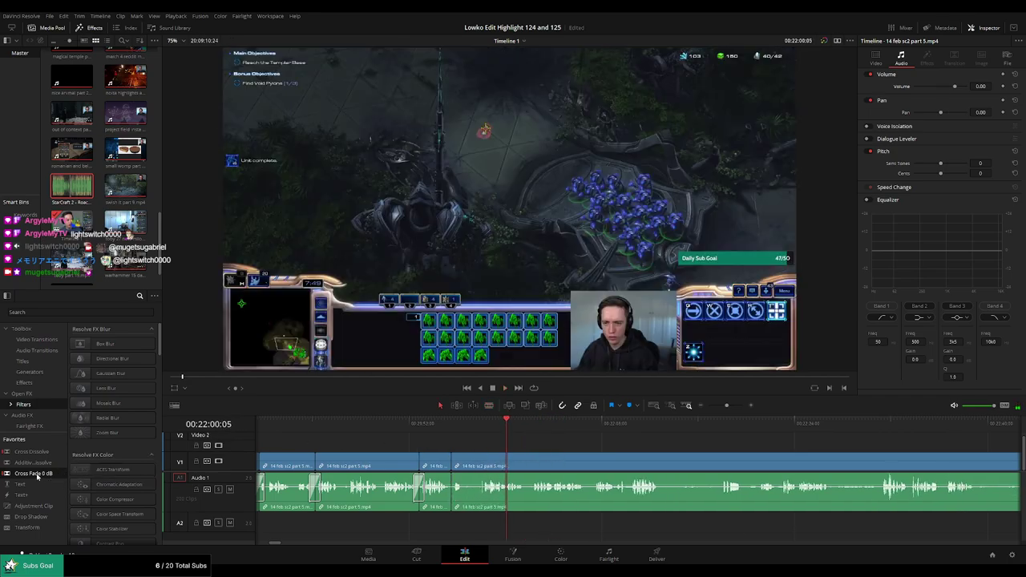
Review the new cuts and play through later gameplay to find the next dull stretch
{"action": "left_click", "coordinate": [458, 427]}
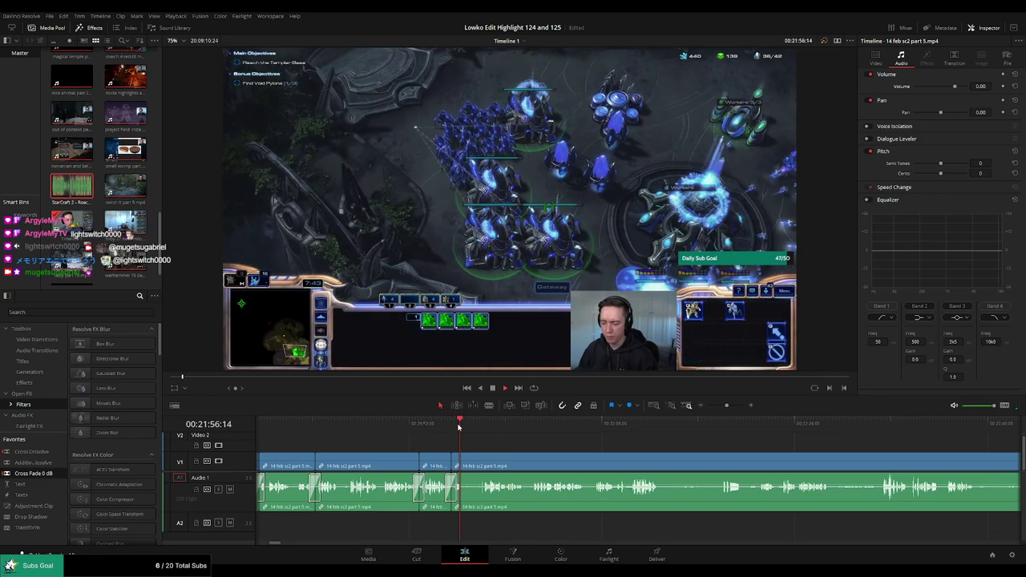
{"action": "left_click", "coordinate": [538, 426]}
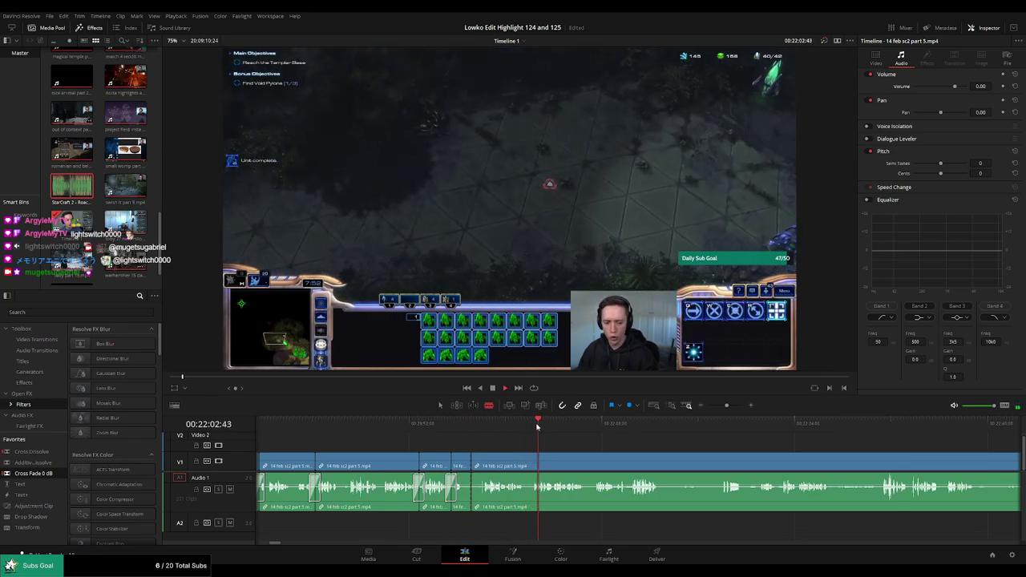
{"action": "left_click", "coordinate": [590, 428]}
{"action": "scroll", "coordinate": [545, 435], "scroll_direction": "right", "scroll_amount": 3}
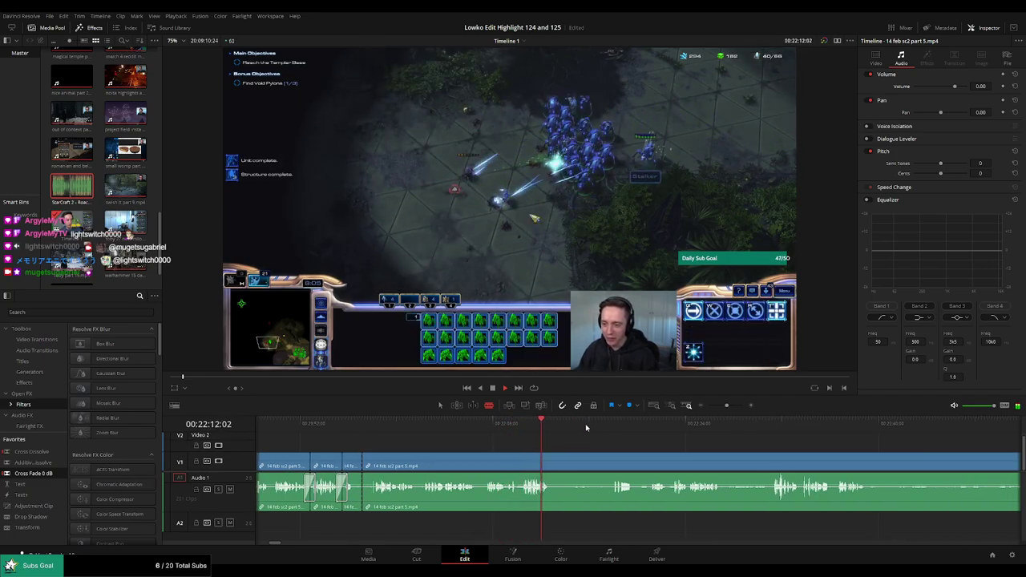
{"action": "left_click", "coordinate": [614, 426]}
{"action": "scroll", "coordinate": [552, 436], "scroll_direction": "right", "scroll_amount": 3}
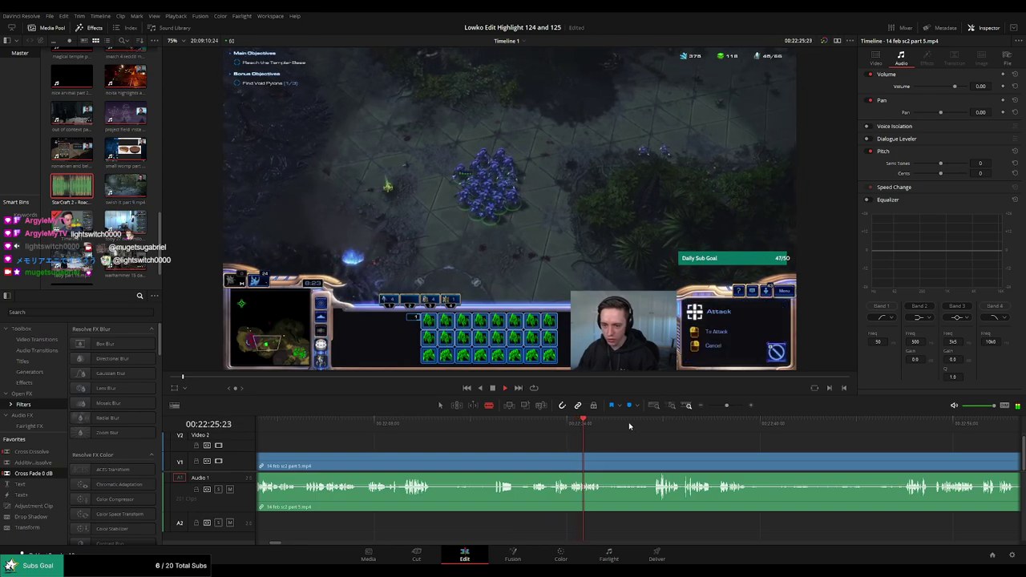
{"action": "left_click", "coordinate": [651, 425]}
{"action": "scroll", "coordinate": [564, 429], "scroll_direction": "right", "scroll_amount": 3}
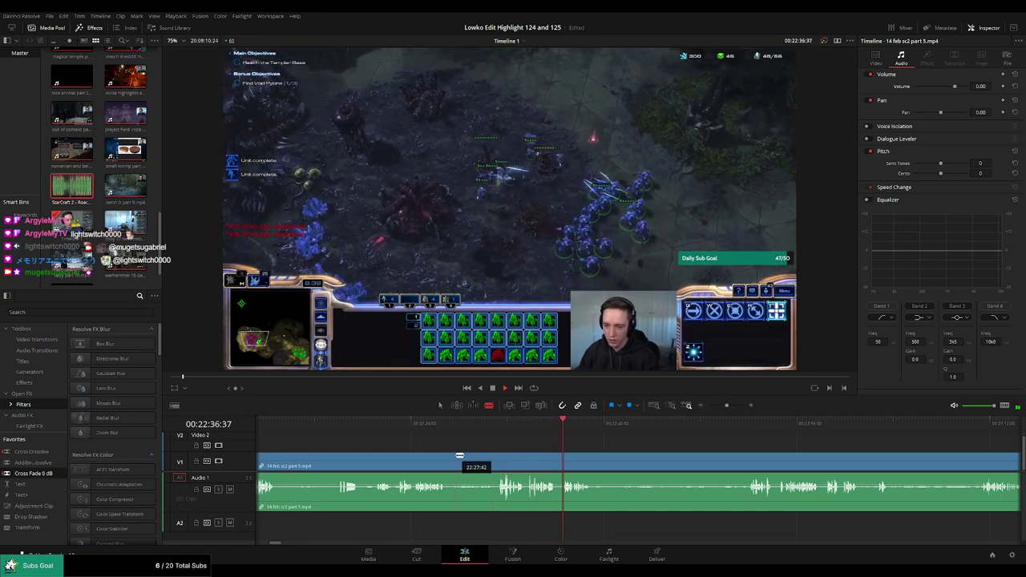
{"action": "key", "text": "space"}
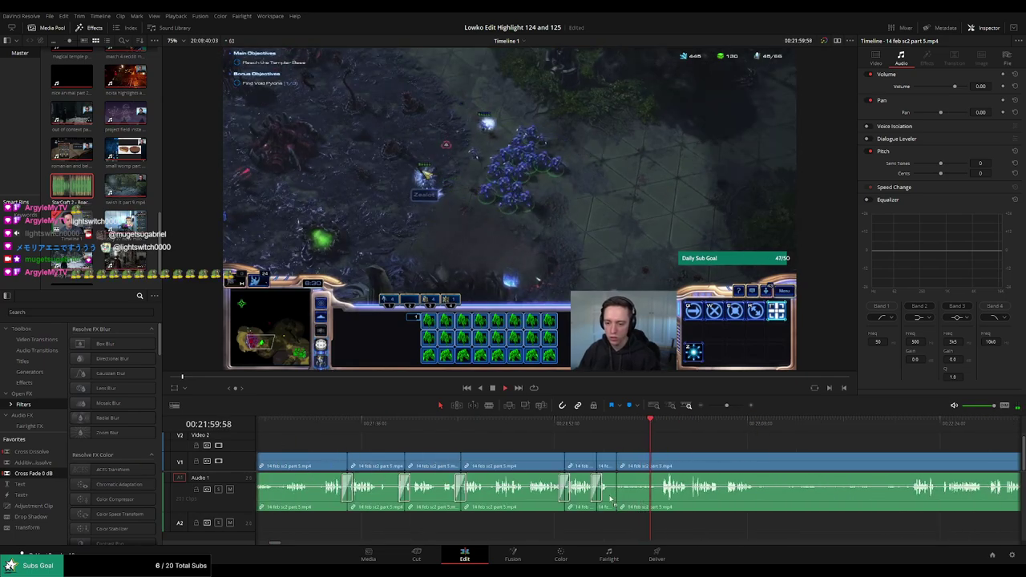
{"action": "scroll", "coordinate": [557, 444], "scroll_direction": "right", "scroll_amount": 3}
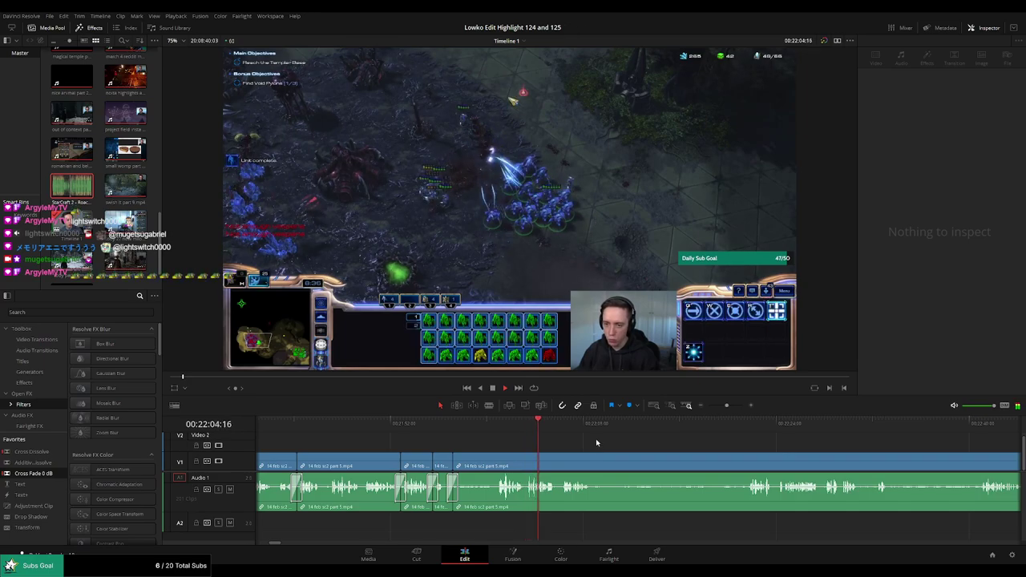
{"action": "scroll", "coordinate": [533, 432], "scroll_direction": "right", "scroll_amount": 2}
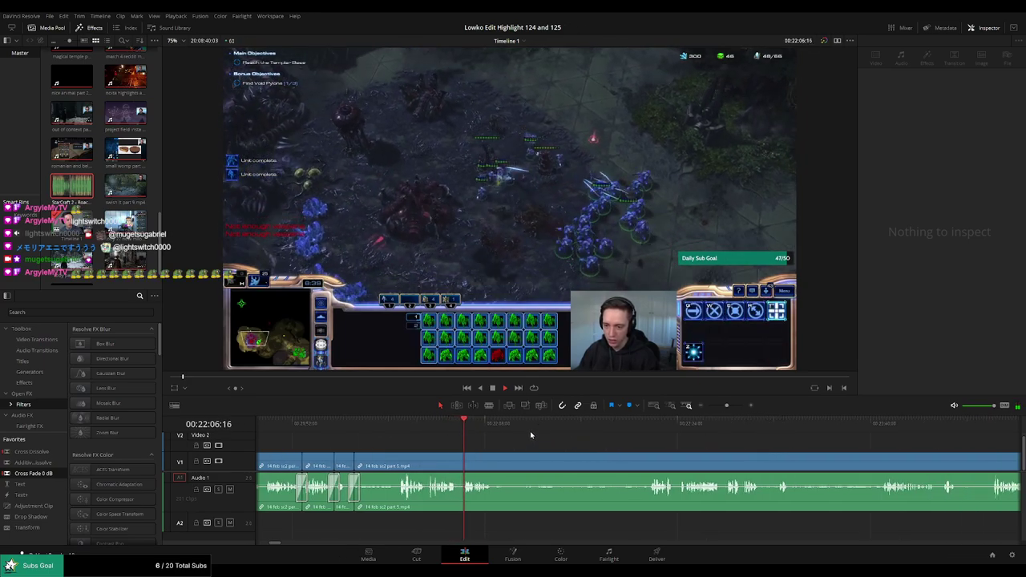
{"action": "scroll", "coordinate": [513, 436], "scroll_direction": "right", "scroll_amount": 1}
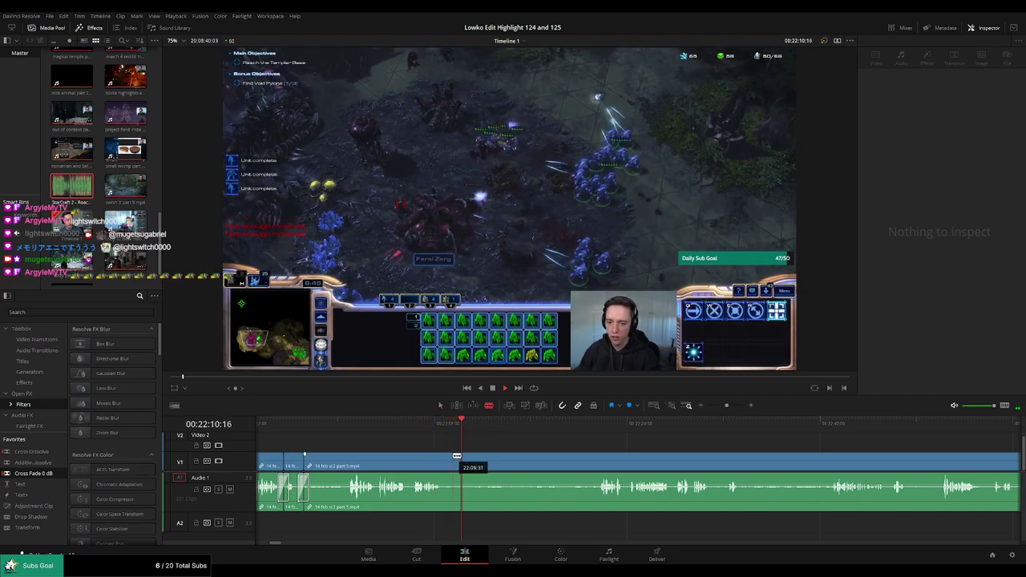
Cut at the start and end of the dull stretch and ripple delete the piece between
{"action": "left_click", "coordinate": [457, 456]}
{"action": "left_click_drag", "start_coordinate": [570, 422], "coordinate": [595, 429]}
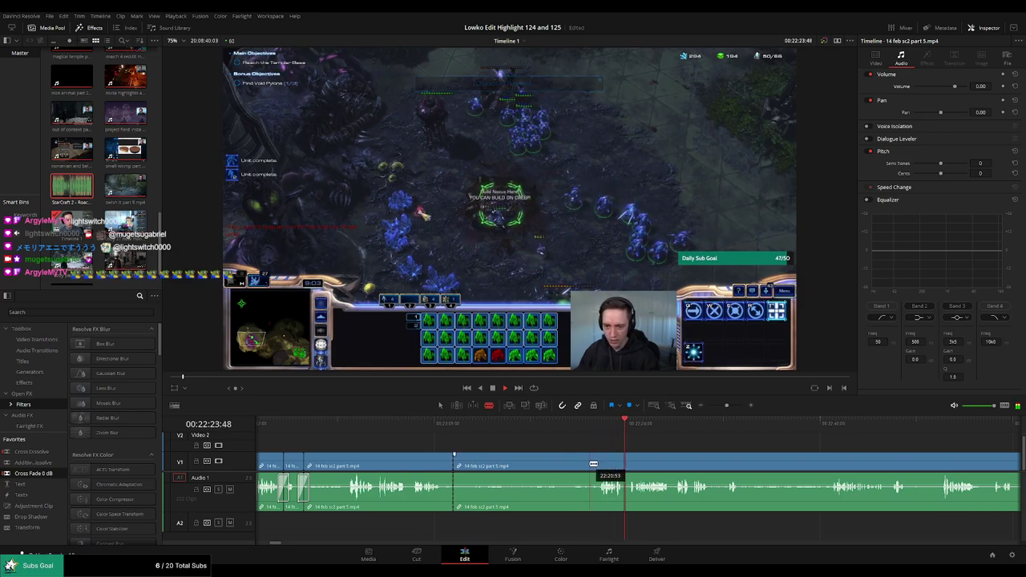
{"action": "key", "text": "space"}
{"action": "left_click", "coordinate": [571, 463]}
{"action": "key", "text": "a"}
{"action": "left_click", "coordinate": [546, 467]}
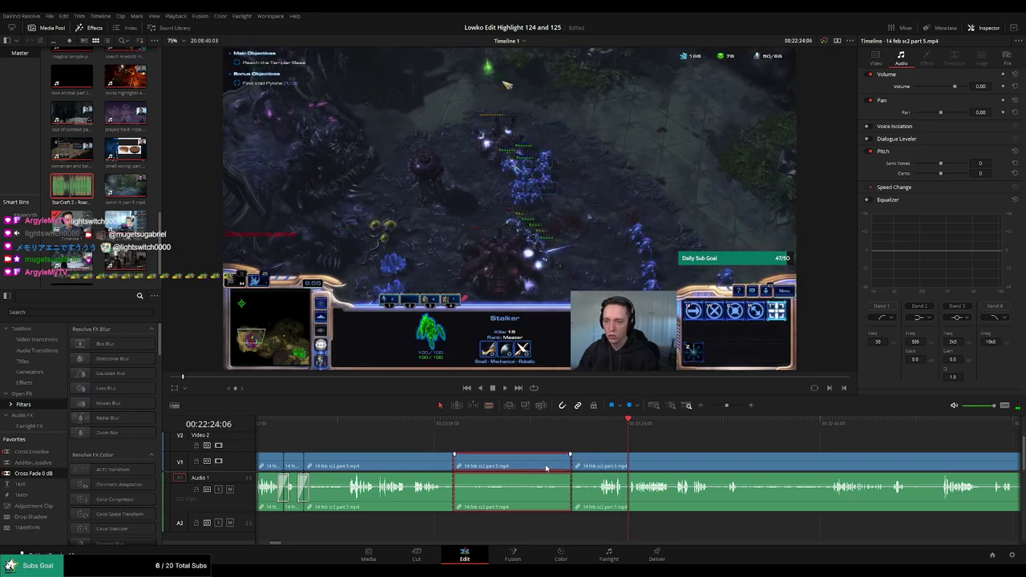
{"action": "key", "text": "Delete"}
Undo that deletion, re-split at a better end point after 00:22:09 and delete the stretch again
{"action": "left_click_drag", "start_coordinate": [508, 424], "coordinate": [457, 433]}
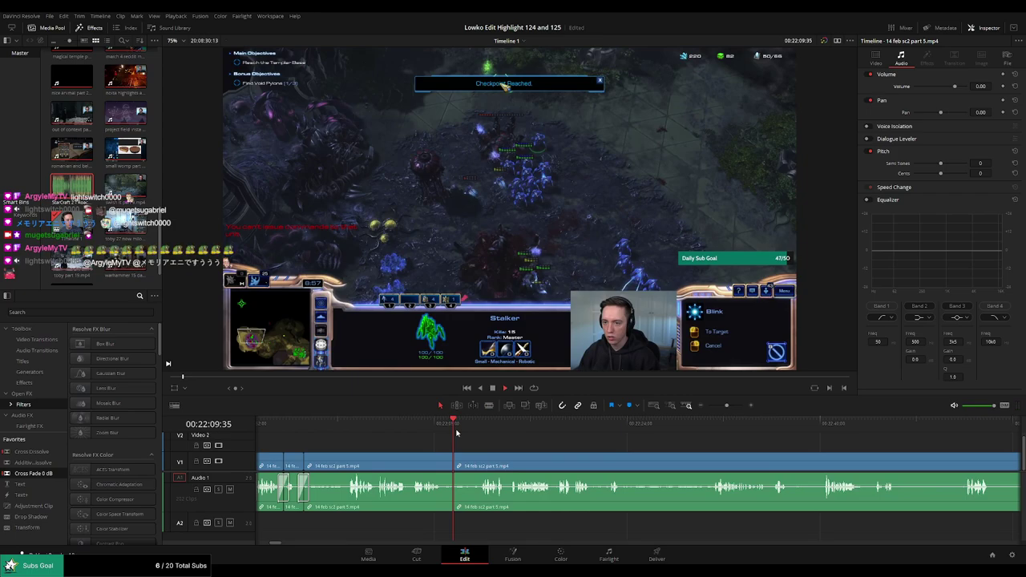
{"action": "key", "text": "ctrl+z"}
{"action": "left_click_drag", "start_coordinate": [587, 433], "coordinate": [559, 433]}
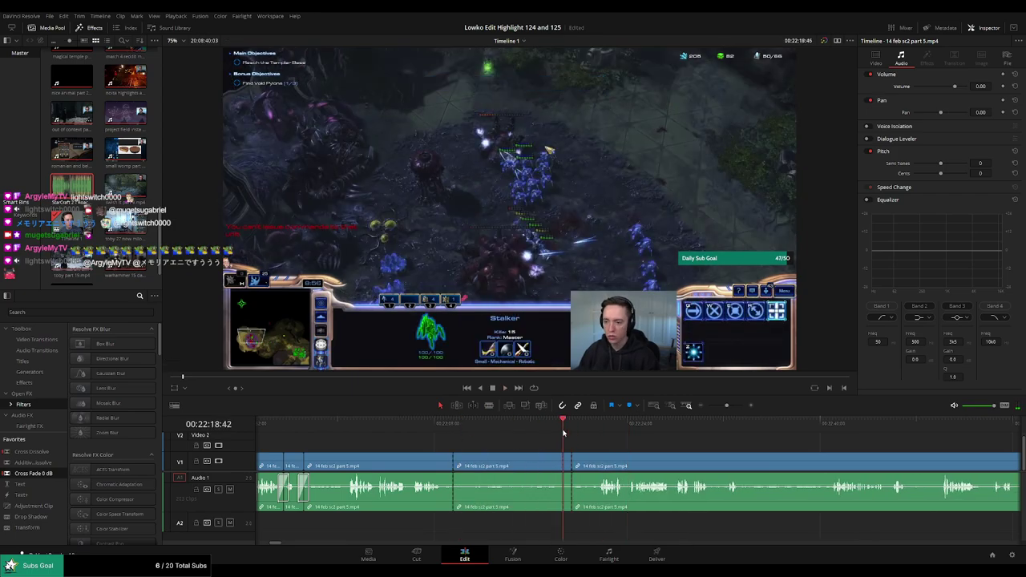
{"action": "key", "text": "ctrl+b"}
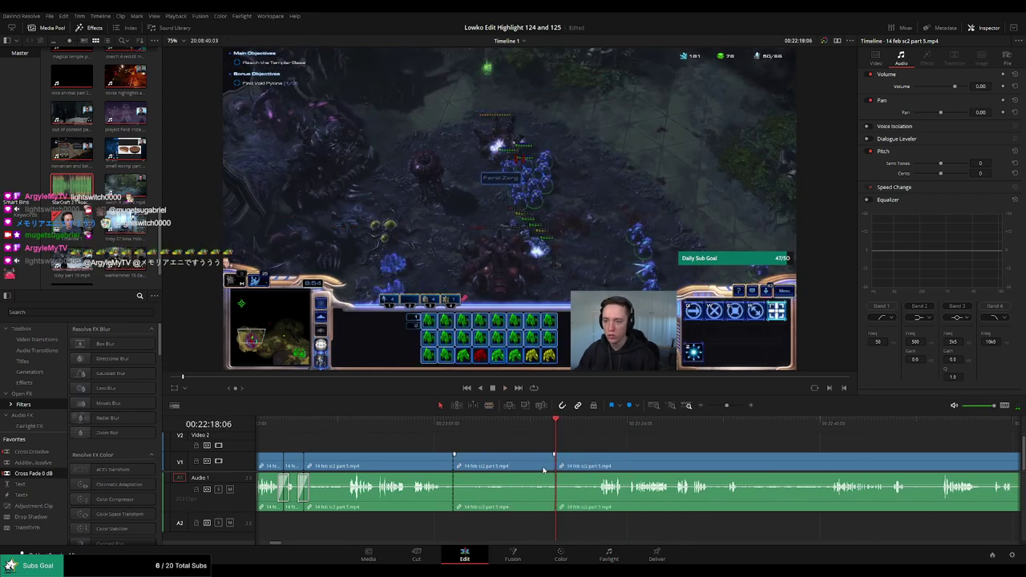
{"action": "key", "text": "Delete"}
{"action": "key", "text": "space"}
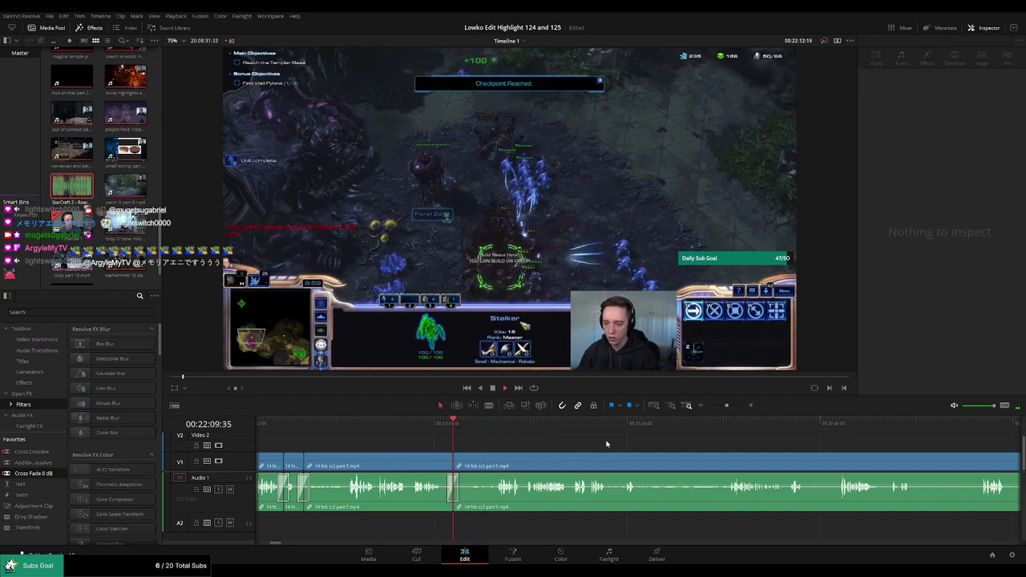
{"action": "left_click_drag", "start_coordinate": [724, 408], "coordinate": [708, 406]}
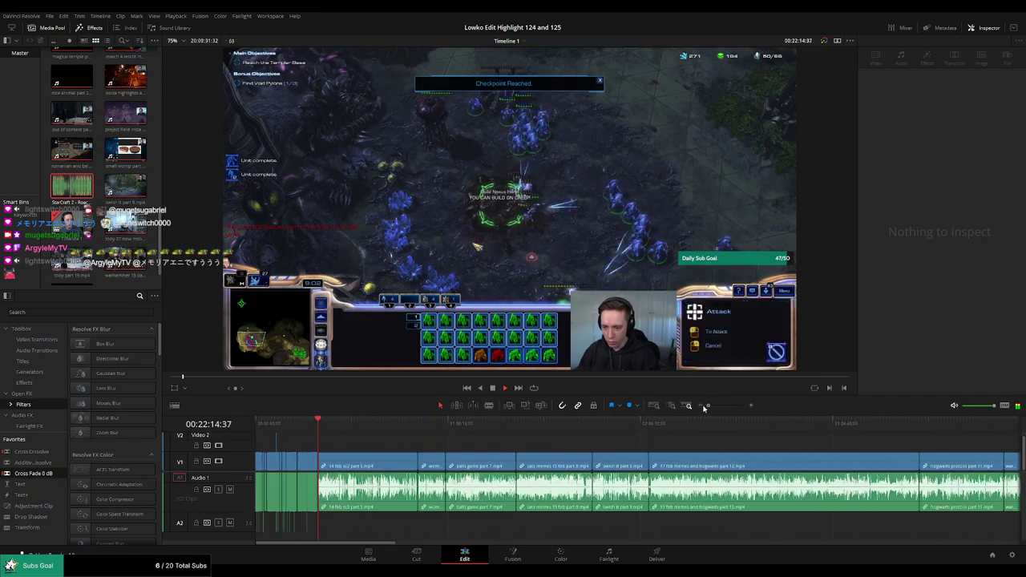
{"action": "scroll", "coordinate": [756, 437], "scroll_direction": "right", "scroll_amount": 3}
{"action": "scroll", "coordinate": [770, 445], "scroll_direction": "right", "scroll_amount": 3}
{"action": "scroll", "coordinate": [794, 453], "scroll_direction": "right", "scroll_amount": 3}
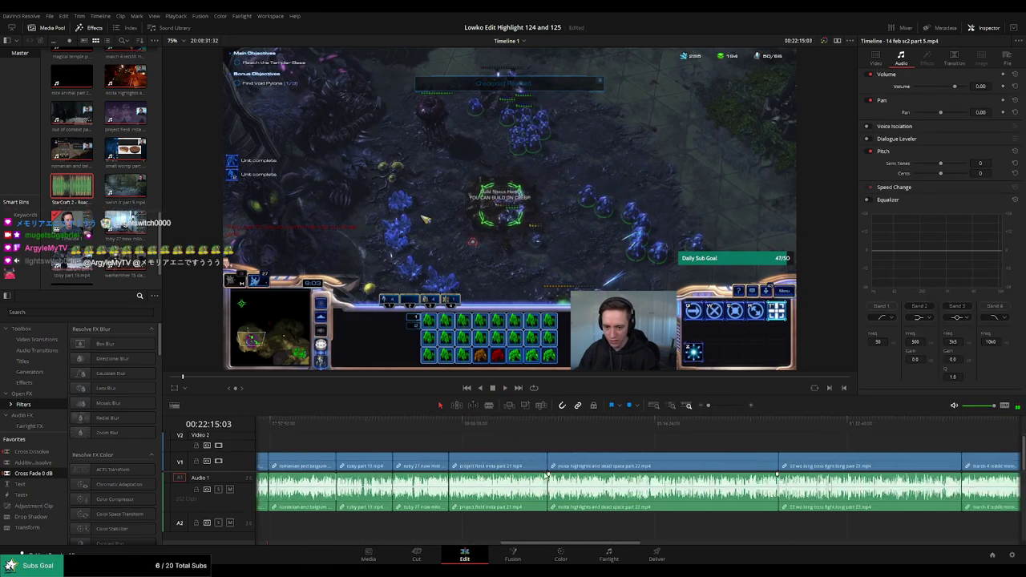
{"action": "scroll", "coordinate": [813, 464], "scroll_direction": "right", "scroll_amount": 3}
{"action": "scroll", "coordinate": [793, 457], "scroll_direction": "right", "scroll_amount": 3}
{"action": "scroll", "coordinate": [753, 448], "scroll_direction": "right", "scroll_amount": 3}
{"action": "scroll", "coordinate": [706, 437], "scroll_direction": "right", "scroll_amount": 3}
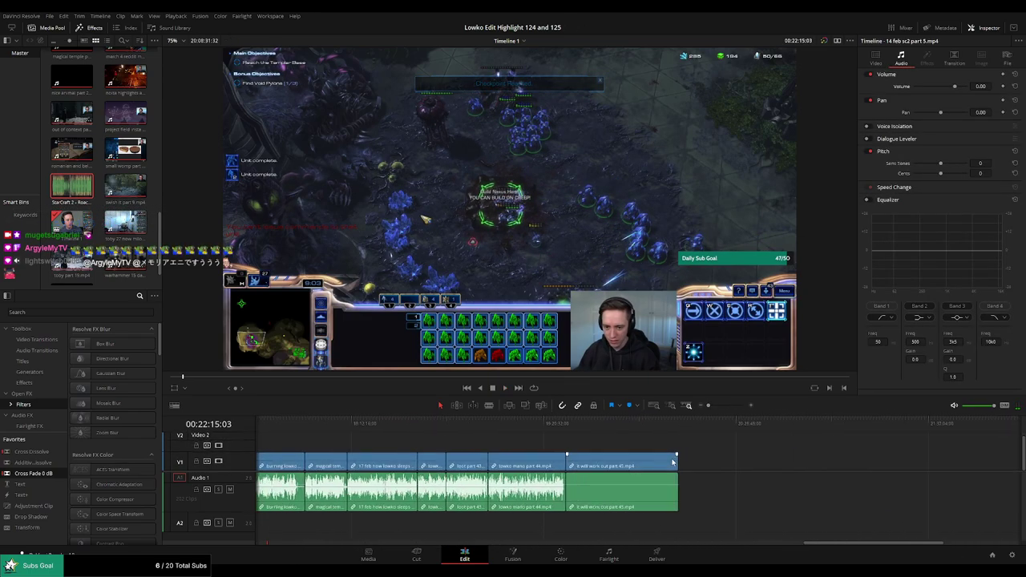
{"action": "left_click", "coordinate": [677, 425]}
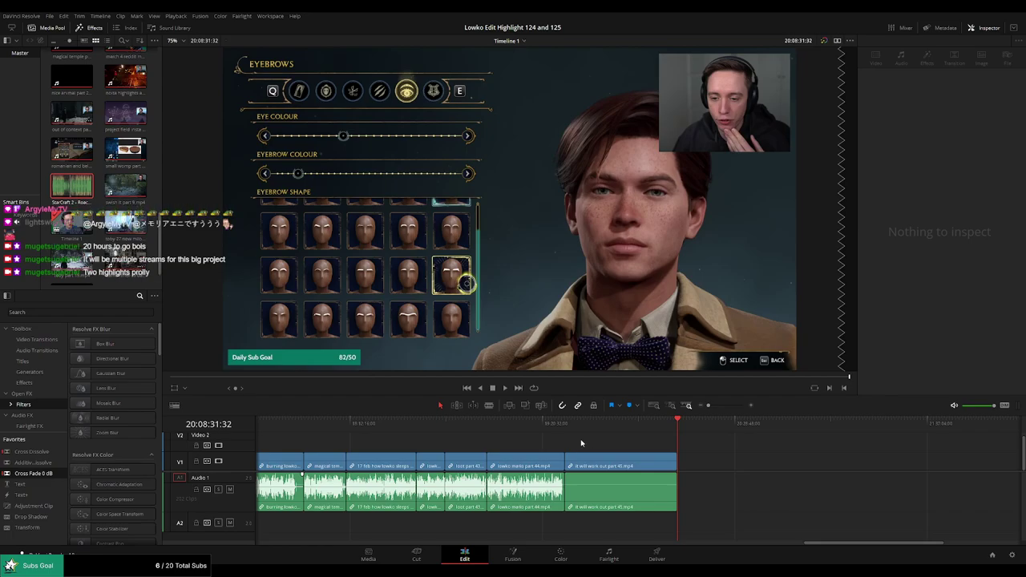
{"action": "left_click_drag", "start_coordinate": [858, 546], "coordinate": [271, 545]}
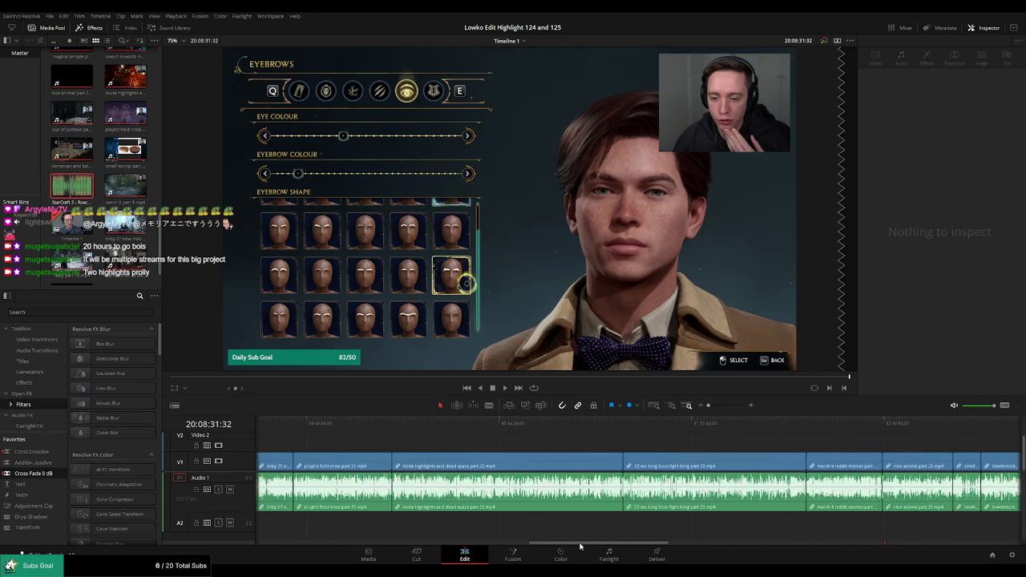
{"action": "left_click", "coordinate": [321, 436]}
{"action": "key", "text": "space"}
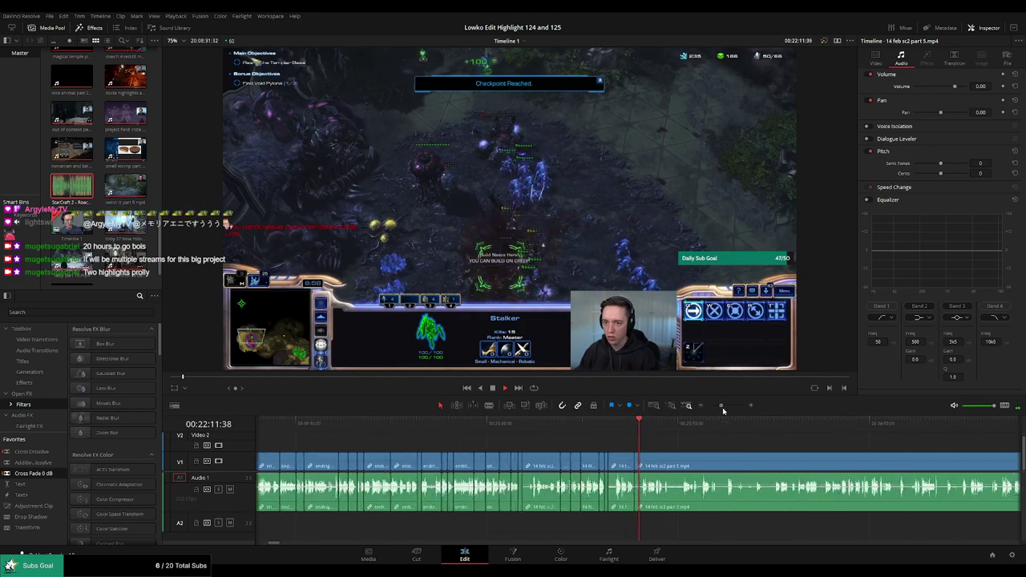
Zoom the timeline in and play through the later SC2 gameplay with J/L
{"action": "left_click_drag", "start_coordinate": [722, 410], "coordinate": [728, 407]}
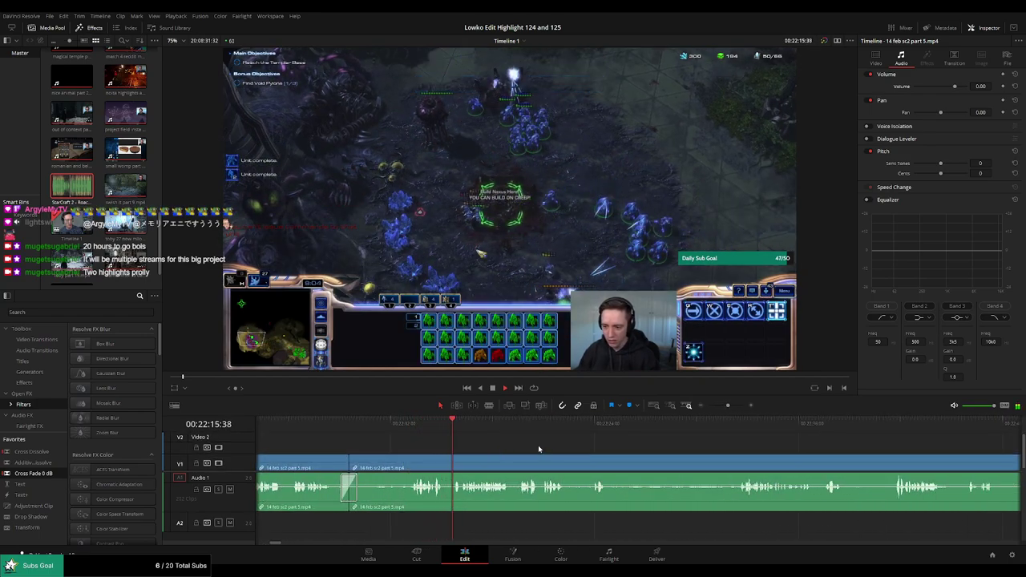
{"action": "left_click_drag", "start_coordinate": [728, 406], "coordinate": [727, 408]}
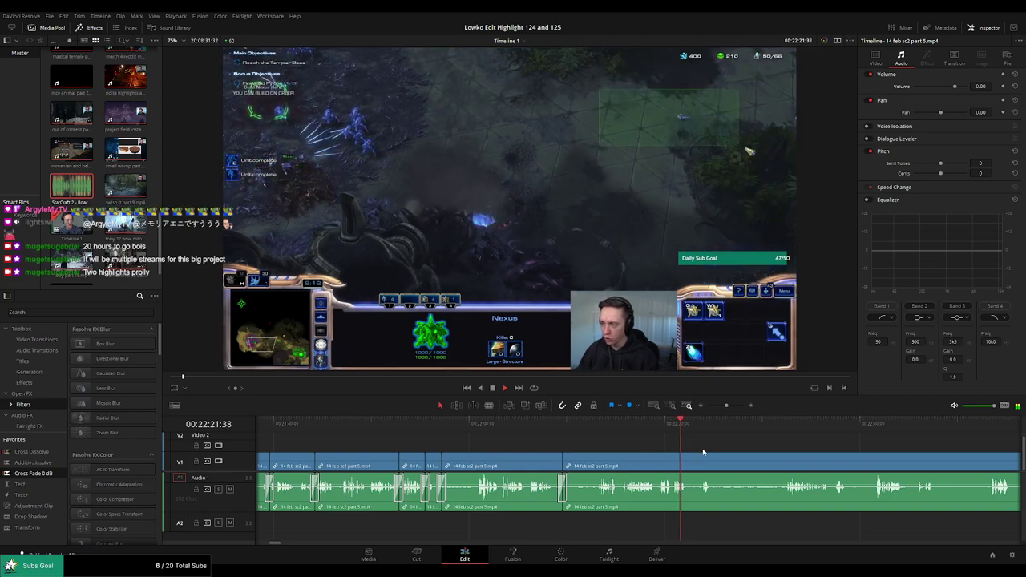
{"action": "scroll", "coordinate": [482, 441], "scroll_direction": "right", "scroll_amount": 3}
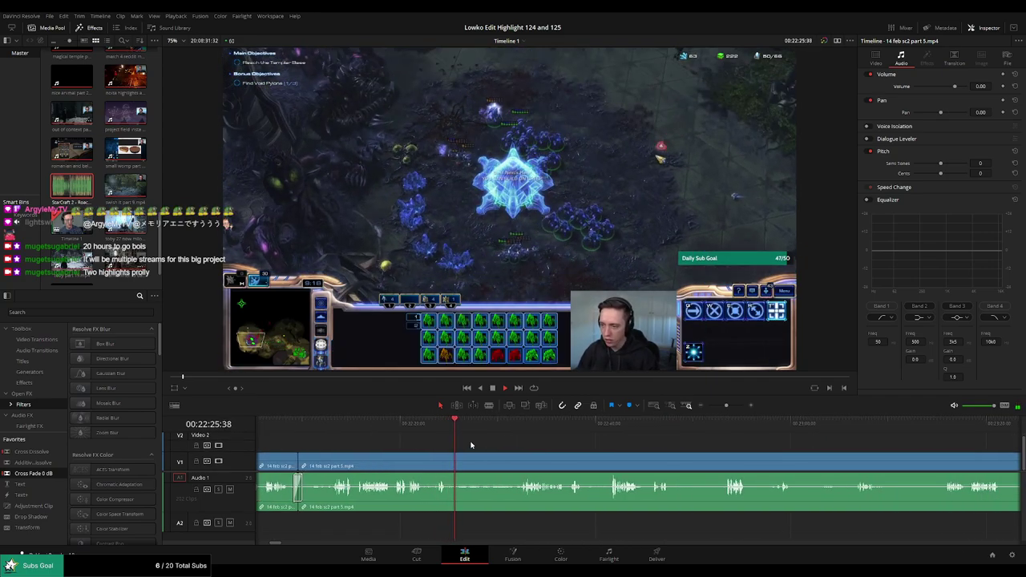
{"action": "key", "text": "l"}
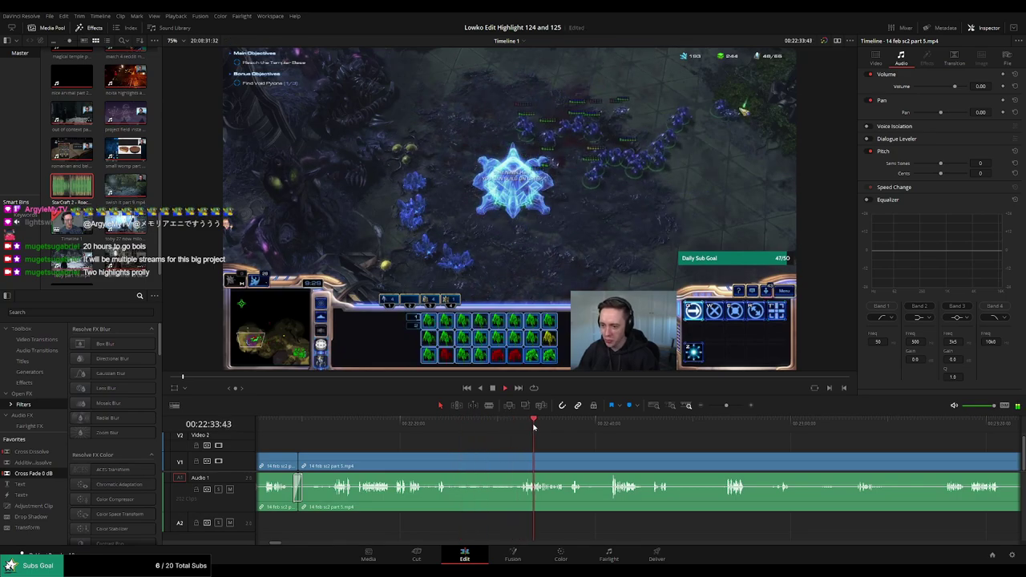
{"action": "scroll", "coordinate": [457, 431], "scroll_direction": "right", "scroll_amount": 2}
{"action": "key", "text": "j"}
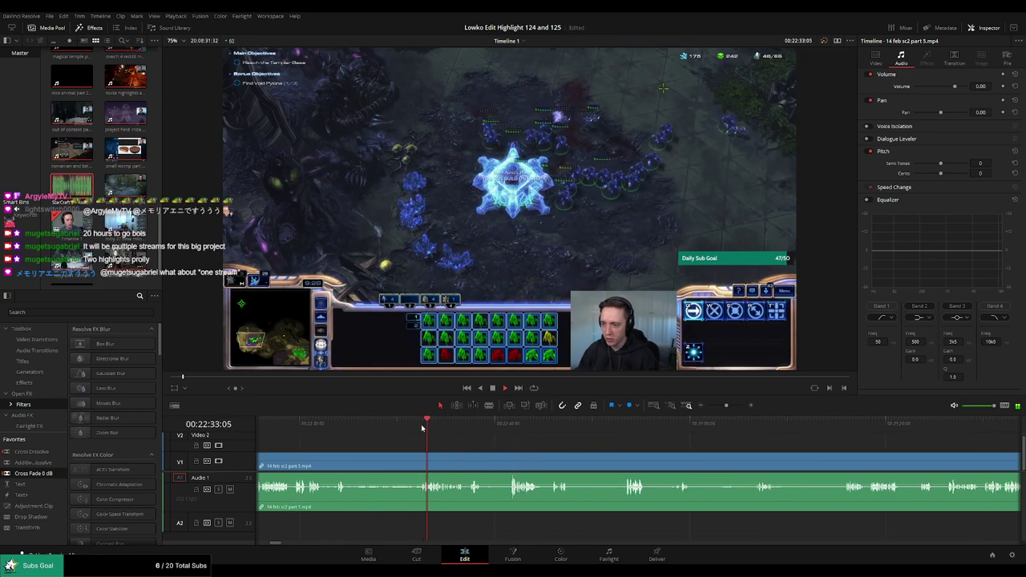
{"action": "key", "text": "l"}
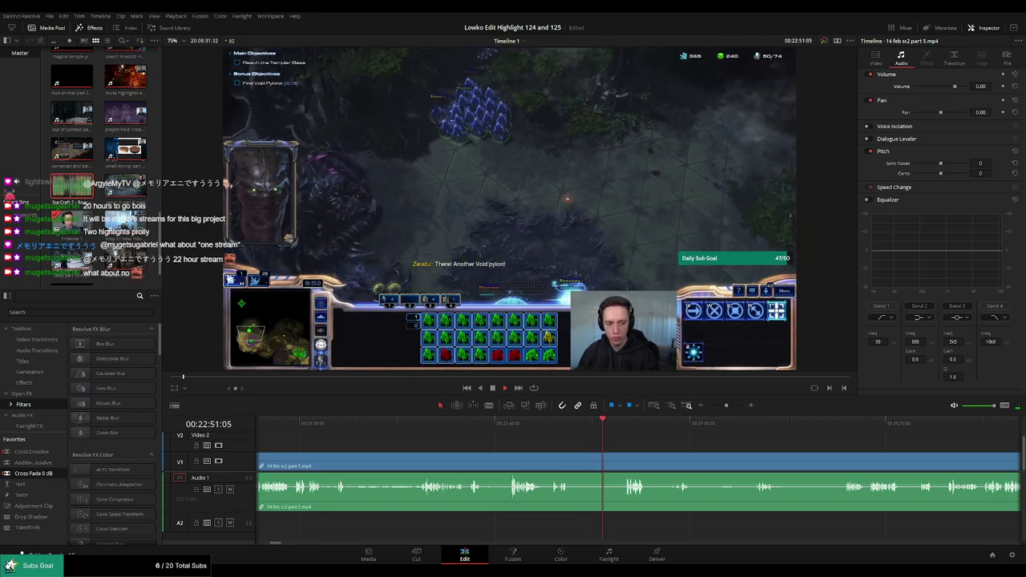
Scrub back to the dull stretch's start near 00:22:40 and blade the clip there
{"action": "left_click", "coordinate": [516, 420]}
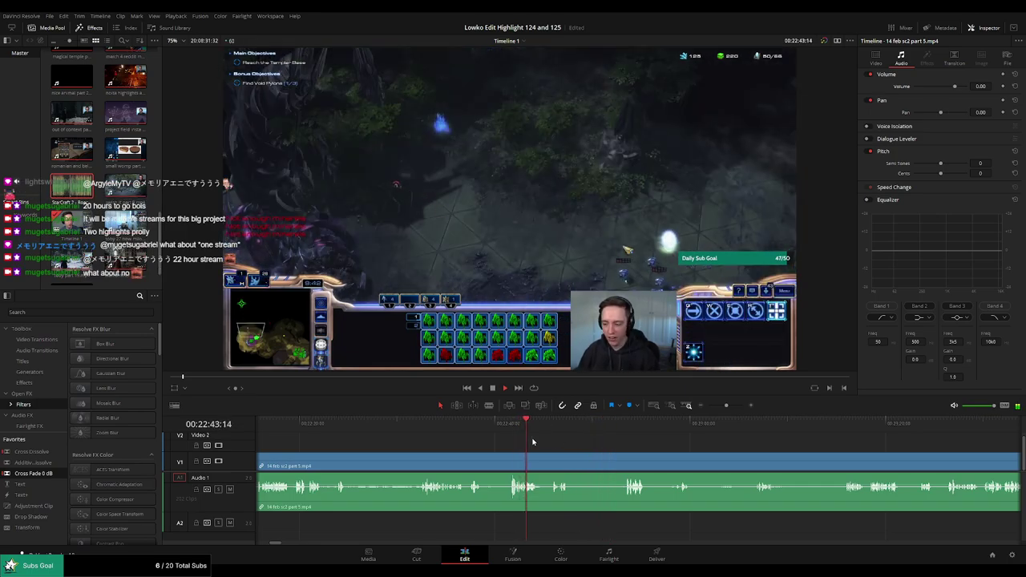
{"action": "left_click", "coordinate": [472, 431]}
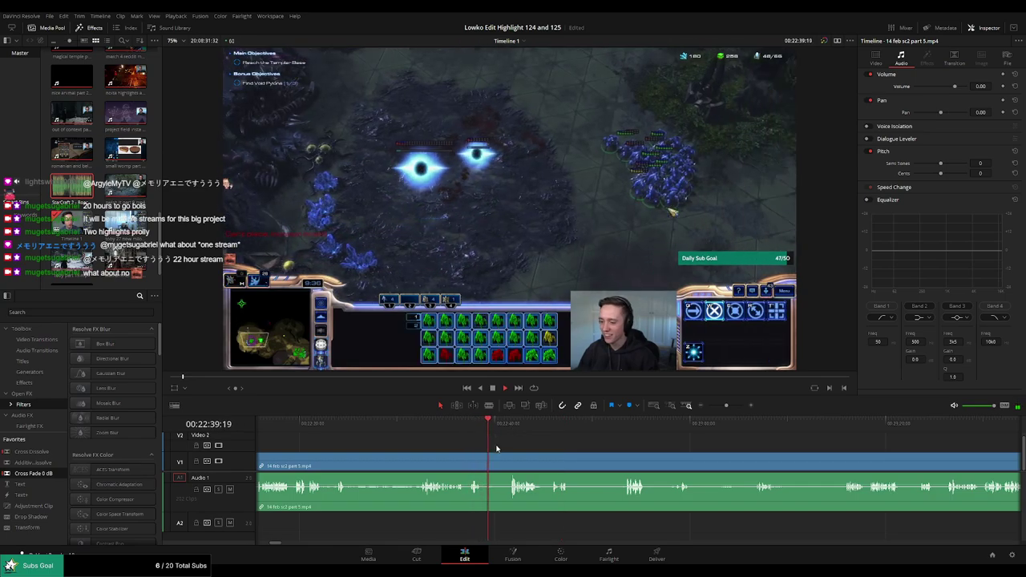
{"action": "left_click", "coordinate": [486, 424]}
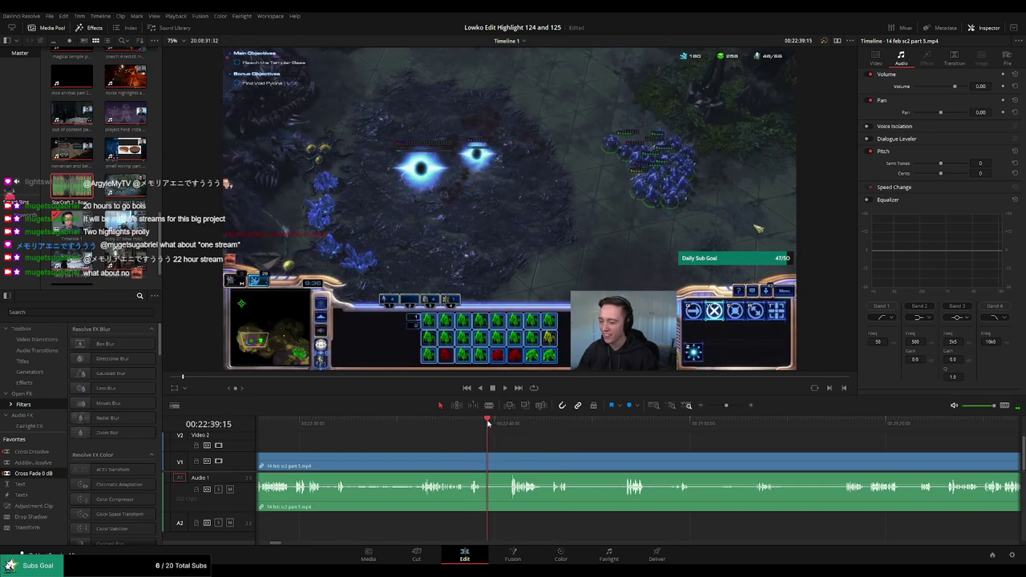
{"action": "left_click", "coordinate": [614, 423]}
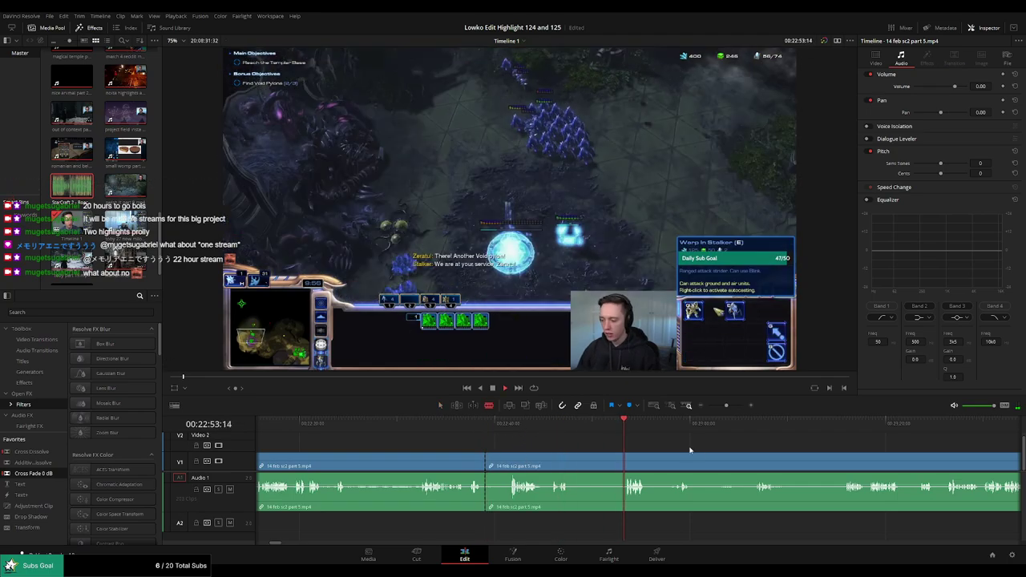
Cut where the first dull stretch ends and ripple delete the piece between the cuts
{"action": "scroll", "coordinate": [555, 435], "scroll_direction": "right", "scroll_amount": 3}
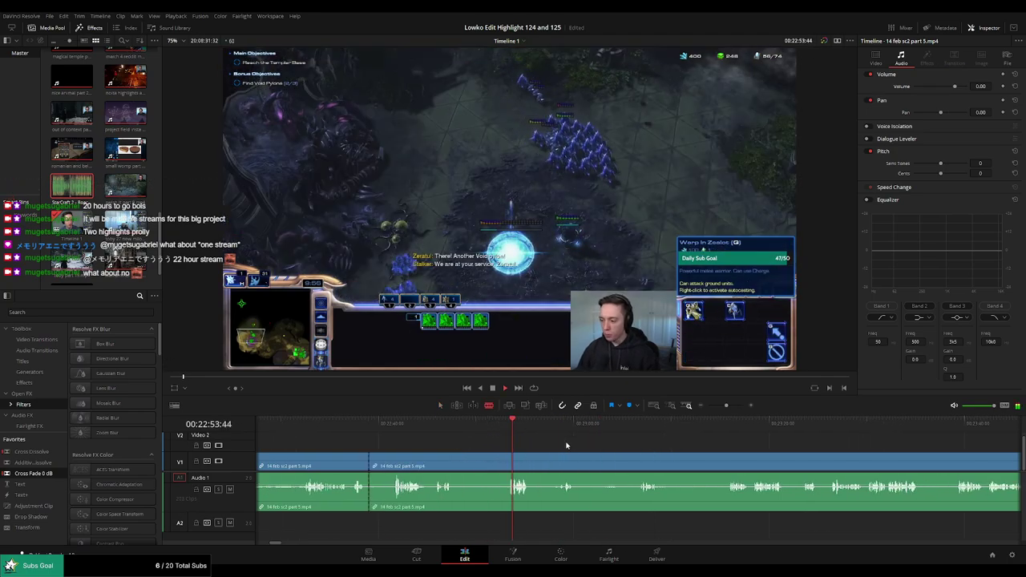
{"action": "left_click", "coordinate": [506, 425]}
{"action": "left_click", "coordinate": [503, 457]}
{"action": "key", "text": "a"}
{"action": "left_click", "coordinate": [479, 463]}
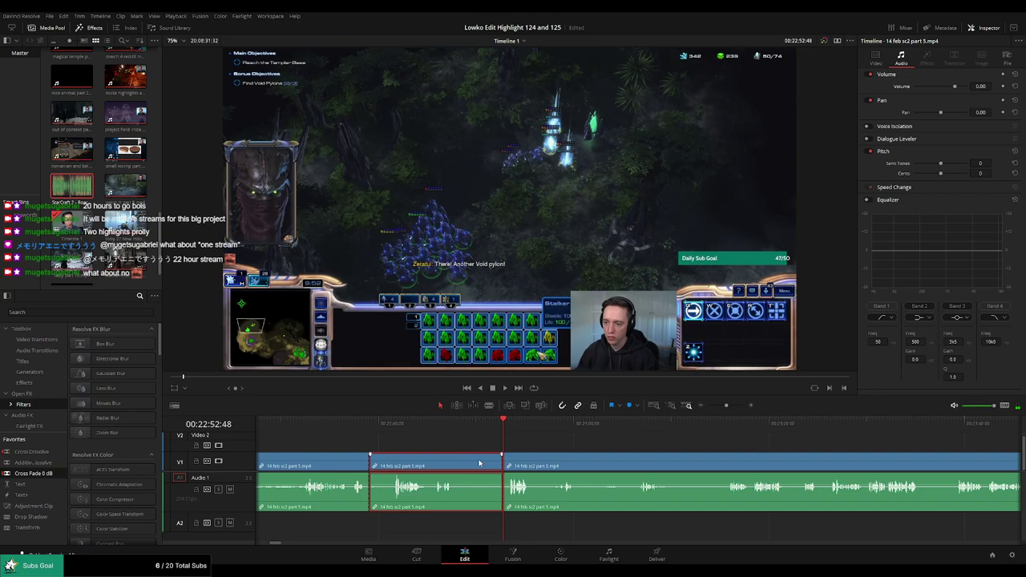
{"action": "key", "text": "Delete"}
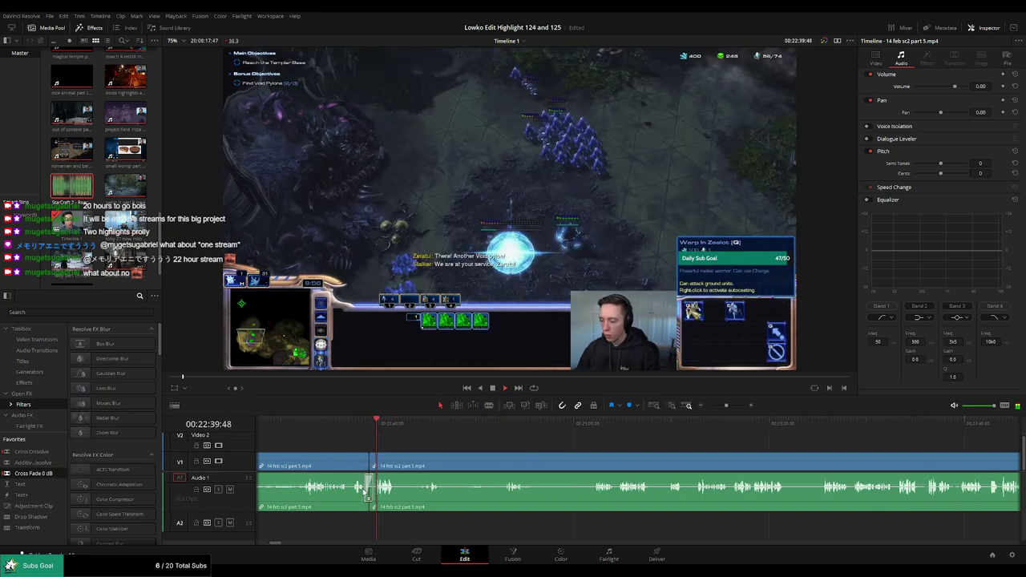
{"action": "left_click", "coordinate": [432, 437]}
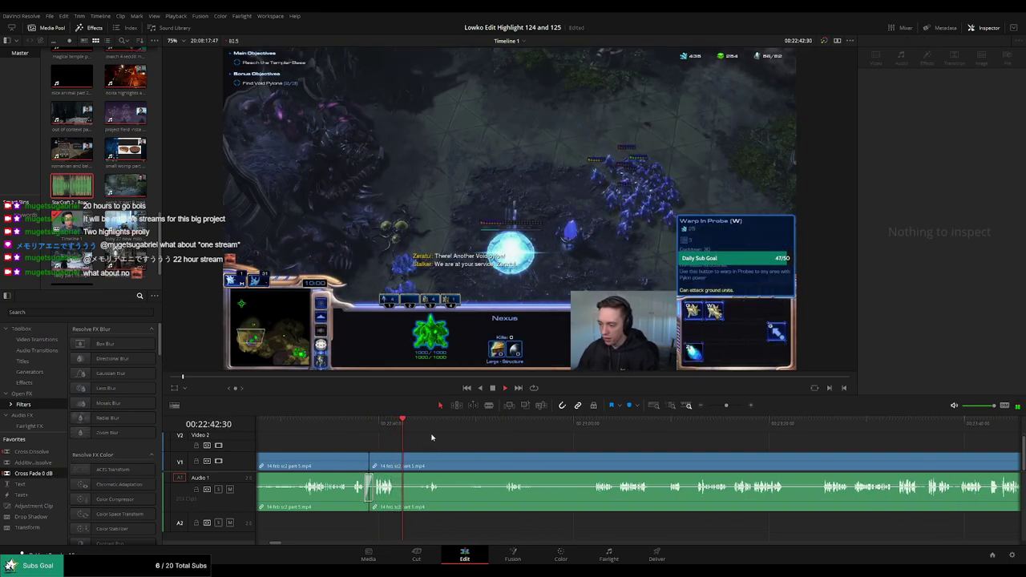
Cut out a second dull stretch and add a Cross Fade 0 dB on the A1 audio join
{"action": "left_click", "coordinate": [422, 433]}
{"action": "scroll", "coordinate": [449, 446], "scroll_direction": "right", "scroll_amount": 2}
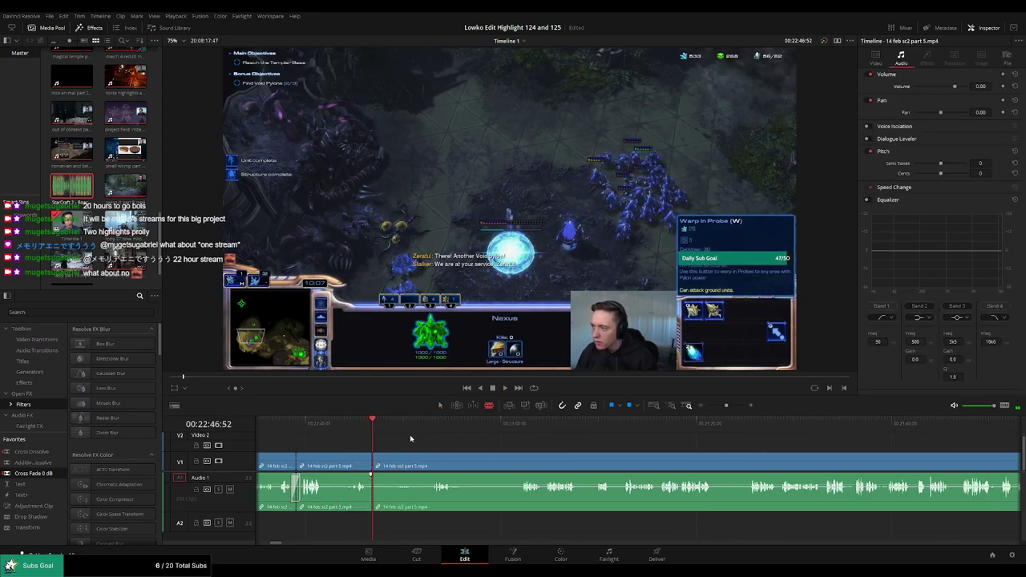
{"action": "key", "text": "ctrl+b"}
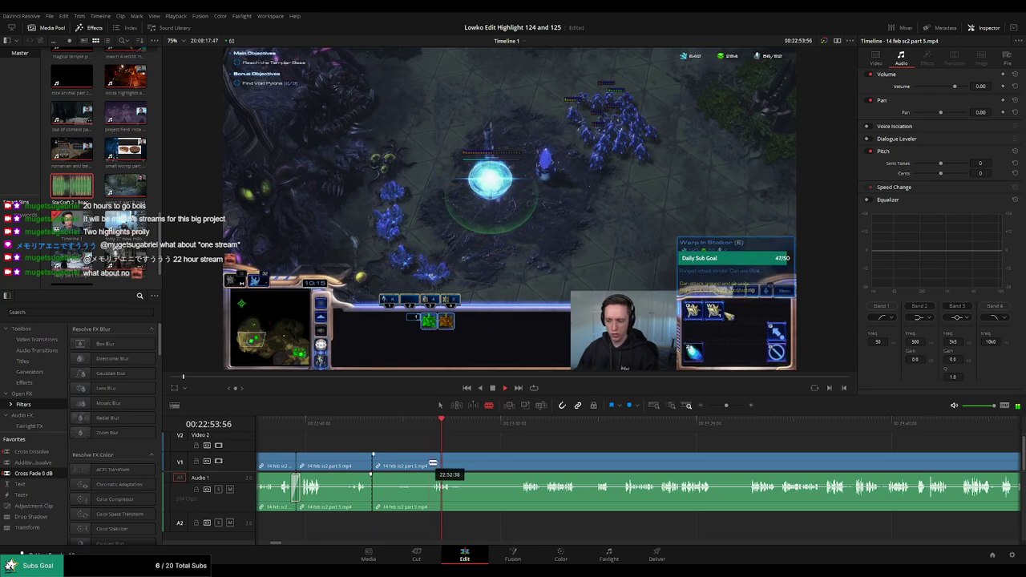
{"action": "left_click", "coordinate": [425, 465]}
{"action": "key", "text": "Delete"}
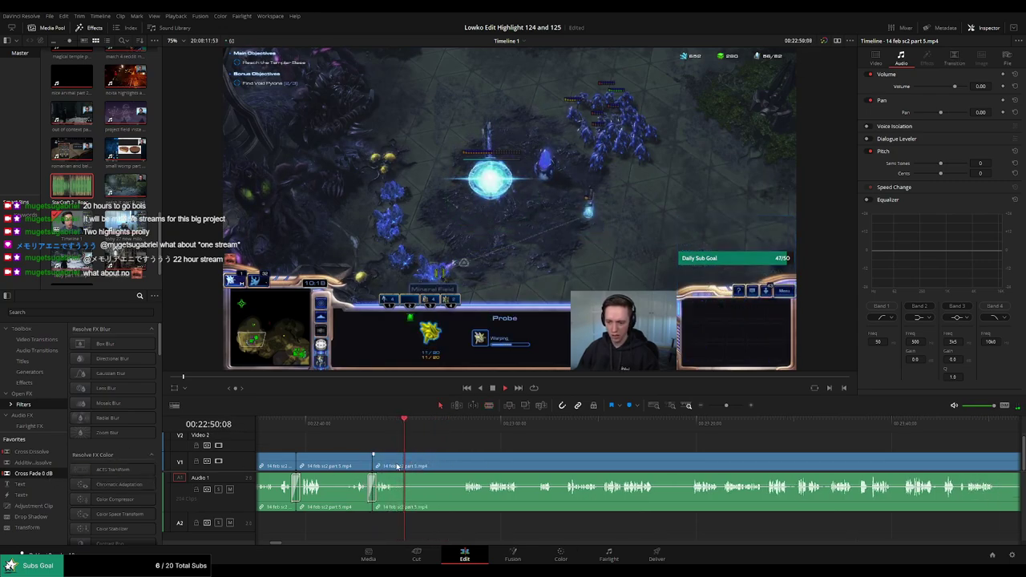
{"action": "left_click", "coordinate": [465, 427]}
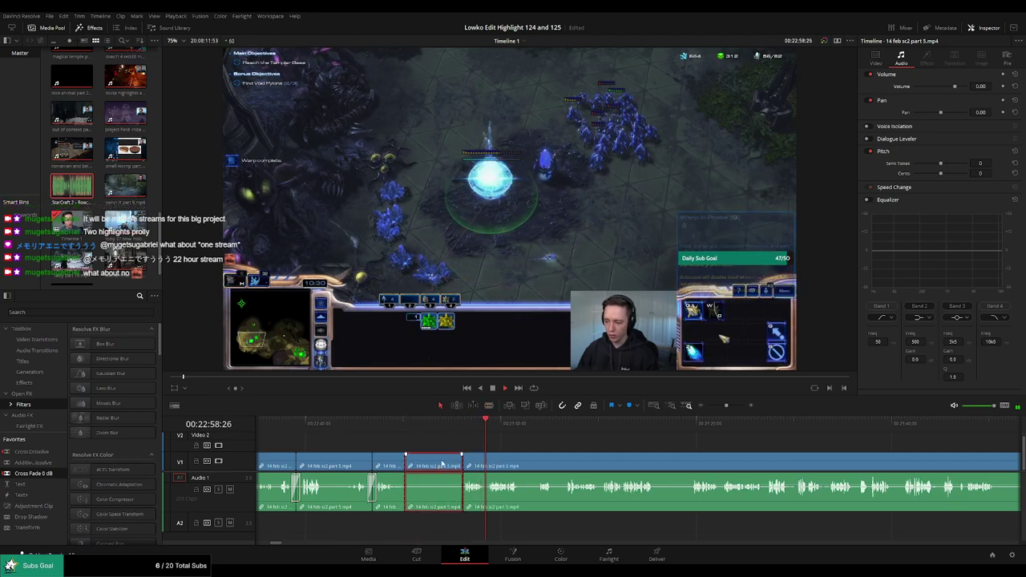
{"action": "key", "text": "Delete"}
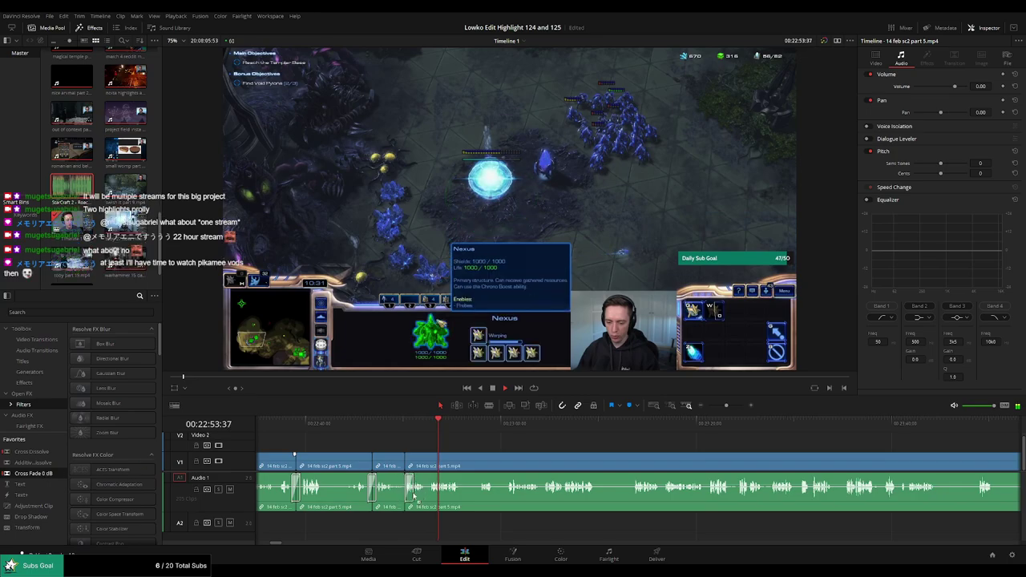
{"action": "left_click_drag", "start_coordinate": [46, 474], "coordinate": [405, 486]}
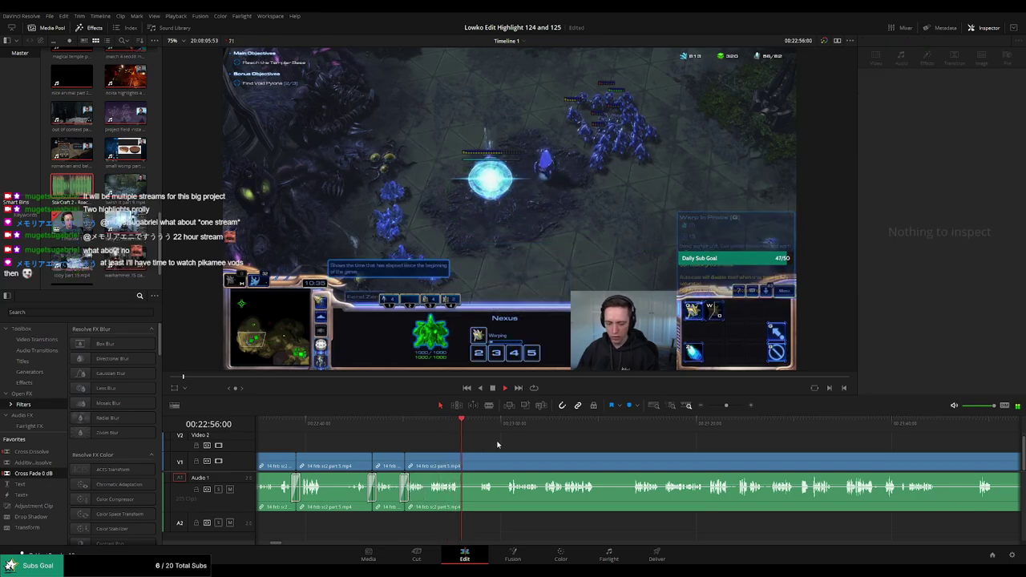
{"action": "left_click", "coordinate": [453, 427]}
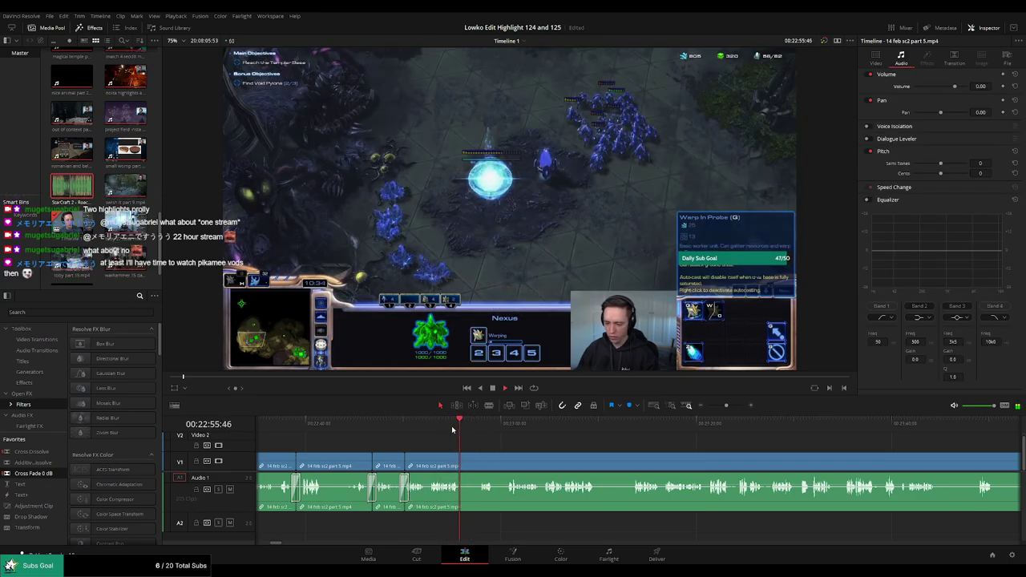
Split the footage where the game menu opens and remove the accidental transition at the cut
{"action": "key", "text": "ctrl+b"}
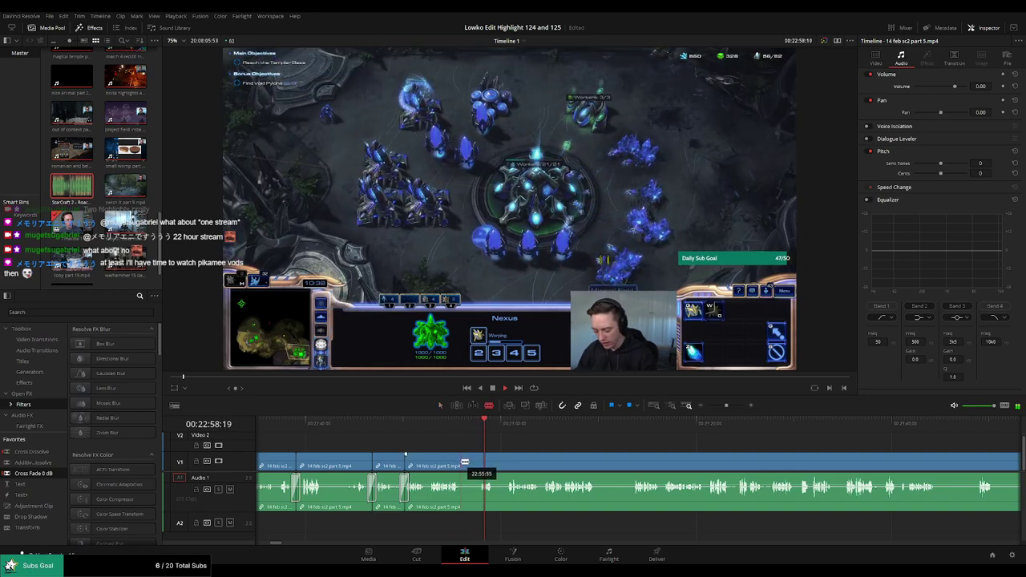
{"action": "key", "text": "ctrl+t"}
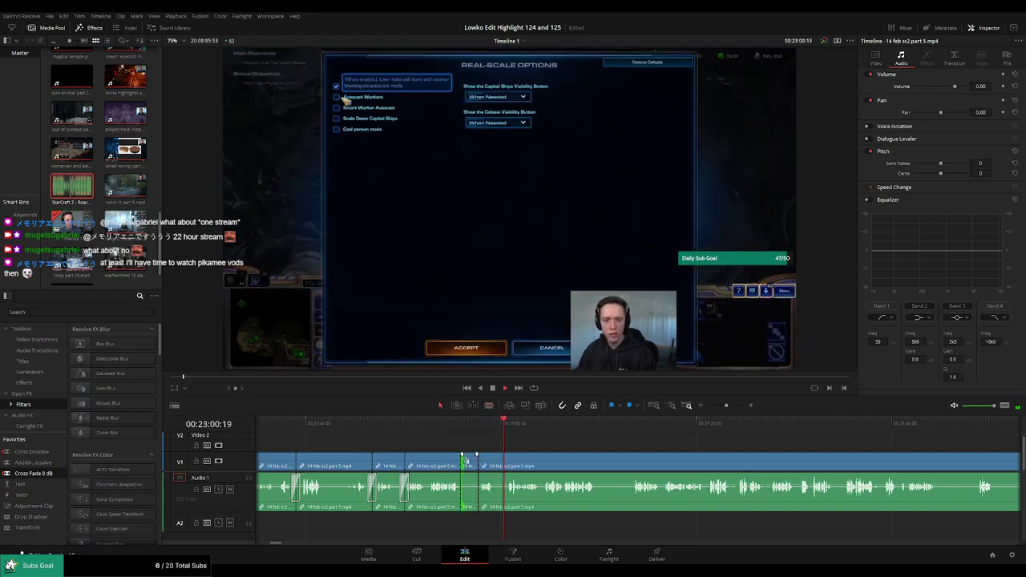
{"action": "key", "text": "Delete"}
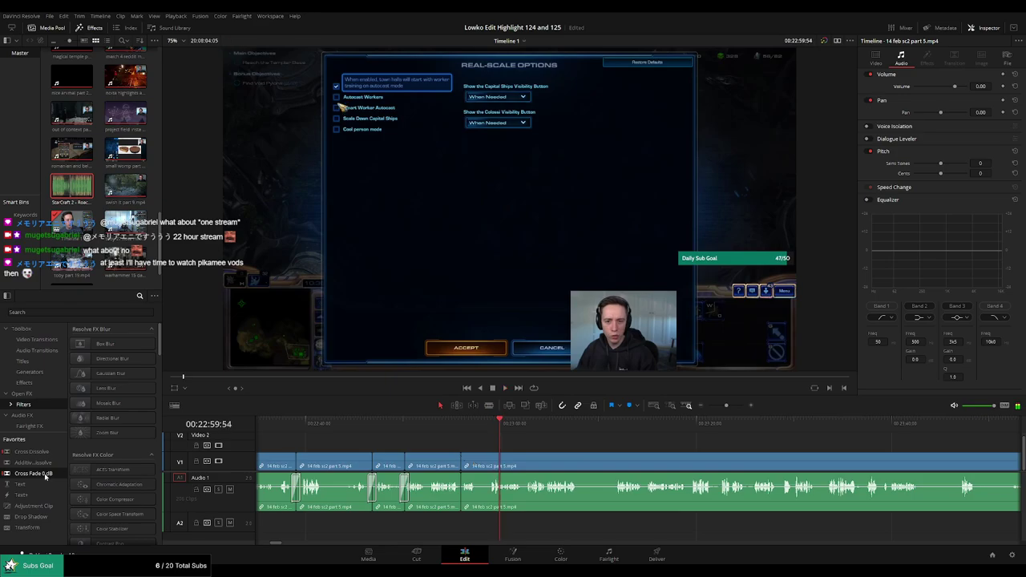
{"action": "left_click", "coordinate": [481, 438]}
{"action": "scroll", "coordinate": [442, 442], "scroll_direction": "right", "scroll_amount": 3}
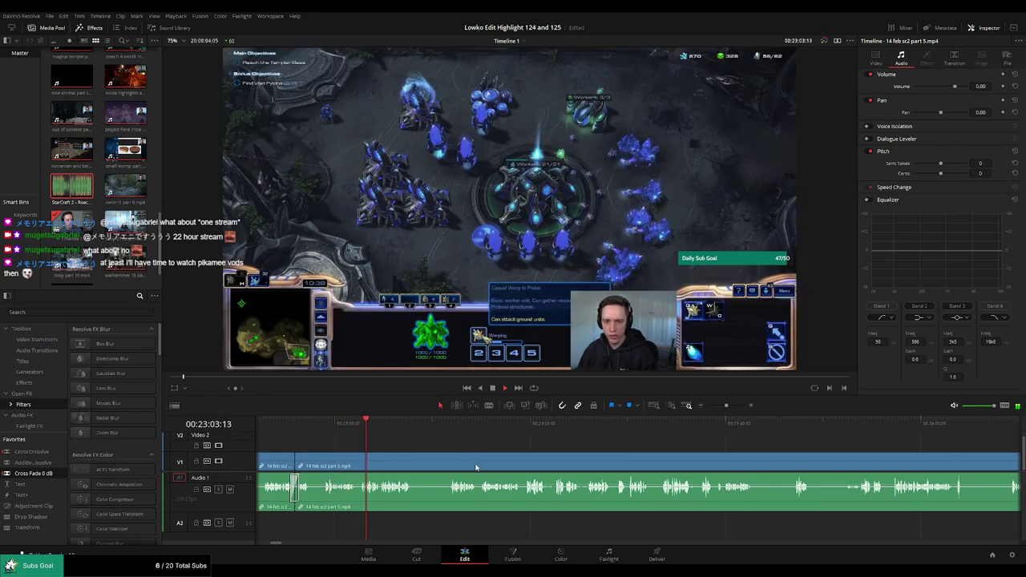
{"action": "scroll", "coordinate": [442, 445], "scroll_direction": "right", "scroll_amount": 1}
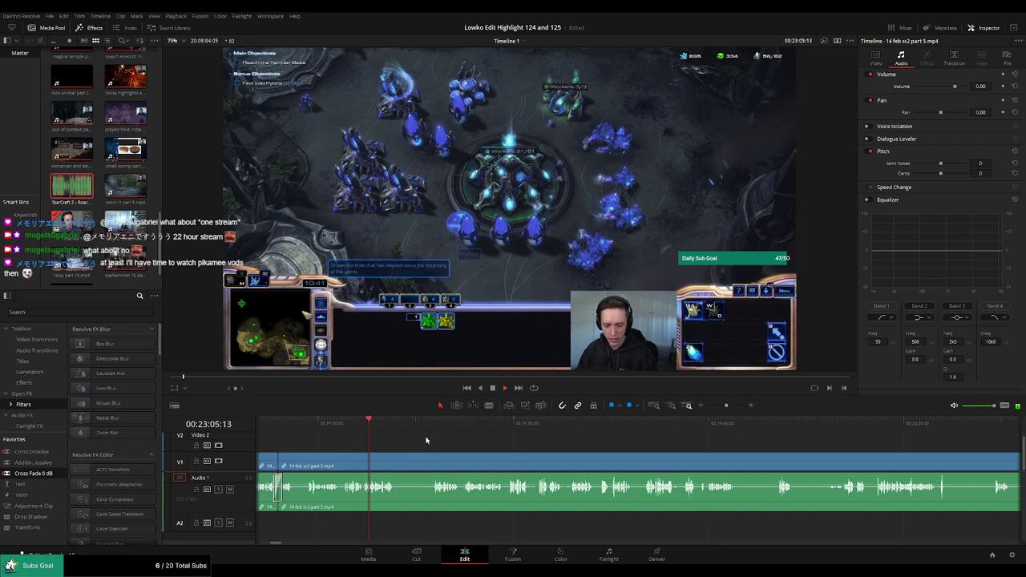
{"action": "scroll", "coordinate": [405, 442], "scroll_direction": "right", "scroll_amount": 2}
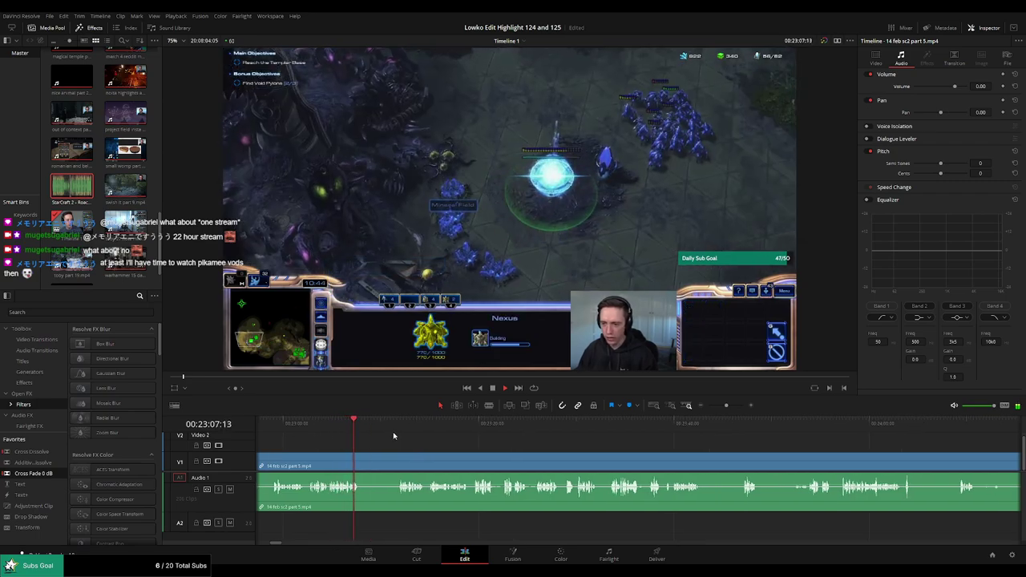
Blade the clip where the menu footage starts and trim that menu footage away
{"action": "left_click", "coordinate": [391, 424]}
{"action": "key", "text": "b"}
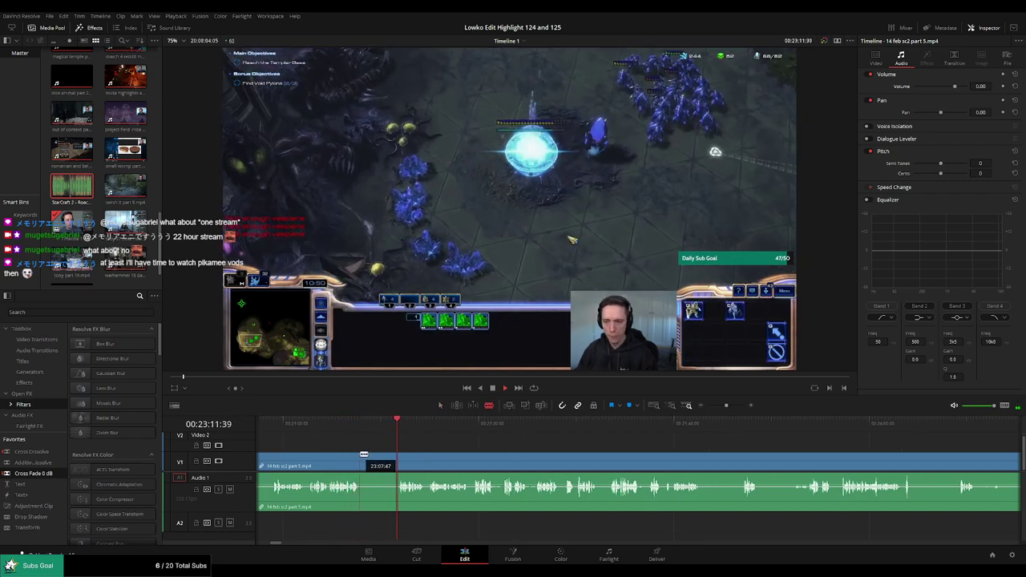
{"action": "left_click", "coordinate": [362, 465]}
{"action": "key", "text": "a"}
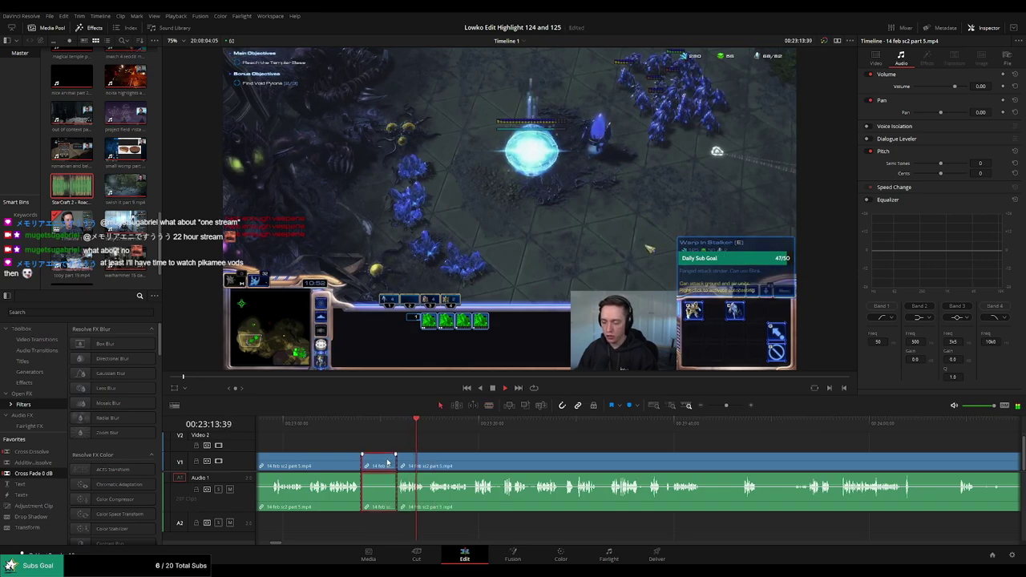
{"action": "scroll", "coordinate": [387, 463], "scroll_direction": "right", "scroll_amount": 2}
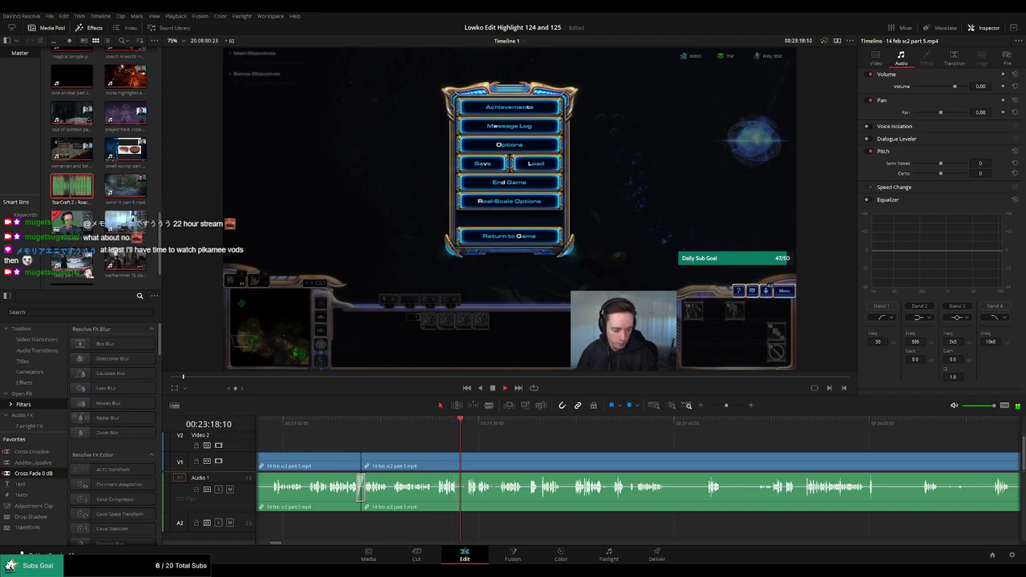
{"action": "scroll", "coordinate": [415, 442], "scroll_direction": "right", "scroll_amount": 3}
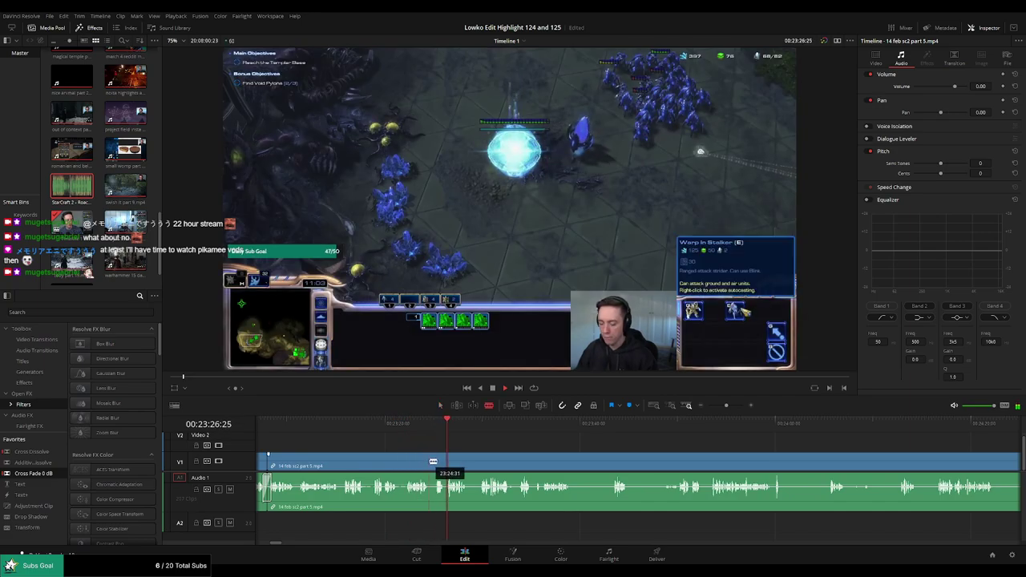
{"action": "left_click_drag", "start_coordinate": [450, 463], "coordinate": [460, 451]}
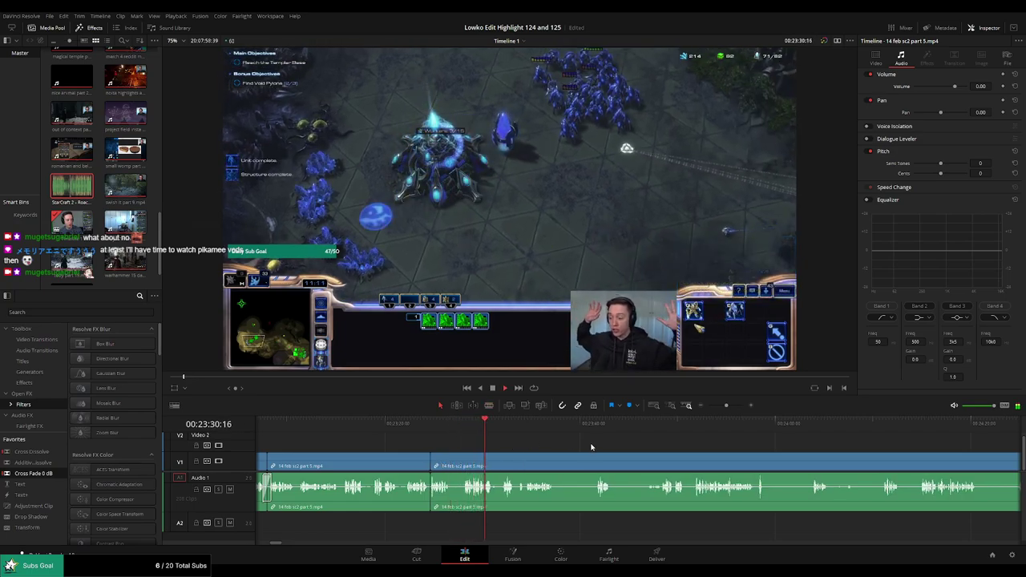
{"action": "left_click_drag", "start_coordinate": [622, 449], "coordinate": [516, 437]}
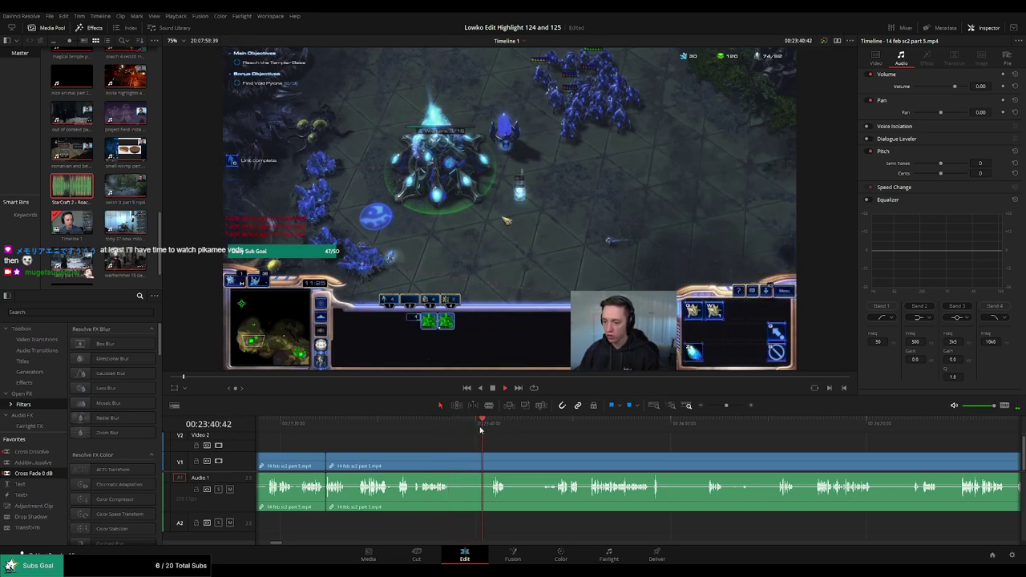
Select the dull stretch between the two cuts and ripple delete it
{"action": "scroll", "coordinate": [473, 434], "scroll_direction": "right", "scroll_amount": 3}
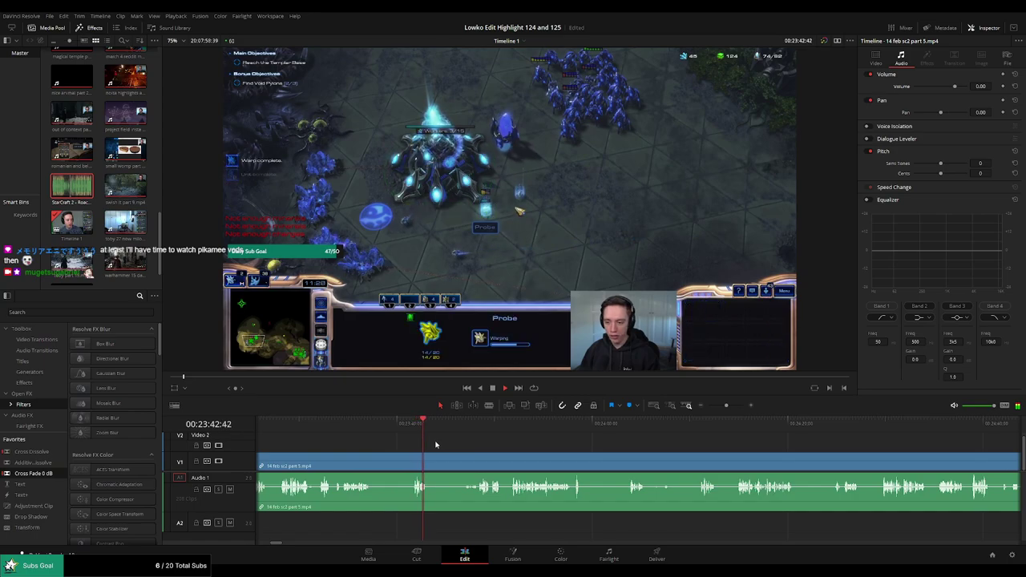
{"action": "left_click", "coordinate": [466, 431]}
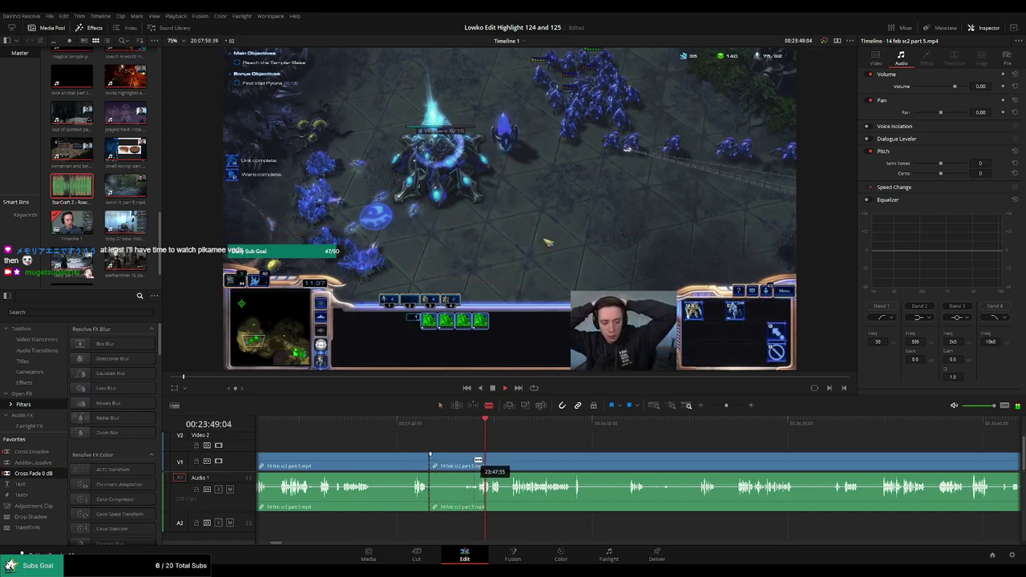
{"action": "left_click", "coordinate": [463, 465]}
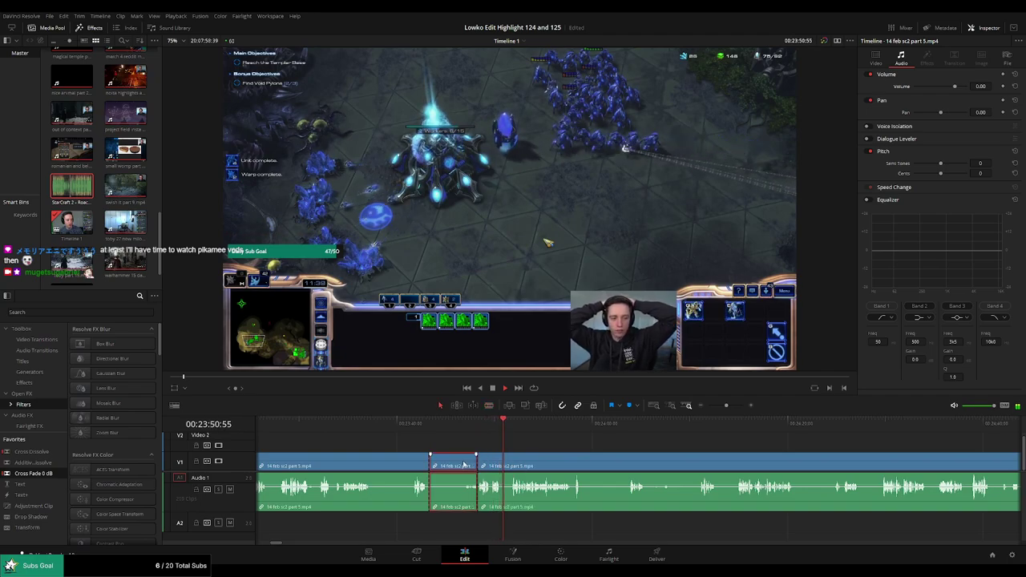
{"action": "key", "text": "Delete"}
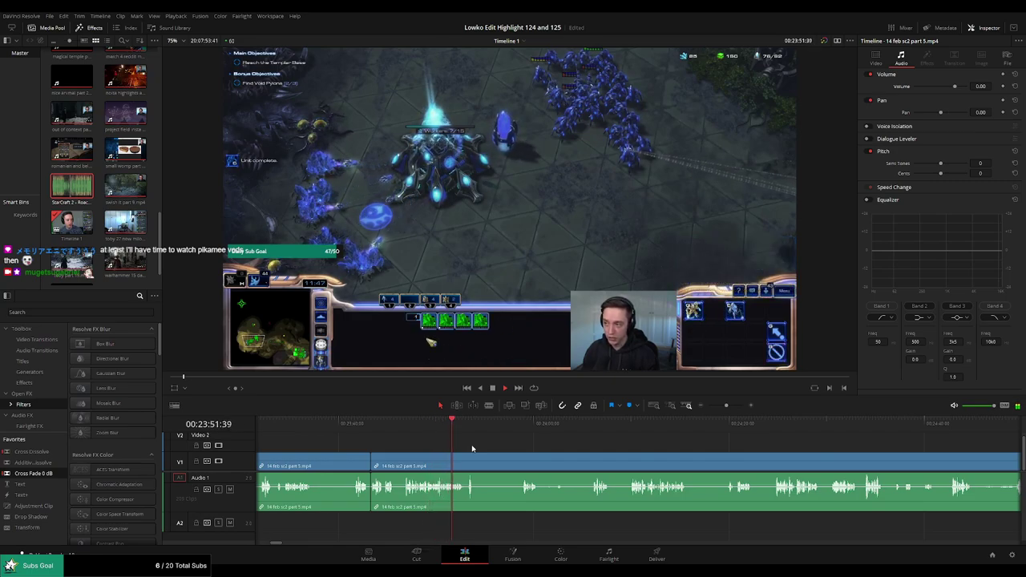
Make three blade cuts further along and ripple delete the short pieces between them
{"action": "scroll", "coordinate": [479, 449], "scroll_direction": "right", "scroll_amount": 2}
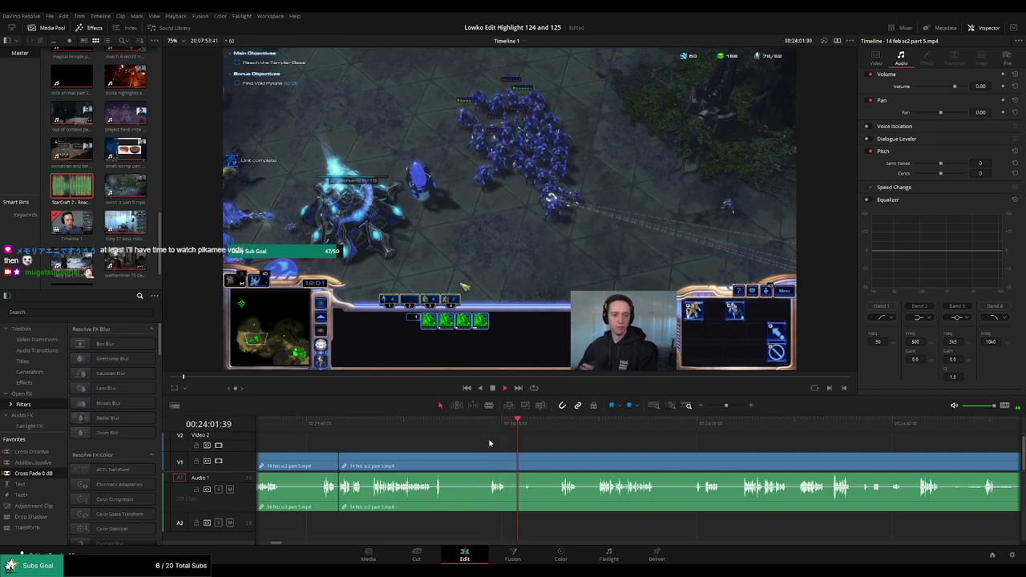
{"action": "key", "text": "b"}
{"action": "left_click", "coordinate": [507, 465]}
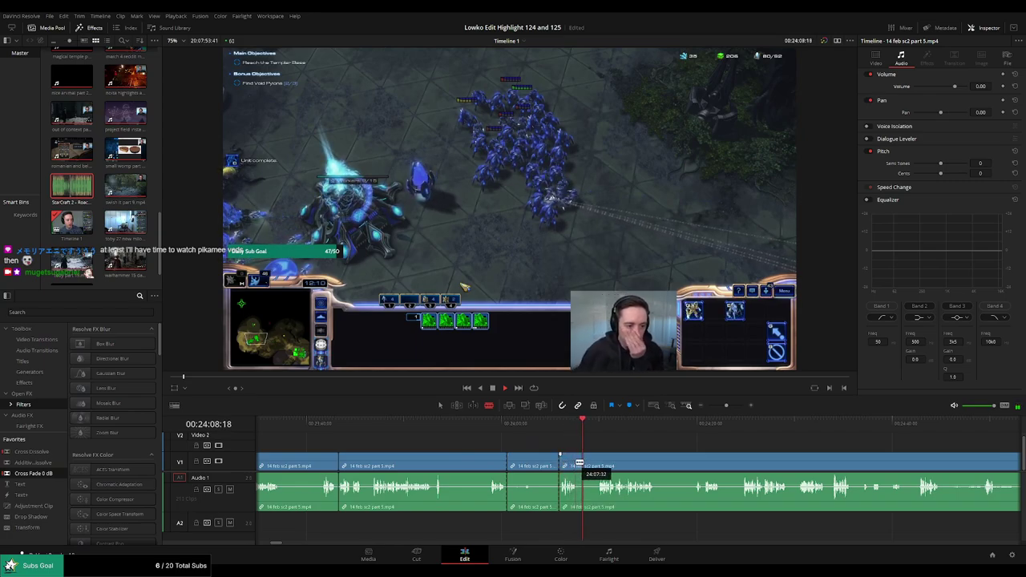
{"action": "left_click", "coordinate": [577, 465]}
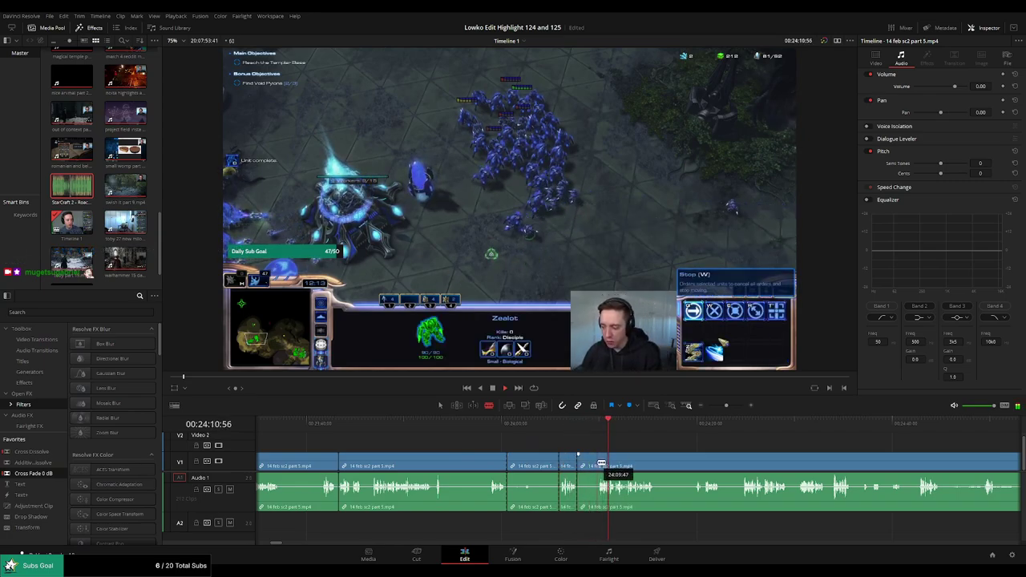
{"action": "left_click", "coordinate": [596, 466]}
{"action": "key", "text": "Delete"}
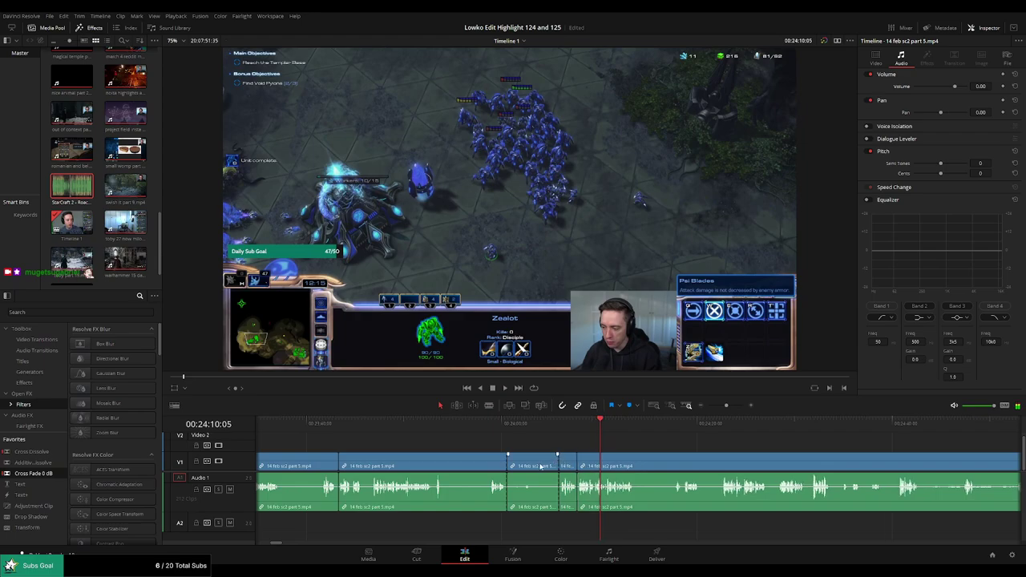
{"action": "key", "text": "Delete"}
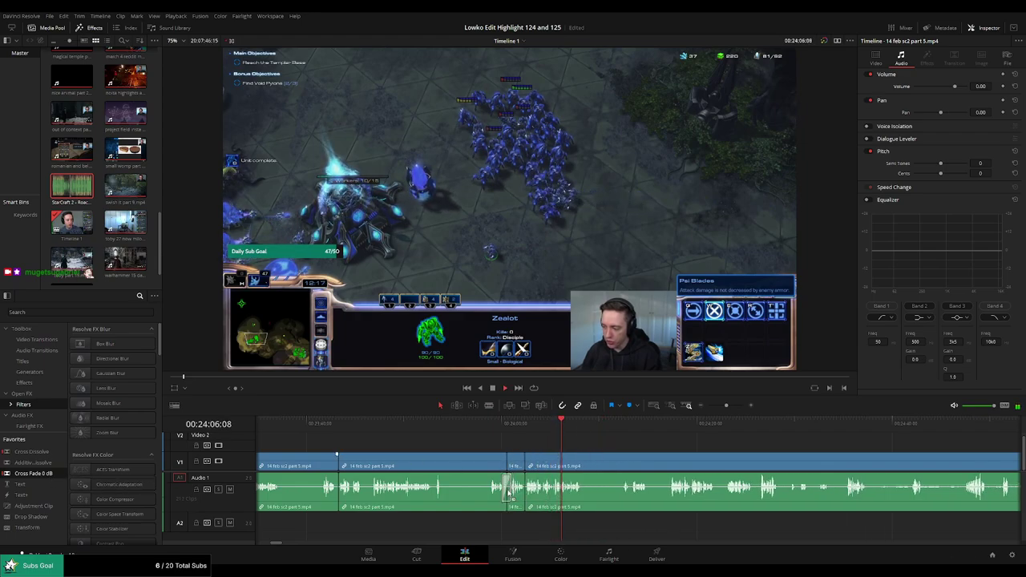
{"action": "left_click", "coordinate": [249, 455]}
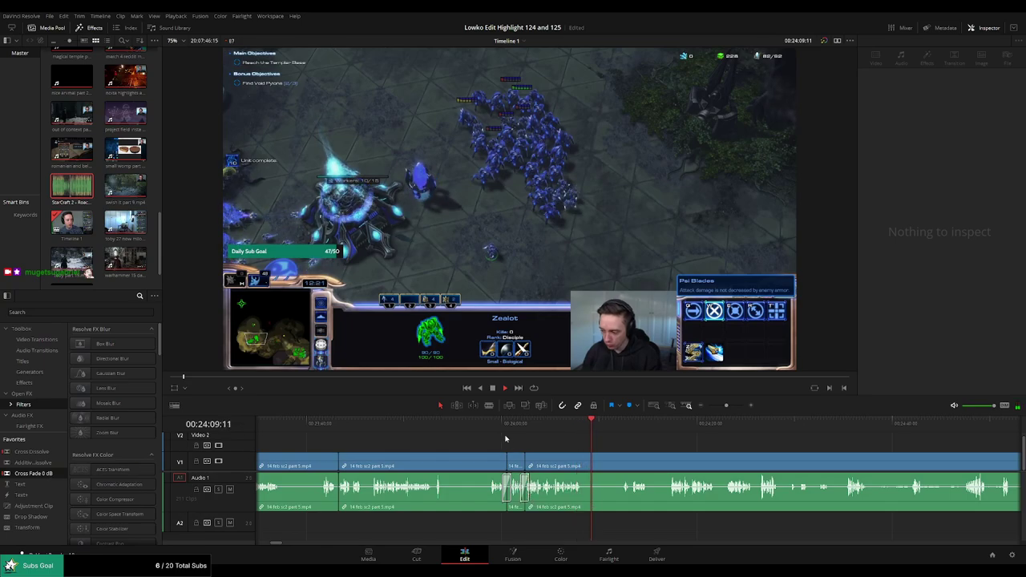
Review the cuts, then isolate and ripple delete another short dull stretch
{"action": "left_click_drag", "start_coordinate": [505, 439], "coordinate": [573, 434]}
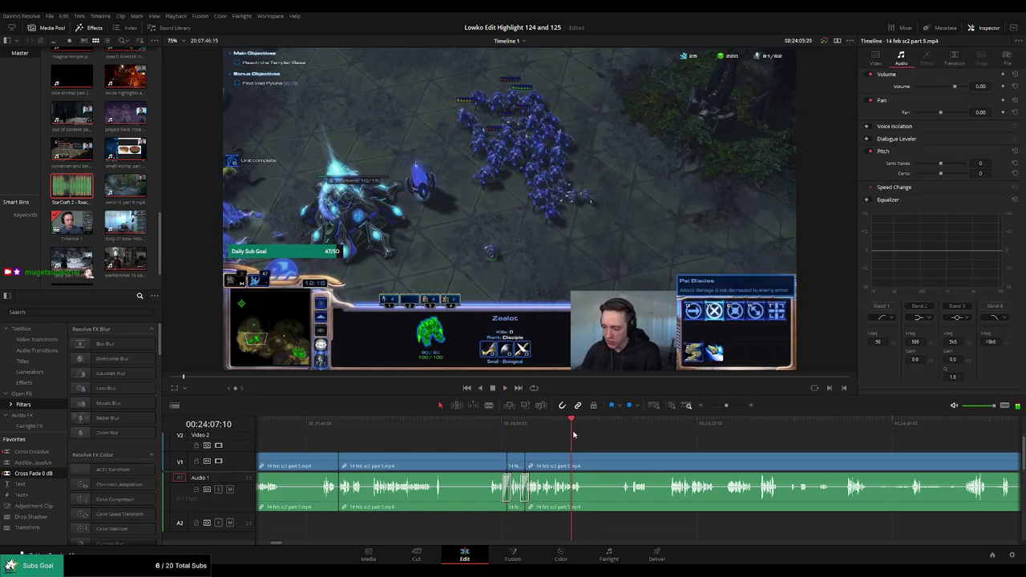
{"action": "scroll", "coordinate": [554, 443], "scroll_direction": "right", "scroll_amount": 4}
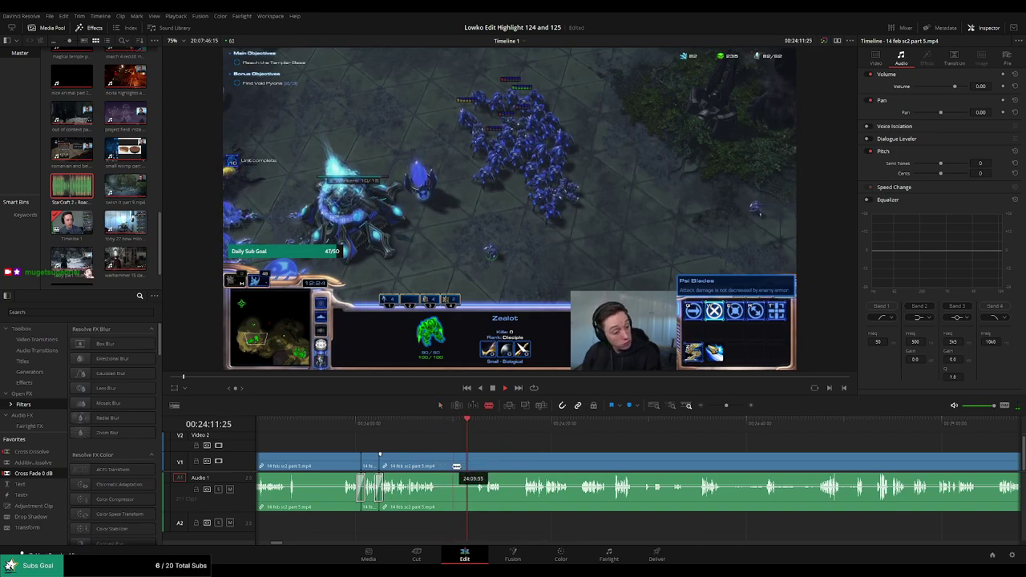
{"action": "scroll", "coordinate": [550, 448], "scroll_direction": "right", "scroll_amount": 2}
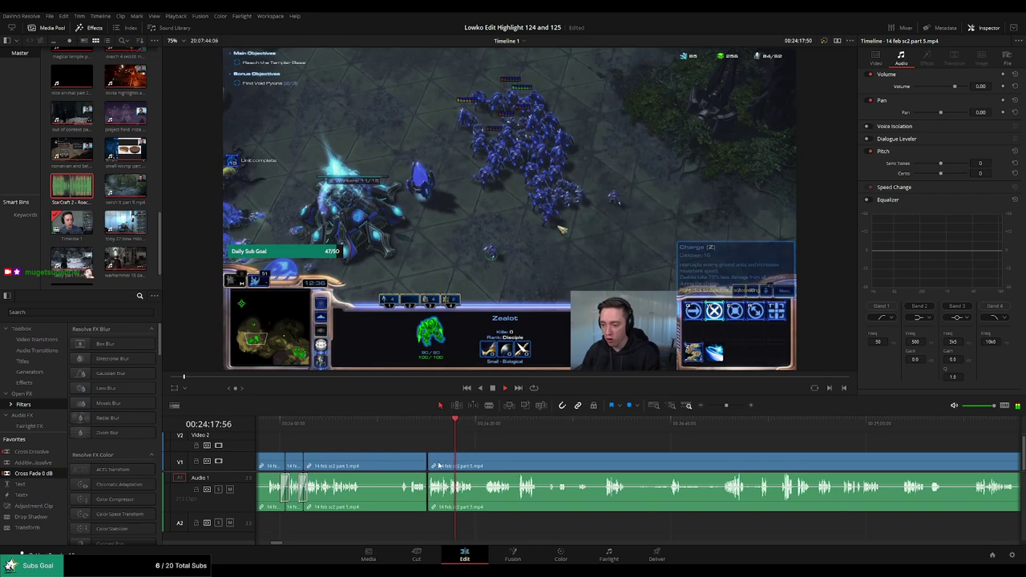
{"action": "key", "text": "Delete"}
{"action": "scroll", "coordinate": [453, 445], "scroll_direction": "right", "scroll_amount": 2}
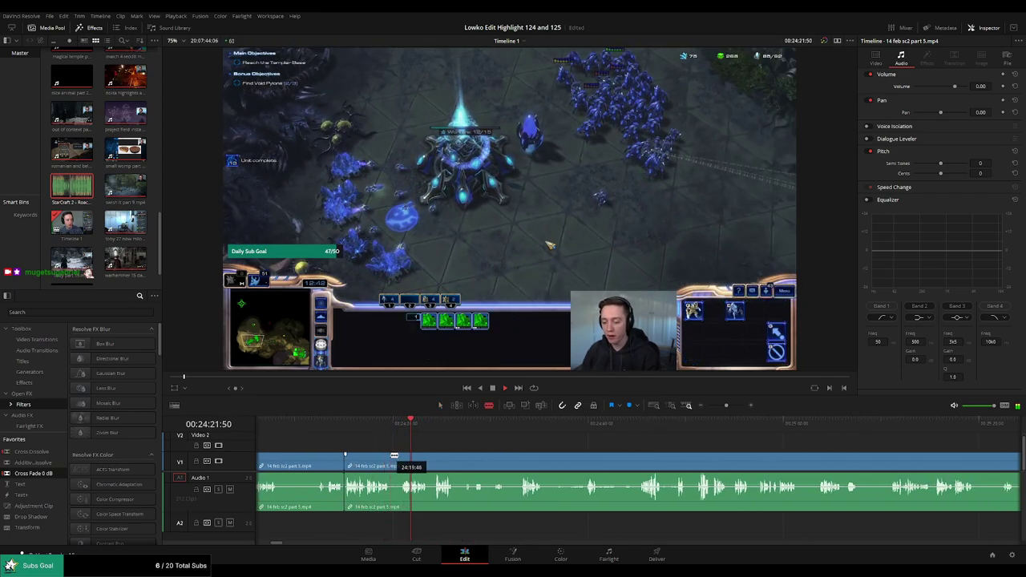
{"action": "left_click", "coordinate": [391, 461]}
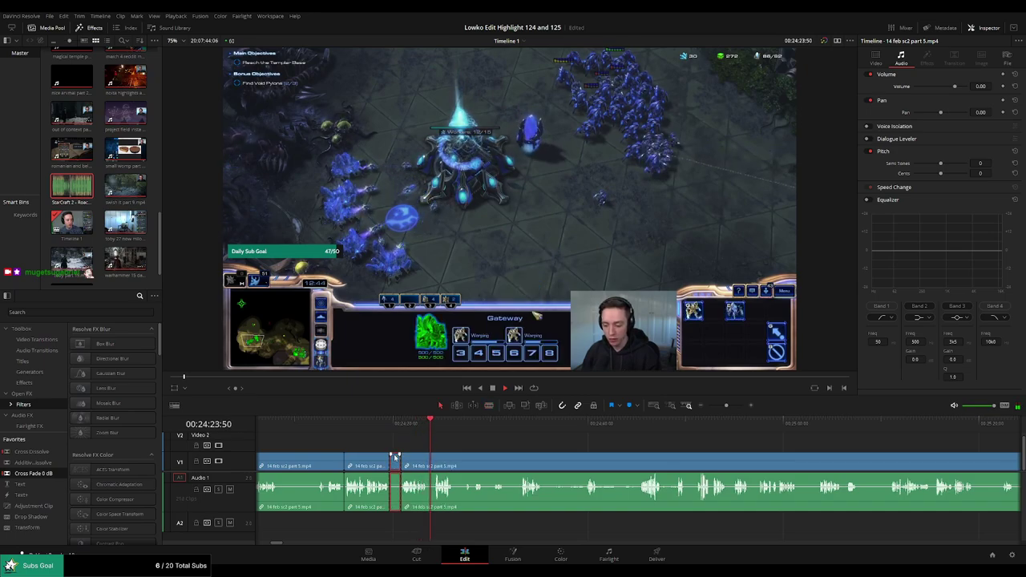
{"action": "key", "text": "Delete"}
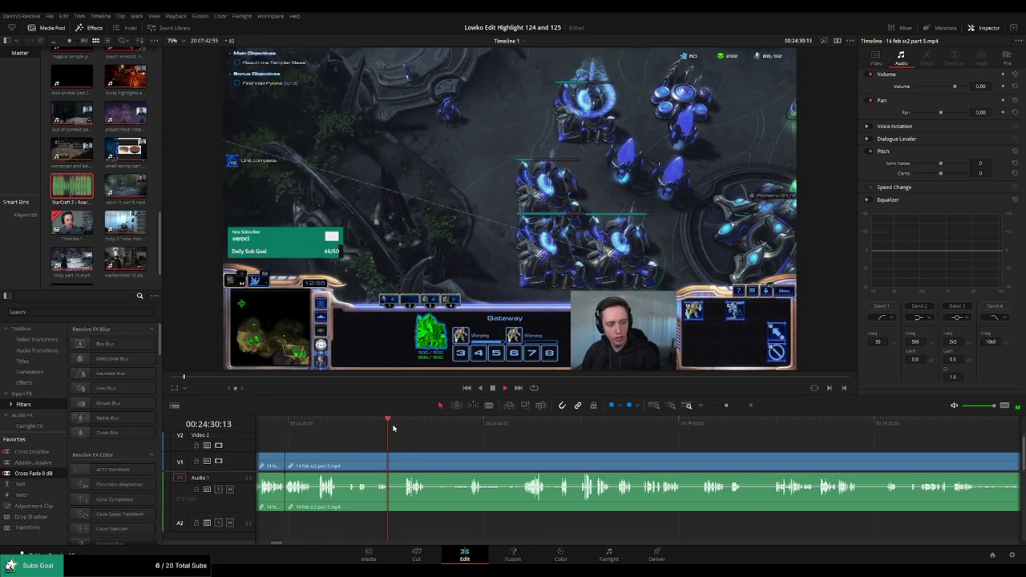
Undo a stray split near 00:24:33 and zoom the timeline in around the playhead
{"action": "left_click", "coordinate": [393, 428]}
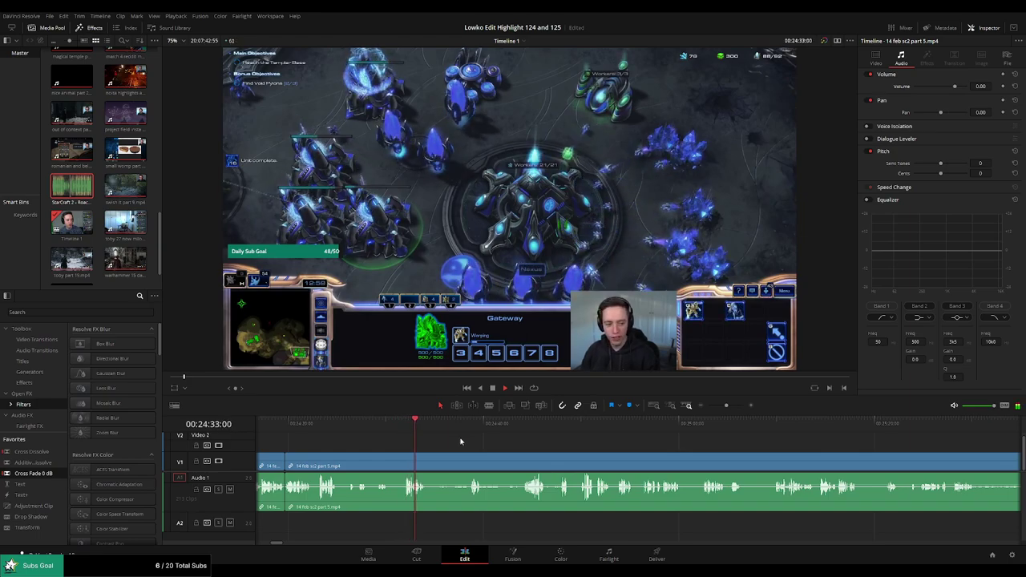
{"action": "key", "text": "b"}
{"action": "left_click", "coordinate": [392, 465]}
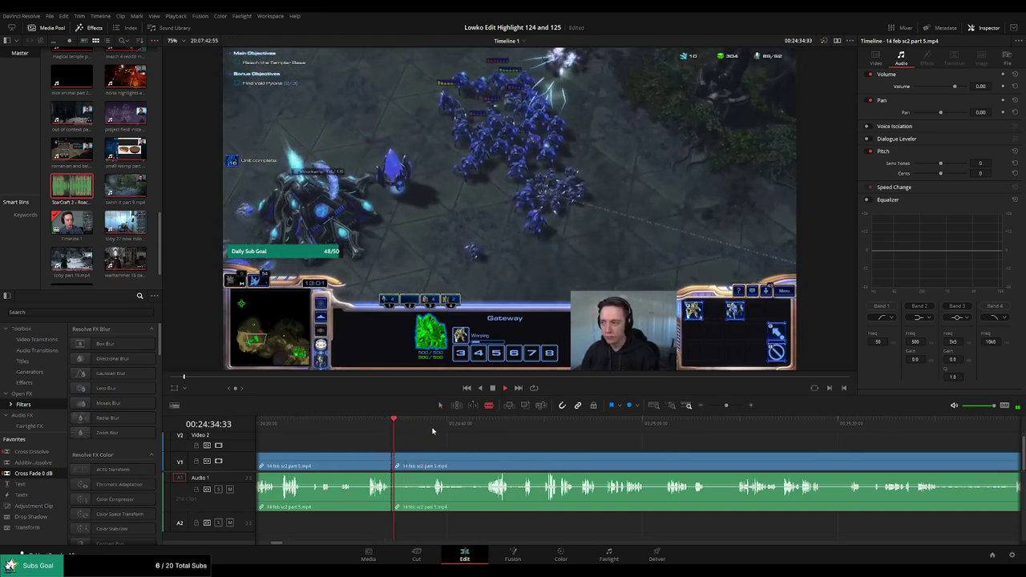
{"action": "left_click", "coordinate": [436, 431]}
{"action": "left_click", "coordinate": [416, 433]}
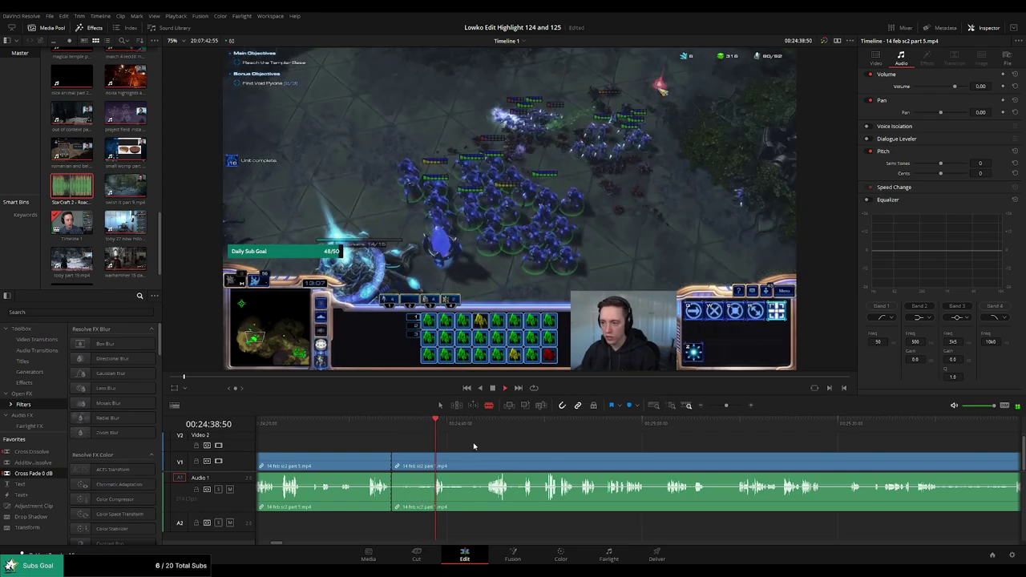
{"action": "key", "text": "ctrl+z"}
{"action": "key", "text": "a"}
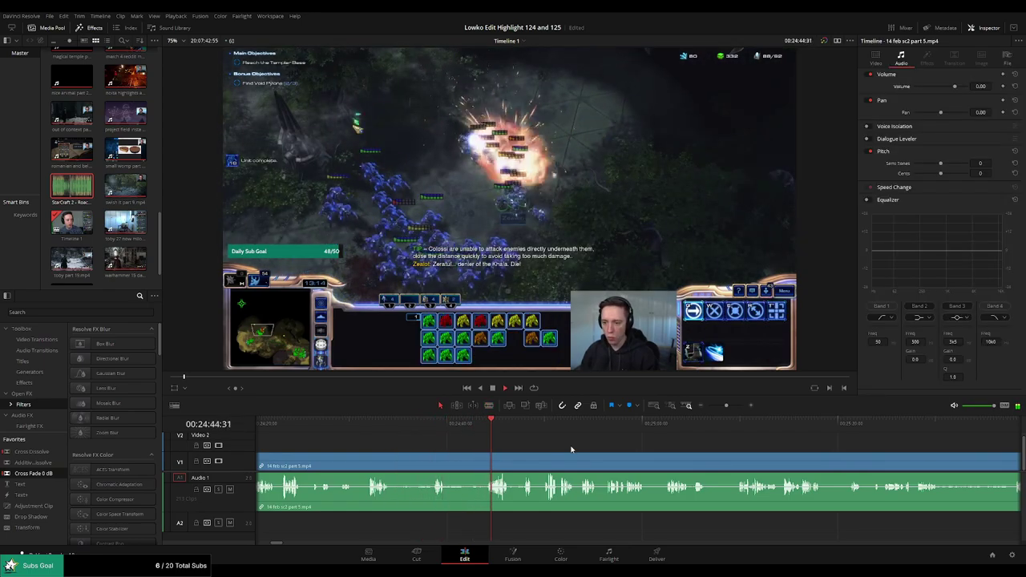
{"action": "scroll", "coordinate": [521, 447], "scroll_direction": "right", "scroll_amount": 3}
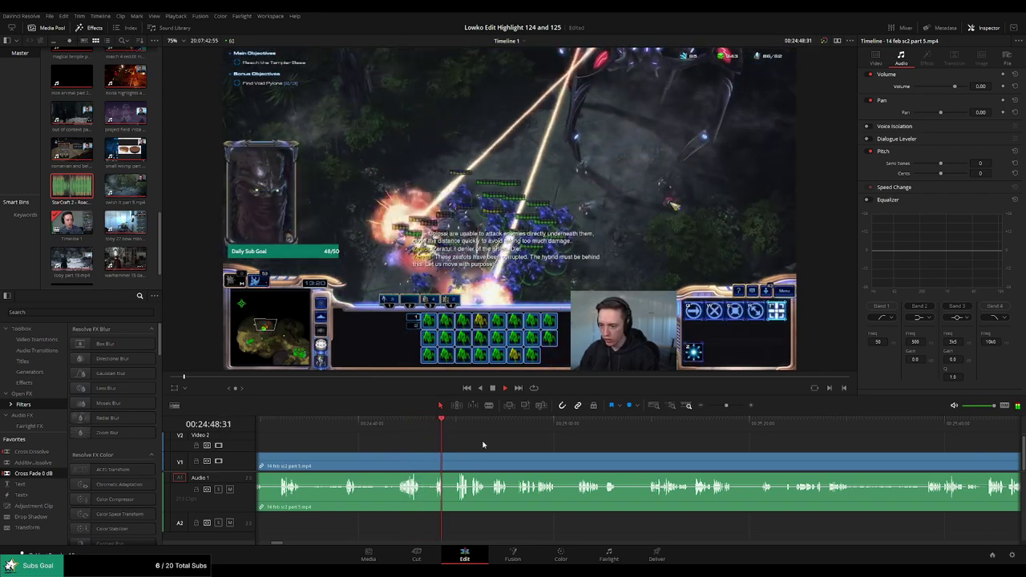
{"action": "left_click", "coordinate": [433, 423]}
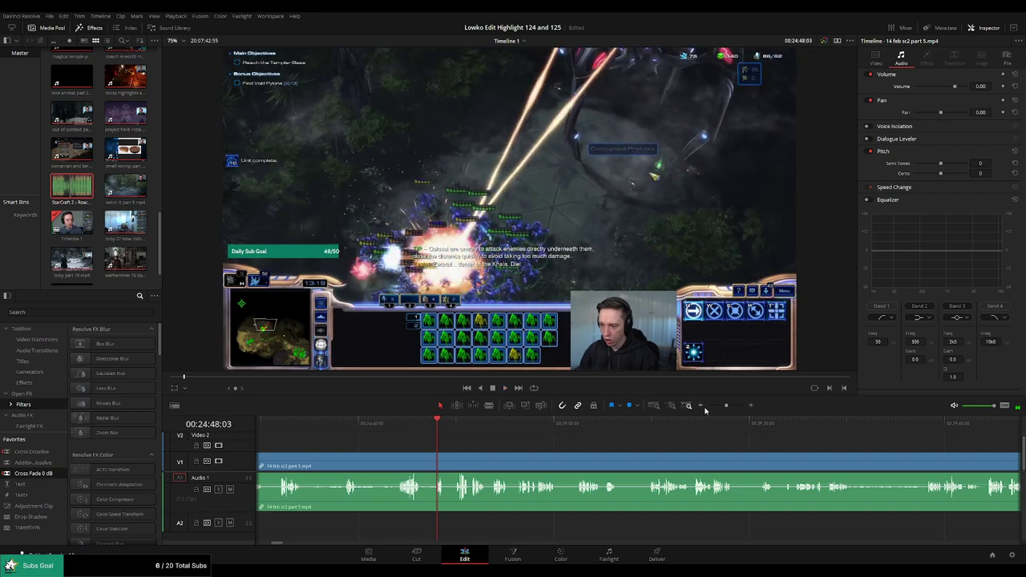
{"action": "left_click_drag", "start_coordinate": [705, 408], "coordinate": [733, 407]}
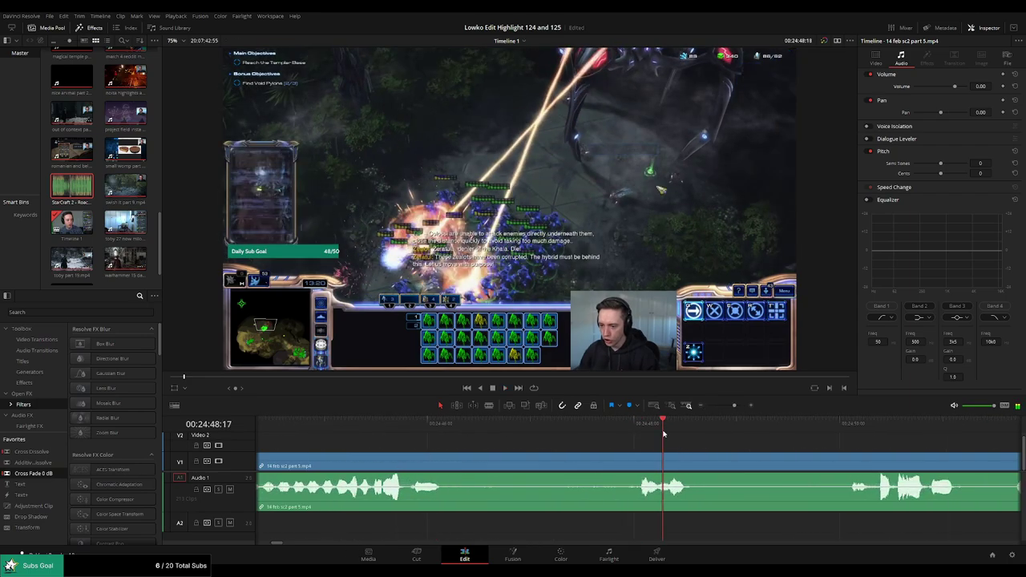
Blade the gameplay near 00:24:45 and drop StarCraft 2 - Roach Quotes.mp3 onto A2 under the cut
{"action": "left_click", "coordinate": [666, 463]}
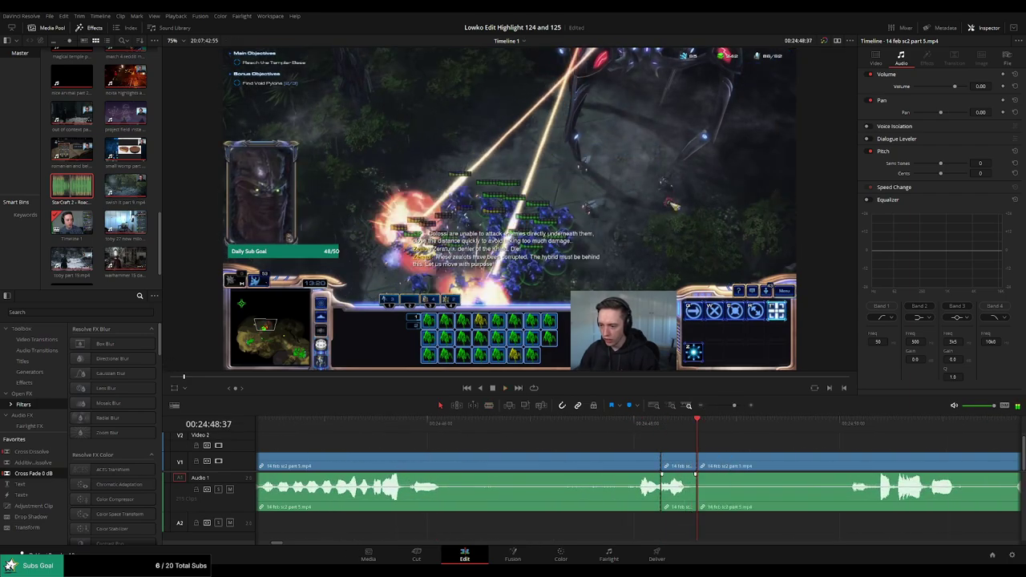
{"action": "mouse_move", "coordinate": [71, 186]}
{"action": "left_mouse_down"}
{"action": "mouse_move", "coordinate": [728, 531]}
{"action": "mouse_move", "coordinate": [697, 529]}
{"action": "left_mouse_up"}
{"action": "type", "text": "-23"}
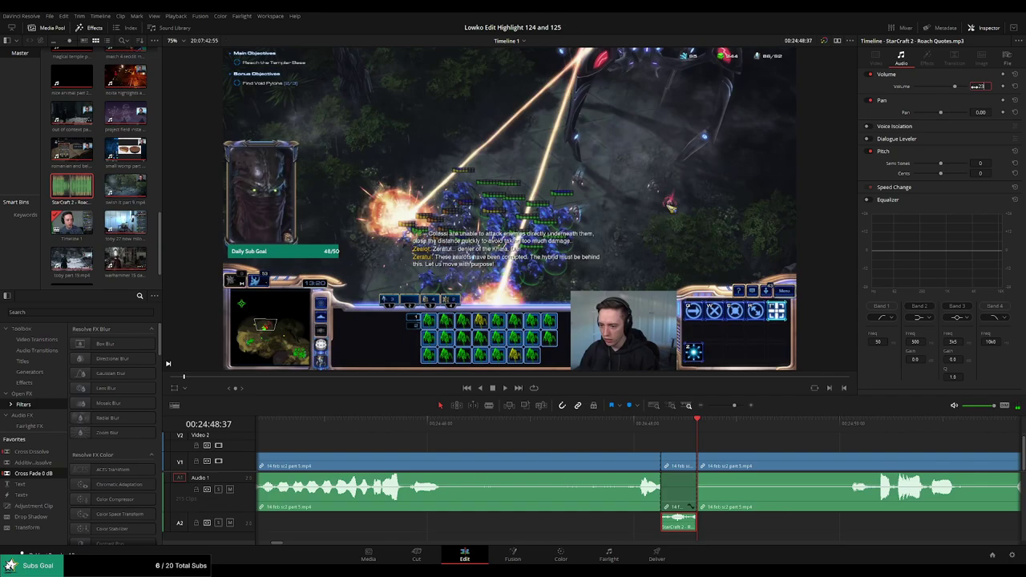
{"action": "left_click", "coordinate": [856, 443]}
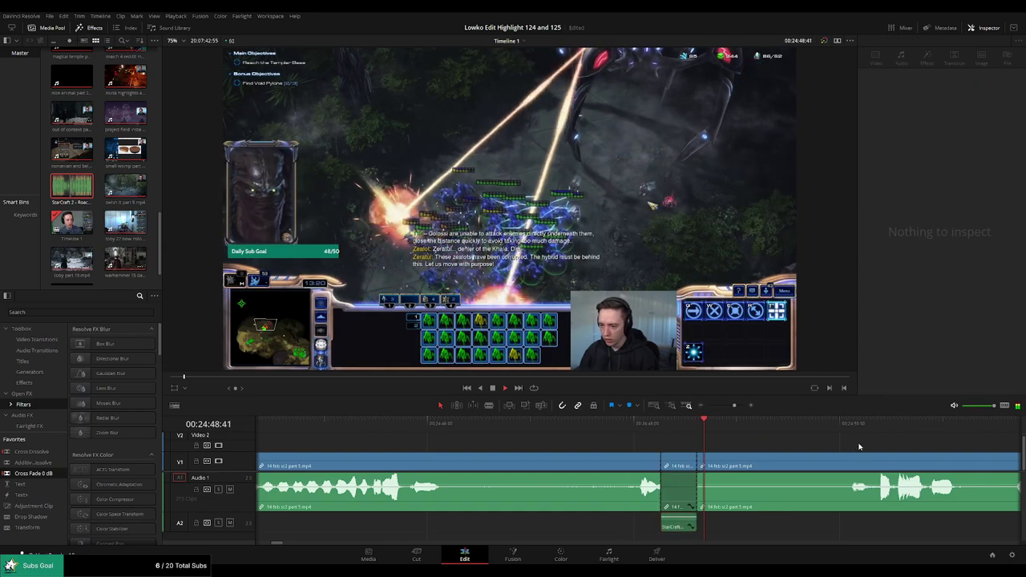
{"action": "left_click_drag", "start_coordinate": [733, 405], "coordinate": [728, 405]}
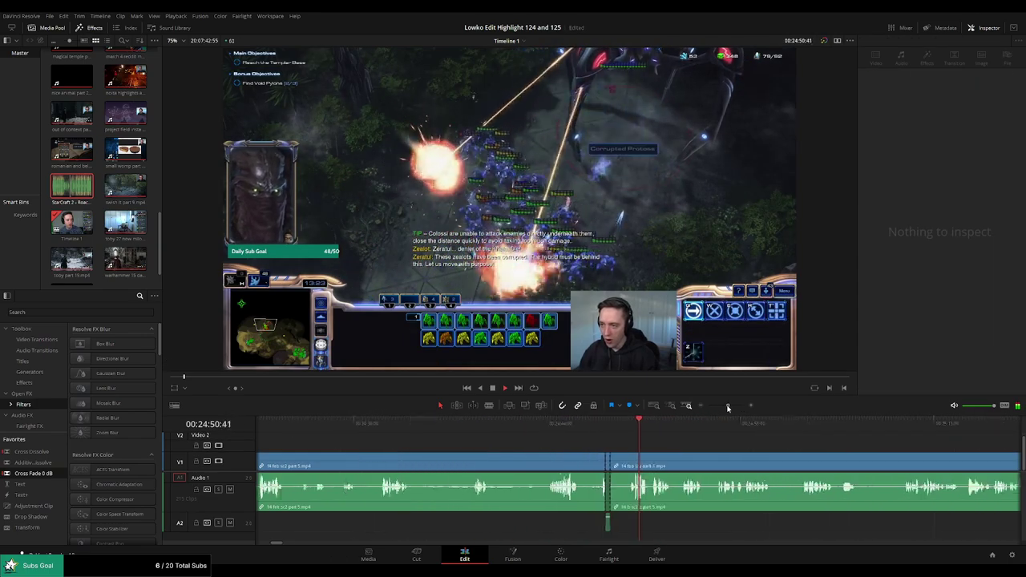
{"action": "scroll", "coordinate": [609, 437], "scroll_direction": "right", "scroll_amount": 5}
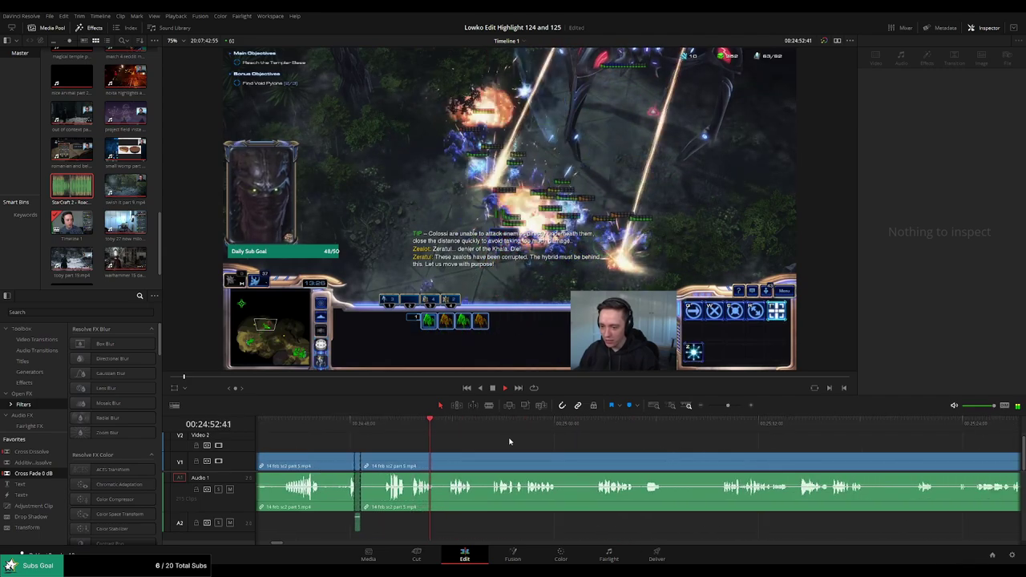
{"action": "scroll", "coordinate": [461, 451], "scroll_direction": "right", "scroll_amount": 1}
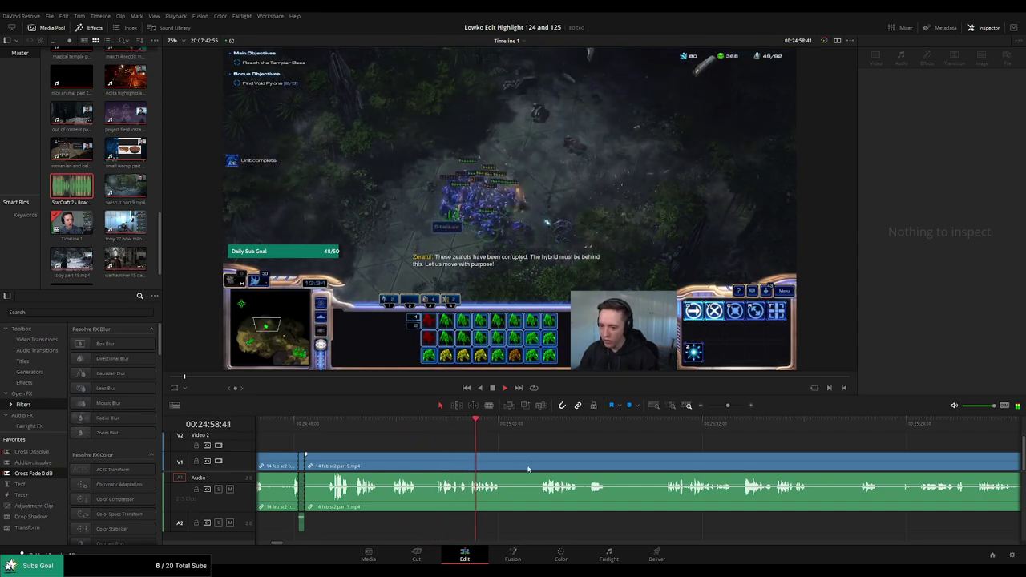
{"action": "scroll", "coordinate": [473, 447], "scroll_direction": "right", "scroll_amount": 1}
Blade around the in-game menu and Real-Scale Options footage and ripple delete it
{"action": "key", "text": "b"}
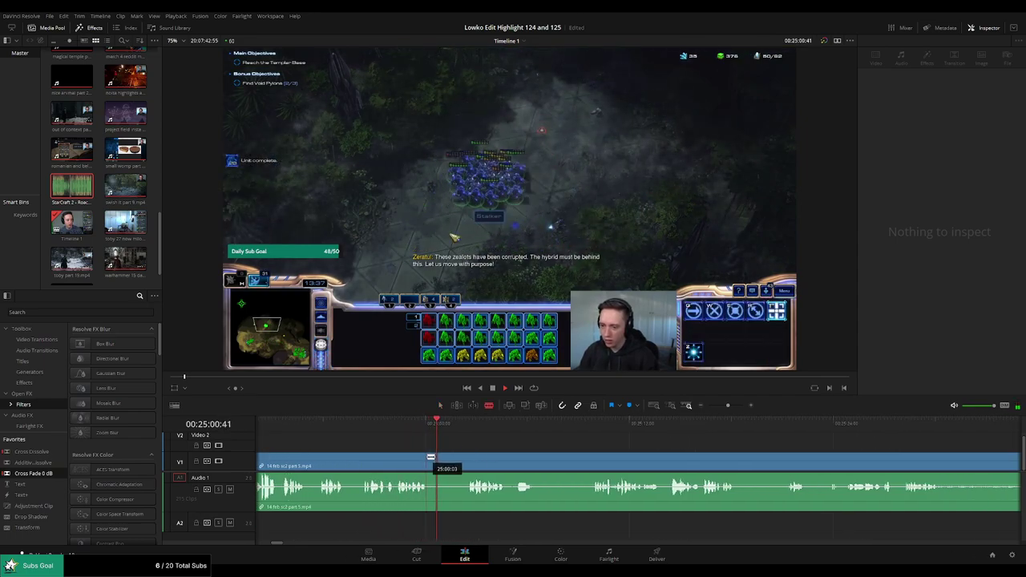
{"action": "left_click", "coordinate": [431, 458]}
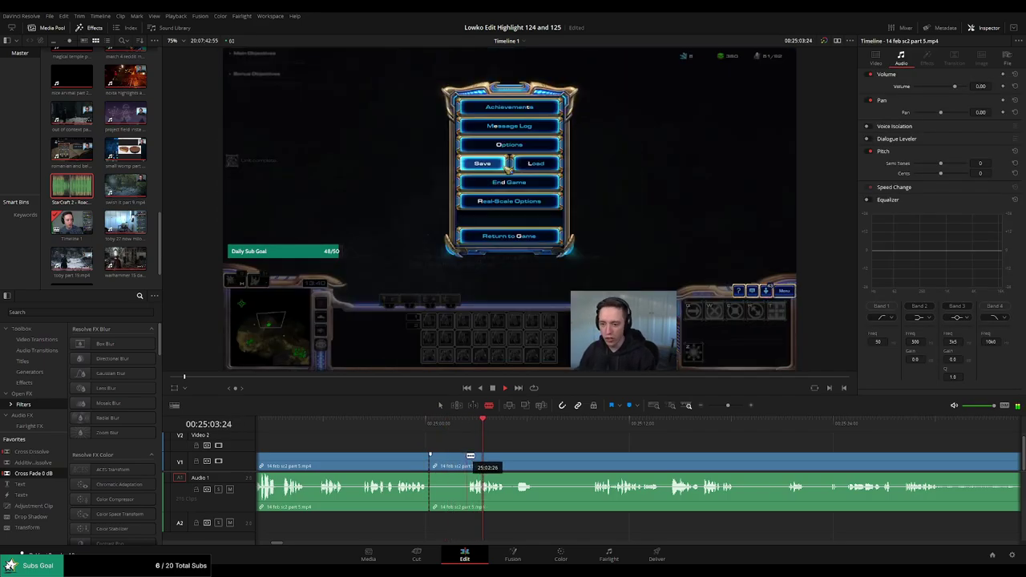
{"action": "key", "text": "Delete"}
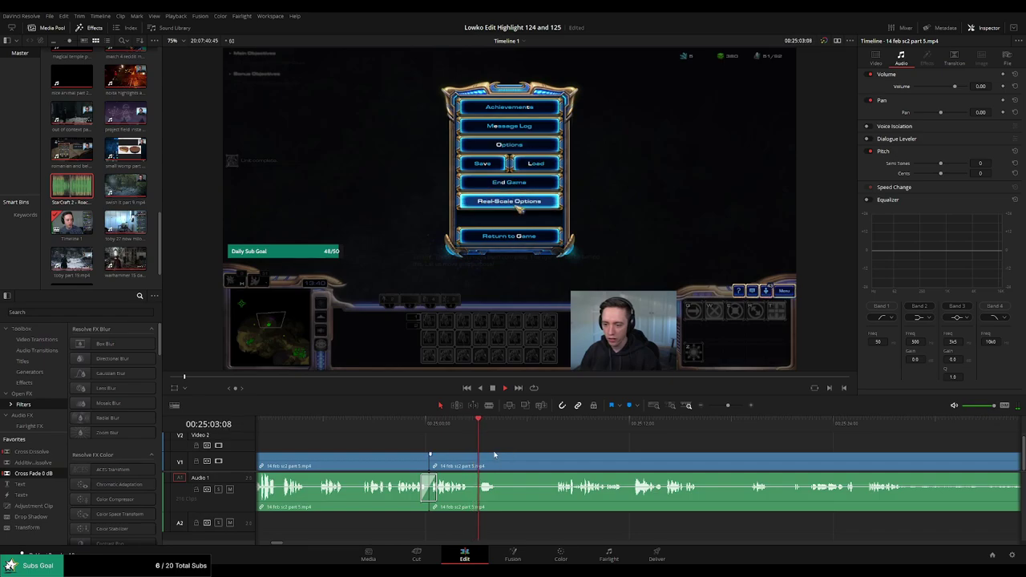
{"action": "left_click", "coordinate": [469, 462]}
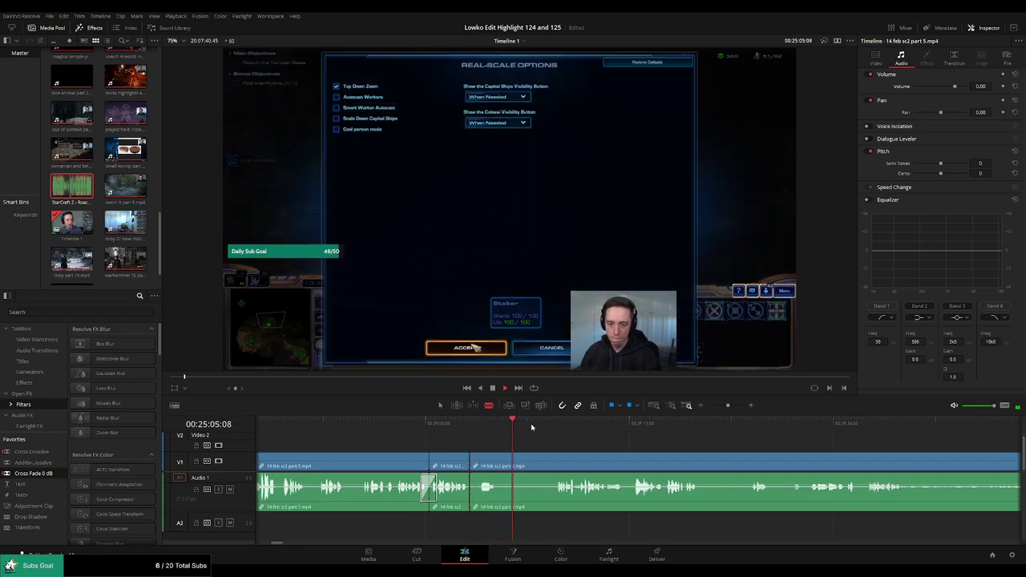
{"action": "left_click", "coordinate": [497, 430]}
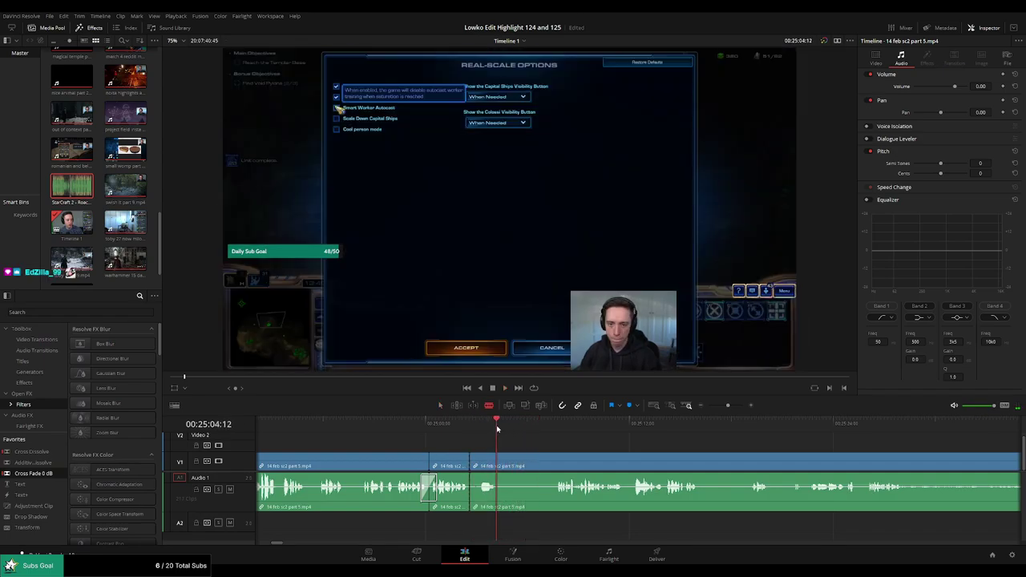
{"action": "left_click", "coordinate": [502, 466]}
{"action": "key", "text": "a"}
{"action": "left_click", "coordinate": [483, 471]}
{"action": "key", "text": "Delete"}
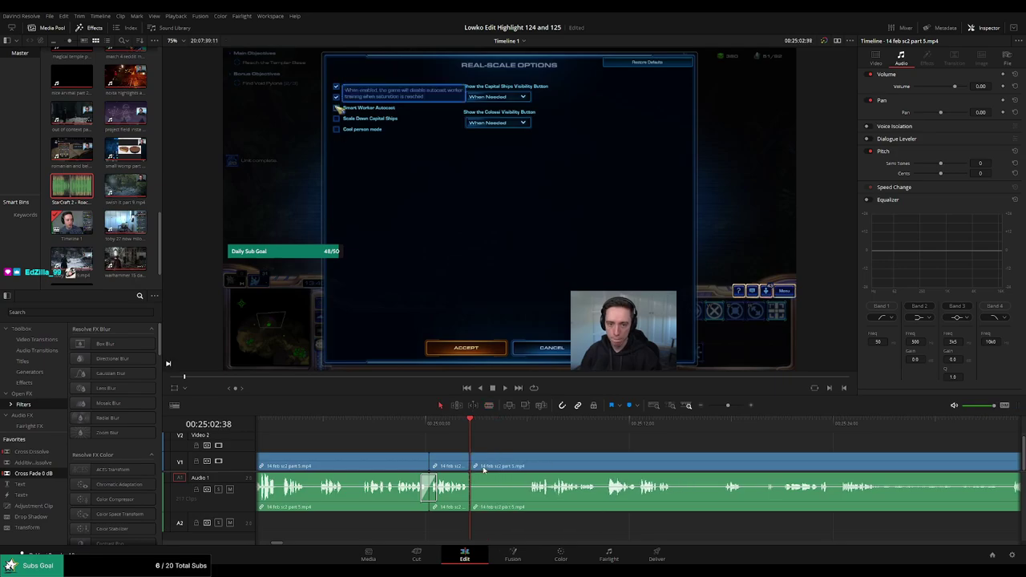
{"action": "key", "text": "space"}
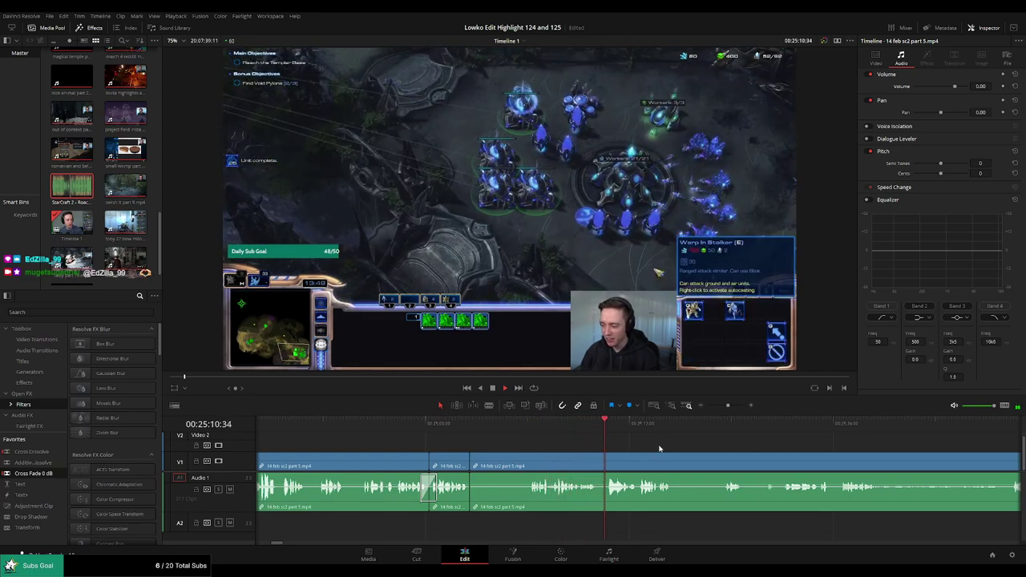
Cut out another dull stretch near 00:25:18 and scrub over the new join
{"action": "scroll", "coordinate": [647, 449], "scroll_direction": "right", "scroll_amount": 3}
{"action": "scroll", "coordinate": [524, 442], "scroll_direction": "right", "scroll_amount": 2}
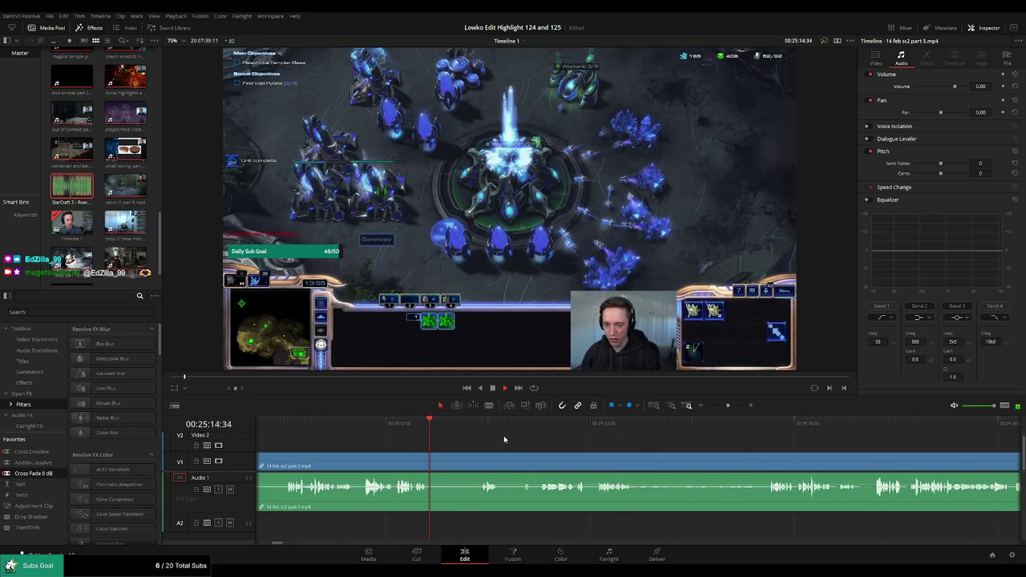
{"action": "left_click", "coordinate": [434, 455]}
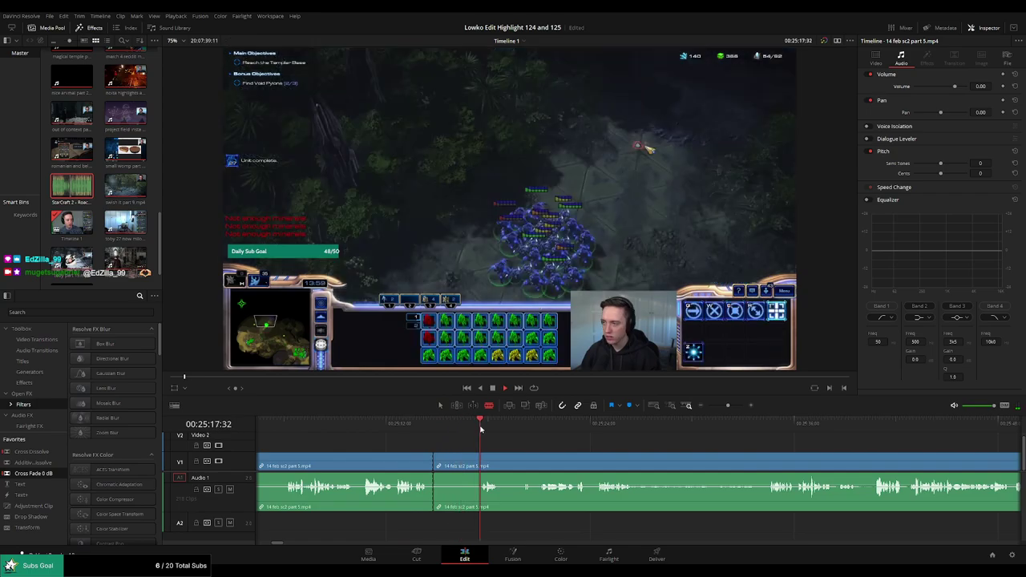
{"action": "left_click", "coordinate": [480, 457]}
{"action": "left_click", "coordinate": [499, 457]}
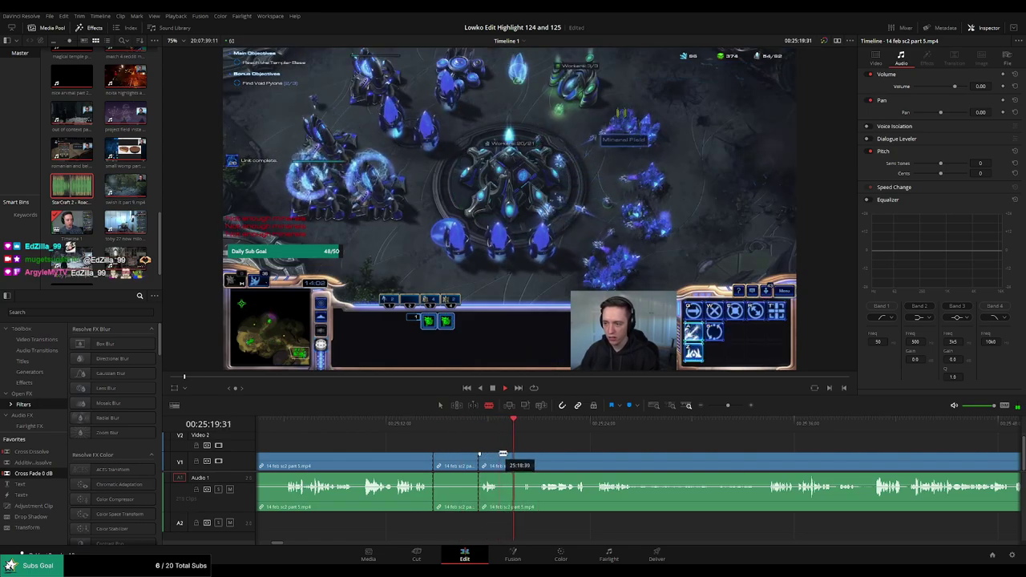
{"action": "key", "text": "a"}
{"action": "left_click", "coordinate": [464, 459]}
{"action": "key", "text": "Delete"}
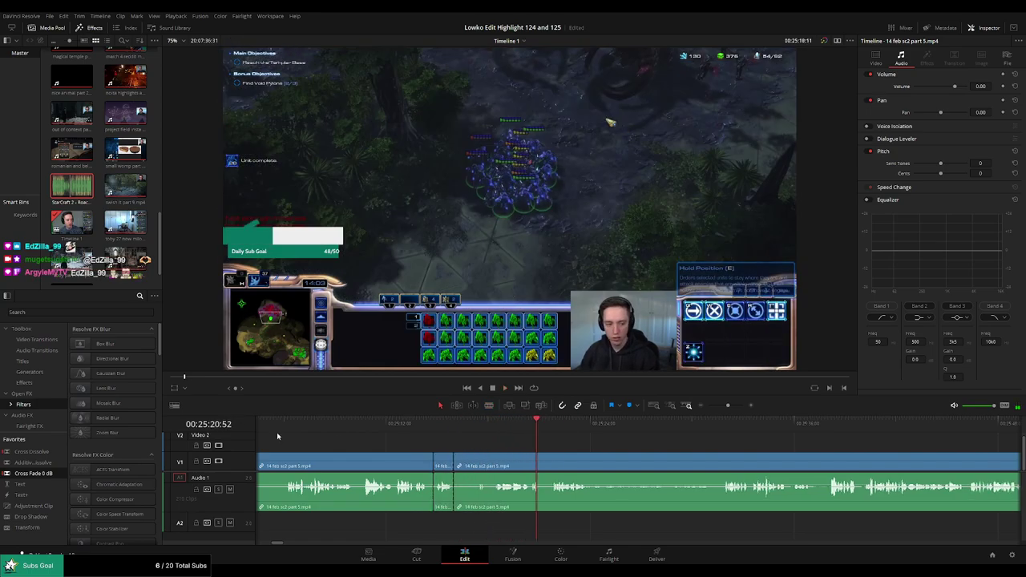
{"action": "left_click_drag", "start_coordinate": [499, 422], "coordinate": [560, 427]}
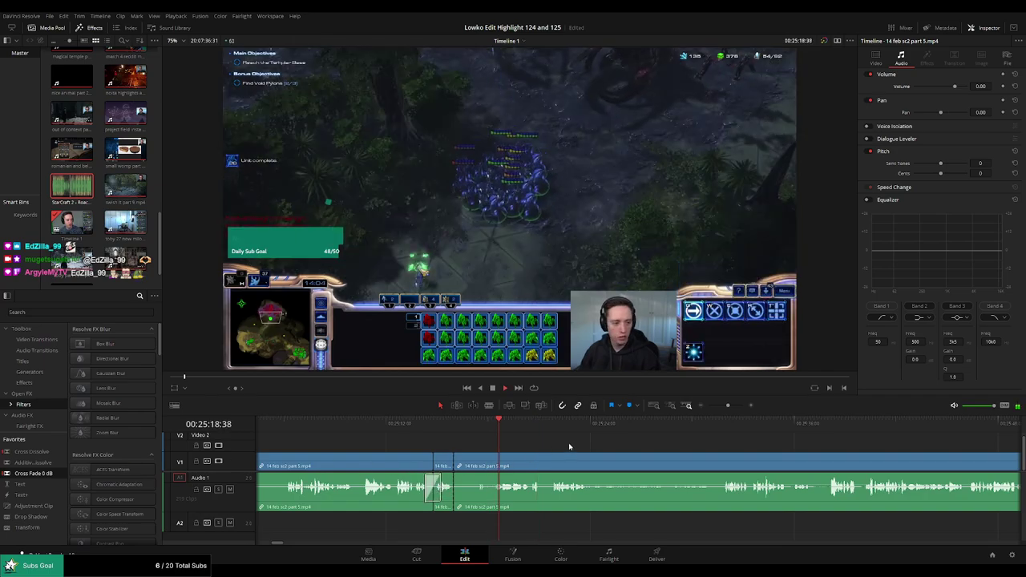
{"action": "scroll", "coordinate": [521, 441], "scroll_direction": "right", "scroll_amount": 4}
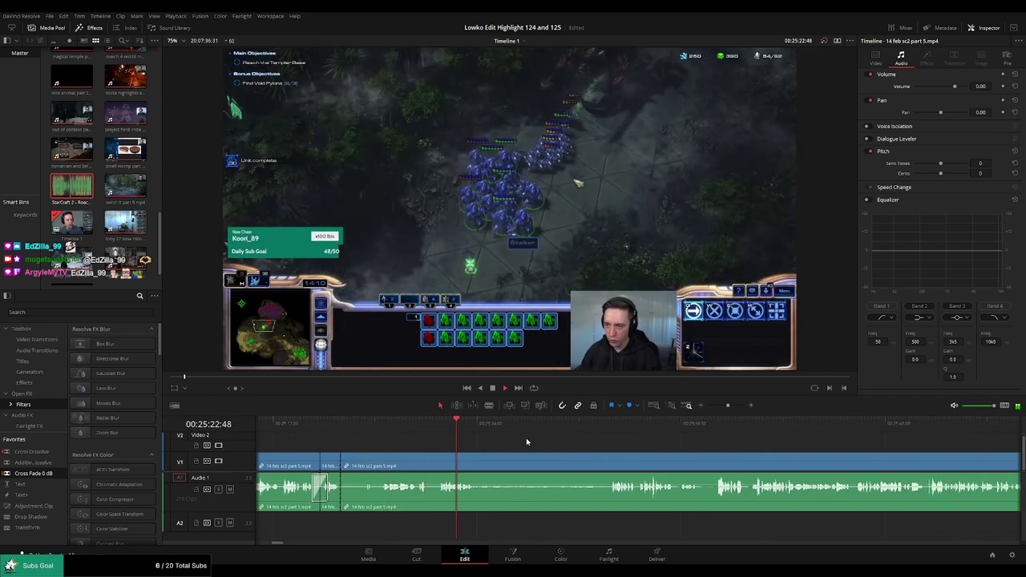
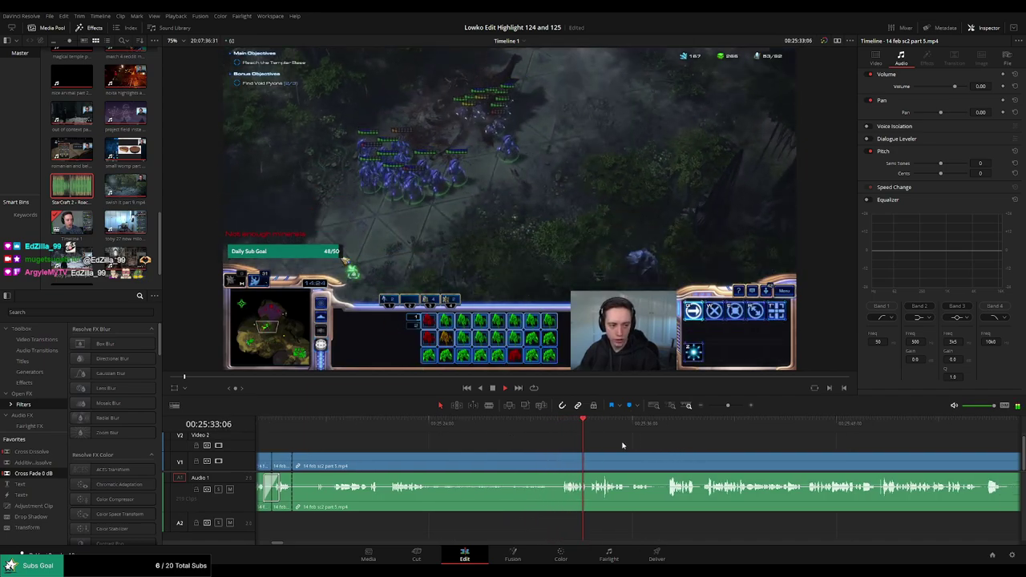
Review the part 5 footage around the game-menu pause to locate it
{"action": "scroll", "coordinate": [522, 439], "scroll_direction": "right", "scroll_amount": 3}
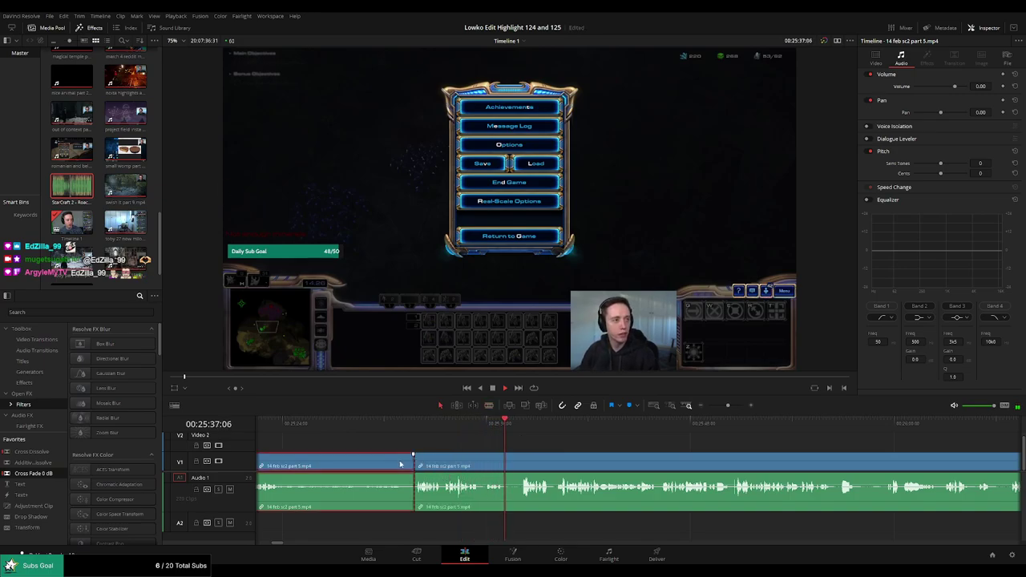
{"action": "key", "text": "Up"}
{"action": "left_click", "coordinate": [543, 422]}
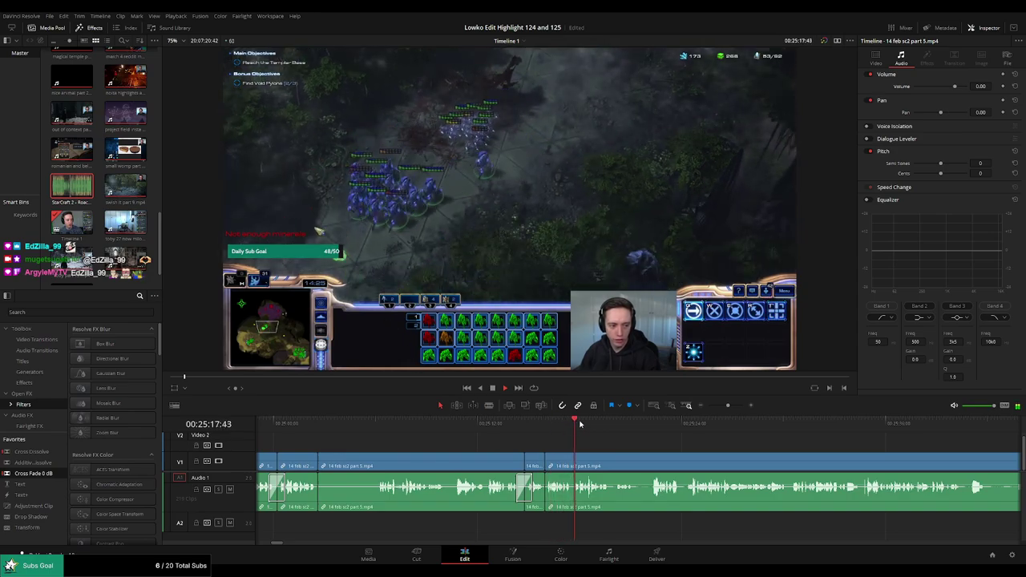
{"action": "left_click", "coordinate": [615, 425]}
{"action": "left_click", "coordinate": [647, 429]}
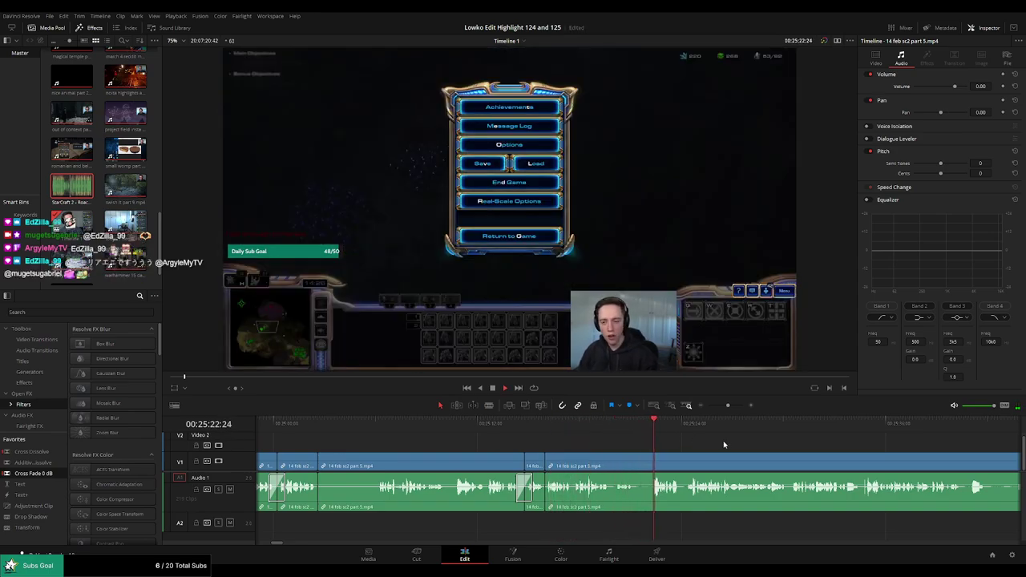
{"action": "scroll", "coordinate": [724, 445], "scroll_direction": "right", "scroll_amount": 3}
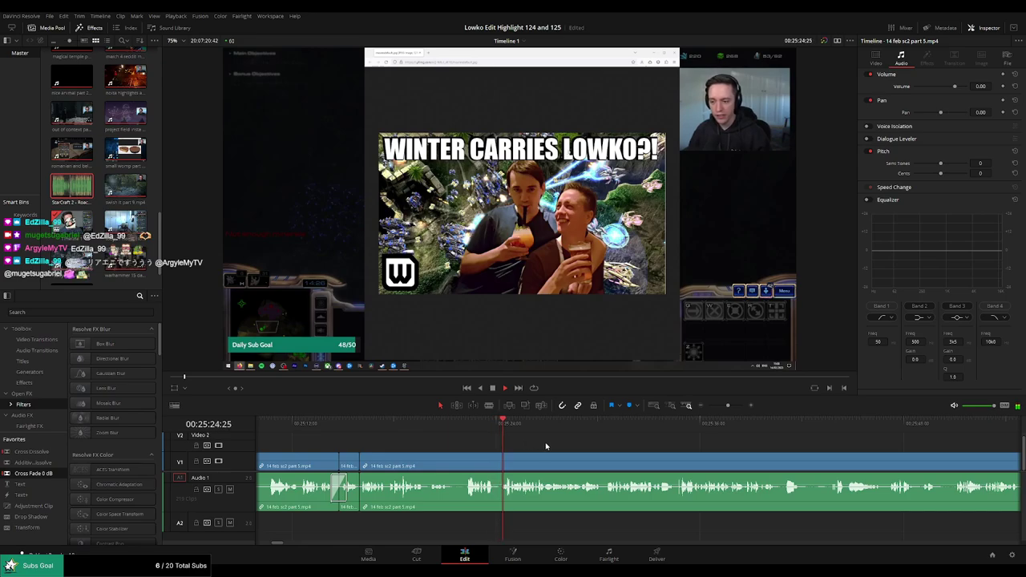
{"action": "key", "text": "shift+Left"}
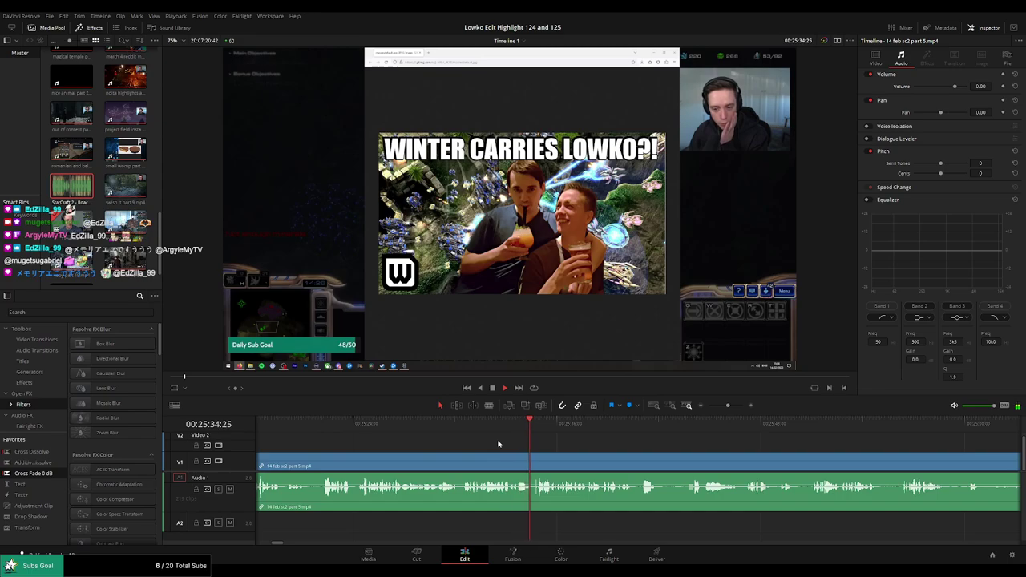
{"action": "scroll", "coordinate": [535, 457], "scroll_direction": "up", "scroll_amount": 1}
Blade out the first short menu-pause piece and close the gap
{"action": "left_click", "coordinate": [601, 464]}
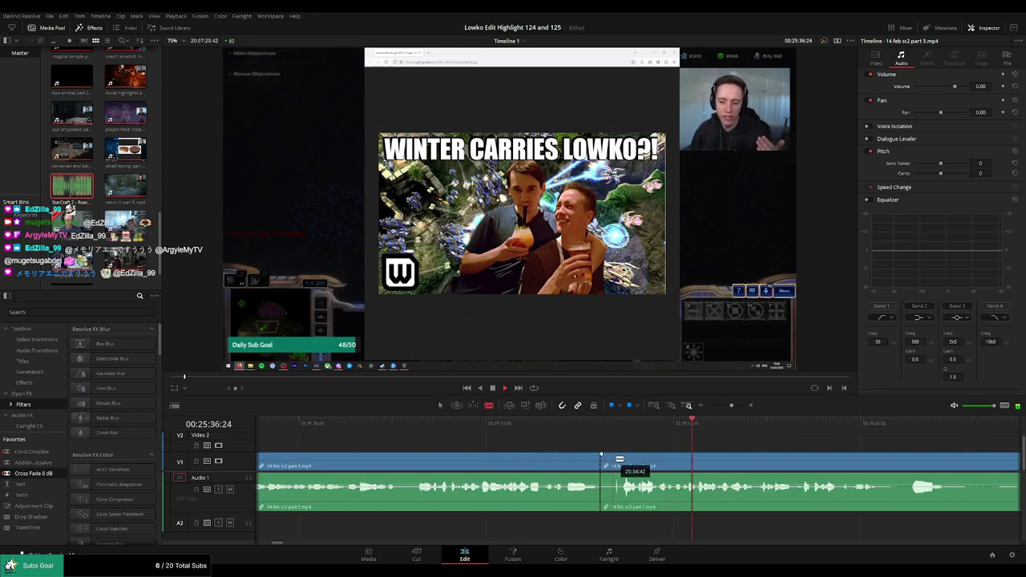
{"action": "left_click", "coordinate": [619, 463]}
{"action": "key", "text": "a"}
{"action": "left_click", "coordinate": [607, 463]}
{"action": "key", "text": "Delete"}
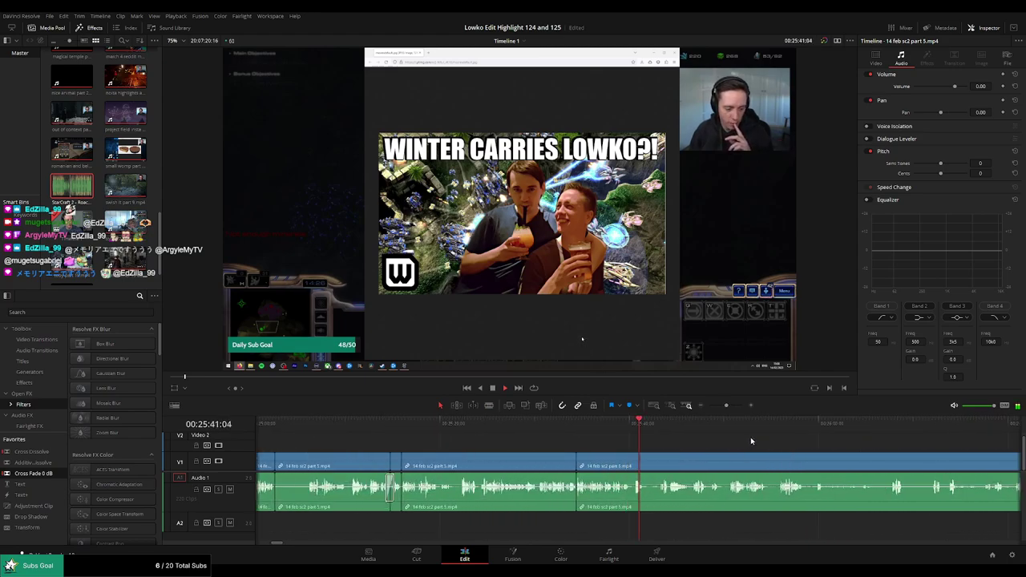
Cut out two more short pauses and ripple delete them
{"action": "key", "text": "b"}
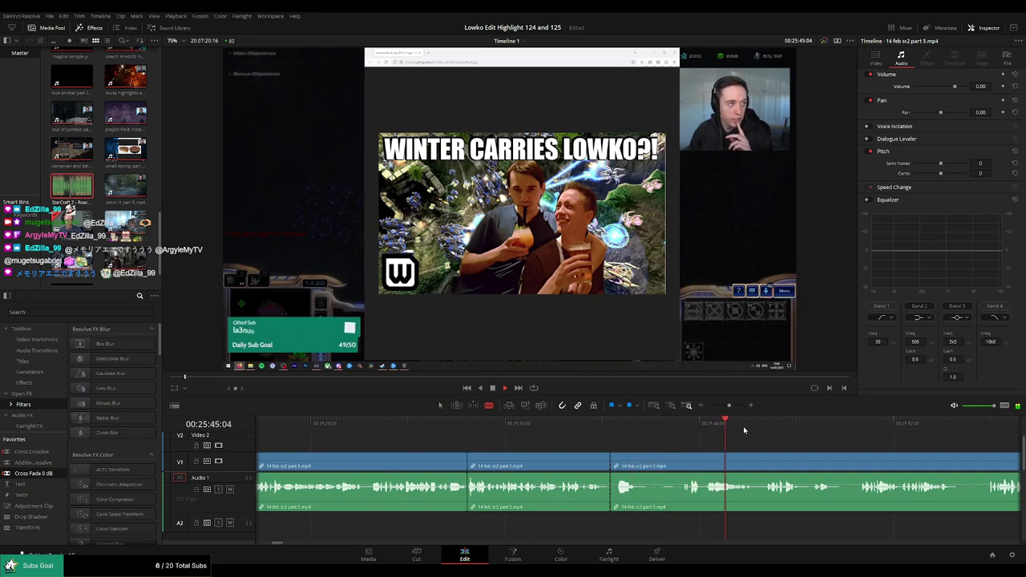
{"action": "left_click", "coordinate": [676, 463]}
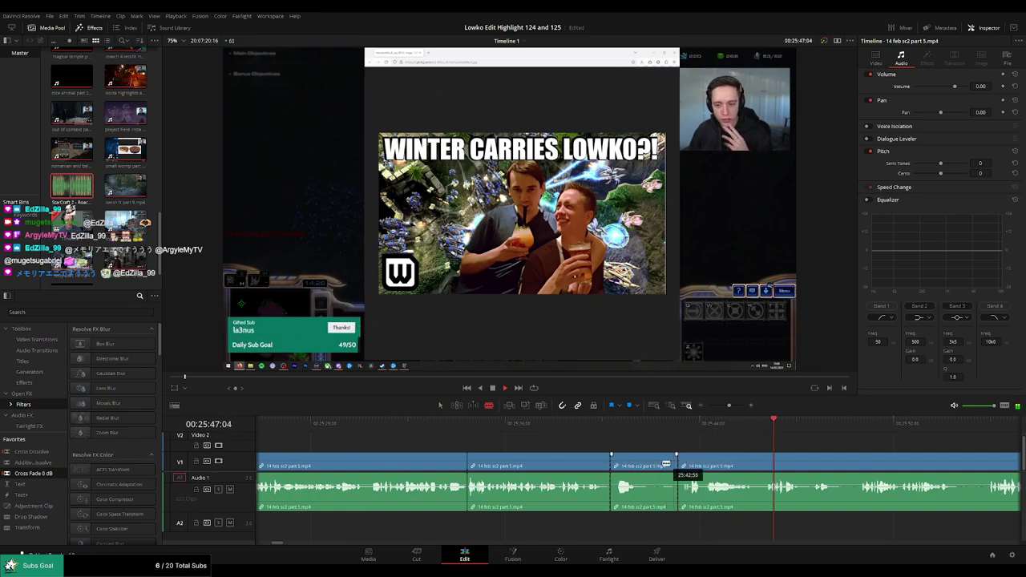
{"action": "key", "text": "Delete"}
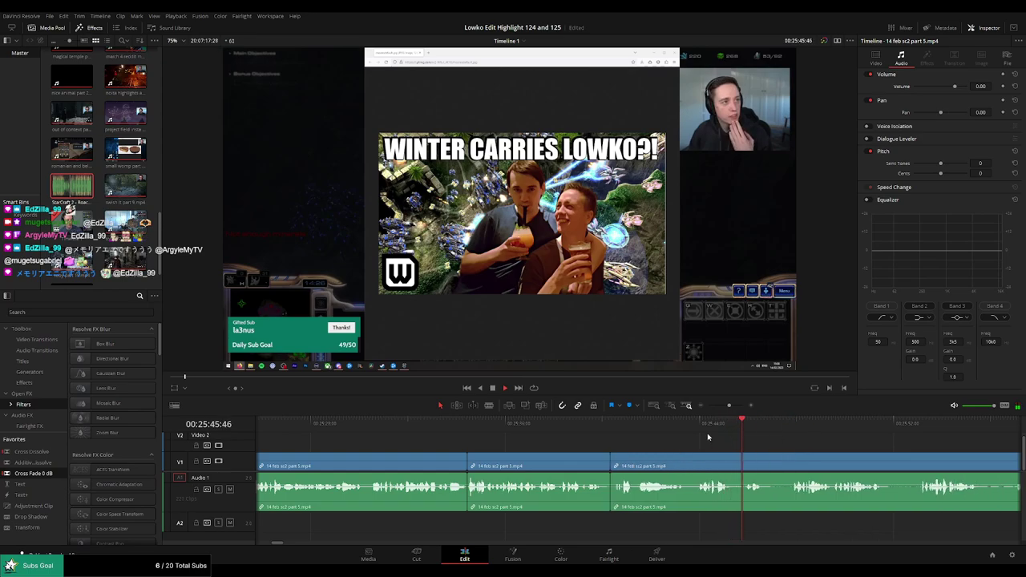
{"action": "scroll", "coordinate": [535, 426], "scroll_direction": "right", "scroll_amount": 3}
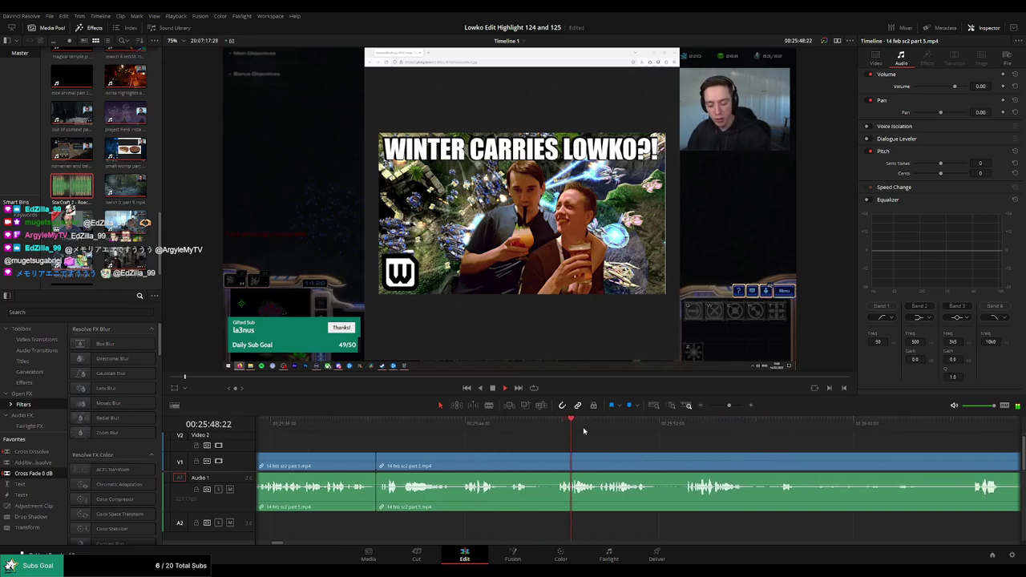
{"action": "left_click", "coordinate": [529, 463]}
{"action": "left_click", "coordinate": [555, 463]}
{"action": "left_click", "coordinate": [546, 460]}
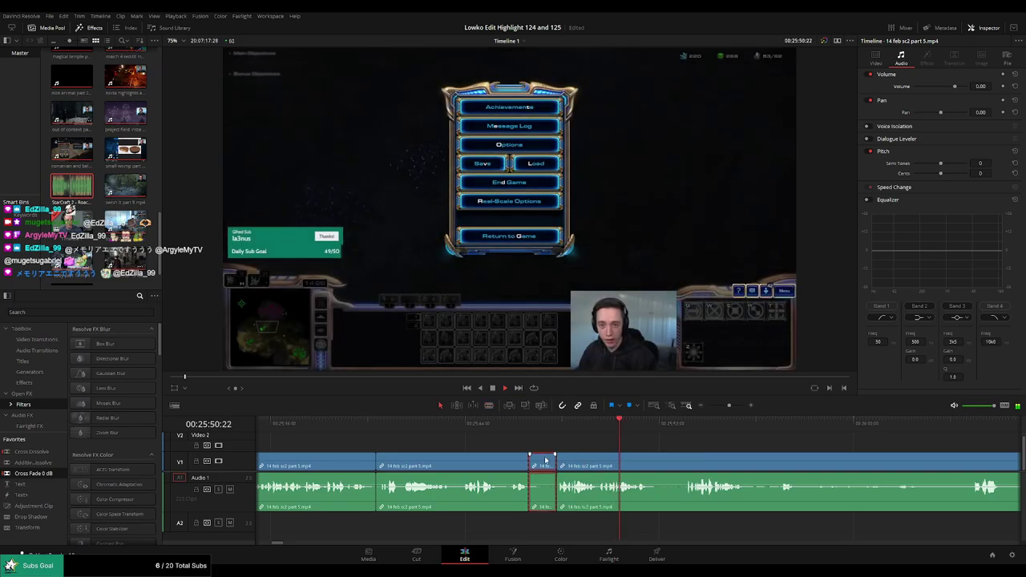
{"action": "key", "text": "Delete"}
Trim one more short piece, then replay across the new join
{"action": "scroll", "coordinate": [610, 433], "scroll_direction": "right", "scroll_amount": 2}
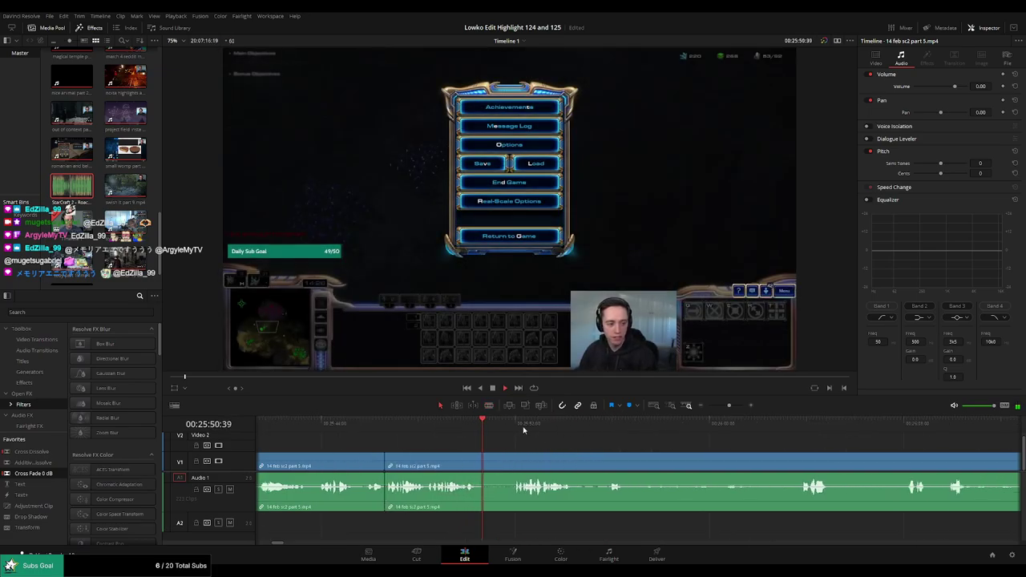
{"action": "key", "text": "b"}
{"action": "left_click", "coordinate": [478, 464]}
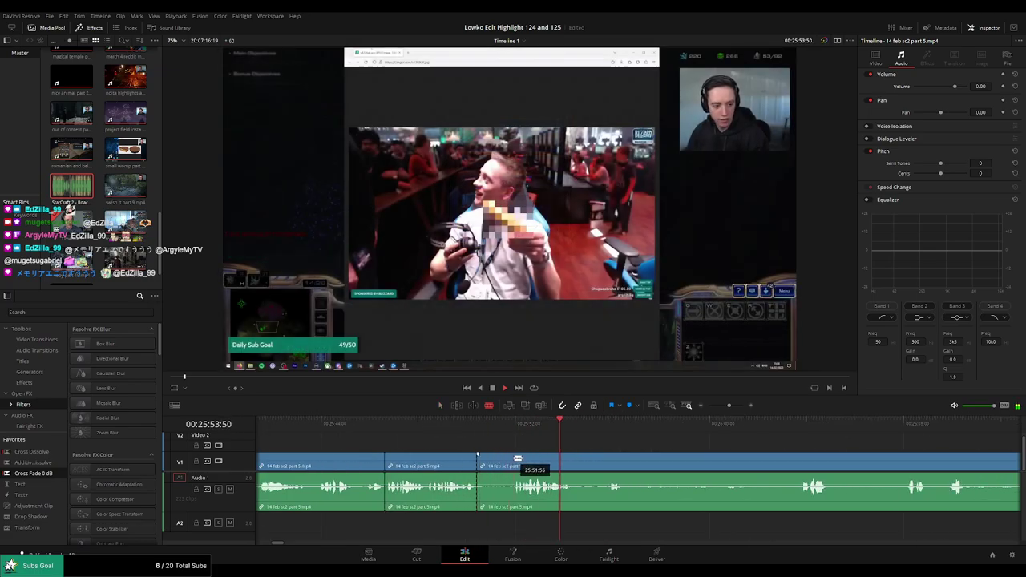
{"action": "key", "text": "Delete"}
{"action": "left_click", "coordinate": [467, 425]}
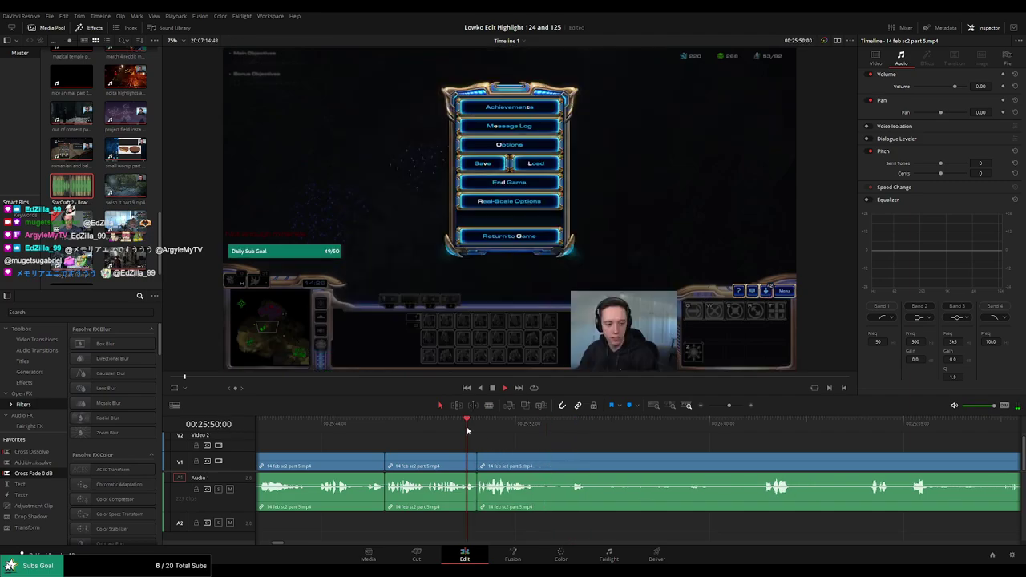
{"action": "scroll", "coordinate": [555, 439], "scroll_direction": "right", "scroll_amount": 1}
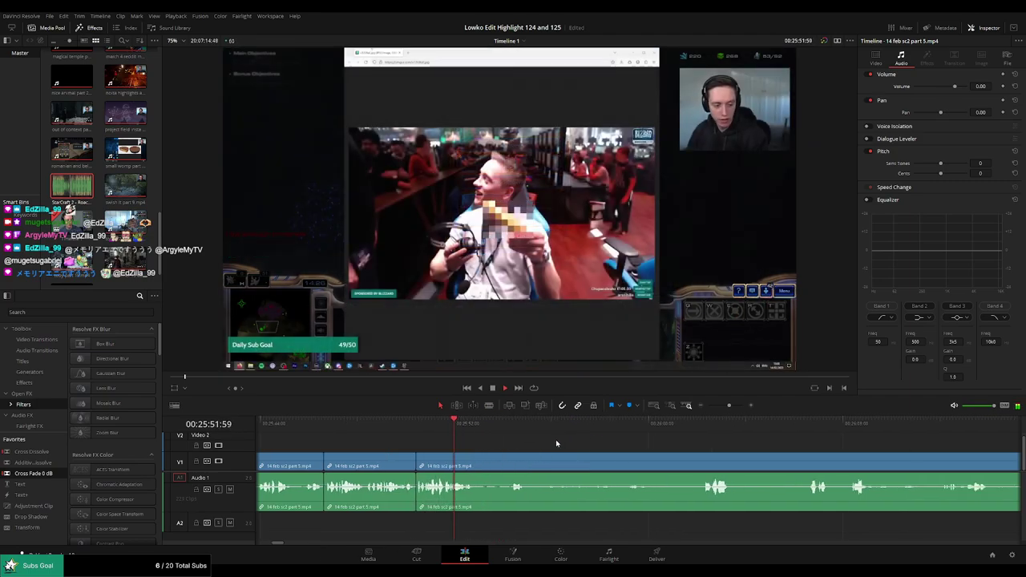
{"action": "scroll", "coordinate": [555, 443], "scroll_direction": "right", "scroll_amount": 1}
{"action": "scroll", "coordinate": [538, 443], "scroll_direction": "right", "scroll_amount": 2}
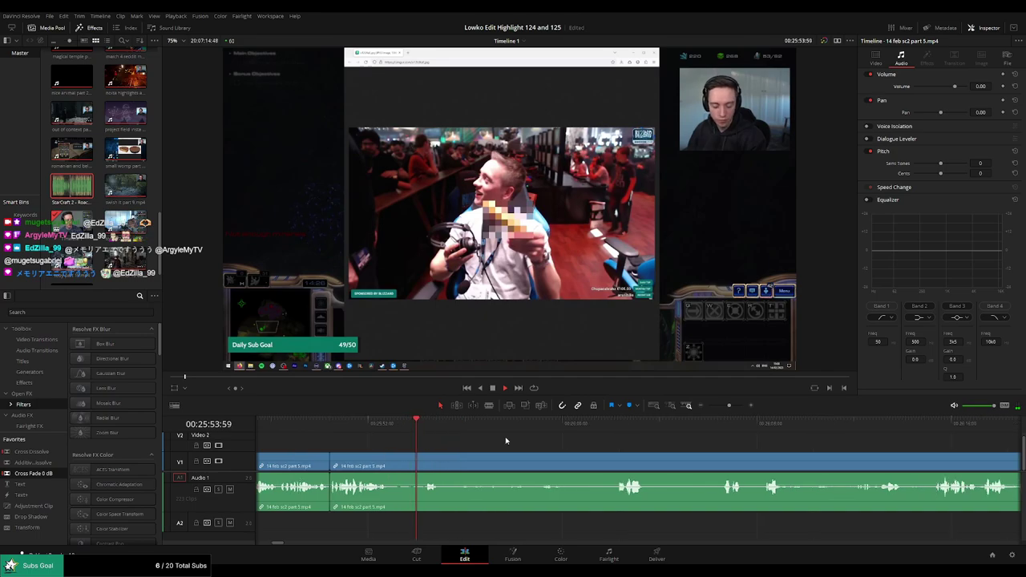
{"action": "key", "text": "b"}
{"action": "left_click", "coordinate": [447, 471]}
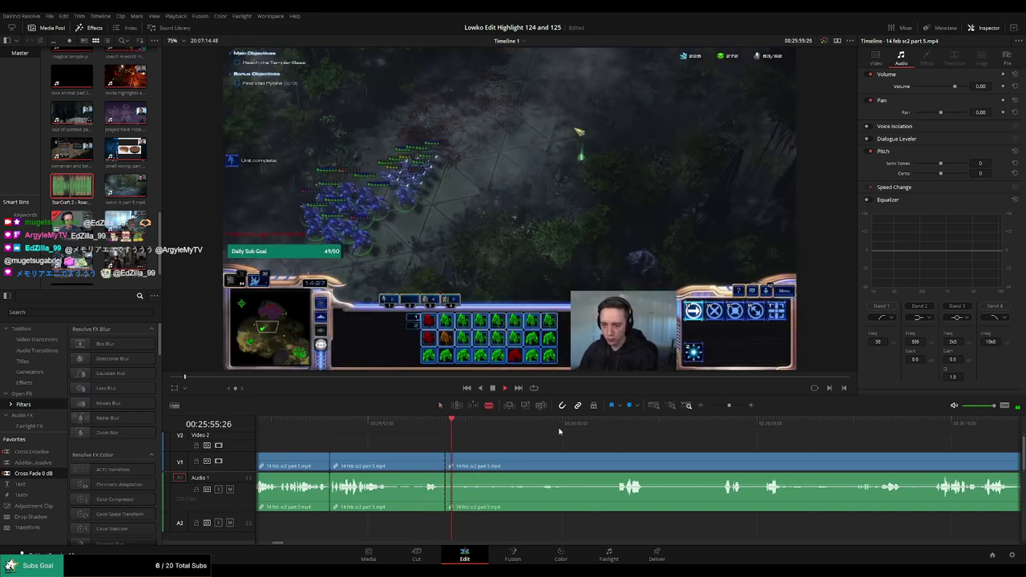
{"action": "left_click", "coordinate": [607, 426]}
{"action": "left_click", "coordinate": [516, 425]}
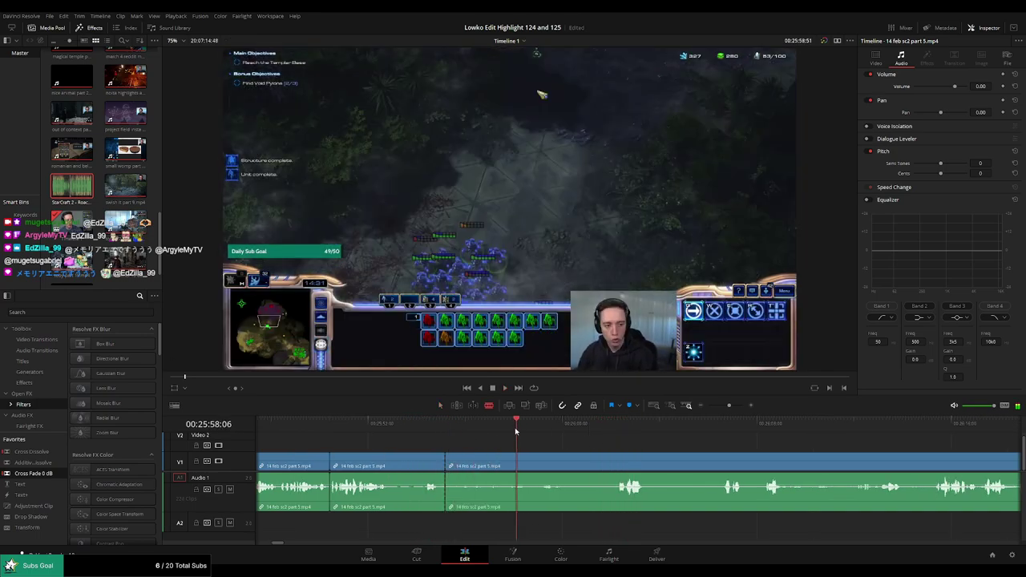
{"action": "left_click", "coordinate": [460, 431]}
{"action": "left_click_drag", "start_coordinate": [460, 431], "coordinate": [542, 429]}
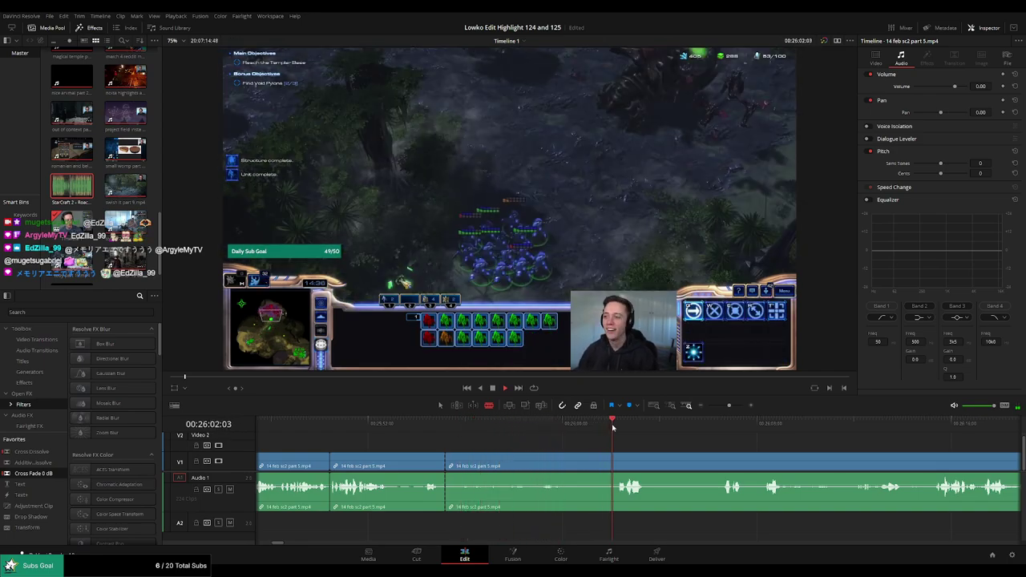
{"action": "scroll", "coordinate": [554, 425], "scroll_direction": "right", "scroll_amount": 3}
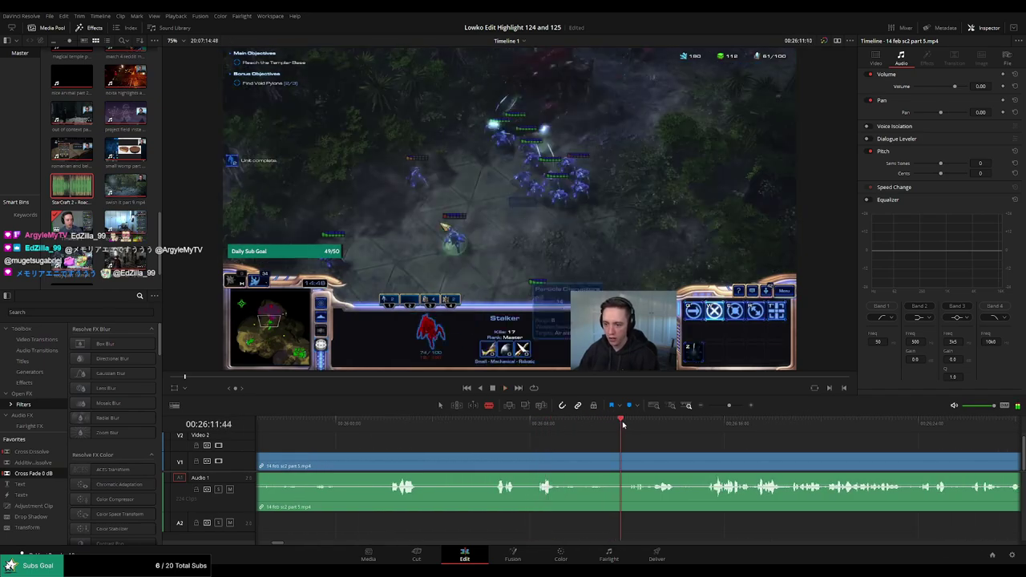
{"action": "scroll", "coordinate": [653, 449], "scroll_direction": "left", "scroll_amount": 3}
{"action": "scroll", "coordinate": [652, 450], "scroll_direction": "down", "scroll_amount": 2}
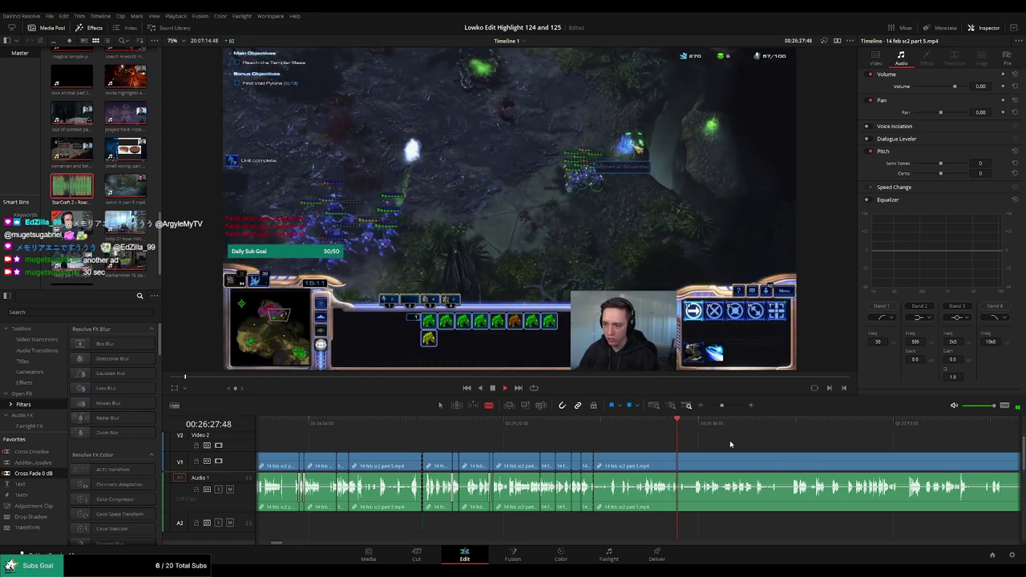
{"action": "scroll", "coordinate": [618, 453], "scroll_direction": "right", "scroll_amount": 3}
{"action": "scroll", "coordinate": [619, 453], "scroll_direction": "left", "scroll_amount": 2}
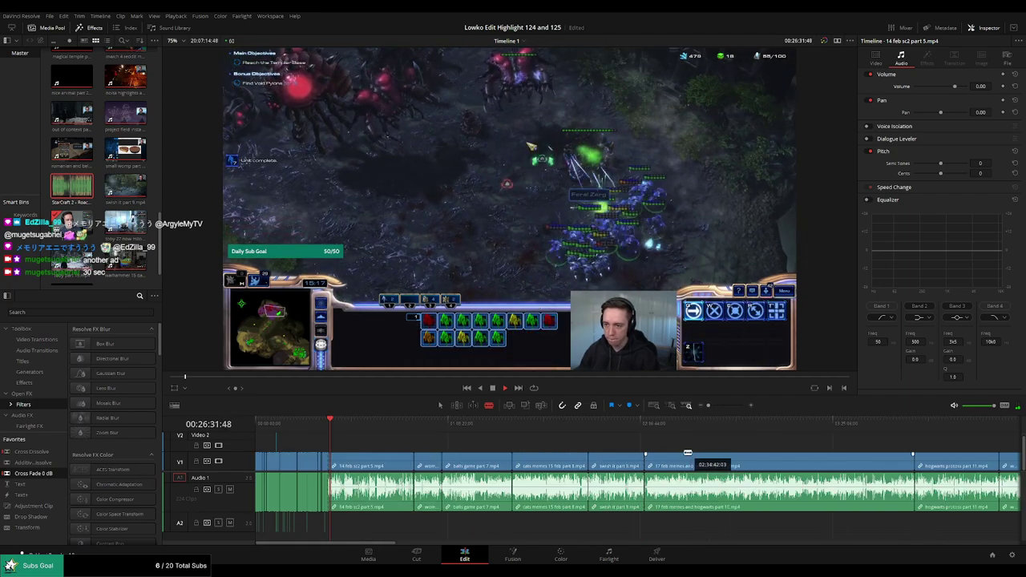
{"action": "scroll", "coordinate": [633, 448], "scroll_direction": "down", "scroll_amount": 3}
{"action": "scroll", "coordinate": [716, 452], "scroll_direction": "up", "scroll_amount": 3}
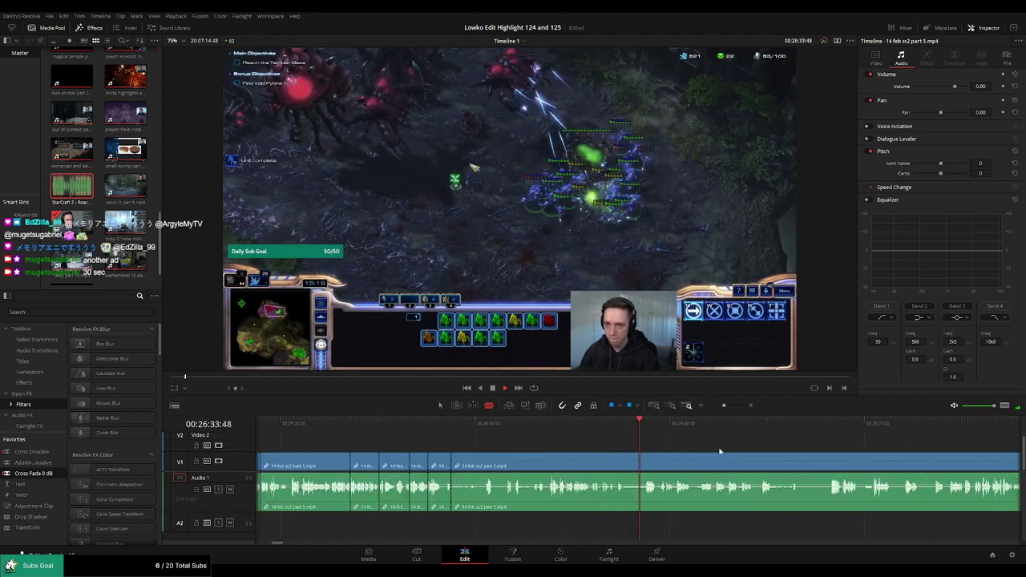
{"action": "left_click", "coordinate": [665, 422]}
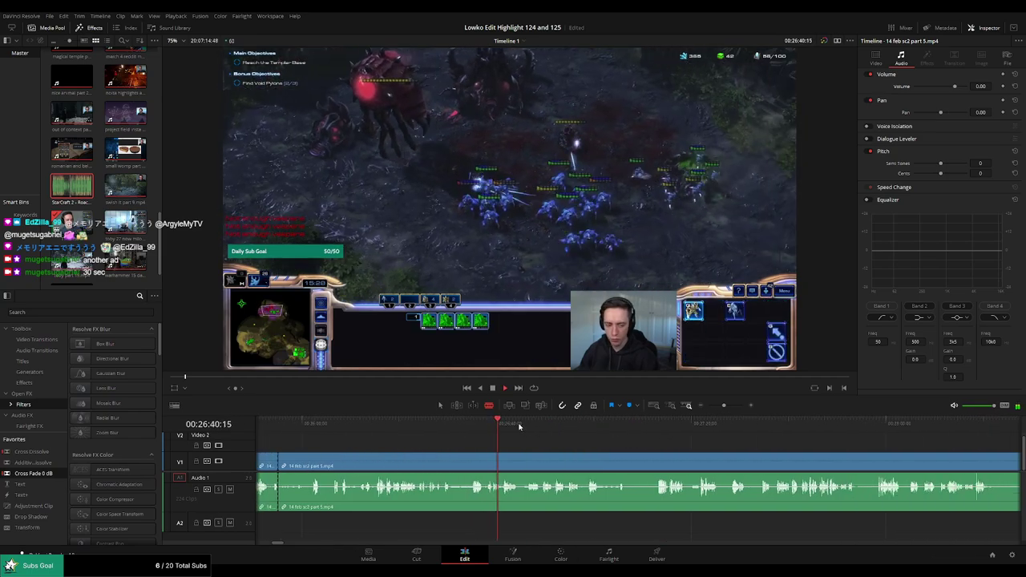
{"action": "left_click", "coordinate": [561, 424]}
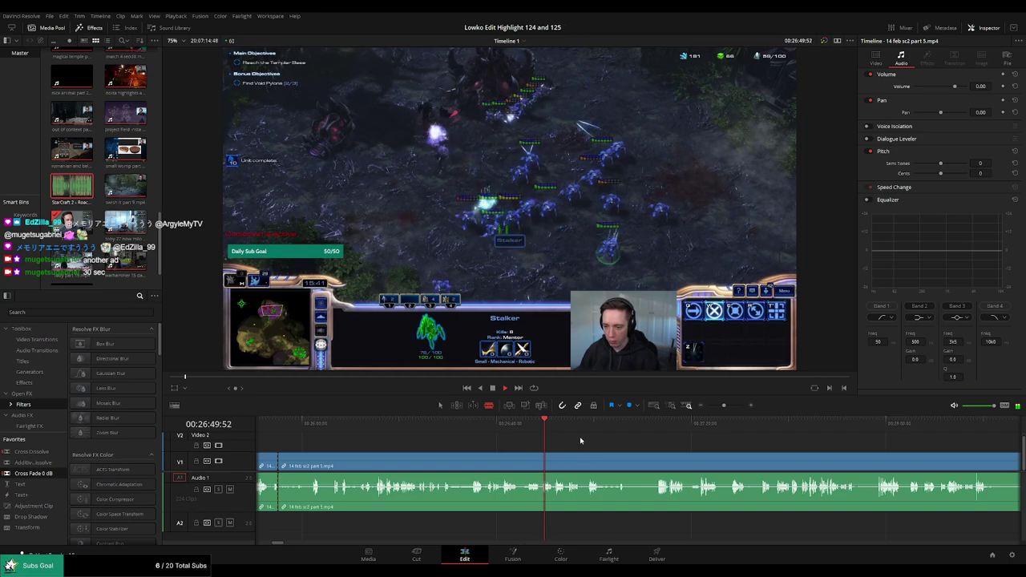
{"action": "scroll", "coordinate": [600, 443], "scroll_direction": "up", "scroll_amount": 1}
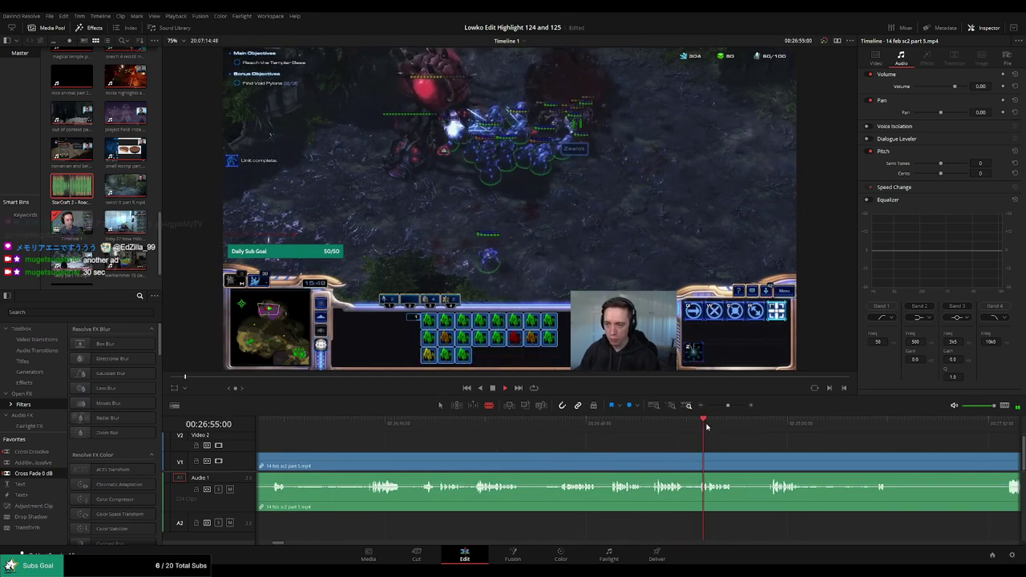
{"action": "left_click", "coordinate": [766, 424]}
{"action": "scroll", "coordinate": [592, 439], "scroll_direction": "right", "scroll_amount": 2}
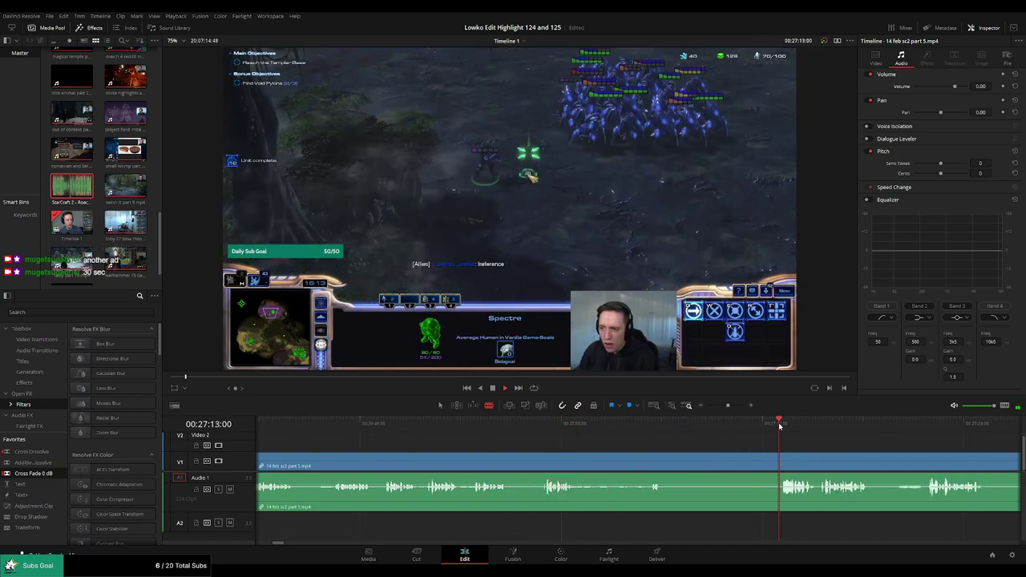
{"action": "scroll", "coordinate": [870, 461], "scroll_direction": "right", "scroll_amount": 2}
{"action": "scroll", "coordinate": [569, 433], "scroll_direction": "right", "scroll_amount": 2}
{"action": "left_click", "coordinate": [374, 429]}
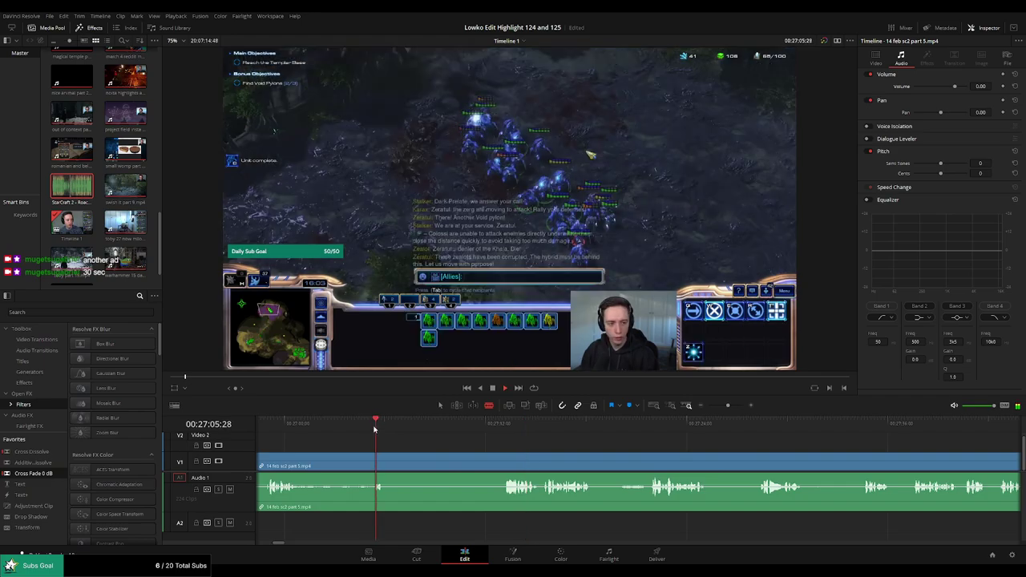
{"action": "scroll", "coordinate": [481, 452], "scroll_direction": "left", "scroll_amount": 2}
{"action": "left_click", "coordinate": [485, 434]}
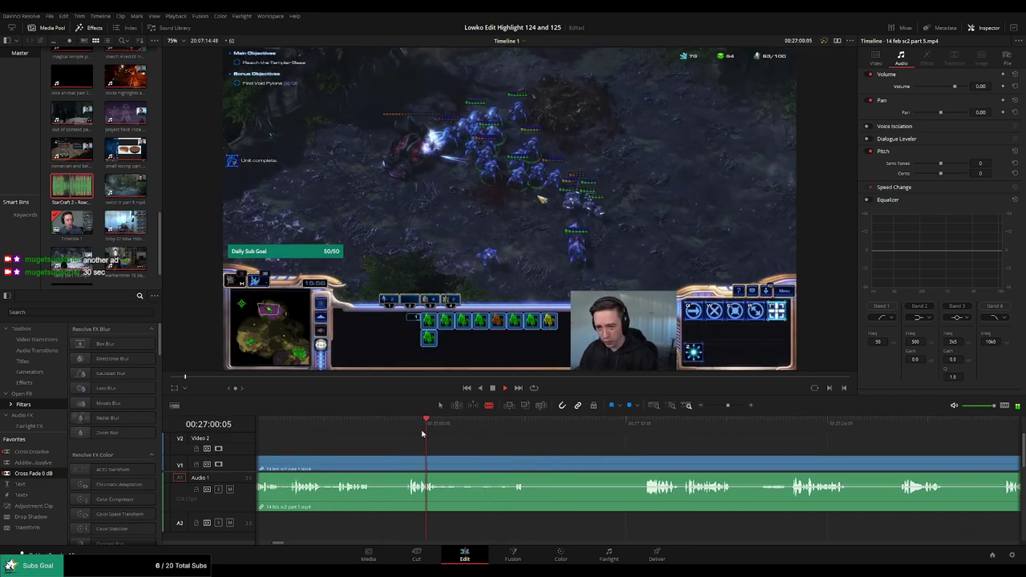
{"action": "left_click", "coordinate": [499, 433]}
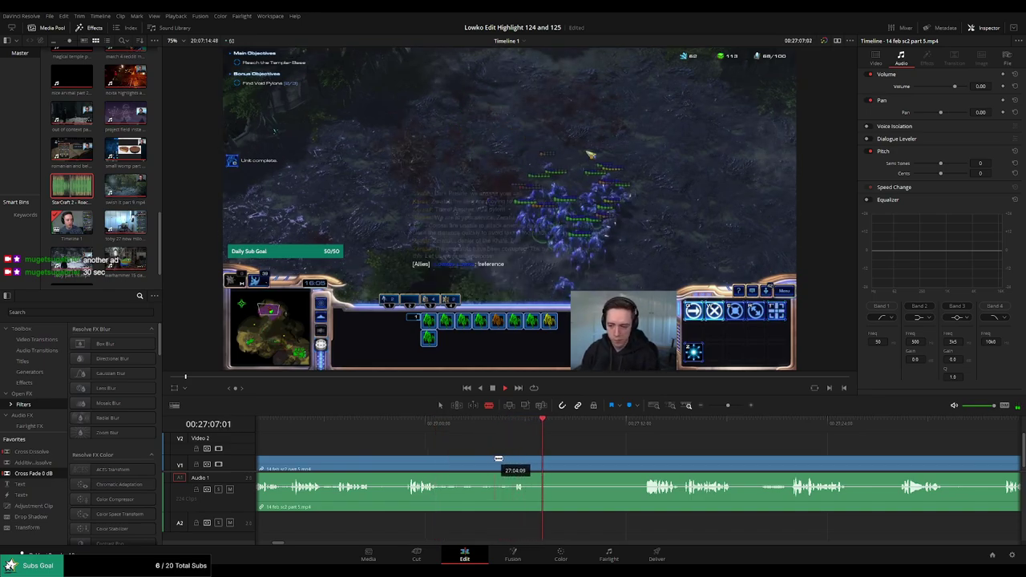
{"action": "scroll", "coordinate": [501, 460], "scroll_direction": "left", "scroll_amount": 2}
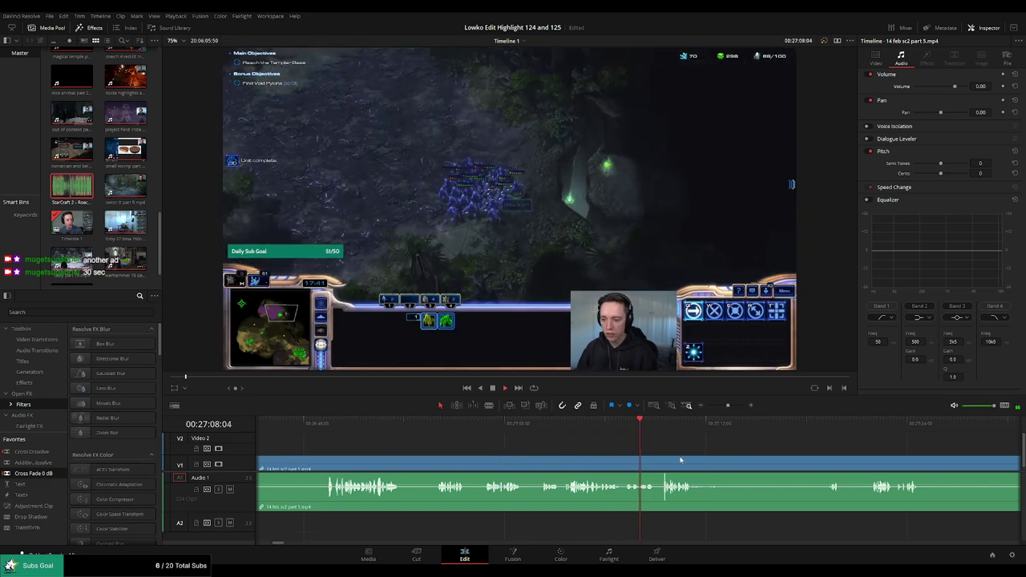
Zoom out, play through the footage, and cut away the first dull section at the playhead
{"action": "left_click_drag", "start_coordinate": [724, 413], "coordinate": [729, 407]}
{"action": "left_click", "coordinate": [565, 431]}
{"action": "key", "text": "space"}
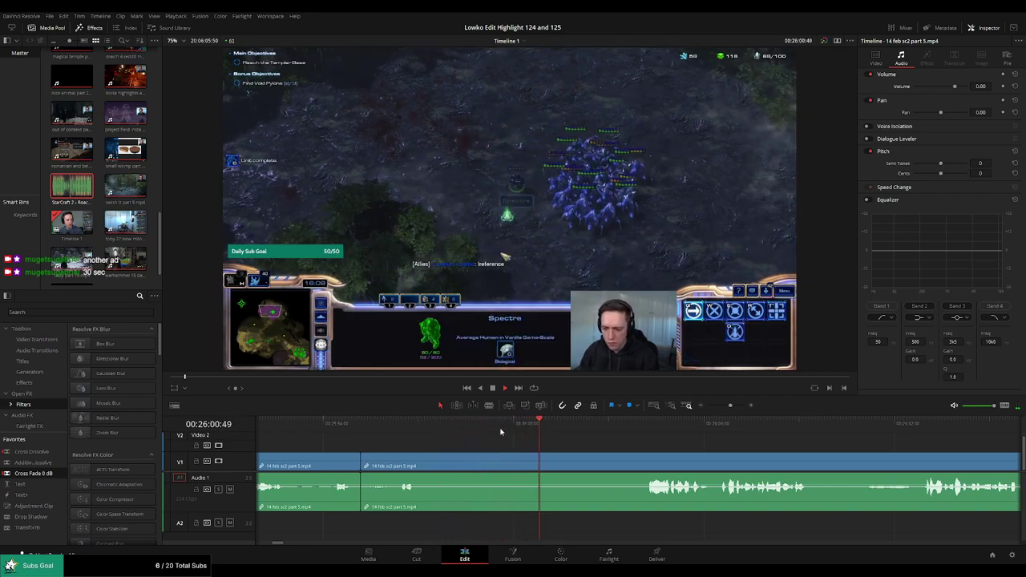
{"action": "left_click", "coordinate": [642, 431]}
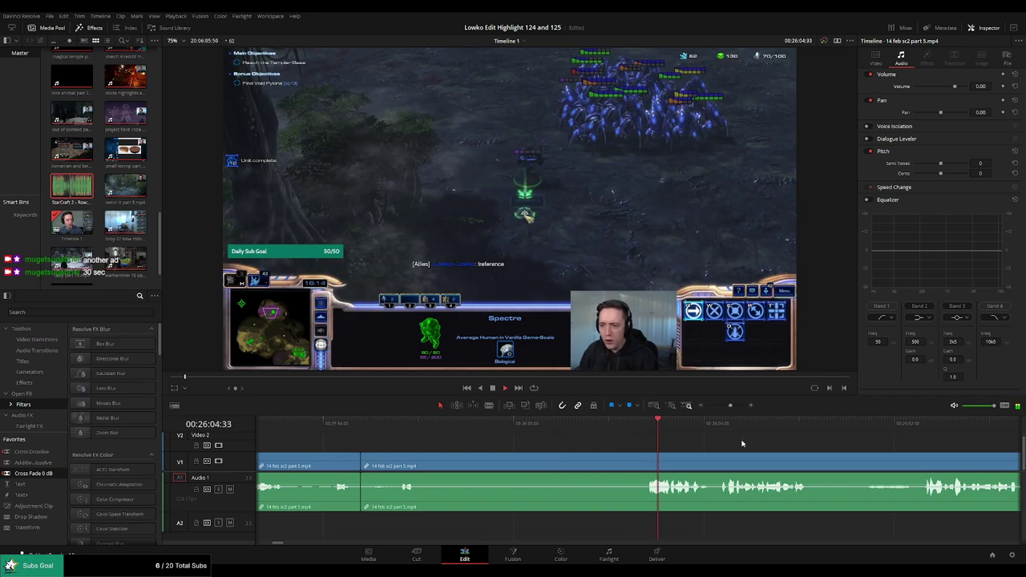
{"action": "left_click_drag", "start_coordinate": [742, 443], "coordinate": [514, 433]}
{"action": "scroll", "coordinate": [514, 433], "scroll_direction": "right", "scroll_amount": 3}
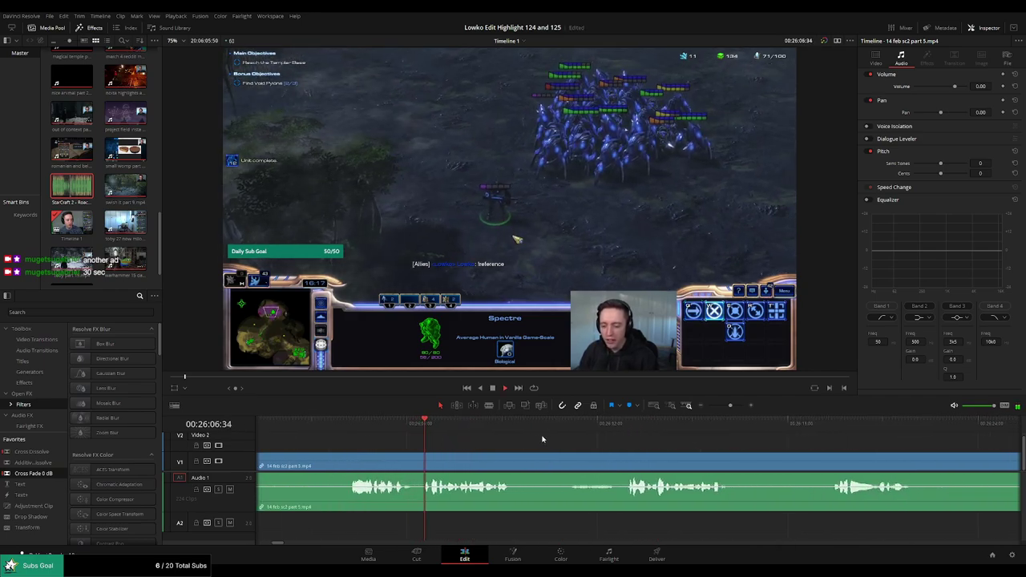
{"action": "left_click_drag", "start_coordinate": [577, 444], "coordinate": [492, 433]}
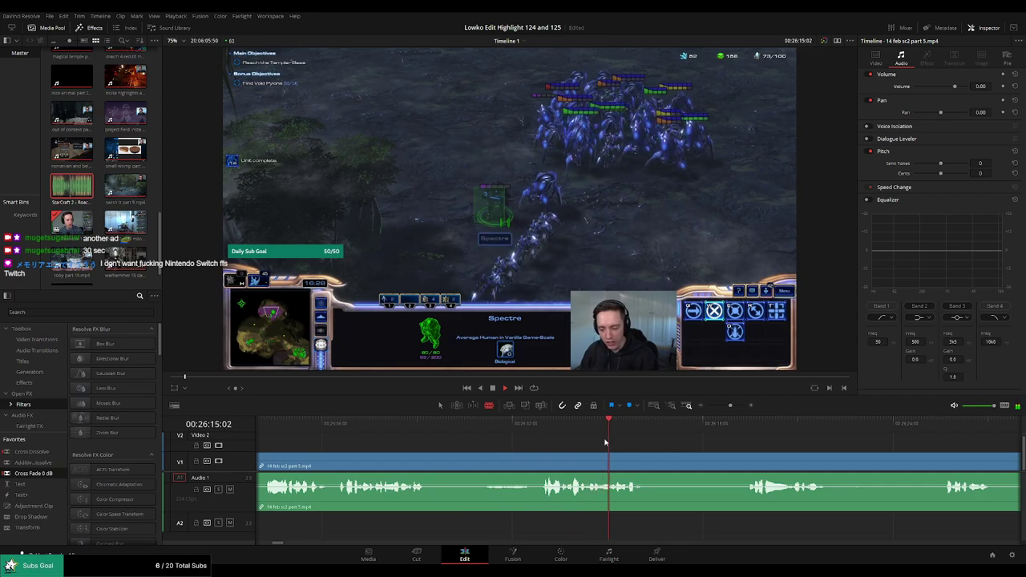
{"action": "scroll", "coordinate": [529, 441], "scroll_direction": "down", "scroll_amount": 3}
{"action": "key", "text": "ctrl+b"}
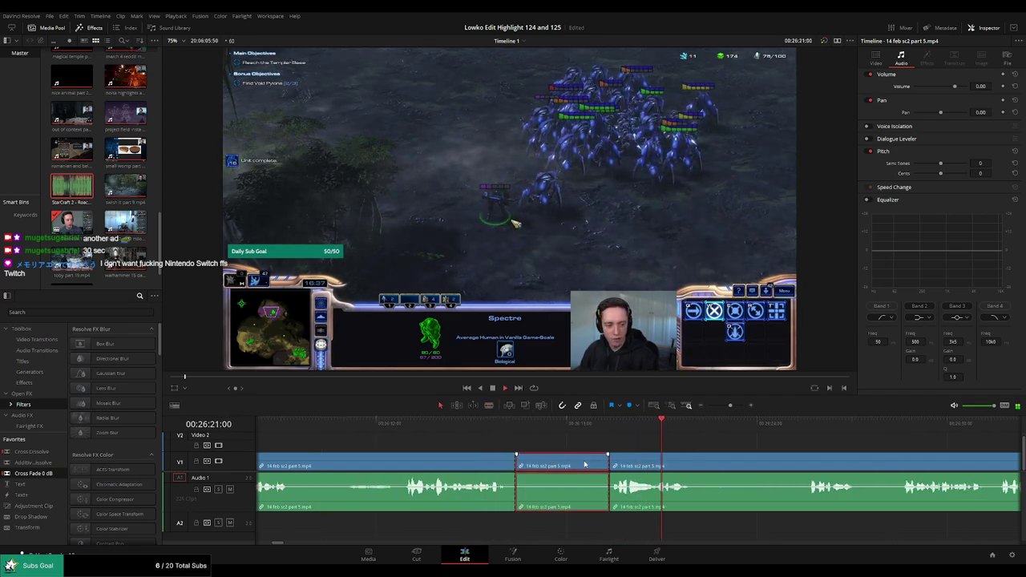
{"action": "key", "text": "BackSpace"}
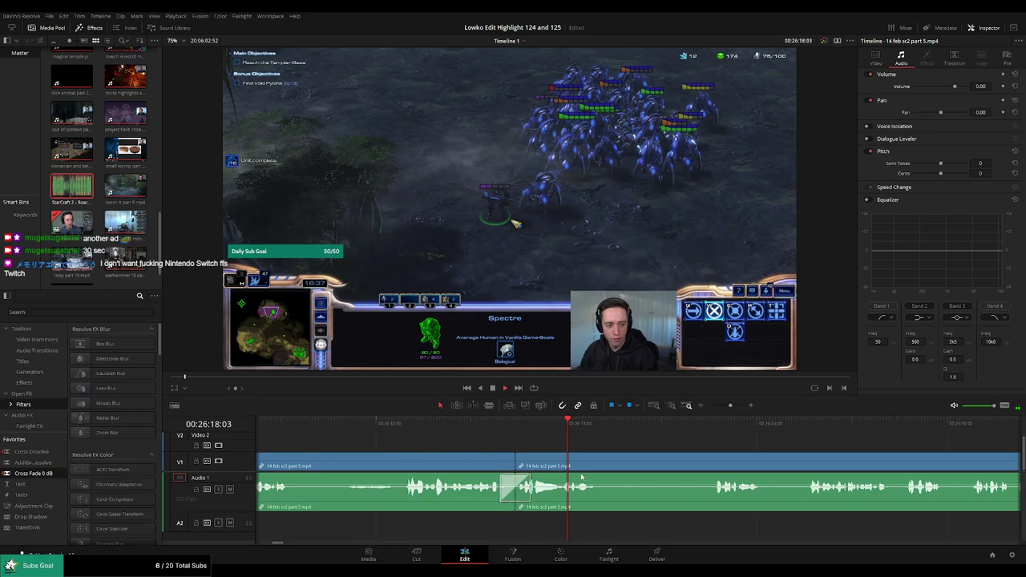
{"action": "scroll", "coordinate": [581, 477], "scroll_direction": "down", "scroll_amount": 3}
Blade out the next dull stretch, delete it, and scrub back to check the join
{"action": "key", "text": "b"}
{"action": "left_click", "coordinate": [462, 487]}
{"action": "left_click", "coordinate": [580, 425]}
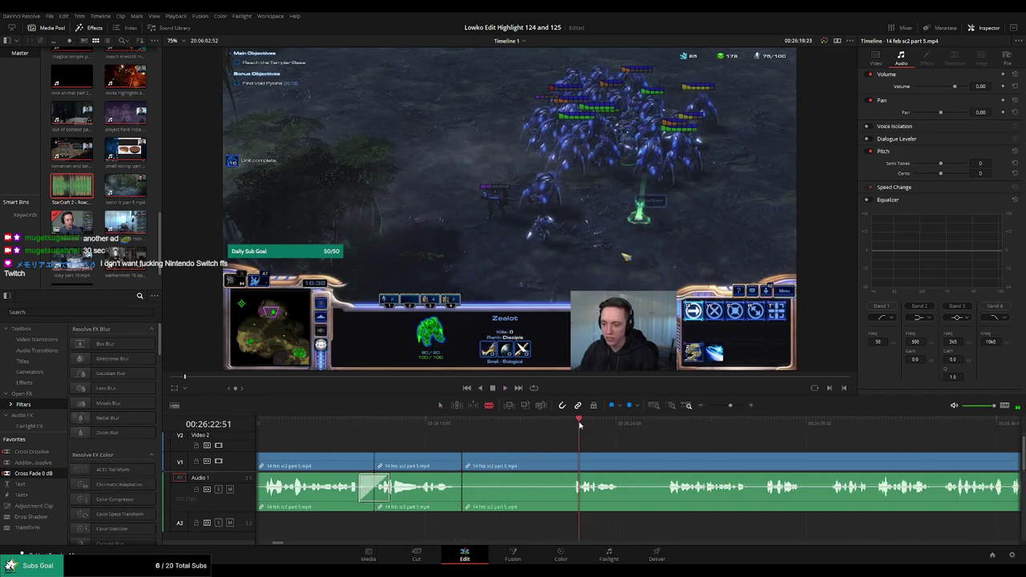
{"action": "key", "text": "space"}
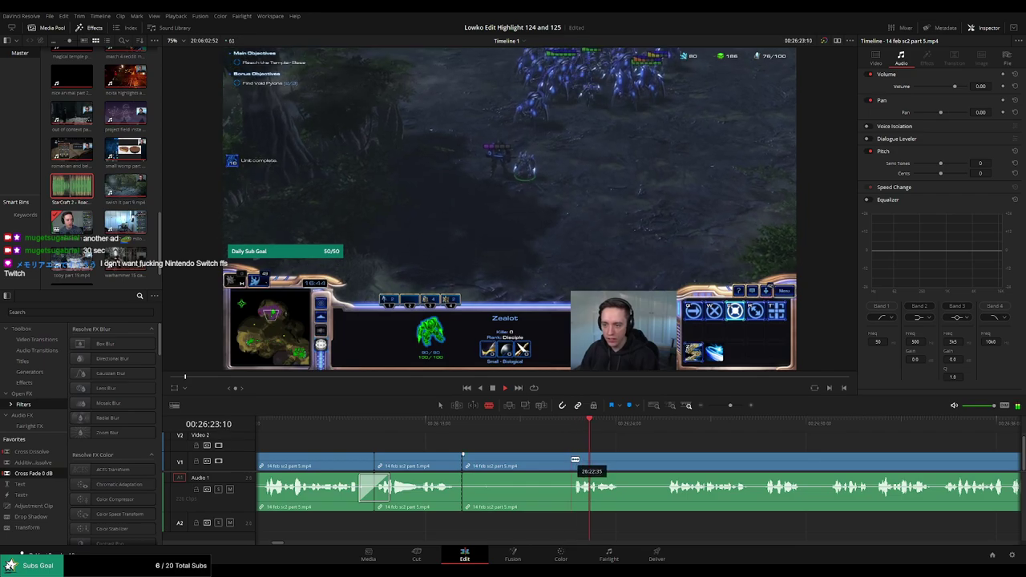
{"action": "left_click", "coordinate": [570, 465]}
{"action": "key", "text": "a"}
{"action": "left_click", "coordinate": [550, 464]}
{"action": "key", "text": "Delete"}
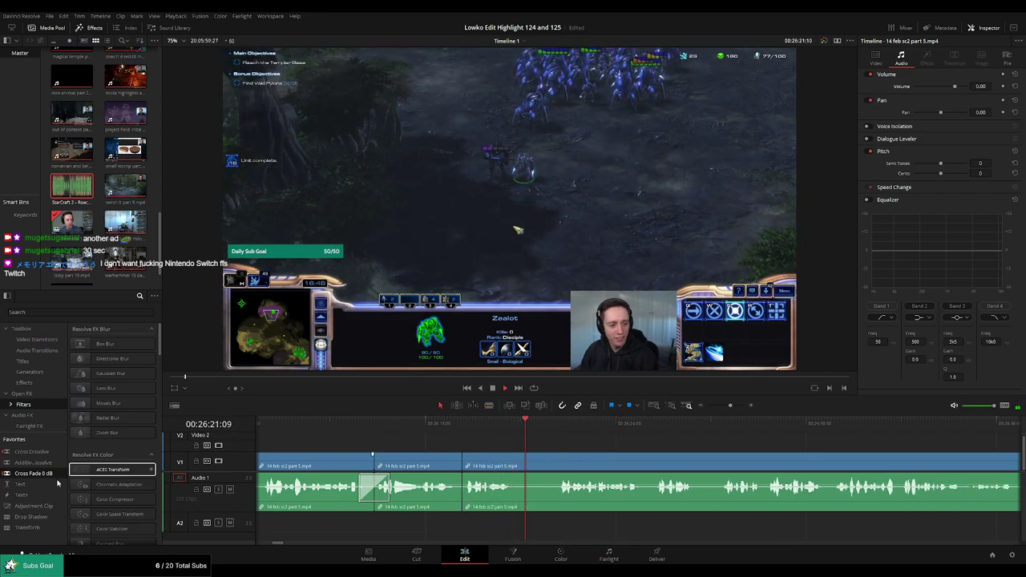
{"action": "left_click_drag", "start_coordinate": [457, 427], "coordinate": [484, 425]}
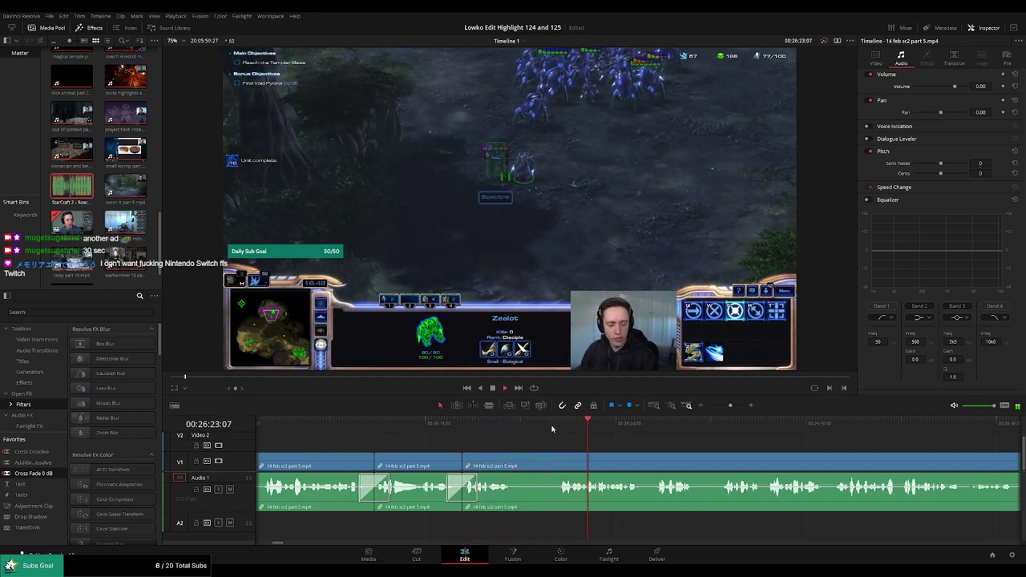
Remove another short dull piece and close the gap
{"action": "key", "text": "b"}
{"action": "left_click", "coordinate": [523, 461]}
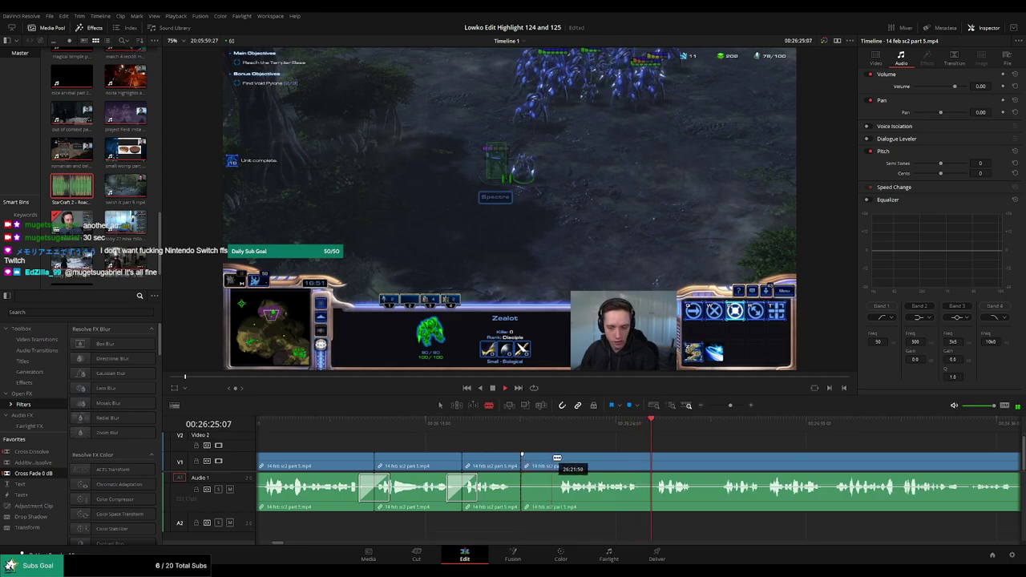
{"action": "left_click", "coordinate": [538, 463]}
{"action": "key", "text": "Delete"}
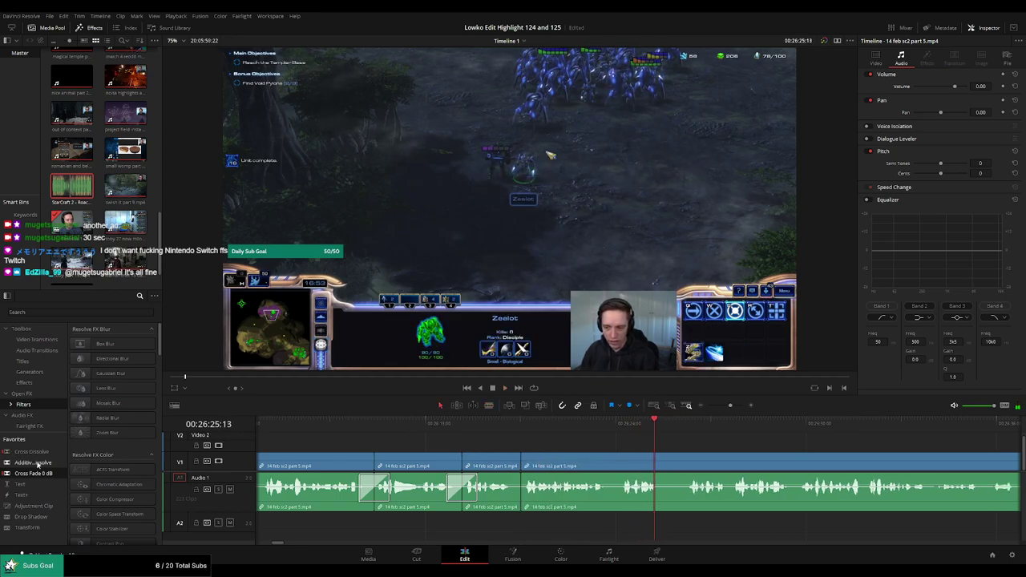
{"action": "scroll", "coordinate": [530, 442], "scroll_direction": "right", "scroll_amount": 3}
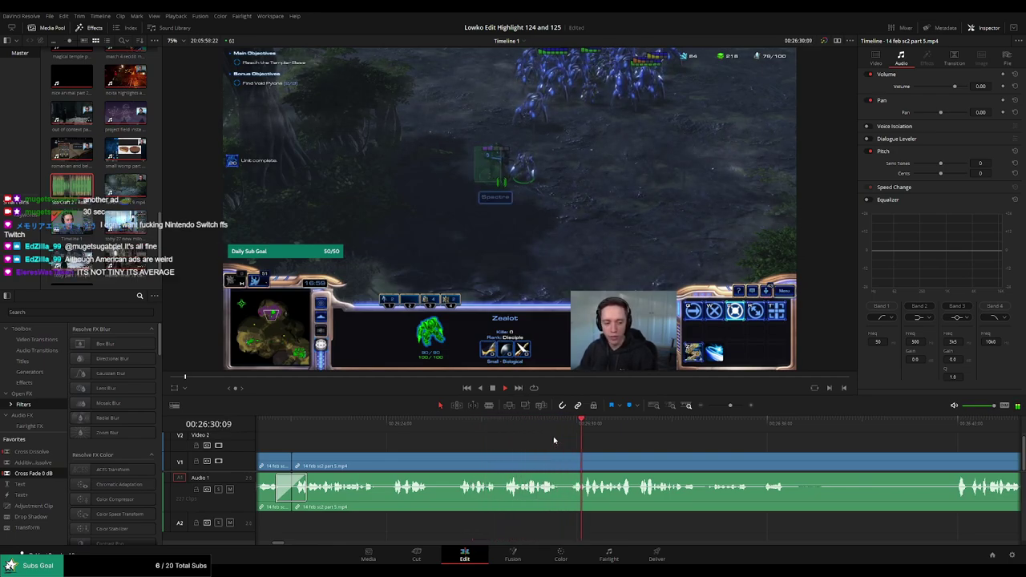
Cut out a longer unwanted stretch between two blade cuts and close the gap
{"action": "scroll", "coordinate": [630, 443], "scroll_direction": "down", "scroll_amount": 3}
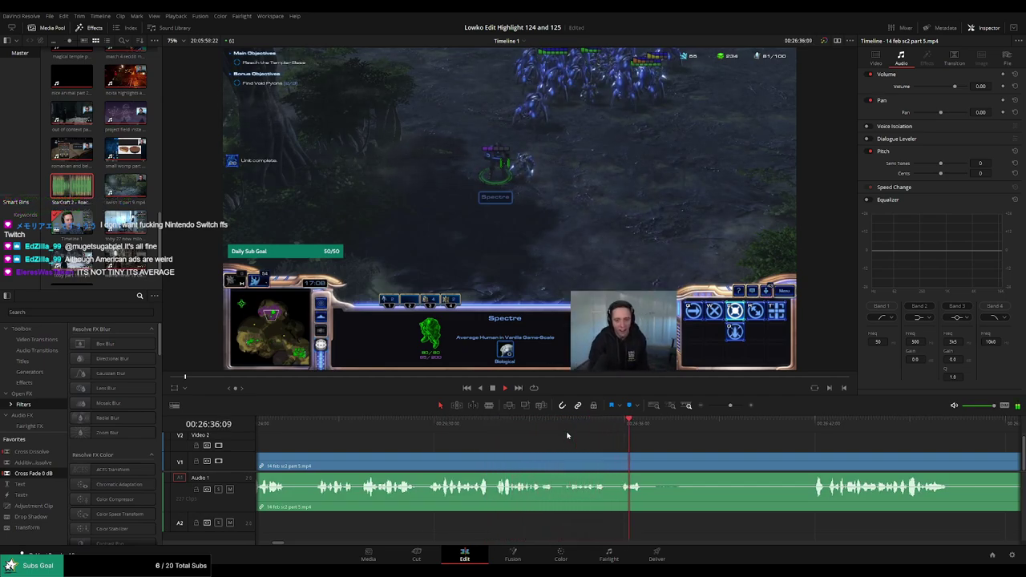
{"action": "scroll", "coordinate": [567, 435], "scroll_direction": "down", "scroll_amount": 2}
{"action": "scroll", "coordinate": [466, 460], "scroll_direction": "down", "scroll_amount": 2}
{"action": "left_click", "coordinate": [469, 463]}
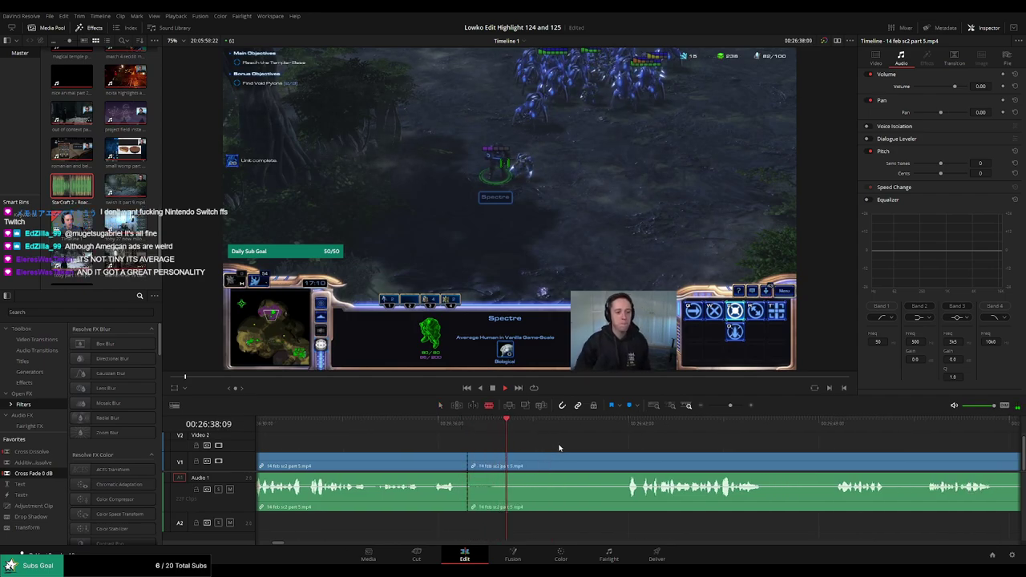
{"action": "left_click", "coordinate": [614, 424]}
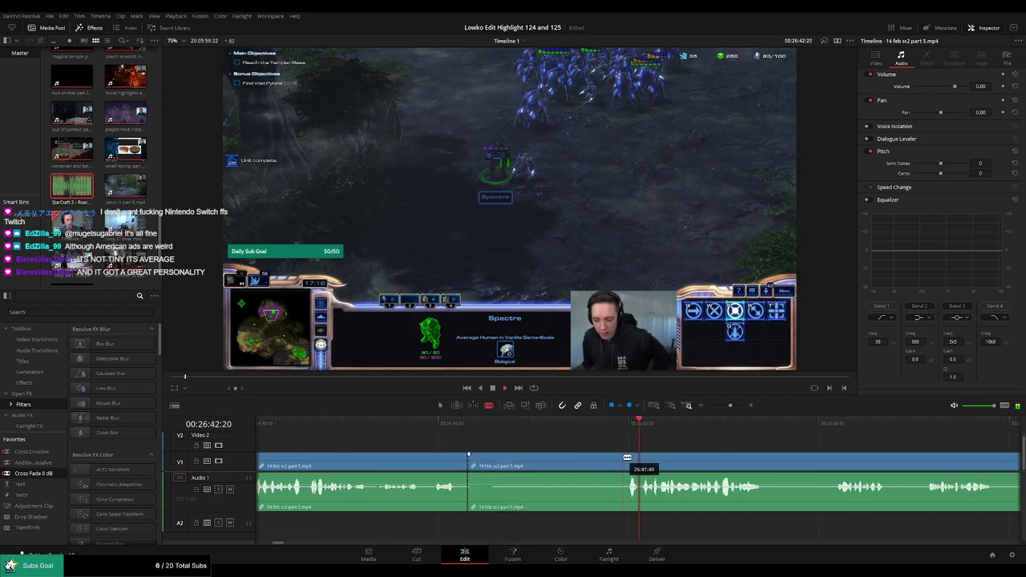
{"action": "left_click", "coordinate": [625, 458]}
{"action": "key", "text": "a"}
{"action": "left_click", "coordinate": [596, 462]}
{"action": "key", "text": "Delete"}
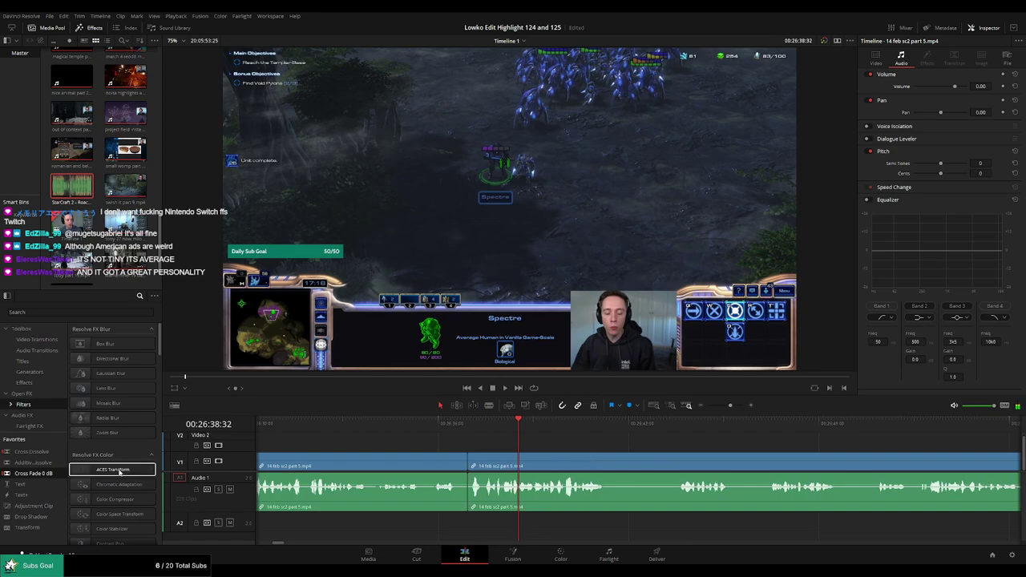
Play the footage back across the new join
{"action": "scroll", "coordinate": [522, 432], "scroll_direction": "right", "scroll_amount": 3}
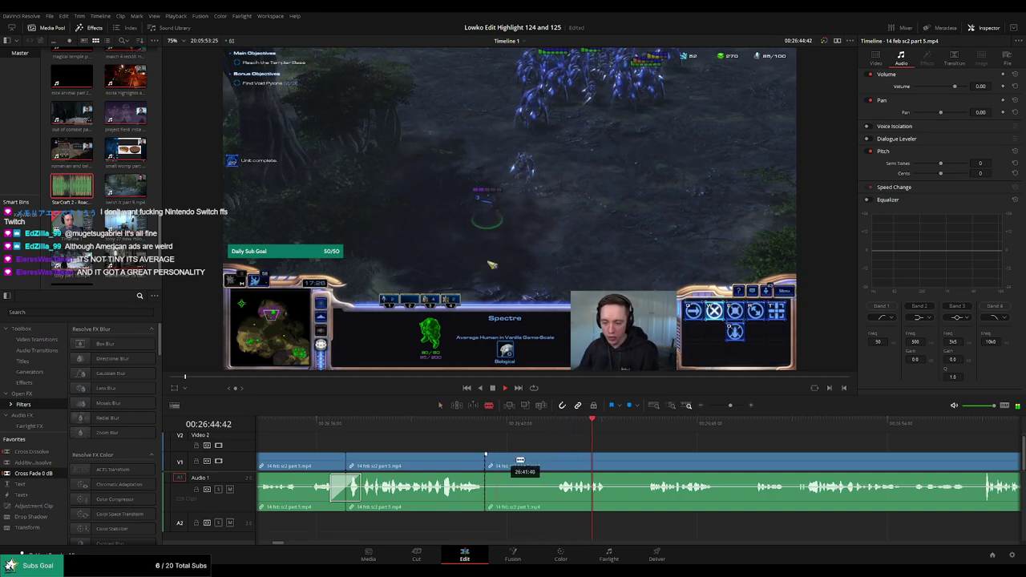
{"action": "key", "text": "space"}
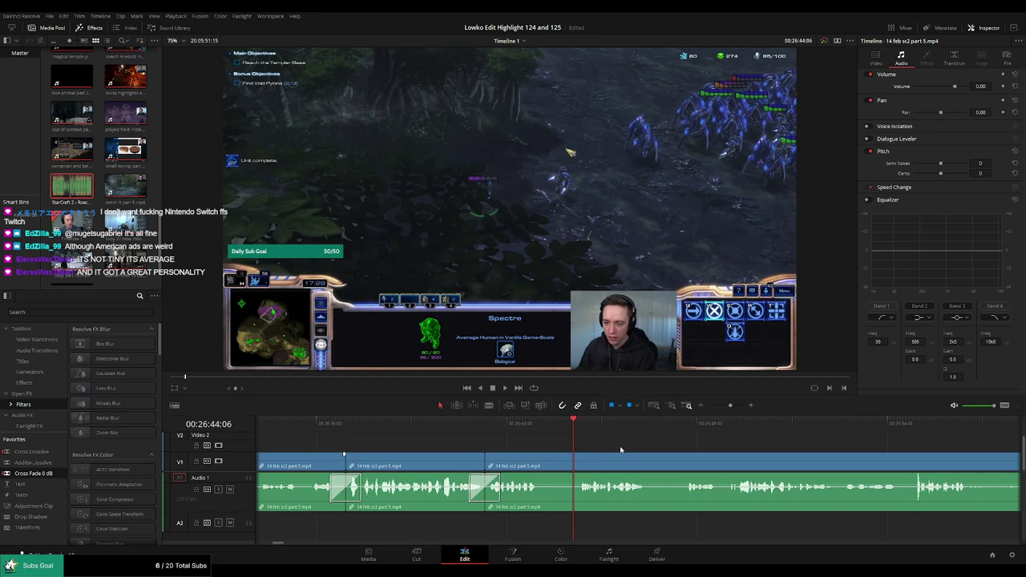
{"action": "key", "text": "space"}
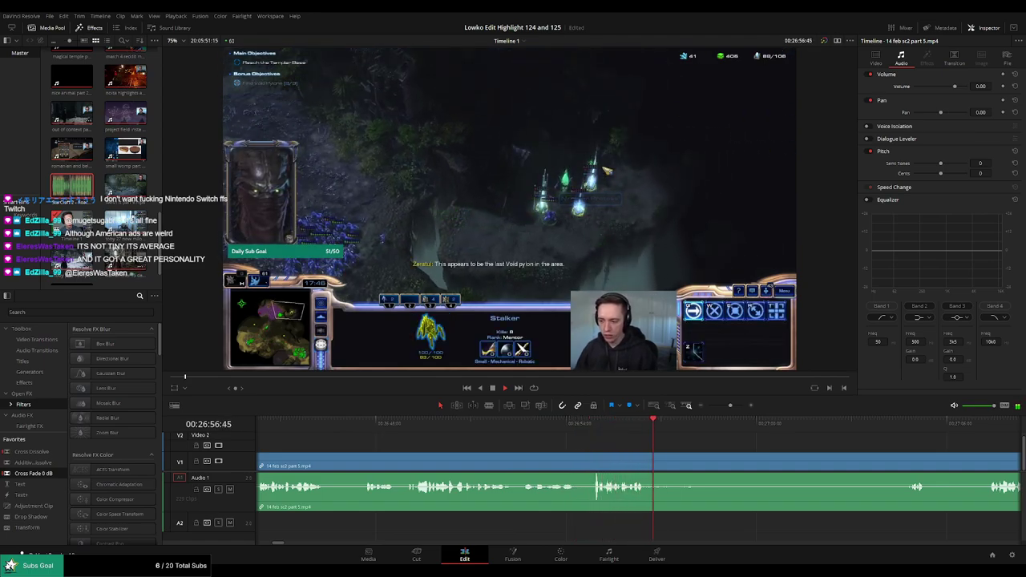
Blade out the short unwanted piece and ripple delete it
{"action": "left_click_drag", "start_coordinate": [584, 423], "coordinate": [523, 429]}
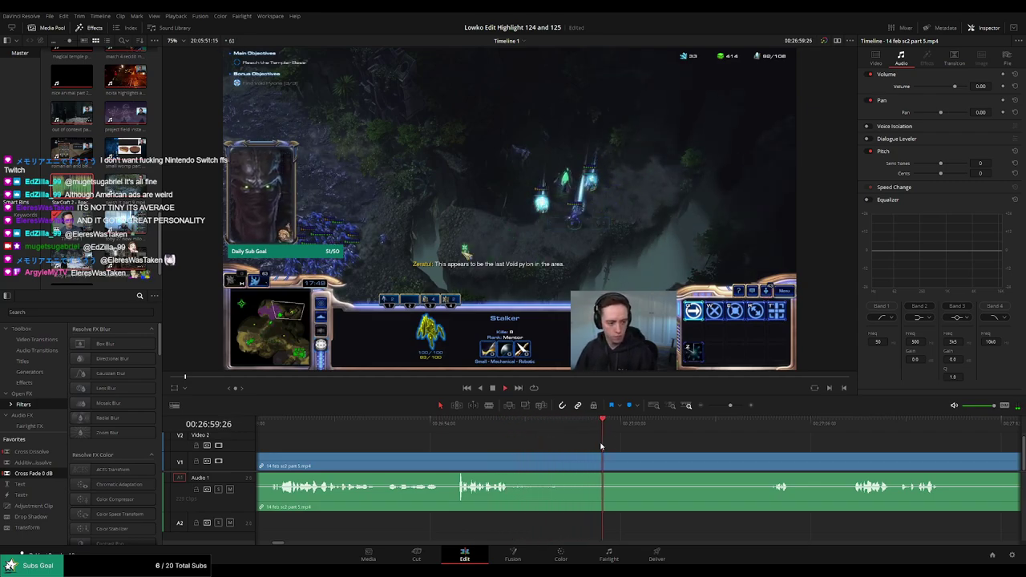
{"action": "key", "text": "b"}
{"action": "left_click", "coordinate": [637, 462]}
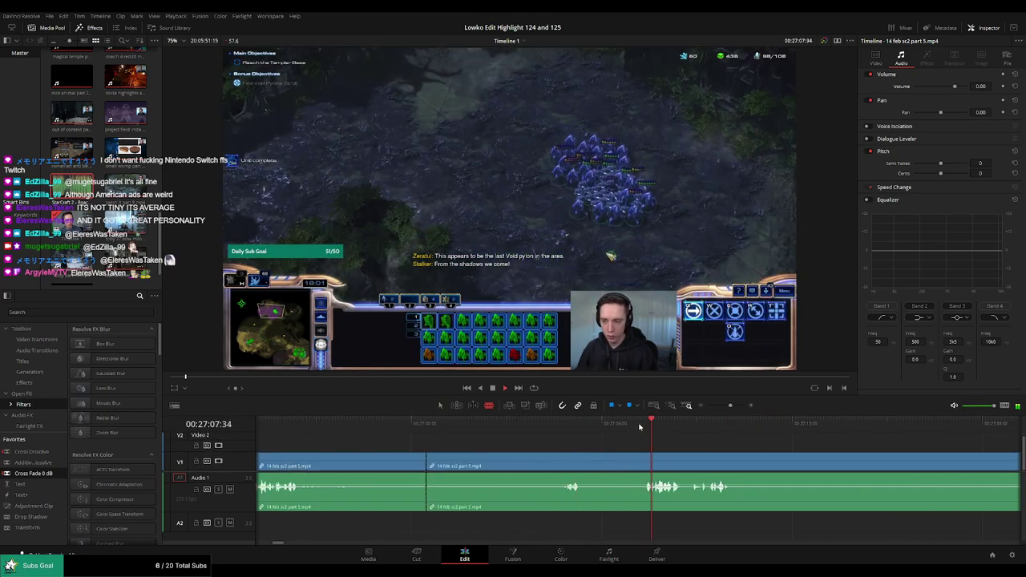
{"action": "left_click", "coordinate": [643, 462]}
{"action": "key", "text": "a"}
{"action": "left_click", "coordinate": [548, 462]}
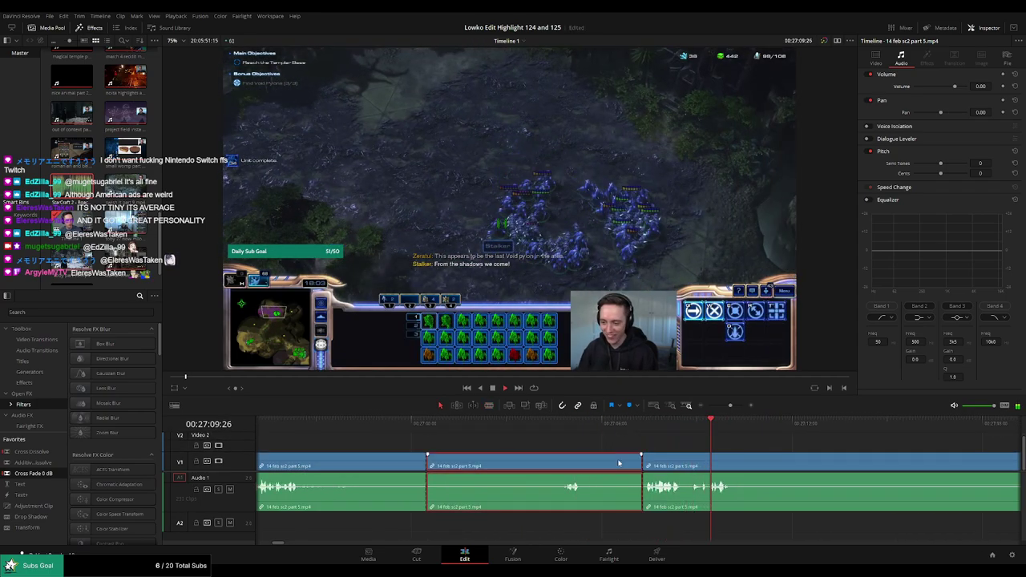
{"action": "key", "text": "Delete"}
Play back across the new join and skip ahead to keep reviewing
{"action": "key", "text": "space"}
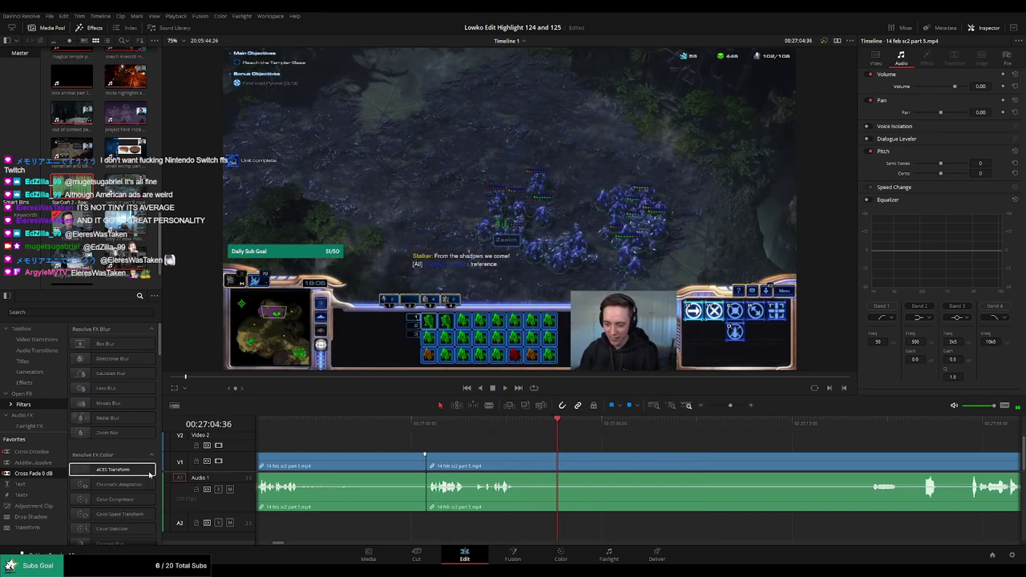
{"action": "left_click", "coordinate": [409, 426]}
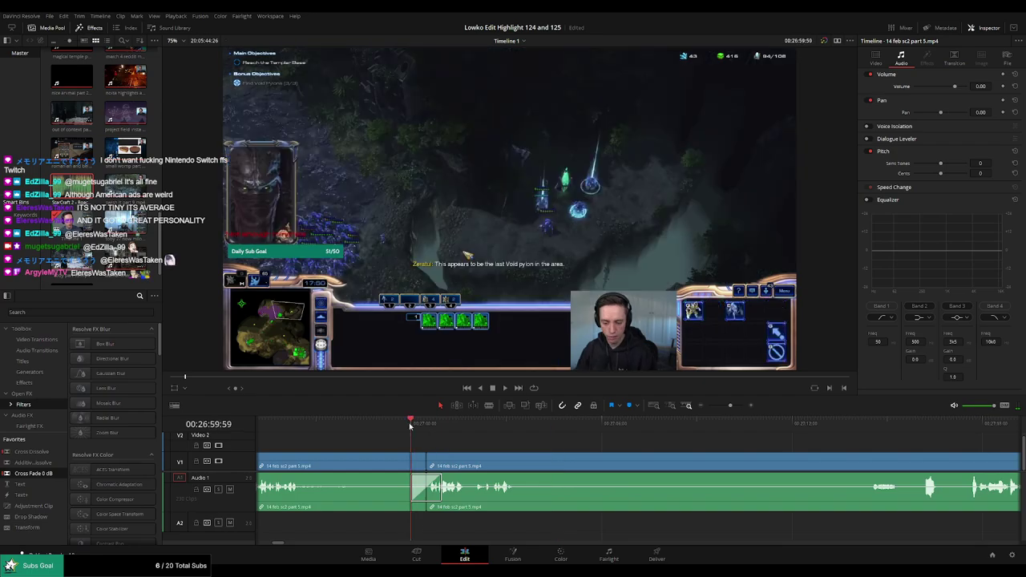
{"action": "left_click", "coordinate": [507, 427]}
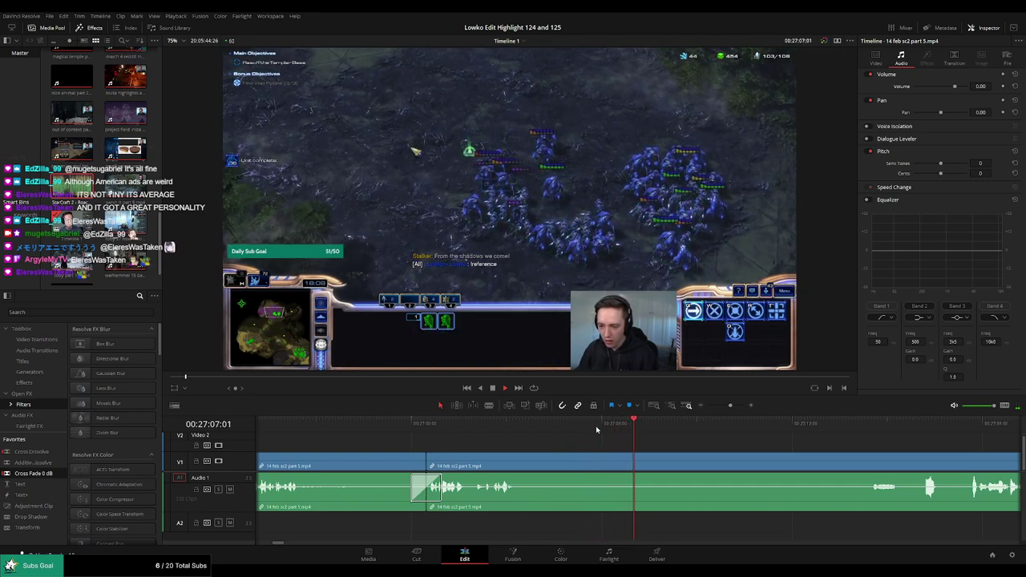
{"action": "left_click", "coordinate": [713, 426]}
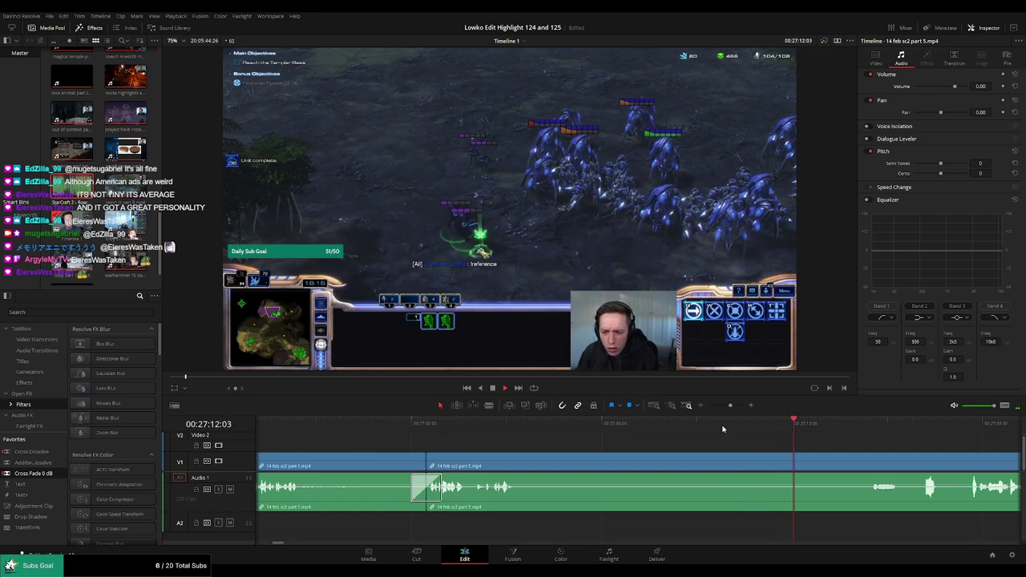
{"action": "scroll", "coordinate": [860, 426], "scroll_direction": "right", "scroll_amount": 3}
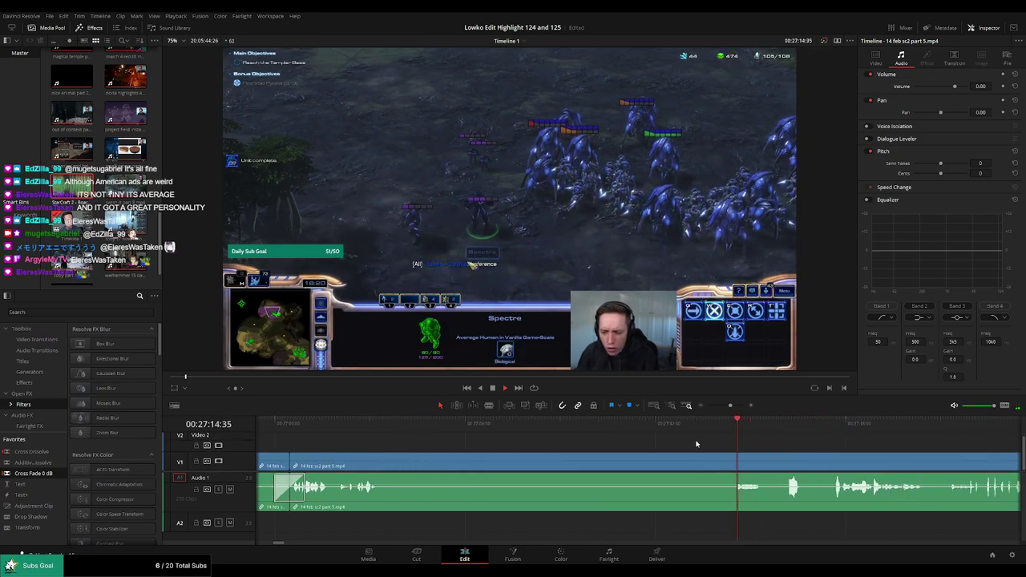
{"action": "scroll", "coordinate": [722, 429], "scroll_direction": "right", "scroll_amount": 3}
{"action": "scroll", "coordinate": [689, 446], "scroll_direction": "right", "scroll_amount": 2}
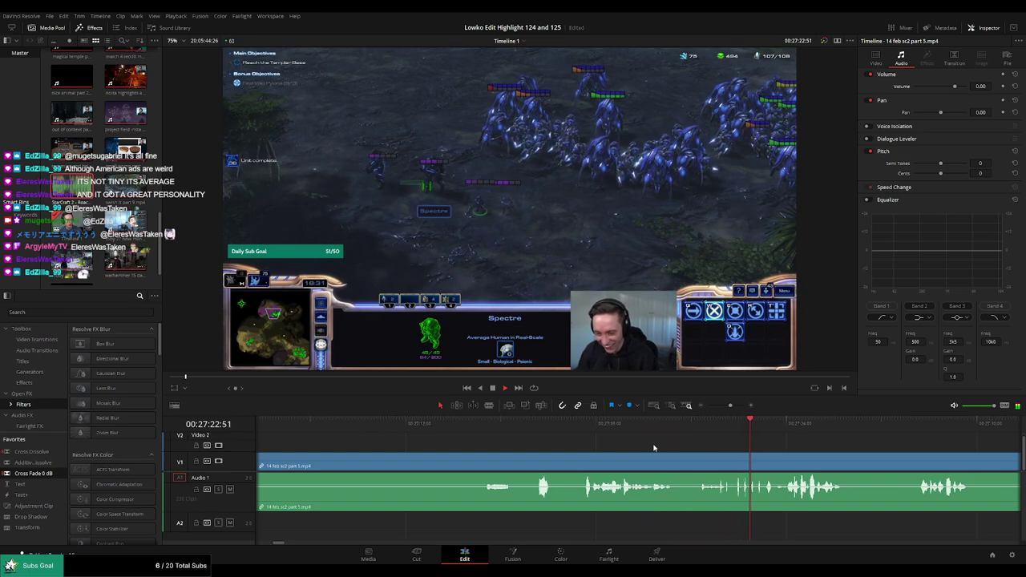
{"action": "scroll", "coordinate": [811, 460], "scroll_direction": "right", "scroll_amount": 3}
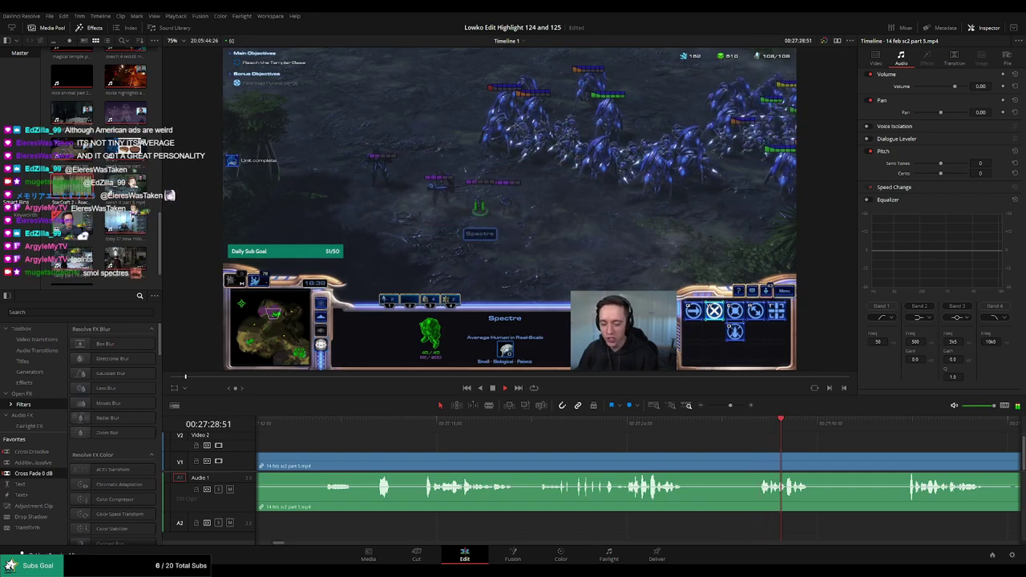
{"action": "scroll", "coordinate": [642, 449], "scroll_direction": "right", "scroll_amount": 3}
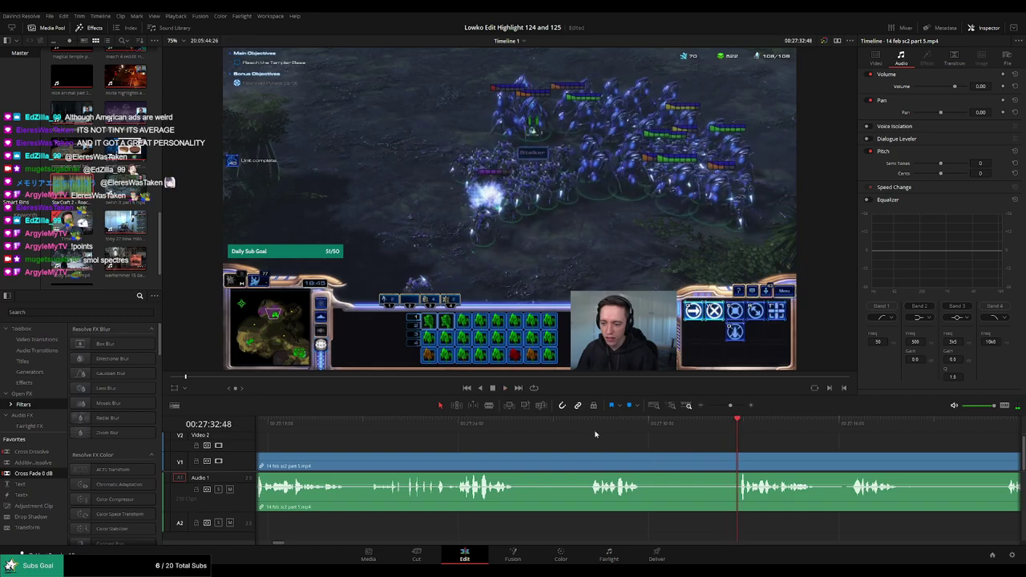
{"action": "left_click", "coordinate": [557, 431]}
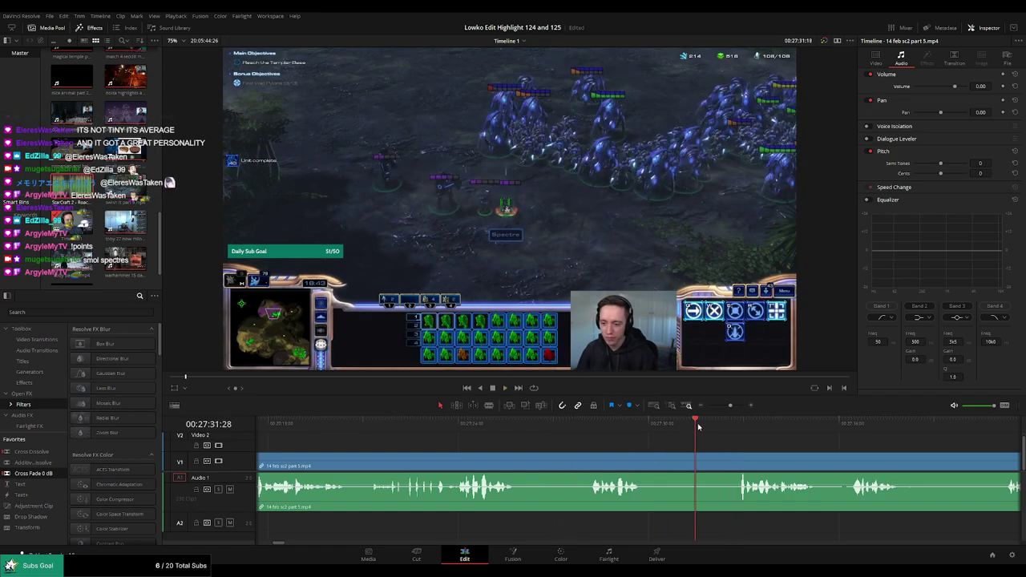
{"action": "scroll", "coordinate": [806, 444], "scroll_direction": "right", "scroll_amount": 6}
{"action": "left_click", "coordinate": [559, 430]}
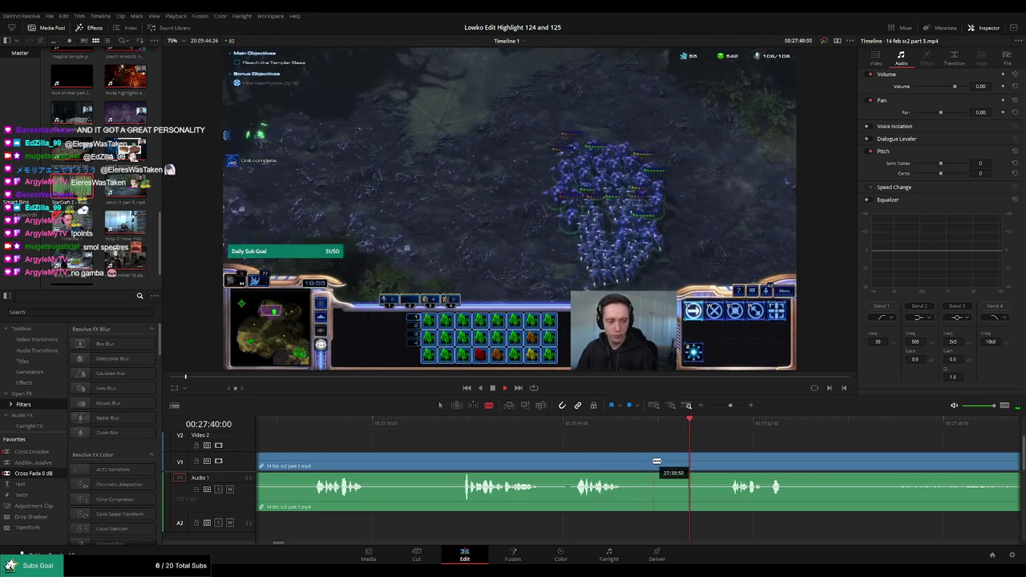
Split the clip around the unwanted stretch, remove it, and play back the join
{"action": "left_click", "coordinate": [624, 426]}
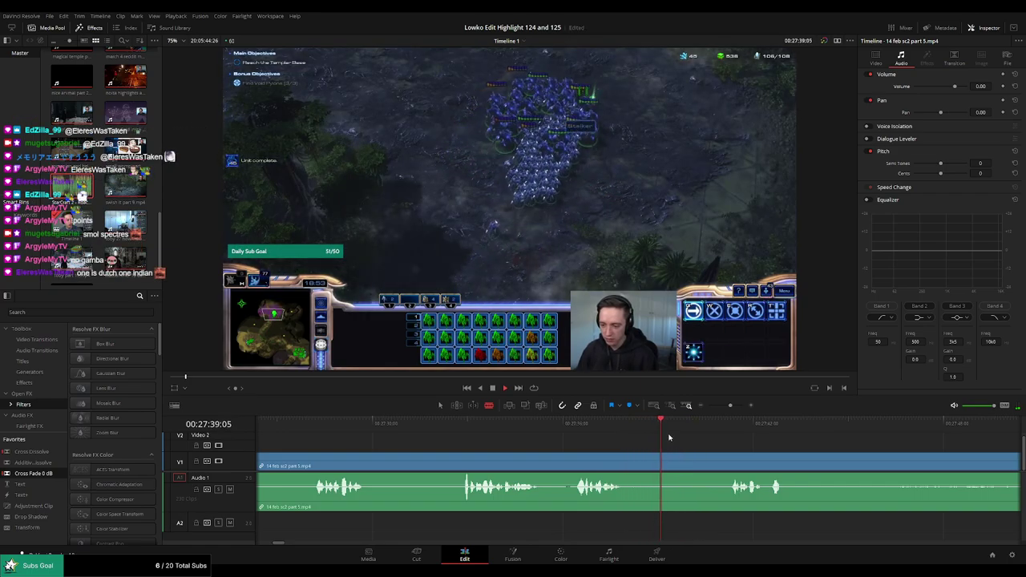
{"action": "key", "text": "ctrl+b"}
{"action": "left_click", "coordinate": [724, 424]}
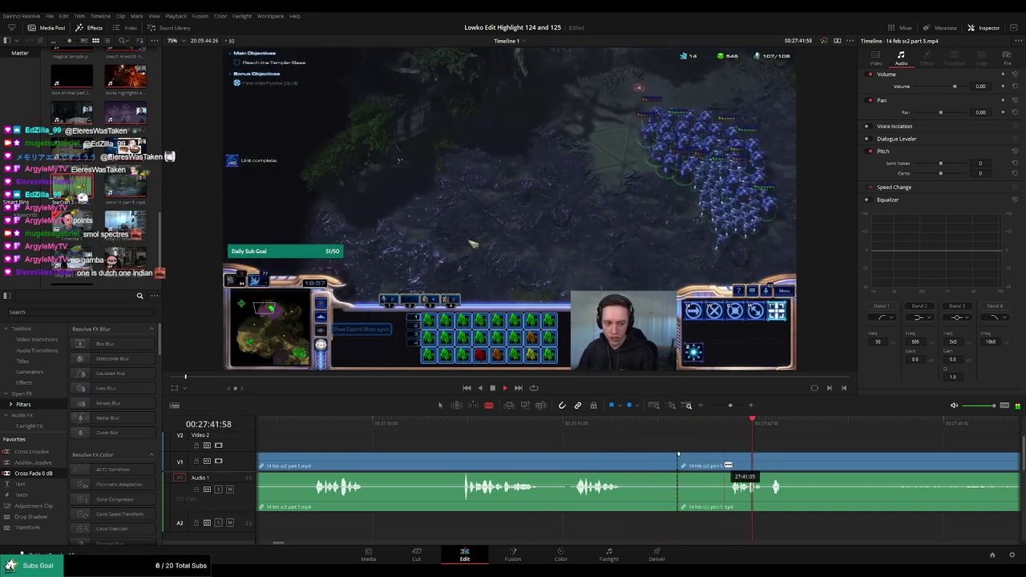
{"action": "left_click", "coordinate": [728, 465]}
{"action": "key", "text": "a"}
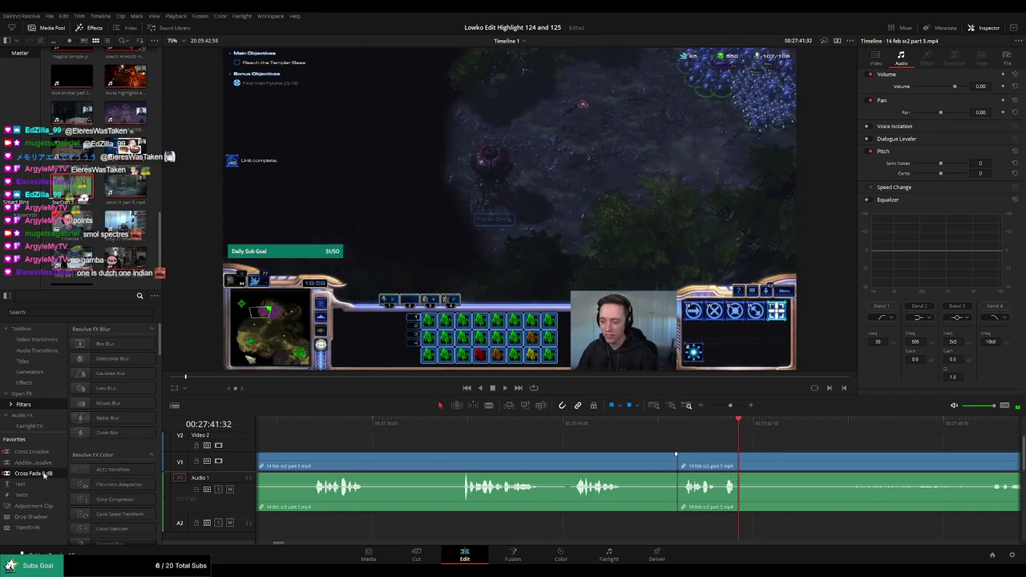
{"action": "scroll", "coordinate": [570, 445], "scroll_direction": "right", "scroll_amount": 3}
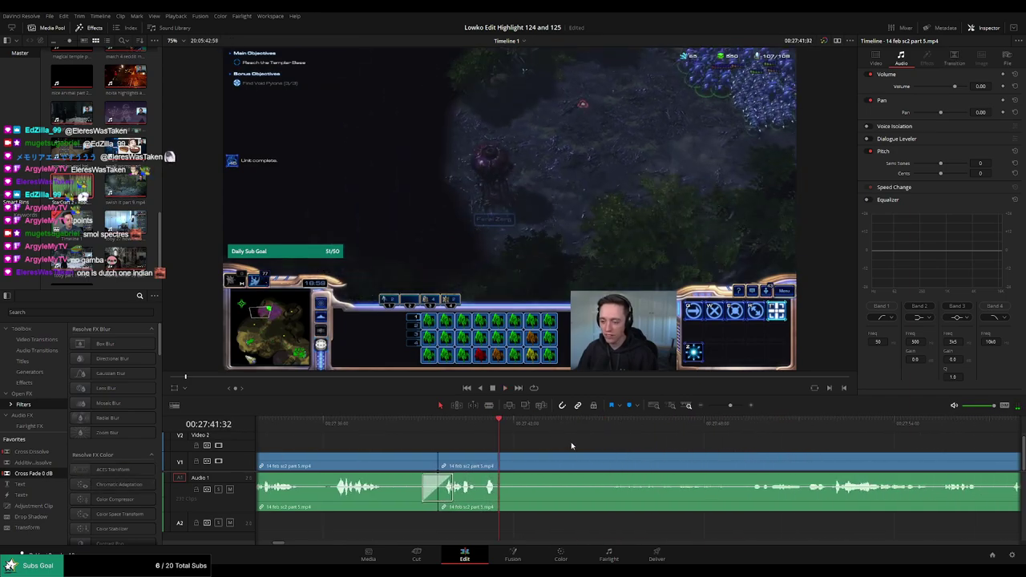
{"action": "key", "text": "space"}
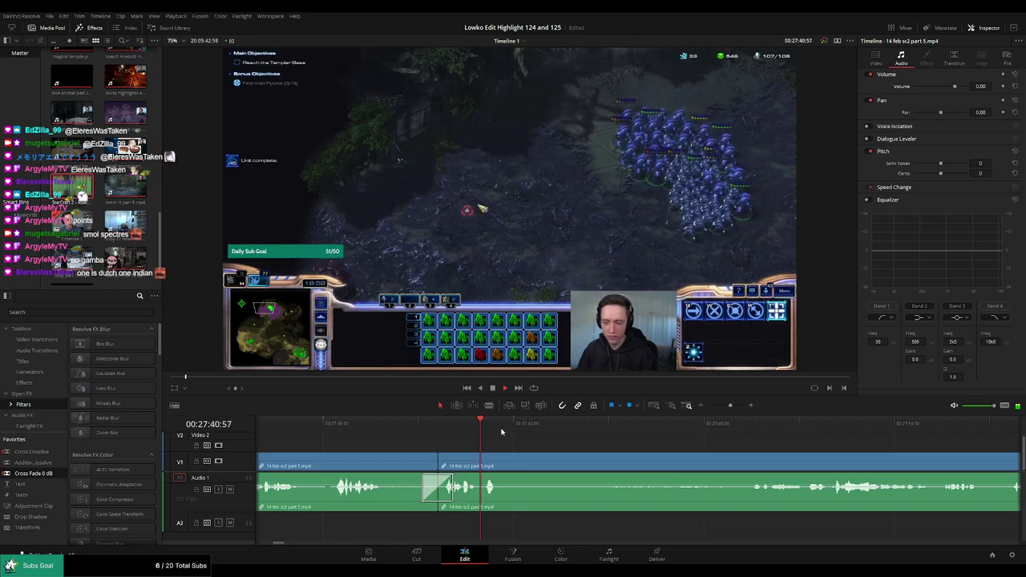
Make another cut further on and skip ahead past the save game screen
{"action": "key", "text": "b"}
{"action": "left_click", "coordinate": [507, 473]}
{"action": "left_click_drag", "start_coordinate": [637, 425], "coordinate": [746, 427]}
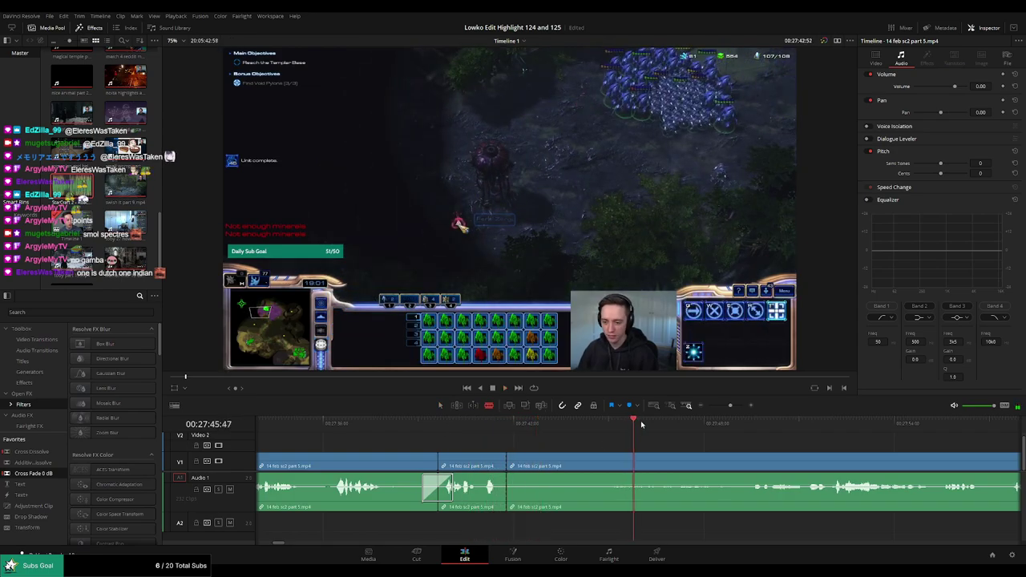
{"action": "scroll", "coordinate": [641, 433], "scroll_direction": "right", "scroll_amount": 2}
{"action": "scroll", "coordinate": [606, 436], "scroll_direction": "right", "scroll_amount": 1}
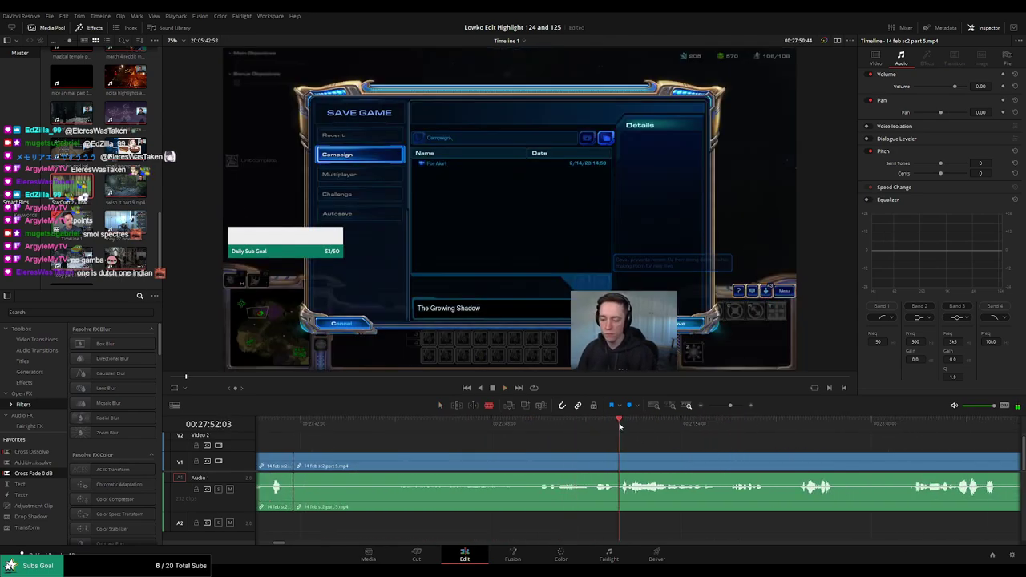
{"action": "left_click", "coordinate": [734, 420]}
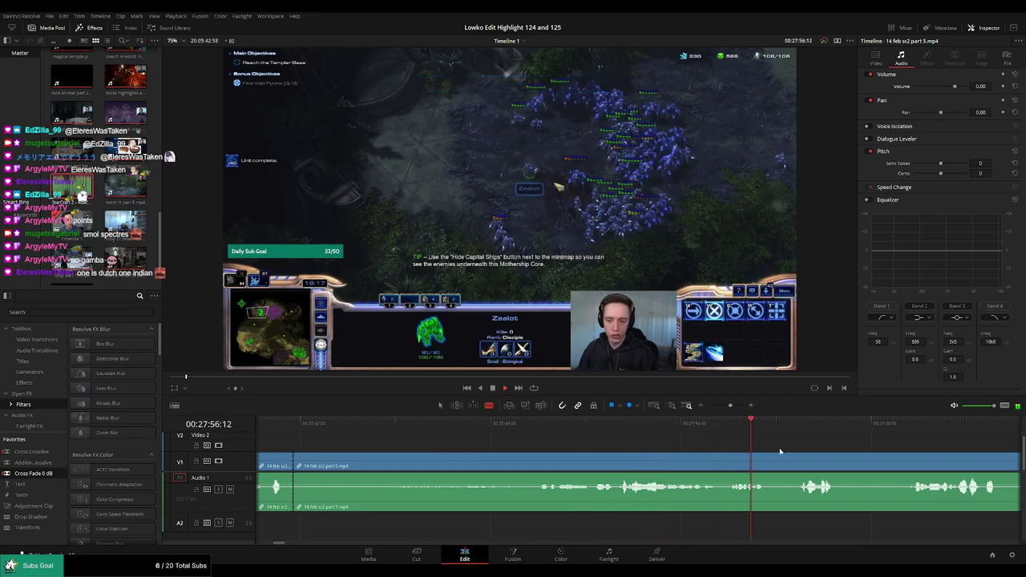
{"action": "mouse_move", "coordinate": [730, 405]}
{"action": "left_mouse_down"}
{"action": "mouse_move", "coordinate": [711, 407]}
{"action": "mouse_move", "coordinate": [724, 406]}
{"action": "left_mouse_up"}
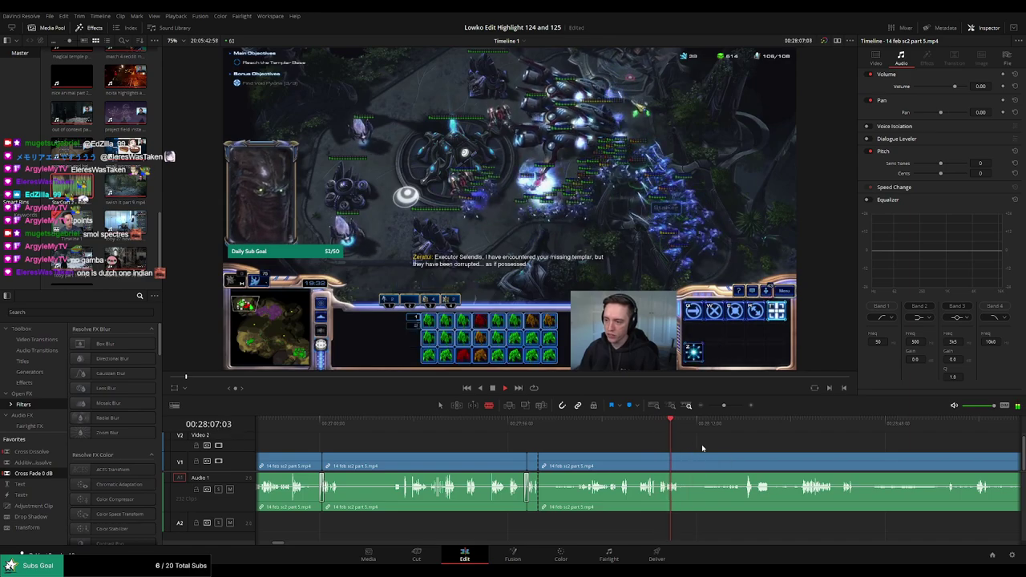
{"action": "scroll", "coordinate": [575, 441], "scroll_direction": "right", "scroll_amount": 3}
{"action": "left_click", "coordinate": [568, 425]}
{"action": "left_click", "coordinate": [599, 428]}
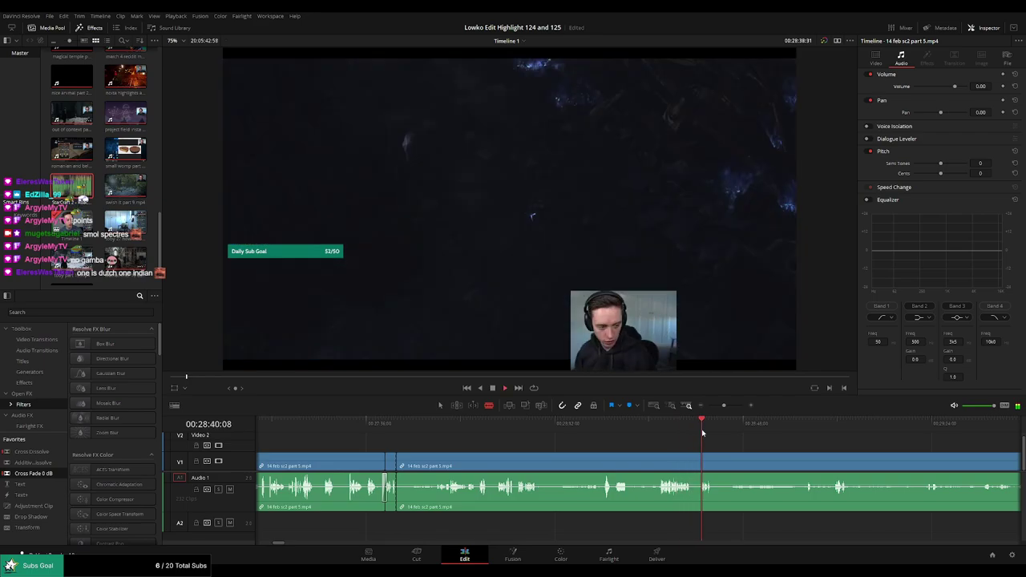
{"action": "left_click_drag", "start_coordinate": [562, 433], "coordinate": [879, 436]}
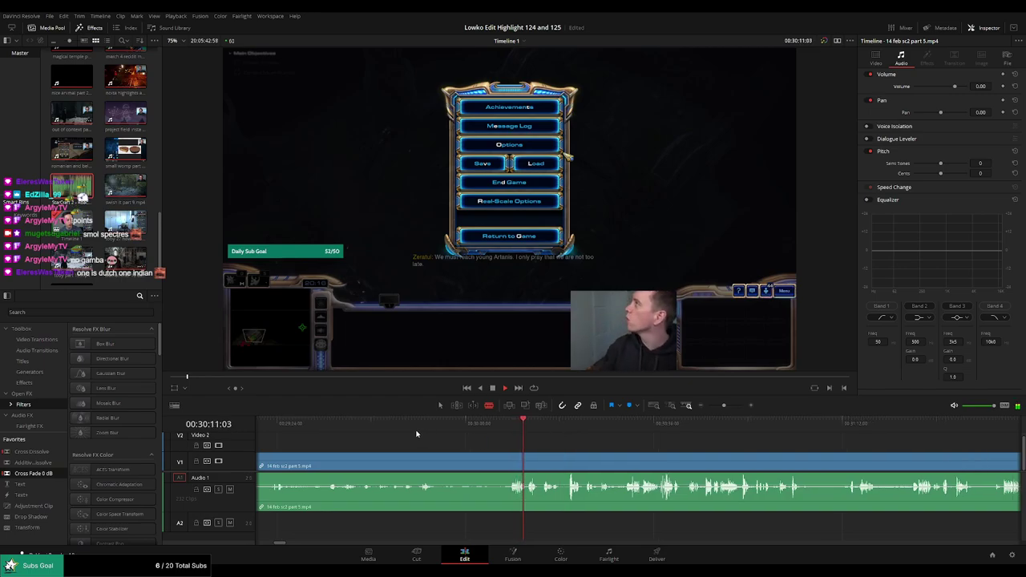
{"action": "left_click_drag", "start_coordinate": [416, 434], "coordinate": [487, 434]}
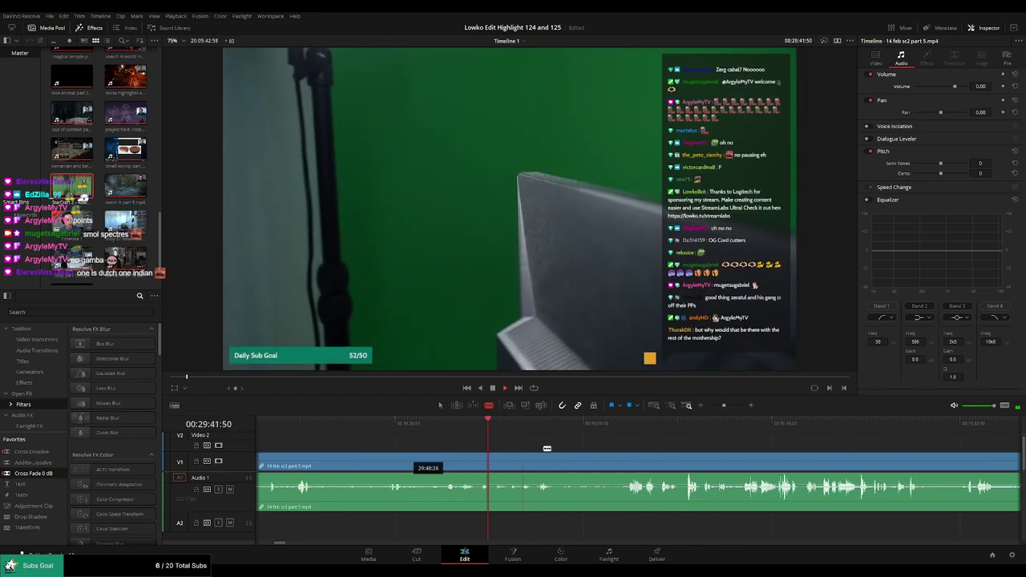
{"action": "mouse_move", "coordinate": [547, 448]}
{"action": "left_mouse_down"}
{"action": "mouse_move", "coordinate": [505, 430]}
{"action": "mouse_move", "coordinate": [574, 422]}
{"action": "left_mouse_up"}
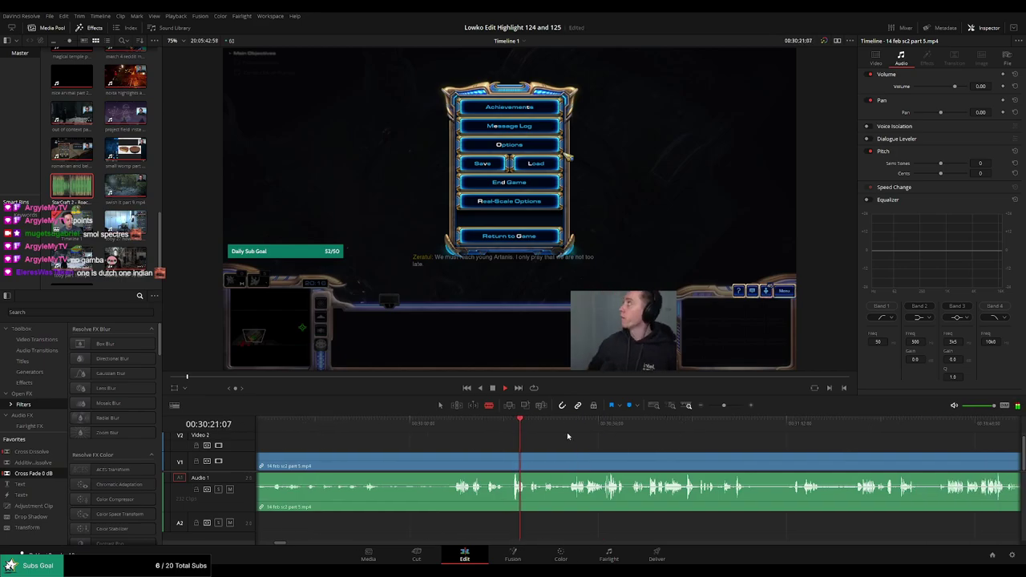
{"action": "left_click_drag", "start_coordinate": [530, 432], "coordinate": [572, 433]}
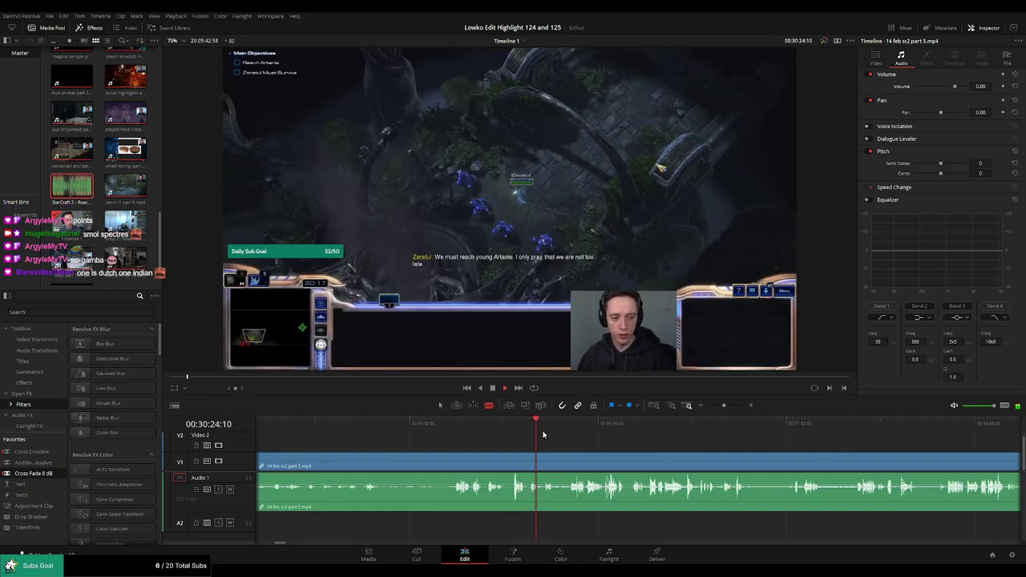
{"action": "key", "text": "space"}
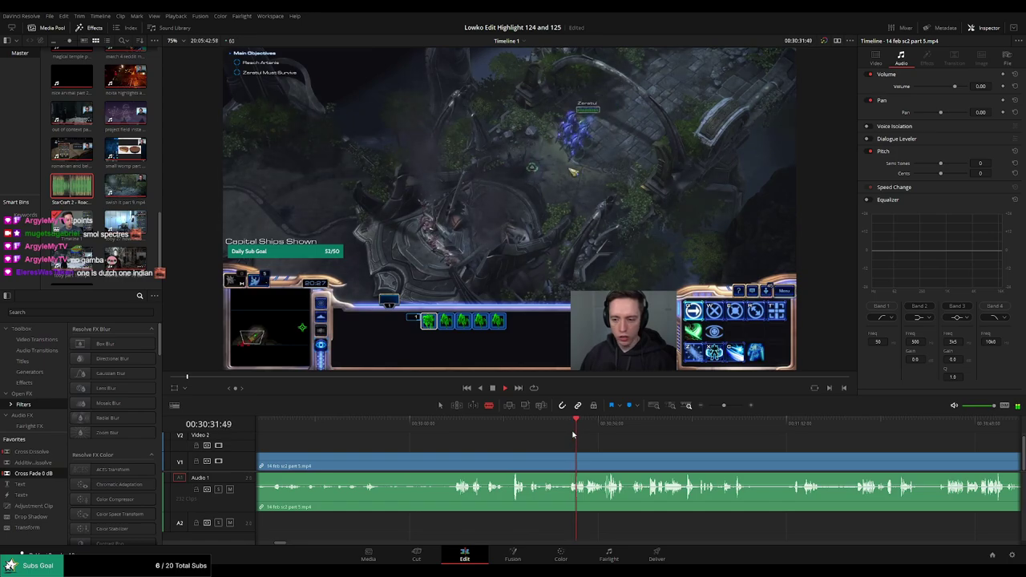
{"action": "left_click_drag", "start_coordinate": [724, 409], "coordinate": [724, 411]}
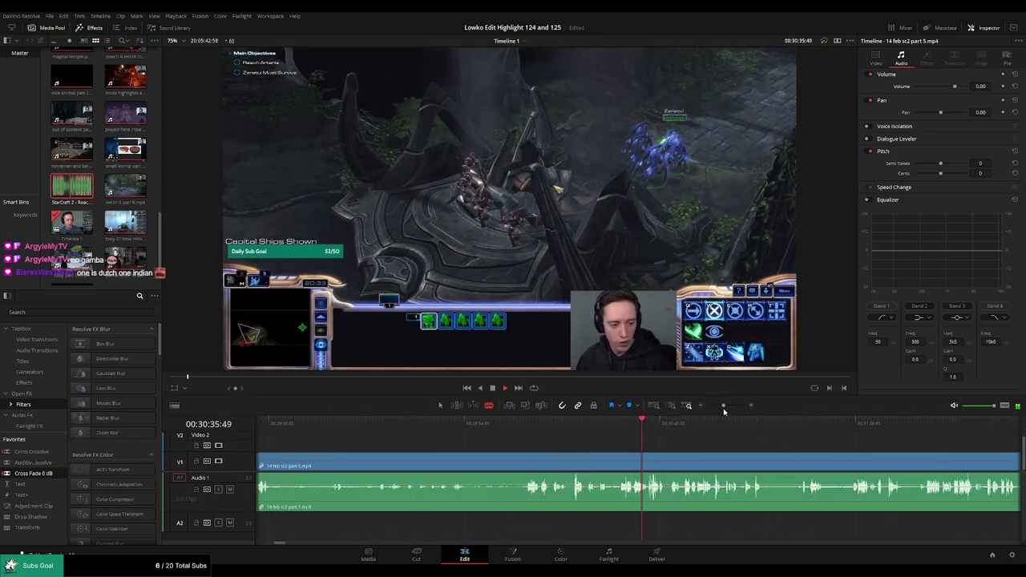
{"action": "scroll", "coordinate": [565, 439], "scroll_direction": "right", "scroll_amount": 3}
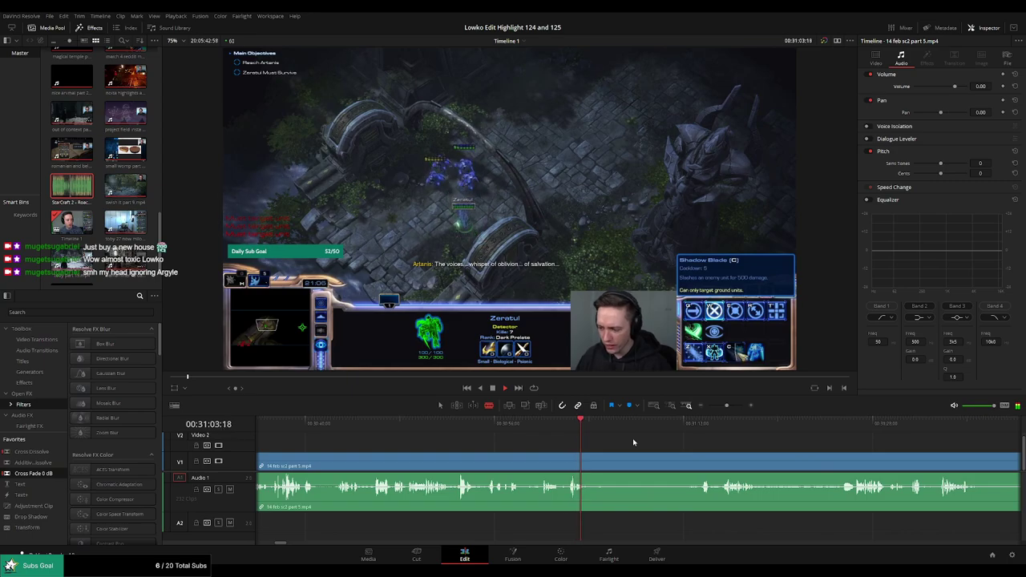
{"action": "left_click_drag", "start_coordinate": [683, 429], "coordinate": [697, 425]}
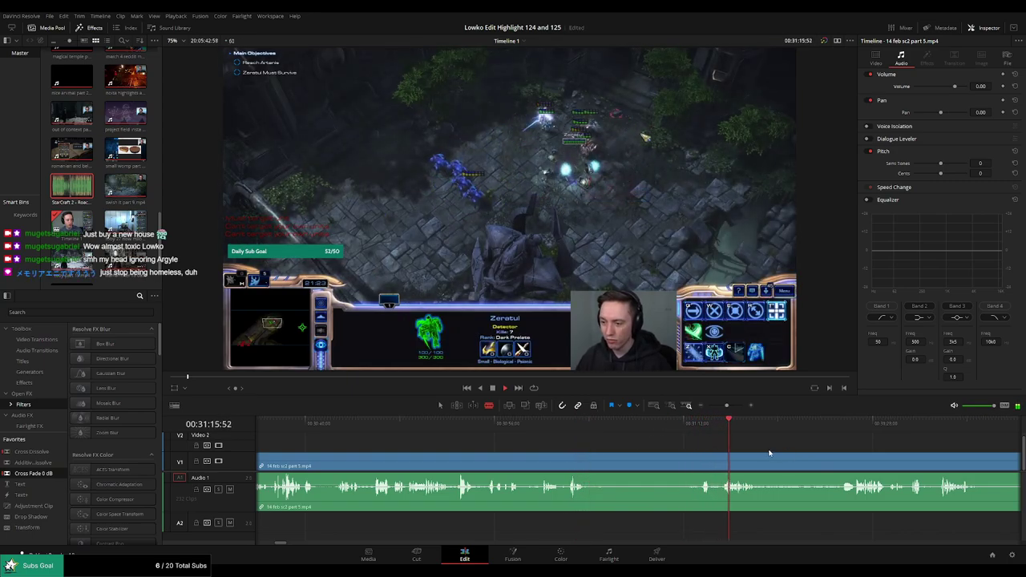
{"action": "scroll", "coordinate": [768, 453], "scroll_direction": "down", "scroll_amount": 3}
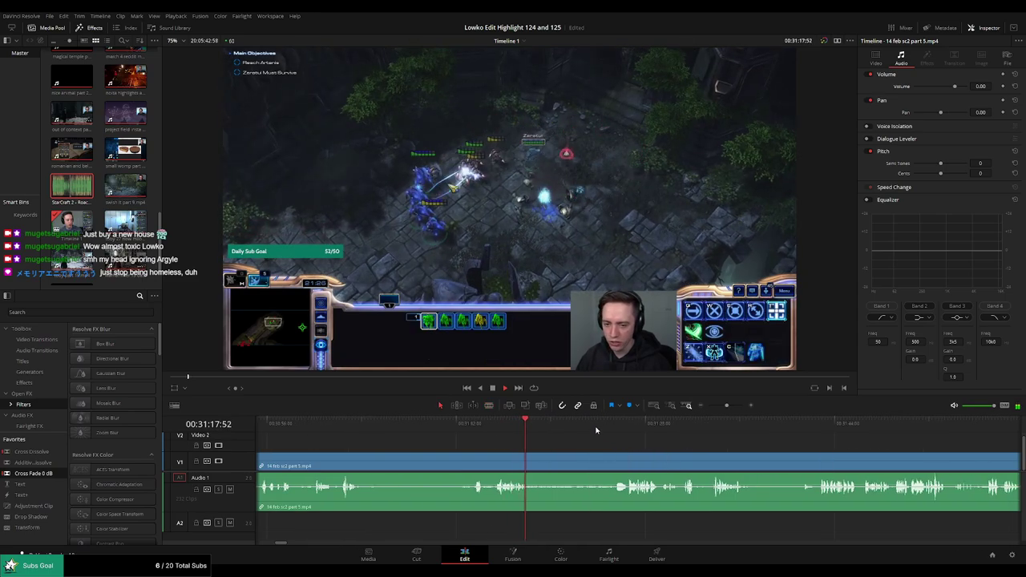
{"action": "left_click", "coordinate": [617, 427]}
{"action": "scroll", "coordinate": [729, 446], "scroll_direction": "down", "scroll_amount": 2}
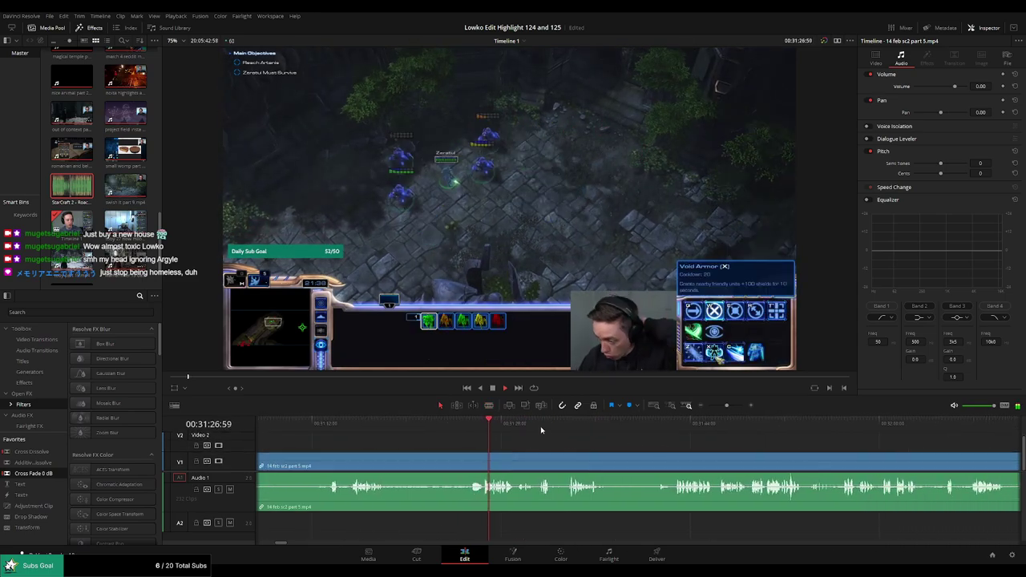
{"action": "left_click_drag", "start_coordinate": [541, 430], "coordinate": [571, 431]}
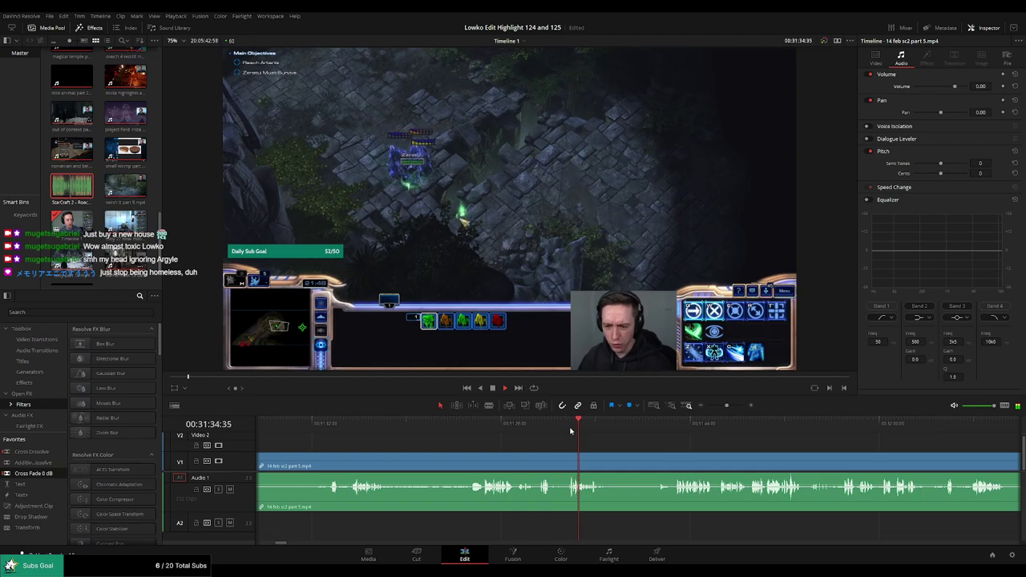
{"action": "left_click", "coordinate": [672, 427]}
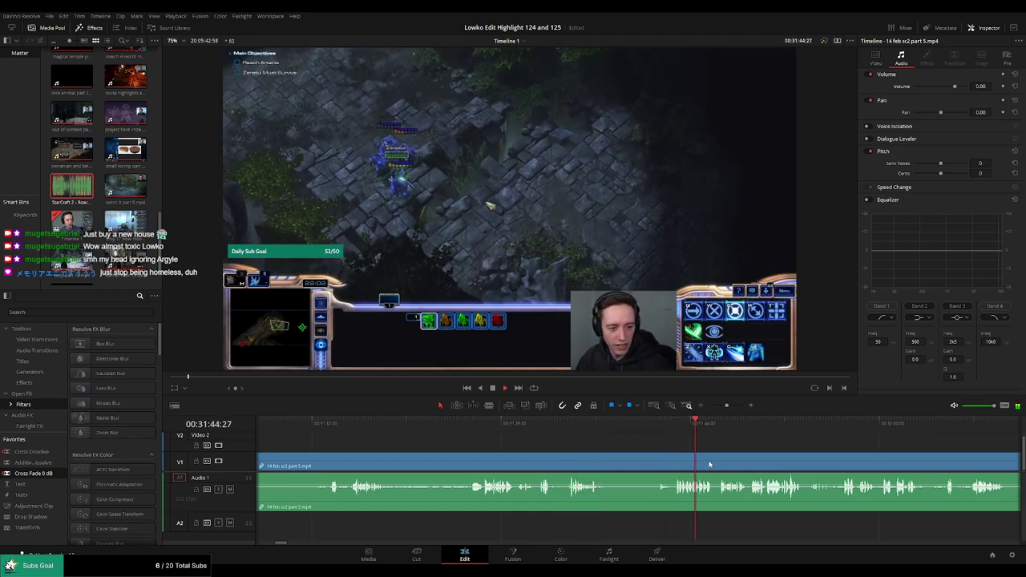
{"action": "scroll", "coordinate": [611, 447], "scroll_direction": "down", "scroll_amount": 2}
{"action": "scroll", "coordinate": [577, 445], "scroll_direction": "down", "scroll_amount": 2}
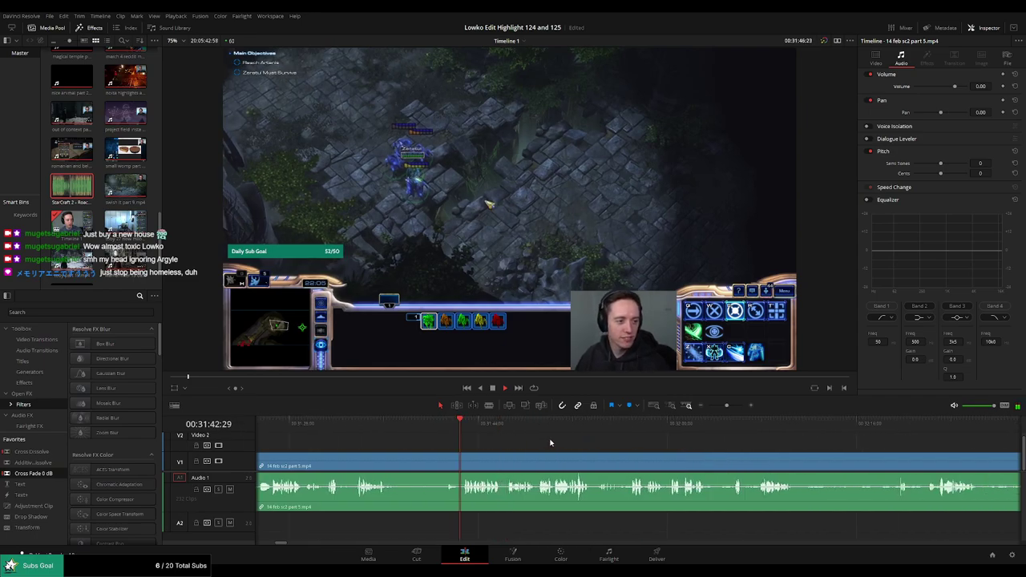
{"action": "left_click_drag", "start_coordinate": [727, 406], "coordinate": [721, 405]}
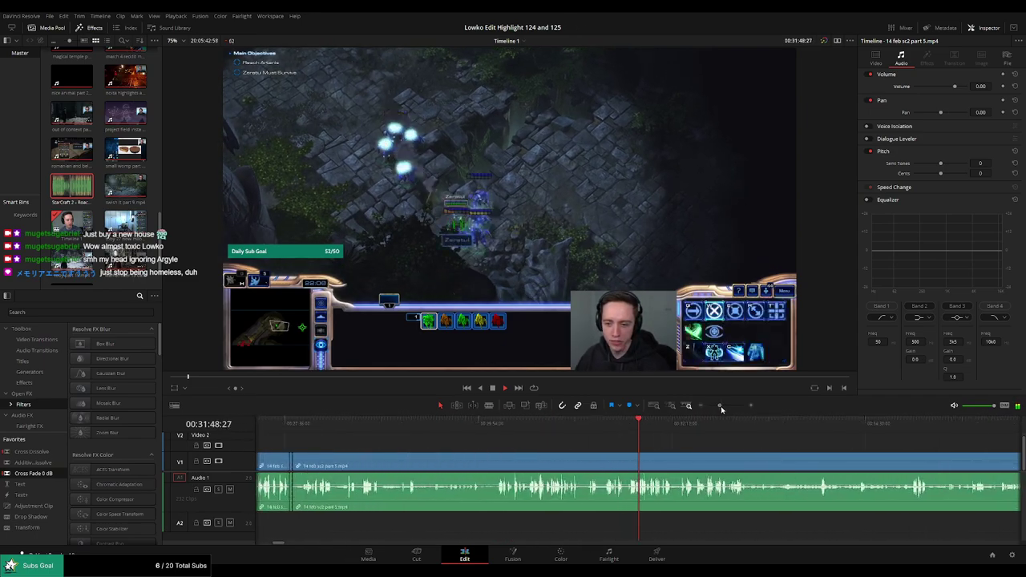
{"action": "left_click_drag", "start_coordinate": [721, 409], "coordinate": [724, 409]}
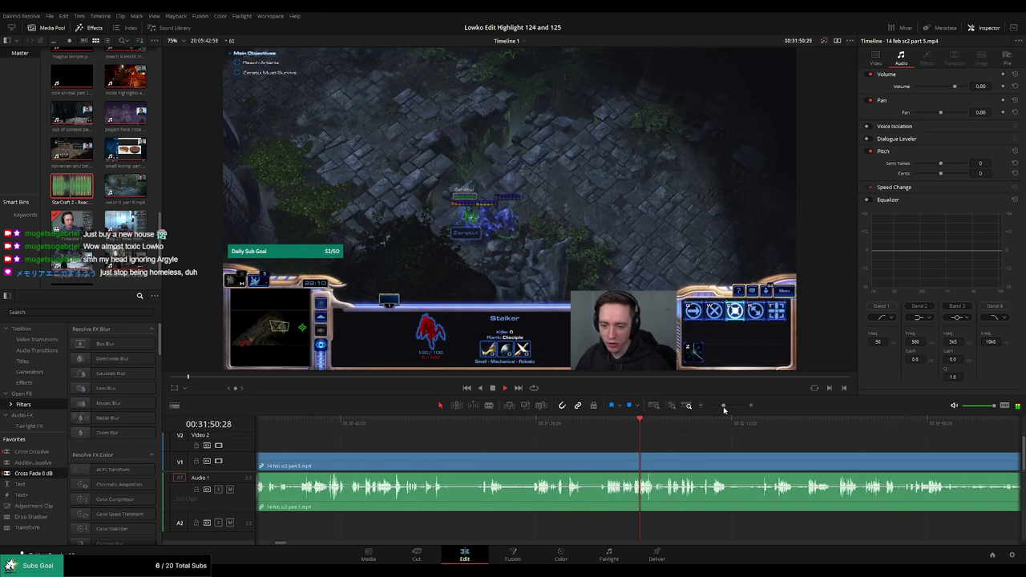
{"action": "scroll", "coordinate": [716, 448], "scroll_direction": "down", "scroll_amount": 2}
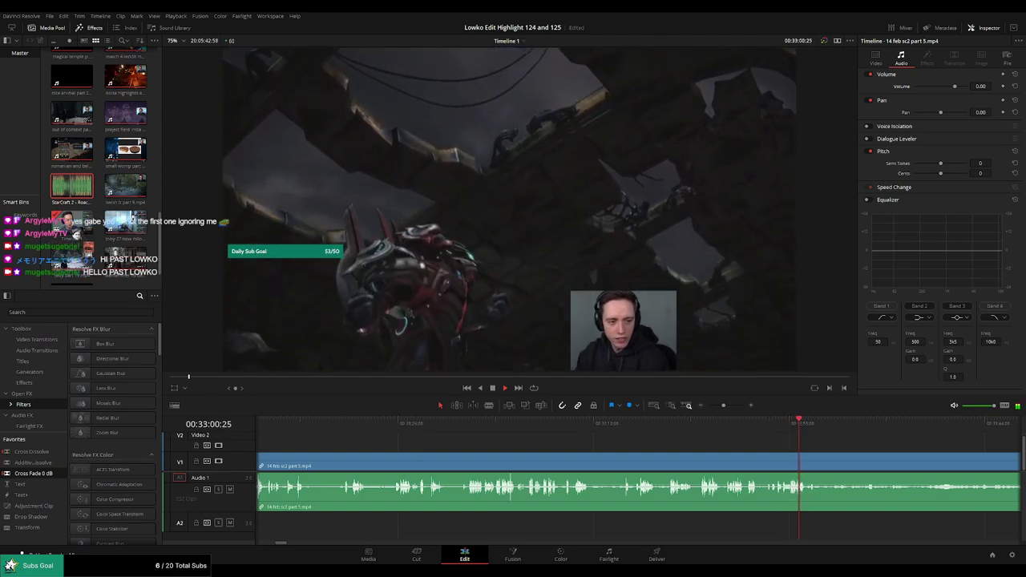
Play through to the Mission Complete screen, reviewing it back and forth
{"action": "scroll", "coordinate": [711, 432], "scroll_direction": "right", "scroll_amount": 2}
{"action": "scroll", "coordinate": [435, 437], "scroll_direction": "right", "scroll_amount": 5}
{"action": "left_click_drag", "start_coordinate": [599, 426], "coordinate": [747, 435]}
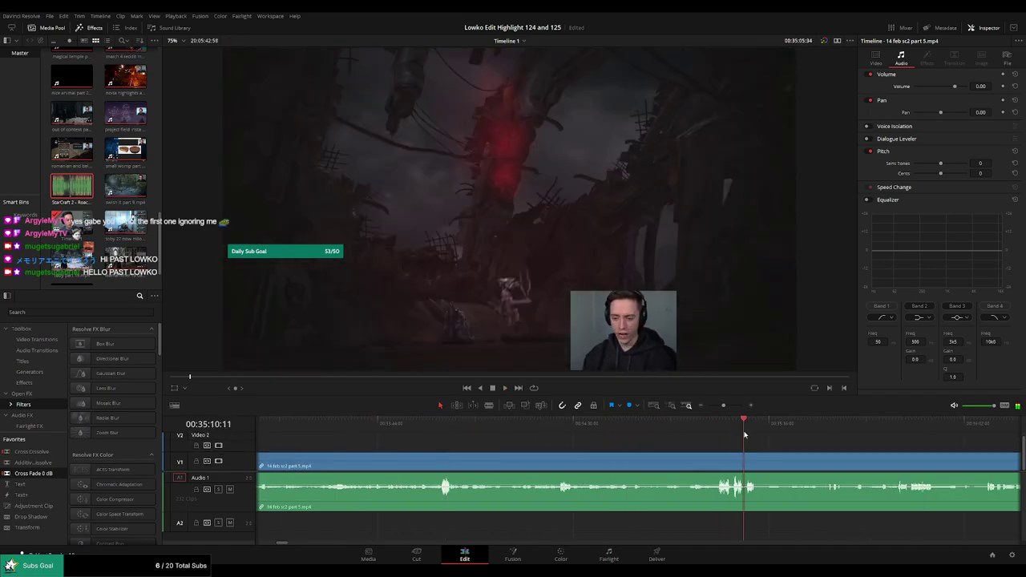
{"action": "key", "text": "space"}
{"action": "scroll", "coordinate": [615, 437], "scroll_direction": "right", "scroll_amount": 3}
{"action": "left_click", "coordinate": [692, 421]}
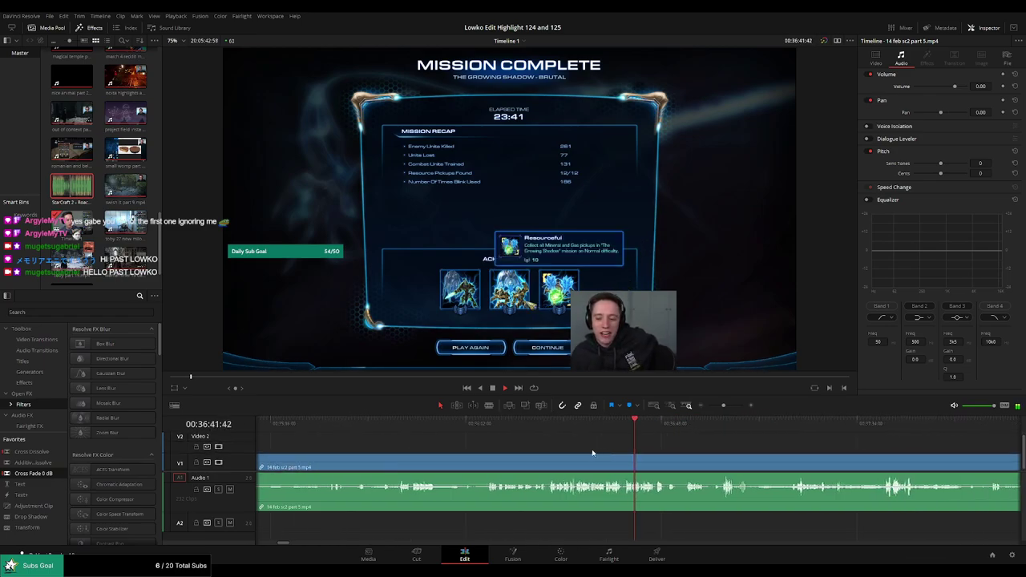
{"action": "scroll", "coordinate": [615, 457], "scroll_direction": "right", "scroll_amount": 5}
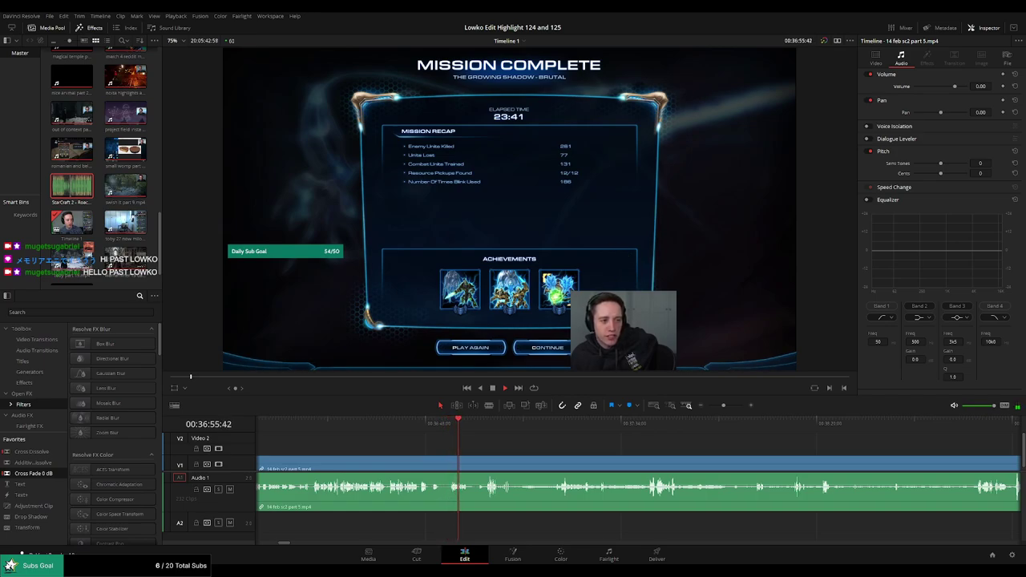
{"action": "left_click", "coordinate": [482, 425]}
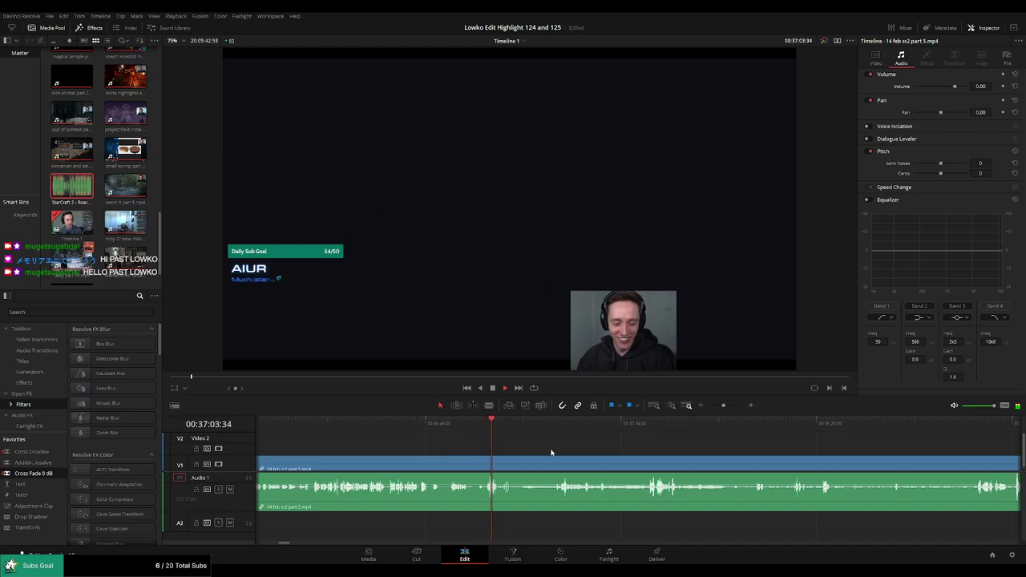
{"action": "scroll", "coordinate": [673, 458], "scroll_direction": "up", "scroll_amount": 2}
{"action": "left_click", "coordinate": [619, 430]}
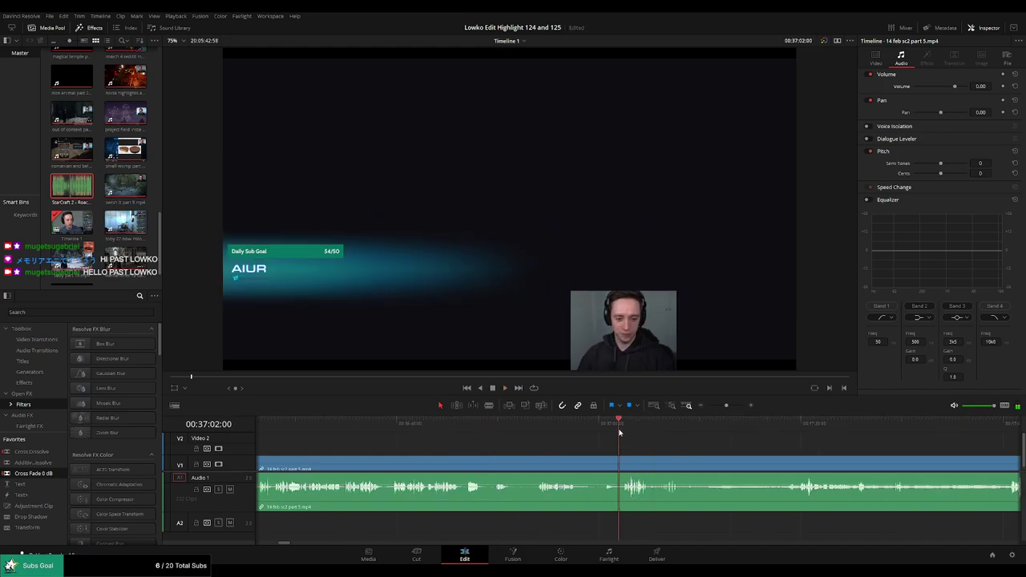
{"action": "left_click", "coordinate": [533, 430]}
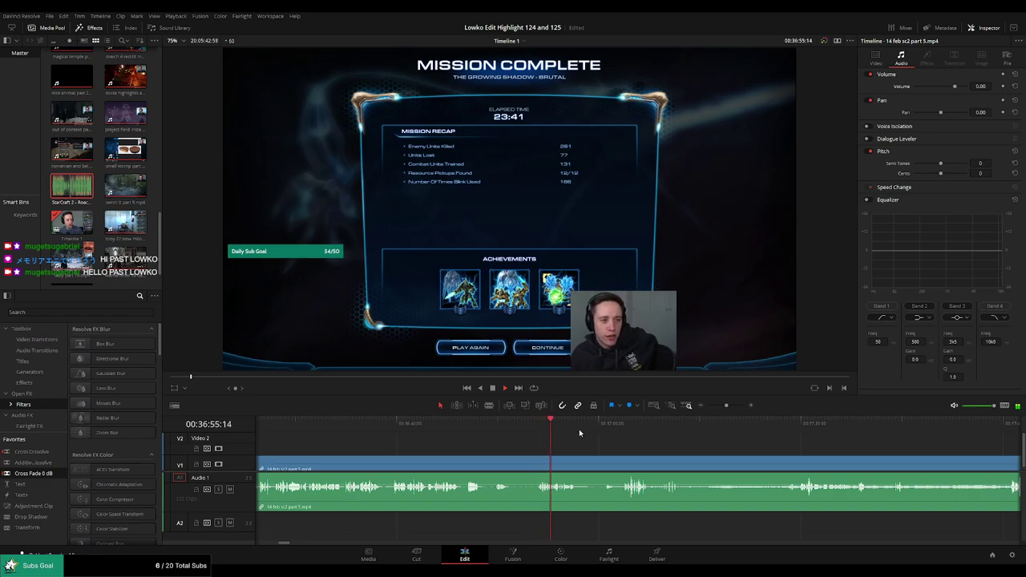
{"action": "left_click", "coordinate": [620, 430]}
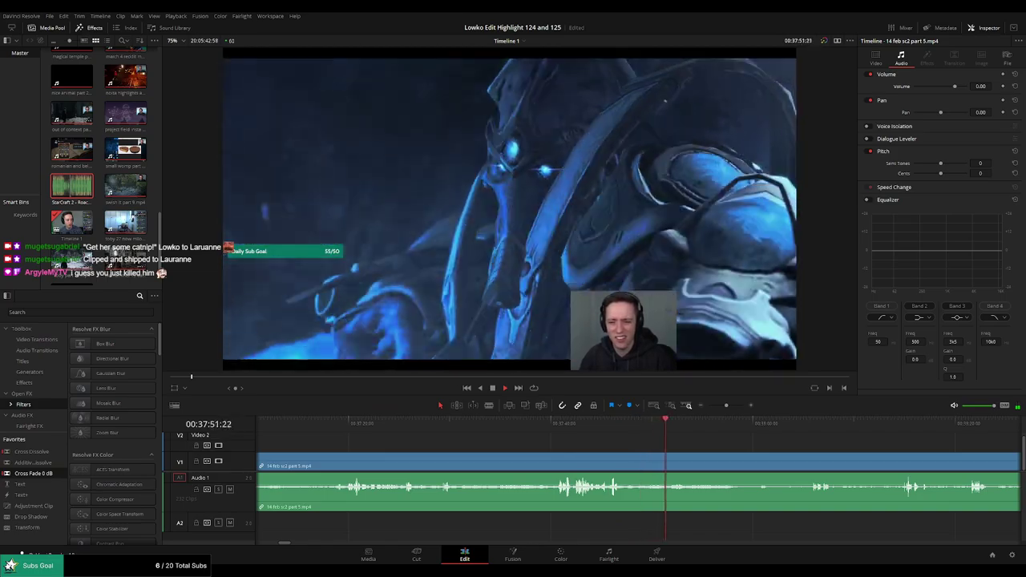
Bring the timeline footage back into the viewer and skip into the Artanis cinematic
{"action": "key", "text": "q"}
{"action": "key", "text": "q"}
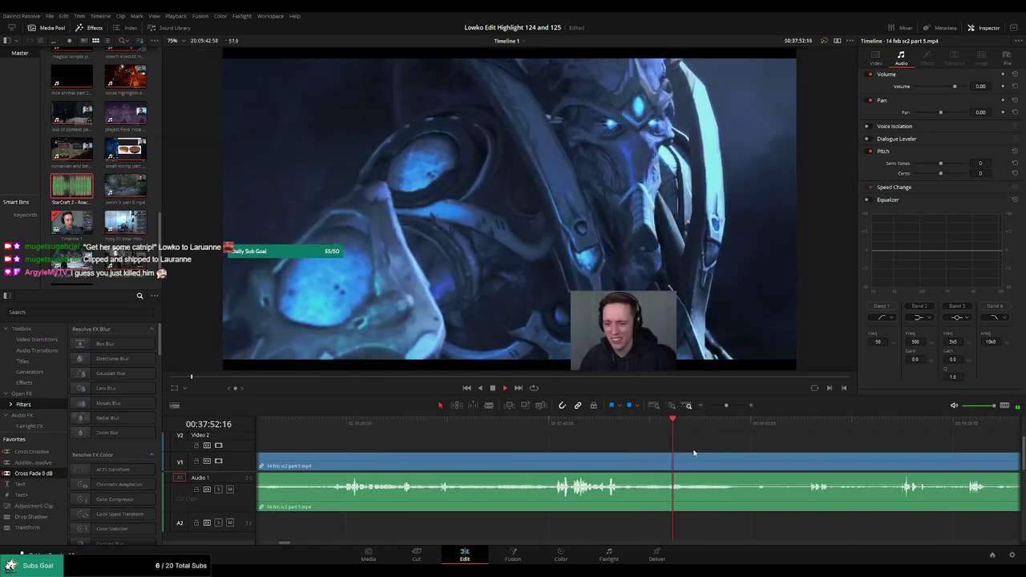
{"action": "left_click", "coordinate": [553, 426]}
{"action": "left_click", "coordinate": [585, 423]}
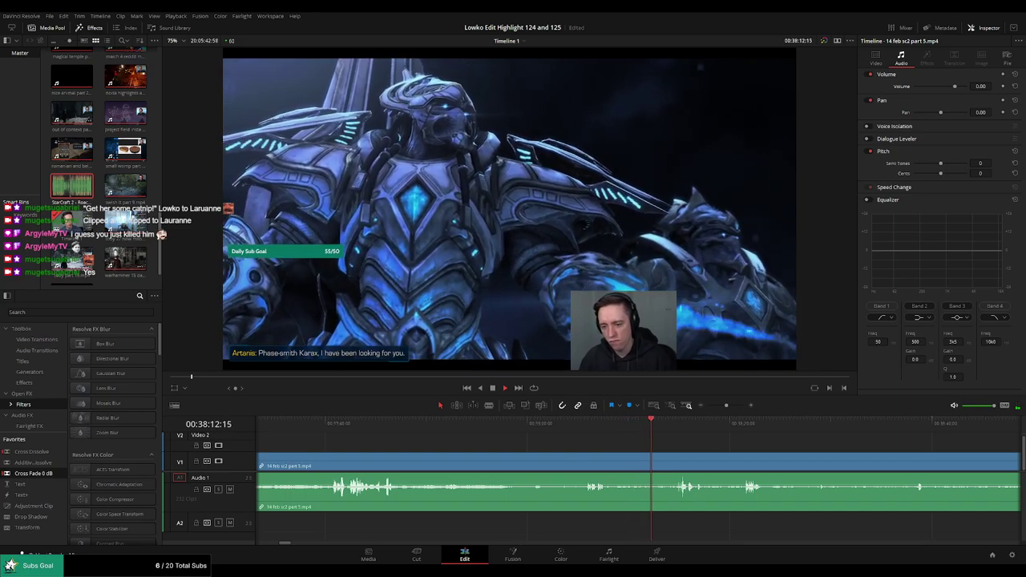
Zoom out and skip through the Spear of Adun mission briefing toward gameplay
{"action": "left_click_drag", "start_coordinate": [727, 405], "coordinate": [715, 405]}
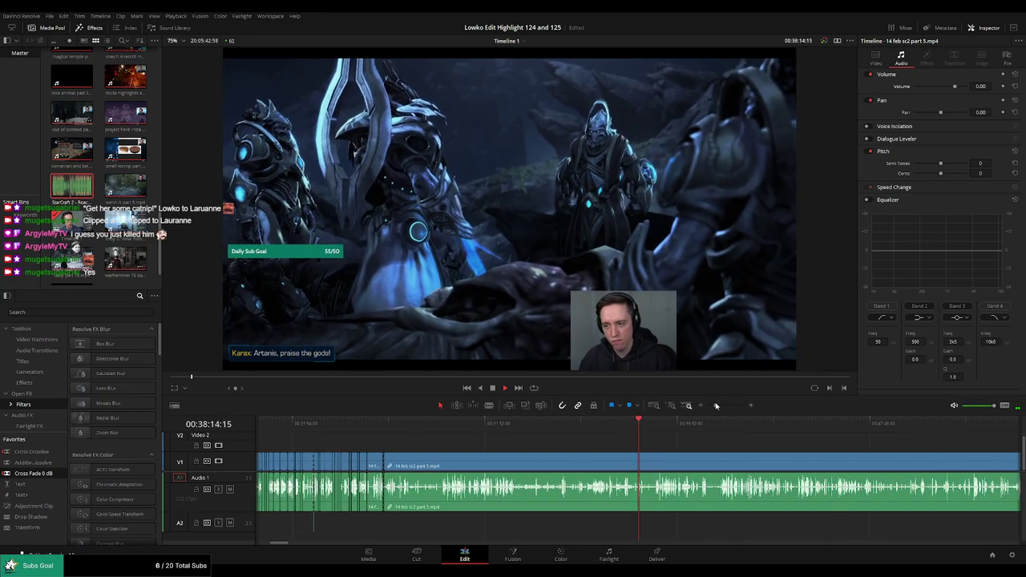
{"action": "left_click", "coordinate": [657, 429]}
{"action": "scroll", "coordinate": [657, 431], "scroll_direction": "up", "scroll_amount": 2}
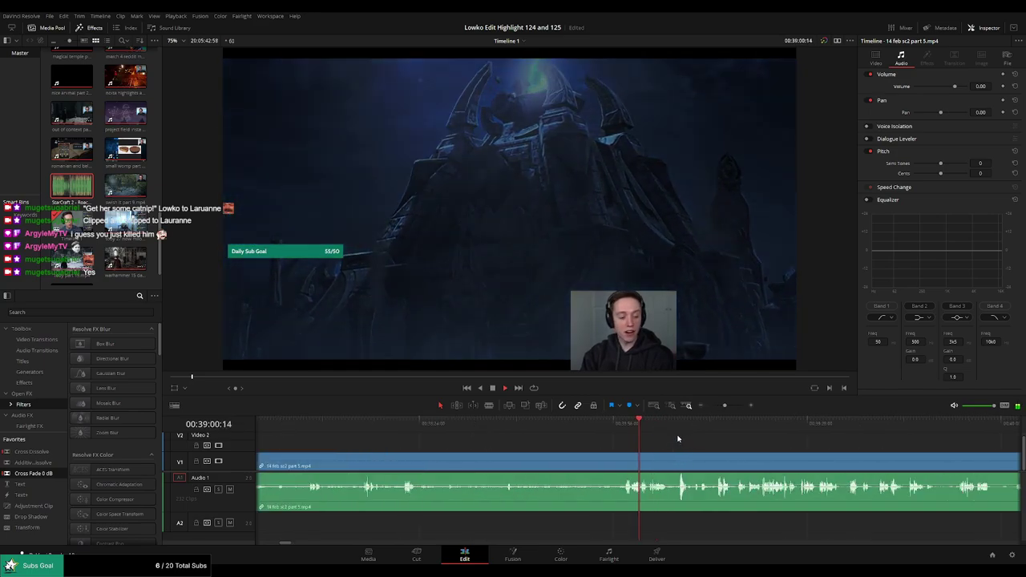
{"action": "left_click", "coordinate": [680, 419]}
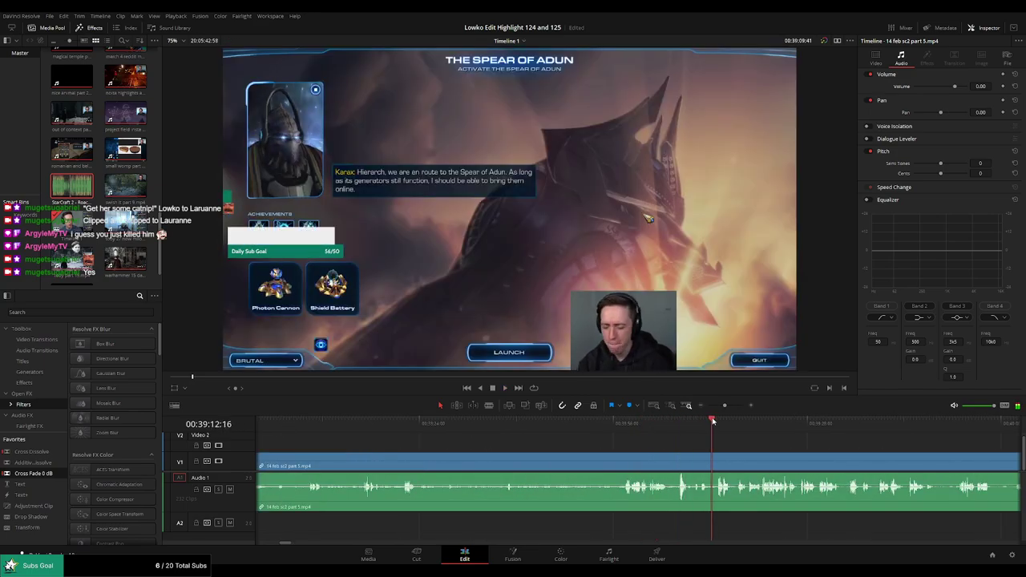
{"action": "scroll", "coordinate": [494, 444], "scroll_direction": "right", "scroll_amount": 4}
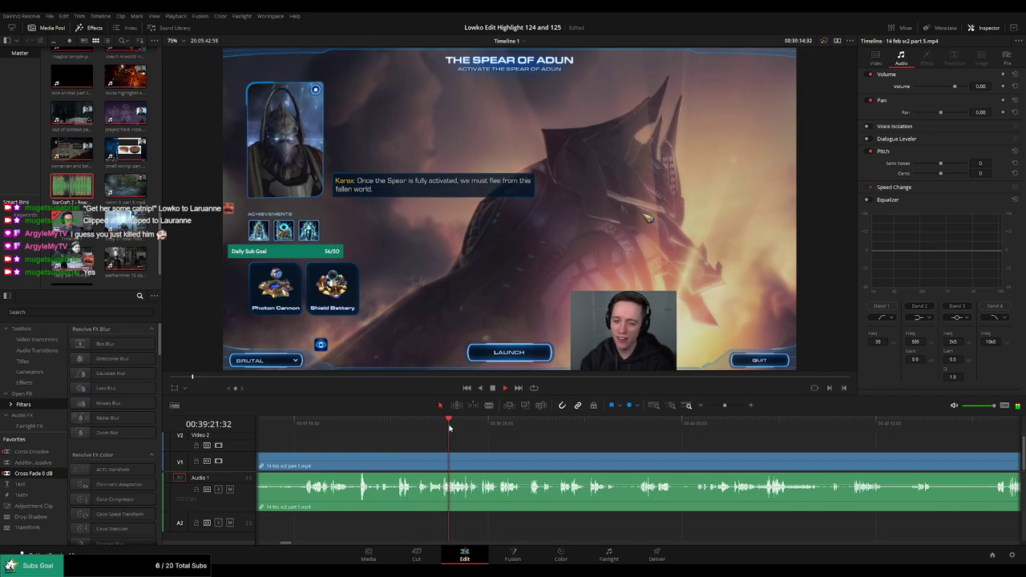
{"action": "left_click", "coordinate": [602, 429]}
{"action": "left_click", "coordinate": [786, 429]}
{"action": "scroll", "coordinate": [722, 449], "scroll_direction": "right", "scroll_amount": 3}
{"action": "left_click", "coordinate": [691, 433]}
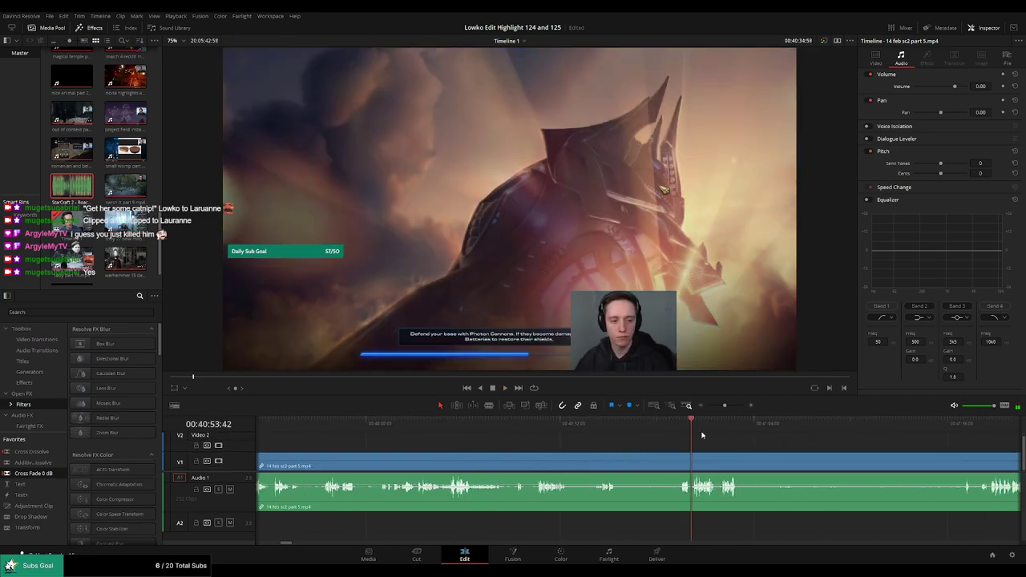
{"action": "left_click", "coordinate": [490, 433]}
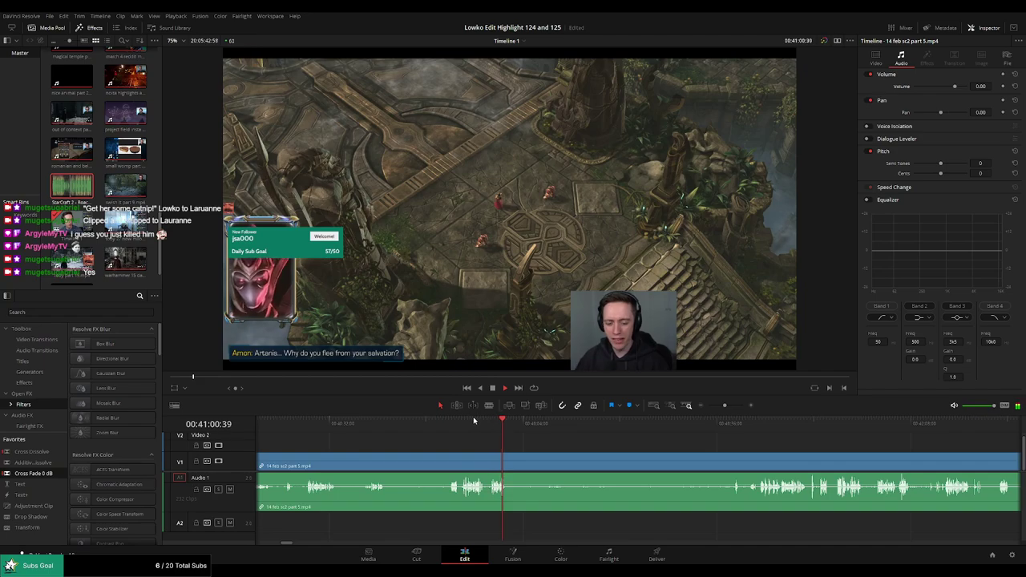
Find Amon's 'Why do you flee from your salvation?' line, cut there, and delete the stretch before it
{"action": "left_click", "coordinate": [449, 420]}
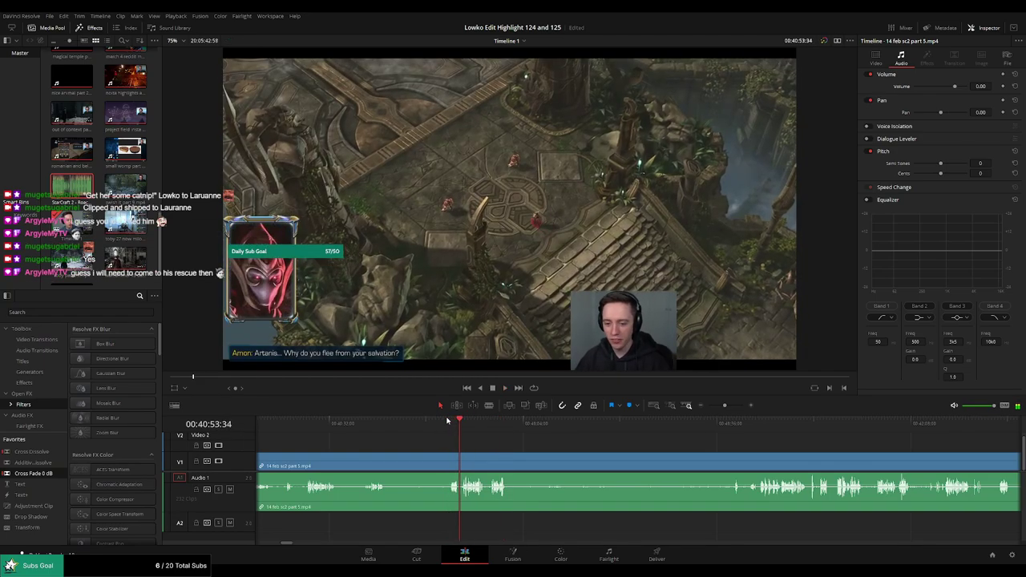
{"action": "left_click", "coordinate": [446, 421]}
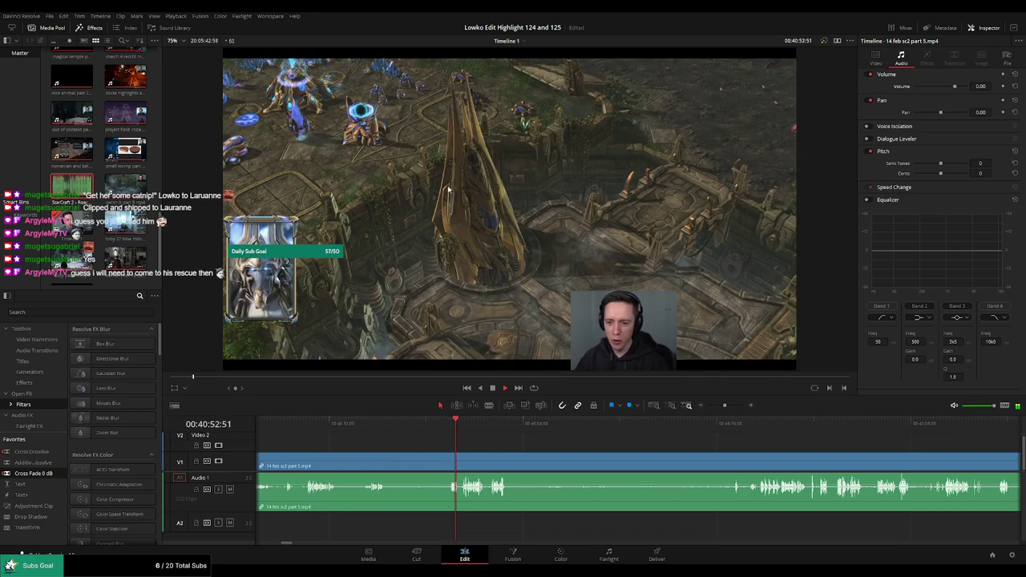
{"action": "left_click", "coordinate": [366, 421]}
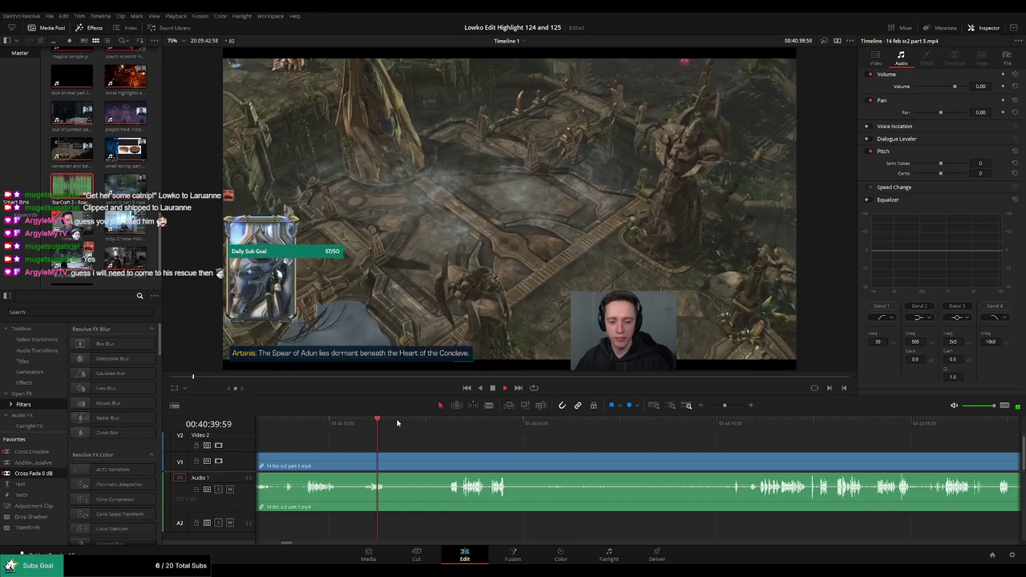
{"action": "left_click", "coordinate": [438, 423]}
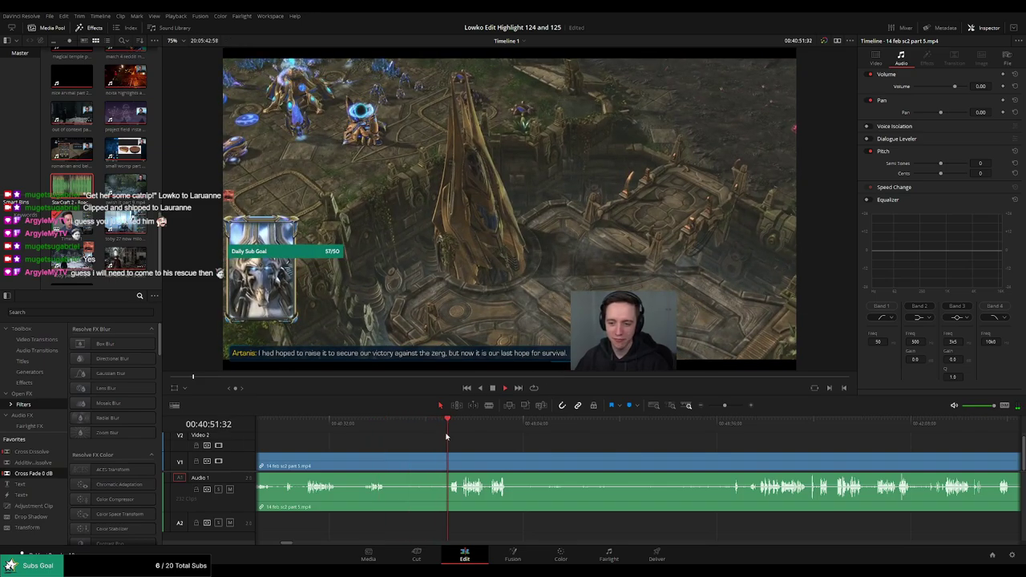
{"action": "left_click", "coordinate": [438, 424]}
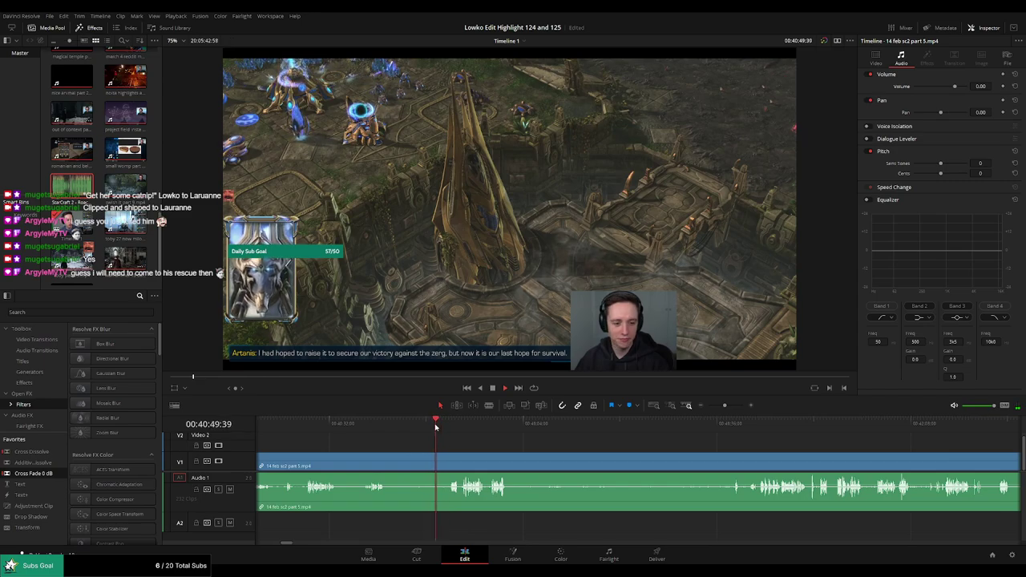
{"action": "key", "text": "space"}
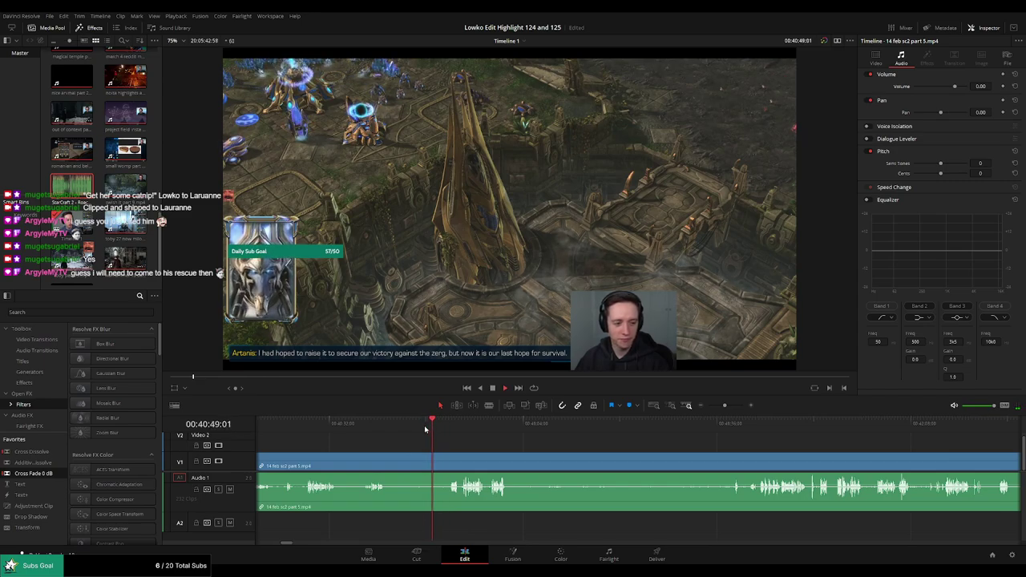
{"action": "key", "text": "ctrl+b"}
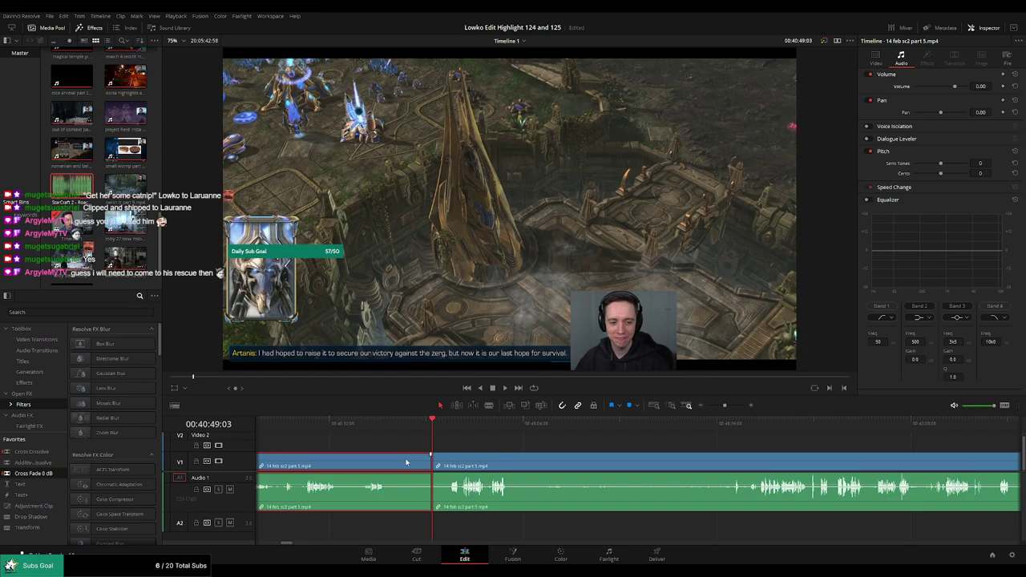
{"action": "key", "text": "Delete"}
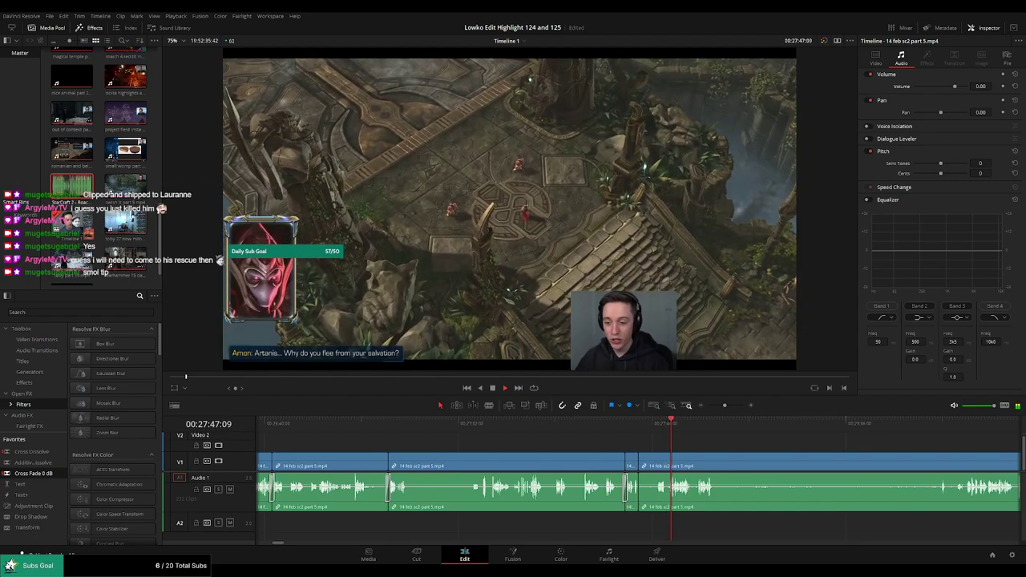
{"action": "scroll", "coordinate": [503, 444], "scroll_direction": "right", "scroll_amount": 3}
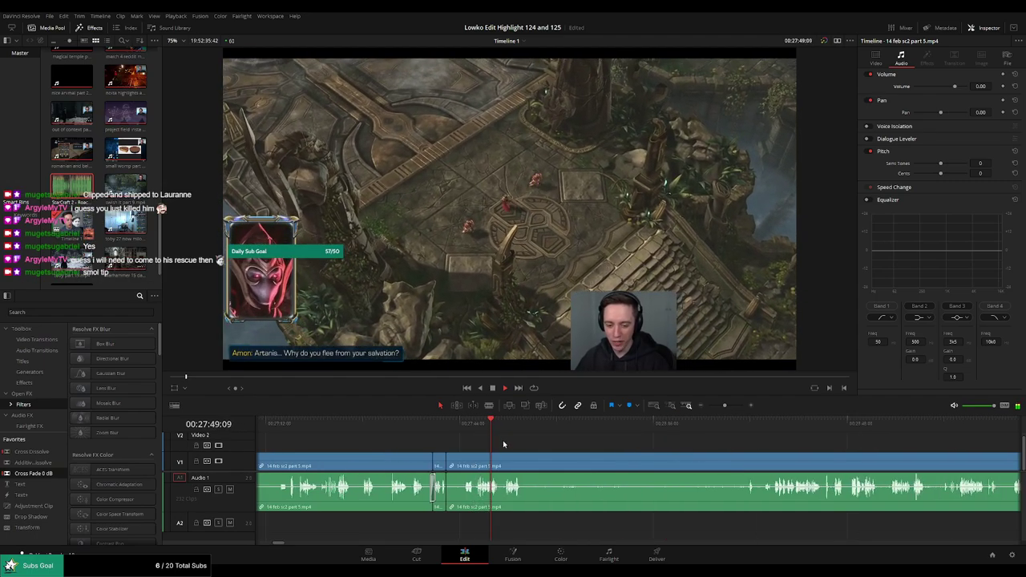
{"action": "scroll", "coordinate": [489, 441], "scroll_direction": "right", "scroll_amount": 1}
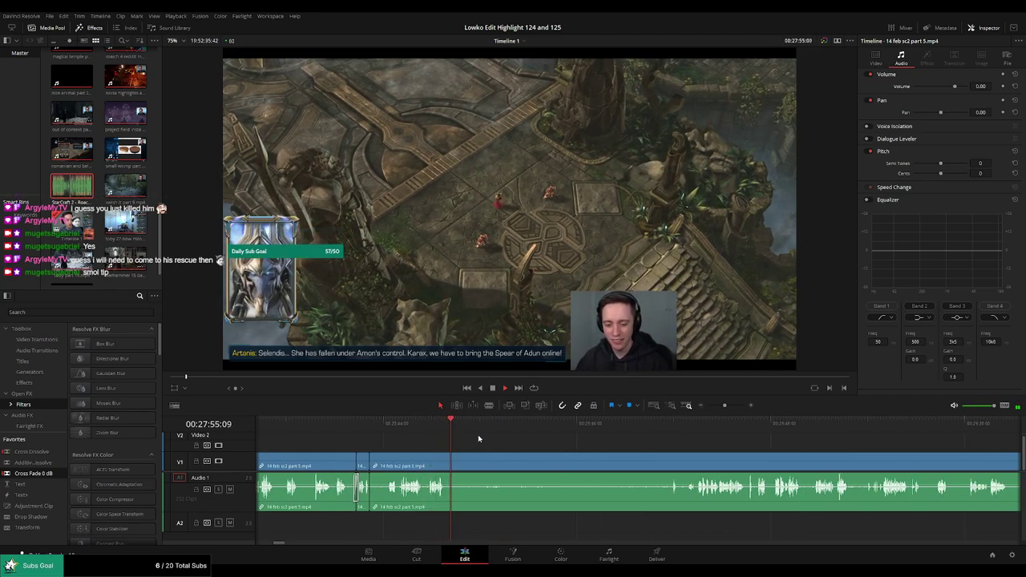
{"action": "key", "text": "space"}
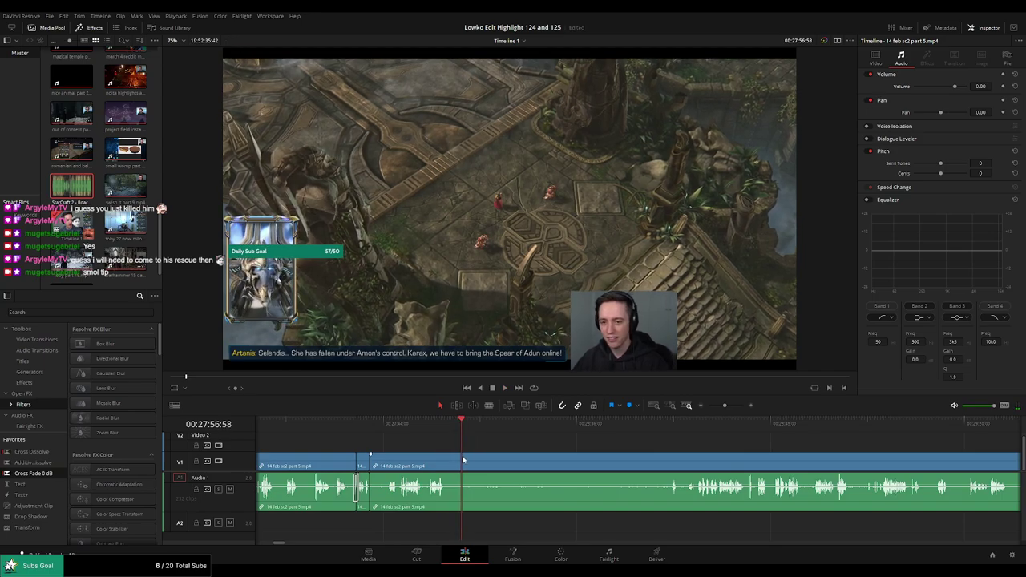
{"action": "key", "text": "b"}
{"action": "left_click", "coordinate": [463, 459]}
{"action": "left_click", "coordinate": [672, 422]}
{"action": "key", "text": "space"}
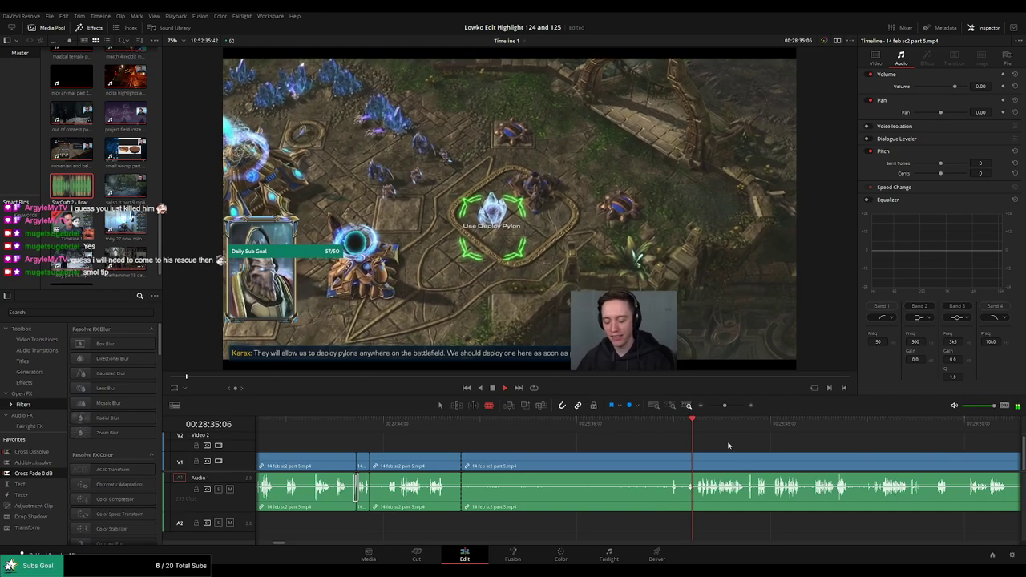
{"action": "scroll", "coordinate": [528, 434], "scroll_direction": "right", "scroll_amount": 3}
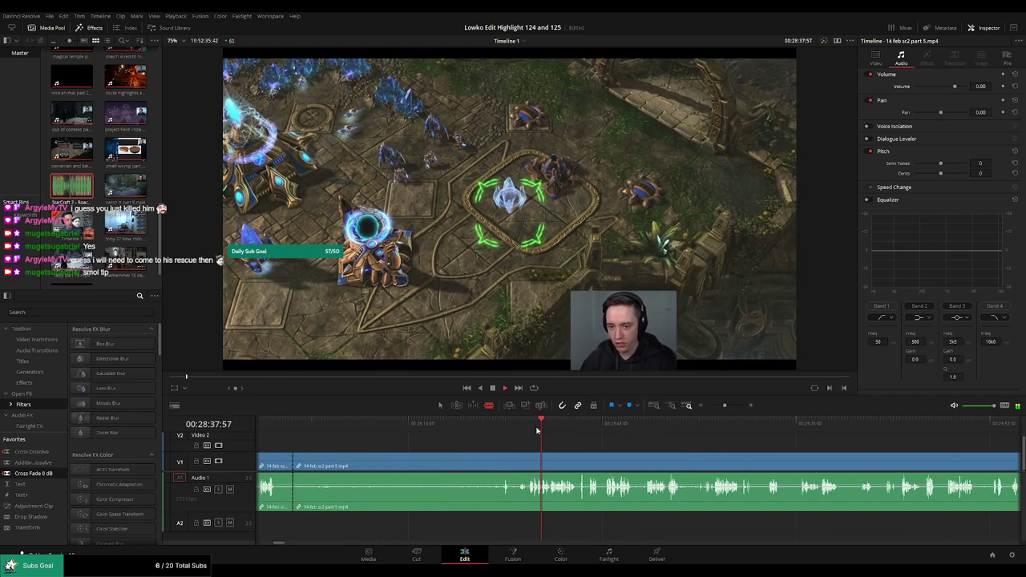
{"action": "left_click", "coordinate": [582, 423]}
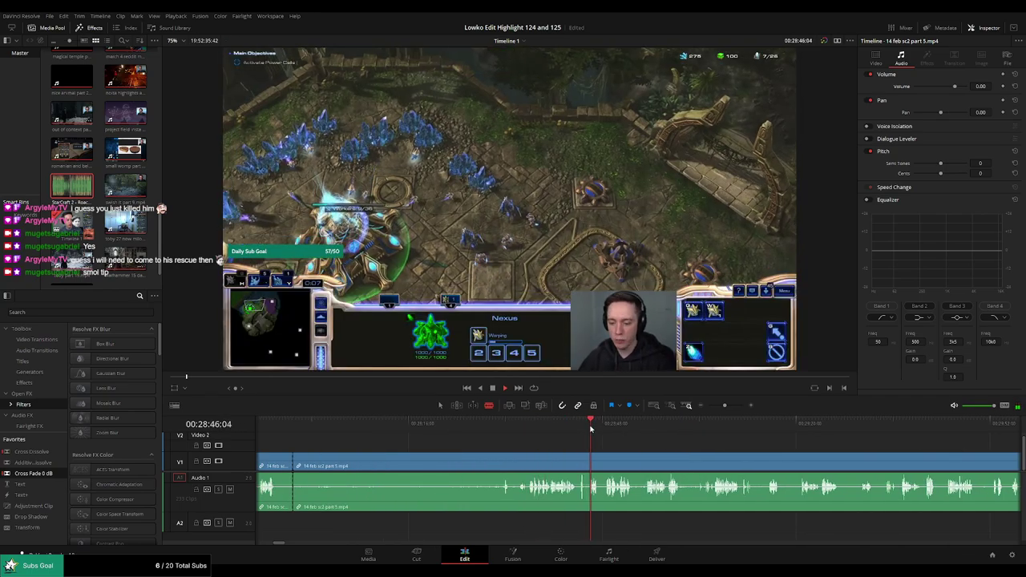
{"action": "scroll", "coordinate": [516, 435], "scroll_direction": "right", "scroll_amount": 2}
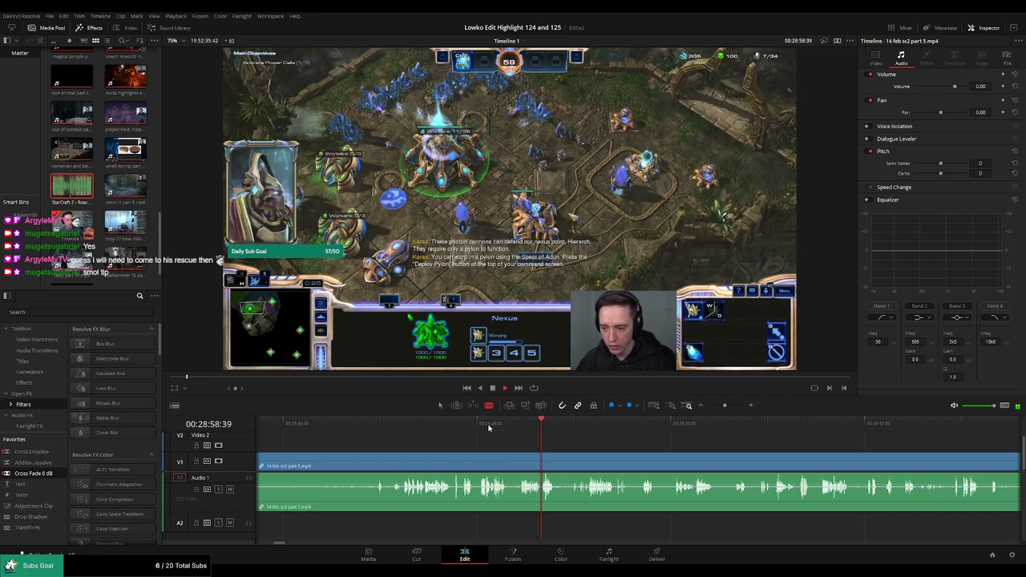
{"action": "left_click_drag", "start_coordinate": [582, 426], "coordinate": [726, 426]}
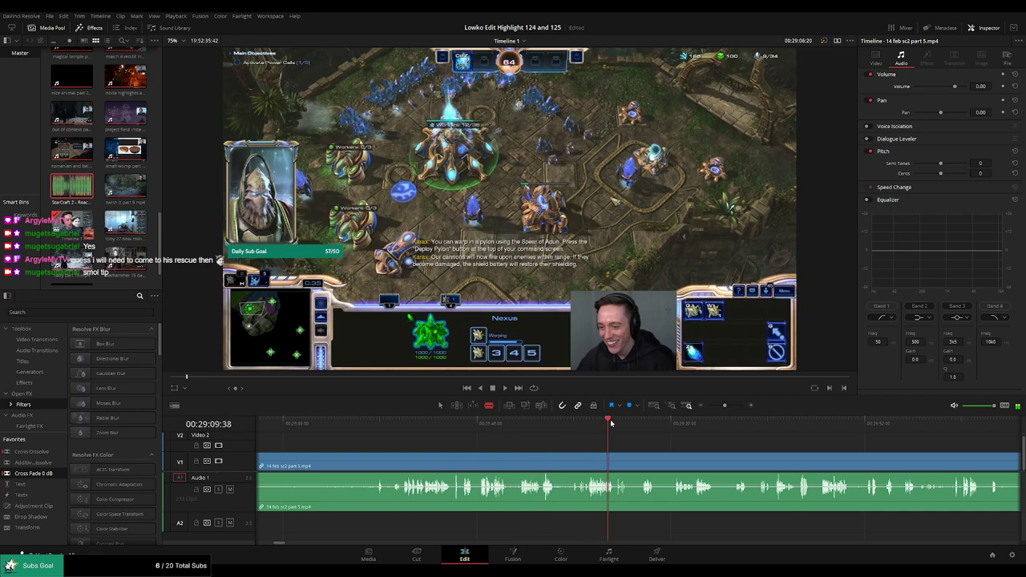
{"action": "left_click_drag", "start_coordinate": [503, 437], "coordinate": [682, 437]}
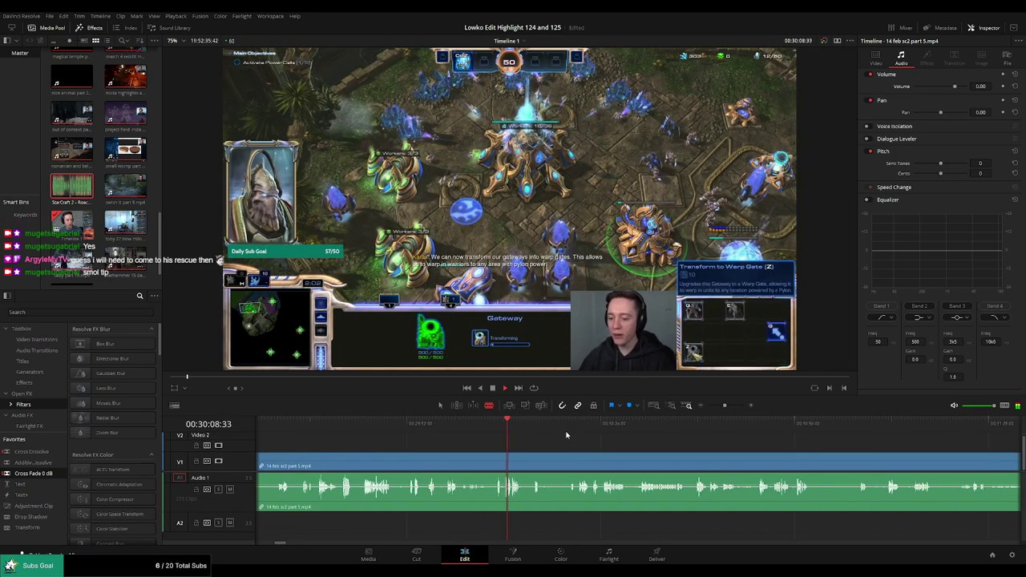
{"action": "left_click_drag", "start_coordinate": [568, 425], "coordinate": [607, 424]}
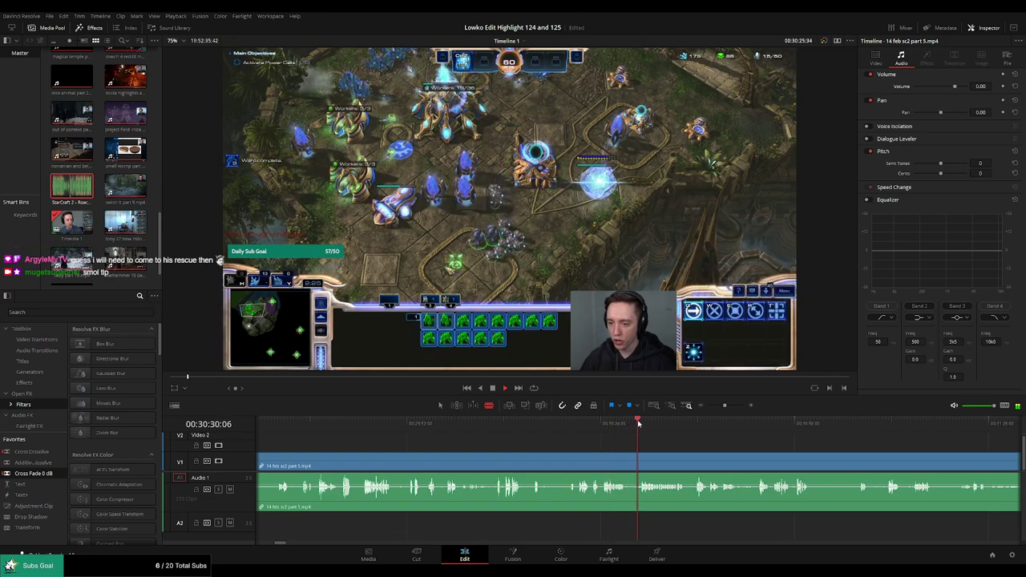
{"action": "left_click", "coordinate": [637, 425]}
{"action": "key", "text": "ctrl+minus"}
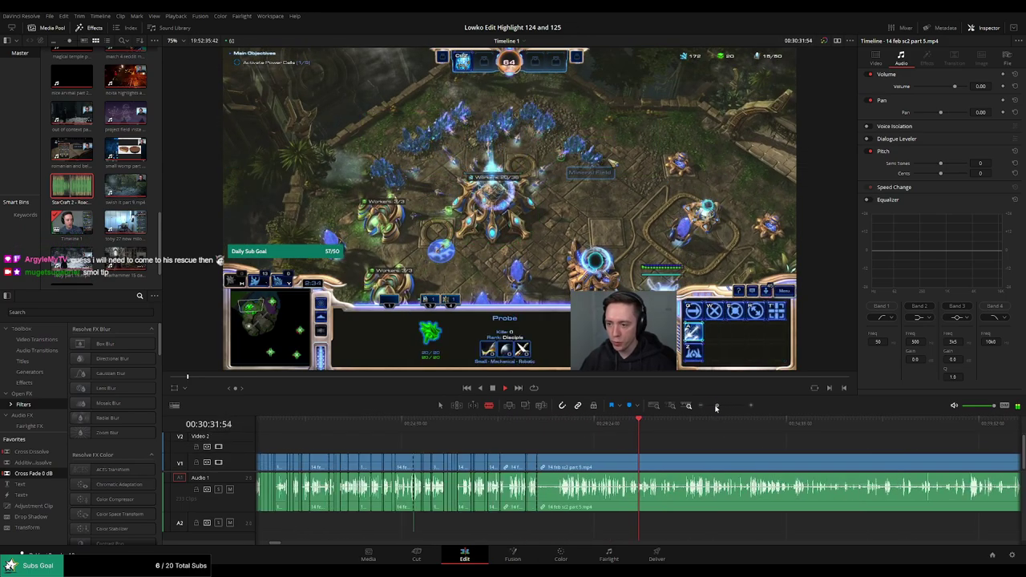
{"action": "left_click", "coordinate": [691, 423]}
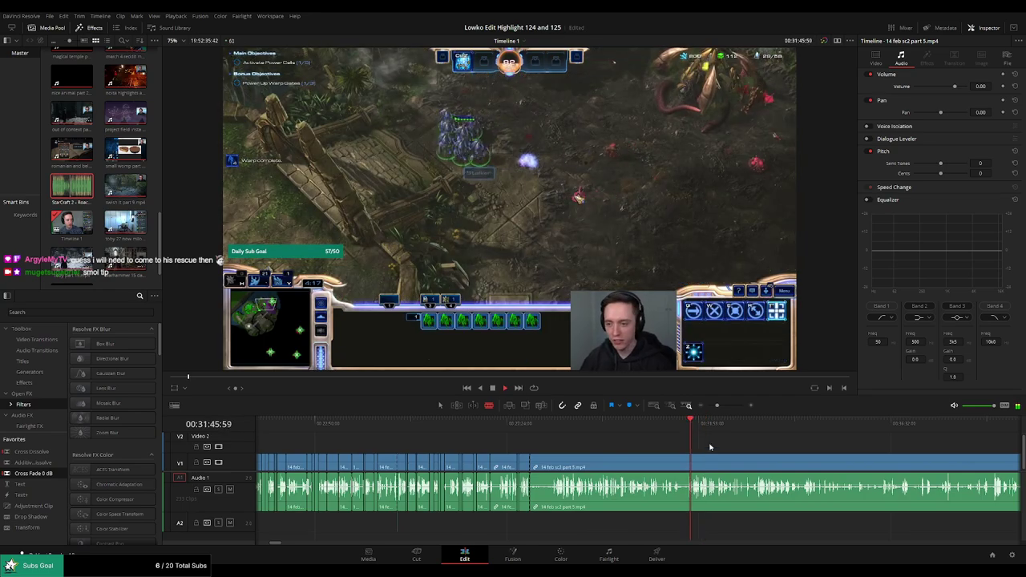
{"action": "key", "text": "ctrl+equal"}
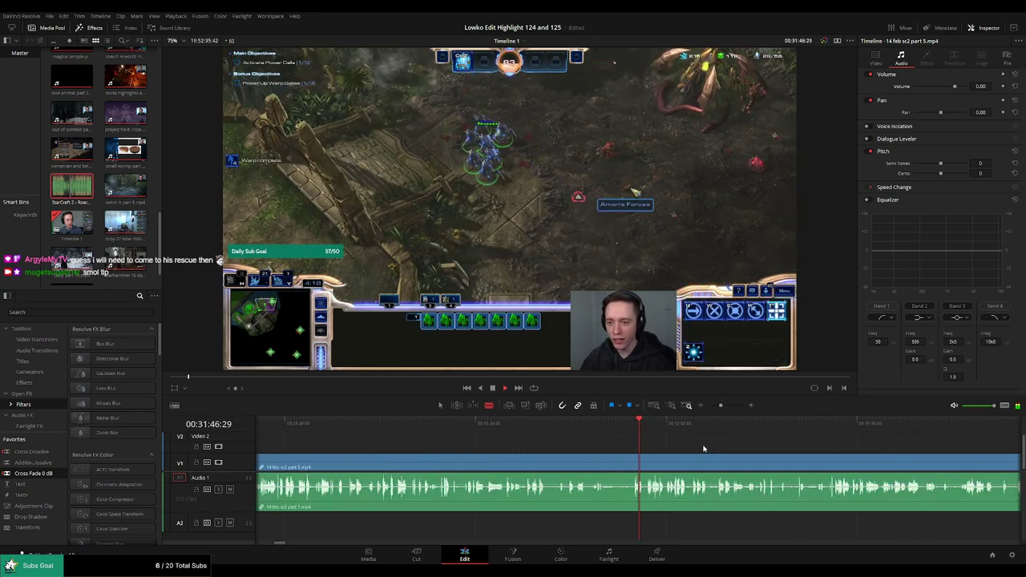
{"action": "left_click", "coordinate": [616, 426]}
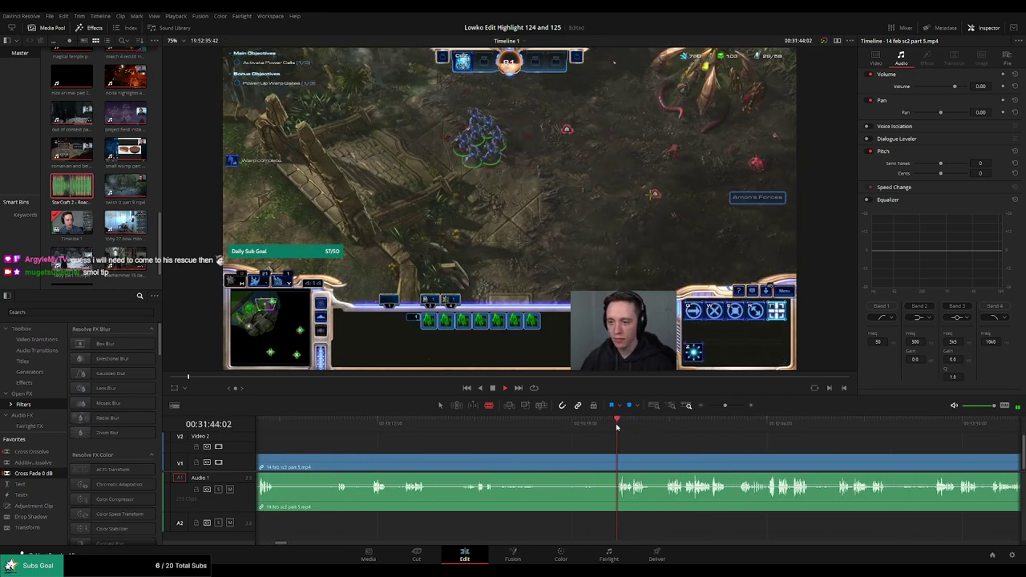
{"action": "left_click", "coordinate": [668, 426]}
{"action": "scroll", "coordinate": [596, 436], "scroll_direction": "right", "scroll_amount": 2}
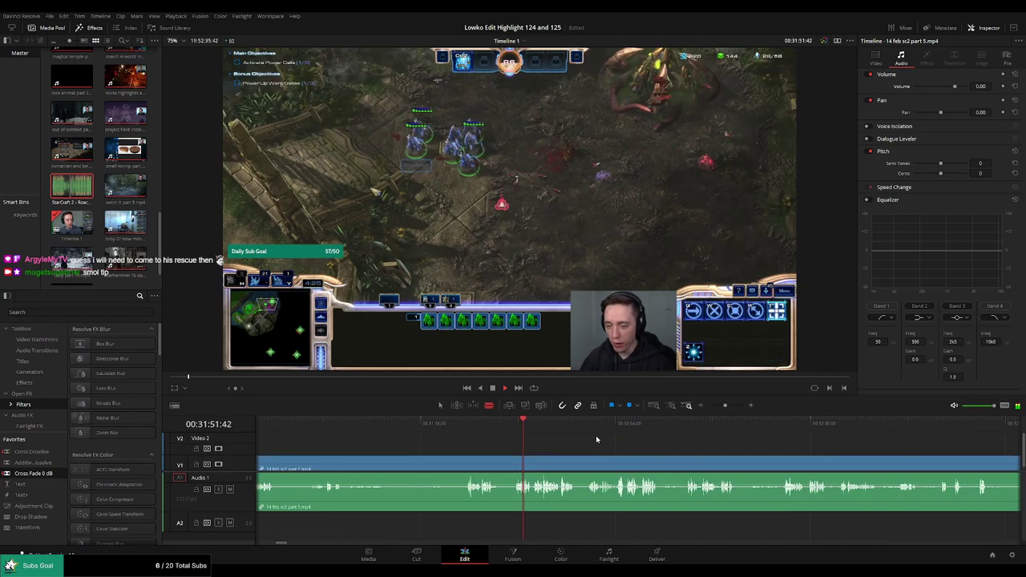
{"action": "left_click", "coordinate": [596, 431]}
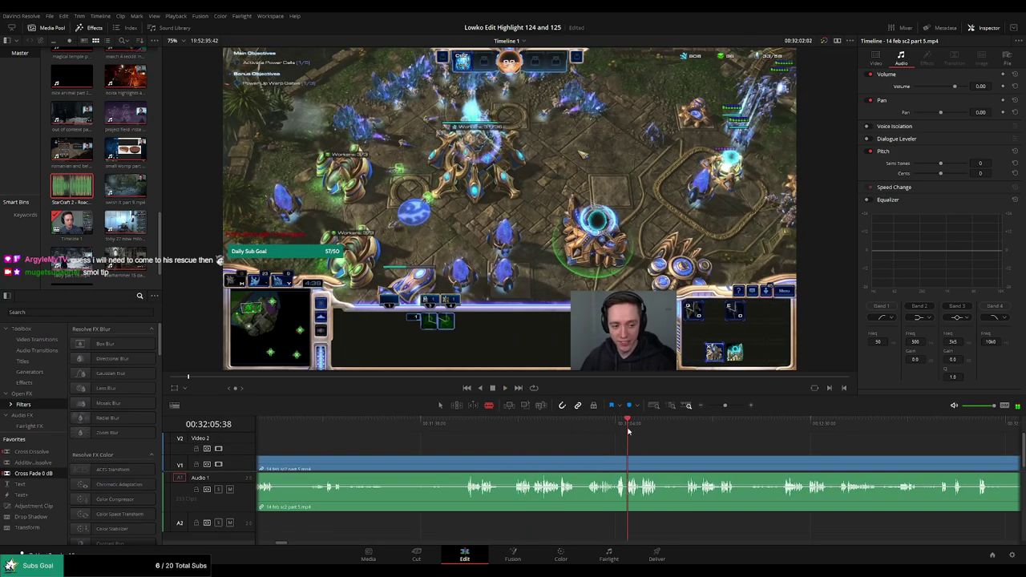
{"action": "scroll", "coordinate": [703, 416], "scroll_direction": "down", "scroll_amount": 2}
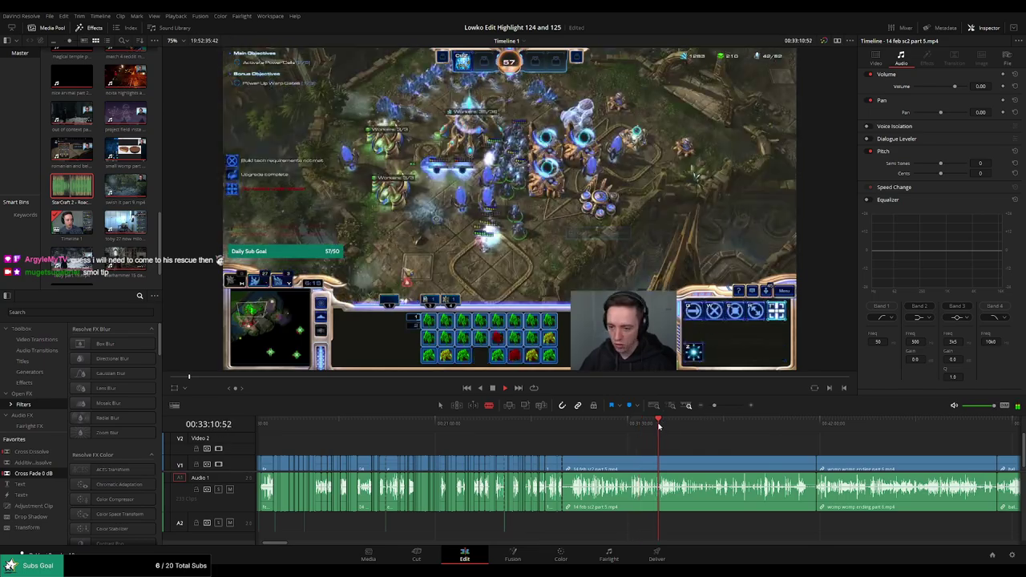
{"action": "left_click", "coordinate": [672, 423]}
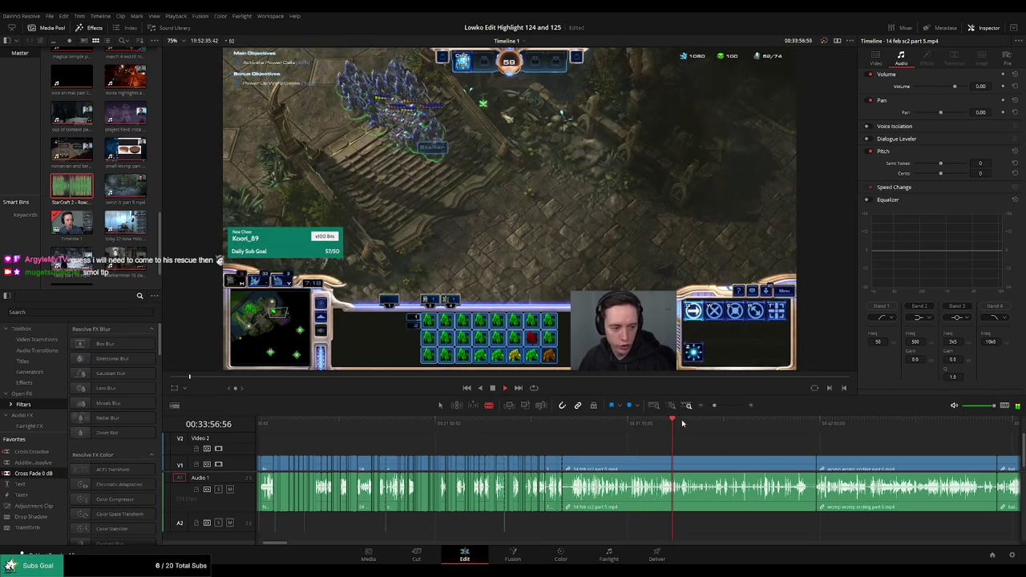
{"action": "mouse_move", "coordinate": [682, 423]}
{"action": "left_mouse_down"}
{"action": "mouse_move", "coordinate": [799, 424]}
{"action": "mouse_move", "coordinate": [791, 424]}
{"action": "left_mouse_up"}
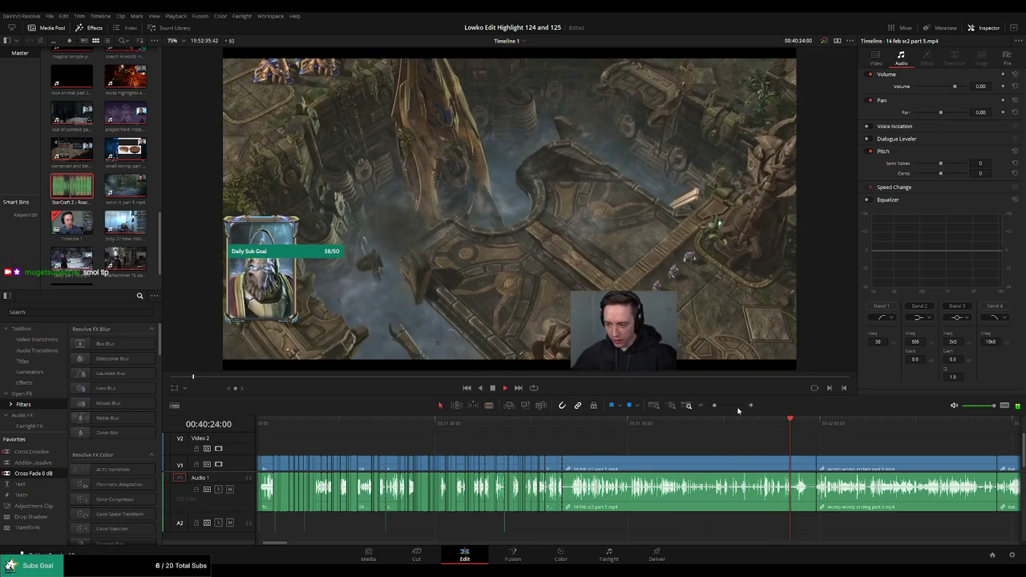
{"action": "left_click_drag", "start_coordinate": [714, 405], "coordinate": [727, 410]}
{"action": "left_click", "coordinate": [504, 423]}
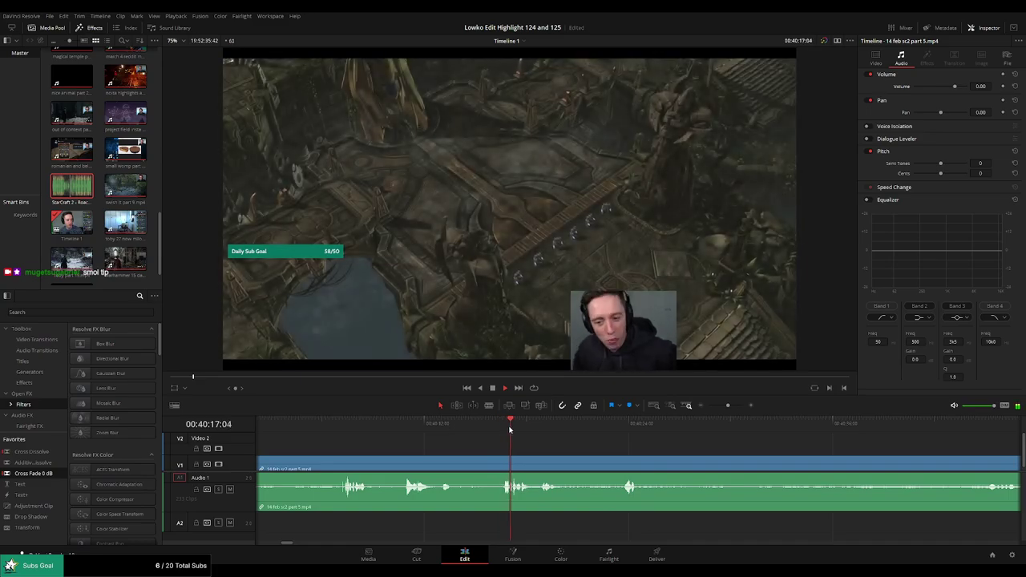
{"action": "left_click", "coordinate": [548, 429]}
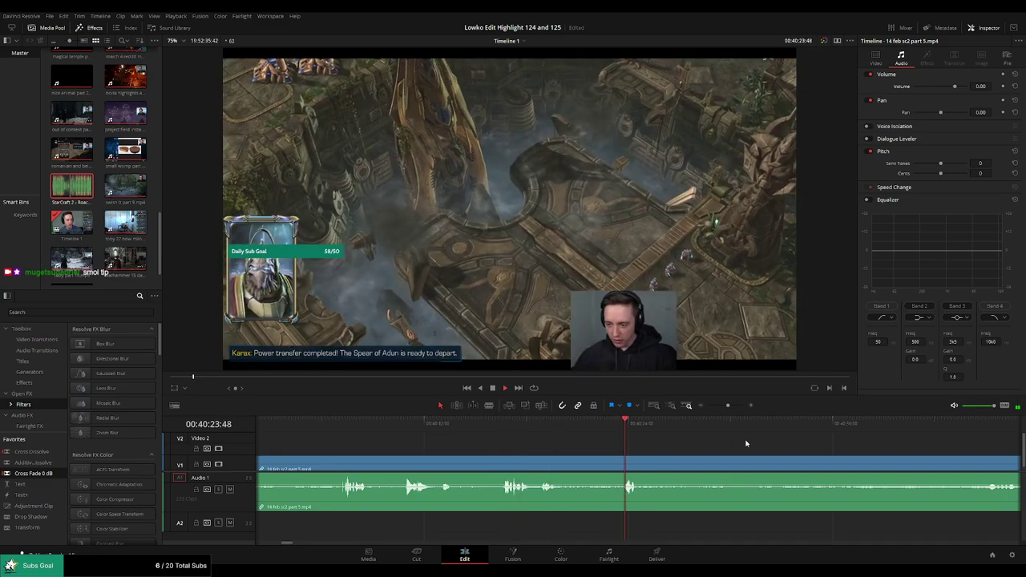
{"action": "left_click", "coordinate": [725, 407]}
{"action": "left_click", "coordinate": [740, 424]}
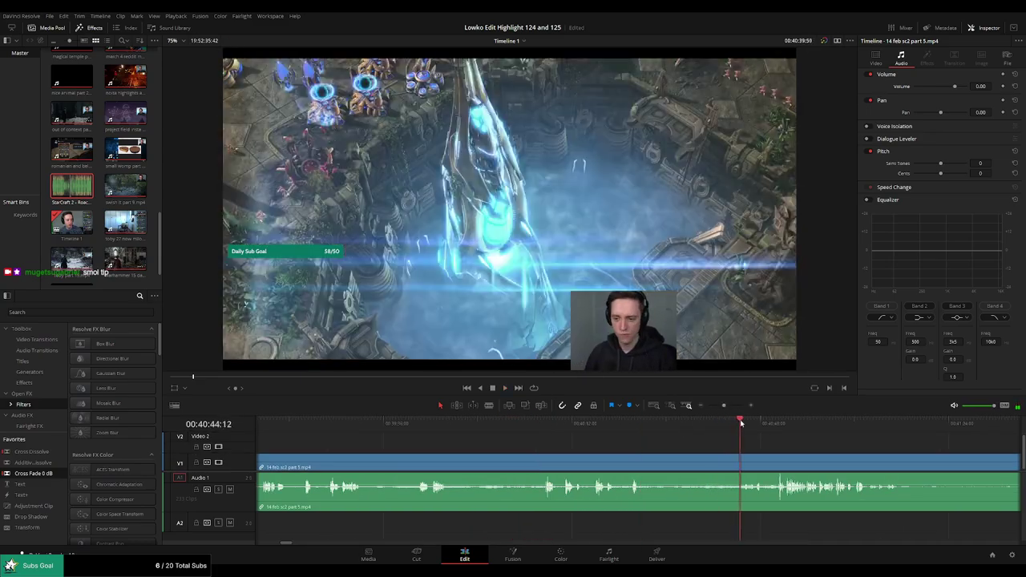
{"action": "scroll", "coordinate": [678, 436], "scroll_direction": "right", "scroll_amount": 3}
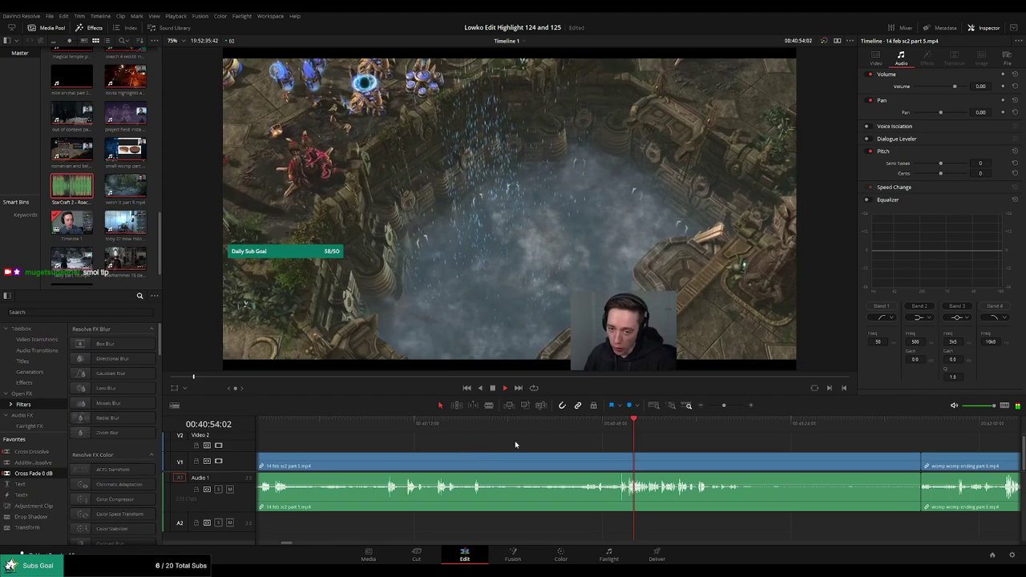
{"action": "left_click", "coordinate": [623, 435]}
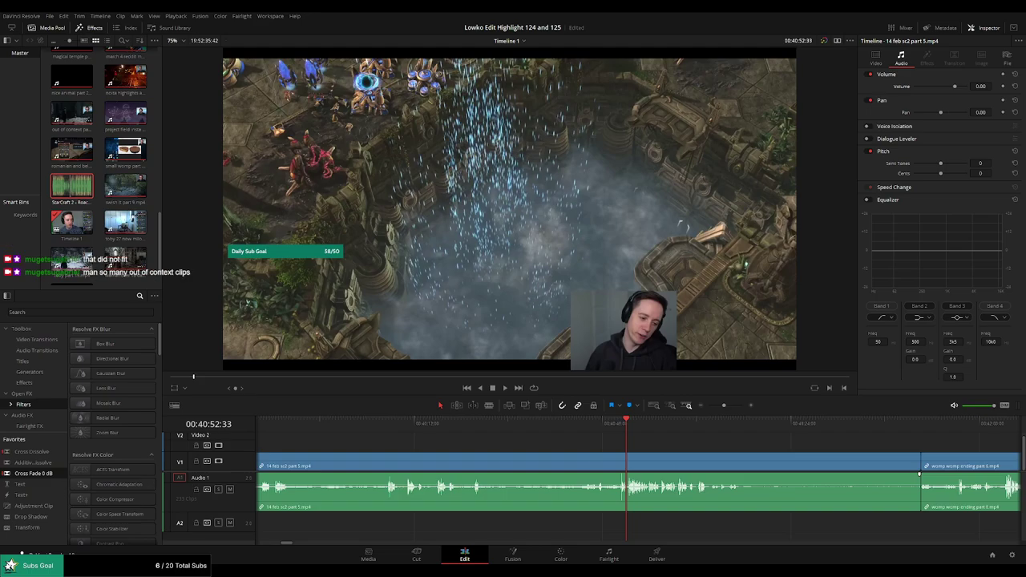
{"action": "left_click", "coordinate": [492, 427]}
{"action": "left_click", "coordinate": [521, 425]}
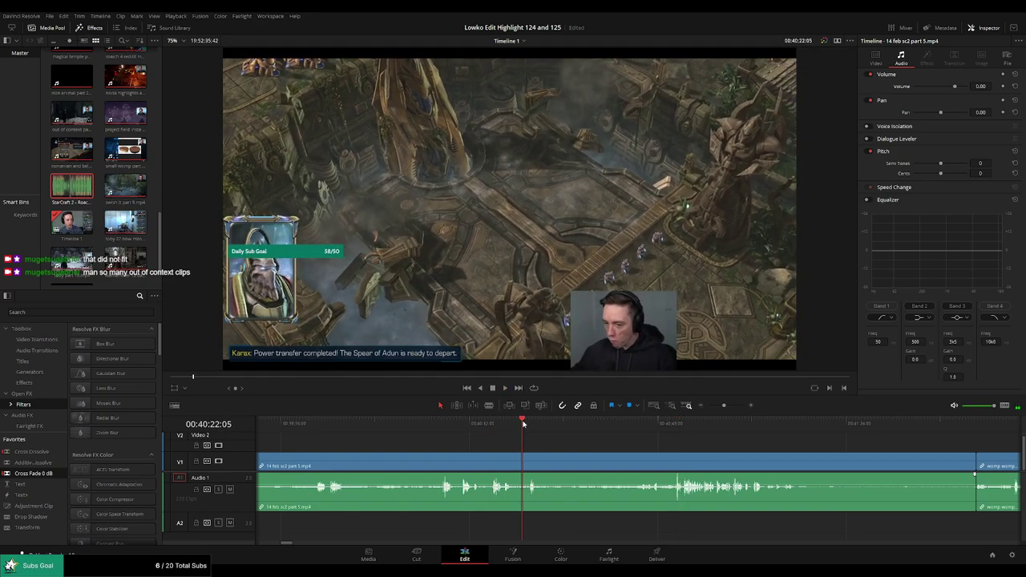
{"action": "scroll", "coordinate": [562, 437], "scroll_direction": "left", "scroll_amount": 3}
{"action": "left_click", "coordinate": [612, 425]}
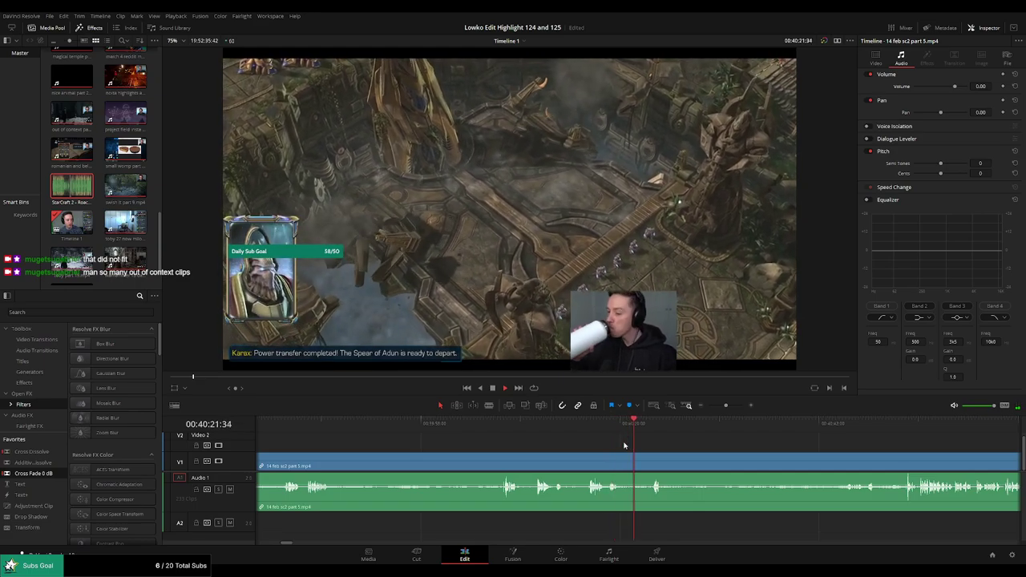
{"action": "key", "text": "space"}
{"action": "key", "text": "ctrl+b"}
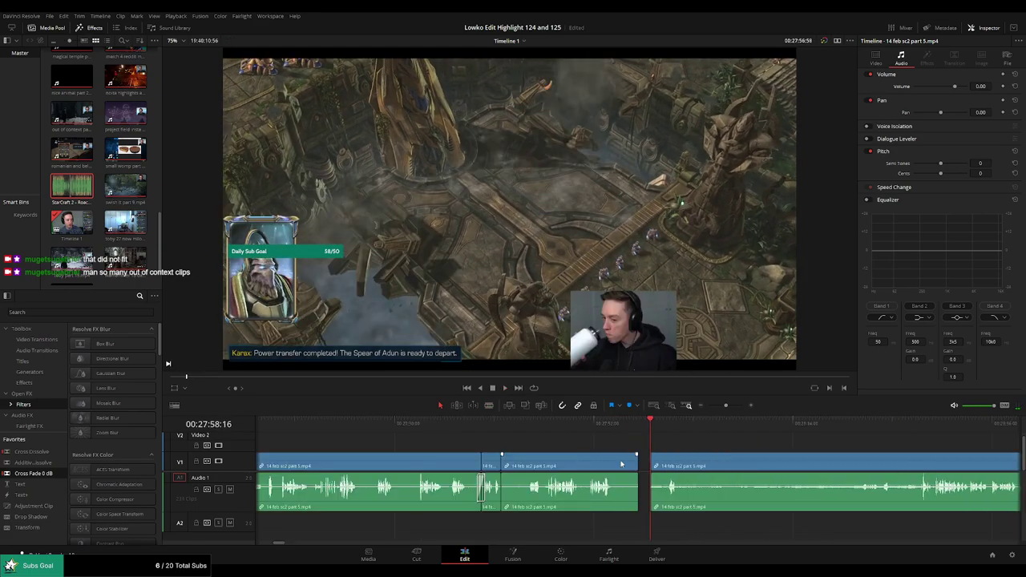
{"action": "left_click_drag", "start_coordinate": [648, 423], "coordinate": [616, 431]}
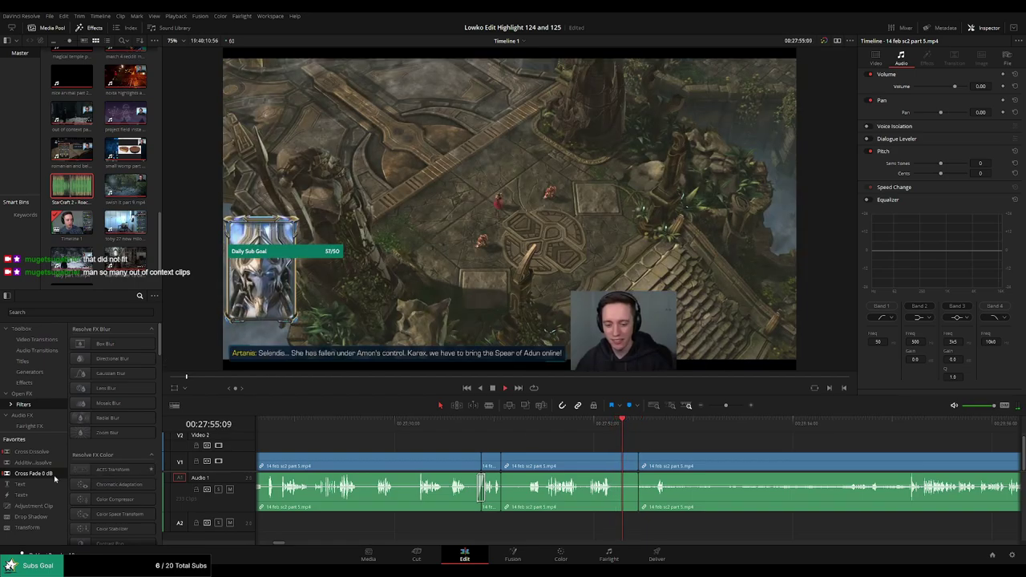
{"action": "left_click", "coordinate": [717, 449]}
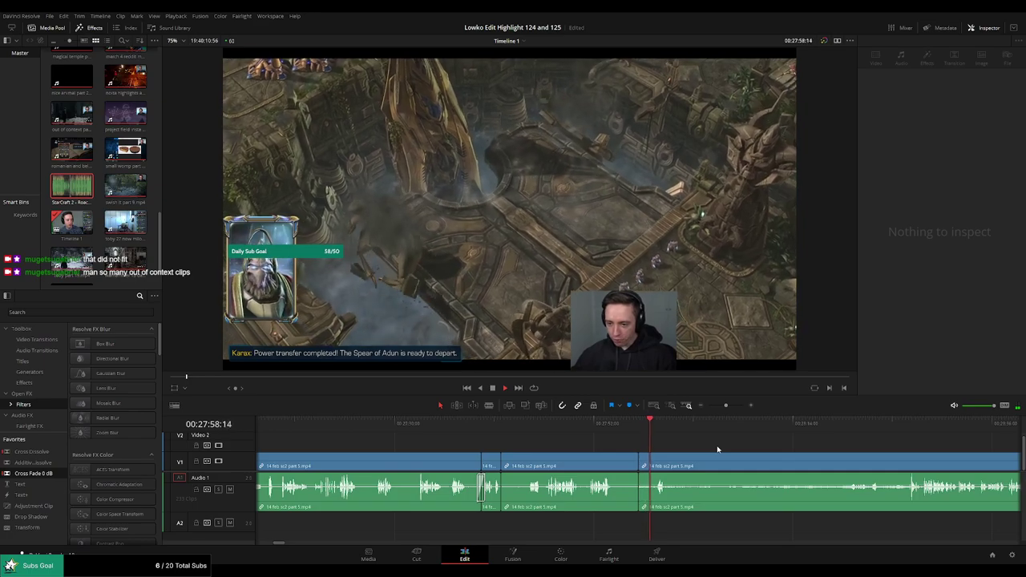
{"action": "scroll", "coordinate": [735, 449], "scroll_direction": "right", "scroll_amount": 3}
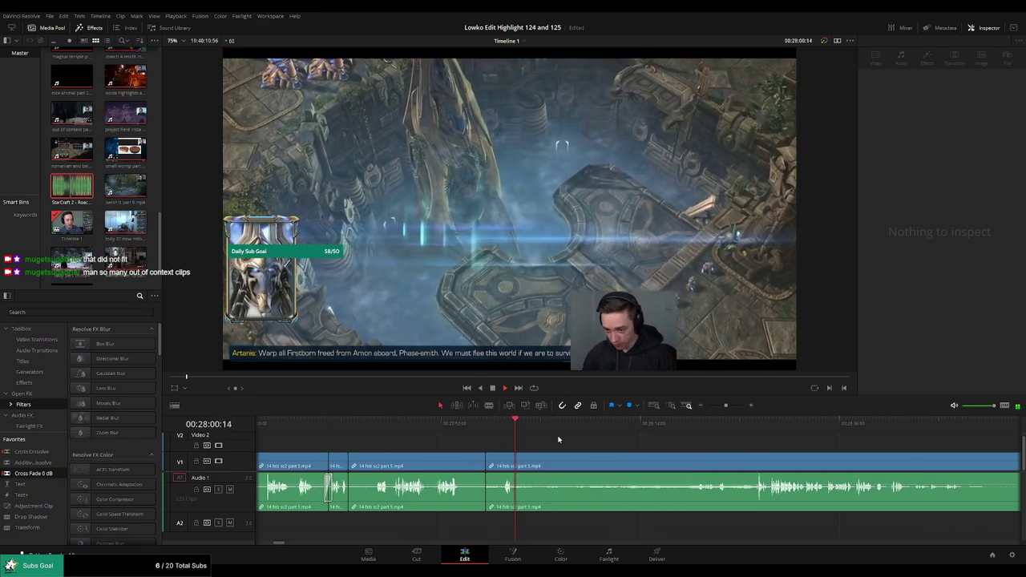
{"action": "left_click_drag", "start_coordinate": [513, 421], "coordinate": [704, 437]}
{"action": "scroll", "coordinate": [694, 447], "scroll_direction": "right", "scroll_amount": 3}
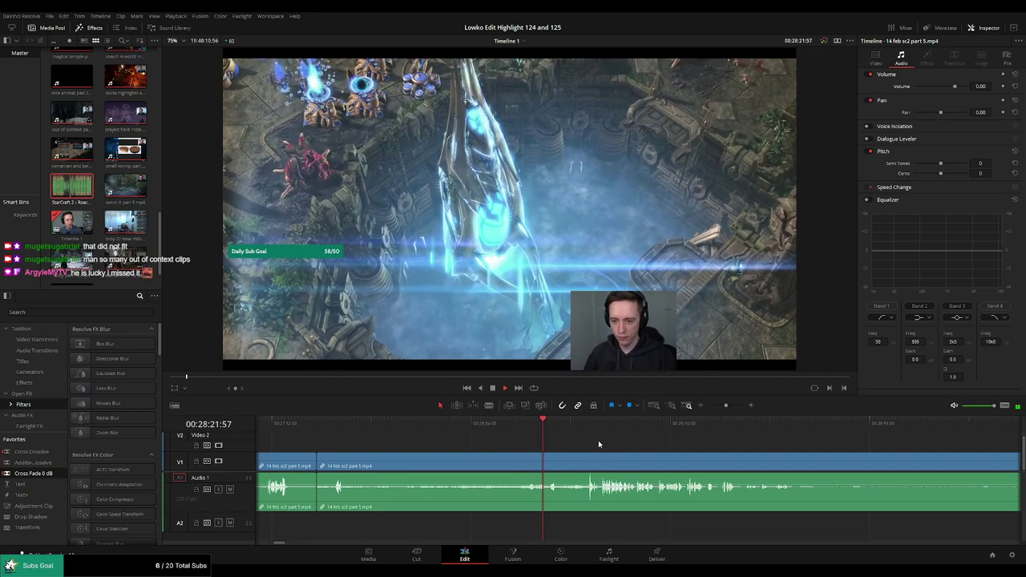
{"action": "scroll", "coordinate": [513, 444], "scroll_direction": "right", "scroll_amount": 2}
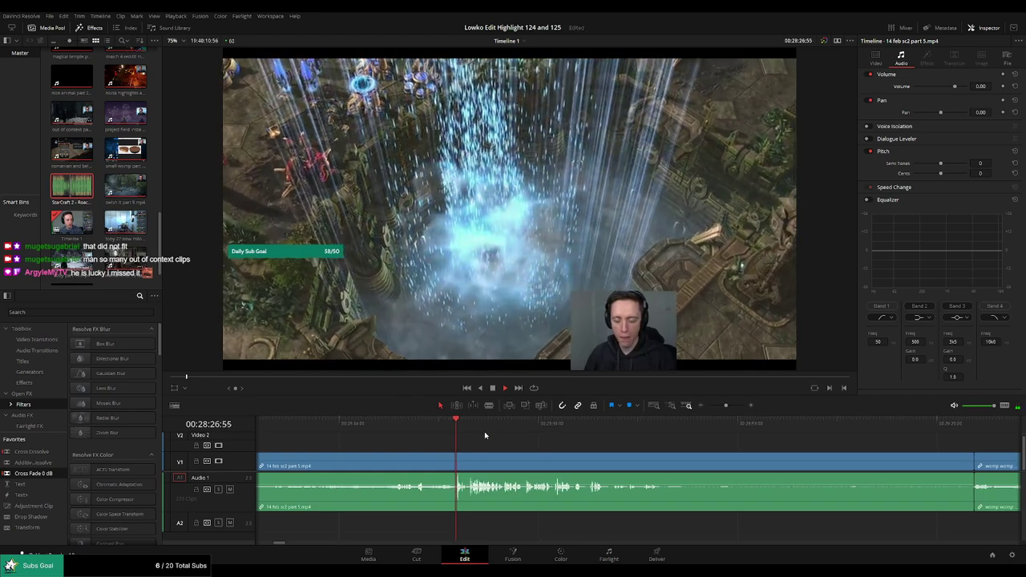
{"action": "left_click", "coordinate": [449, 423]}
{"action": "key", "text": "space"}
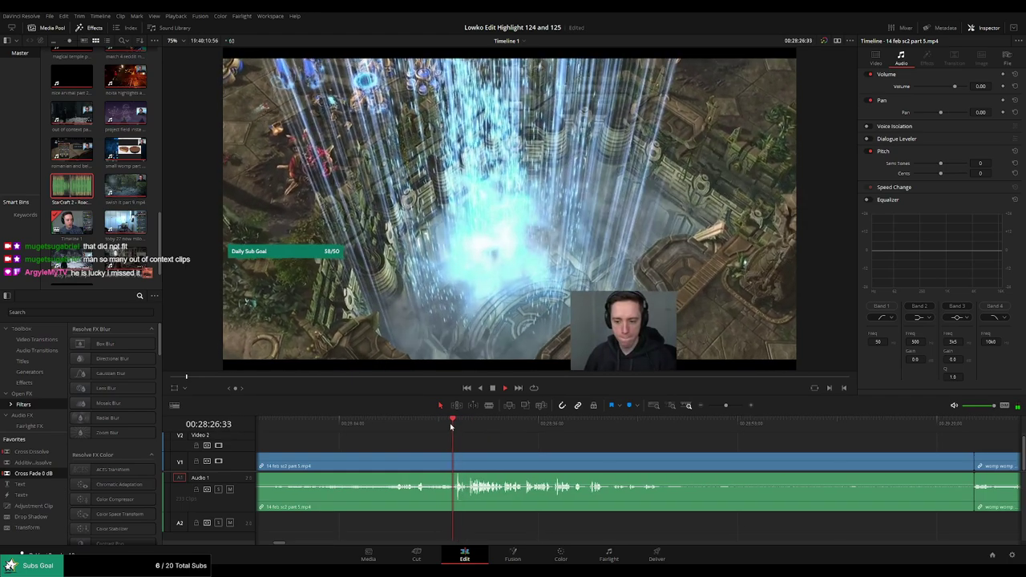
{"action": "scroll", "coordinate": [410, 461], "scroll_direction": "left", "scroll_amount": 3}
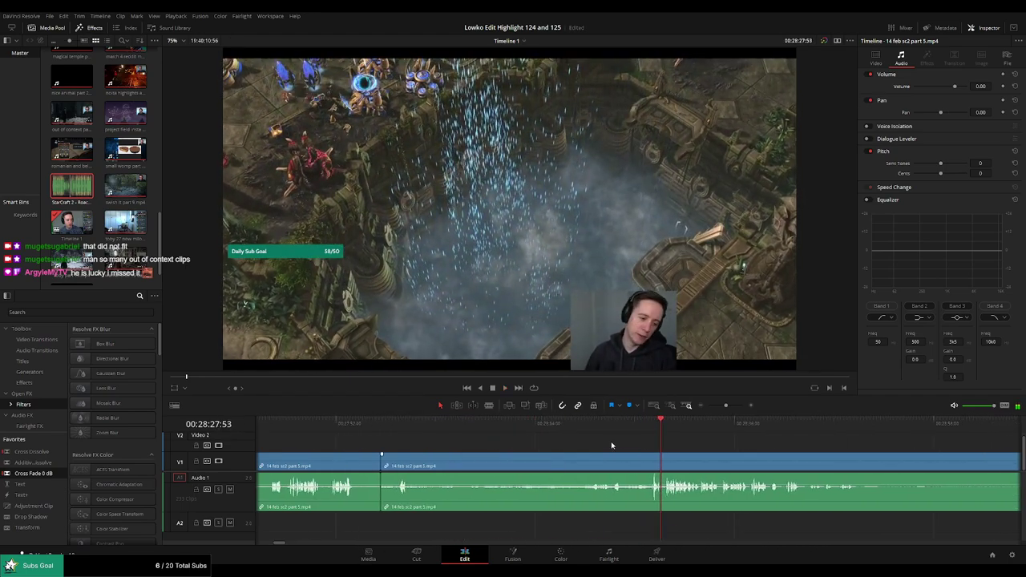
{"action": "scroll", "coordinate": [452, 450], "scroll_direction": "left", "scroll_amount": 1}
{"action": "key", "text": "space"}
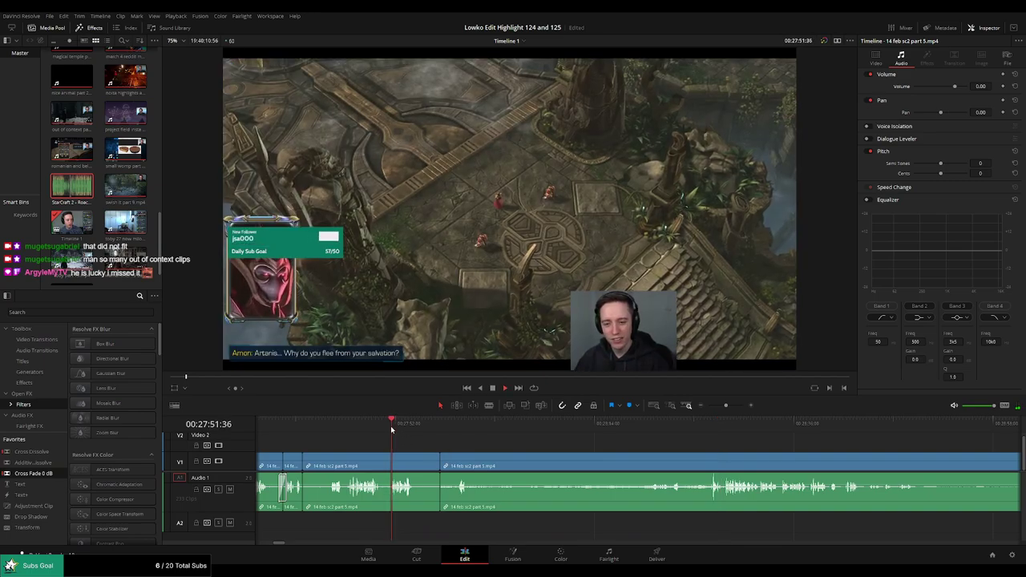
{"action": "left_click", "coordinate": [710, 422]}
{"action": "key", "text": "space"}
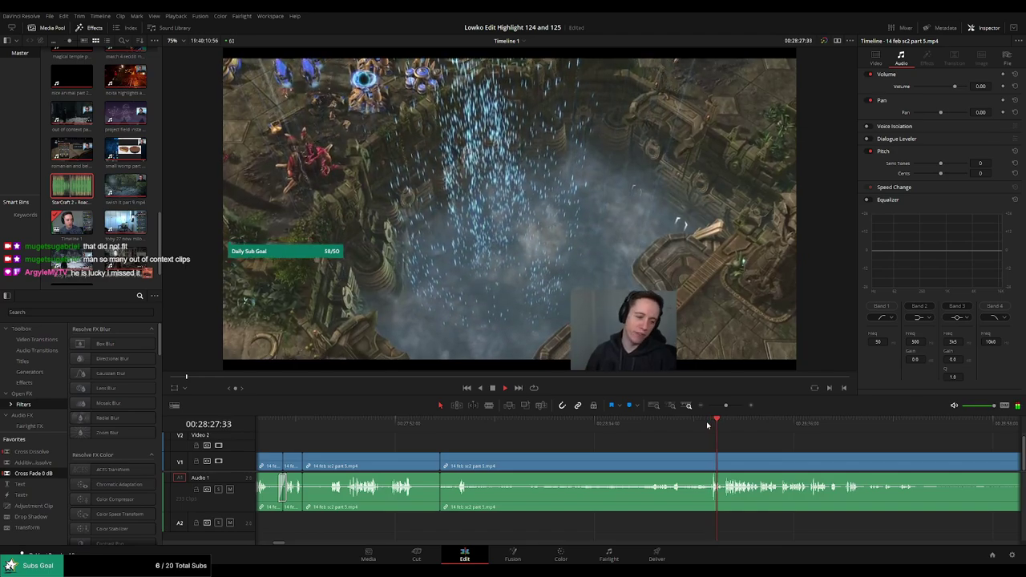
{"action": "left_click", "coordinate": [393, 422]}
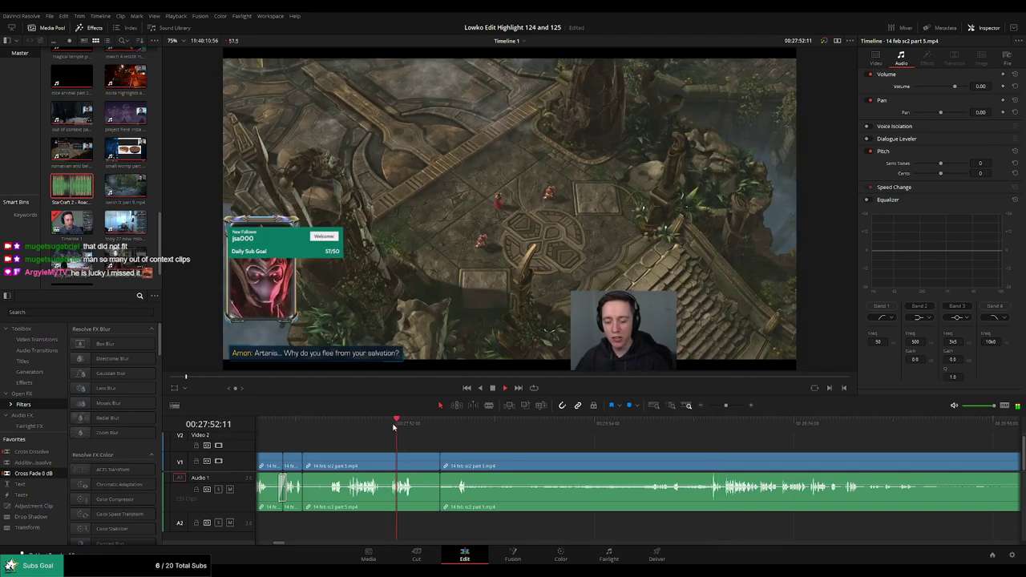
{"action": "left_click", "coordinate": [712, 422]}
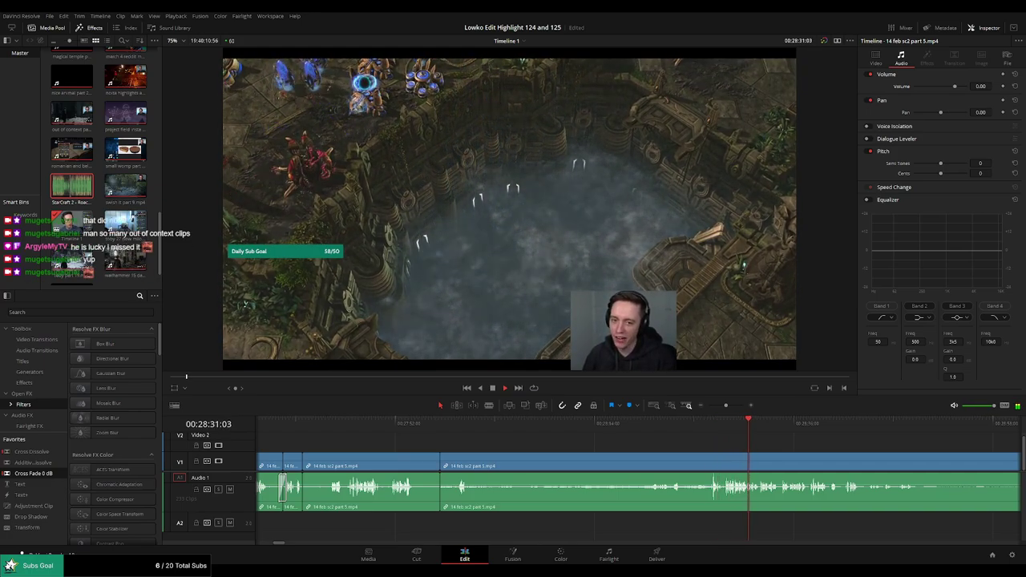
Ripple delete the leftover sc2 part 5 victory-screen section and play the join into 'womp womp ending part 6.mp4'
{"action": "scroll", "coordinate": [562, 446], "scroll_direction": "right", "scroll_amount": 3}
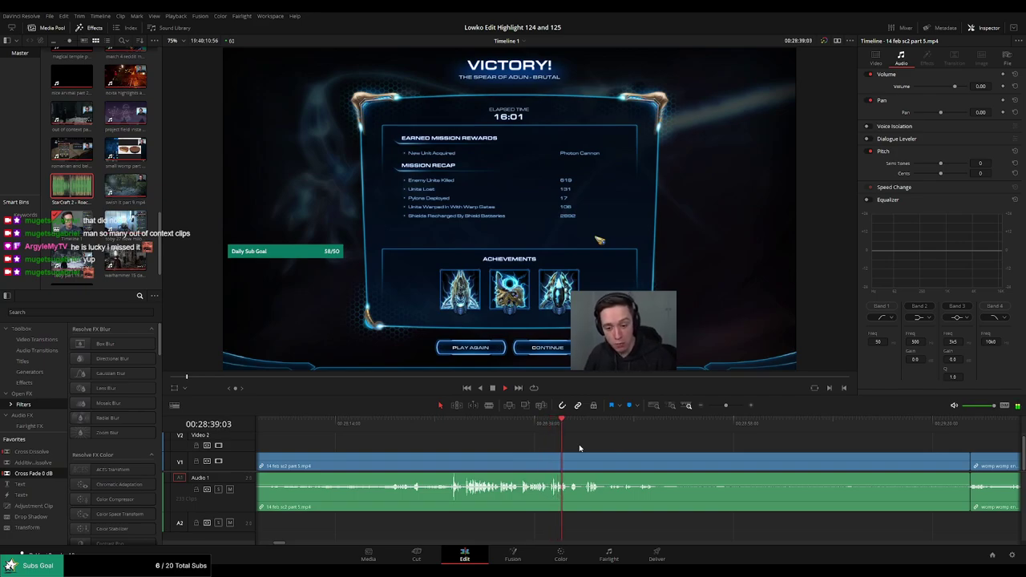
{"action": "scroll", "coordinate": [573, 439], "scroll_direction": "right", "scroll_amount": 1}
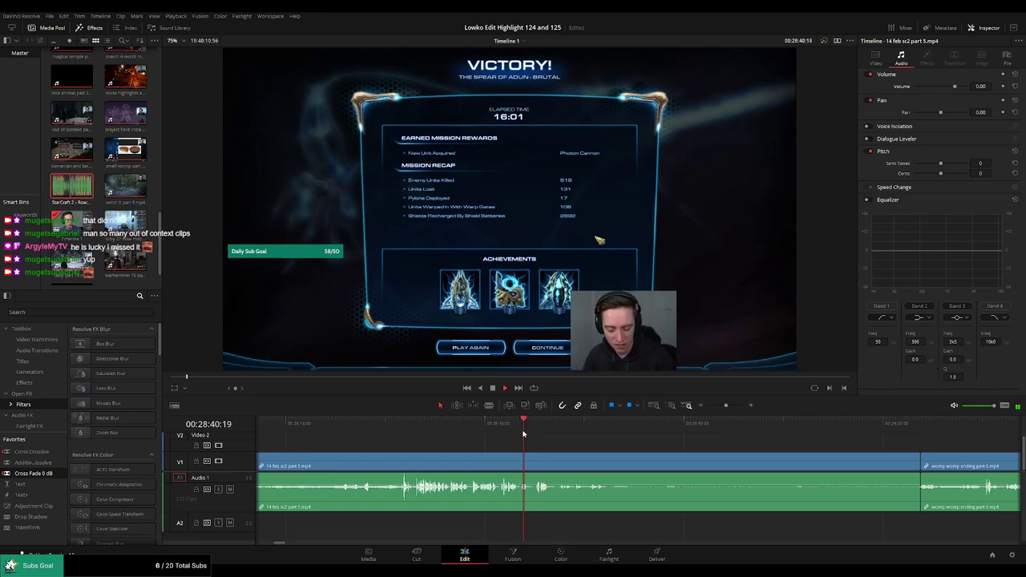
{"action": "left_click", "coordinate": [611, 469]}
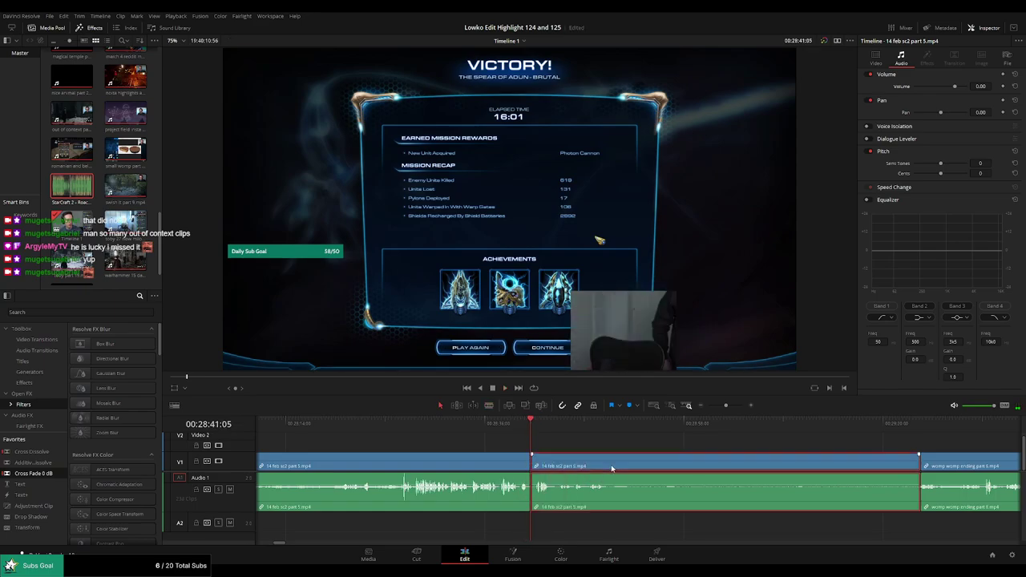
{"action": "key", "text": "Delete"}
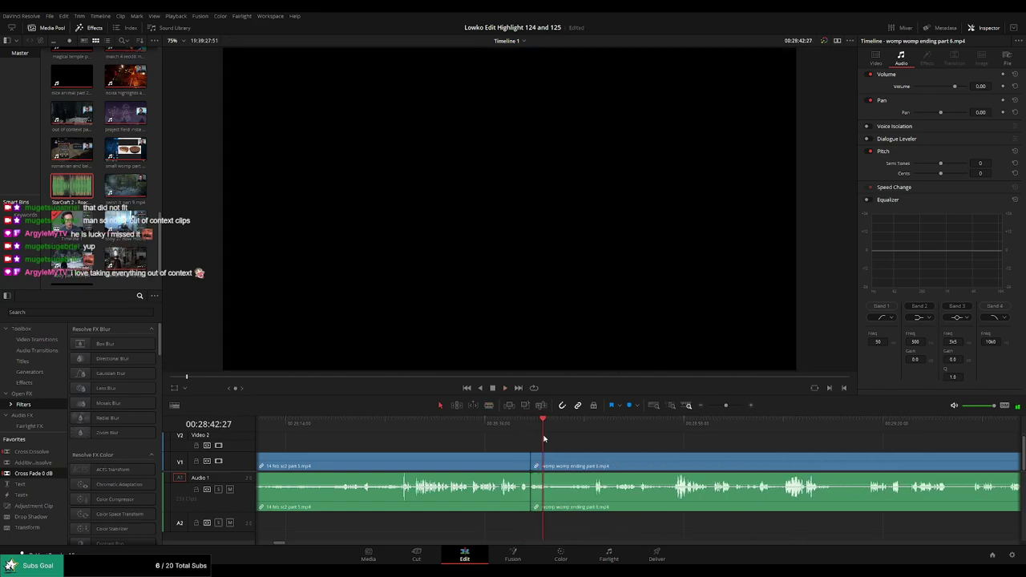
{"action": "key", "text": "space"}
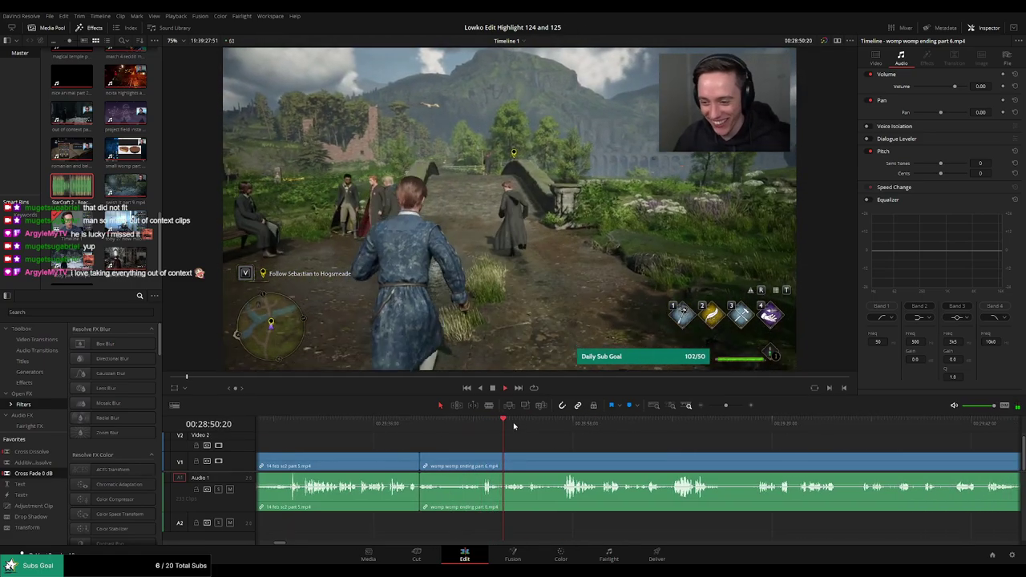
{"action": "left_click", "coordinate": [467, 424]}
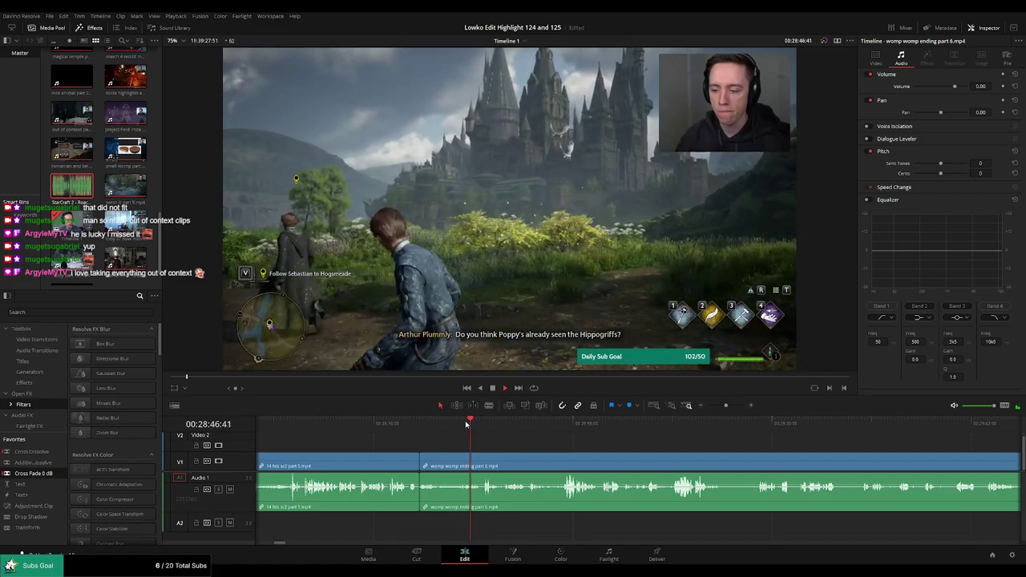
{"action": "left_click", "coordinate": [527, 425]}
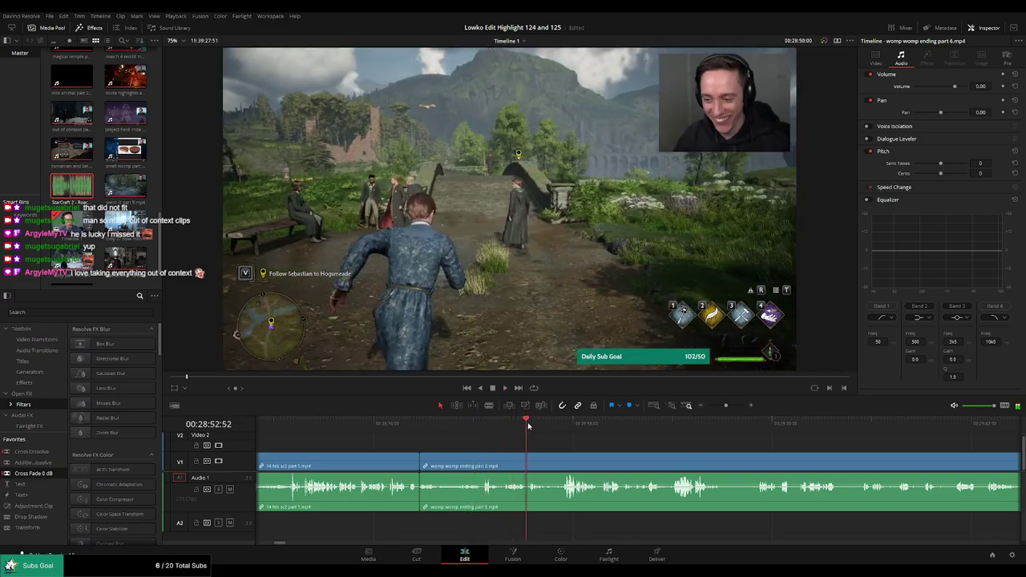
{"action": "left_click", "coordinate": [562, 422]}
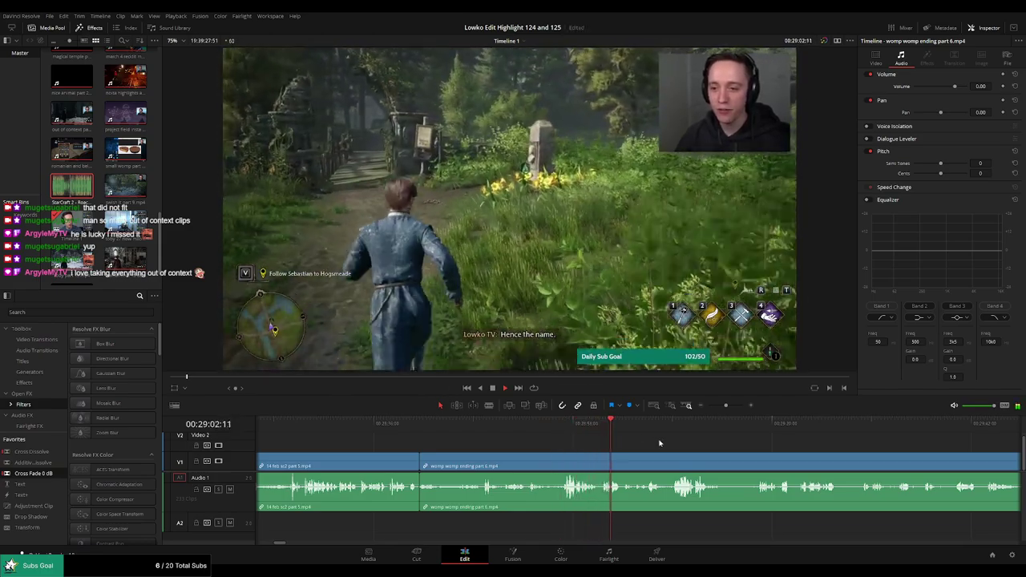
{"action": "scroll", "coordinate": [660, 443], "scroll_direction": "right", "scroll_amount": 2}
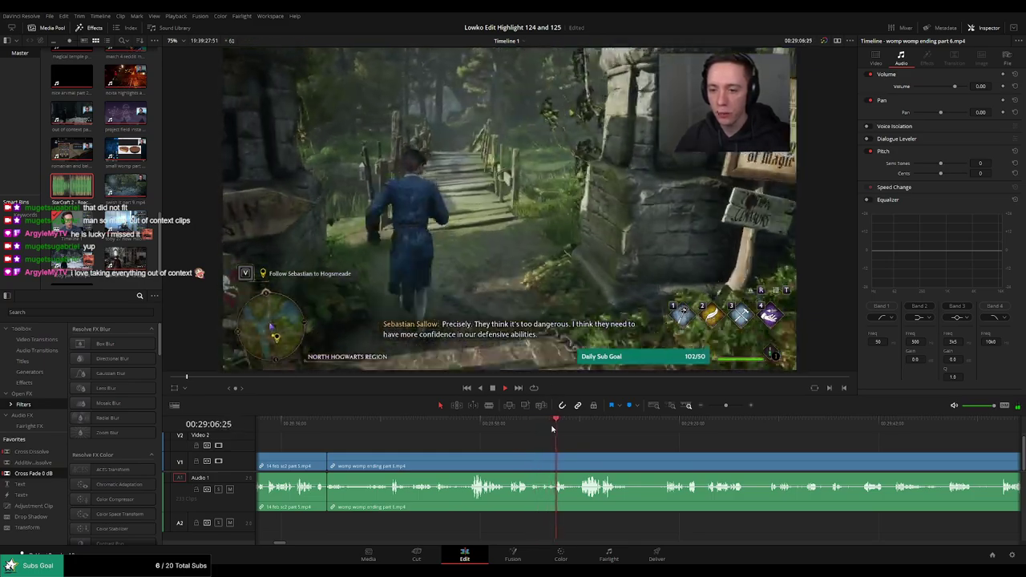
{"action": "left_click", "coordinate": [717, 411]}
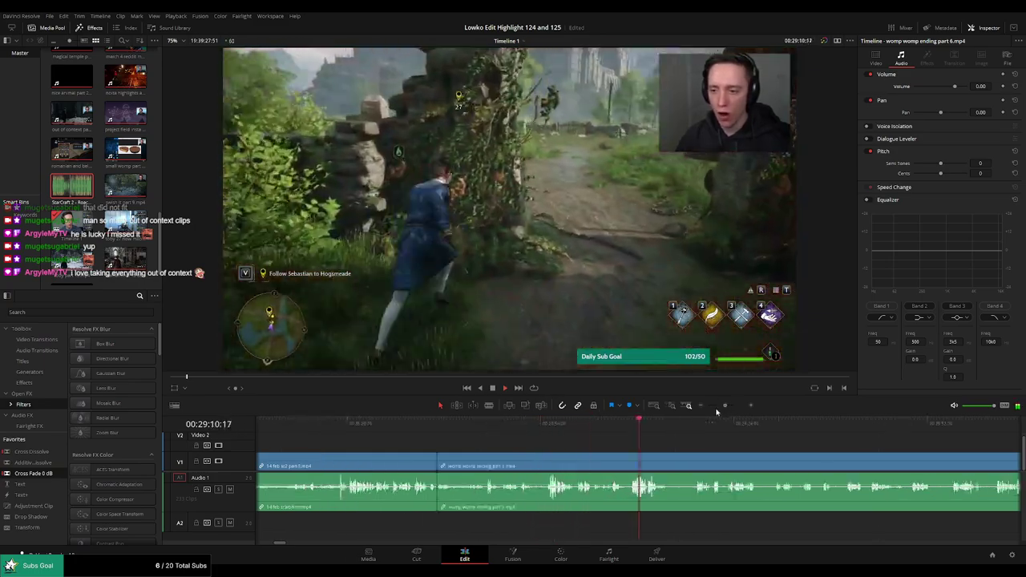
{"action": "left_click", "coordinate": [712, 408]}
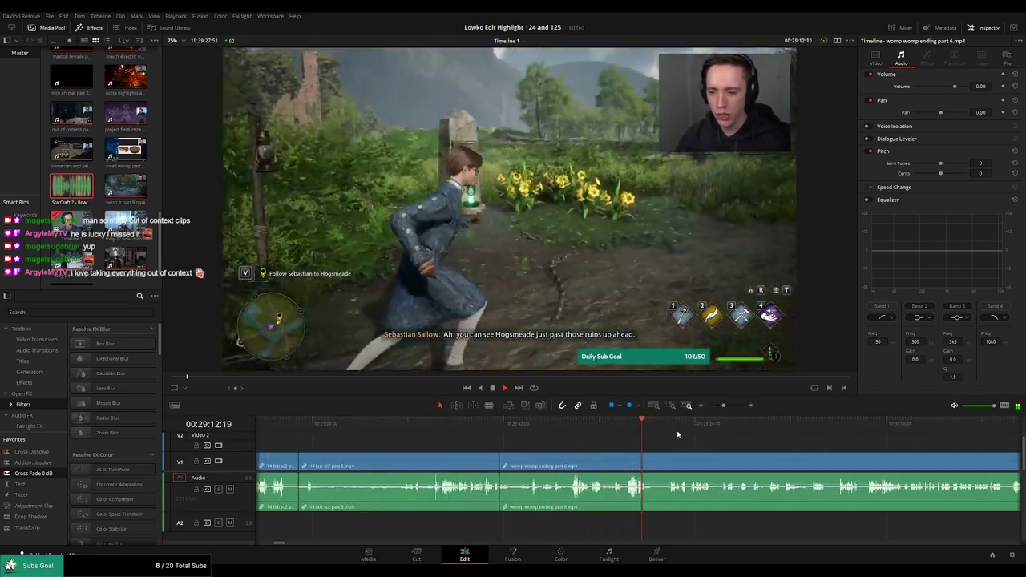
{"action": "scroll", "coordinate": [641, 443], "scroll_direction": "down", "scroll_amount": 3}
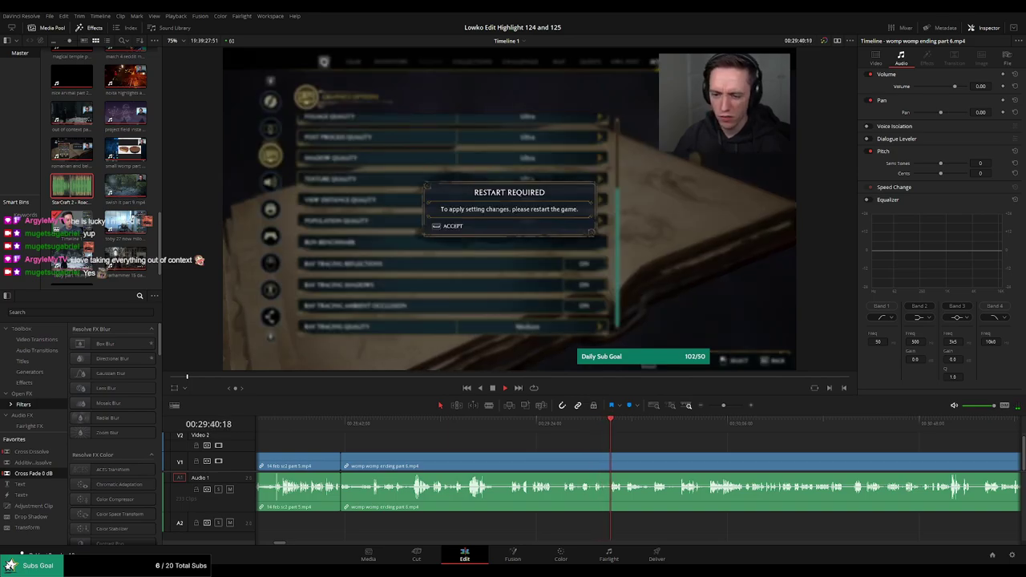
{"action": "scroll", "coordinate": [531, 448], "scroll_direction": "right", "scroll_amount": 3}
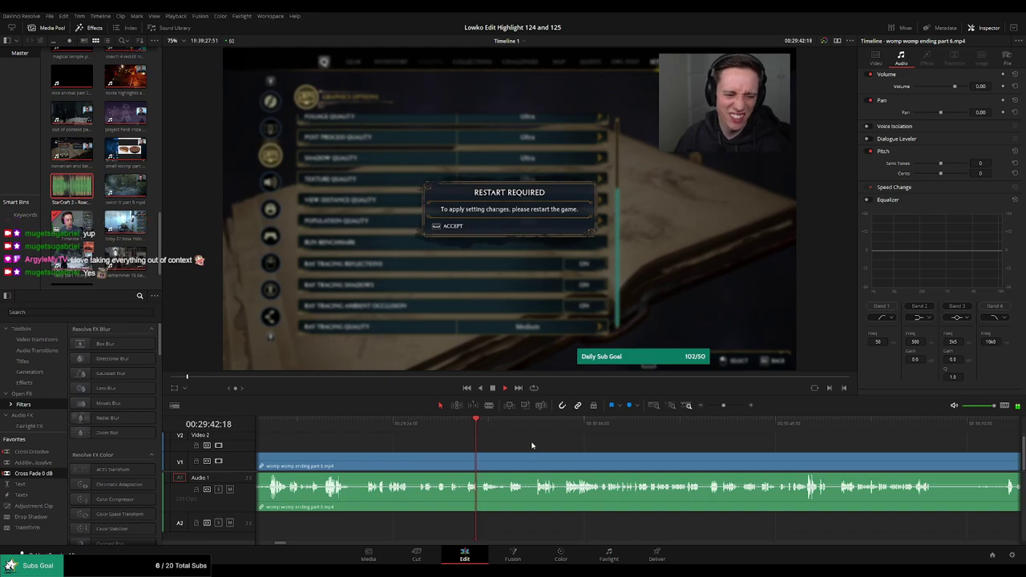
{"action": "left_click", "coordinate": [504, 431]}
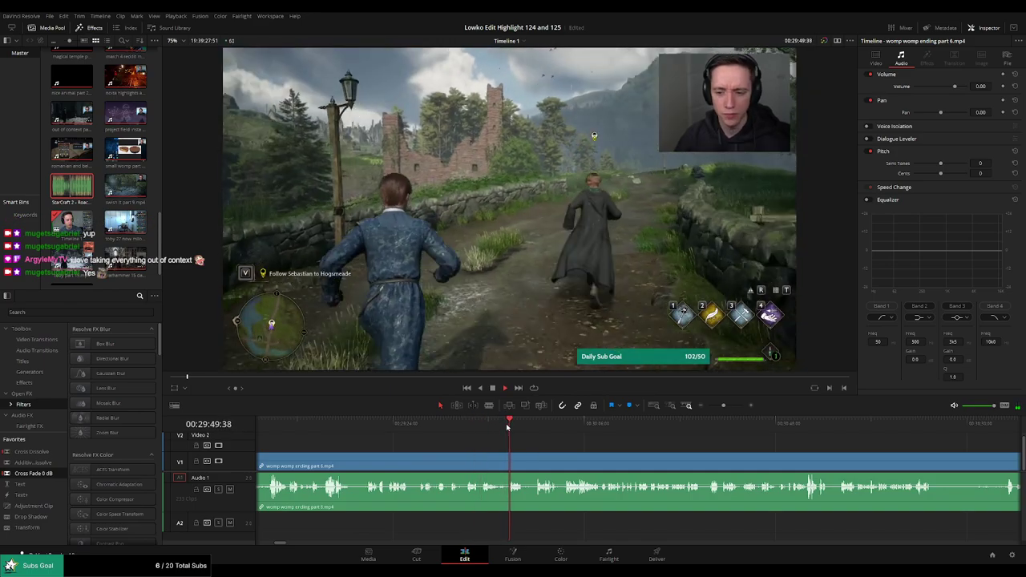
{"action": "left_click", "coordinate": [538, 427]}
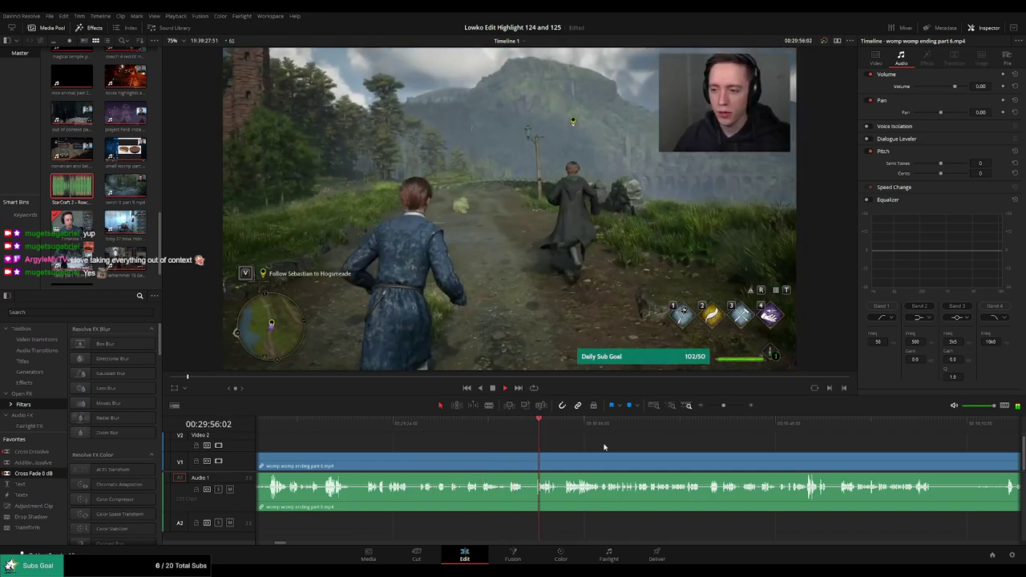
{"action": "left_click_drag", "start_coordinate": [723, 406], "coordinate": [727, 407]}
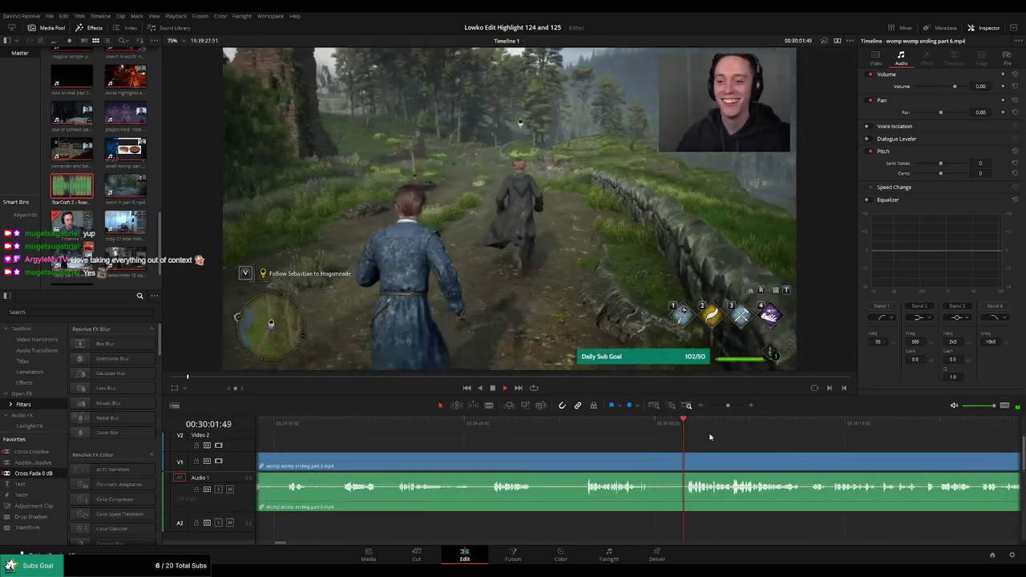
{"action": "scroll", "coordinate": [583, 445], "scroll_direction": "up", "scroll_amount": 2}
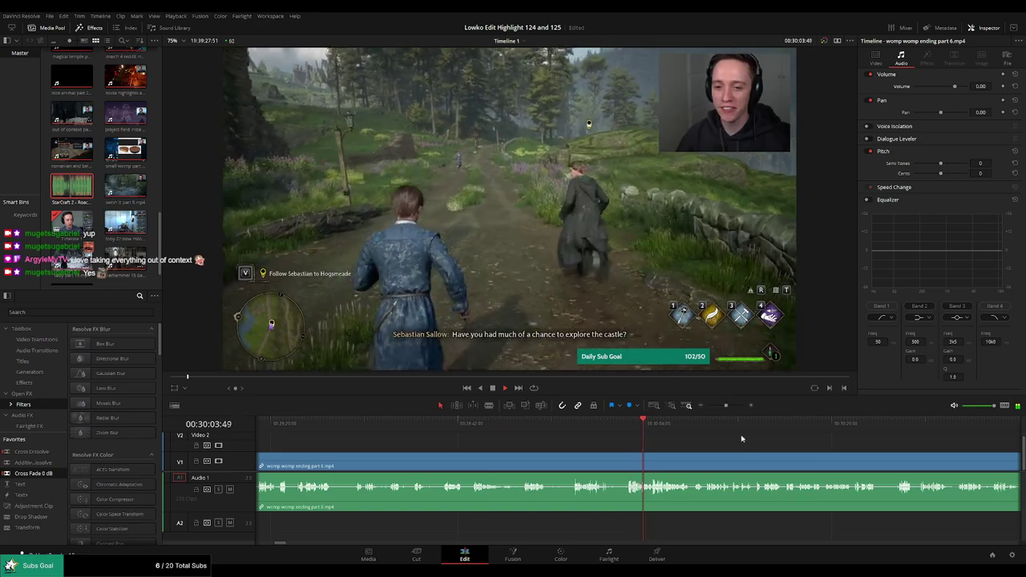
{"action": "scroll", "coordinate": [585, 454], "scroll_direction": "down", "scroll_amount": 2}
{"action": "scroll", "coordinate": [502, 449], "scroll_direction": "down", "scroll_amount": 2}
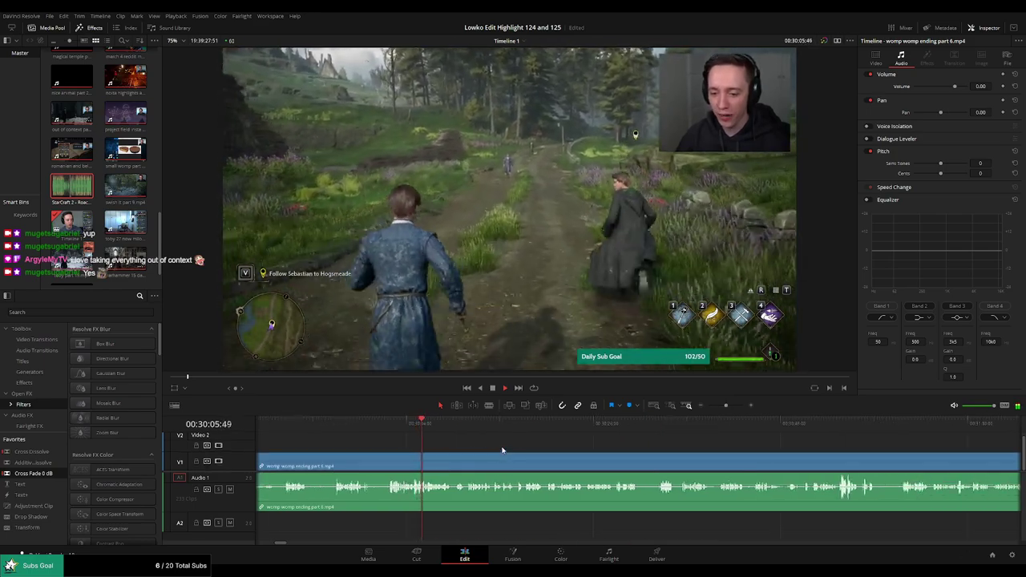
{"action": "left_click", "coordinate": [457, 423]}
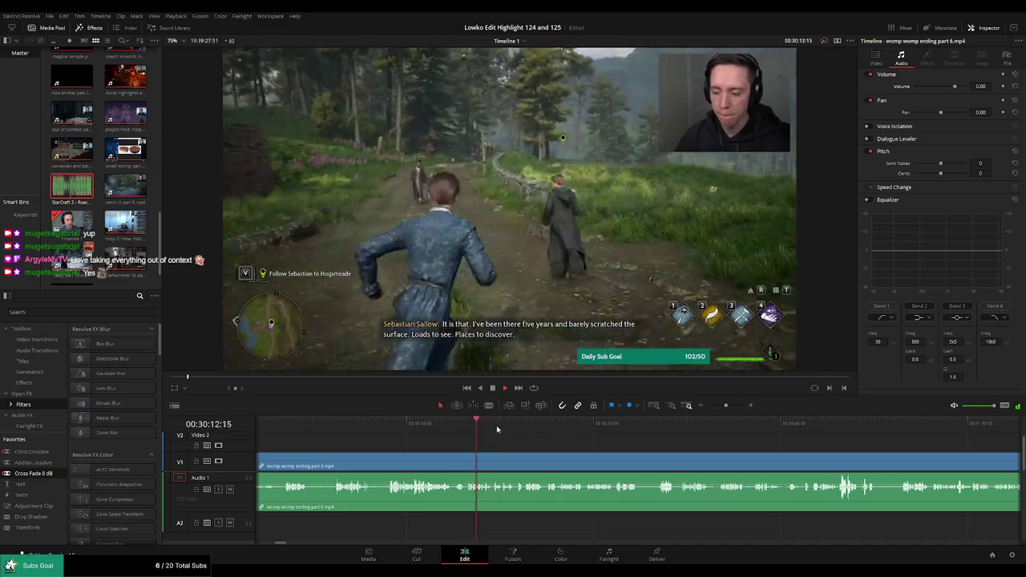
{"action": "left_click", "coordinate": [531, 426]}
{"action": "left_click", "coordinate": [662, 425]}
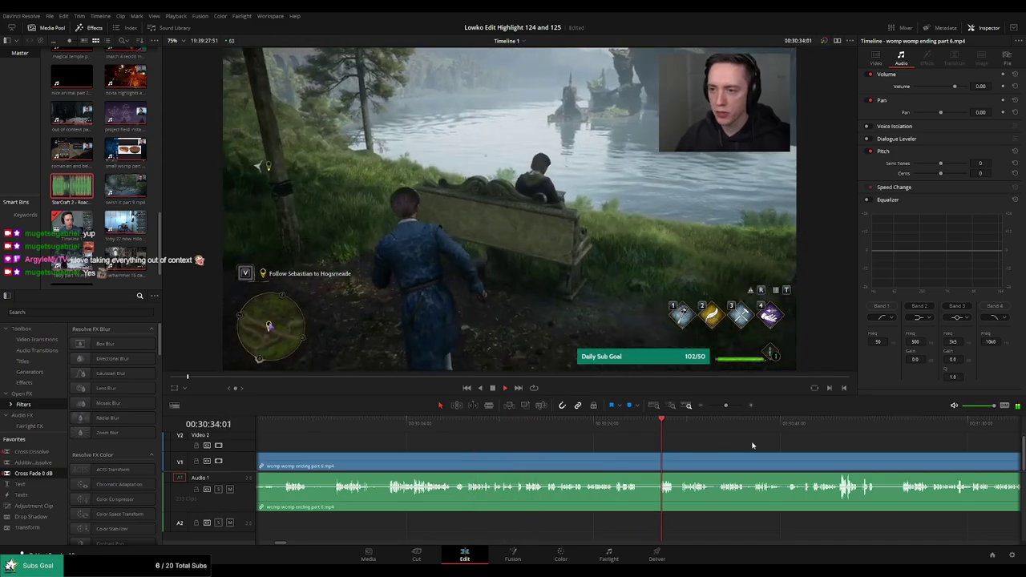
{"action": "scroll", "coordinate": [553, 439], "scroll_direction": "down", "scroll_amount": 3}
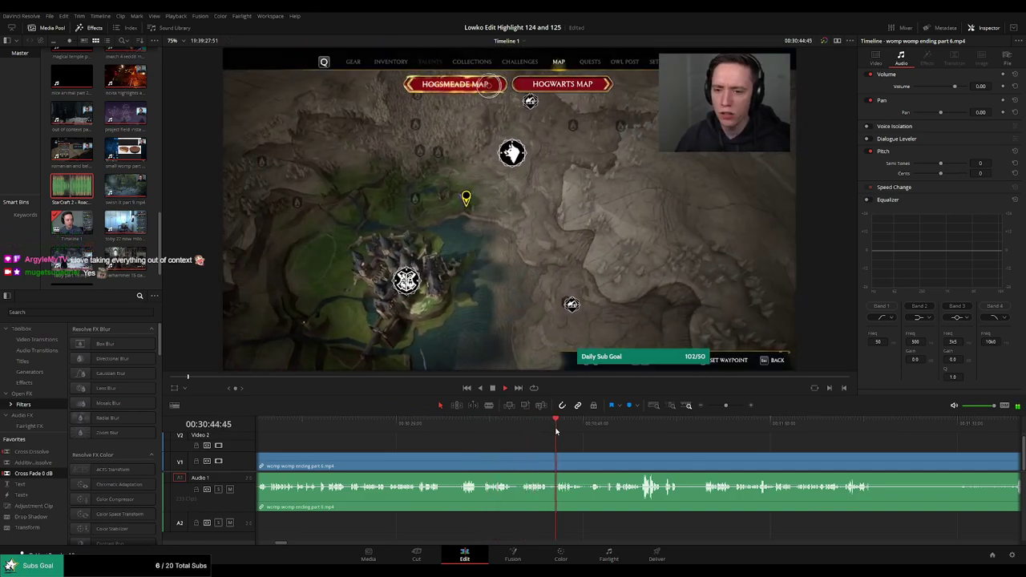
{"action": "scroll", "coordinate": [561, 440], "scroll_direction": "right", "scroll_amount": 3}
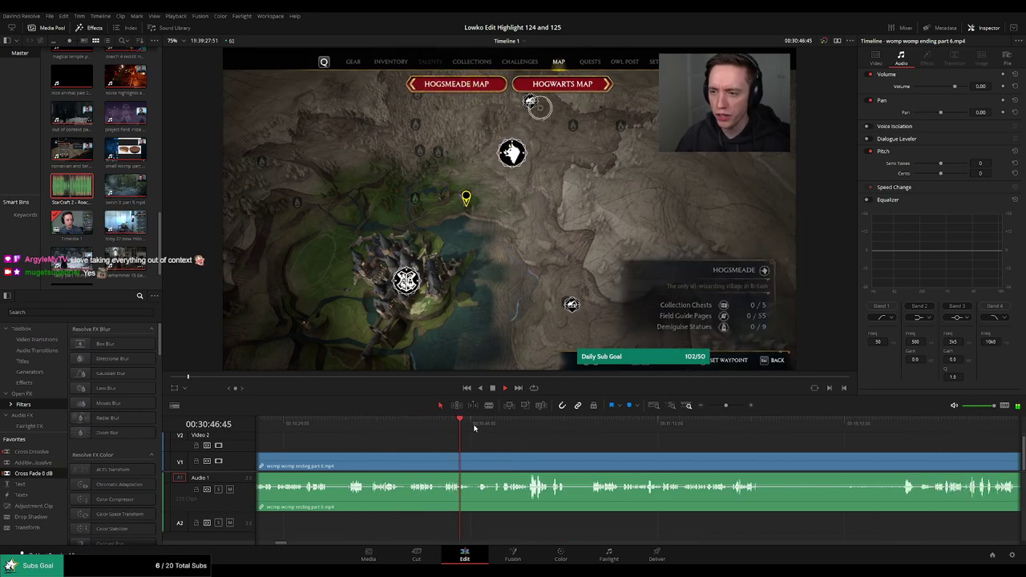
{"action": "left_click", "coordinate": [477, 428]}
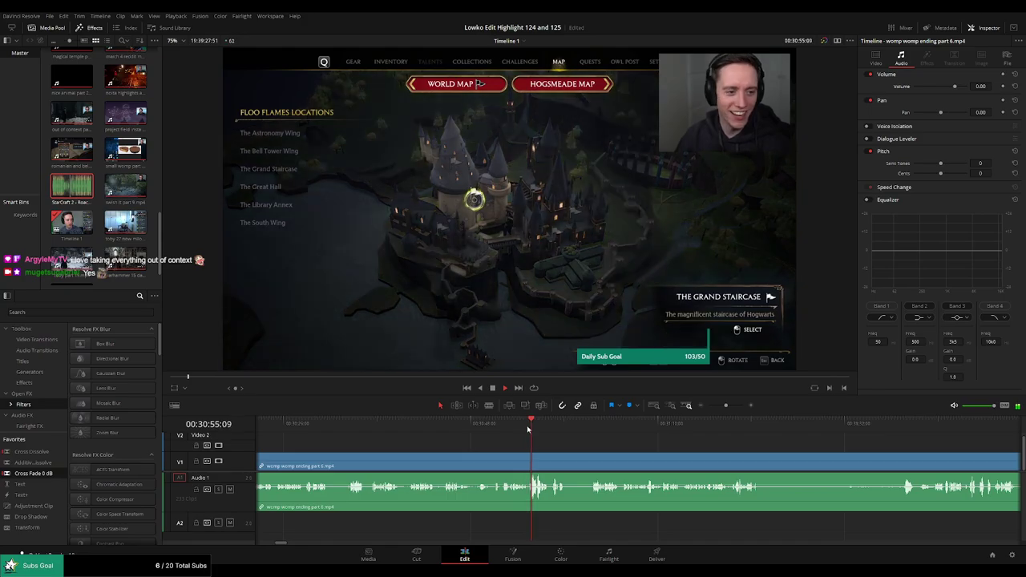
{"action": "left_click_drag", "start_coordinate": [540, 420], "coordinate": [596, 427]}
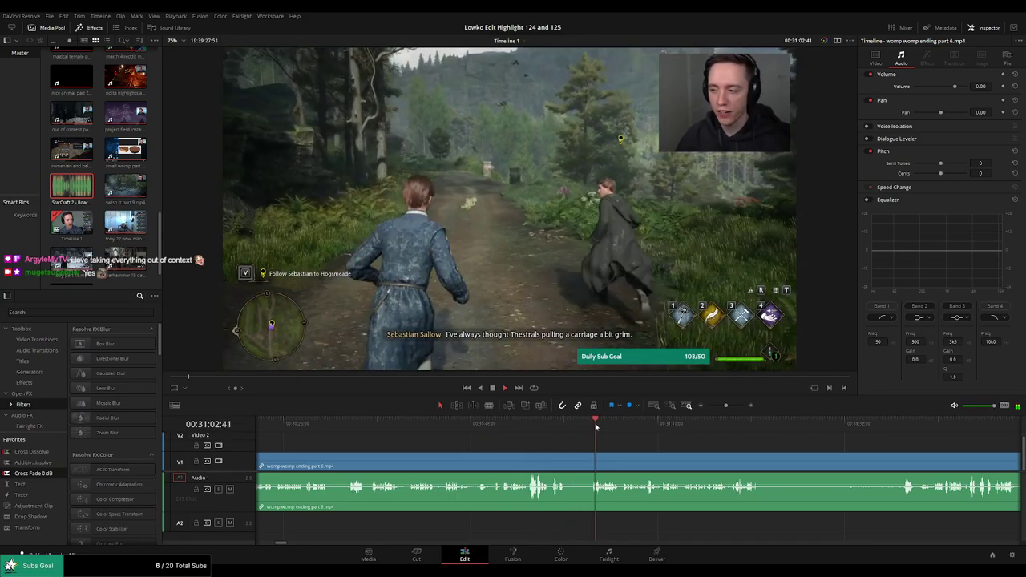
{"action": "scroll", "coordinate": [709, 449], "scroll_direction": "right", "scroll_amount": 3}
{"action": "left_click_drag", "start_coordinate": [451, 422], "coordinate": [473, 426]}
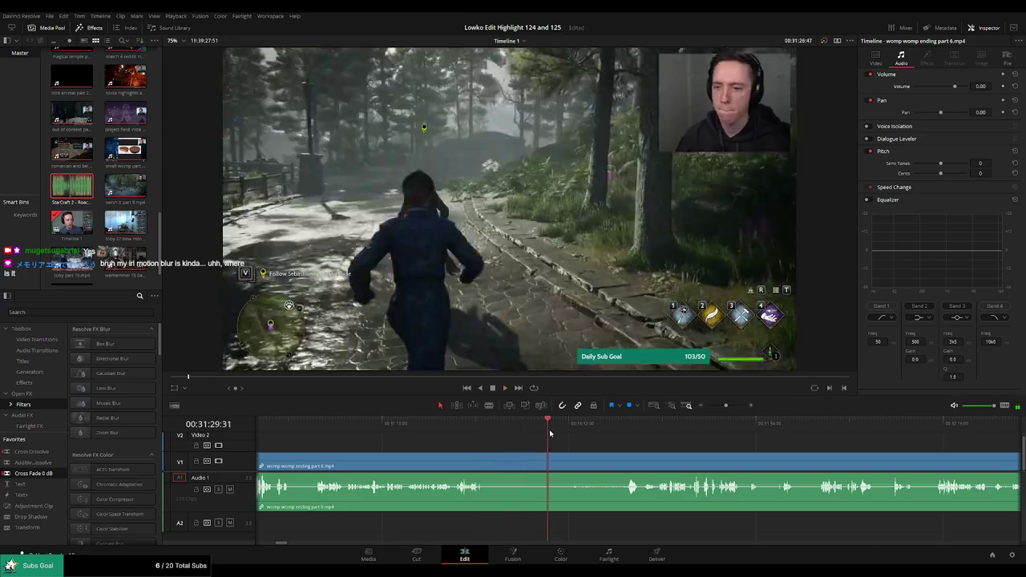
{"action": "left_click_drag", "start_coordinate": [550, 433], "coordinate": [593, 436]}
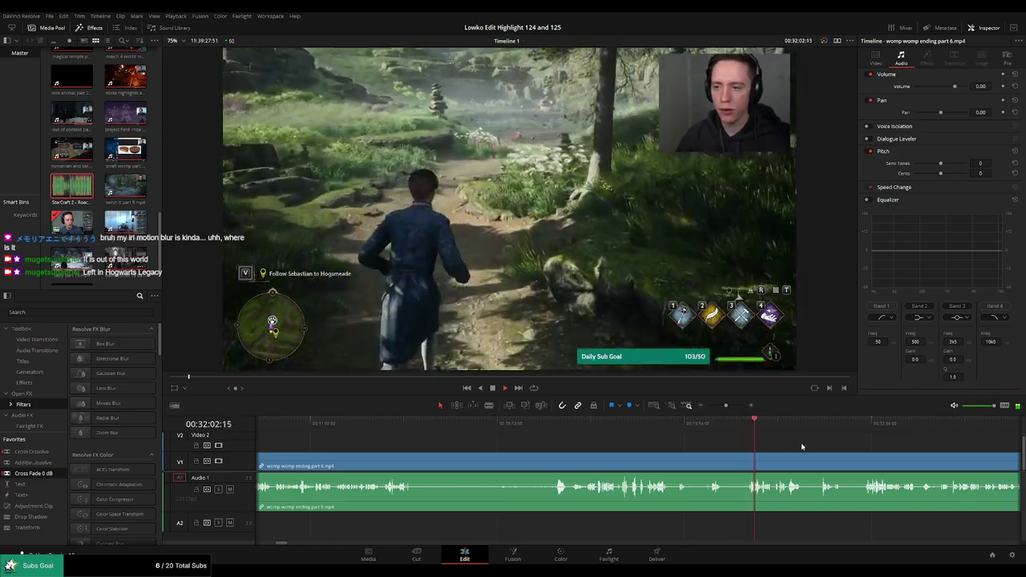
Scrub forward through the Hogwarts Legacy footage along the walk to Hogsmeade
{"action": "scroll", "coordinate": [607, 444], "scroll_direction": "right", "scroll_amount": 3}
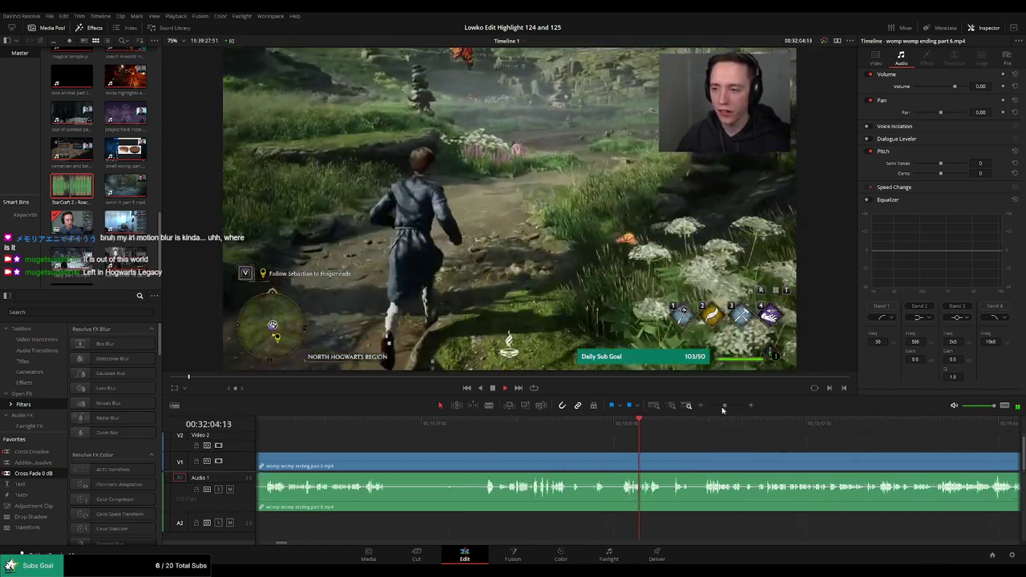
{"action": "left_click_drag", "start_coordinate": [725, 406], "coordinate": [726, 408]}
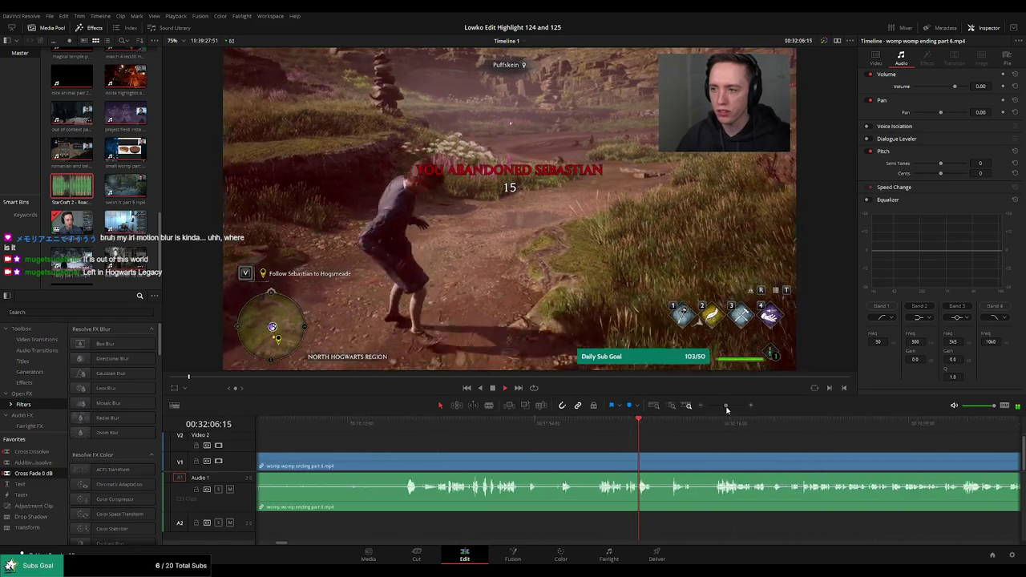
{"action": "left_click", "coordinate": [690, 434]}
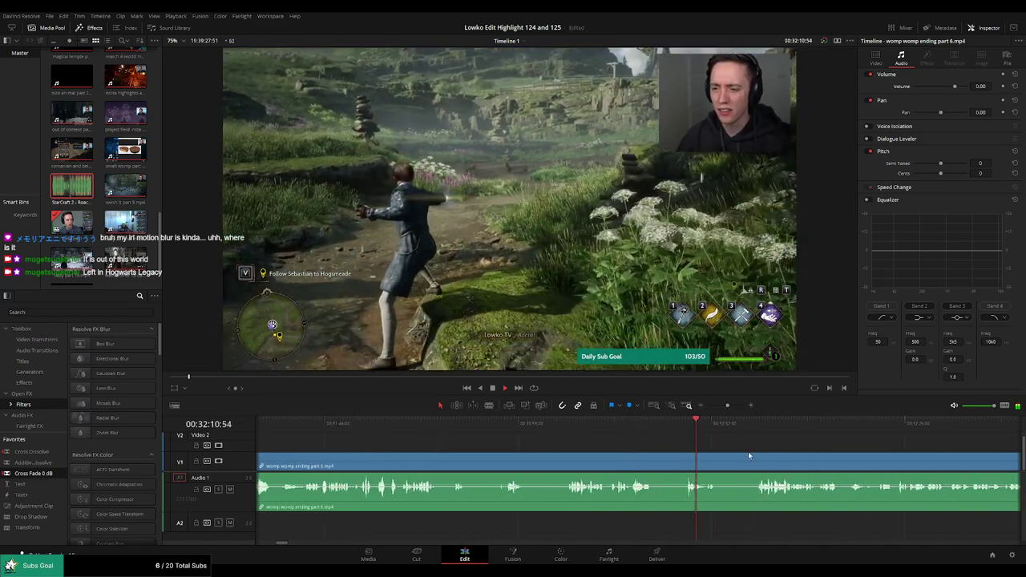
{"action": "left_click", "coordinate": [632, 425]}
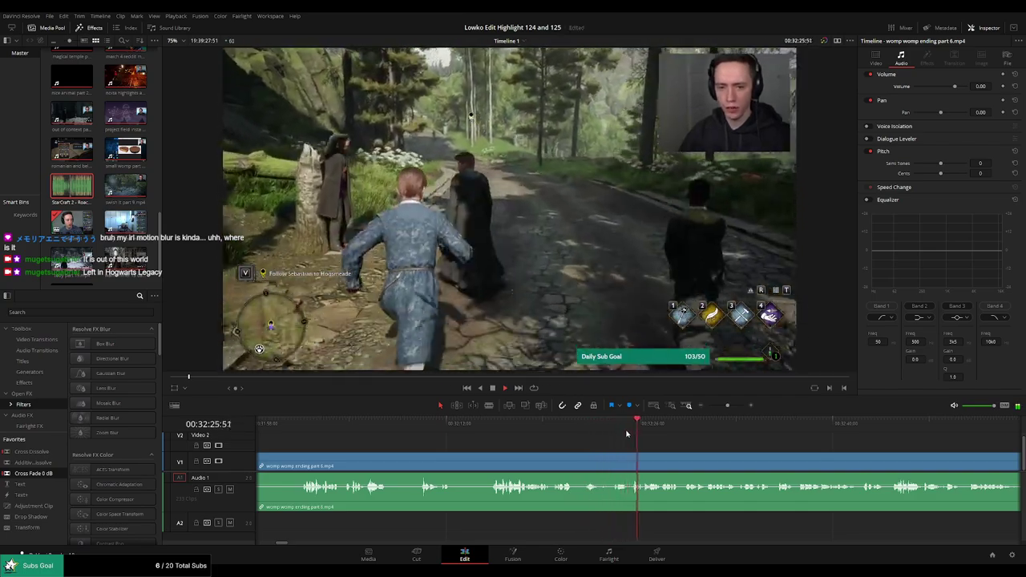
{"action": "left_click", "coordinate": [681, 425]}
{"action": "scroll", "coordinate": [656, 451], "scroll_direction": "right", "scroll_amount": 2}
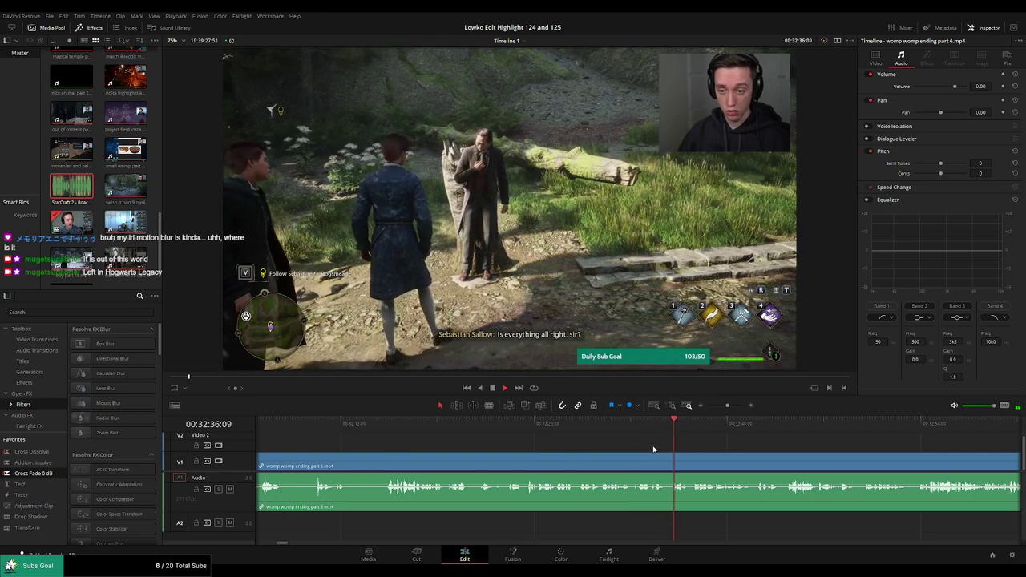
{"action": "scroll", "coordinate": [669, 442], "scroll_direction": "right", "scroll_amount": 2}
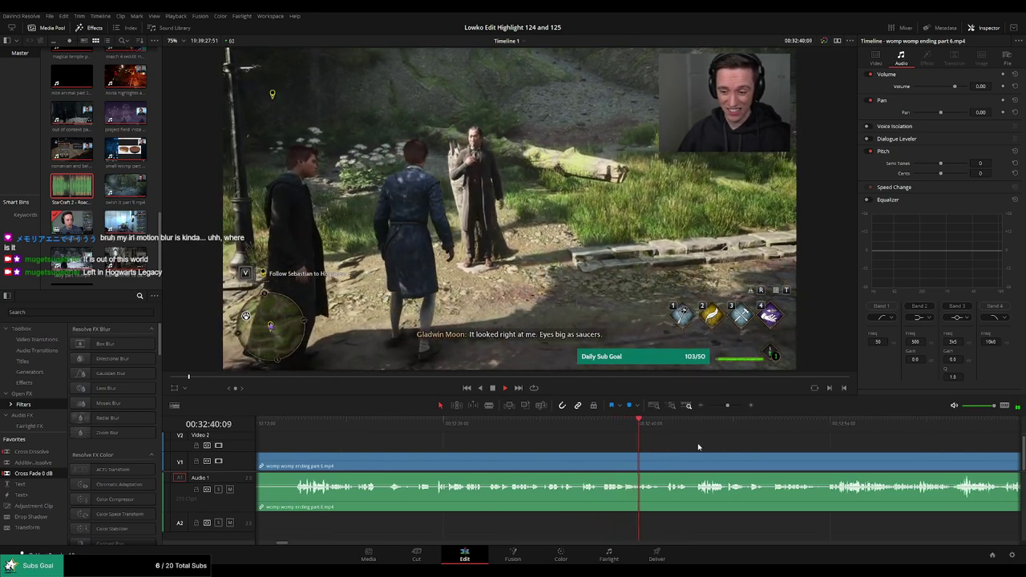
{"action": "scroll", "coordinate": [634, 444], "scroll_direction": "right", "scroll_amount": 2}
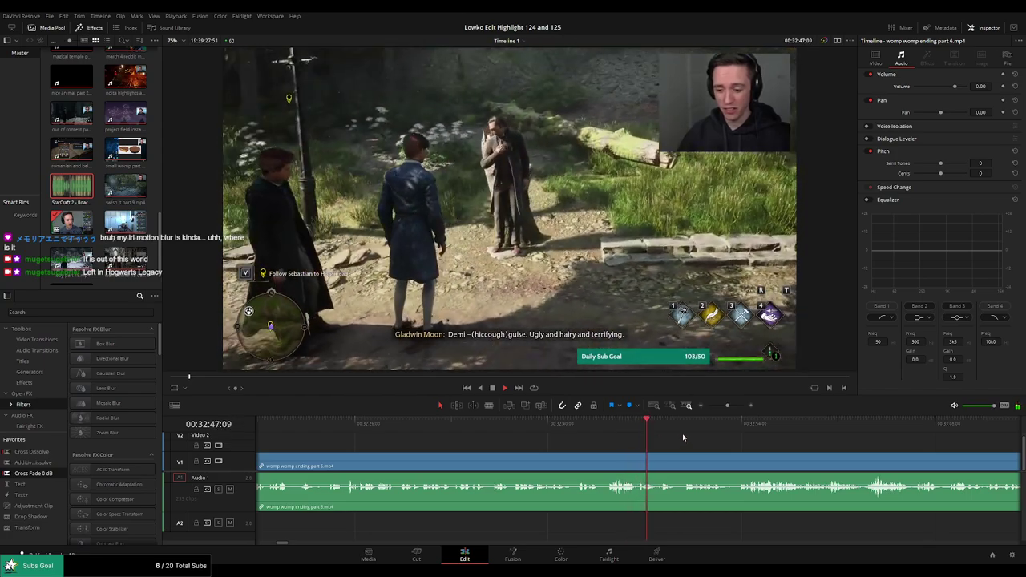
{"action": "left_click", "coordinate": [687, 434]}
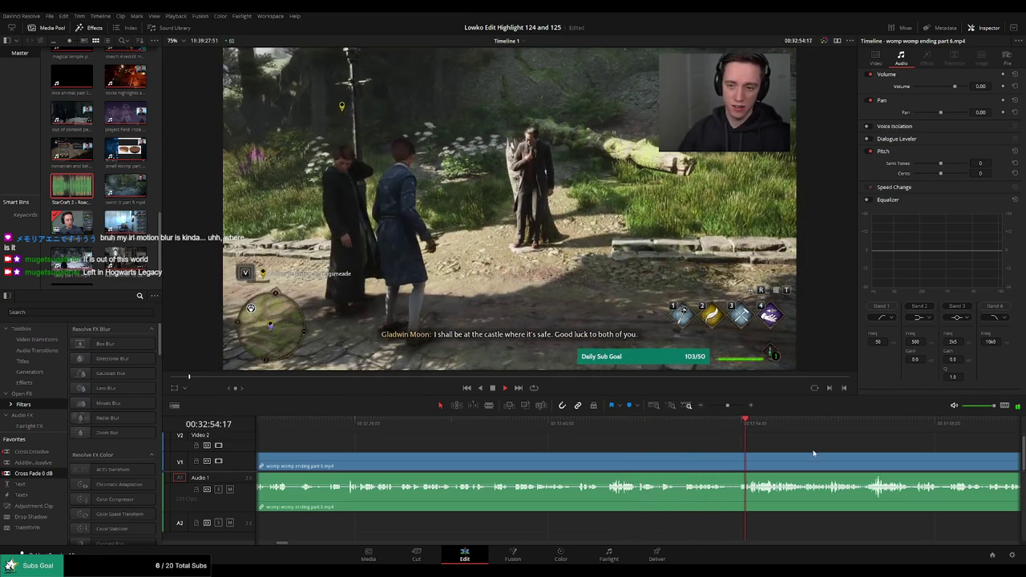
{"action": "scroll", "coordinate": [591, 439], "scroll_direction": "right", "scroll_amount": 3}
{"action": "scroll", "coordinate": [586, 439], "scroll_direction": "right", "scroll_amount": 2}
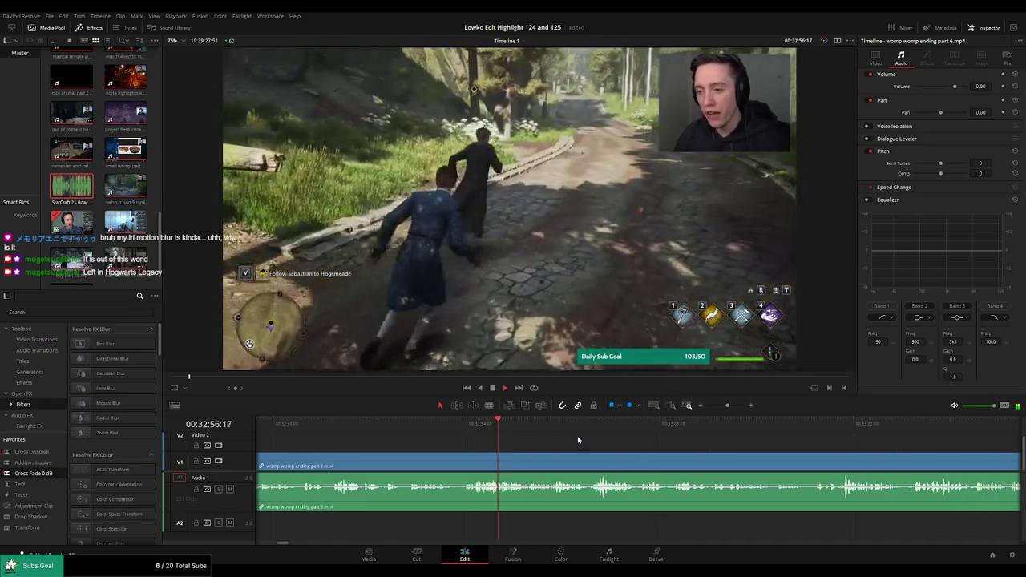
{"action": "scroll", "coordinate": [716, 416], "scroll_direction": "right", "scroll_amount": 2}
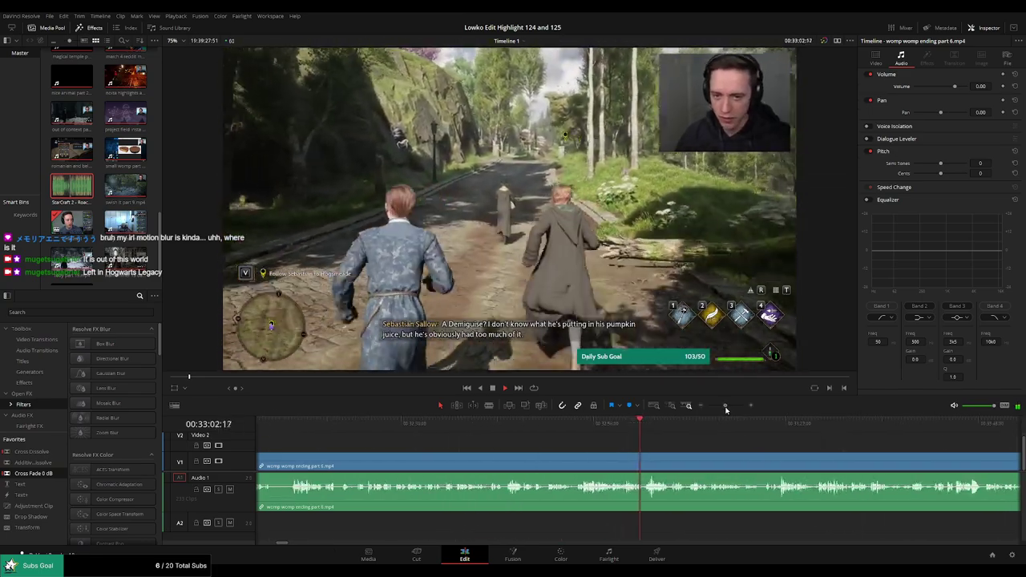
{"action": "scroll", "coordinate": [580, 446], "scroll_direction": "right", "scroll_amount": 2}
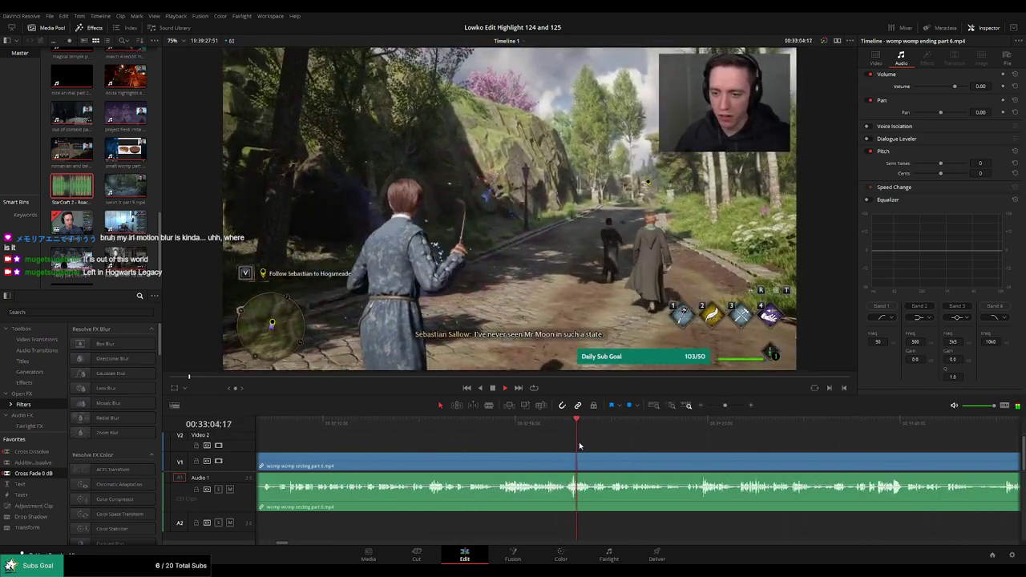
{"action": "left_click", "coordinate": [597, 432]}
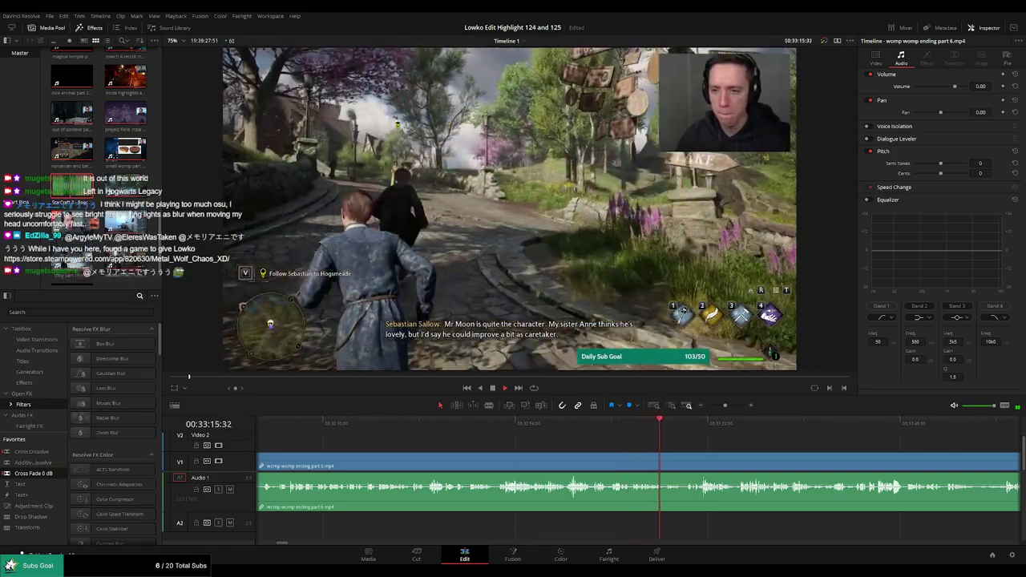
Play from about 00:33:31 past the Hogsmeade arrival and save-and-exit to the title screen
{"action": "left_click_drag", "start_coordinate": [693, 428], "coordinate": [508, 431]}
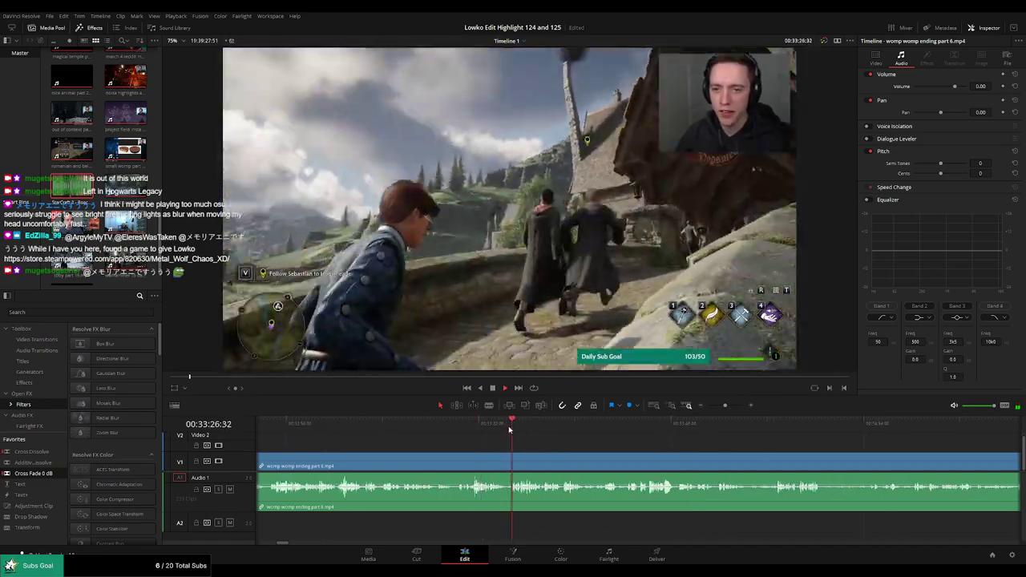
{"action": "left_click_drag", "start_coordinate": [508, 431], "coordinate": [687, 430]}
{"action": "key", "text": "space"}
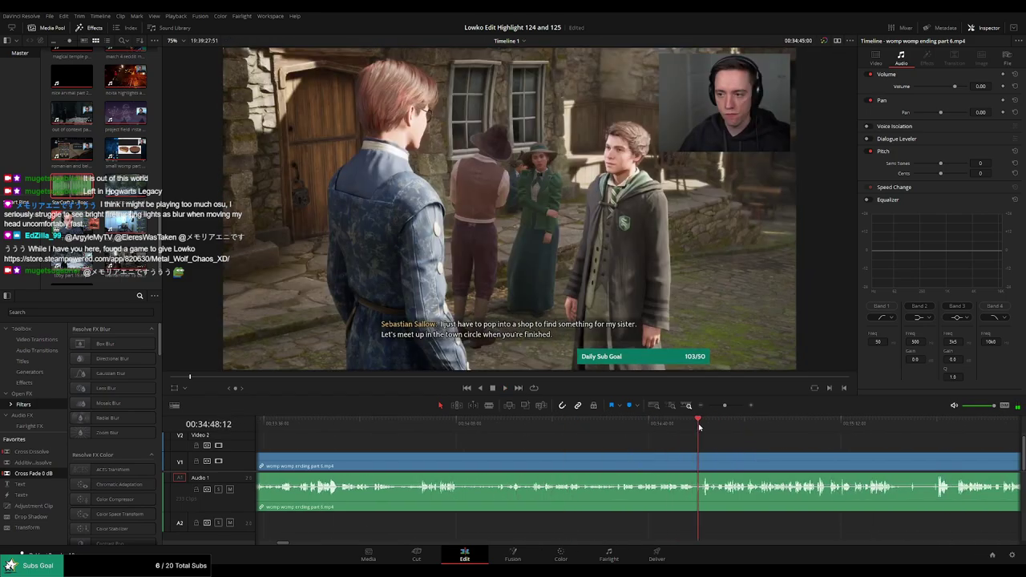
{"action": "left_click", "coordinate": [725, 425]}
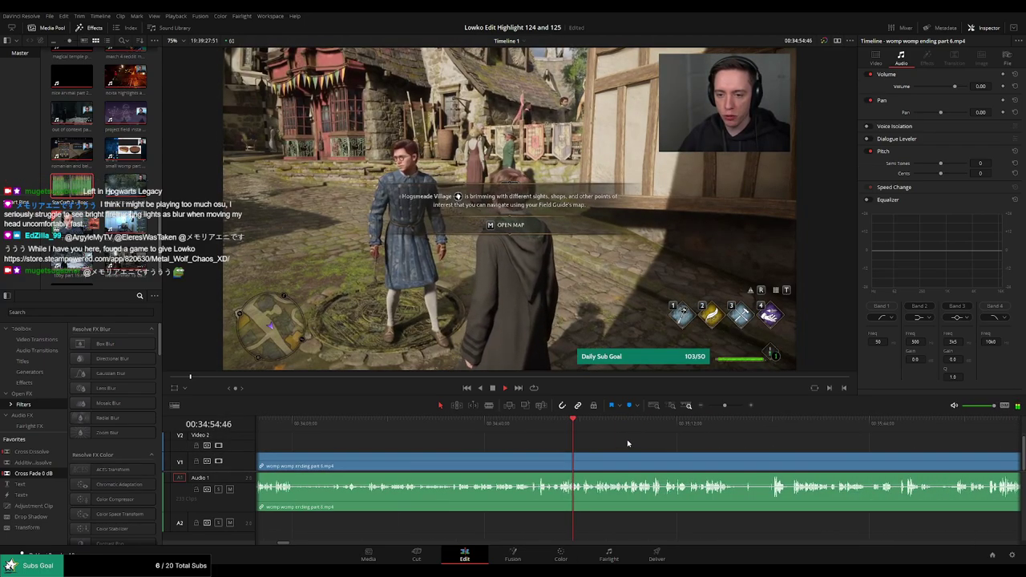
{"action": "left_click", "coordinate": [589, 431]}
{"action": "left_click", "coordinate": [665, 432]}
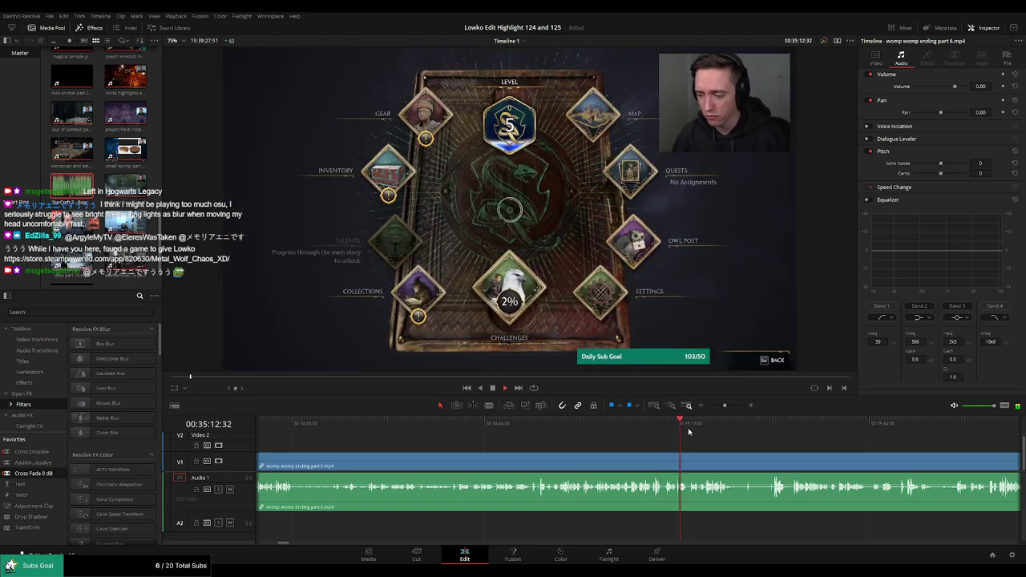
{"action": "left_click", "coordinate": [772, 426]}
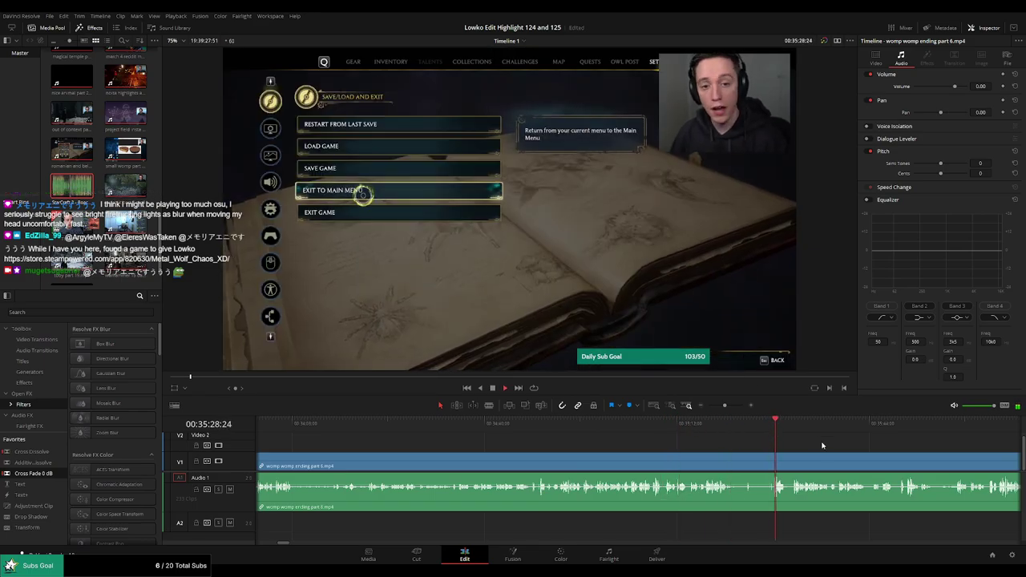
{"action": "scroll", "coordinate": [578, 437], "scroll_direction": "right", "scroll_amount": 3}
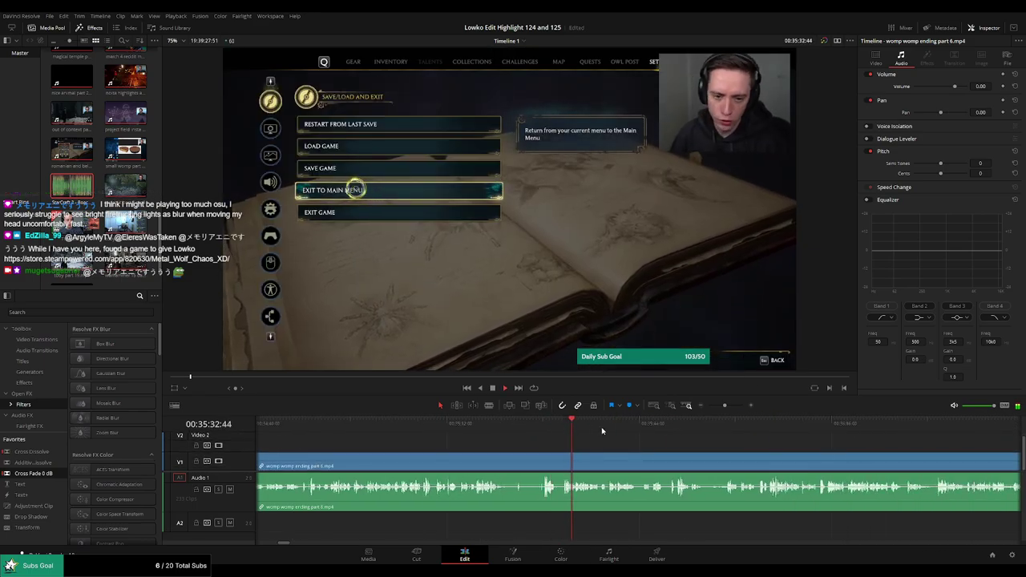
{"action": "left_click_drag", "start_coordinate": [617, 432], "coordinate": [648, 432]}
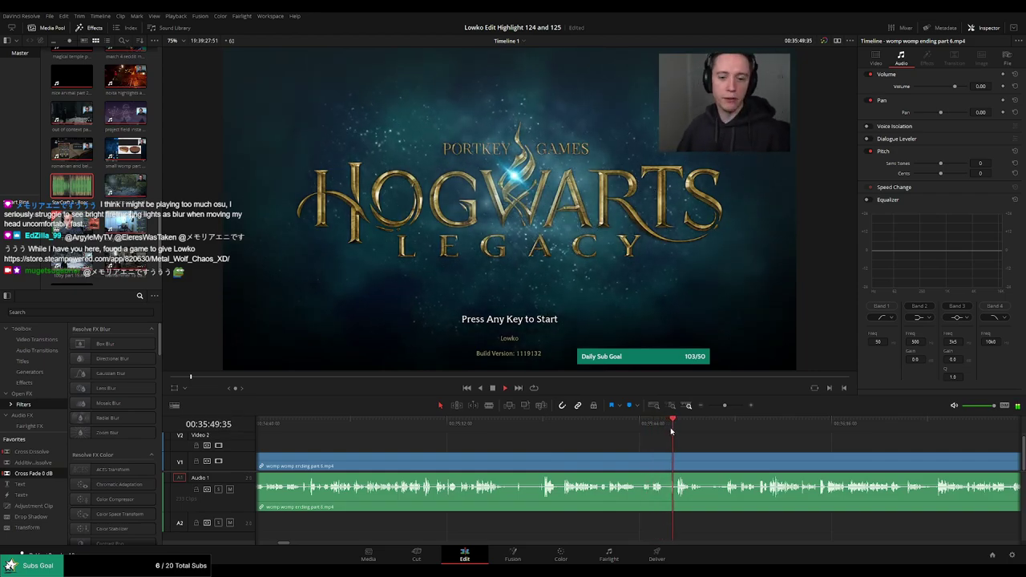
{"action": "left_click", "coordinate": [725, 430]}
{"action": "scroll", "coordinate": [604, 444], "scroll_direction": "right", "scroll_amount": 3}
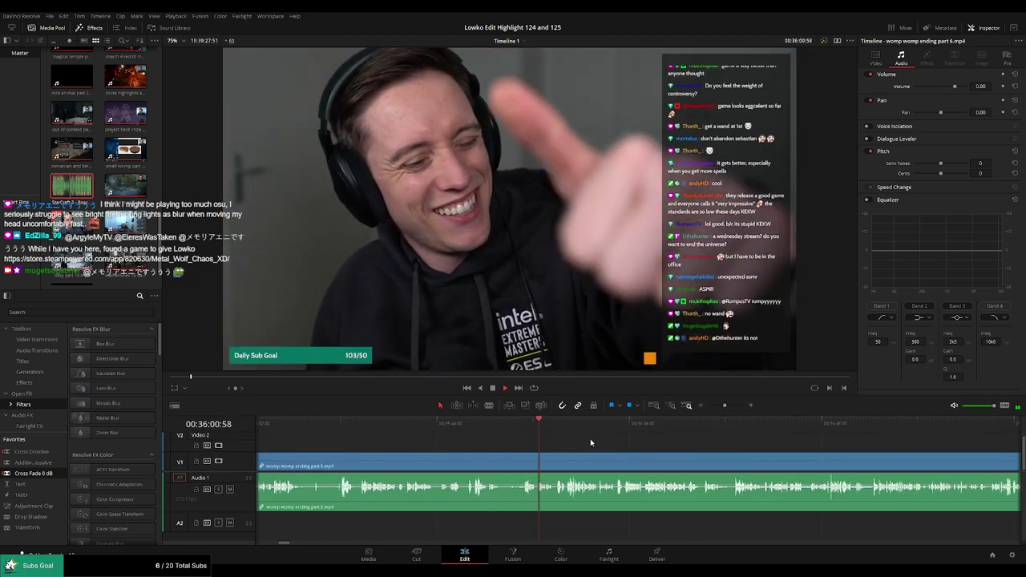
{"action": "left_click", "coordinate": [565, 432]}
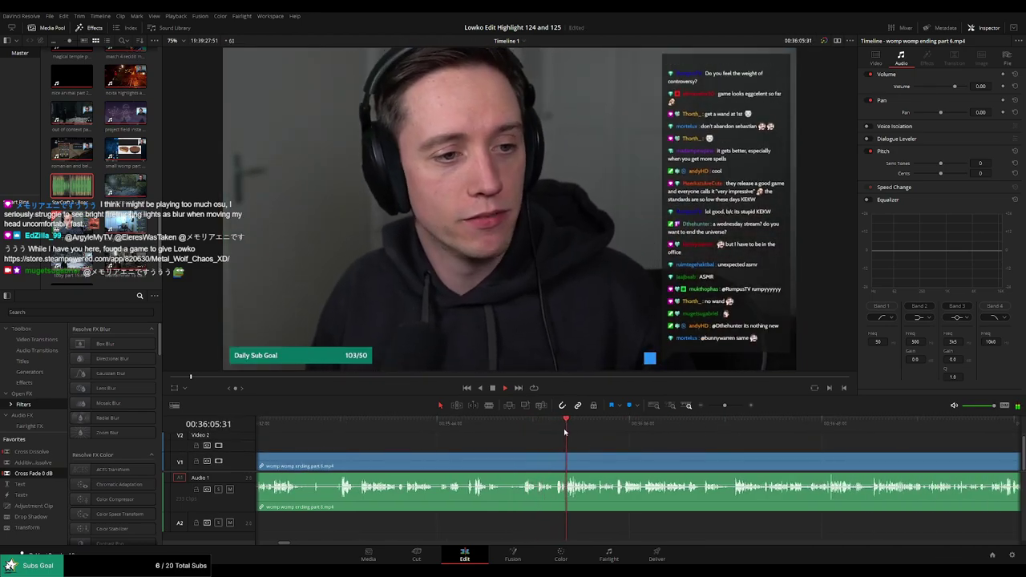
{"action": "left_click_drag", "start_coordinate": [725, 406], "coordinate": [726, 406]}
{"action": "left_click", "coordinate": [714, 431]}
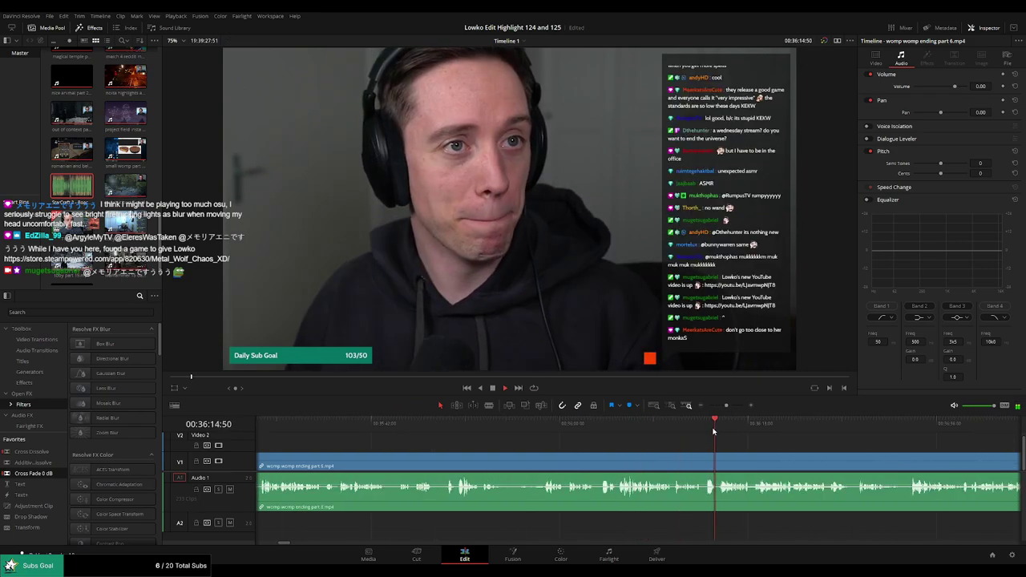
{"action": "scroll", "coordinate": [713, 432], "scroll_direction": "down", "scroll_amount": 1}
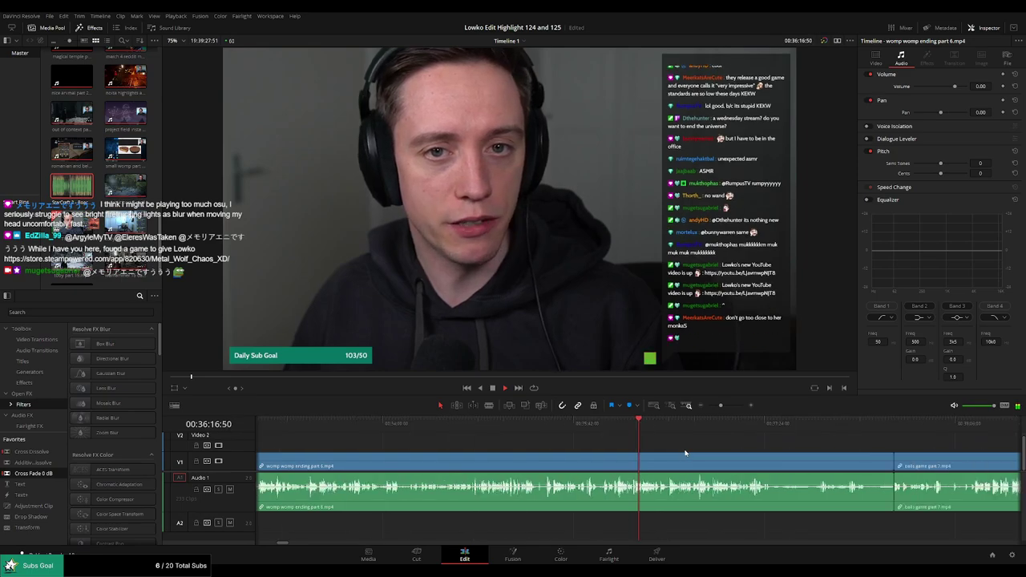
{"action": "scroll", "coordinate": [684, 453], "scroll_direction": "up", "scroll_amount": 1}
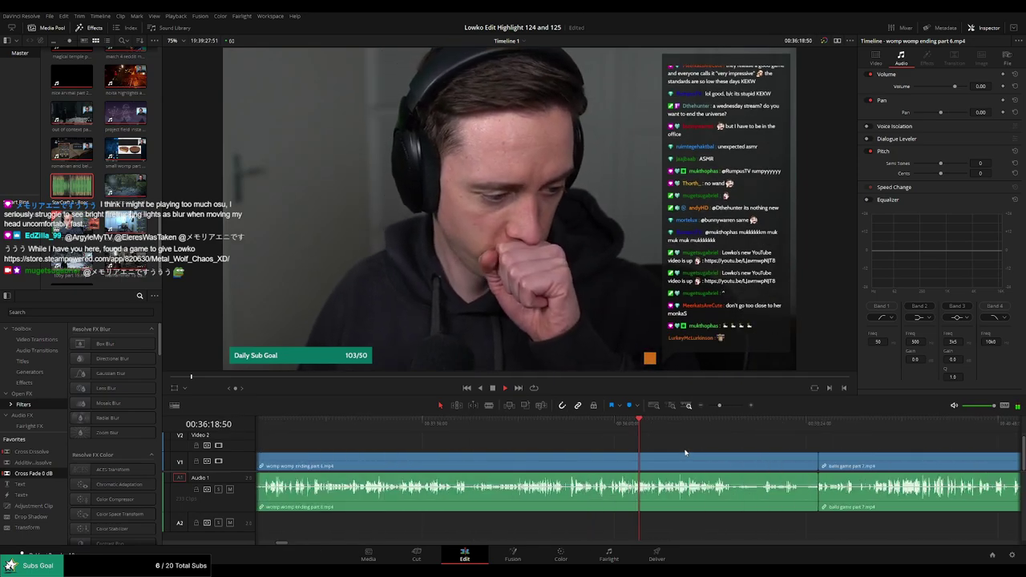
{"action": "scroll", "coordinate": [685, 454], "scroll_direction": "down", "scroll_amount": 1}
{"action": "left_click", "coordinate": [719, 431]}
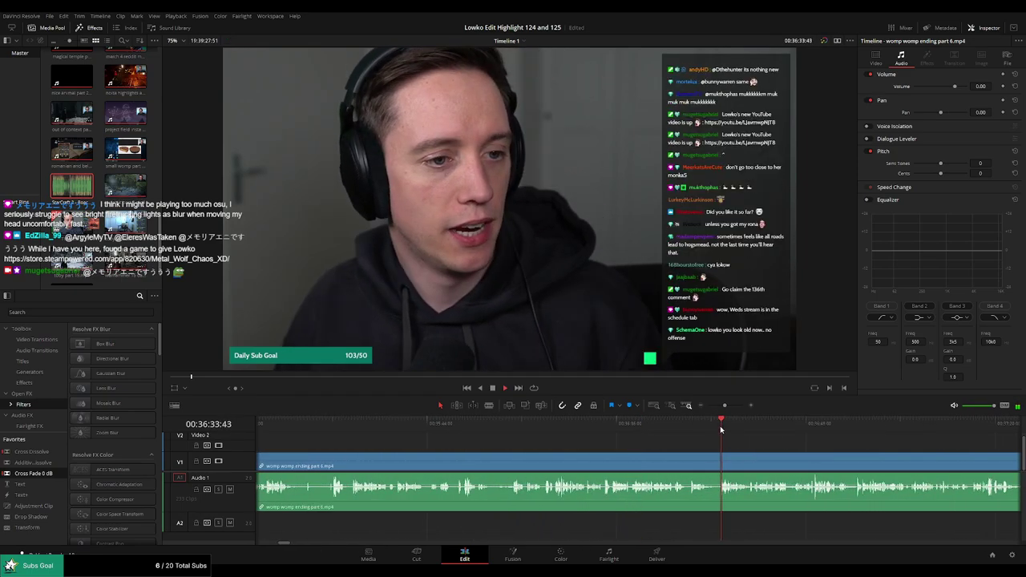
{"action": "left_click", "coordinate": [903, 433]}
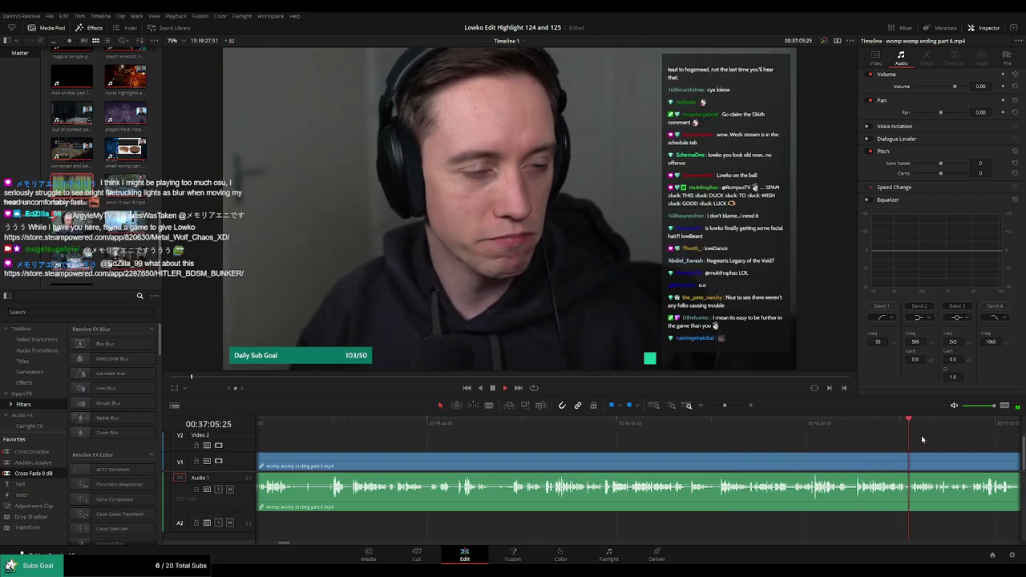
{"action": "left_click", "coordinate": [992, 431]}
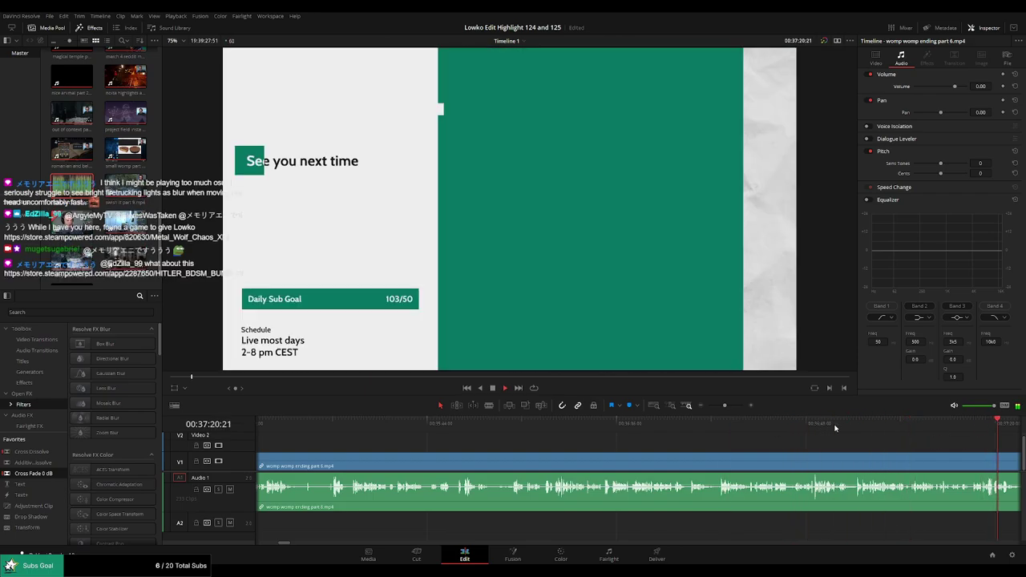
{"action": "left_click", "coordinate": [676, 431]}
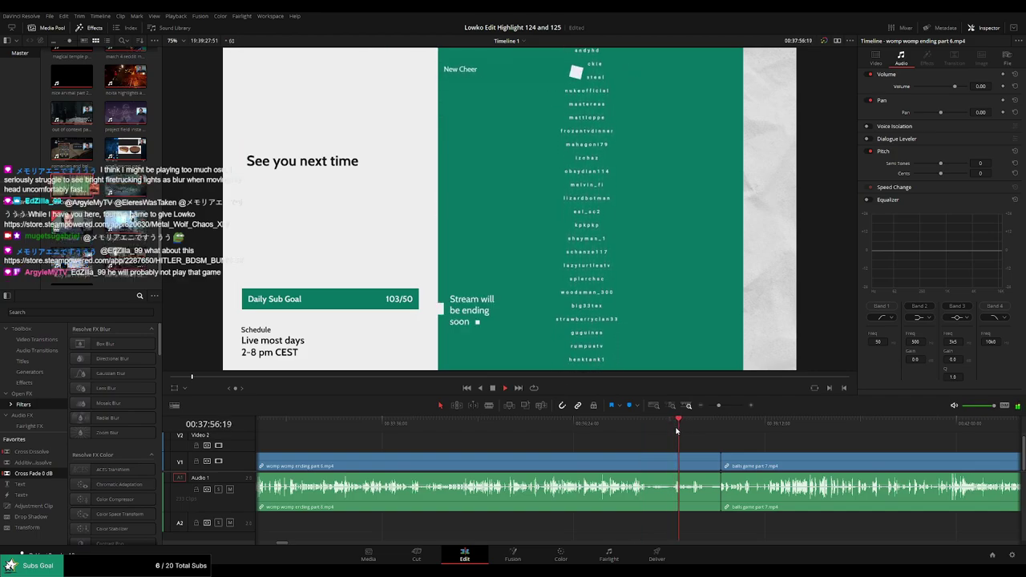
{"action": "scroll", "coordinate": [702, 449], "scroll_direction": "up", "scroll_amount": 2}
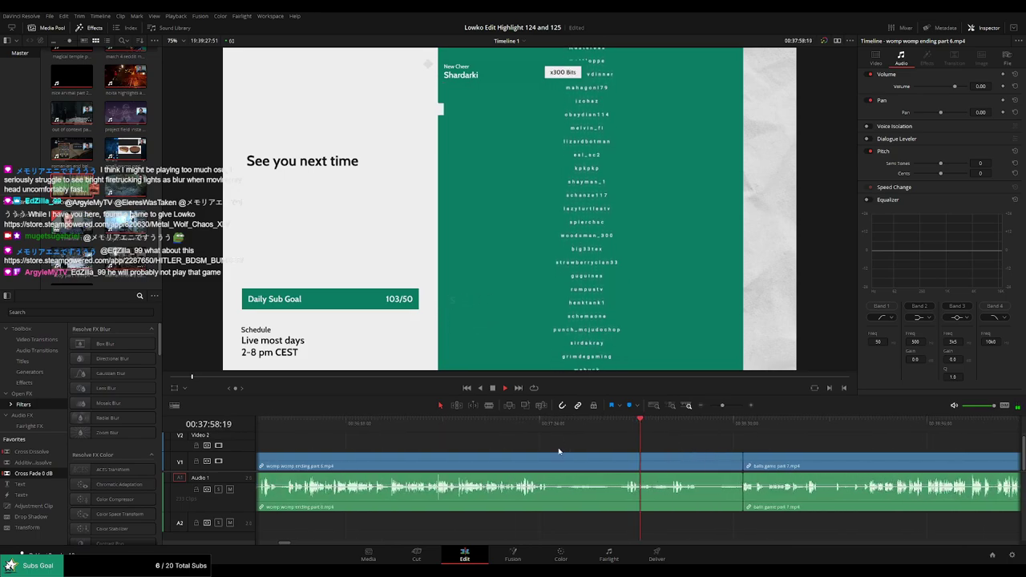
{"action": "left_click", "coordinate": [667, 430]}
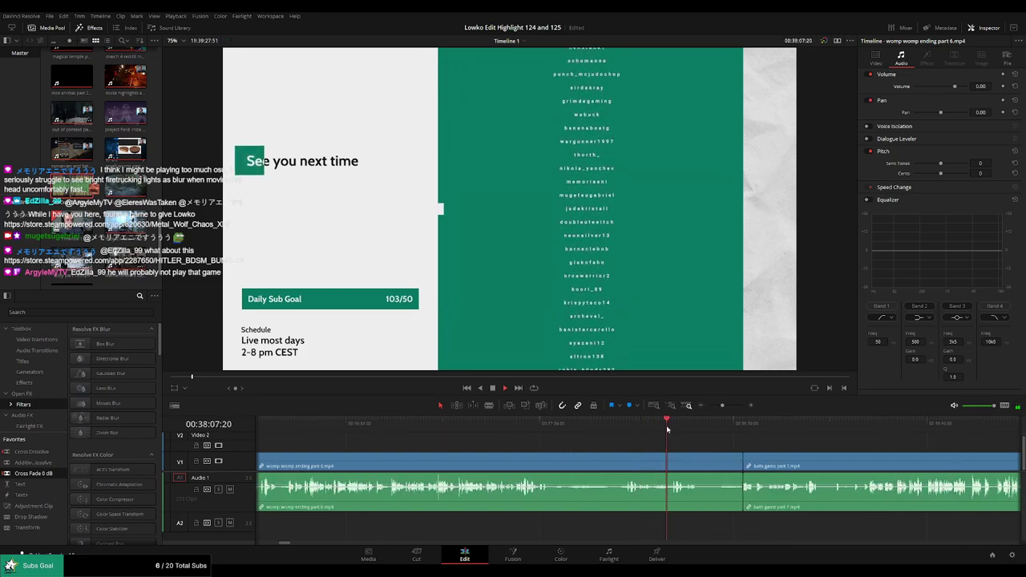
{"action": "left_click", "coordinate": [520, 429]}
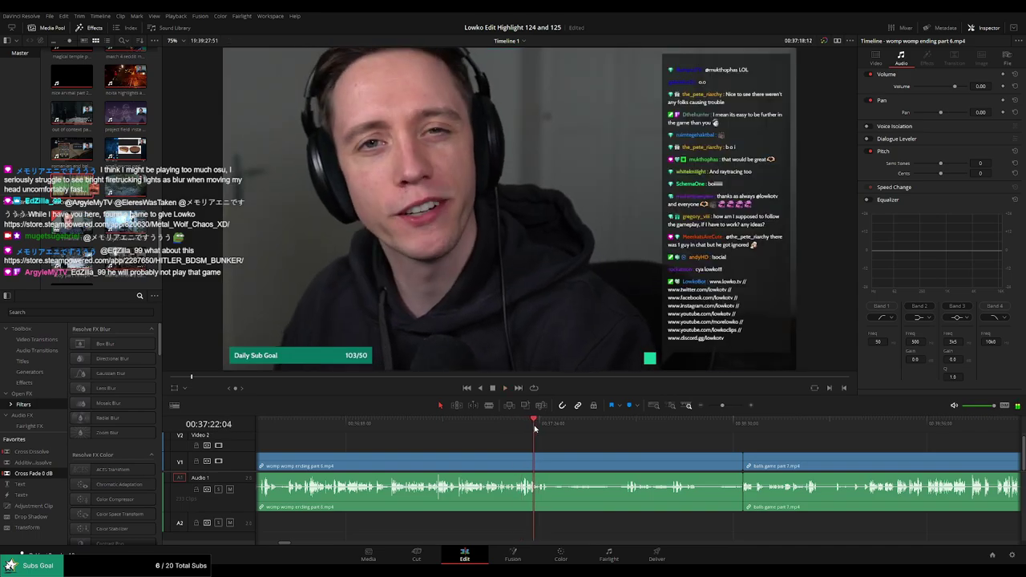
{"action": "scroll", "coordinate": [726, 446], "scroll_direction": "up", "scroll_amount": 2}
{"action": "scroll", "coordinate": [613, 433], "scroll_direction": "up", "scroll_amount": 1}
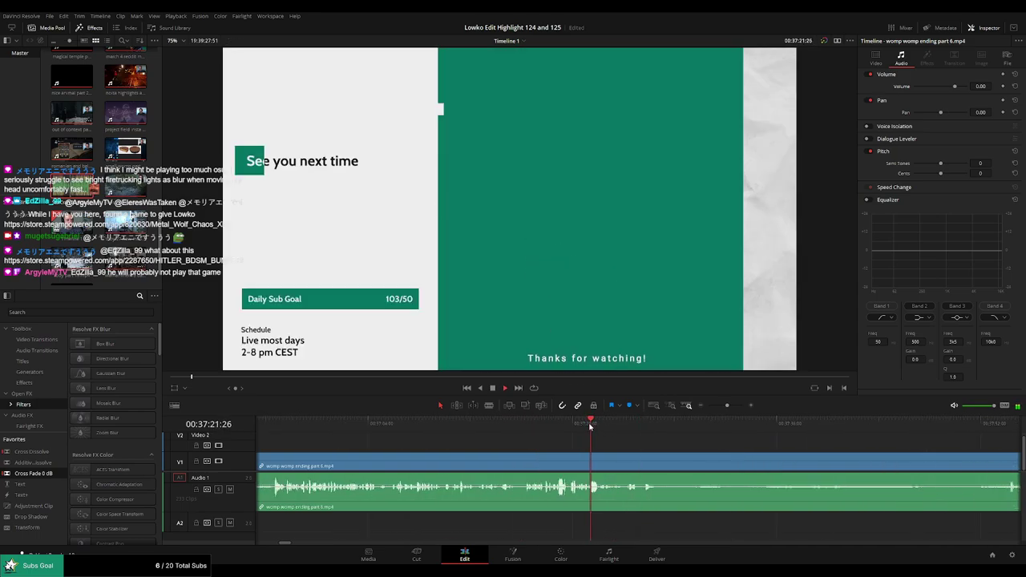
{"action": "left_click", "coordinate": [535, 424]}
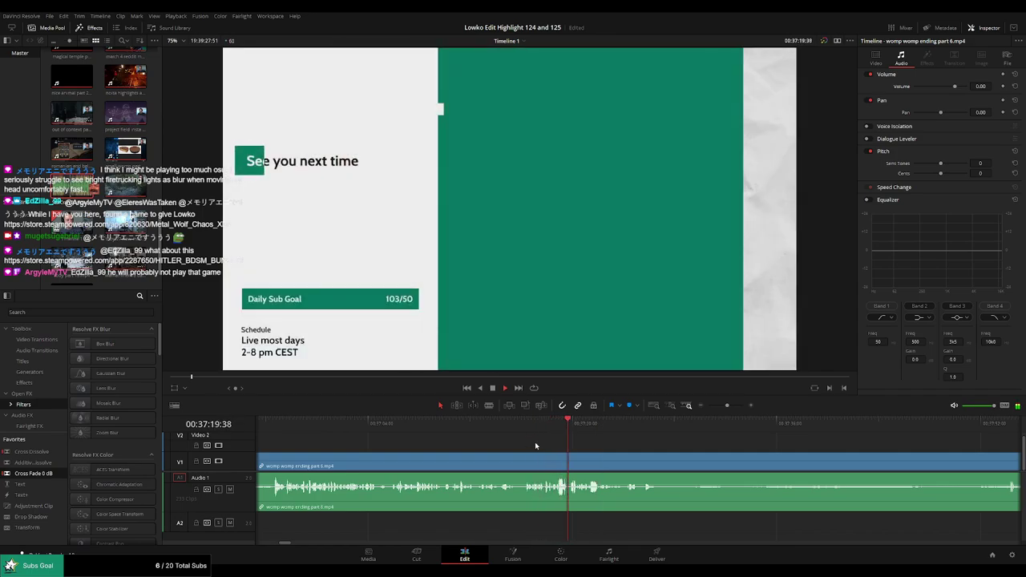
{"action": "left_click", "coordinate": [494, 426]}
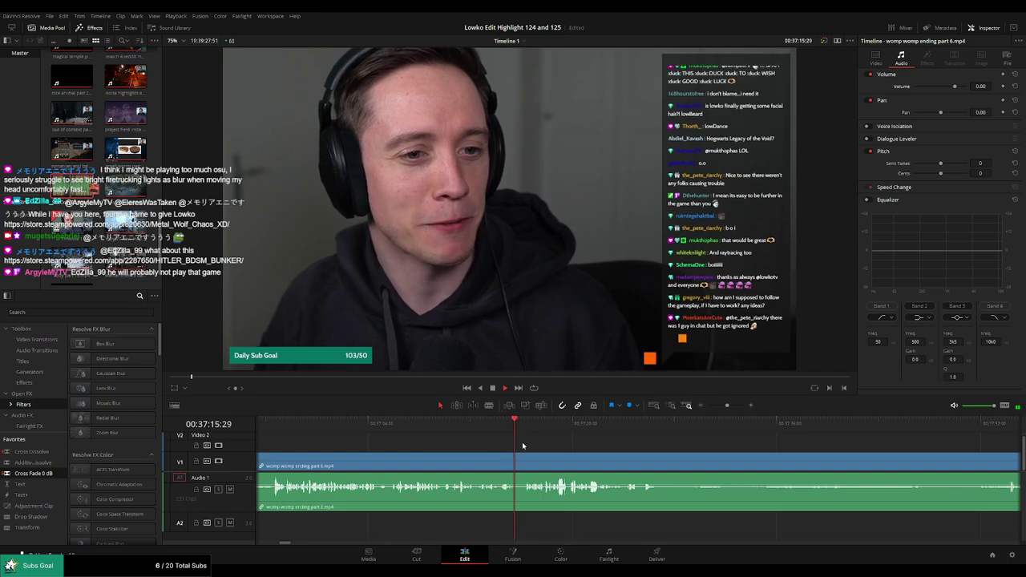
Cut the outro clip at the face frame and ripple-delete the lead-in before it
{"action": "key", "text": "b"}
{"action": "left_click", "coordinate": [522, 465]}
{"action": "key", "text": "ctrl+z"}
{"action": "left_click", "coordinate": [516, 431]}
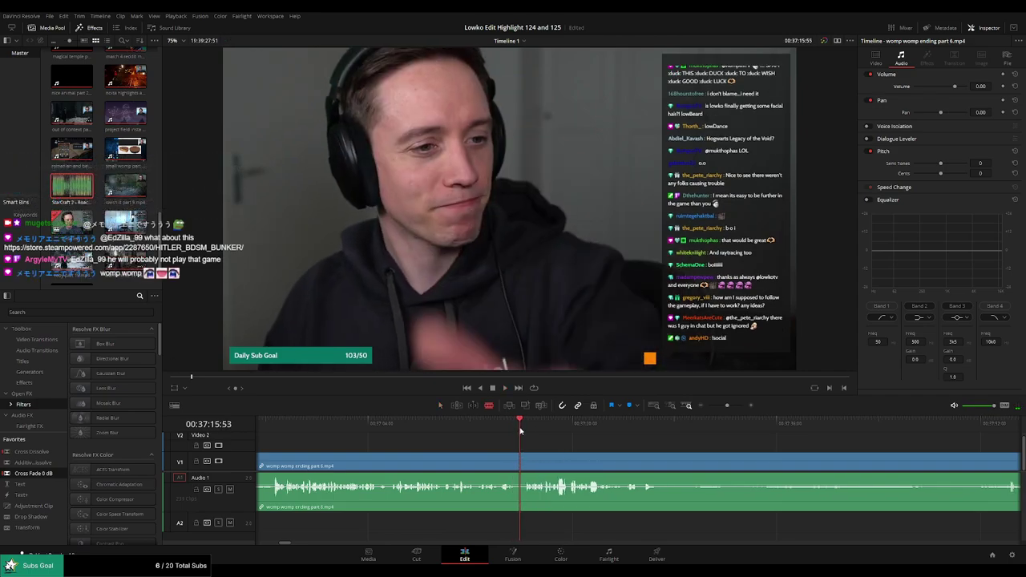
{"action": "left_click", "coordinate": [516, 459]}
{"action": "key", "text": "a"}
{"action": "left_click", "coordinate": [510, 459]}
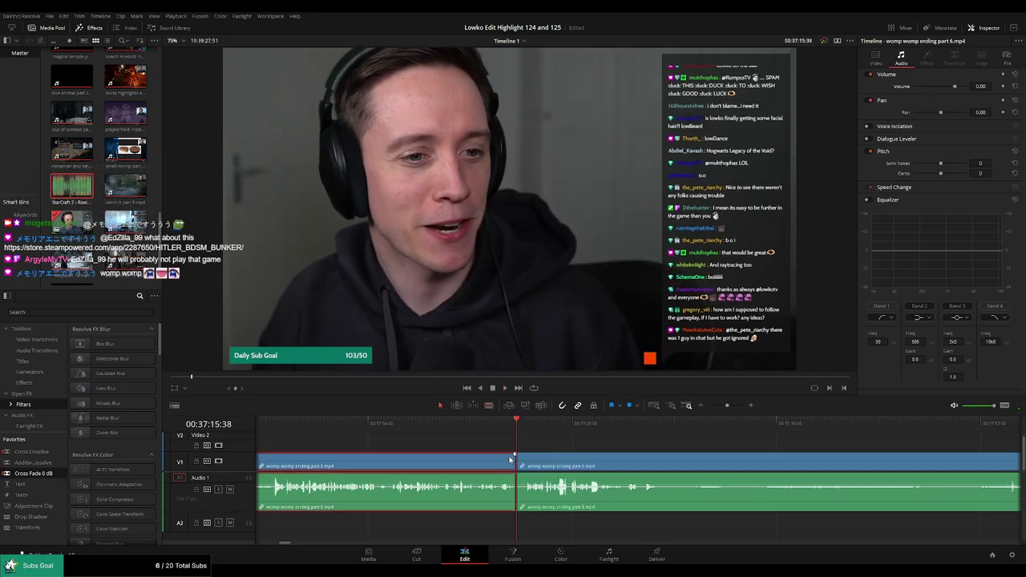
{"action": "key", "text": "Delete"}
{"action": "key", "text": "space"}
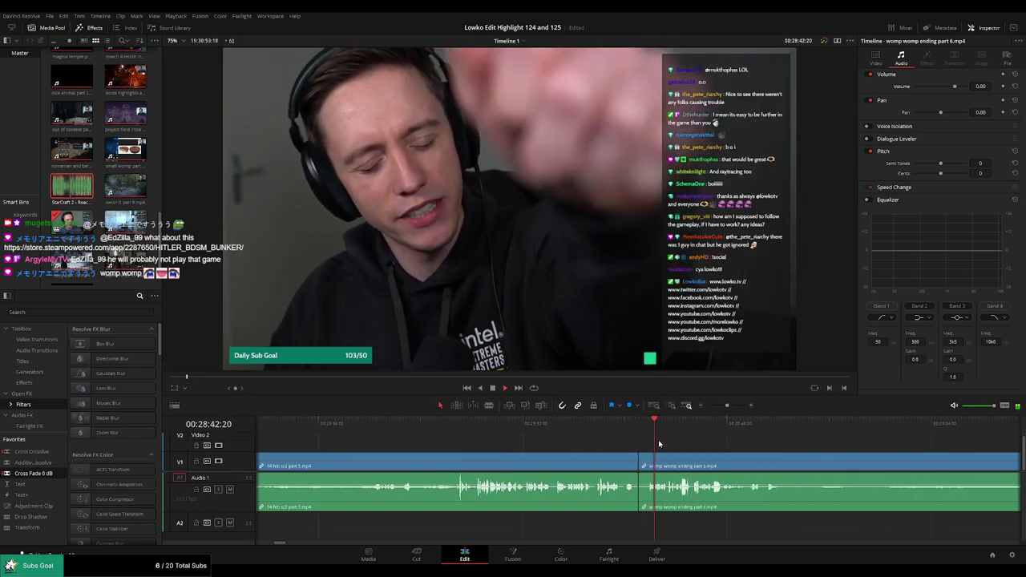
Blade out a first stretch of the scrolling end credits and ripple-delete it
{"action": "scroll", "coordinate": [659, 443], "scroll_direction": "right", "scroll_amount": 5}
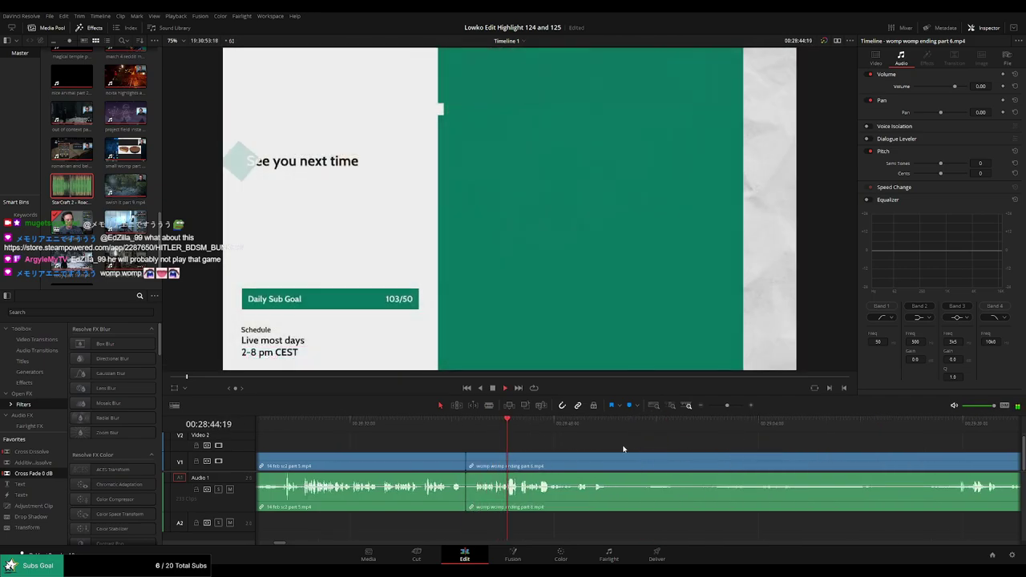
{"action": "scroll", "coordinate": [624, 449], "scroll_direction": "right", "scroll_amount": 3}
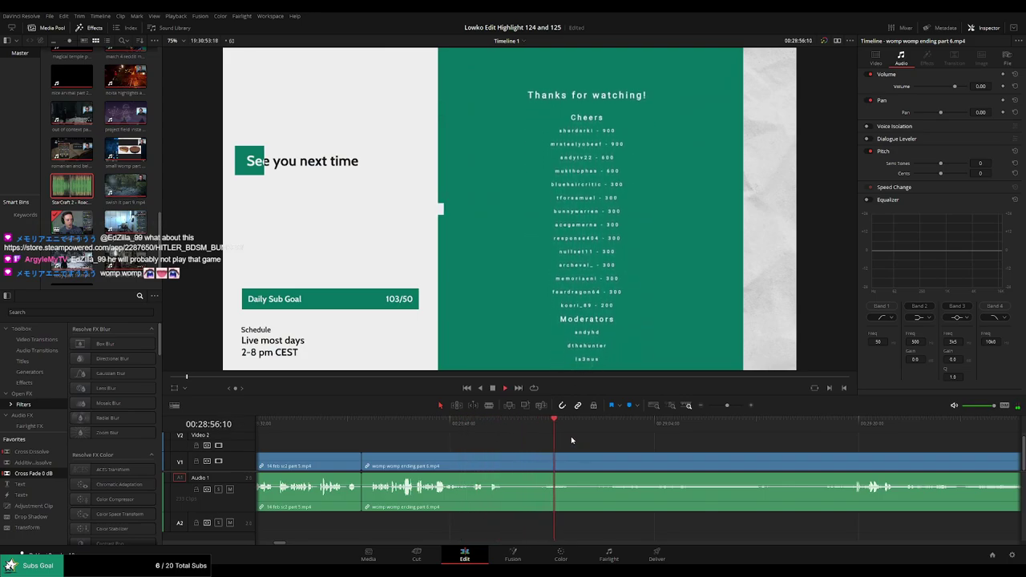
{"action": "key", "text": "b"}
{"action": "left_click", "coordinate": [591, 465]}
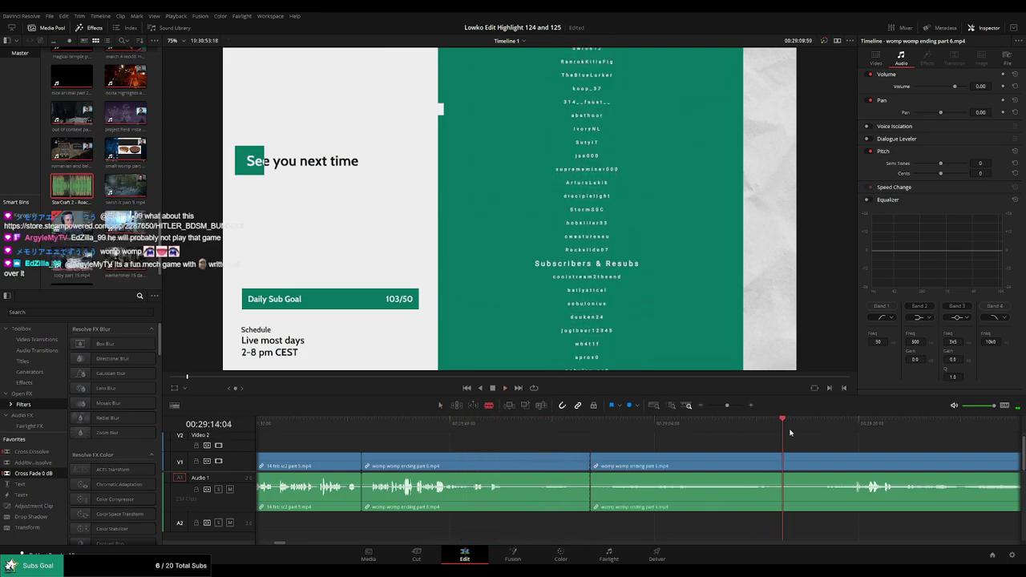
{"action": "left_click", "coordinate": [821, 461]}
{"action": "key", "text": "a"}
{"action": "left_click", "coordinate": [794, 467]}
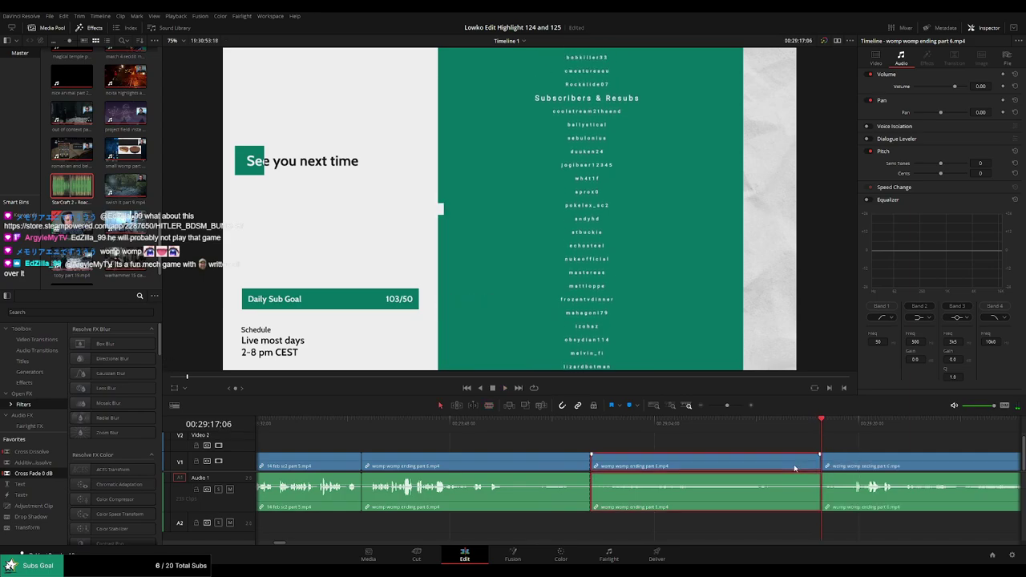
{"action": "key", "text": "Delete"}
{"action": "key", "text": "space"}
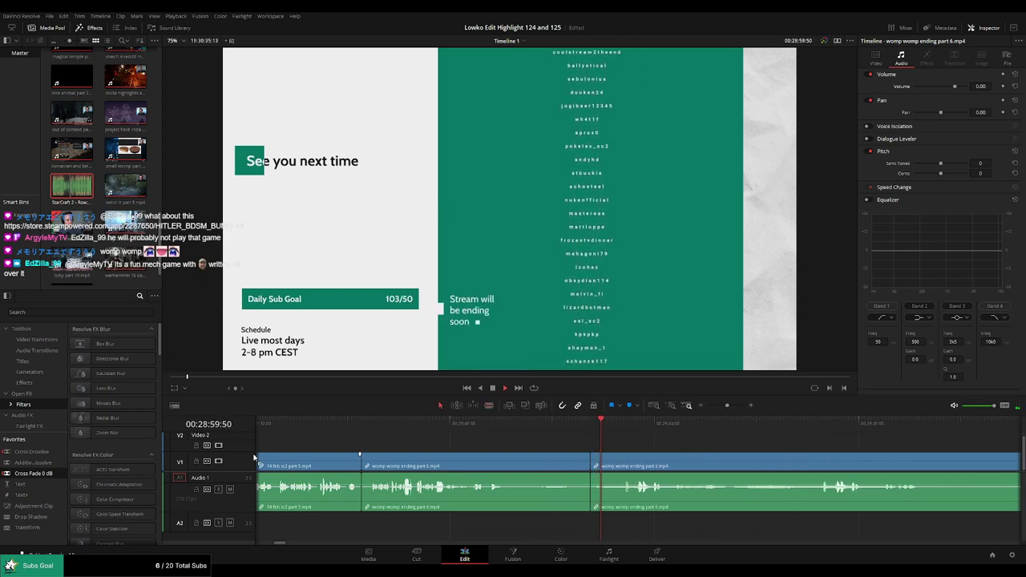
Remove a second credits section between two new cuts, closing the gap
{"action": "left_click", "coordinate": [670, 457]}
{"action": "left_click", "coordinate": [629, 464]}
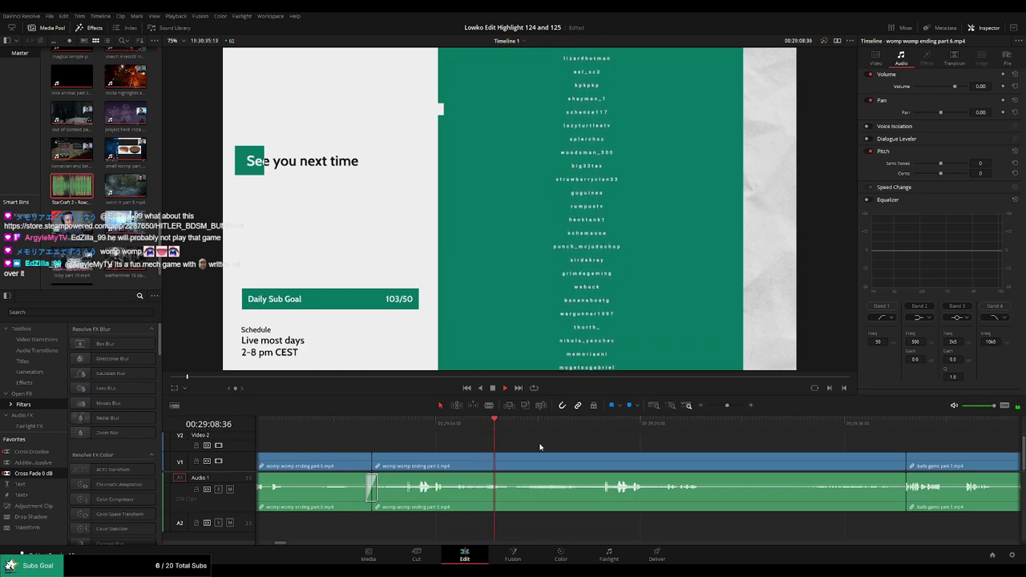
{"action": "key", "text": "b"}
{"action": "left_click", "coordinate": [510, 463]}
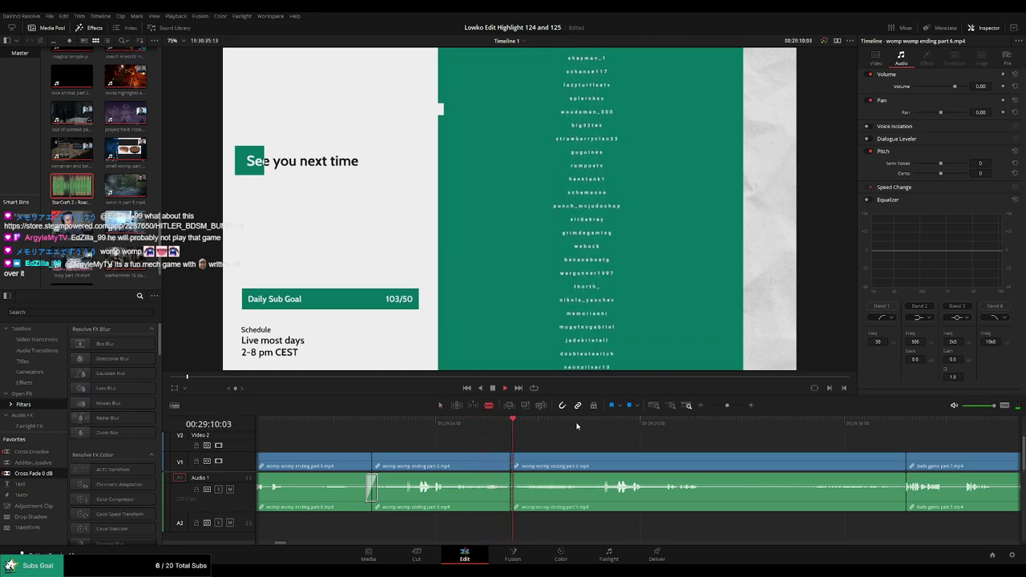
{"action": "left_click", "coordinate": [601, 463]}
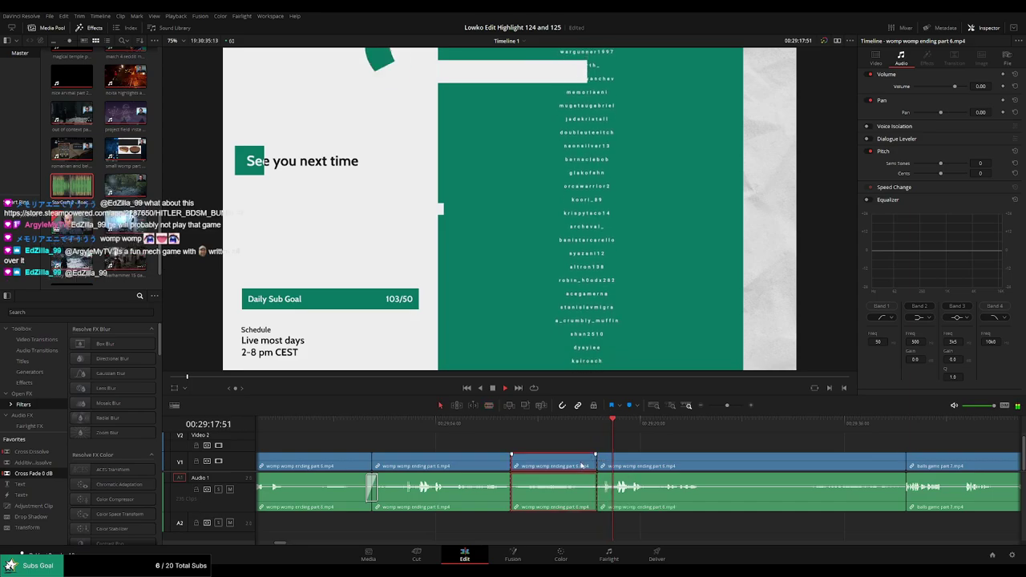
{"action": "key", "text": "a"}
{"action": "left_click", "coordinate": [561, 481]}
{"action": "key", "text": "Delete"}
{"action": "left_click", "coordinate": [487, 424]}
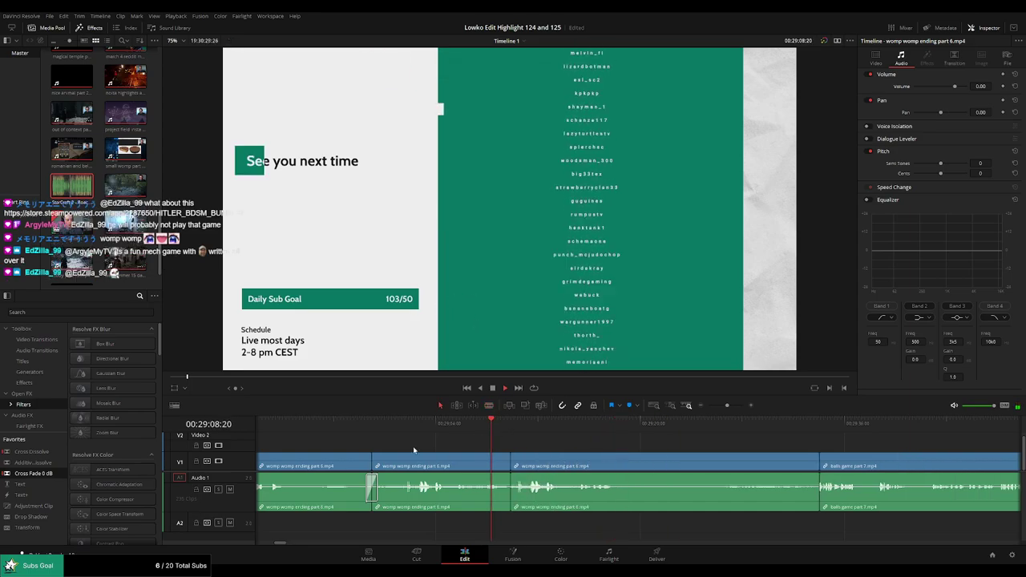
Cut off the remaining credits tail so the next clip follows directly
{"action": "left_click", "coordinate": [607, 447]}
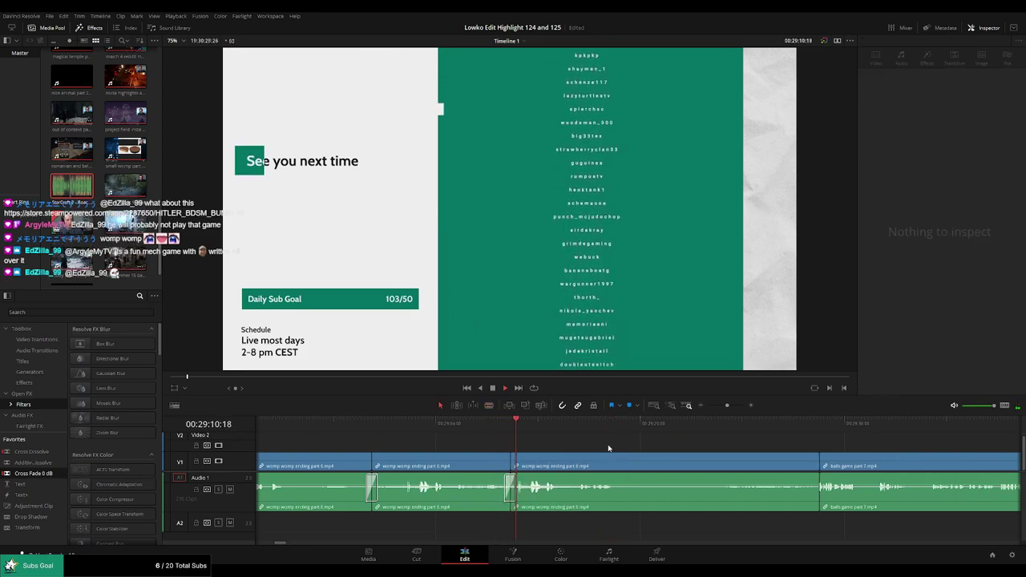
{"action": "scroll", "coordinate": [610, 447], "scroll_direction": "right", "scroll_amount": 2}
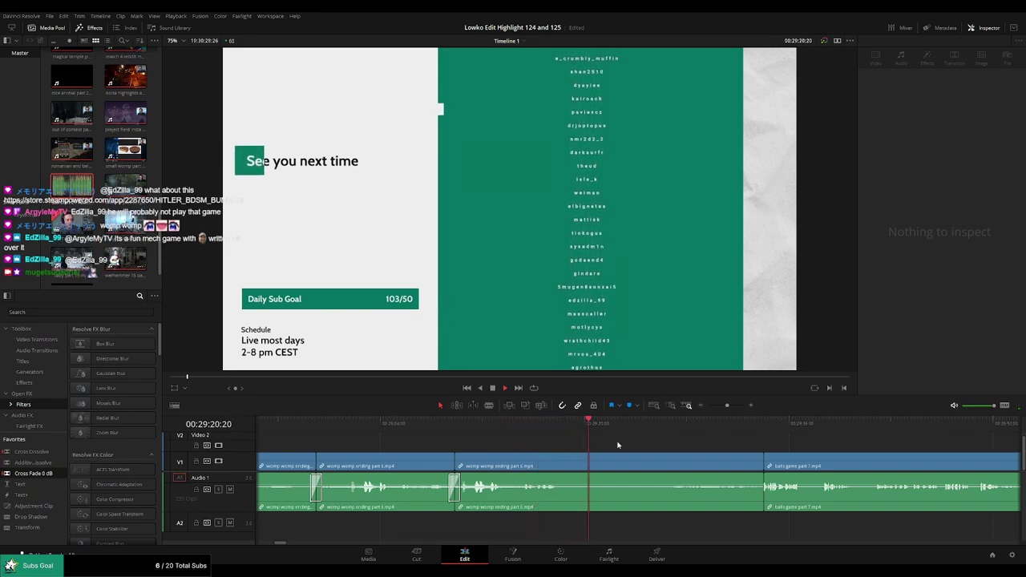
{"action": "key", "text": "space"}
{"action": "left_click", "coordinate": [597, 423]}
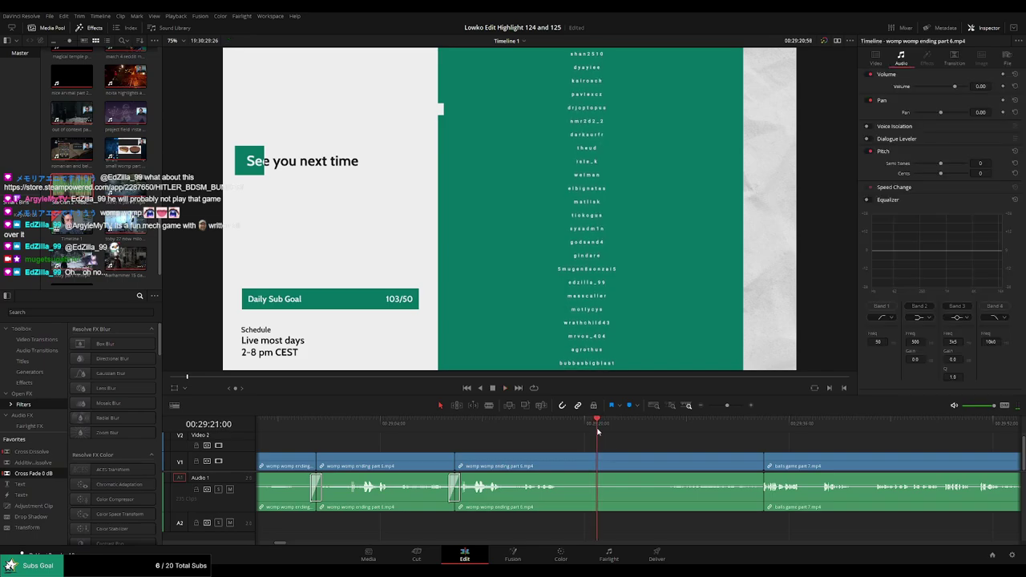
{"action": "key", "text": "b"}
{"action": "left_click", "coordinate": [600, 464]}
{"action": "key", "text": "a"}
{"action": "left_click", "coordinate": [644, 463]}
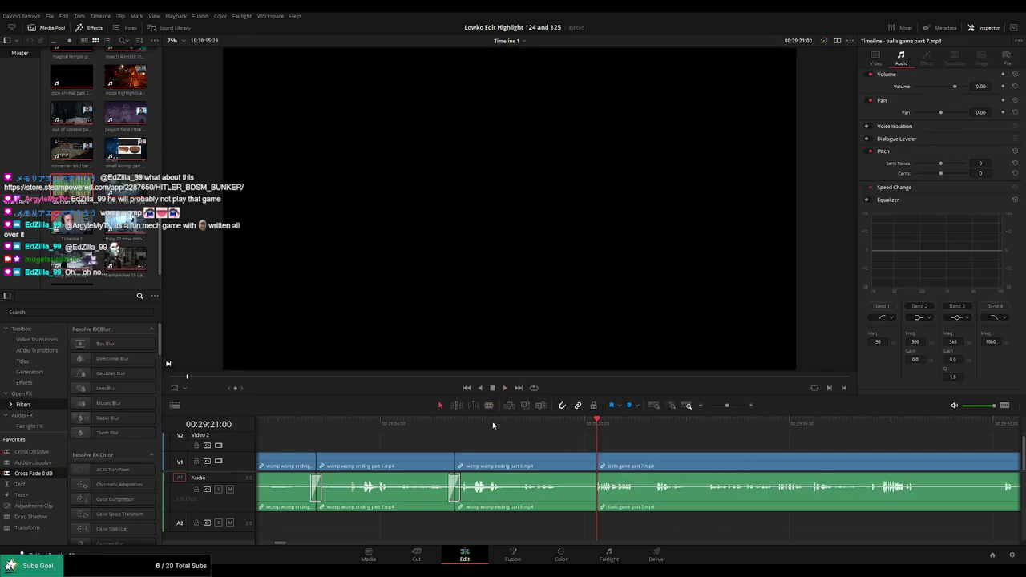
{"action": "key", "text": "Delete"}
{"action": "left_click", "coordinate": [469, 424]}
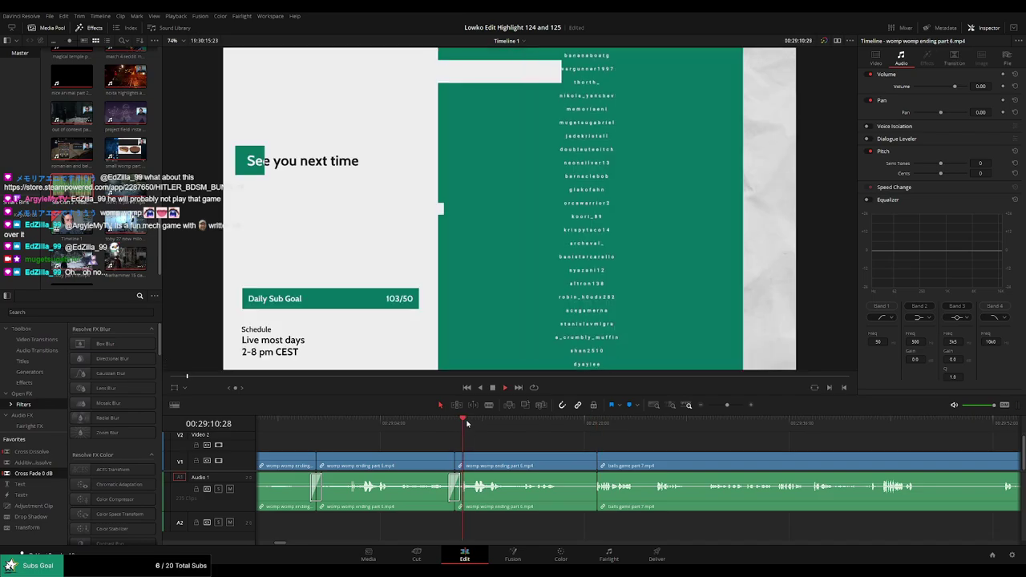
{"action": "left_click_drag", "start_coordinate": [468, 423], "coordinate": [495, 432]}
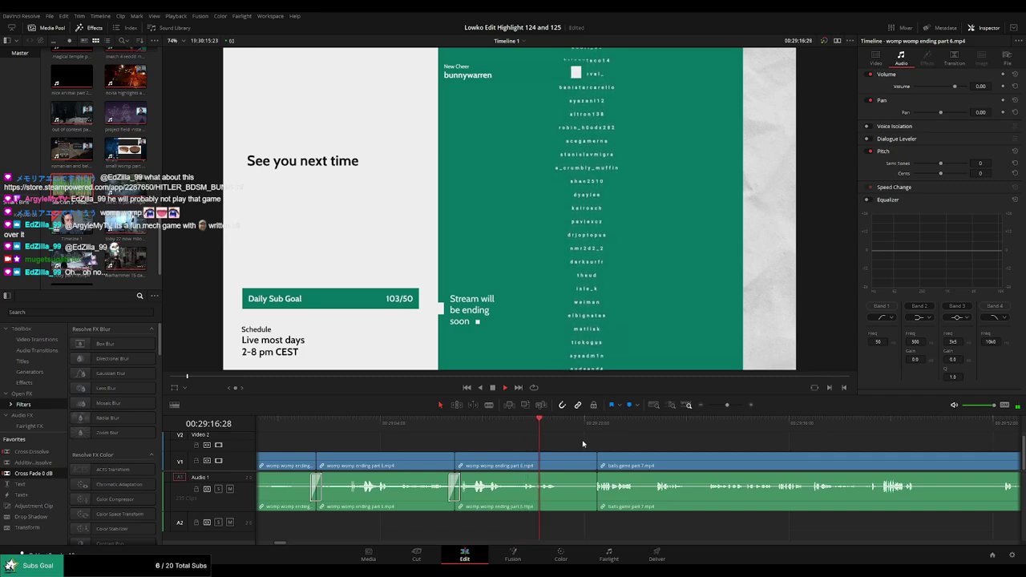
{"action": "scroll", "coordinate": [561, 440], "scroll_direction": "right", "scroll_amount": 3}
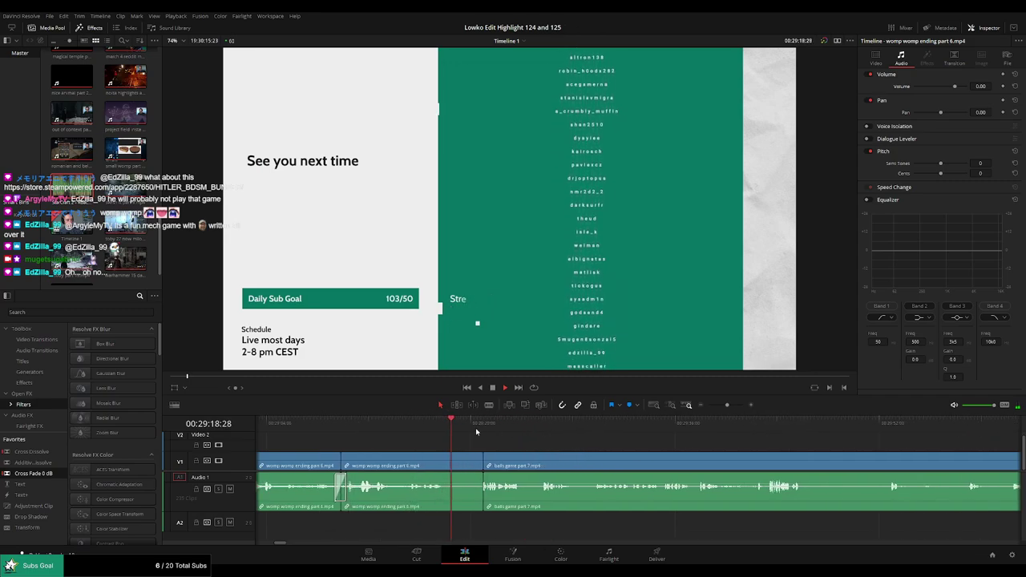
{"action": "left_click", "coordinate": [501, 430]}
{"action": "left_click", "coordinate": [542, 427]}
{"action": "key", "text": "space"}
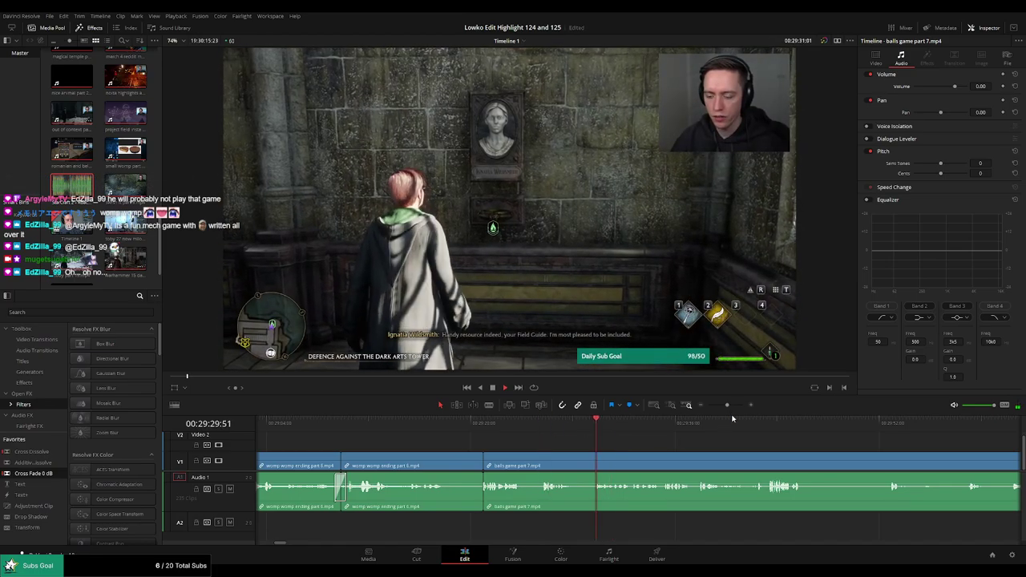
{"action": "left_click_drag", "start_coordinate": [727, 405], "coordinate": [706, 407]}
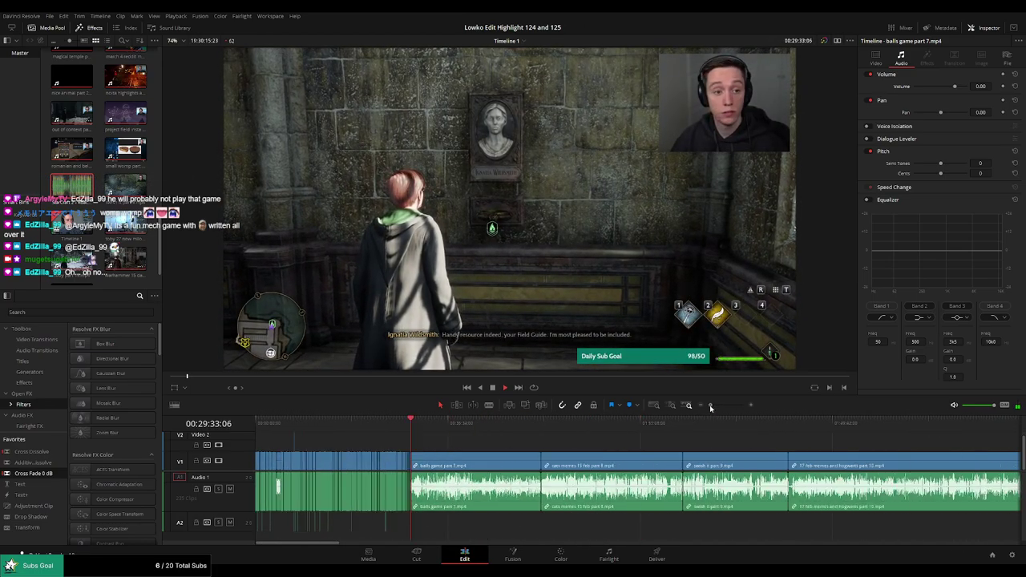
{"action": "left_click_drag", "start_coordinate": [705, 408], "coordinate": [725, 406]}
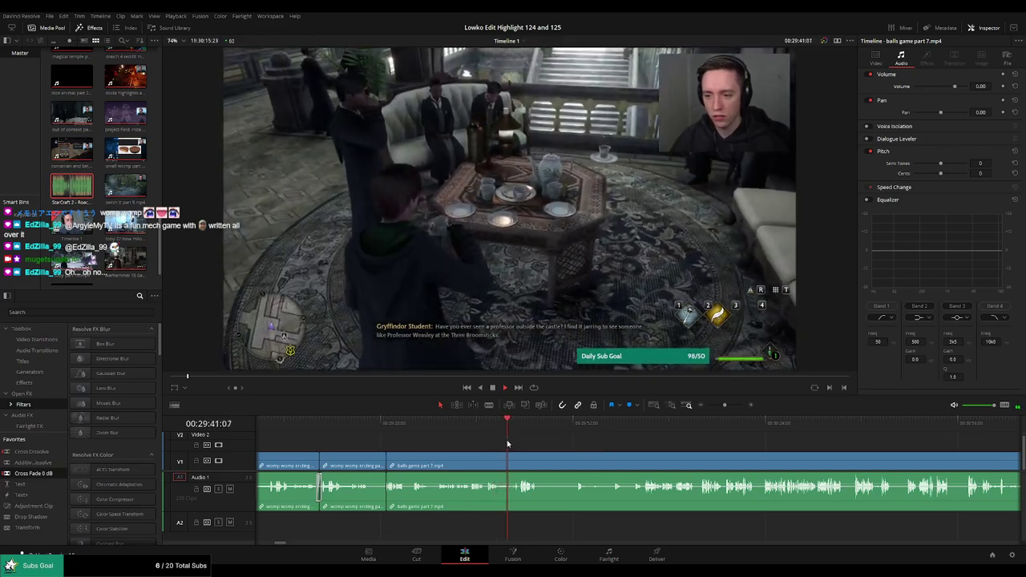
{"action": "left_click", "coordinate": [354, 430]}
{"action": "scroll", "coordinate": [449, 453], "scroll_direction": "left", "scroll_amount": 2}
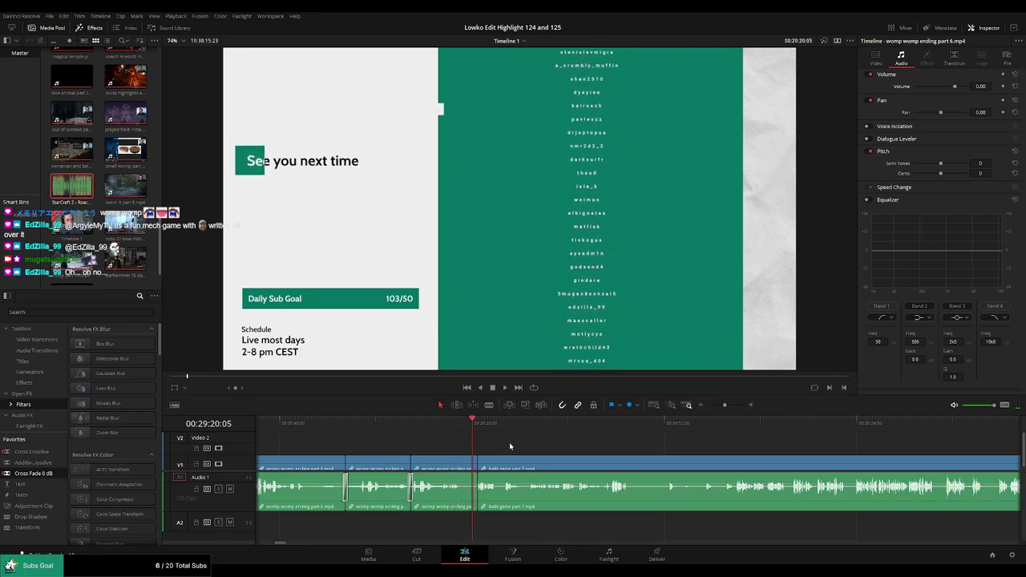
{"action": "left_click", "coordinate": [705, 409]}
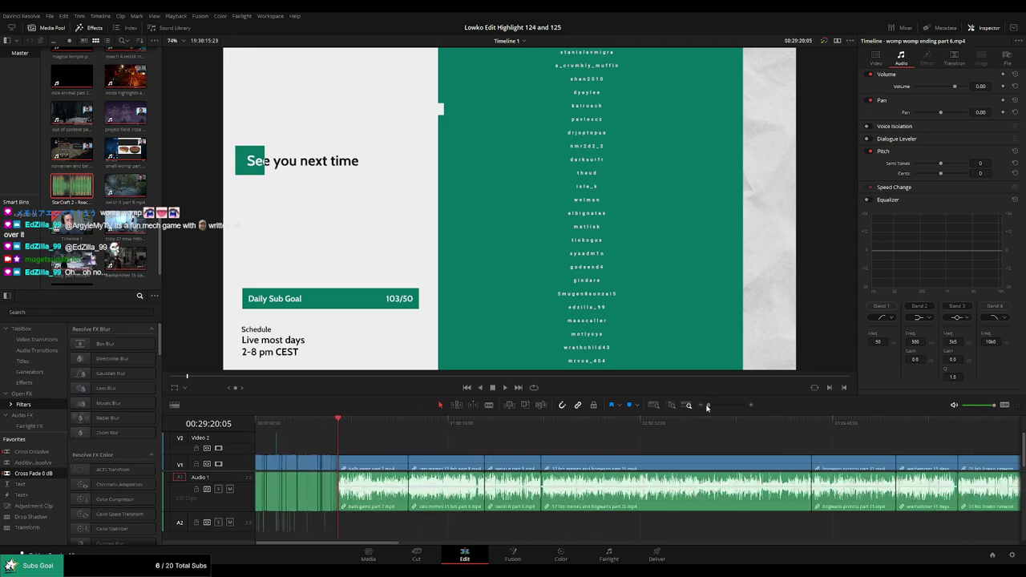